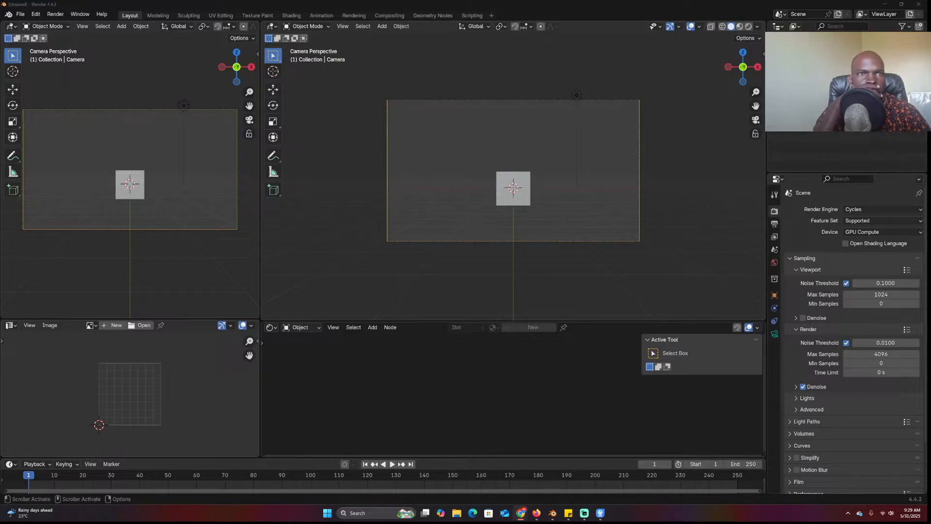
click(514, 142)
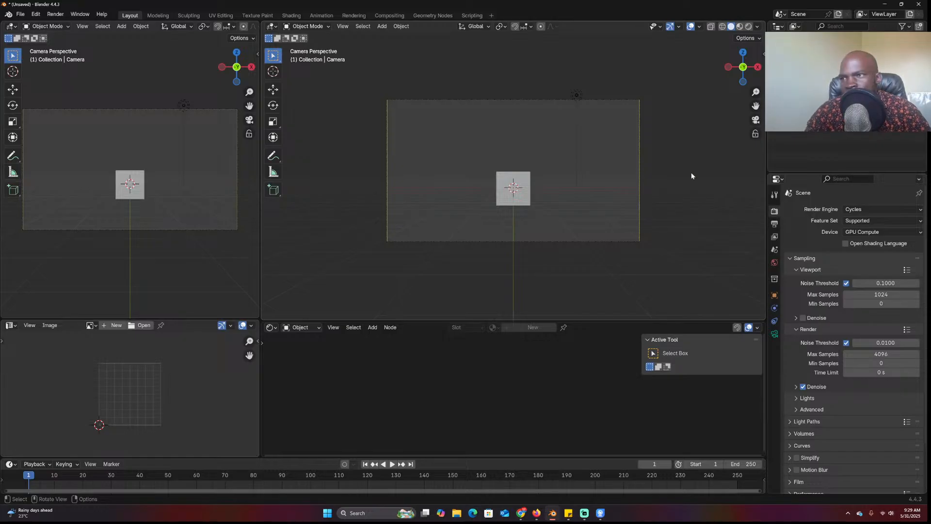
middle_drag(629, 191, 585, 290)
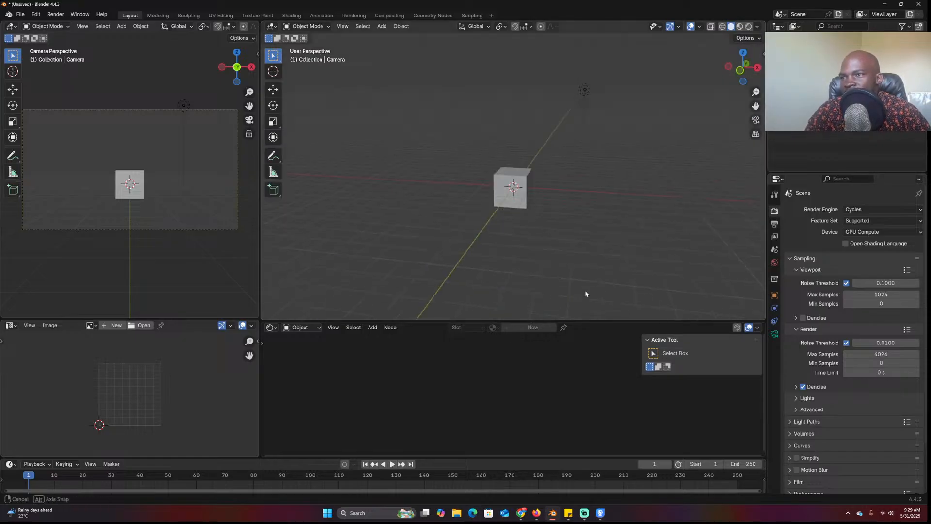
mouse_move(518, 514)
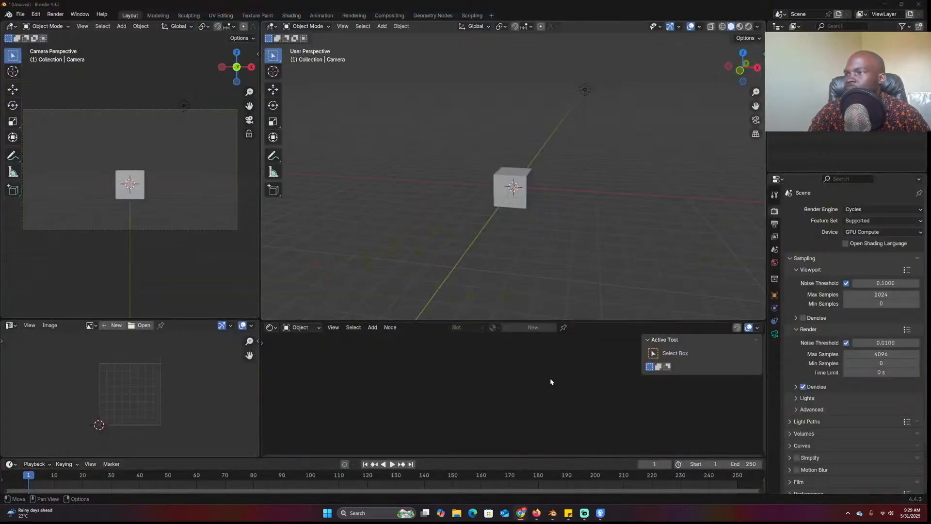
mouse_move(574, 514)
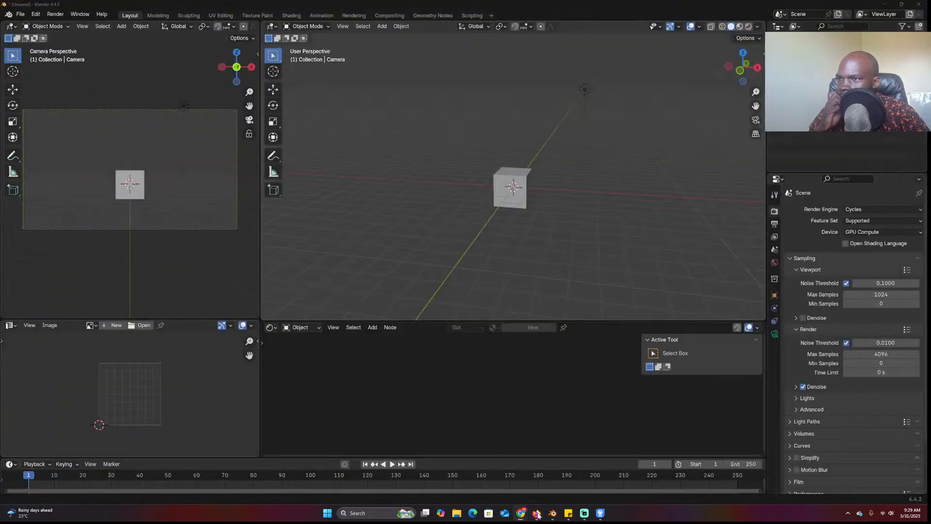
right_click(537, 515)
click(537, 515)
mouse_move(523, 517)
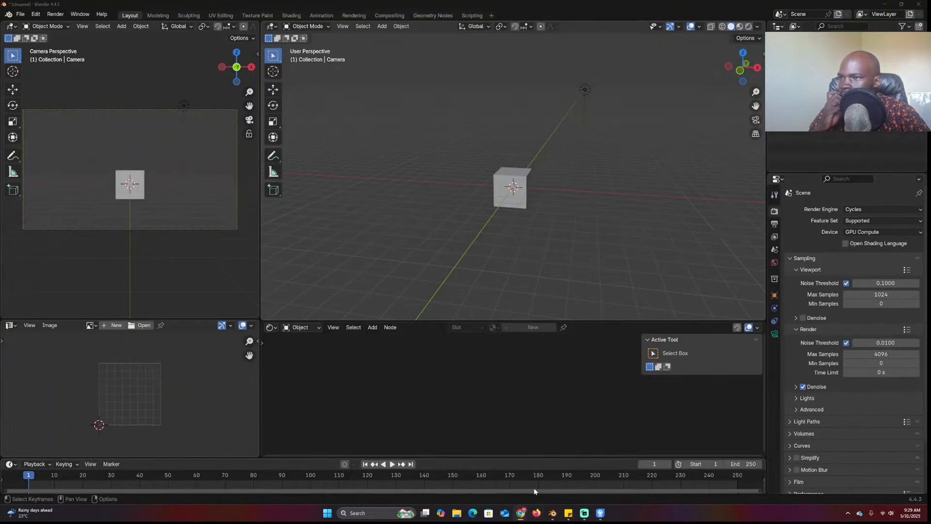
Bring the Exness WebTerminal browser window onto this screen maximised, and switch back to Blender
click(884, 5)
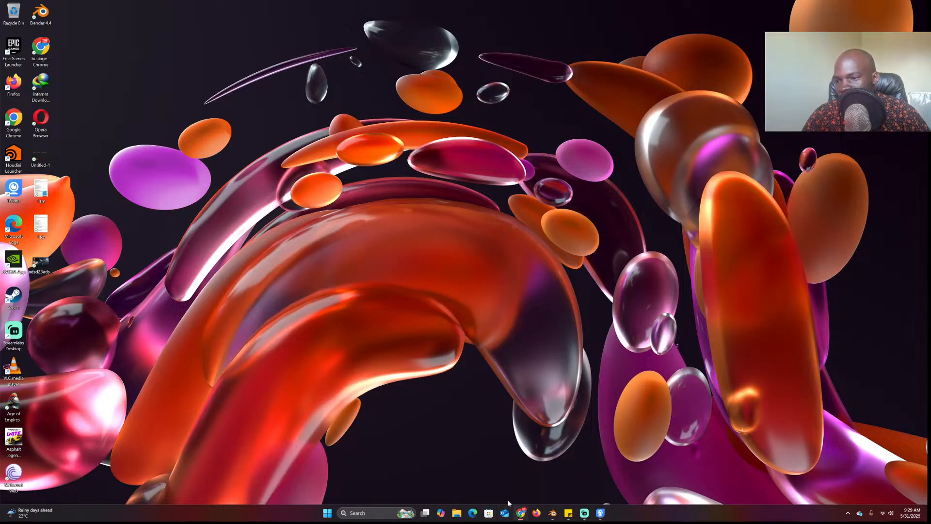
mouse_move(520, 513)
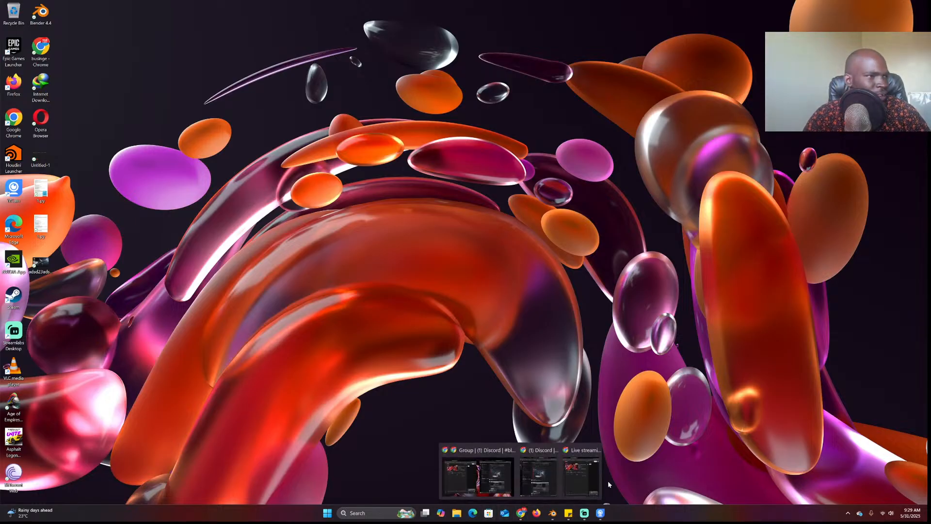
drag(921, 73, 649, 1)
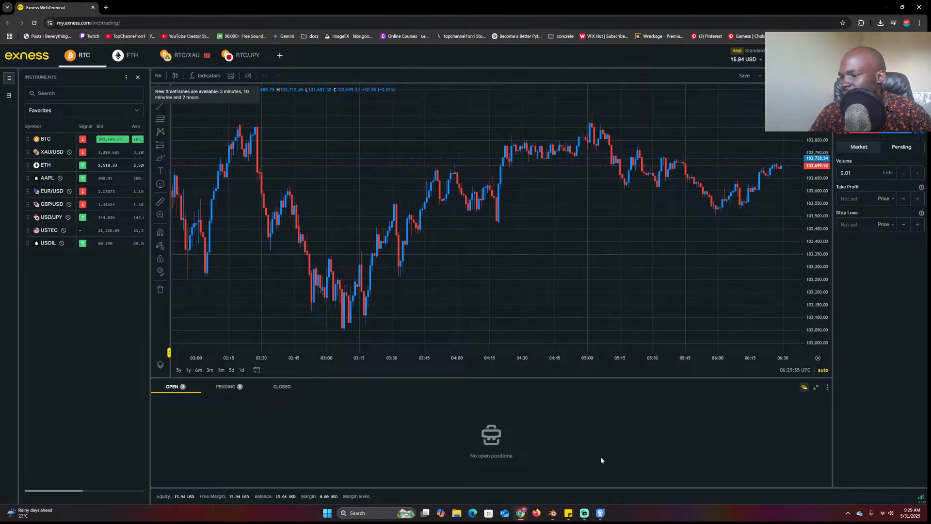
click(553, 513)
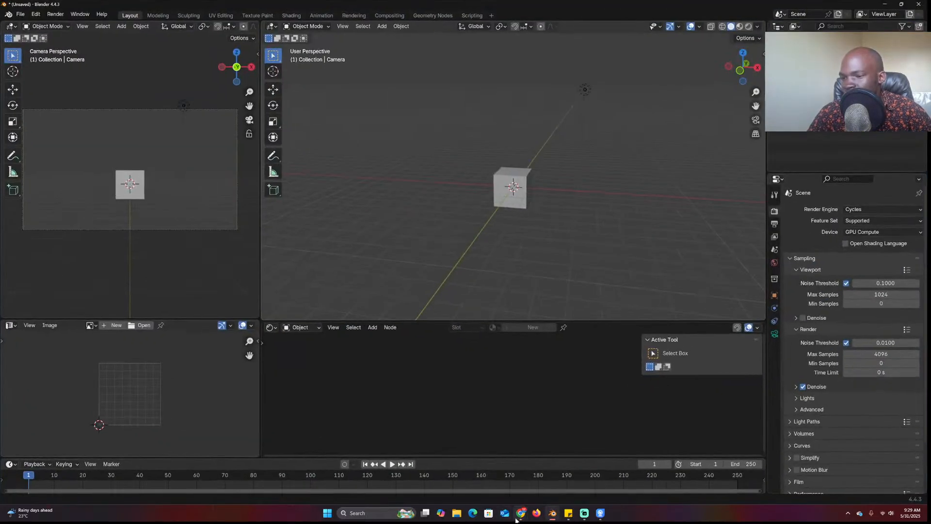
mouse_move(519, 514)
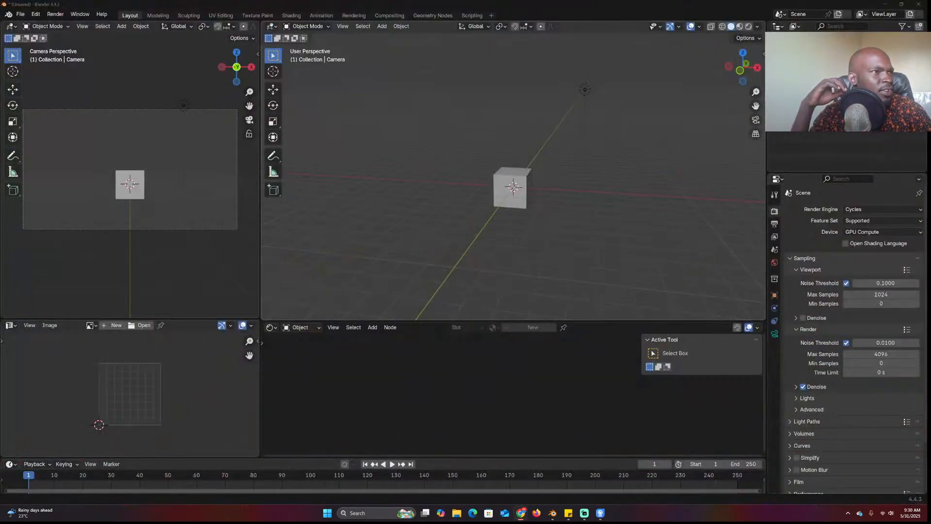
Enlarge the Pinterest pin's browser window over Blender and play its space video, pausing at 0:09
drag(930, 201, 313, 26)
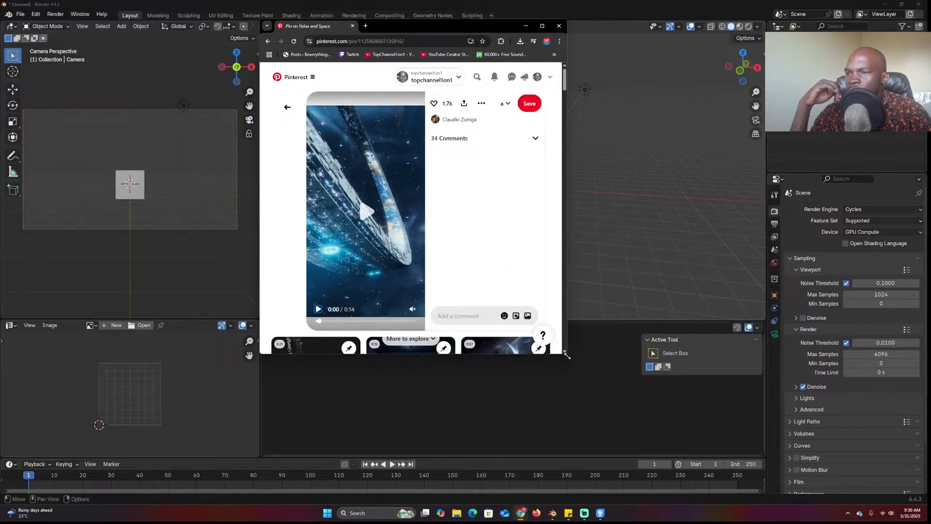
drag(565, 353, 622, 490)
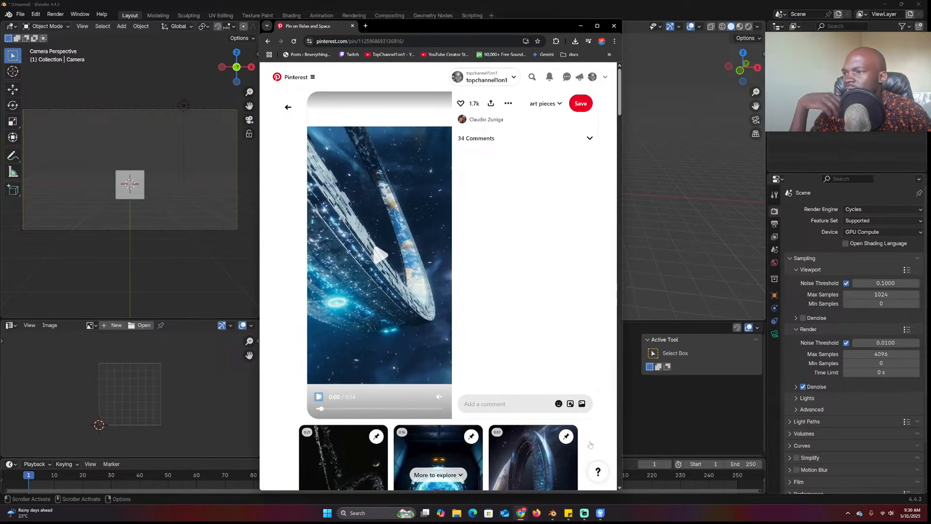
click(318, 398)
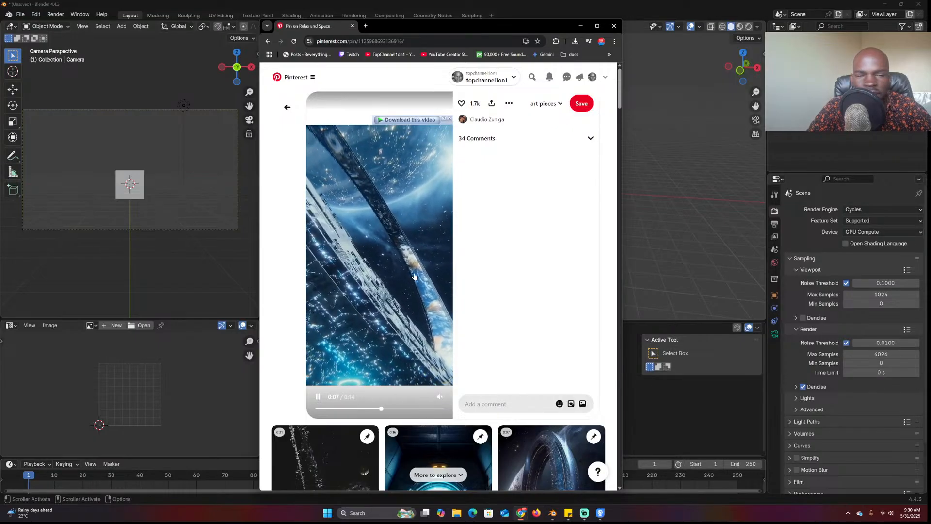
click(385, 176)
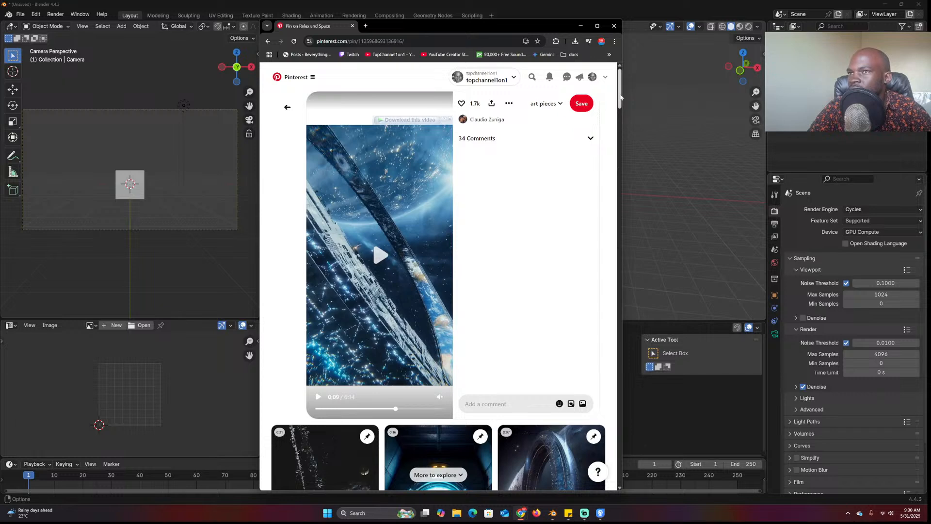
Narrow the Pinterest window and arrange it side by side with the Discord window
drag(623, 94, 522, 93)
drag(435, 25, 359, 7)
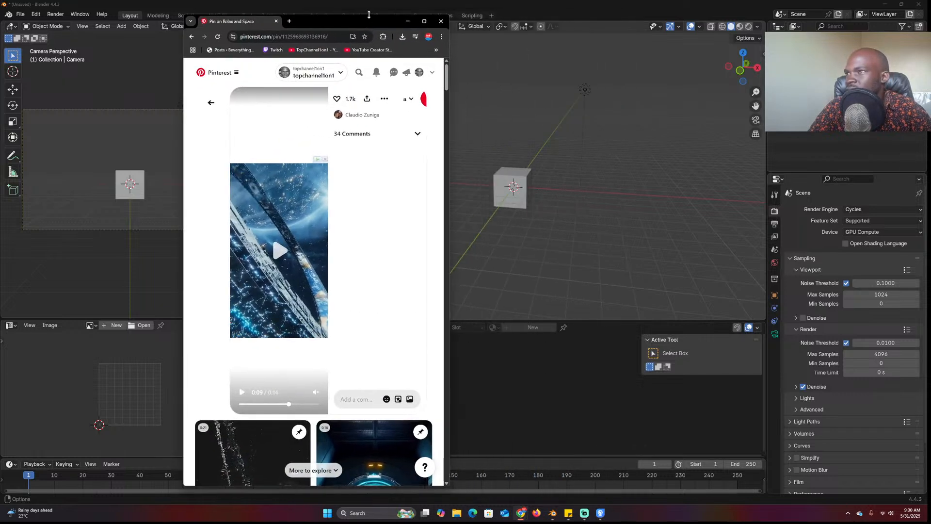
double_click(374, 2)
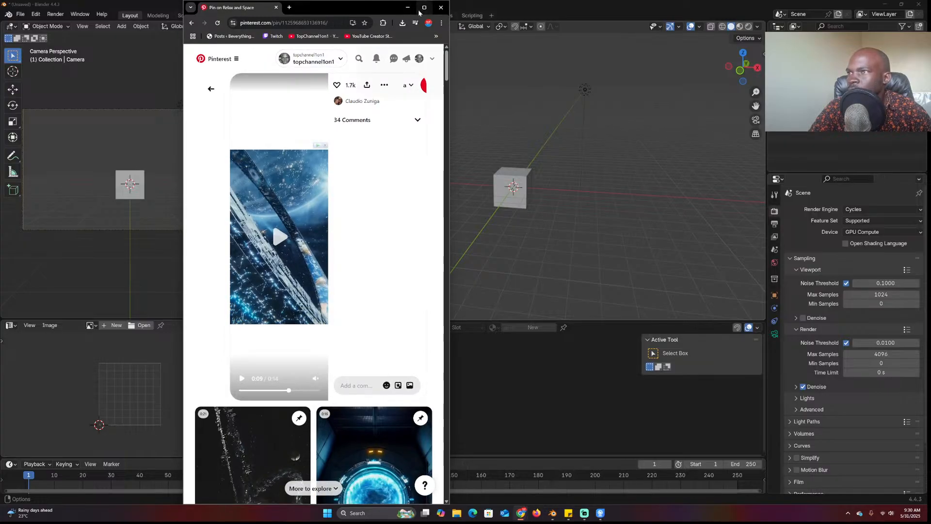
mouse_move(420, 12)
click(375, 32)
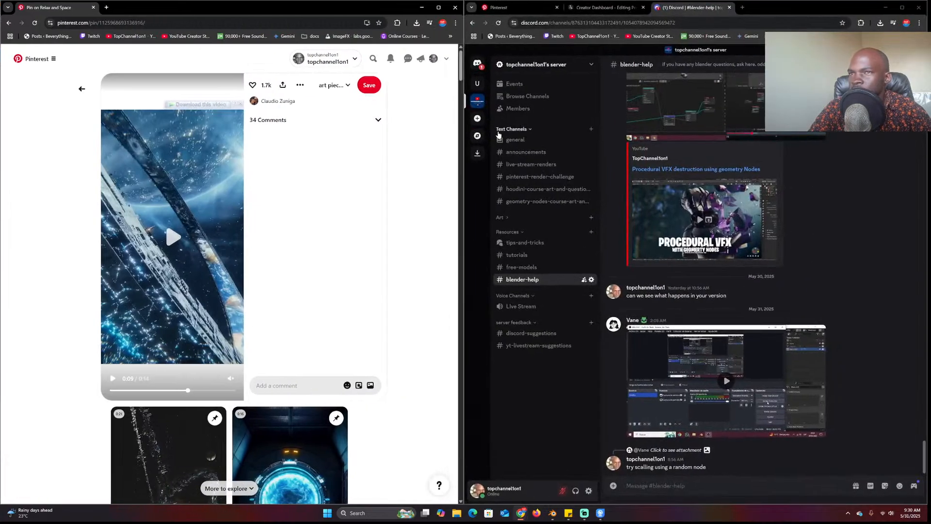
Move the Discord window off this screen and place the Pinterest window here maximised
drag(766, 7, 930, 2)
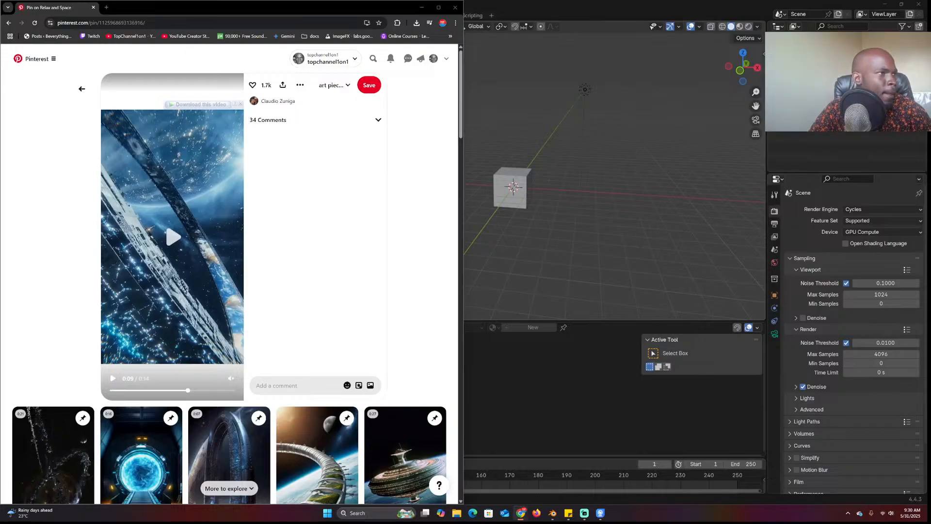
drag(272, 7, 930, 4)
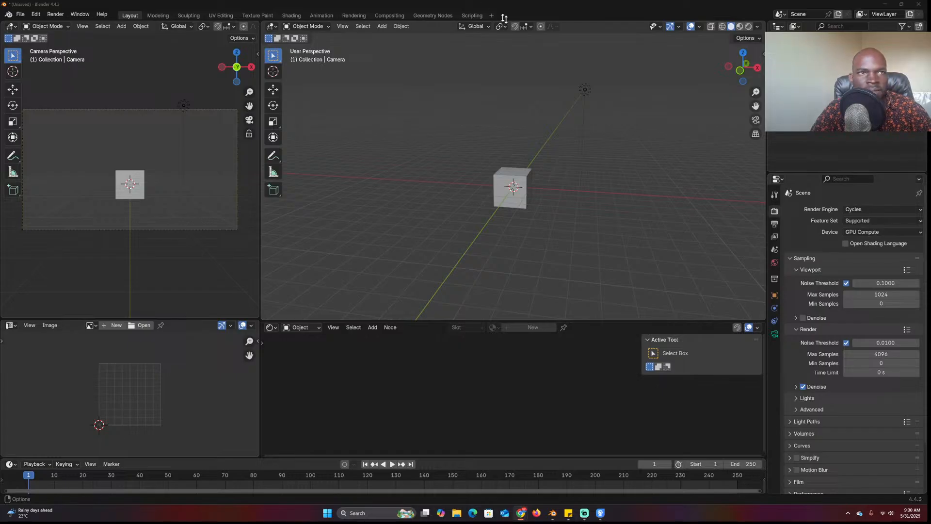
drag(930, 5, 339, 44)
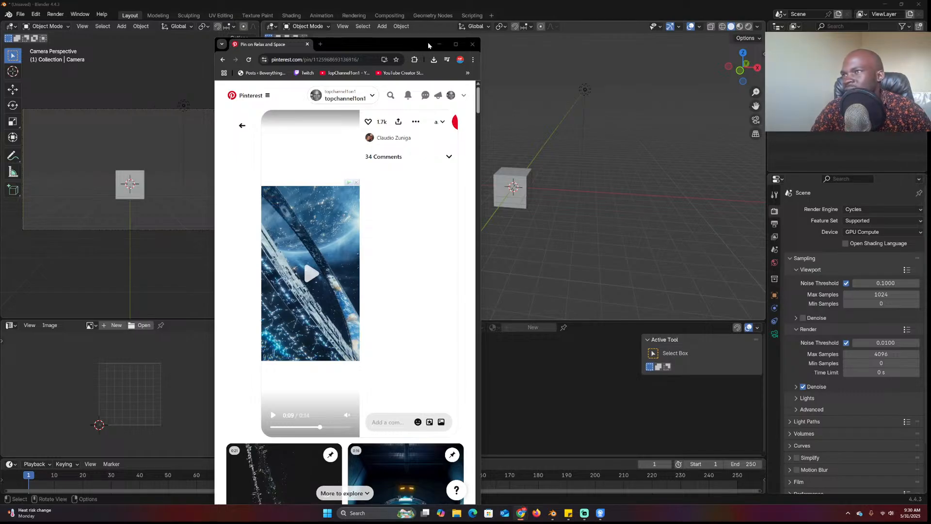
click(454, 45)
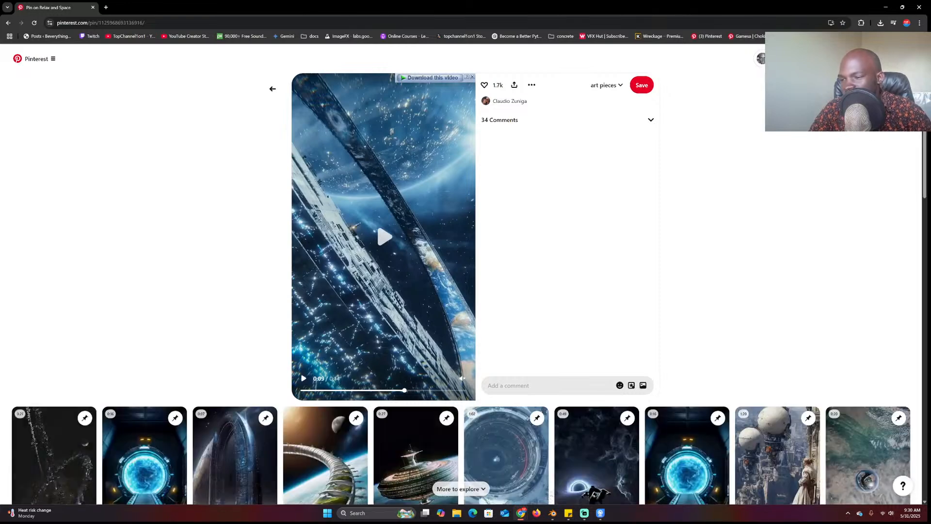
Switch to the Exness WebTerminal window and examine the most recent candles of the BTC chart
click(417, 485)
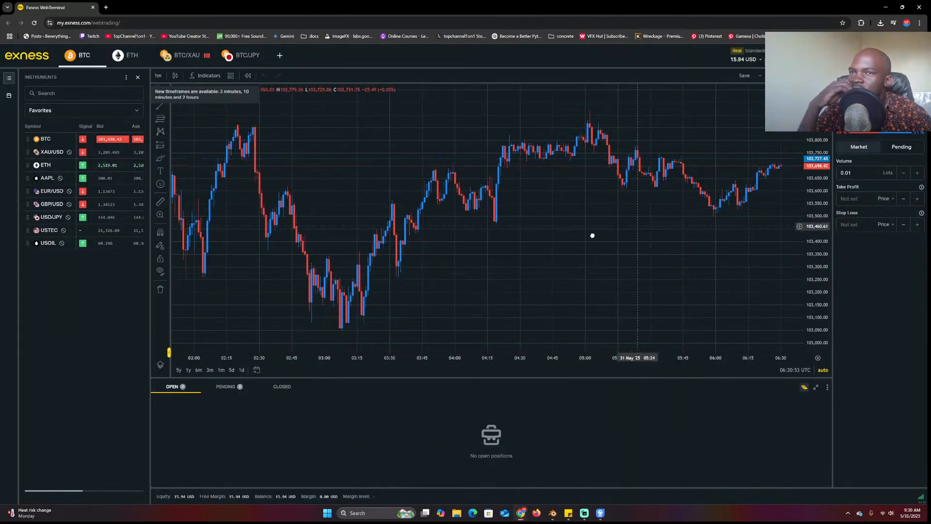
drag(593, 235, 410, 283)
scroll(410, 283, up, 2)
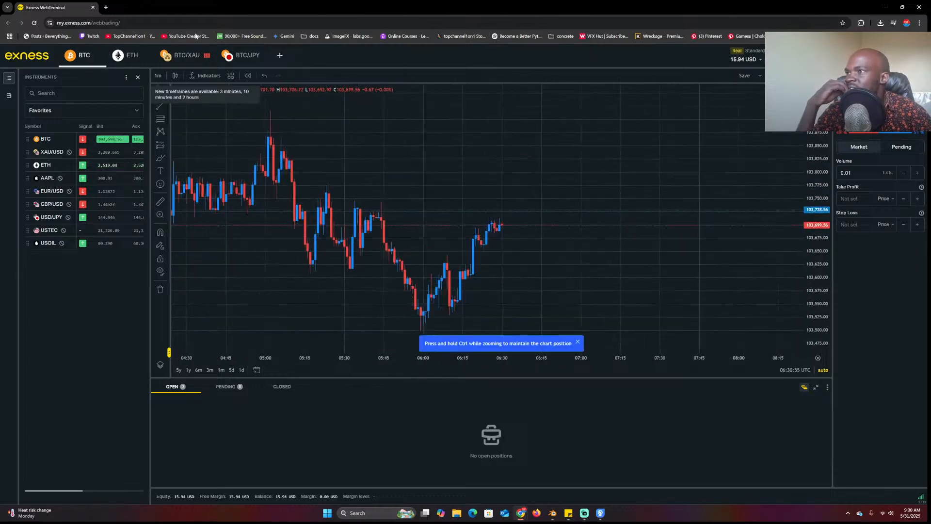
Open the bookmarked Google Gemini site in a new tab and return to the Exness WebTerminal tab
click(106, 6)
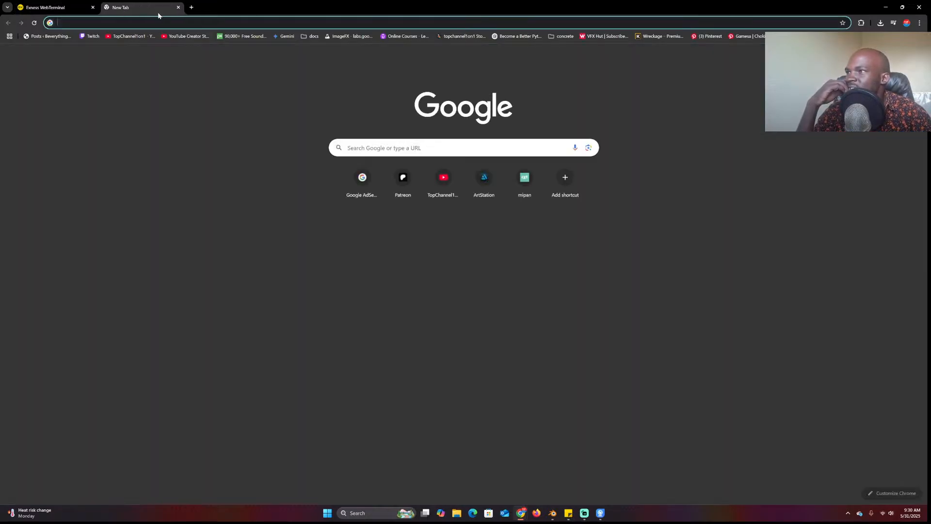
click(289, 39)
click(73, 7)
Try to refit the Exness page by restoring, widening and maximising its browser window
drag(281, 6, 294, 124)
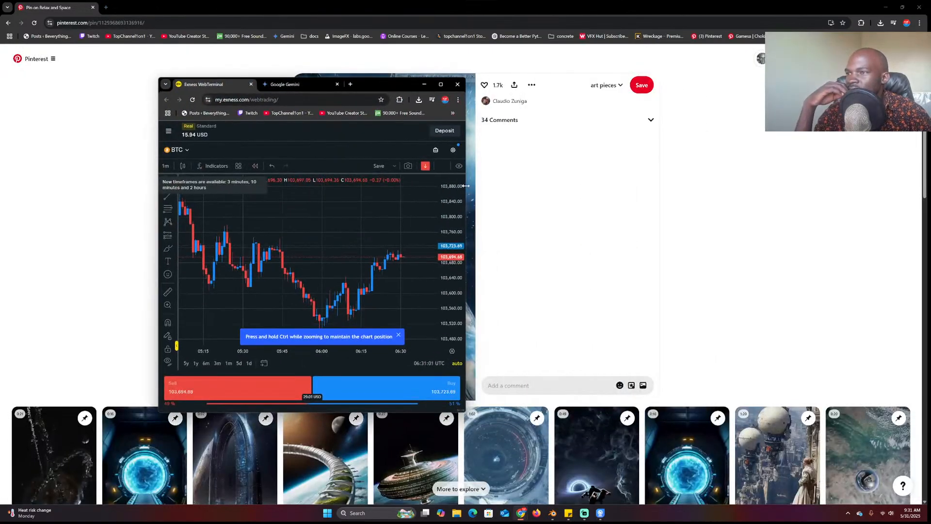
drag(465, 186, 734, 186)
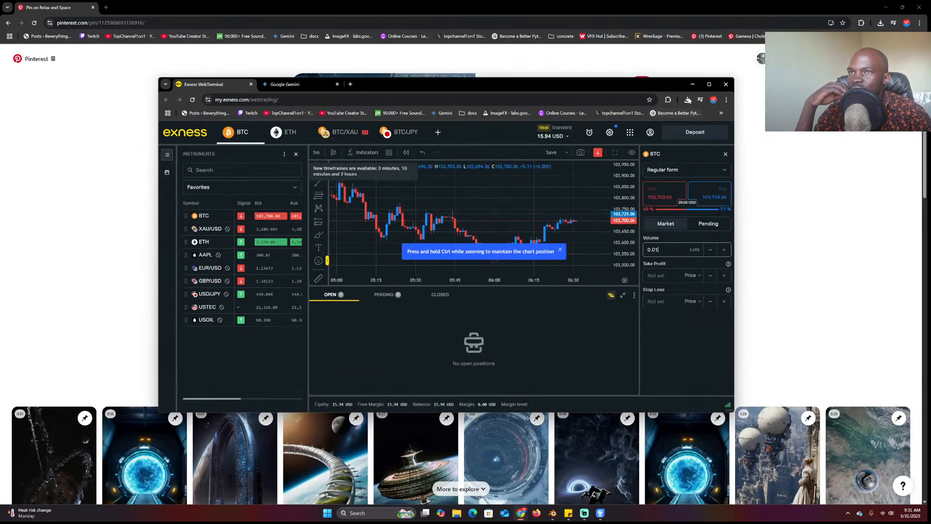
click(709, 84)
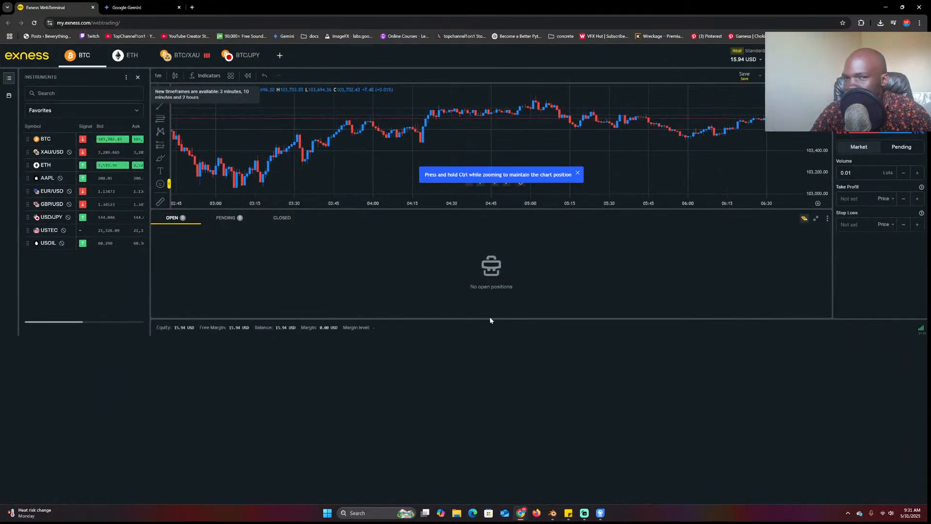
drag(581, 4, 563, 106)
double_click(563, 105)
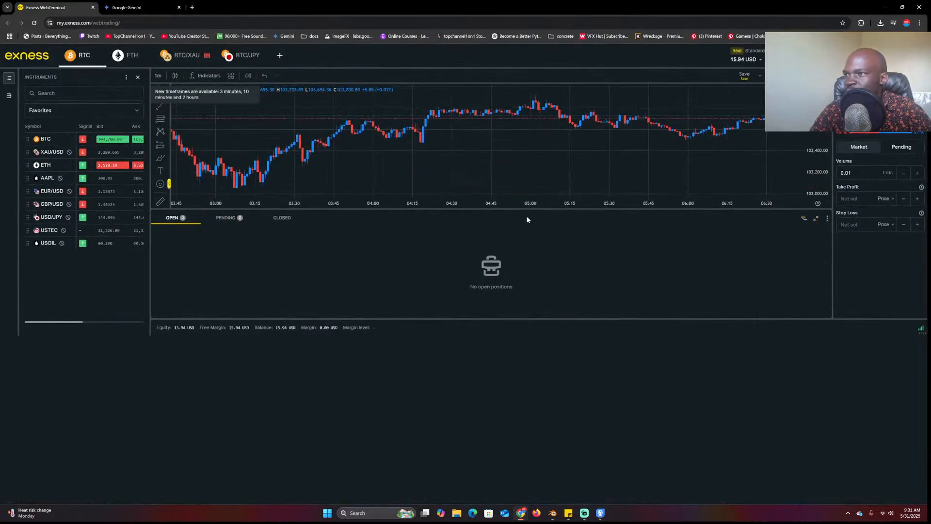
Collapse the open positions area under the BTC chart and reload the Exness WebTerminal page
drag(519, 208, 511, 318)
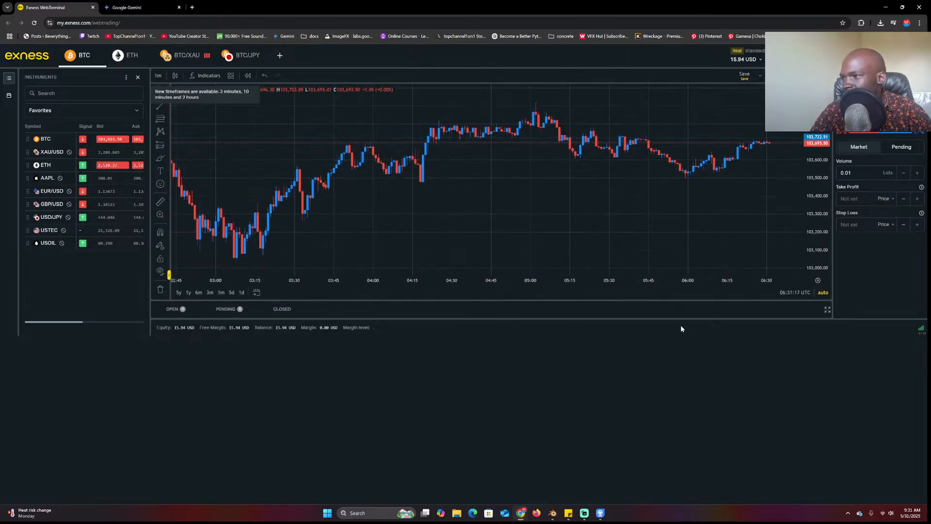
drag(337, 3, 339, 124)
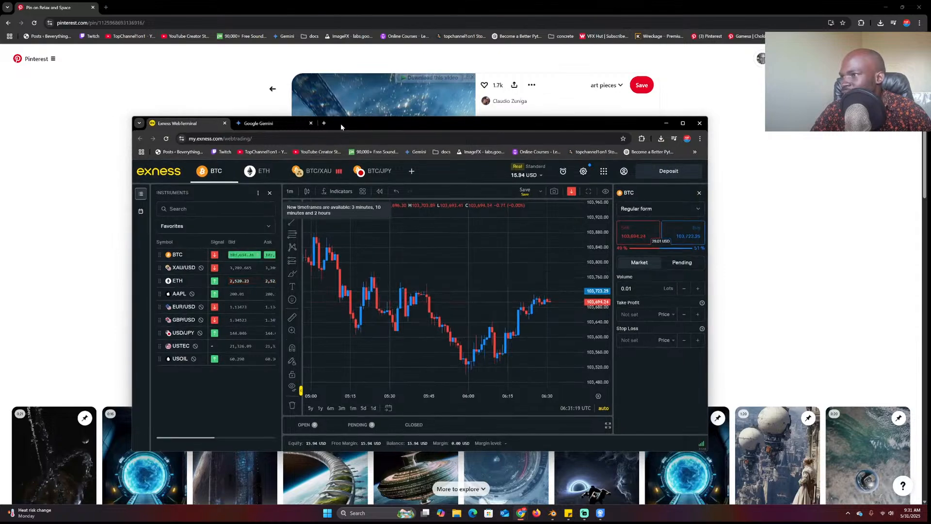
double_click(341, 123)
click(117, 23)
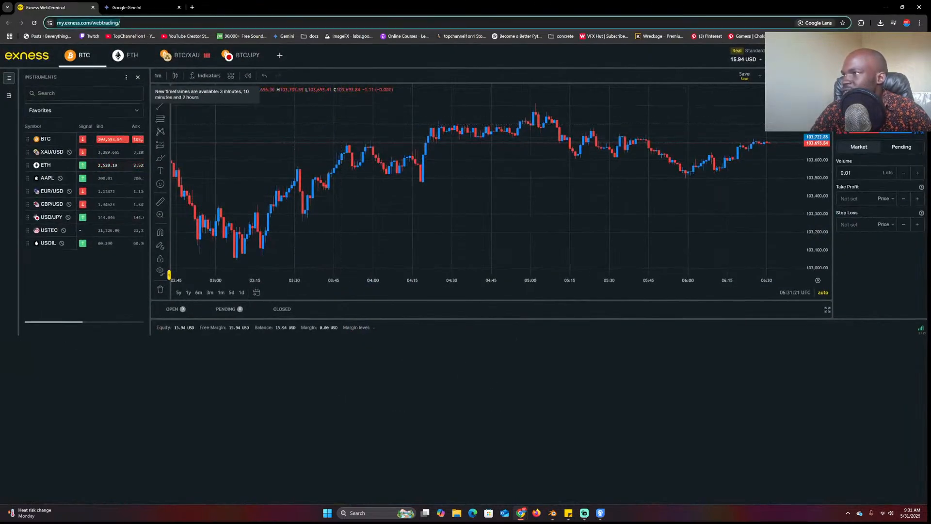
key(Return)
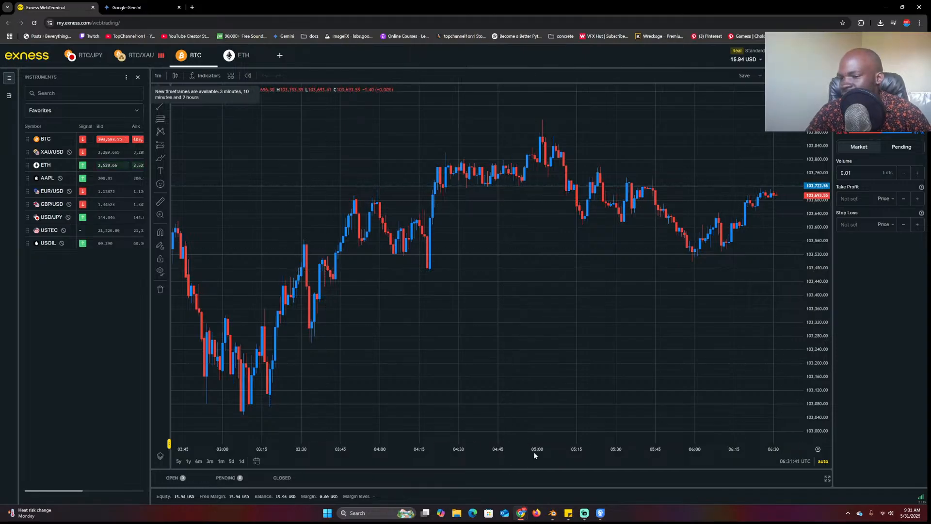
Examine the latest BTC candles up close and open the ETH chart
scroll(580, 325, up, 3)
scroll(579, 326, up, 1)
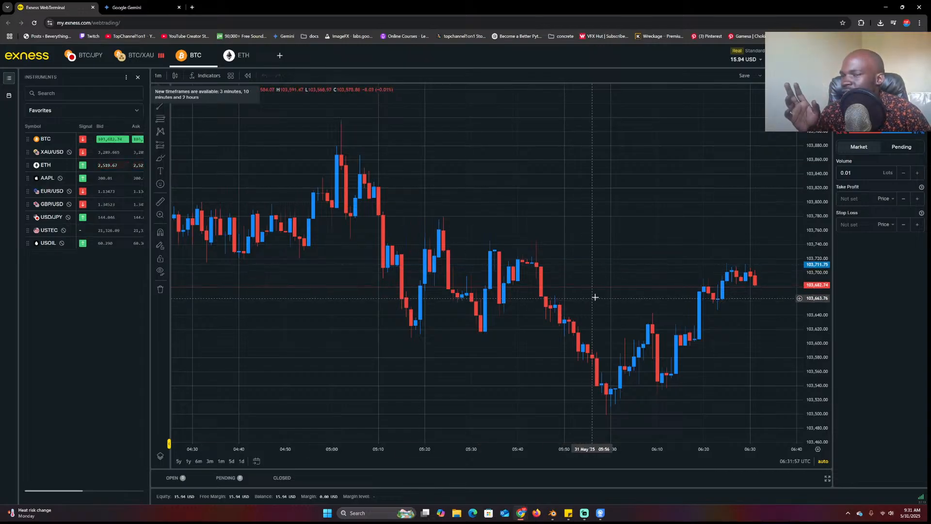
drag(588, 270, 417, 272)
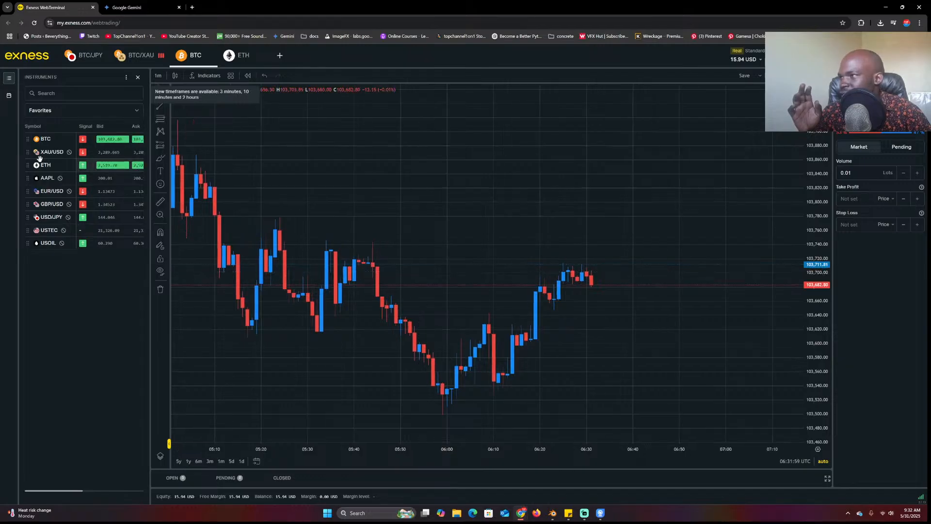
click(38, 163)
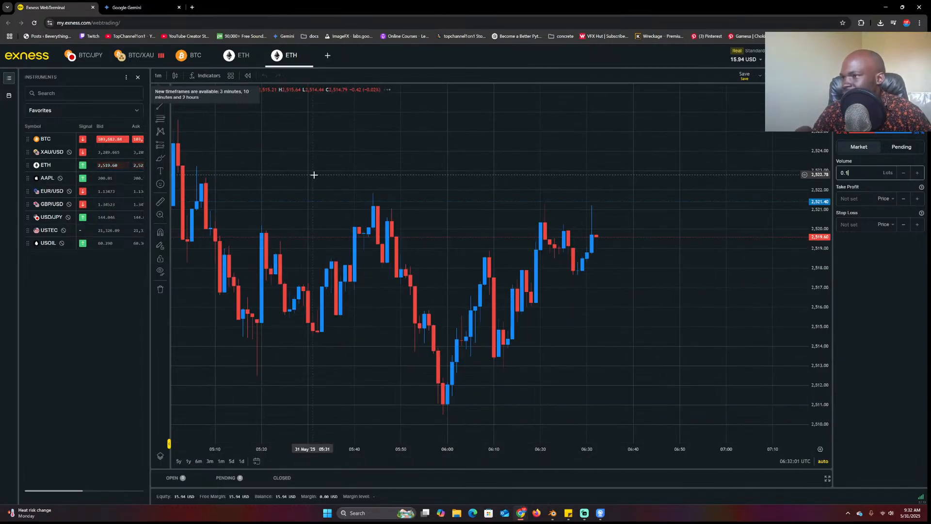
Check the latest ETH candles, then open BTC from the favourites list as a new chart and examine its price movement
scroll(517, 286, up, 3)
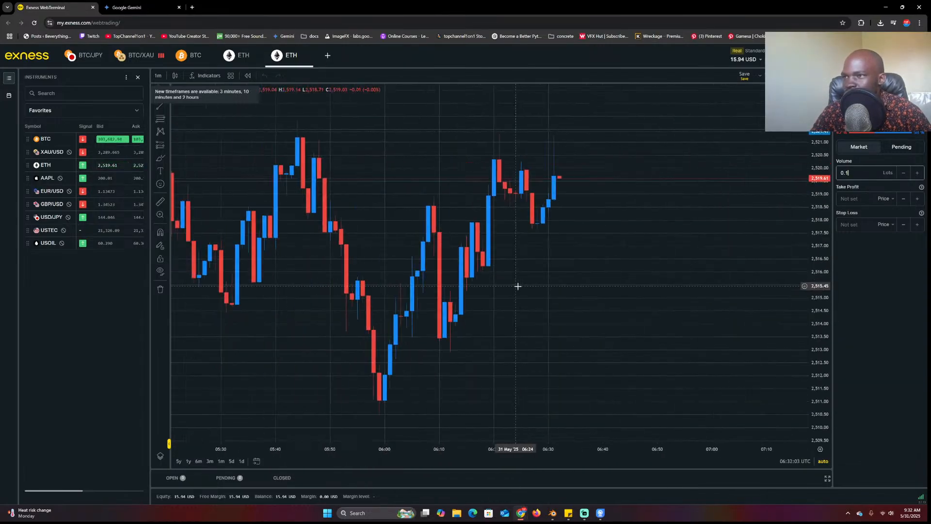
click(61, 140)
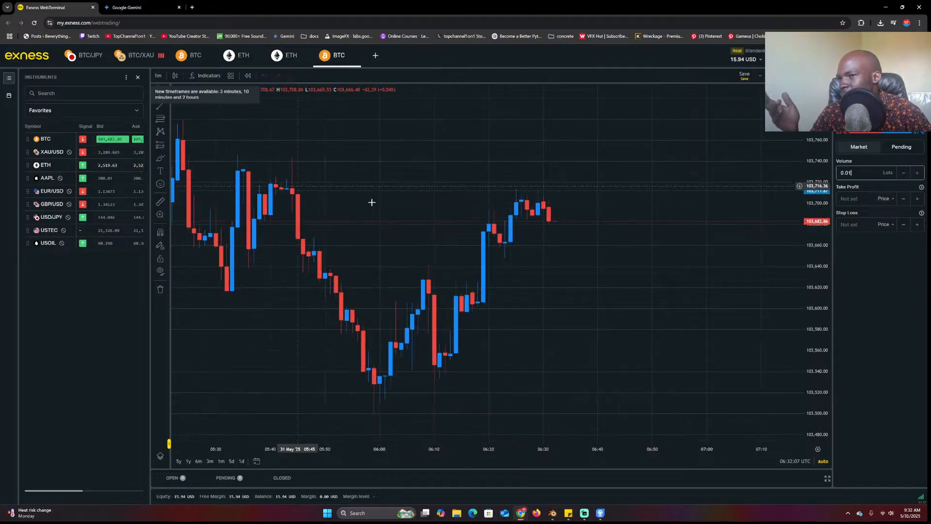
scroll(532, 204, up, 2)
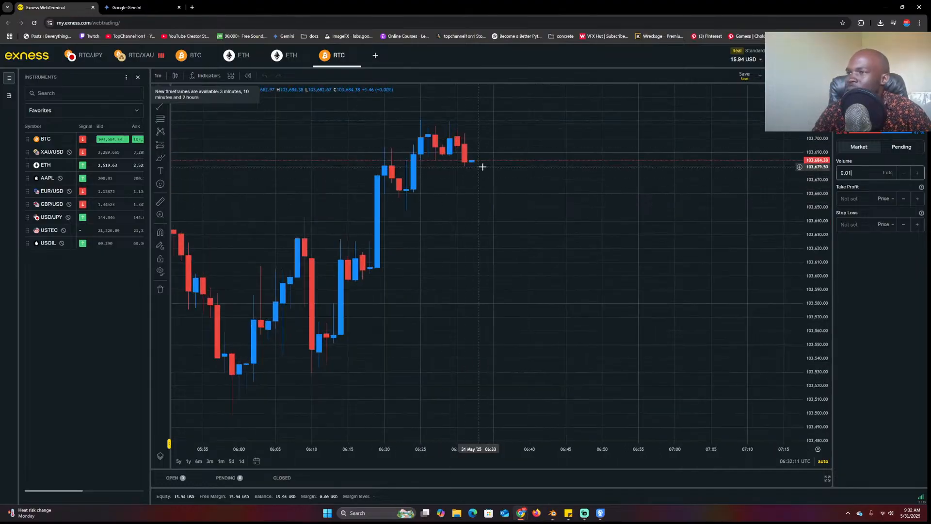
scroll(488, 194, down, 3)
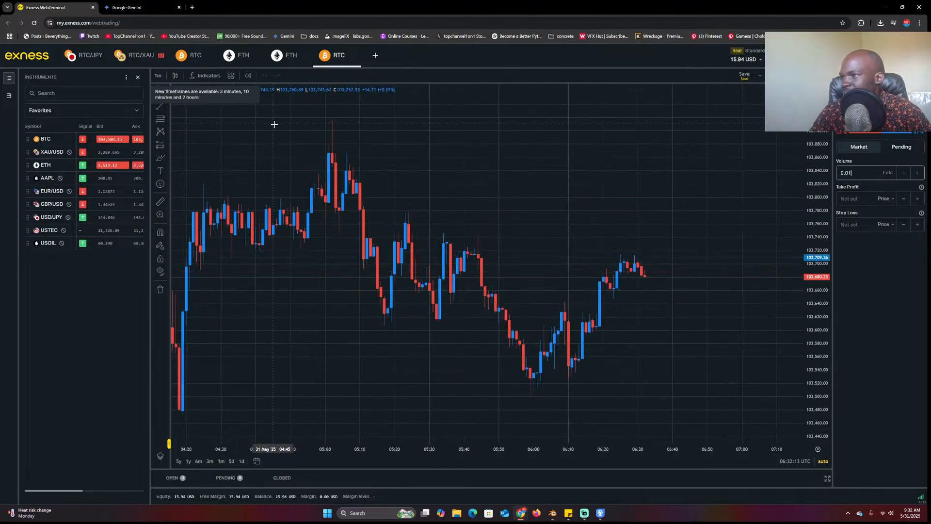
Capture a screenshot of the BTC candlestick chart area and paste it into a new Google Gemini prompt
key(super+shift+s)
drag(207, 128, 726, 411)
key(ctrl+Tab)
click(458, 460)
key(ctrl+v)
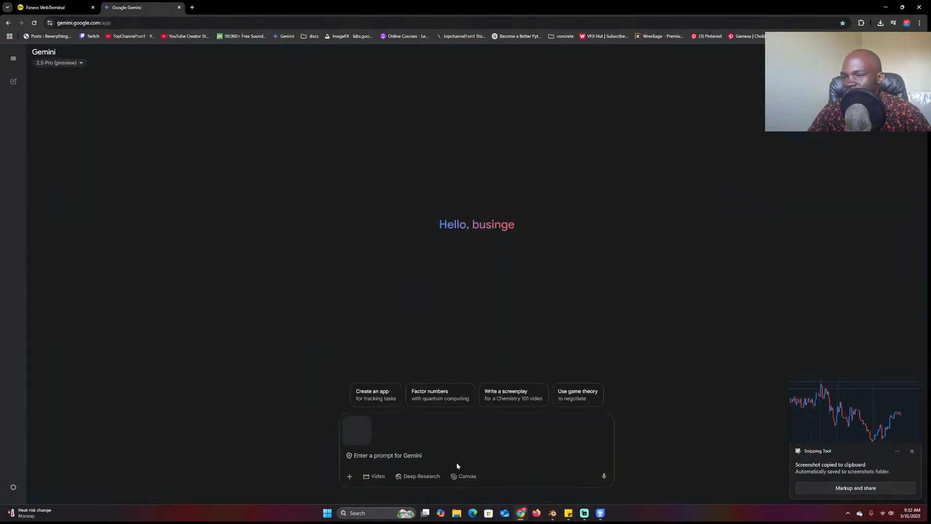
text(d)
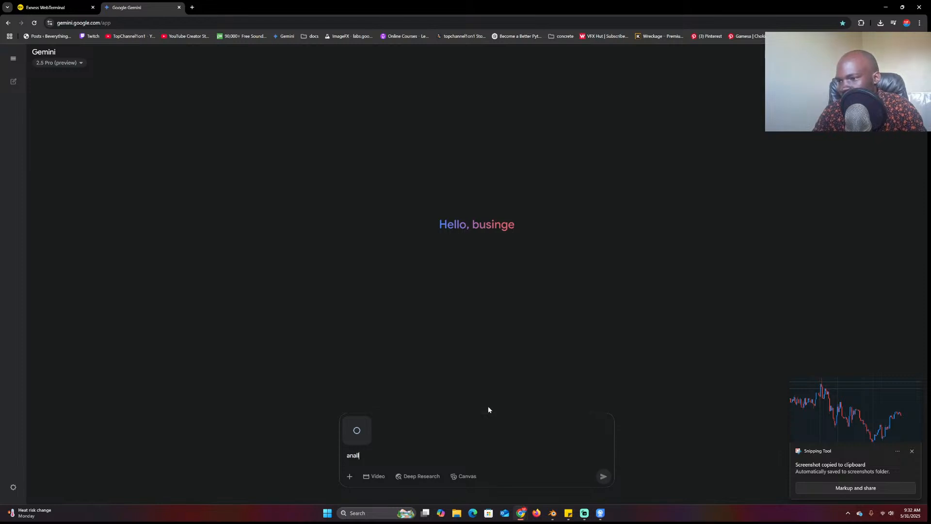
key(BackSpace)
key(BackSpace)
key(BackSpace)
text(sam)
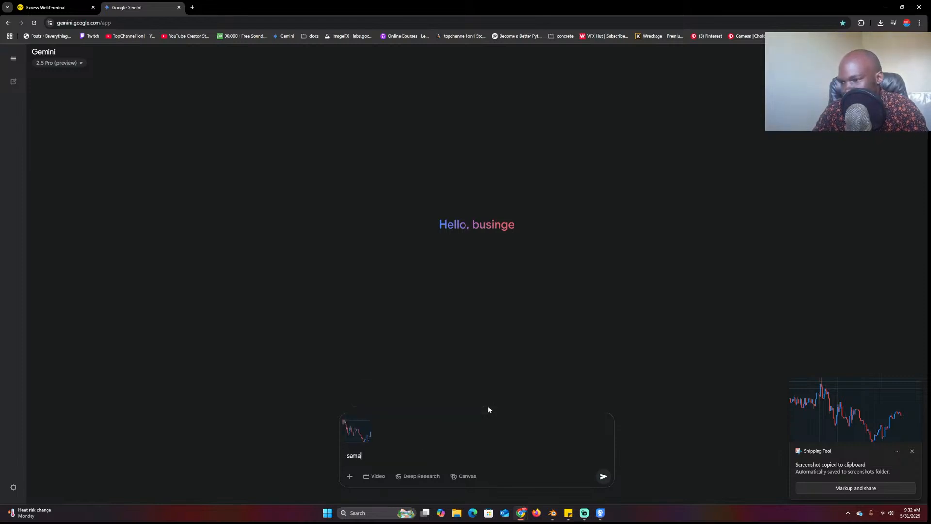
key(BackSpace)
key(BackSpace)
text(ma)
key(BackSpace)
key(BackSpace)
text(amar)
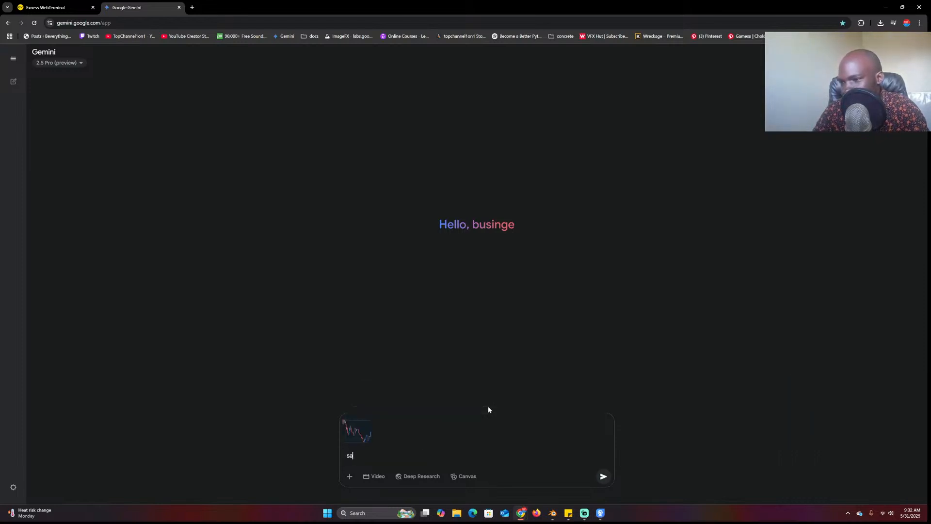
text(i)
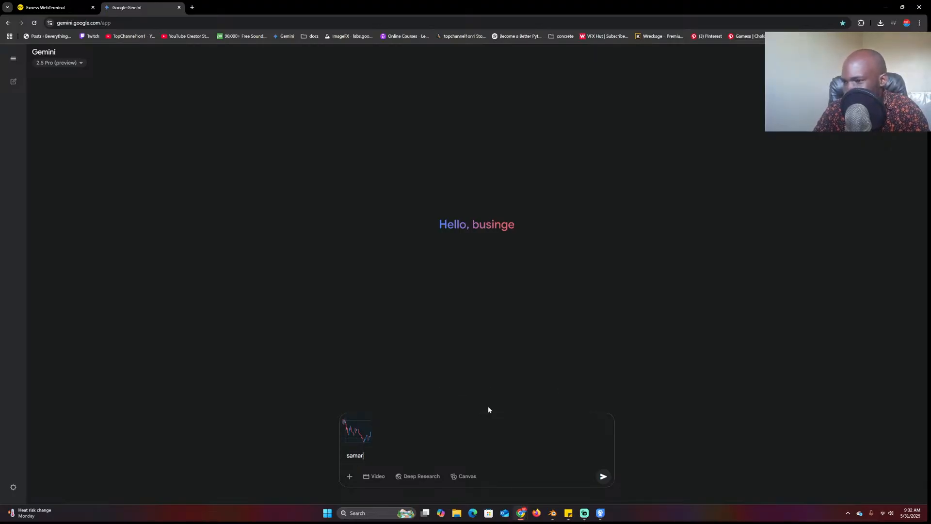
key(BackSpace)
key(BackSpace)
key(BackSpace)
key(BackSpace)
key(BackSpace)
key(BackSpace)
Send Gemini the prompt "summerise this, how should i enter this tread, its BTC" with the chart image
text(summerise this, )
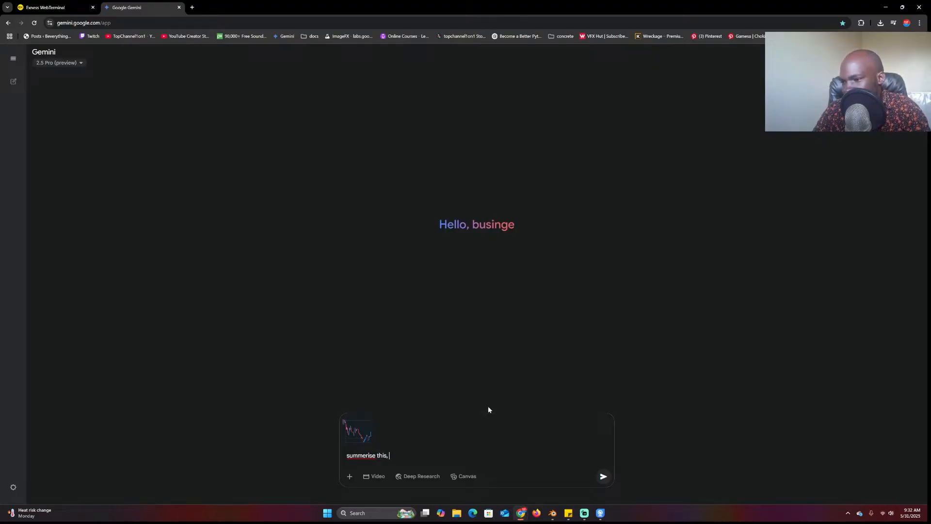
text(how )
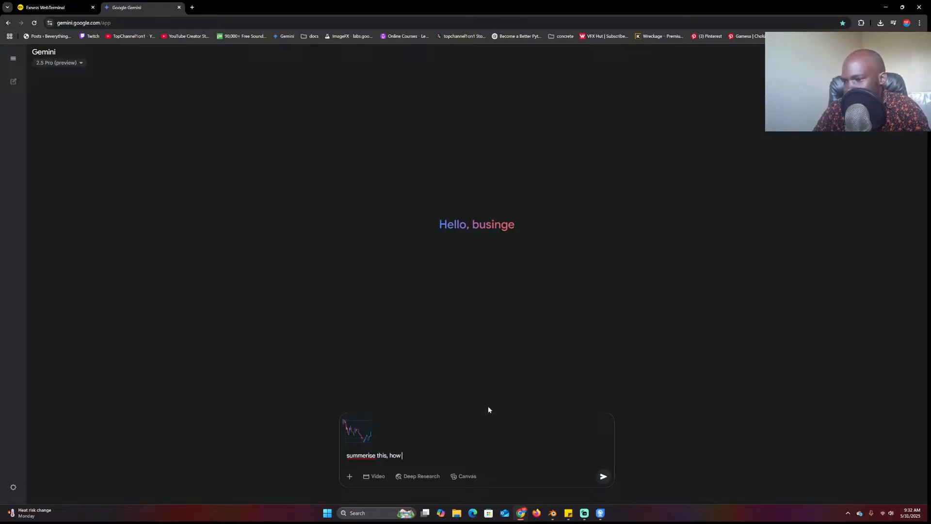
text(should i en)
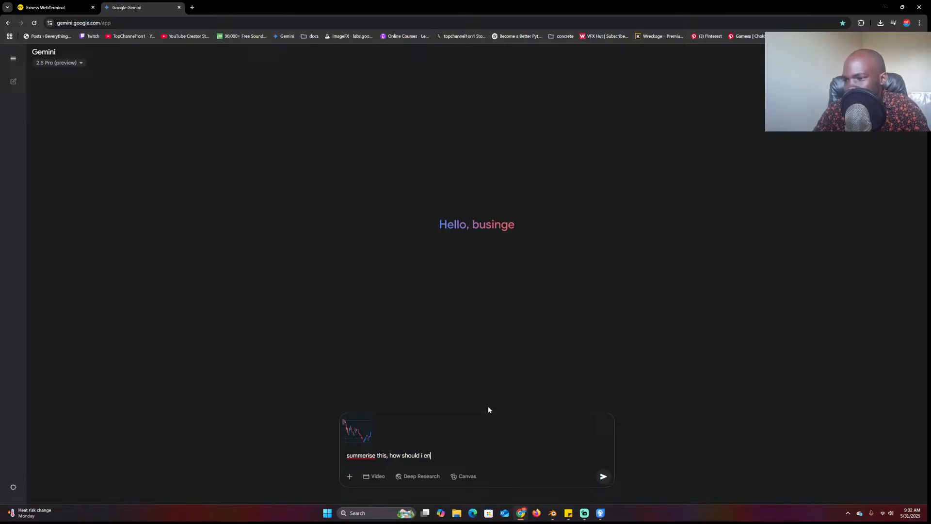
text(ter this trea)
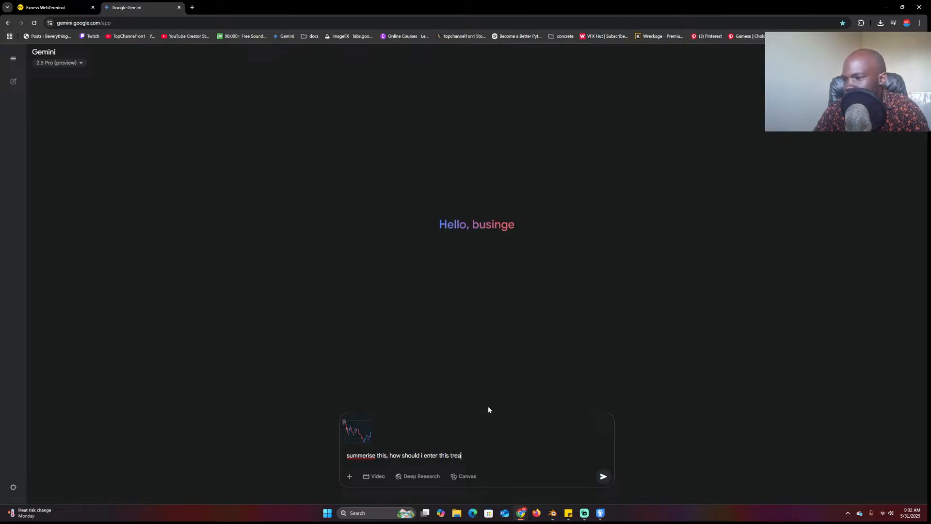
text(d, its)
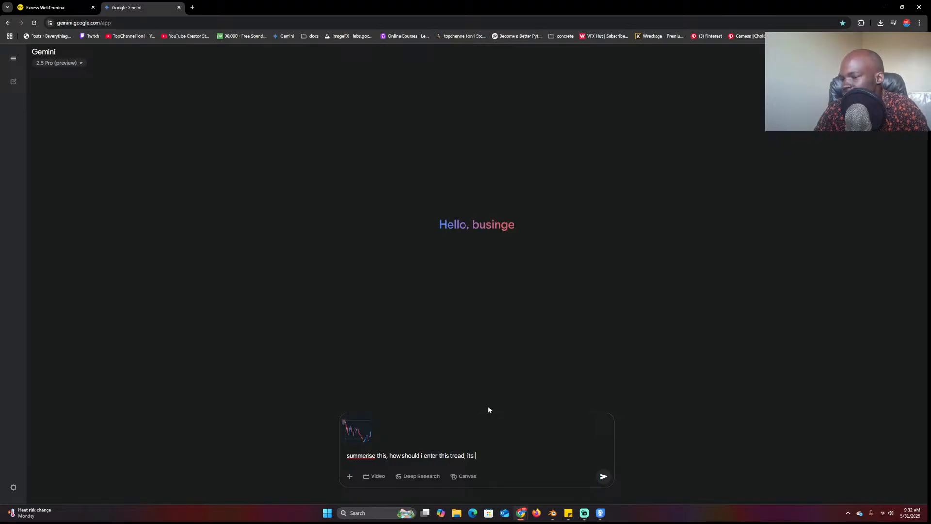
text( BTC)
key(Return)
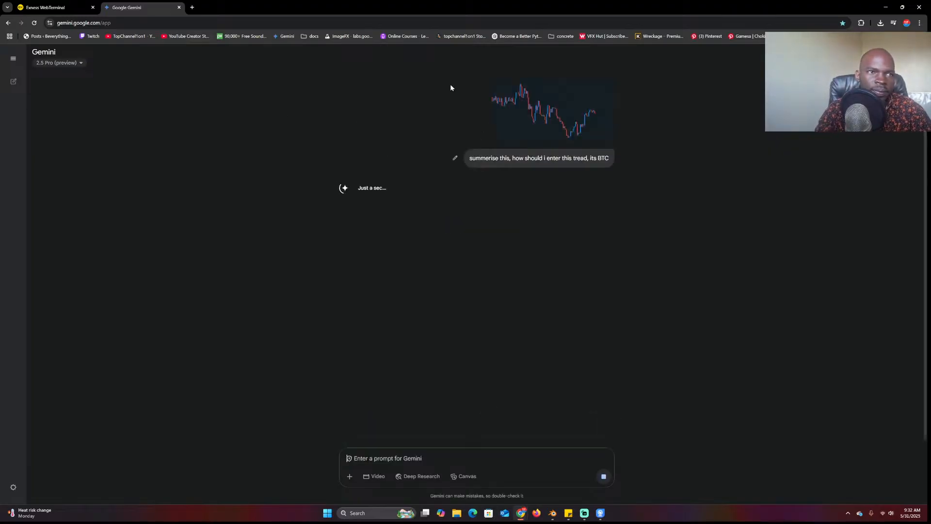
Switch to Blender, bring up the Pinterest space video window over it and briefly play the video
click(553, 513)
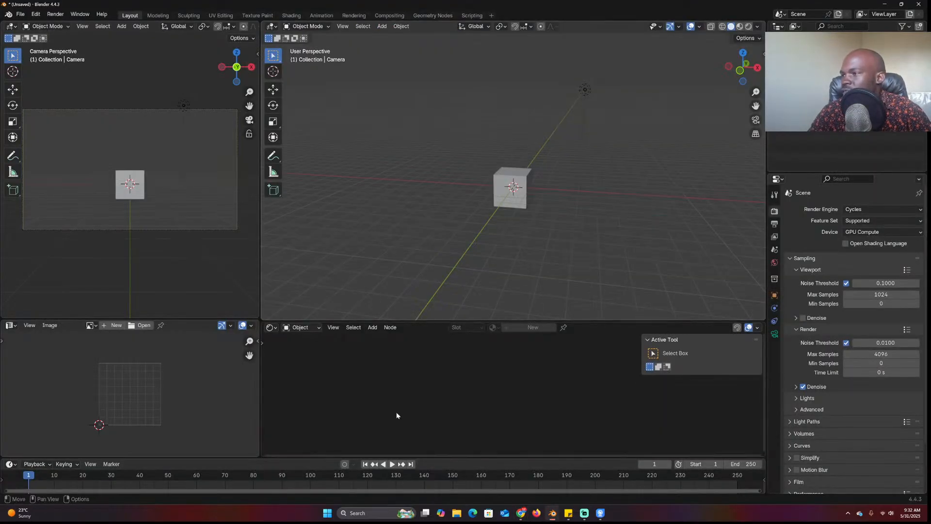
mouse_move(520, 513)
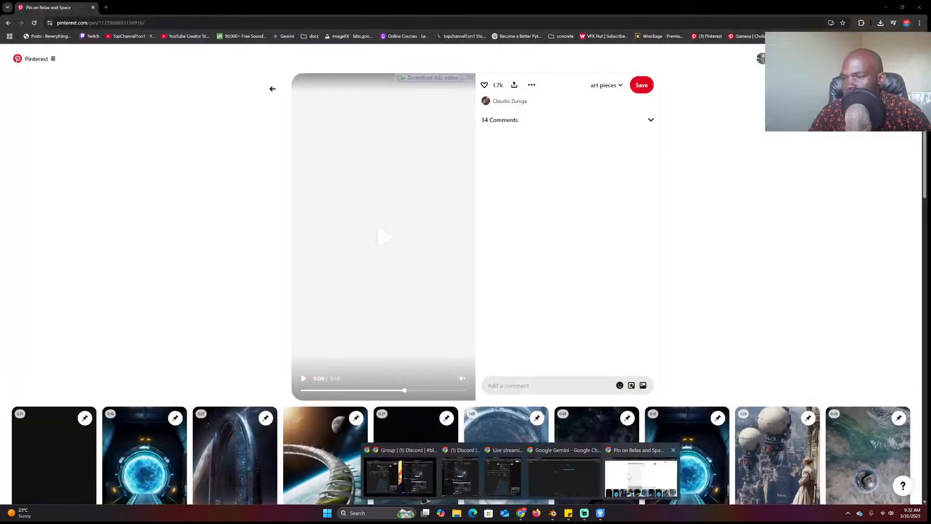
click(640, 478)
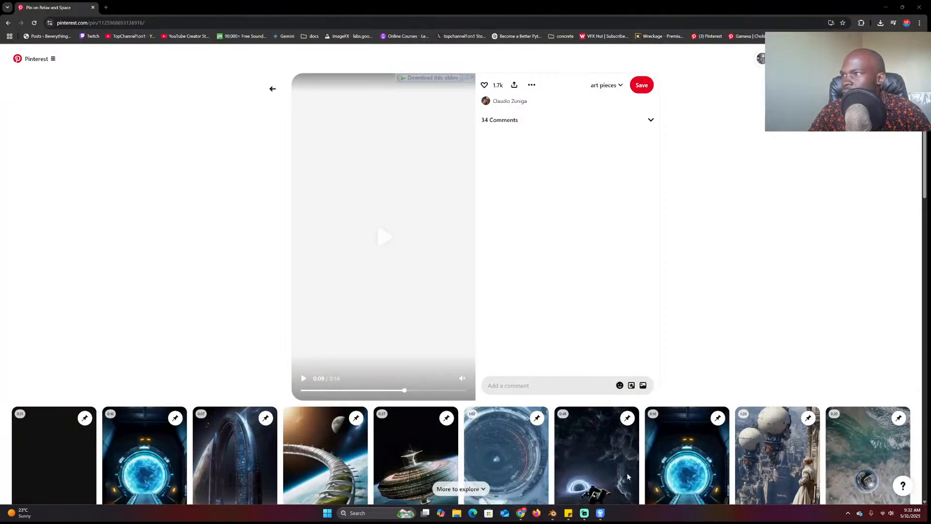
click(384, 237)
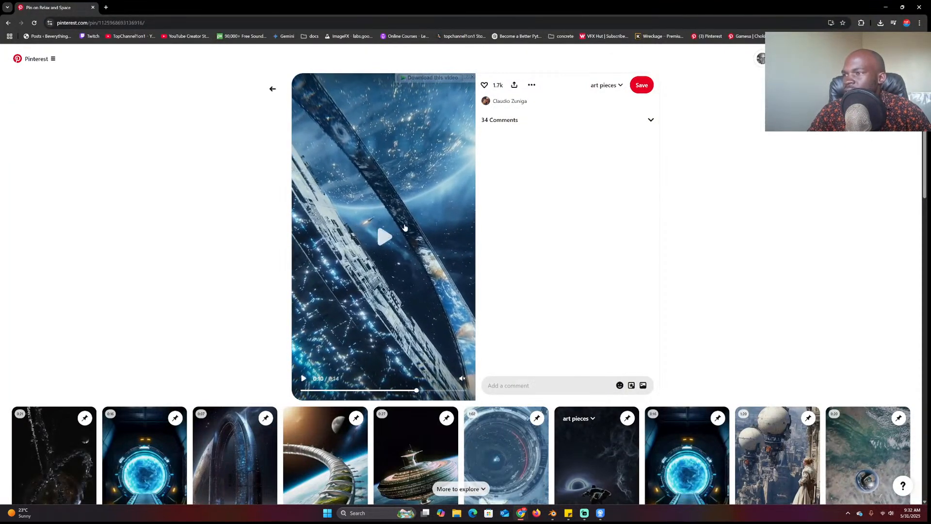
Arrange the Pinterest and Blender windows side by side, narrowing Pinterest to about a quarter of the screen width
drag(679, 7, 192, 13)
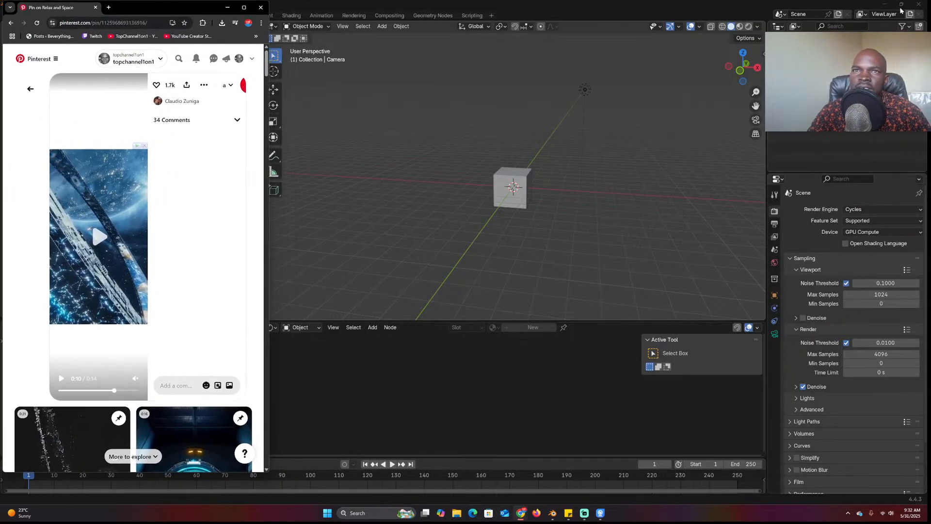
mouse_move(902, 9)
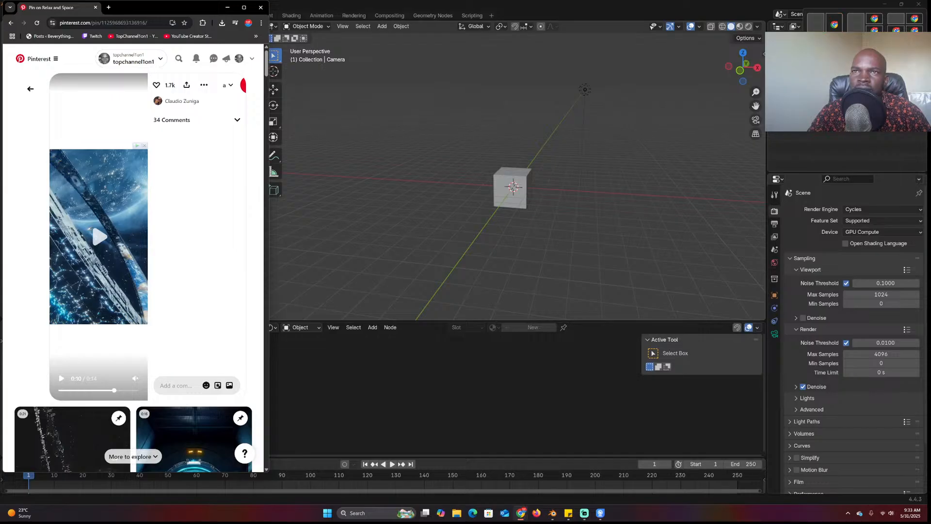
click(832, 30)
click(68, 126)
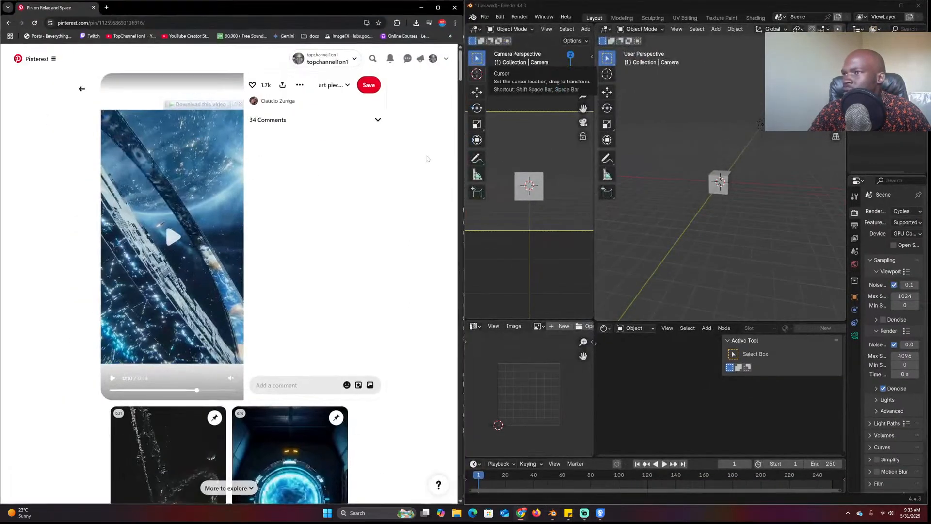
drag(463, 189, 257, 166)
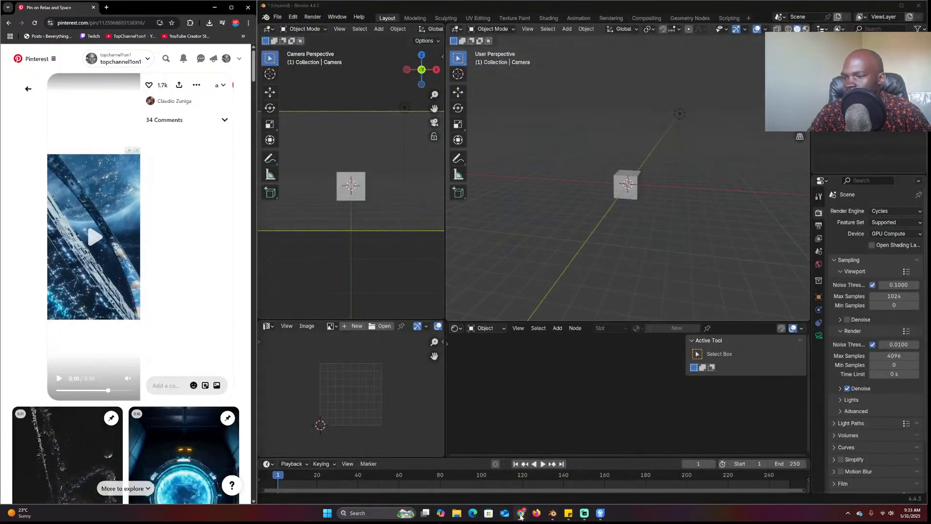
Read Gemini's BTC chart analysis, ask it to "give me a short paragraph" and minimise the browser window after its reply
mouse_move(520, 513)
click(623, 478)
scroll(360, 231, down, 15)
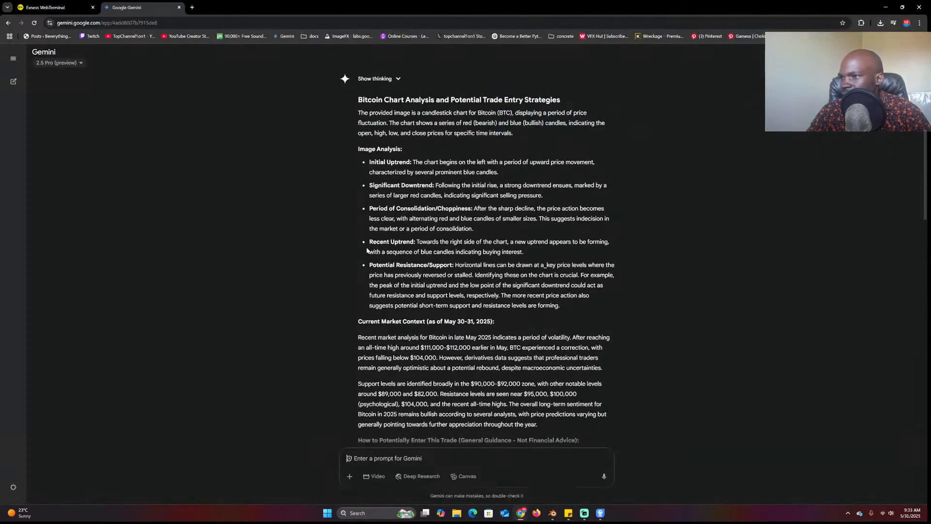
scroll(409, 371, up, 20)
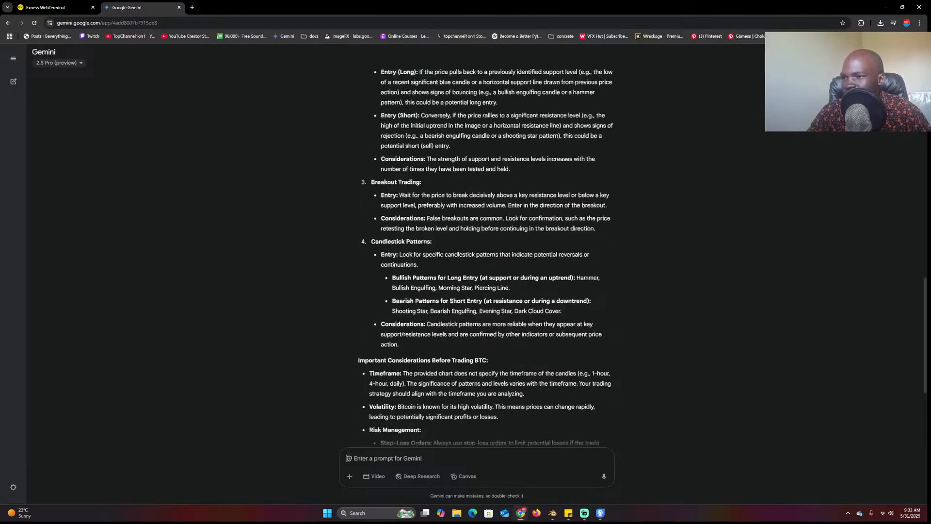
scroll(415, 380, down, 15)
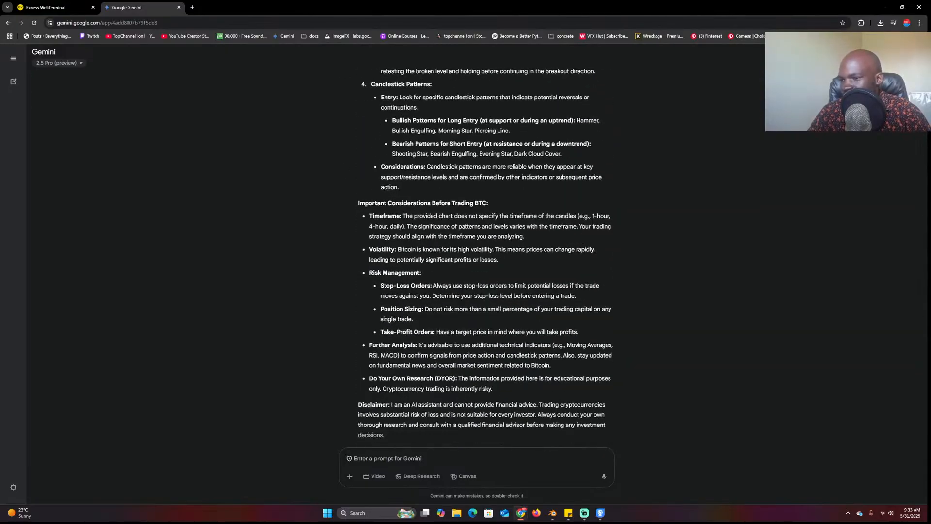
text(give me a short paragraph)
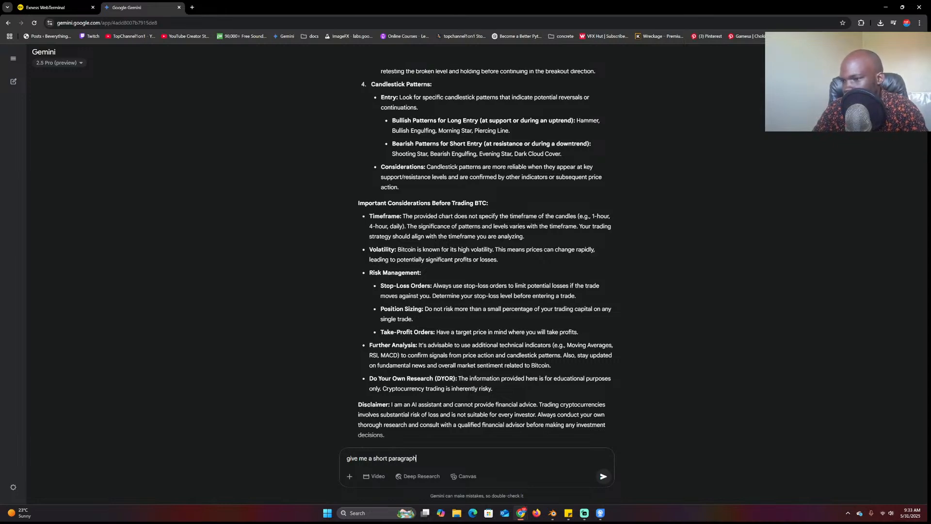
key(Return)
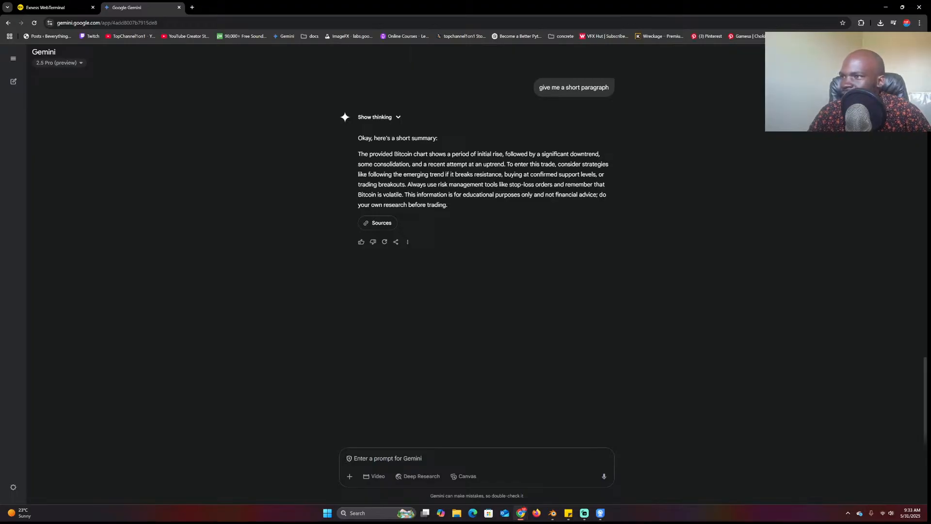
click(884, 9)
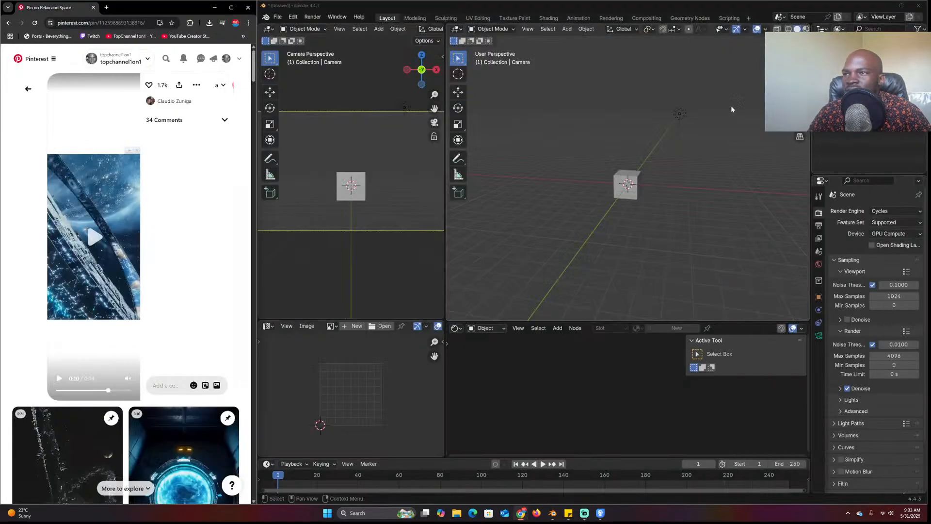
Return to the Exness WebTerminal BTC chart and examine the recent candles against the earlier price movement
mouse_move(523, 514)
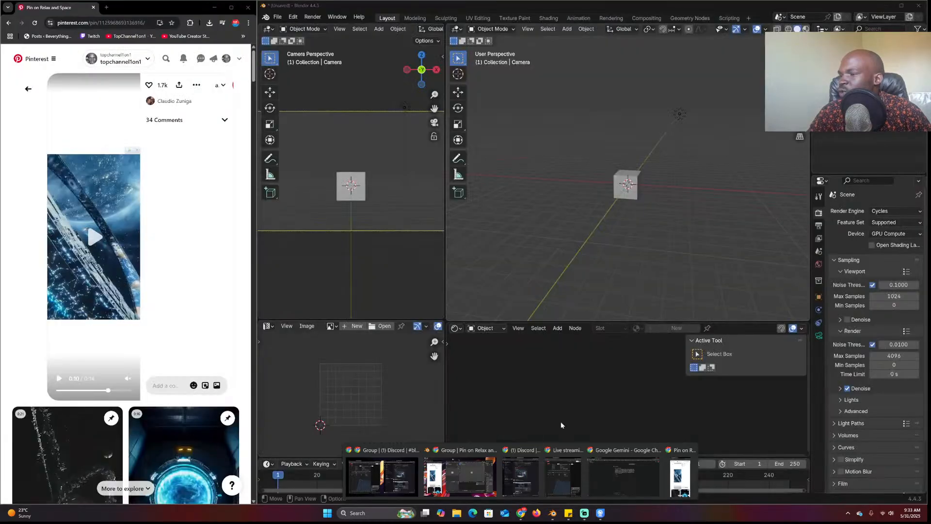
click(623, 478)
click(68, 7)
scroll(630, 352, up, 5)
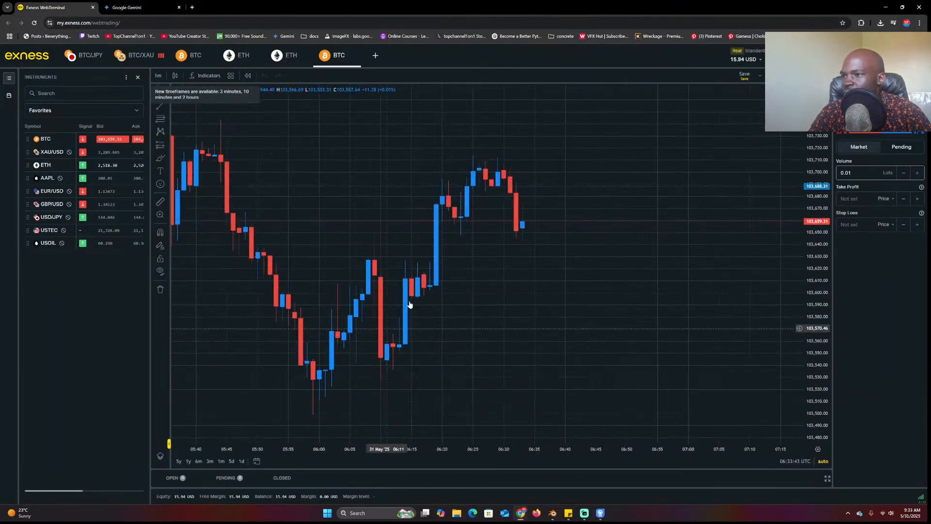
scroll(445, 270, down, 3)
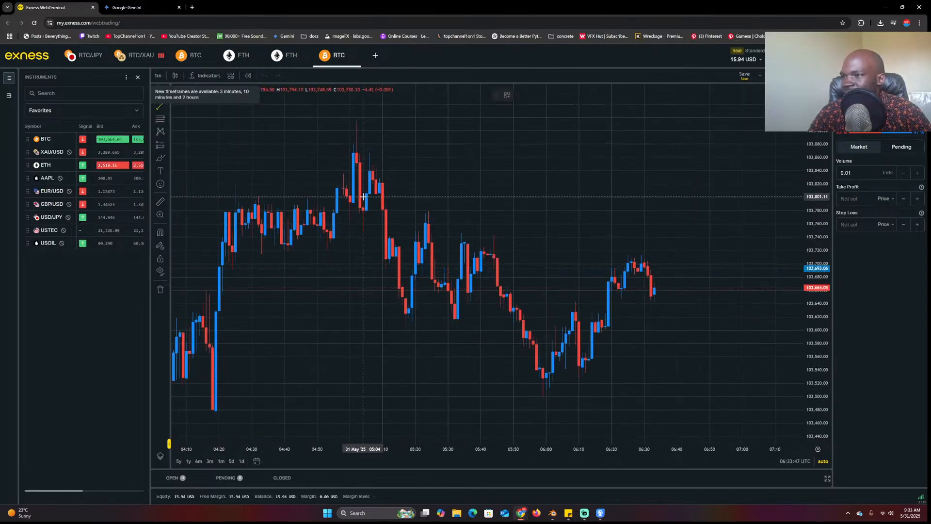
Draw a descending trend line on the BTC chart from about 103,699 at 05:30 to about 103,495 at 06:01
click(448, 264)
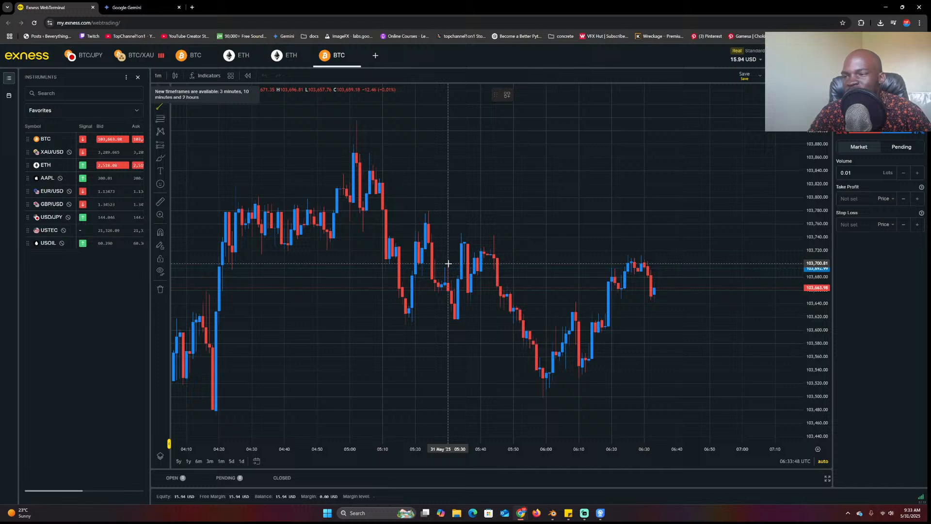
click(549, 400)
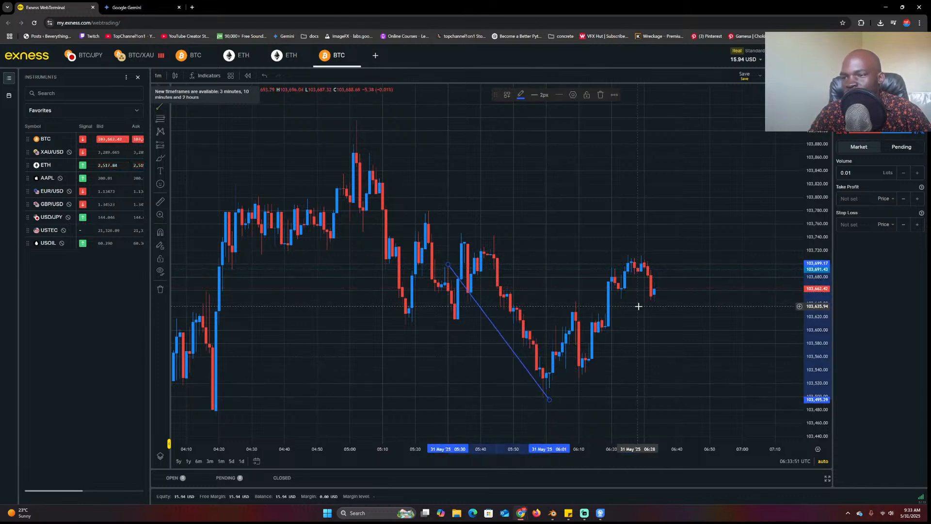
scroll(640, 316, up, 7)
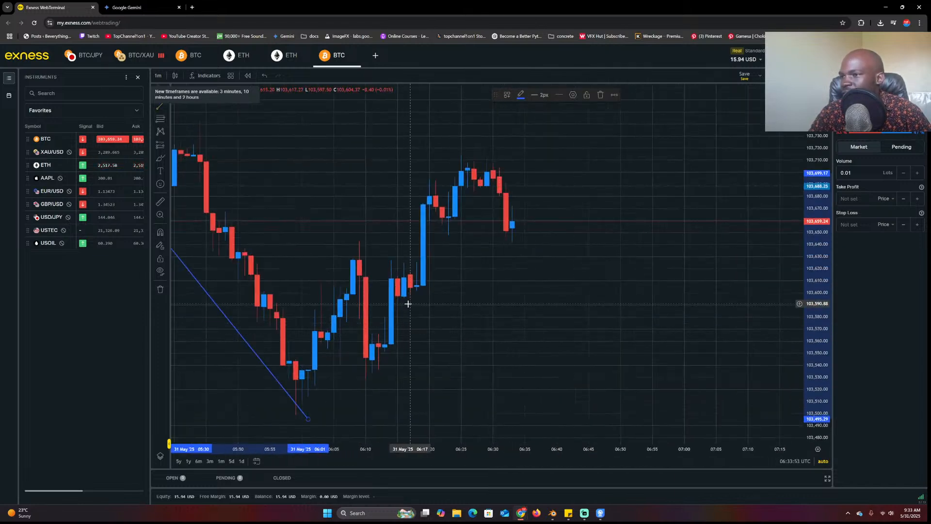
Examine the latest BTC candles against the descending trend line and deselect the line
scroll(408, 301, down, 2)
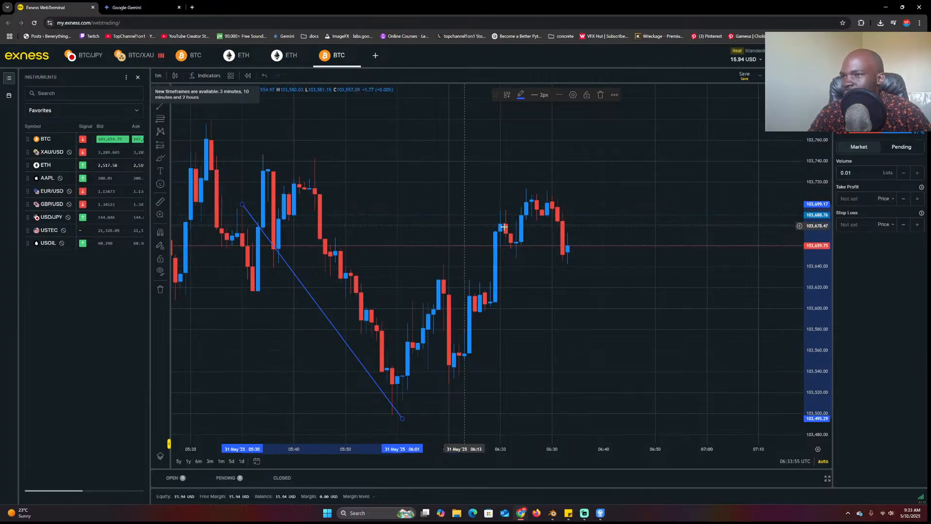
scroll(594, 246, up, 2)
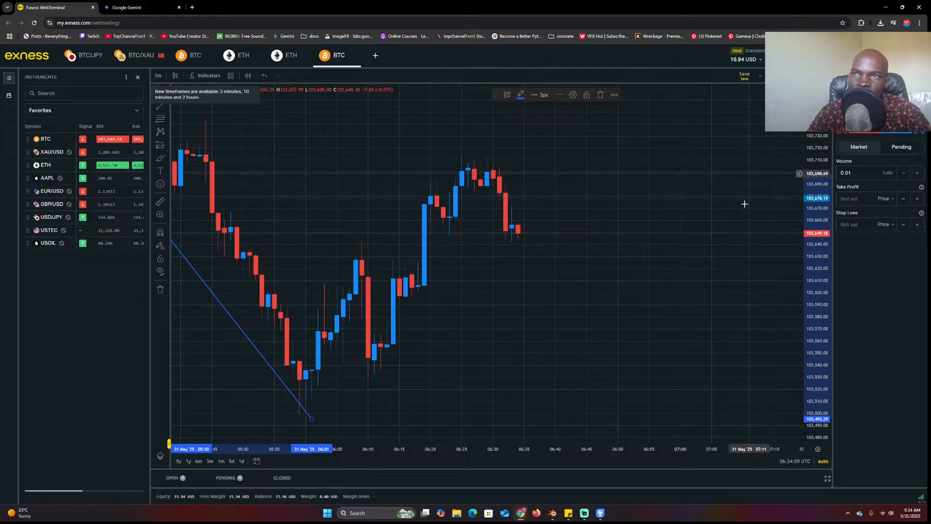
scroll(530, 220, up, 1)
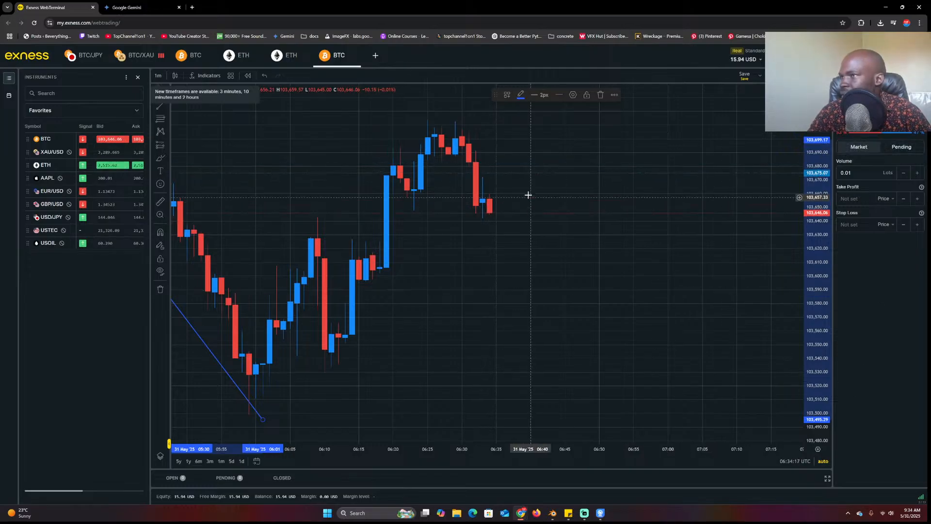
right_click(489, 200)
click(686, 198)
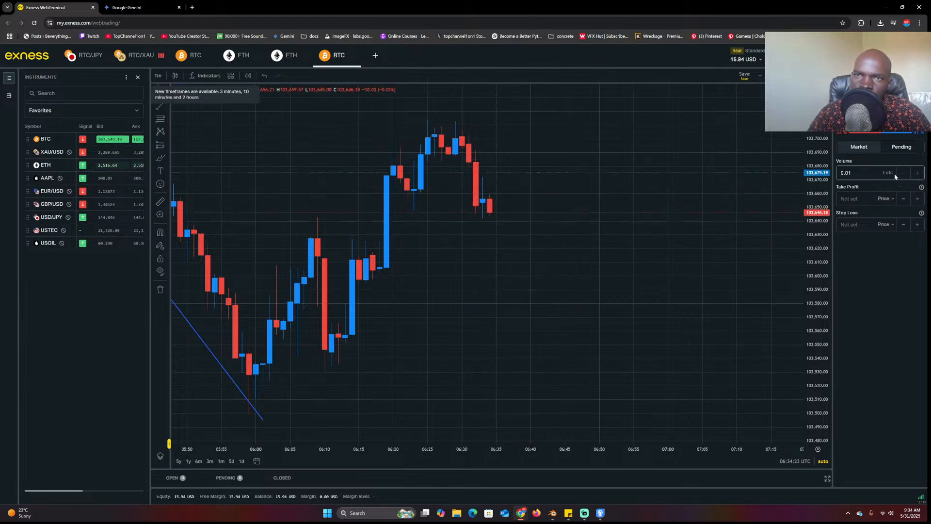
Set the take profit of a 0.01-lot BTC buy order to 103650.54 and minimise the trading window
click(916, 200)
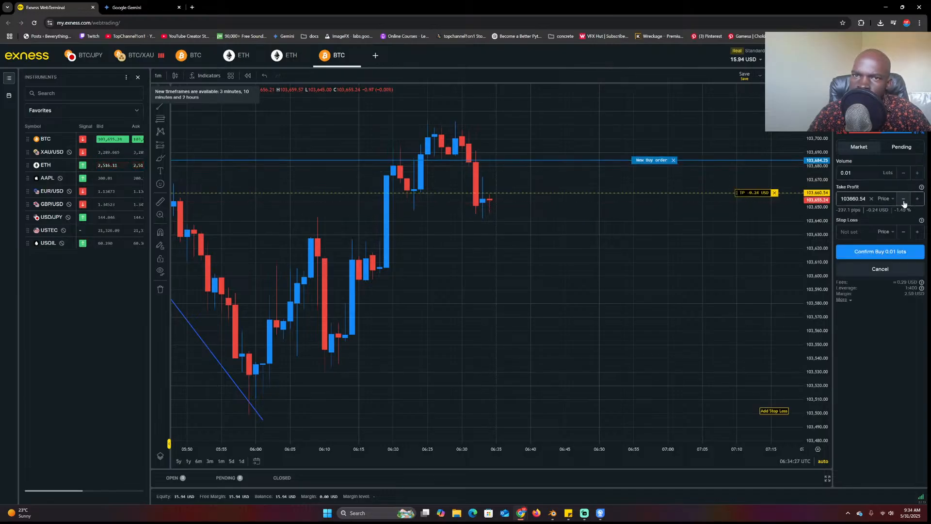
click(904, 199)
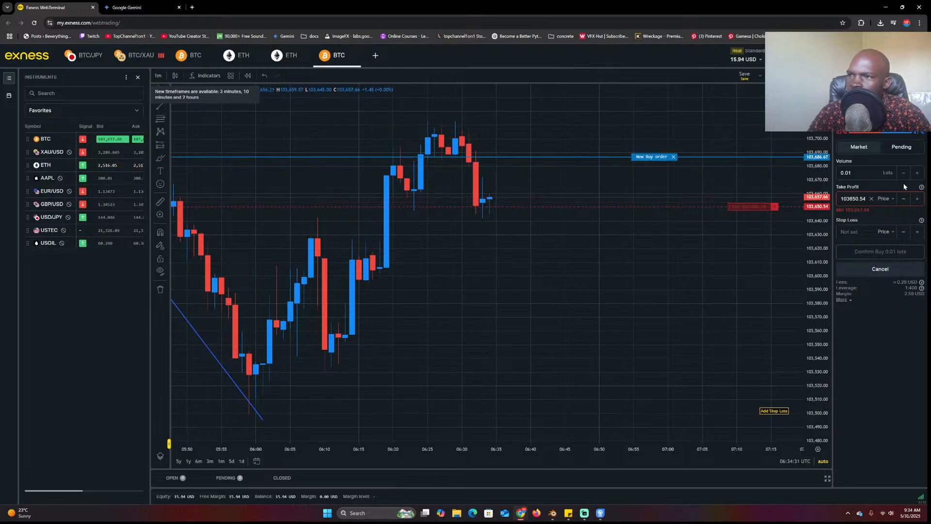
click(886, 7)
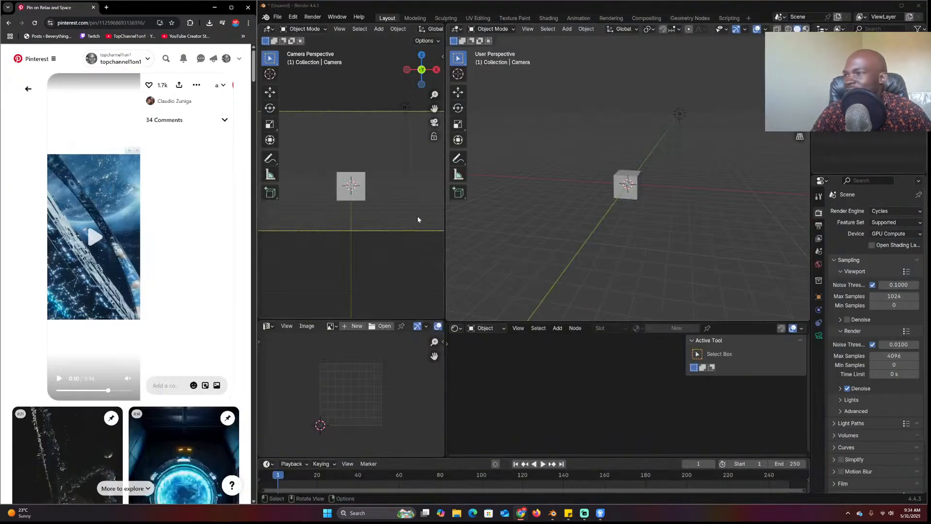
Play the Pinterest space video and enlarge its page for a closer look at the reference
click(631, 191)
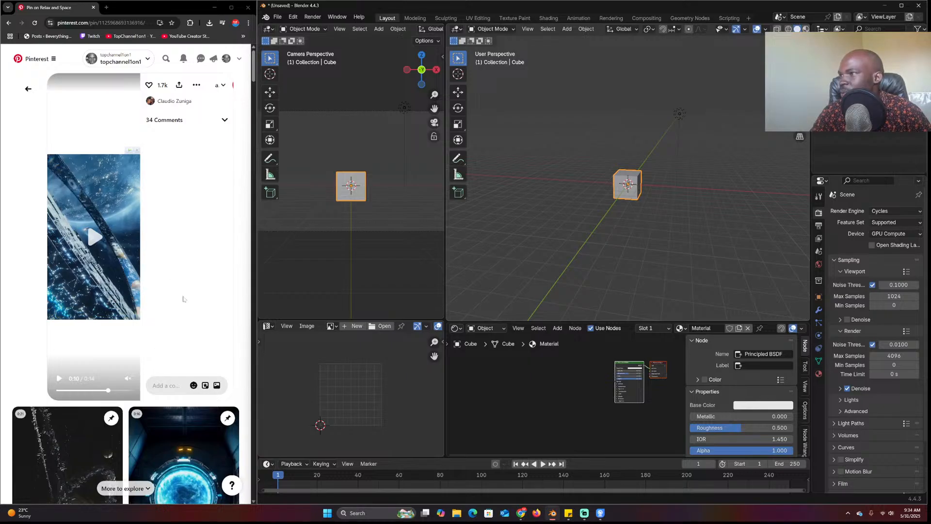
click(99, 239)
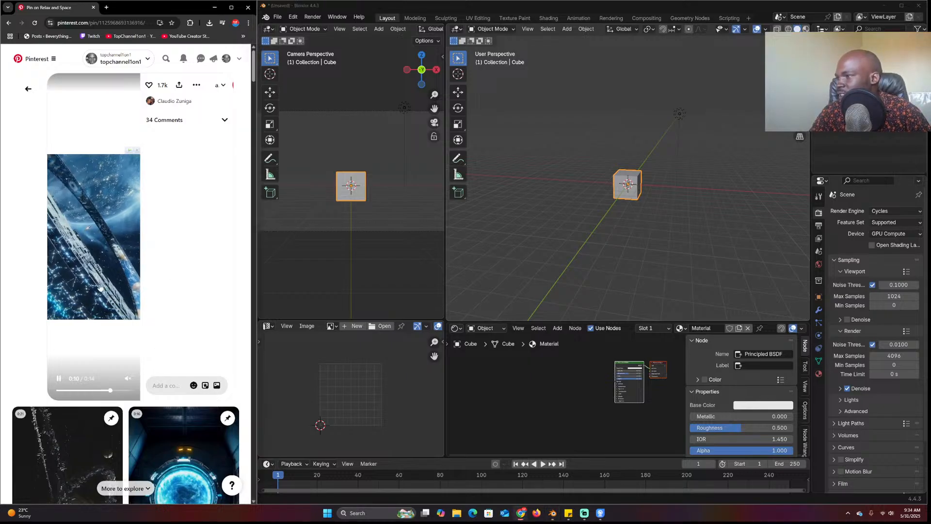
ctrl+scroll(148, 326, up, 3)
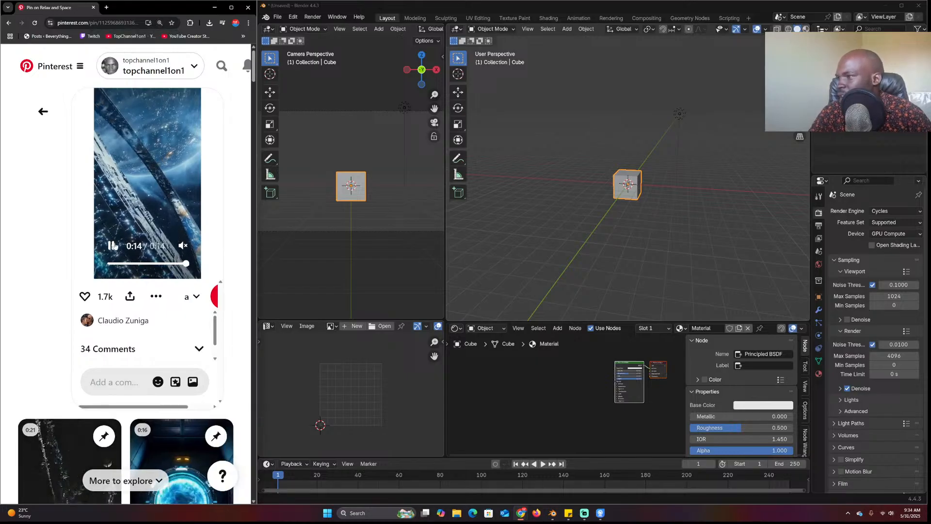
Delete the default cube from the Blender scene
click(626, 184)
key(x)
click(606, 183)
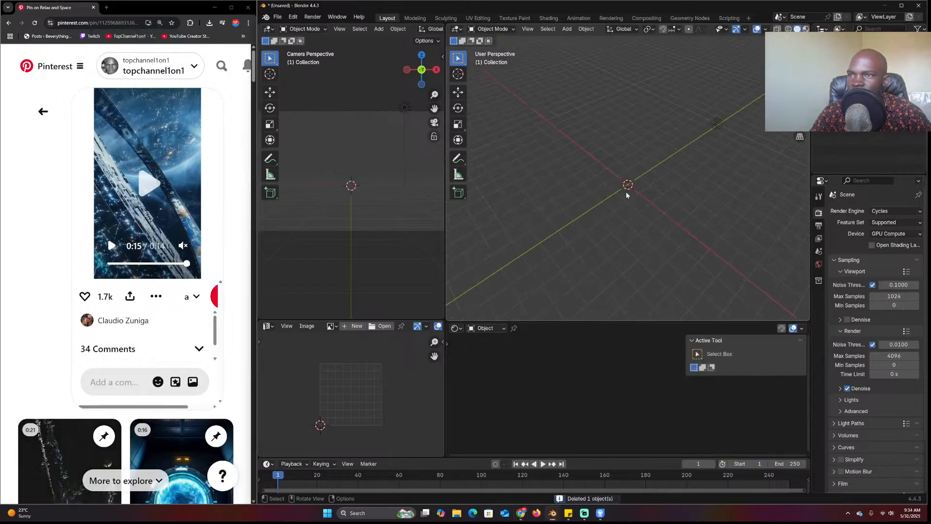
Switch the scene's render engine to EEVEE
click(896, 211)
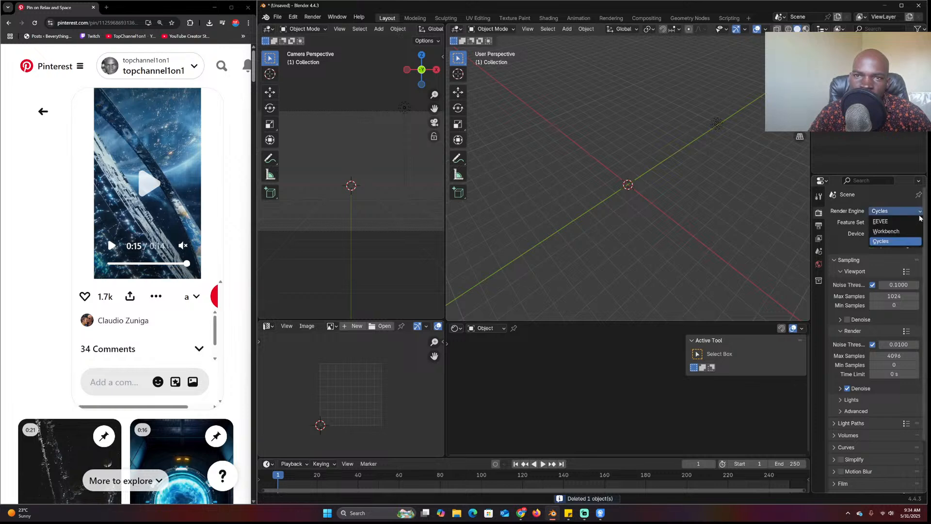
click(861, 236)
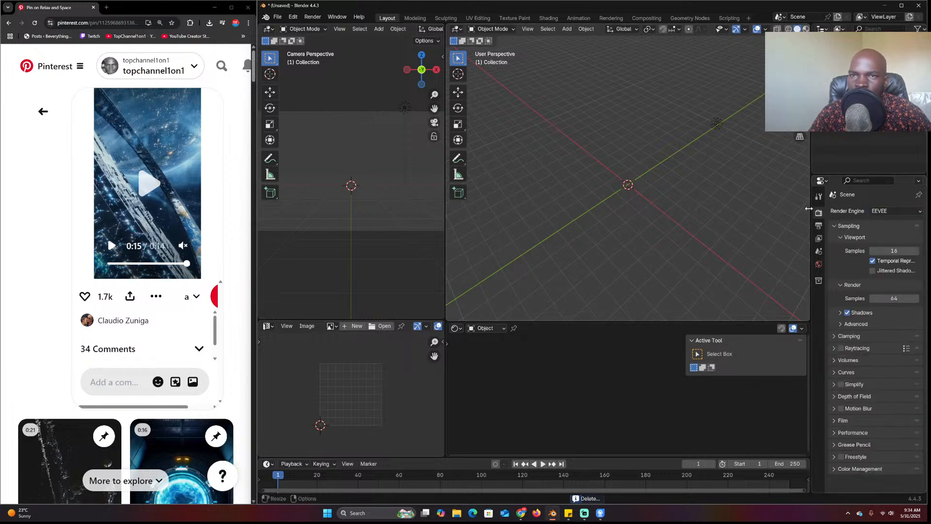
key(alt+Tab)
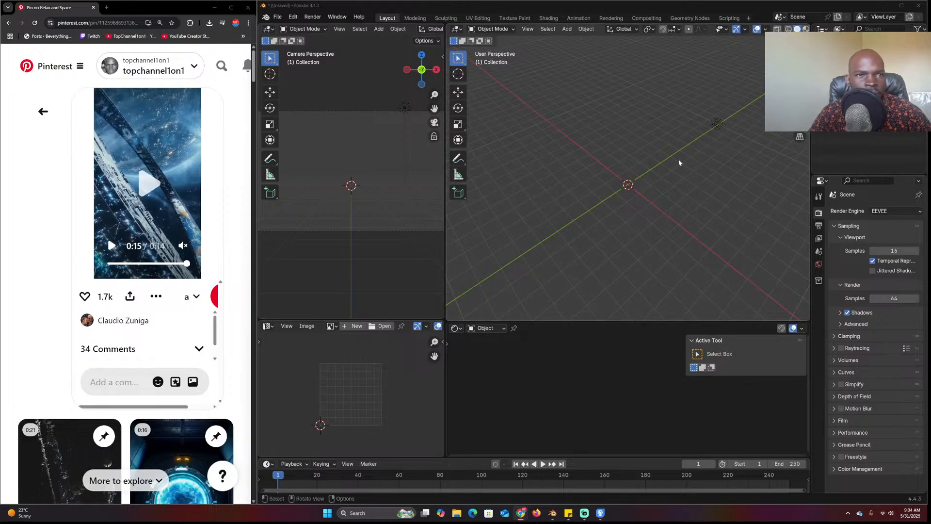
click(653, 158)
scroll(653, 158, up, 3)
scroll(654, 196, down, 4)
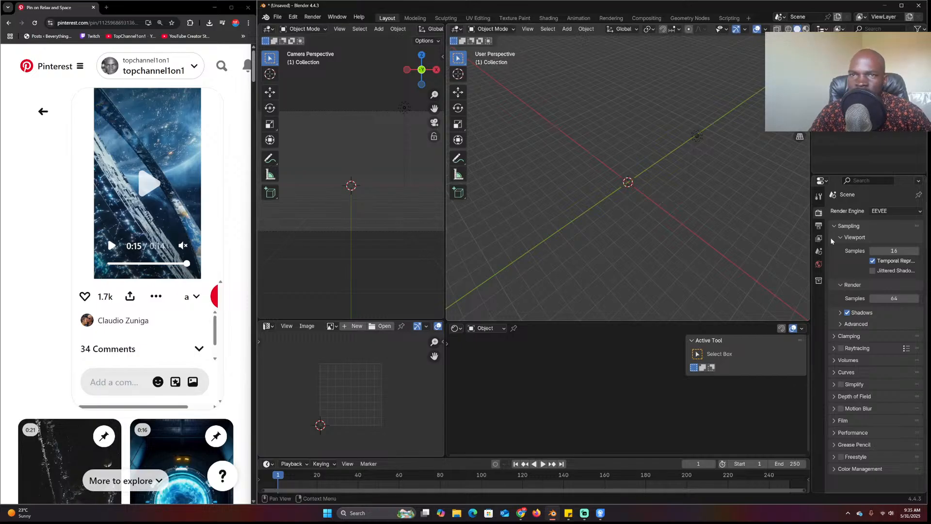
Set the render resolution to a portrait format of 1080 px in X and 1920 px in Y
click(819, 225)
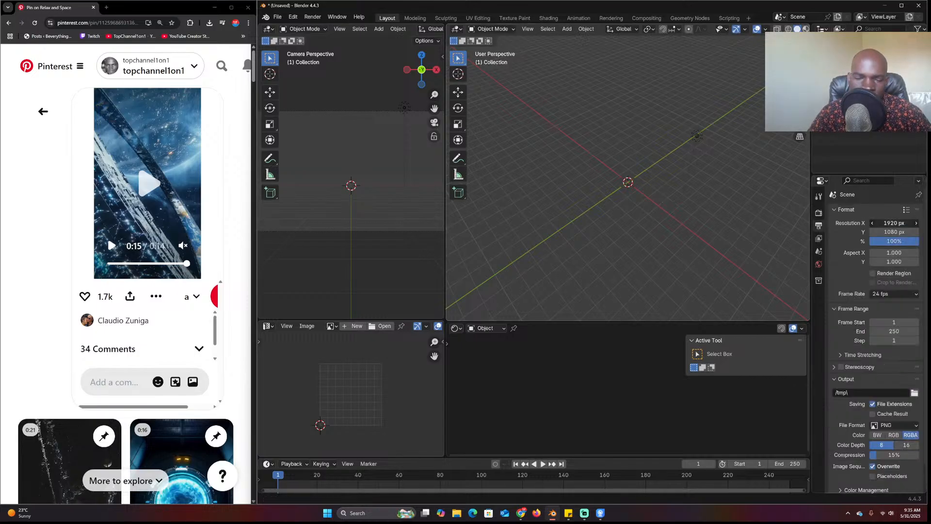
click(893, 223)
text(1080)
key(Return)
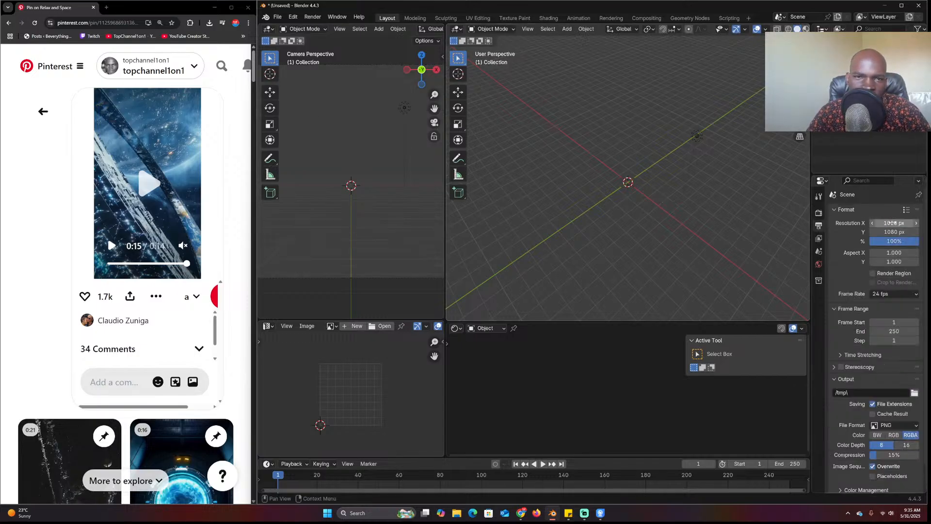
click(894, 231)
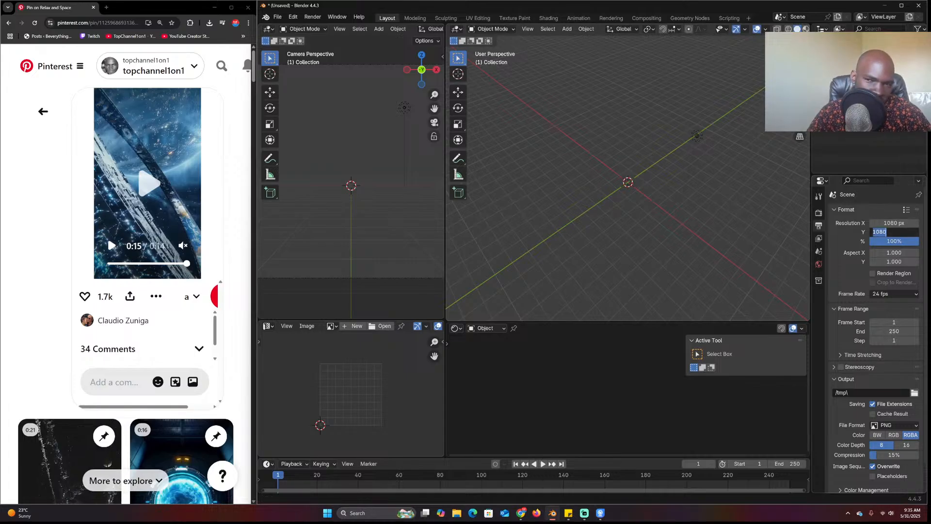
text(19200)
key(Return)
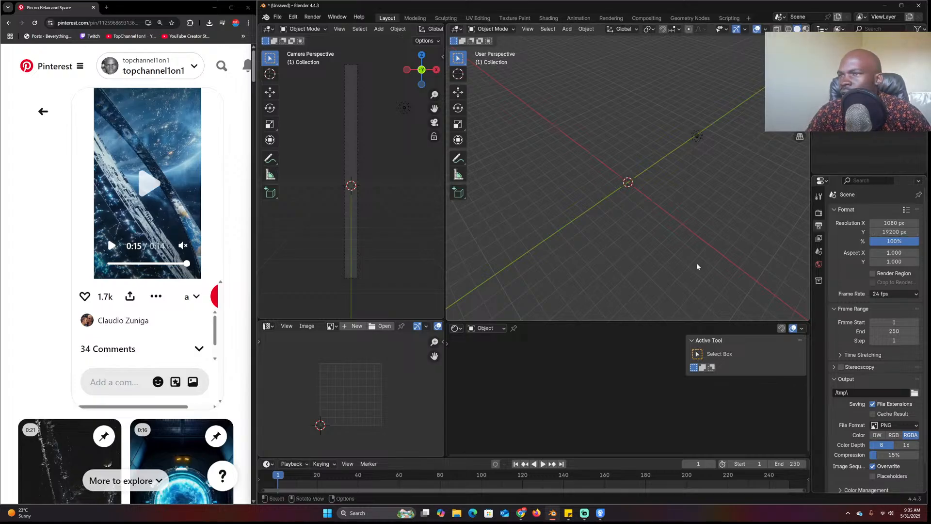
click(894, 231)
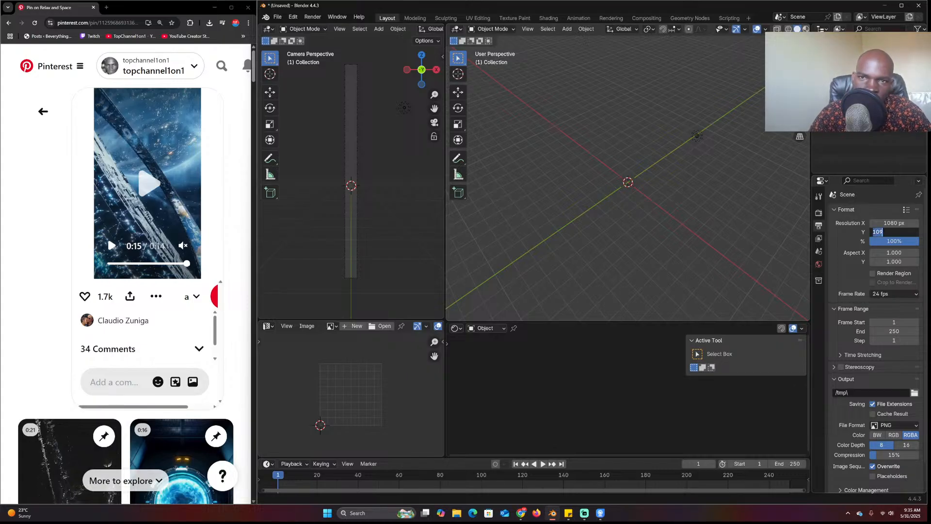
text(1920)
key(Return)
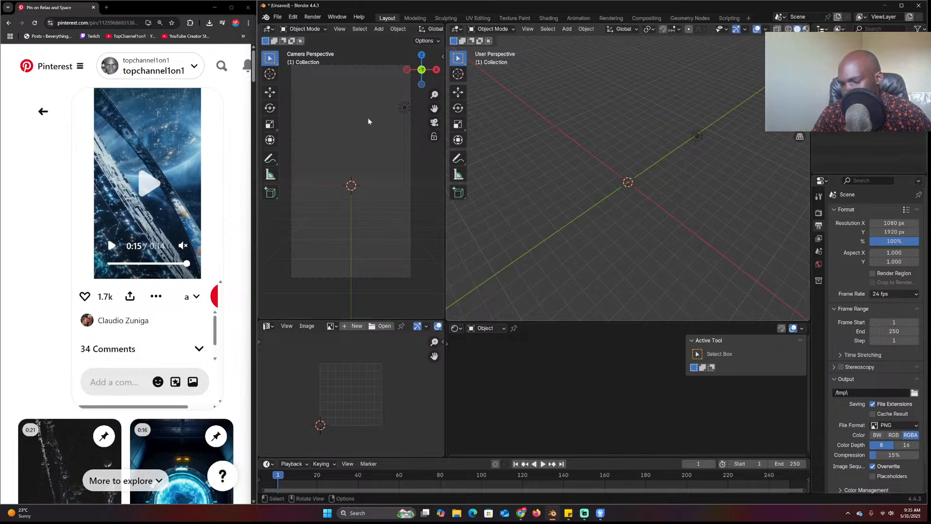
Hide the tool shelf, gizmos and overlays in the narrow camera viewport and enlarge its camera frame
key(t)
scroll(397, 29, down, 10)
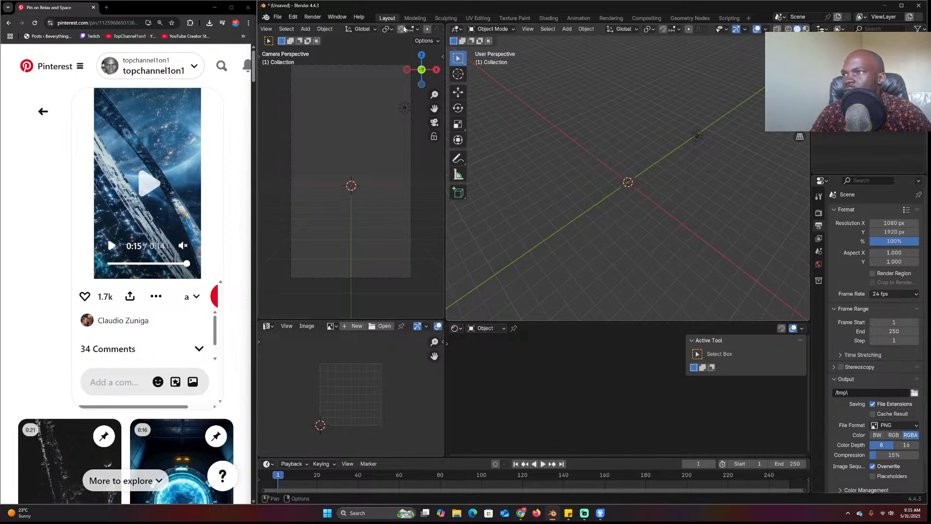
click(349, 30)
click(370, 30)
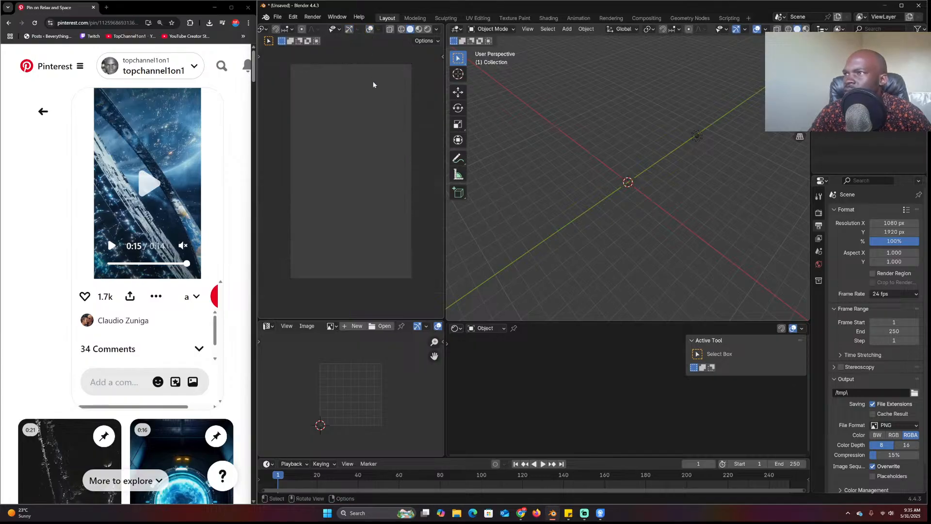
scroll(373, 84, up, 2)
Delete the light from the scene
click(696, 138)
key(x)
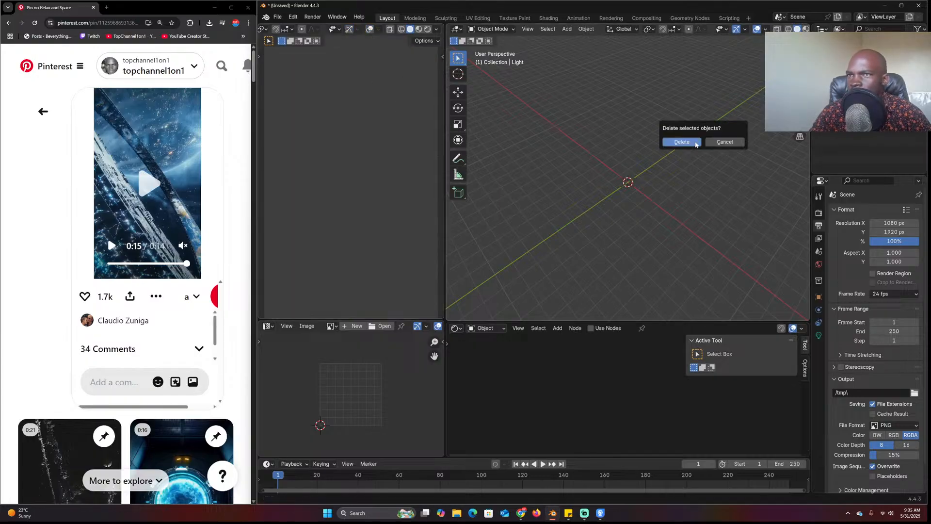
click(683, 142)
Look through the camera in the main viewport and add a mesh circle at the scene origin
key(KP_0)
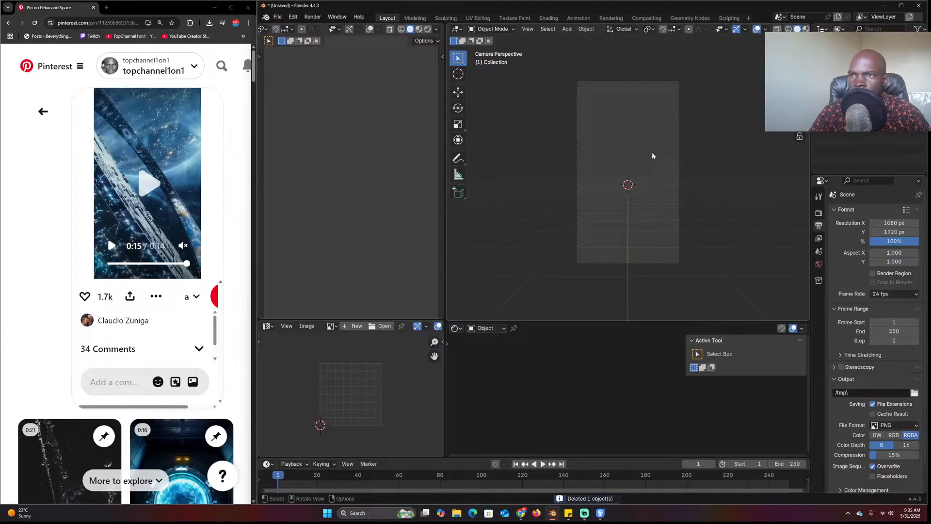
scroll(651, 153, up, 2)
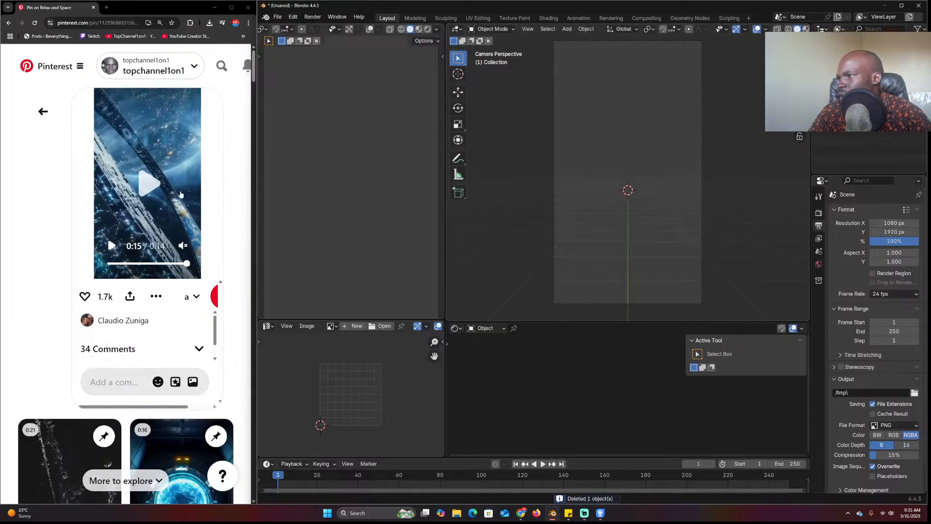
key(shift+a)
mouse_move(593, 209)
click(656, 225)
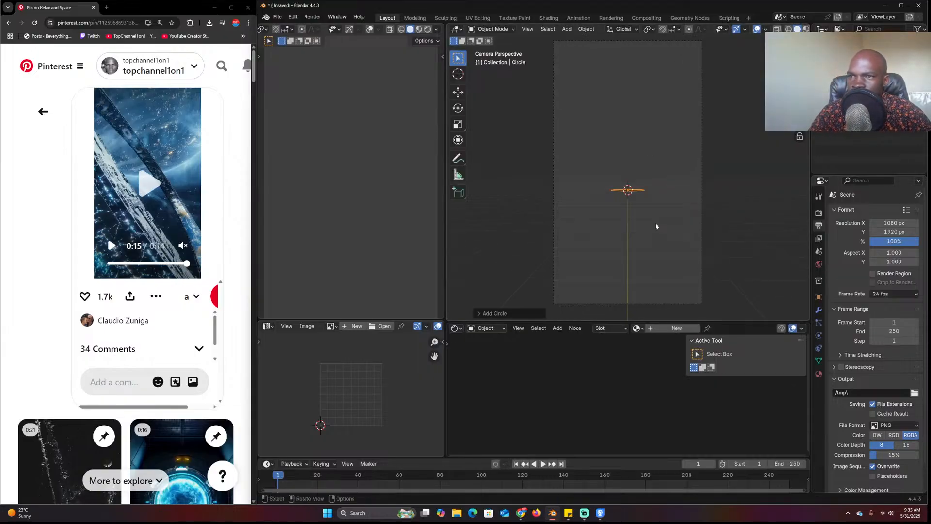
Scale the circle up until it is large enough to enclose the camera
key(s)
click(770, 222)
middle_drag(771, 223, 647, 226)
key(s)
click(782, 230)
scroll(686, 228, down, 4)
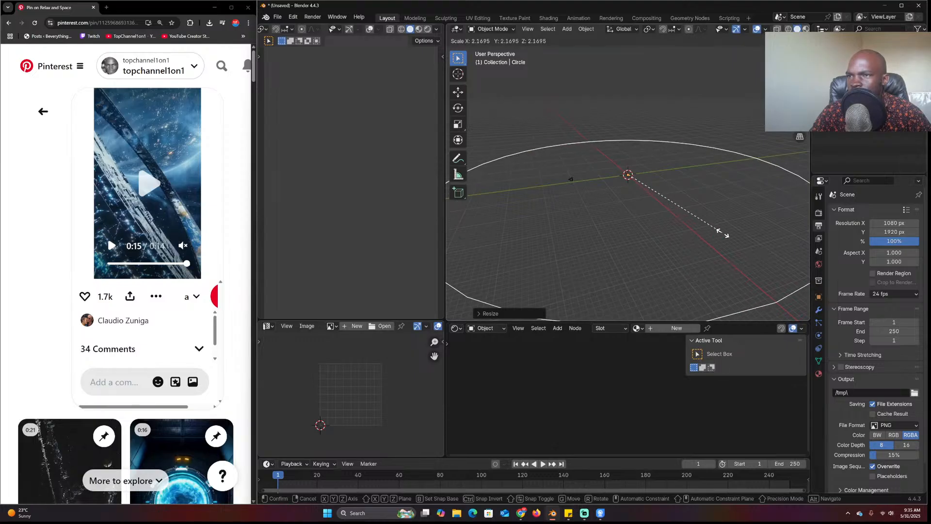
right_click(679, 216)
Move the camera back along the Y axis to just outside the circle
click(602, 176)
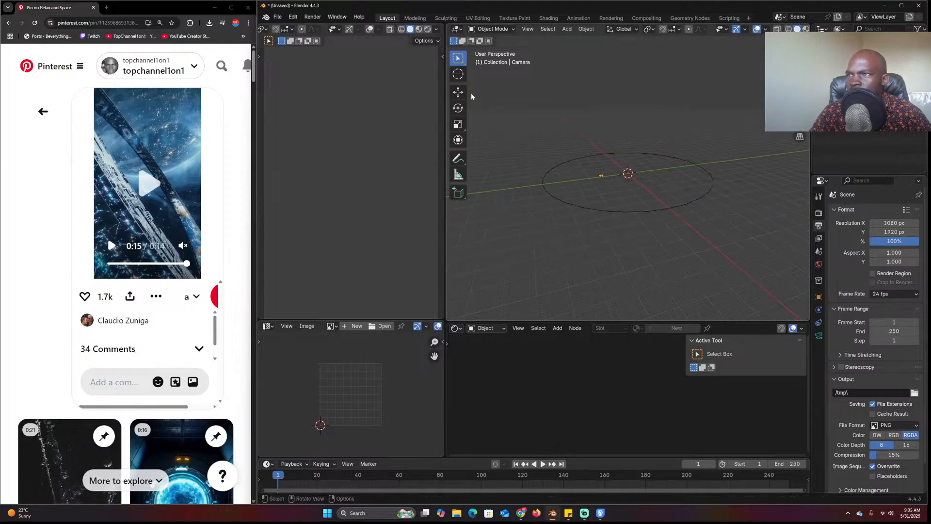
click(457, 92)
drag(641, 176, 537, 171)
Extrude the circle's edge loop upward in Edit Mode to form a ring-shaped band
click(597, 209)
key(Tab)
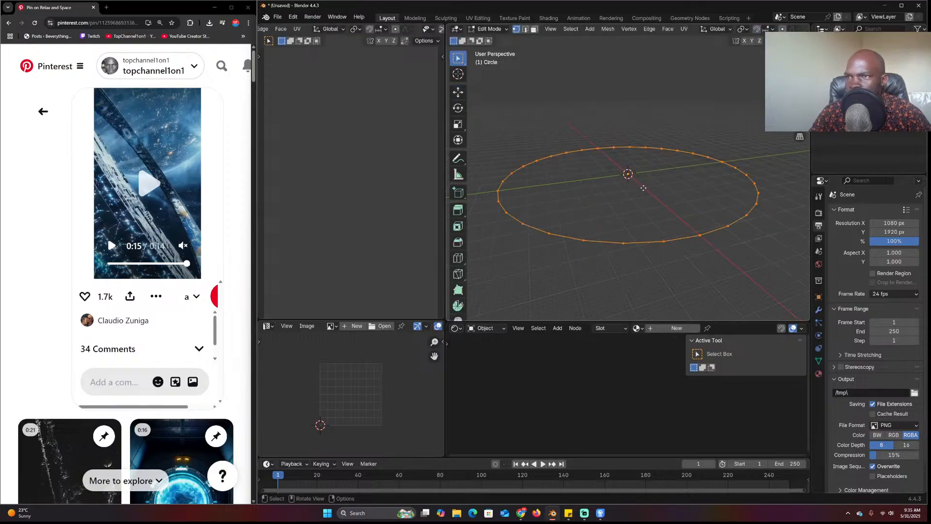
key(e)
click(645, 157)
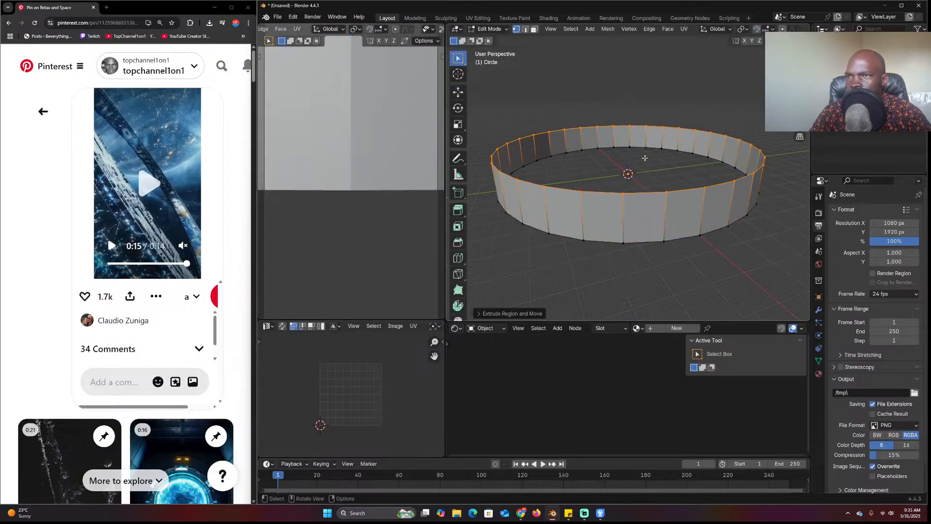
Select the whole ring mesh, scale it up to about twice its size and return to Object Mode
key(a)
scroll(684, 184, down, 4)
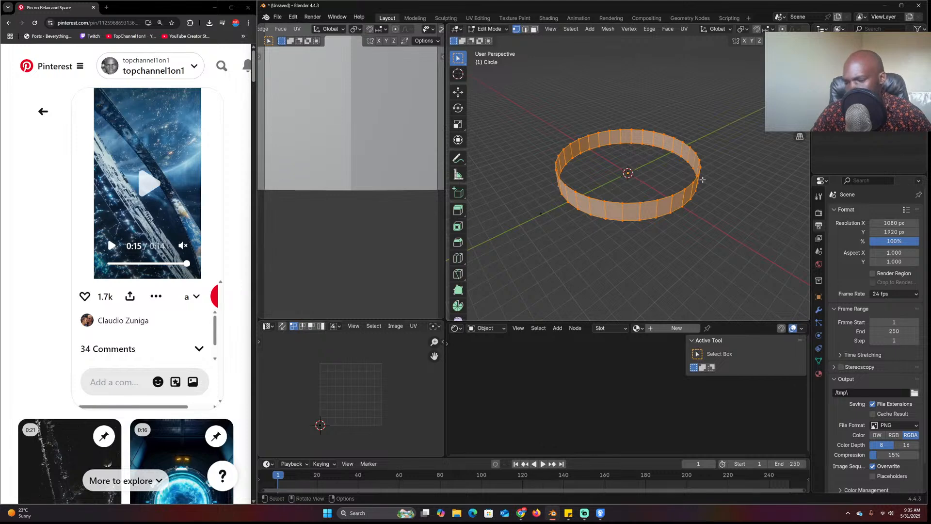
key(s)
click(752, 213)
key(Tab)
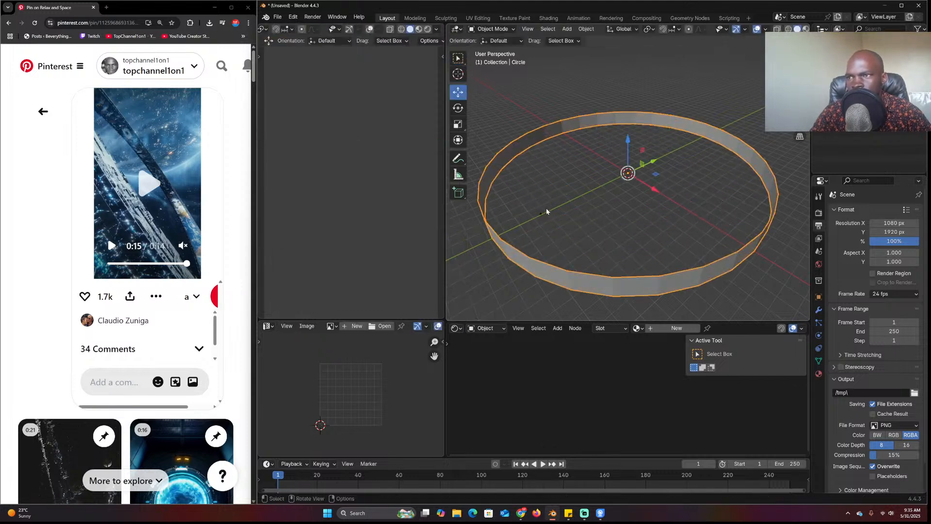
Move the camera about -60 m along the Y axis so it sits outside the enlarged ring
click(543, 212)
key(g)
key(y)
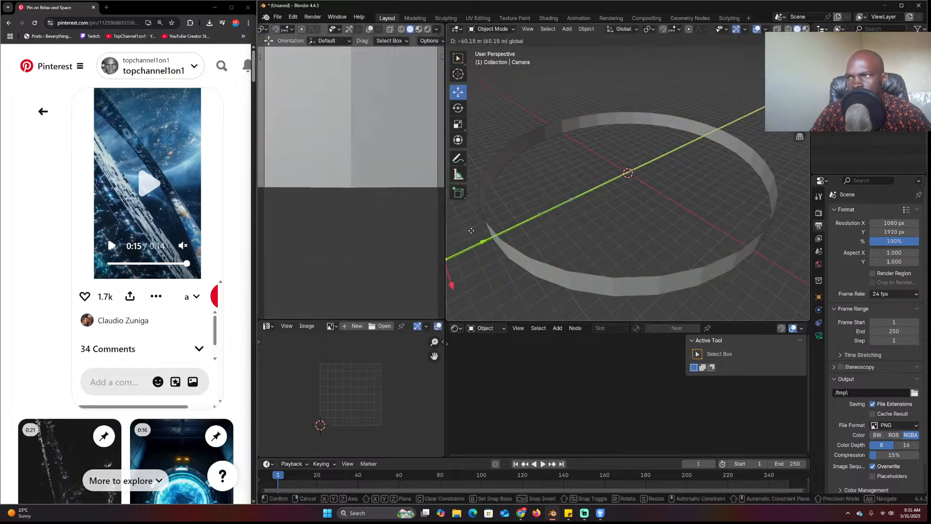
click(473, 229)
scroll(485, 218, down, 3)
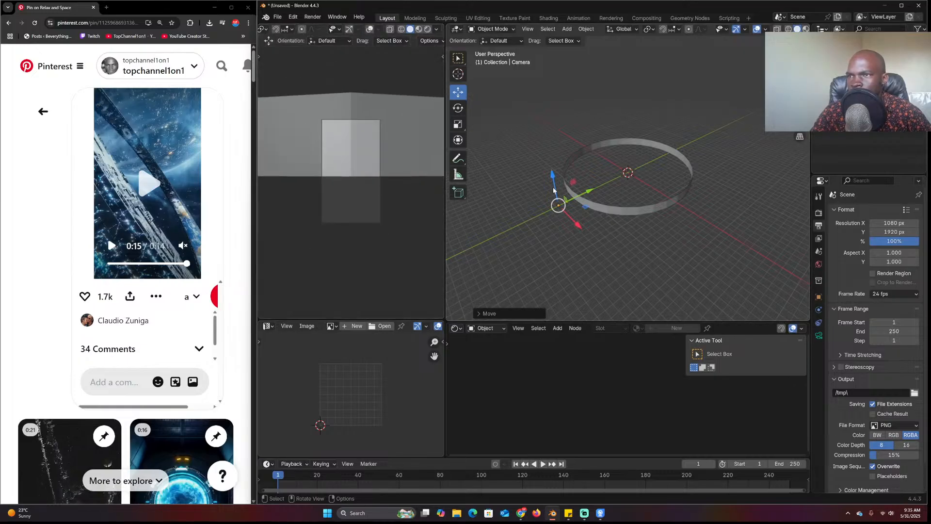
Move the camera back about 46 m along Y and slightly along Z, and set its clip end to 300 m
key(g)
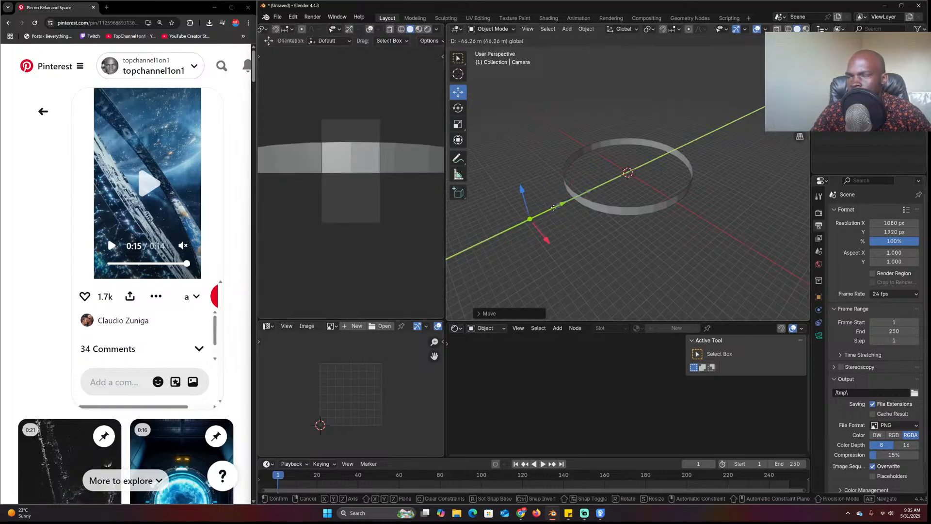
key(z)
right_click(522, 187)
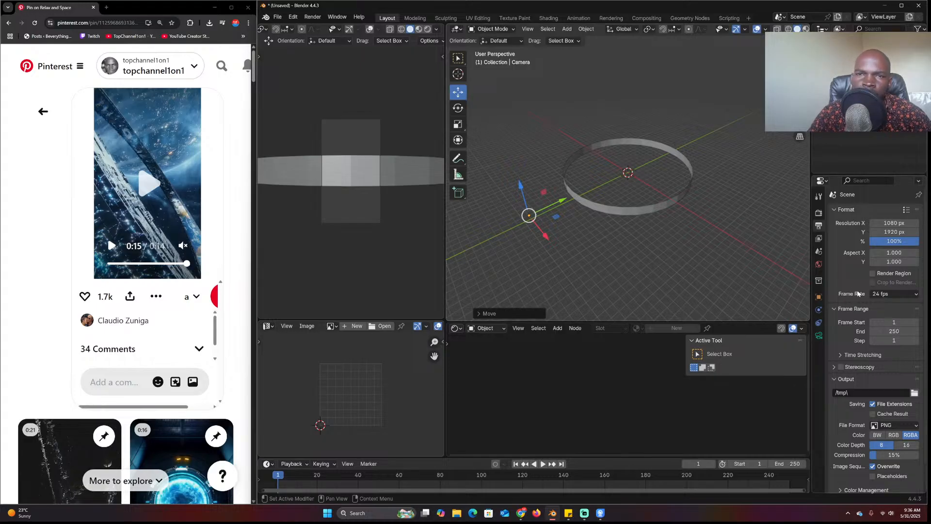
click(819, 334)
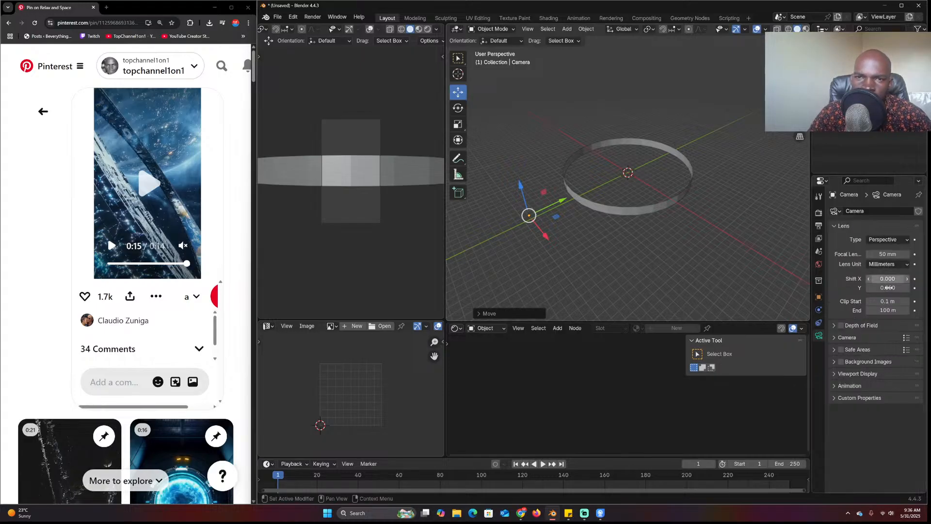
drag(878, 310, 890, 310)
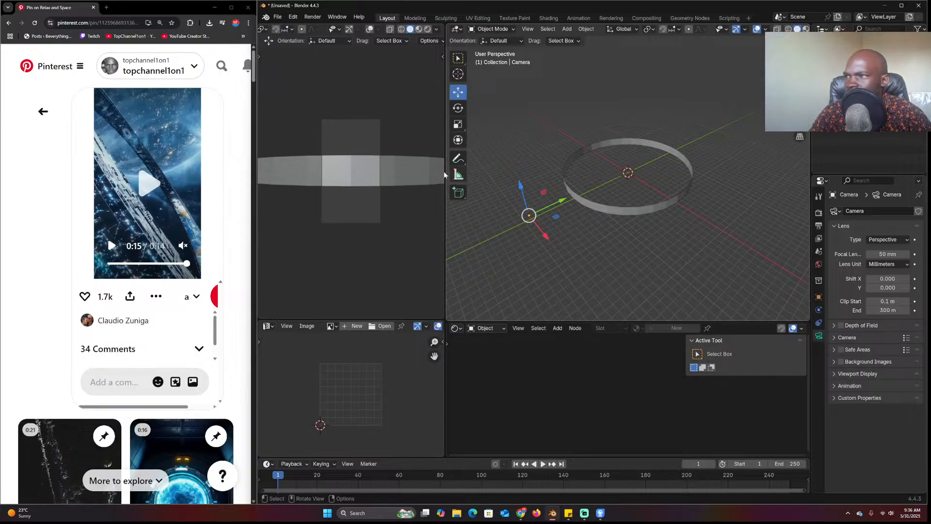
Rotate and reposition the camera so the ring runs diagonally from upper left to lower right across the portrait frame
key(r)
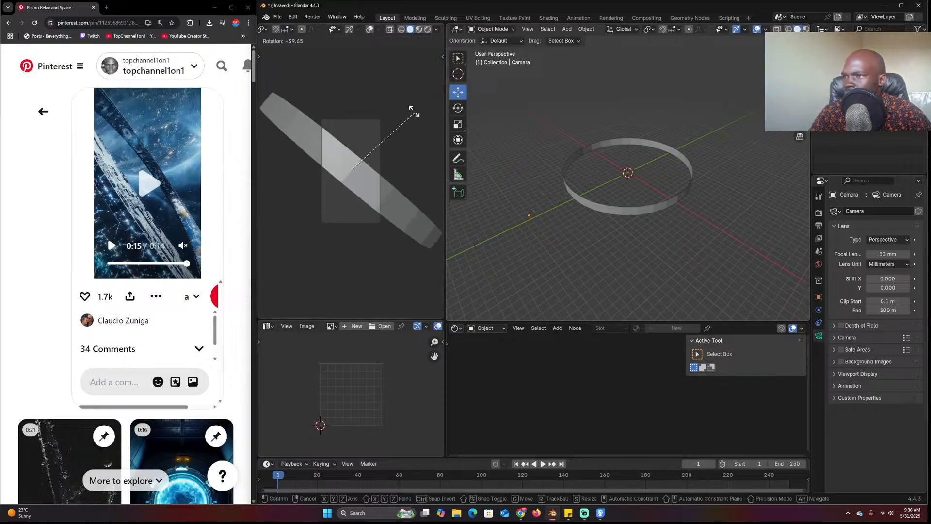
click(386, 108)
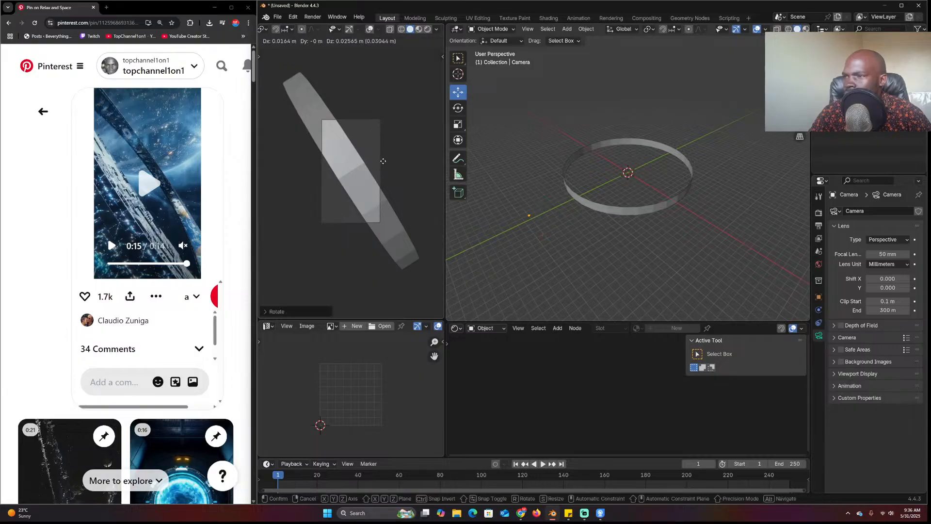
drag(523, 190, 521, 182)
key(g)
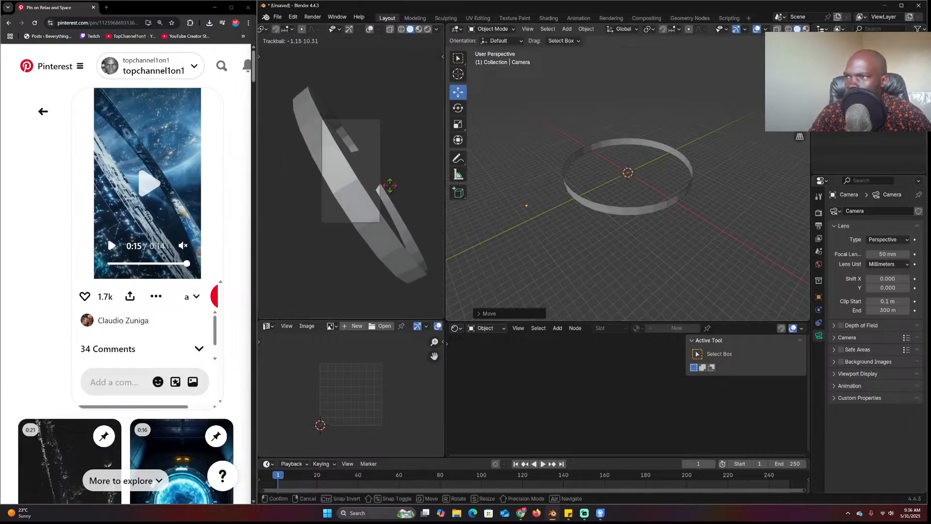
click(359, 190)
Increase the camera's clip end to include the ring's far side, and switch the camera view to rendered shading
scroll(743, 237, up, 3)
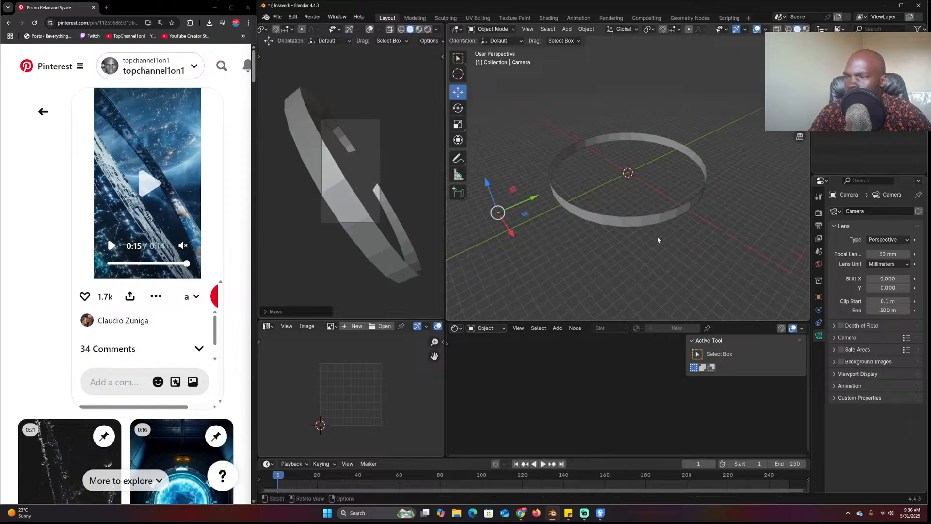
click(881, 310)
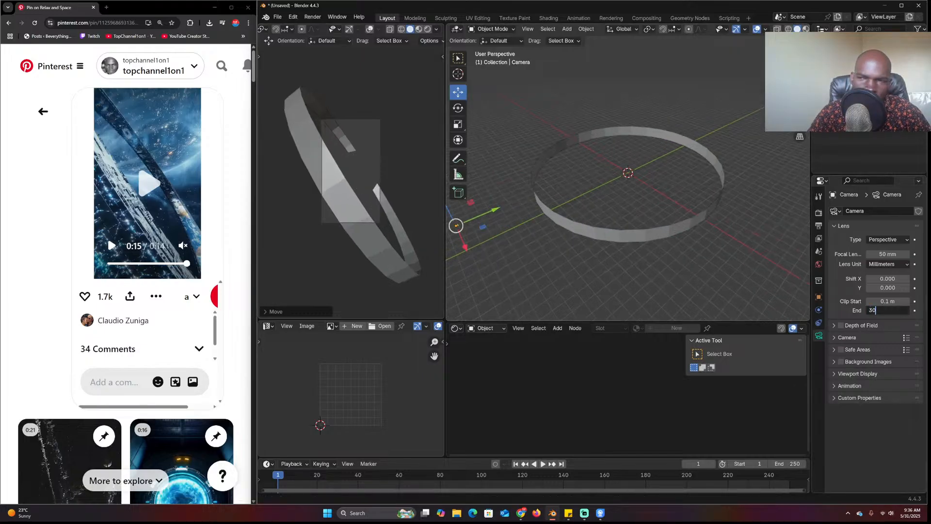
key(Return)
click(640, 235)
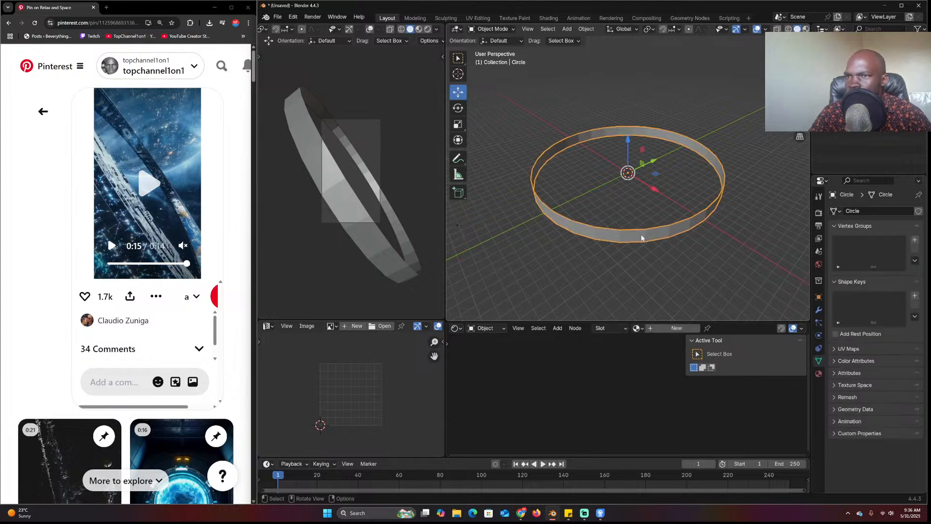
click(427, 29)
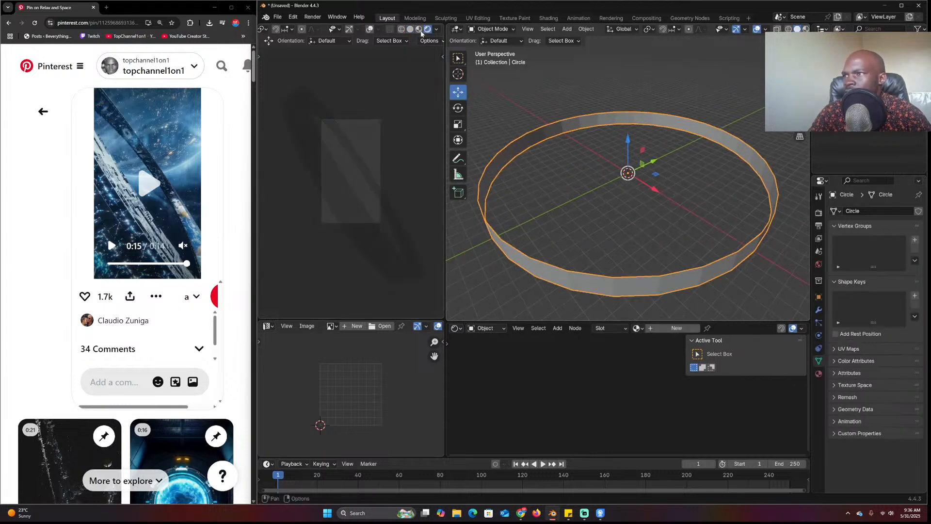
Apply Shade Smooth to the ring object
click(780, 250)
right_click(665, 190)
click(665, 190)
click(728, 152)
right_click(727, 152)
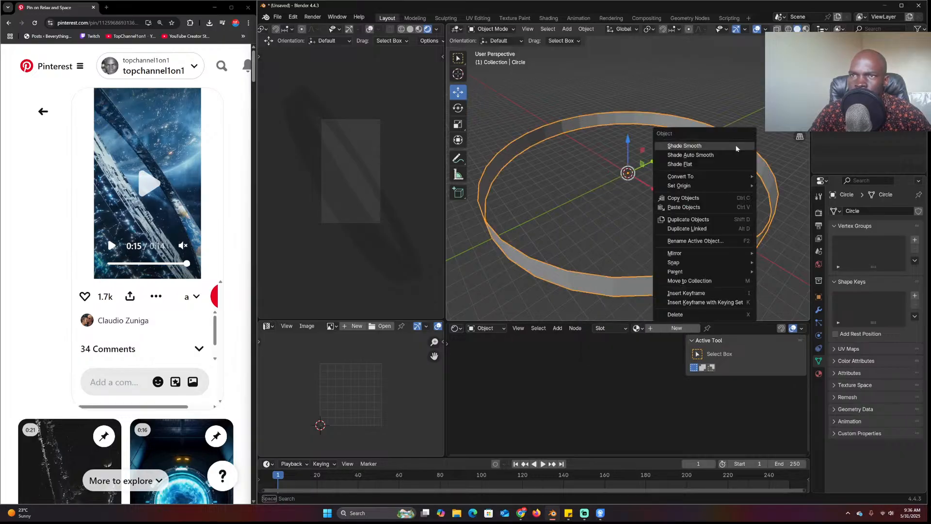
click(735, 146)
Scale the whole ring mesh slightly taller along the Z axis in Edit Mode
key(Tab)
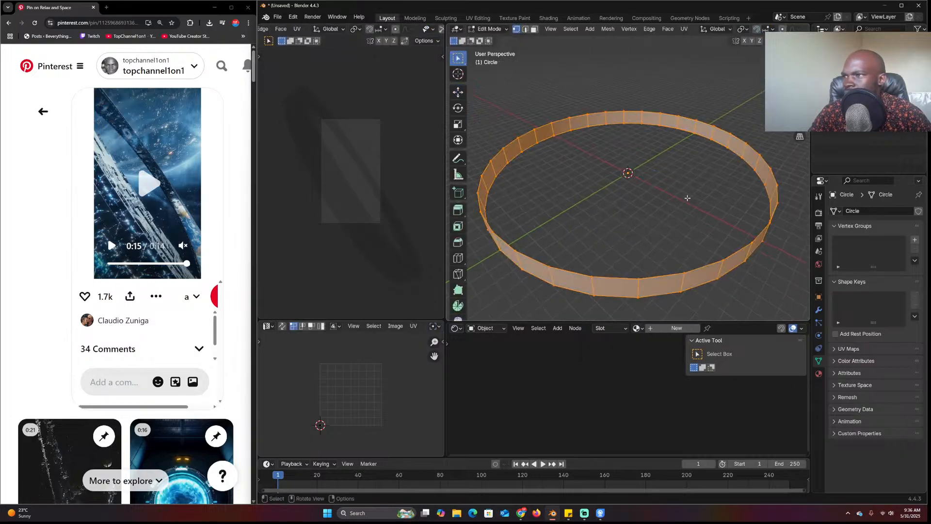
key(s)
key(z)
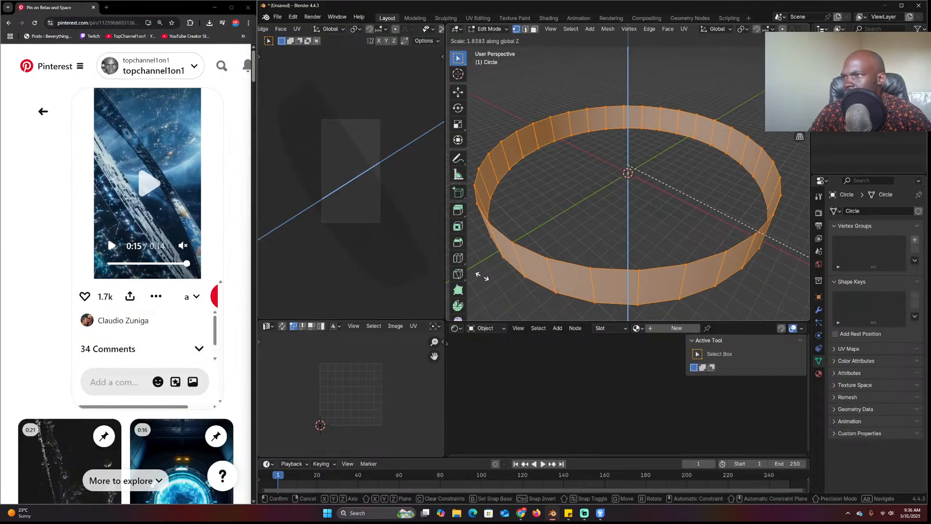
click(775, 216)
Extrude the ring's faces along their normals inward by about 0.3 m to give the band a thick wall
key(alt+e)
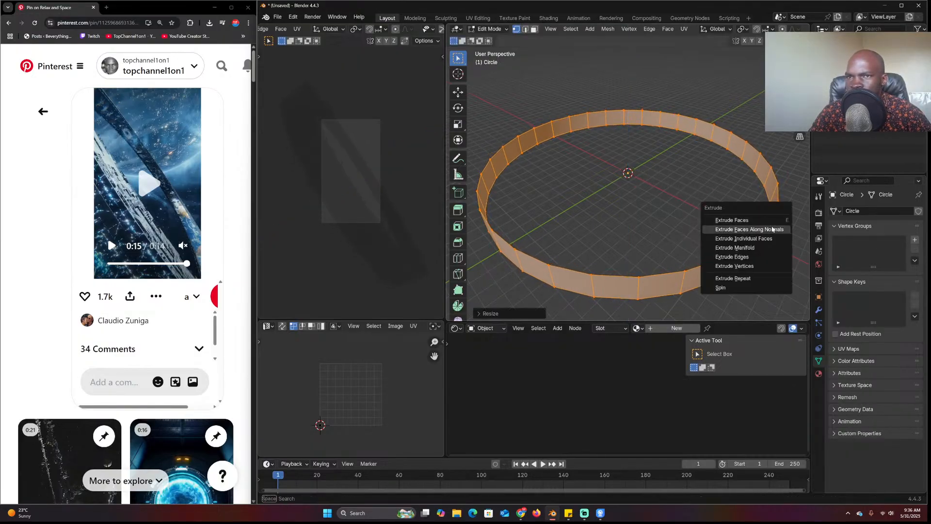
click(772, 229)
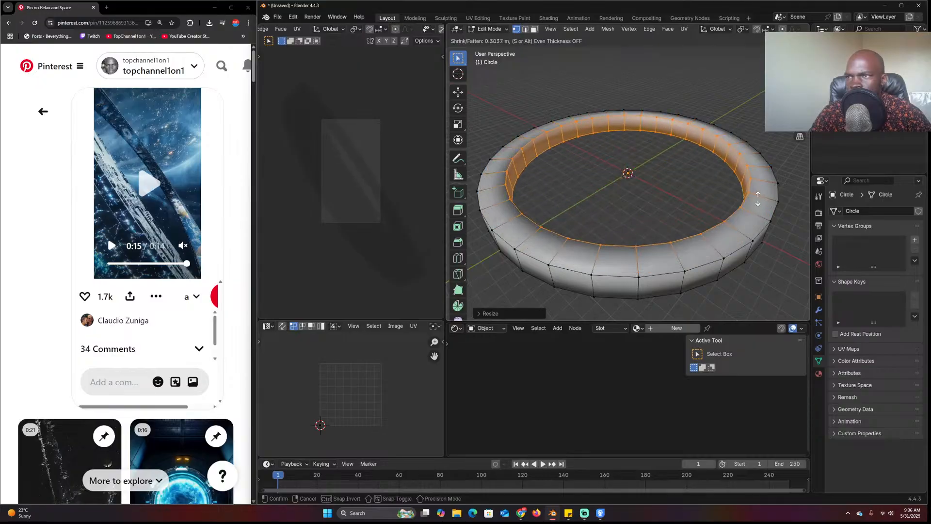
click(758, 196)
Return to Object Mode and apply Shade Auto Smooth to the thickened ring
key(Tab)
right_click(691, 191)
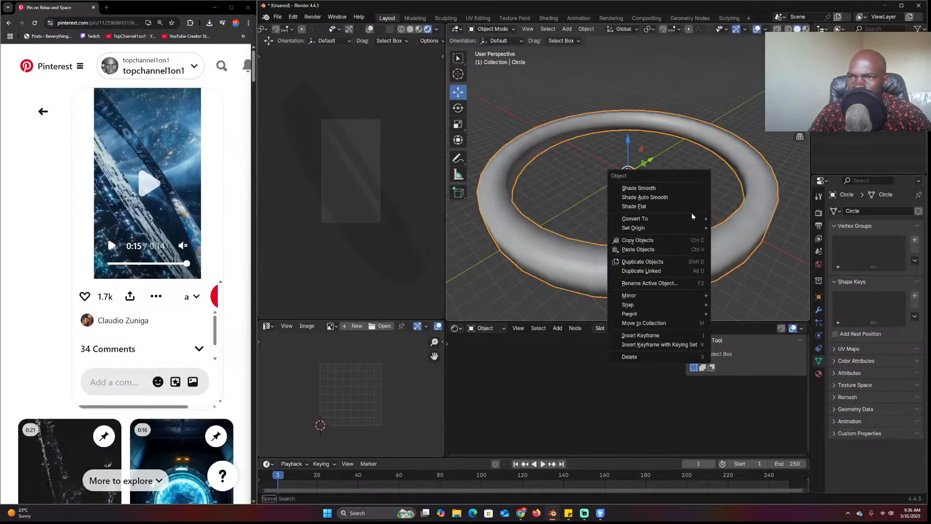
right_click(682, 173)
click(656, 183)
Inset the ring's inner wall faces in Edit Mode, leaving a narrow border along both edges
middle_drag(657, 184, 686, 241)
scroll(694, 234, up, 3)
key(Tab)
shift+middle_drag(726, 208, 635, 239)
scroll(635, 240, up, 4)
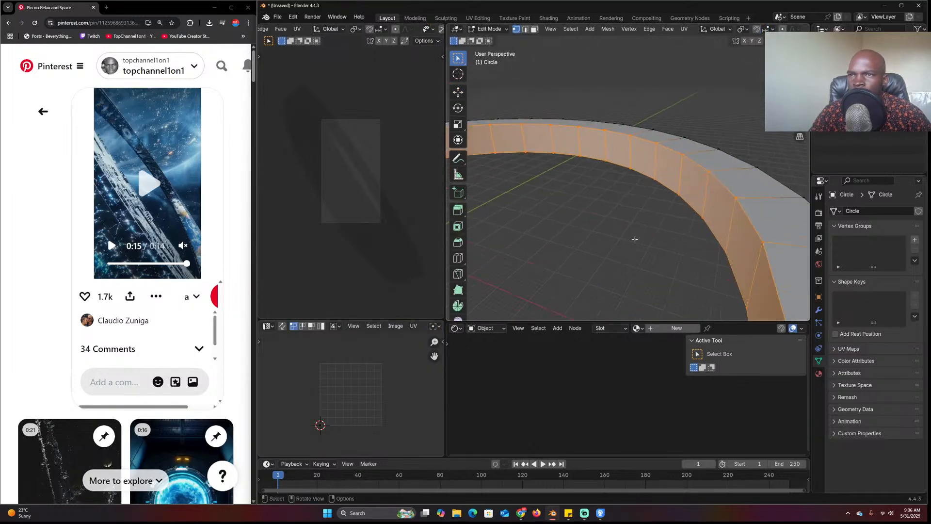
key(i)
click(705, 183)
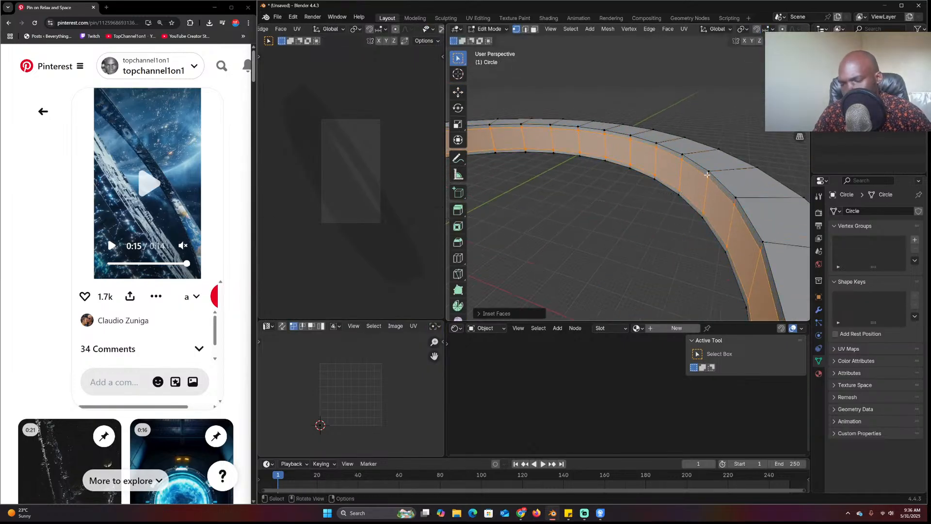
Shrink/Fatten the inset inner faces into the wall to form a recessed channel, and return to Object Mode
key(i)
key(Escape)
key(alt+s)
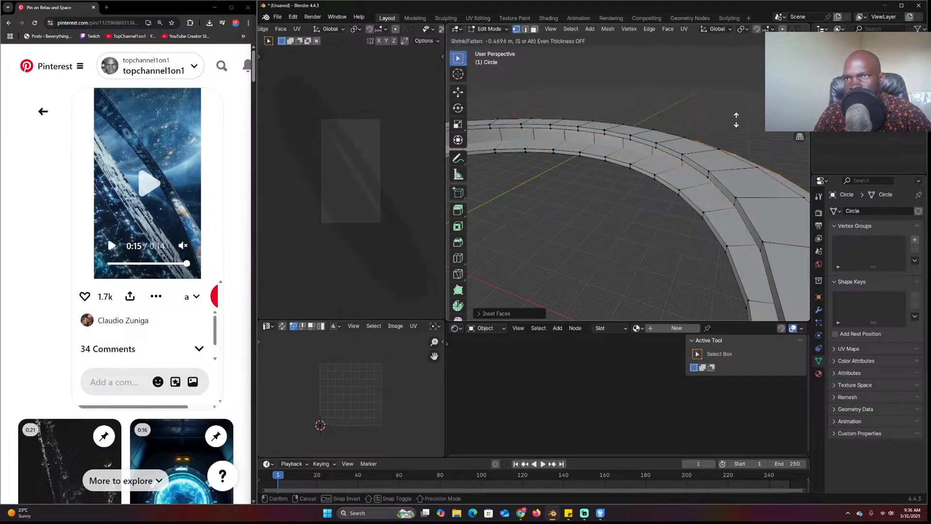
key(Escape)
key(Tab)
scroll(695, 184, down, 5)
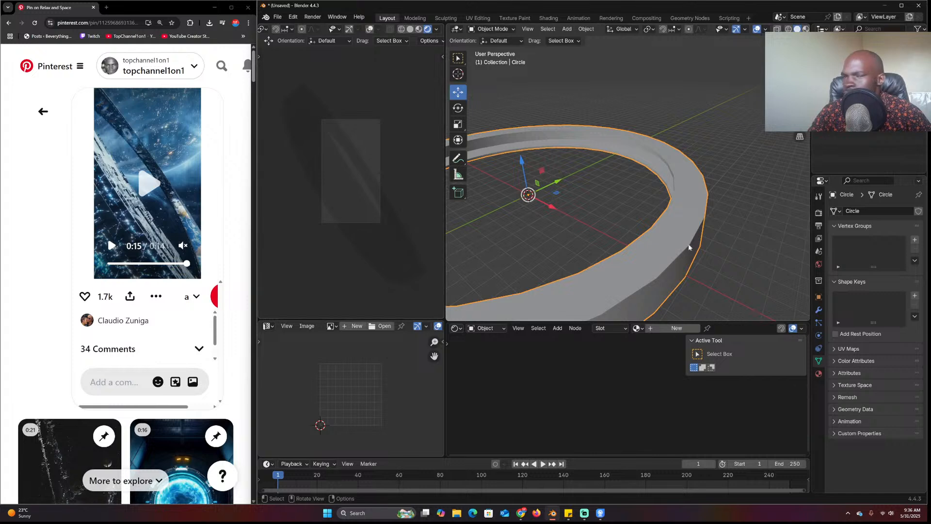
Set the world background color to black (#000000FF)
click(819, 264)
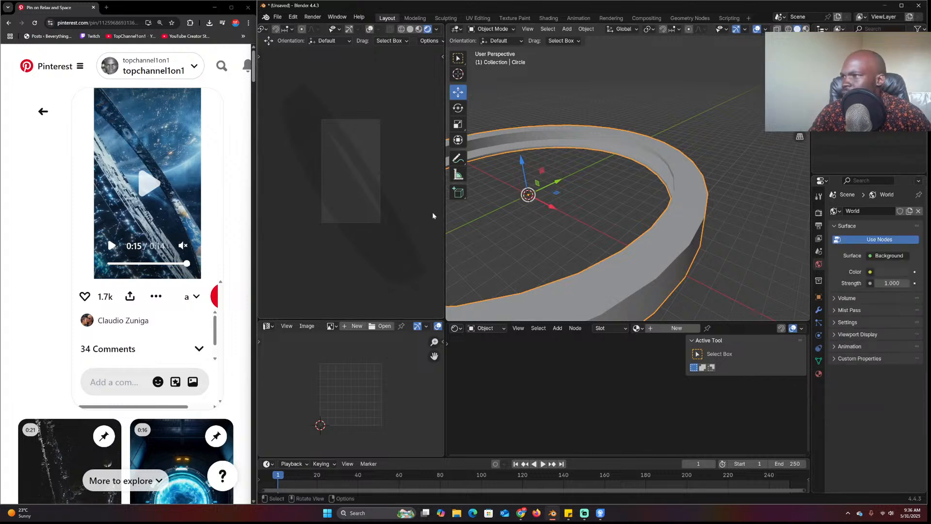
click(890, 270)
drag(902, 172, 902, 193)
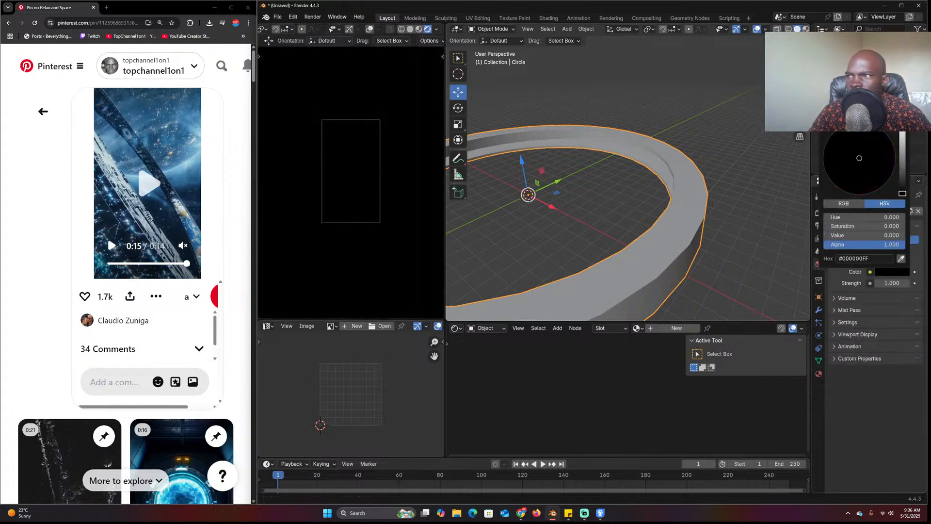
Add a Sun light, rotate it, and move it about 105 m along Y and 77 m up, above the ring
scroll(684, 175, down, 3)
middle_drag(681, 177, 646, 203)
scroll(584, 197, down, 1)
scroll(584, 196, up, 1)
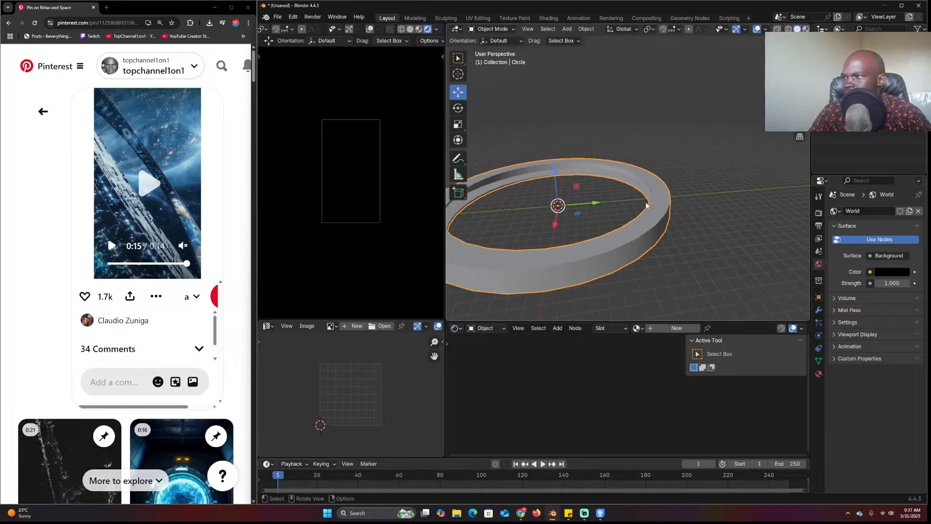
key(shift+a)
mouse_move(623, 305)
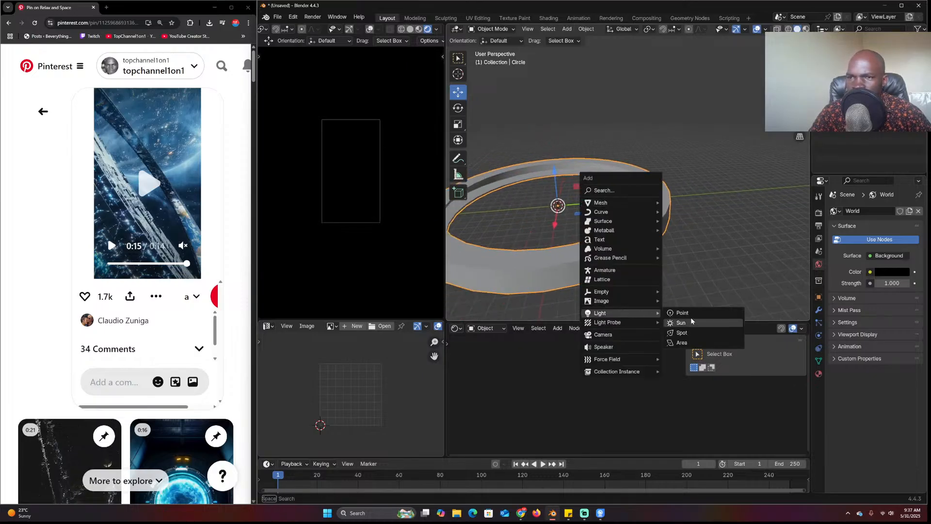
click(692, 322)
key(r)
click(578, 249)
key(g)
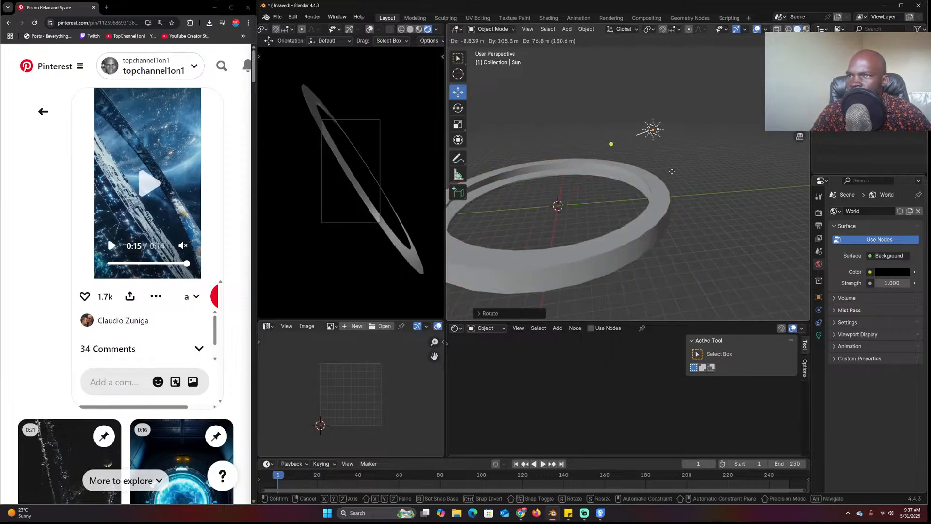
click(672, 171)
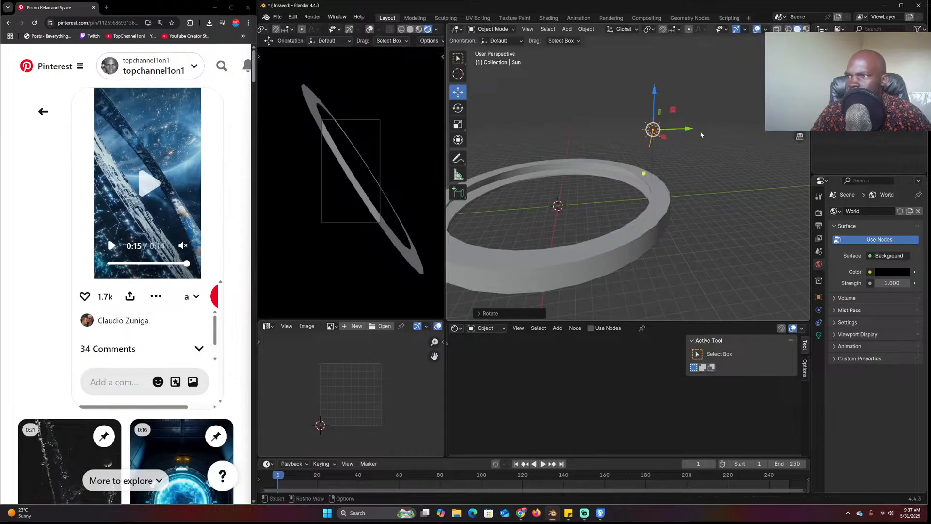
Rotate the Sun light so that its beam points diagonally down toward the ring
click(819, 213)
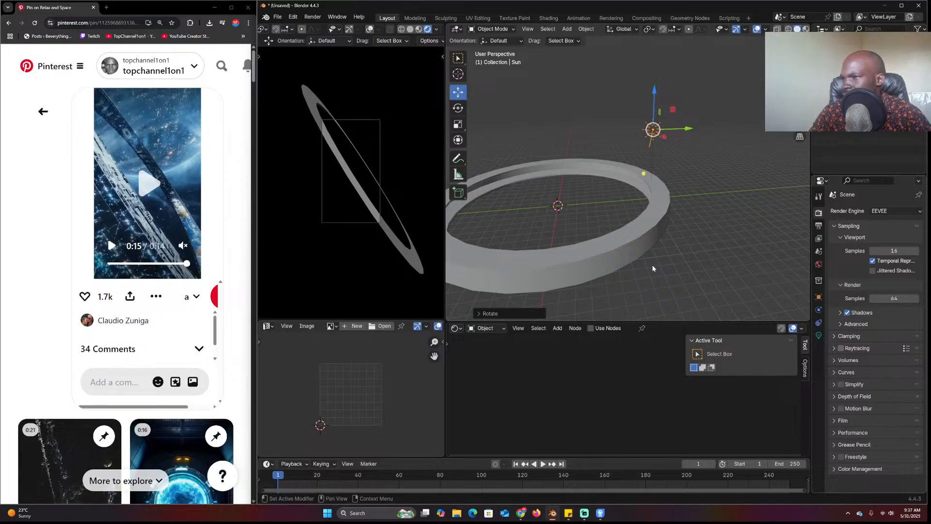
key(r)
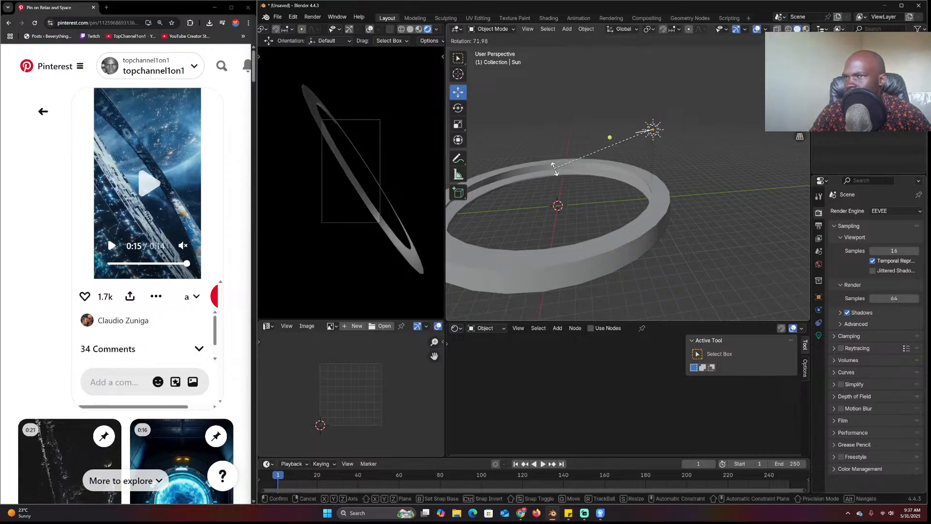
click(558, 171)
key(s)
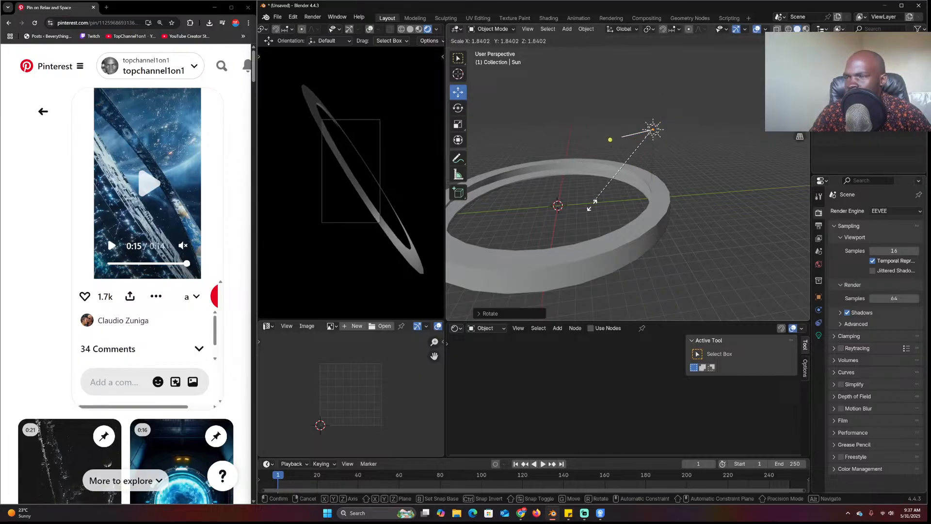
right_click(584, 226)
key(r)
click(672, 210)
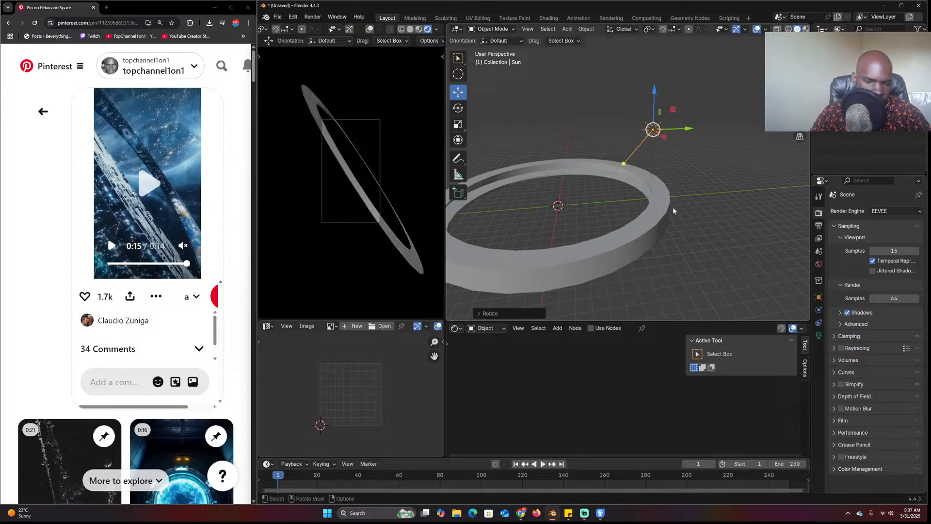
Rotate the Sun light in the top view so that it lights the outer wall of the ring in the camera view
key(KP_7)
scroll(673, 206, down, 4)
key(r)
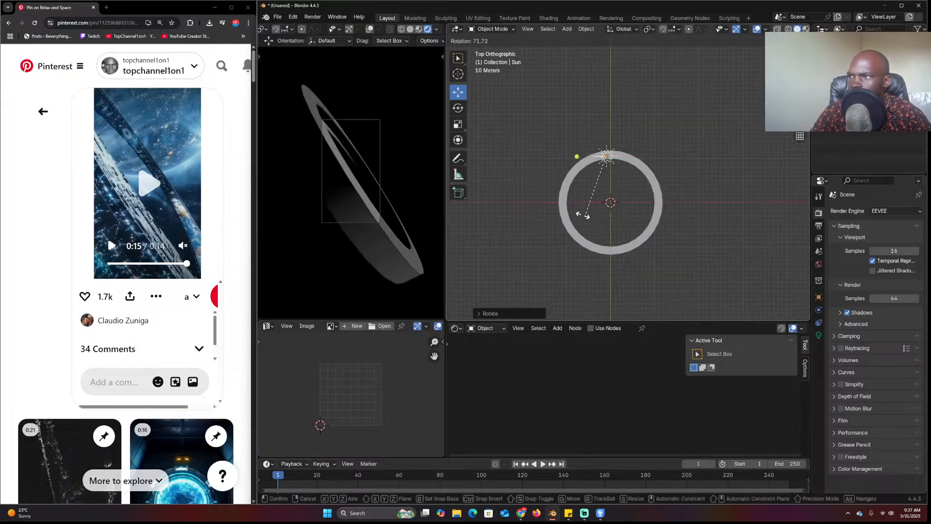
click(551, 167)
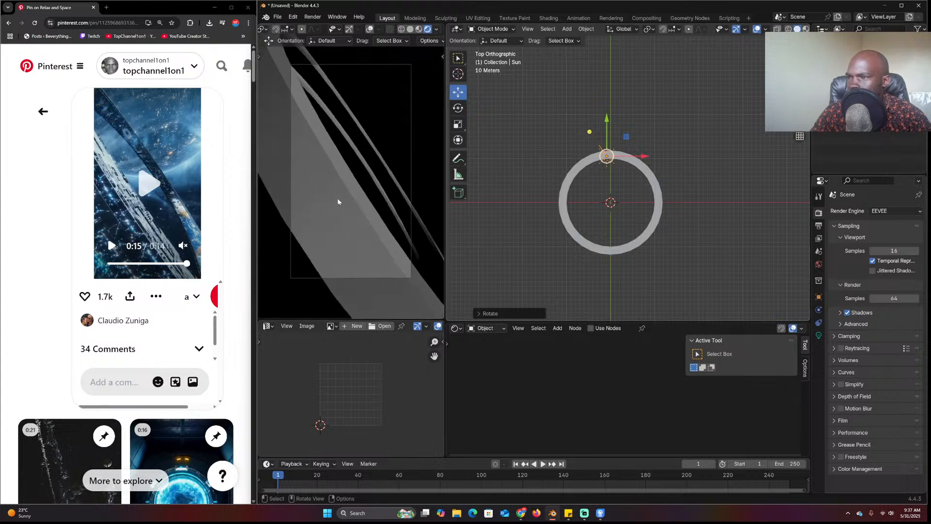
scroll(338, 202, up, 1)
middle_drag(641, 254, 669, 206)
click(697, 218)
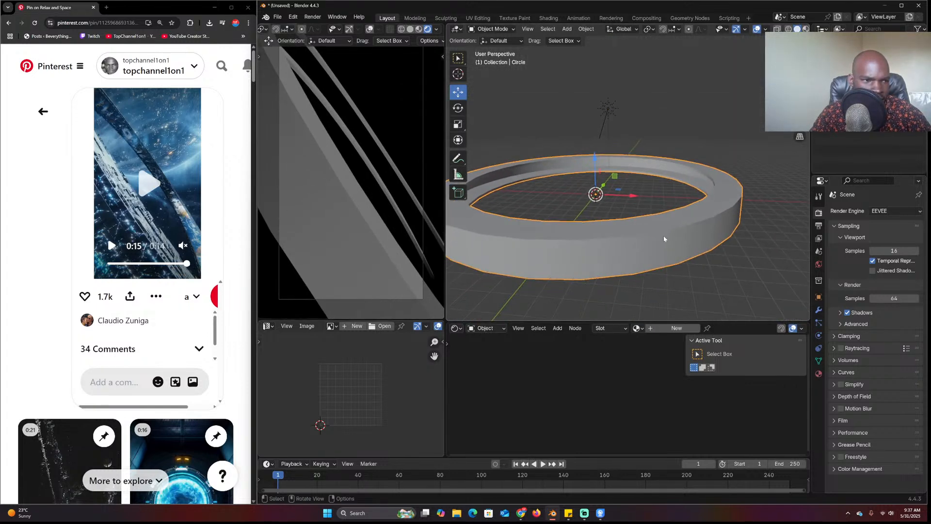
key(Tab)
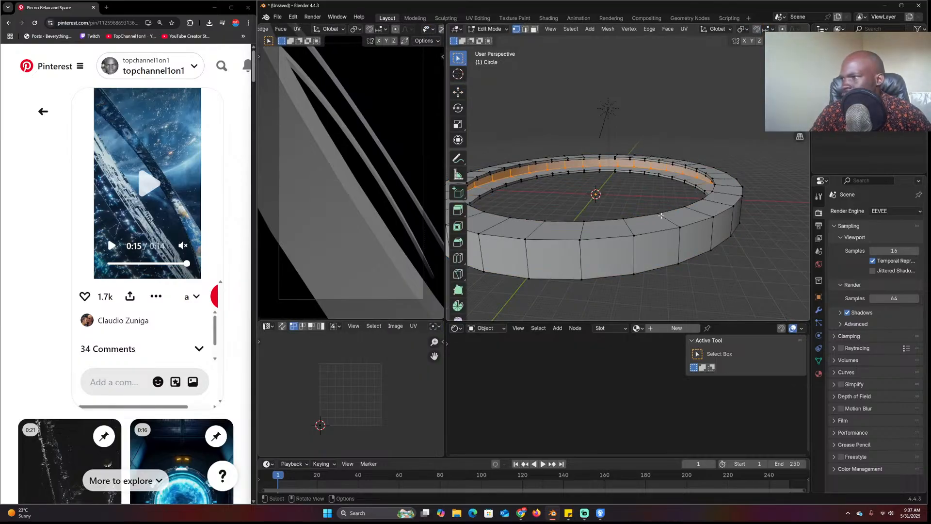
key(Tab)
middle_drag(661, 215, 568, 194)
Add a UV sphere at the 3D cursor in the camera view and scale it up into a large ball
key(KP_0)
scroll(602, 216, down, 2)
click(626, 201)
key(shift+a)
mouse_move(558, 47)
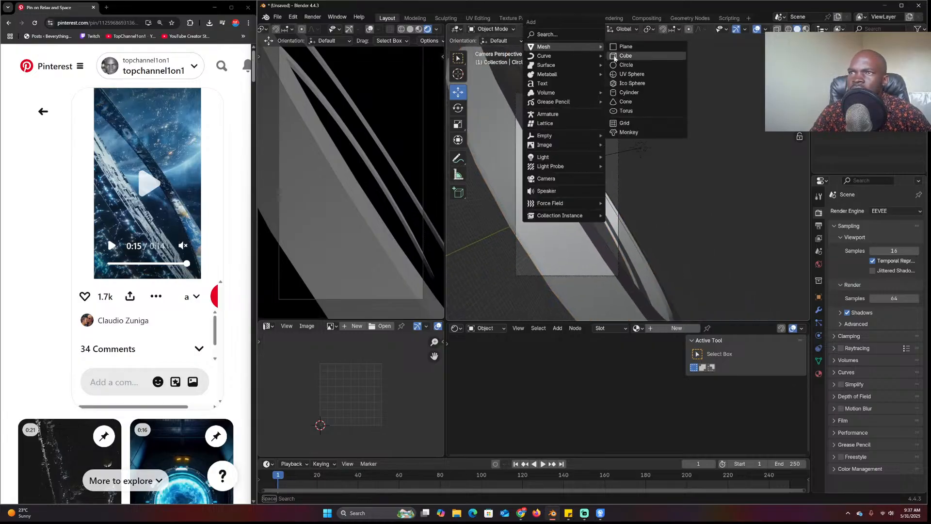
click(626, 74)
key(s)
click(458, 209)
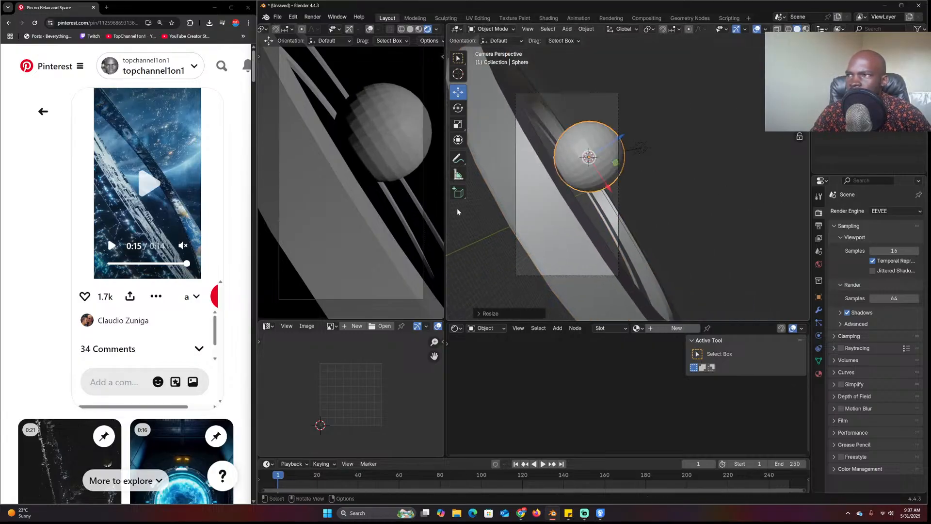
Scale the sphere up until it is wider than the camera frame and apply Shade Auto Smooth
key(s)
click(703, 164)
right_click(703, 164)
click(703, 164)
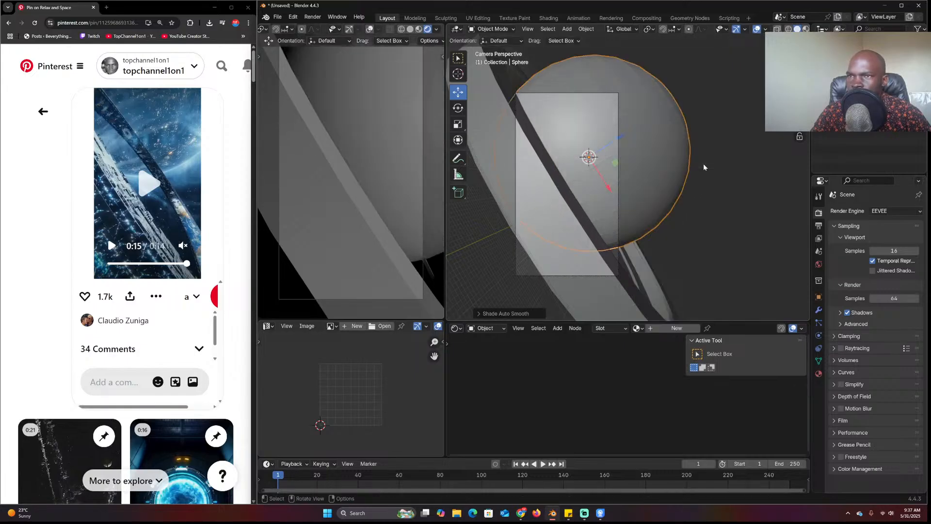
In the top view, scale the sphere to about 1.5 times the ring's diameter and move it far behind the ring along Y
key(KP_7)
key(g)
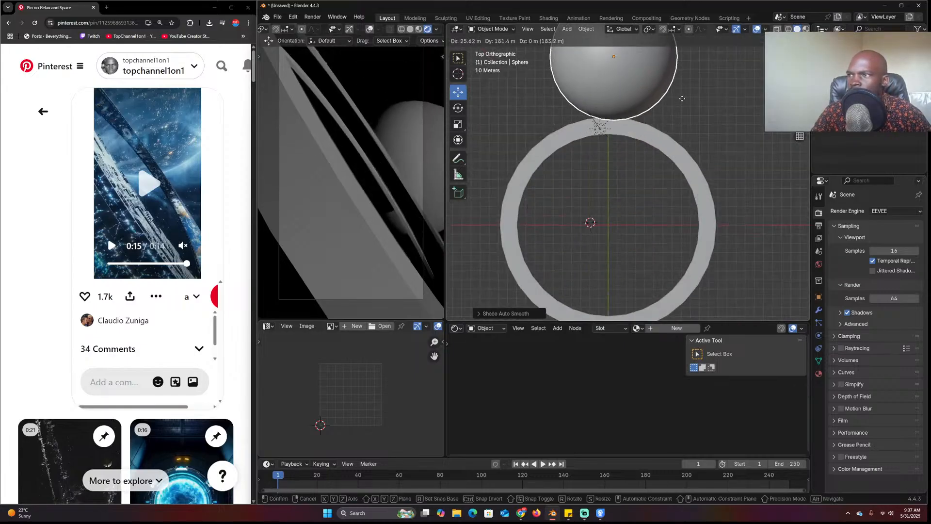
click(678, 91)
scroll(674, 95, down, 4)
key(s)
click(737, 110)
scroll(659, 220, down, 5)
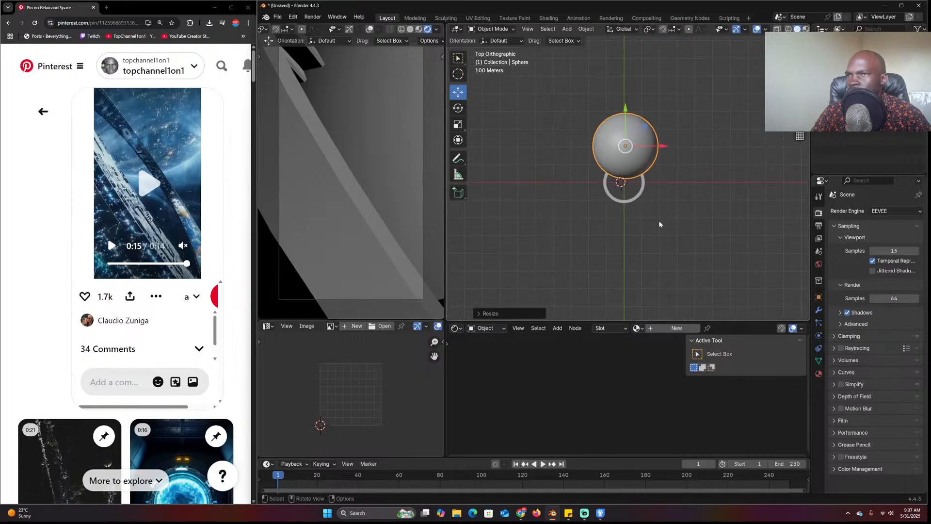
key(g)
click(630, 136)
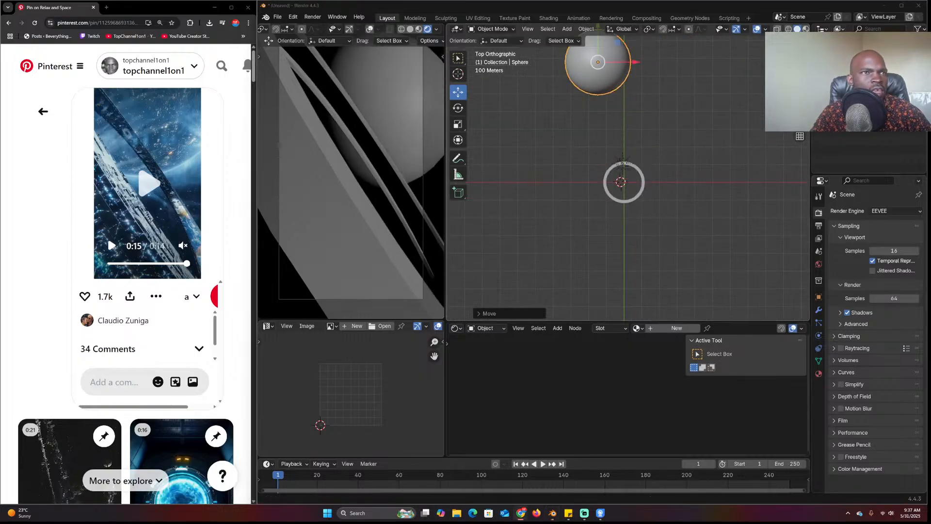
In a new Chrome window, search Google Images for "earth night" and open the NASA "Earth at Night" picture
drag(930, 167, 563, 115)
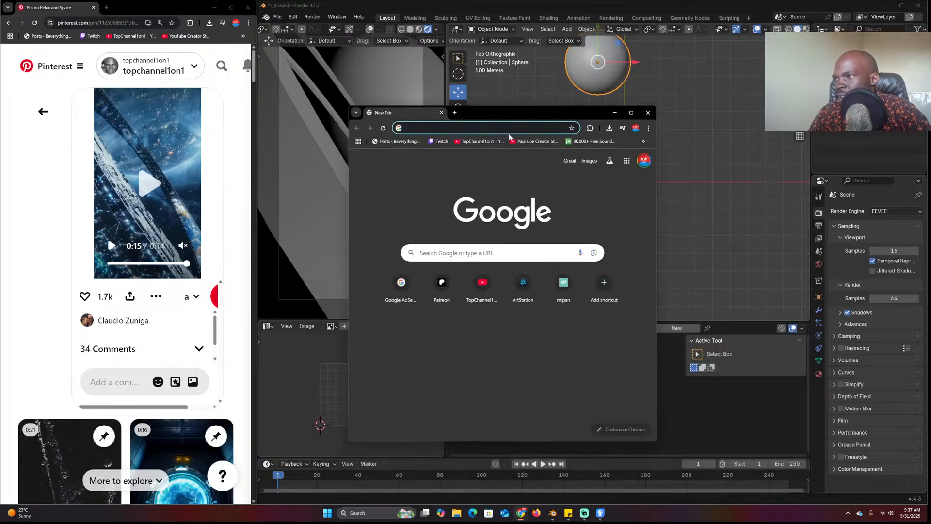
text(earth n)
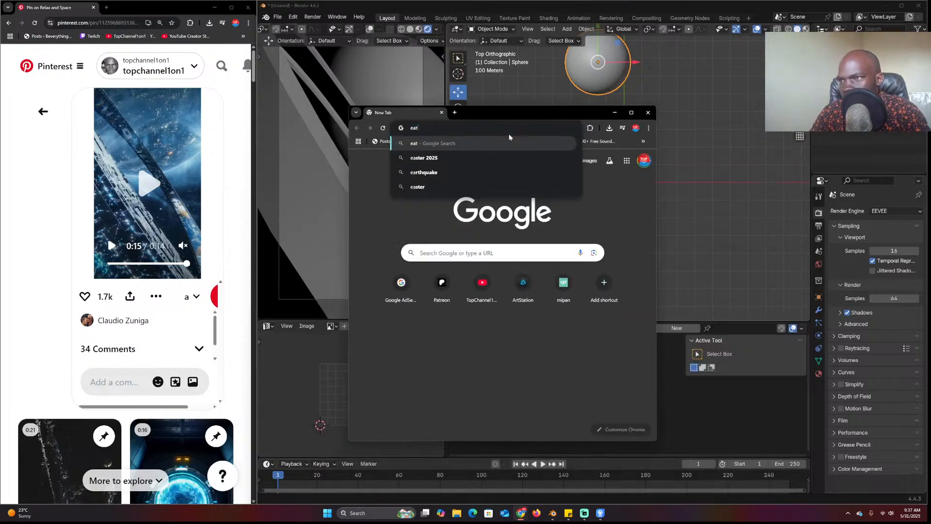
text(ight)
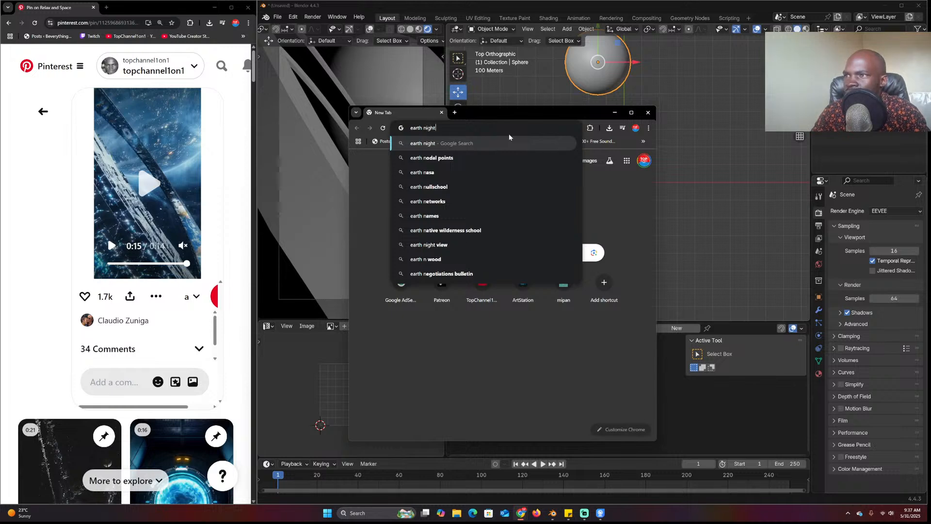
key(Return)
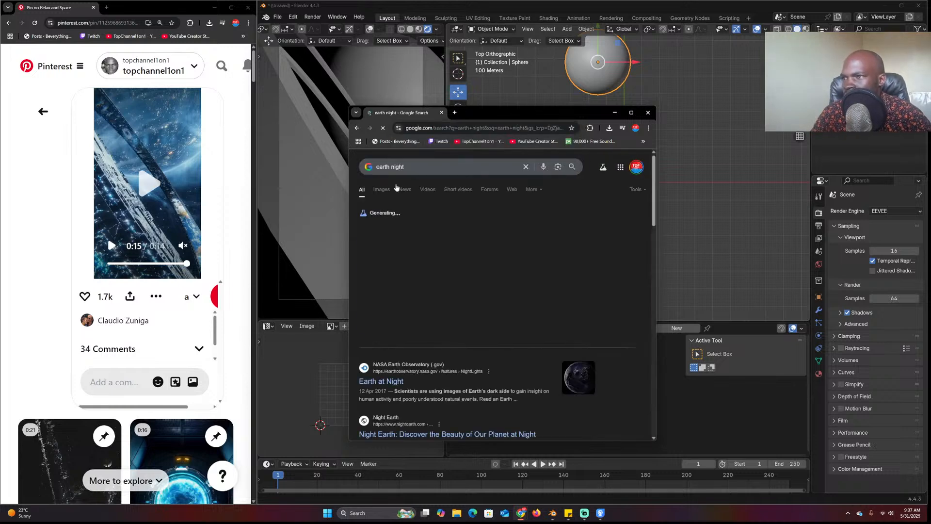
click(380, 190)
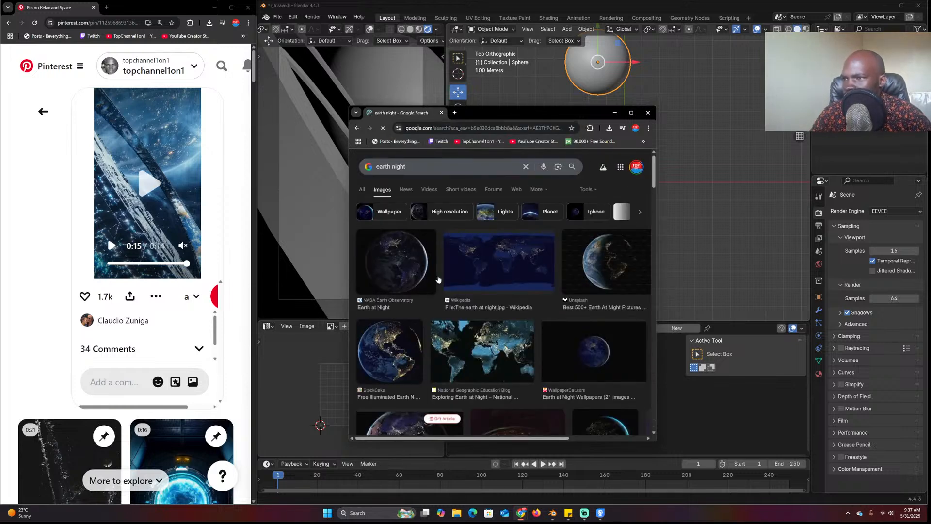
click(406, 266)
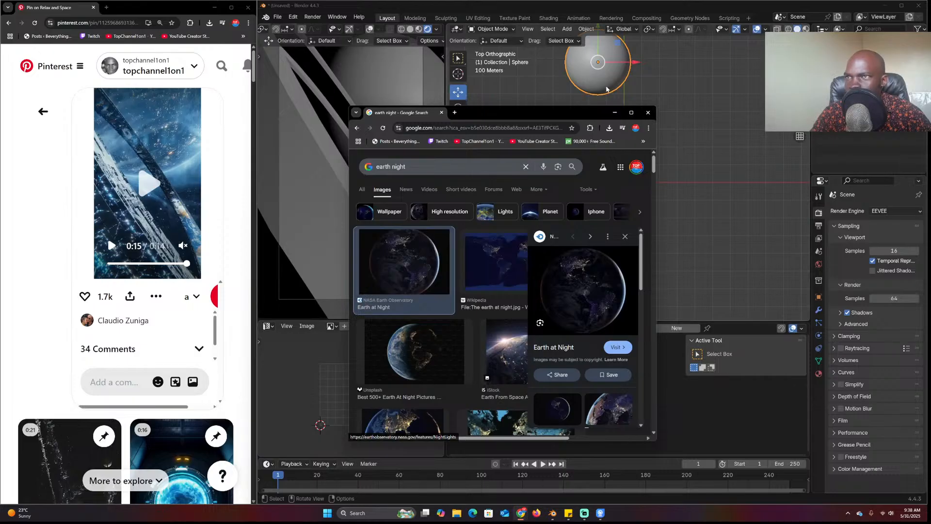
Return to Blender, create a new material for the sphere, and enlarge the shader node area
click(615, 112)
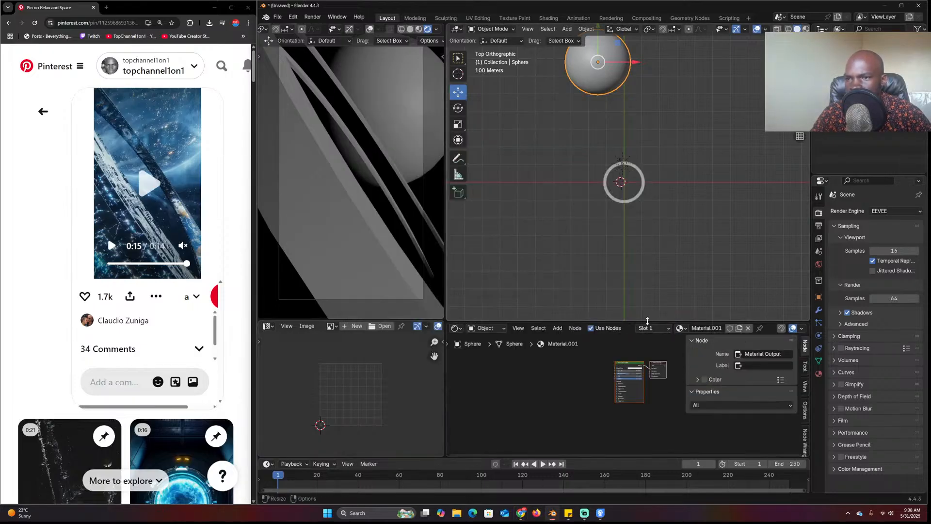
drag(647, 321, 648, 263)
key(Home)
key(n)
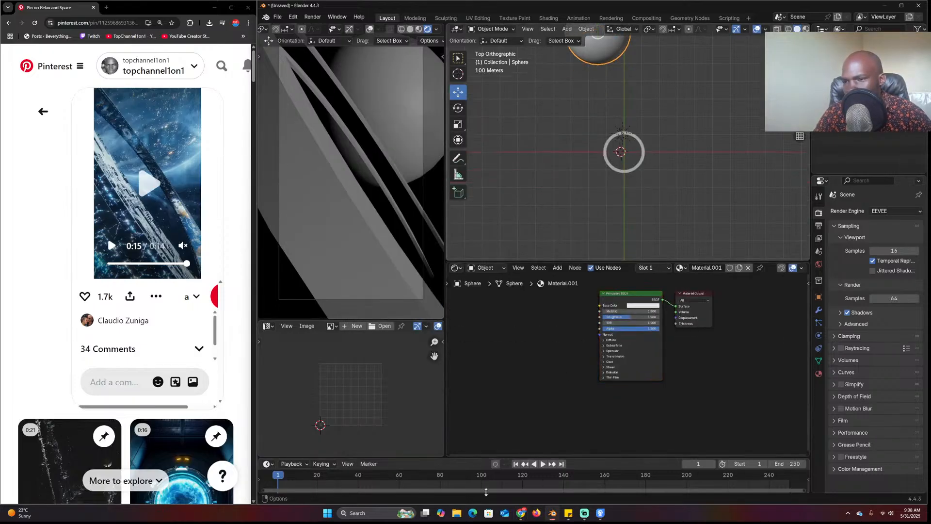
Save the "Earth at Night" image from Chrome and bring the downloaded BlackMarble_2016_Americas image into the sphere's material in Blender as a texture node
click(522, 515)
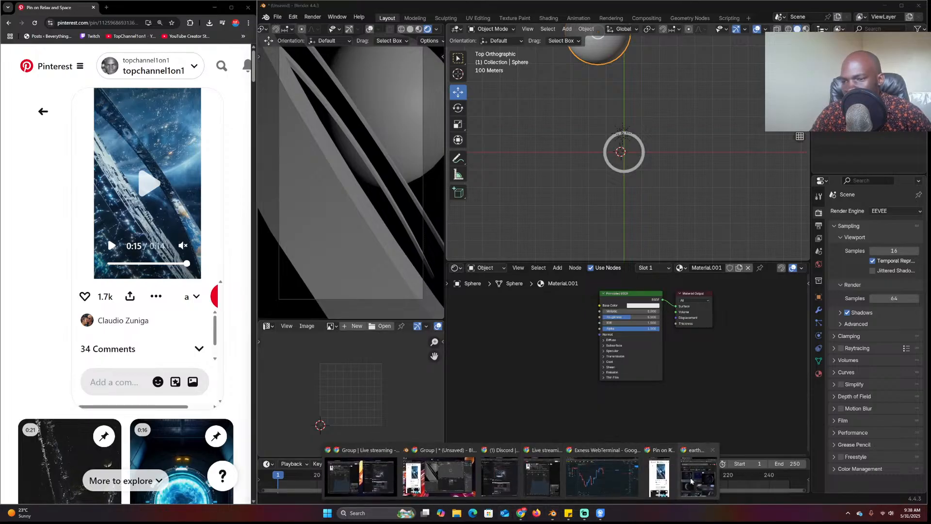
click(697, 476)
right_click(584, 277)
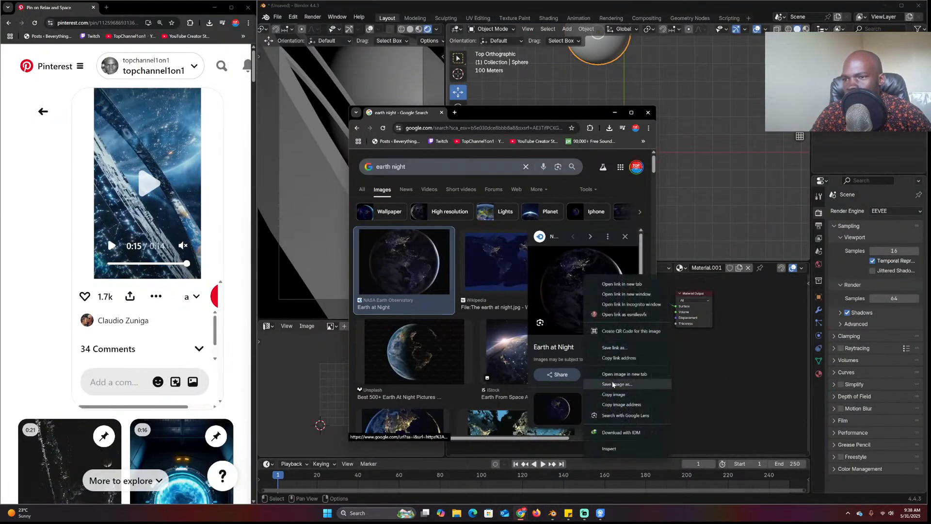
click(615, 384)
click(676, 408)
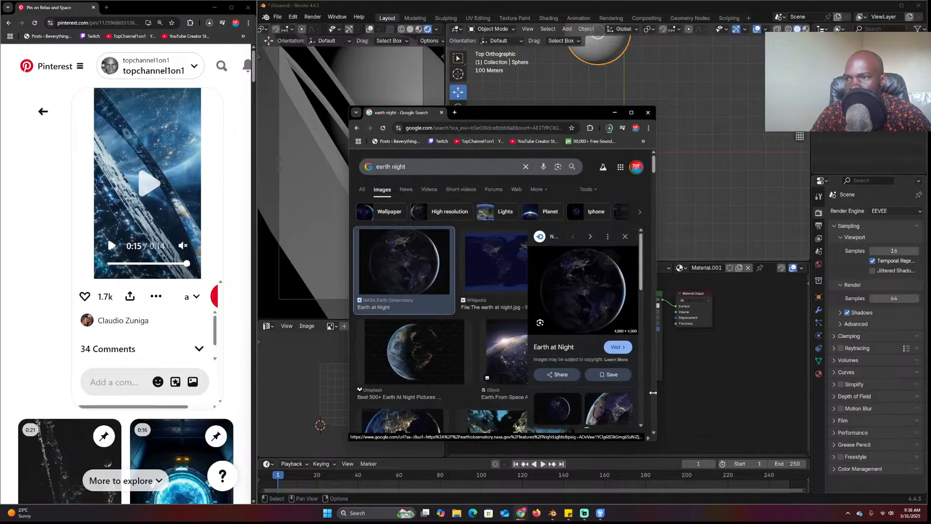
click(610, 128)
click(741, 344)
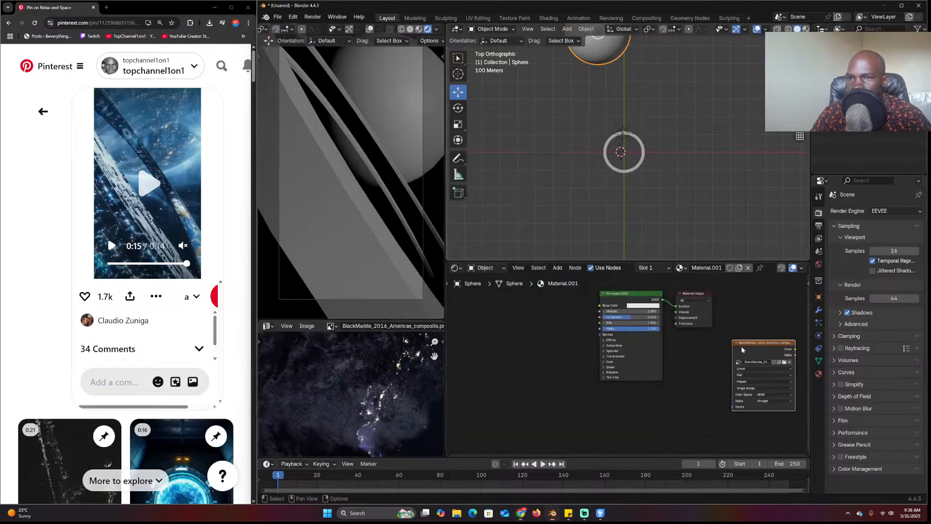
Place the Earth image texture node before the Principled BSDF, preview it, and connect its Color to Base Color
drag(741, 344, 501, 300)
middle_drag(529, 321, 551, 370)
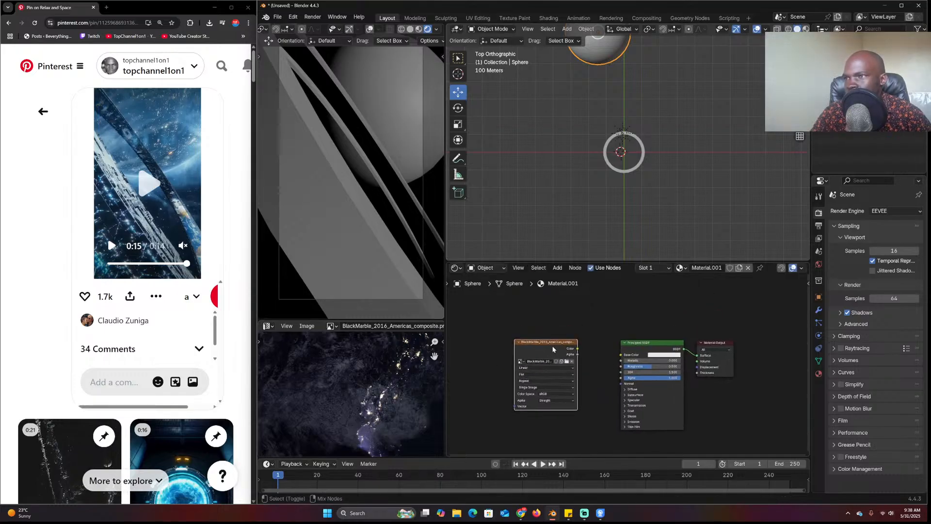
ctrl+shift+click(553, 349)
scroll(533, 343, up, 2)
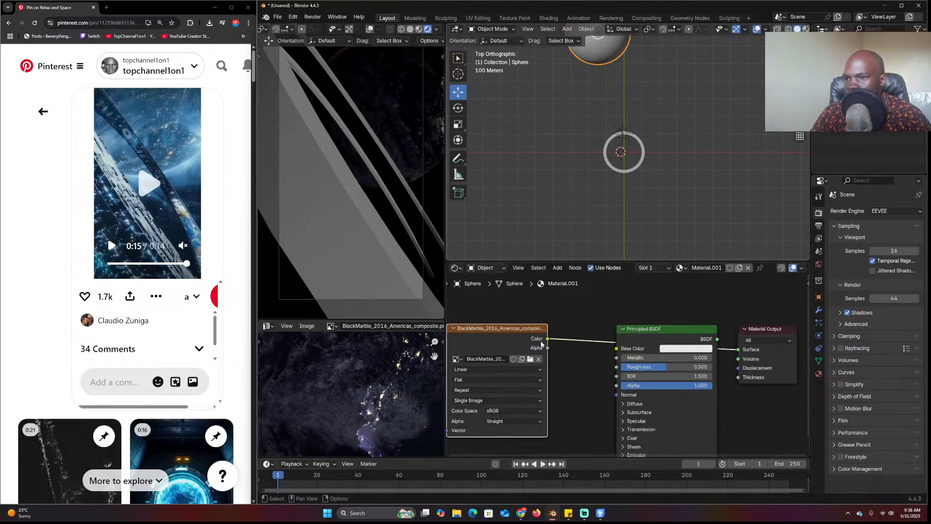
drag(547, 338, 616, 348)
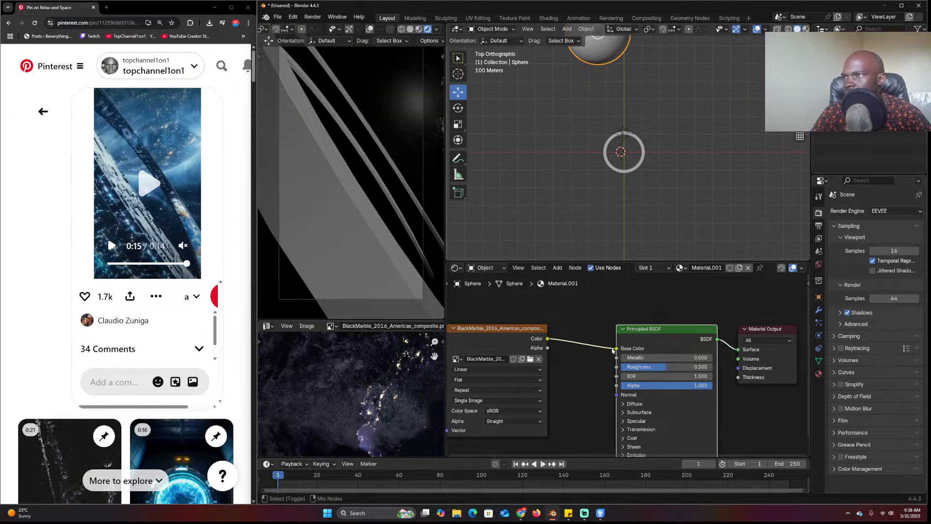
Add an Emission shader above the Principled BSDF, feed it the Earth texture's Color, and output it as the sphere's surface
scroll(578, 369, up, 1)
middle_drag(586, 373, 629, 368)
scroll(629, 368, up, 1)
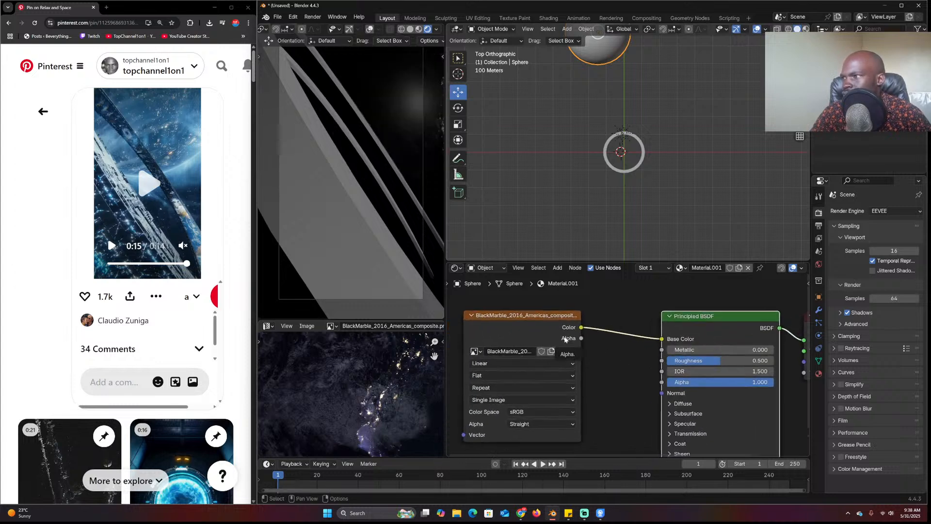
drag(666, 316, 637, 390)
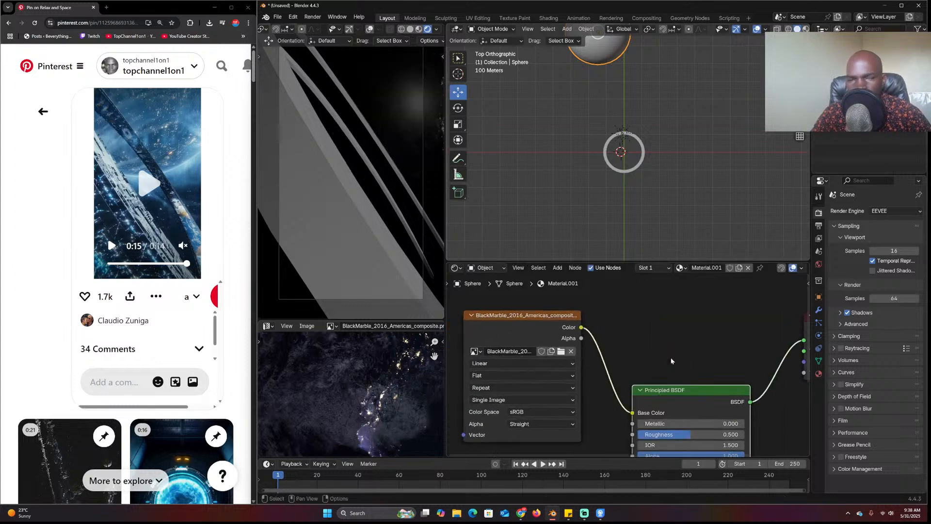
key(shift+a)
text(emiss)
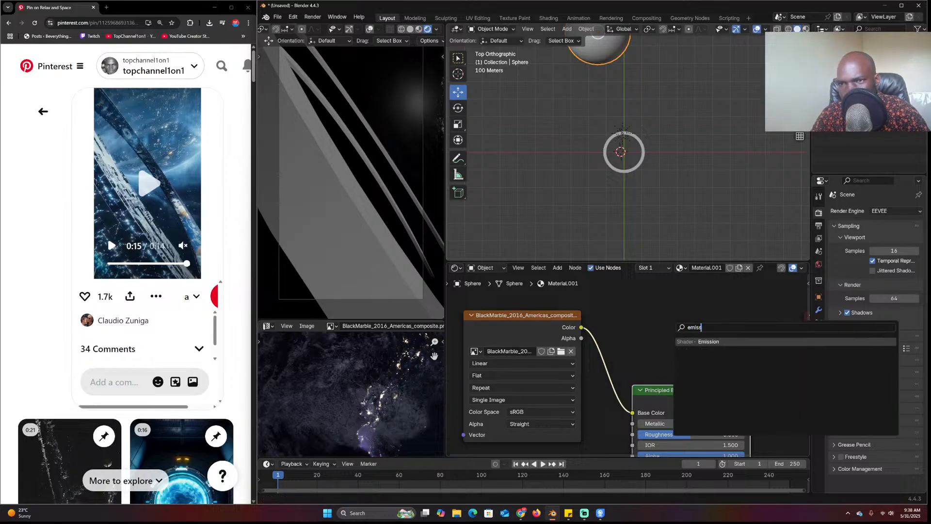
key(Return)
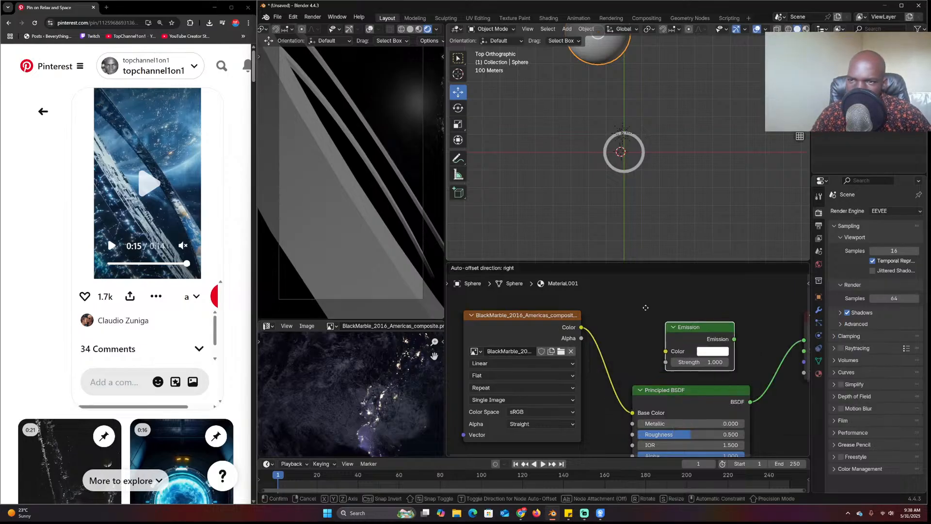
click(679, 332)
drag(581, 327, 647, 343)
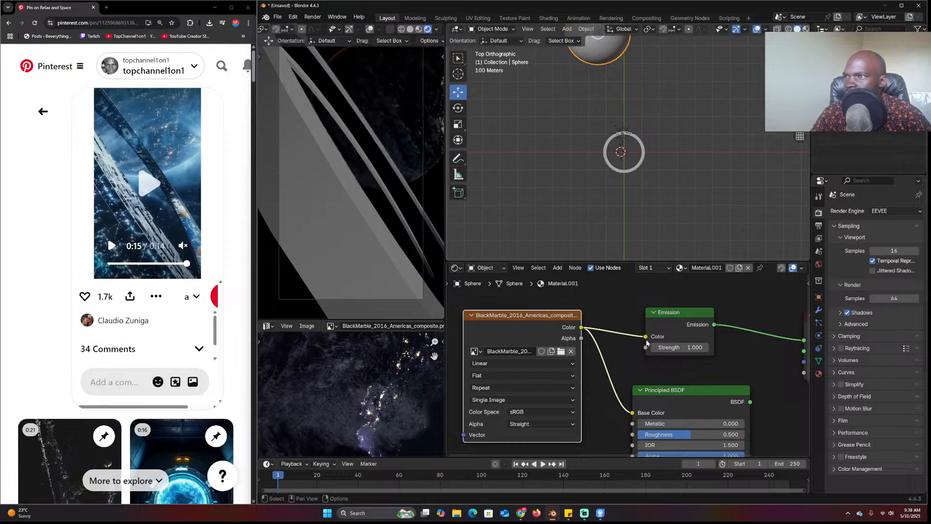
scroll(398, 152, down, 3)
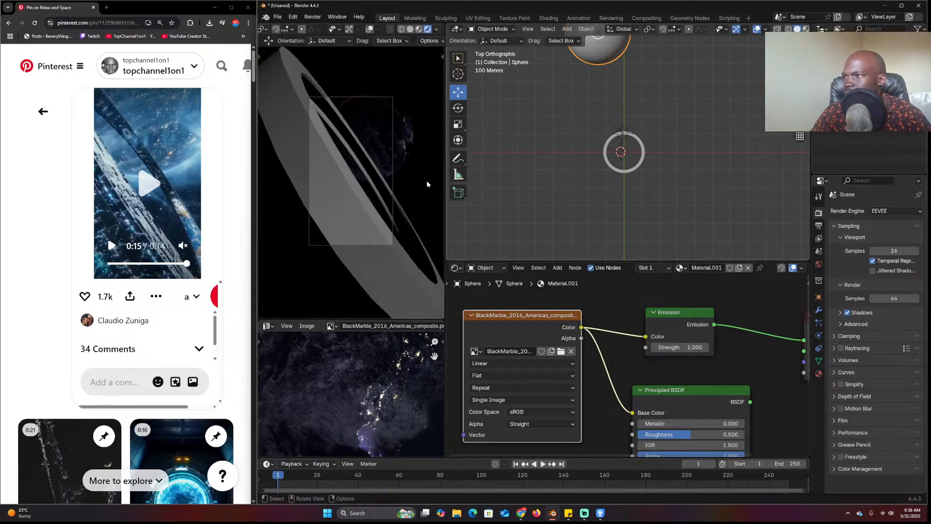
middle_drag(387, 187, 390, 165)
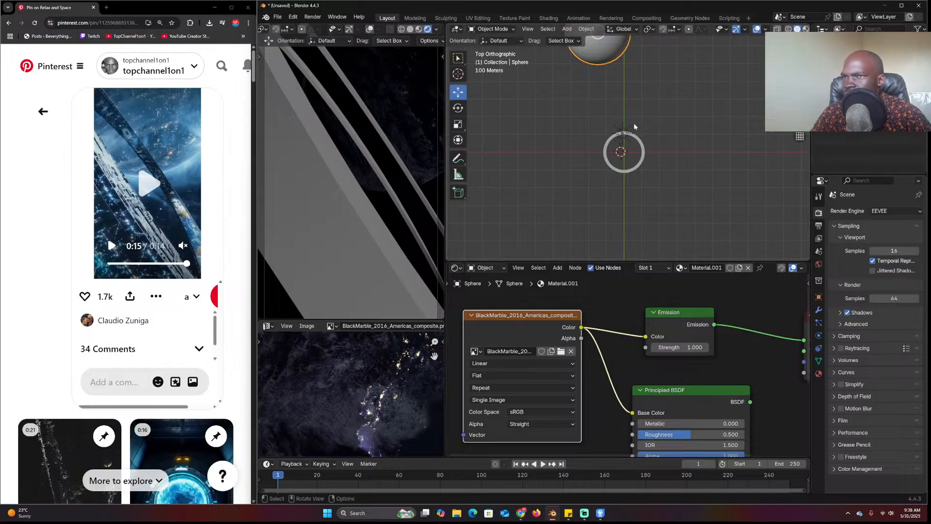
Select the ring and frame it in the front view
click(639, 165)
key(KP_Decimal)
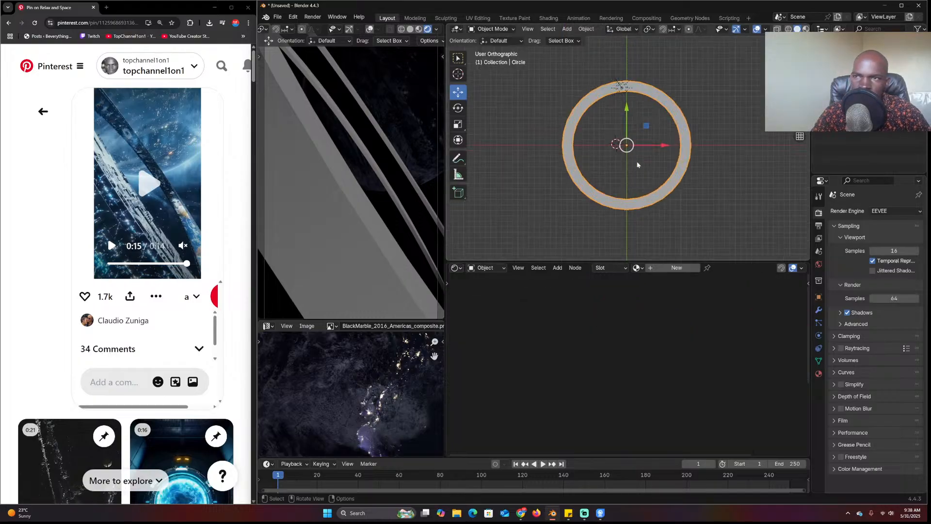
key(KP_1)
Switch to the Chrome image search and look for "earth texture map night"
mouse_move(552, 513)
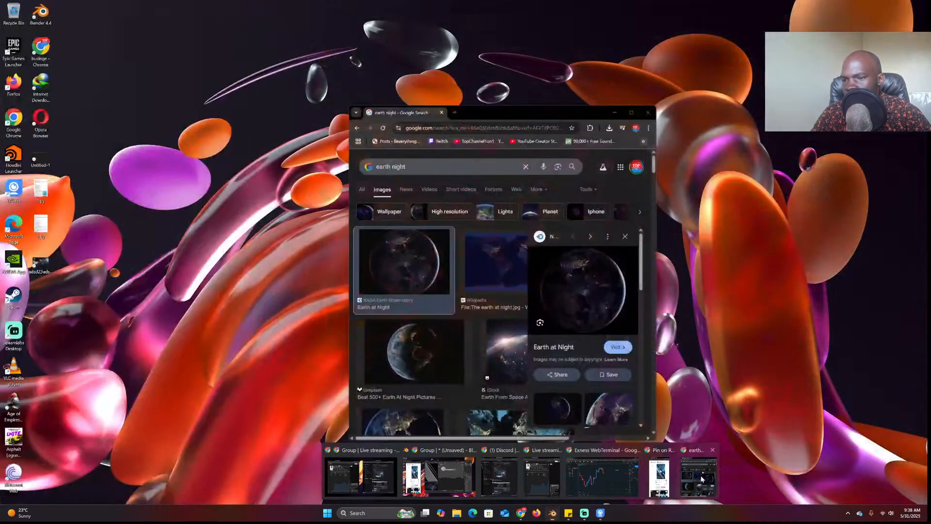
click(699, 478)
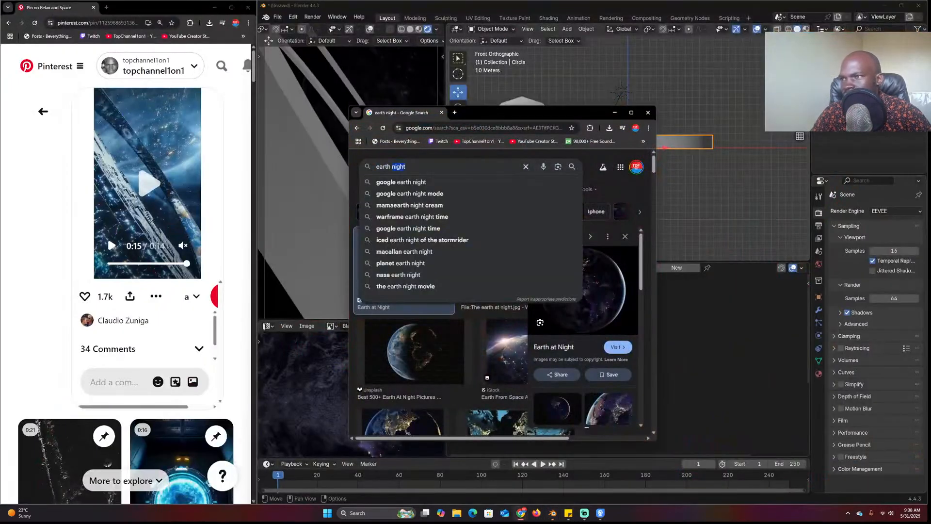
text(te)
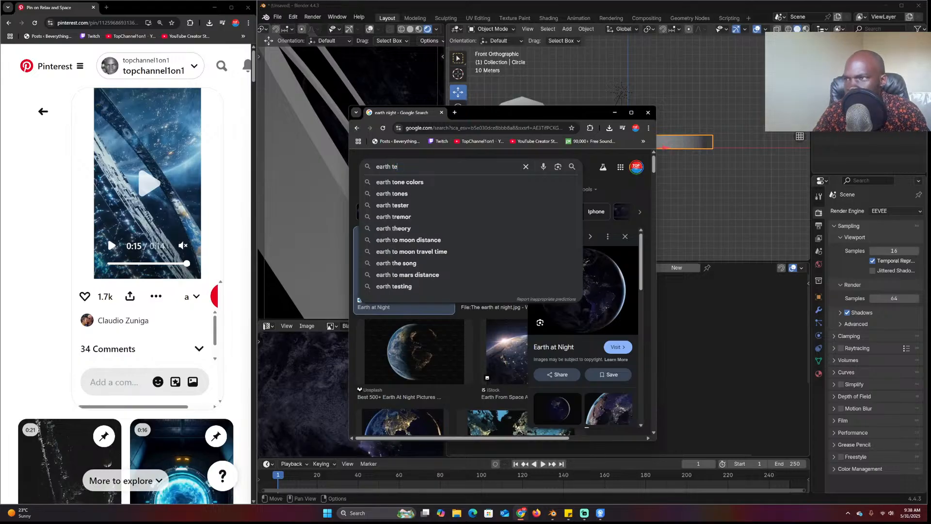
text(xture map night\)
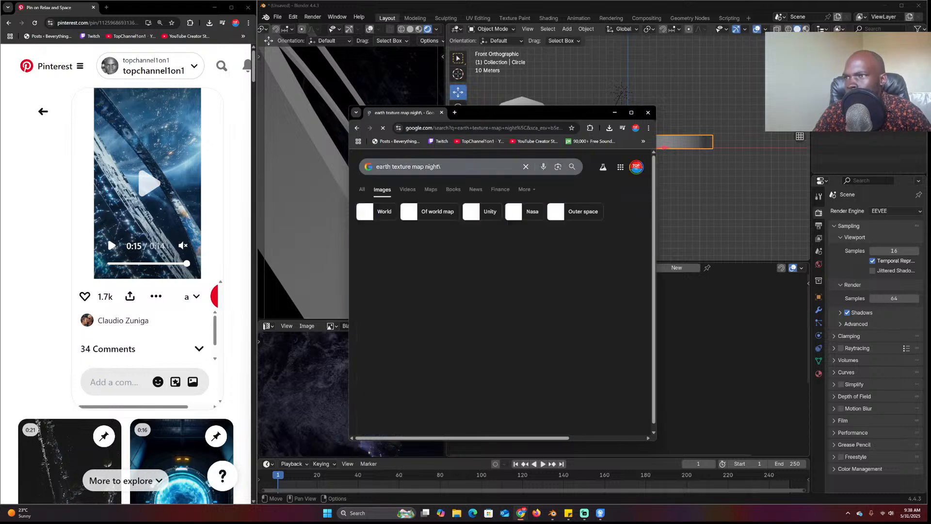
Browse the night Earth texture results and open the Solar System Scope cloud texture in its own browser tab
scroll(515, 358, down, 2)
scroll(507, 383, down, 5)
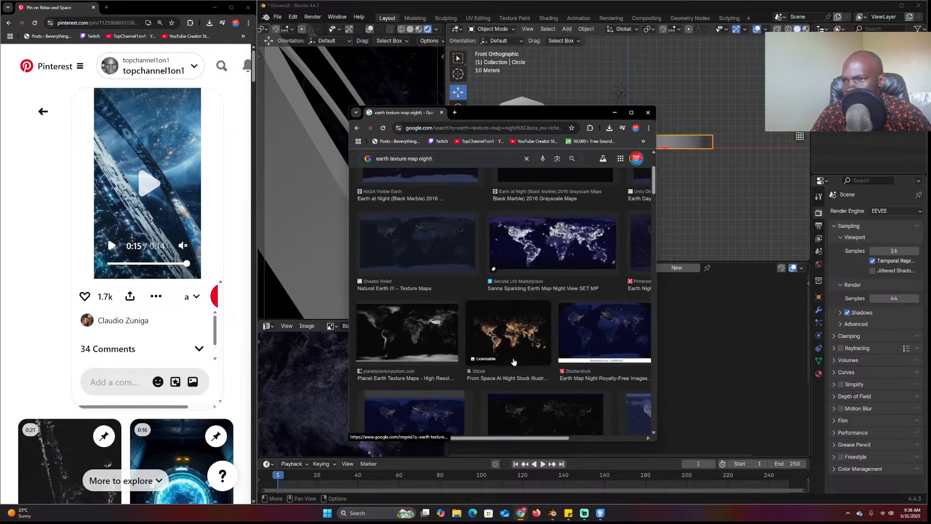
scroll(506, 387, down, 2)
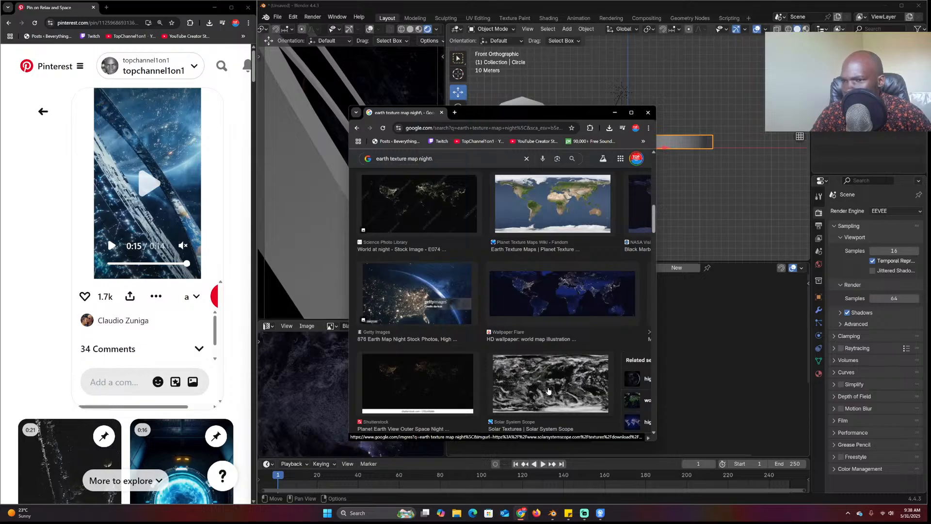
scroll(537, 390, down, 4)
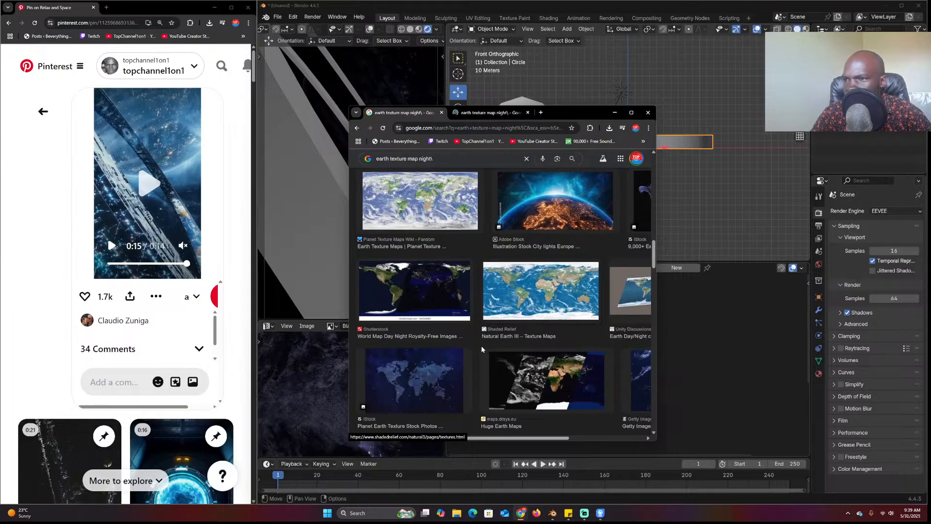
middle_click(563, 284)
scroll(562, 320, down, 3)
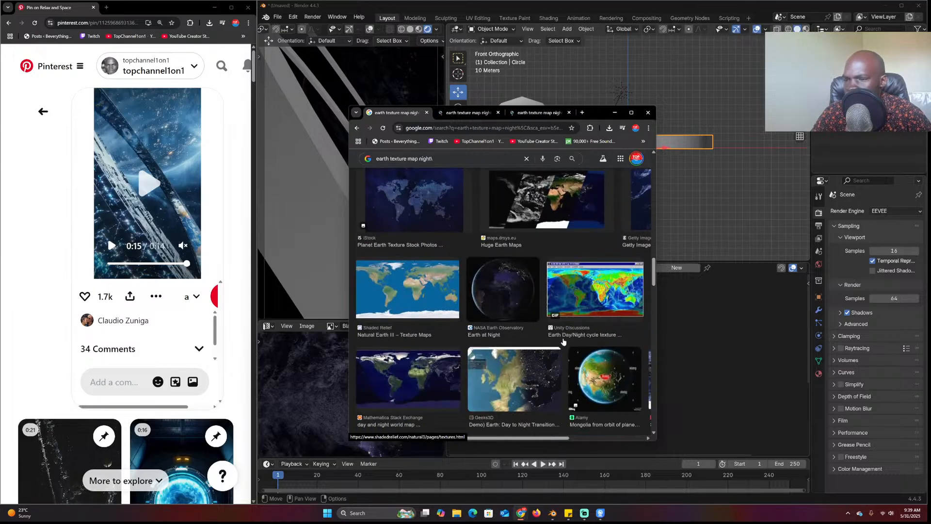
scroll(563, 342, up, 4)
click(473, 113)
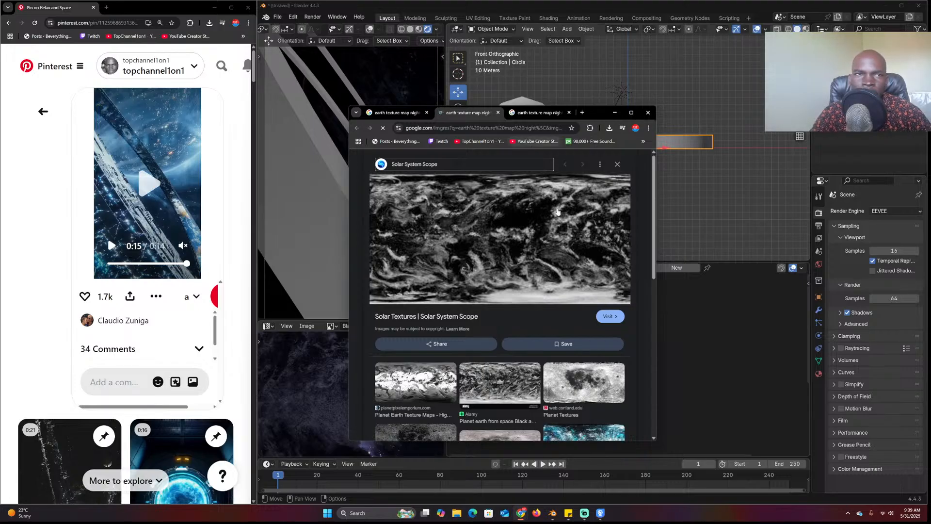
Switch to the Exness web terminal, examine the BTC price chart, and return to the cloud texture preview
mouse_move(523, 514)
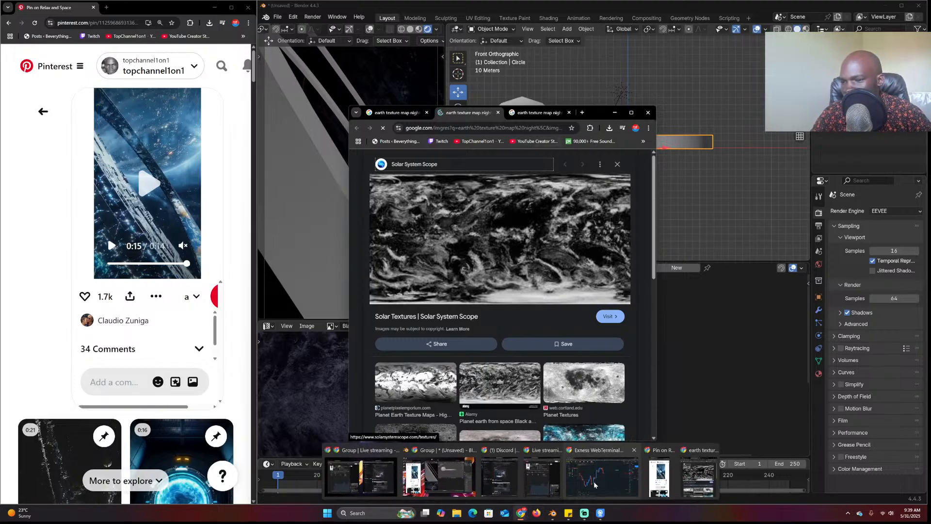
click(602, 482)
scroll(502, 248, down, 3)
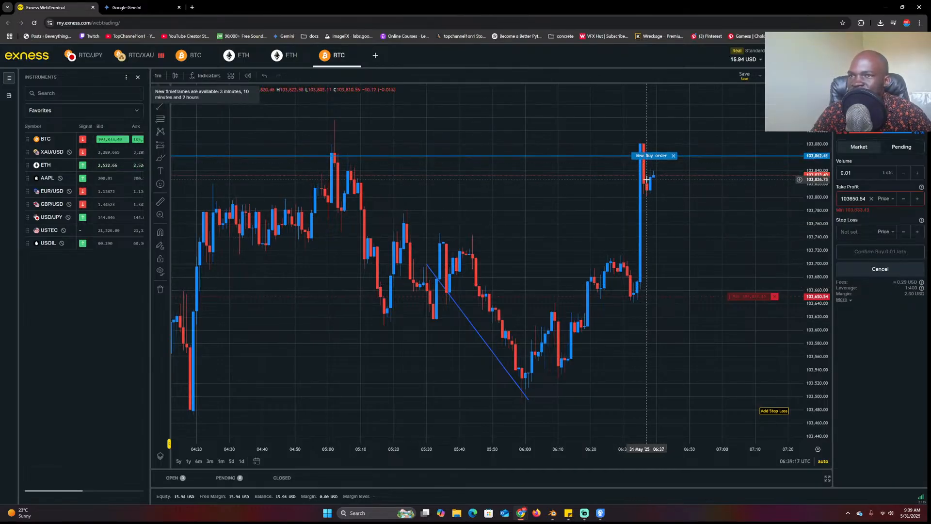
scroll(653, 242, up, 2)
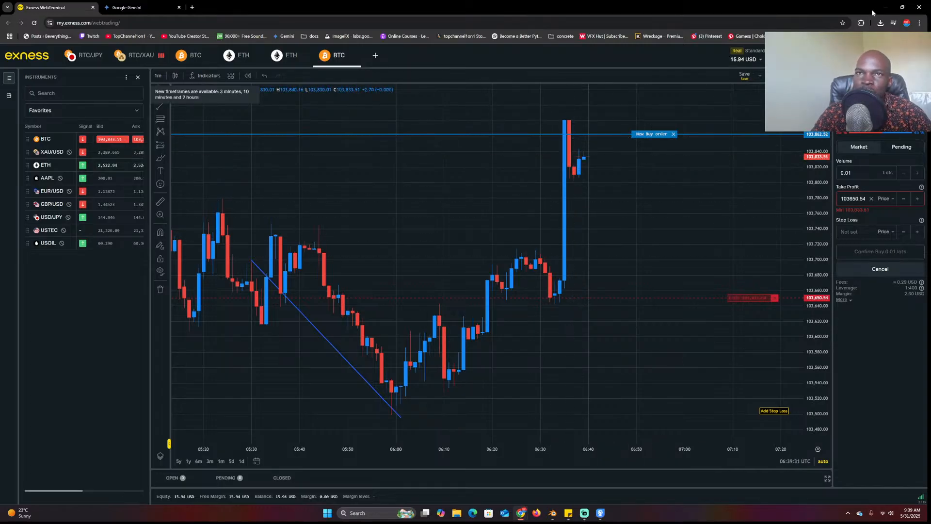
click(673, 134)
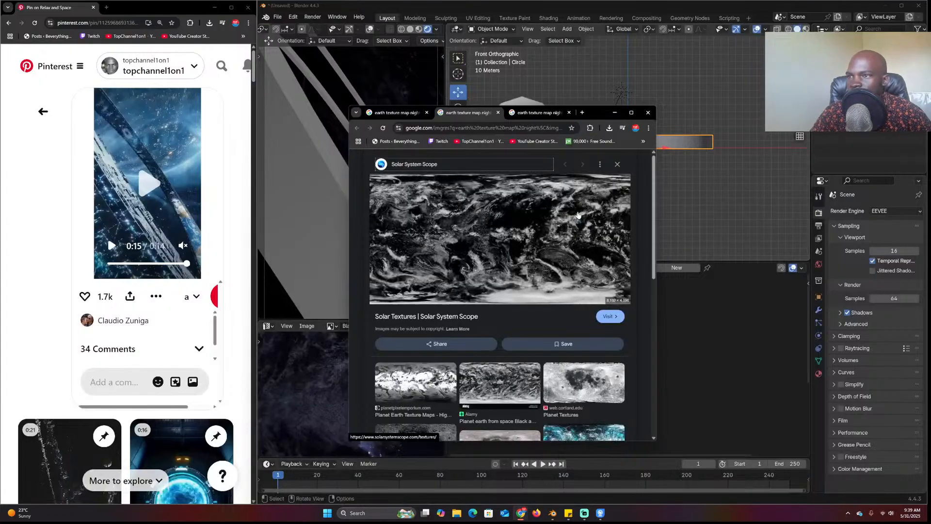
Save the Solar System Scope cloud image to Downloads as 8k_earth_clouds and move the browser window off the Blender viewport
right_click(577, 214)
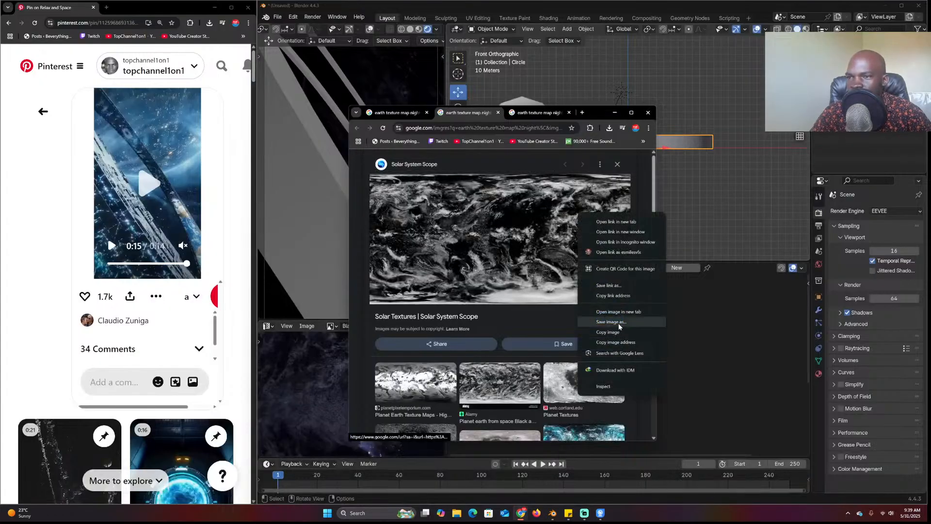
click(606, 322)
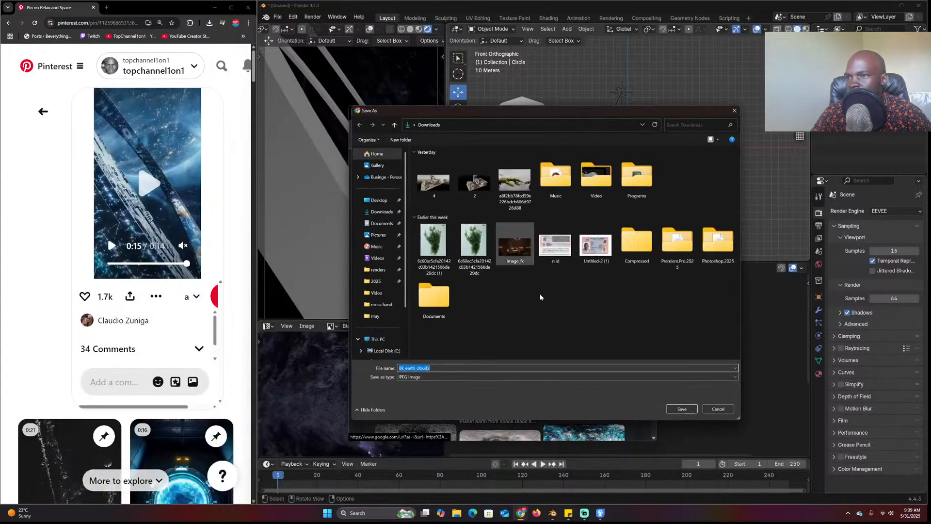
key(Return)
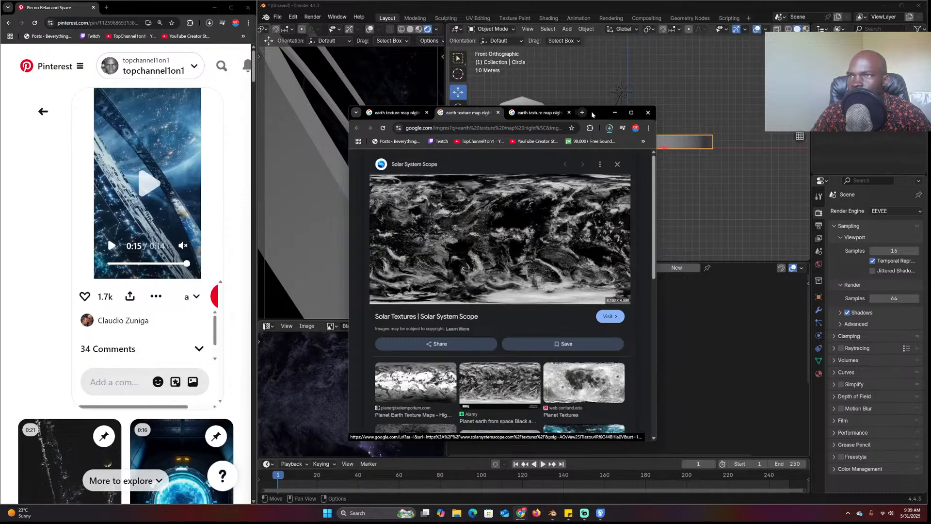
drag(594, 114, 418, 188)
Duplicate the ring's inner face strip in place, scale it slightly in X and Y, and separate it as its own object
middle_drag(655, 125, 696, 143)
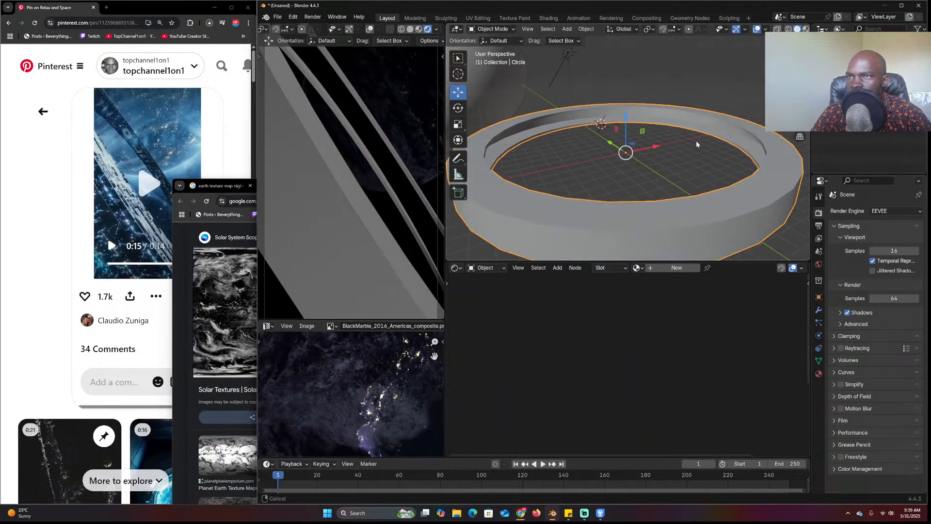
scroll(696, 133, up, 4)
key(Tab)
key(shift+d)
right_click(705, 128)
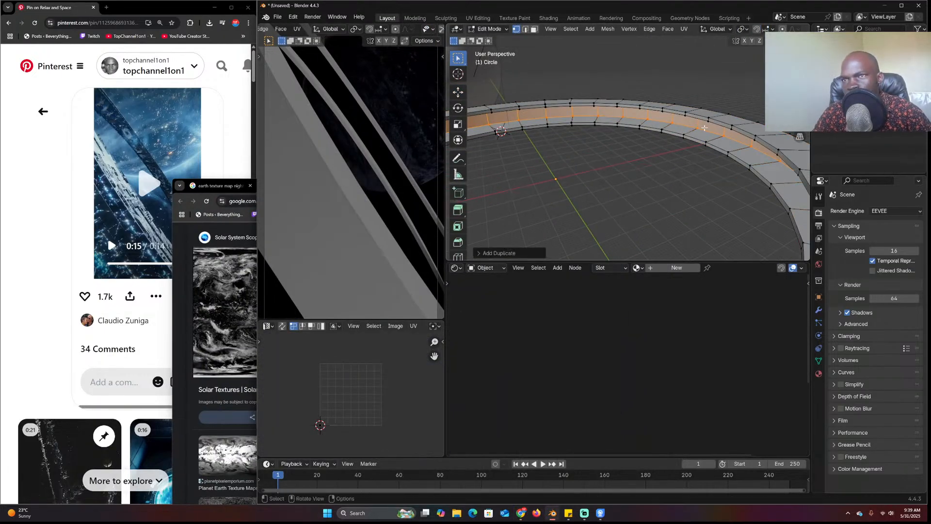
key(s)
key(shift+z)
click(721, 102)
key(p)
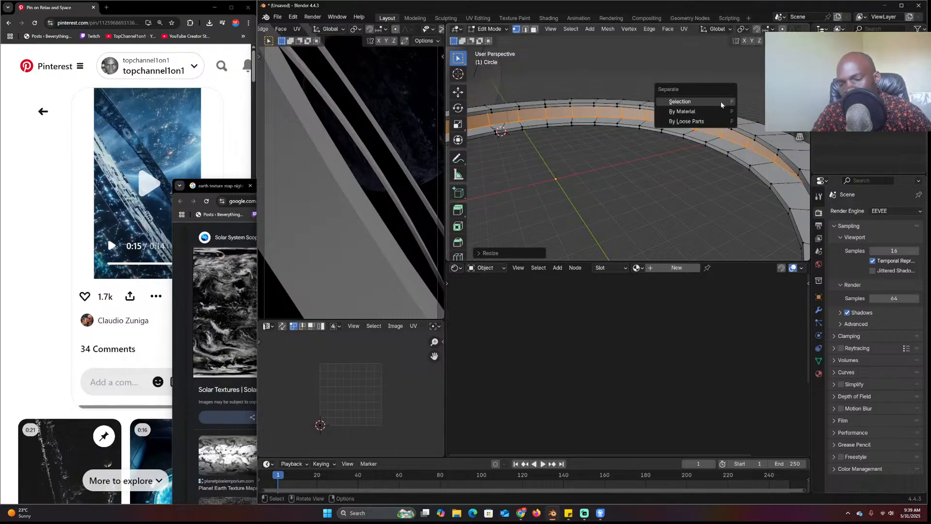
click(722, 102)
key(Tab)
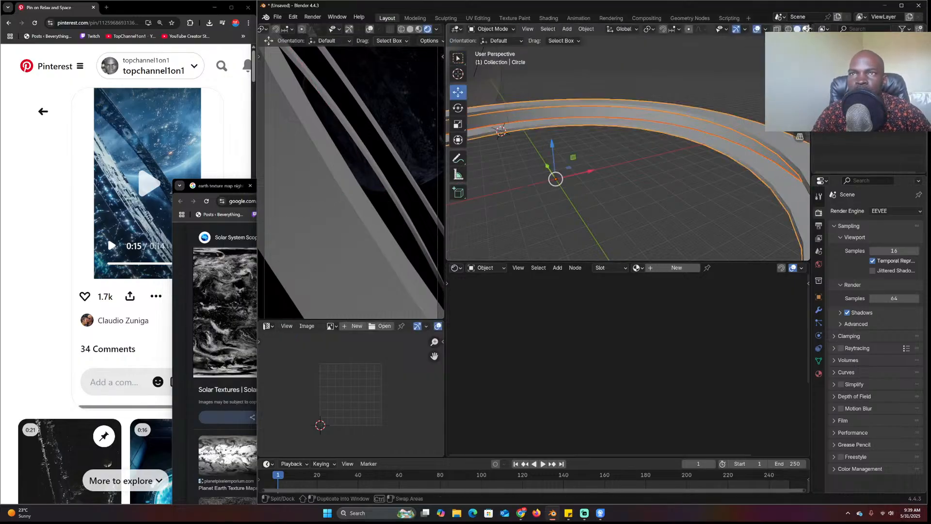
Show the viewport objects in random colors and name the separated inner strip "clouds layer"
scroll(807, 28, down, 2)
click(802, 28)
click(796, 176)
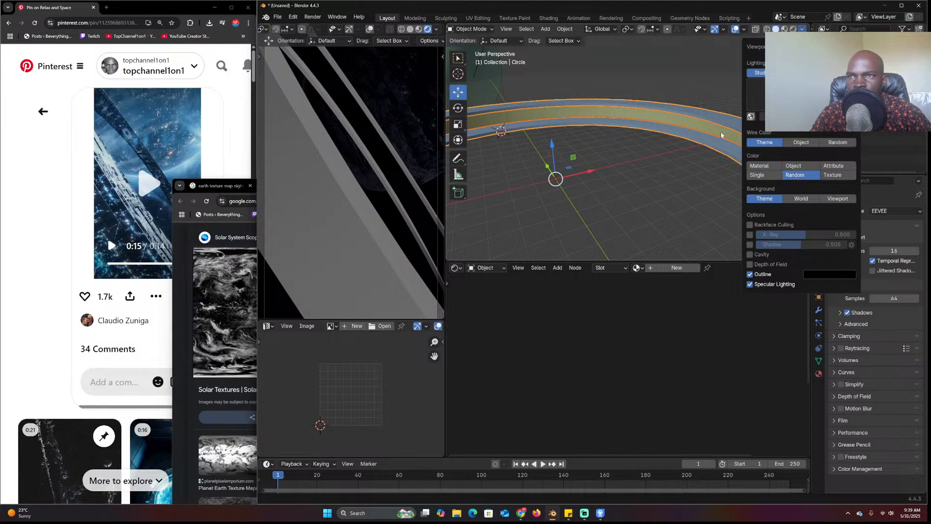
middle_drag(721, 135, 702, 125)
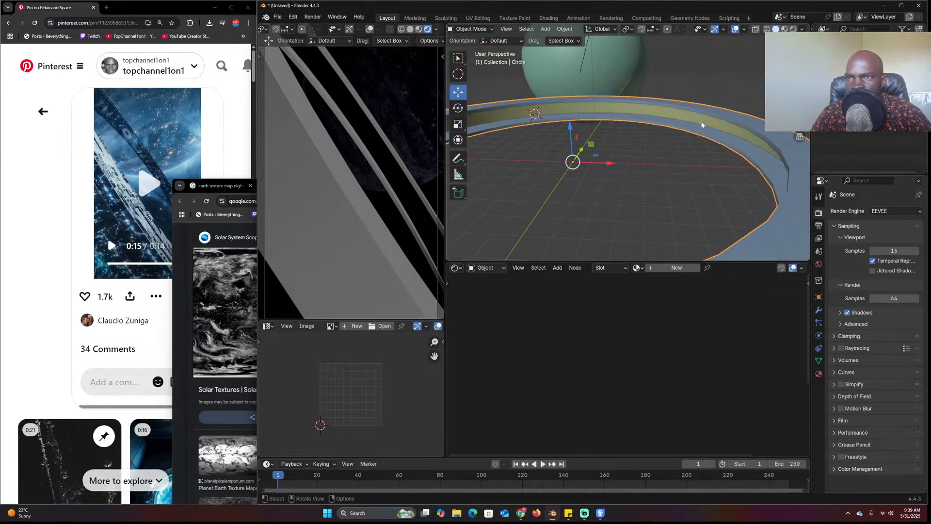
click(701, 125)
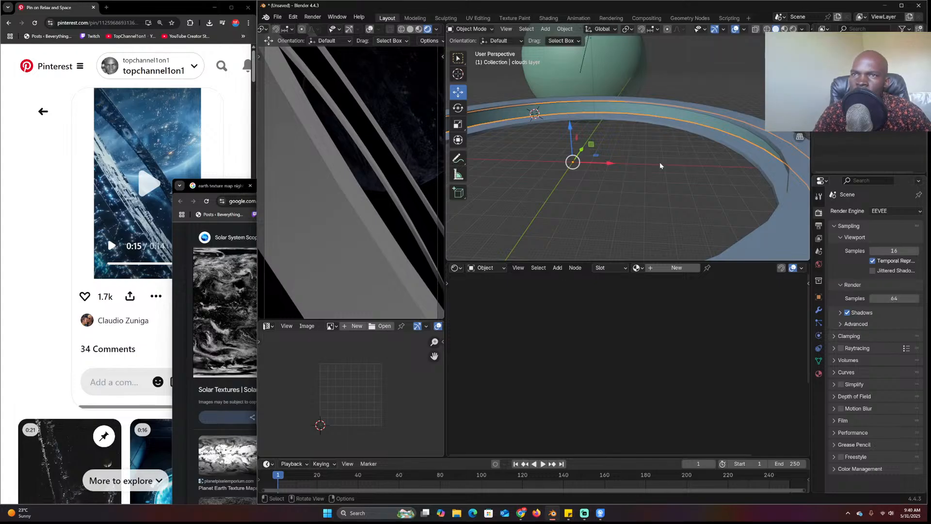
Create a new material on the clouds layer strip
middle_drag(659, 162, 656, 257)
click(670, 268)
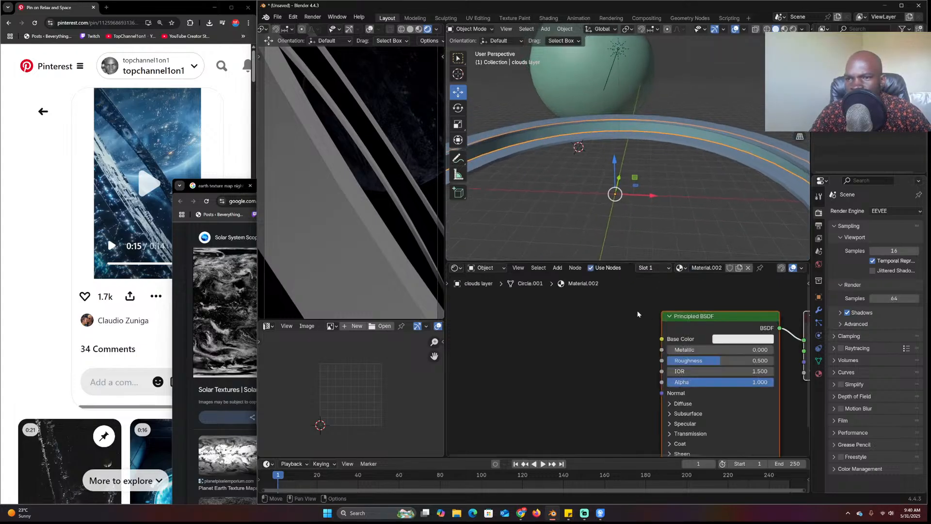
scroll(564, 386, down, 1)
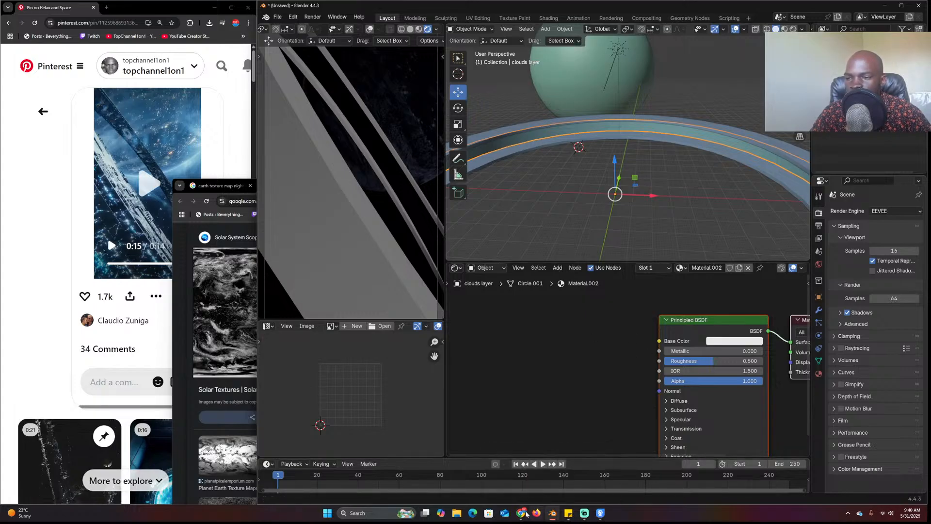
Bring the downloaded 8k_earth_clouds.jpg into the clouds layer's material as an image texture node and preview it as the surface
click(684, 476)
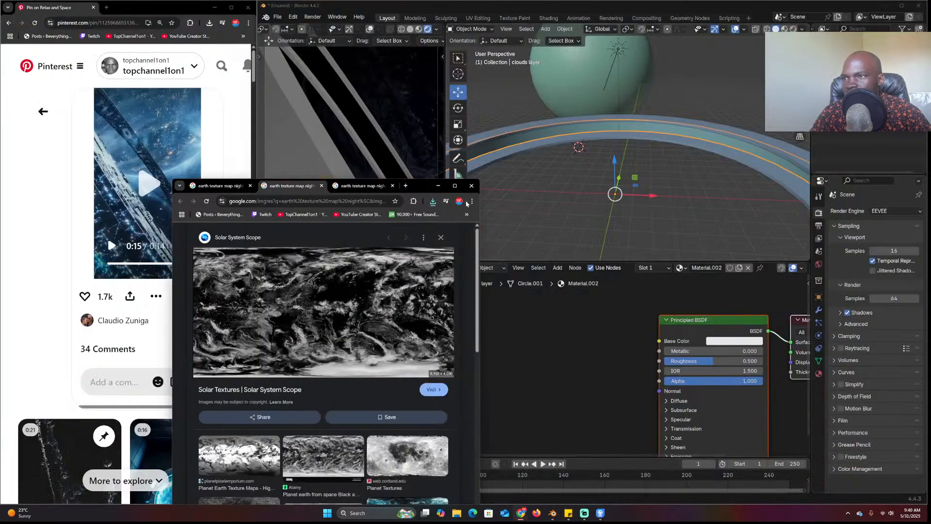
right_click(375, 296)
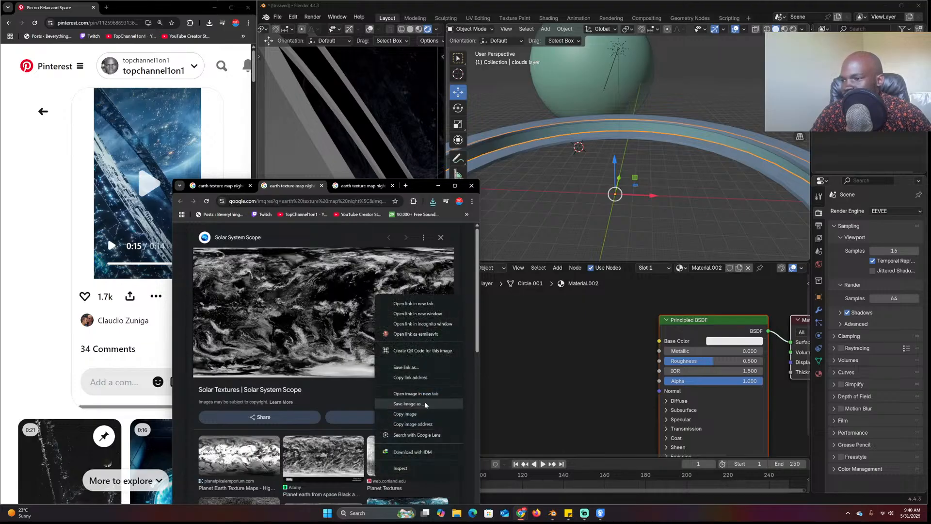
click(433, 202)
drag(358, 237, 571, 327)
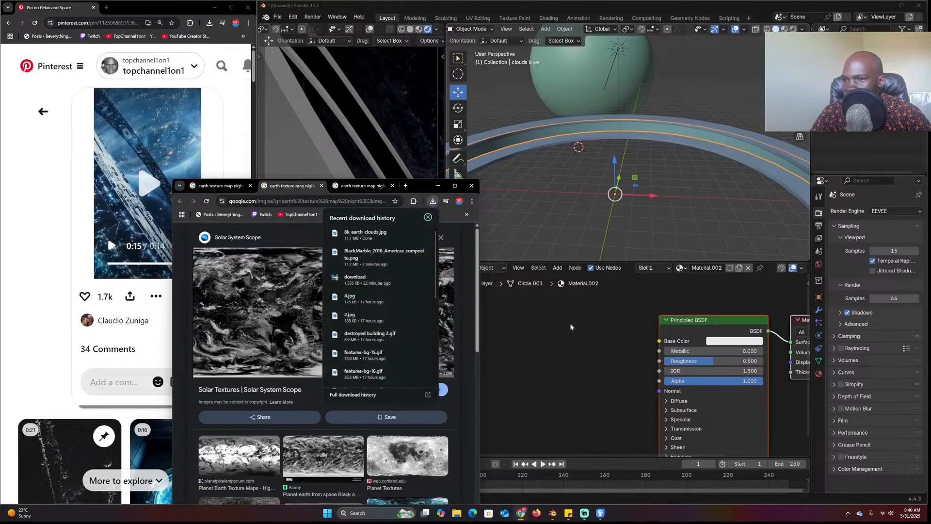
drag(437, 260, 540, 324)
ctrl+shift+click(541, 325)
scroll(592, 373, down, 4)
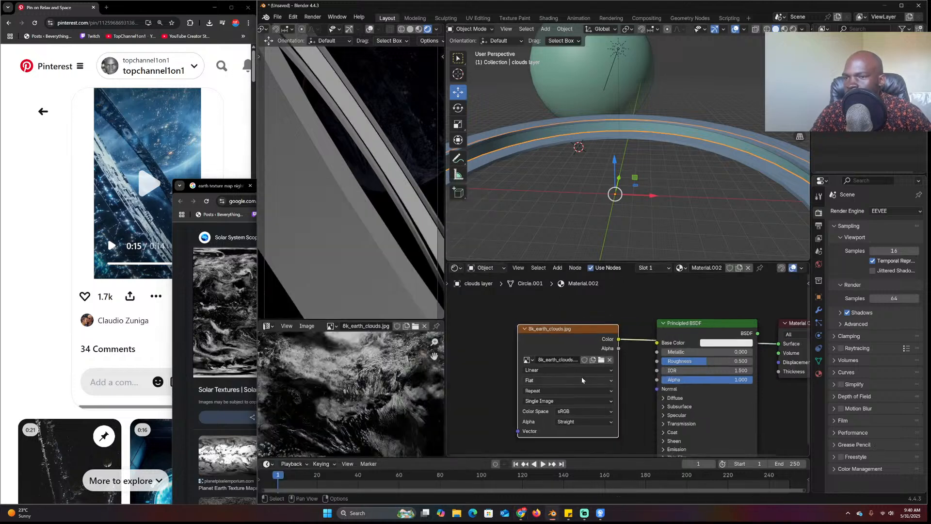
Mark a seam on one cross edge of the clouds layer strip and unwrap all of its faces
scroll(611, 208, down, 3)
key(Tab)
scroll(331, 376, down, 3)
scroll(334, 382, down, 2)
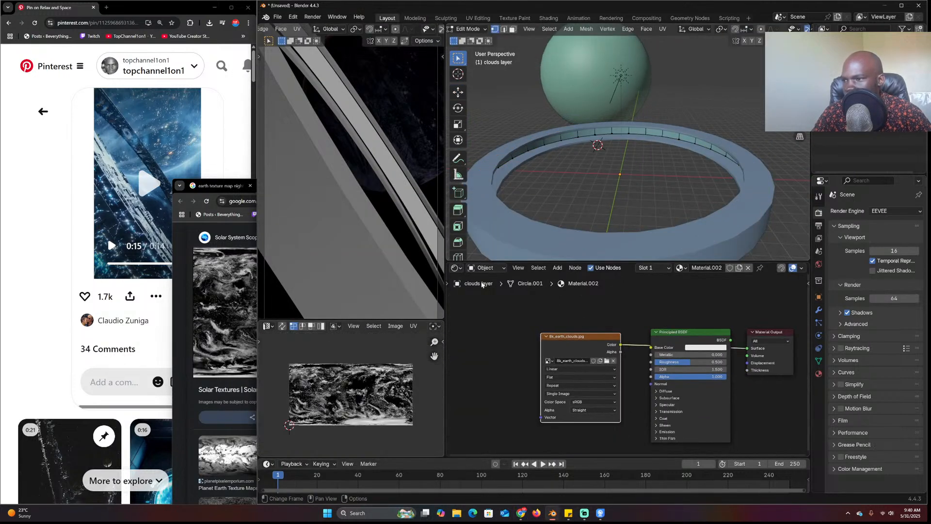
key(a)
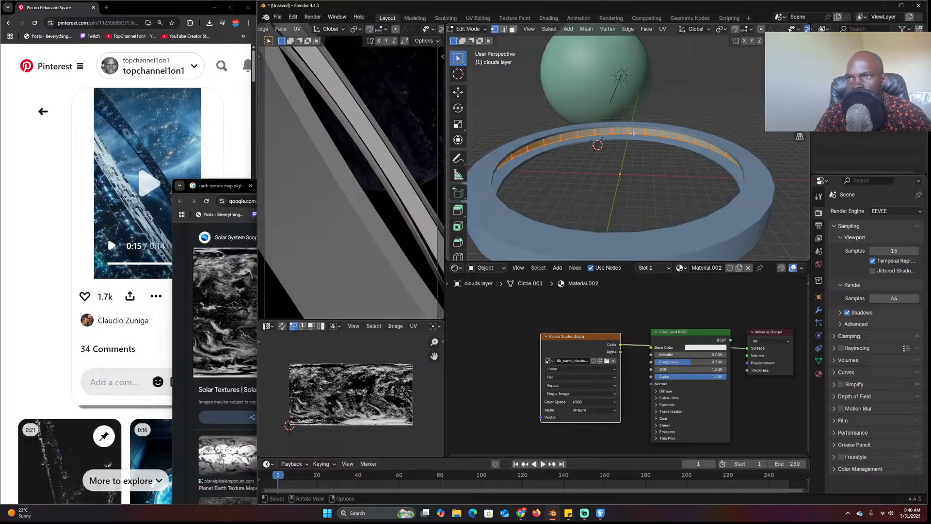
key(2)
key(ctrl+e)
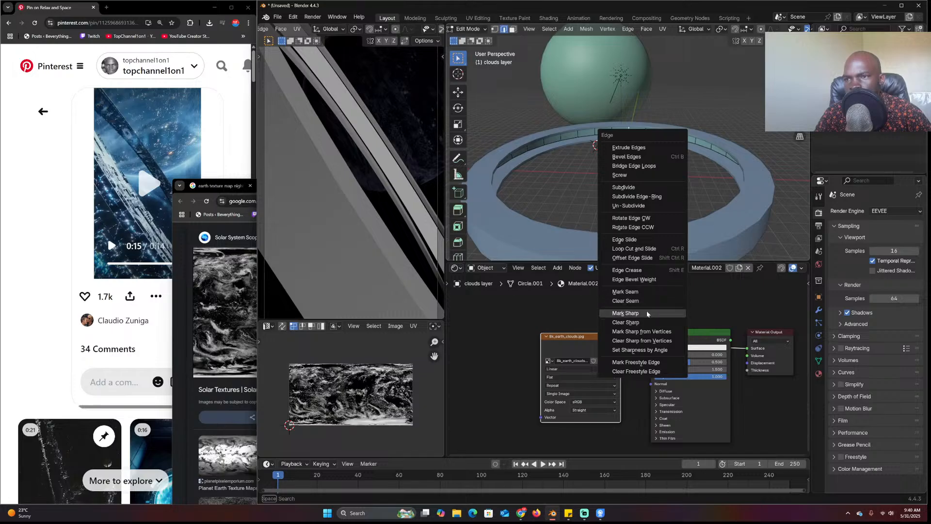
click(651, 292)
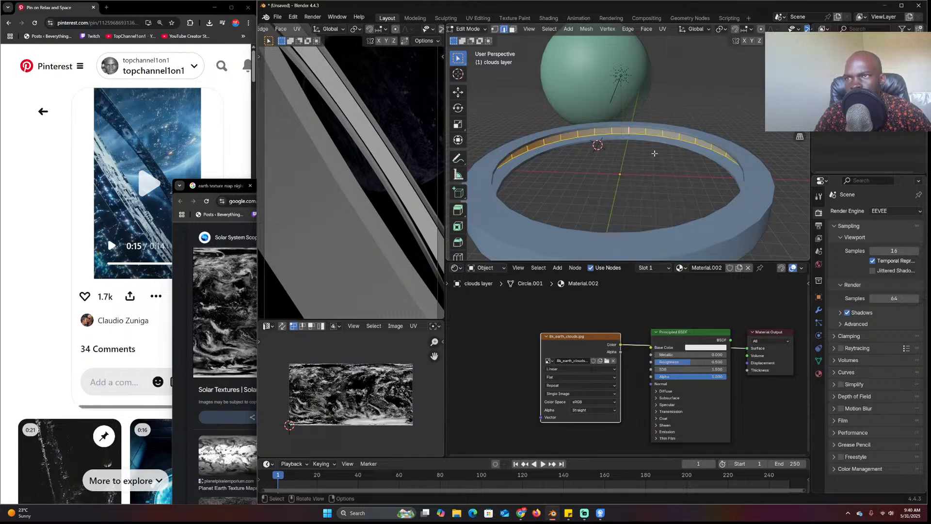
key(u)
click(668, 126)
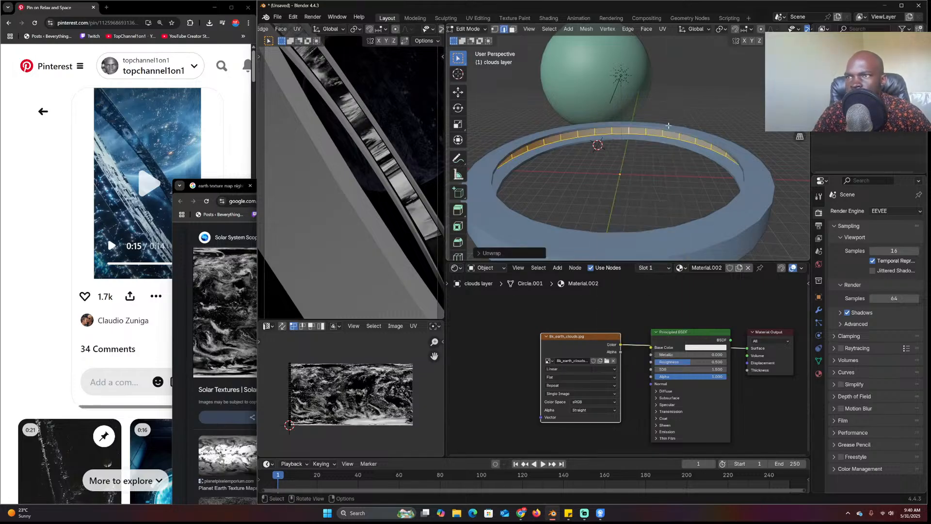
Rotate the clouds layer's UVs 90 degrees and scale them up until they span the cloud image's full height
key(s)
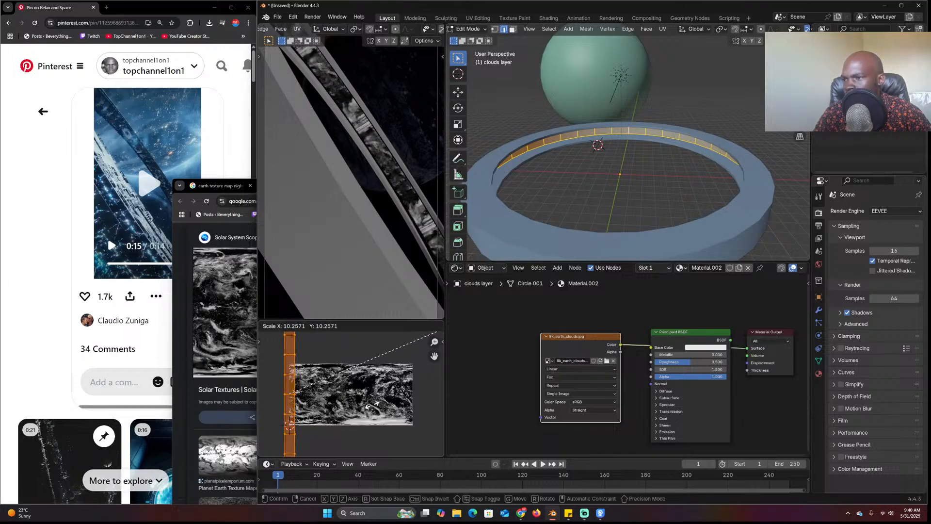
click(374, 408)
text(r90)
key(Return)
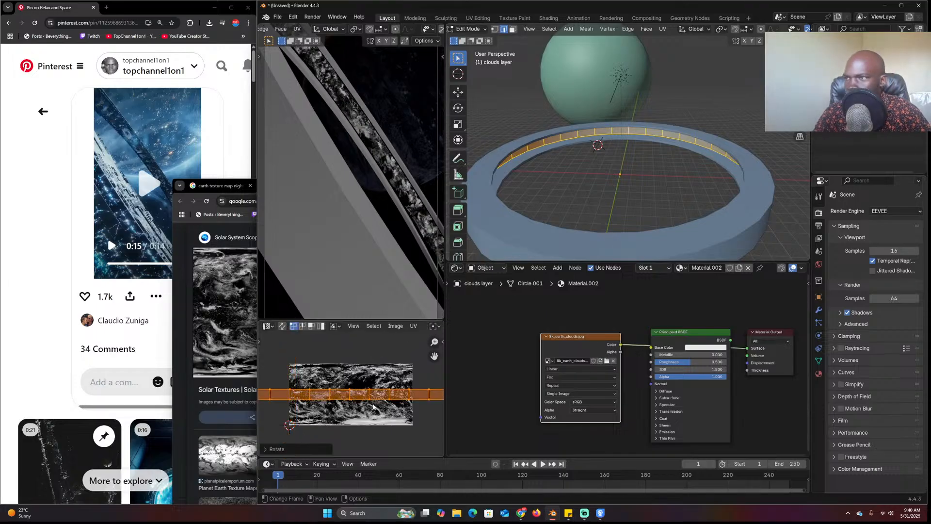
key(s)
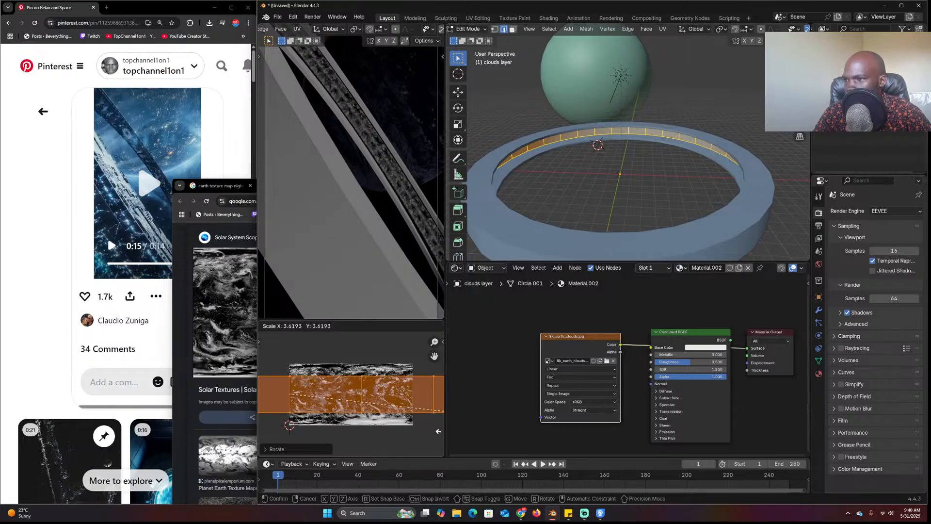
click(291, 431)
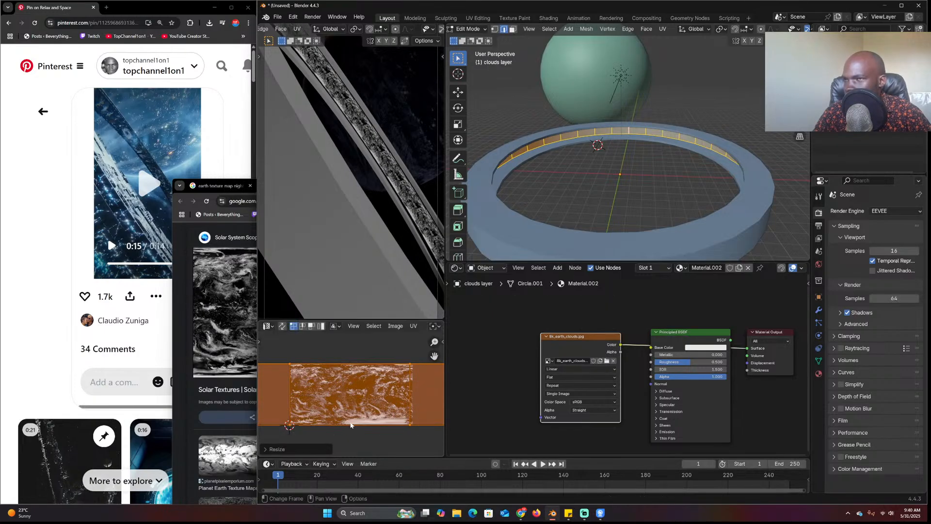
Scale the clouds layer's UVs along X to about 0.35 and return to Object Mode
scroll(351, 425, down, 6)
key(s)
key(x)
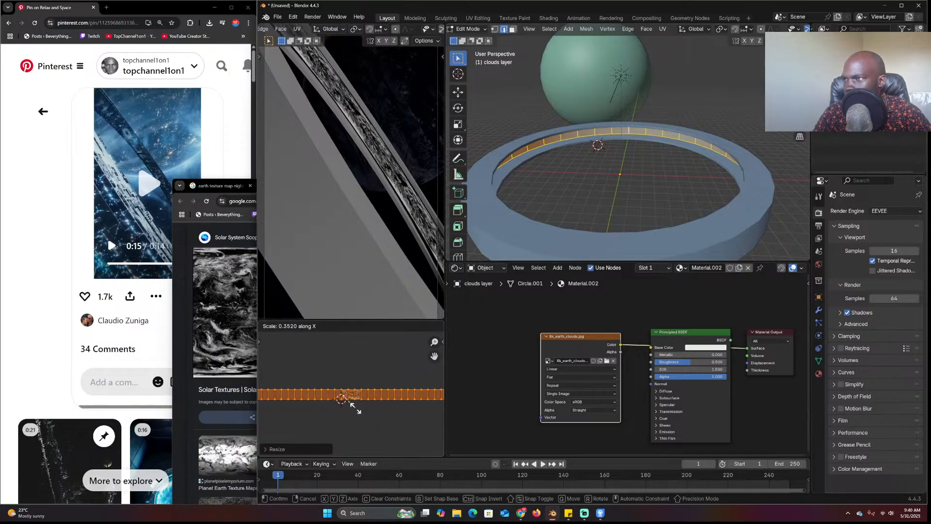
click(364, 409)
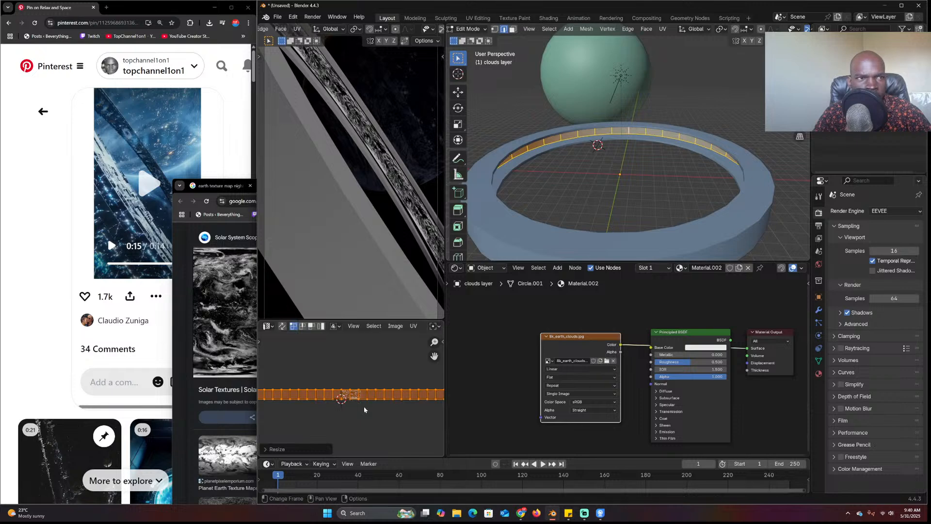
key(Tab)
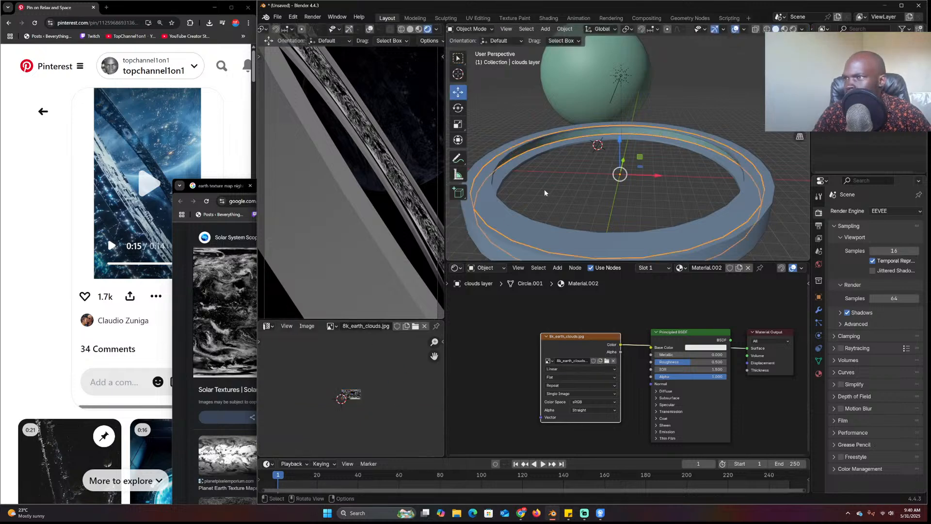
scroll(574, 393, up, 1)
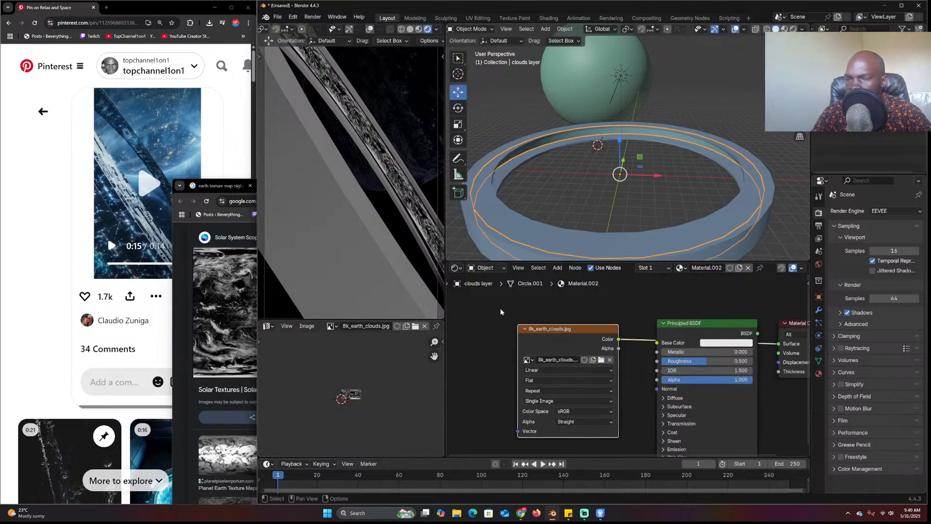
scroll(588, 161, up, 3)
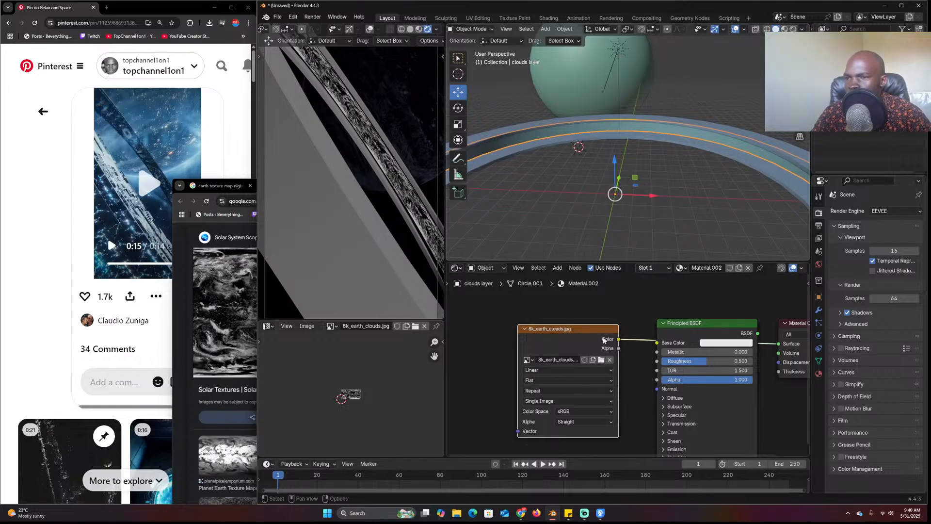
Scale the clouds layer's UVs along Y to about 0.61 so the strip covers less of the image height
key(Tab)
key(s)
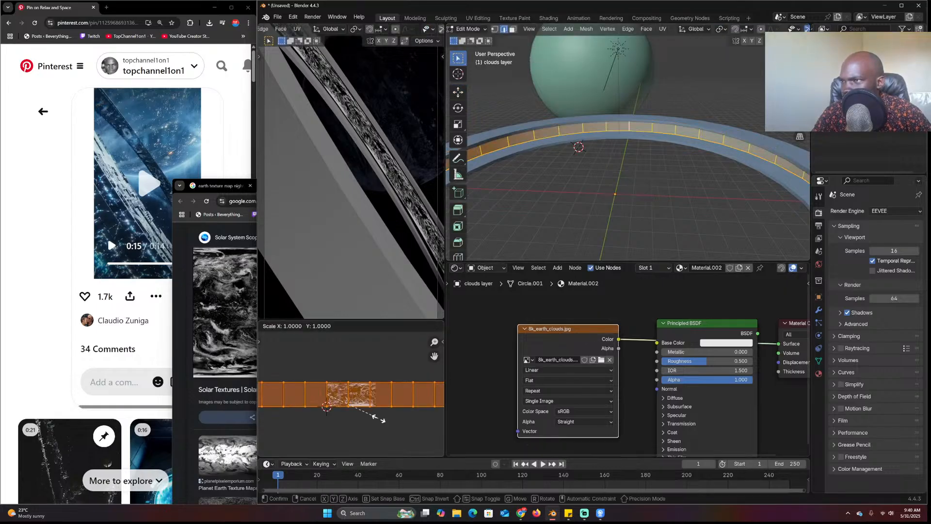
key(x)
key(y)
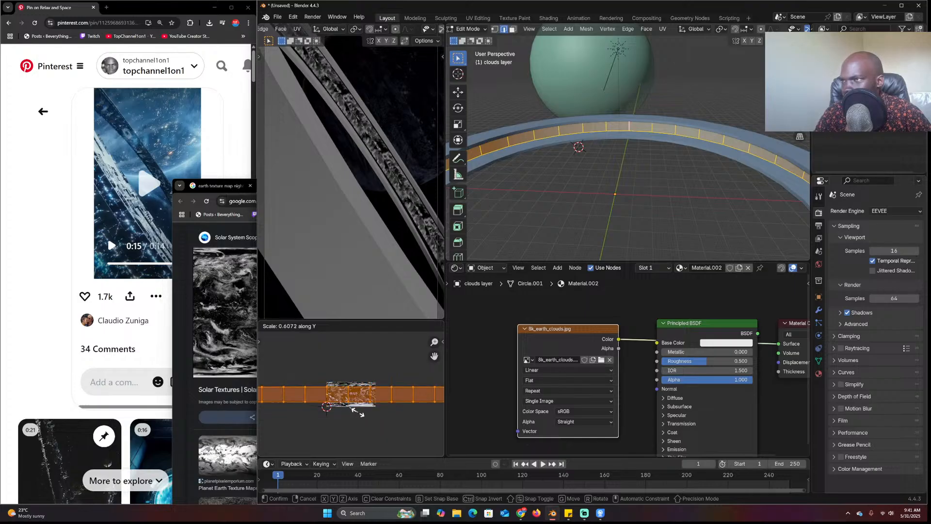
click(359, 409)
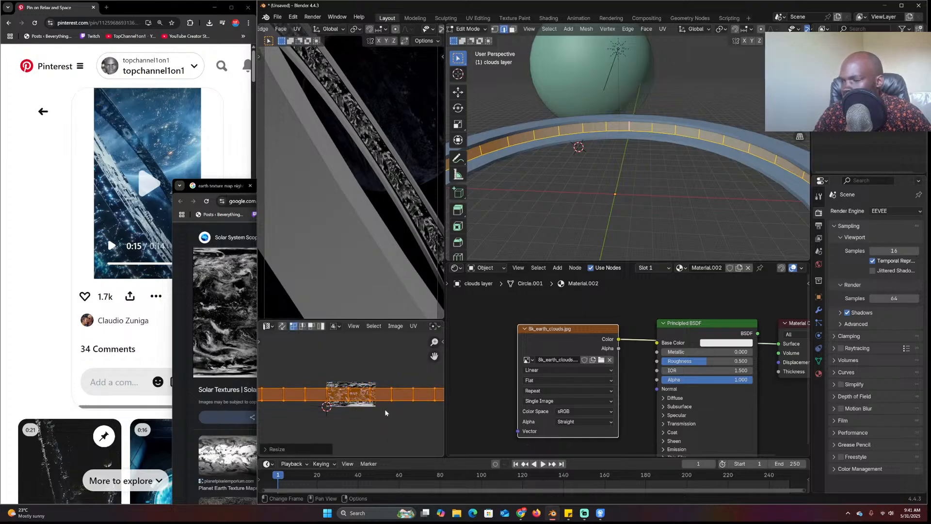
Rescale the clouds layer's UVs overall to about 0.26, stretch them along Y, and enlarge them overall by about 1.7
key(s)
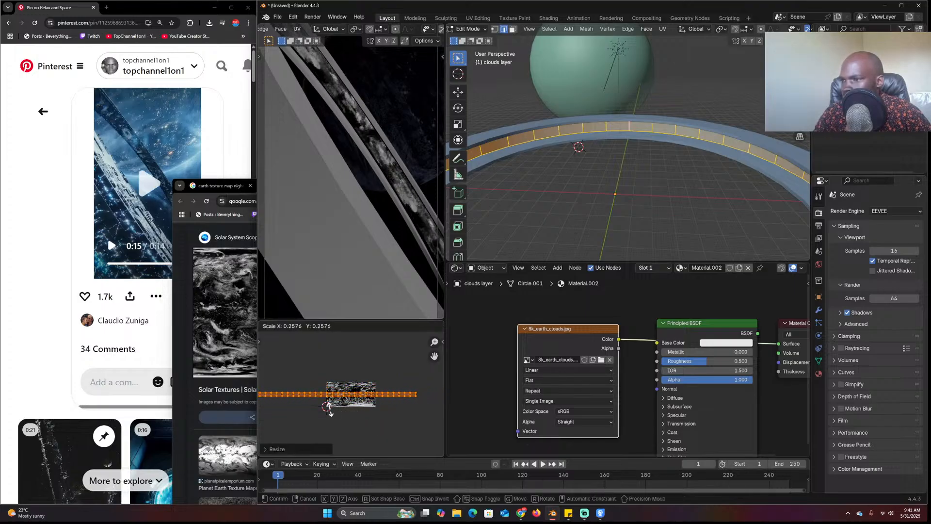
click(330, 409)
key(s)
key(y)
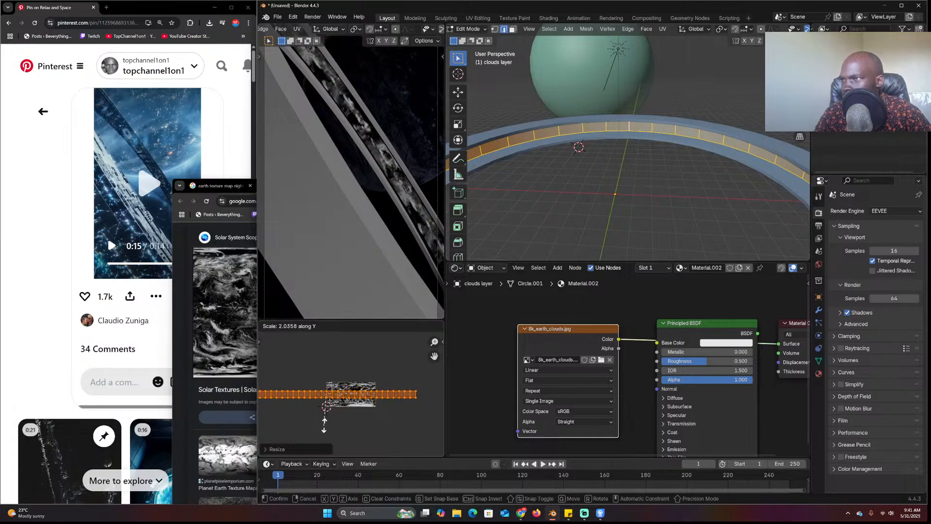
click(352, 416)
key(s)
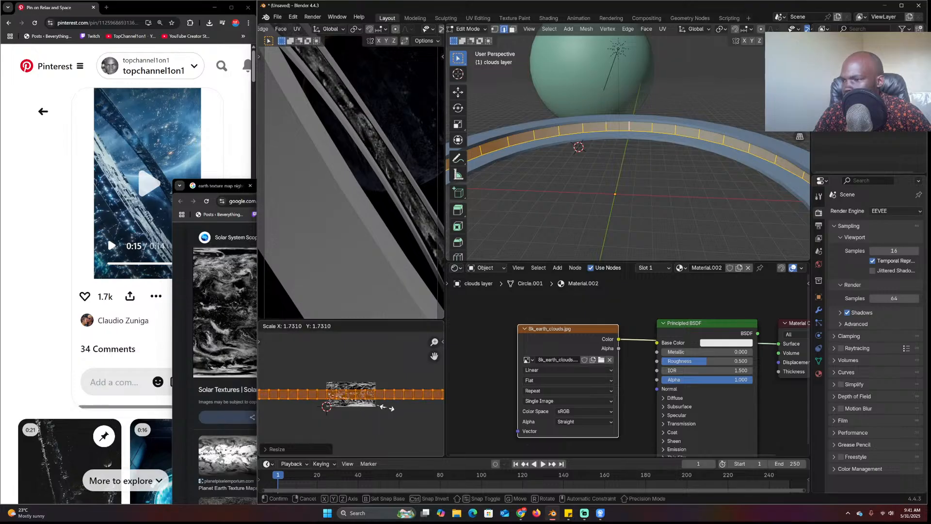
click(388, 408)
Add Texture Coordinate and Mapping nodes to the 8k_earth_clouds.jpg image texture and spread them out before it
middle_drag(552, 337, 668, 313)
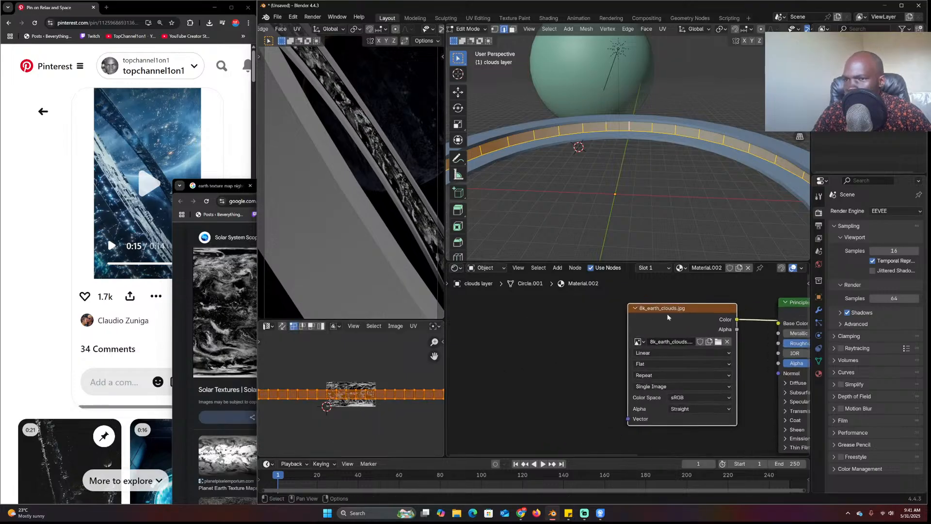
key(ctrl+t)
middle_drag(586, 338, 641, 311)
drag(572, 322, 515, 332)
click(615, 333)
scroll(597, 351, up, 1)
middle_drag(598, 351, 585, 303)
scroll(585, 340, up, 1)
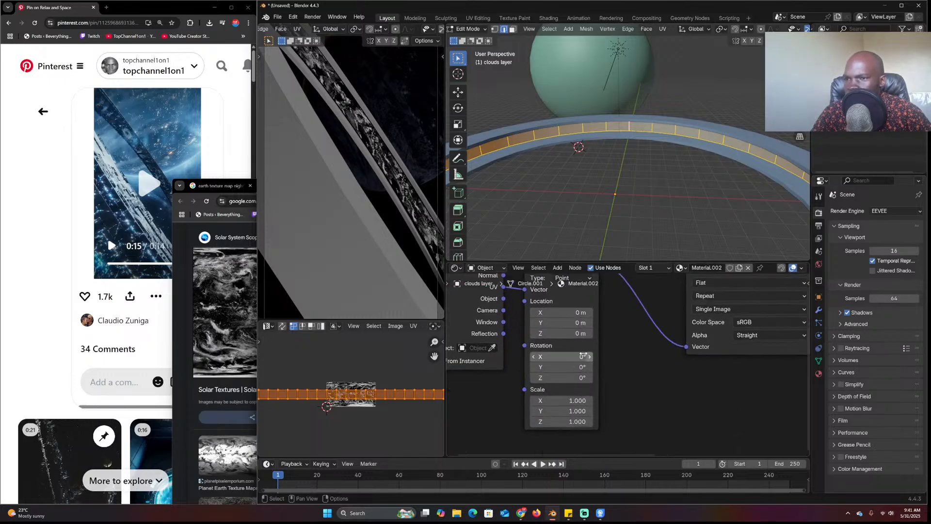
Animate the Mapping node's X location with the driver #frame/100, and increase its divisor to slow the cloud motion
drag(569, 313, 587, 313)
click(569, 313)
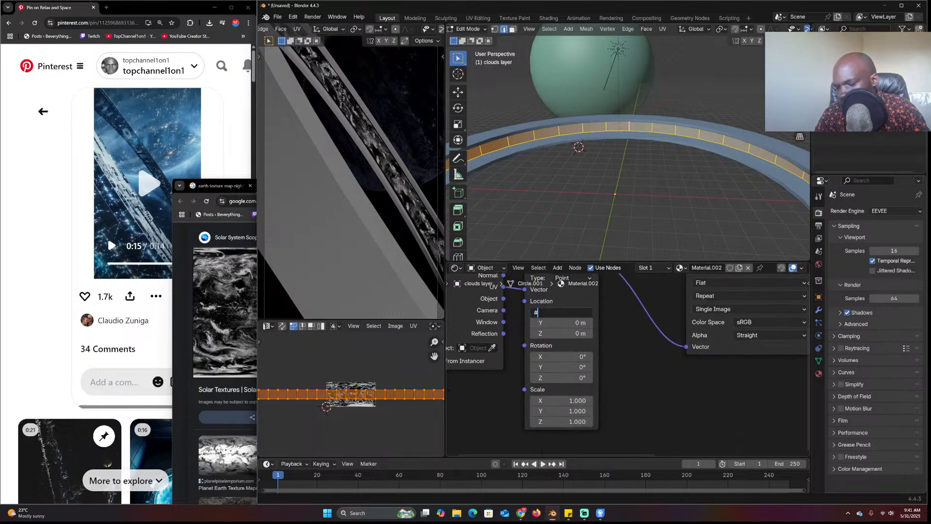
text(#frame/1)
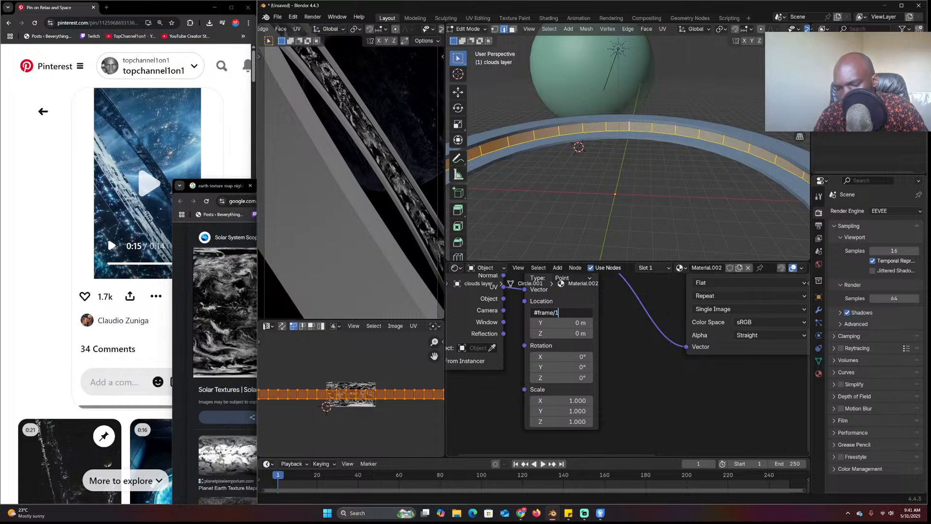
text(00)
key(Return)
key(space)
key(Escape)
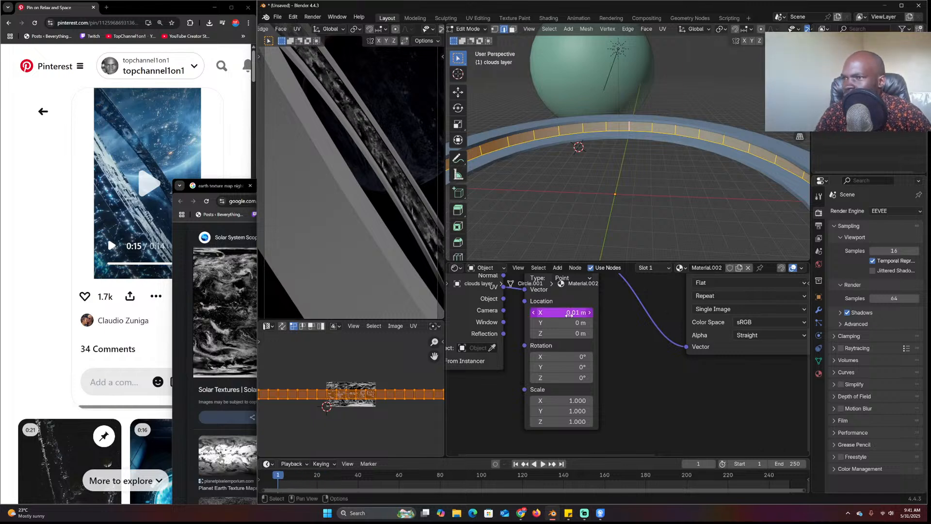
click(569, 313)
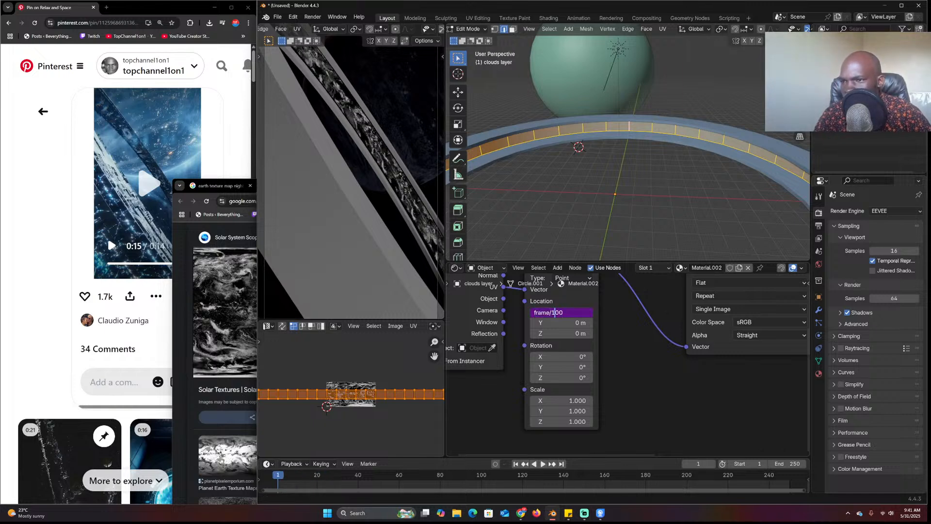
key(Return)
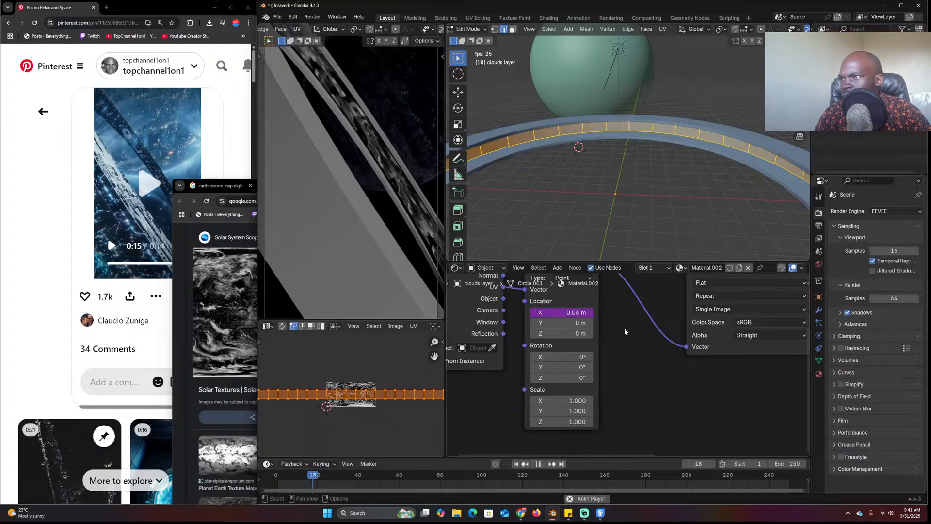
Replace the Principled BSDF in the clouds material with a Diffuse BSDF node
scroll(668, 396, down, 2)
scroll(572, 378, down, 4)
middle_drag(669, 396, 588, 418)
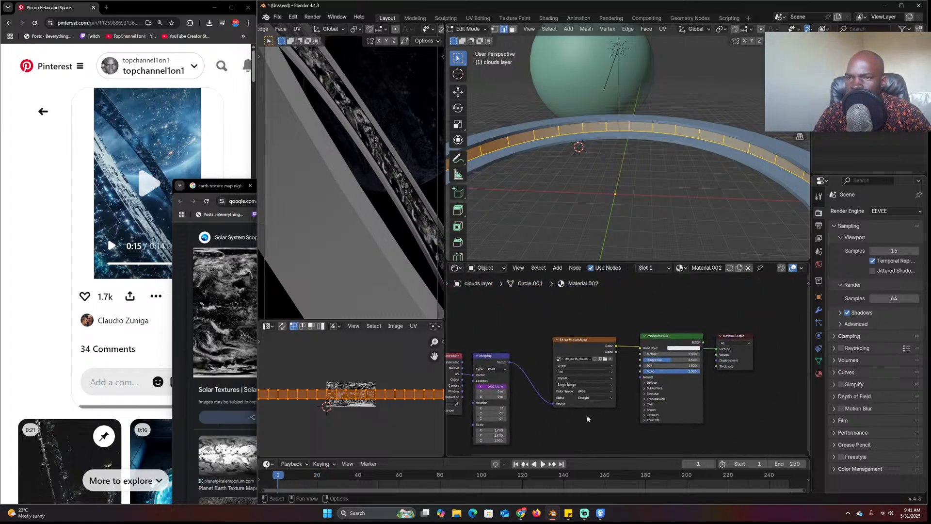
click(668, 342)
key(ctrl+x)
key(shift+a)
click(653, 327)
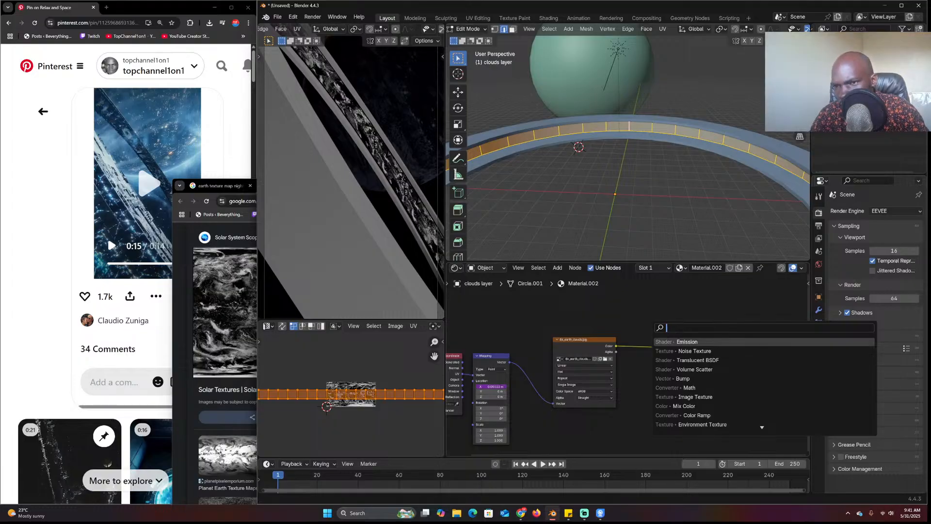
text(di)
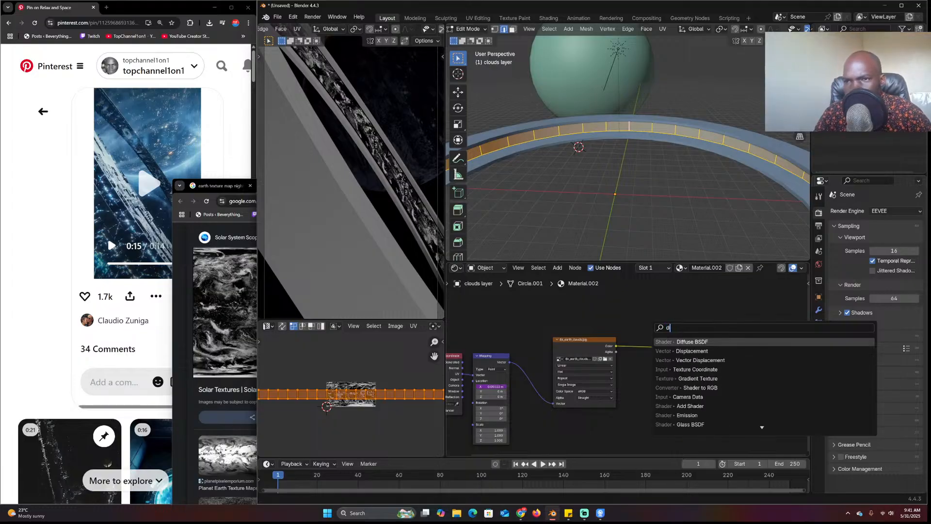
key(Escape)
Add a Transparent BSDF node below the Diffuse BSDF
key(shift+a)
text(tra)
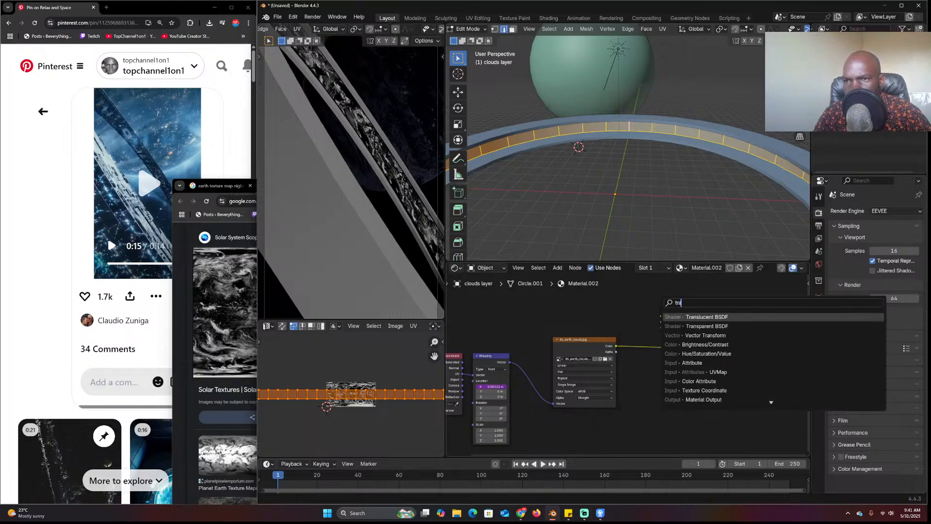
click(708, 326)
click(659, 373)
Combine the Diffuse and Transparent BSDFs in a Mix Shader and connect it to the material's surface output
ctrl+shift+right_drag(666, 377, 682, 321)
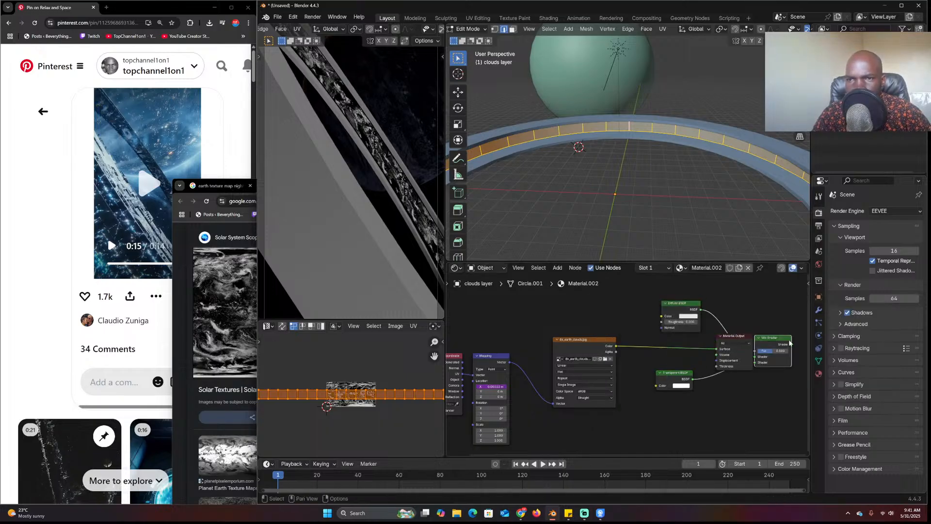
drag(776, 338, 749, 328)
ctrl+shift+click(749, 328)
Move the Material Output clear of the Mix Shader, connect the cloud image's Color to the Mix Shader's Fac, and leave Edit Mode
middle_drag(726, 376, 629, 375)
scroll(638, 387, up, 1)
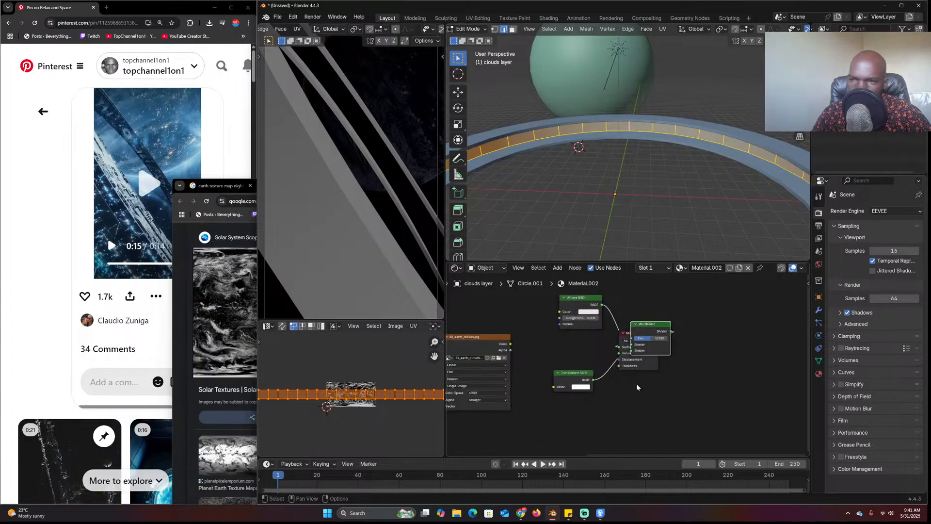
click(623, 334)
click(624, 334)
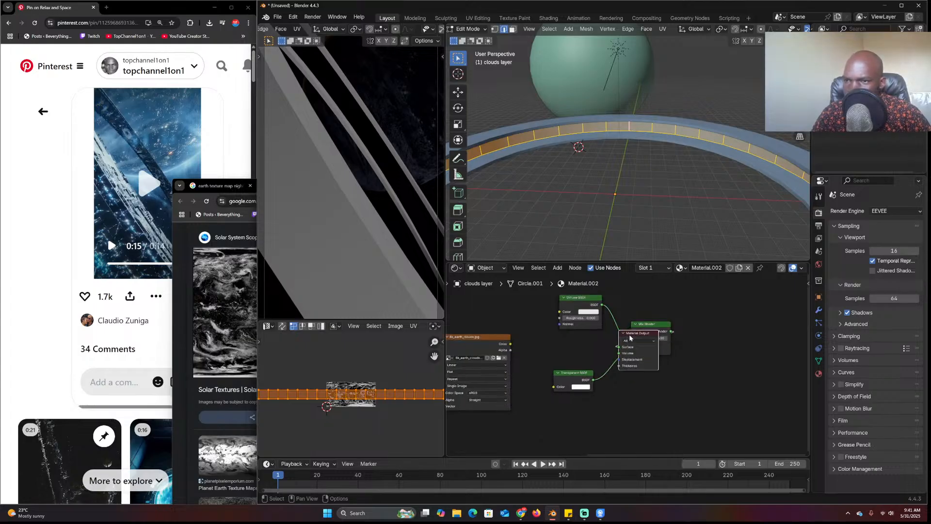
drag(630, 335, 714, 335)
drag(508, 343, 633, 338)
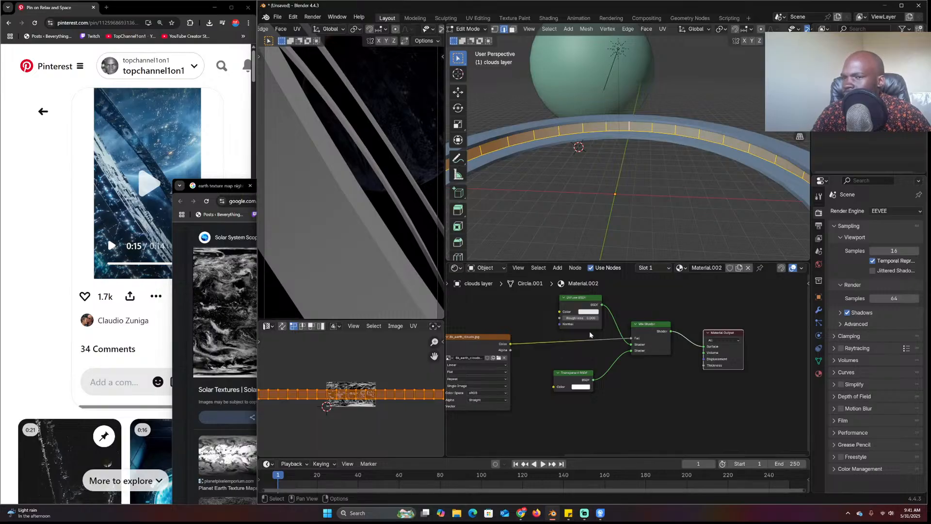
middle_drag(523, 293, 532, 299)
key(Tab)
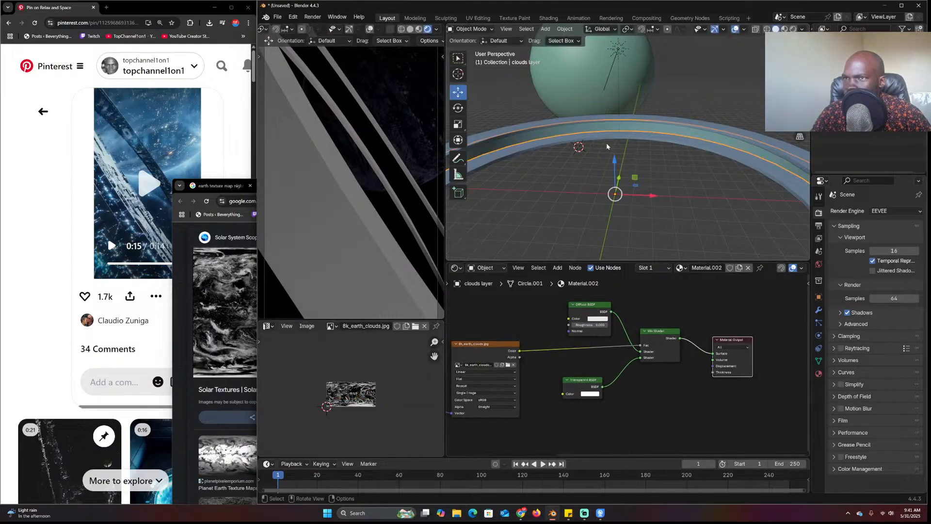
Add an Emission shader and connect it as the Mix Shader's second shader in place of the Diffuse BSDF
key(shift+a)
text(em)
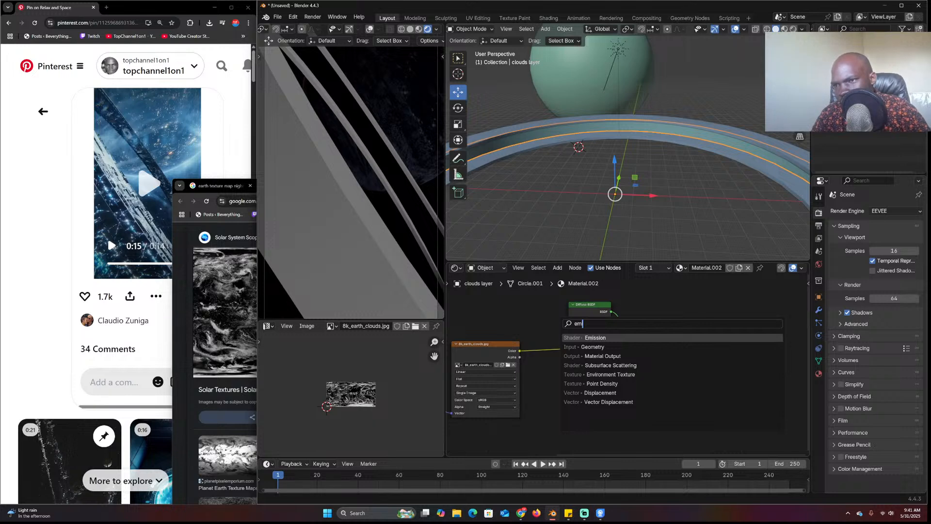
key(Return)
click(562, 312)
drag(580, 313, 645, 346)
scroll(646, 355, up, 2)
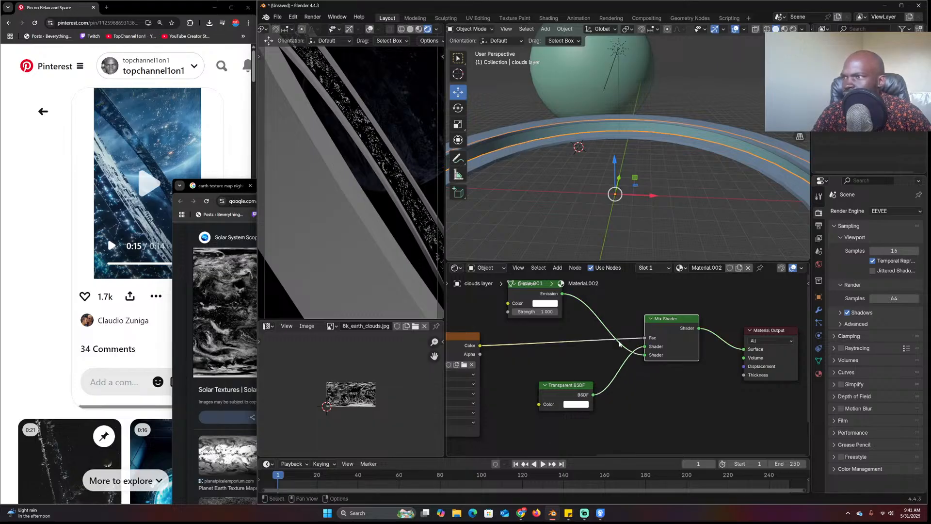
Set the clouds material's render method to Blended
click(819, 373)
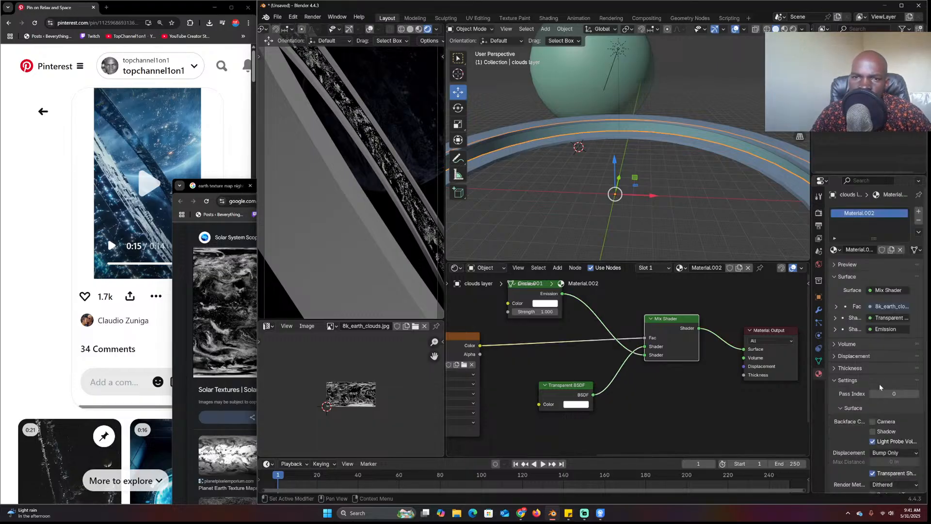
scroll(865, 405, down, 5)
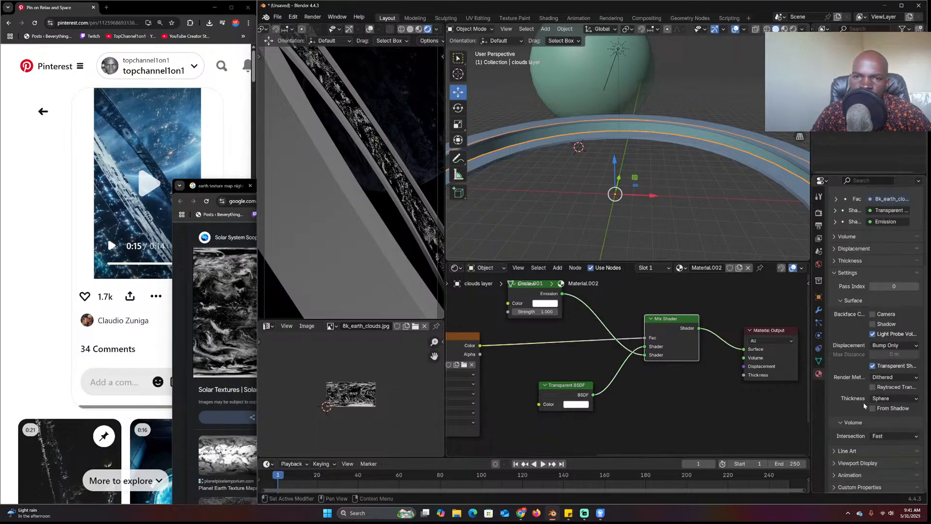
click(894, 377)
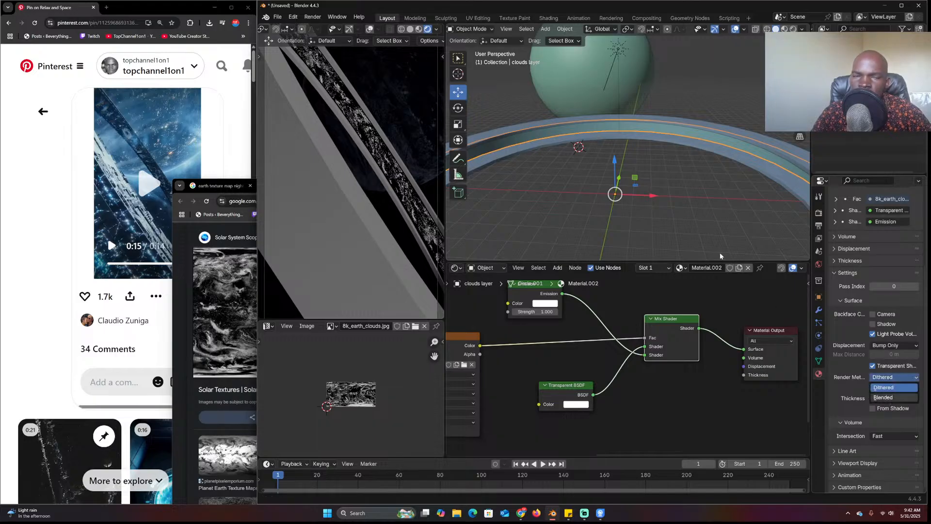
click(883, 398)
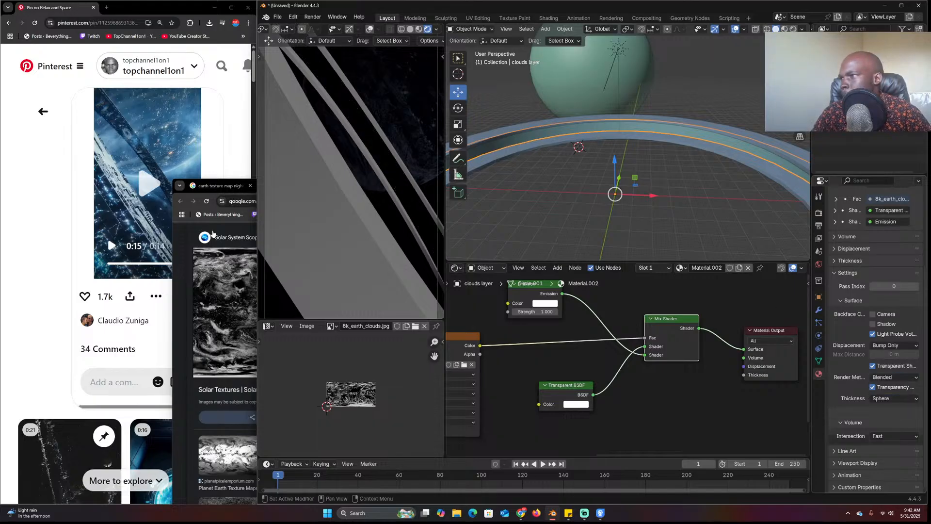
Minimize the browser window with the cloud texture search and deselect the clouds layer in the 3D viewport
click(183, 269)
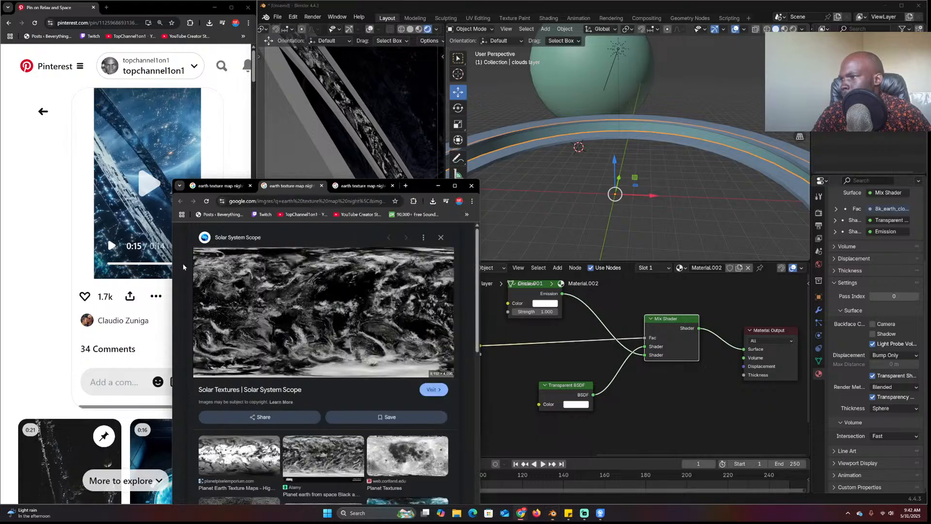
click(438, 186)
click(578, 189)
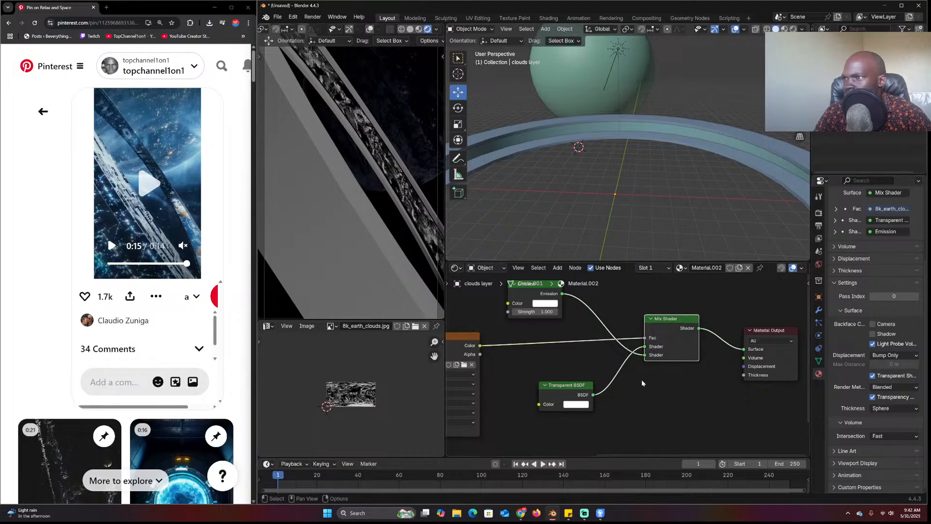
Select the clouds layer ring and scale it to about 0.93 horizontally while locking its Z scale
scroll(642, 382, down, 4)
click(665, 134)
middle_drag(664, 135, 580, 153)
scroll(711, 197, down, 2)
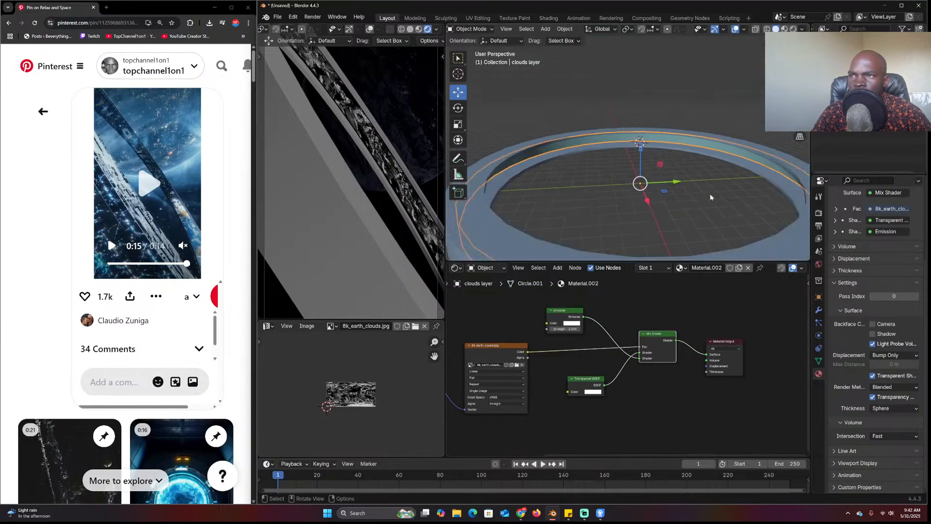
scroll(711, 198, down, 2)
shift+middle_drag(711, 198, 699, 200)
scroll(700, 199, up, 2)
scroll(699, 199, down, 2)
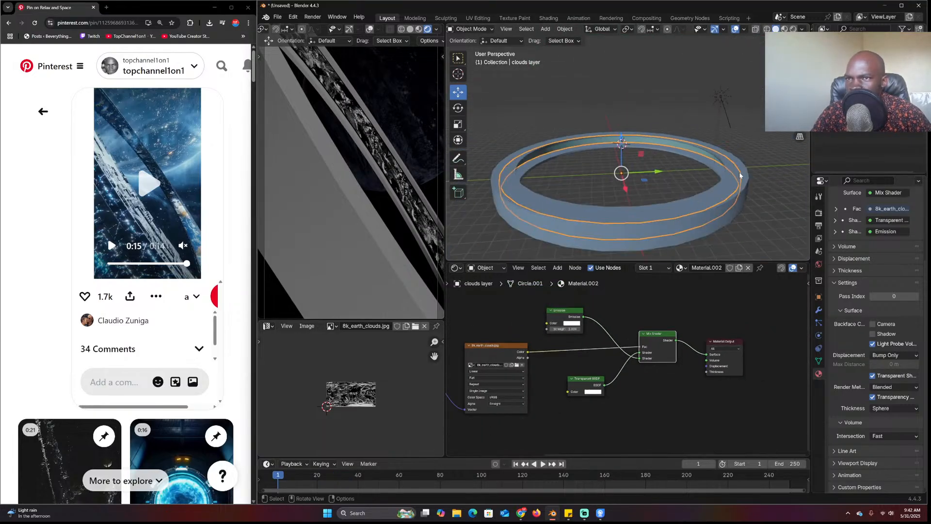
scroll(740, 171, up, 1)
key(s)
key(shift+z)
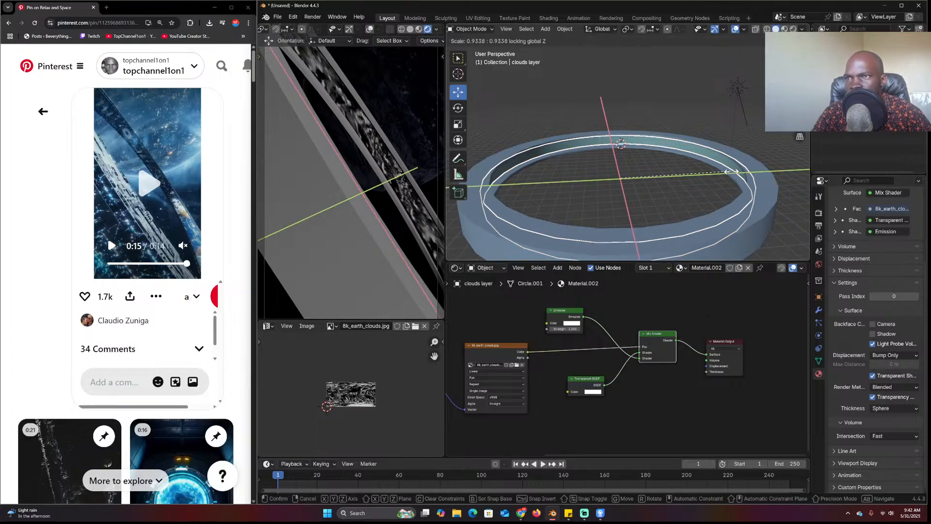
click(731, 171)
Duplicate the clouds layer in place and scale the copy to about 1.06 horizontally with Z locked
scroll(695, 189, up, 4)
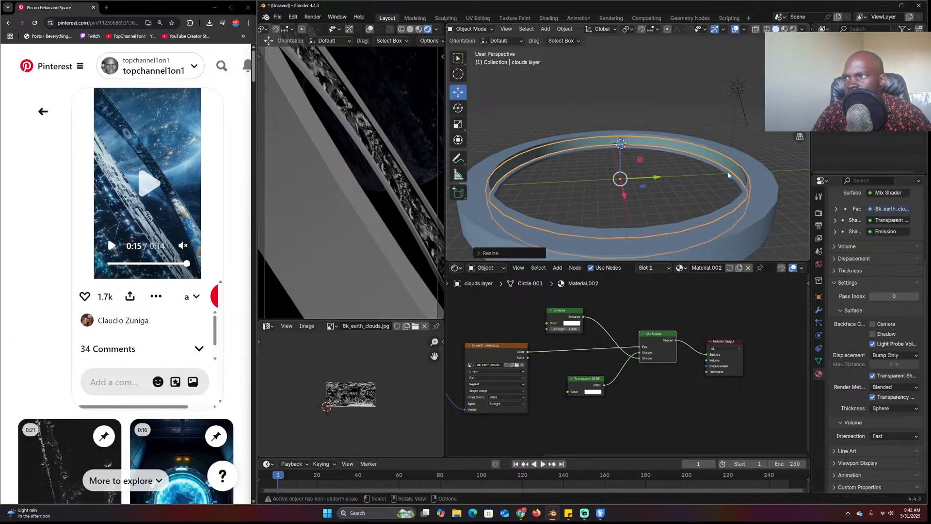
key(shift+d)
right_click(696, 191)
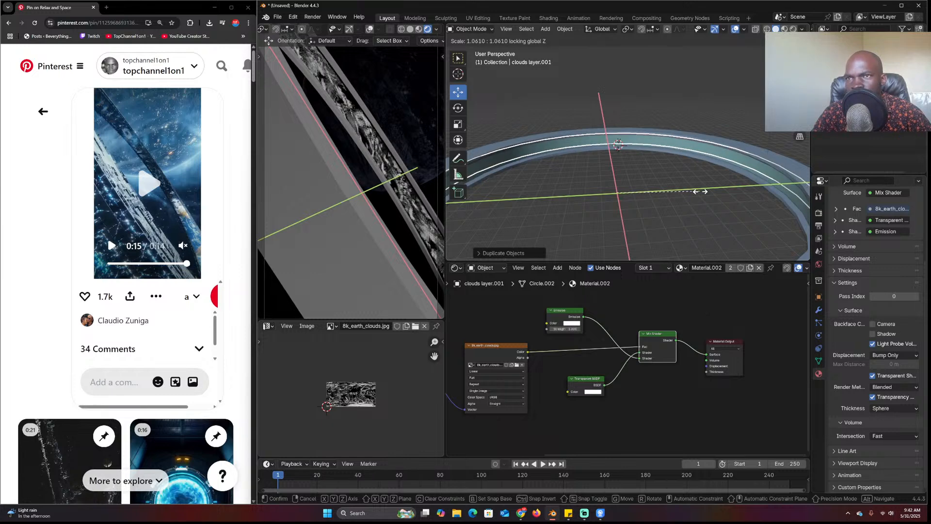
click(698, 191)
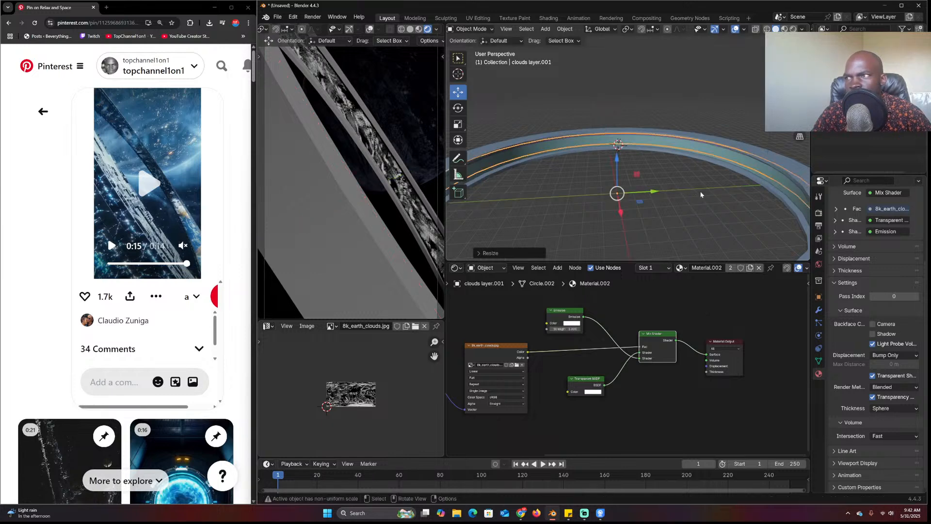
Rename the original clouds layer's material as "clouds layer" and hide that object
click(746, 173)
double_click(706, 267)
text(clouds layer)
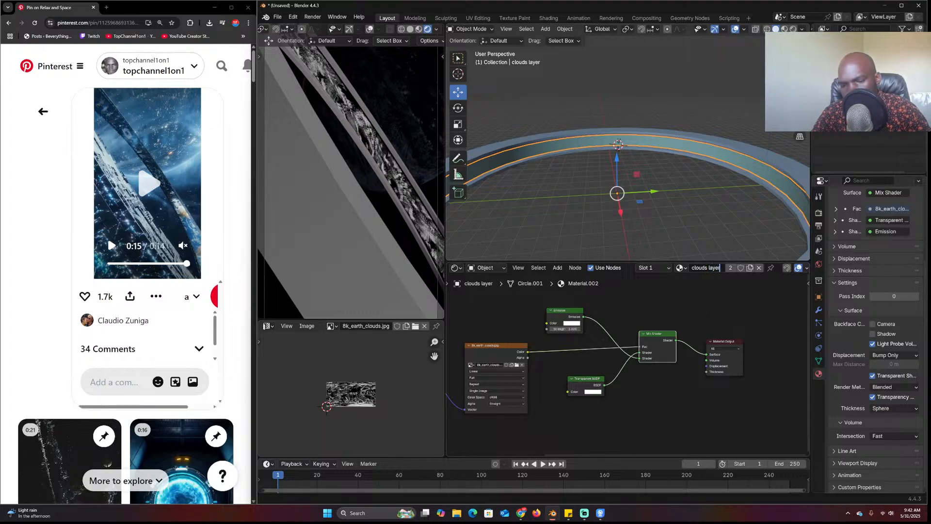
key(Return)
click(642, 203)
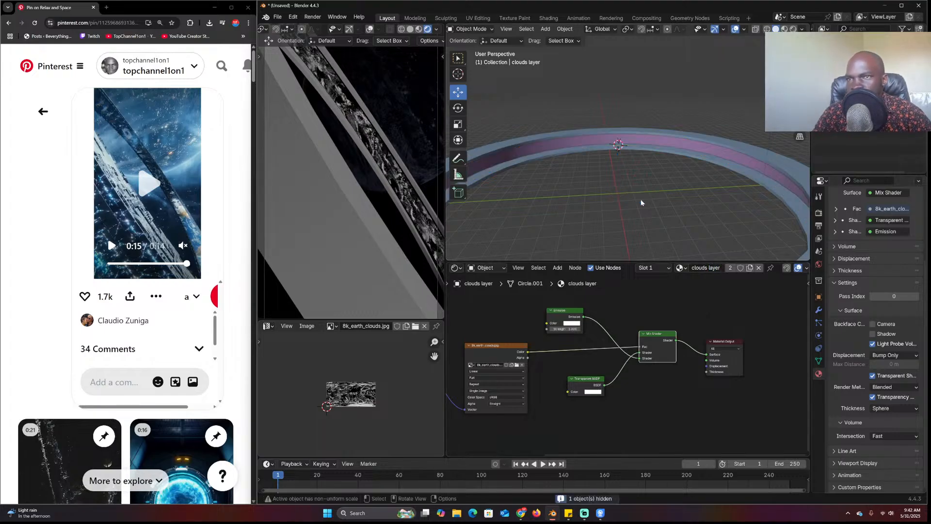
Give the duplicated ring its own single-user copy of the material and rename it "earth"
click(719, 157)
click(730, 268)
double_click(710, 268)
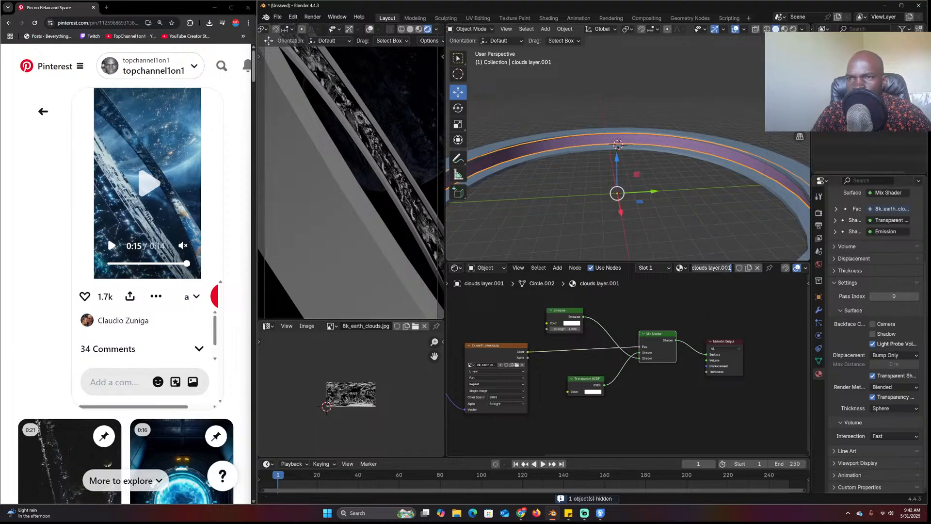
text(earth)
key(Return)
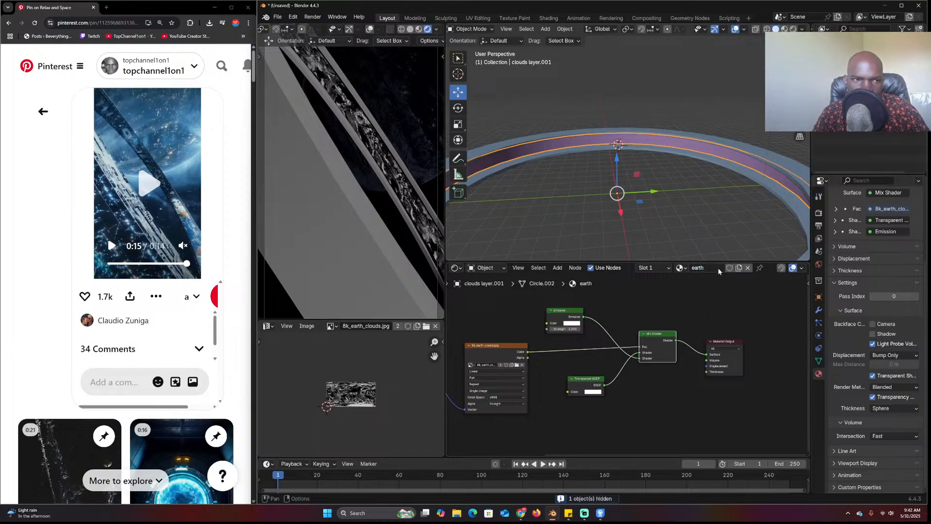
Switch to the browser and look through the related images on the open earth texture pages
middle_drag(552, 383, 623, 382)
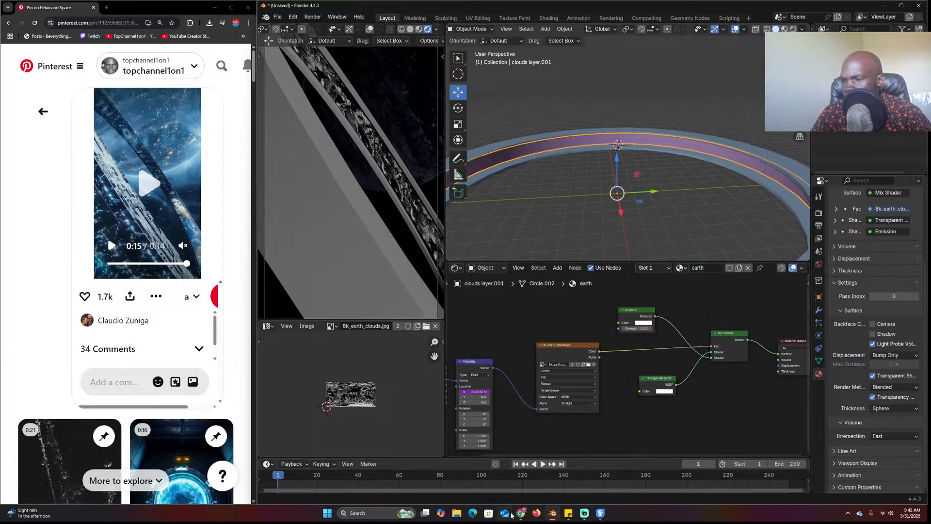
mouse_move(521, 512)
click(683, 489)
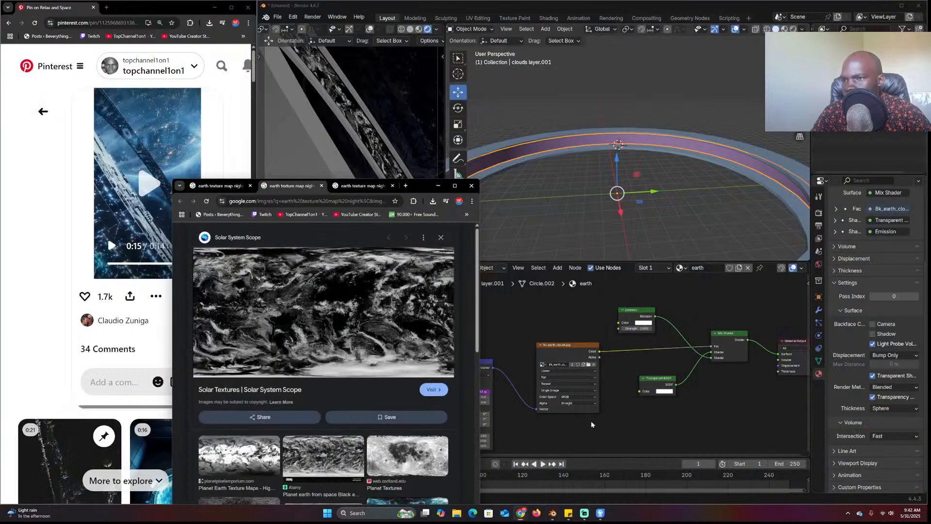
scroll(359, 379, down, 5)
scroll(358, 380, up, 3)
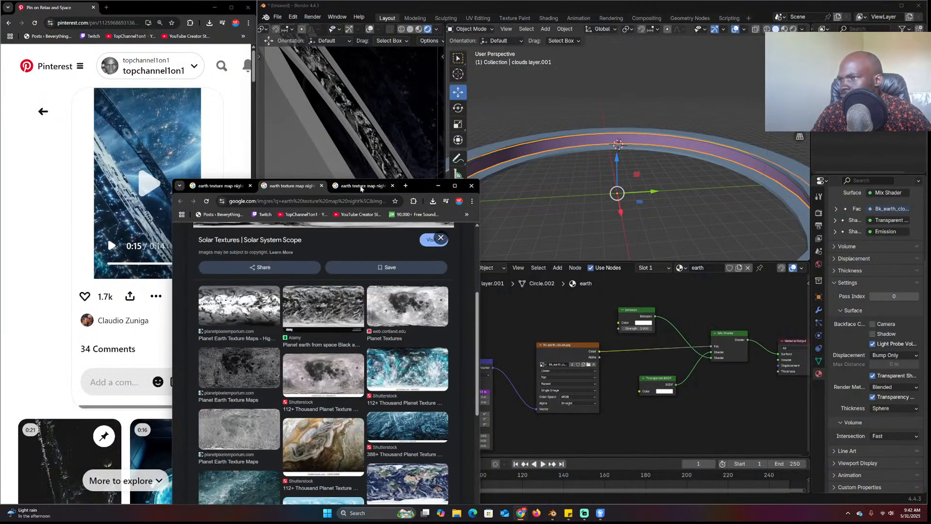
click(360, 185)
scroll(349, 320, down, 10)
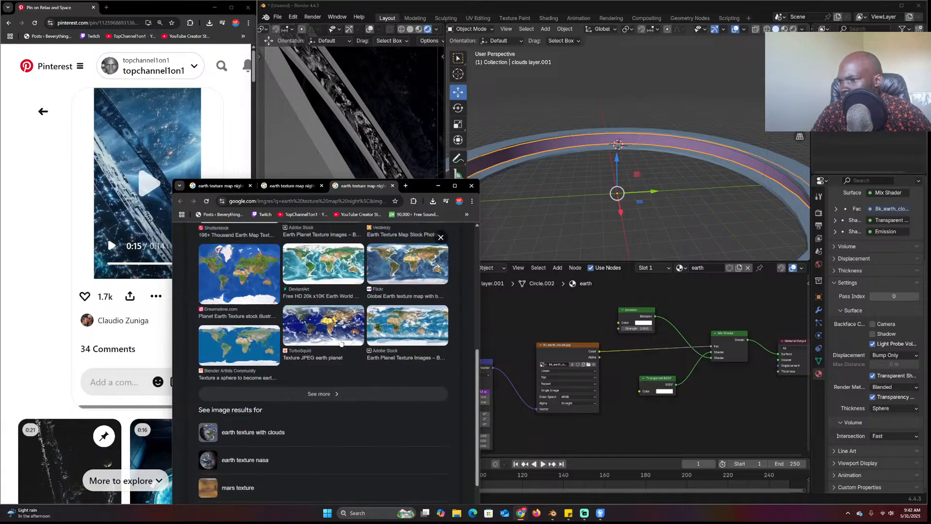
Search Google Images for "earth texture map"
click(223, 187)
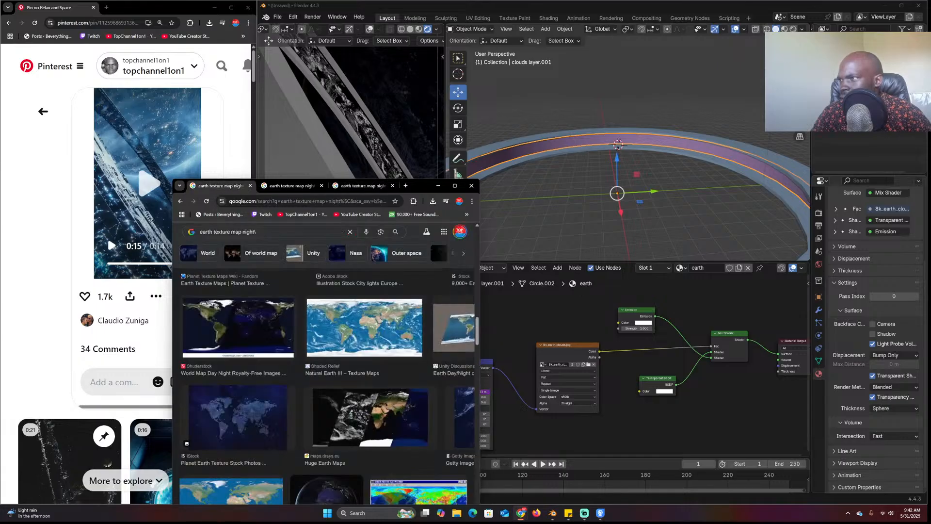
click(291, 232)
key(ctrl+a)
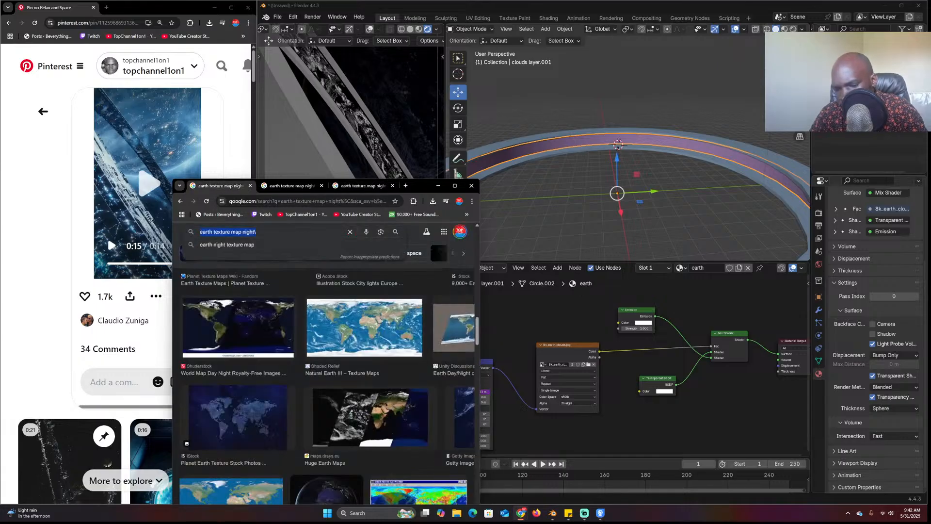
text(planet)
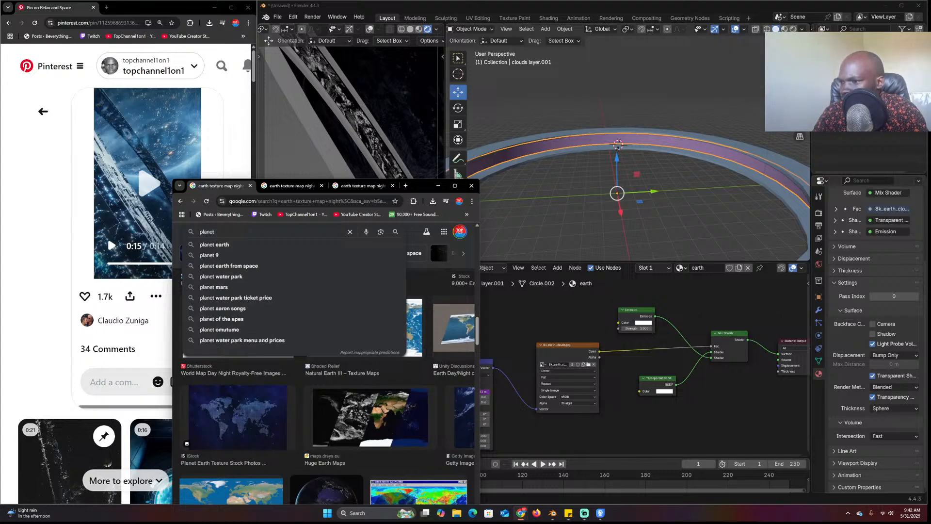
text(earth)
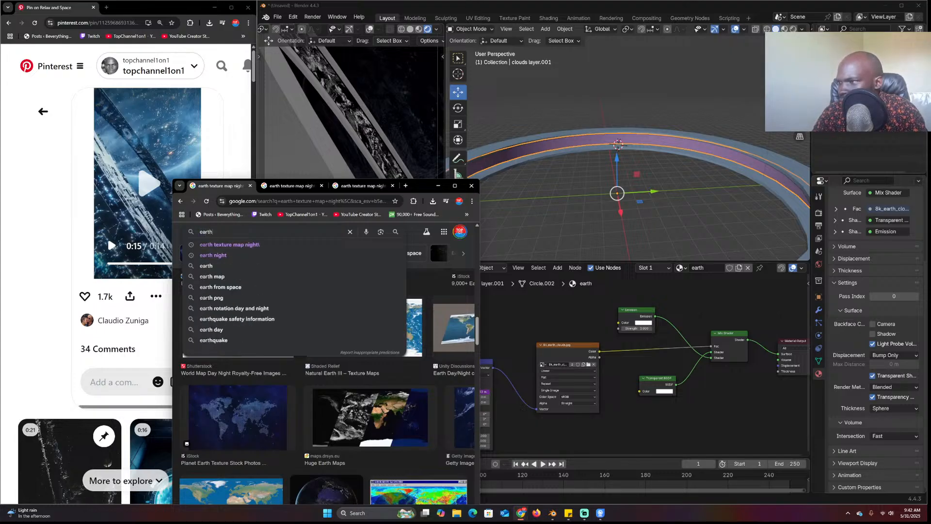
text( tex)
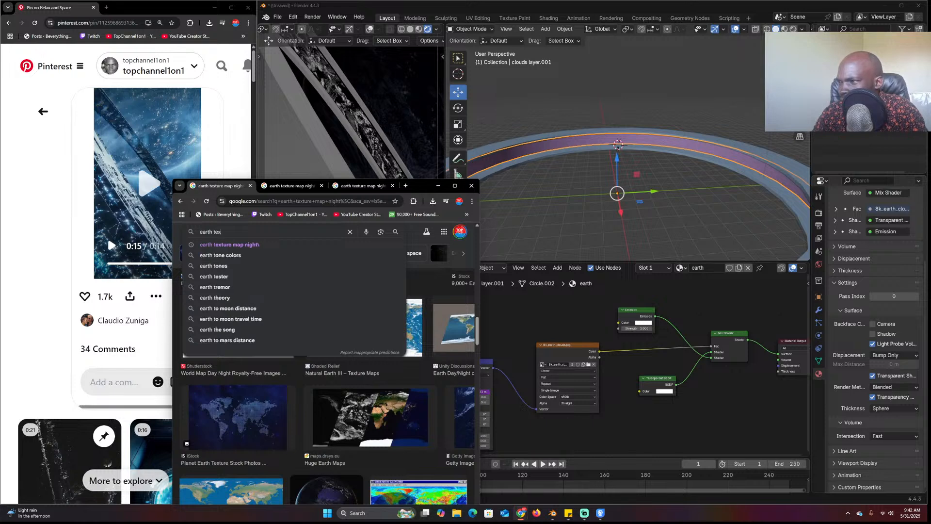
text(ture map)
key(Return)
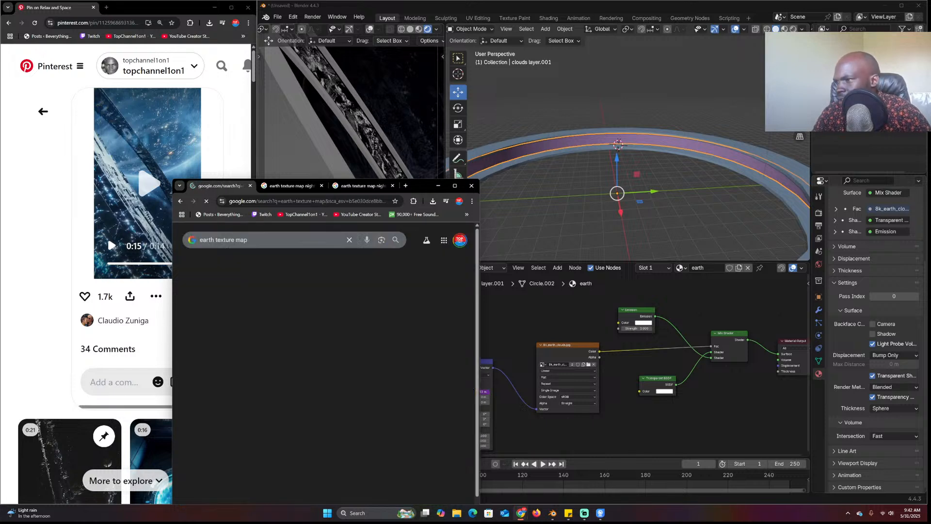
Browse the image results and open the Retrograde Earth climate map from Reddit in a new tab
scroll(367, 358, down, 5)
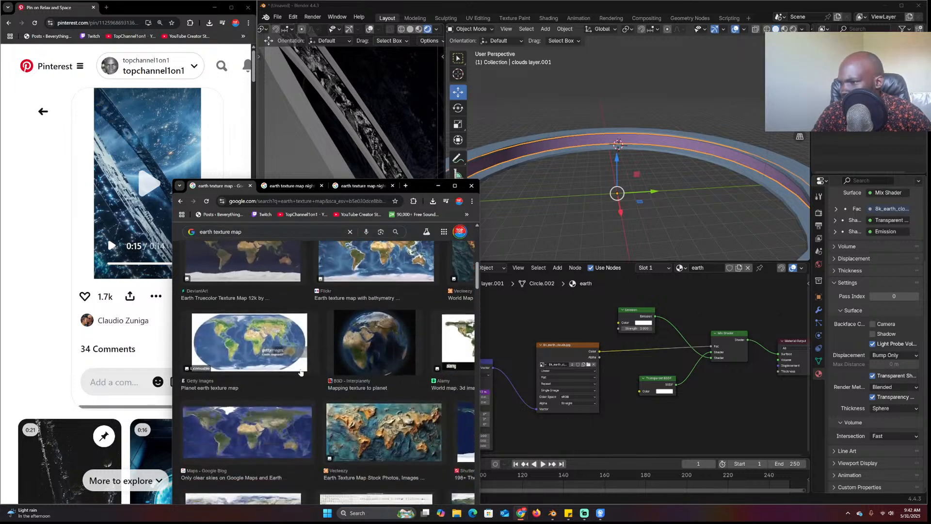
scroll(367, 369, down, 4)
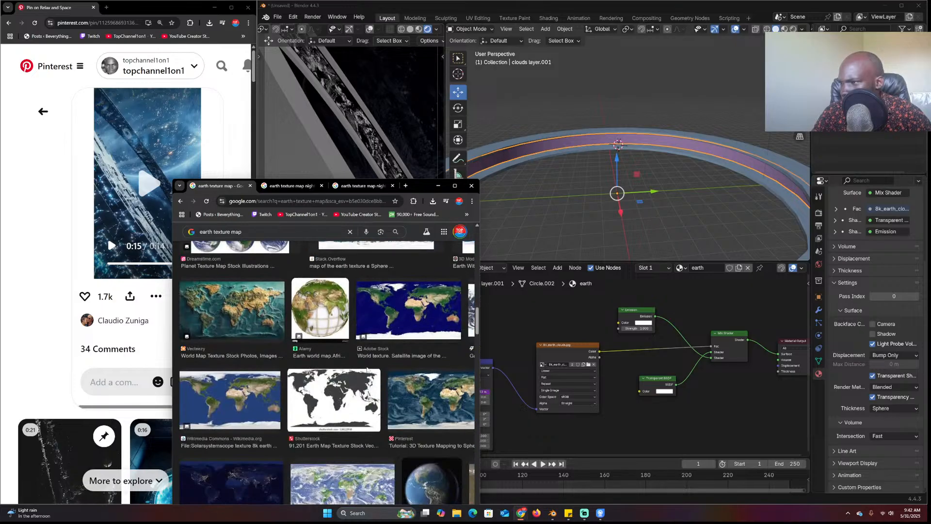
scroll(367, 369, down, 4)
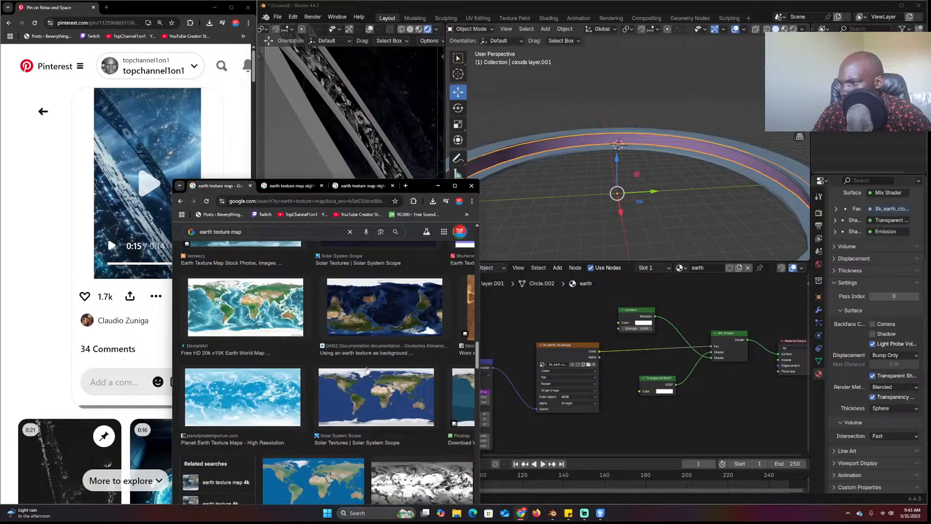
scroll(367, 369, down, 6)
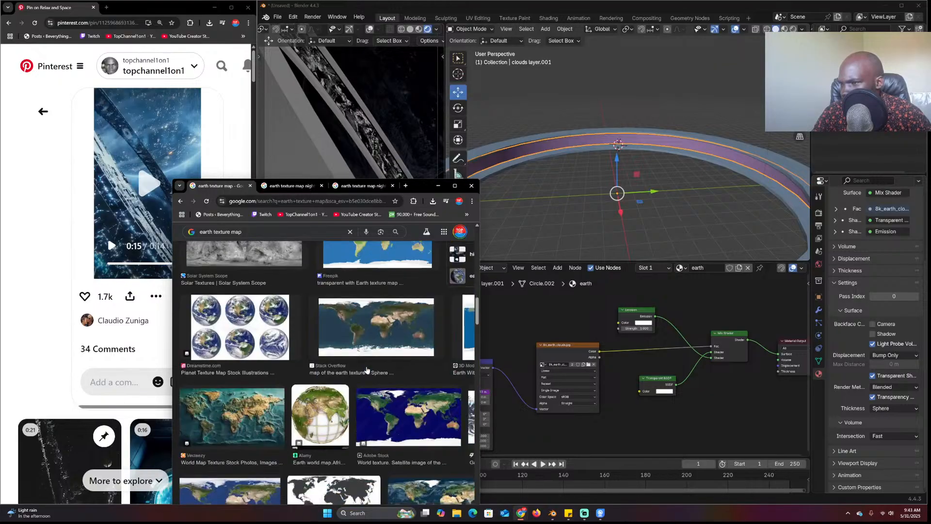
scroll(367, 370, down, 6)
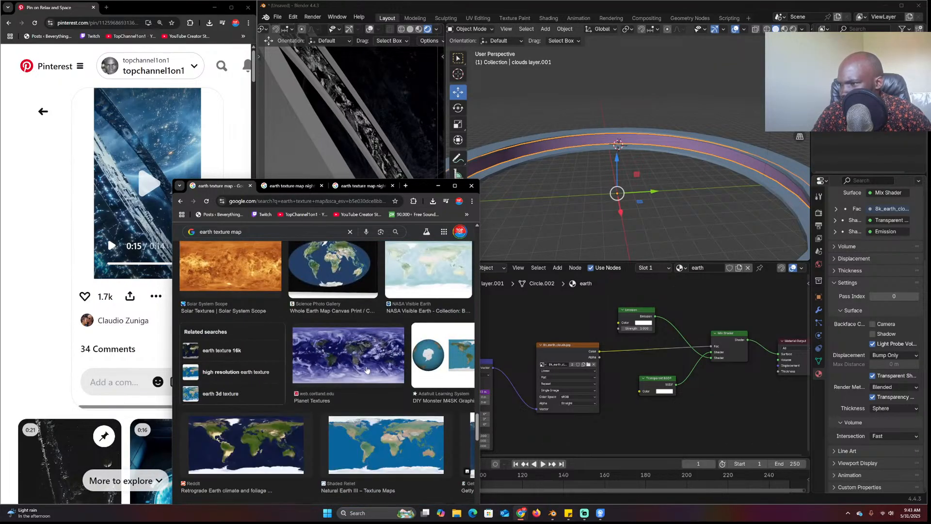
scroll(367, 370, down, 3)
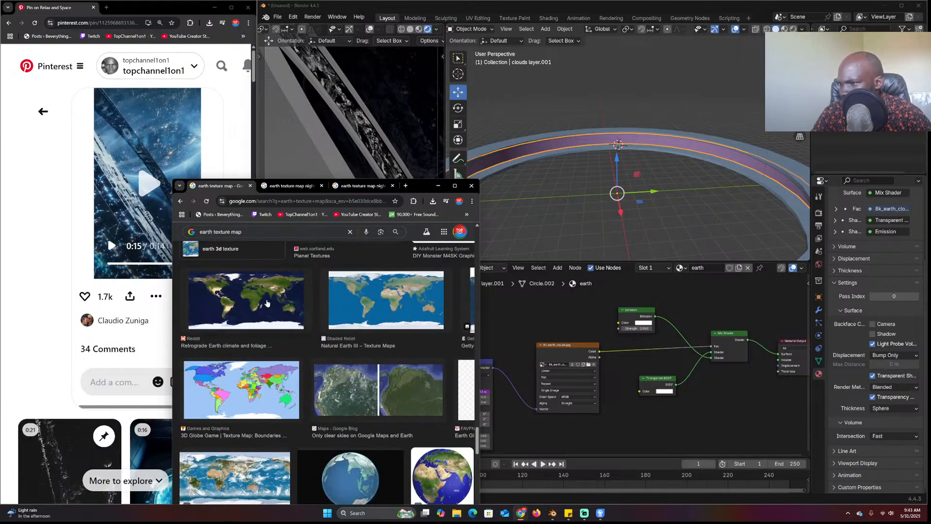
middle_click(266, 302)
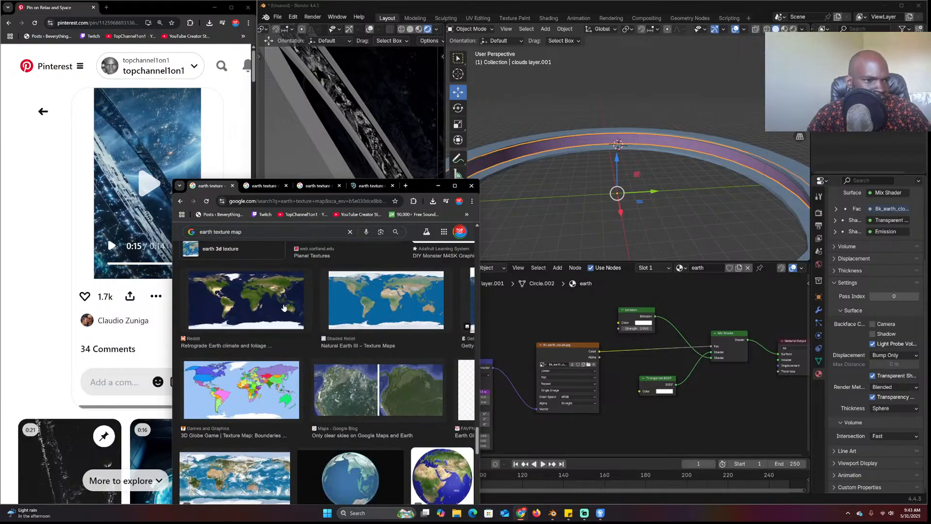
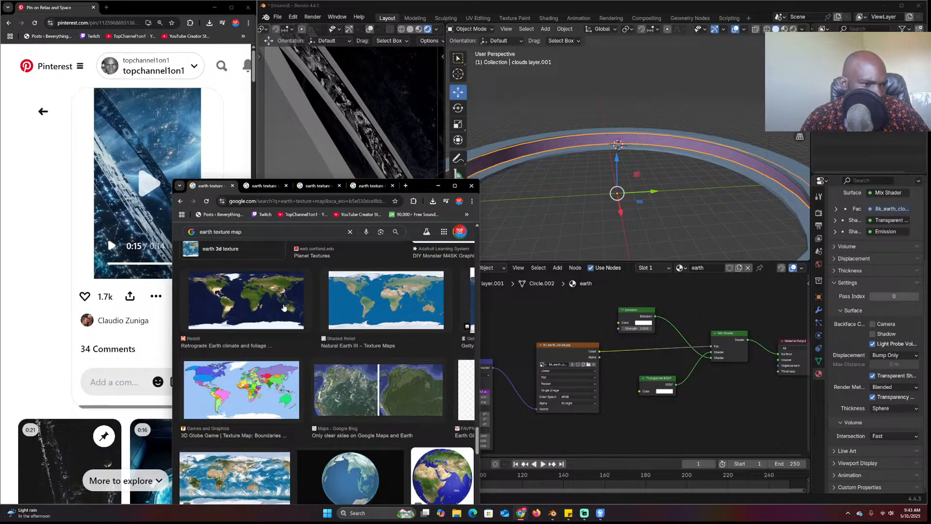
Return to Blender and check the driver expression on the earth material's Mapping Location X
click(563, 106)
scroll(621, 359, up, 4)
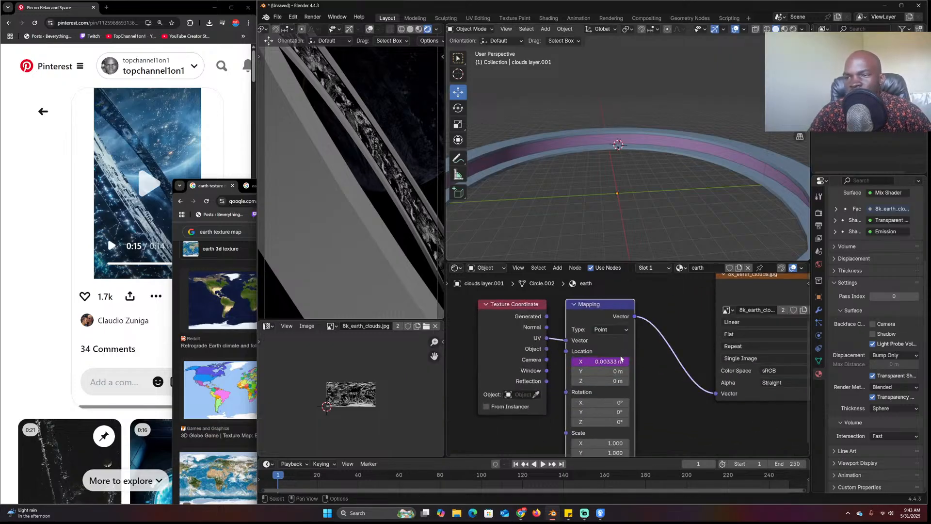
double_click(621, 360)
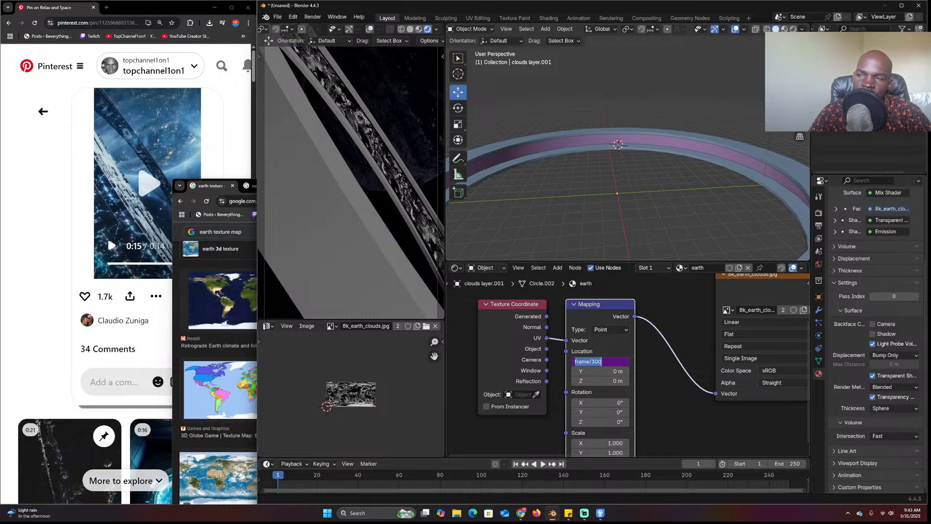
key(Return)
Select the large solid ring and try a free rotation
scroll(656, 217, down, 5)
click(671, 212)
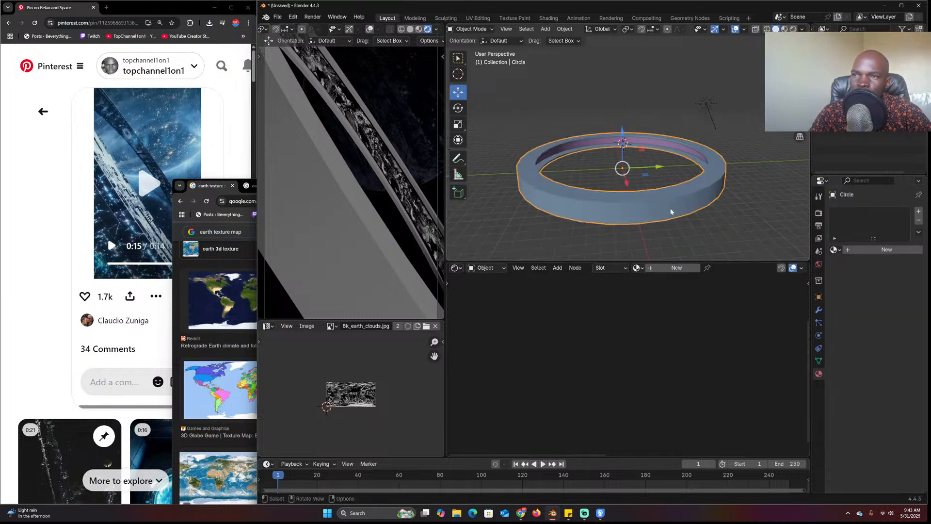
key(r)
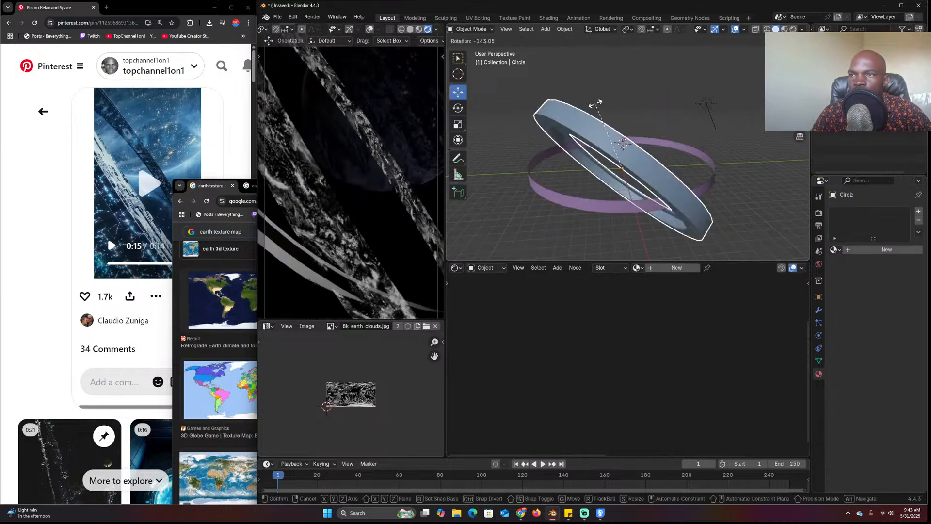
right_click(596, 104)
Try driving the large solid ring's X rotation with the expression #frame and preview the animation
click(818, 297)
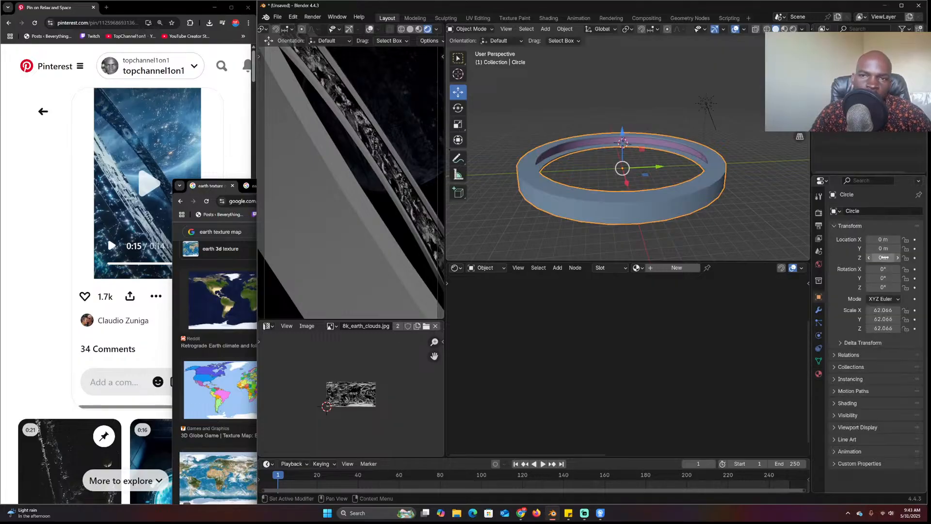
drag(810, 290, 756, 290)
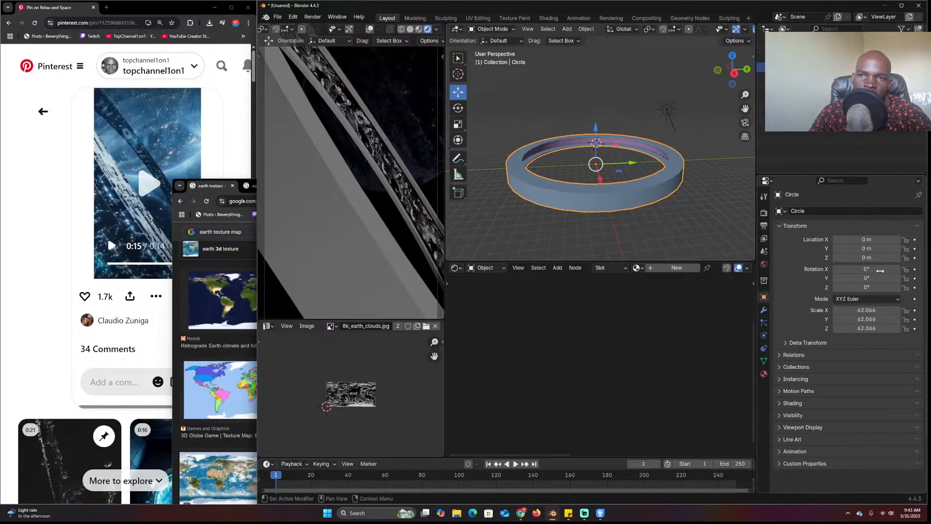
drag(849, 272, 892, 272)
click(849, 272)
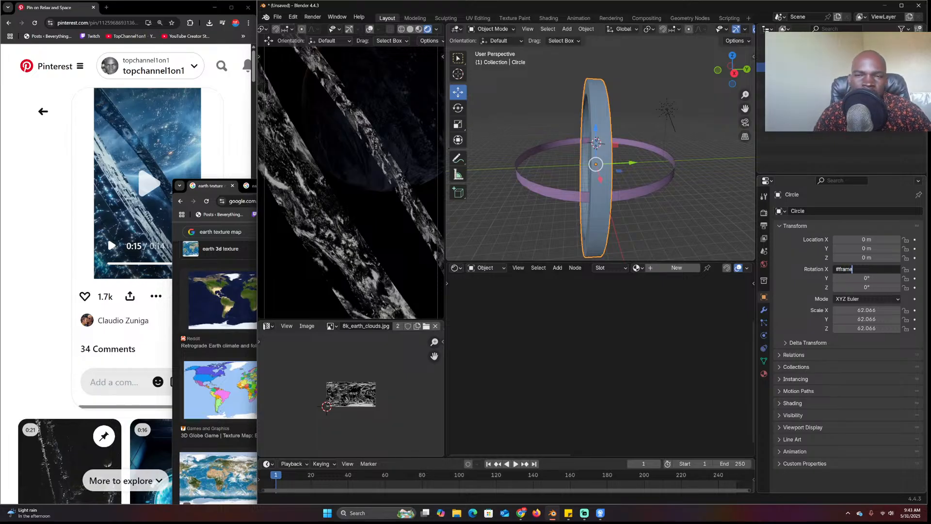
text(#frame)
key(Return)
key(space)
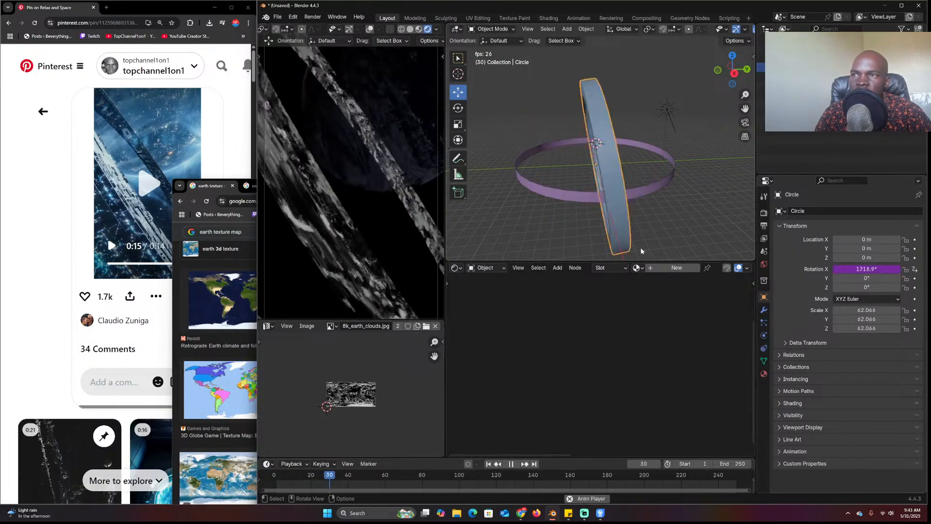
key(Escape)
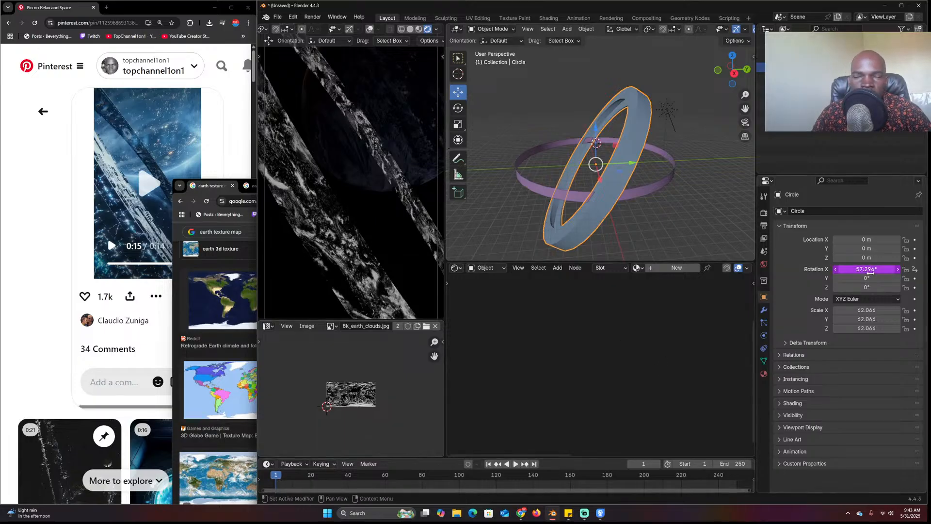
key(space)
key(Escape)
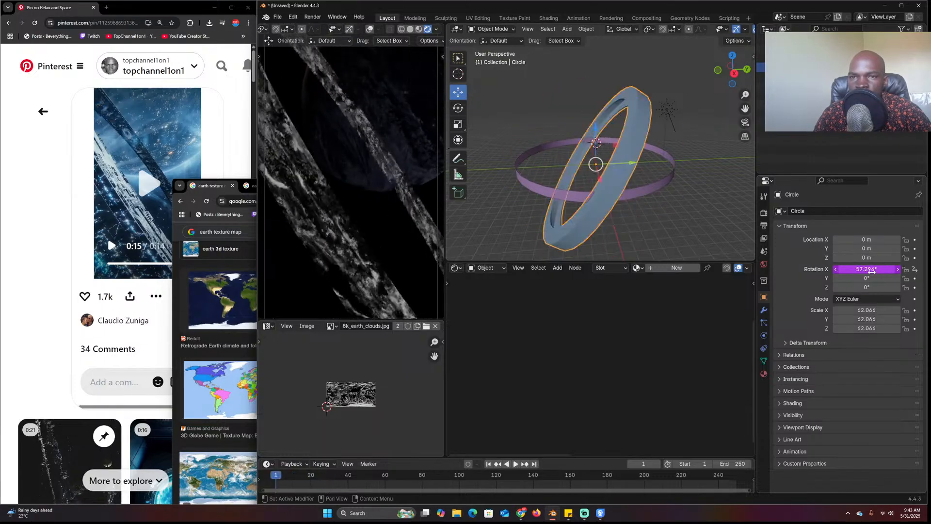
Slow the ring's X rotation driver by changing its expression to frame/10, and play the animation to check it
double_click(872, 270)
text(/1)
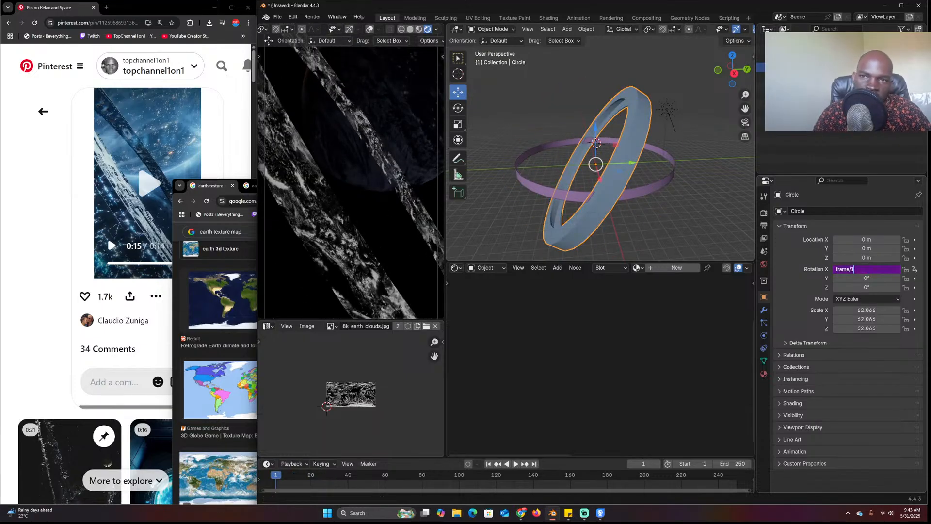
text(0)
key(Return)
key(space)
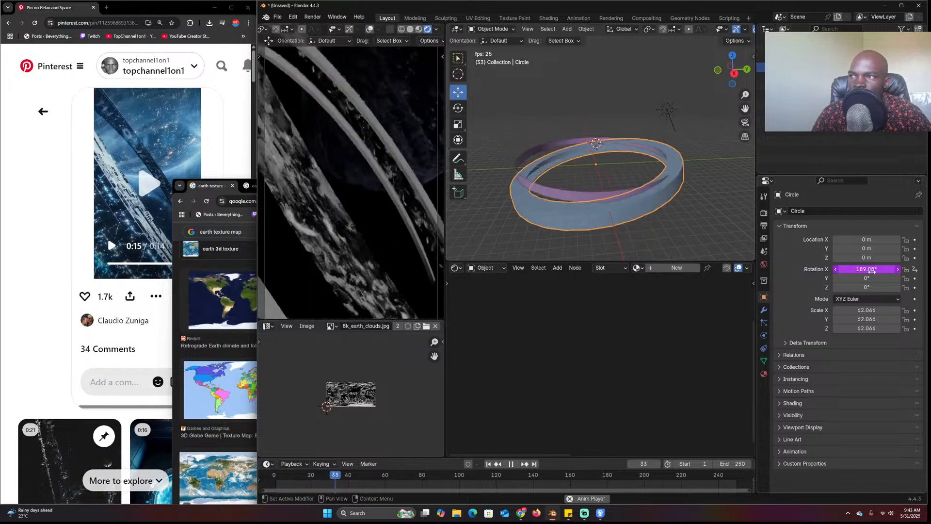
key(Escape)
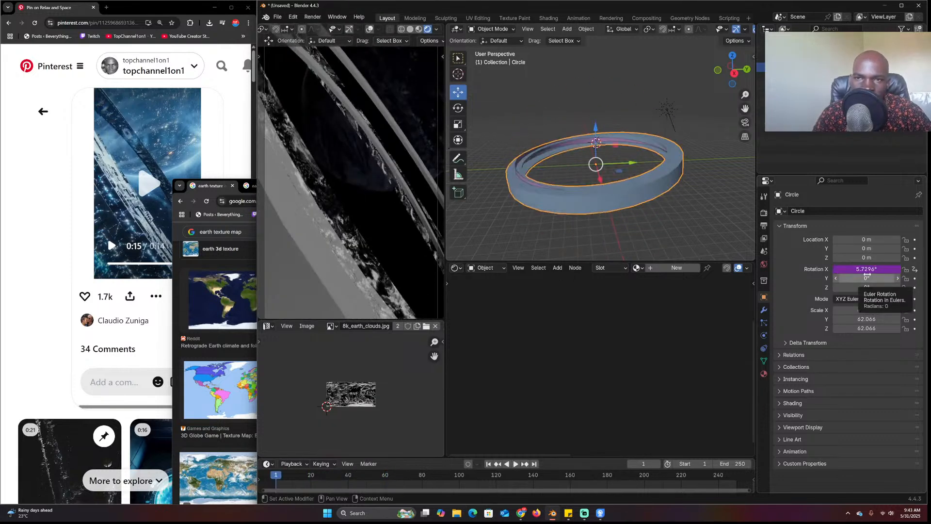
Delete the rotation drivers from the large solid ring and reset its X rotation to 0°
right_click(859, 270)
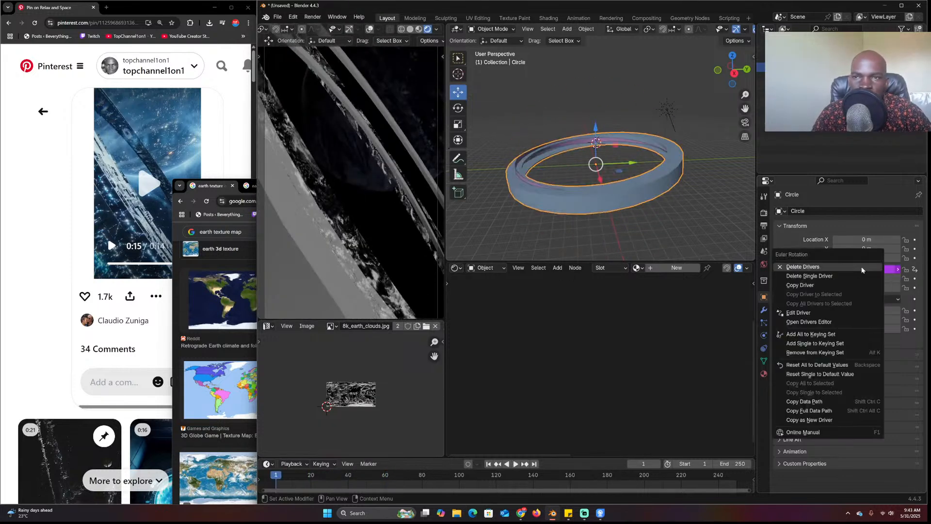
click(808, 267)
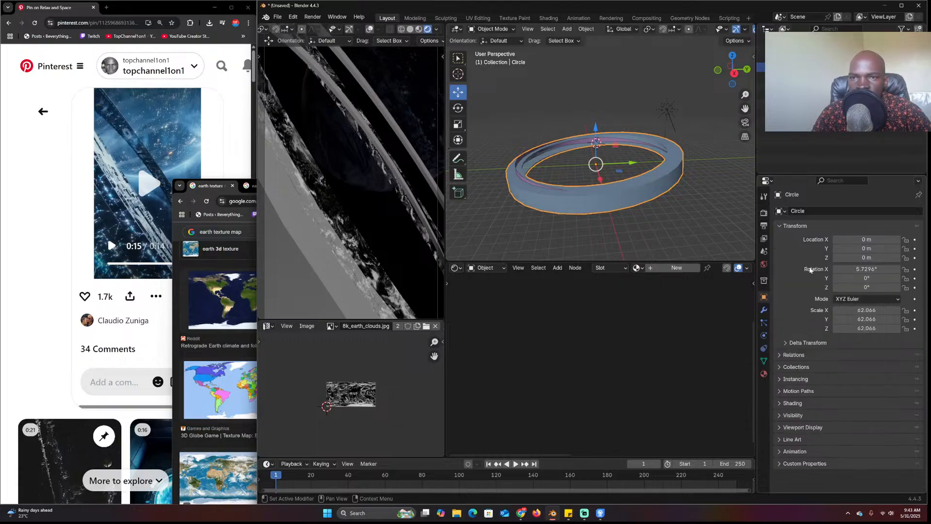
click(875, 268)
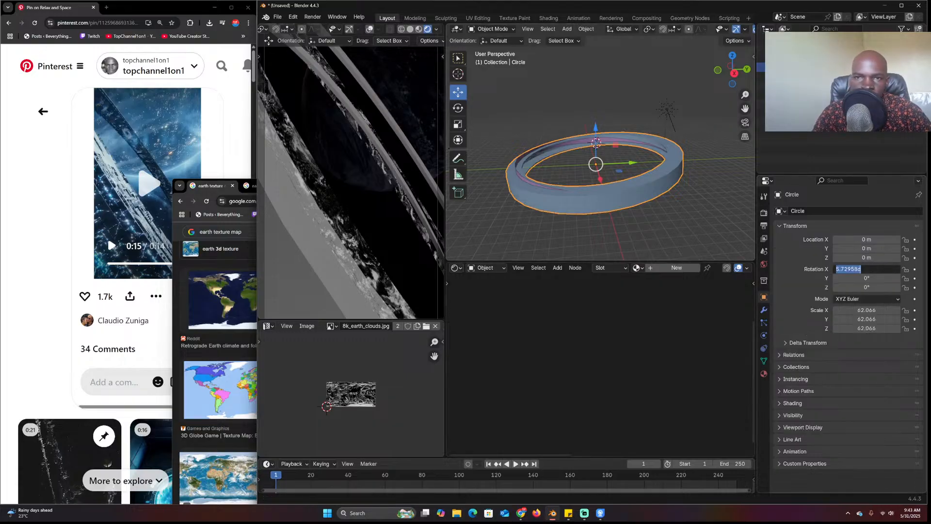
text(0)
key(Return)
Preview the texture animation on the clouds layer.001 ring and delete that ring
key(space)
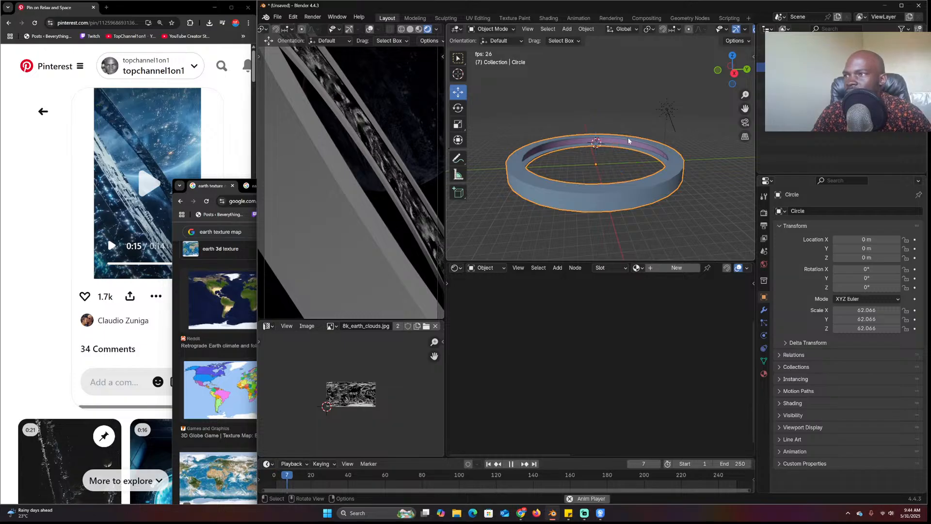
scroll(630, 139, up, 4)
key(space)
click(630, 140)
scroll(613, 403, down, 2)
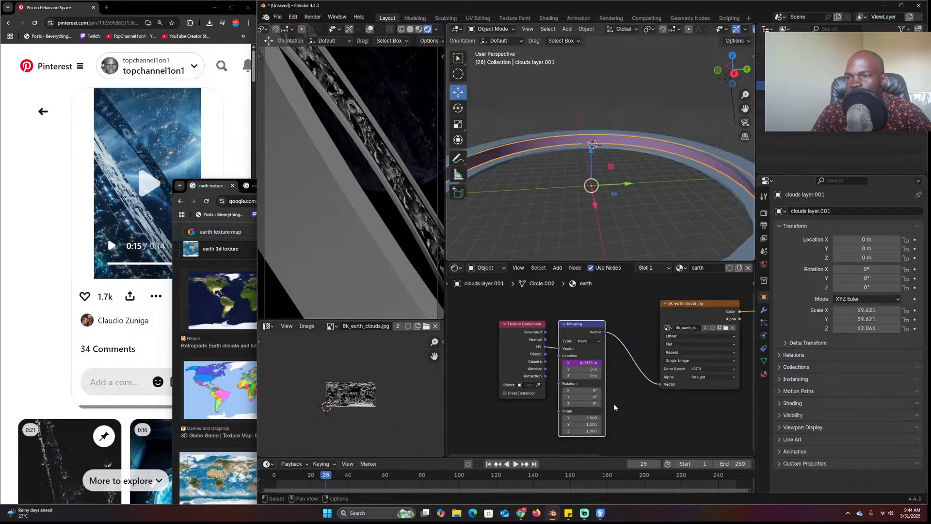
key(space)
key(space)
scroll(652, 410, down, 3)
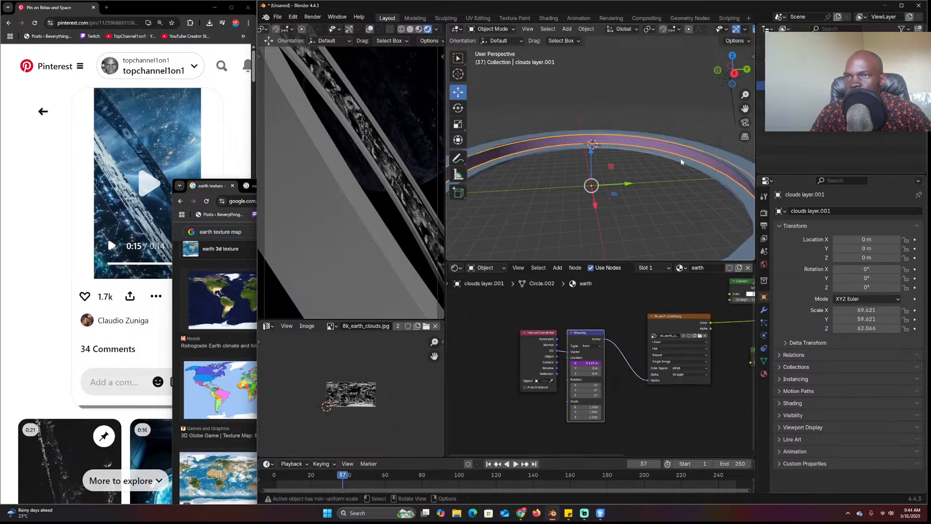
key(Delete)
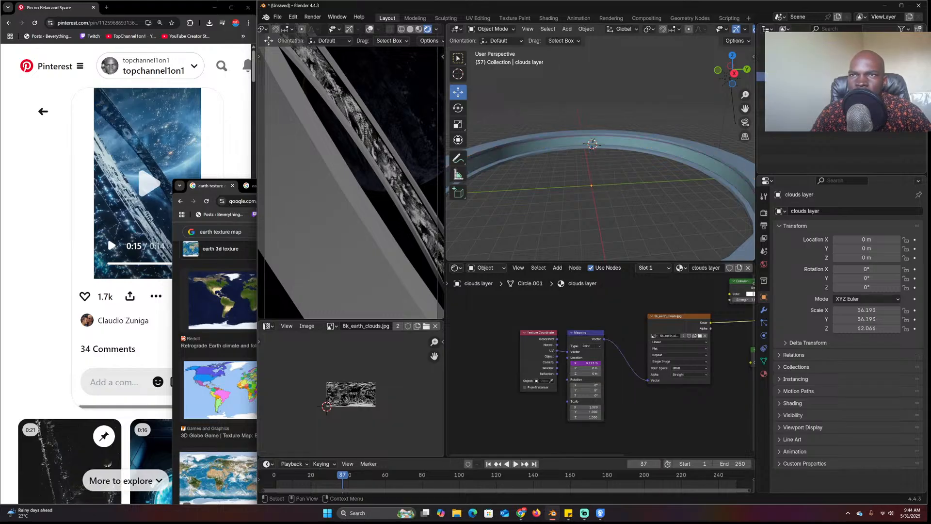
Select the remaining clouds layer ring and rename the object to earth layer
click(592, 144)
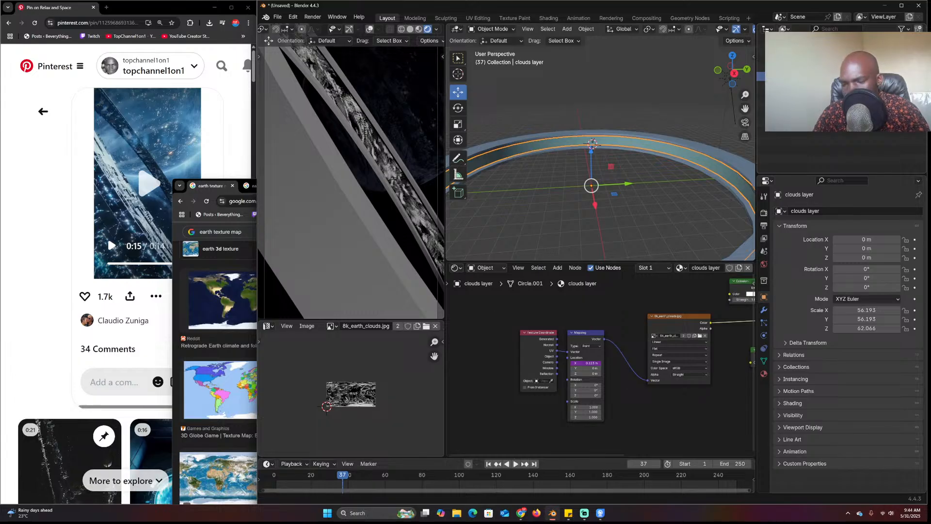
click(593, 144)
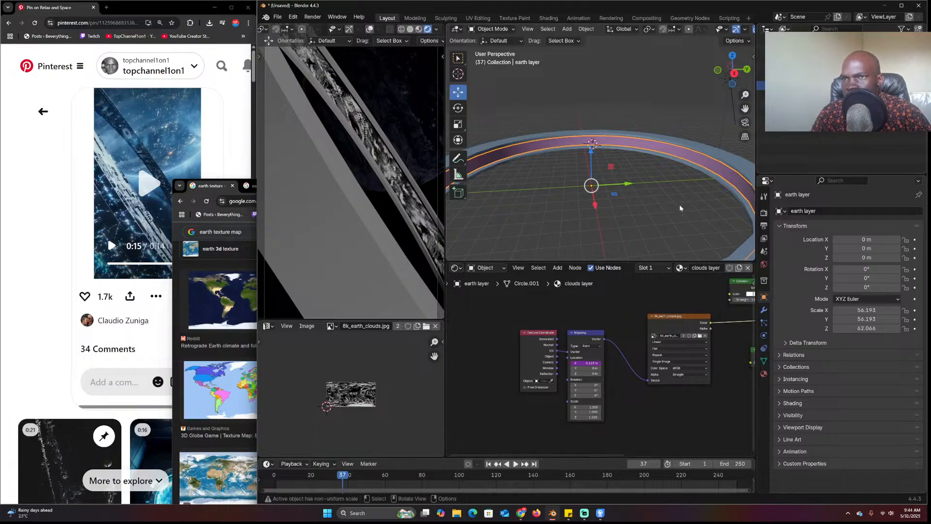
middle_drag(675, 196, 657, 198)
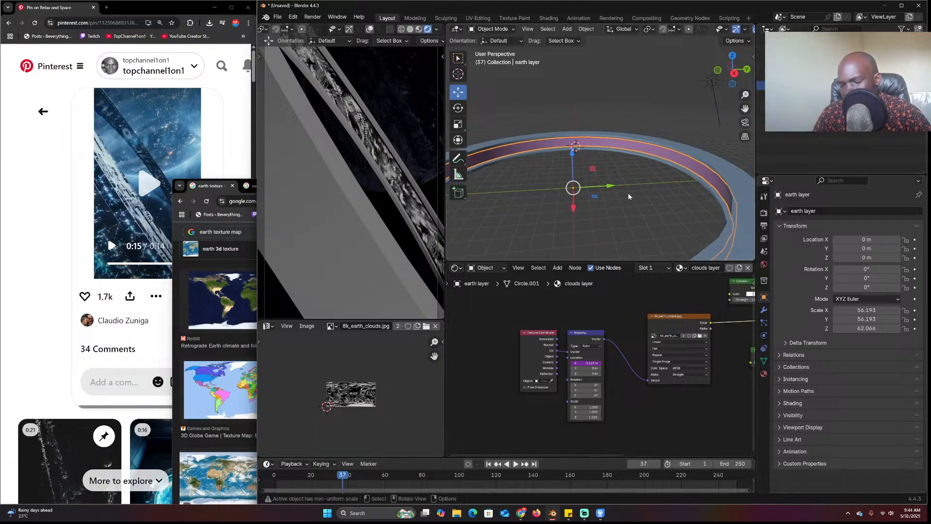
Isolate the earth layer ring in local view and show it with material preview shading
key(KP_Divide)
scroll(726, 28, down, 3)
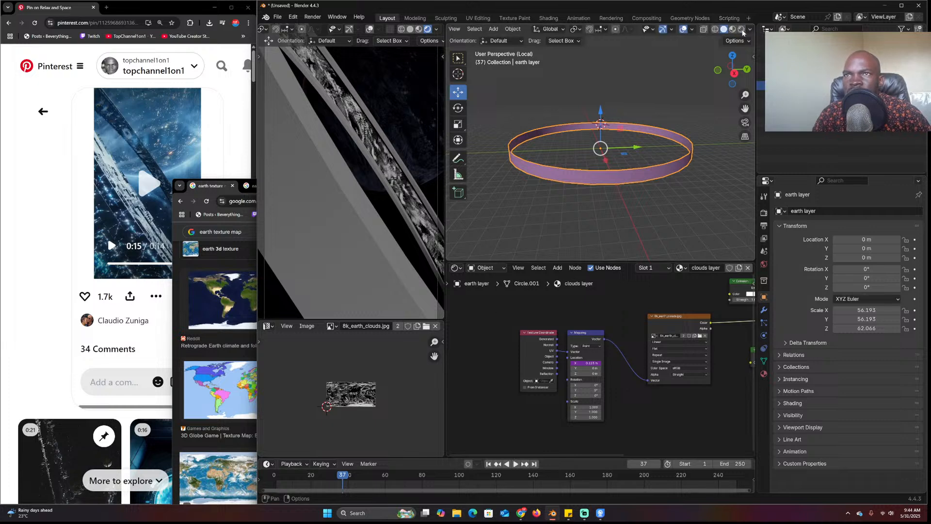
click(730, 29)
scroll(698, 160, up, 3)
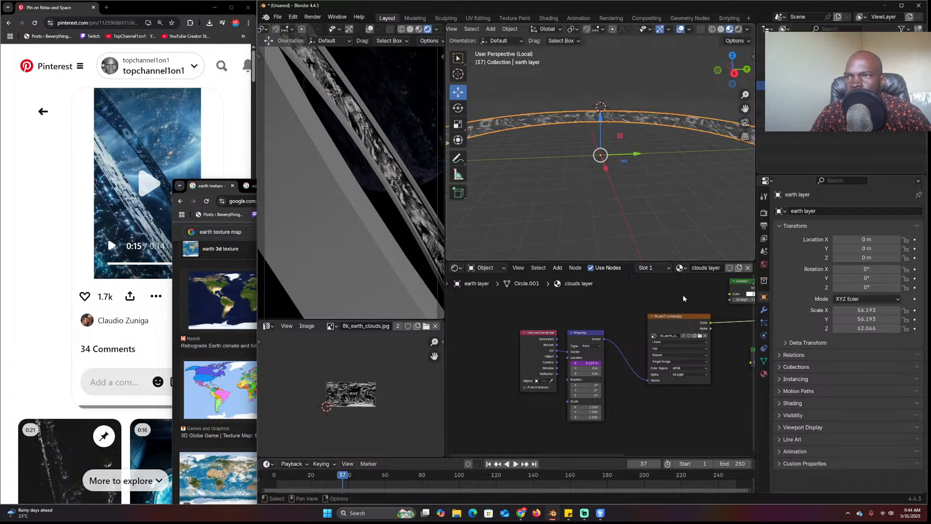
Assign the existing earth material to the earth layer ring
middle_drag(683, 295, 633, 287)
click(681, 268)
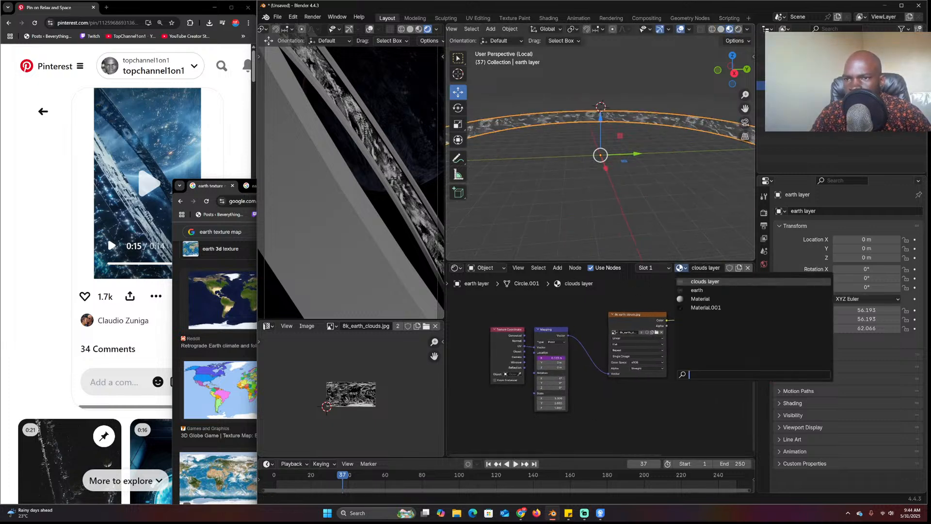
click(697, 290)
scroll(541, 308, up, 2)
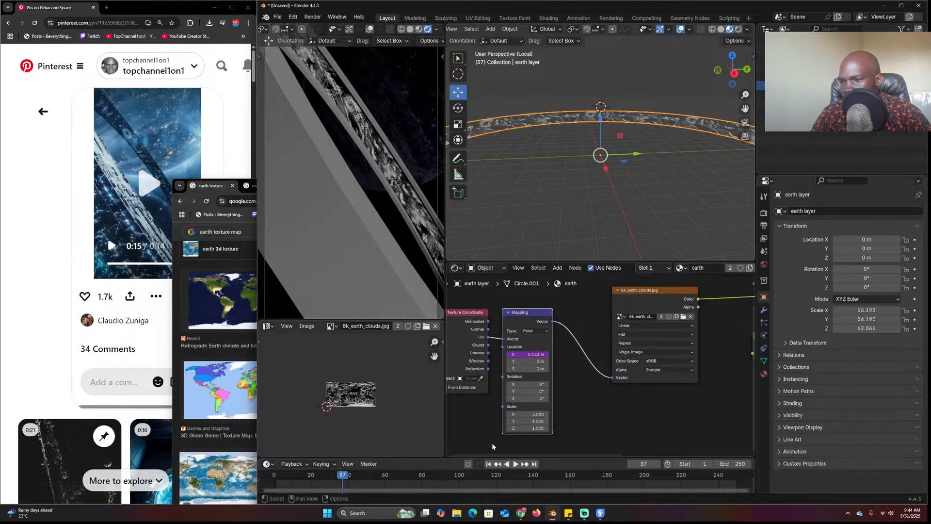
Switch to the Chrome image search and look through the earth texture map results for a suitable ground texture
mouse_move(524, 512)
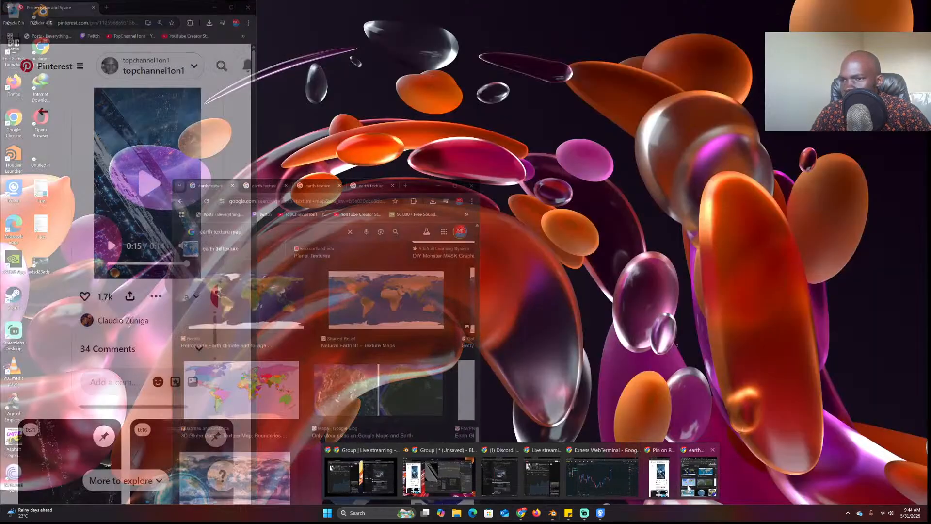
click(698, 478)
scroll(359, 390, down, 1)
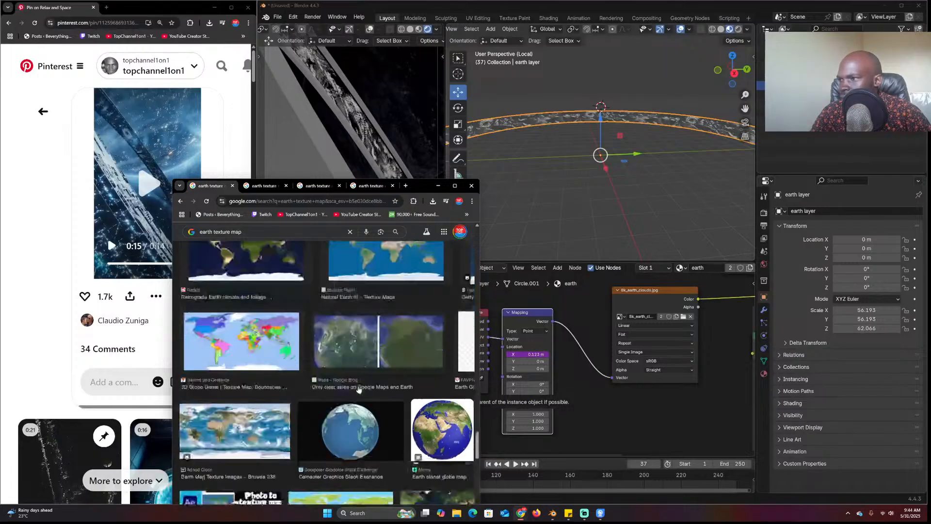
scroll(359, 389, down, 1)
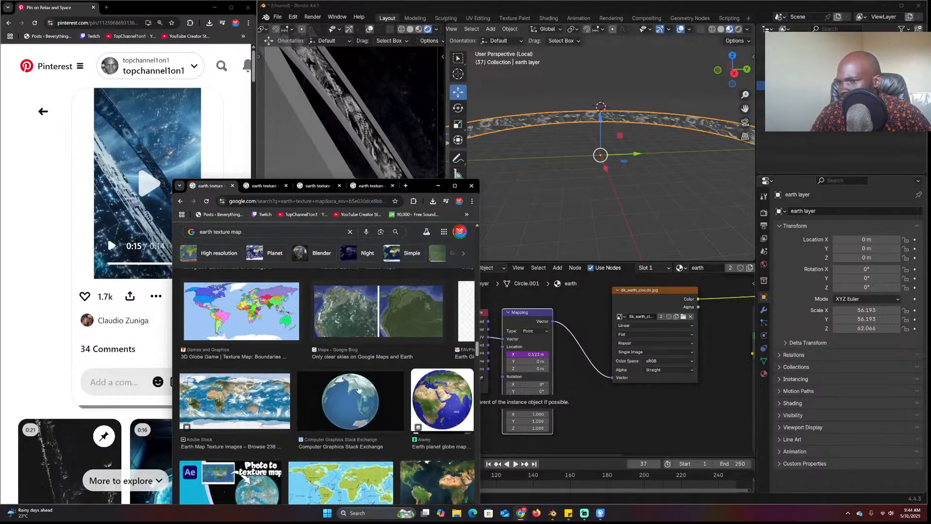
scroll(344, 332, down, 8)
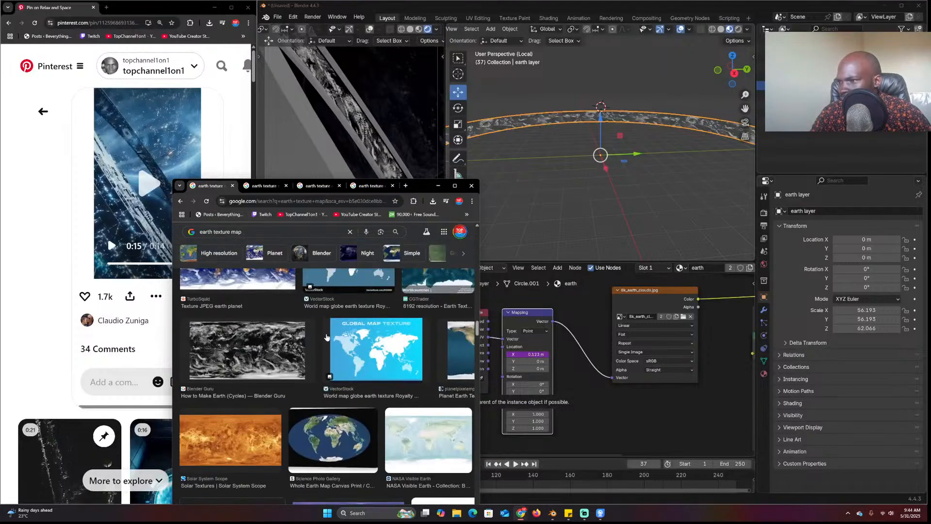
scroll(326, 337, down, 10)
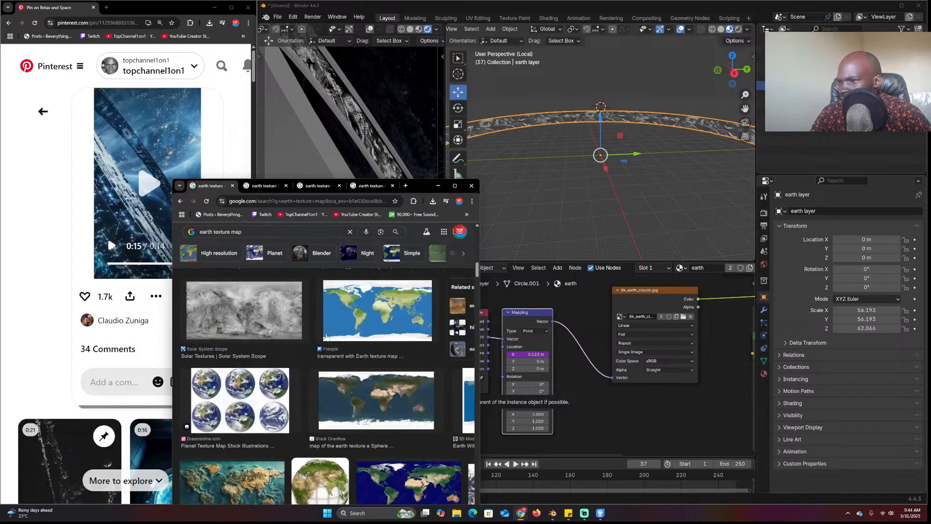
scroll(326, 337, up, 5)
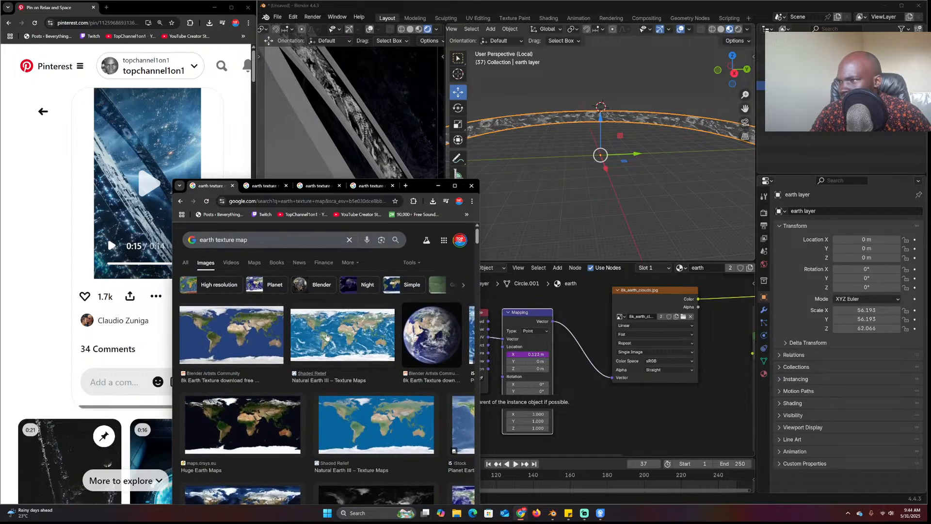
Search Google Images for "map" and refine the query to "terrain map"
click(272, 240)
text(map)
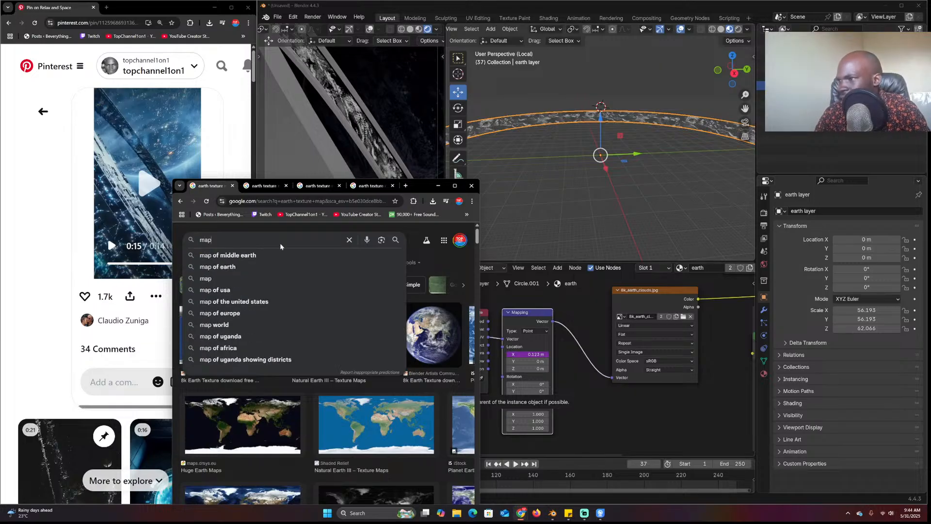
key(Return)
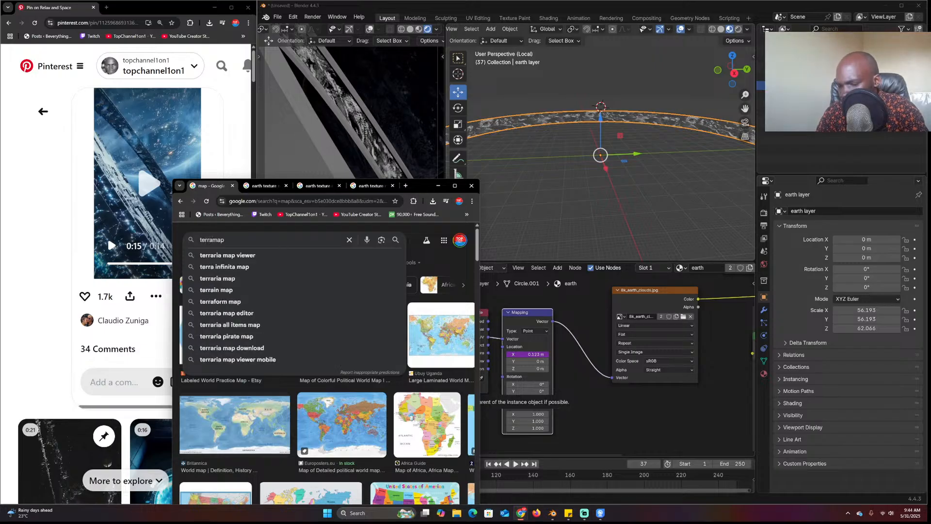
key(Return)
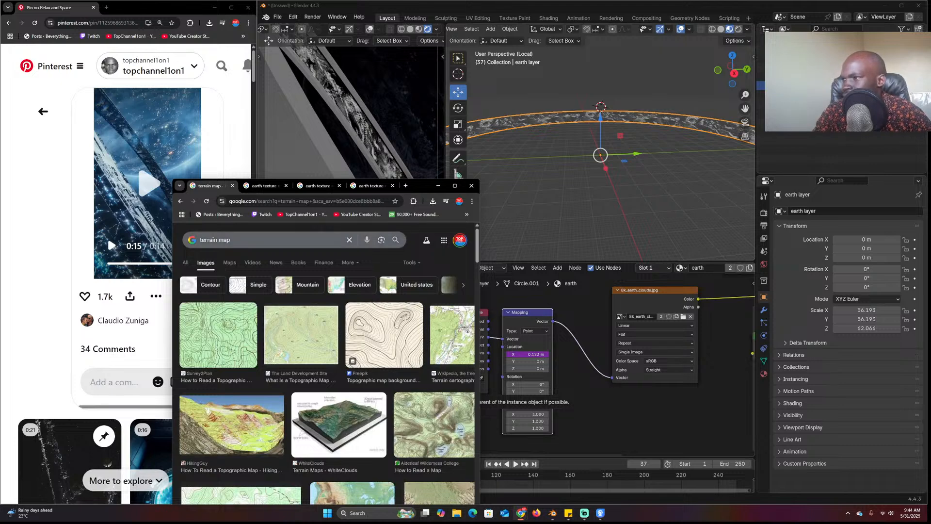
Change the image search query to "usa map" and run it
double_click(209, 239)
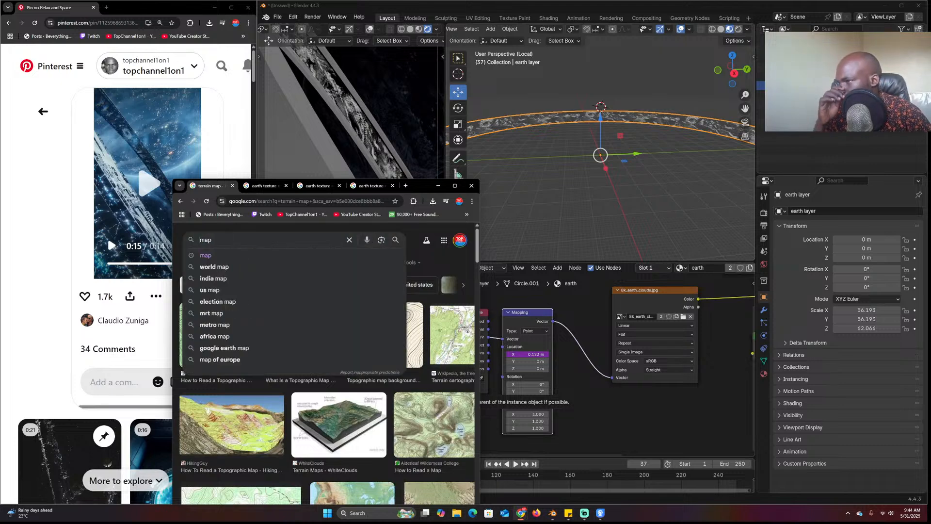
text(usa)
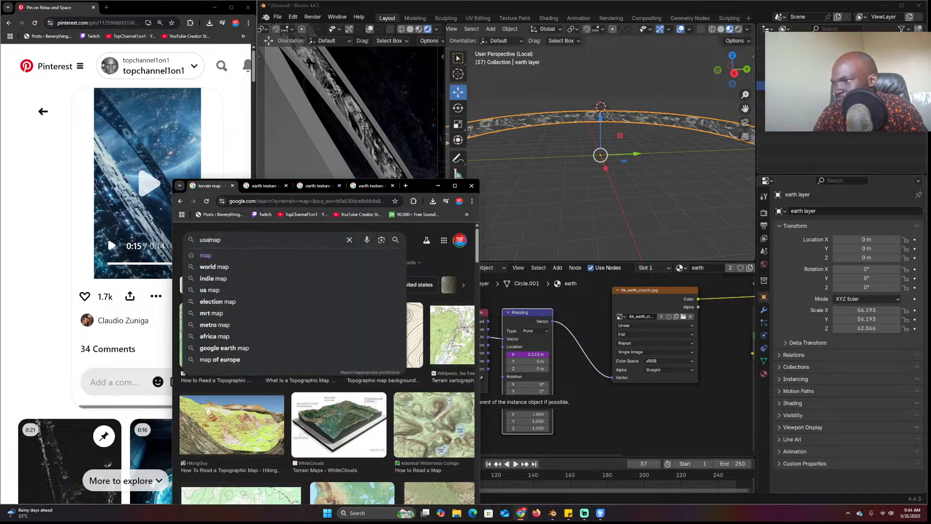
key(Return)
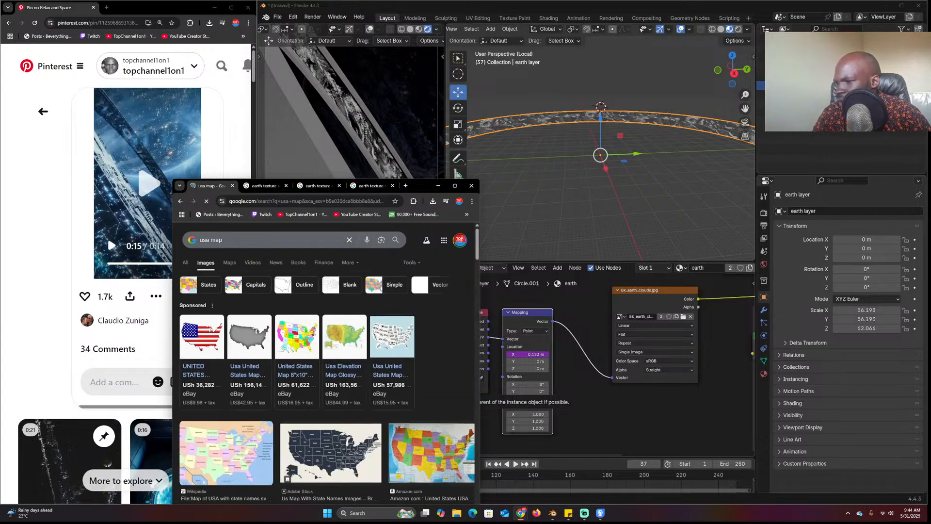
Browse the "usa map" image results, return to the "earth texture map" results and look through them for a ground texture
scroll(243, 343, down, 10)
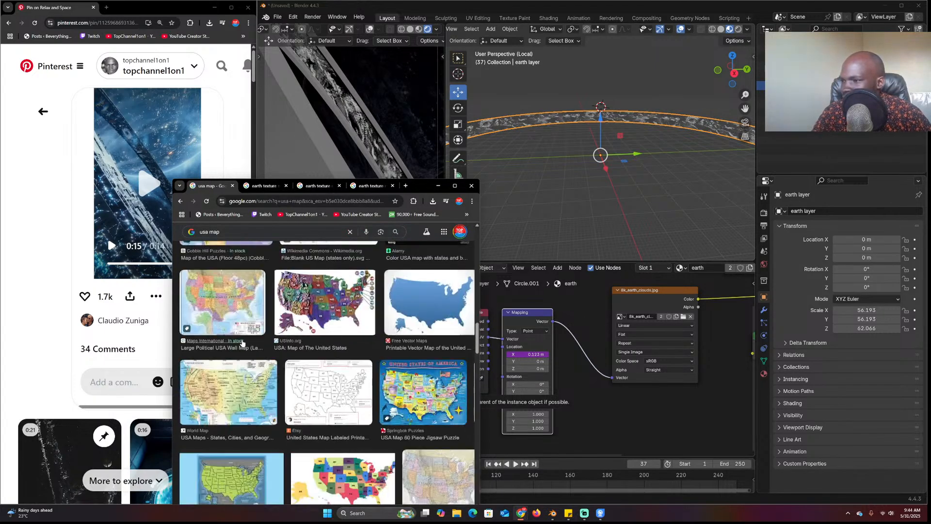
scroll(243, 342, up, 10)
click(181, 201)
click(181, 200)
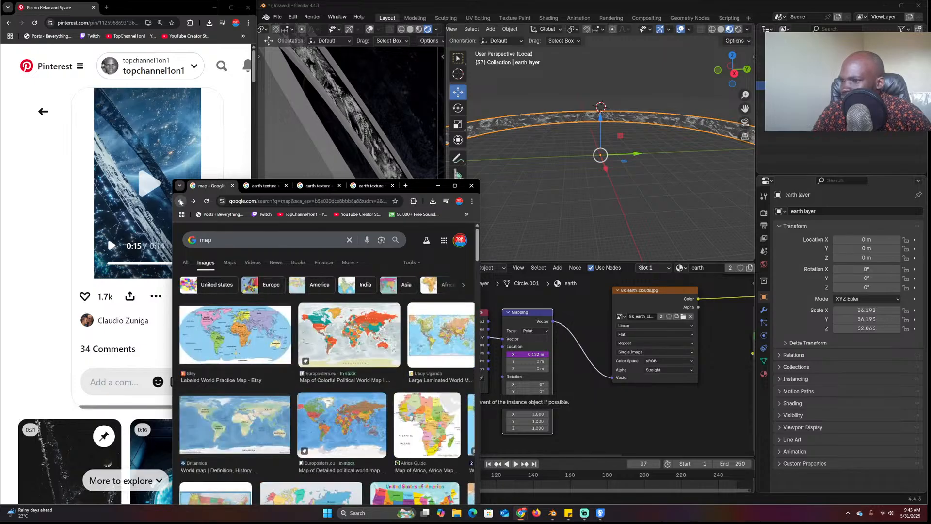
click(181, 201)
scroll(331, 398, down, 2)
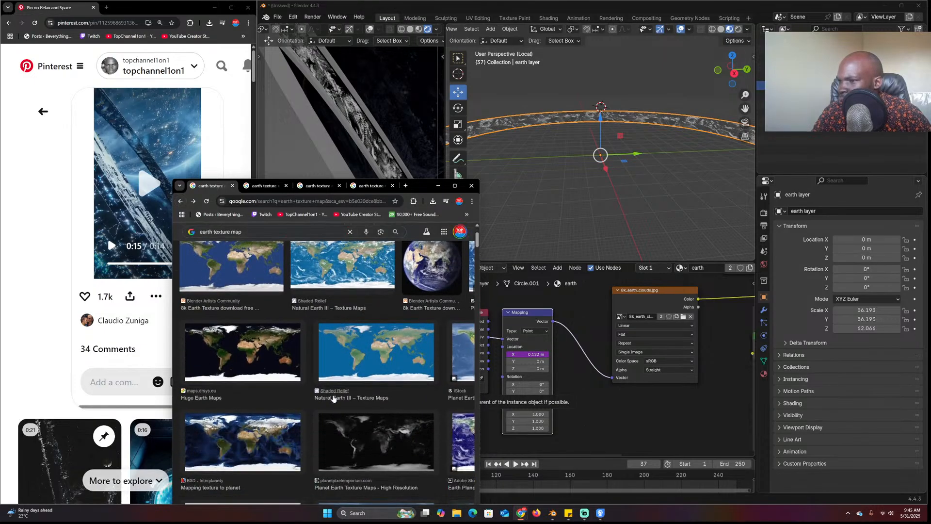
scroll(333, 395, down, 8)
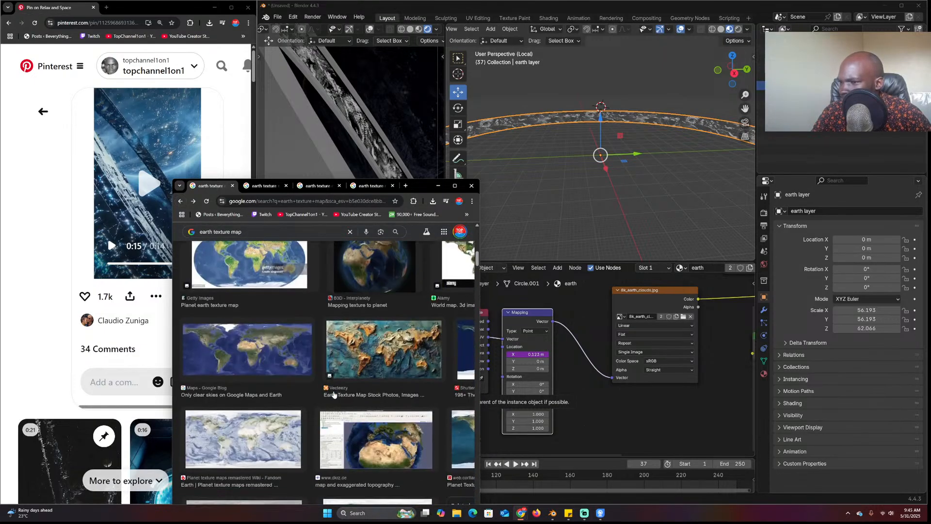
scroll(246, 360, up, 3)
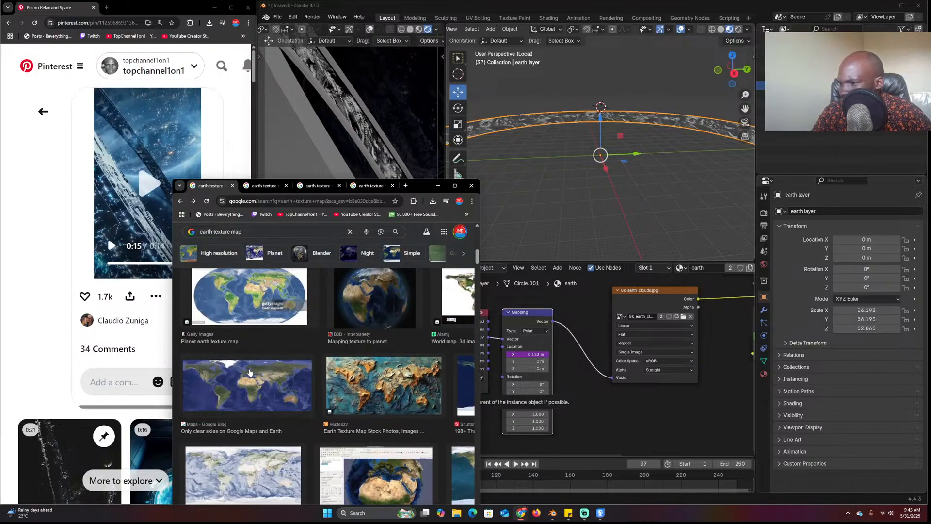
Open the cloud-free world map image from Google Blog in a new tab and save it as 1.jpg
middle_click(250, 372)
click(374, 188)
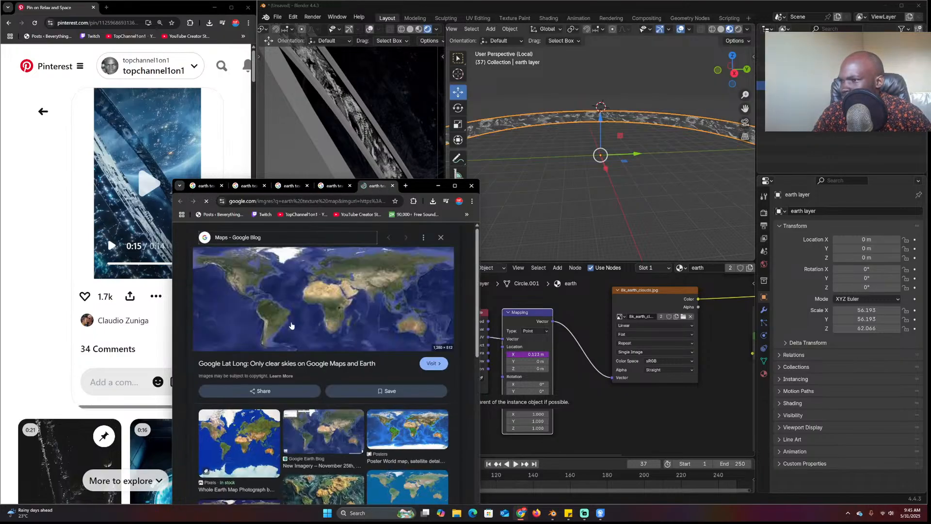
scroll(292, 324, down, 5)
scroll(330, 301, up, 5)
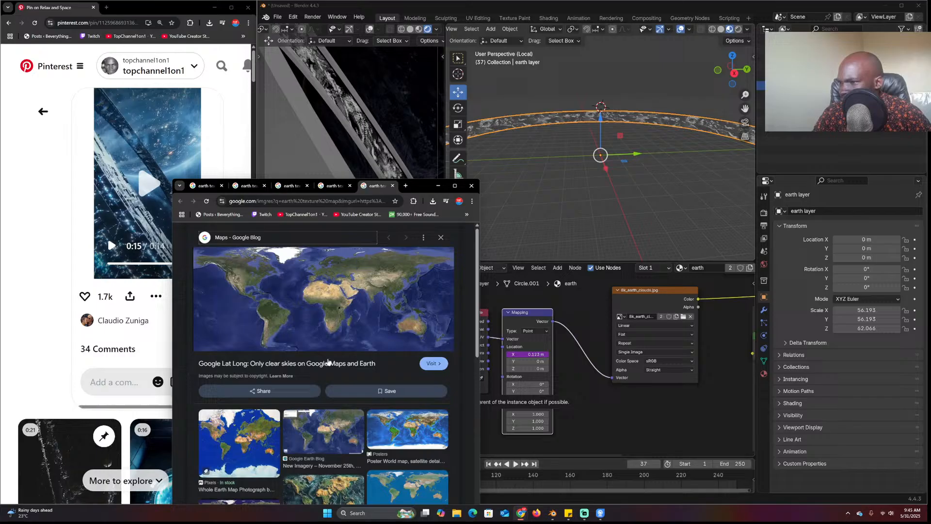
right_click(337, 285)
click(380, 395)
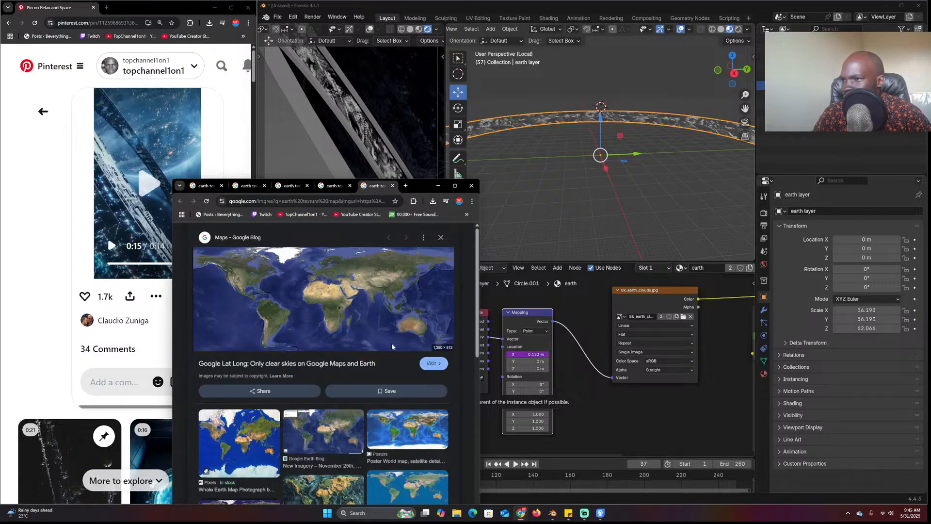
click(509, 483)
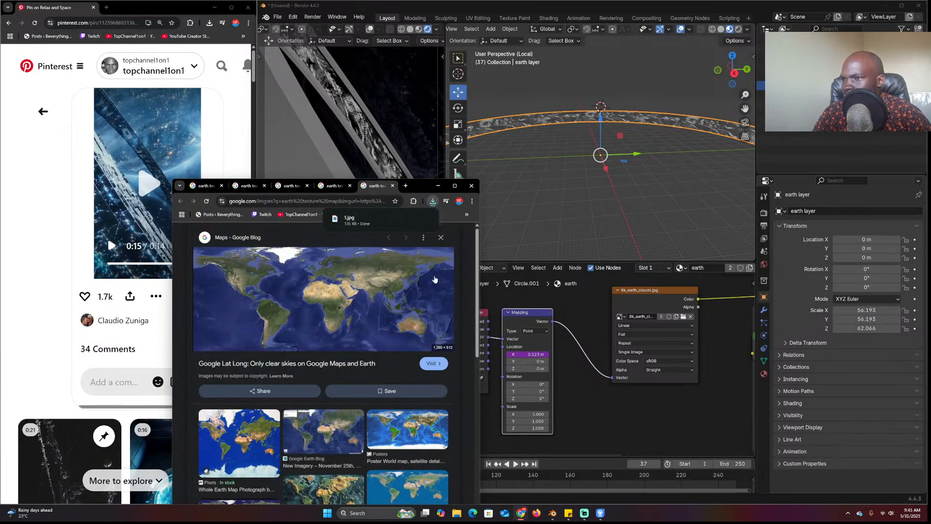
Bring the downloaded 1.jpg into the earth material in Blender and assign it to the existing clouds image texture node
drag(612, 394, 619, 398)
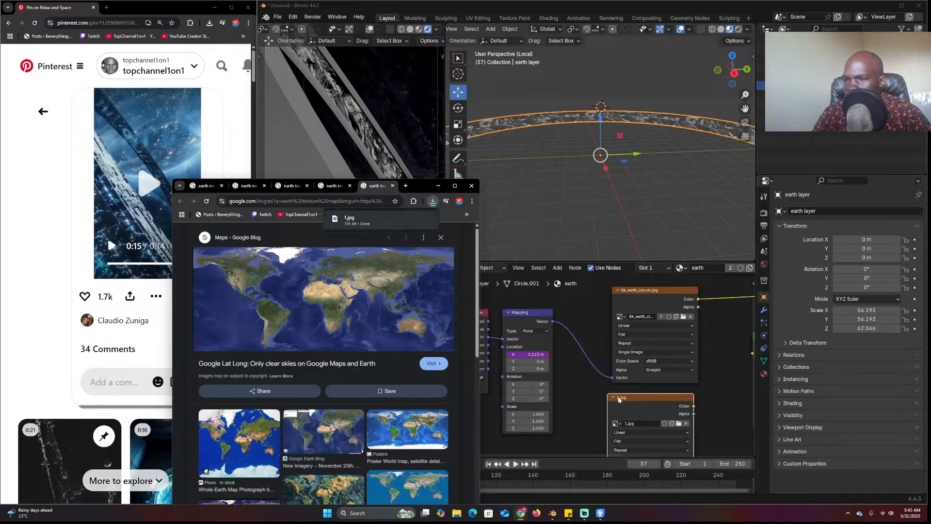
click(620, 316)
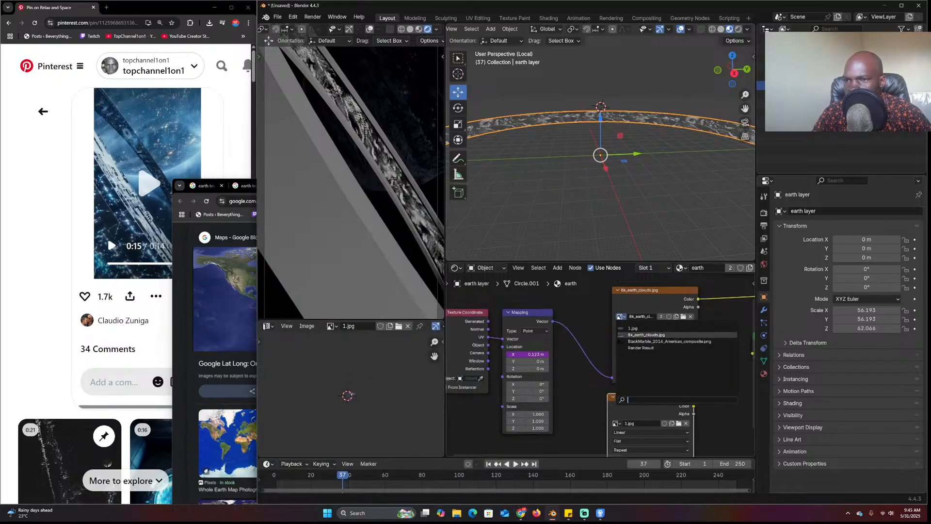
click(633, 329)
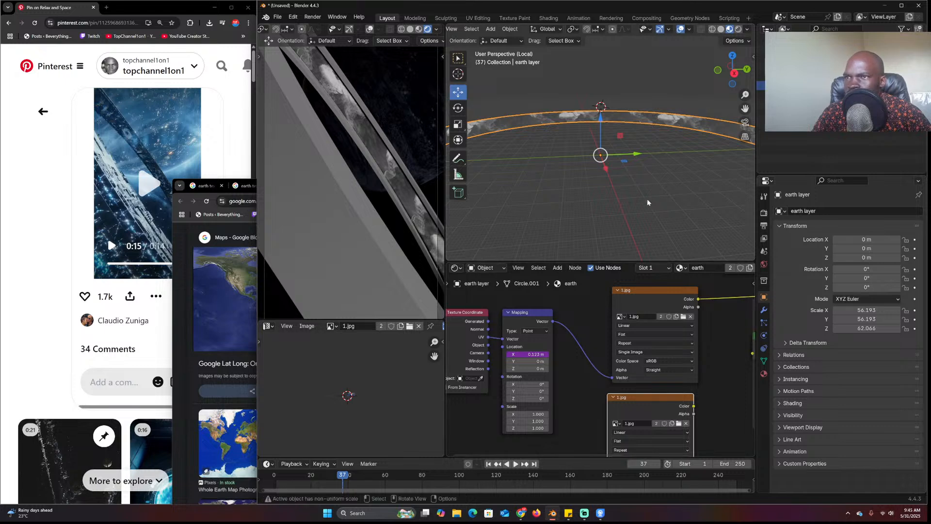
Delete the unconnected duplicate 1.jpg image texture node from the earth material
middle_drag(702, 357, 649, 358)
click(644, 390)
click(634, 399)
key(x)
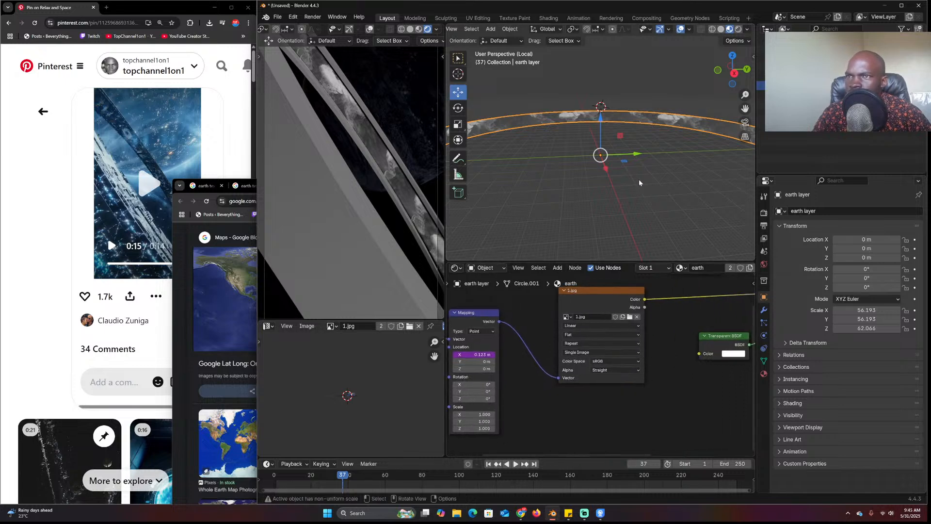
Connect the 1.jpg image texture to the material output and delete the Emission, Transparent BSDF and Mix Shader nodes
middle_drag(639, 183, 608, 185)
scroll(665, 423, down, 4)
mouse_move(732, 383)
middle_down()
mouse_move(615, 386)
mouse_move(610, 376)
mouse_move(624, 382)
middle_up()
scroll(612, 380, up, 1)
ctrl+shift+click(506, 328)
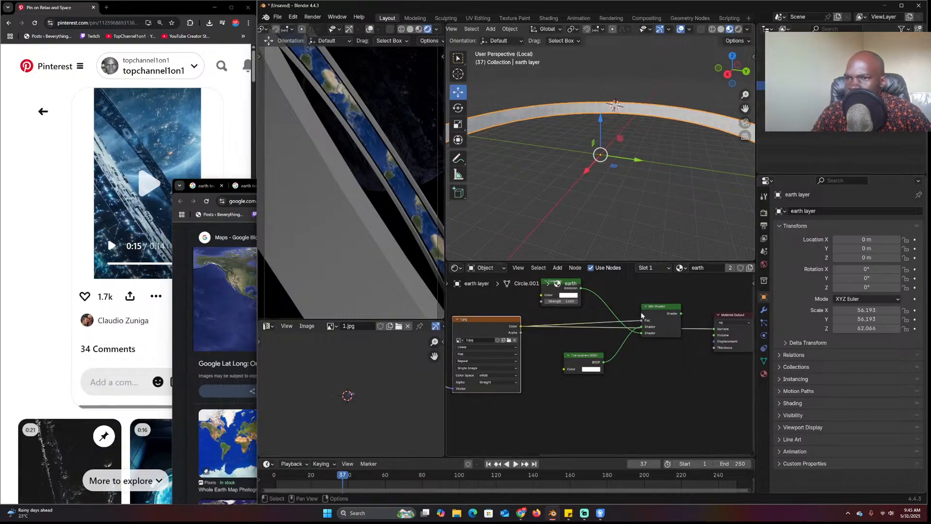
drag(670, 287, 553, 371)
key(x)
Insert a Diffuse BSDF between the 1.jpg image texture and the material output
key(shift+a)
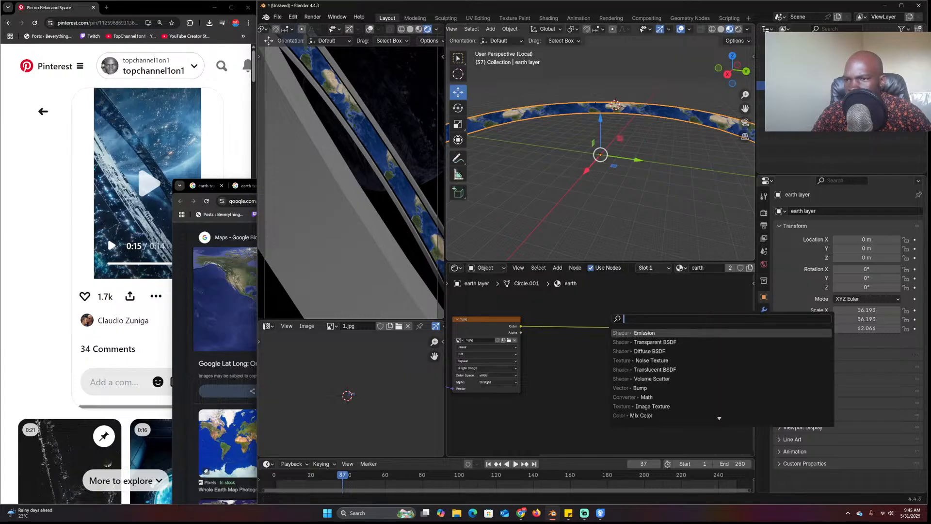
text(d)
key(Up)
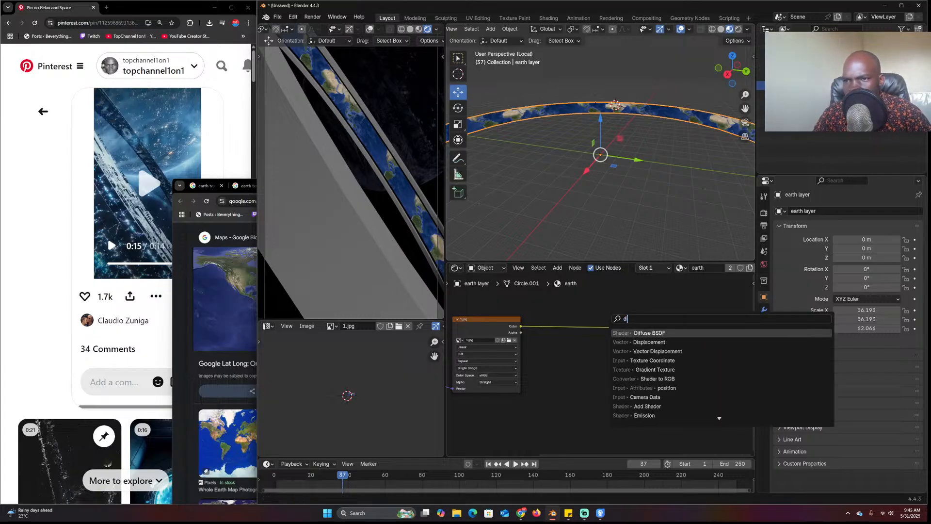
key(Return)
click(608, 320)
Enter Edit Mode on the earth layer and scale down its UV strip over the world map image
middle_drag(650, 129, 616, 136)
middle_drag(525, 362, 726, 344)
scroll(615, 376, up, 5)
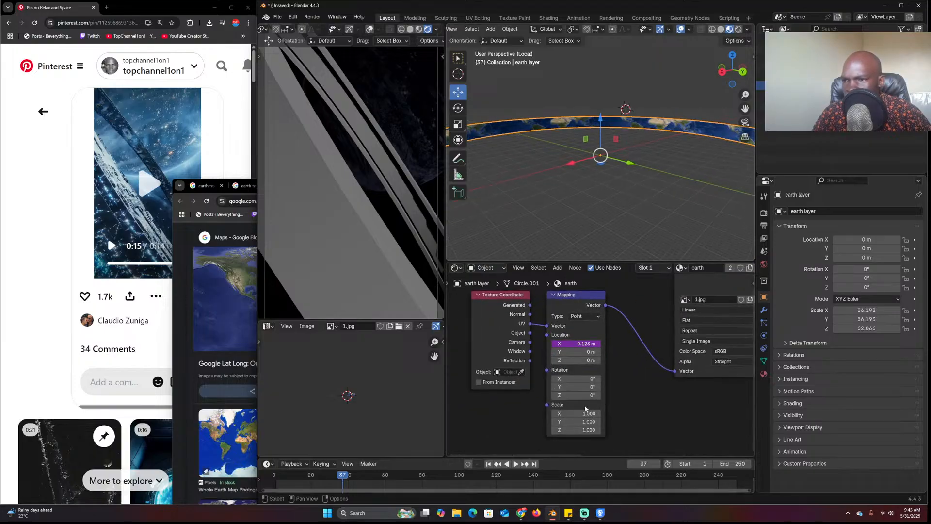
key(Tab)
key(s)
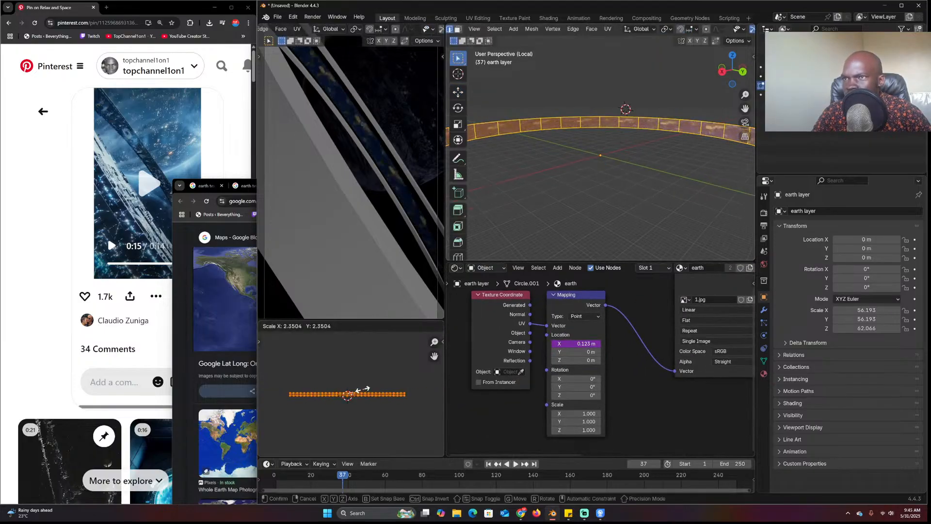
key(Escape)
key(s)
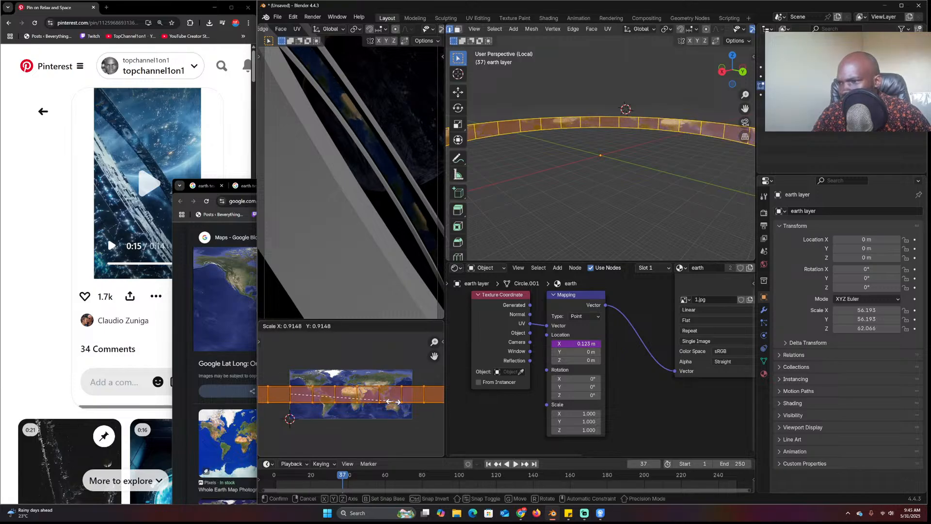
click(361, 410)
Move the UV strip onto the map's northern landmasses, about 0.26 in X and 0.25 in Y, and shrink it slightly
key(g)
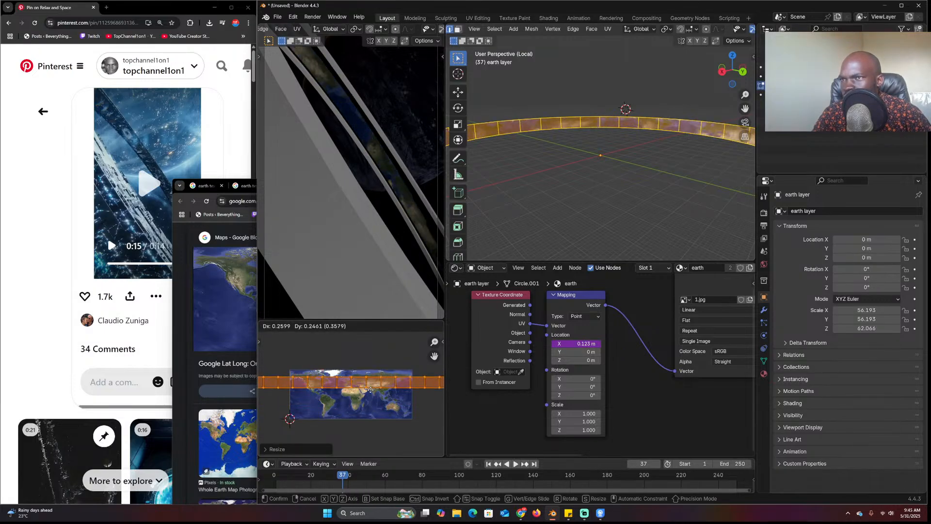
click(372, 390)
key(s)
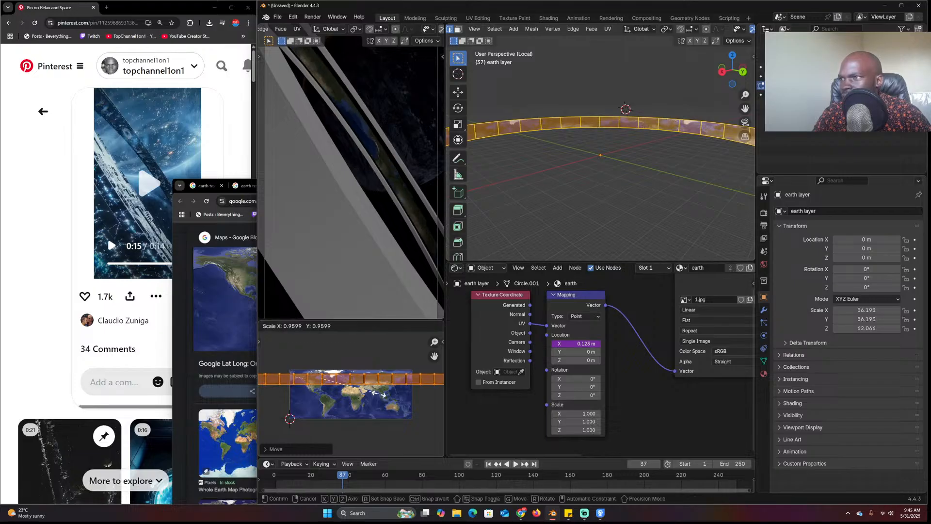
click(386, 174)
key(Tab)
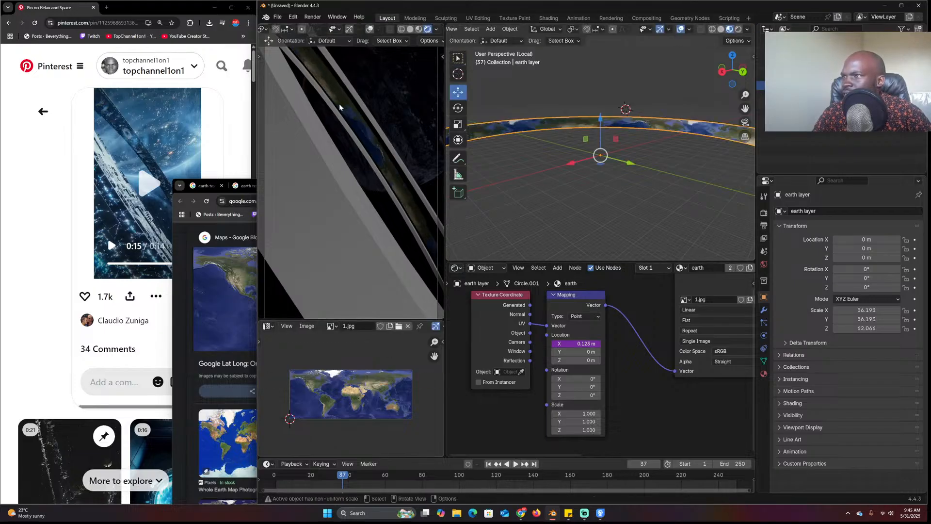
Delete the single driver on the Mapping node's X location in the earth material
scroll(665, 345, down, 2)
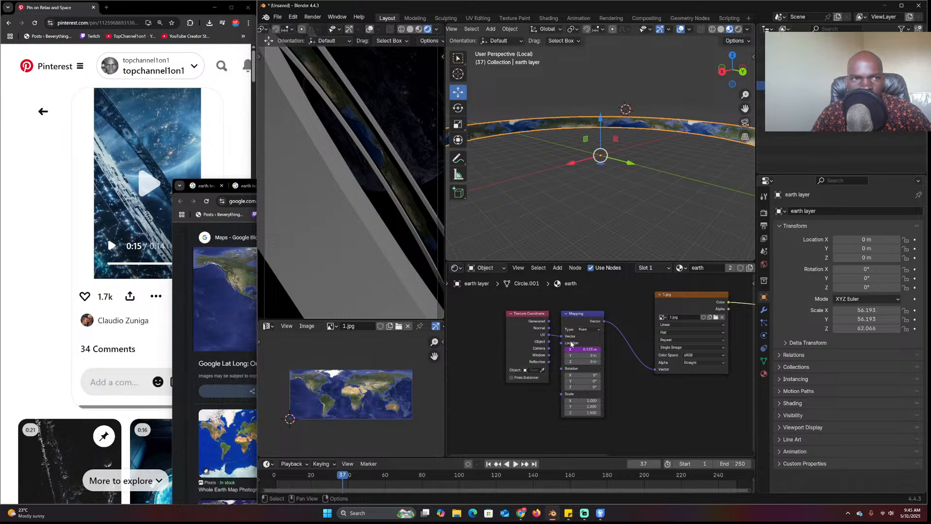
right_click(579, 349)
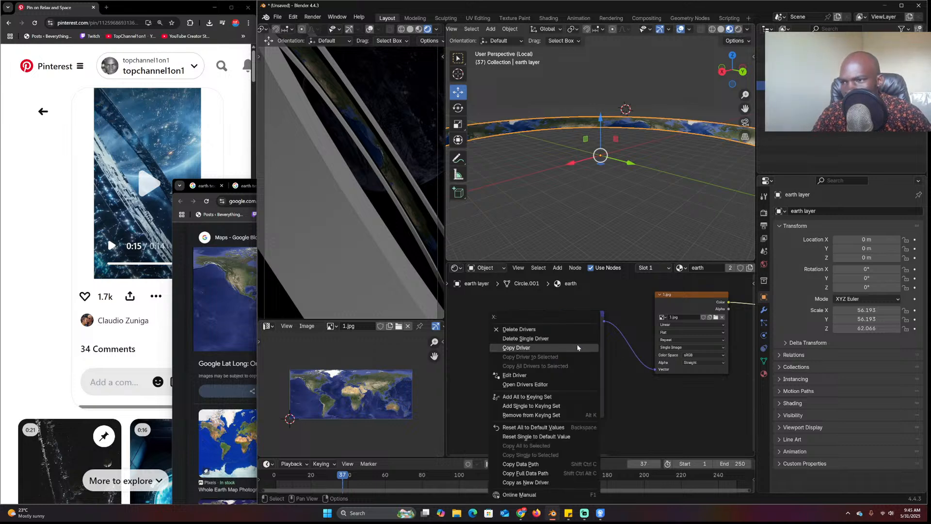
click(558, 338)
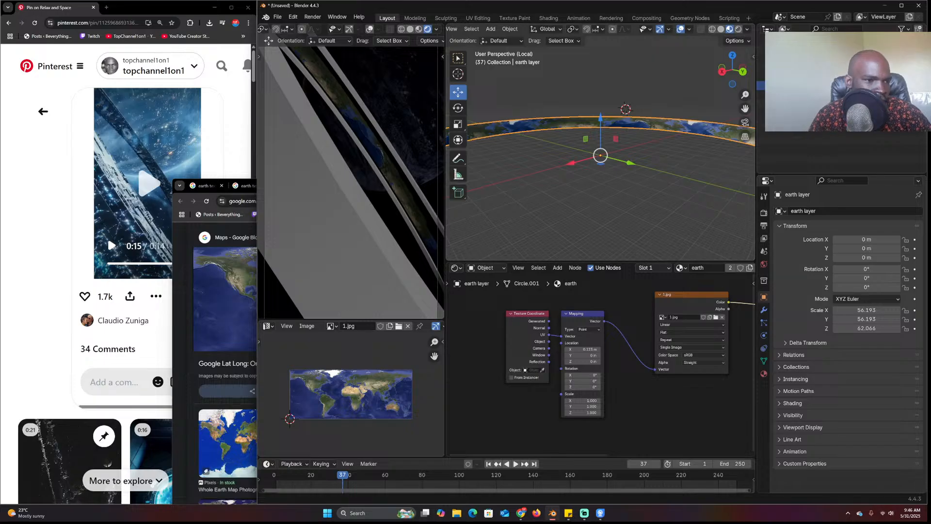
Move the 1.jpg image texture node closer to the Mapping node in the earth material
key(alt+Tab)
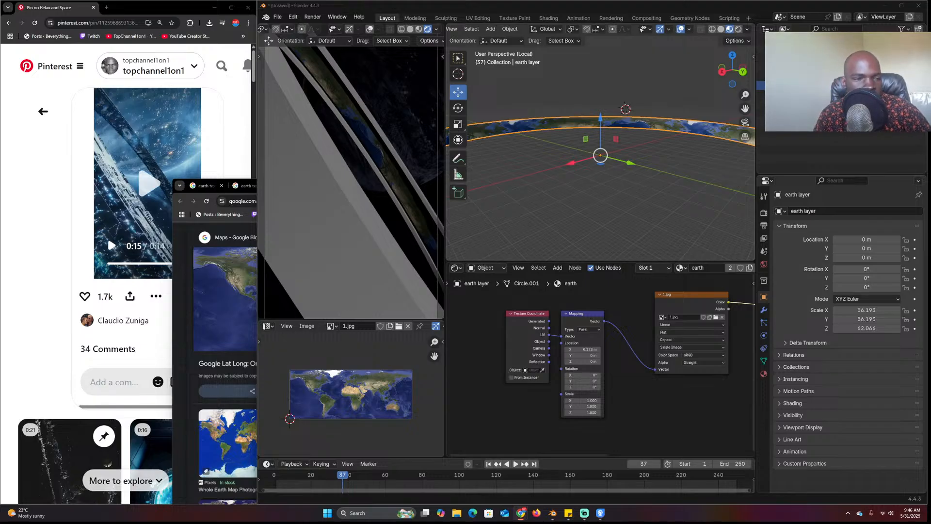
click(636, 412)
scroll(640, 196, up, 3)
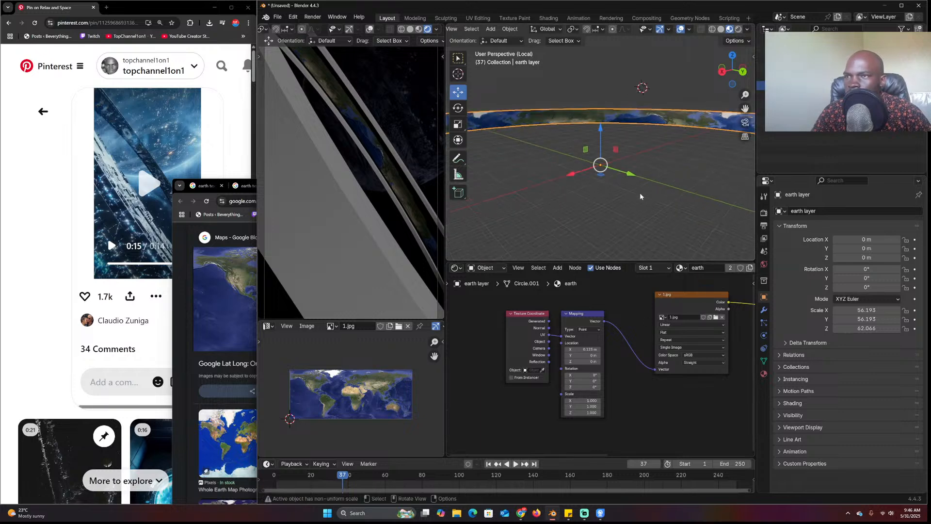
scroll(641, 197, up, 2)
middle_drag(632, 347, 588, 344)
drag(638, 307, 602, 308)
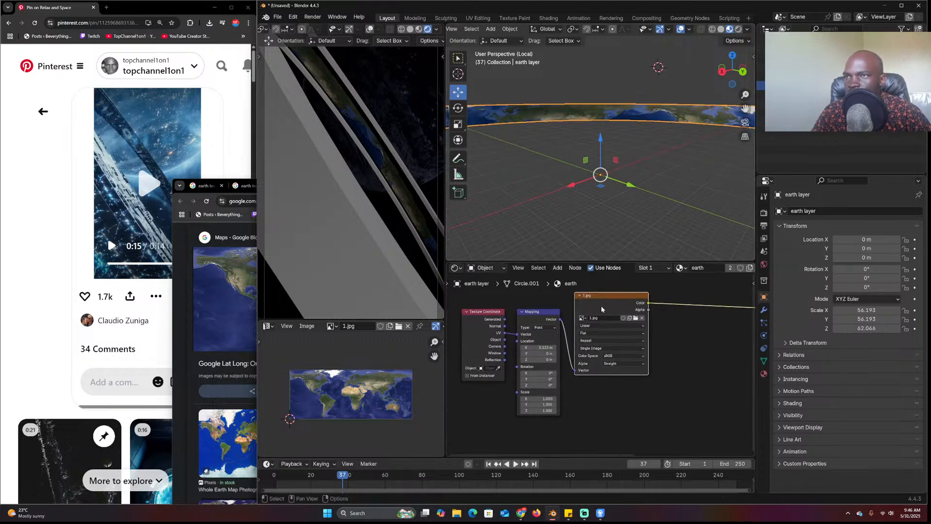
Exit local view and enlarge the earth layer by about 1.06 in X and Y only, keeping its Z scale
scroll(586, 374, down, 3)
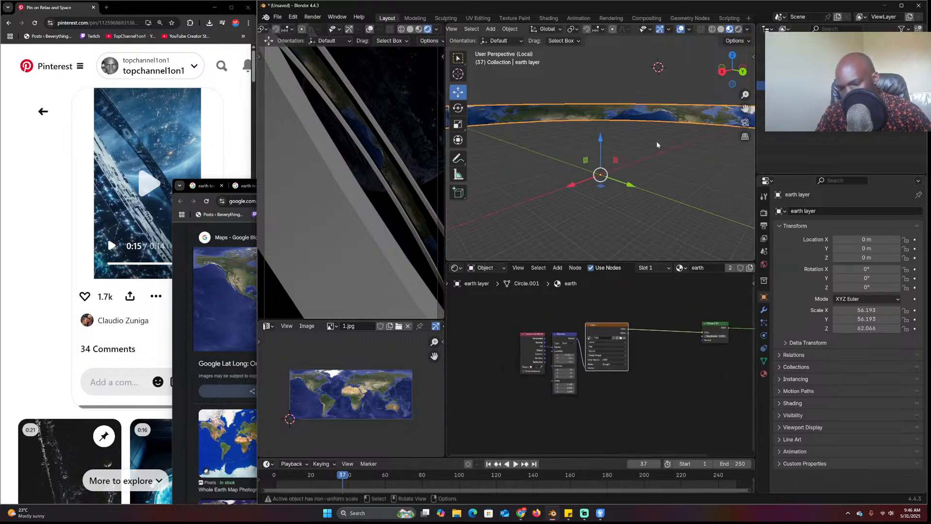
key(KP_Divide)
middle_drag(659, 146, 599, 145)
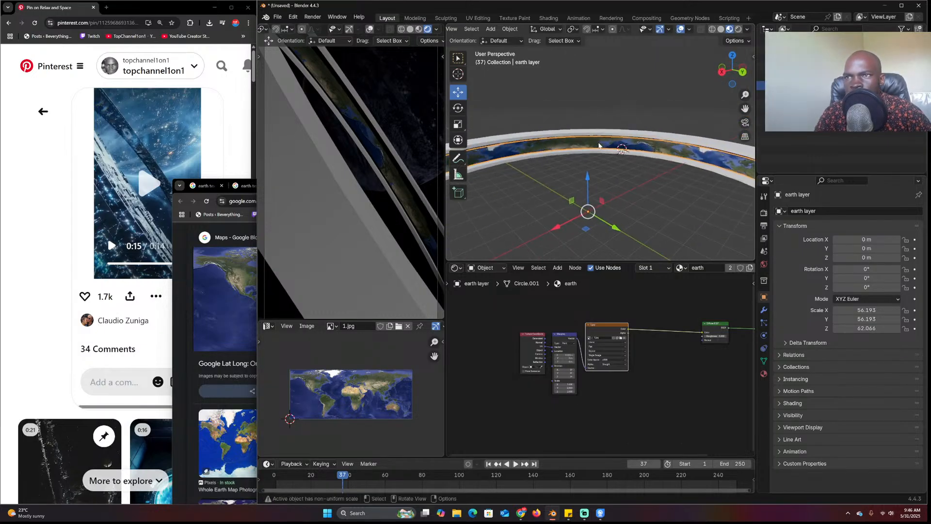
key(s)
key(shift+z)
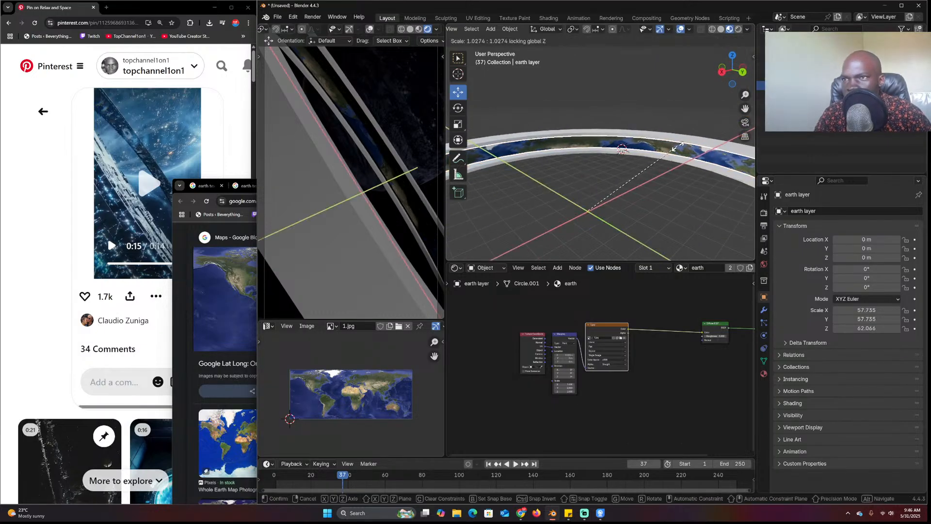
click(674, 147)
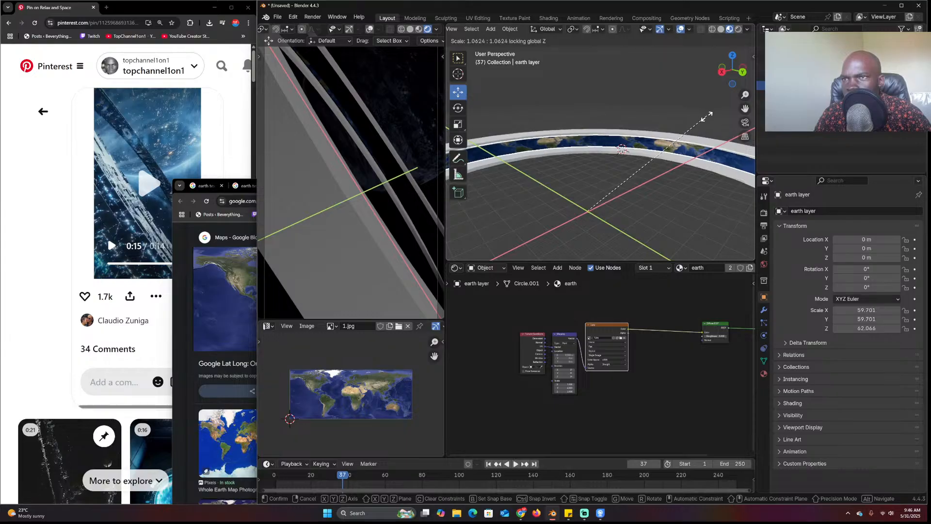
Assign the existing "clouds layer" material to the clouds layer.001 ring
click(668, 146)
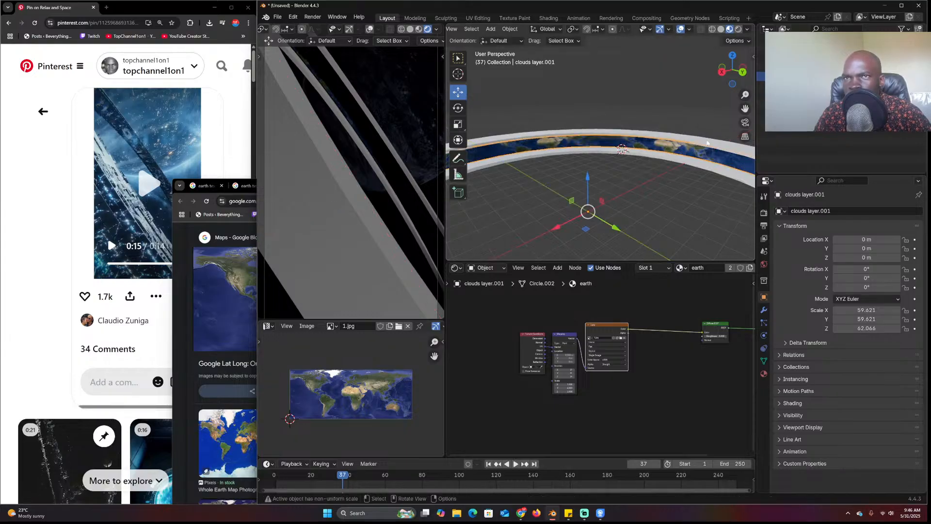
scroll(616, 367, down, 5)
middle_drag(616, 368, 565, 367)
scroll(566, 368, up, 3)
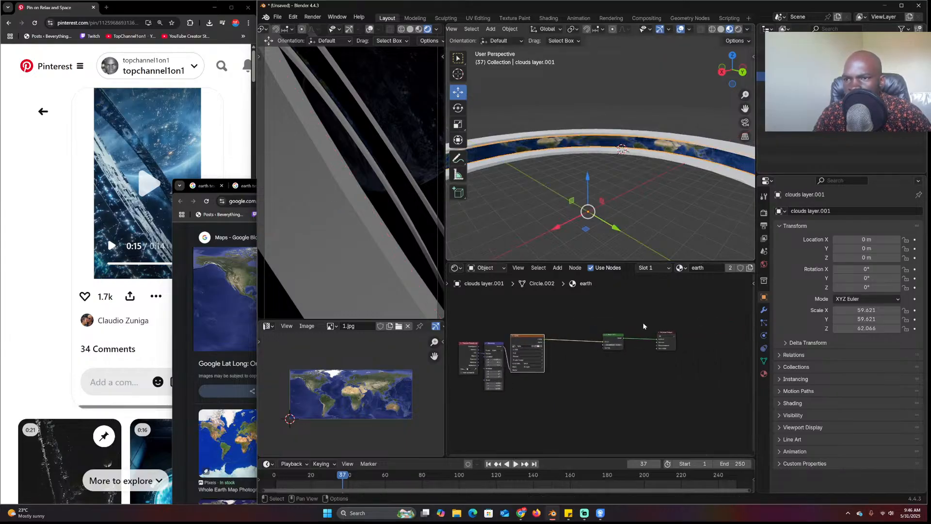
click(681, 268)
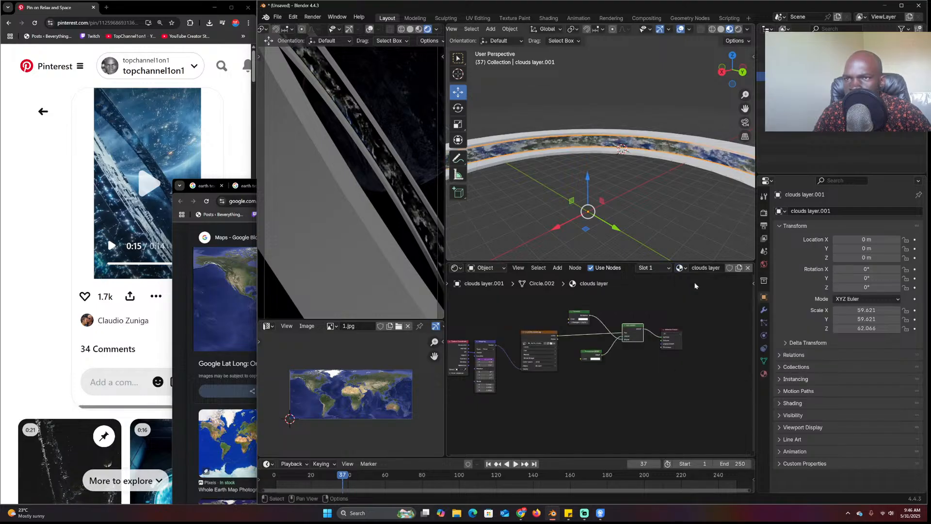
Save the file as "space station.blend" in a new folder named "space station" inside E:\models\2025 models\may
key(ctrl+s)
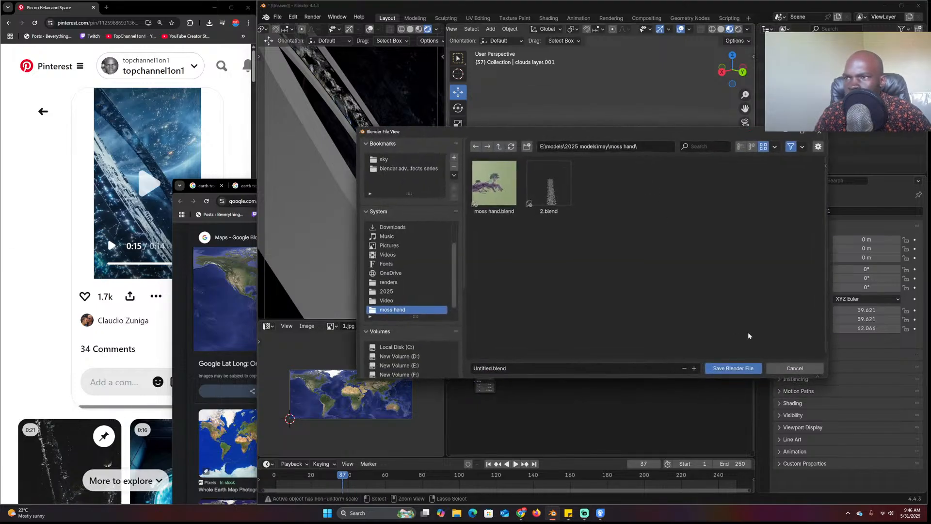
click(499, 146)
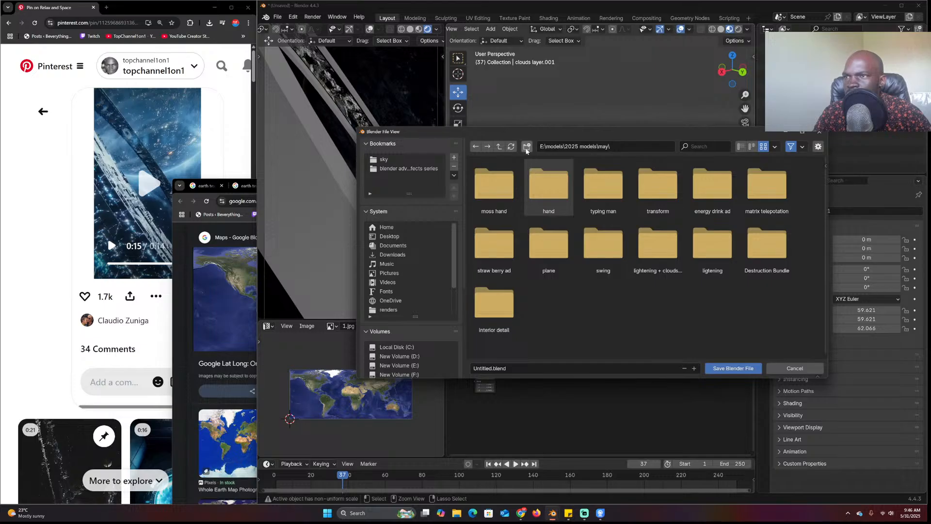
click(527, 147)
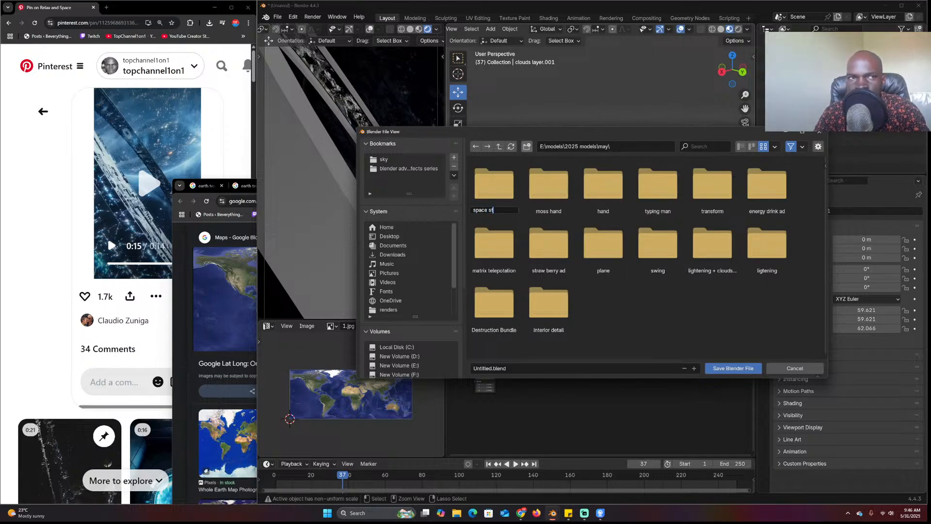
text(space station)
key(Return)
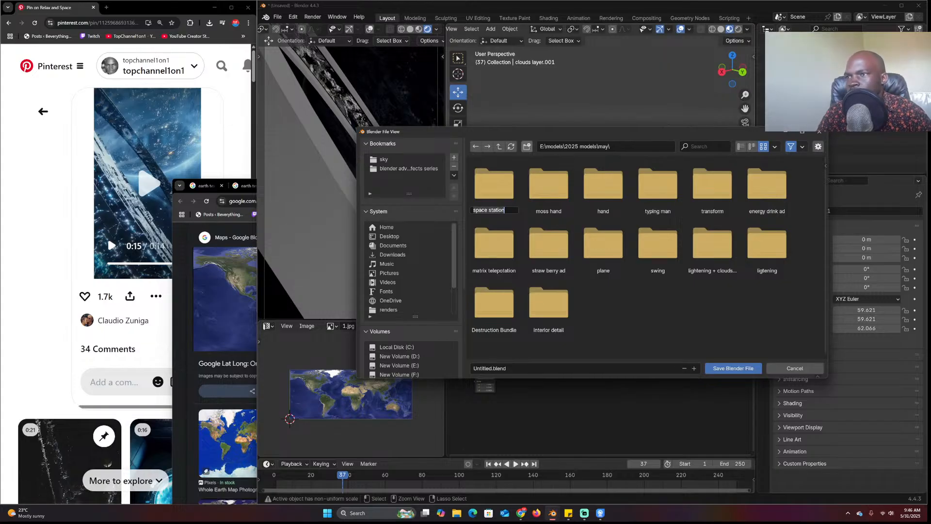
click(511, 204)
double_click(510, 204)
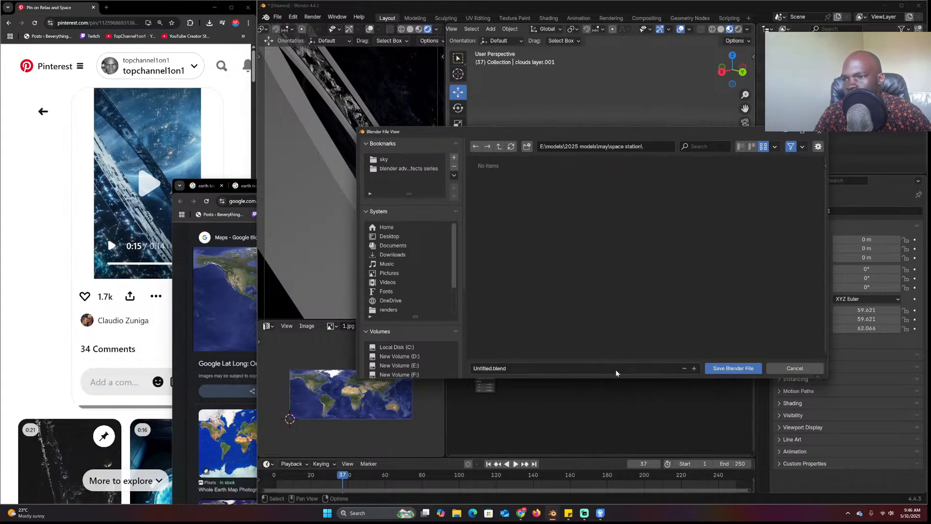
click(733, 368)
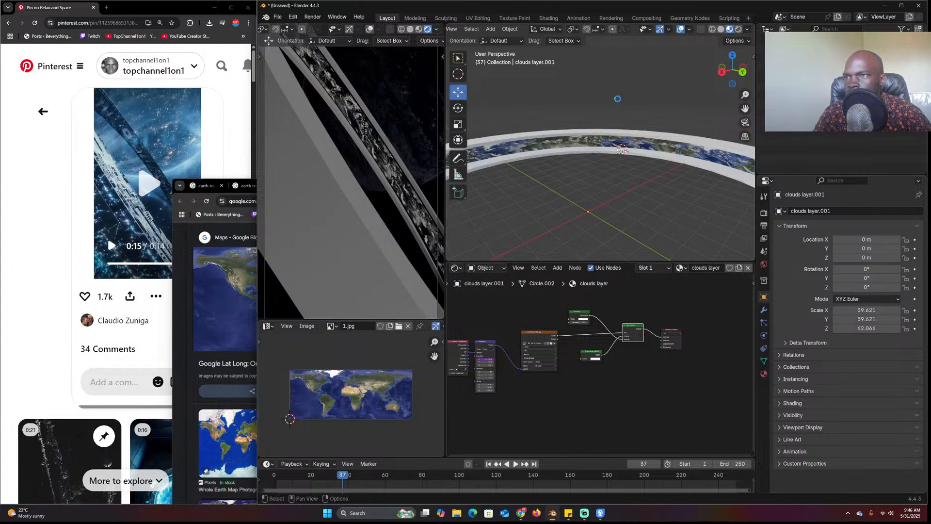
Play the animation to check how the clouds move across the ring
key(space)
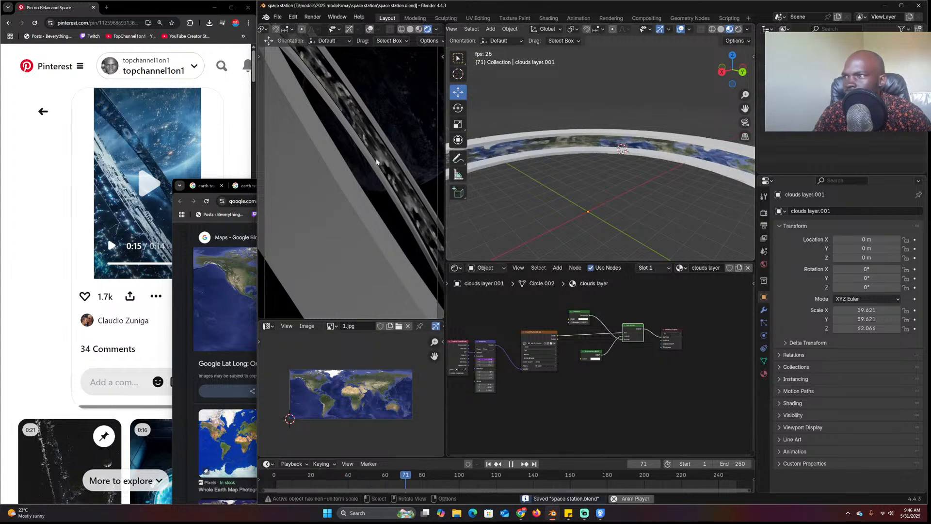
scroll(624, 170, up, 4)
key(space)
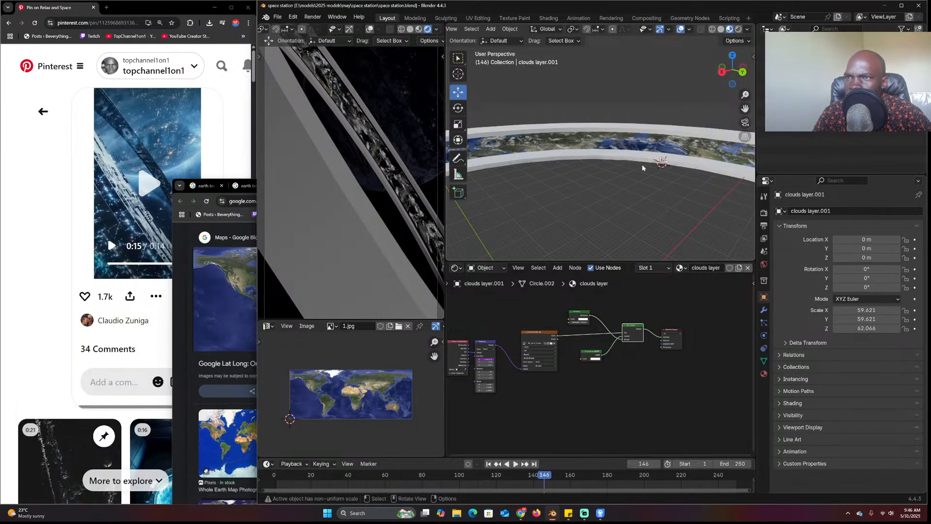
Turn off Transparent Shadows in the clouds layer material's surface settings and preview the animation
click(764, 213)
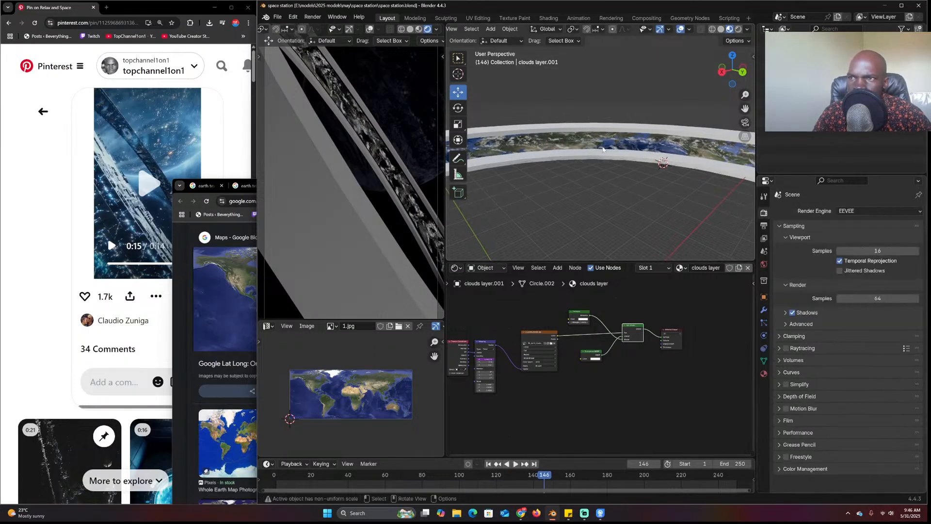
click(764, 373)
scroll(868, 388, down, 10)
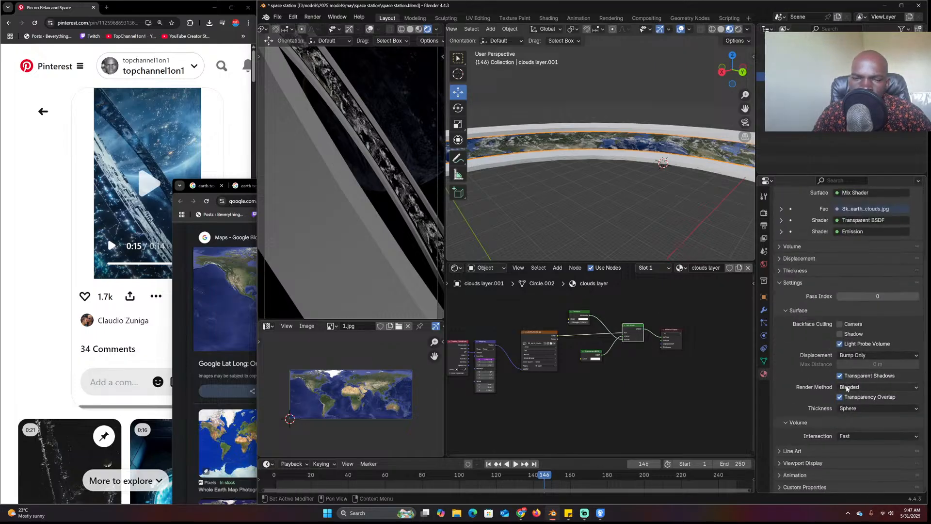
click(840, 376)
key(space)
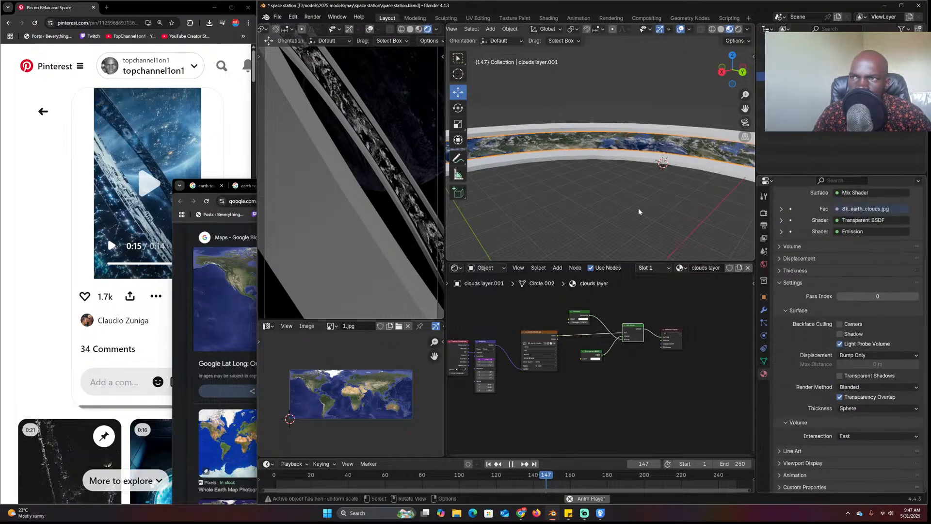
key(Escape)
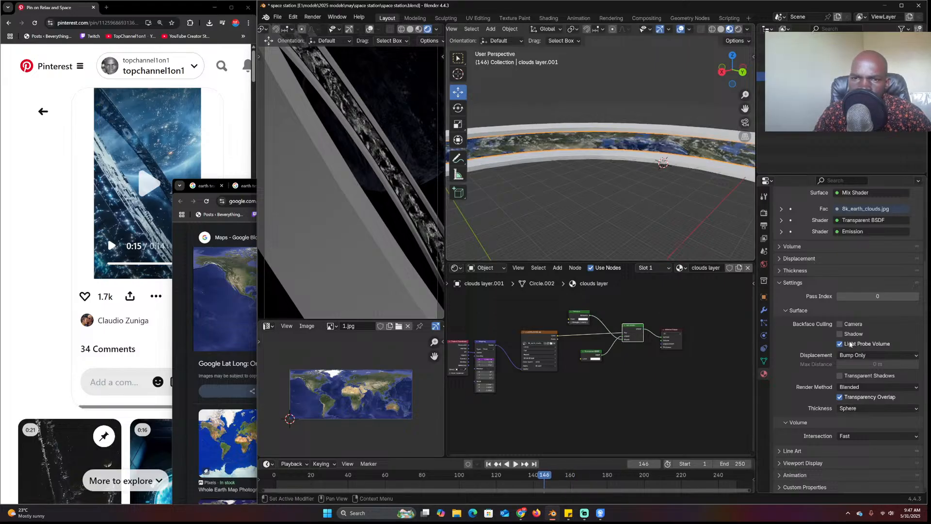
Turn off Transparency Overlap for the clouds layer material, preview the animation and save the file
click(841, 397)
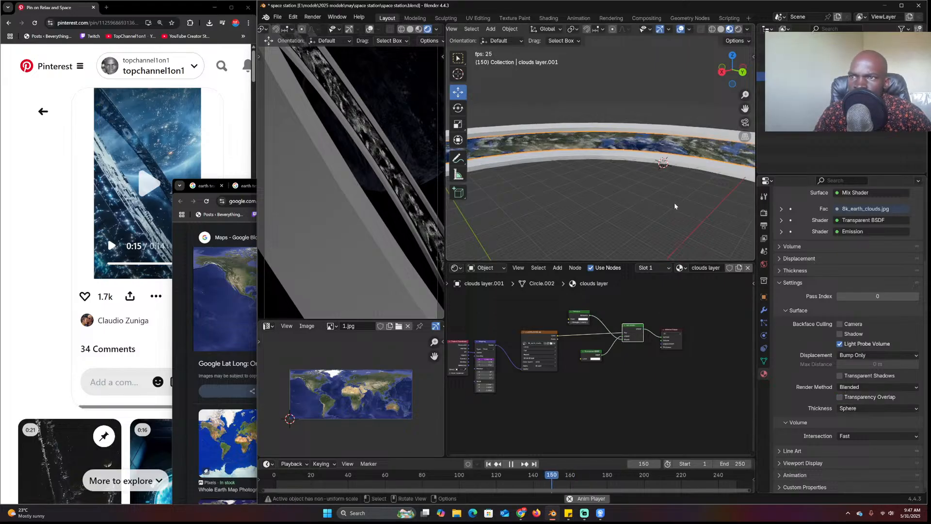
key(space)
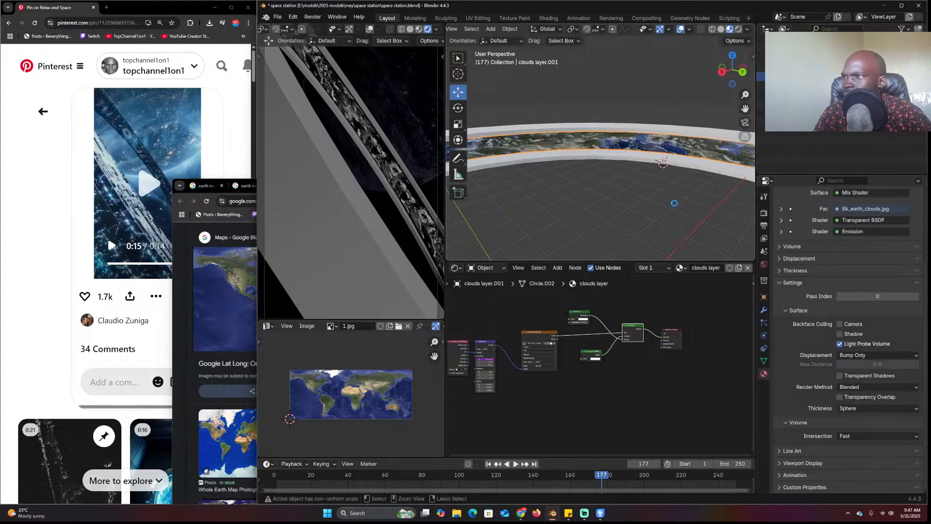
key(ctrl+s)
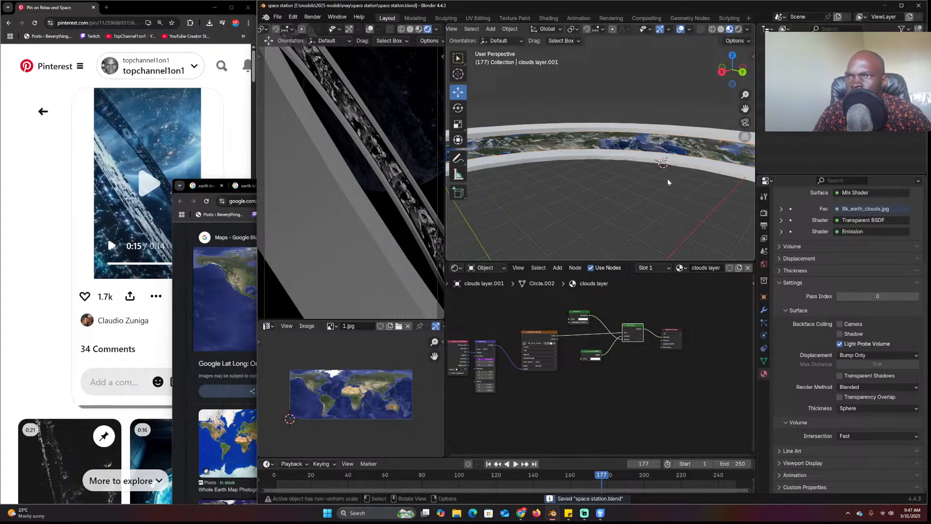
Add an Emission shader to the earth layer's material above the Diffuse BSDF, moving the Diffuse node aside
click(624, 142)
scroll(555, 337, up, 8)
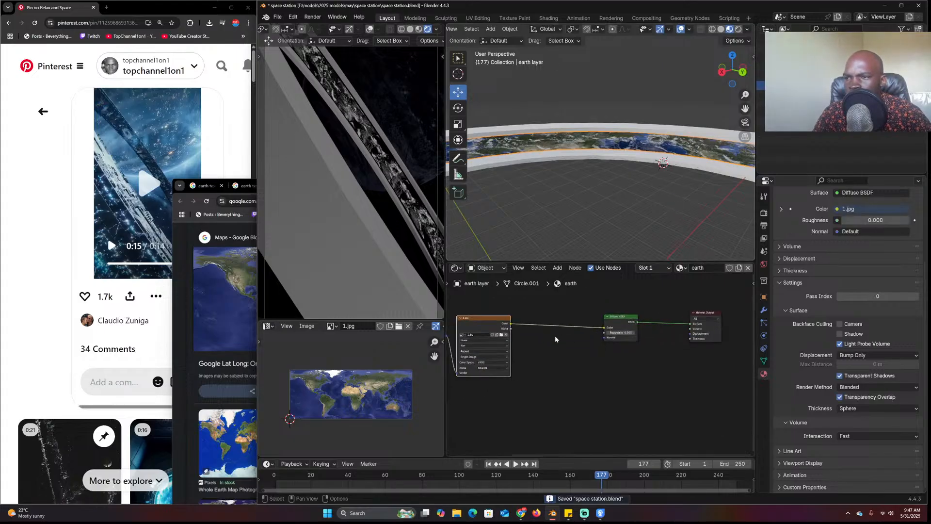
drag(609, 309, 644, 334)
key(shift+a)
click(608, 309)
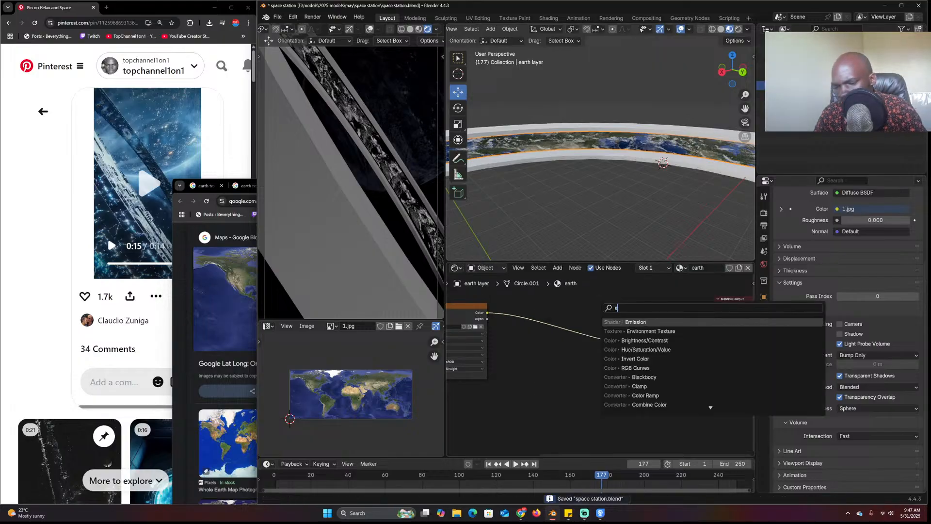
text(em)
key(Return)
click(587, 287)
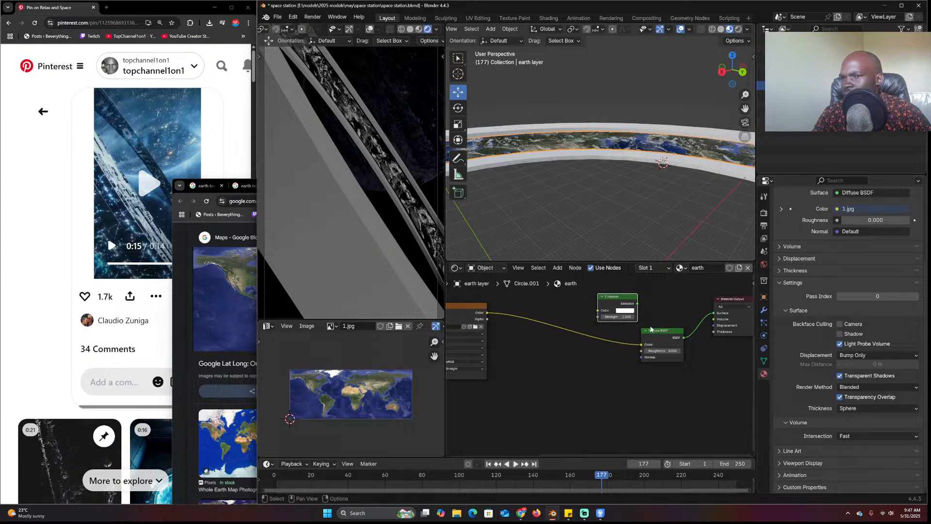
Drive the earth material's surface with the 1.jpg color through the Emission shader at strength 0.140, and preview the animation
ctrl+shift+click(630, 300)
drag(488, 313, 592, 317)
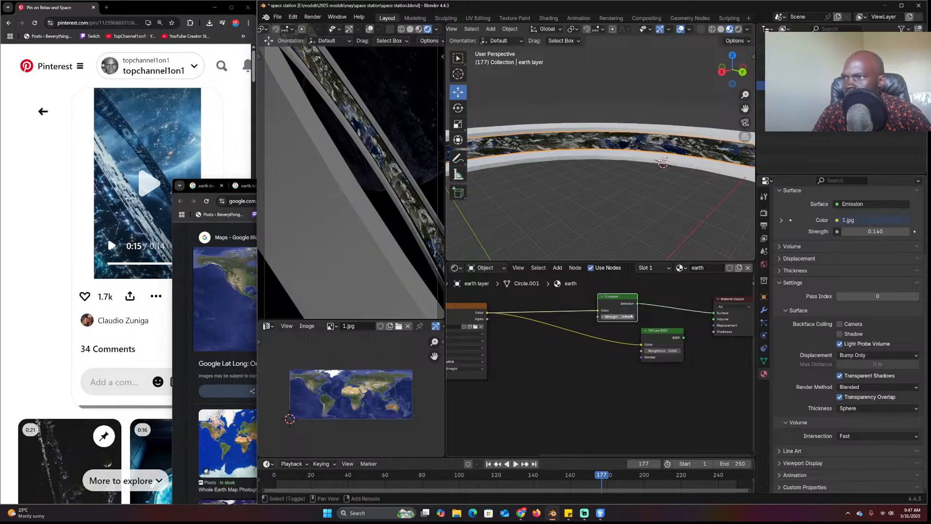
key(s)
key(z)
click(618, 187)
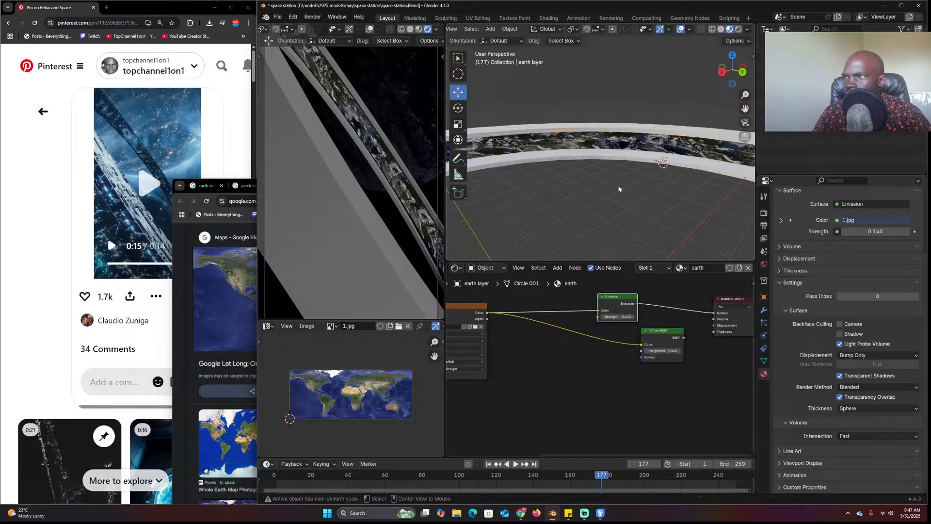
key(space)
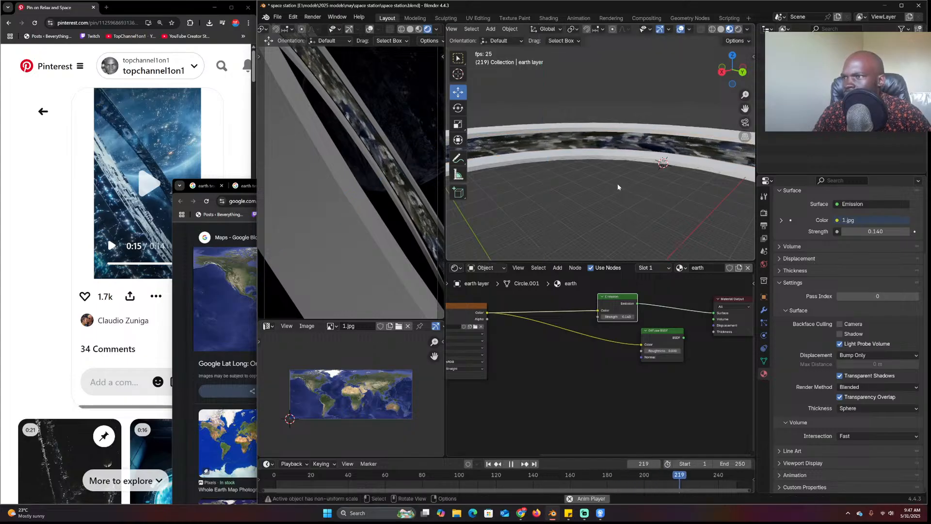
key(space)
Change the driver on the clouds material's Mapping X location to frame/600
click(616, 155)
scroll(621, 407, up, 3)
click(538, 384)
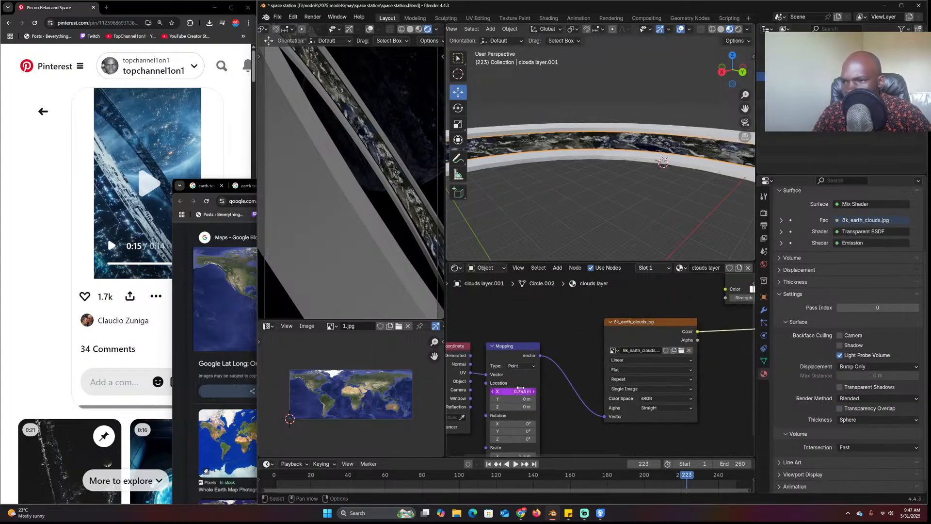
text(frame/300)
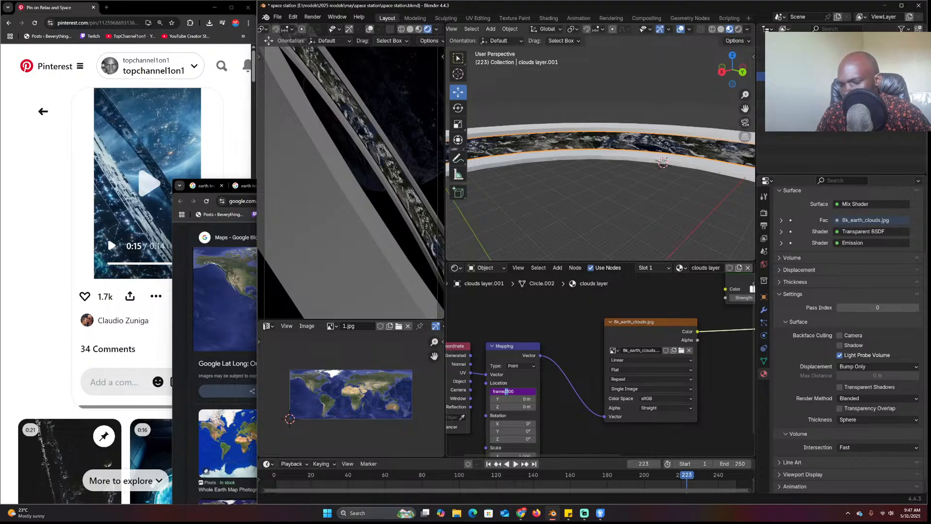
key(Return)
Play the animation to check the speed of the cloud movement
key(space)
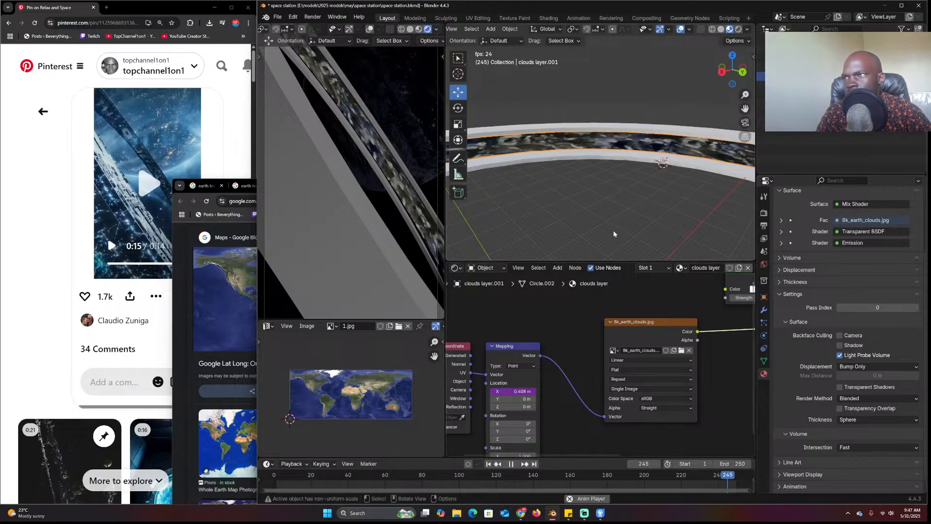
click(613, 231)
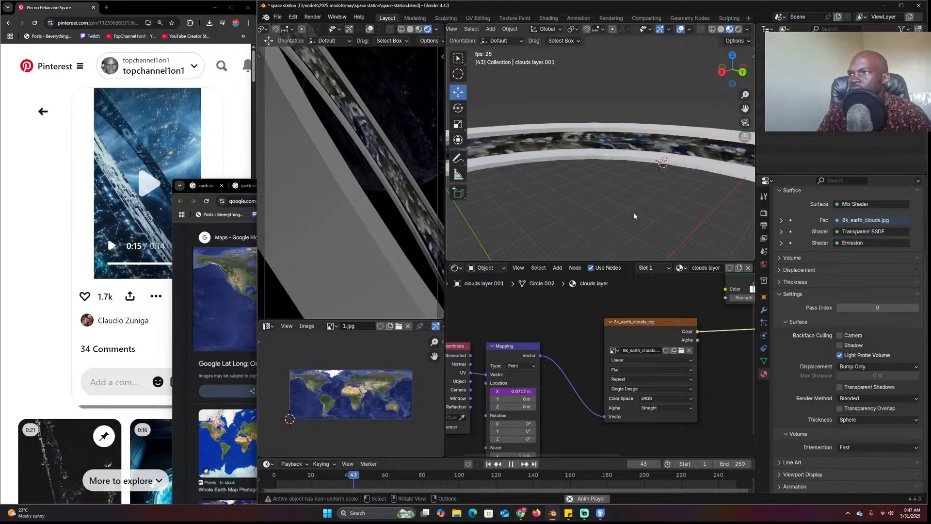
key(space)
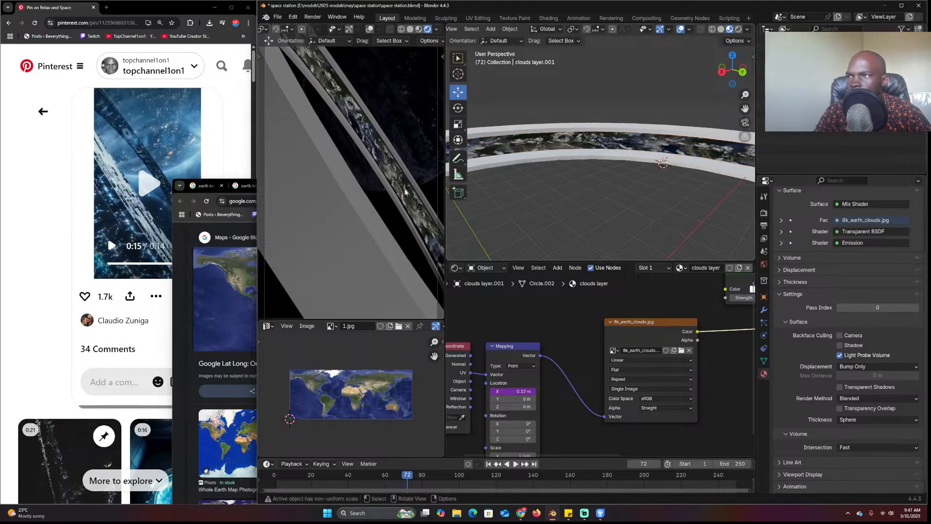
Show the full camera view and bring up the Pinterest reference video to compare it with the scene
key(KP_0)
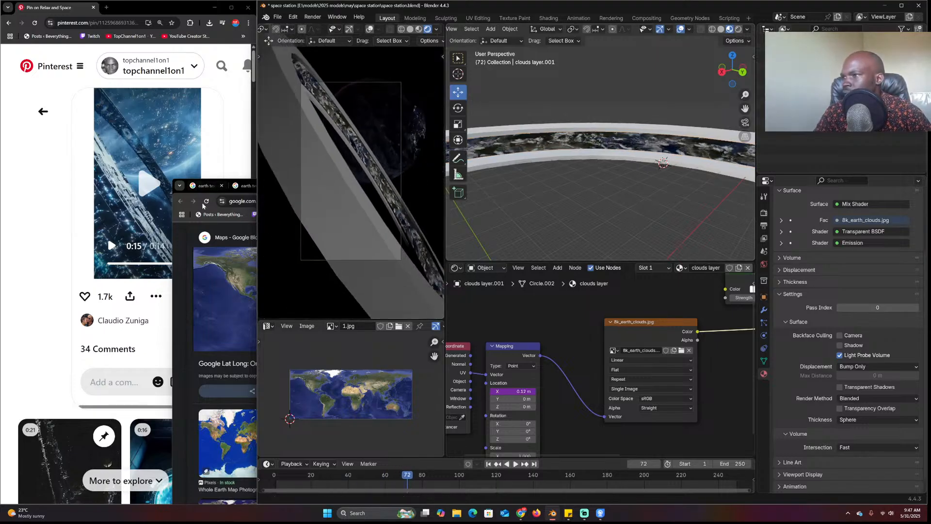
click(177, 291)
click(439, 186)
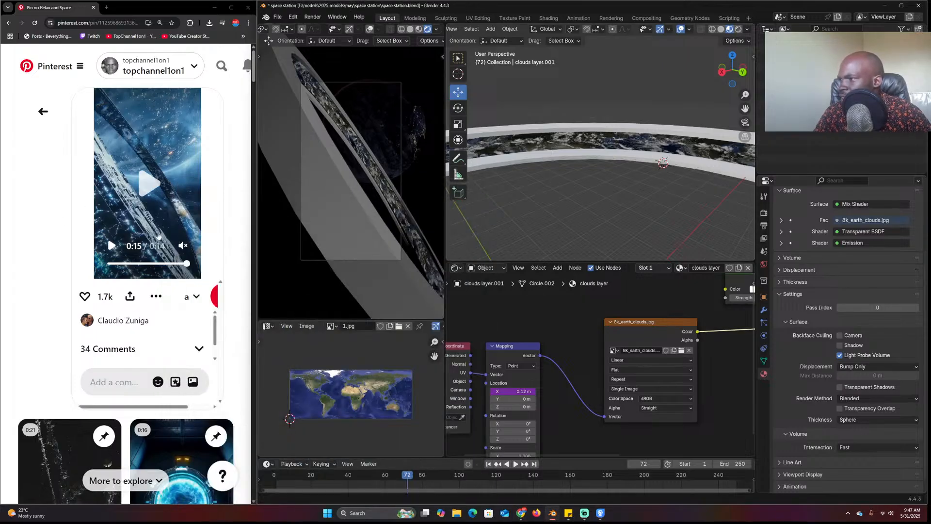
Select the white ring, search Google Images for "metal panel texture" in a new browser window, and browse the results
click(587, 163)
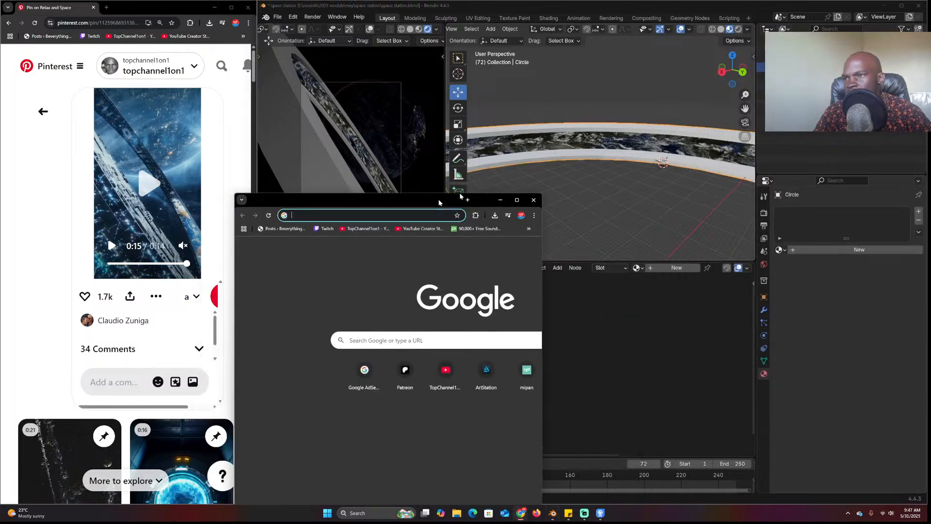
text(mapetal panel)
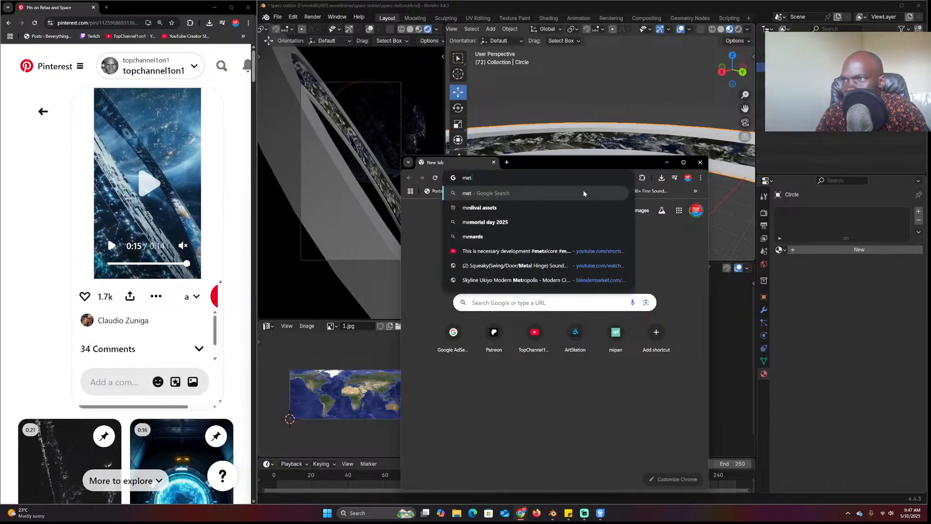
text( texture&oq=metal+panel+text...)
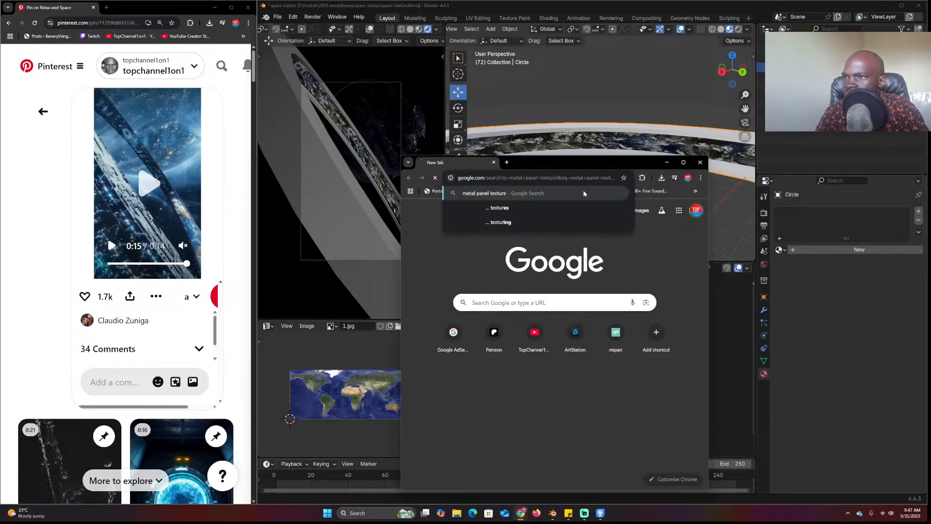
key(Return)
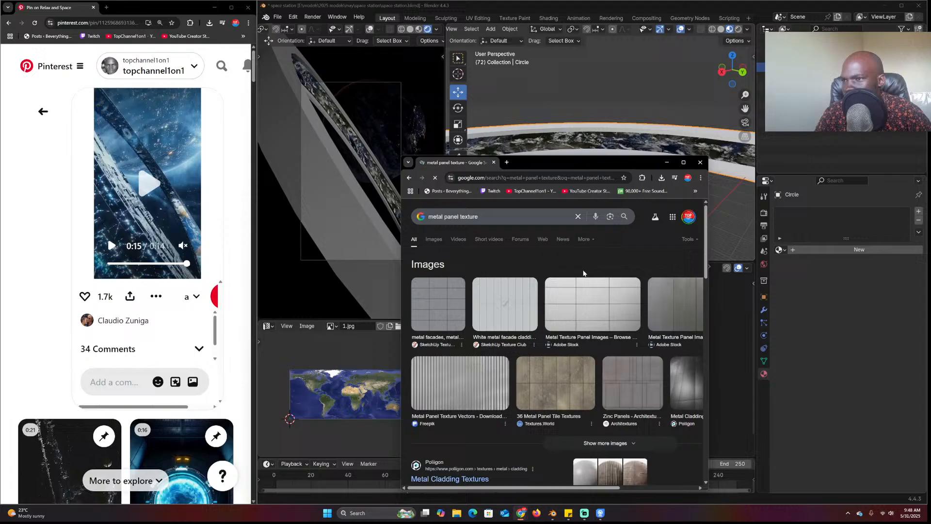
click(443, 241)
scroll(468, 370, down, 5)
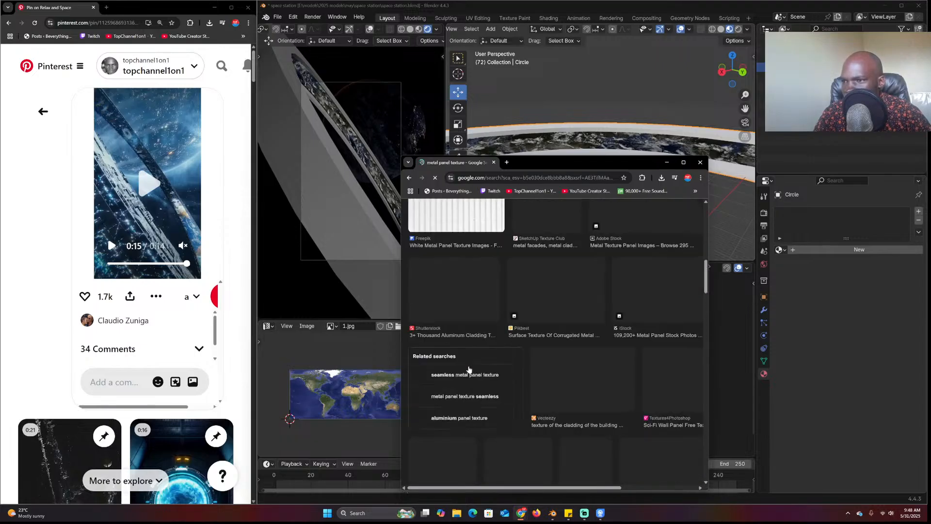
scroll(468, 370, down, 3)
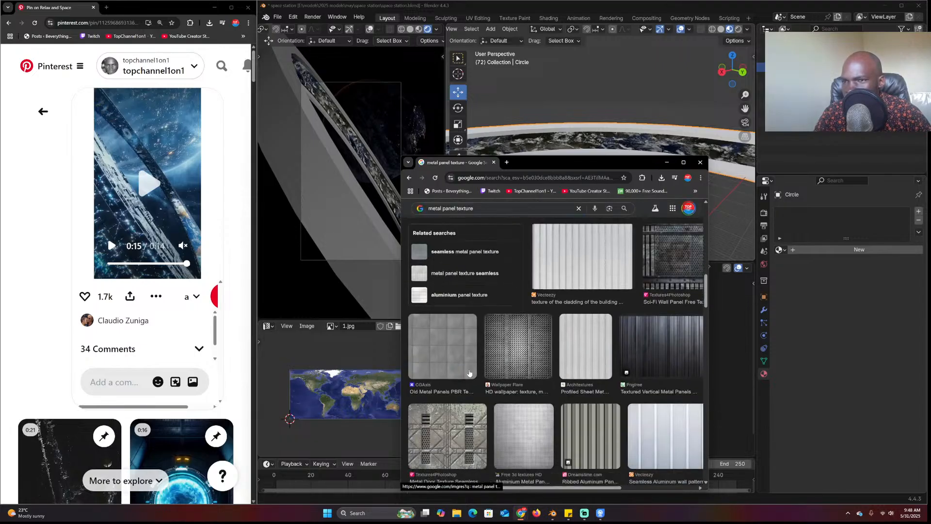
scroll(466, 297, down, 2)
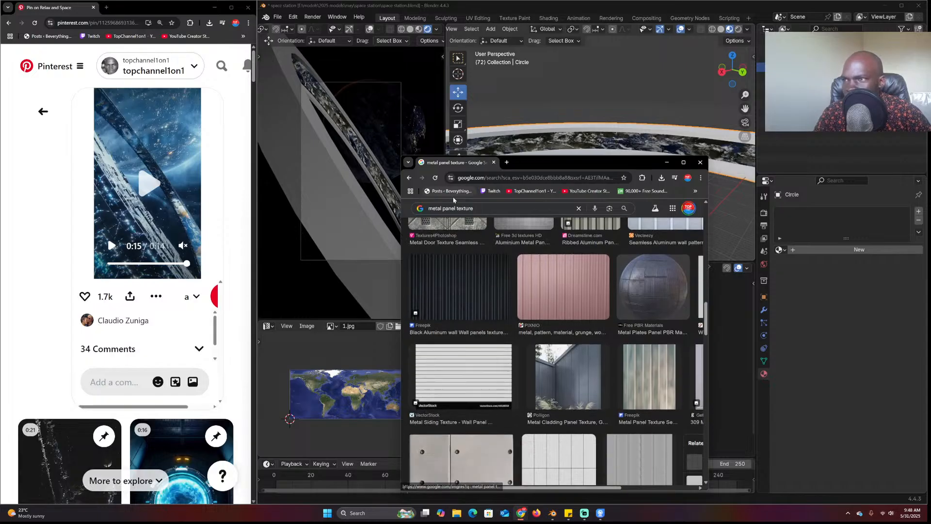
Refine the image search to "scifi metal panel texture" and browse the results
click(485, 208)
text(scifi)
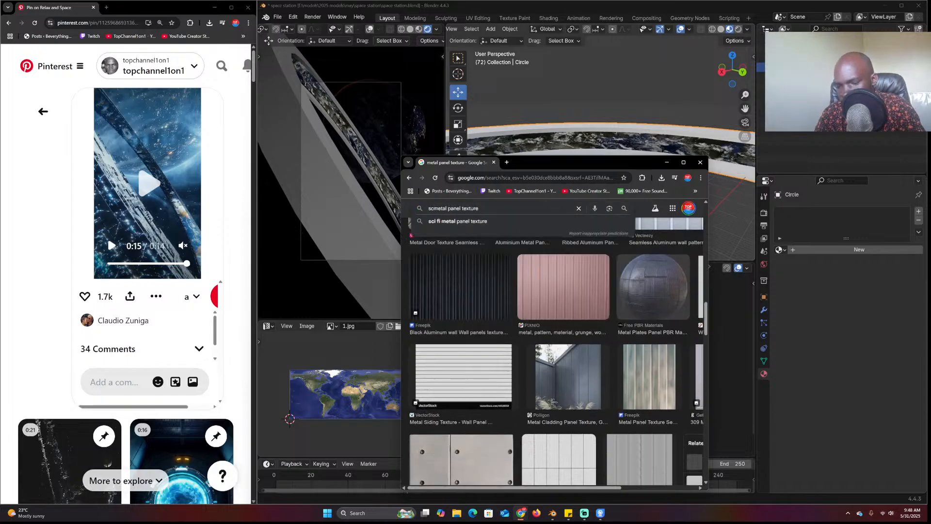
key(Return)
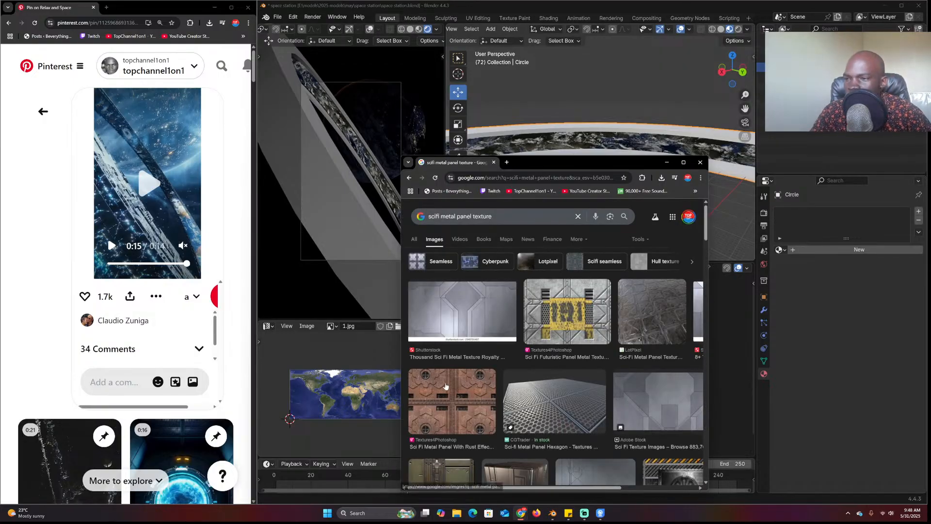
scroll(445, 386, down, 4)
scroll(445, 386, down, 5)
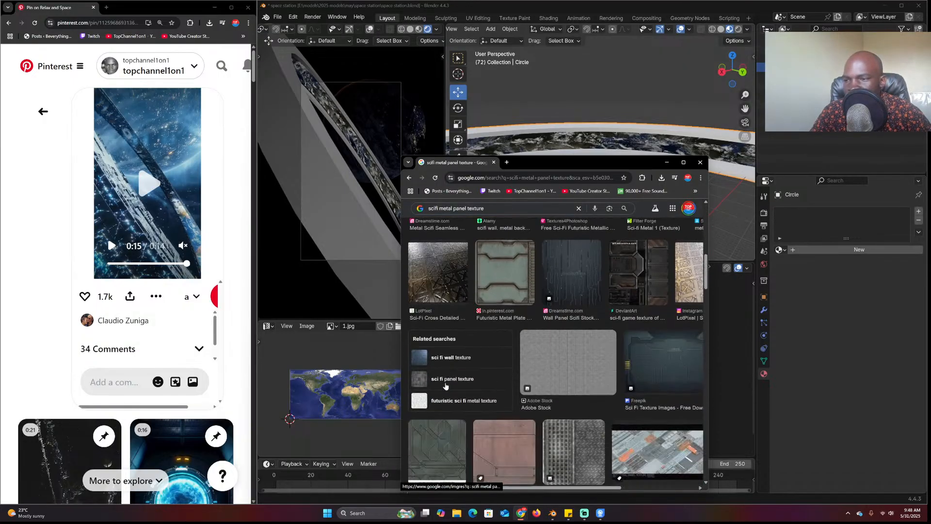
scroll(564, 358, down, 6)
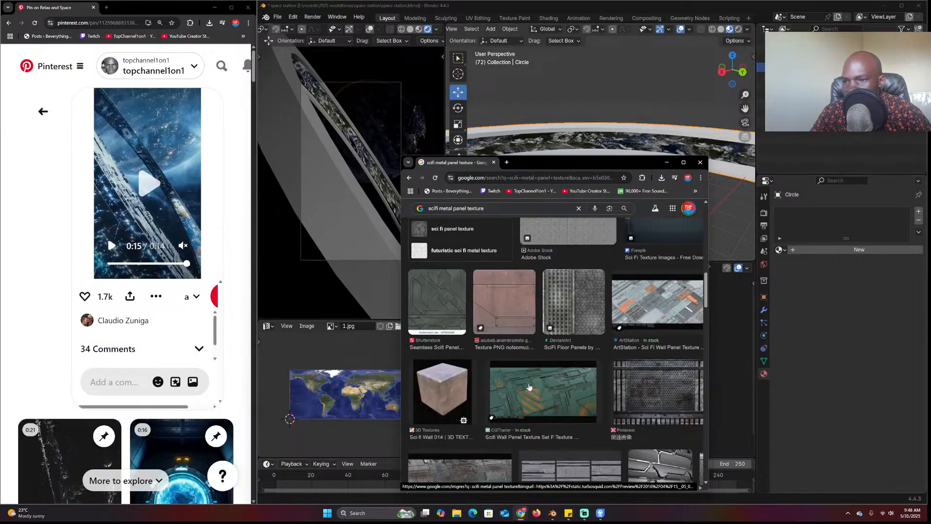
scroll(493, 394, down, 5)
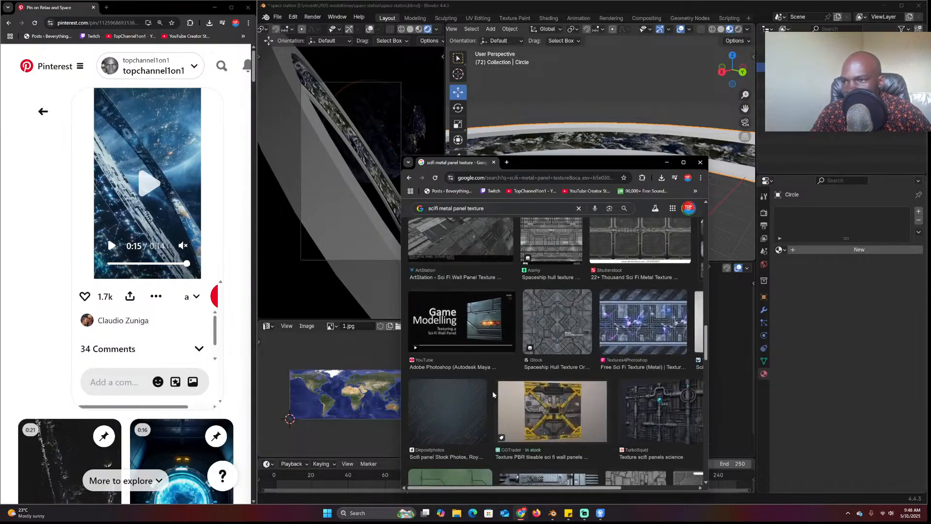
scroll(492, 395, down, 4)
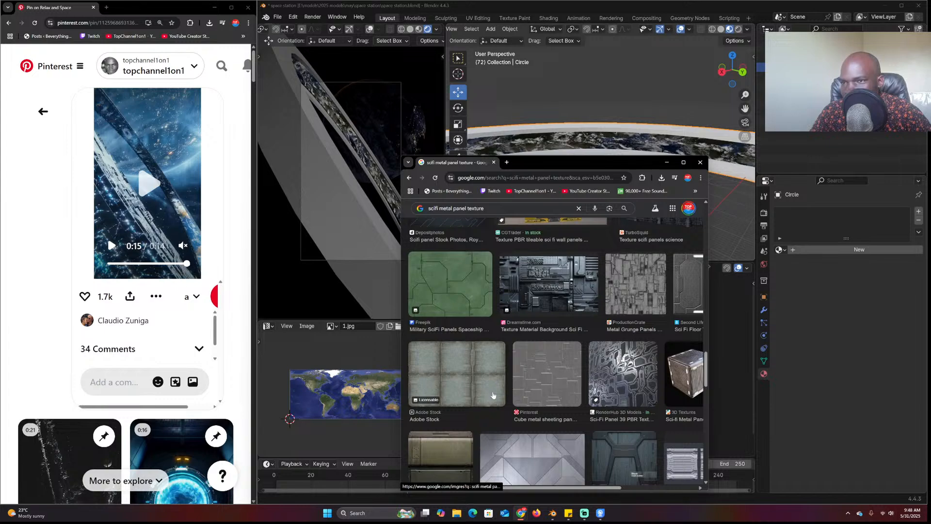
Open the ProductionCrate metal grunge panels and the Dreamstime sci-fi texture material background in separate tabs, and browse further results
middle_click(643, 285)
middle_click(548, 287)
scroll(603, 310, down, 4)
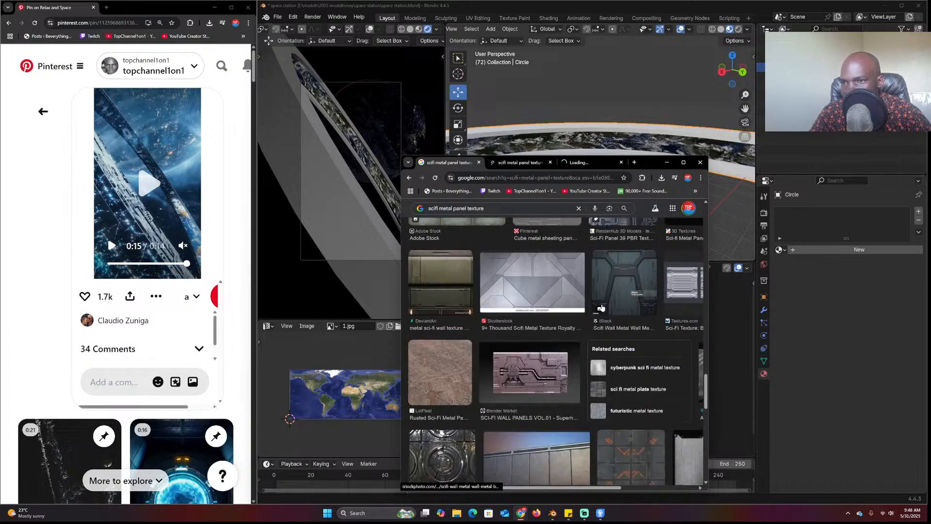
scroll(601, 308, down, 10)
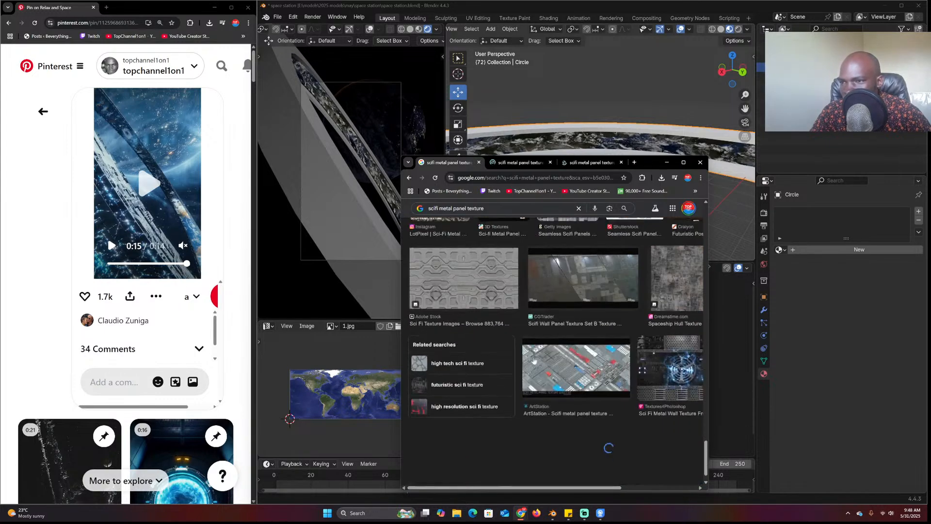
Compare the two opened textures and examine the images related to Metal Grunge Panels
click(529, 164)
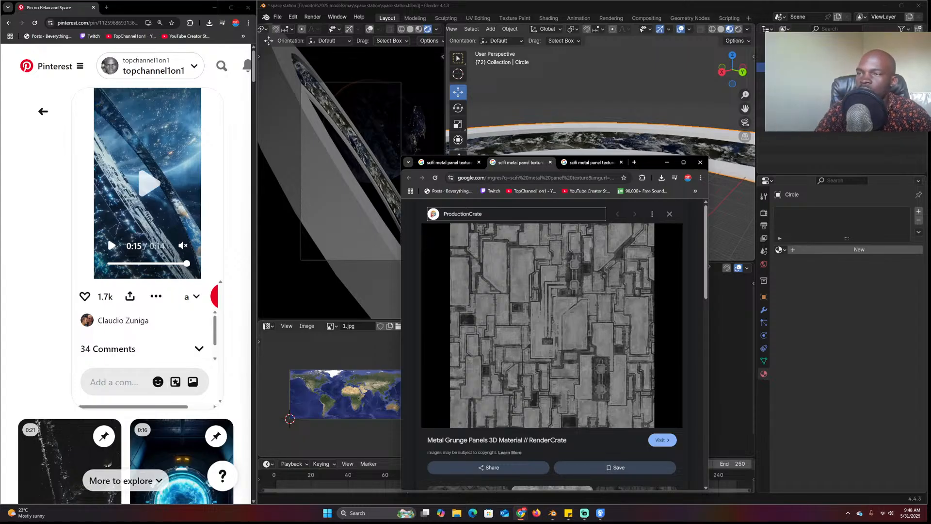
click(582, 166)
click(534, 167)
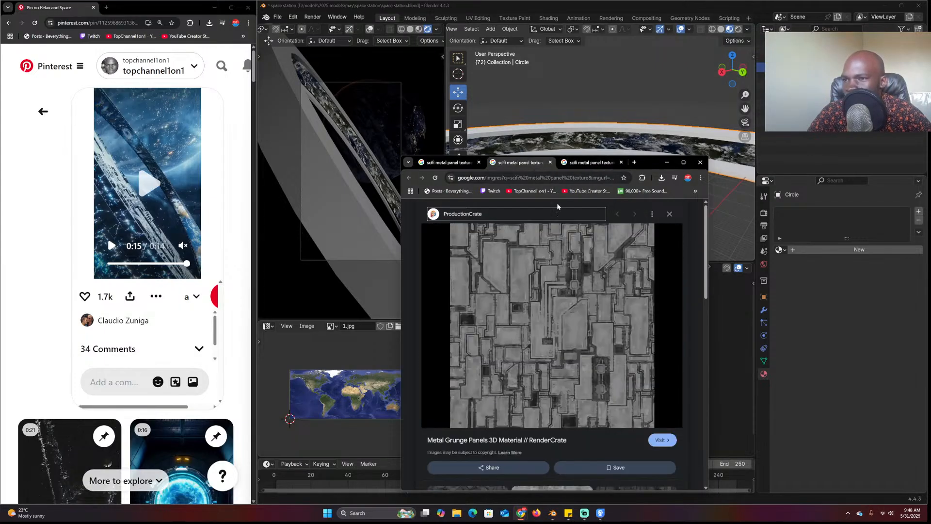
scroll(609, 341, down, 10)
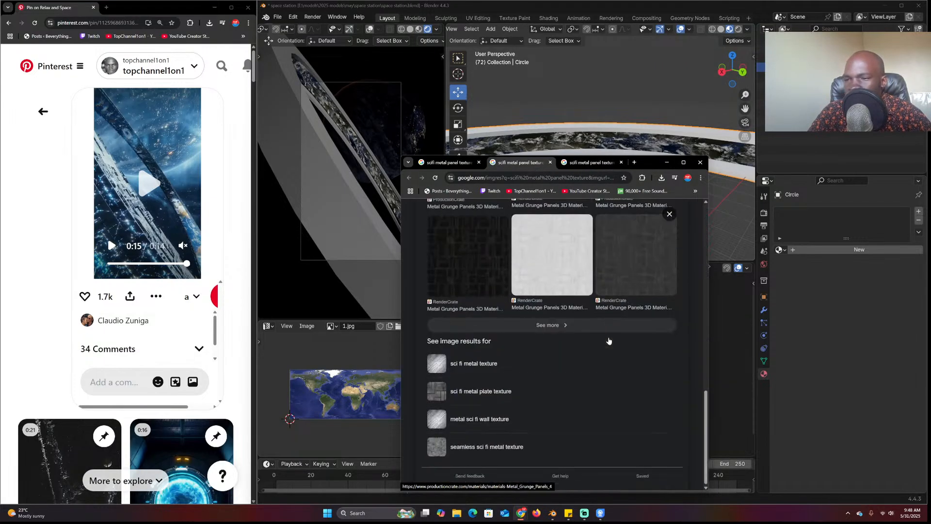
scroll(609, 341, up, 8)
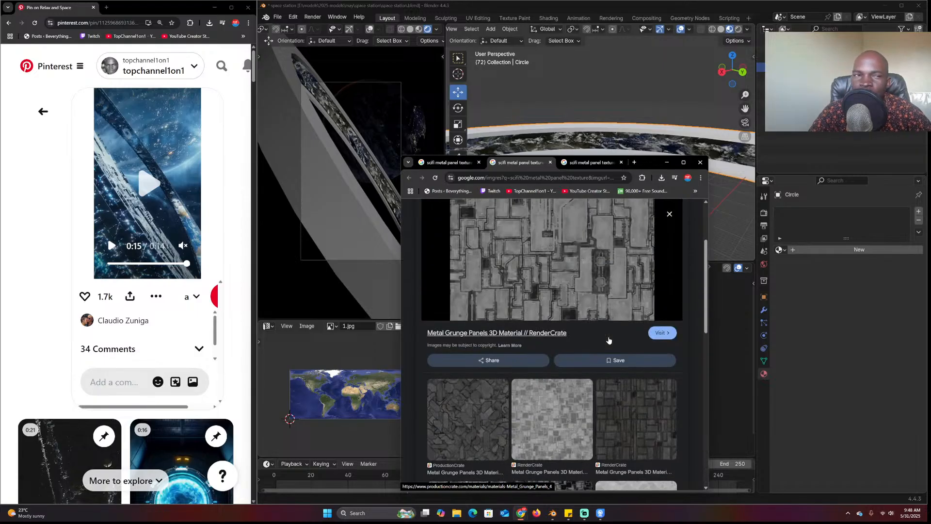
Browse the images related to the Dreamstime texture and open Sci Fi Building Texture Image in its own tab
click(597, 164)
scroll(572, 322, down, 10)
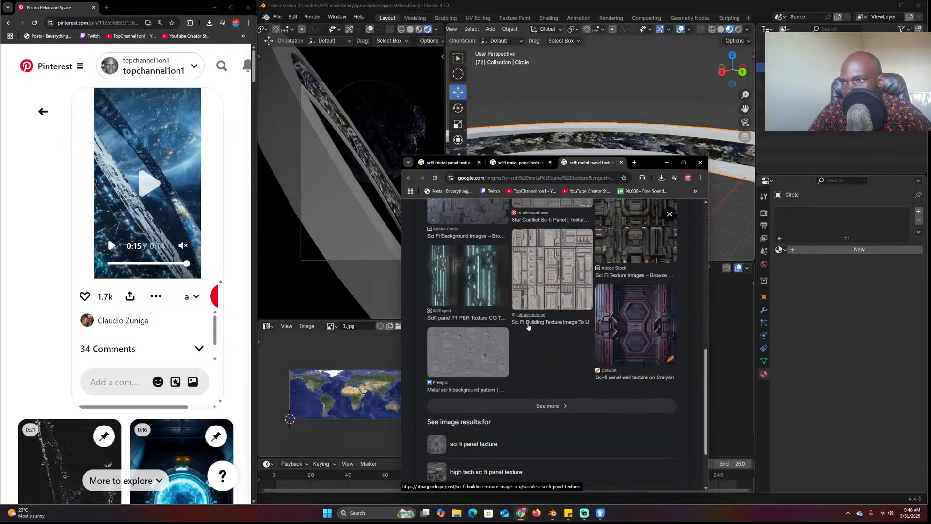
scroll(571, 326, up, 4)
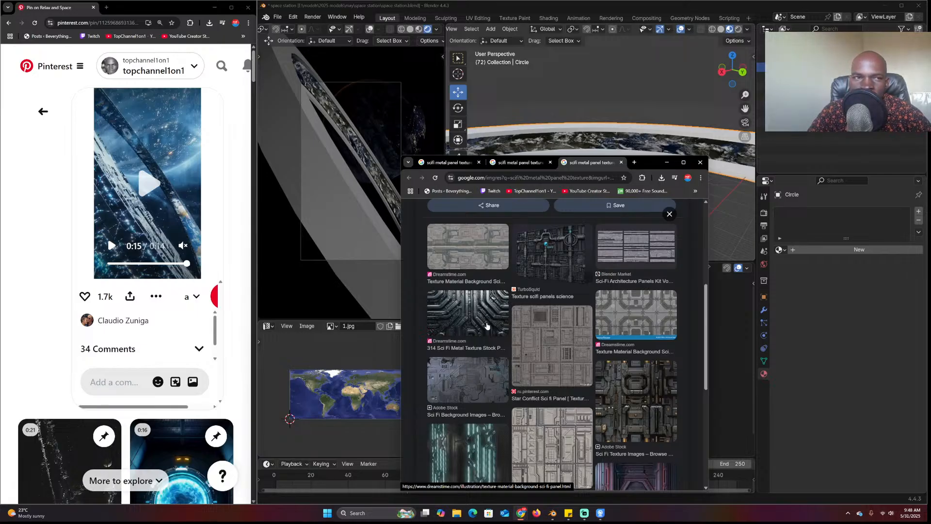
scroll(535, 381, down, 3)
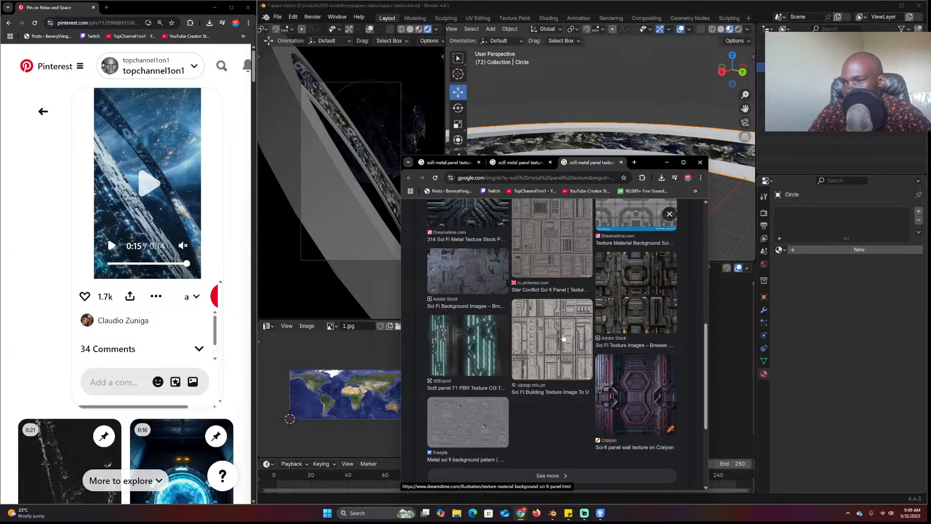
middle_click(553, 336)
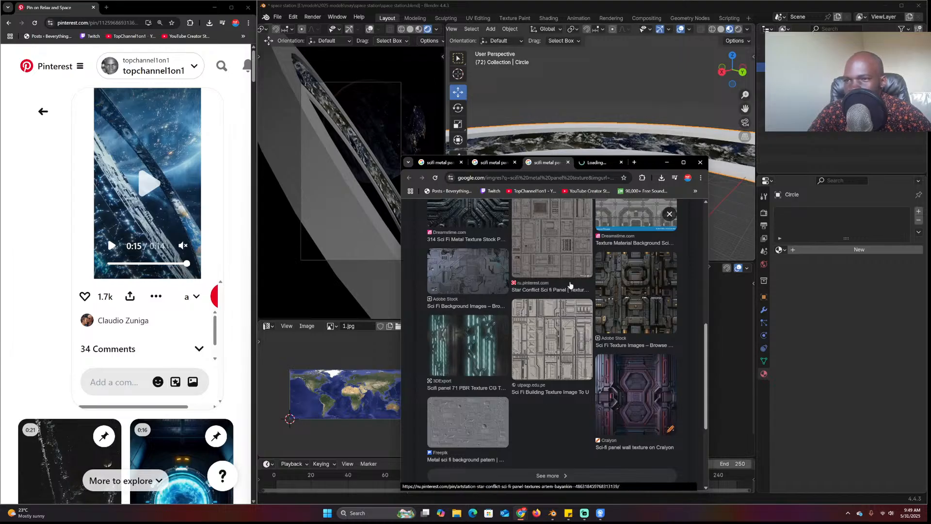
click(604, 167)
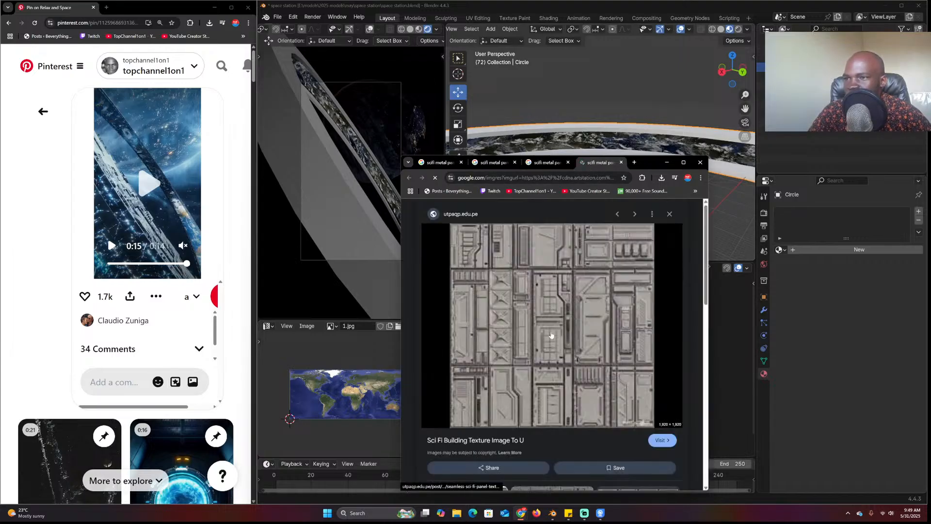
Open the related Sci Fi Spaceship Textures image in a new tab and view it
scroll(552, 335, down, 10)
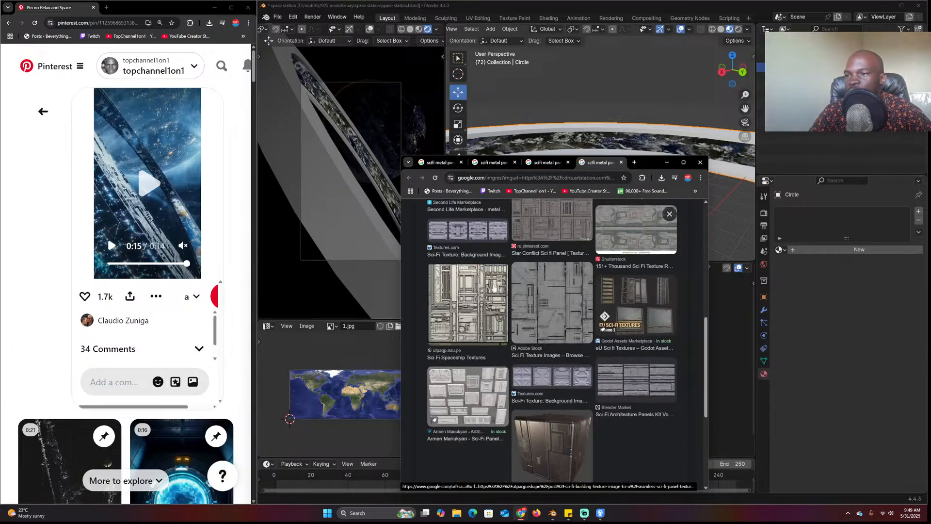
middle_click(551, 223)
click(592, 164)
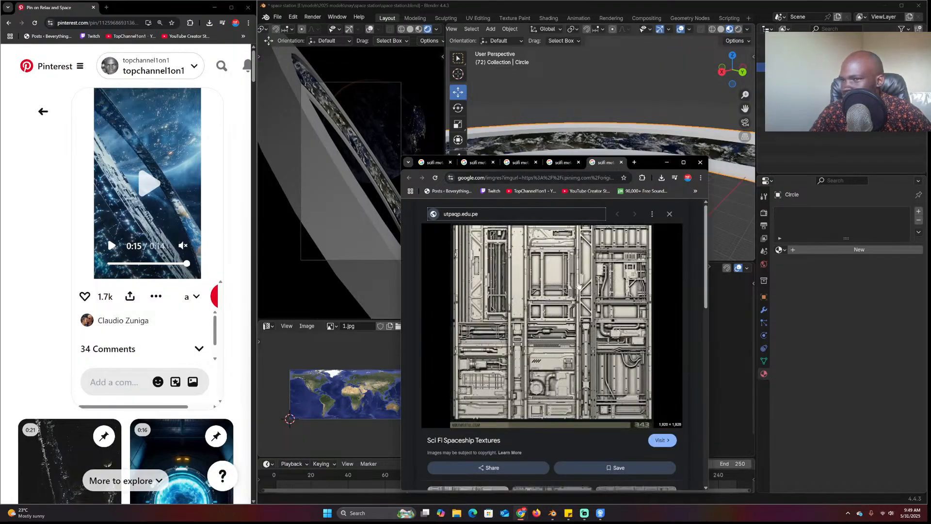
Move the browser window clear of the 3D viewport and return to Blender with the whole white ring in view
drag(650, 165, 374, 155)
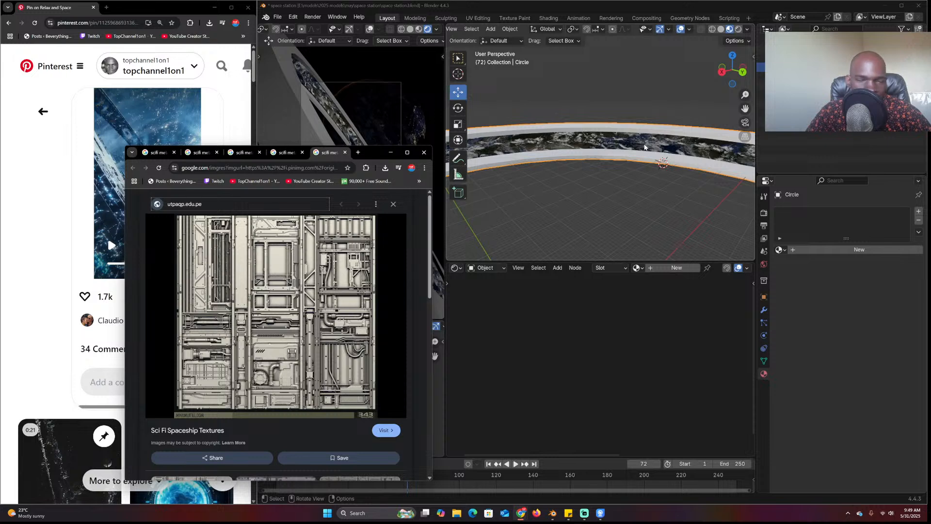
click(616, 158)
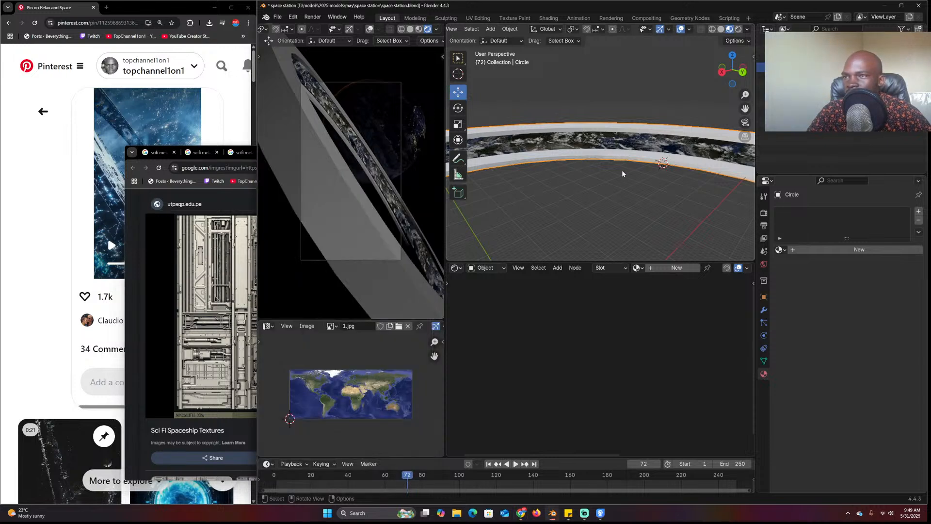
middle_drag(623, 173, 645, 213)
key(ctrl+z)
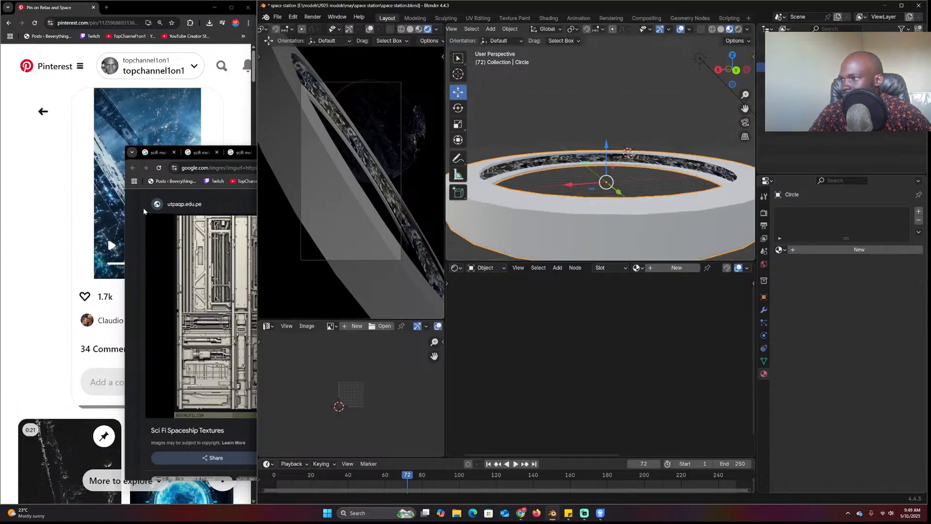
click(144, 211)
right_click(243, 270)
click(271, 339)
Create a new material for the white ring and show all its shader nodes
click(609, 282)
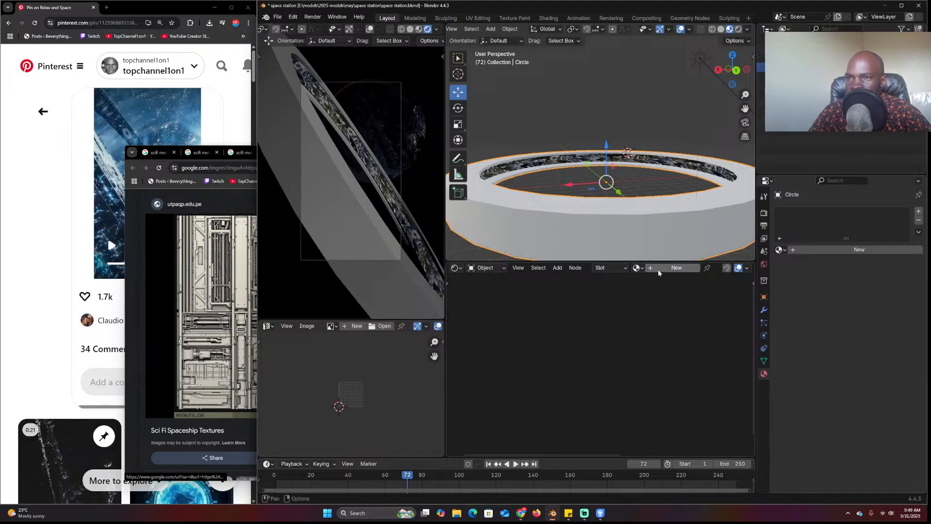
click(675, 267)
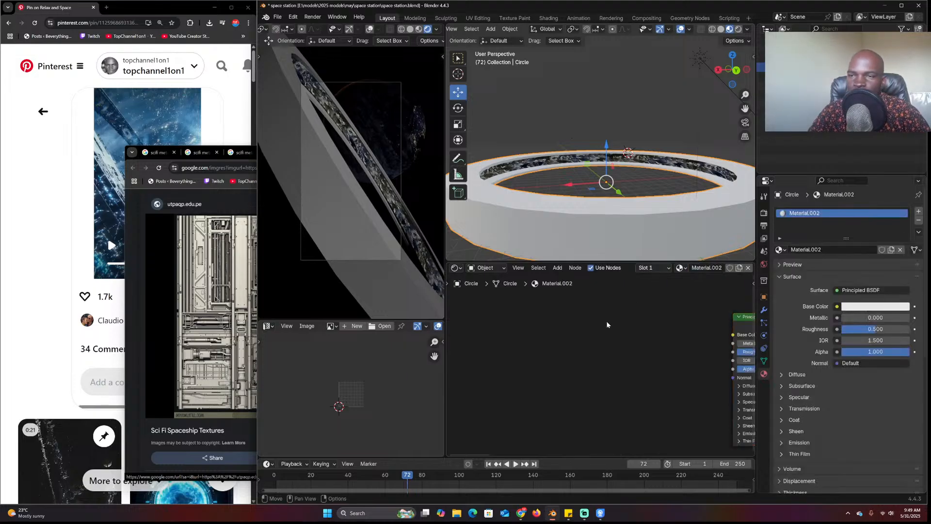
click(738, 326)
key(Home)
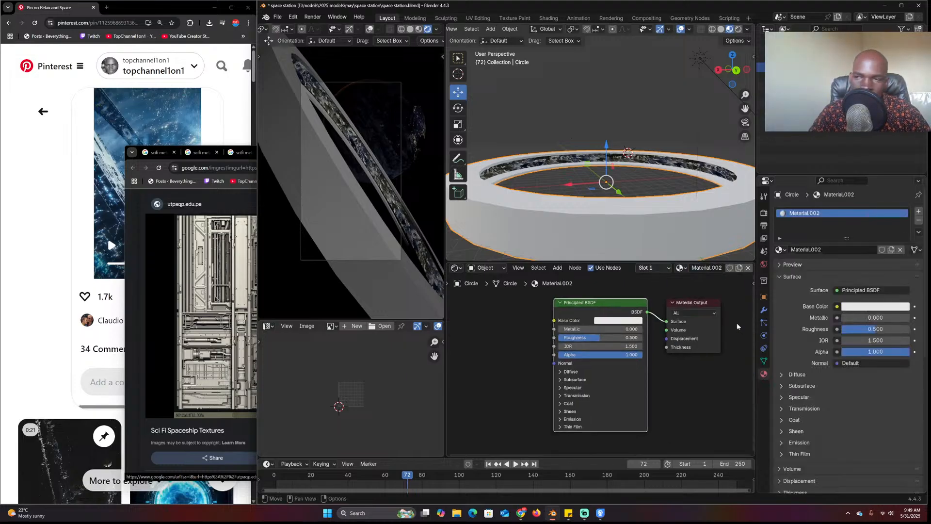
click(523, 347)
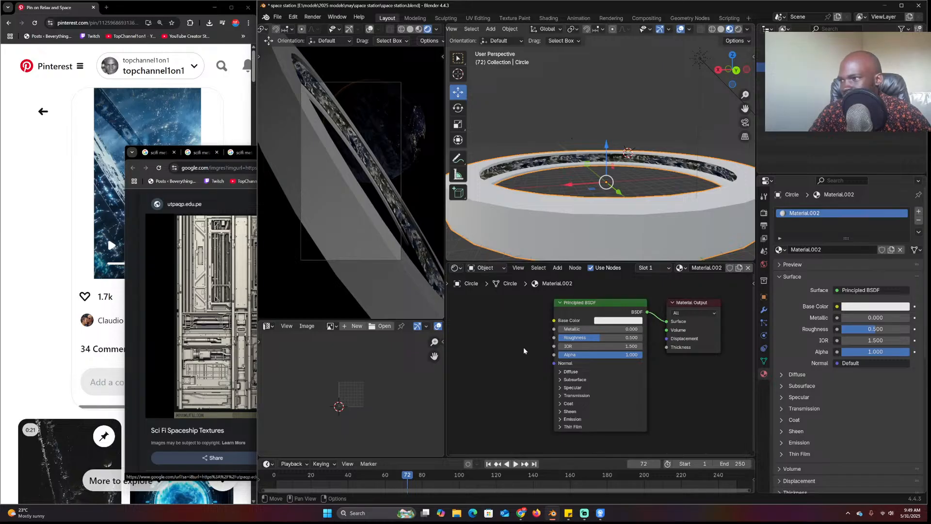
Save the Sci Fi Spaceship Textures image from the browser to disk
click(132, 229)
right_click(227, 275)
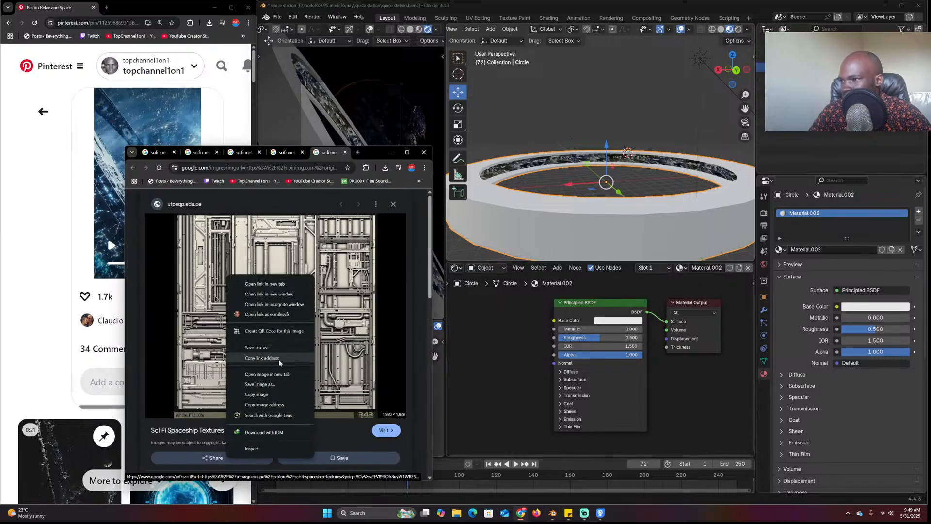
click(272, 384)
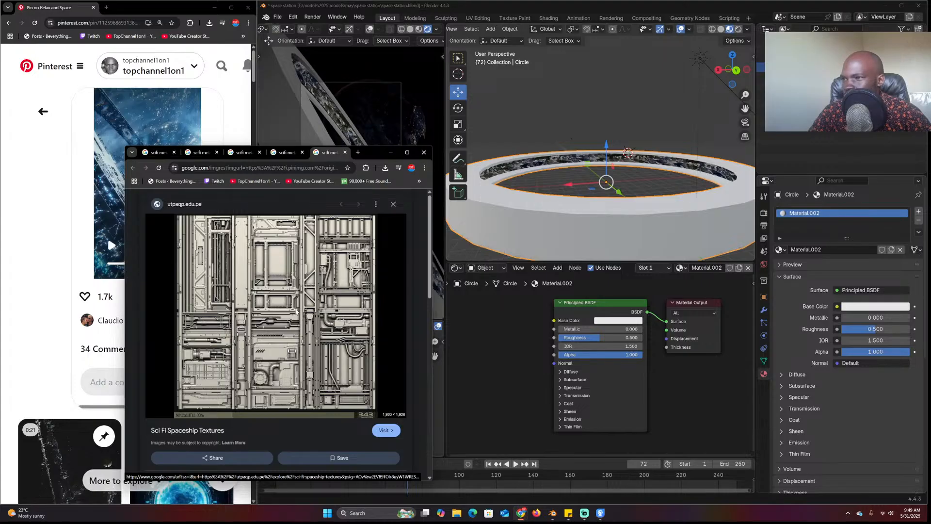
click(456, 448)
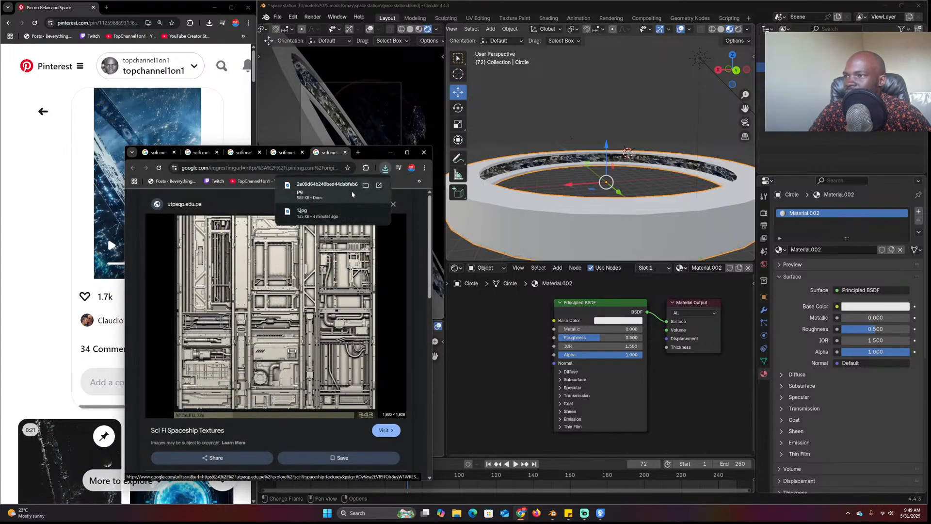
Bring the downloaded panel image into the ring's material as the surface texture, with Texture Coordinate and Mapping nodes attached
drag(352, 194, 508, 313)
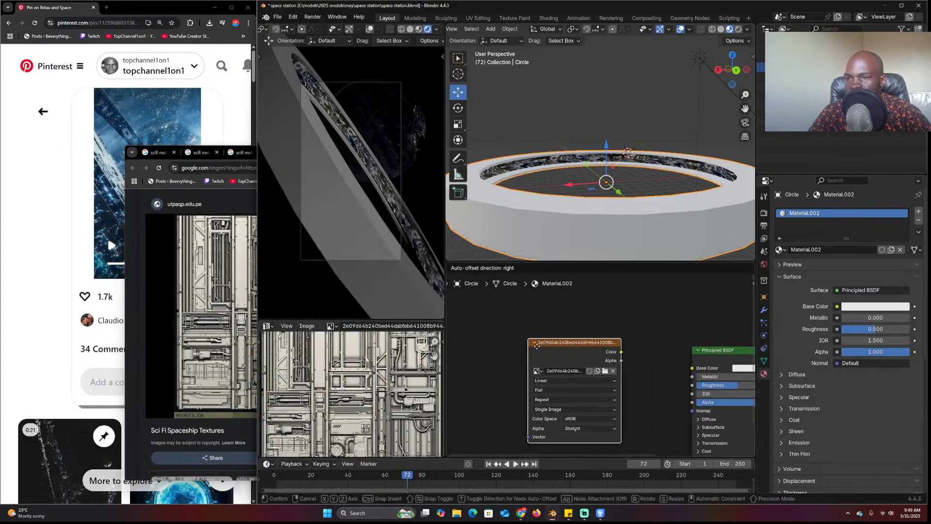
click(505, 334)
drag(590, 341, 718, 356)
middle_drag(606, 189, 621, 181)
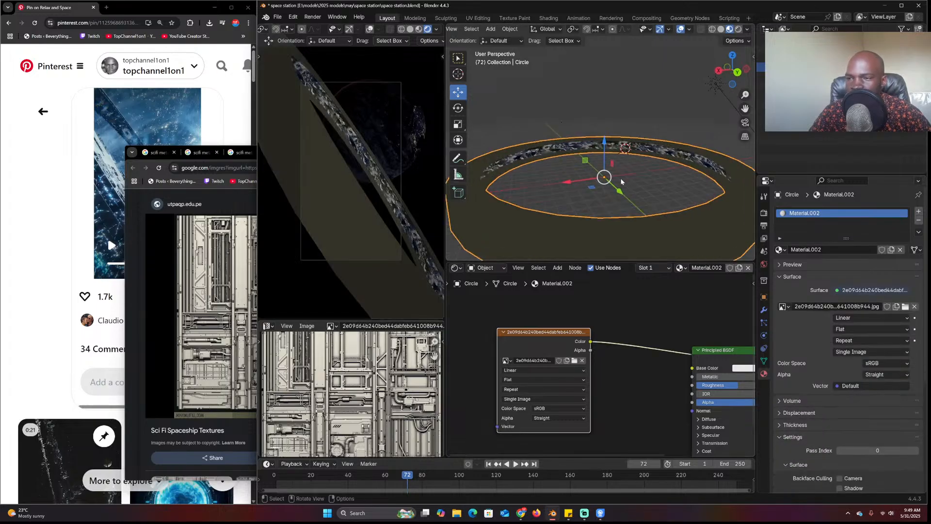
key(ctrl+t)
middle_drag(458, 424, 582, 395)
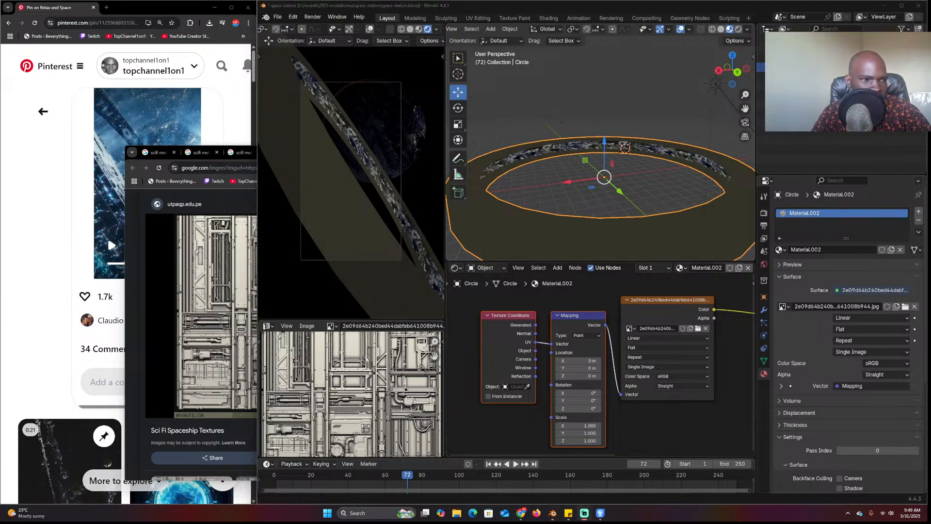
Map the panel texture with Object coordinates and Box projection, and raise the Mapping scale evenly on all three axes
scroll(601, 216, up, 2)
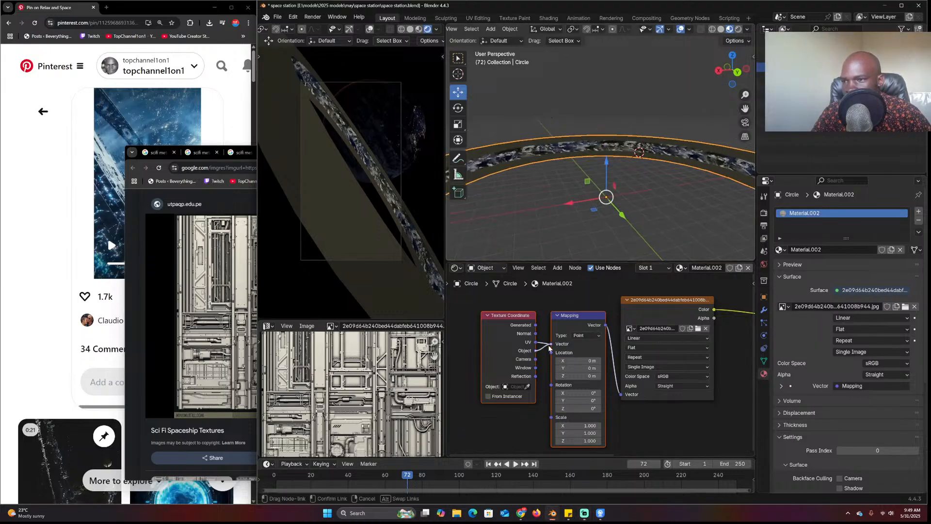
drag(535, 351, 551, 343)
click(667, 347)
click(656, 377)
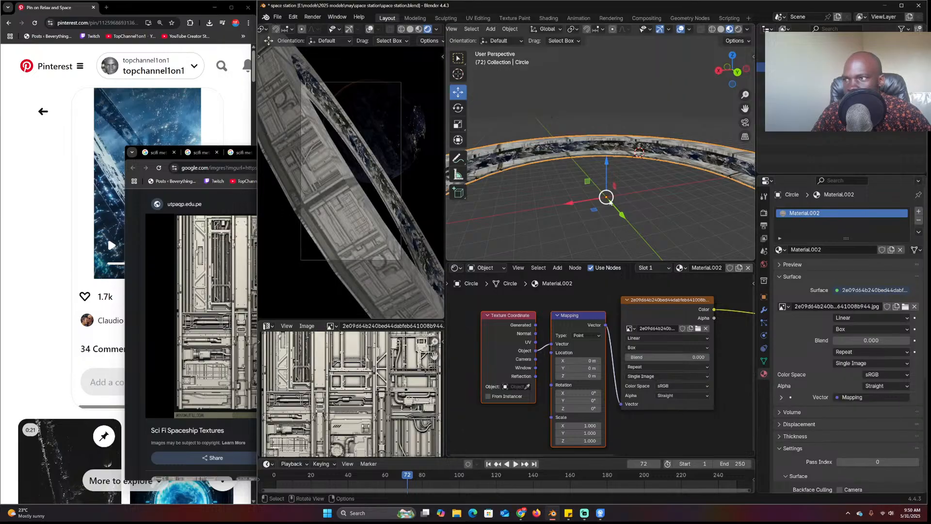
middle_drag(609, 187, 611, 202)
middle_drag(615, 368, 626, 350)
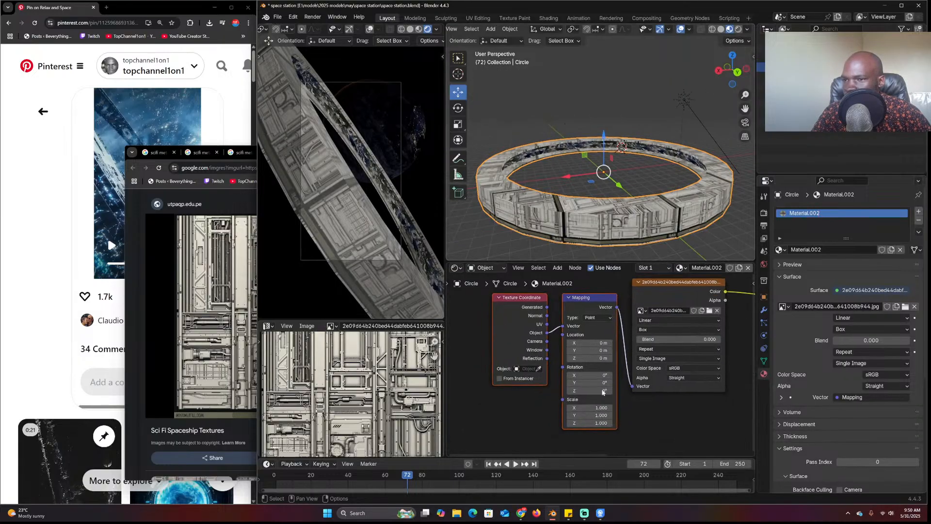
drag(600, 409, 652, 424)
Insert a Color Ramp node between the panel image texture and the material's surface connection
middle_drag(698, 357, 567, 364)
scroll(567, 364, down, 2)
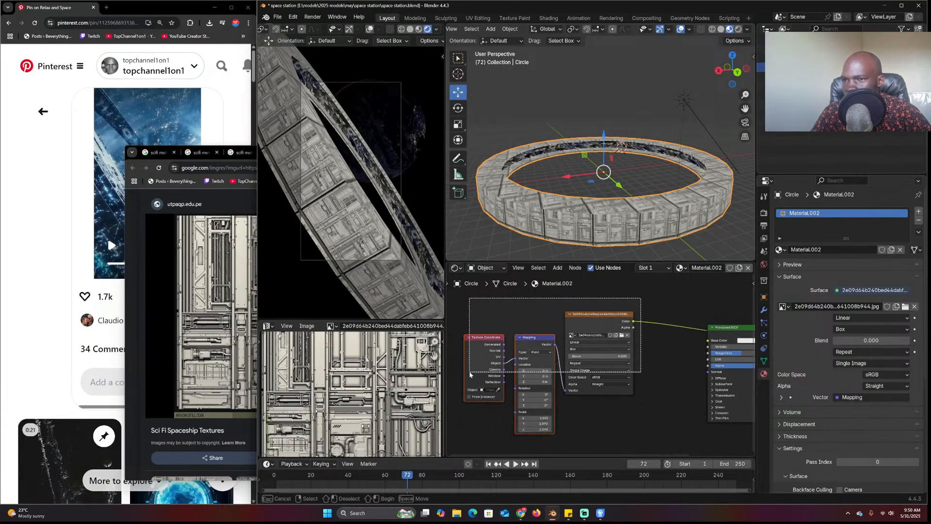
key(shift+a)
click(609, 317)
text(ramp)
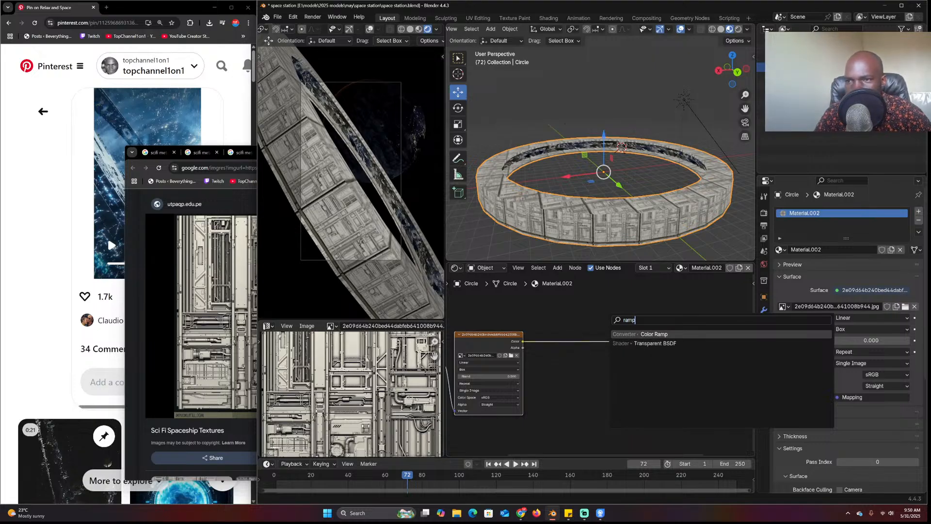
key(Return)
click(619, 374)
scroll(618, 373, up, 2)
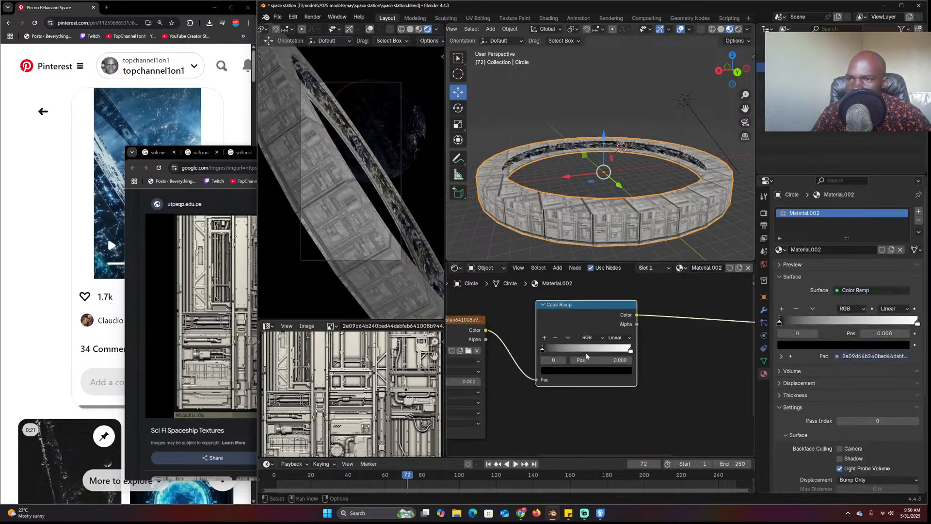
Darken the Color Ramp's white stop to a near-black tone and feed the ramp into the Principled BSDF's Base Color
click(618, 371)
drag(618, 274, 634, 289)
middle_drag(686, 359, 514, 361)
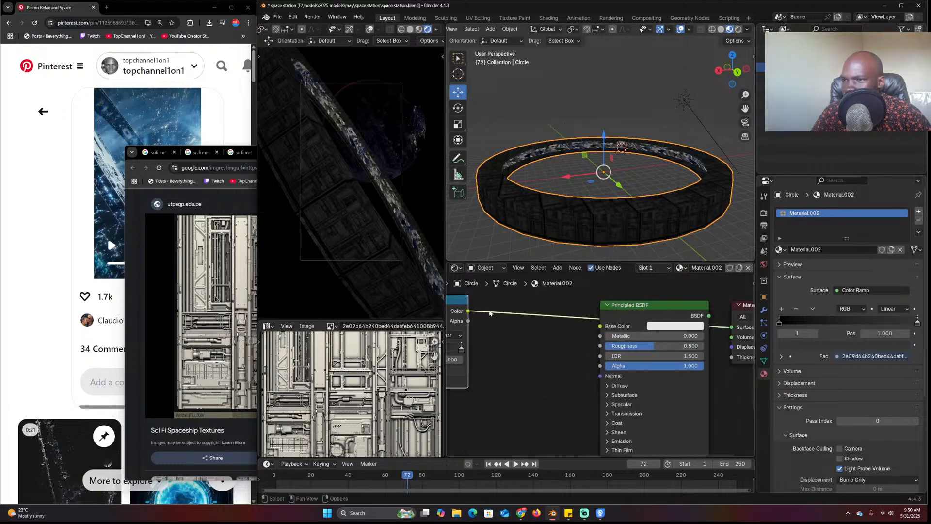
drag(469, 311, 600, 326)
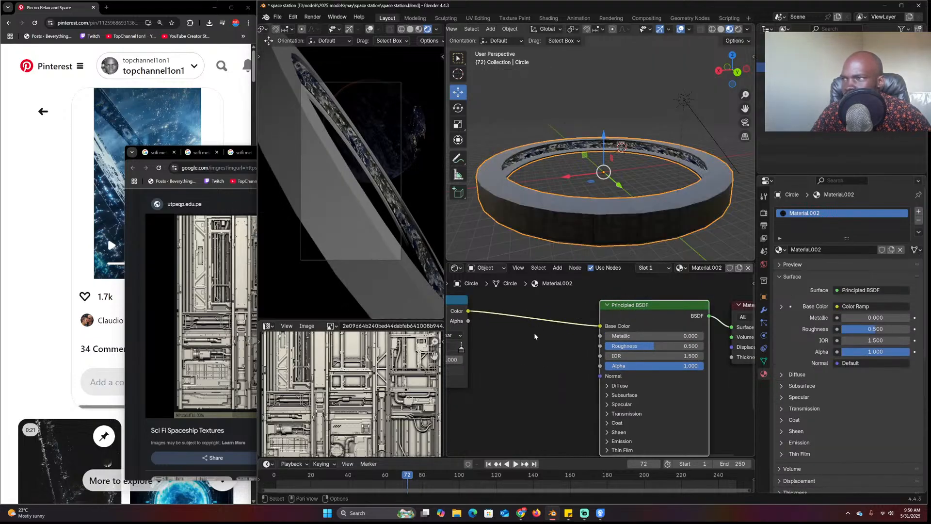
middle_drag(534, 332, 598, 321)
Bevel the hull ring's upper outer edge loop by about 0.06 m with one segment and return to Object Mode
click(617, 199)
click(641, 206)
scroll(655, 215, up, 3)
key(Tab)
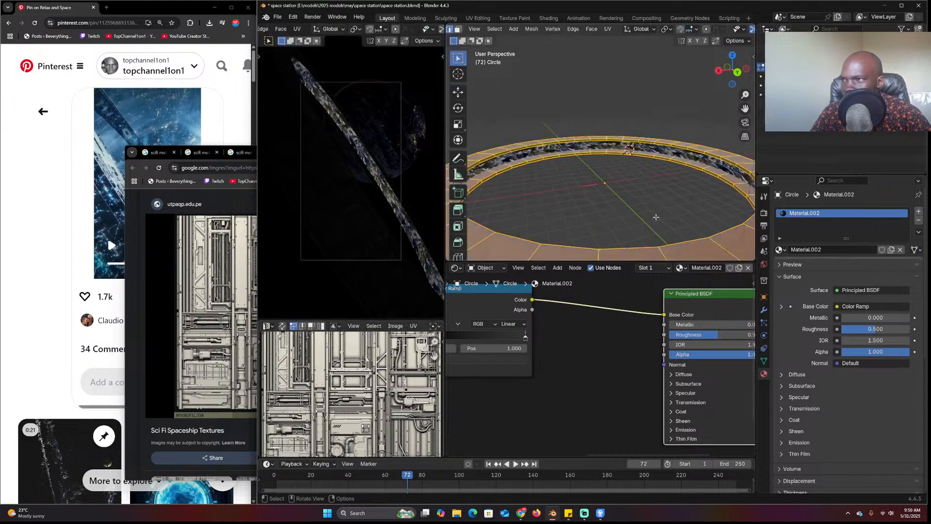
scroll(677, 236, down, 5)
key(alt+a)
scroll(651, 184, up, 3)
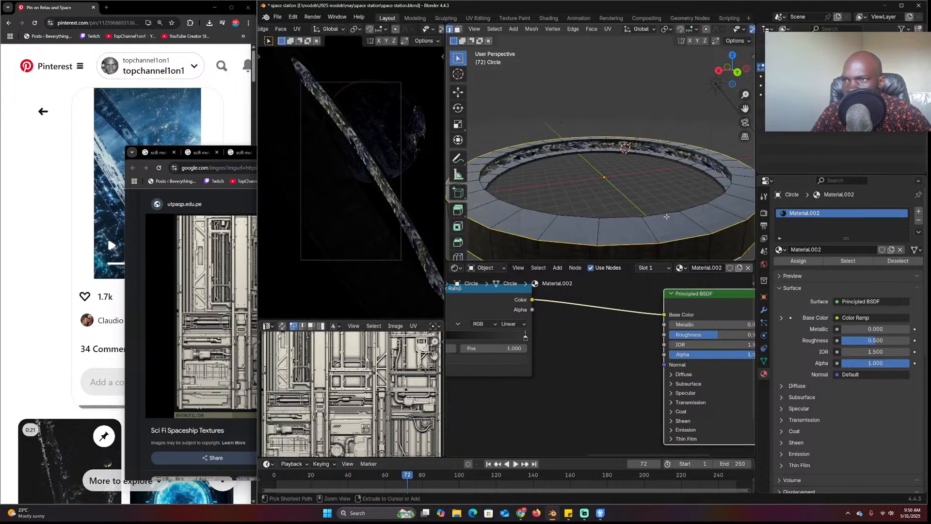
alt+click(667, 216)
key(ctrl+b)
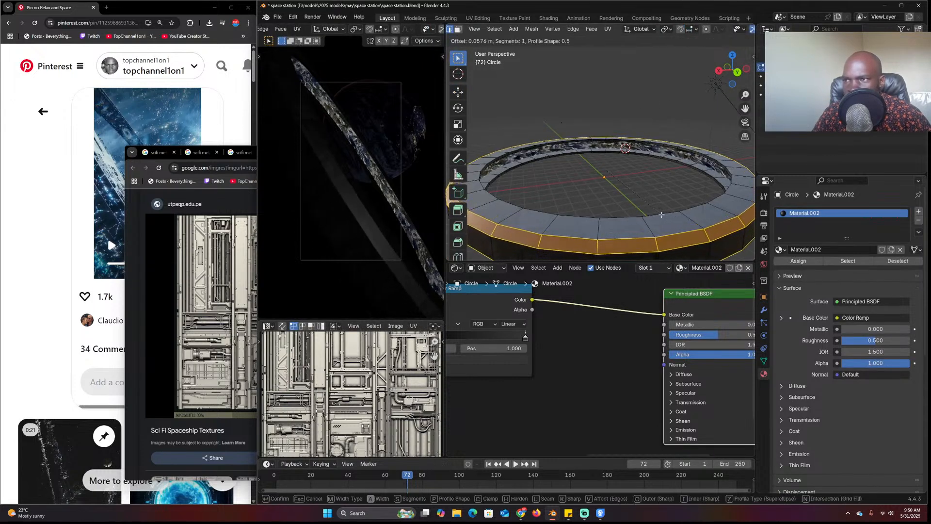
click(660, 211)
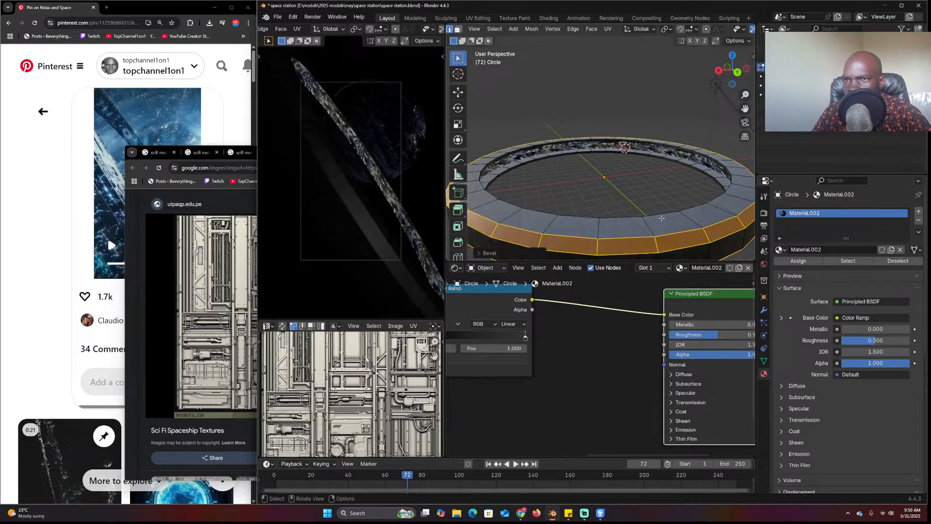
key(Tab)
key(alt+a)
scroll(658, 200, down, 5)
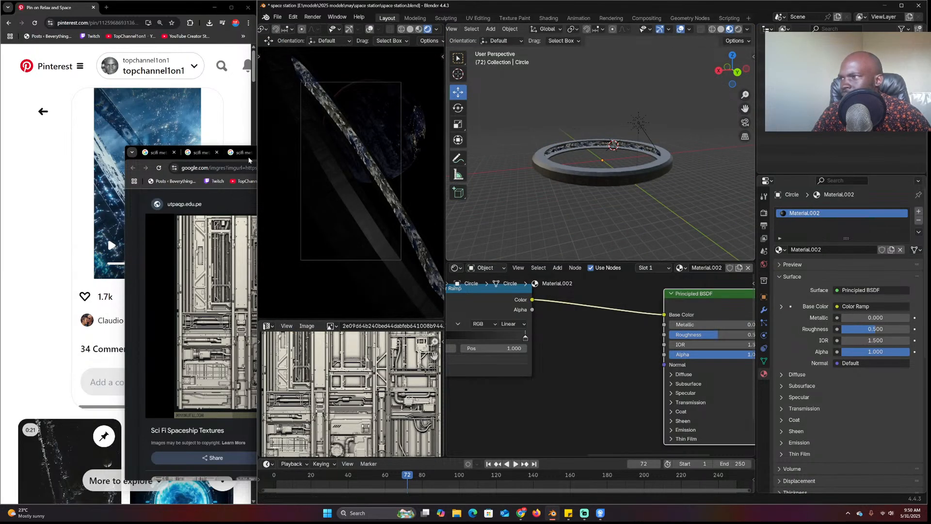
Minimize the texture browser window and look through the scene camera in the 3D viewport
click(144, 231)
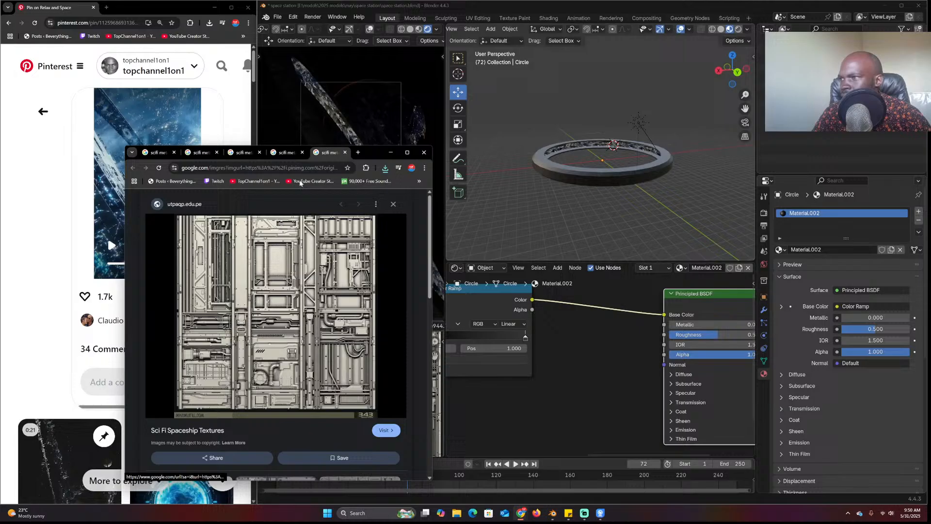
click(392, 152)
right_click(606, 178)
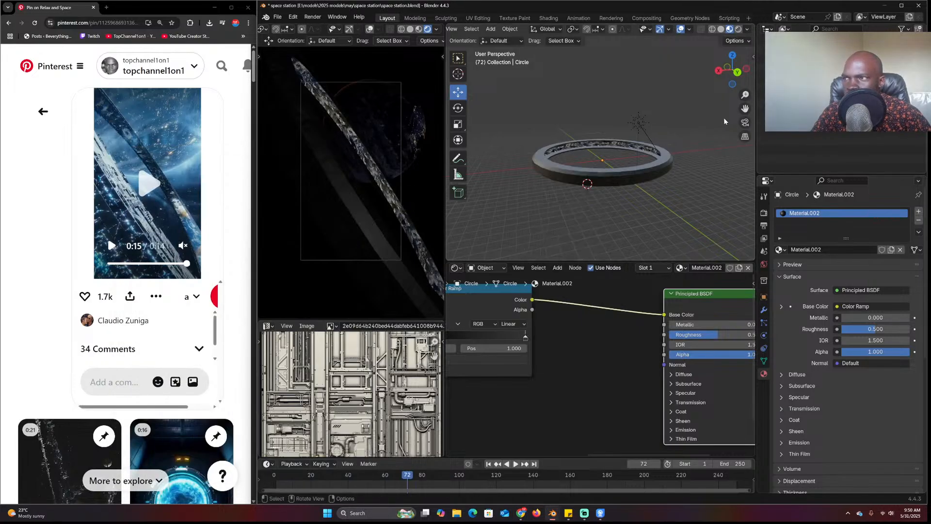
key(KP_0)
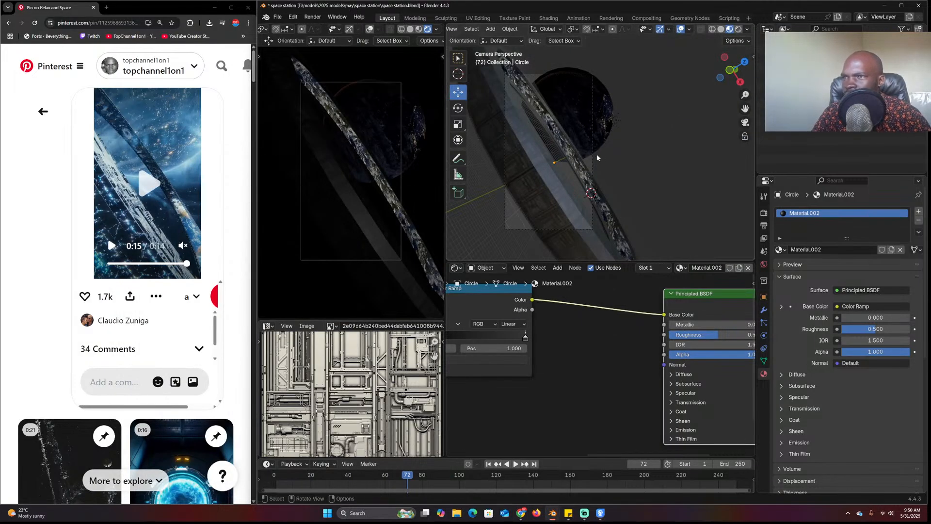
Try to add a Diffuse BSDF to the clouds layer.001 material and connect it to the Mix Shader
scroll(596, 153, up, 5)
click(795, 76)
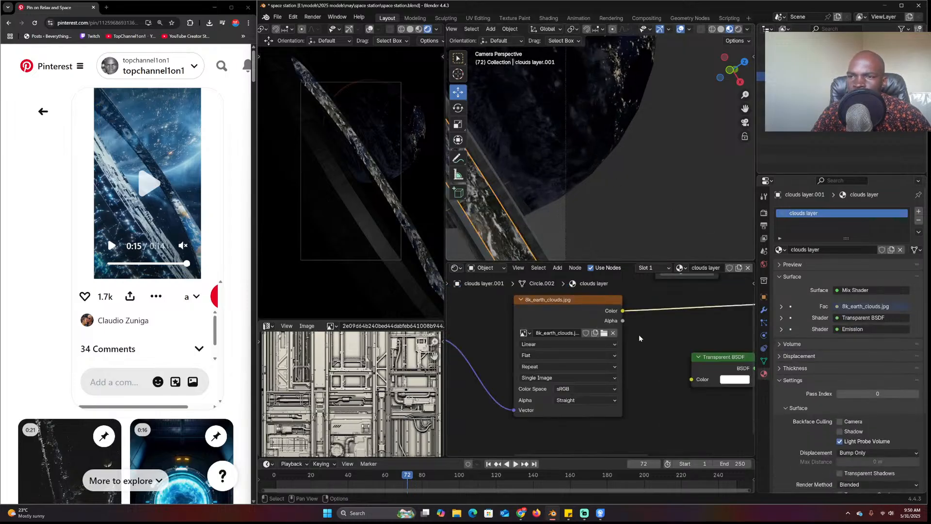
scroll(639, 337, down, 4)
middle_drag(634, 351, 581, 375)
key(shift+a)
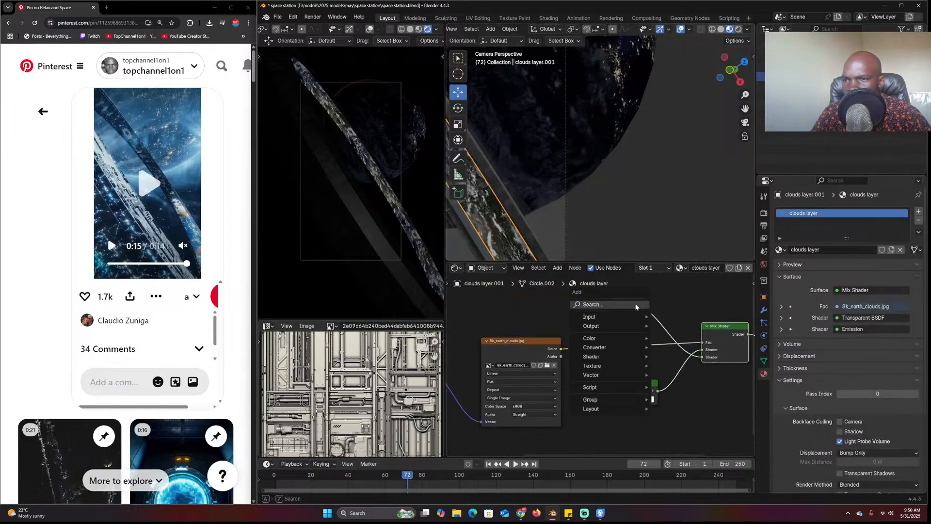
text(d)
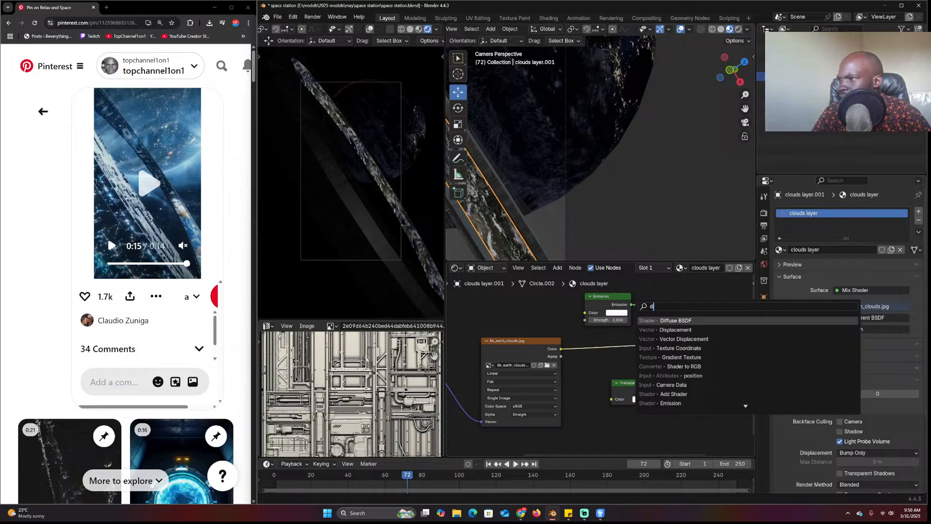
key(Return)
click(539, 292)
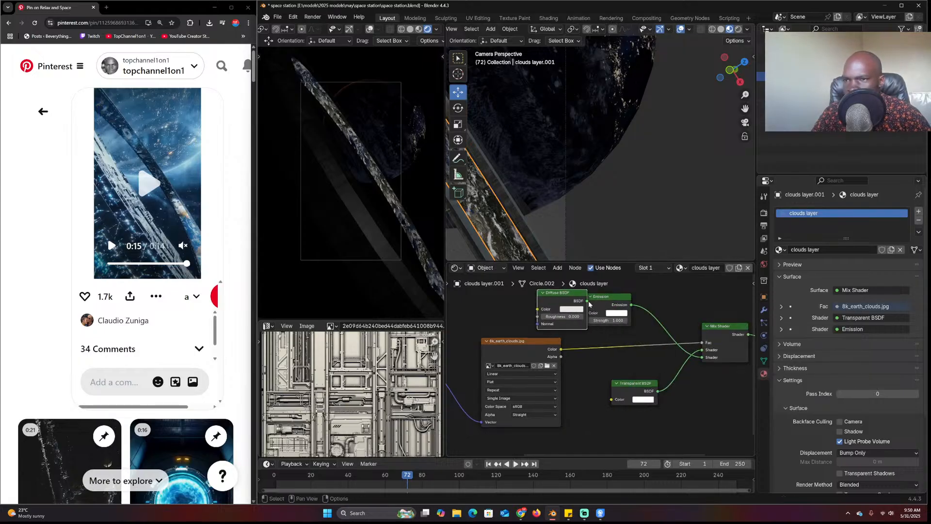
drag(587, 301, 698, 361)
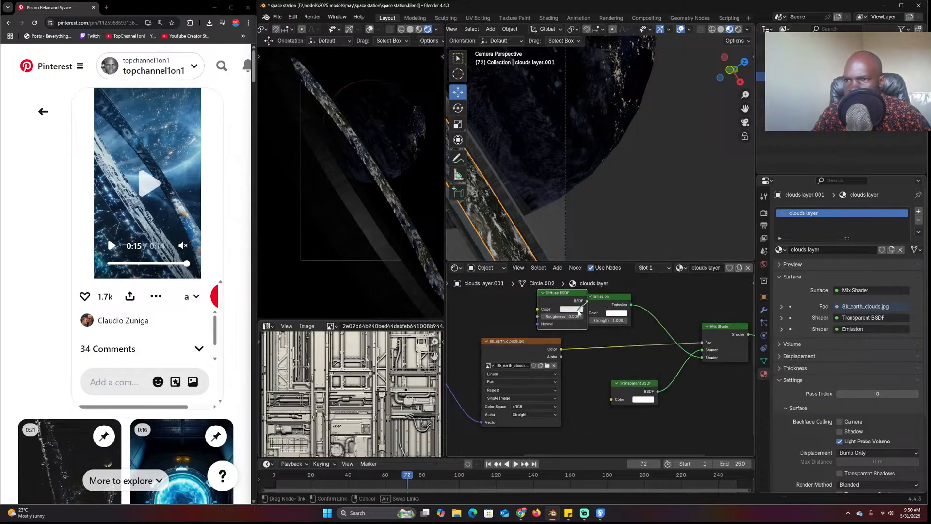
drag(579, 313, 701, 357)
Undo the deletion of the clouds layer.001 object together with the added Diffuse BSDF node
key(Delete)
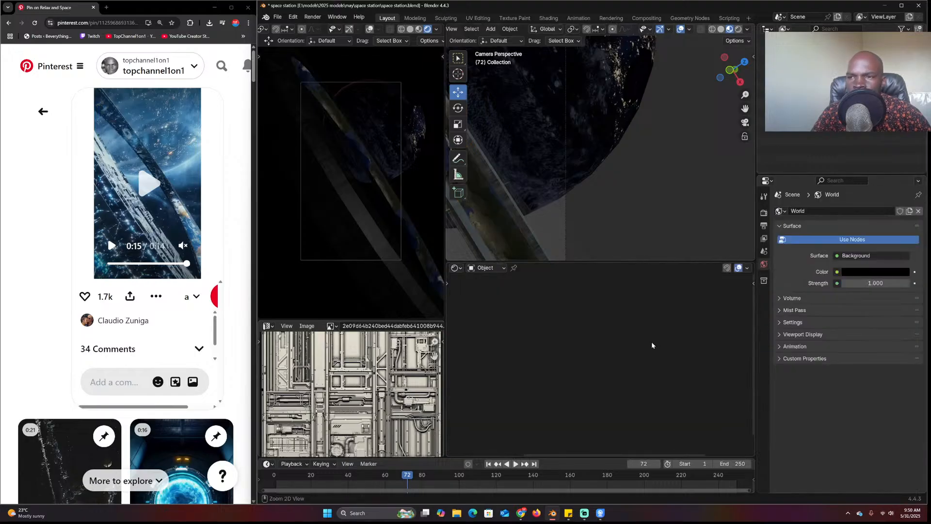
key(ctrl+z)
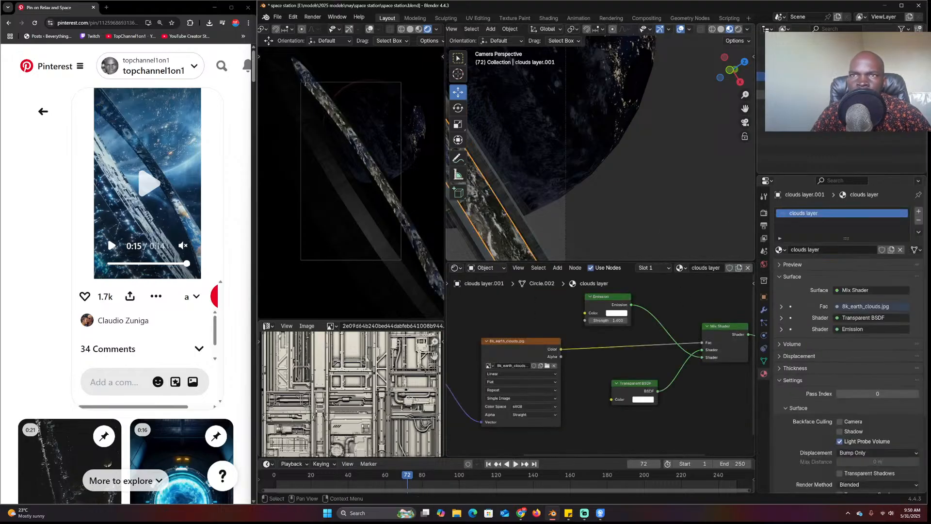
key(ctrl+z)
Connect the Diffuse BSDF to the Material Output in the earth layer's material and delete the Emission node
key(shift+a)
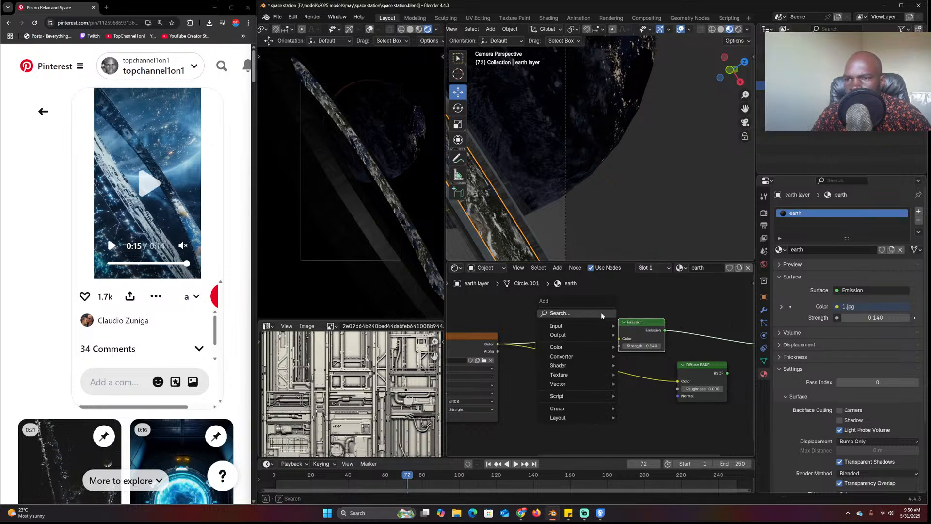
click(601, 312)
key(Return)
click(682, 370)
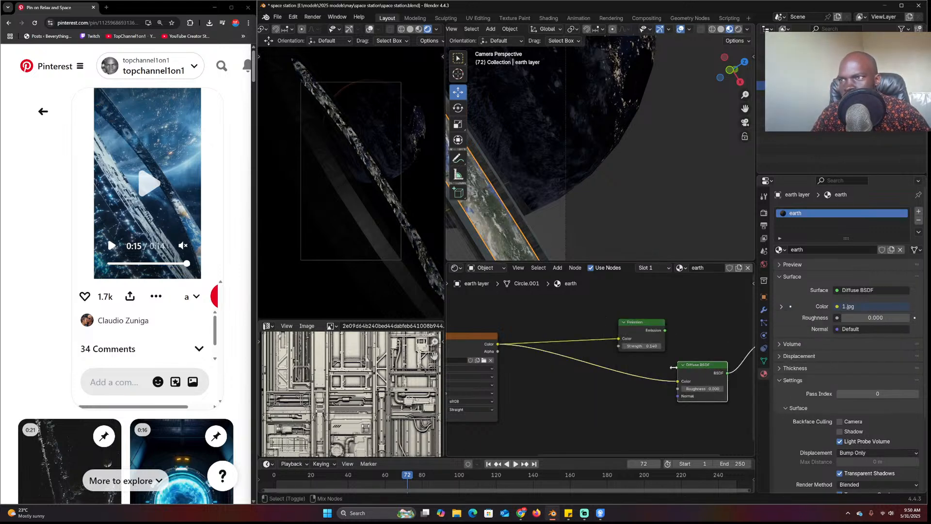
scroll(577, 200, down, 3)
key(alt+a)
scroll(680, 351, down, 2)
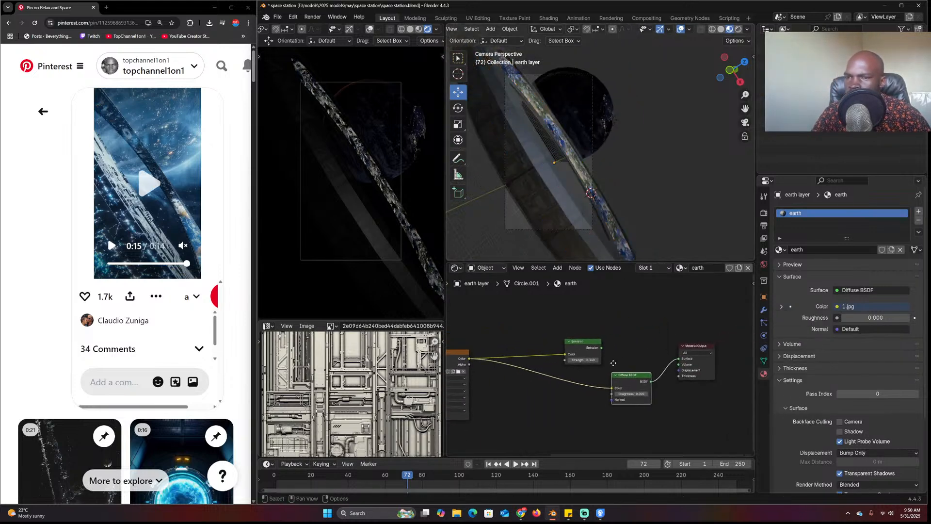
click(579, 340)
key(x)
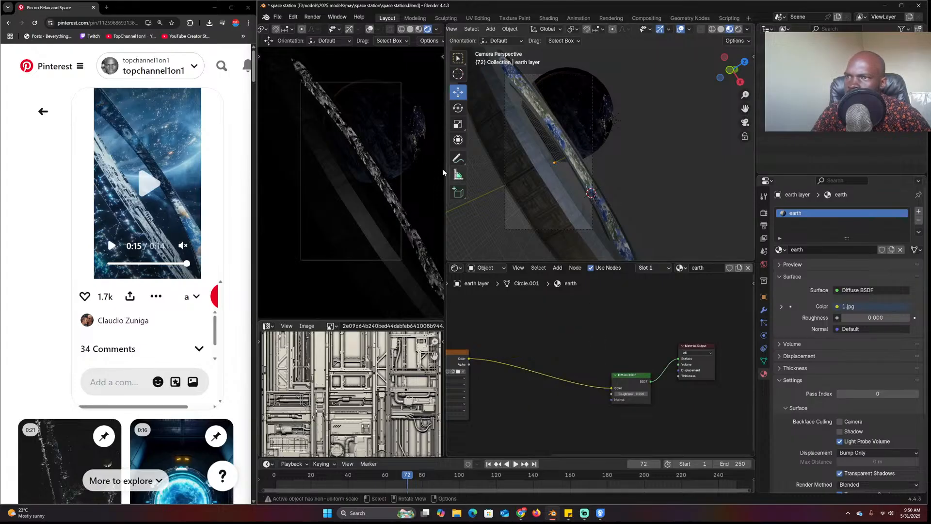
Switch the 3D viewport to solid shading and view the ring, light and planet from outside the camera
key(z)
click(665, 125)
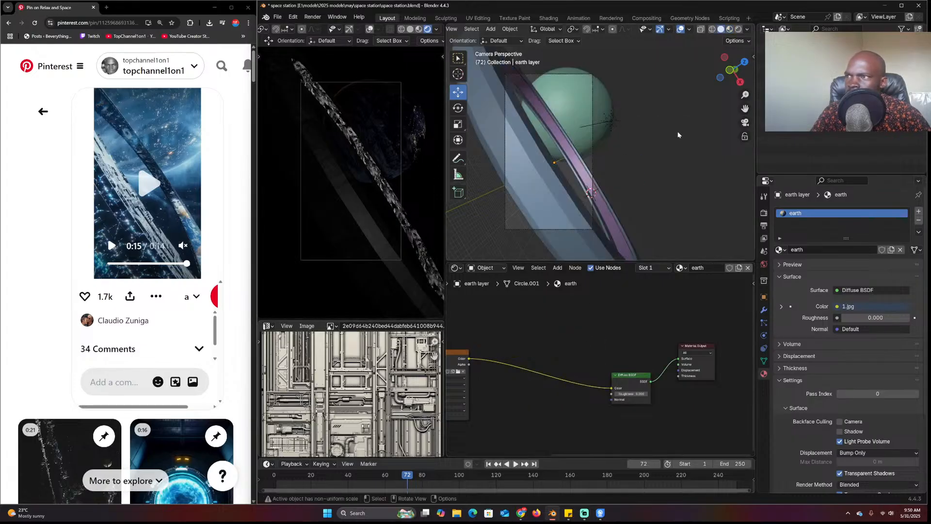
middle_drag(678, 135, 581, 155)
scroll(620, 179, down, 5)
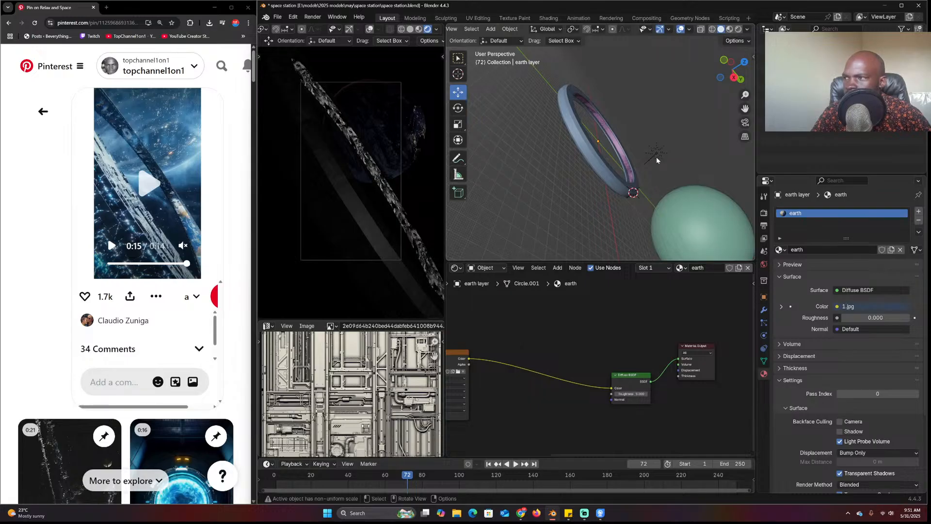
Add an area light at the near inner edge of the ring and scale it up to several times its size
key(KP_7)
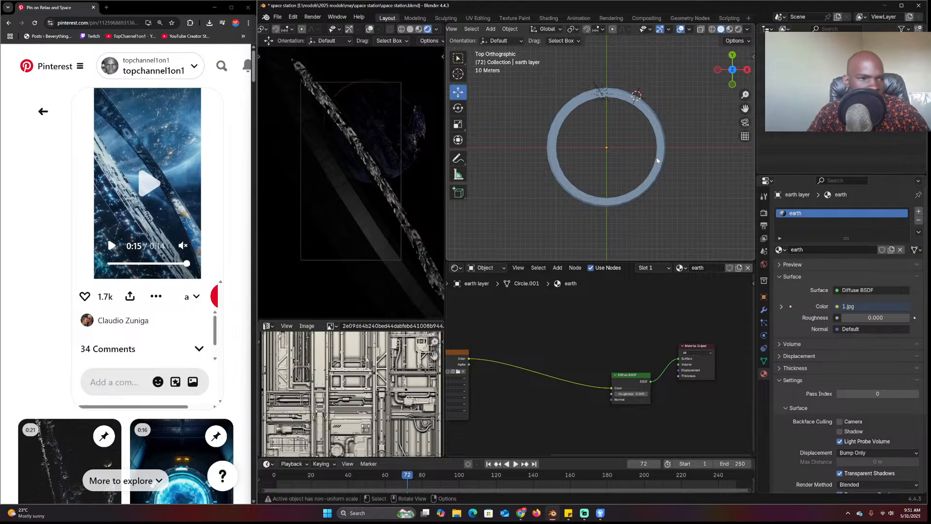
scroll(603, 173, up, 3)
scroll(602, 173, down, 2)
shift+middle_drag(600, 173, 598, 174)
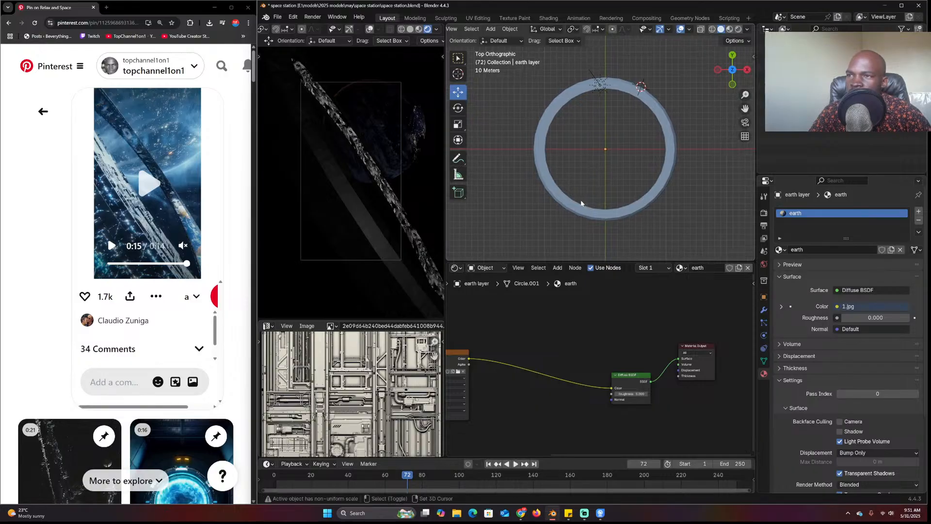
shift+right_click(580, 198)
key(shift+a)
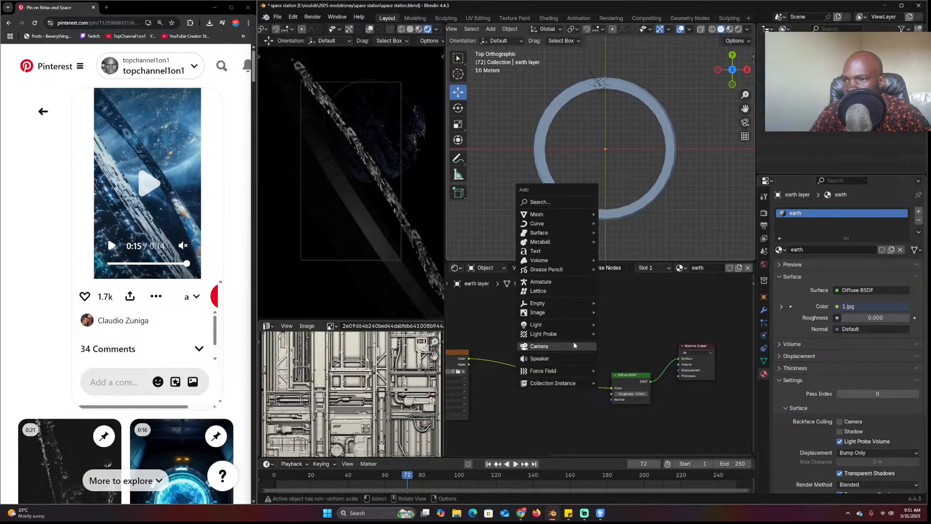
mouse_move(578, 327)
click(615, 354)
key(s)
key(Return)
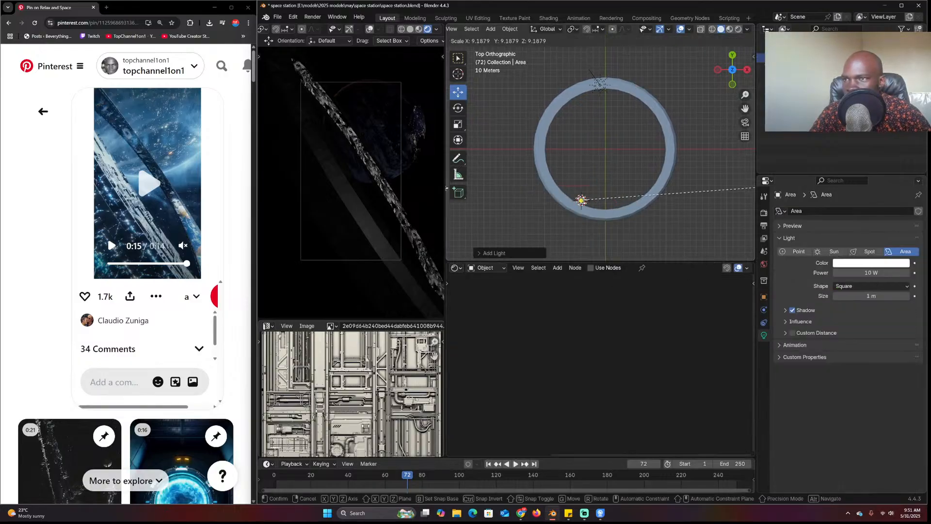
Raise the area light above the ring, clear its rotation and rotate it 180° about the X axis
middle_drag(597, 194, 644, 151)
click(574, 161)
key(r)
key(x)
key(y)
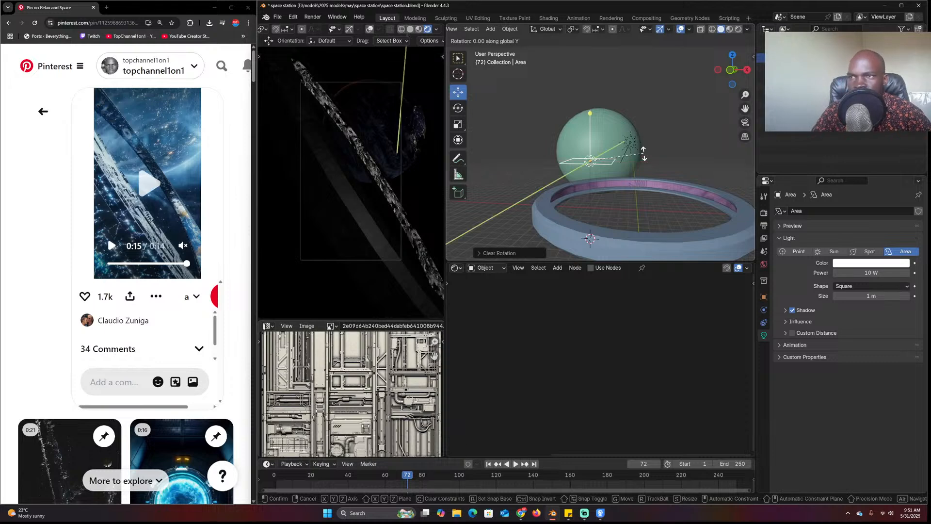
key(z)
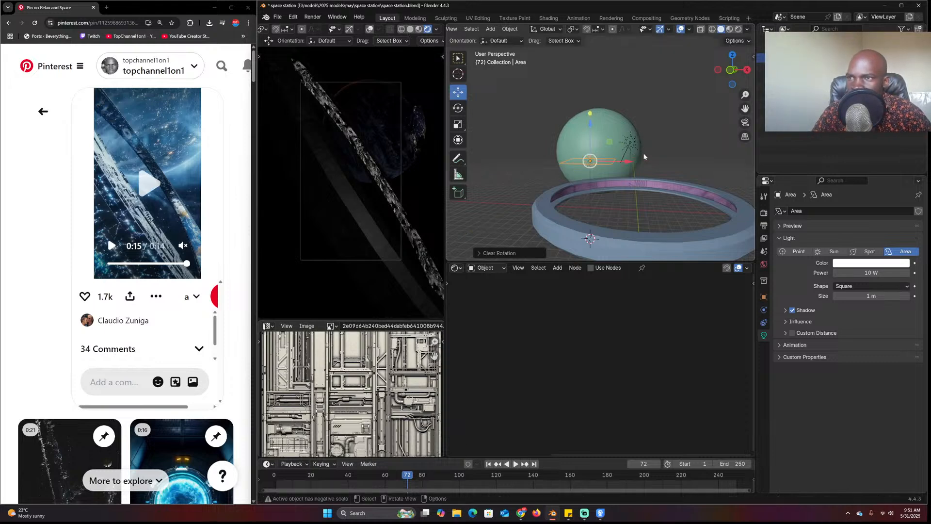
text(y)
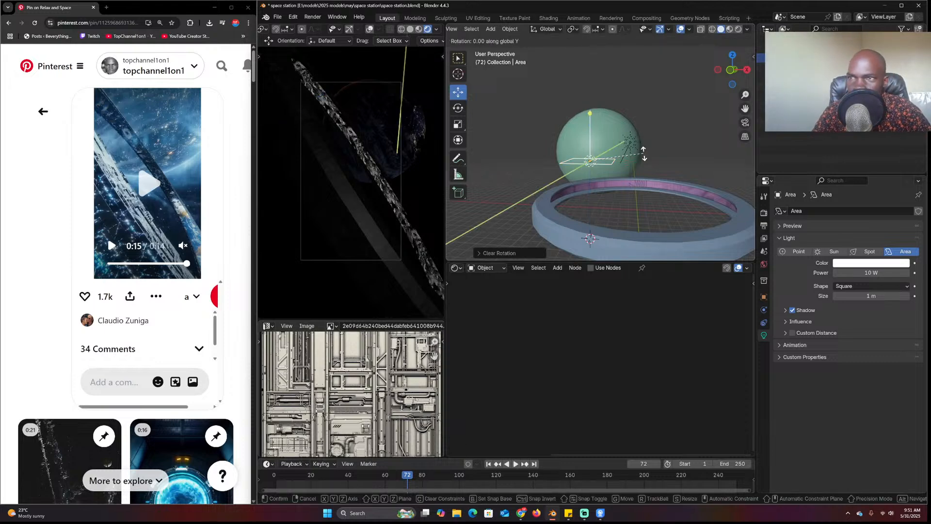
text(1)
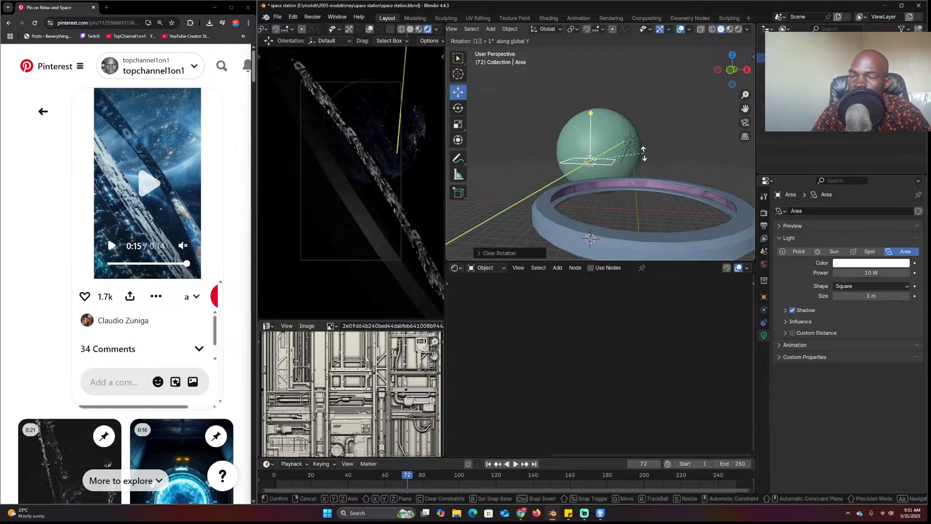
key(Escape)
text(rx)
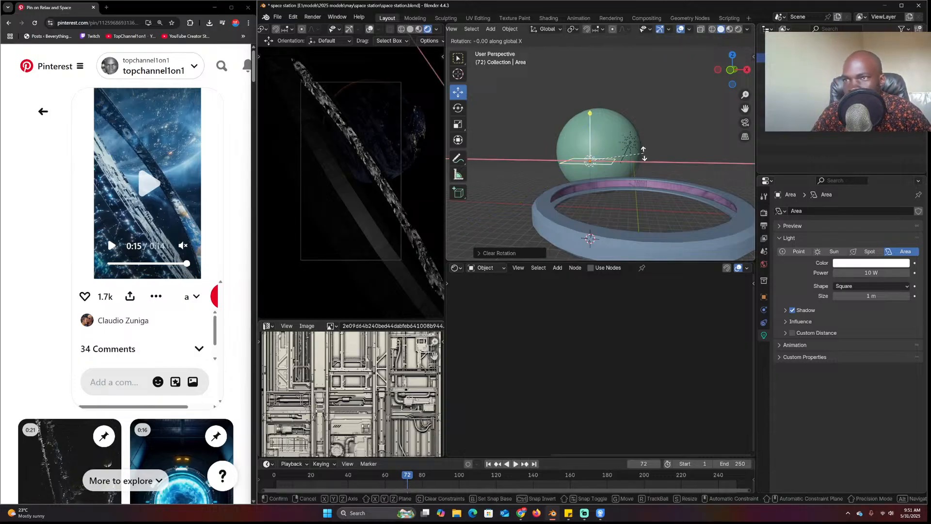
text(90)
key(BackSpace)
key(BackSpace)
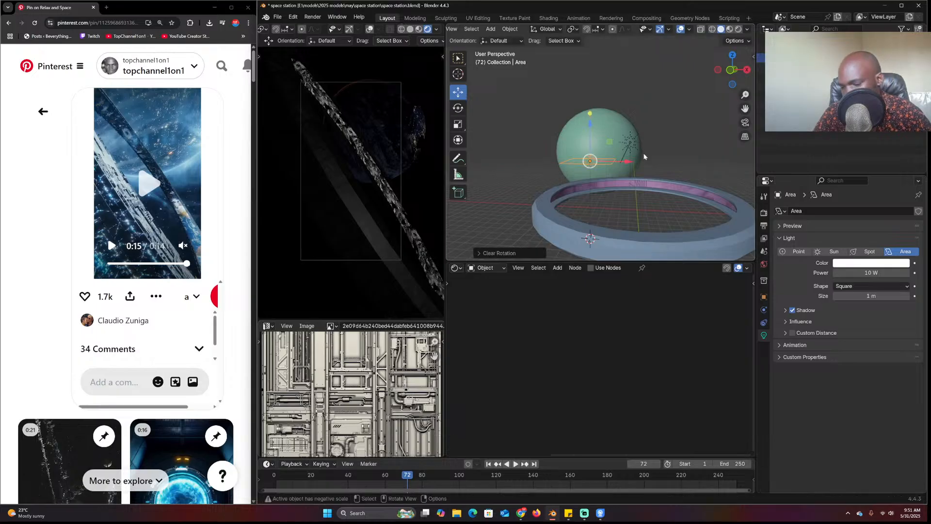
click(644, 154)
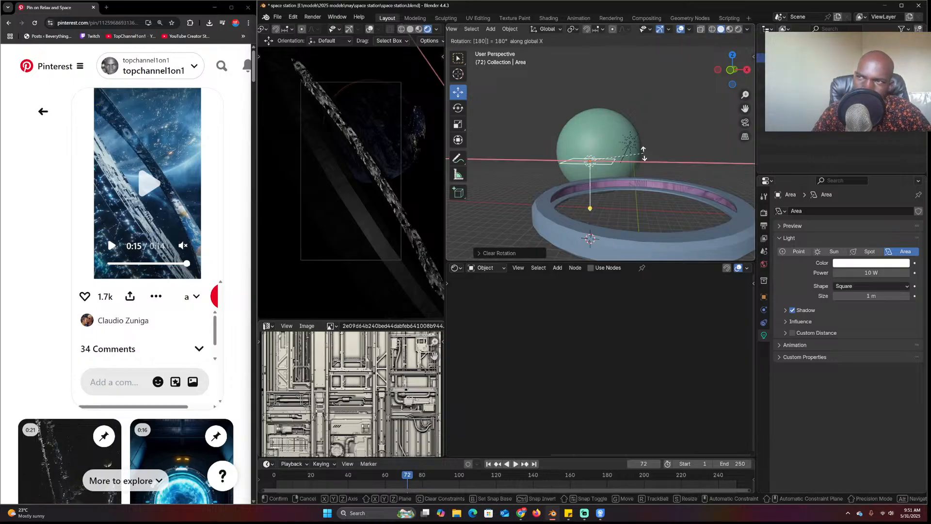
Move the area light to the planet side of the ring and tilt it towards the ring's centre
middle_drag(644, 156, 529, 187)
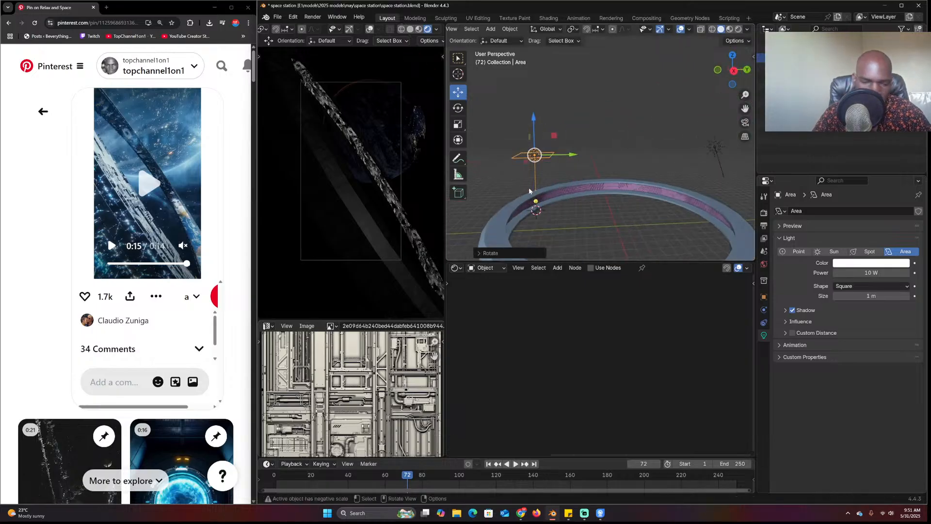
key(KP_7)
scroll(578, 177, down, 3)
key(g)
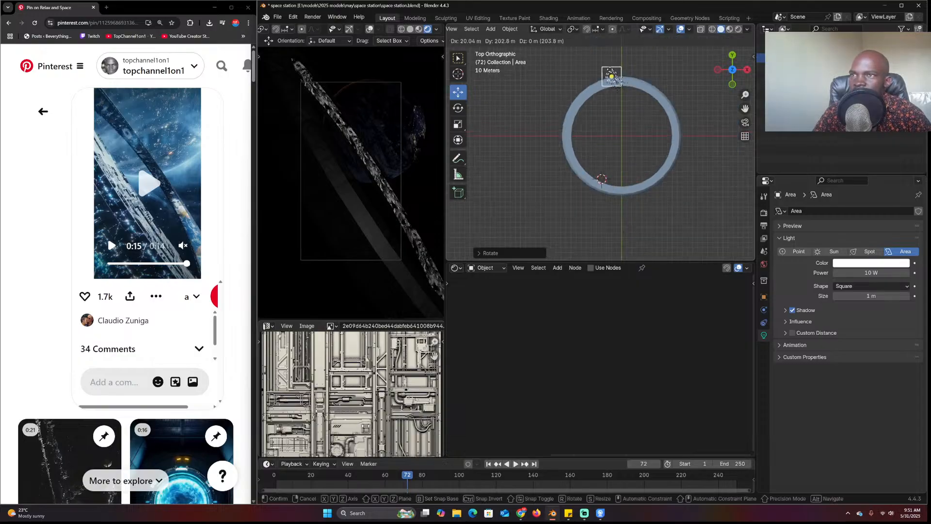
click(660, 102)
key(r)
key(r)
click(671, 136)
key(g)
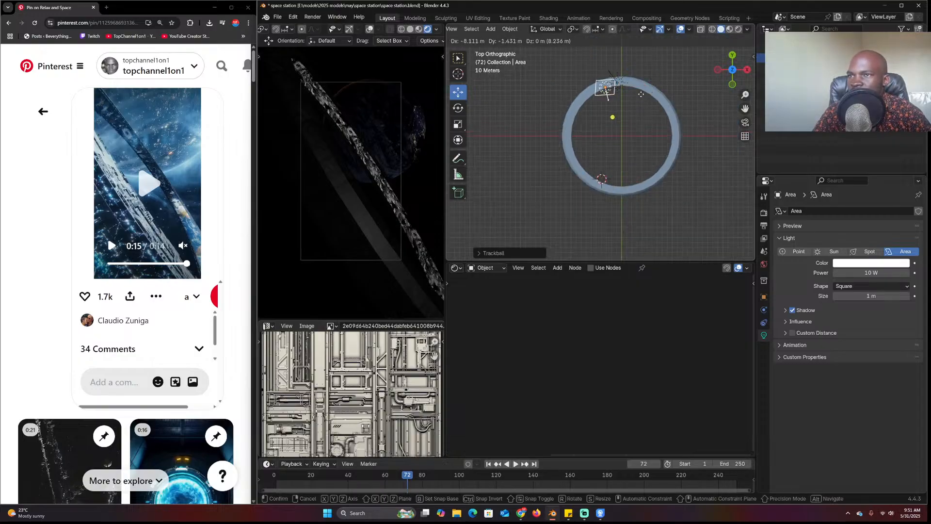
click(660, 126)
middle_drag(660, 127, 569, 83)
scroll(625, 129, up, 4)
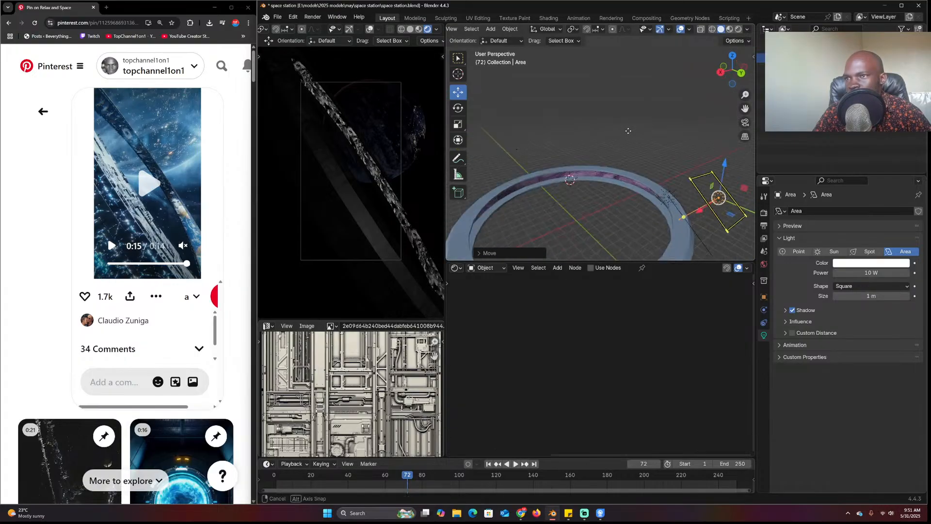
Move the area light across to the side of the ring opposite the planet and try to tilt it freely
key(KP_0)
key(KP_7)
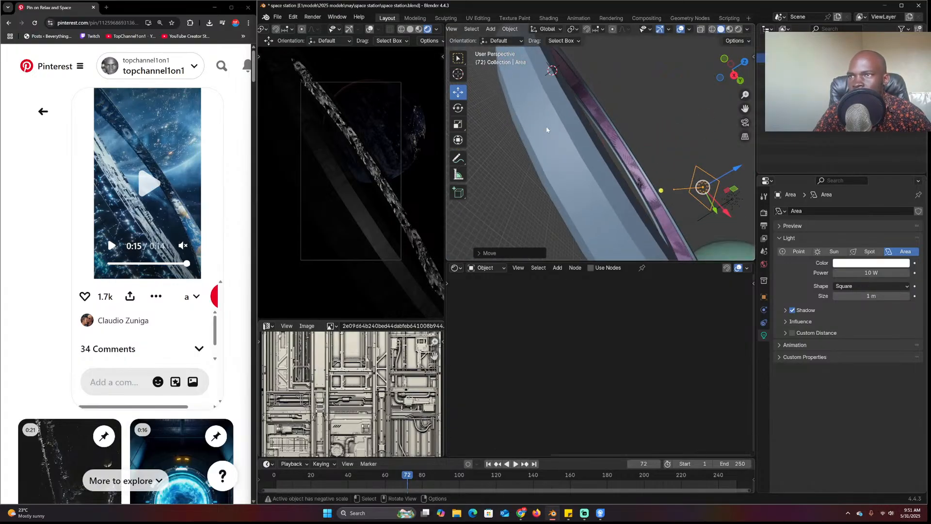
scroll(547, 127, up, 2)
scroll(582, 121, down, 10)
scroll(650, 115, up, 3)
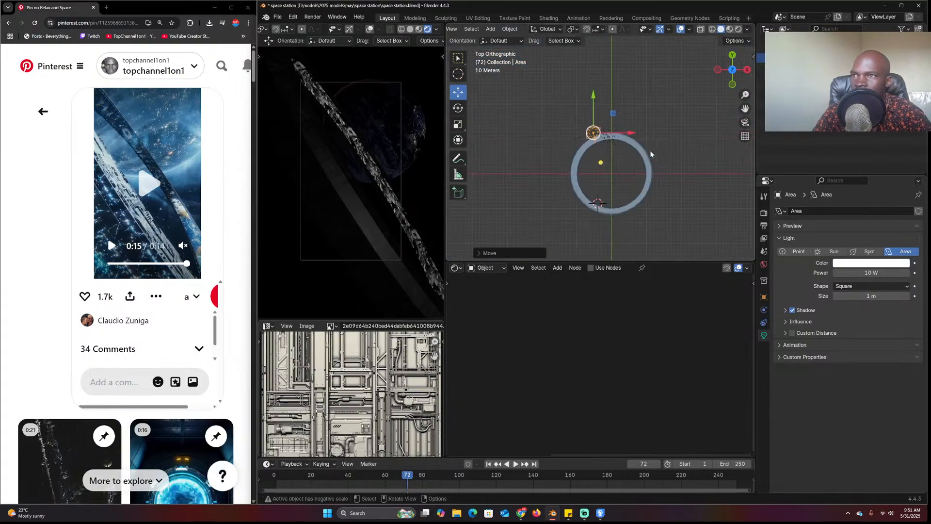
scroll(642, 136, down, 3)
key(g)
click(640, 185)
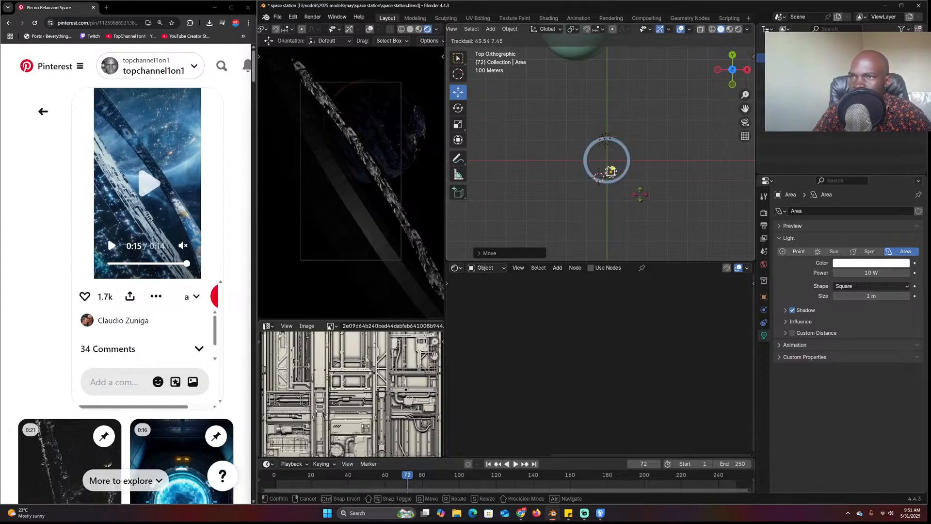
scroll(645, 218, up, 4)
middle_drag(646, 217, 586, 126)
key(r)
key(r)
key(Escape)
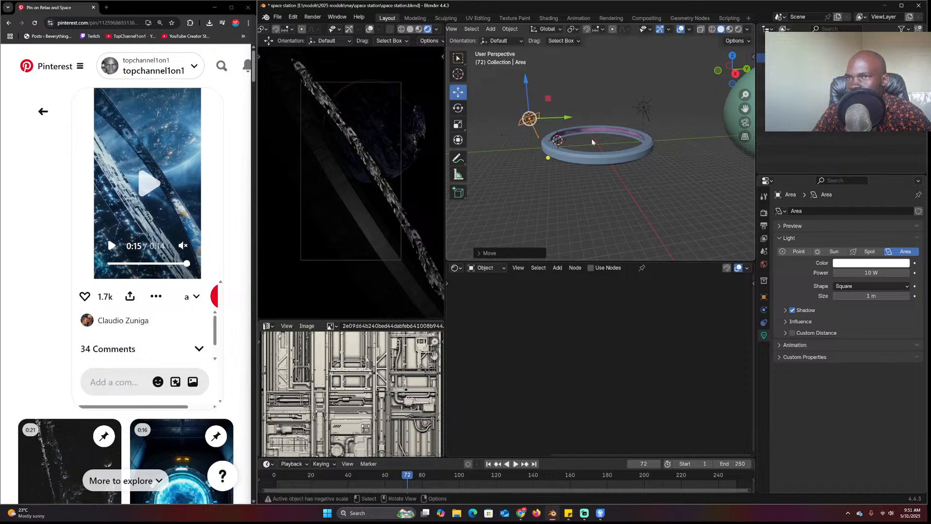
Clear the area light's rotation, rotate it 180° about the X axis and tilt it about 42° towards the ring
key(alt+r)
text(rx)
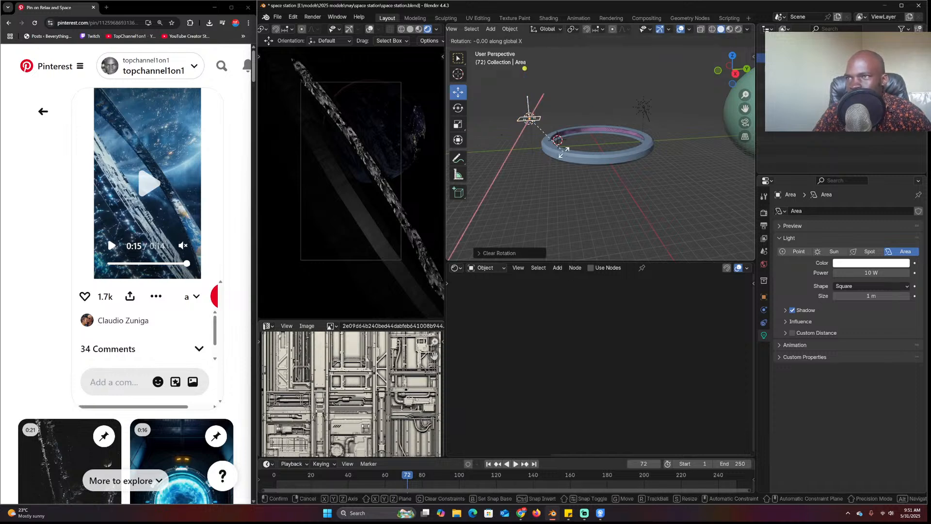
text(180)
key(Return)
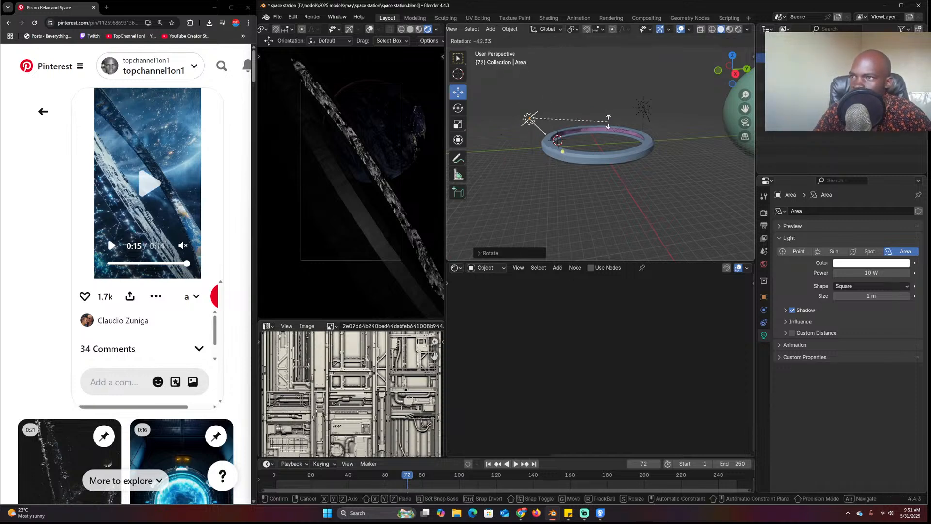
Set the area light's power to 1000 W and move the light closer to the ring
click(873, 273)
text(1000)
key(Return)
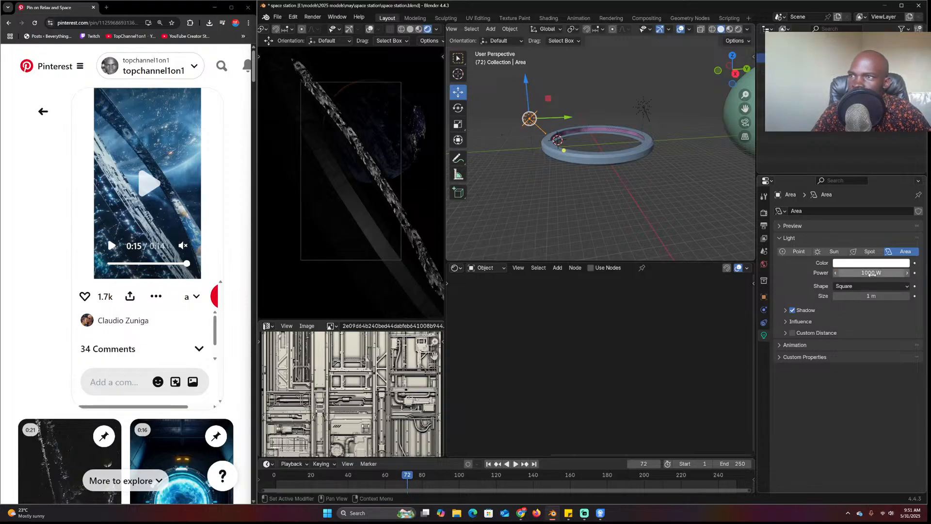
scroll(699, 175, up, 5)
shift+middle_drag(692, 171, 731, 197)
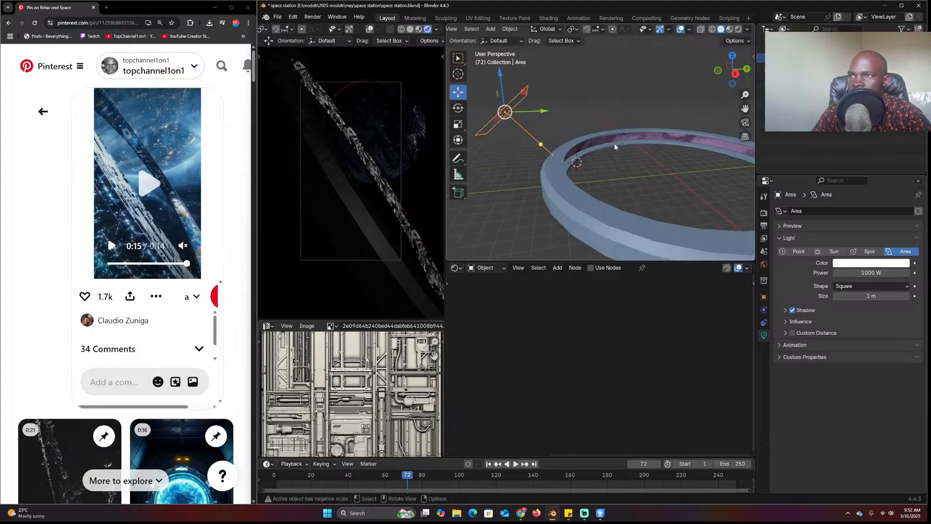
key(g)
click(644, 163)
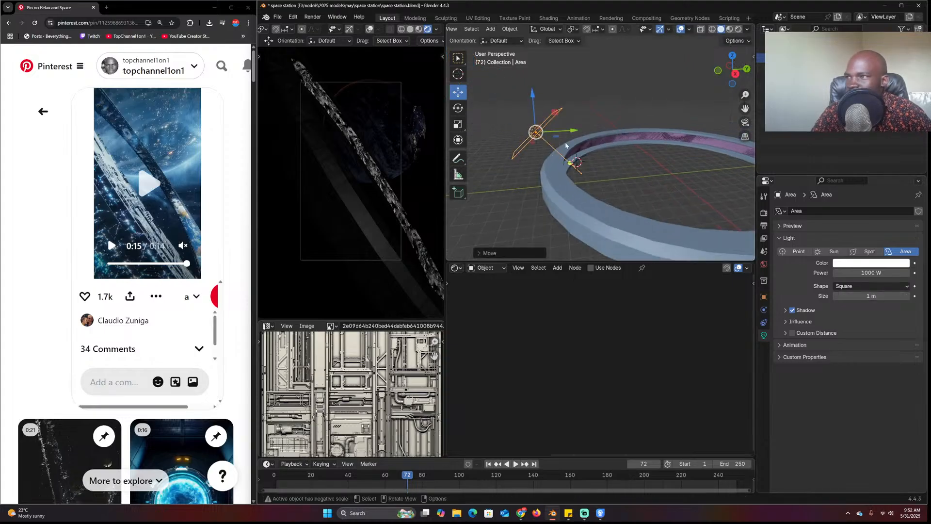
Increase the area light's power to 100000 W and reposition the light higher above the ring's edge
click(871, 273)
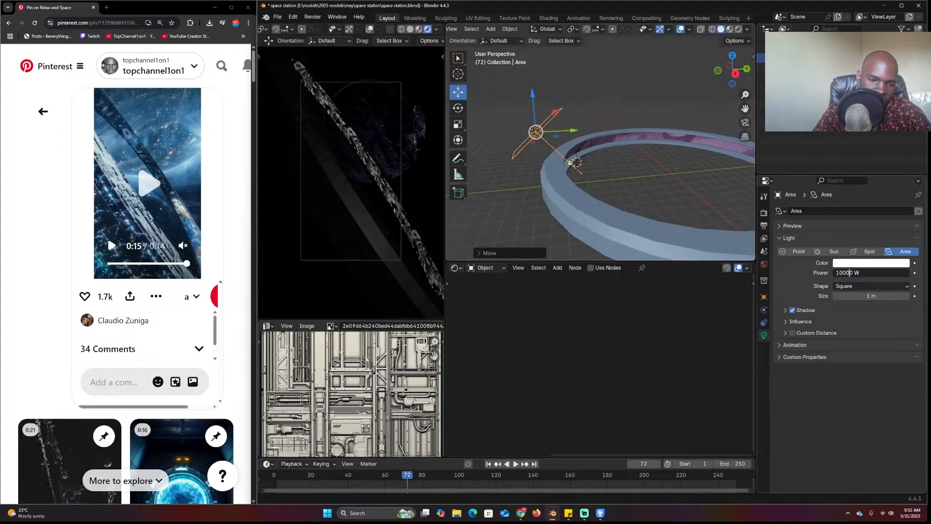
text(0)
key(Return)
key(g)
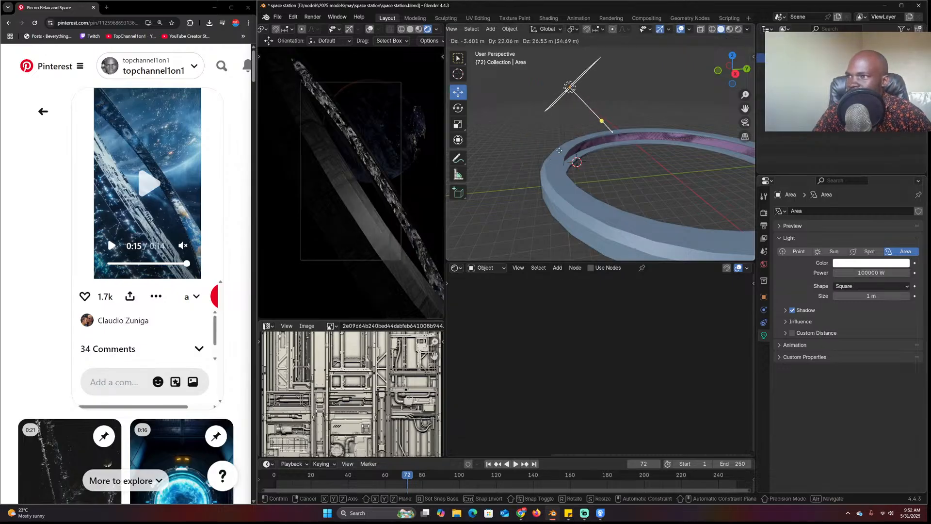
click(559, 150)
Duplicate the area light, place the copy over the ring's opening towards the planet, and select the ring hull
scroll(560, 150, down, 4)
key(shift+d)
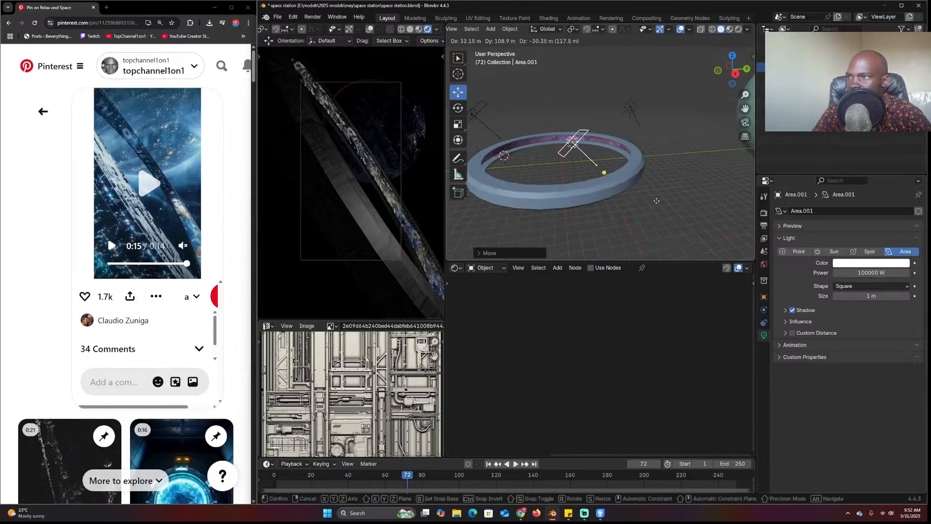
click(665, 196)
scroll(568, 185, up, 3)
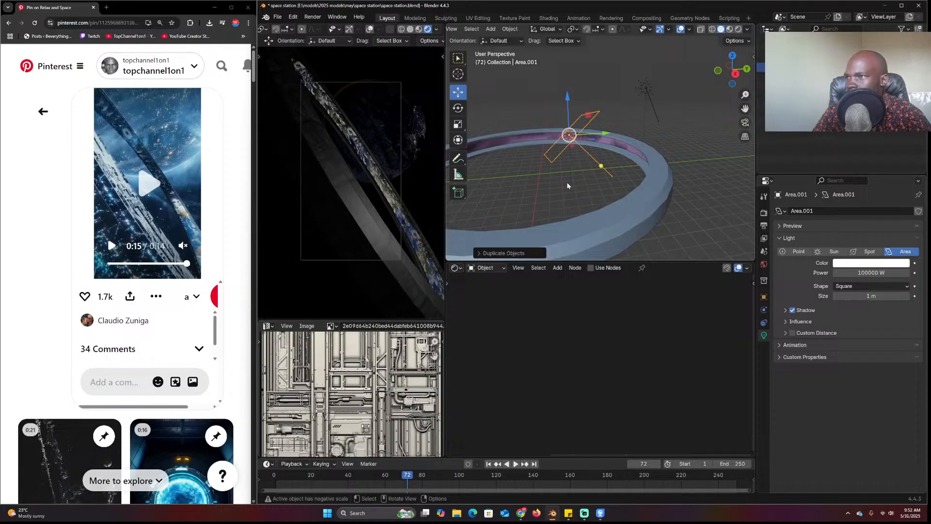
scroll(585, 205, down, 2)
click(590, 198)
scroll(590, 198, up, 1)
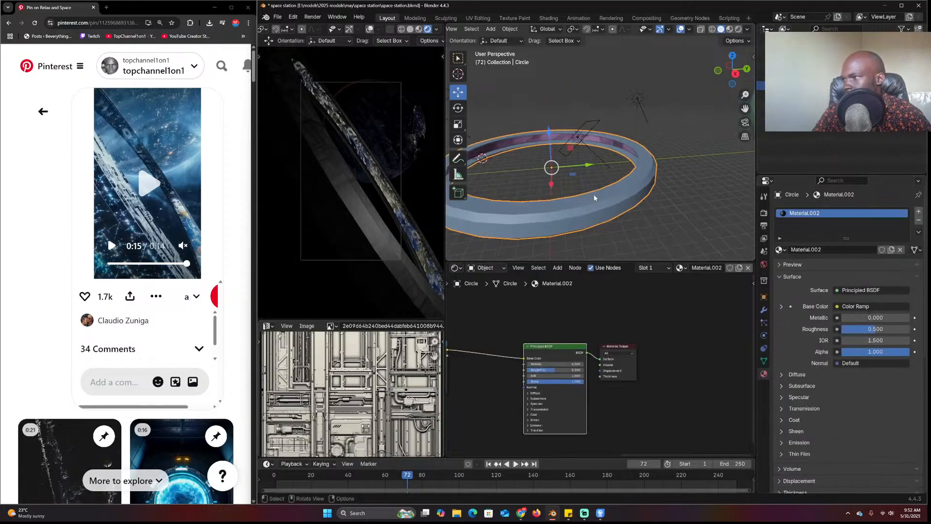
Search Google for "light grid texture" in a separate browser window, close it and return to the hull material's nodes in Blender
click(106, 7)
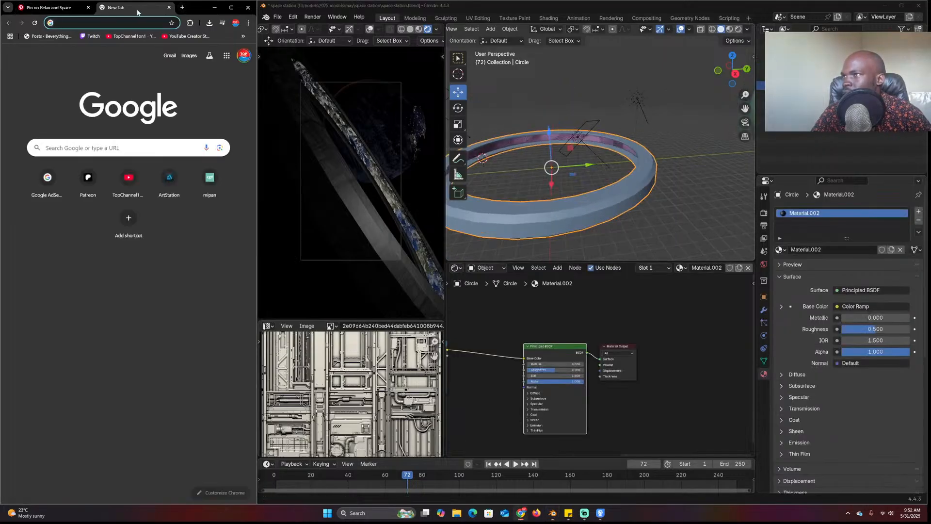
drag(165, 10, 563, 145)
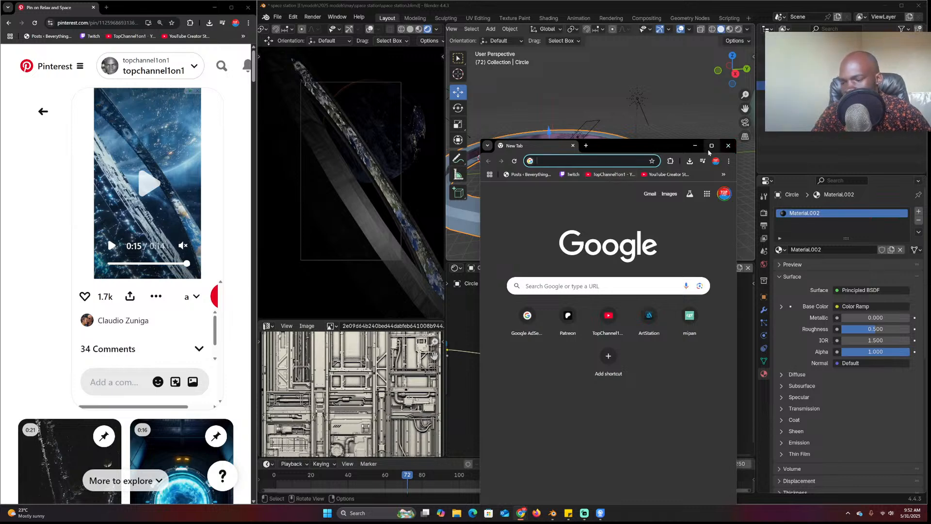
mouse_move(708, 153)
text(light)
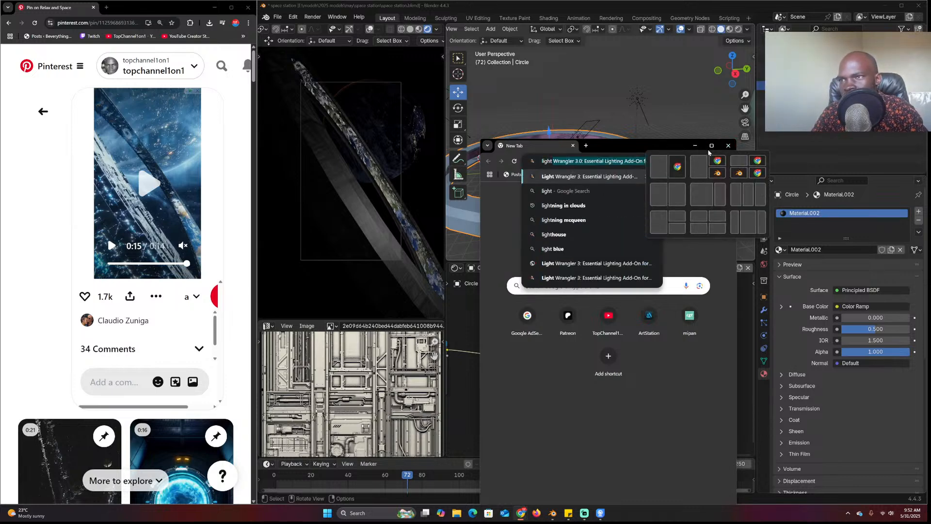
text( grid textu)
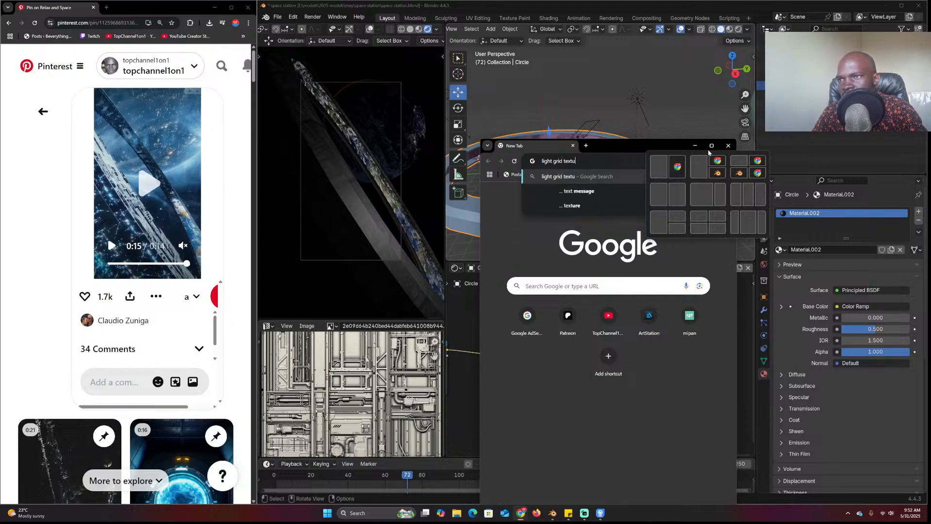
text(re)
key(Return)
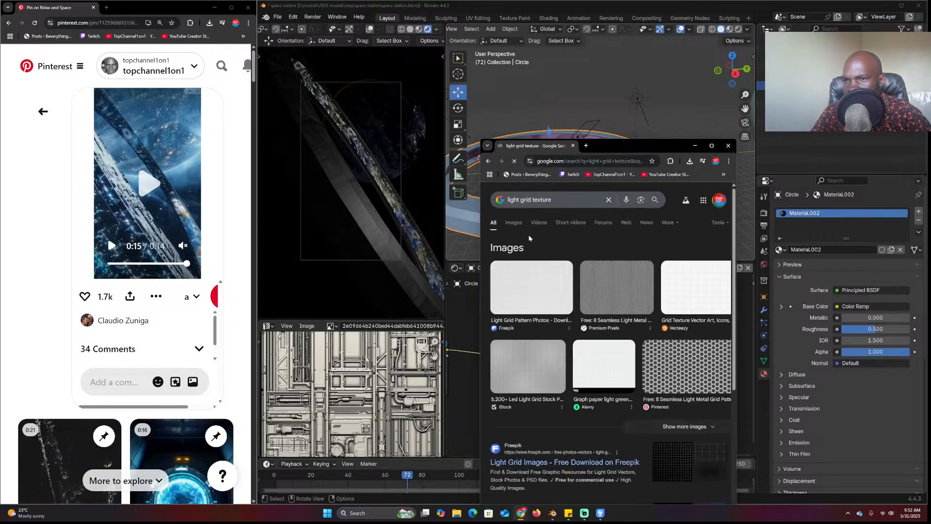
click(728, 146)
scroll(570, 385, down, 2)
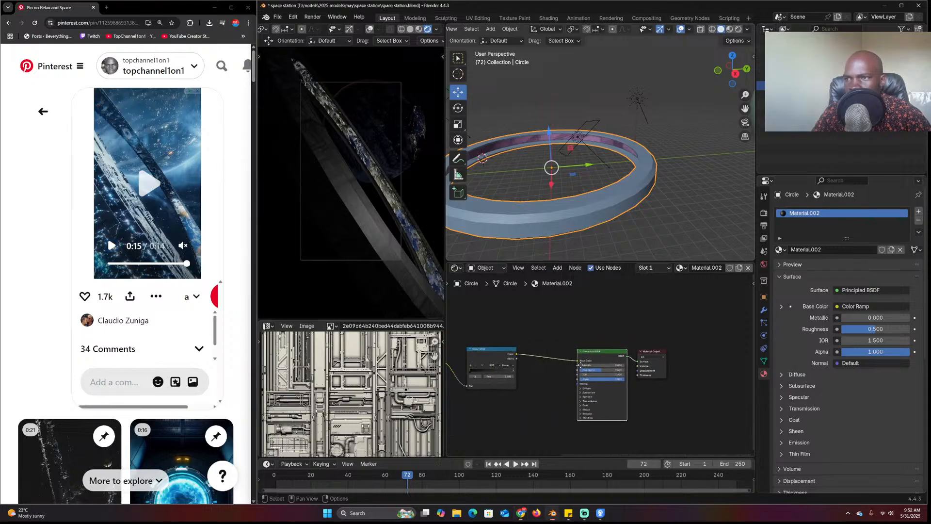
Set the world background to a full-brightness light blue colour with a strength of 0.010
middle_drag(516, 395, 570, 385)
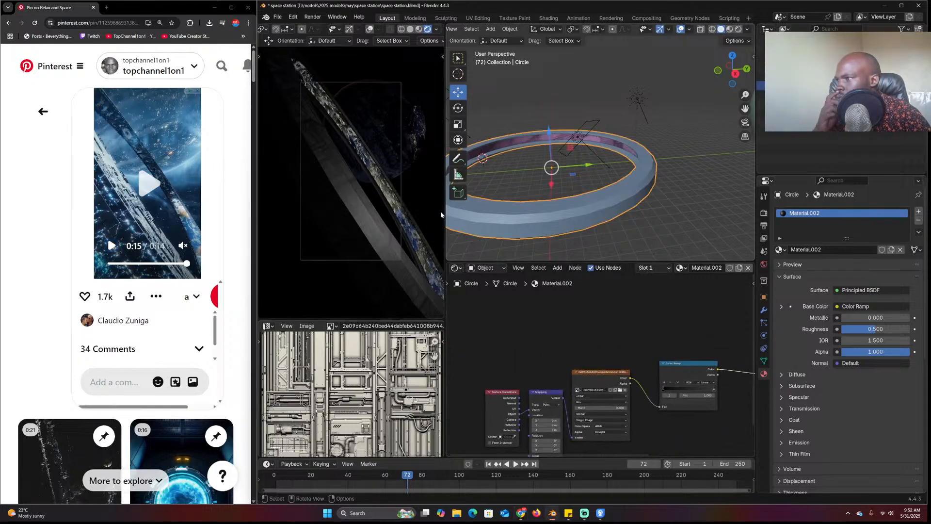
click(764, 264)
click(876, 271)
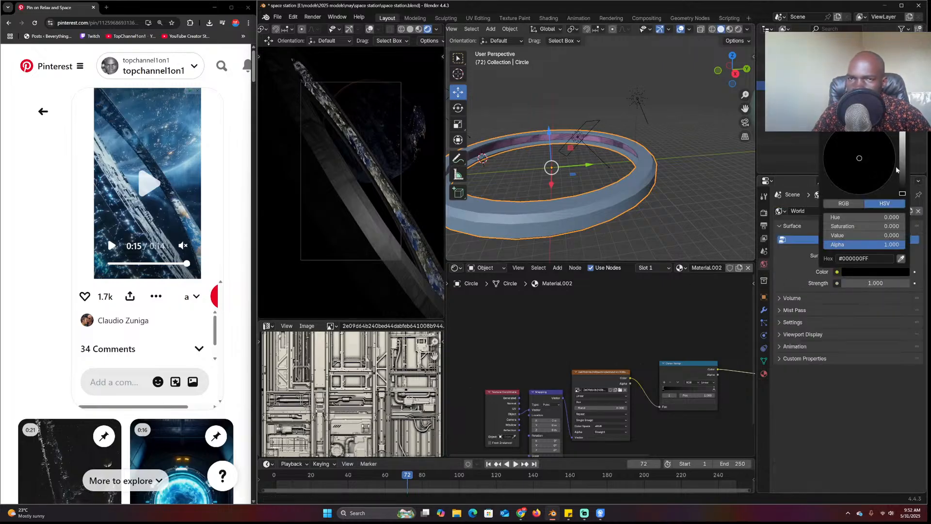
drag(854, 235, 897, 235)
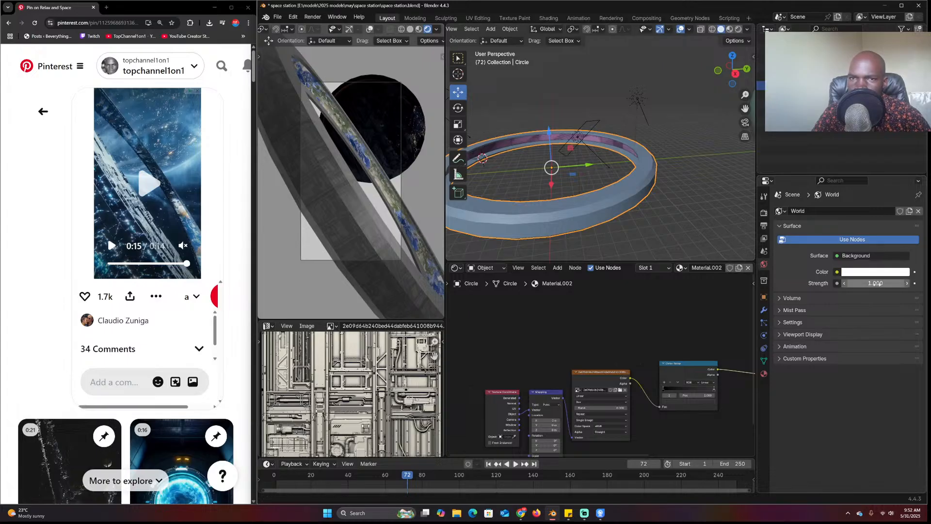
drag(875, 283, 844, 283)
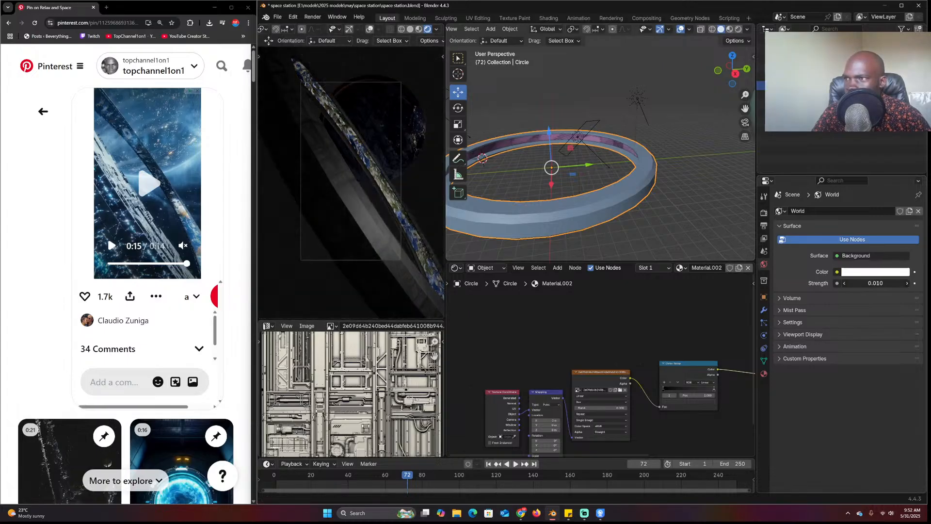
click(875, 272)
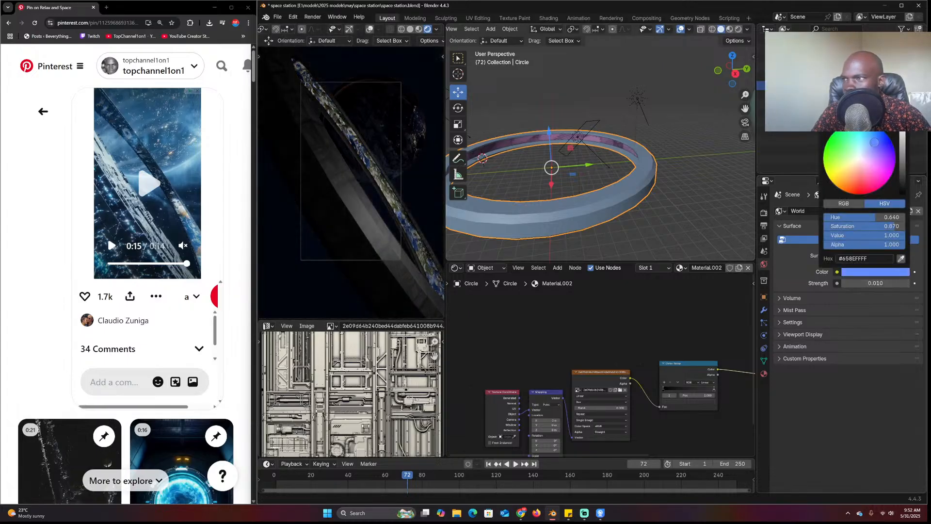
click(869, 143)
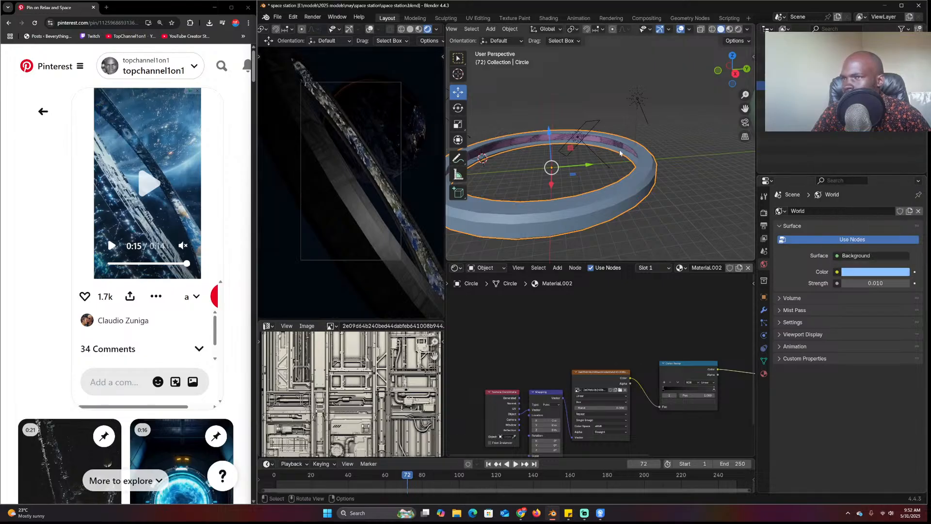
Select the camera in camera view, set its focal length to 40 mm and shift it to reframe the ring and planet
key(KP_0)
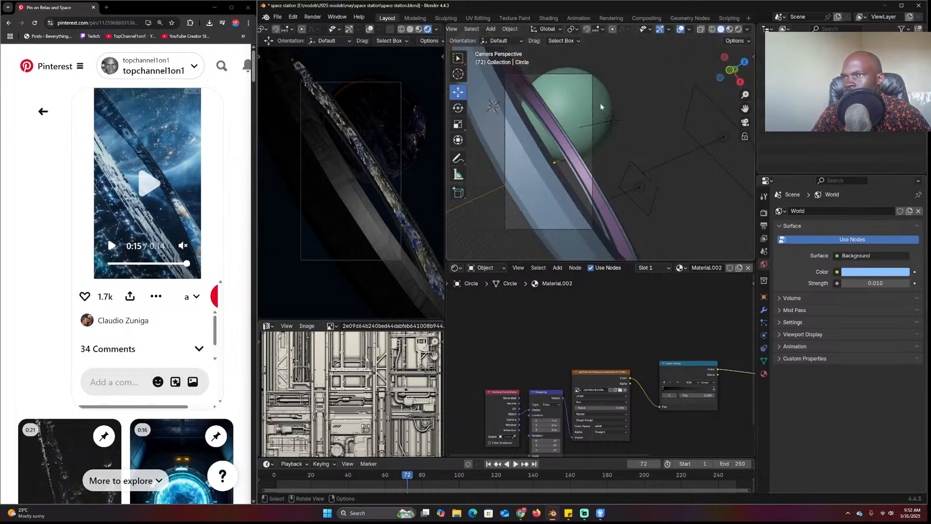
click(597, 105)
click(593, 108)
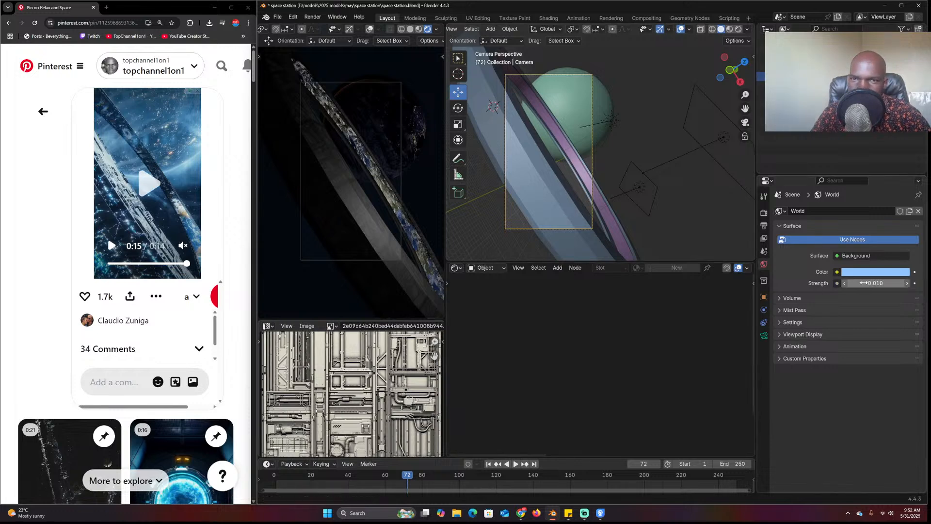
click(764, 336)
drag(872, 254, 844, 254)
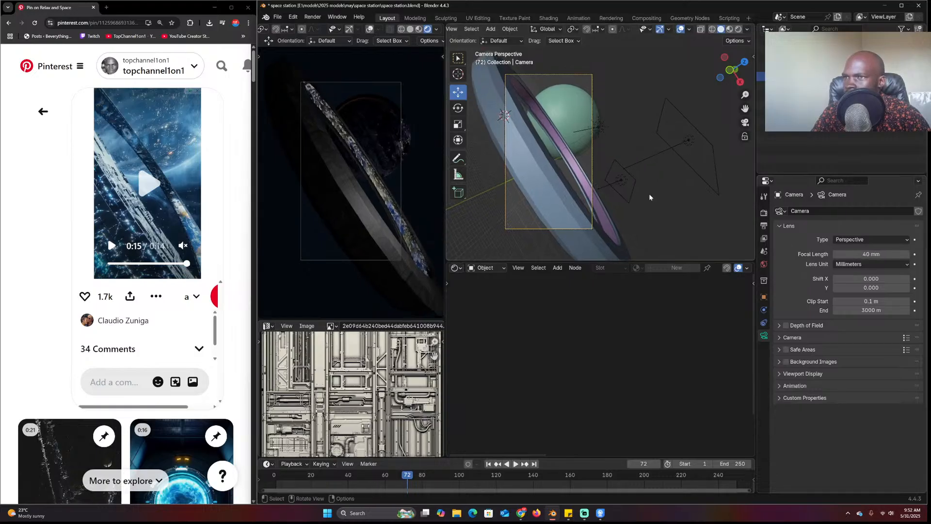
key(g)
click(580, 187)
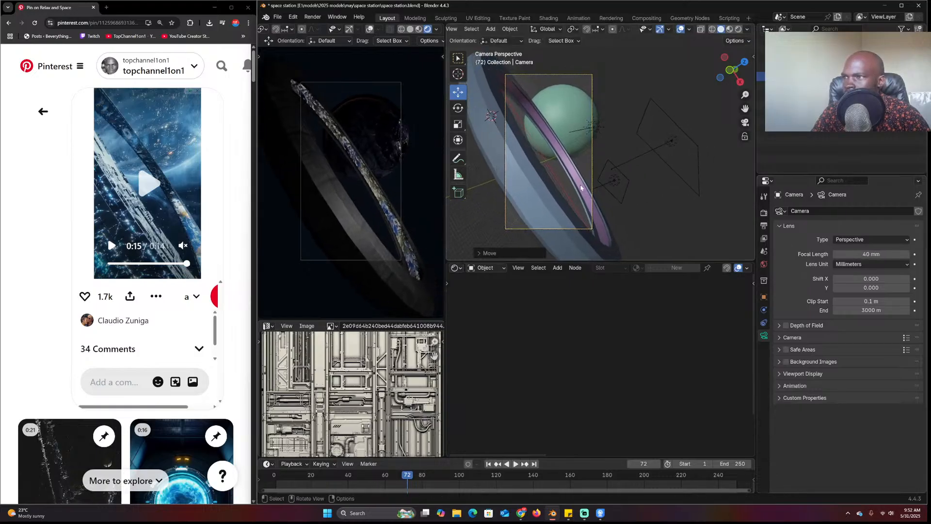
Select the ring hull, display the scene in wireframe and scale the hull up along the global Z axis
click(524, 200)
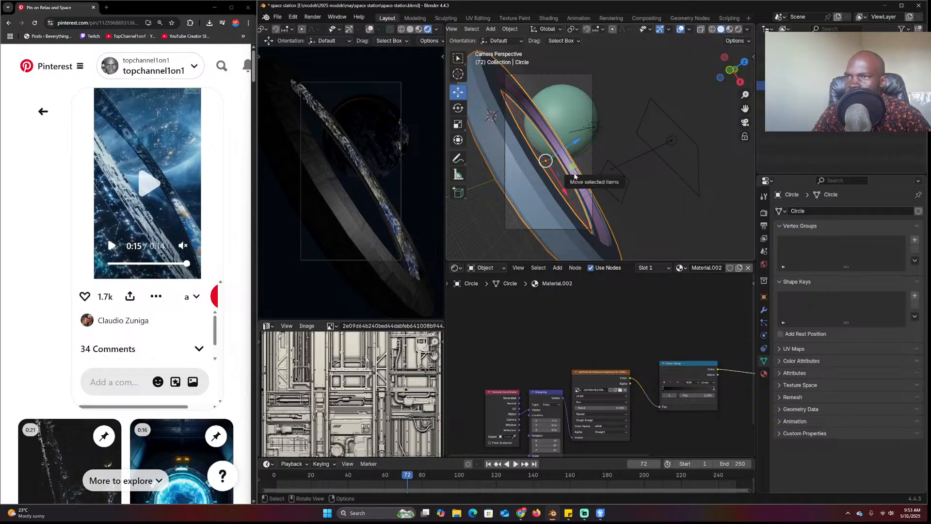
scroll(547, 159, up, 3)
key(shift+z)
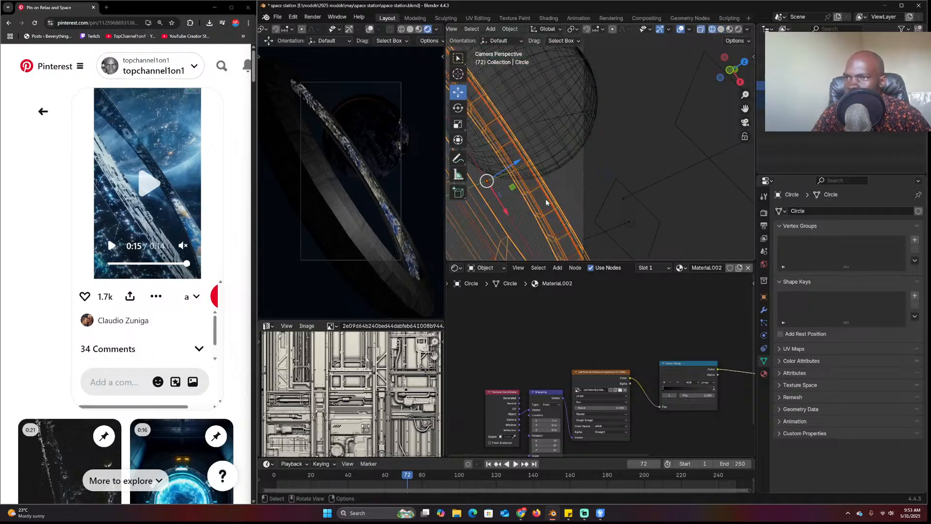
key(s)
key(y)
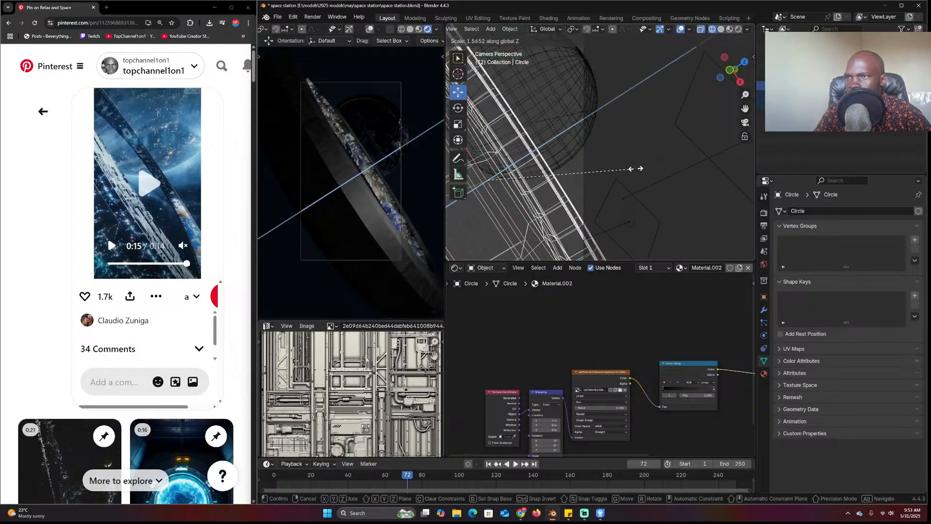
click(680, 151)
key(g)
key(z)
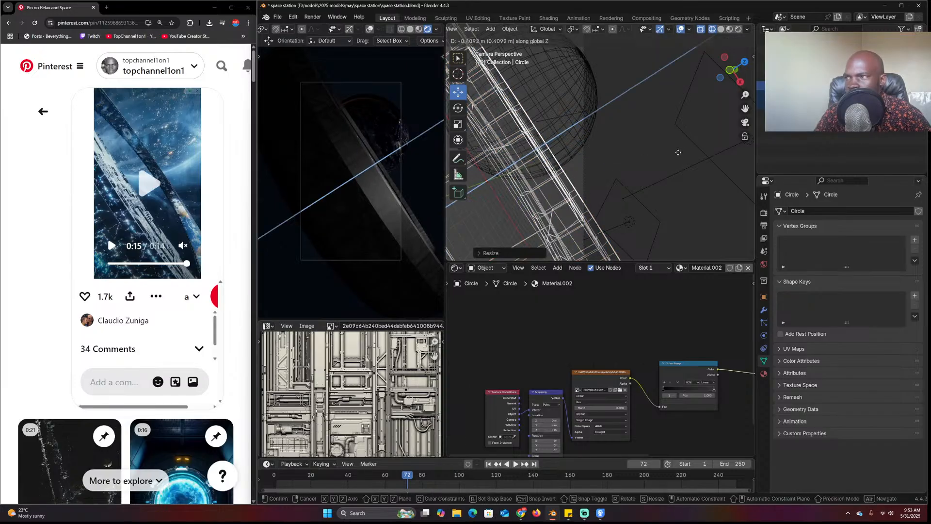
key(Escape)
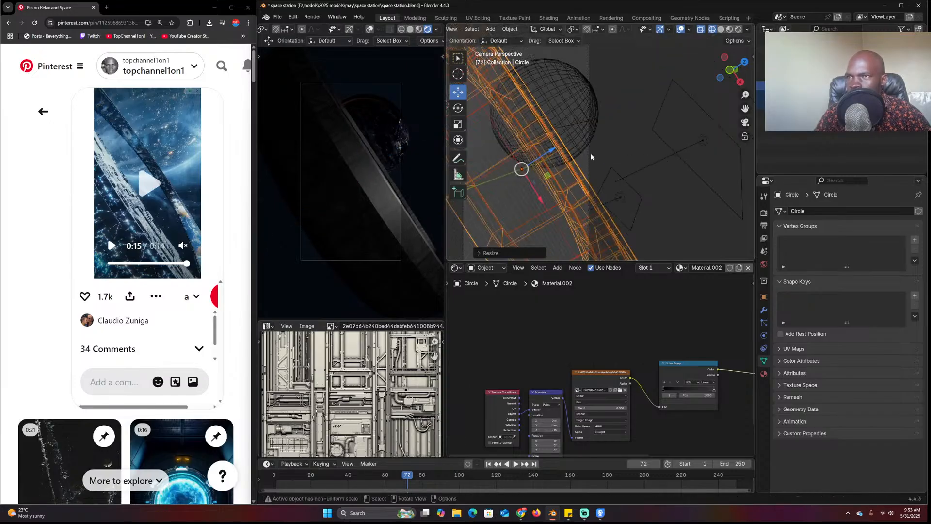
Move the camera so the ring's inner earth strip shows in the frame again, and reselect the ring hull
click(592, 157)
key(g)
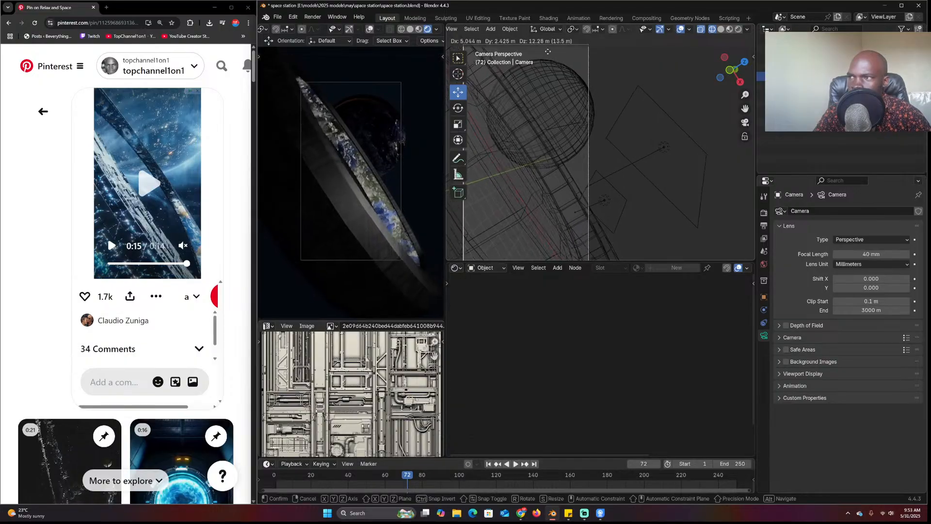
click(625, 217)
scroll(366, 220, up, 1)
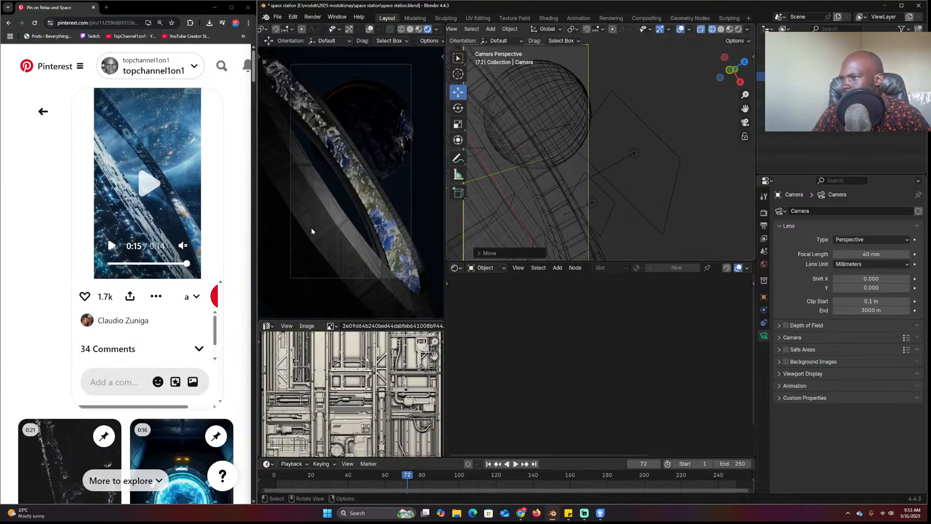
click(329, 239)
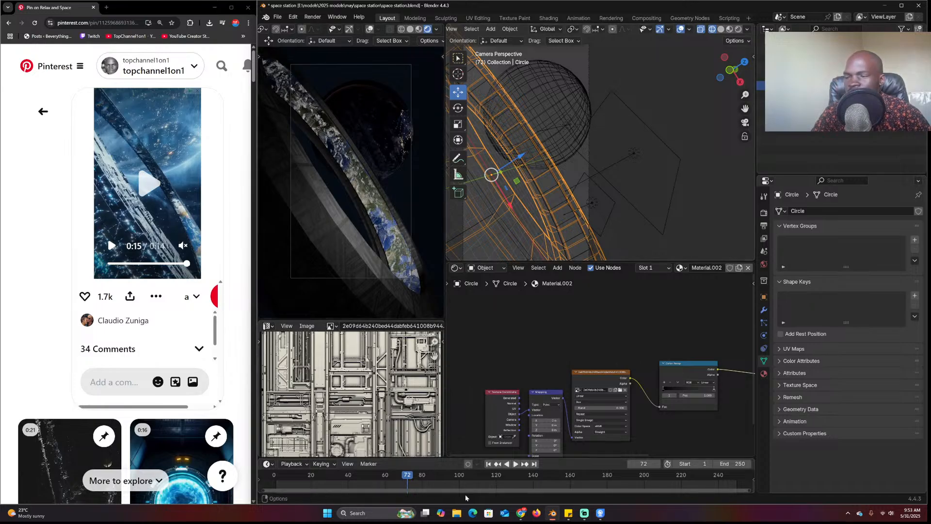
Switch to the browser window with the sci-fi metal texture, place it over the Blender viewport and open sketchfab.com/feed
click(521, 513)
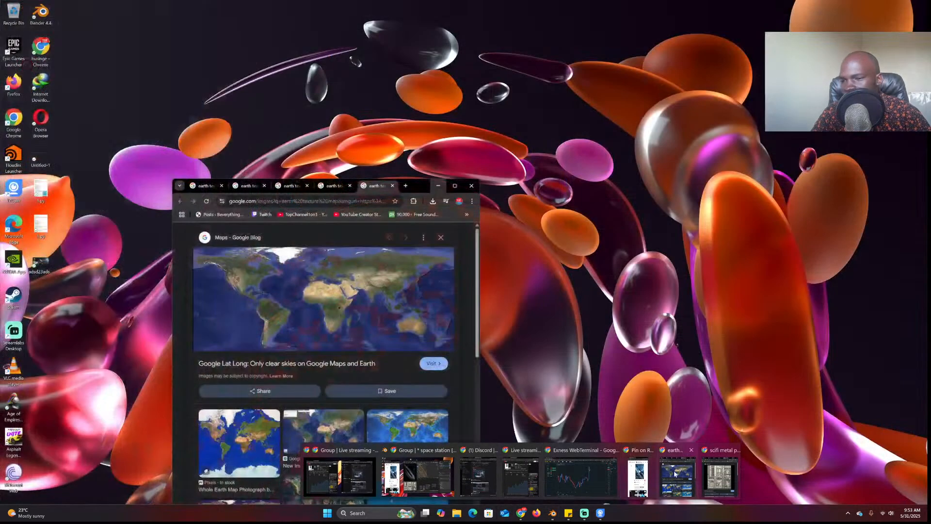
click(706, 477)
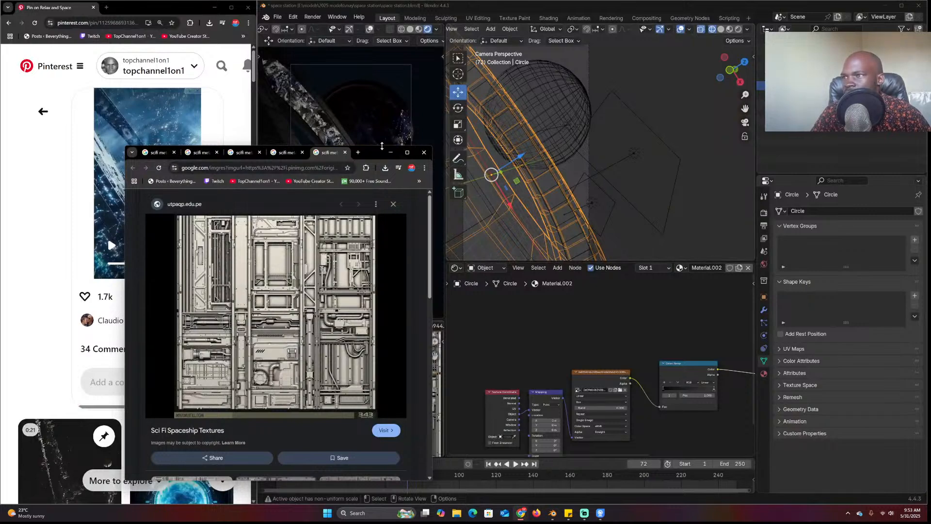
drag(382, 146, 708, 93)
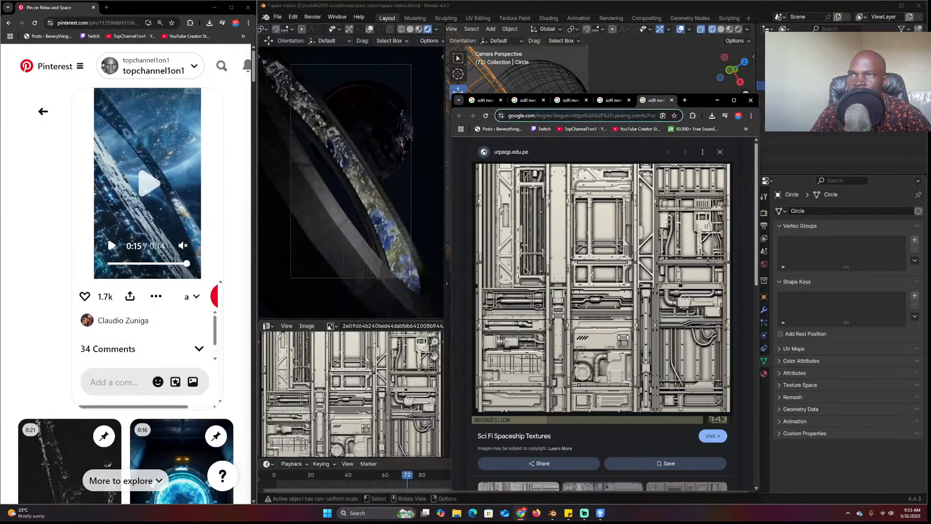
key(ctrl+l)
text(sketchfab.com/feed)
key(Return)
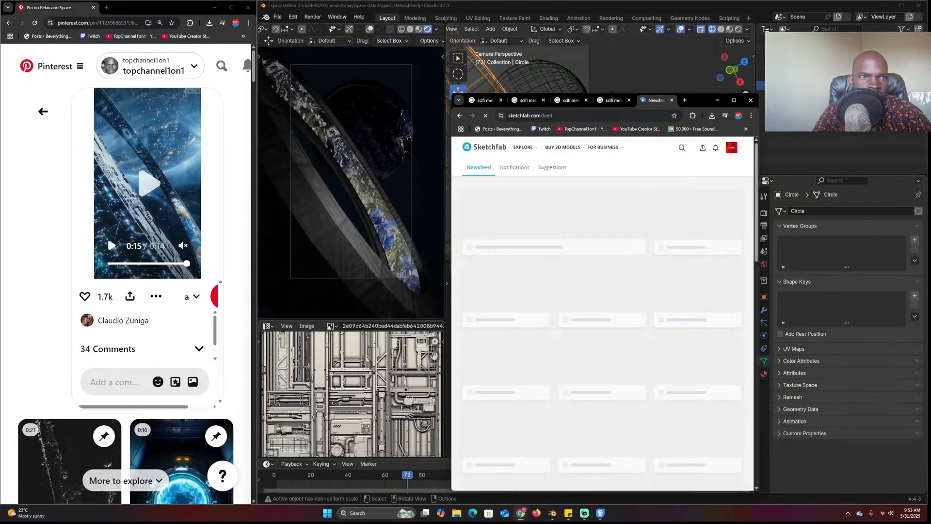
Search Sketchfab's models for "kitbash"
click(681, 148)
text(kitbna)
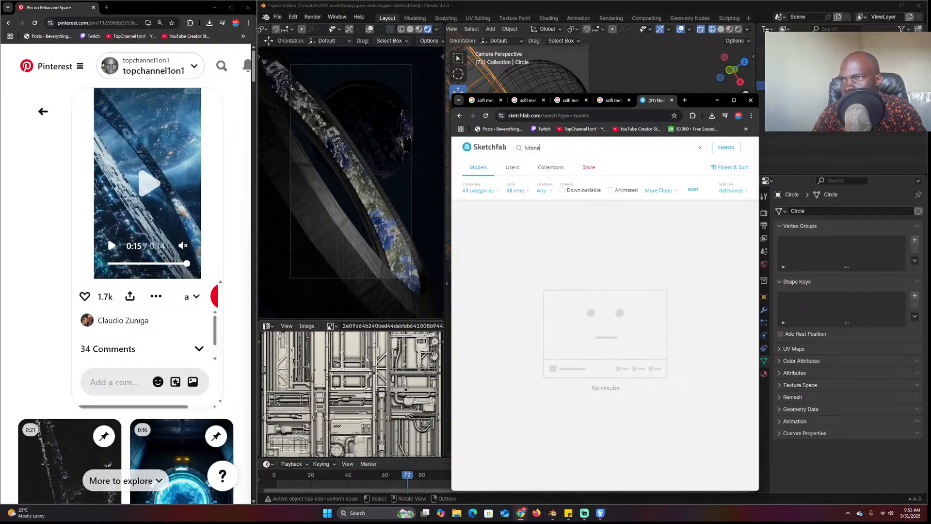
key(F11)
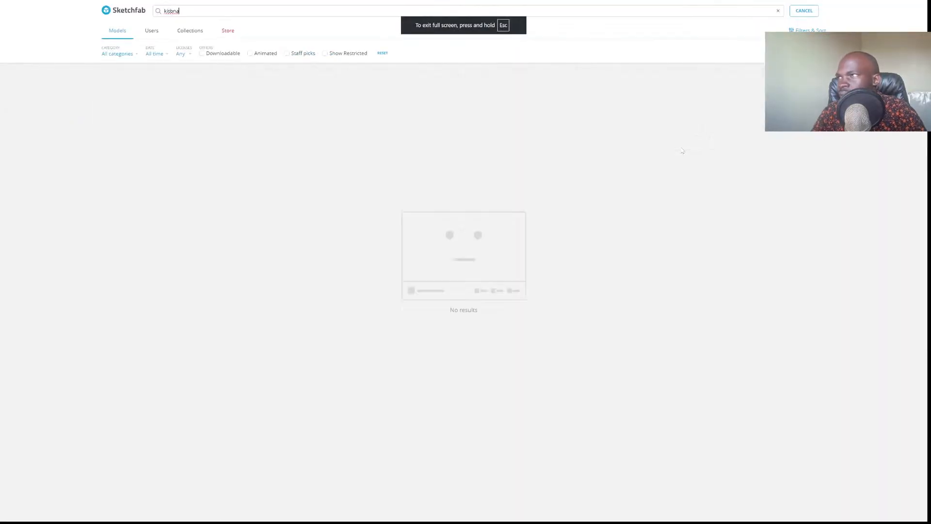
key(F11)
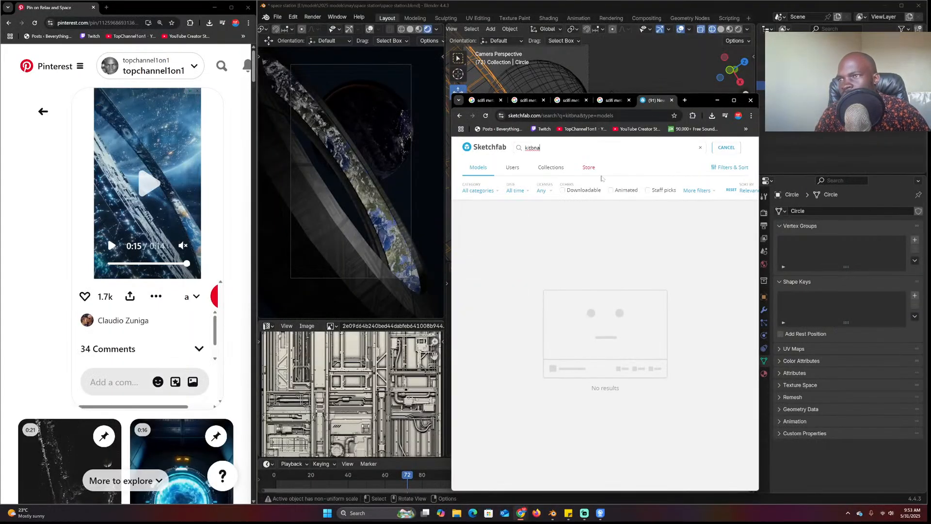
text(ash)
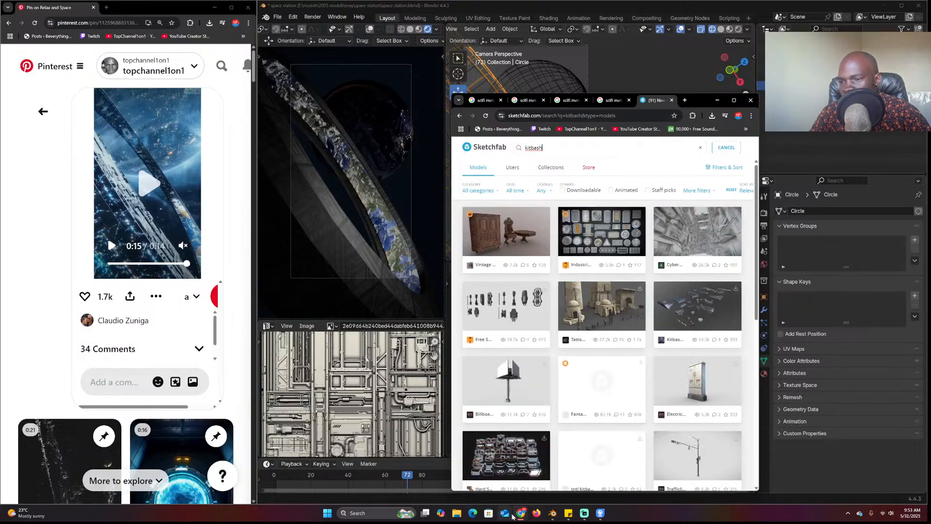
Check the BTC chart in the Exness WebTerminal browser window, minimise that window and return to Sketchfab
mouse_move(519, 514)
click(575, 482)
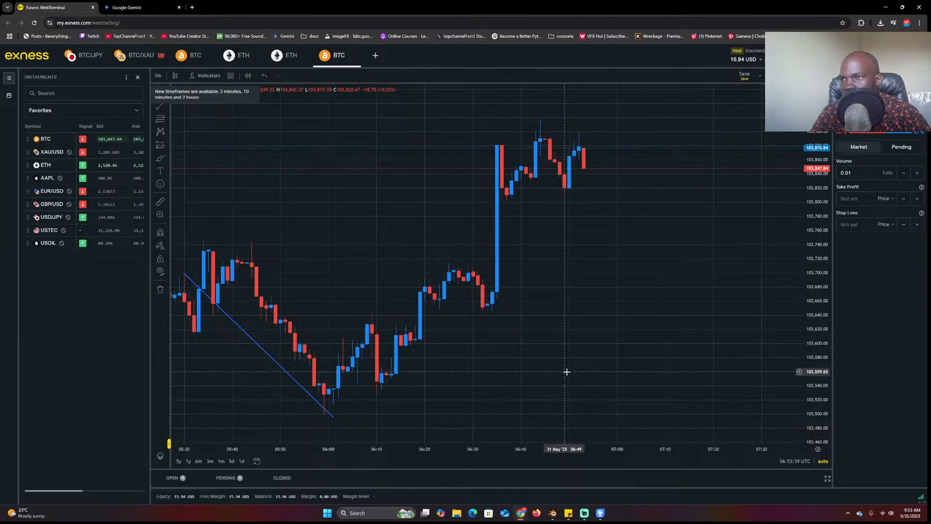
scroll(566, 372, down, 5)
scroll(567, 372, up, 3)
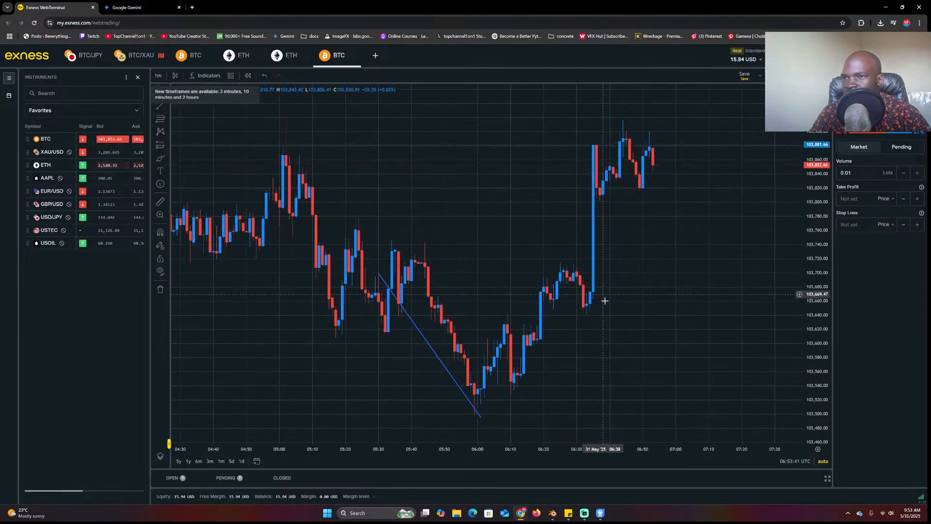
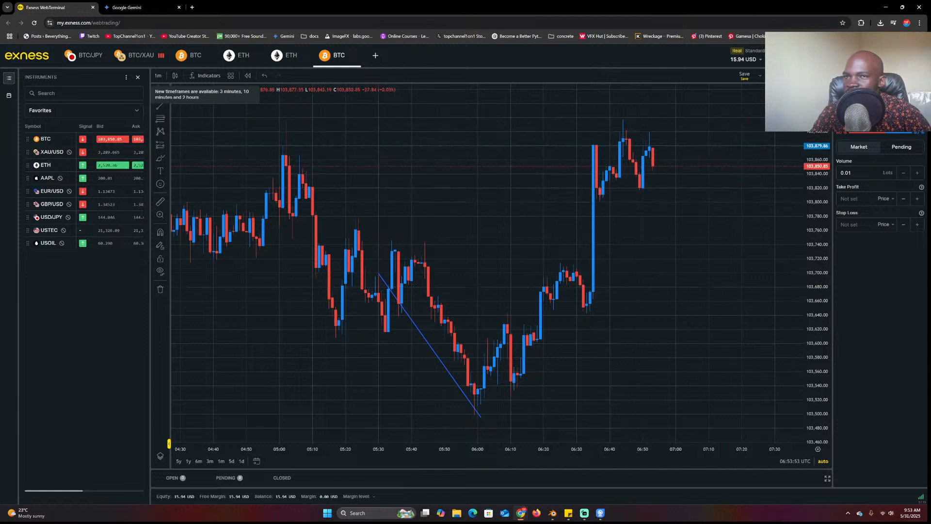
click(887, 8)
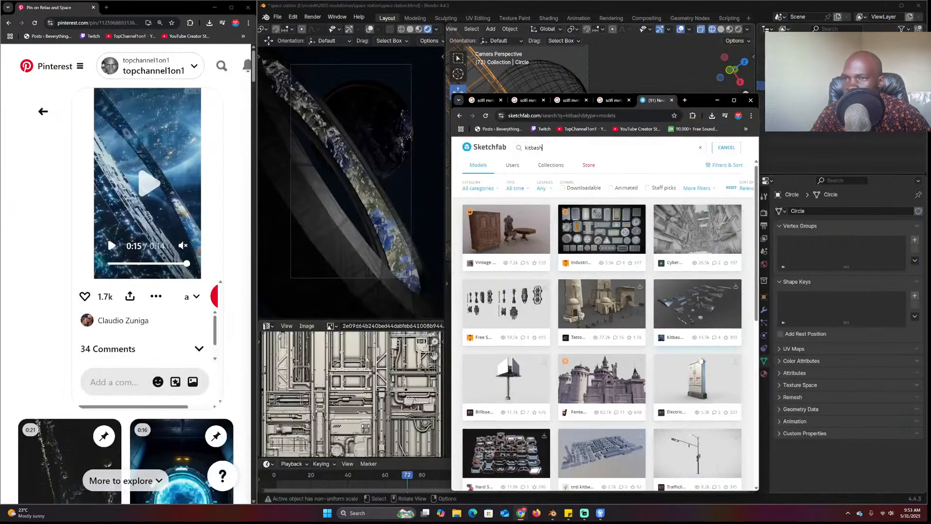
Open the tntl kitbash model from the Sketchfab results in a new tab and browse further kitbash results
scroll(701, 360, down, 2)
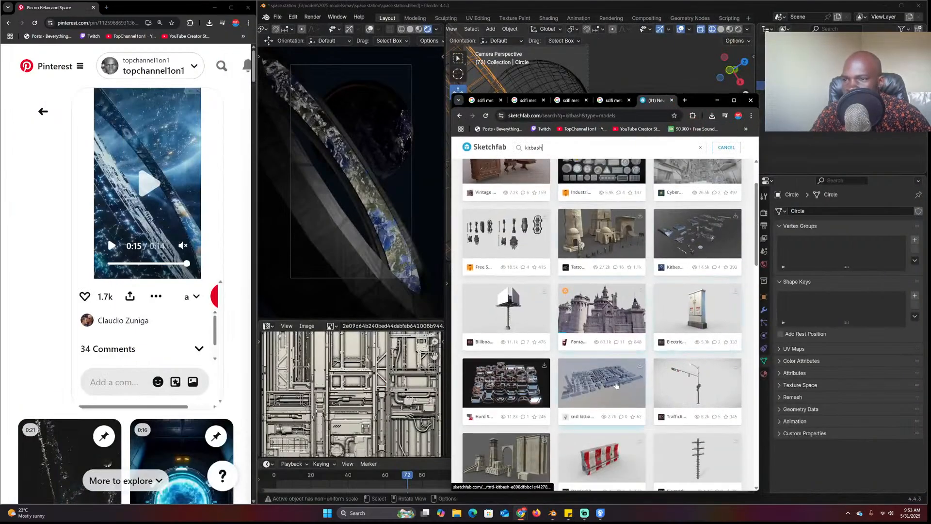
right_click(617, 385)
click(640, 391)
scroll(606, 408, down, 5)
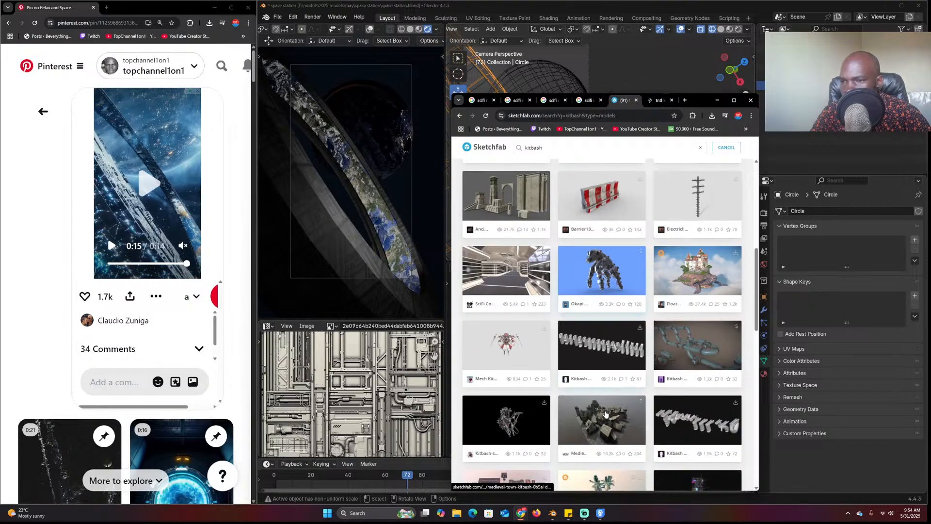
scroll(606, 413, down, 3)
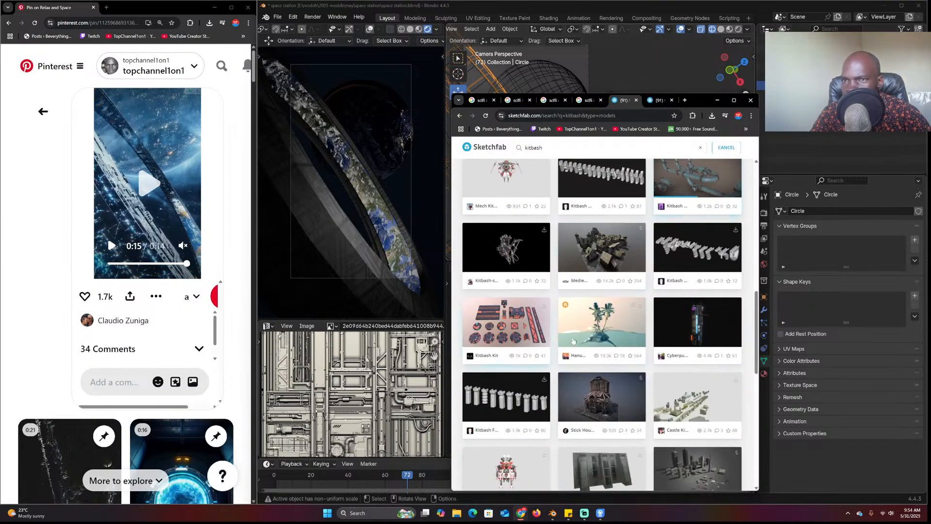
scroll(616, 301, up, 1)
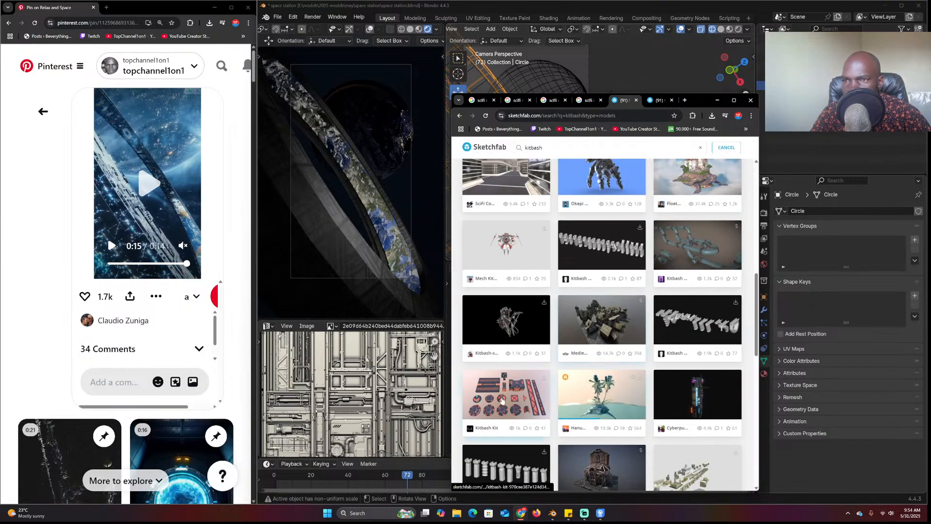
scroll(504, 398, down, 1)
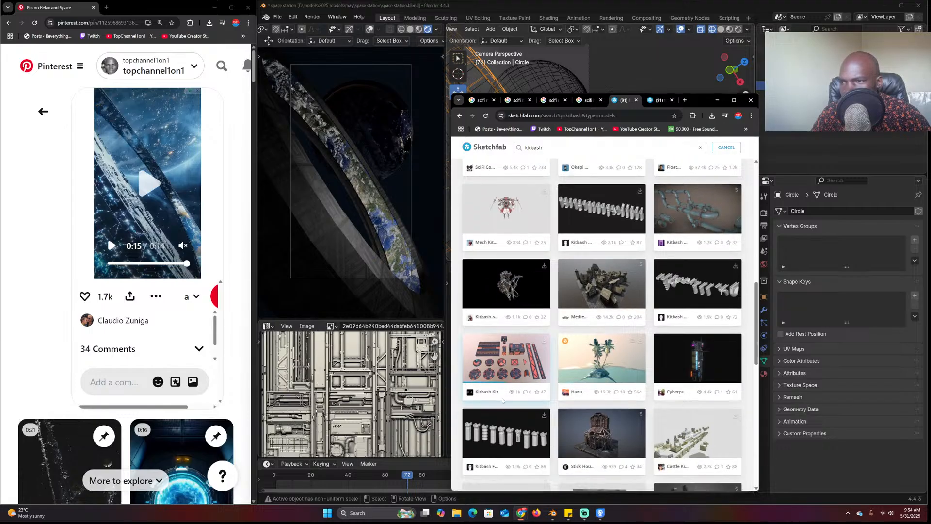
scroll(524, 351, down, 3)
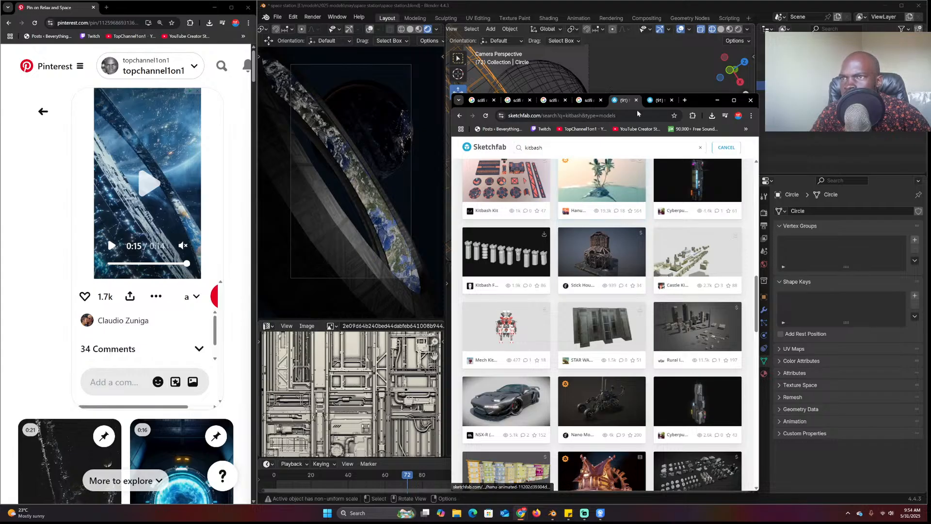
Inspect the tntl kitbash model in its 3D preview and download it in USDZ format
click(658, 100)
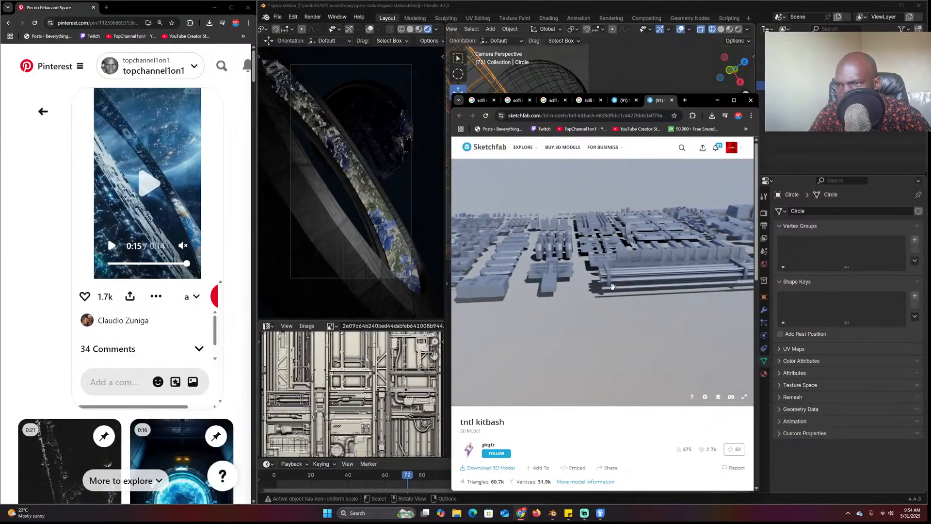
mouse_move(612, 287)
mouse_down()
mouse_move(631, 330)
mouse_move(691, 278)
mouse_move(686, 243)
mouse_move(640, 303)
mouse_move(589, 257)
mouse_move(583, 308)
mouse_up()
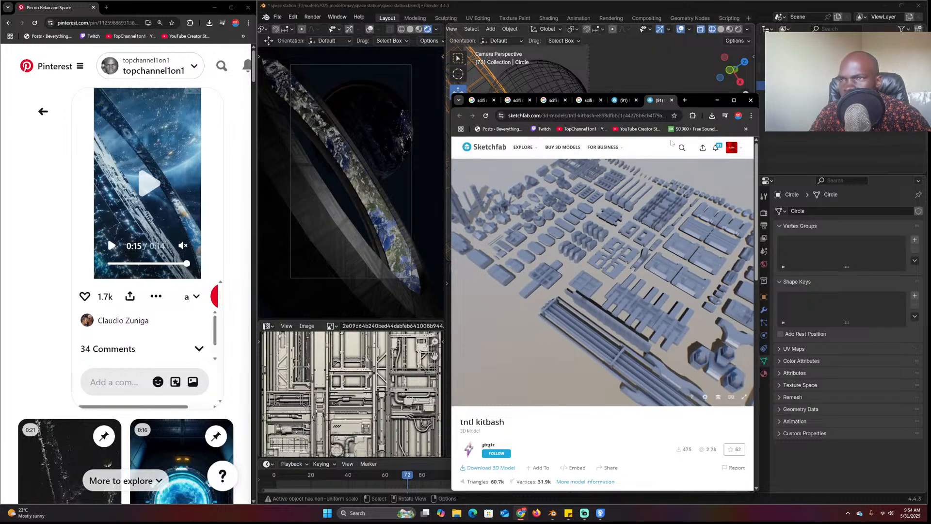
drag(689, 102, 666, 55)
scroll(493, 388, down, 1)
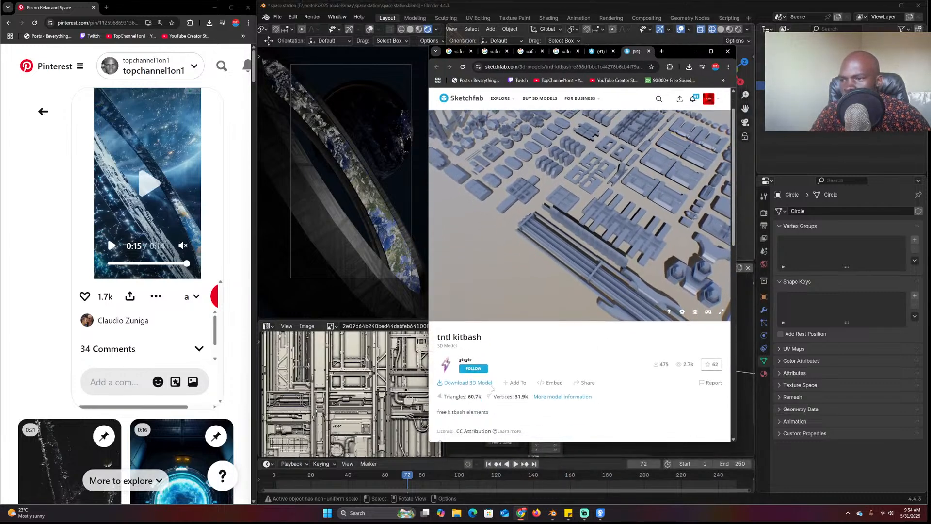
click(478, 383)
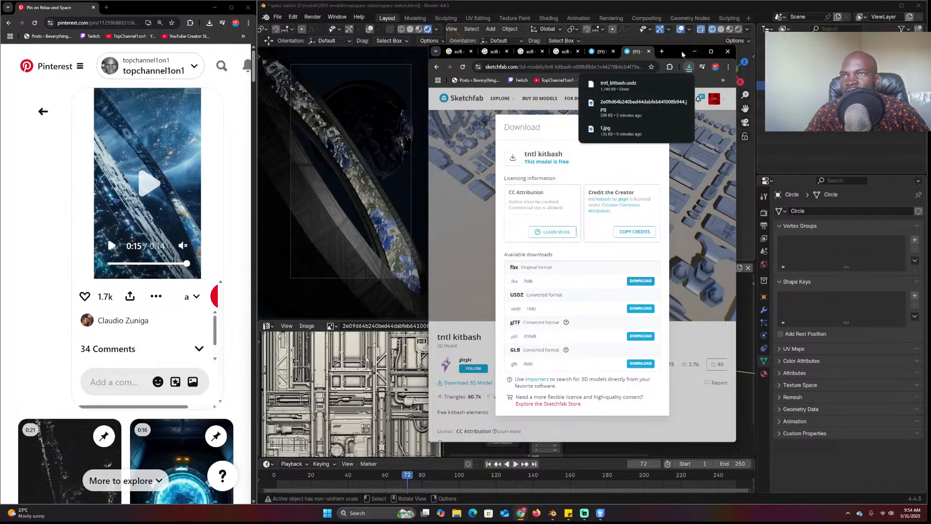
Switch to Blender's top view and import the downloaded tntl_kitbash.usdz file into the scene
mouse_move(682, 54)
mouse_down()
mouse_move(403, 257)
mouse_move(344, 240)
mouse_up()
click(700, 201)
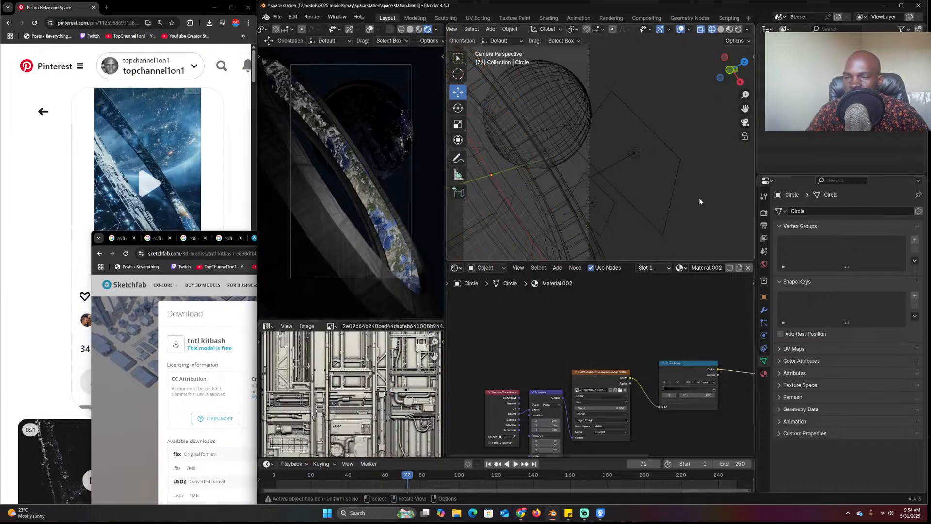
key(KP_7)
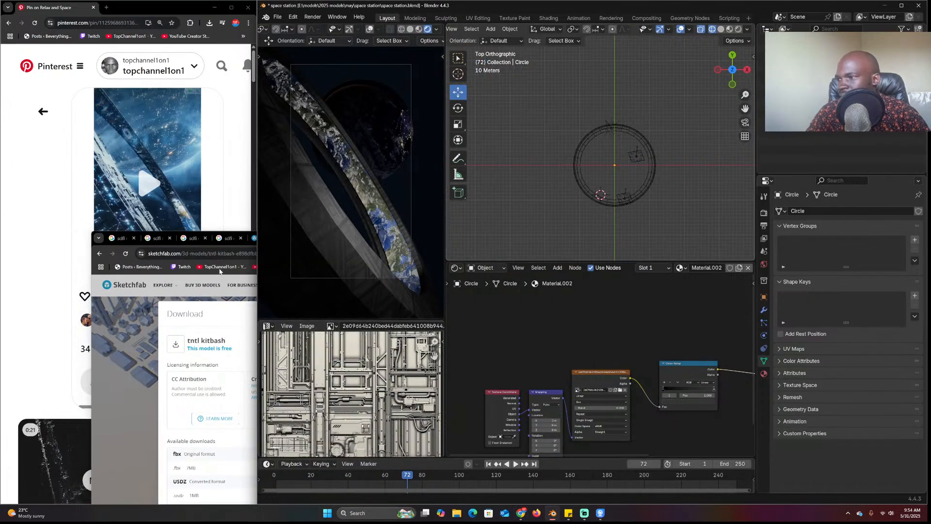
click(131, 250)
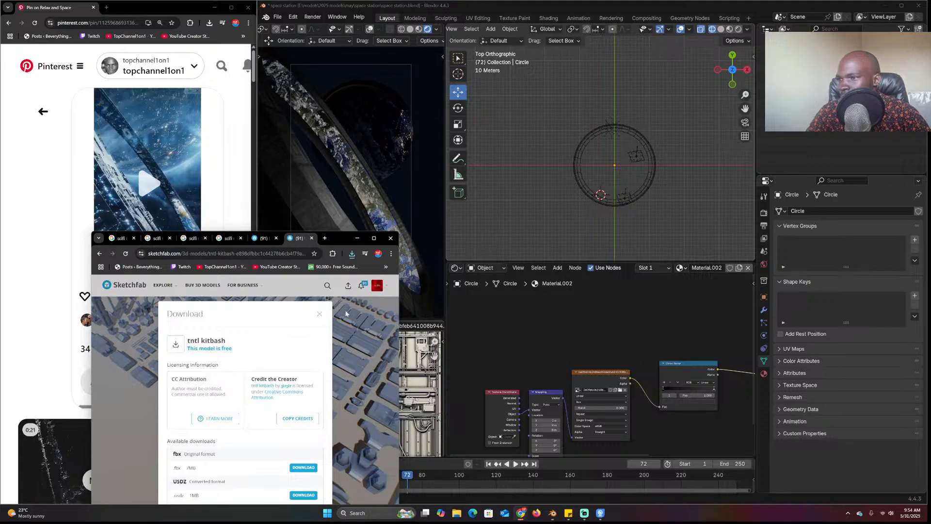
click(352, 253)
drag(282, 286, 689, 207)
click(686, 493)
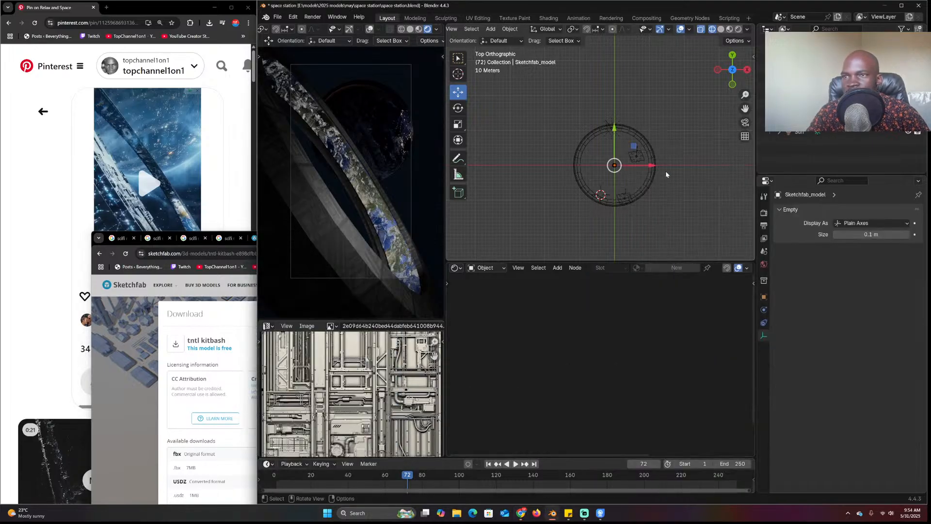
Isolate the imported kitbash in local view and clear its parents while keeping the transformation
key(KP_Decimal)
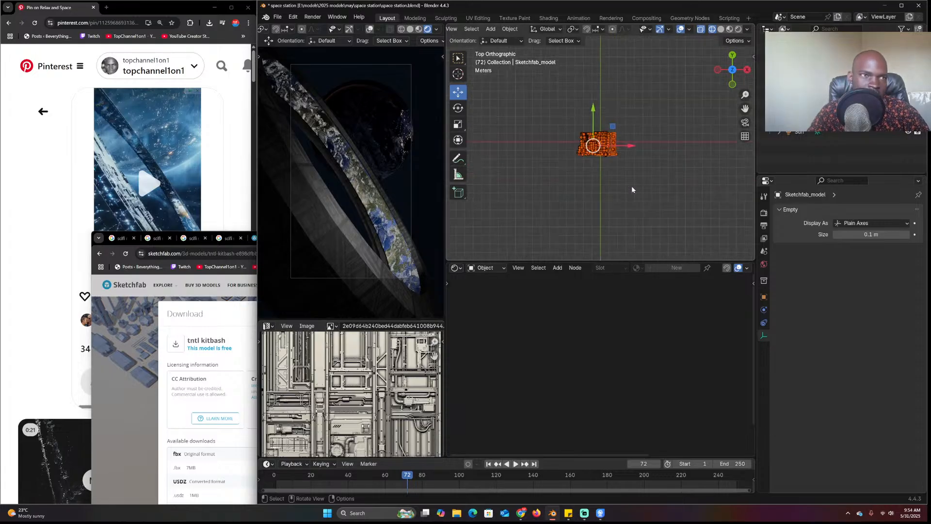
scroll(619, 167, up, 8)
middle_drag(615, 164, 601, 113)
key(KP_Divide)
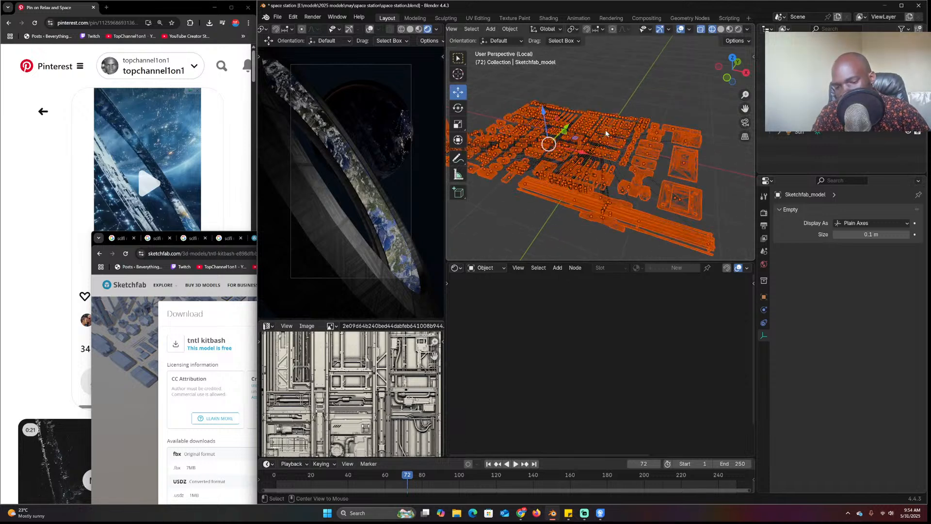
key(alt+p)
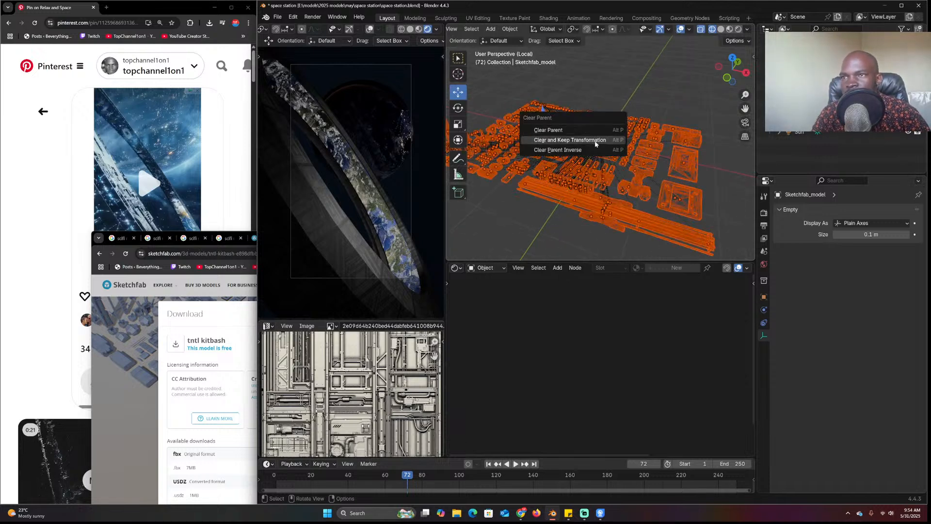
click(596, 141)
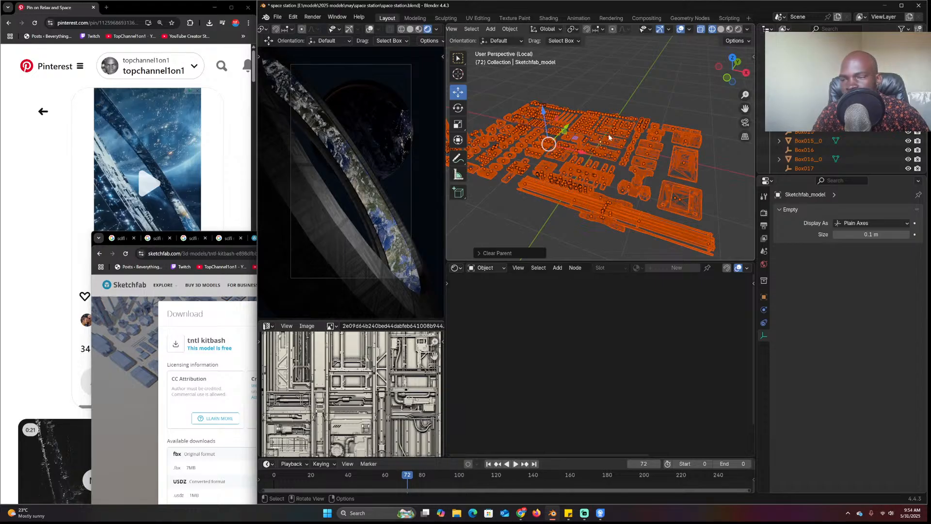
Use Select Grouped by Type to single out the imported empties and delete them, keeping the kitbash meshes
scroll(609, 137, down, 4)
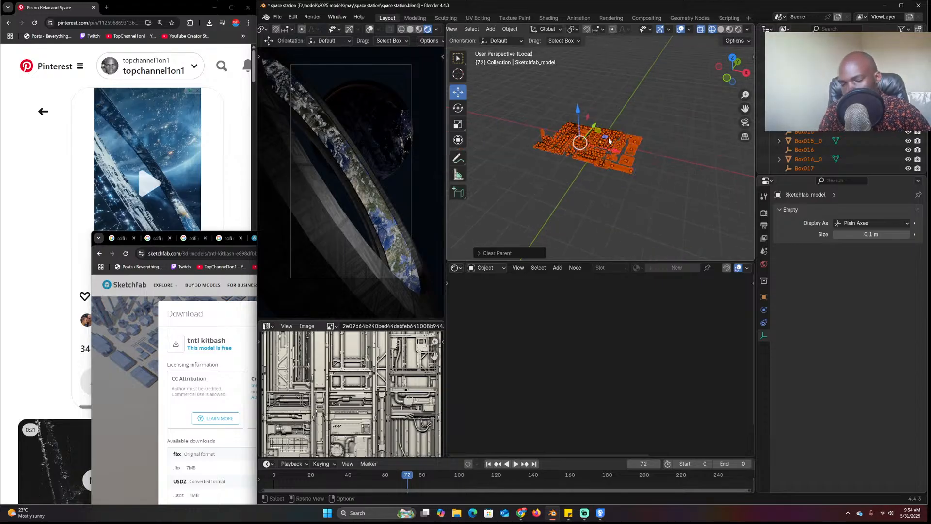
click(615, 169)
key(shift+g)
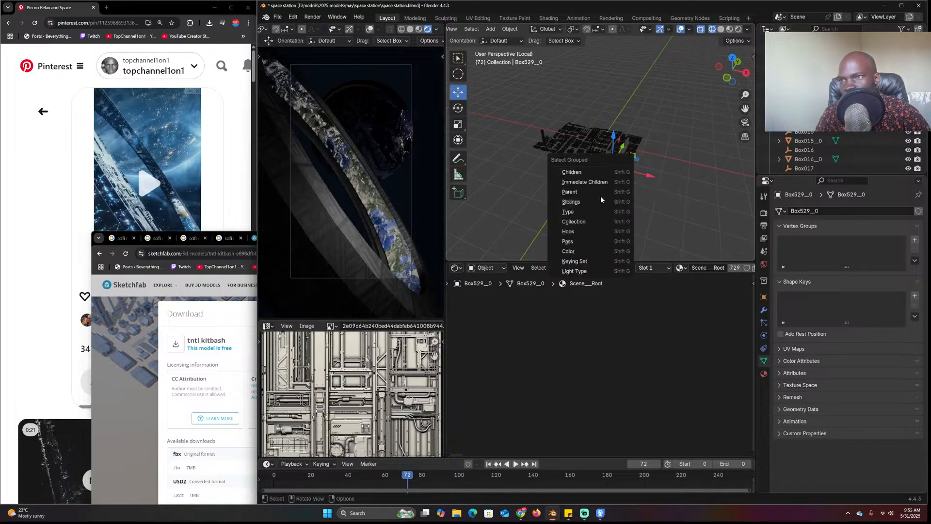
click(595, 212)
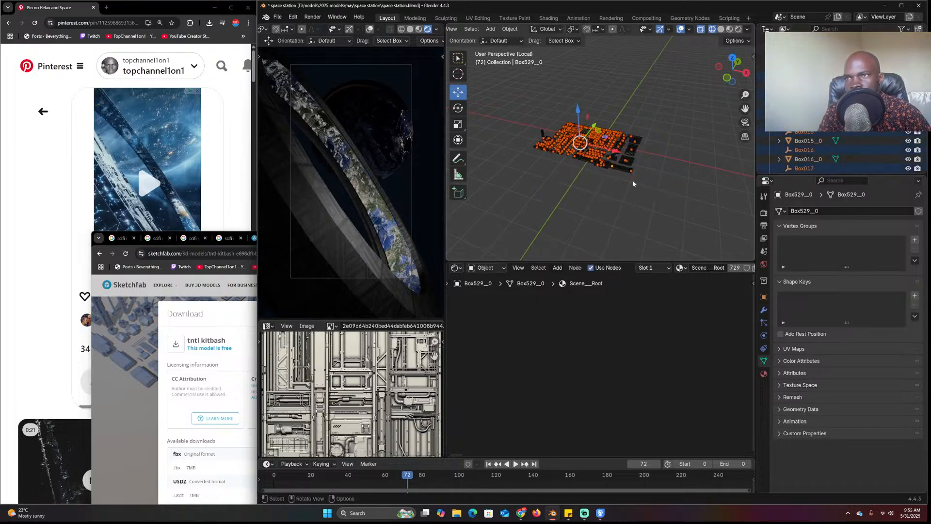
key(x)
click(633, 183)
Show the kitbash in solid shading, check how the parts of the panels are split, and switch to top view
scroll(633, 181, up, 6)
key(z)
click(708, 182)
click(666, 171)
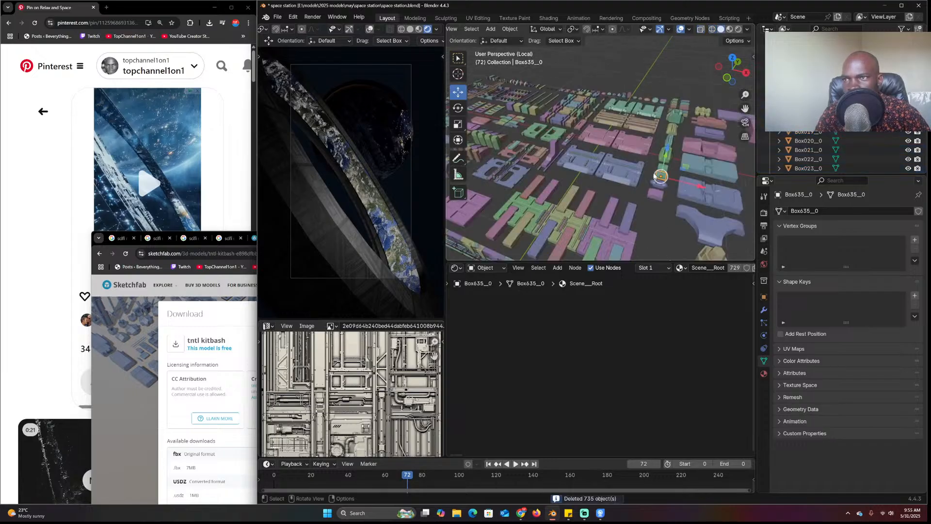
click(630, 188)
scroll(630, 189, up, 5)
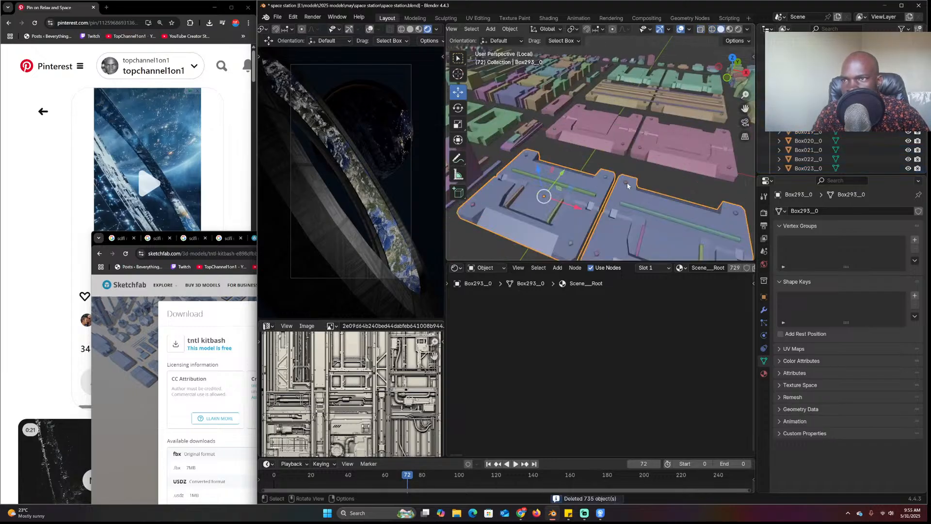
scroll(615, 214, down, 5)
middle_drag(615, 214, 726, 148)
key(KP_7)
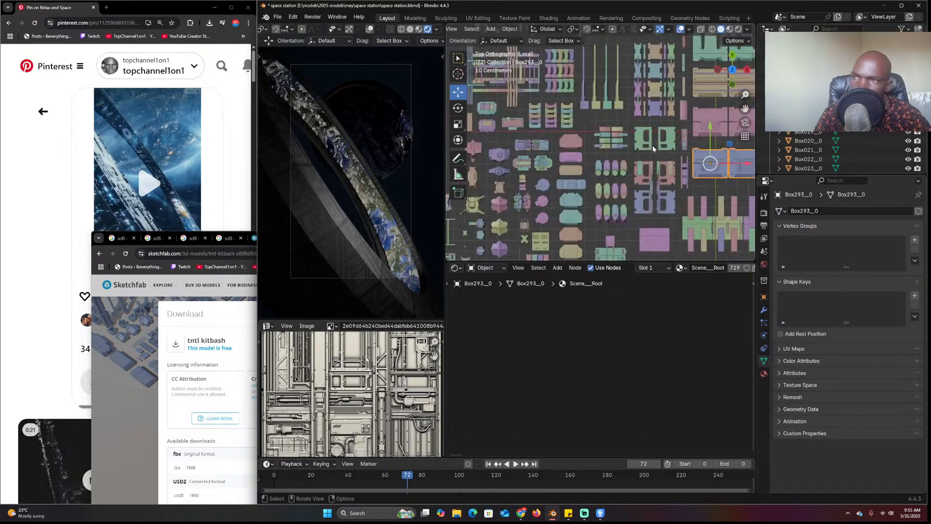
Join all parts of the wide twin-panel assembly with the connecting clamps into a single object
scroll(517, 158, up, 3)
shift+middle_drag(516, 158, 650, 150)
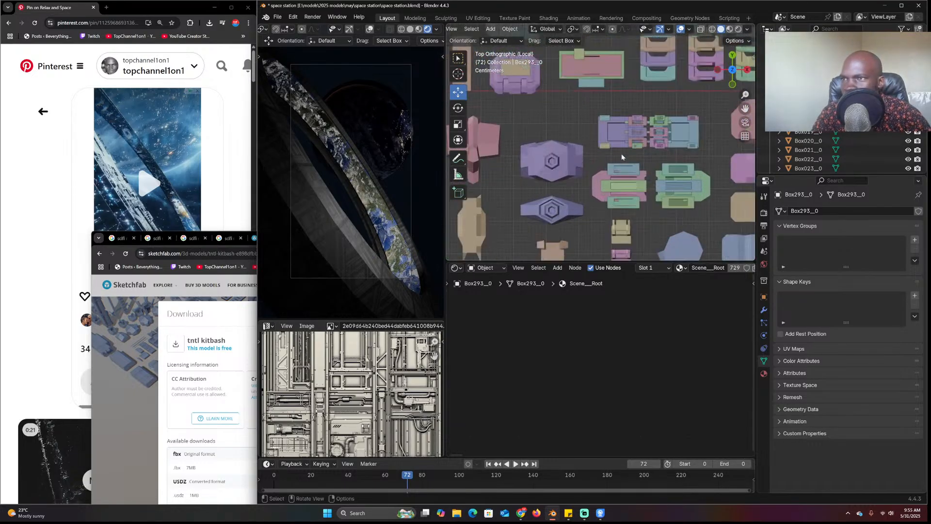
click(563, 155)
scroll(581, 175, up, 3)
scroll(551, 194, up, 3)
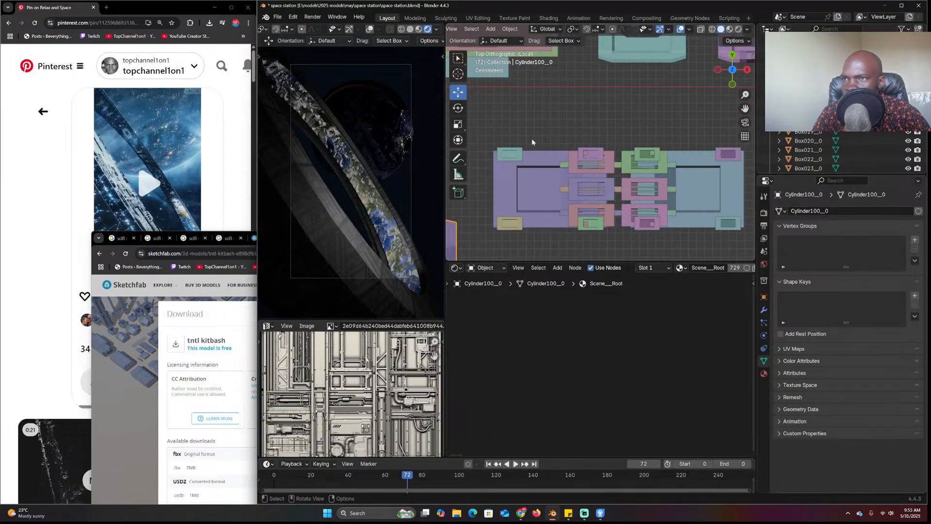
scroll(530, 138, down, 1)
drag(480, 105, 745, 223)
shift+click(710, 206)
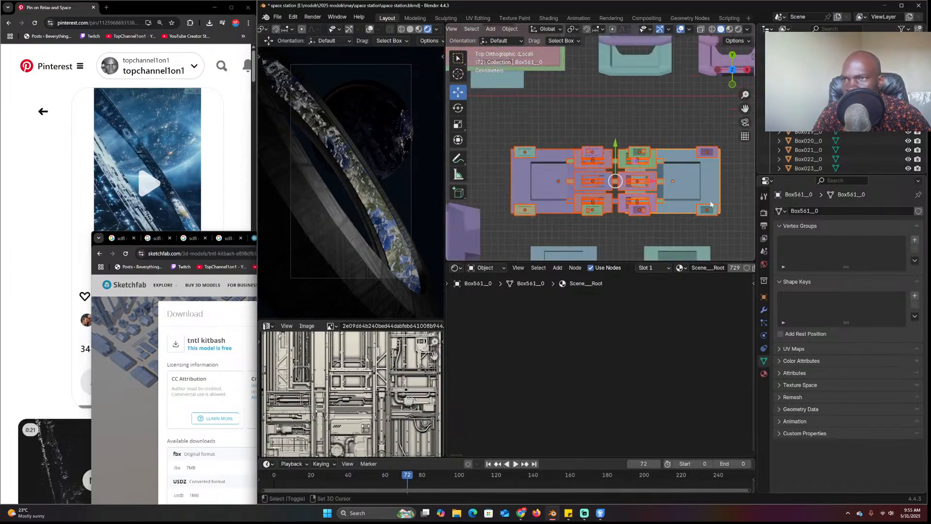
scroll(705, 176, down, 4)
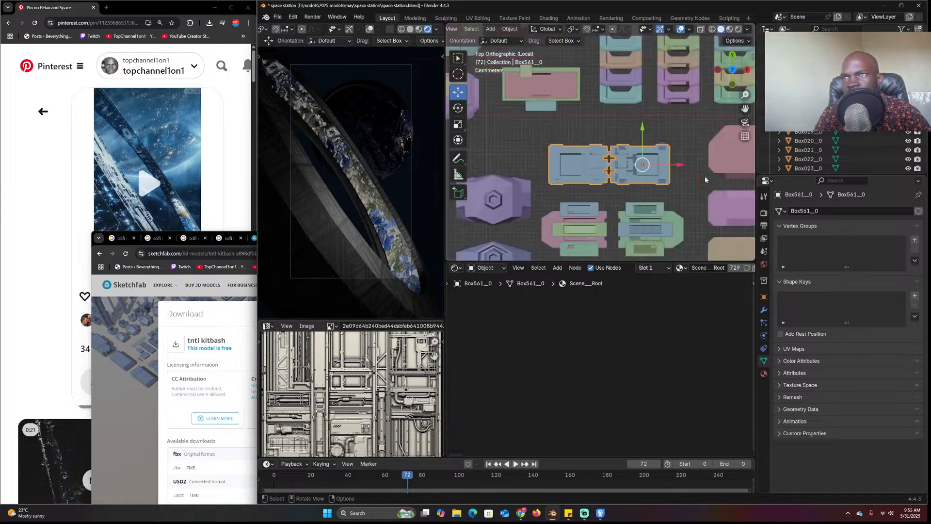
Join the five stacked notched plates of the first column, beside the framed rectangular panel, into a single object
scroll(595, 103, up, 3)
drag(596, 104, 644, 207)
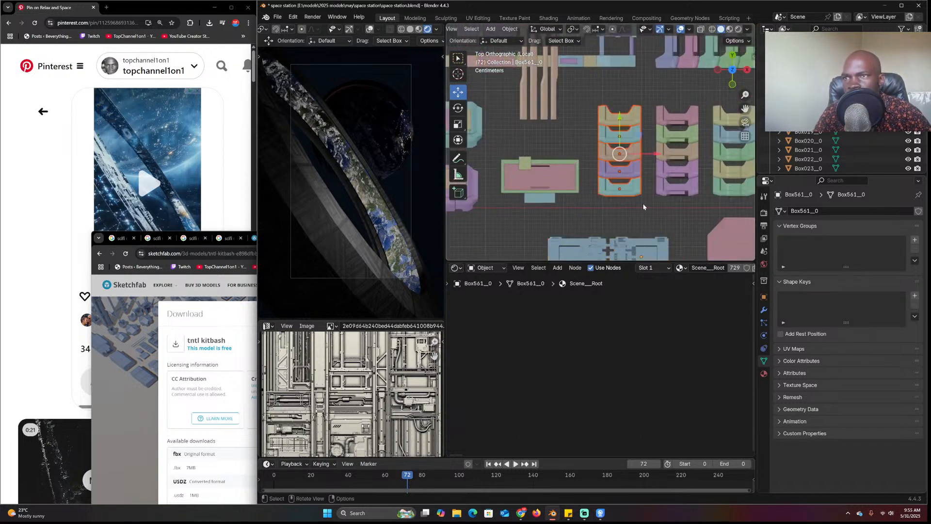
key(ctrl+j)
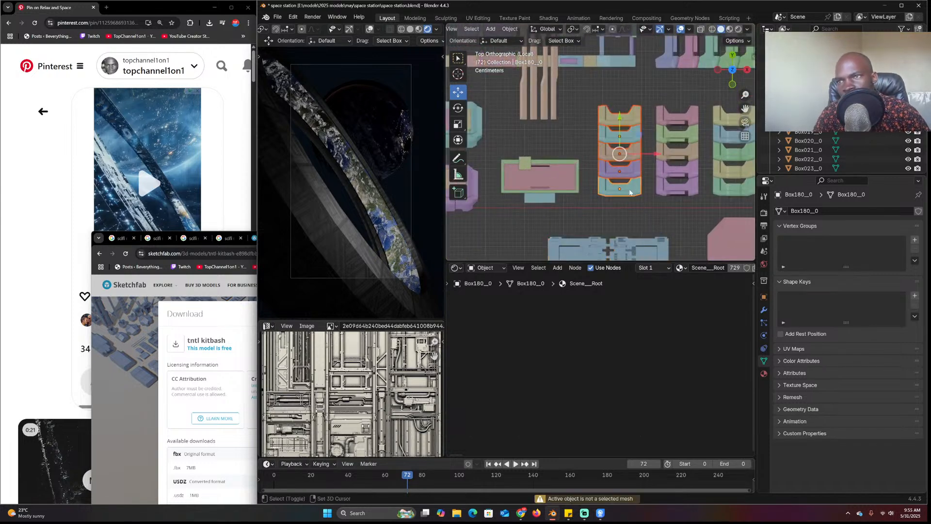
key(ctrl+j)
click(657, 219)
Try to join the five stacked notched plates of the middle column
shift+middle_drag(658, 218, 586, 228)
drag(600, 100, 628, 203)
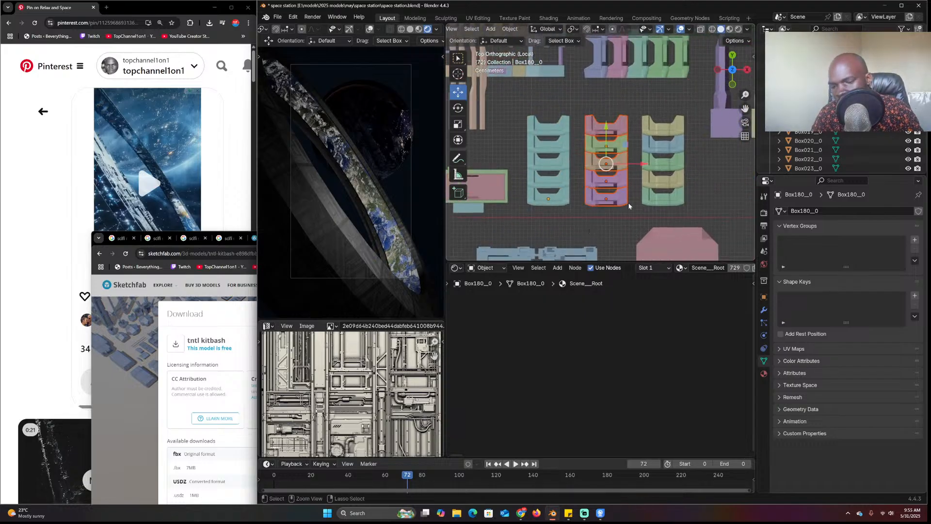
shift+click(616, 200)
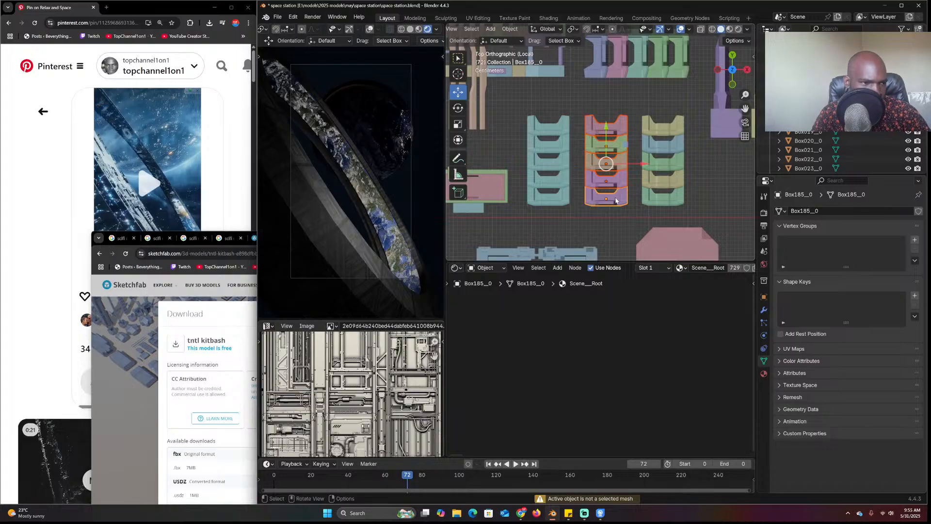
Play part of the Pinterest reference video and join the middle column's five notched plates into a single object
click(155, 215)
click(130, 206)
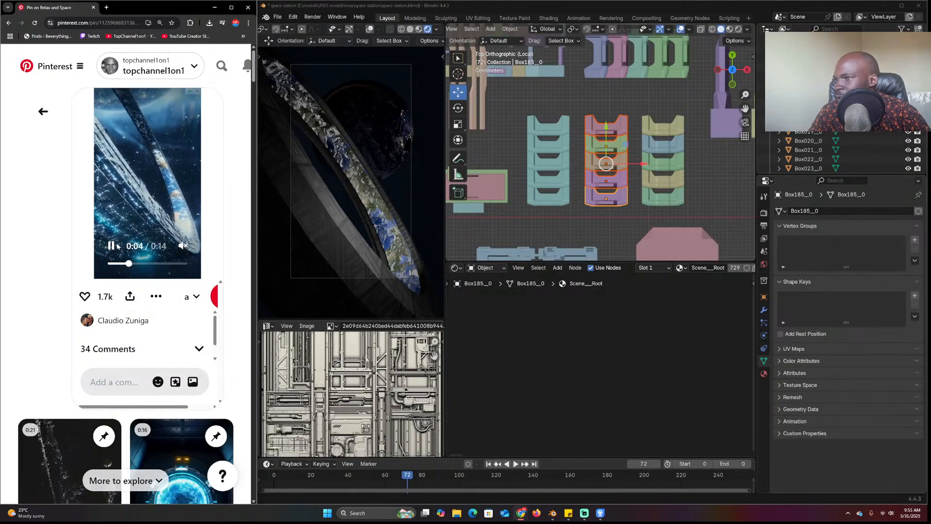
click(598, 127)
drag(578, 111, 629, 232)
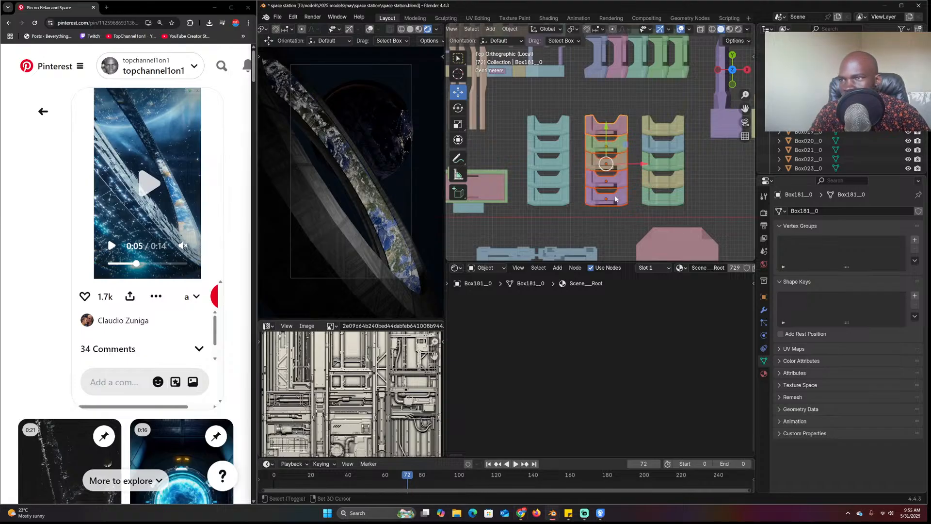
key(ctrl+j)
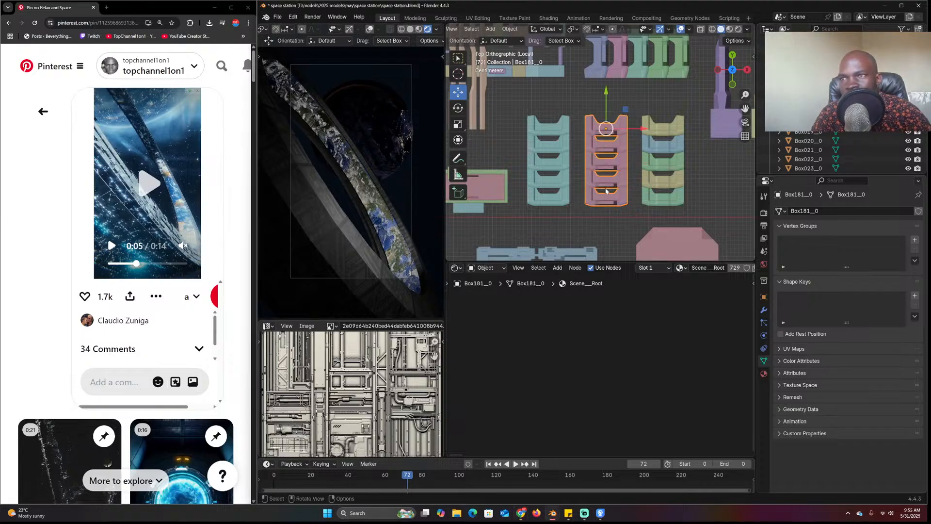
Move the joined middle column of notched plates slightly toward the first column
right_click(601, 178)
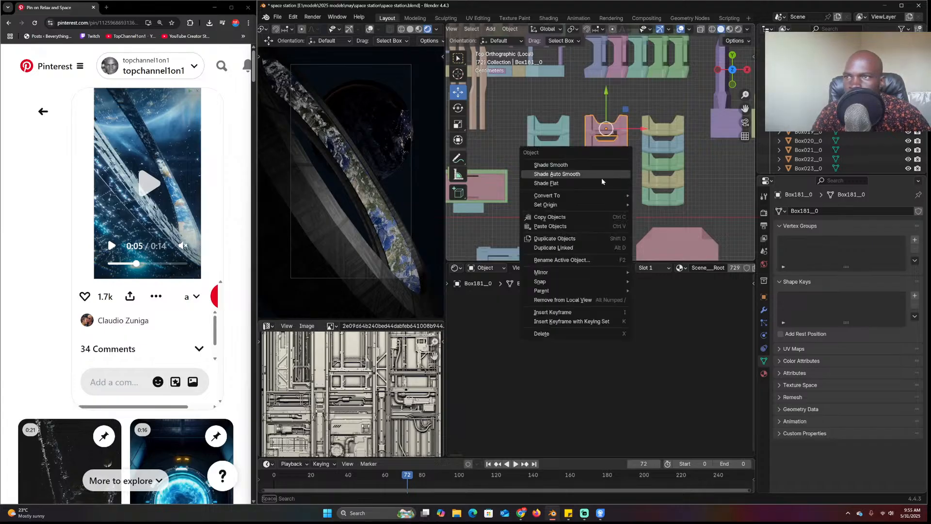
key(Escape)
key(Tab)
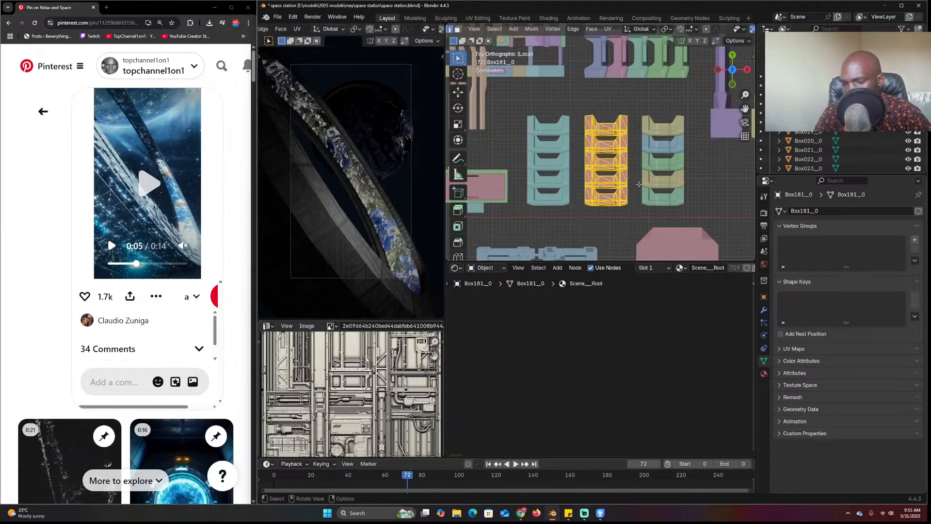
key(Tab)
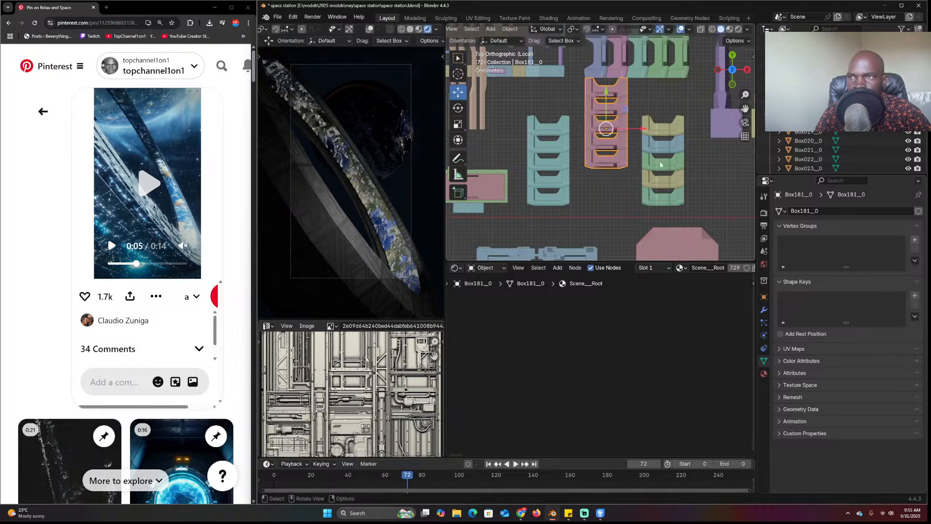
key(g)
click(649, 196)
Delete the third column of stacked notched plates
drag(690, 117, 636, 216)
key(x)
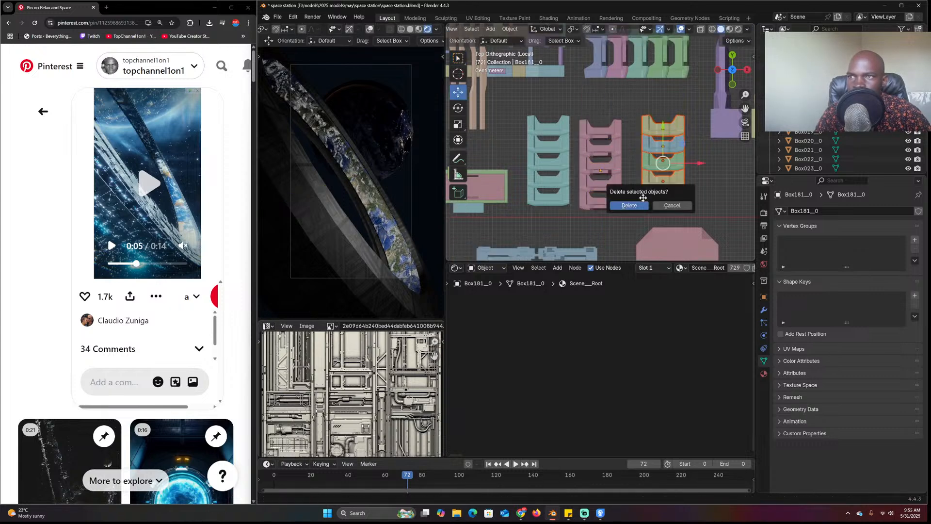
click(639, 203)
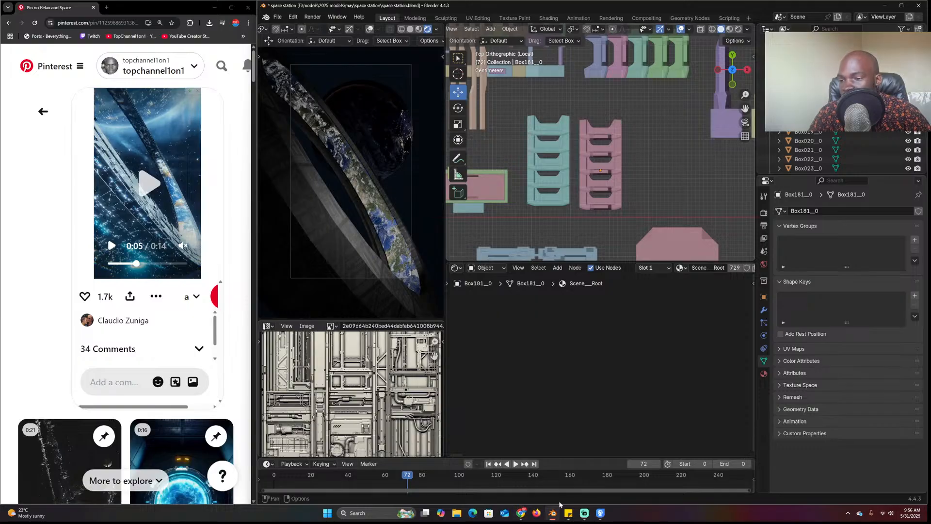
Switch to Chrome to show the download options of the tntl kitbash on Sketchfab, cancelling the ZIP download
mouse_move(521, 513)
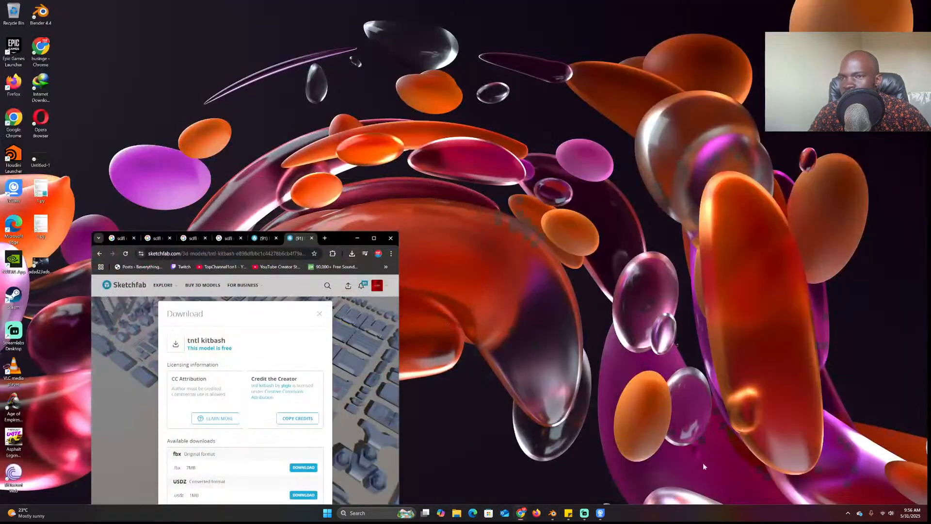
click(703, 463)
drag(342, 240, 522, 116)
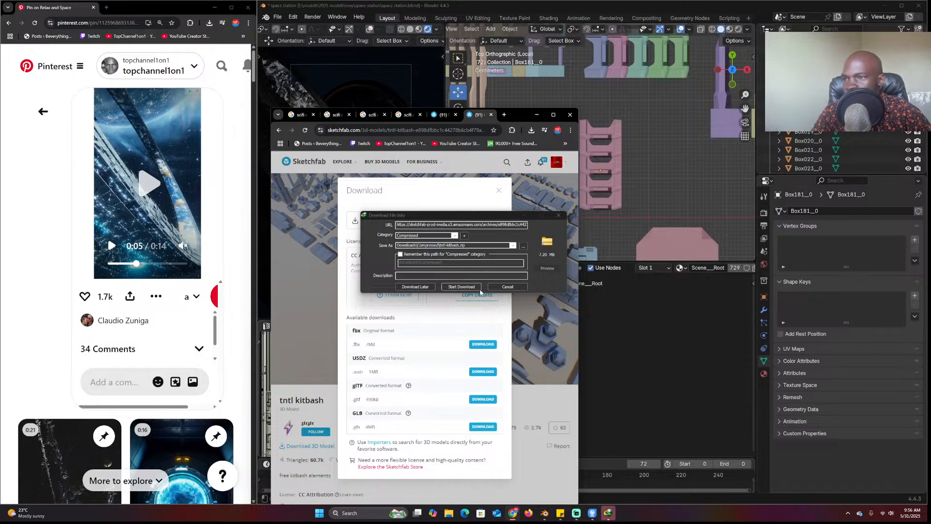
click(527, 286)
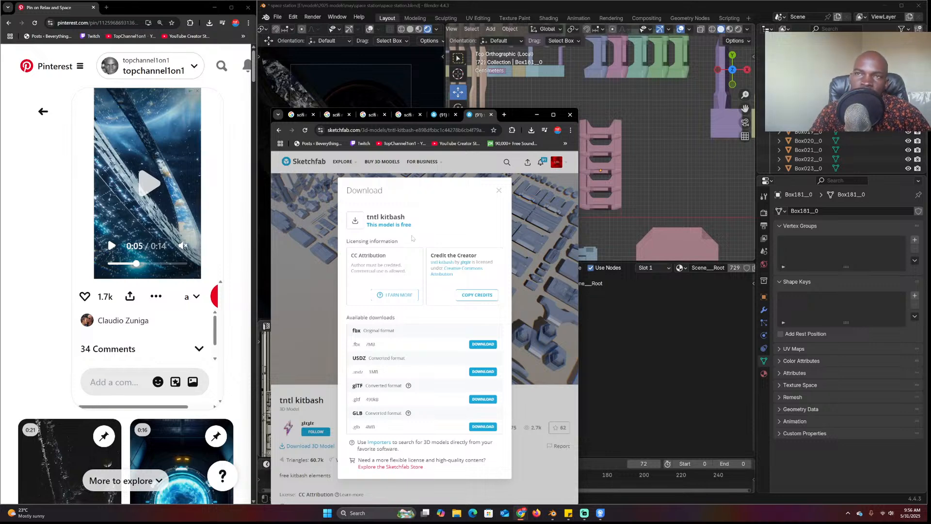
click(537, 114)
Return to Blender and delete the rows of C-shaped notched pieces above the two joined columns
scroll(654, 148, down, 5)
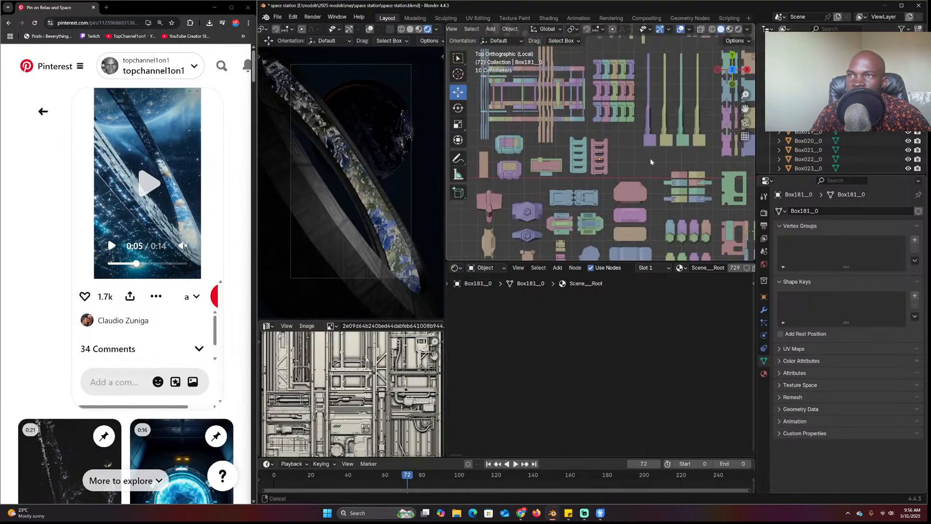
drag(573, 88, 617, 152)
key(x)
click(613, 151)
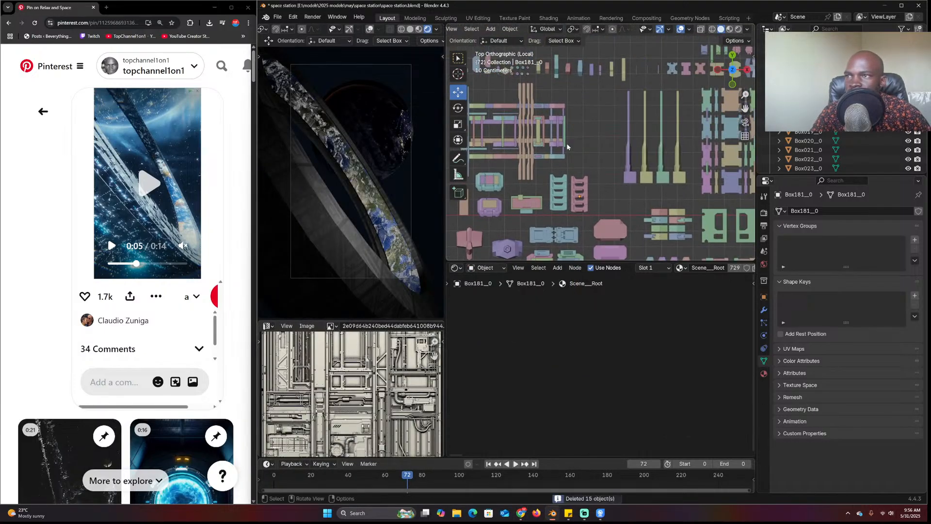
Join all beams and crossing pipes of the large rectangular lattice frame into a single object and deselect it
scroll(568, 144, up, 2)
shift+middle_drag(567, 144, 629, 157)
middle_drag(629, 157, 623, 120)
key(KP_7)
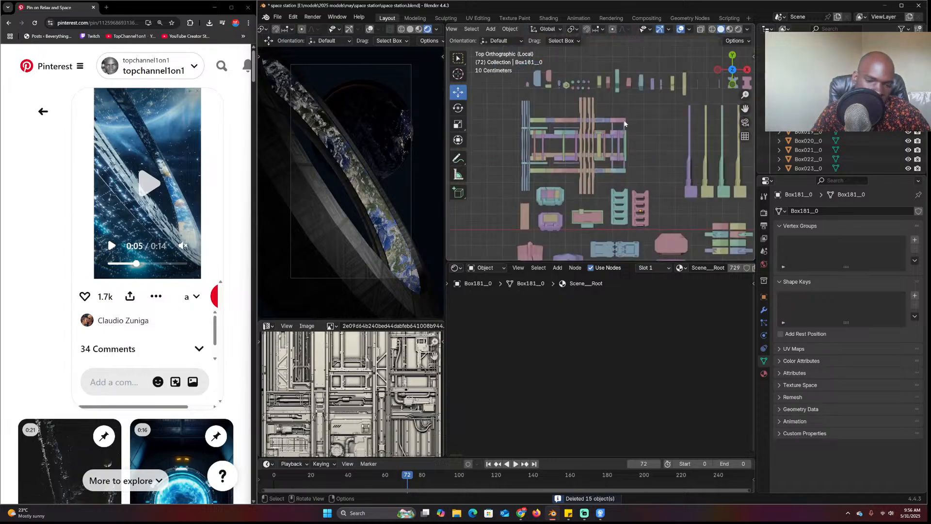
drag(505, 112, 643, 182)
key(ctrl+j)
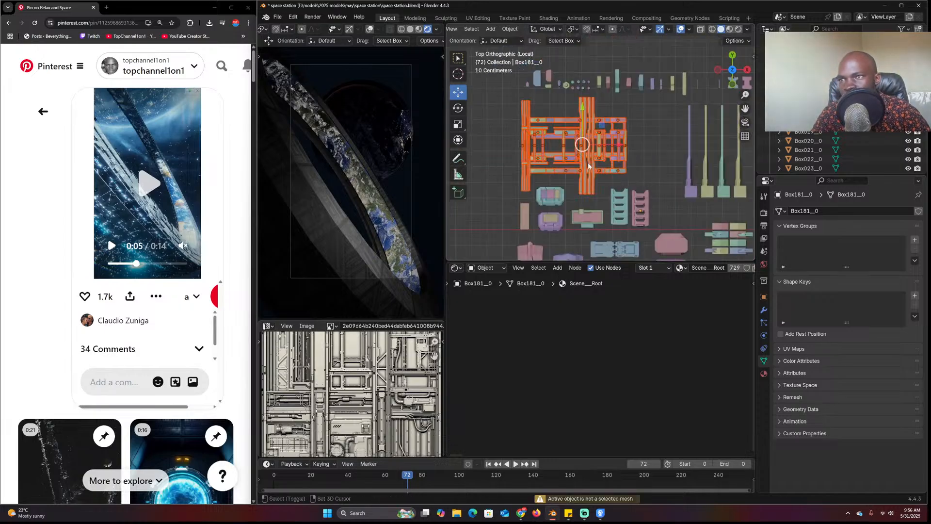
shift+click(575, 142)
key(ctrl+j)
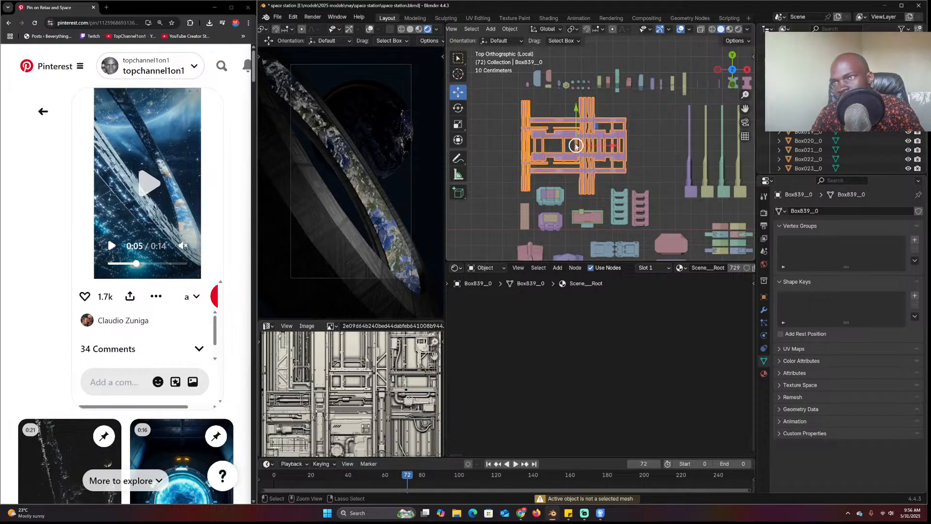
key(alt+a)
Join the four tall thin posts with square bases into a single object and deselect it
ctrl+scroll(579, 149, up, 10)
drag(577, 155, 641, 186)
shift+click(638, 194)
key(ctrl+j)
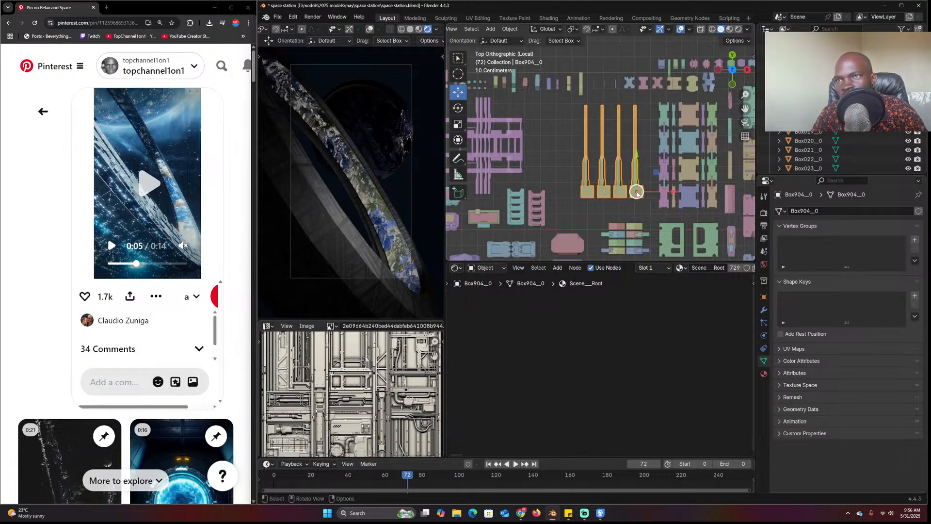
key(alt+a)
Join the grid of notched panels beside the tall posts into a single object and deselect it
shift+middle_drag(697, 150, 648, 145)
drag(602, 96, 673, 207)
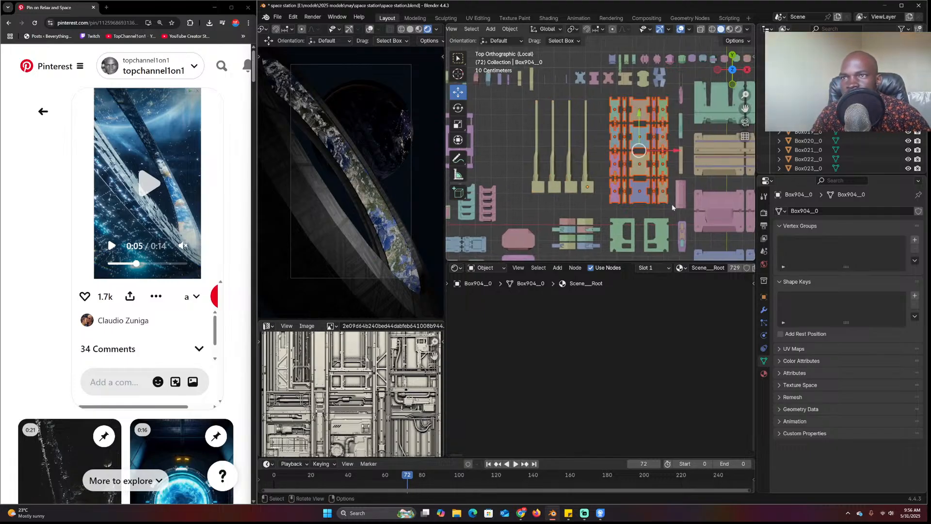
shift+click(650, 167)
key(ctrl+j)
key(alt+a)
Join the long horizontal rails and their central clamps at the lower edge of the kit into a single object
scroll(661, 188, down, 1)
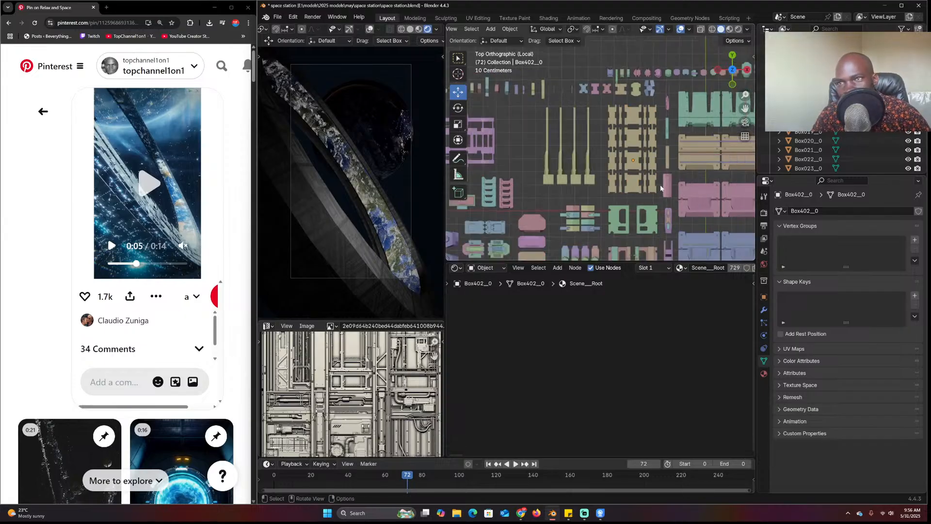
middle_drag(660, 188, 653, 155)
scroll(654, 159, down, 1)
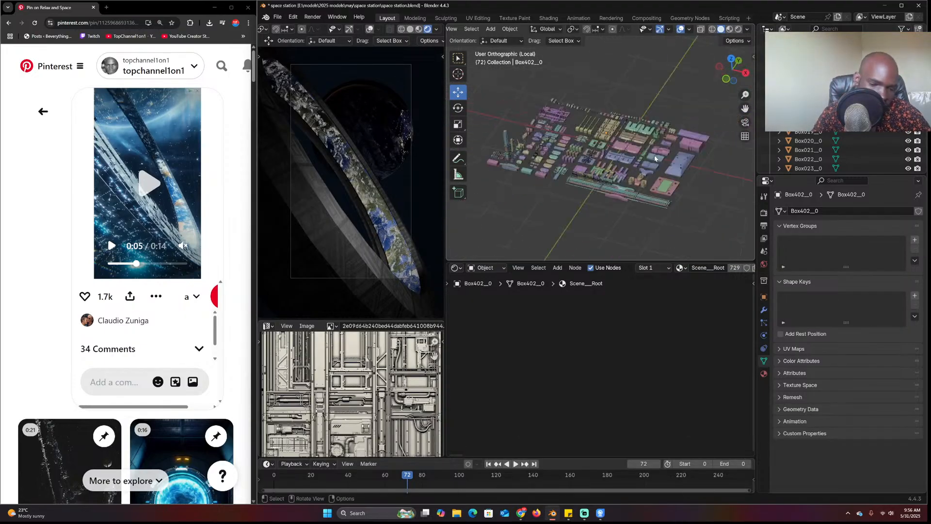
key(KP_7)
scroll(589, 205, up, 5)
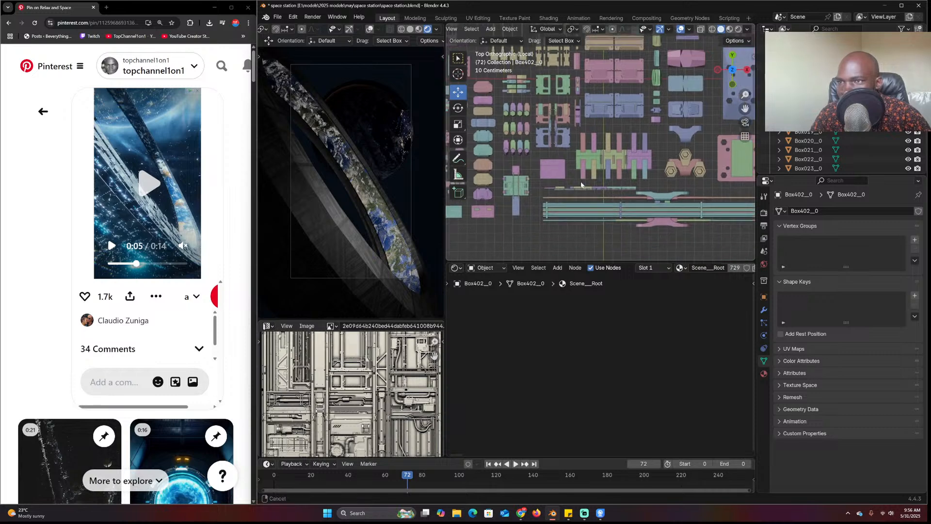
middle_drag(581, 185, 576, 181)
key(KP_7)
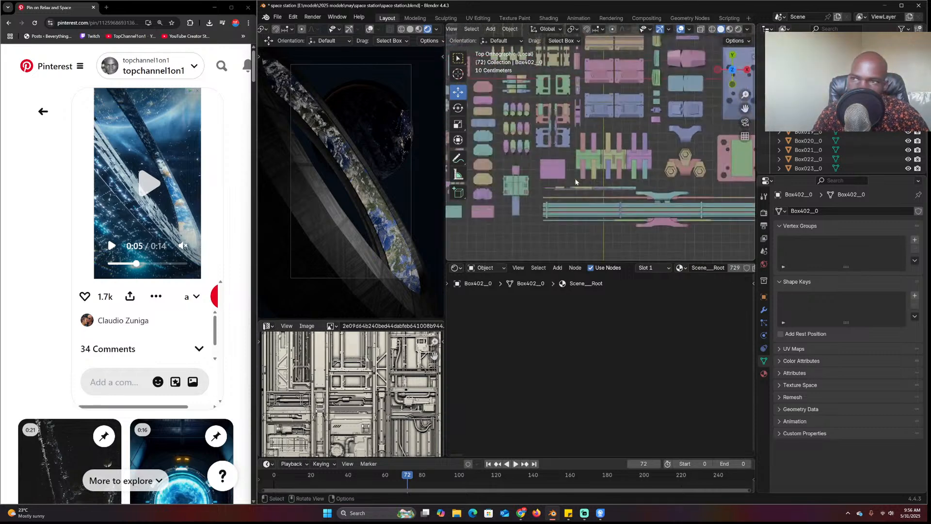
drag(543, 191, 746, 263)
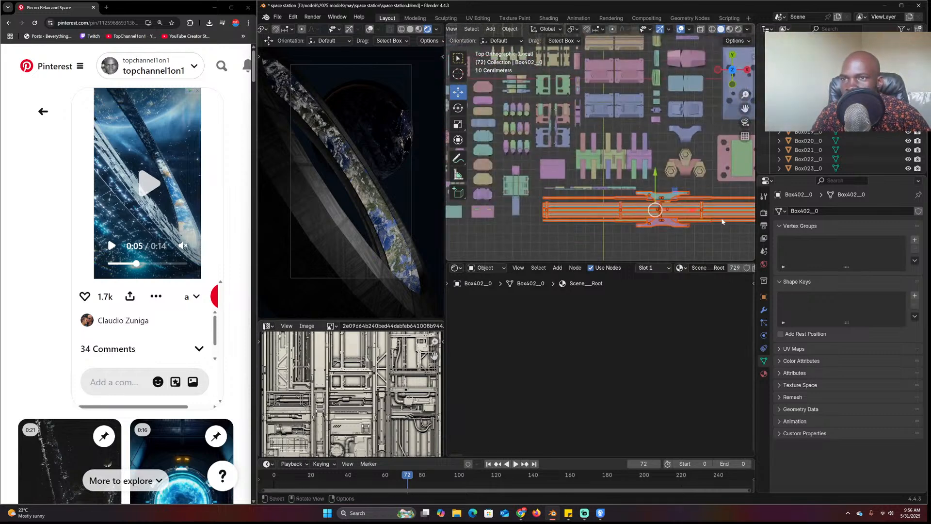
shift+middle_drag(723, 223, 657, 219)
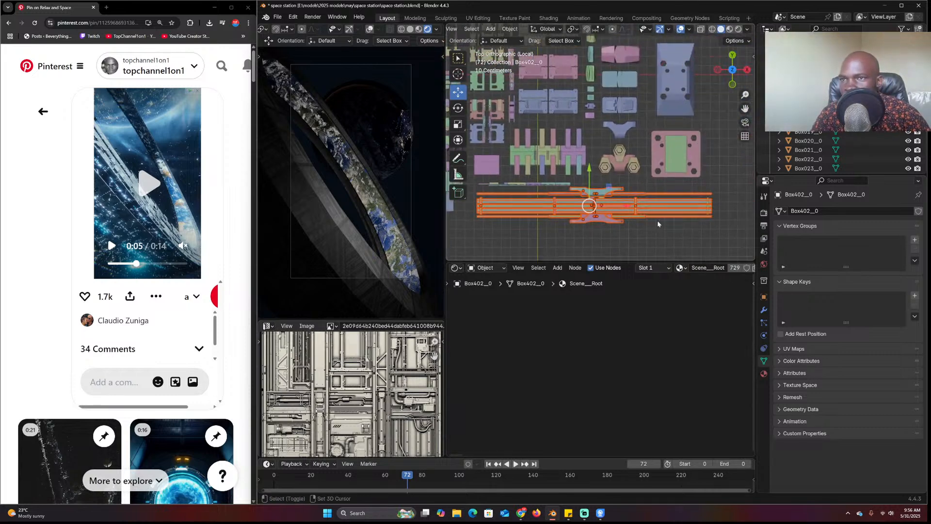
click(610, 210)
shift+middle_drag(610, 210, 576, 228)
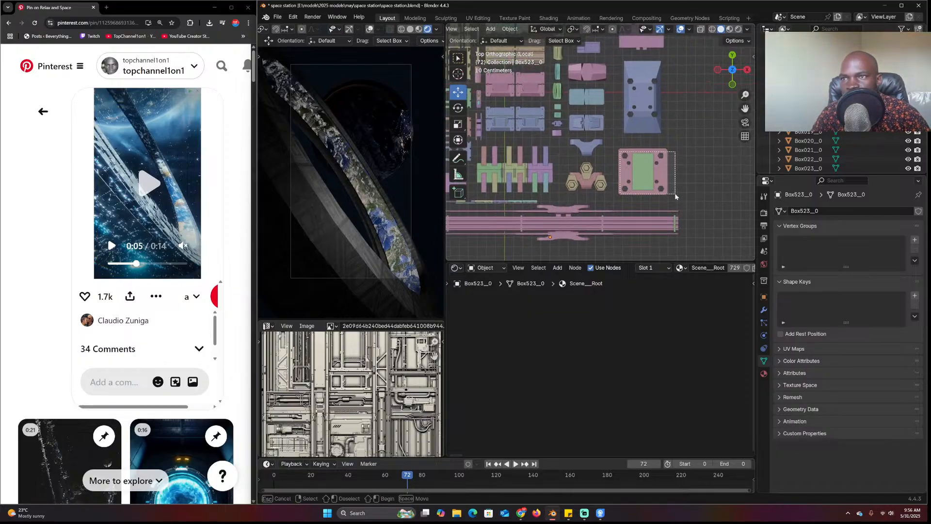
Join the square bolted plate with its inset panel and bolts into a single object
click(663, 184)
key(ctrl+j)
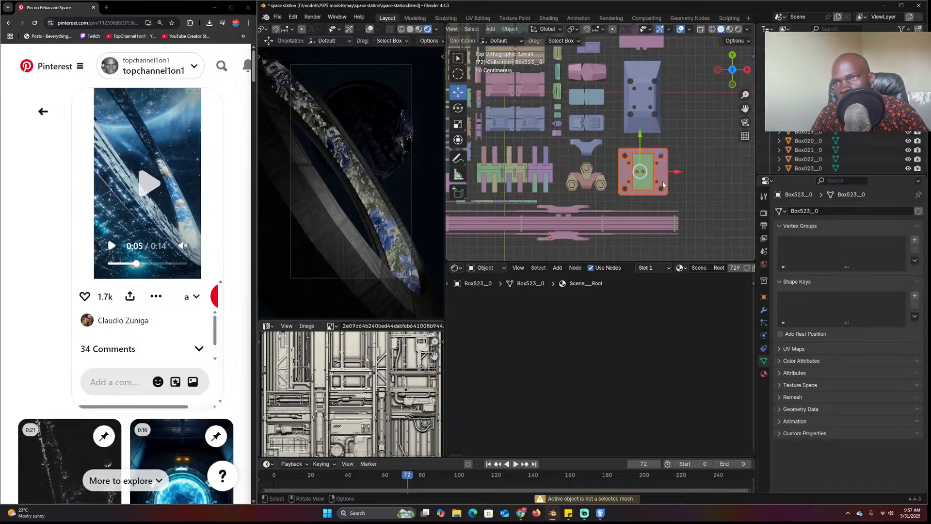
click(663, 183)
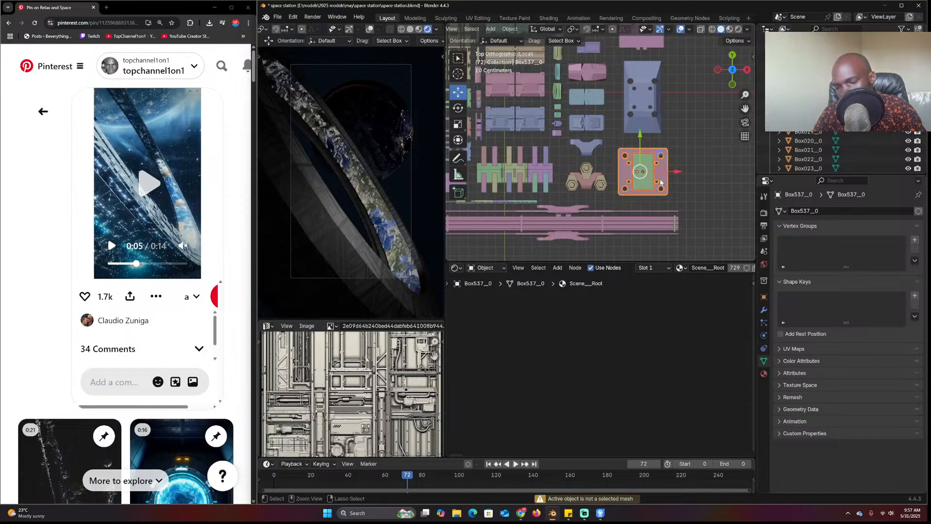
Join the bracket with three hexagonal bolts into a single object
scroll(665, 183, up, 4)
click(577, 219)
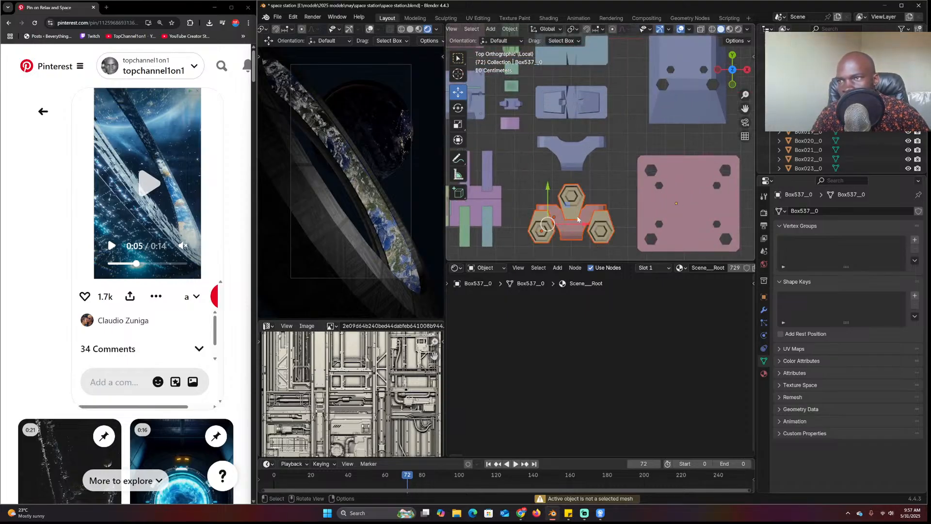
shift+click(580, 223)
key(ctrl+j)
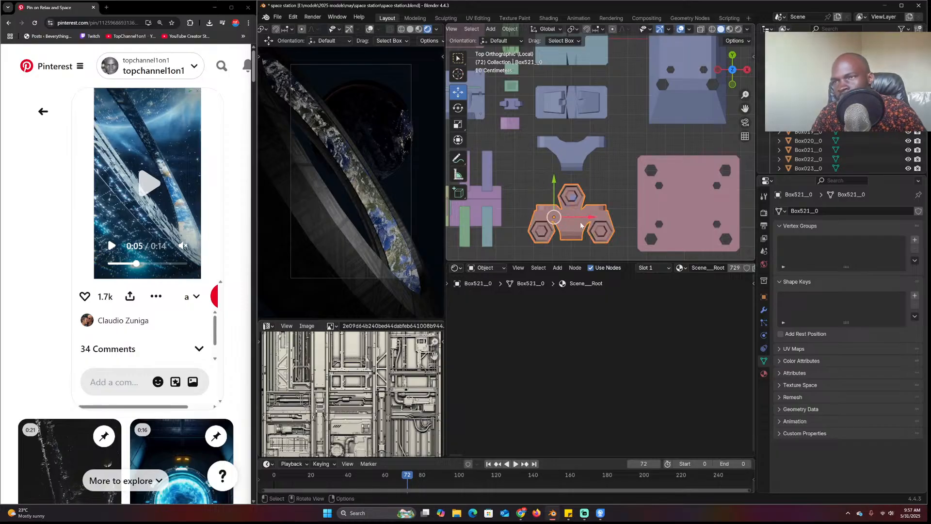
Select the long rail assembly, three-bolt bracket, square bolted plate and the split panel above the Y-shaped bracket together
scroll(591, 214, down, 9)
scroll(600, 203, up, 4)
click(597, 205)
shift+click(592, 174)
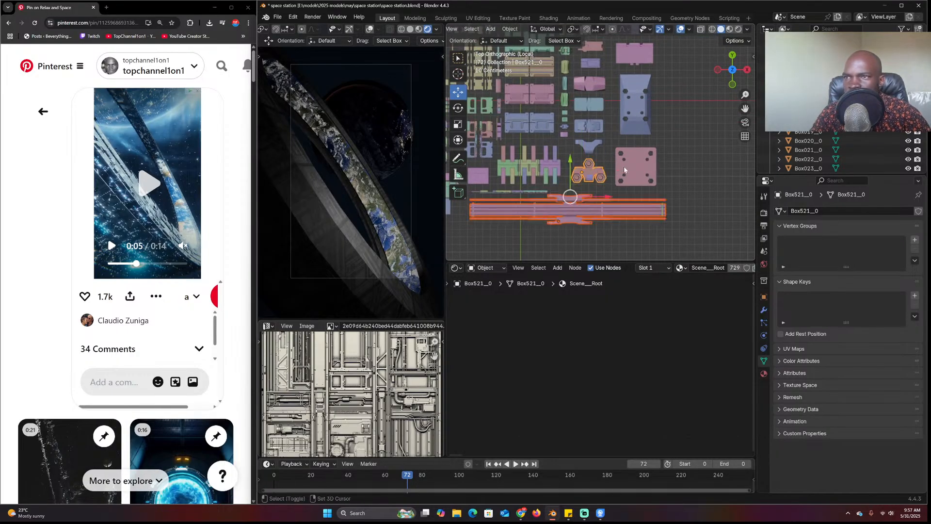
shift+click(624, 166)
shift+middle_drag(605, 140, 661, 159)
shift+click(647, 145)
Add the stacked panels above the split panel and the wide purple panel to the selection
shift+middle_drag(658, 105, 666, 135)
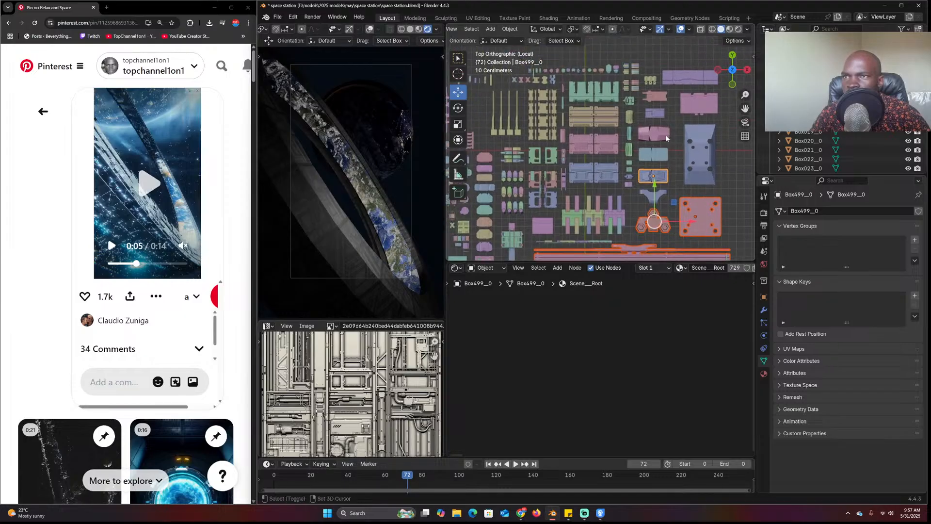
shift+click(666, 136)
shift+click(663, 113)
shift+click(667, 152)
shift+click(688, 81)
shift+middle_drag(633, 105, 674, 153)
scroll(674, 153, up, 4)
Select the joined notched-panel grid and add the large notched teal panel beside it
click(567, 167)
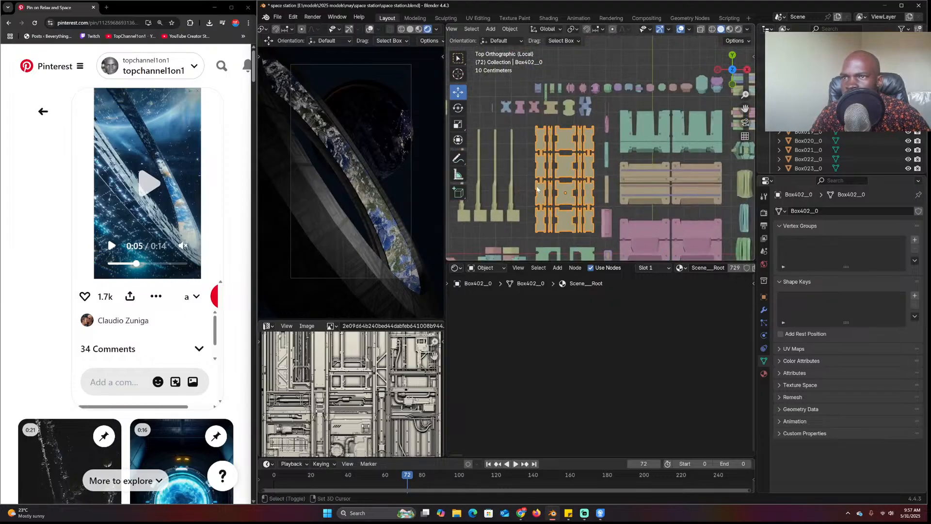
shift+middle_drag(528, 167, 568, 168)
shift+click(668, 146)
Add the four joined posts, both notched-plate columns and the large lattice frame to the selection
shift+middle_drag(574, 206, 626, 194)
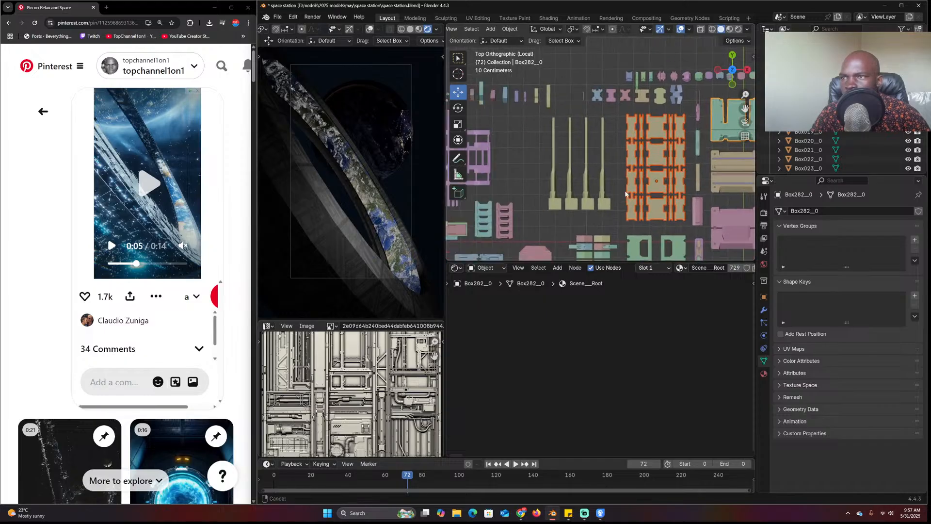
shift+click(614, 201)
shift+middle_drag(520, 203, 624, 199)
shift+click(588, 209)
shift+click(610, 208)
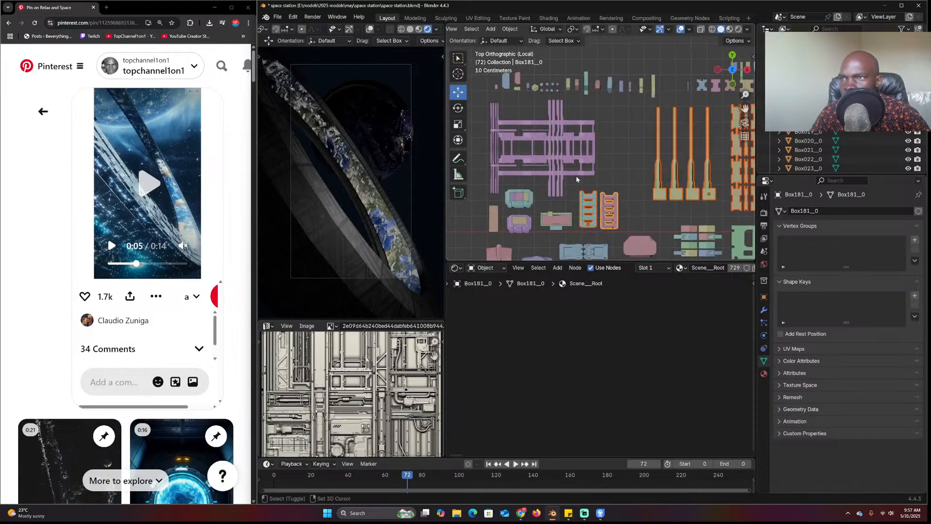
shift+click(576, 178)
Add the bolted hexagonal part, four-legged bracket, two upper star-shaped pieces and small green block below them to the selection
shift+middle_drag(577, 179, 596, 97)
shift+middle_drag(577, 165, 585, 122)
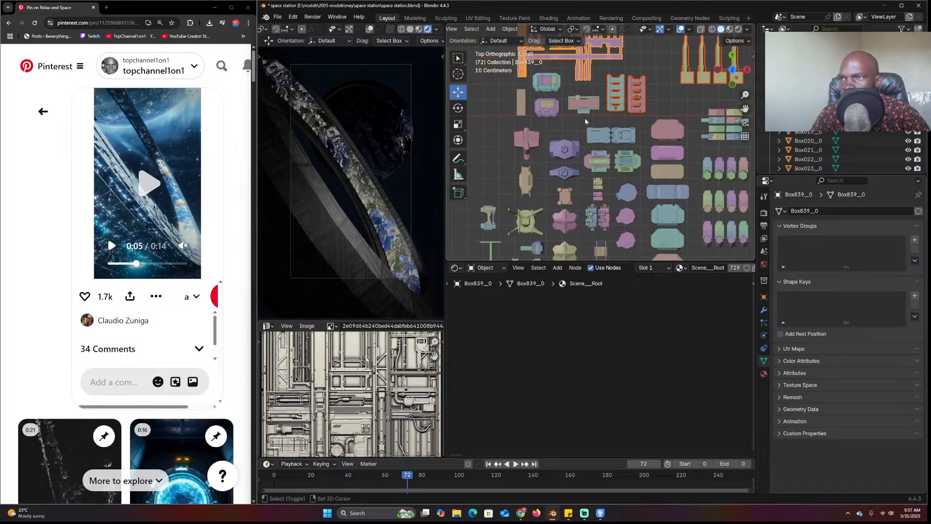
shift+click(568, 151)
shift+click(525, 221)
shift+middle_drag(525, 220, 528, 155)
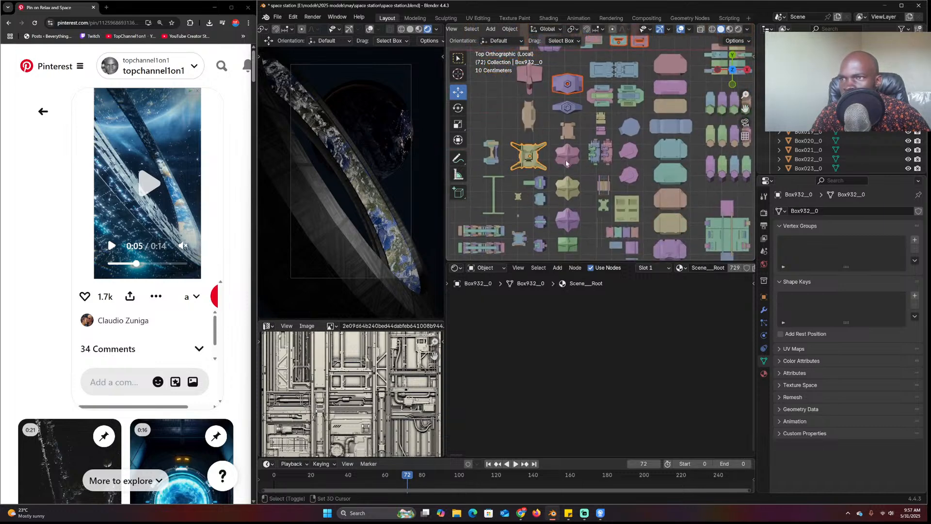
shift+click(567, 158)
shift+click(568, 193)
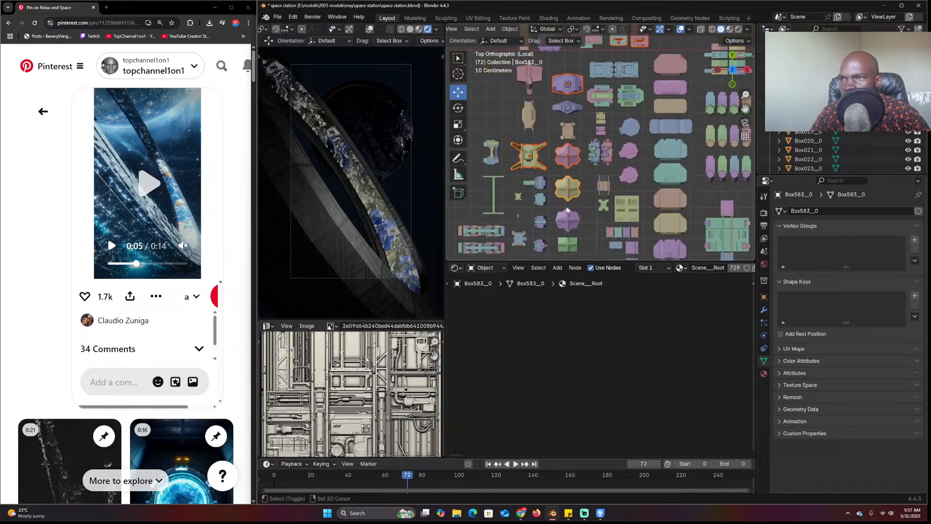
shift+click(568, 244)
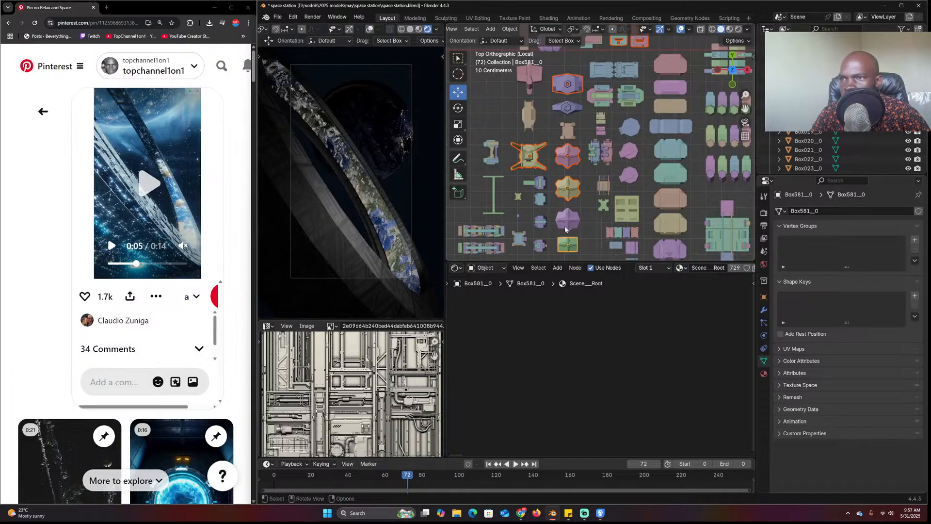
Add the two lowest chamfered plates, yellow and purple, and the pink rectangular plate beneath them to the selection
shift+middle_drag(565, 229, 544, 190)
shift+click(651, 213)
shift+click(651, 187)
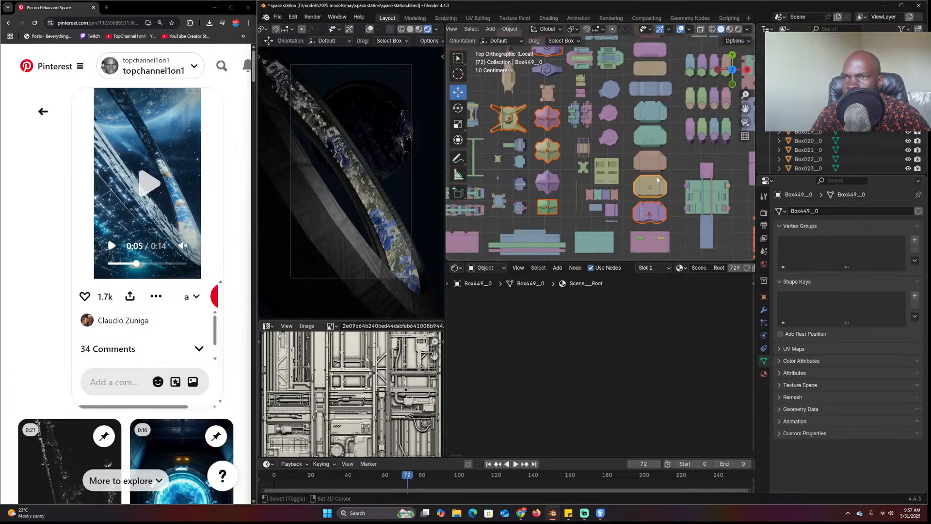
shift+click(654, 241)
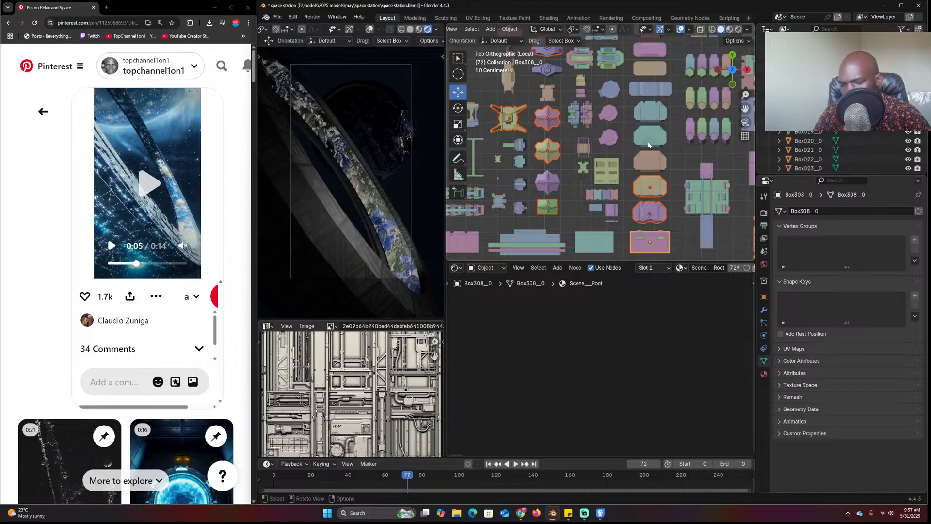
Move the selected kitbash pieces into a new collection named "parts" and deselect them
key(m)
click(630, 140)
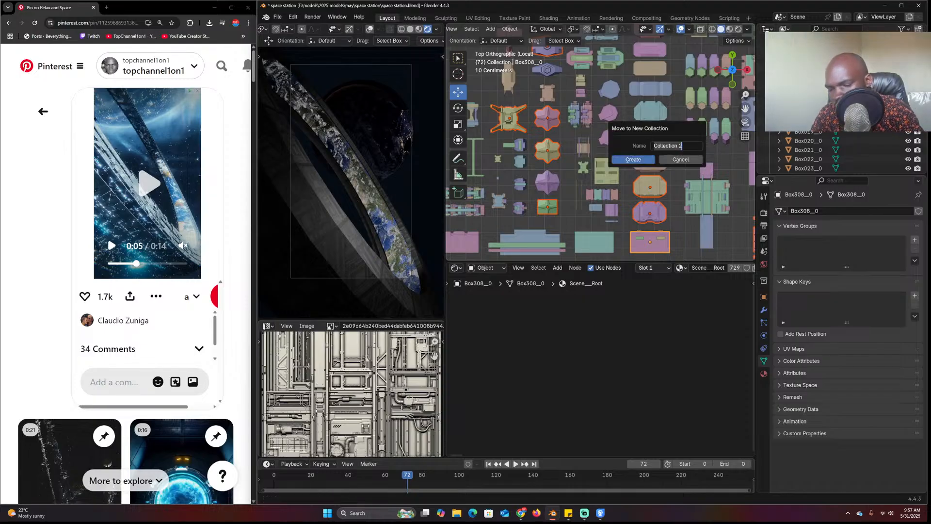
text(parts)
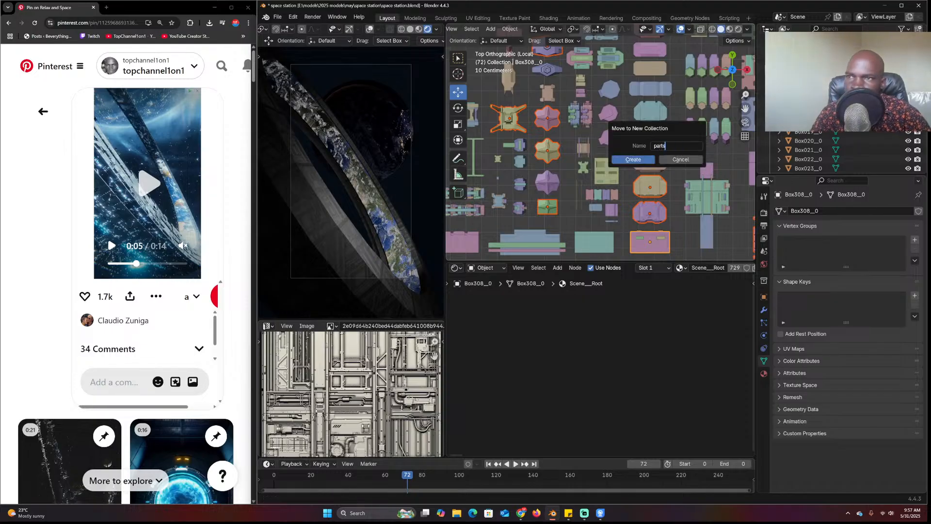
click(647, 159)
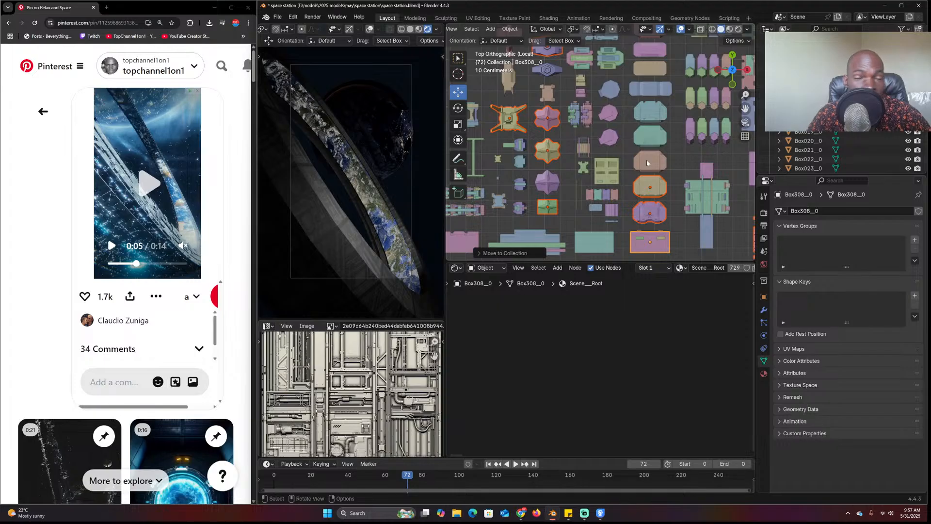
click(670, 185)
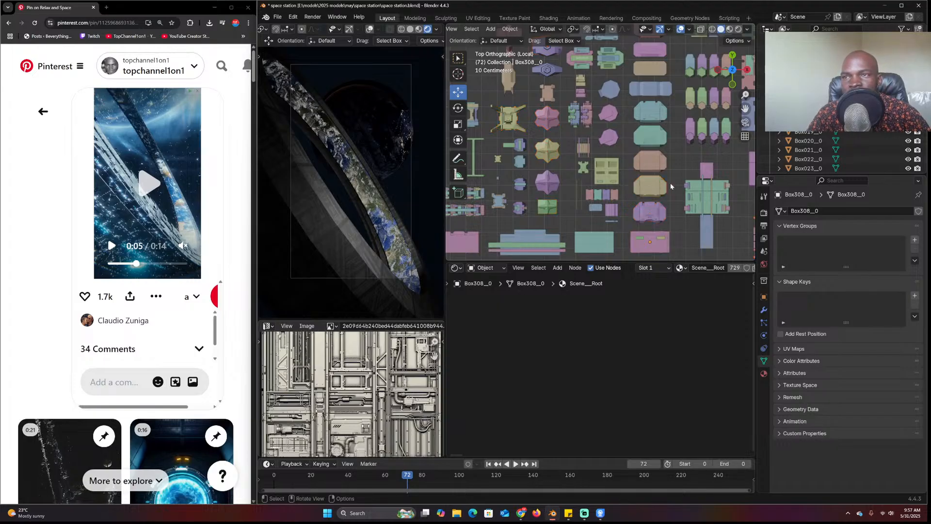
Exit local view and bring the whole ring station back into view
shift+middle_drag(671, 186, 611, 184)
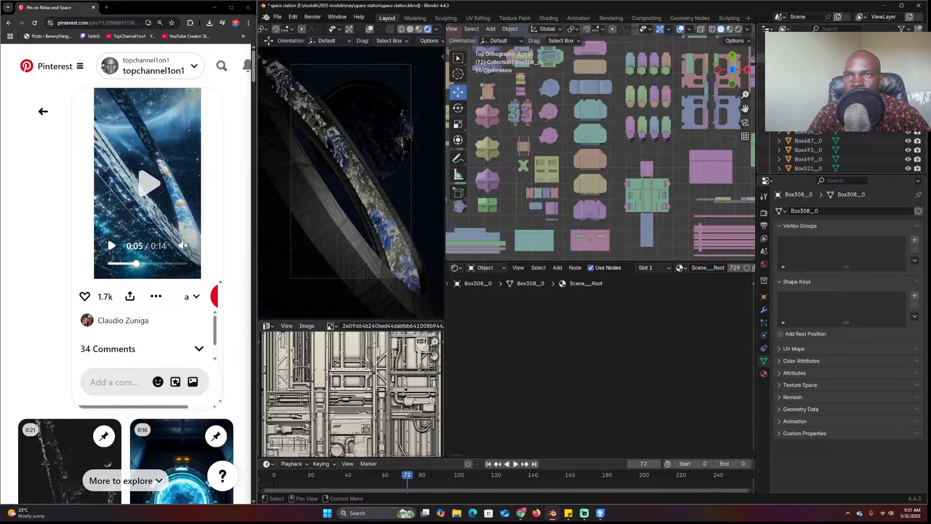
scroll(621, 230, down, 5)
scroll(656, 201, up, 3)
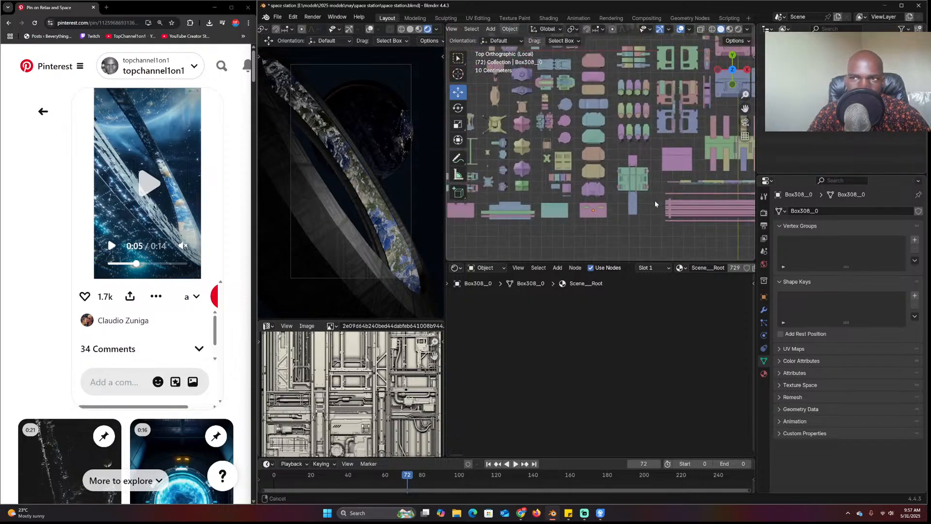
shift+middle_drag(655, 204, 578, 207)
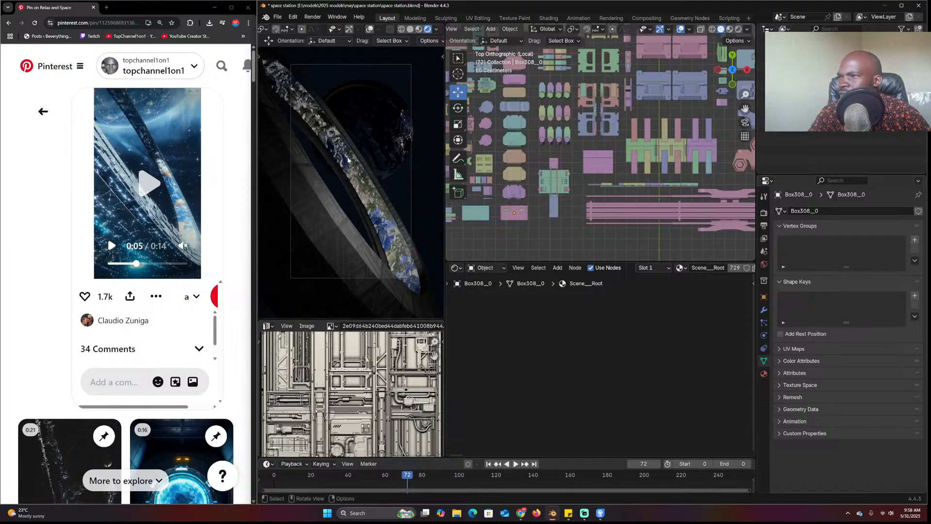
click(593, 168)
scroll(593, 171, down, 10)
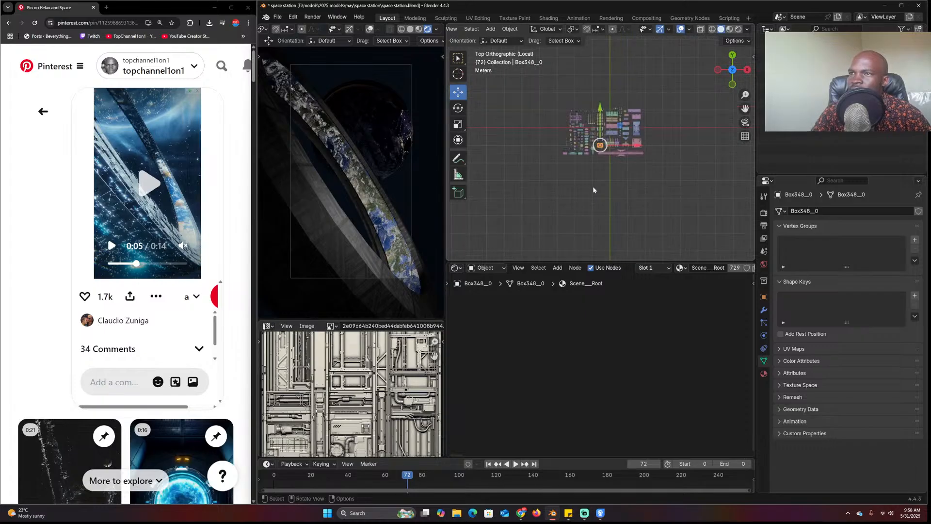
scroll(593, 190, up, 6)
scroll(652, 200, down, 2)
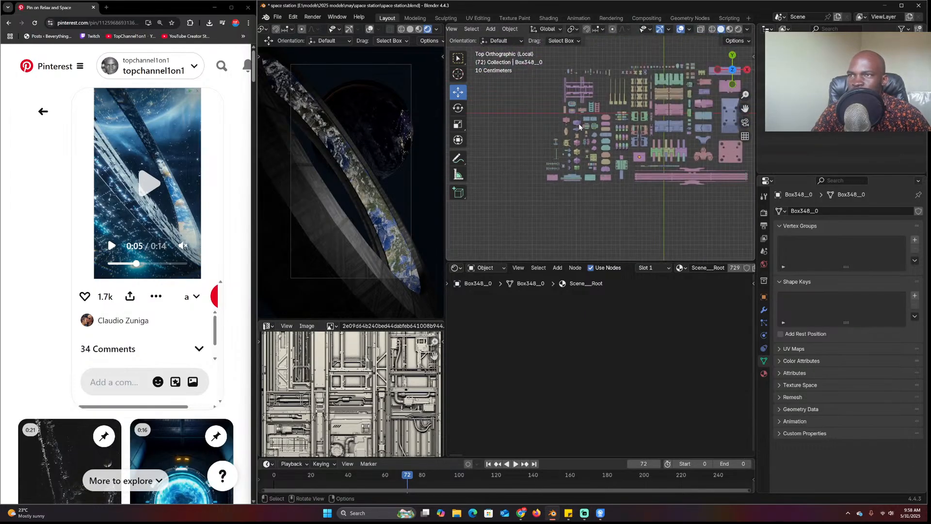
scroll(597, 160, down, 8)
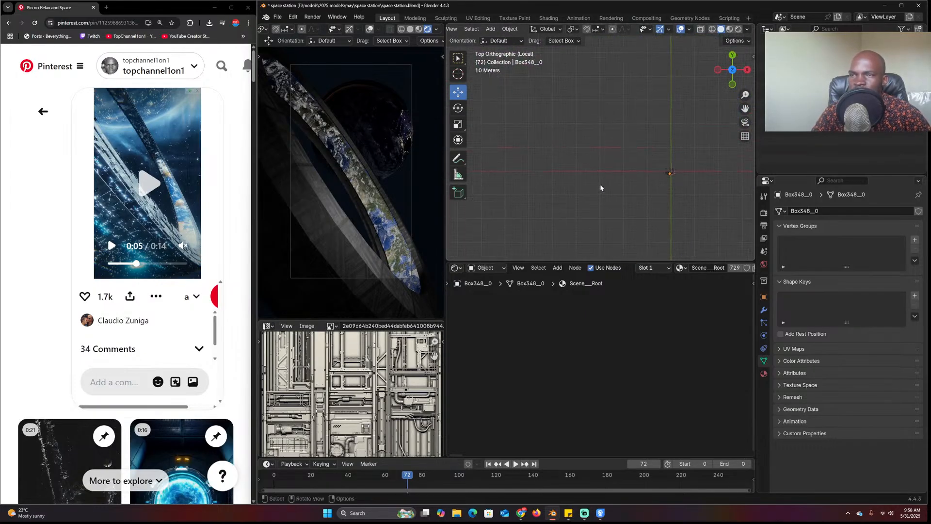
scroll(619, 165, up, 1)
key(KP_Divide)
scroll(657, 149, down, 7)
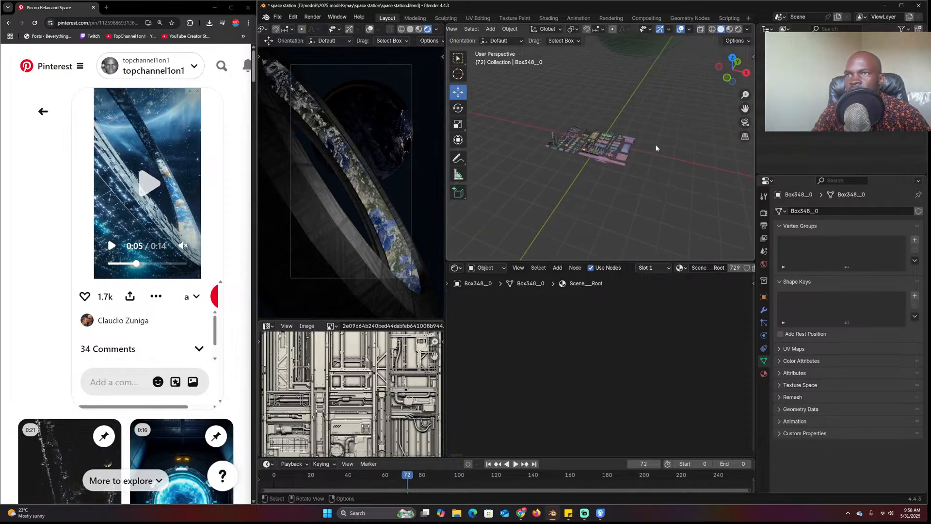
scroll(656, 149, up, 10)
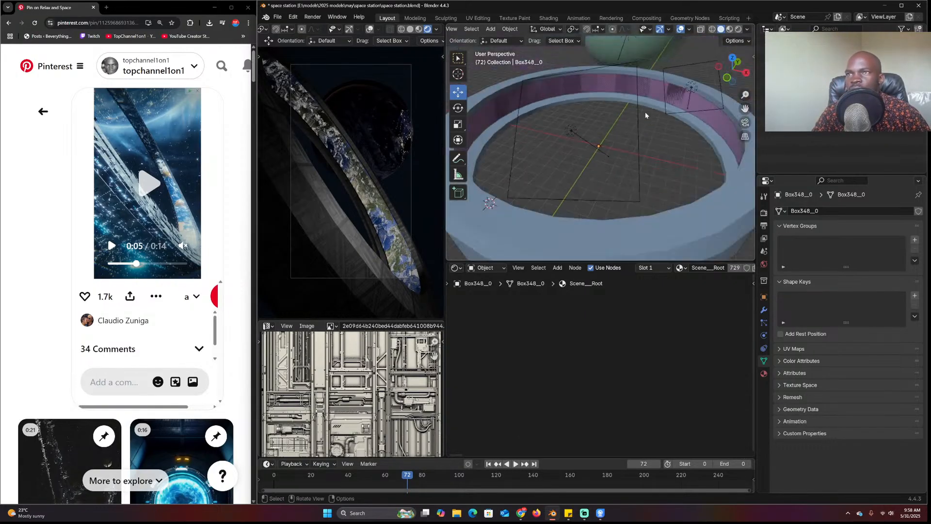
scroll(661, 119, up, 4)
Resize the clouds layer ring and scale it along the Z axis
click(655, 107)
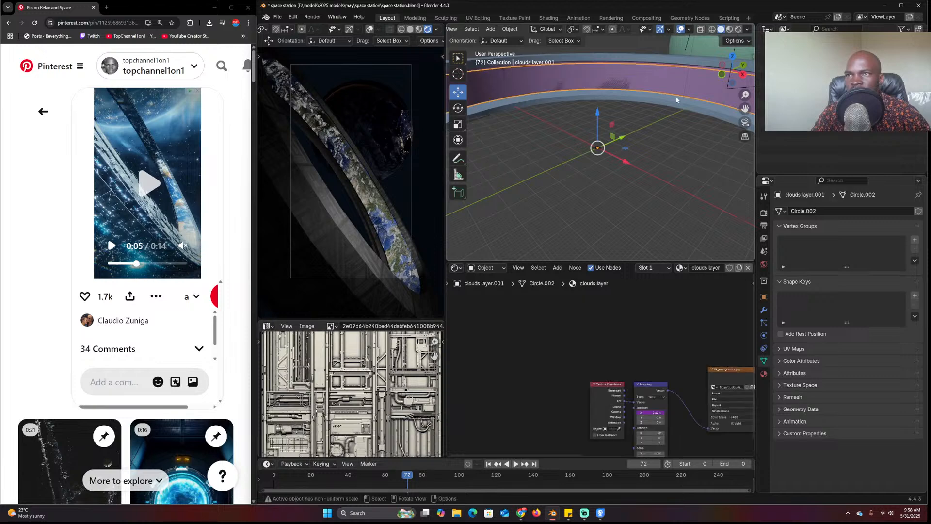
key(s)
key(z)
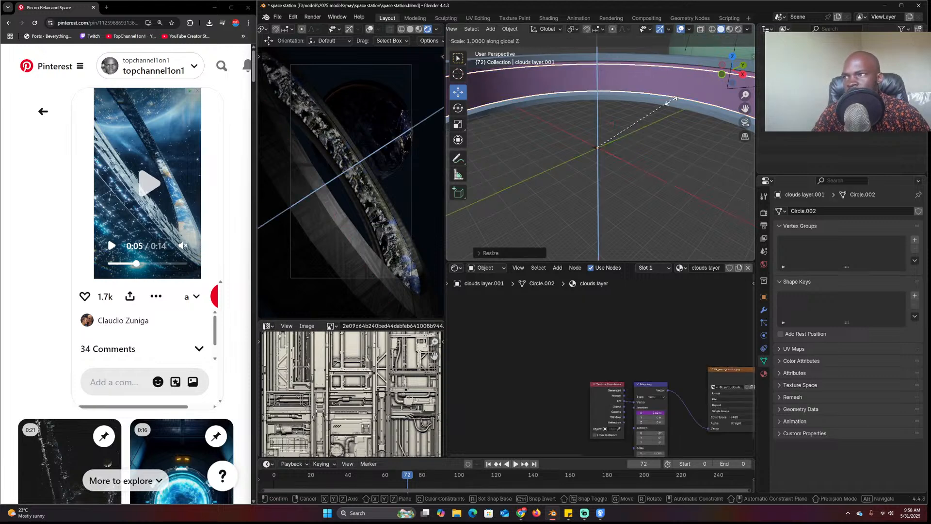
click(681, 90)
scroll(666, 129, down, 4)
click(665, 129)
Hide the clouds layer ring
middle_drag(654, 137, 645, 143)
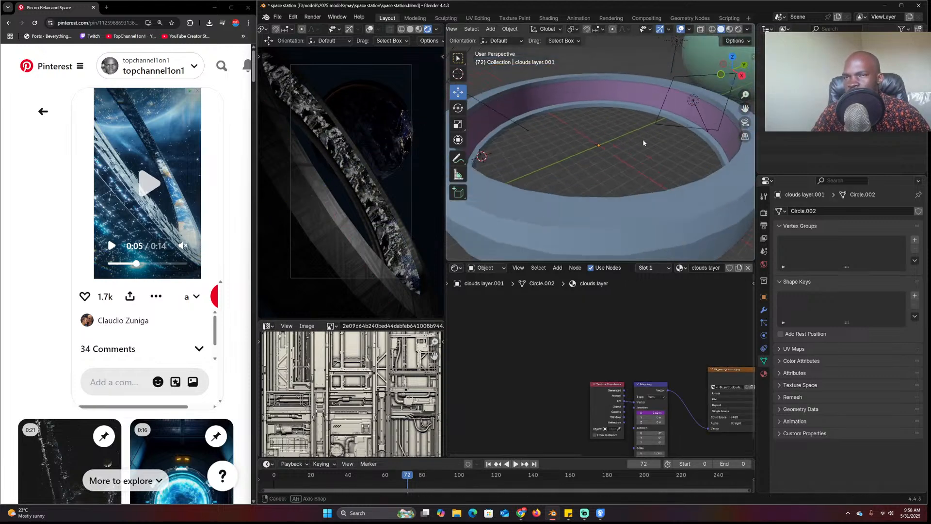
middle_drag(650, 105, 611, 138)
key(h)
Duplicate the earth layer in place and scale the copy slightly in X and Y only
click(643, 96)
scroll(611, 137, up, 2)
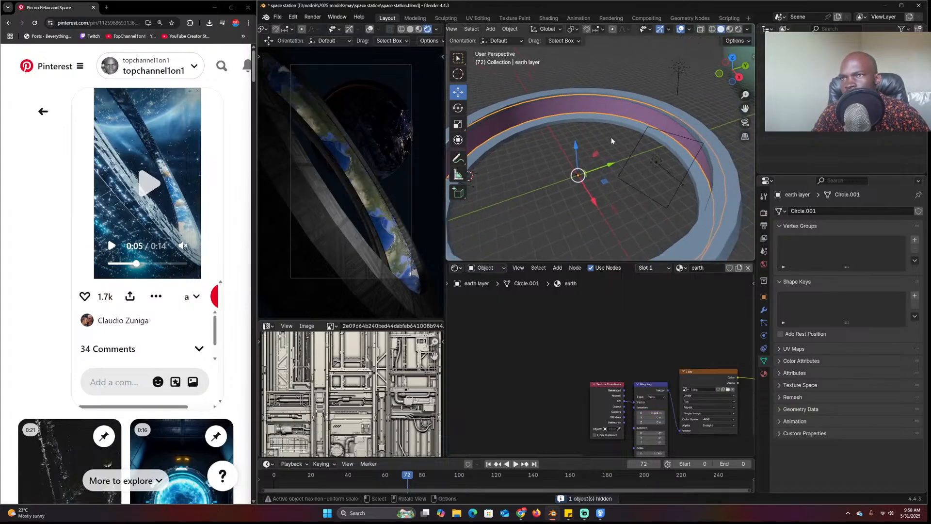
key(shift+d)
right_click(665, 135)
key(s)
key(shift+z)
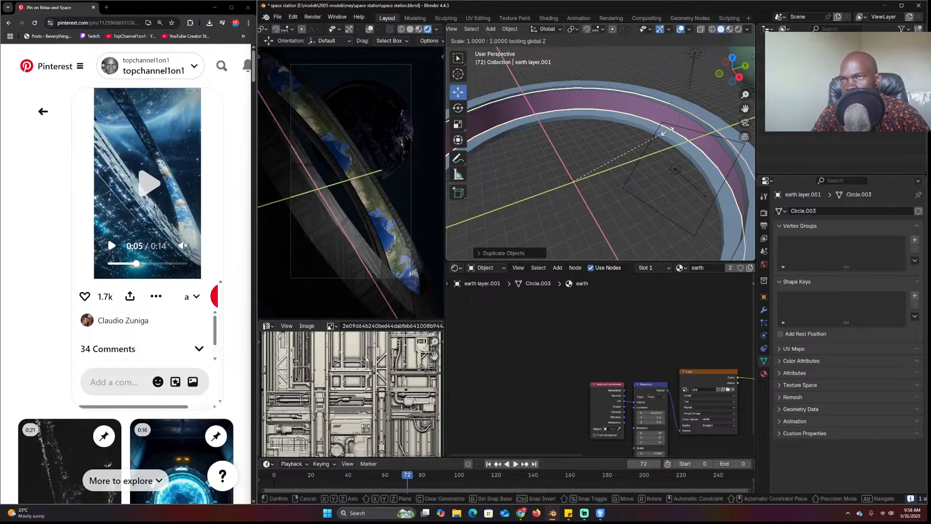
click(670, 133)
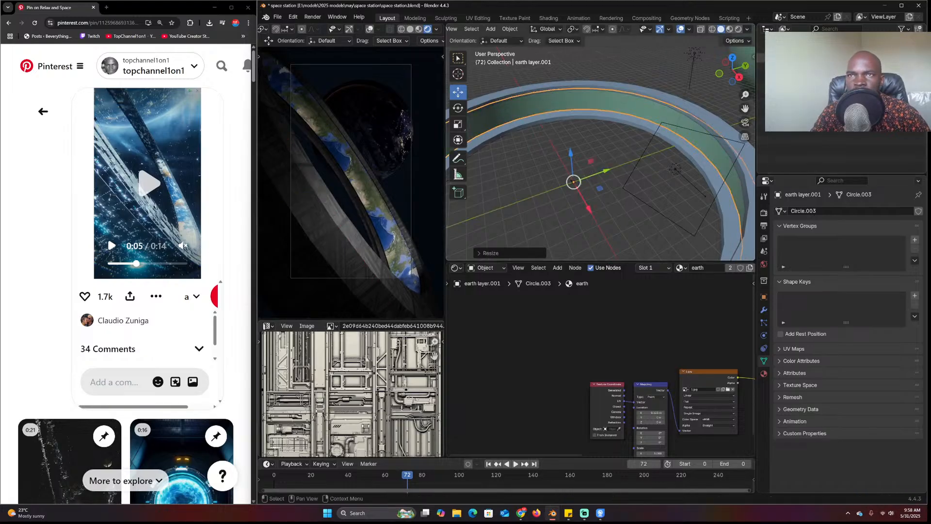
Move the duplicated ring to the Scene Collection and rename it "building layer"
key(m)
click(648, 105)
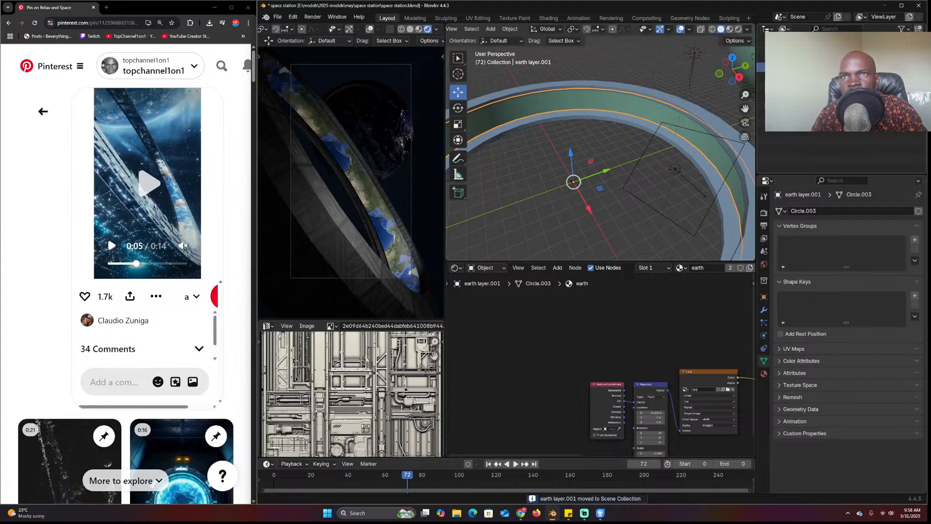
text(building layer)
key(Return)
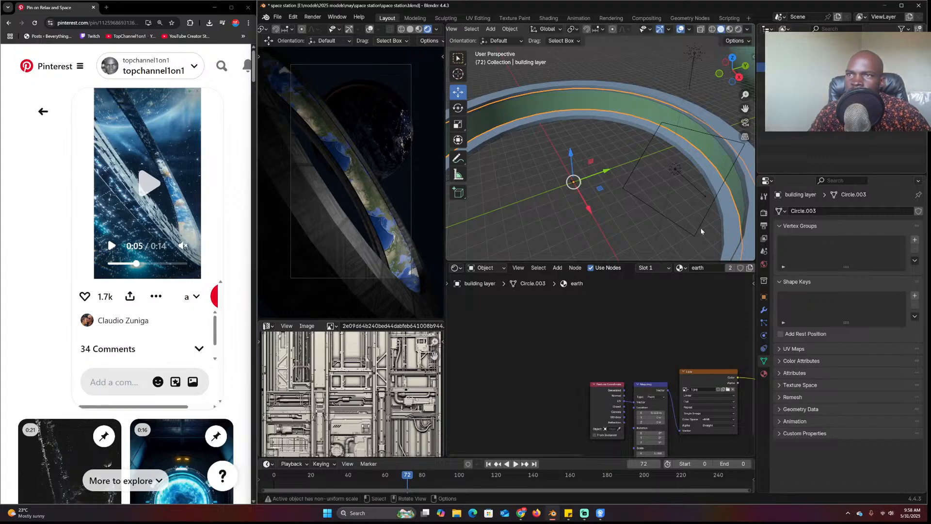
Change the shader editor area to the Geometry Node Editor
middle_drag(640, 320, 551, 280)
click(455, 267)
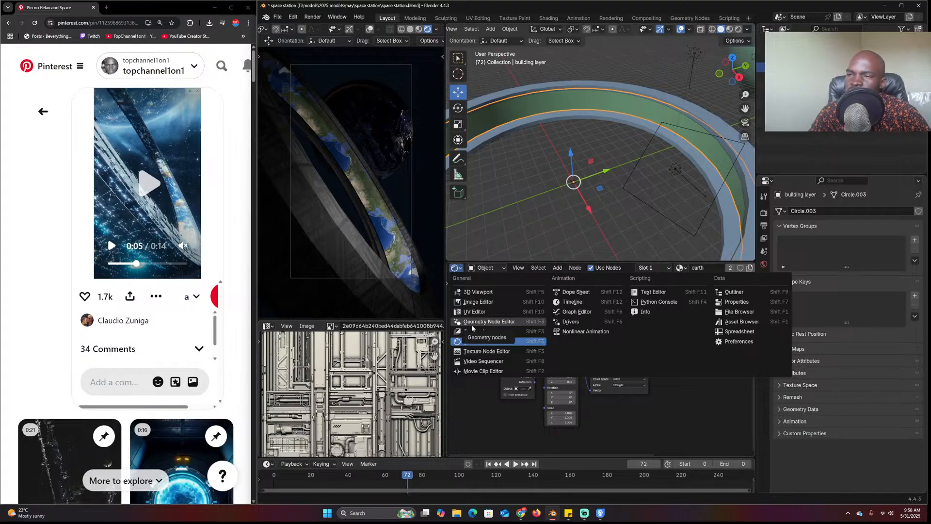
click(472, 324)
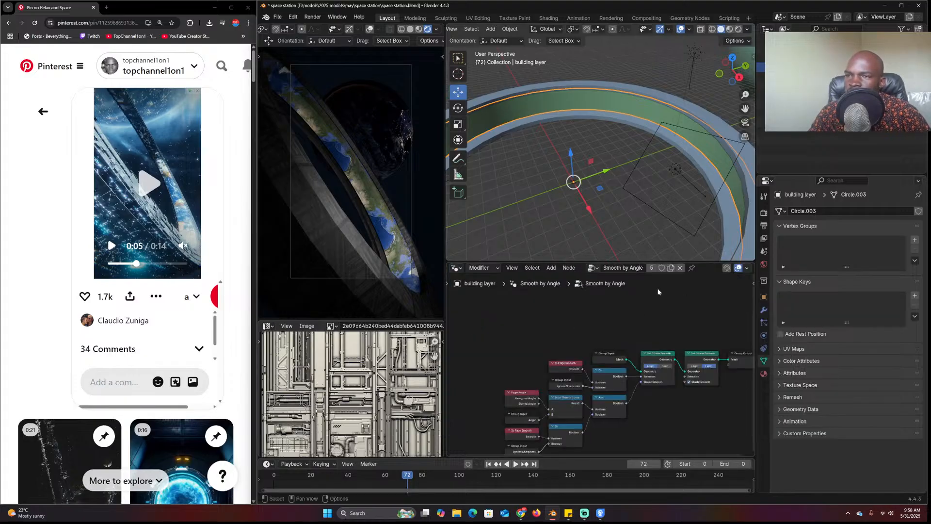
Add a particle system to the building layer and set its type to Hair
click(764, 374)
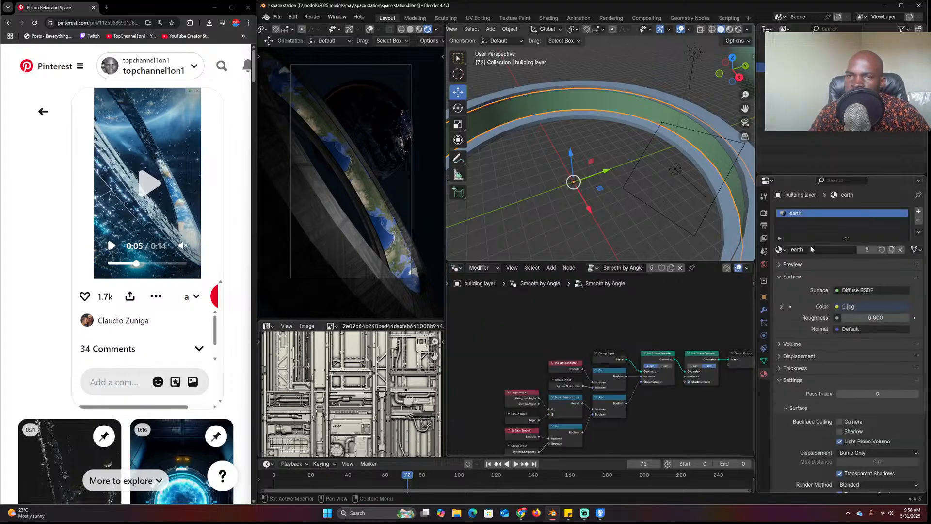
click(764, 310)
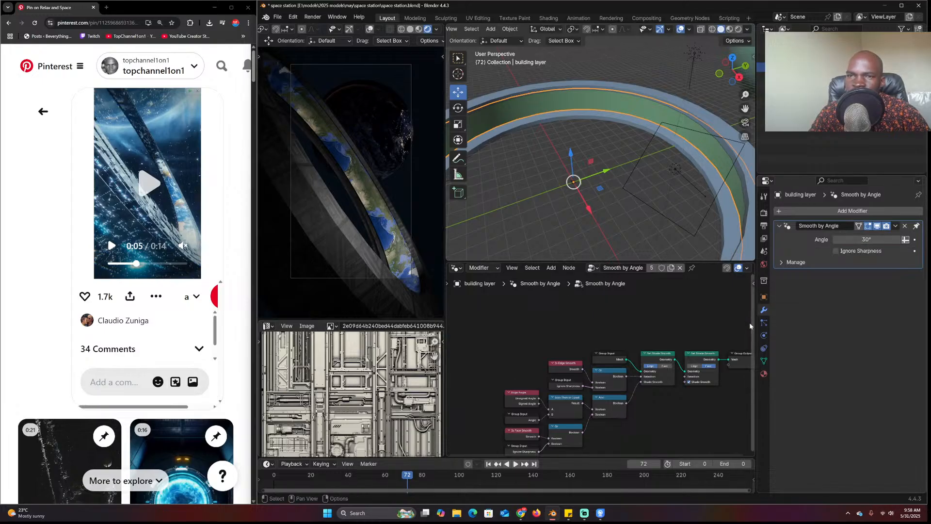
click(764, 322)
click(918, 212)
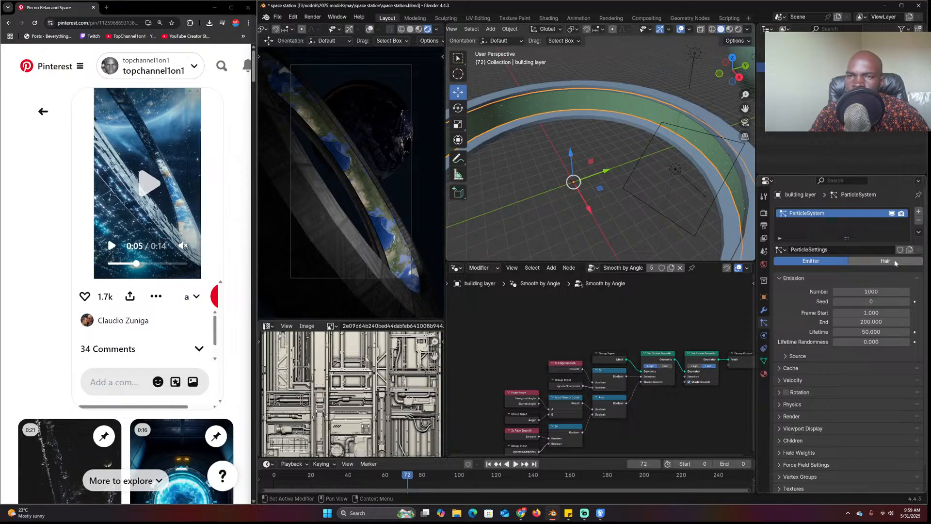
click(888, 261)
middle_drag(681, 198, 753, 163)
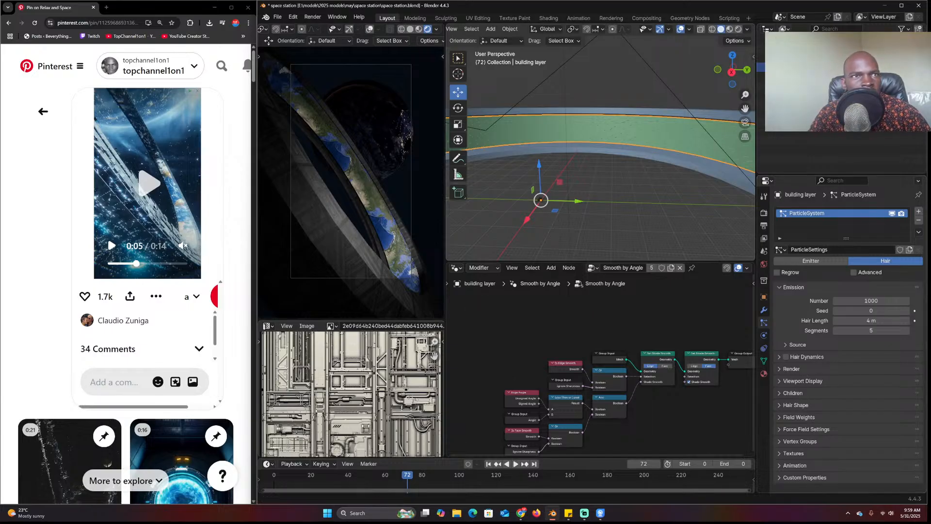
Render the building layer's hair particles as a Collection, using "parts" as the instance collection
key(alt+Tab)
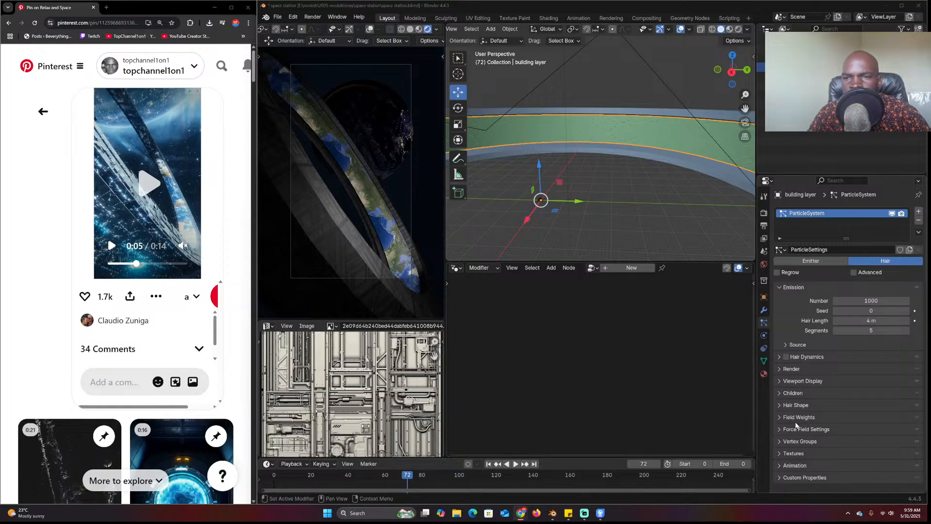
click(805, 369)
click(844, 382)
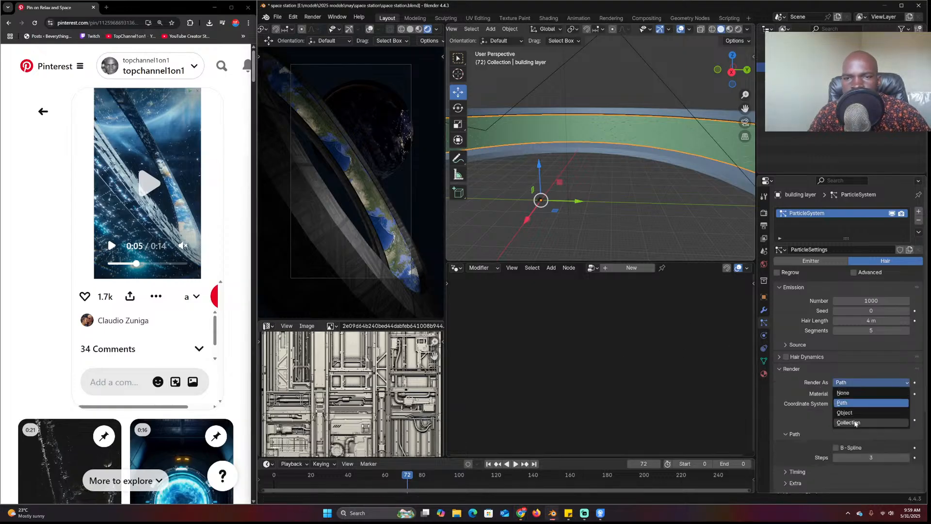
click(855, 423)
scroll(854, 417, down, 6)
click(868, 304)
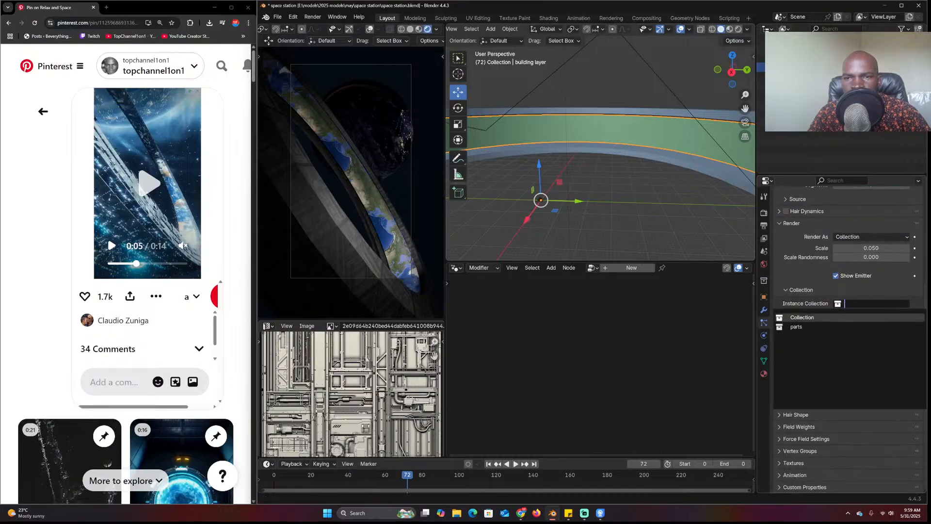
click(809, 329)
Increase the particle render scale to 2.8
drag(851, 248, 920, 248)
middle_drag(635, 198, 688, 170)
scroll(640, 195, up, 3)
scroll(650, 168, up, 4)
scroll(891, 277, up, 7)
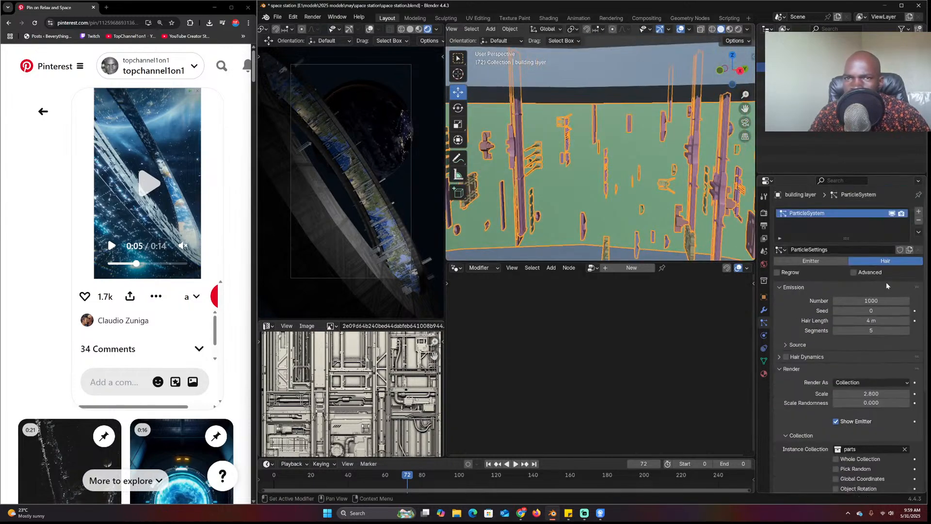
Enable the advanced hair settings and turn on particle rotation with the orientation axis set to Normal
click(854, 273)
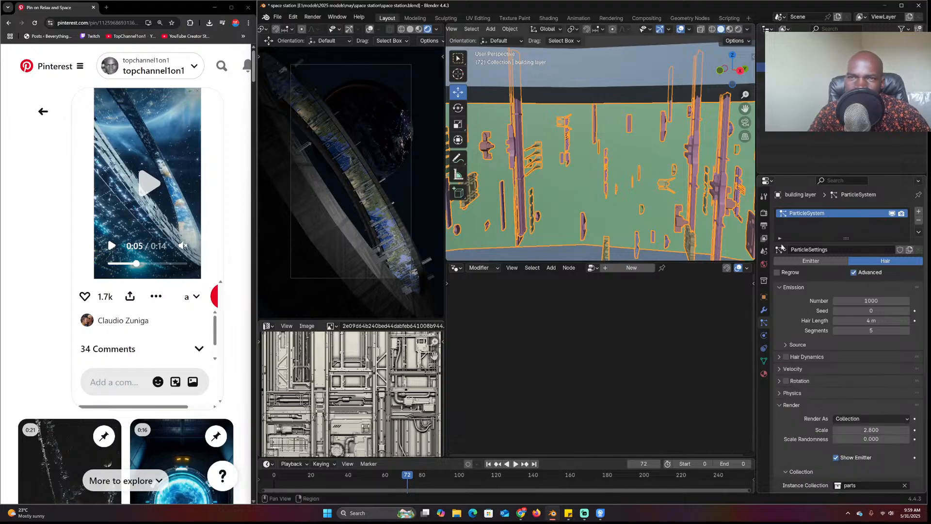
scroll(822, 391, down, 5)
click(780, 289)
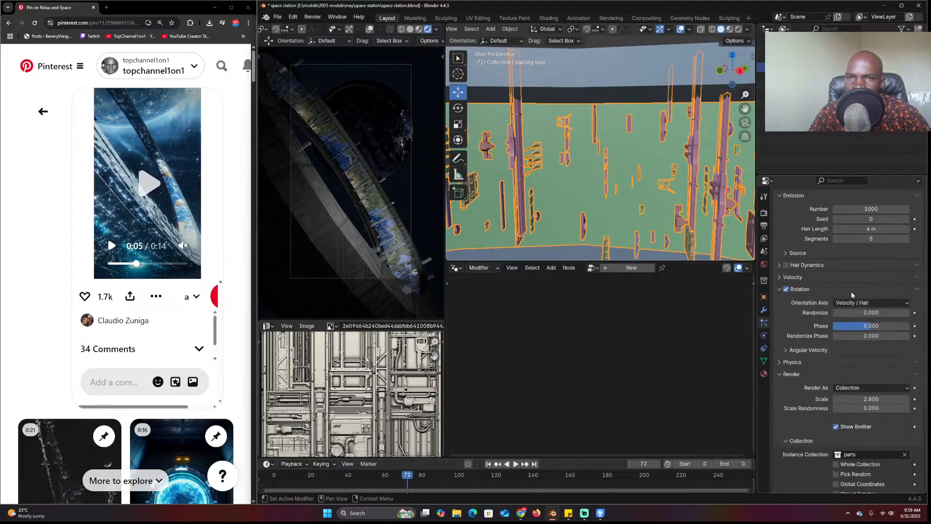
click(852, 302)
click(856, 328)
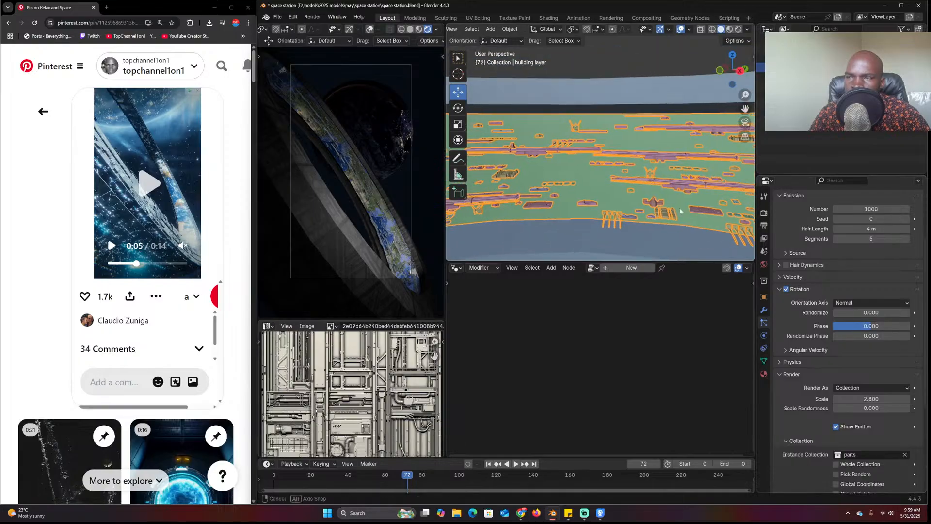
middle_drag(633, 197, 532, 211)
scroll(595, 224, up, 2)
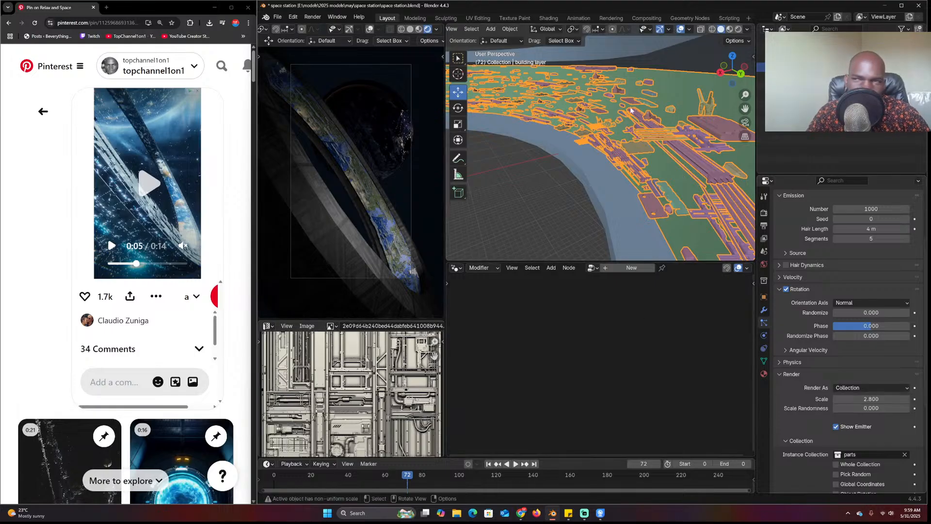
shift+middle_drag(692, 151, 608, 108)
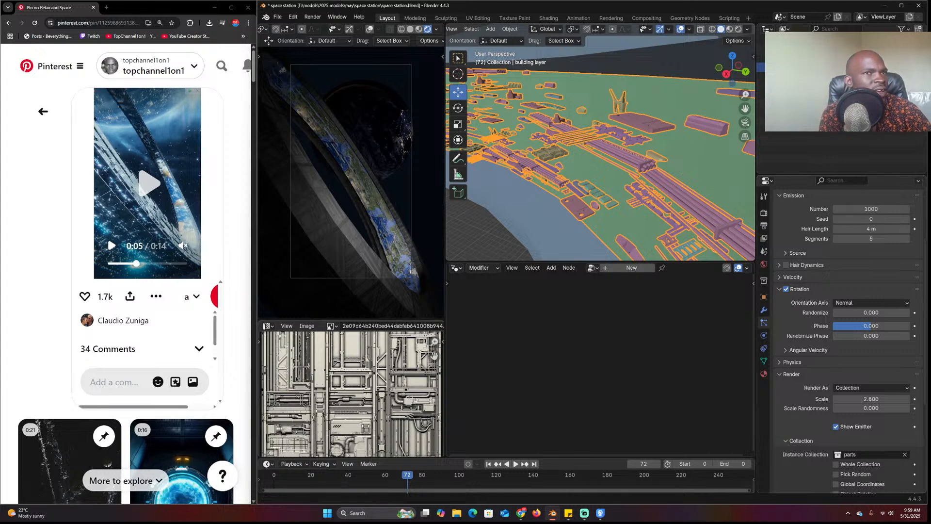
Switch to the browser, look through the creator's Superhive product listings, and close the window to return to Blender
key(alt+Tab)
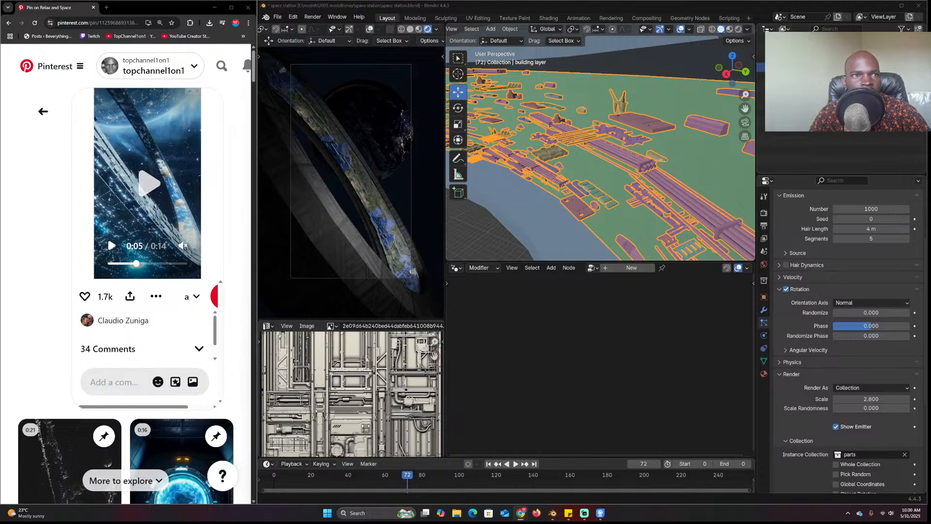
drag(929, 87, 548, 48)
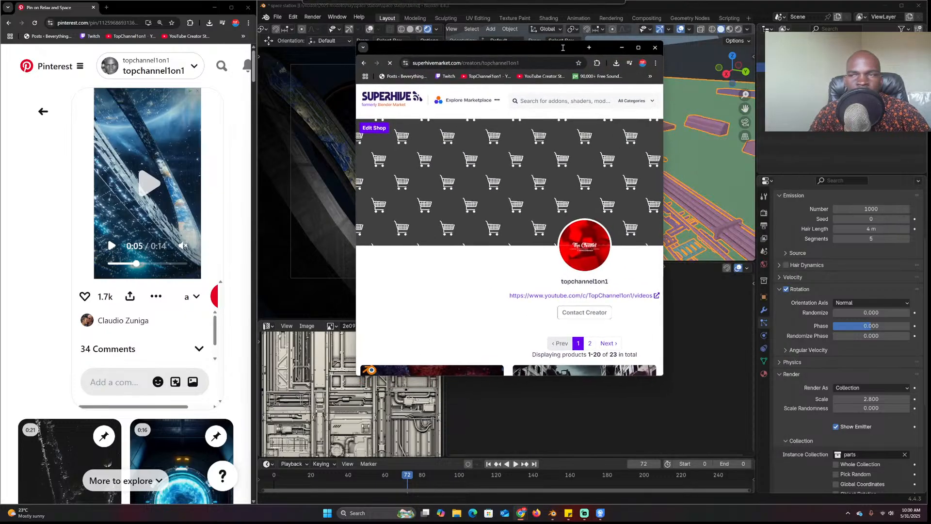
click(638, 48)
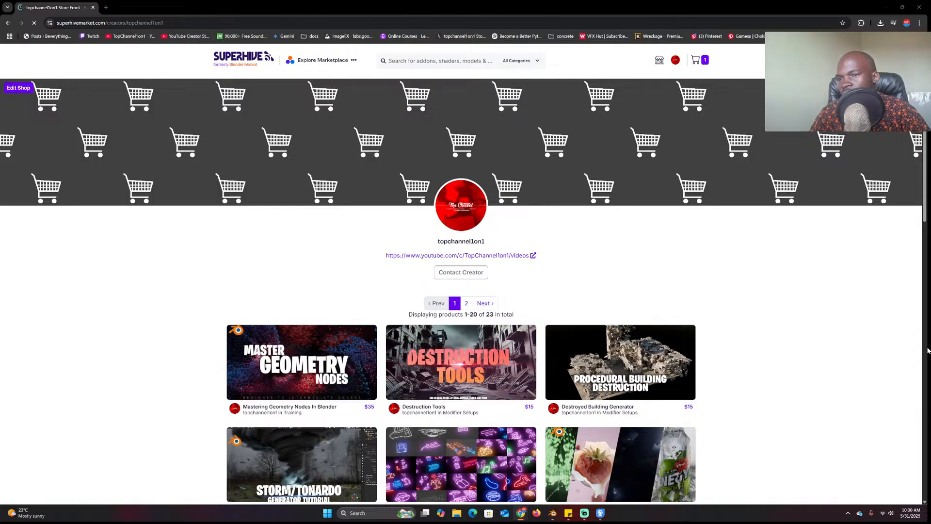
scroll(462, 215, down, 3)
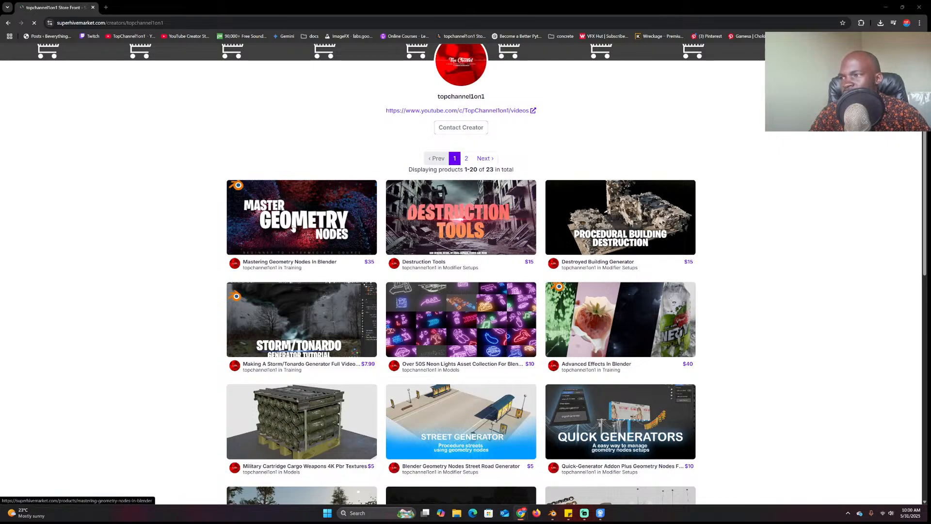
scroll(532, 218, down, 12)
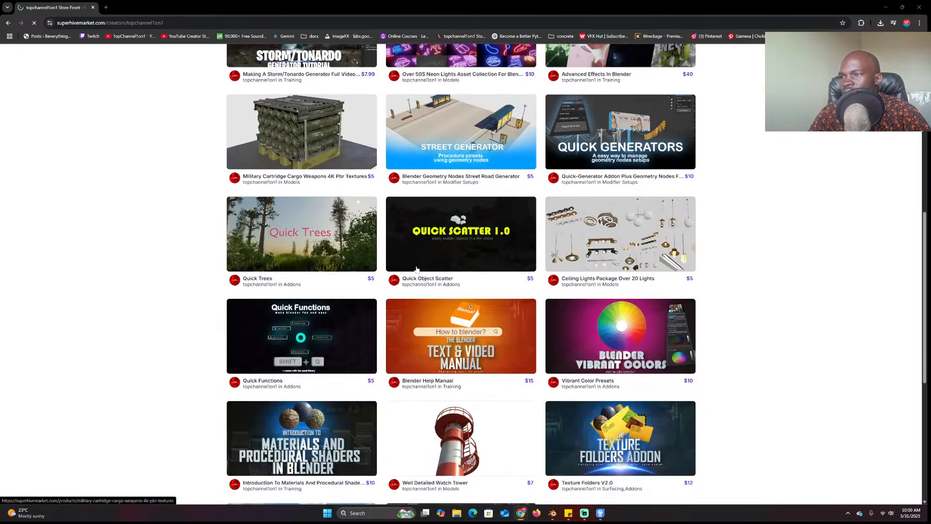
scroll(721, 87, up, 1)
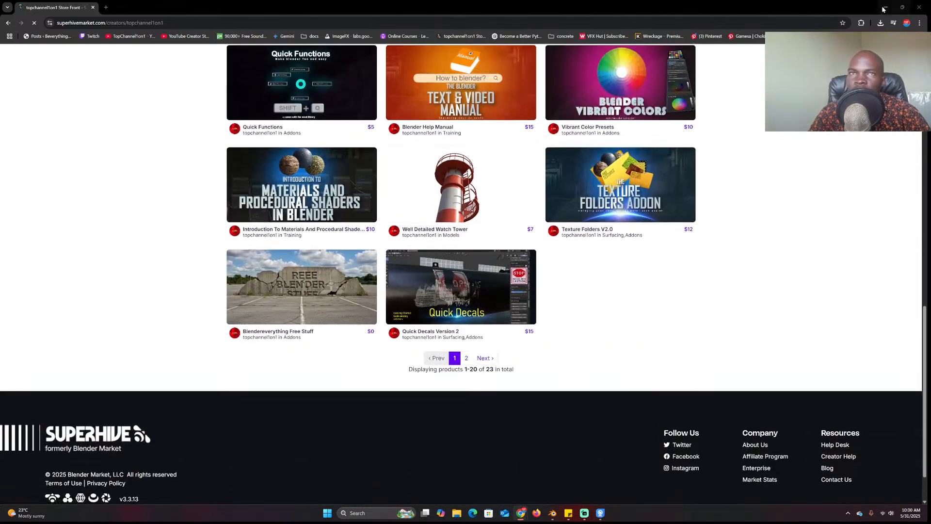
click(918, 8)
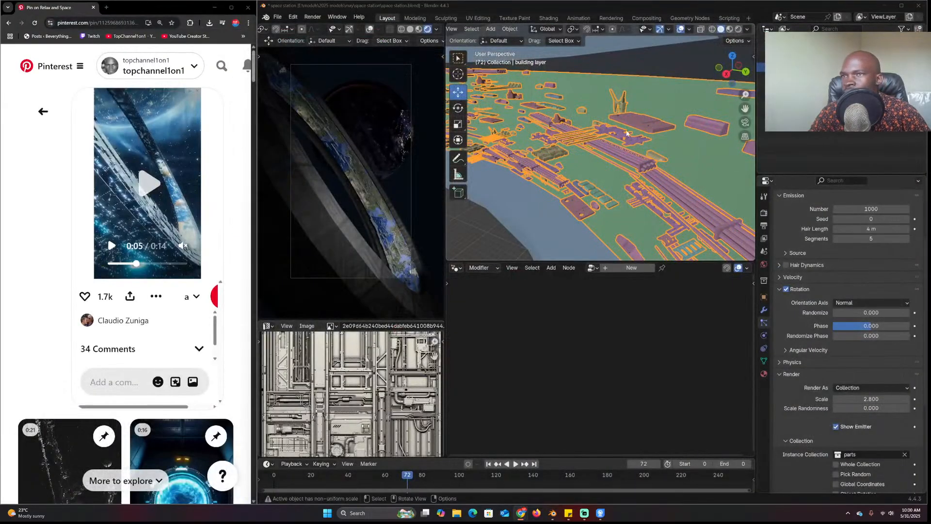
Inspect the distribution of the scattered parts along the inner wall of the ring
middle_drag(602, 140, 602, 168)
scroll(639, 170, down, 5)
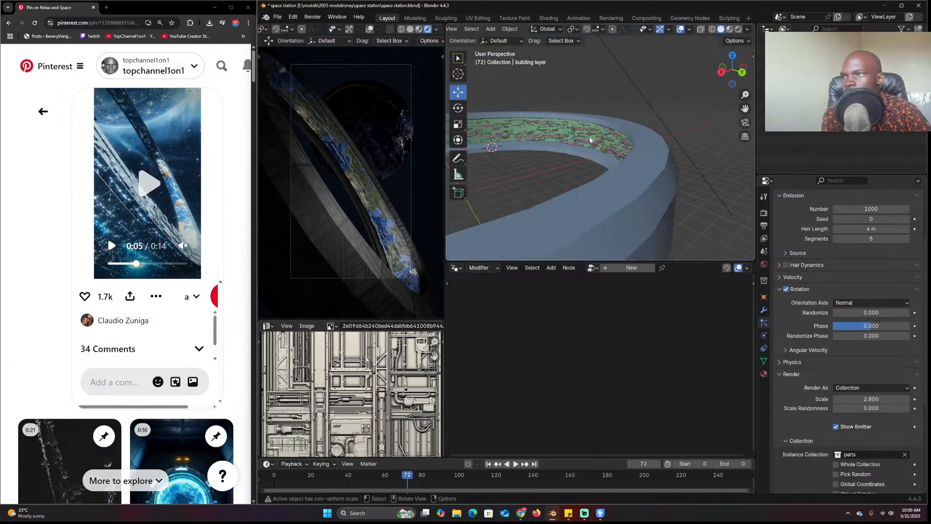
scroll(589, 135, up, 5)
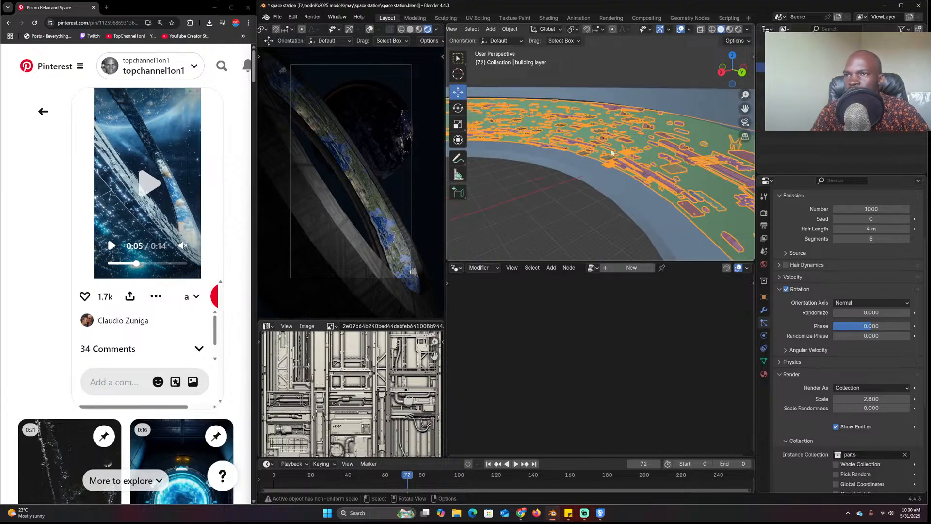
middle_drag(612, 152, 674, 187)
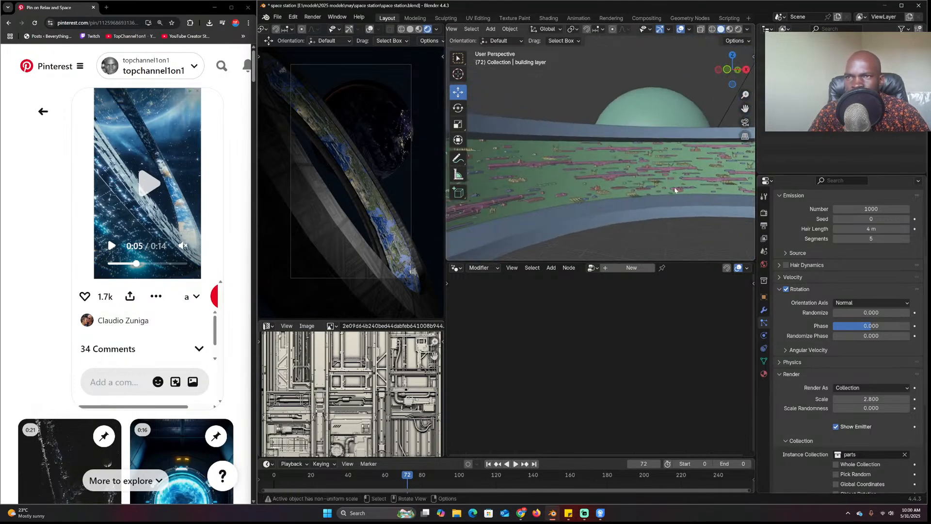
scroll(674, 188, up, 4)
scroll(844, 326, down, 5)
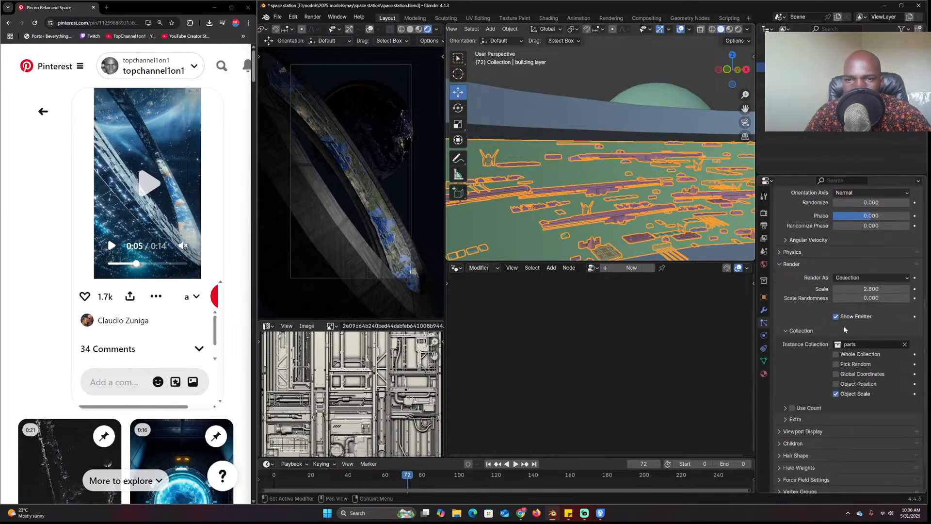
scroll(844, 328, up, 3)
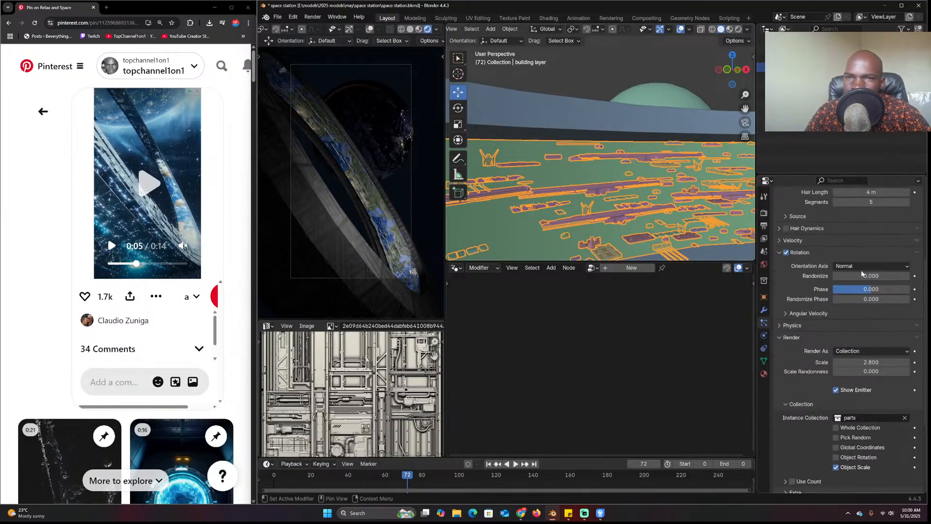
Try Normal-Tangent as the particle orientation axis and set the rotation phase to -1
drag(858, 279, 844, 297)
click(864, 275)
click(871, 266)
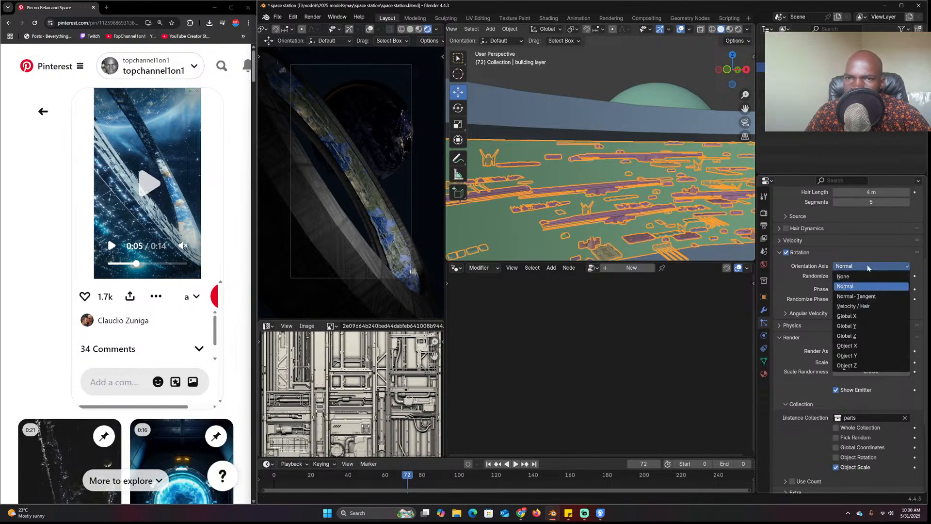
click(860, 296)
scroll(675, 209, down, 5)
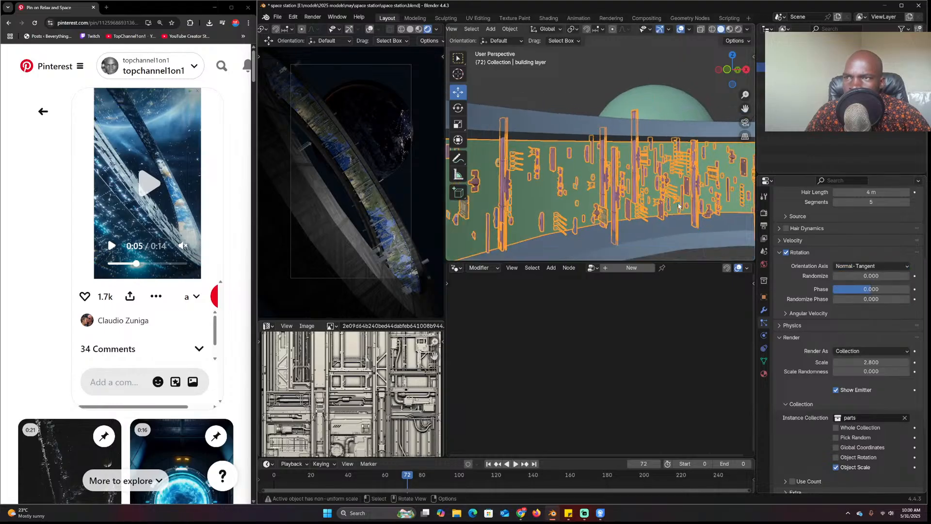
middle_drag(672, 211, 613, 224)
drag(858, 278, 849, 299)
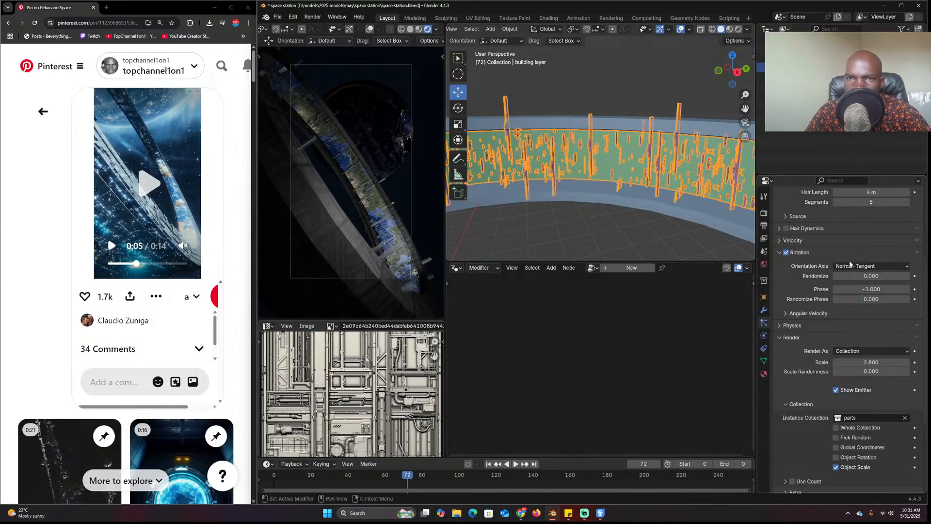
Try None as the particle orientation axis and switch it back to Normal
click(858, 266)
click(854, 276)
click(862, 265)
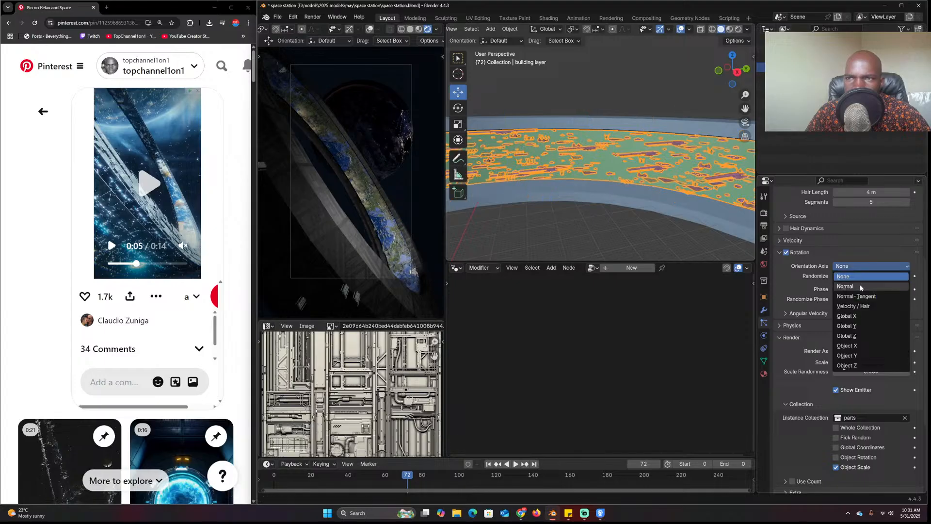
click(845, 286)
mouse_move(581, 182)
middle_down()
mouse_move(700, 190)
mouse_move(517, 168)
mouse_move(585, 187)
mouse_move(566, 188)
mouse_move(727, 188)
mouse_move(637, 168)
mouse_move(664, 164)
mouse_move(669, 185)
mouse_move(578, 170)
middle_up()
scroll(810, 256, up, 4)
scroll(632, 170, down, 5)
scroll(678, 170, down, 8)
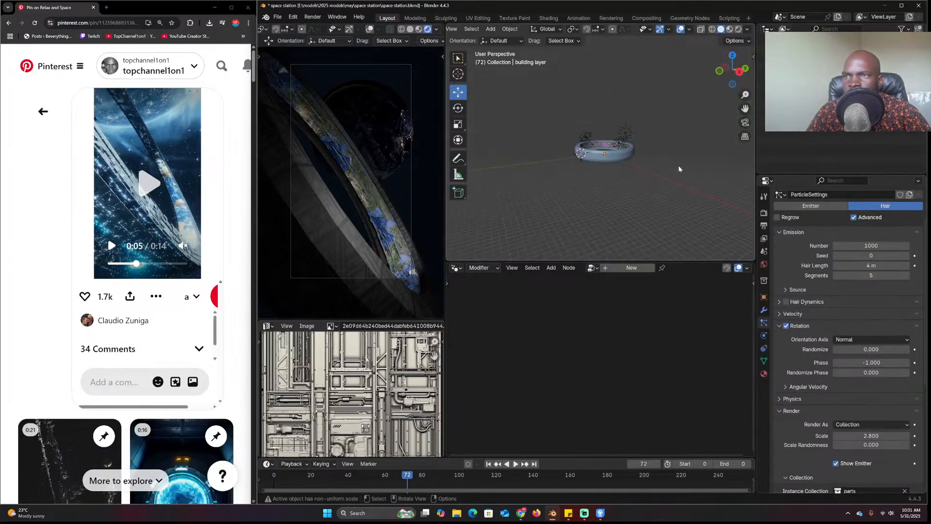
Expand the parts collection, select all of its objects and frame them in the viewport
middle_drag(679, 169, 657, 169)
scroll(657, 169, up, 8)
click(770, 58)
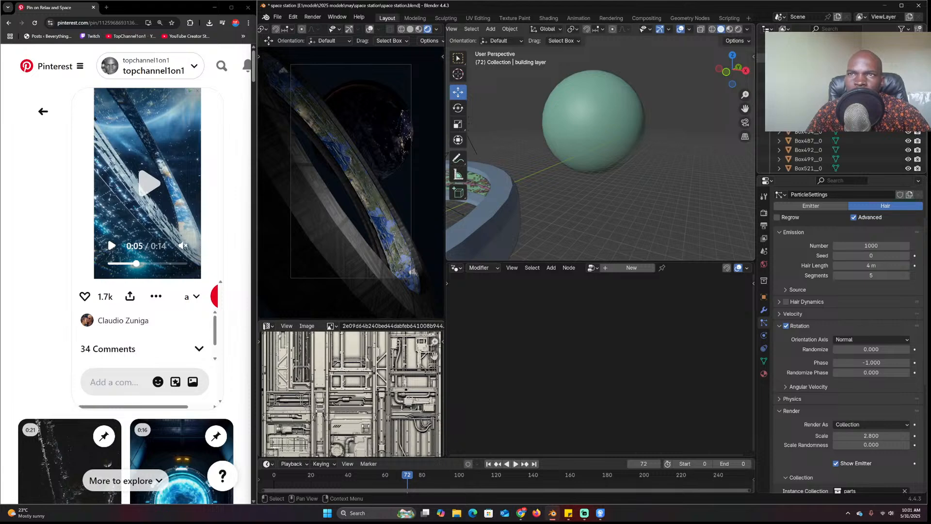
click(808, 67)
scroll(809, 146, down, 6)
shift+click(809, 154)
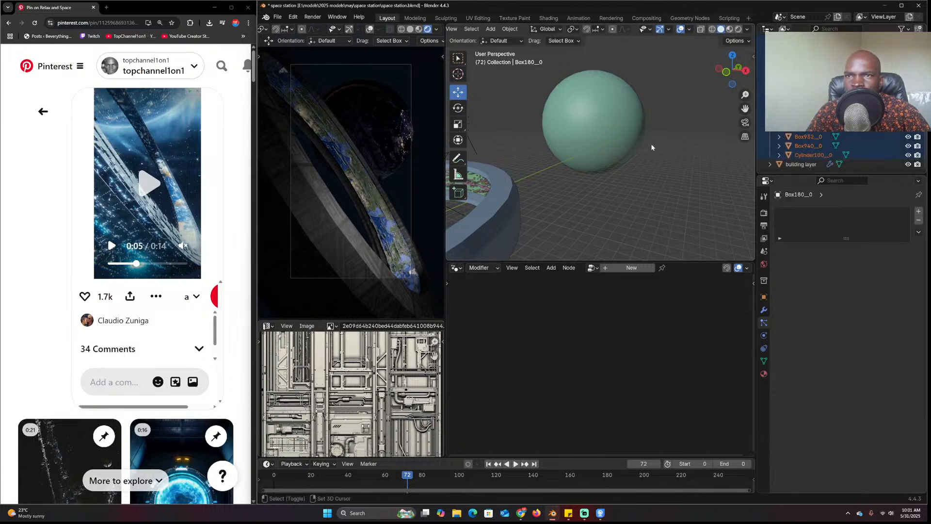
key(KP_Decimal)
Move the selected parts upward along Z, above the remaining kitbash pieces
middle_drag(645, 147, 605, 182)
scroll(583, 136, down, 5)
drag(583, 119, 585, 70)
middle_drag(593, 78, 618, 141)
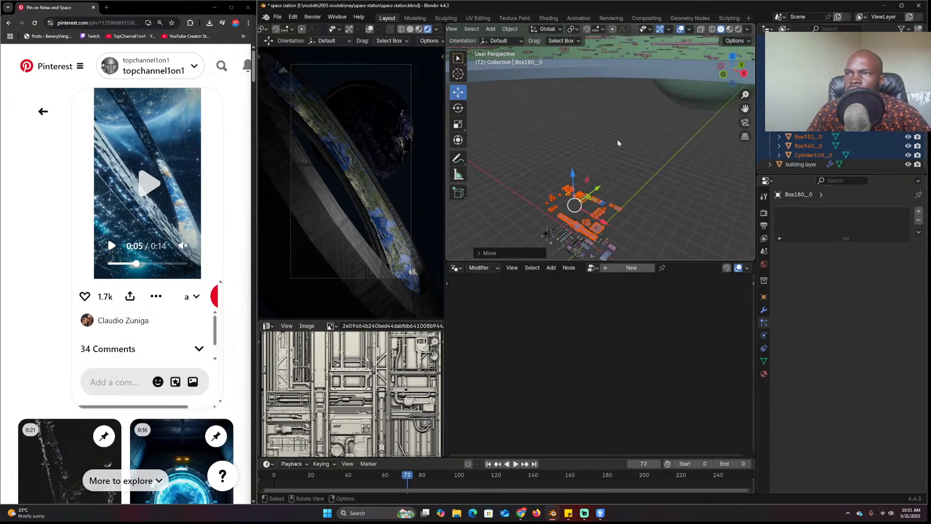
key(Tab)
key(Tab)
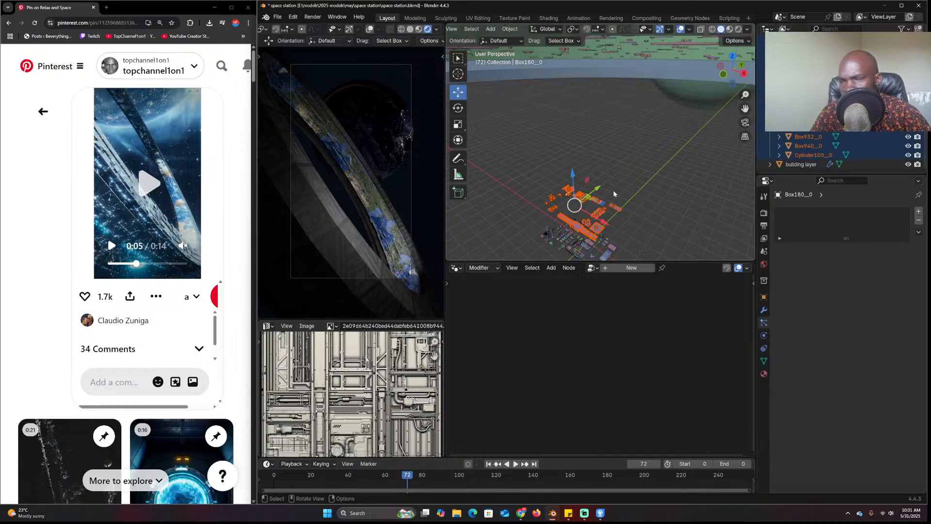
key(comma)
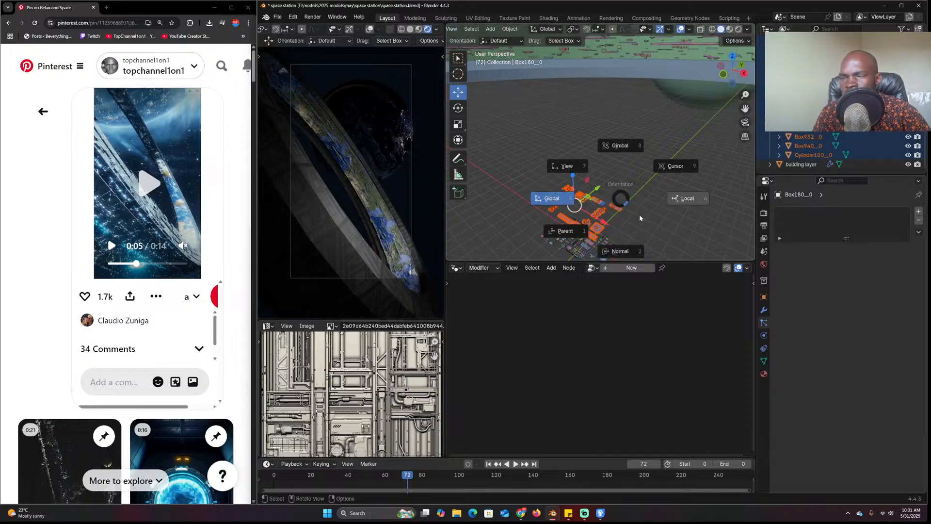
key(Escape)
Set the pivot point to Individual Origins and rotate the selected parts 90° about the global X axis
shift+middle_drag(624, 201, 600, 155)
scroll(600, 155, up, 3)
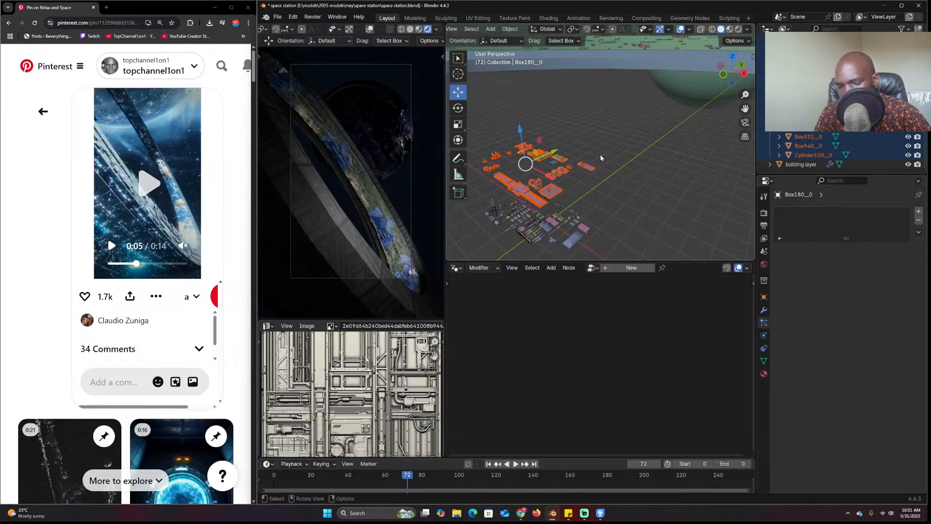
key(period)
click(607, 208)
shift+middle_drag(589, 146, 593, 155)
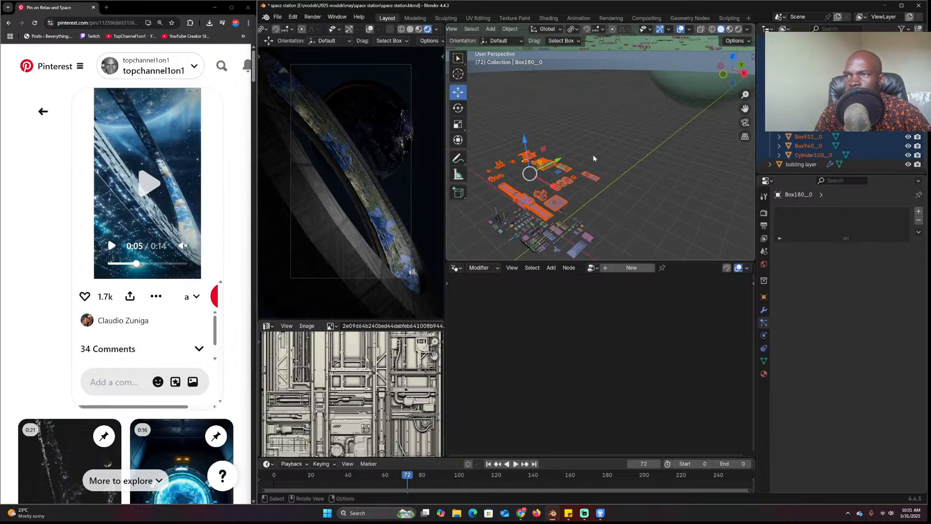
text(rx)
text(90)
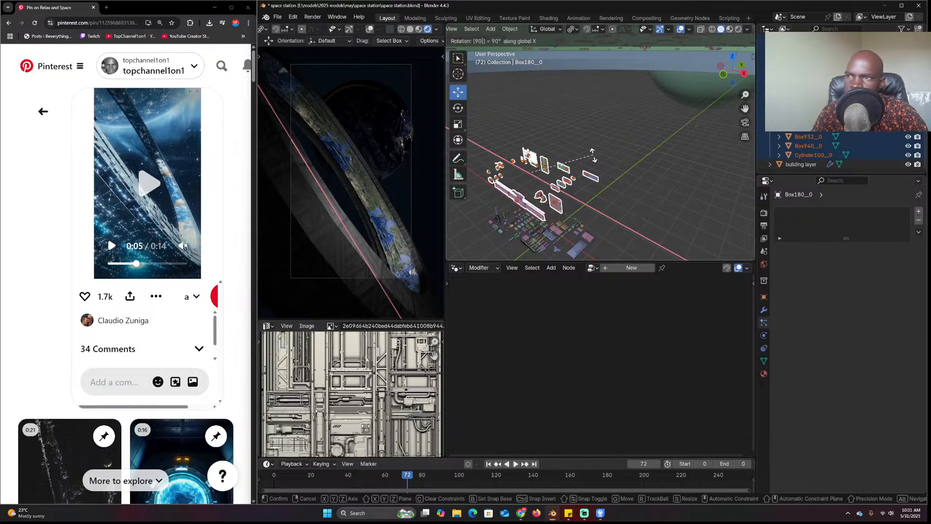
key(Return)
scroll(618, 134, down, 4)
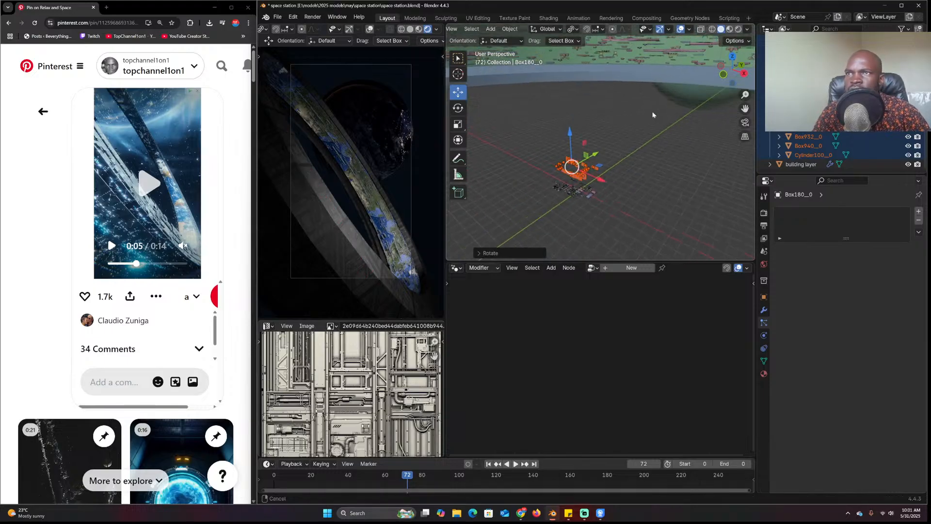
Apply the selected parts' transform, rotate them 180° about the global X axis and apply the transform again
shift+middle_drag(652, 115, 681, 135)
key(ctrl+a)
click(630, 141)
text(rx)
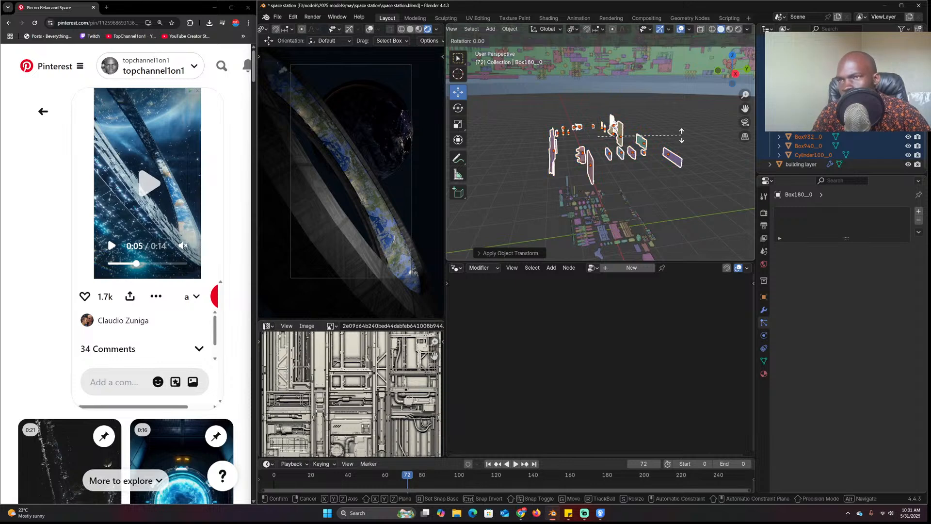
text(180)
key(Return)
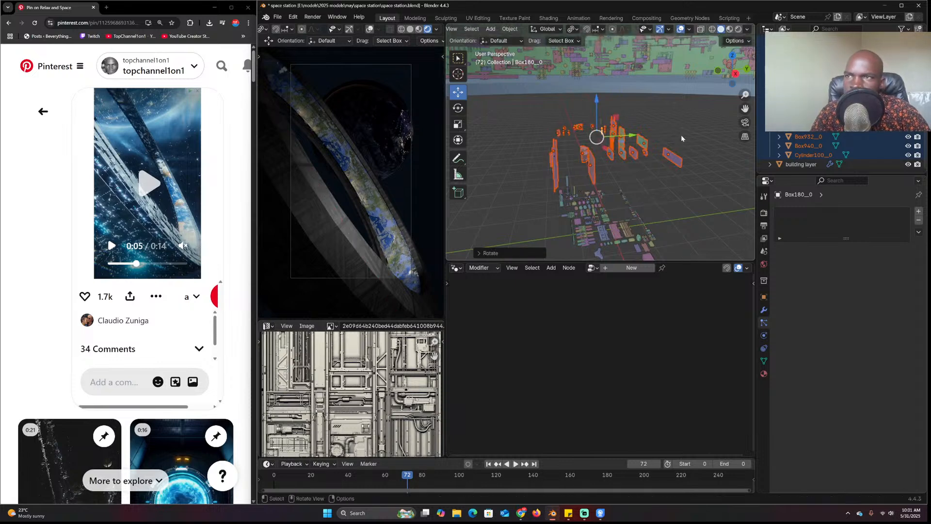
key(ctrl+a)
click(681, 136)
scroll(681, 134, down, 8)
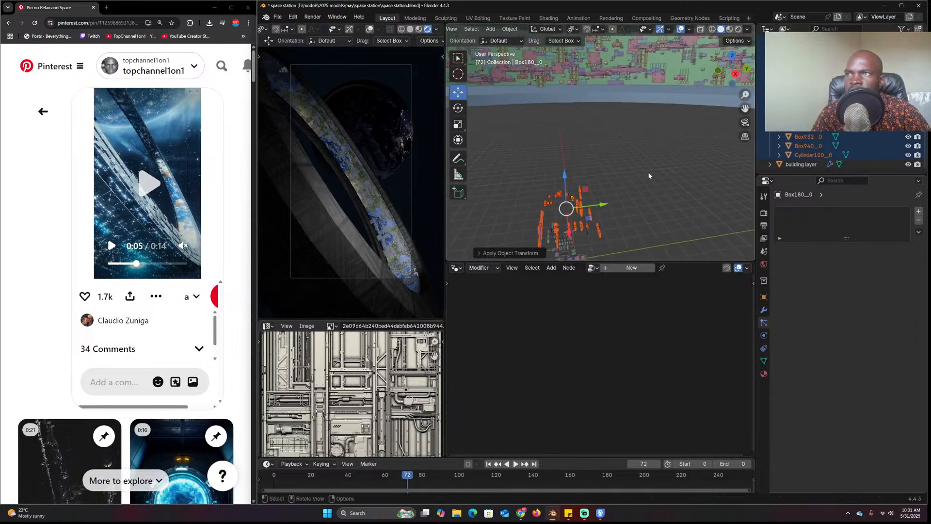
Look through the camera, select the building layer and rename its particle system "buildins lay"
click(684, 92)
key(KP_0)
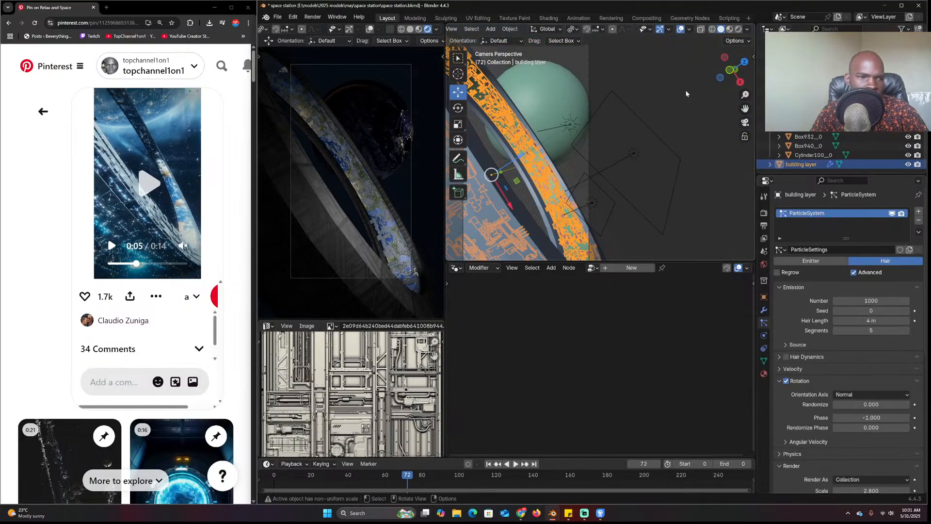
key(alt+a)
shift+middle_drag(557, 185, 612, 133)
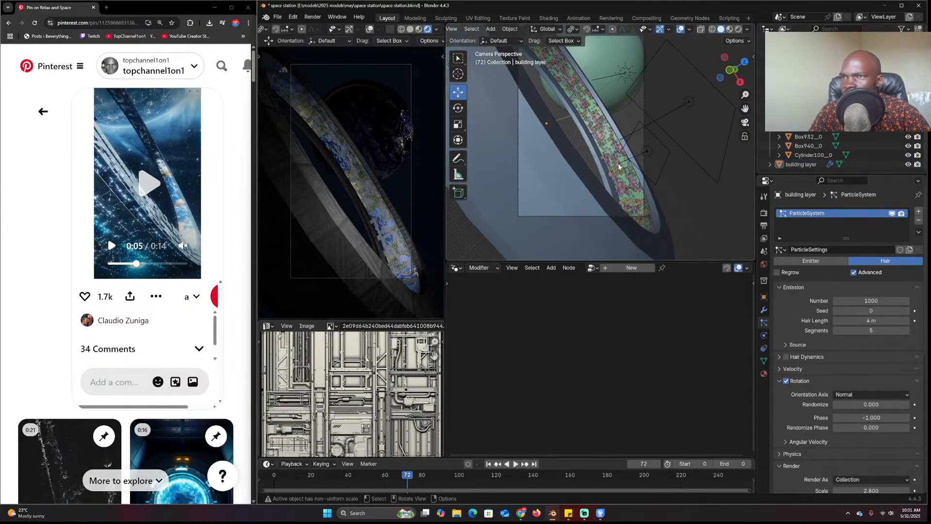
click(598, 208)
shift+middle_drag(597, 208, 603, 180)
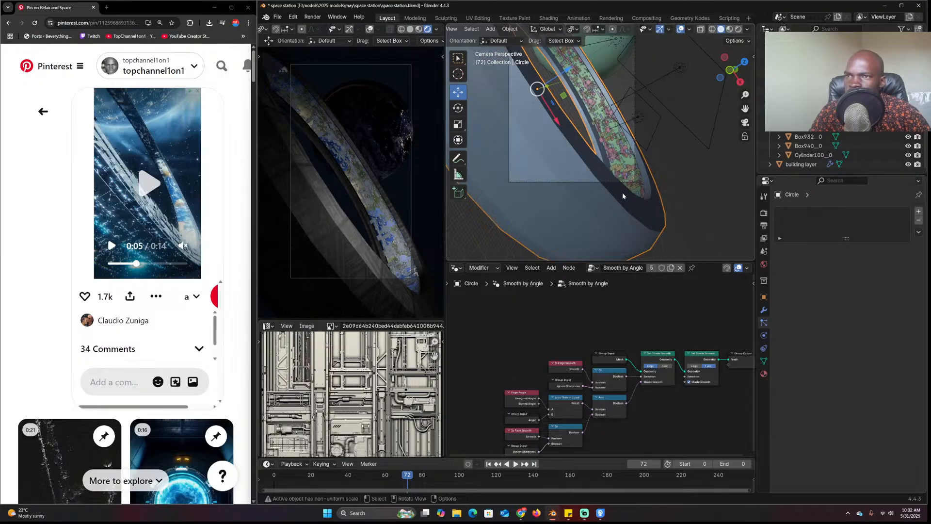
click(604, 138)
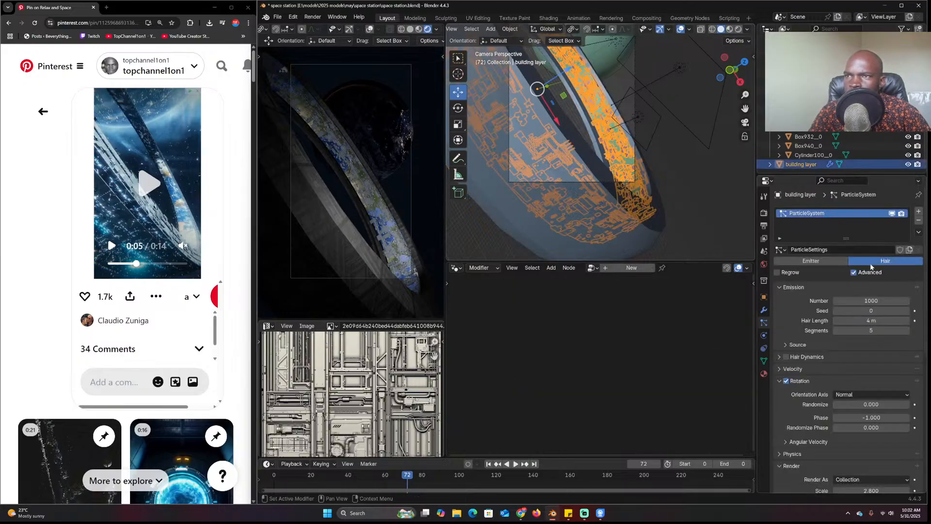
double_click(804, 215)
text(buildins lay)
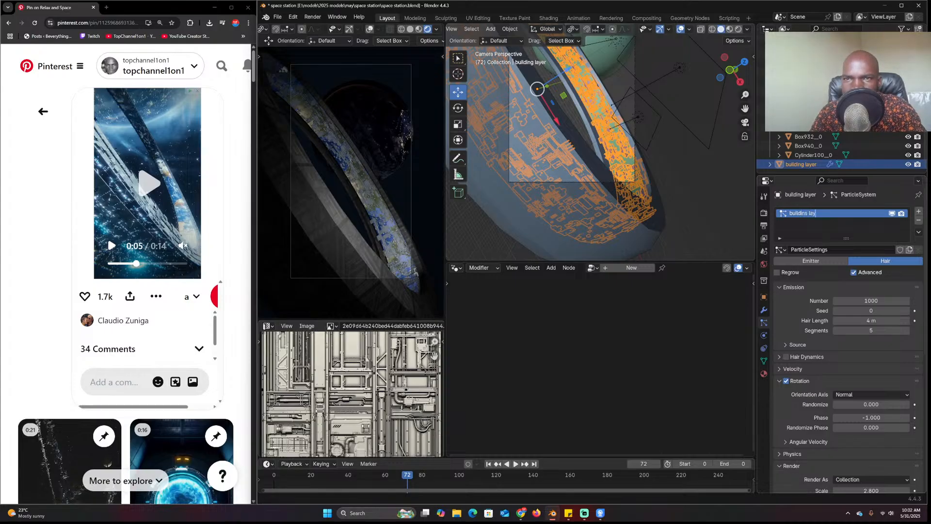
Show the large ring's material in the Shader Editor and set the Principled BSDF's Metallic to 1.000
click(662, 228)
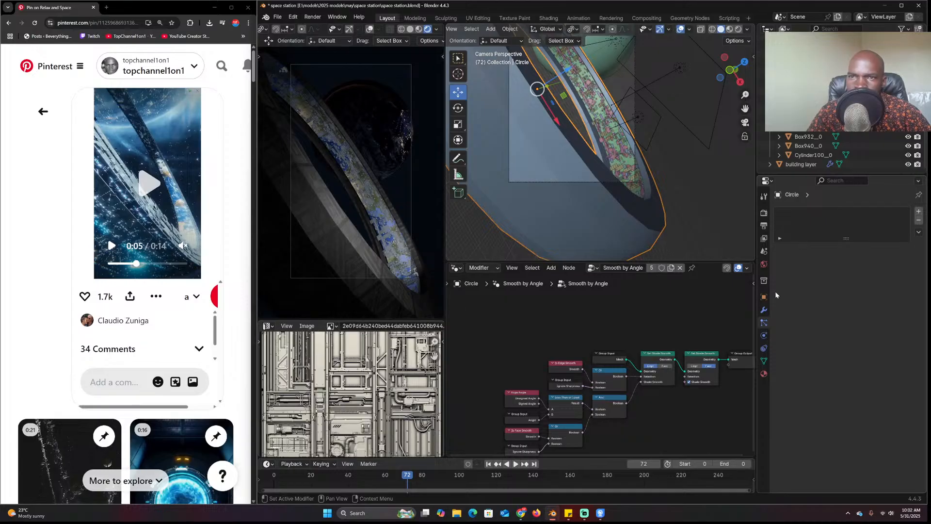
middle_drag(694, 368, 623, 324)
click(457, 268)
click(479, 342)
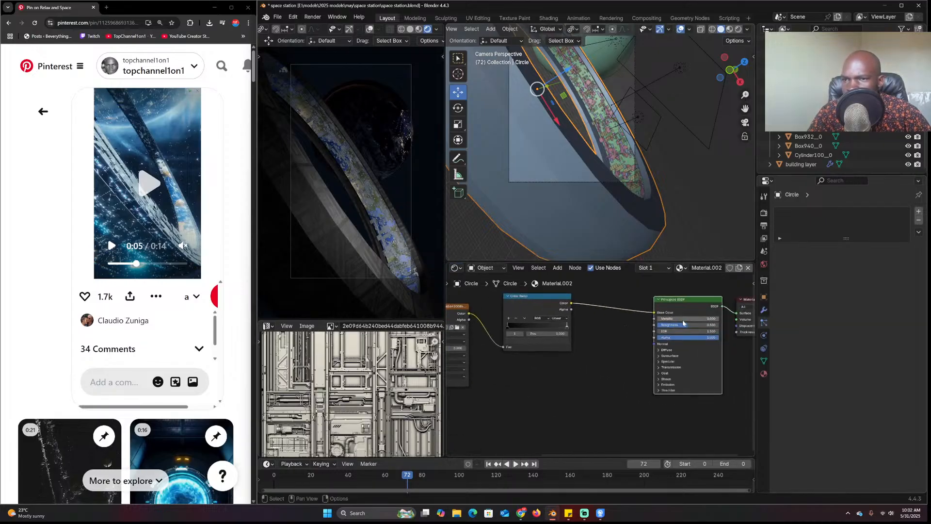
key(ctrl+z)
scroll(590, 359, up, 2)
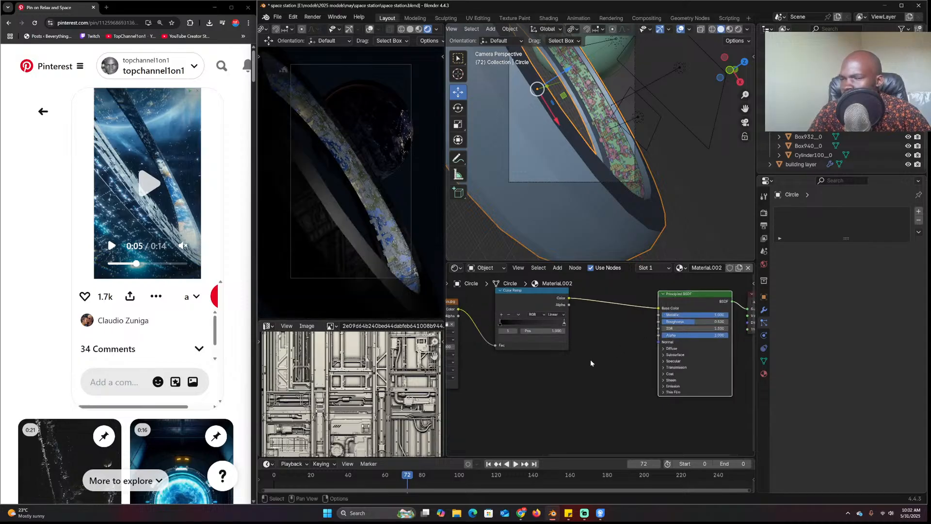
key(Home)
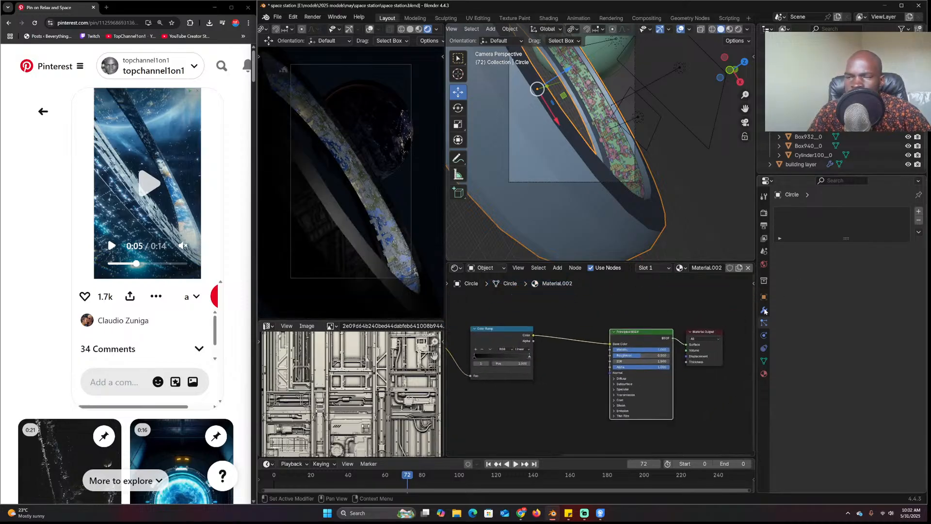
Add a particle system to the large ring, assign the existing ParticleSettings and make them a single-user copy
click(919, 211)
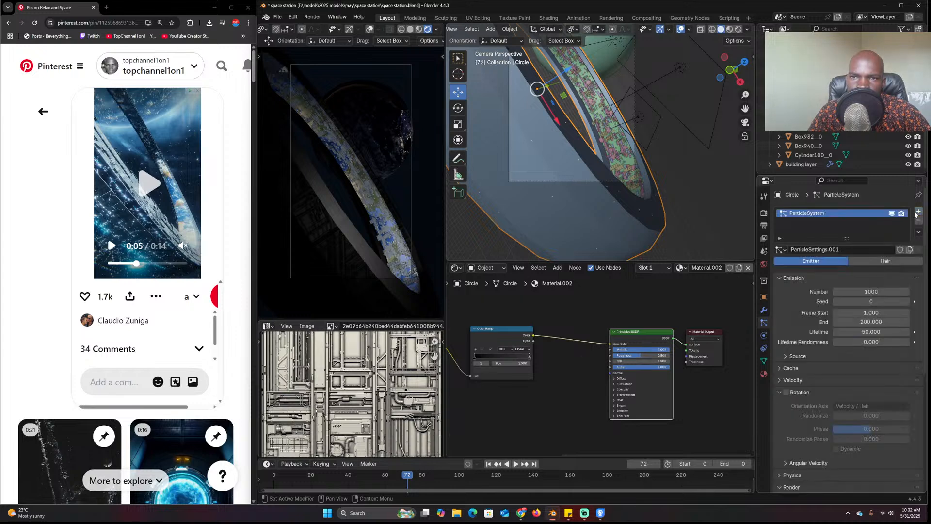
click(780, 249)
click(654, 263)
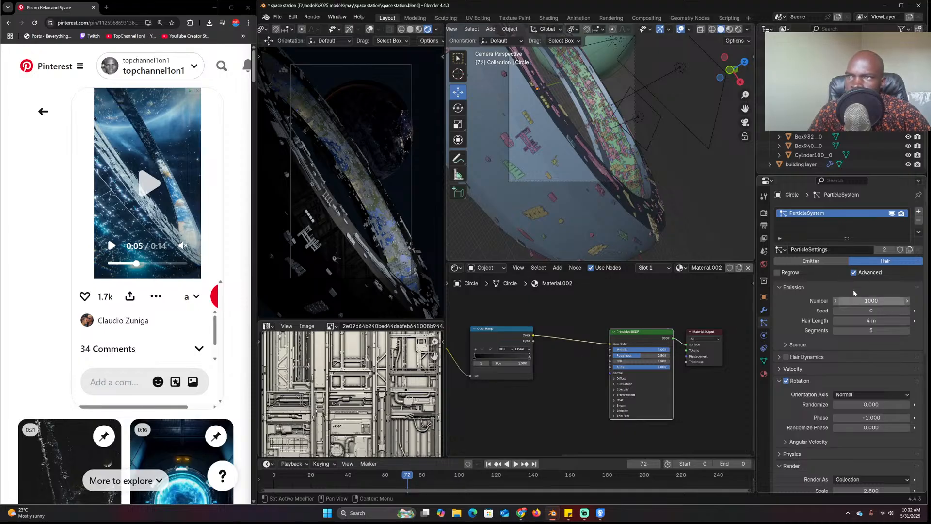
click(885, 249)
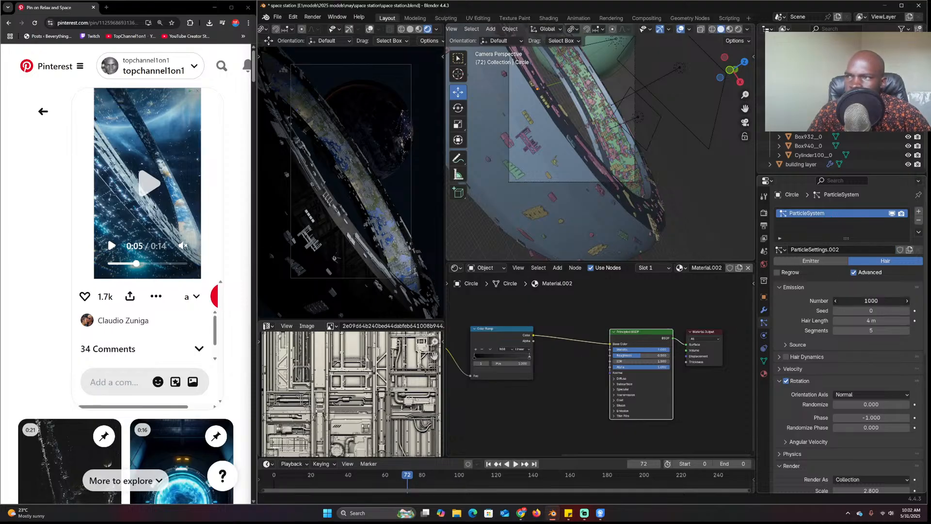
Set the ring's hair particle number to 4478 and the render scale to 5.050
drag(871, 301, 928, 301)
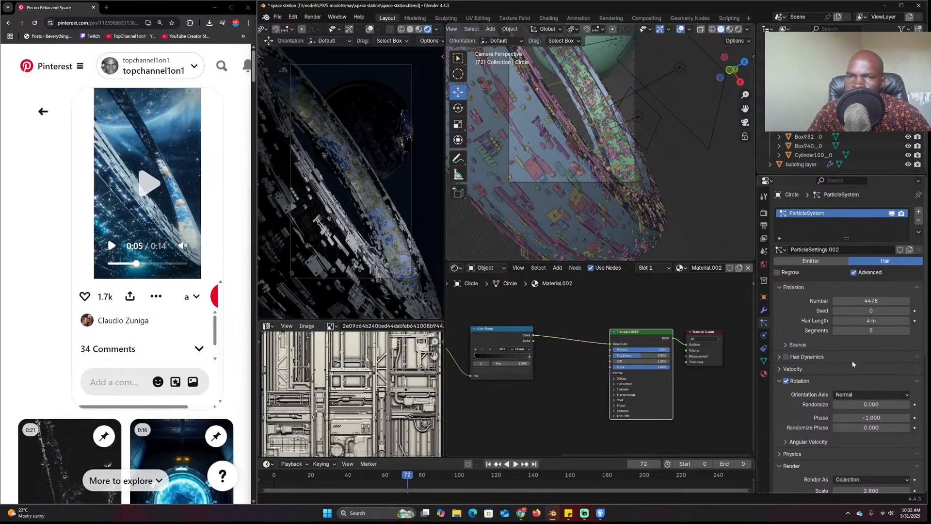
scroll(854, 368, down, 5)
drag(871, 380, 895, 389)
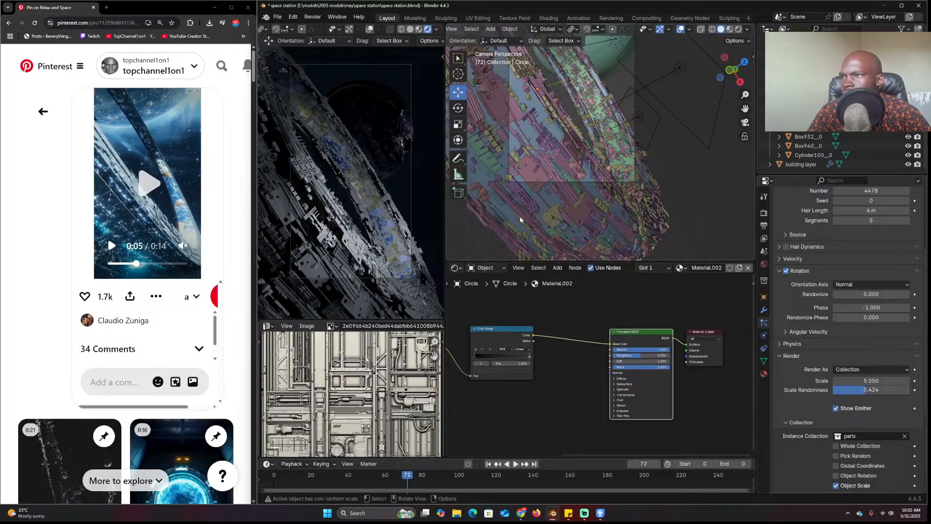
Show the hidden objects, select the clouds layer and review its modifier and material surface settings
key(alt+h)
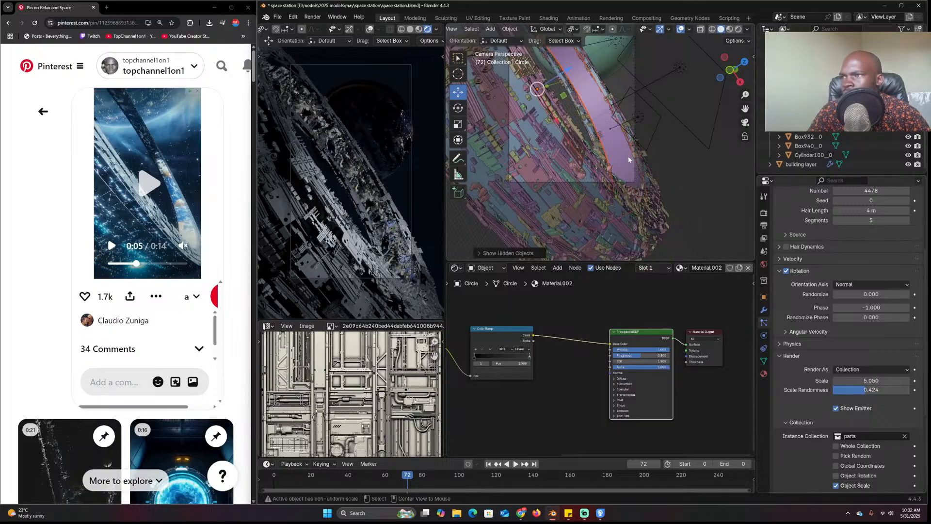
click(602, 117)
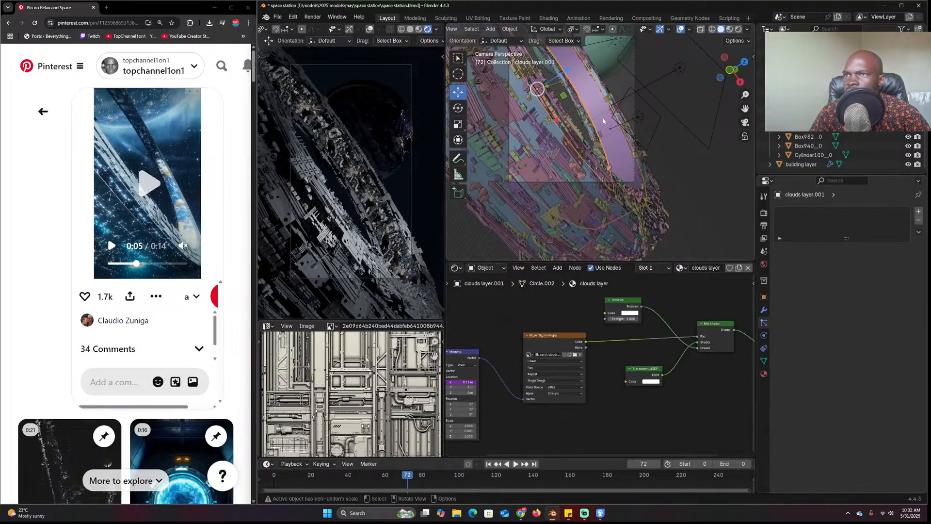
click(764, 309)
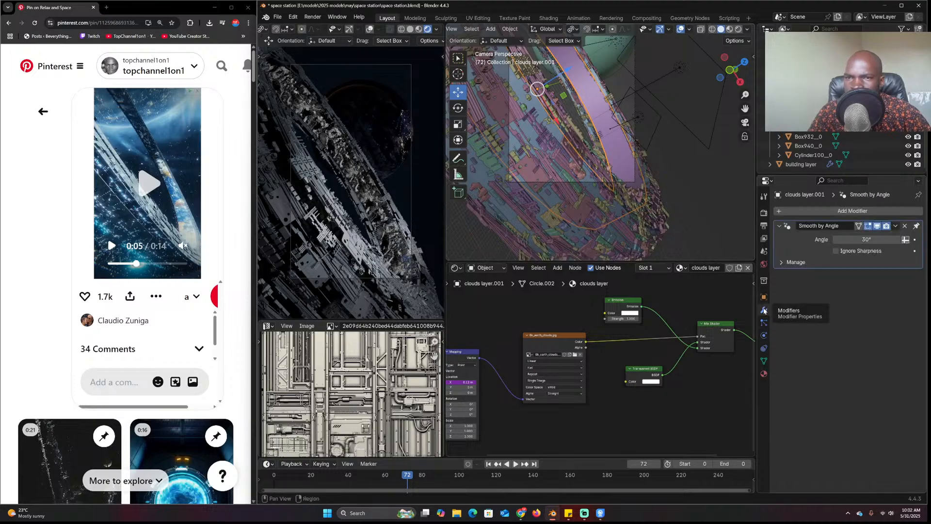
click(764, 359)
click(764, 373)
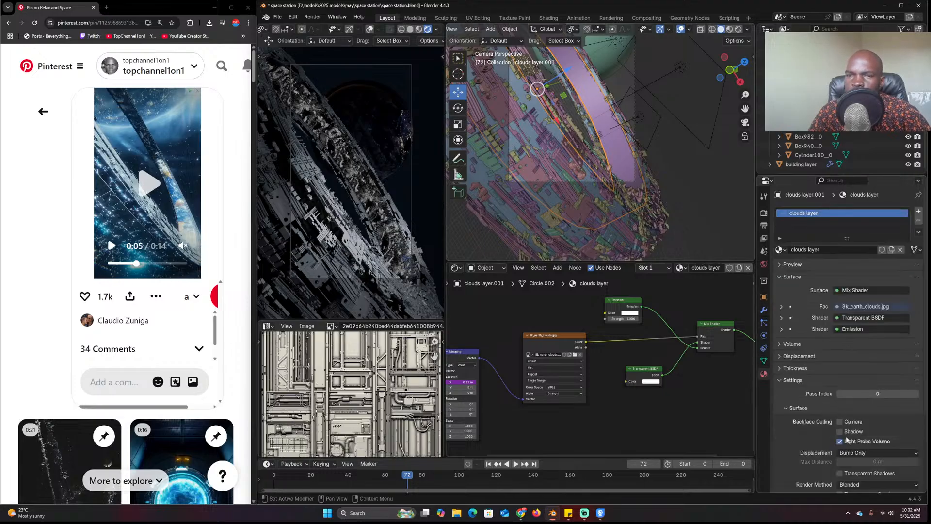
scroll(848, 442, down, 3)
scroll(851, 369, down, 2)
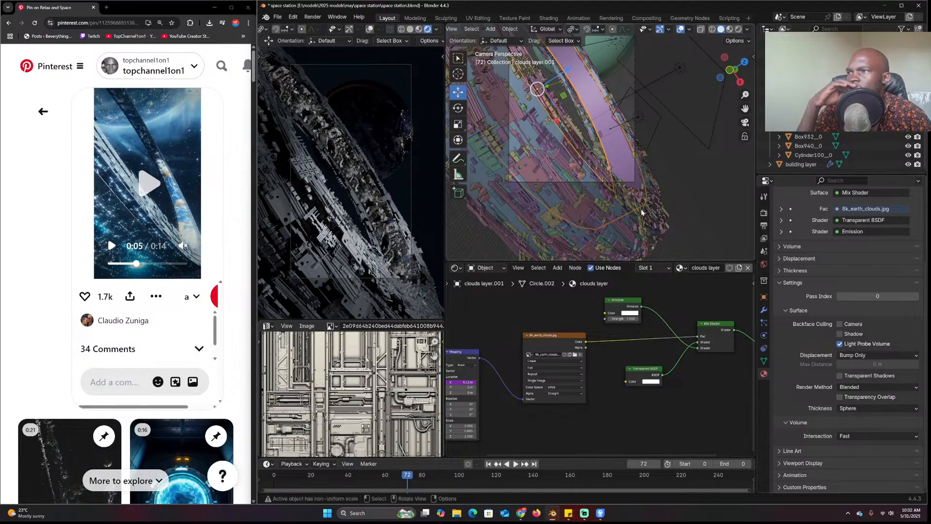
Inspect the clouds material's nodes and the rendered close-up, hiding the clouds layer for comparison and showing it again
scroll(405, 222, up, 5)
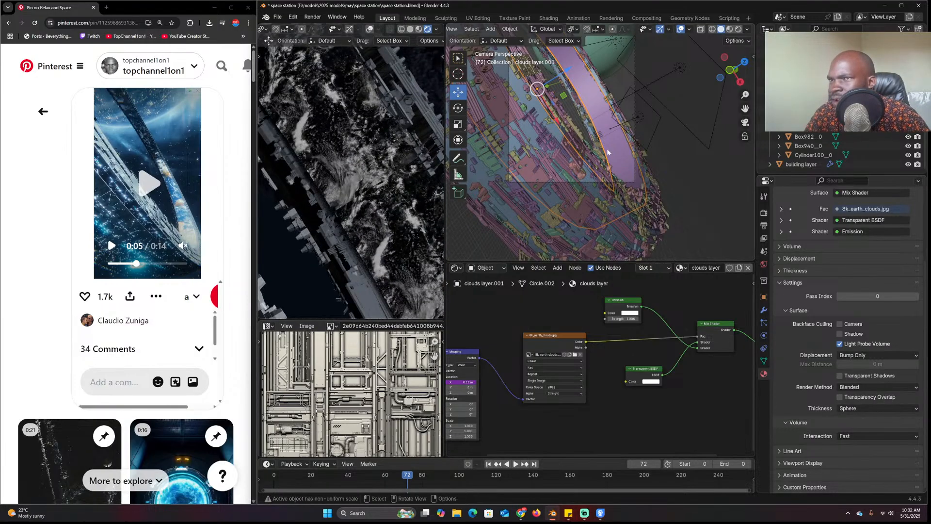
middle_drag(659, 340, 586, 364)
scroll(609, 355, down, 1)
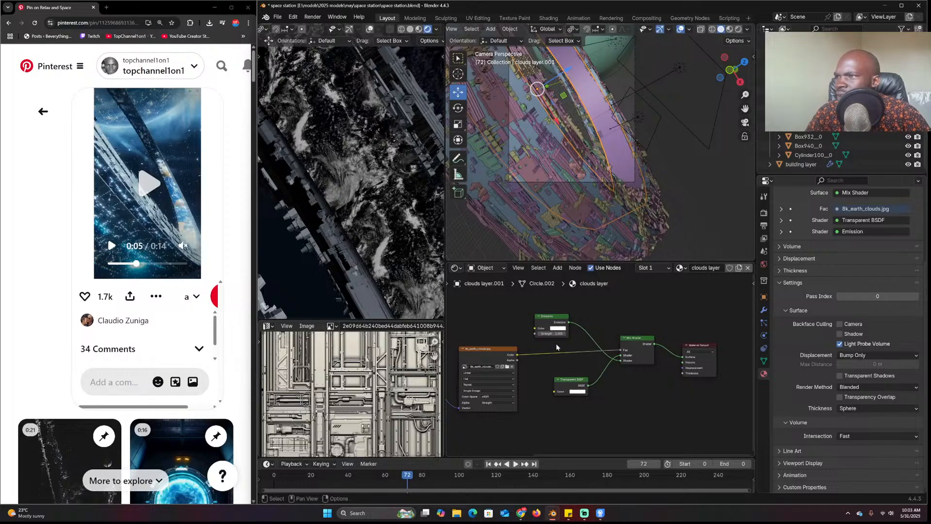
scroll(647, 160, down, 2)
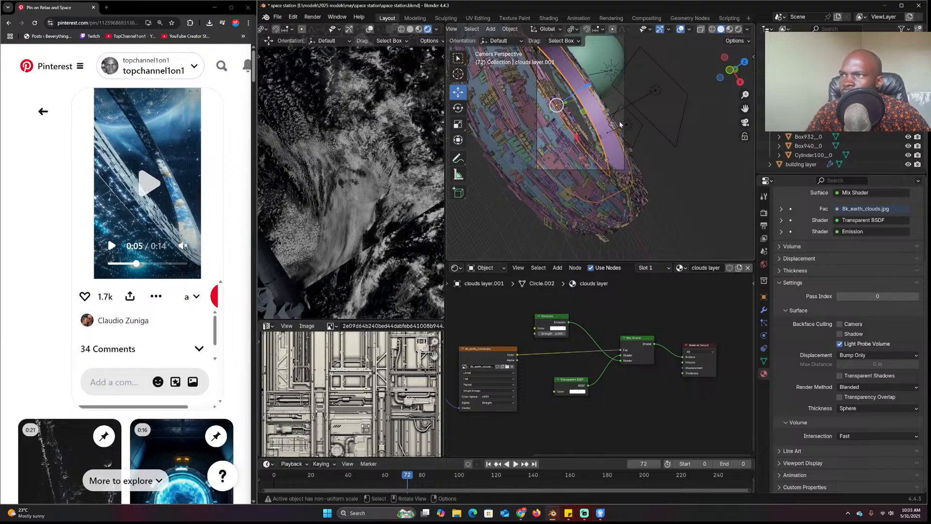
key(h)
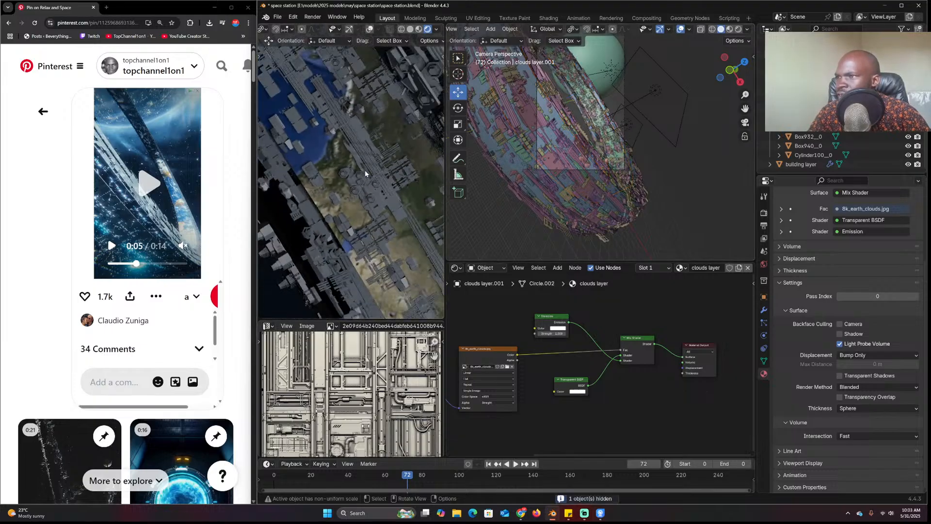
key(alt+h)
Select the area light beside the ring, try powers of 1 MW and 500000 W, and set its power to 10000 W
click(626, 132)
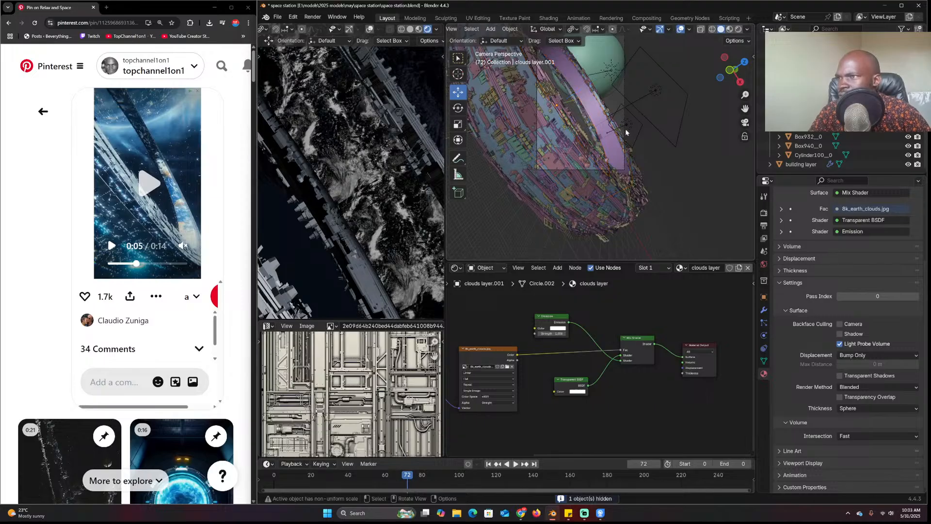
click(631, 119)
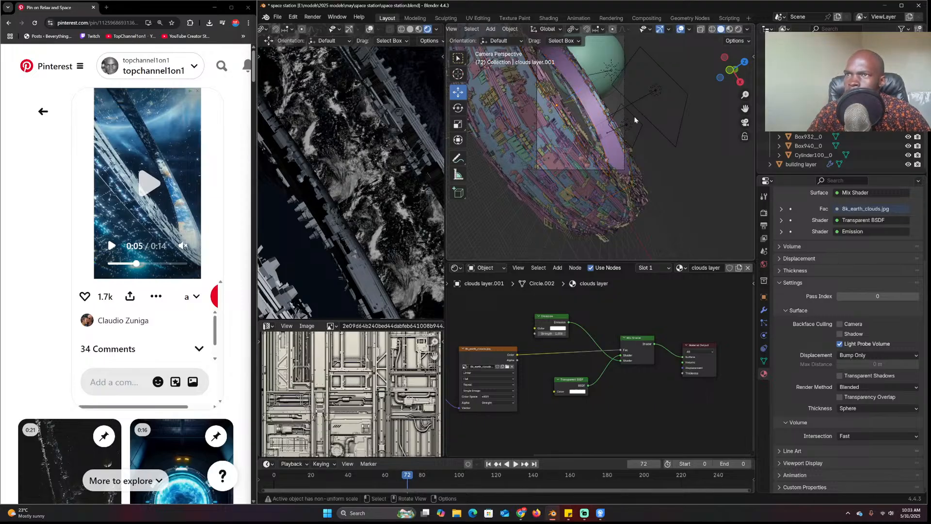
click(871, 273)
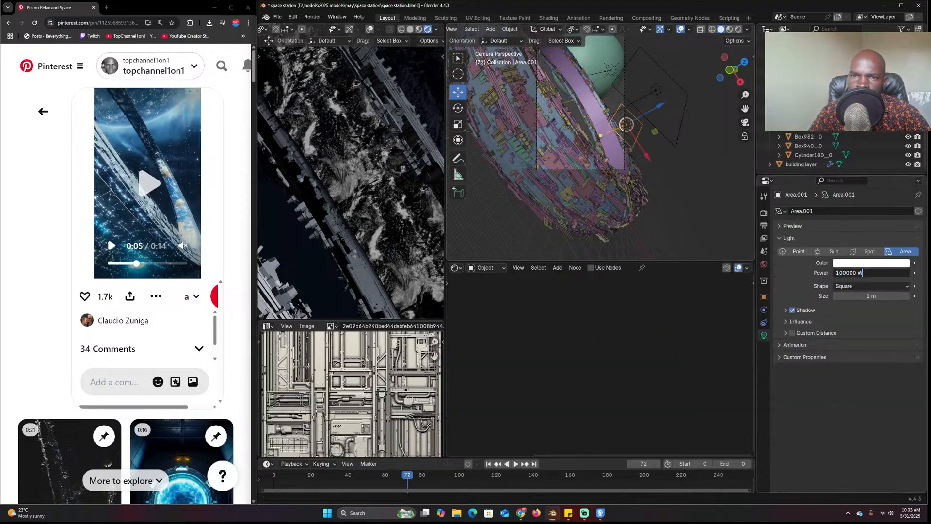
text(0)
key(Return)
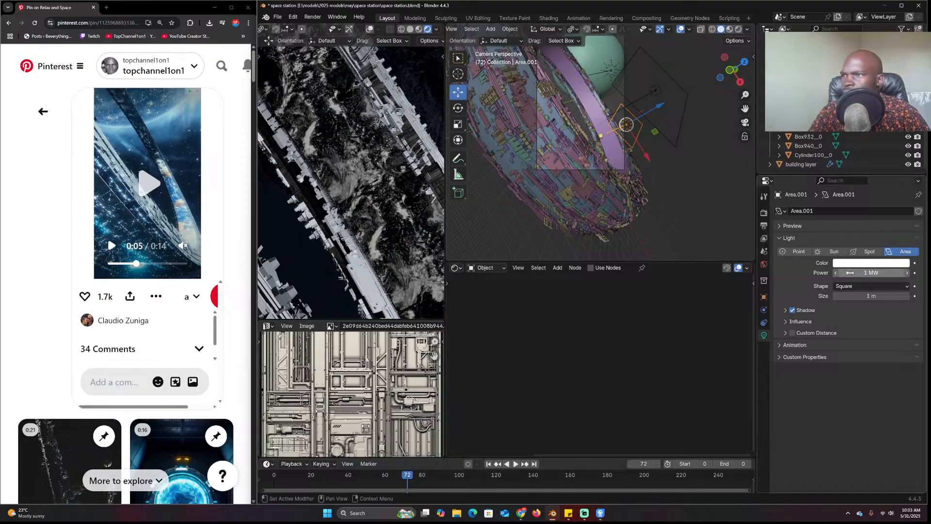
click(850, 273)
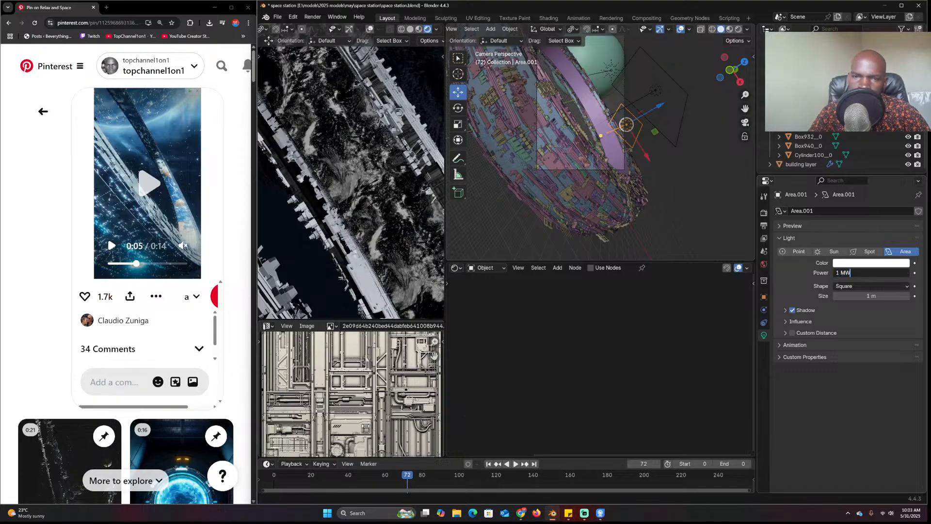
text(/2)
key(Return)
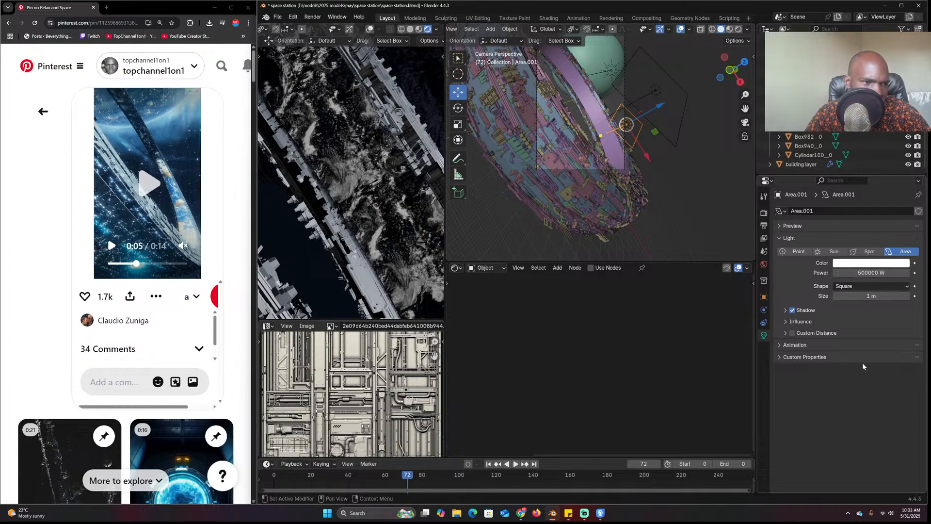
click(838, 273)
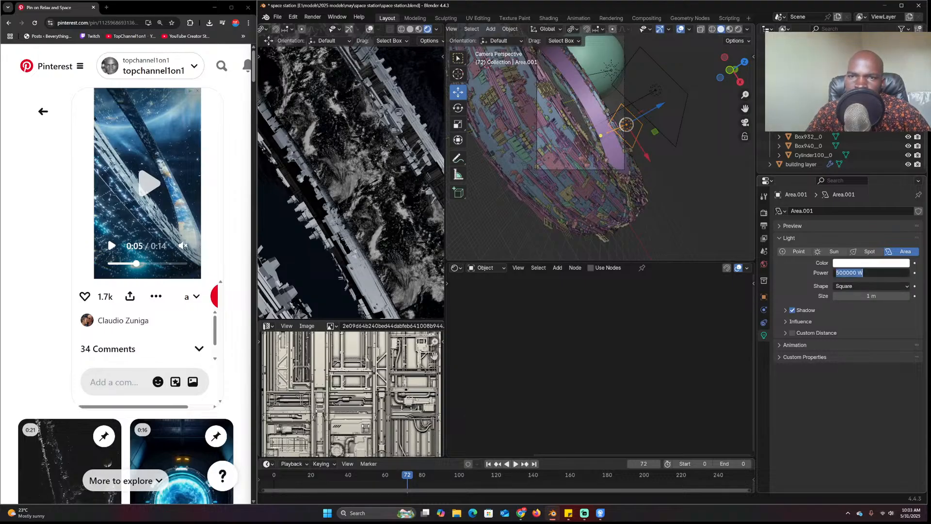
text(10000)
key(Return)
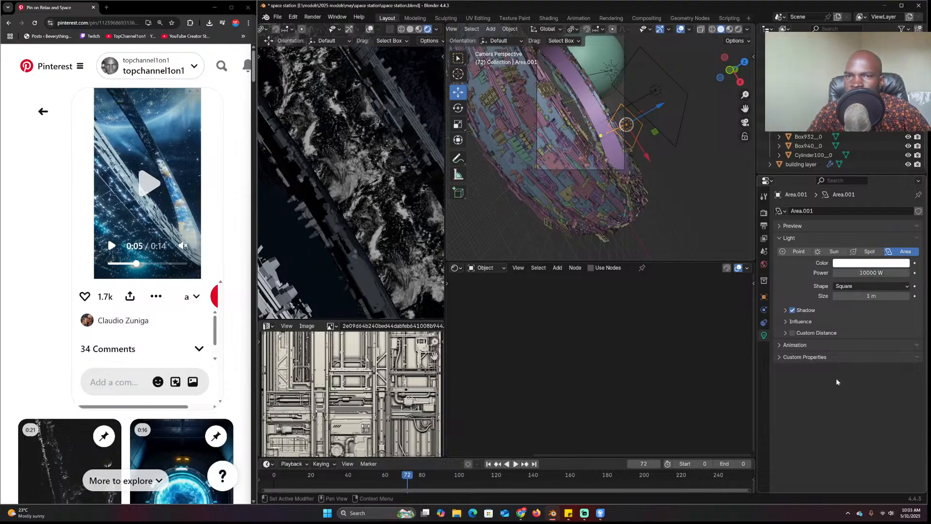
Frame the area light, check its placement from the top and in perspective, and select the clouds layer
middle_drag(685, 164, 614, 136)
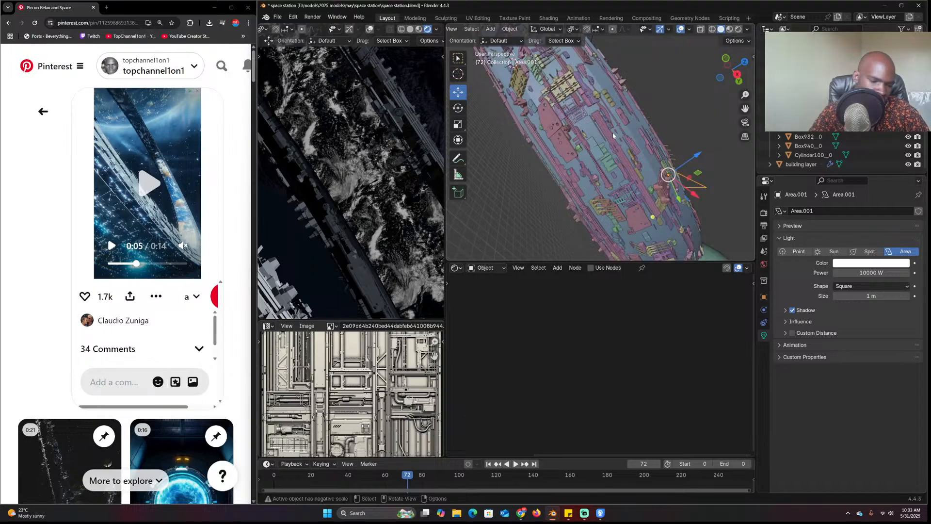
key(KP_Decimal)
key(KP_7)
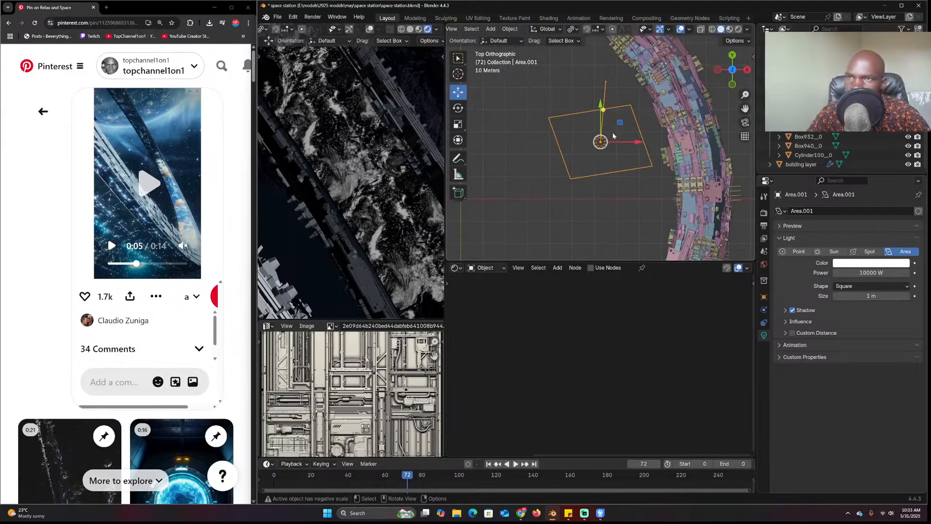
scroll(673, 127, down, 5)
middle_drag(664, 122, 589, 151)
click(589, 150)
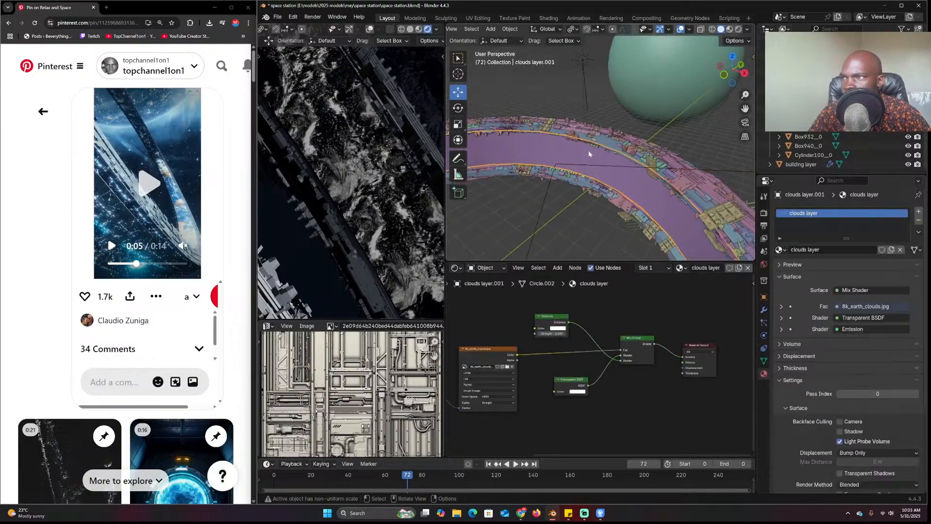
Turn on transparent shadows in the surface settings of the clouds layer material
scroll(580, 339, up, 1)
middle_drag(581, 338, 697, 315)
scroll(538, 178, up, 2)
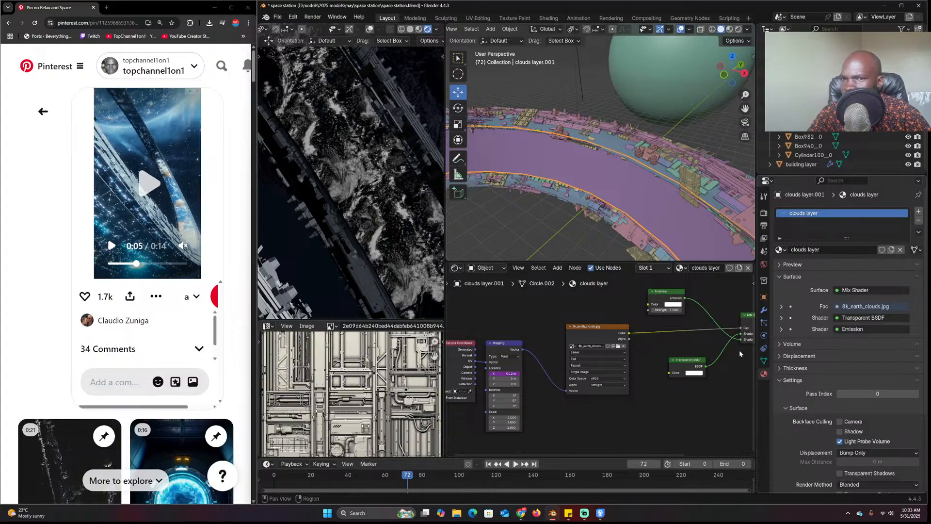
middle_drag(655, 345, 585, 339)
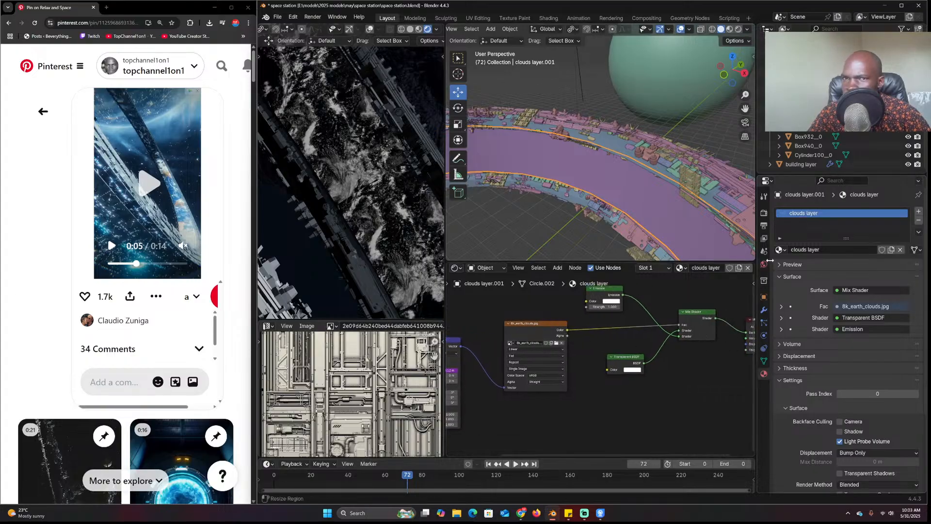
scroll(814, 416, down, 5)
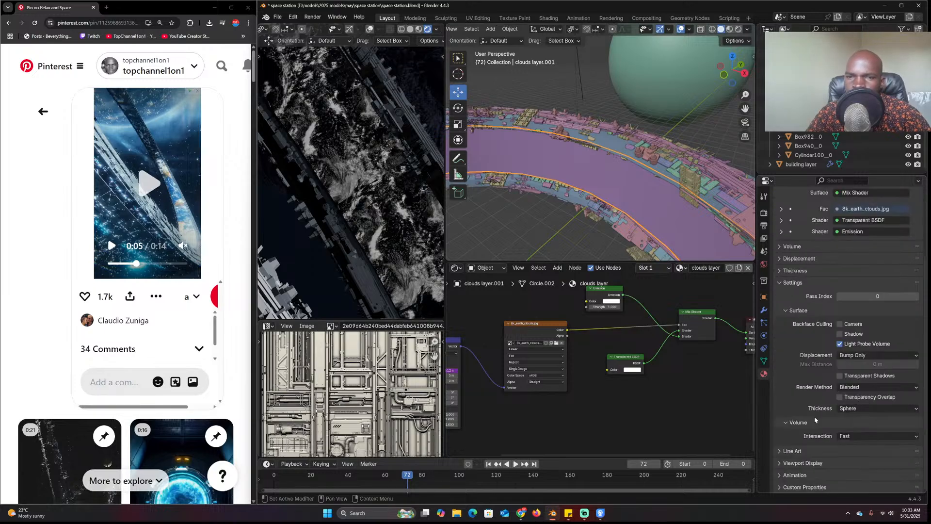
click(862, 378)
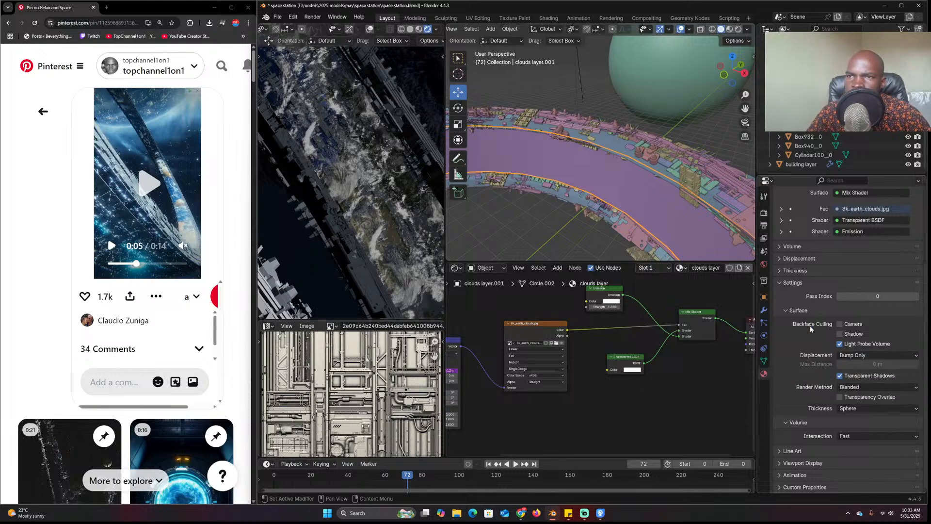
click(764, 296)
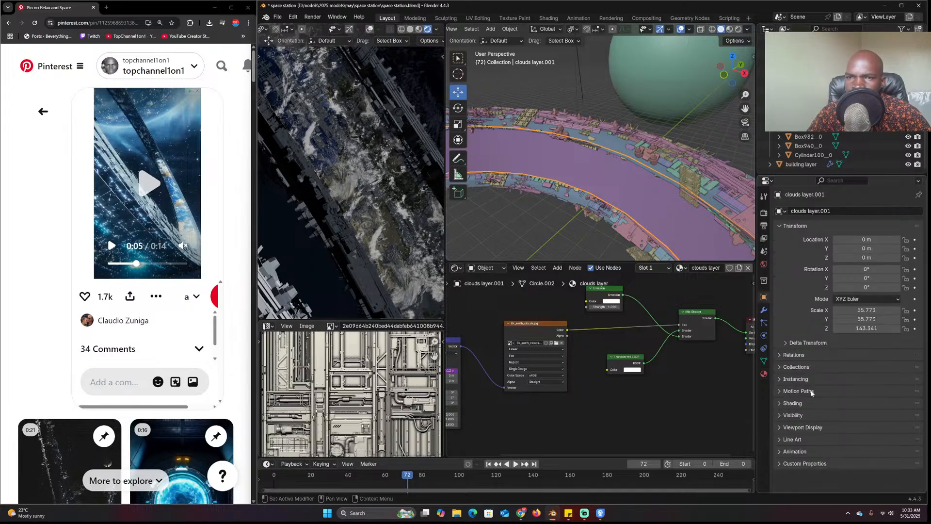
click(814, 404)
click(814, 404)
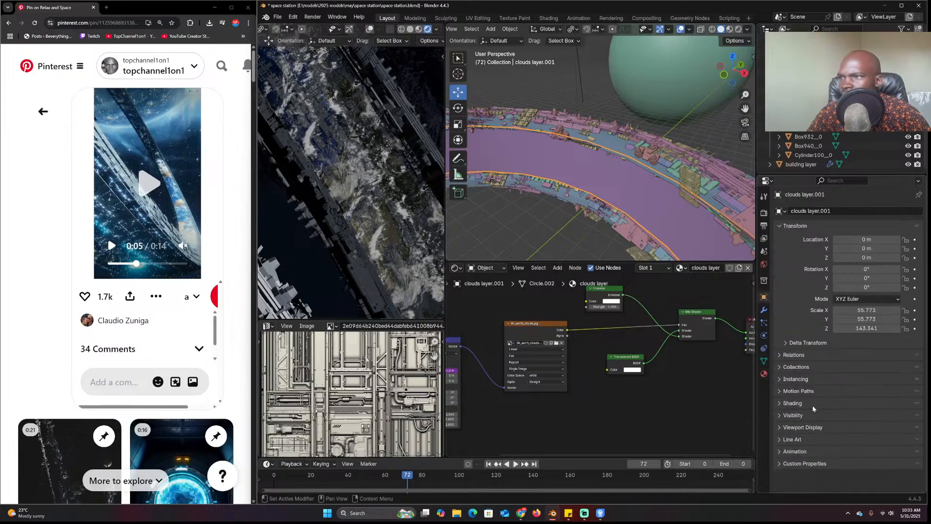
Set the animation's end frame to 200 and save the file
scroll(409, 156, down, 3)
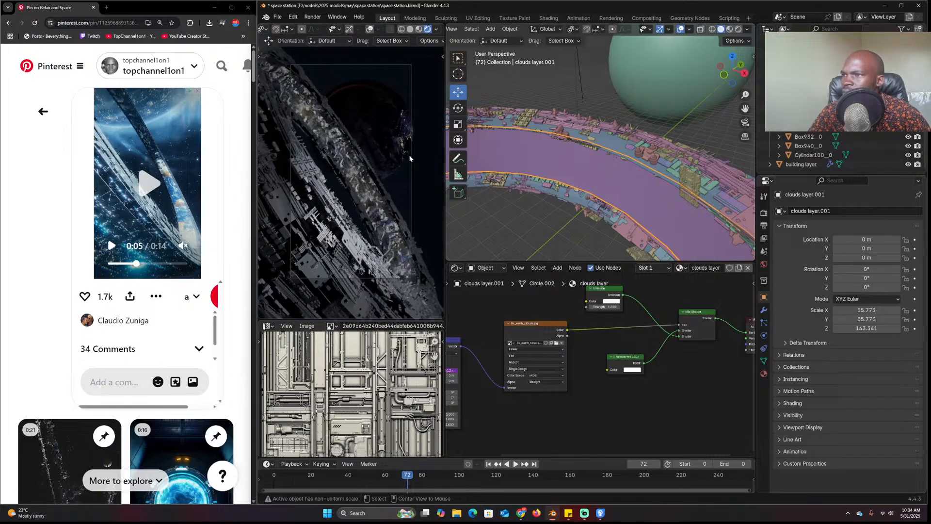
key(space)
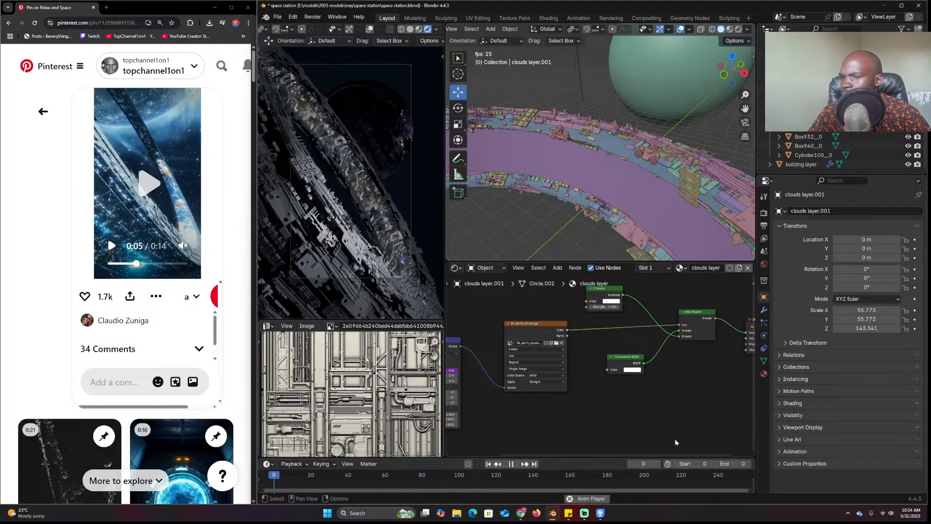
click(728, 464)
text(200)
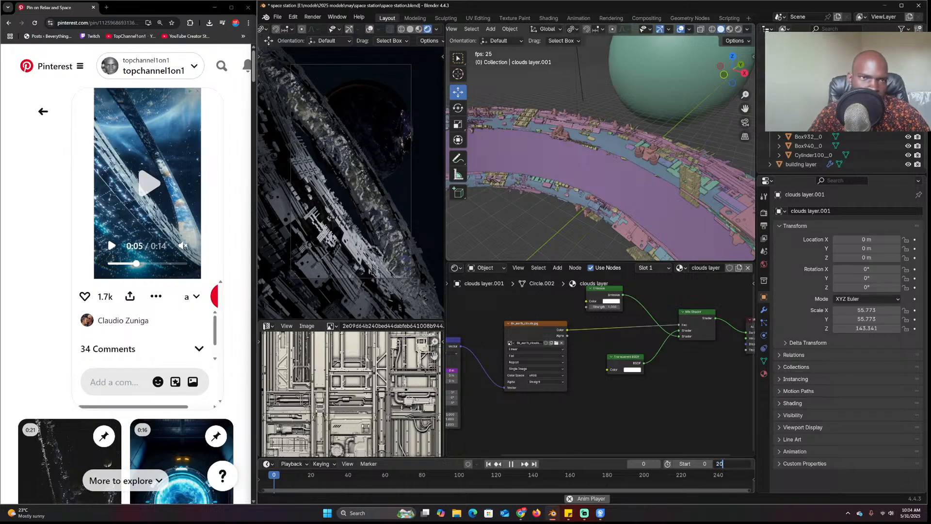
key(Return)
key(space)
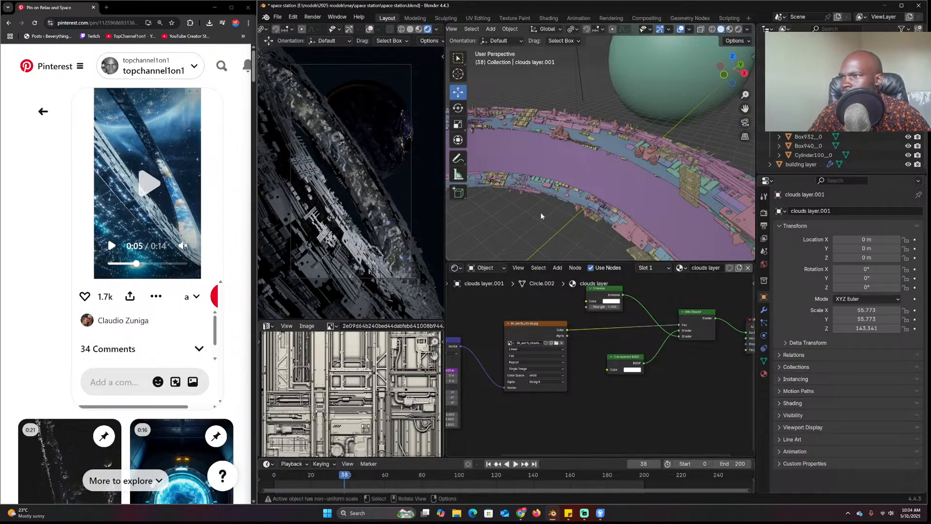
key(ctrl+s)
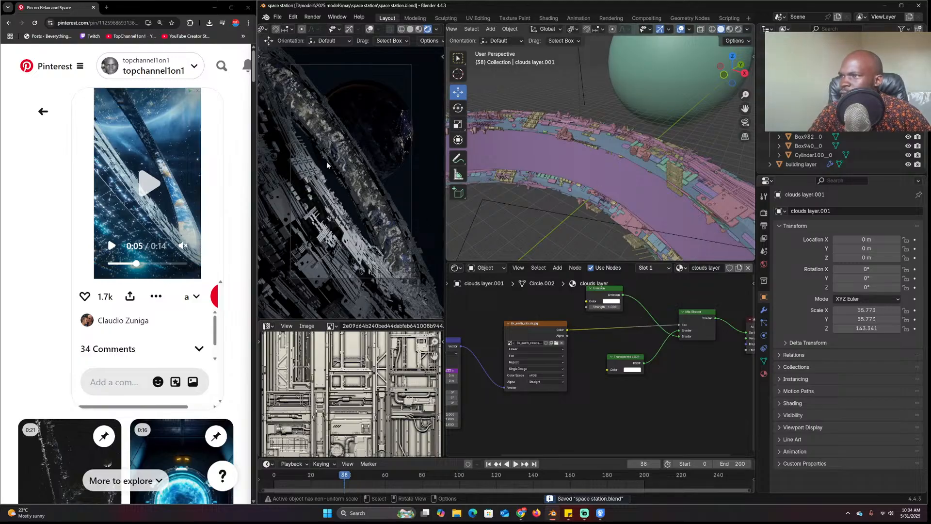
Select a small source building piece near the centre of the ring, frame it and save the file
scroll(333, 178, down, 3)
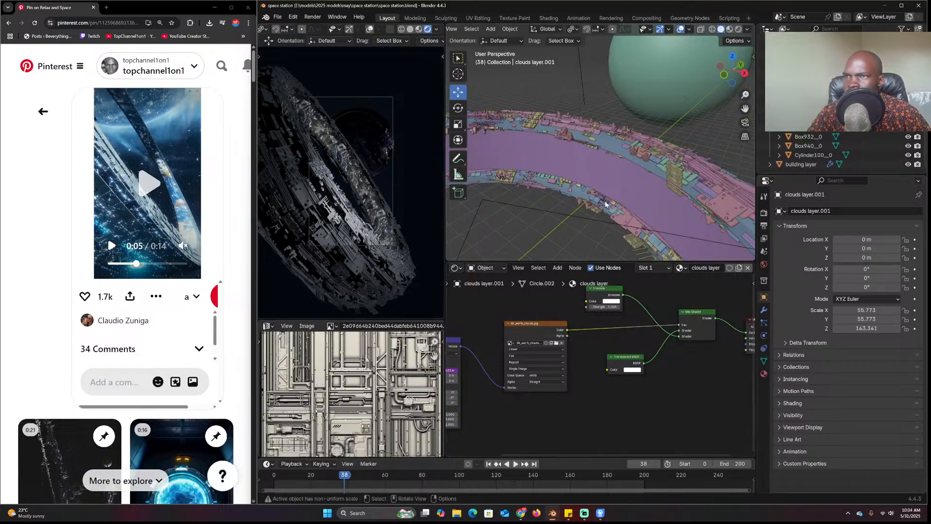
click(598, 184)
scroll(604, 201, down, 3)
click(593, 210)
scroll(623, 213, up, 1)
scroll(611, 216, down, 4)
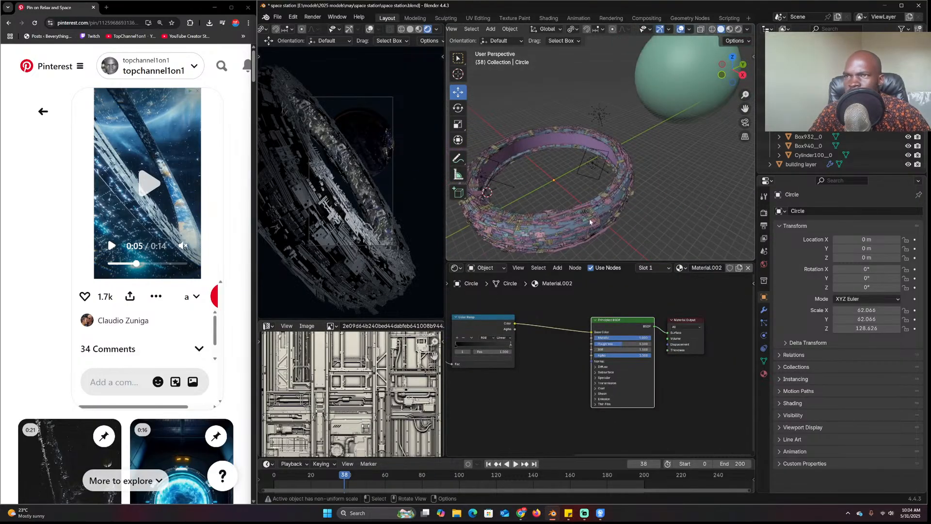
scroll(622, 190, up, 7)
shift+middle_drag(590, 219, 617, 234)
click(629, 229)
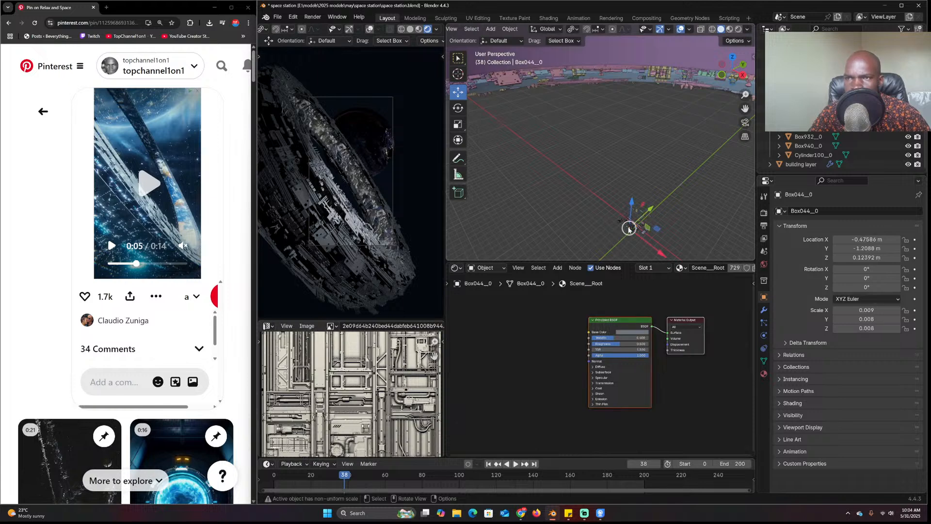
key(KP_Decimal)
key(ctrl+s)
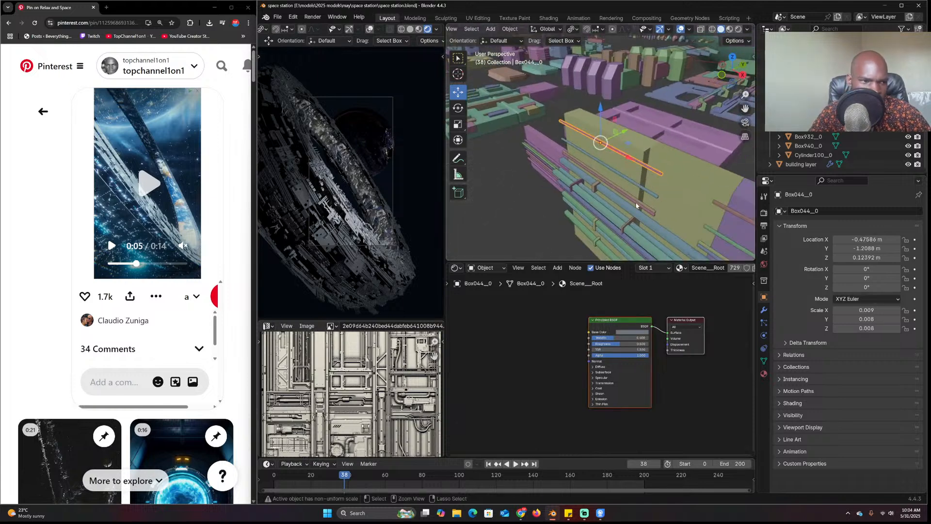
middle_drag(636, 196, 653, 200)
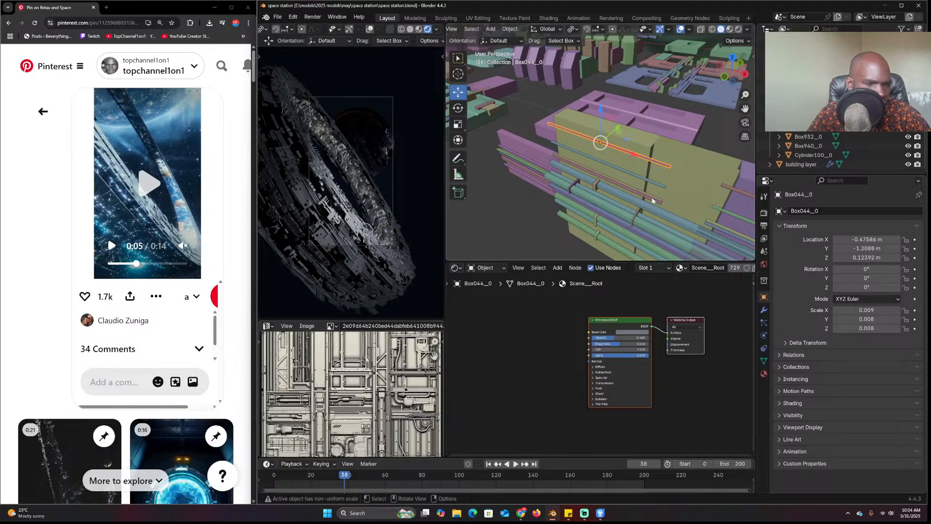
Select the square box piece in the raised cluster of source building parts inside the ring
scroll(610, 160, down, 5)
mouse_move(609, 160)
middle_down()
mouse_move(654, 156)
mouse_move(618, 173)
middle_up()
scroll(654, 156, down, 9)
scroll(619, 173, down, 3)
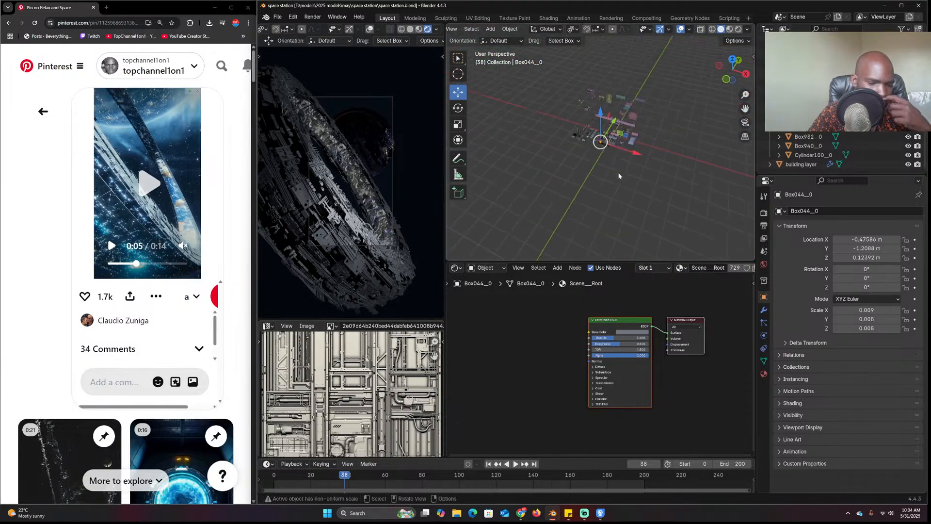
middle_drag(619, 175, 639, 168)
scroll(595, 136, up, 4)
drag(509, 100, 703, 169)
middle_drag(702, 169, 653, 171)
shift+click(649, 166)
click(648, 154)
Add an Image Texture node to the Scene__Root material of the selected box
scroll(557, 320, up, 4)
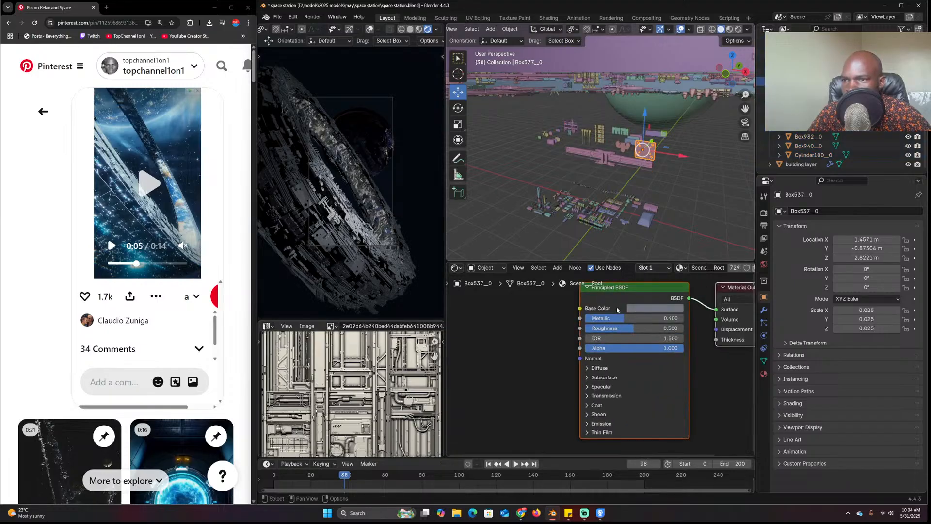
key(shift+a)
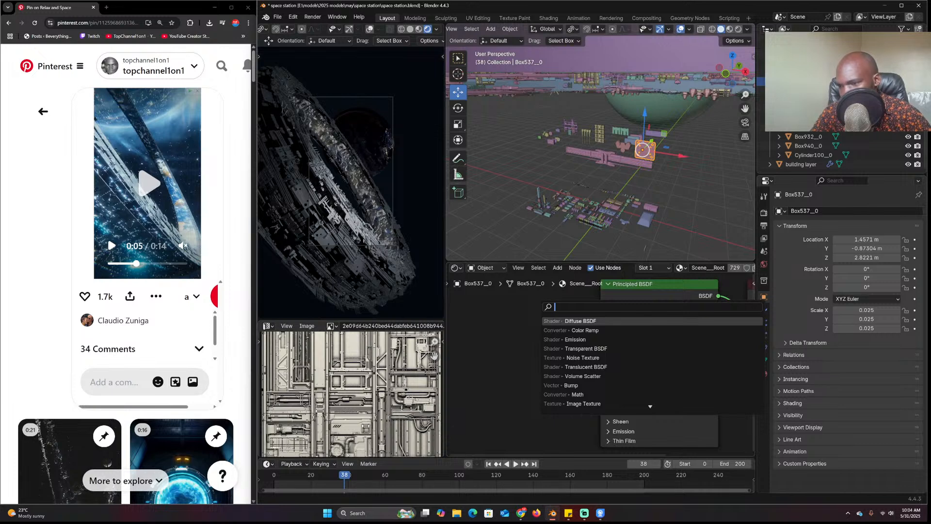
text(i)
key(Return)
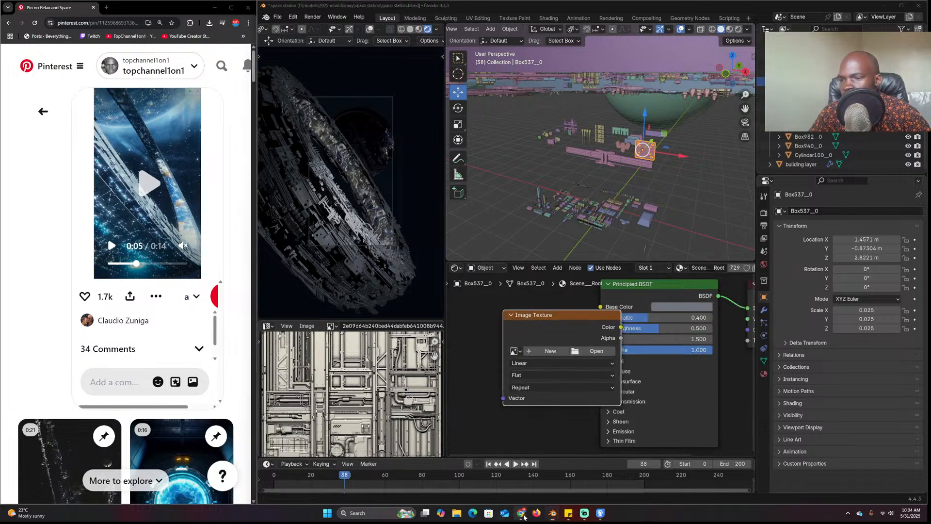
mouse_move(521, 513)
mouse_move(586, 475)
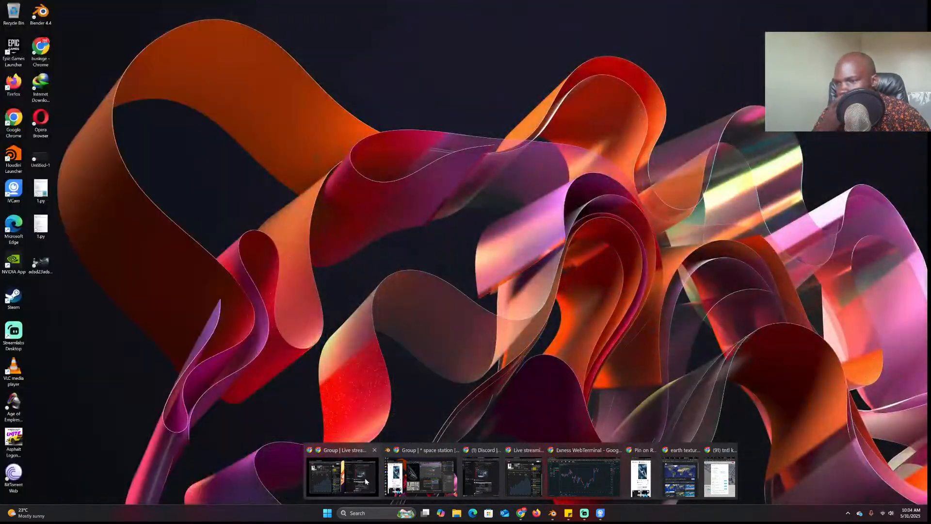
click(364, 479)
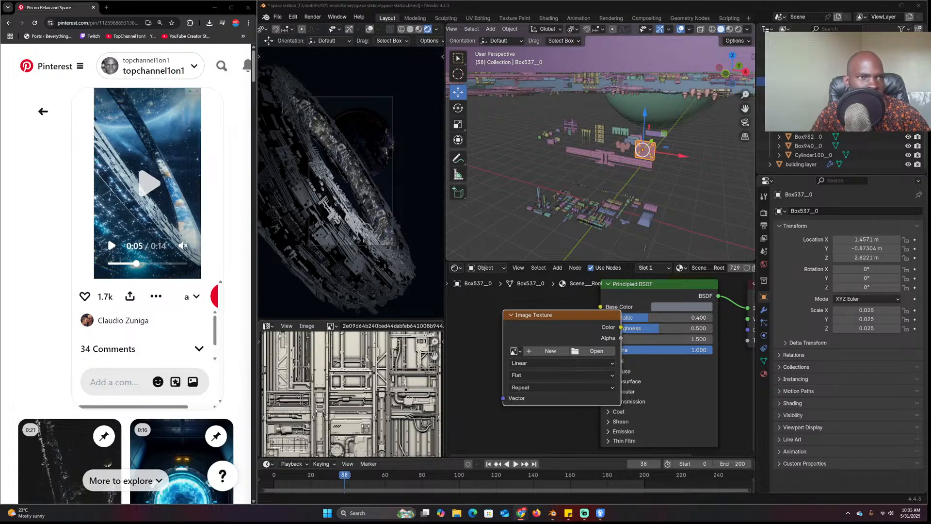
click(624, 176)
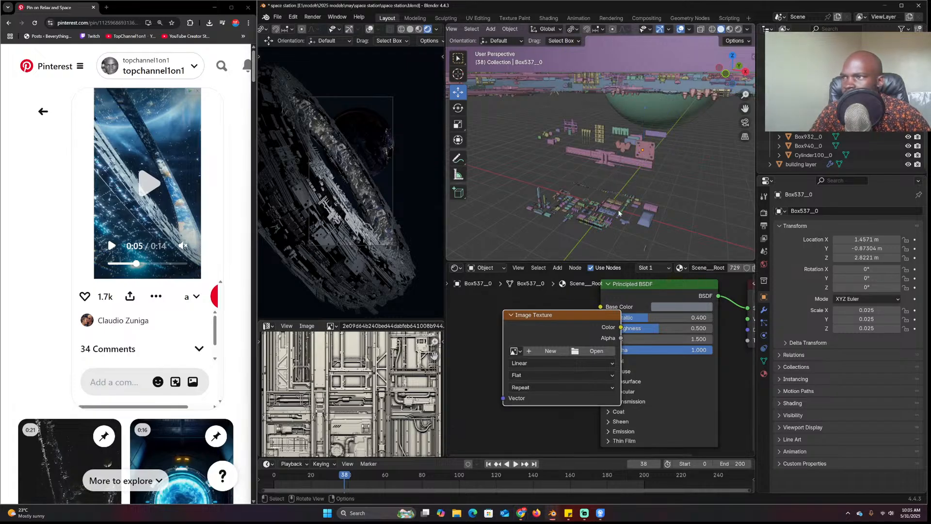
scroll(520, 333, up, 1)
scroll(521, 334, down, 2)
middle_drag(521, 335, 599, 349)
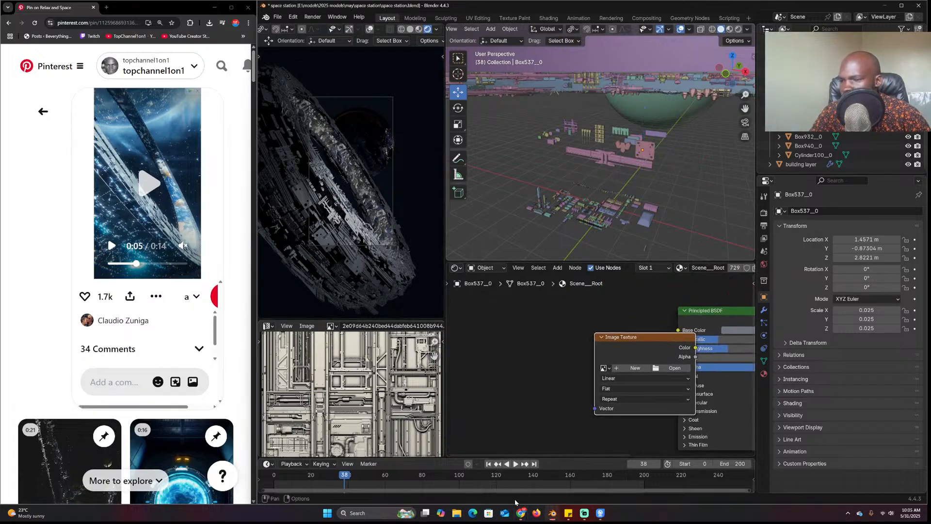
Switch to the Chrome window with the earth texture pages and search Google for "scifi metal panel texture"
mouse_move(522, 513)
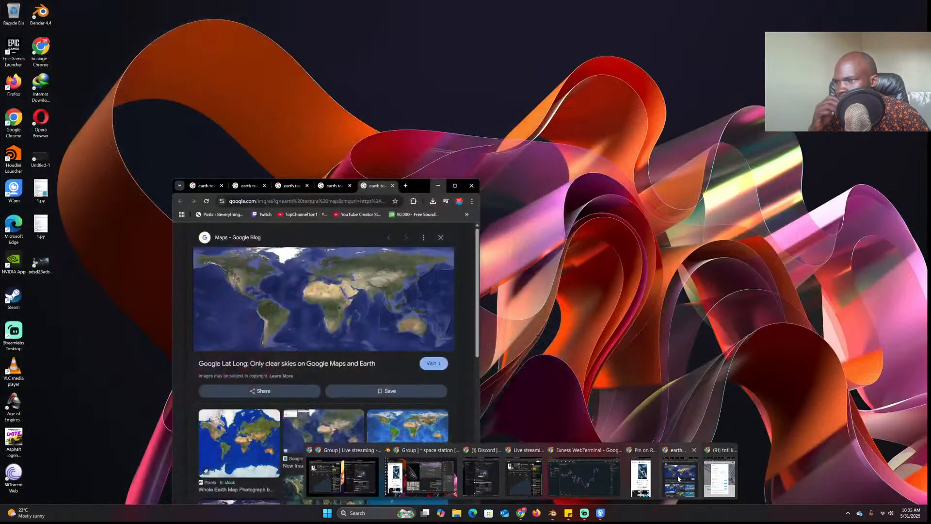
click(681, 478)
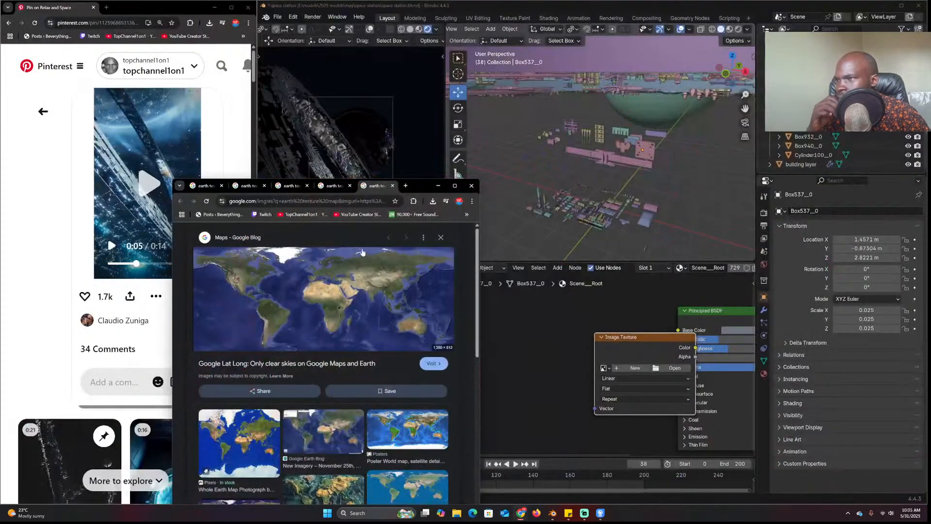
click(335, 202)
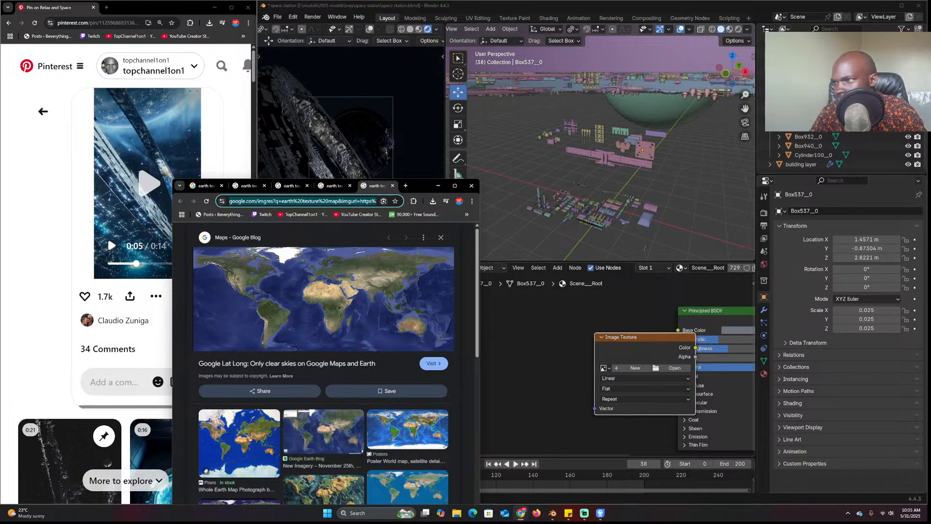
text(meal)
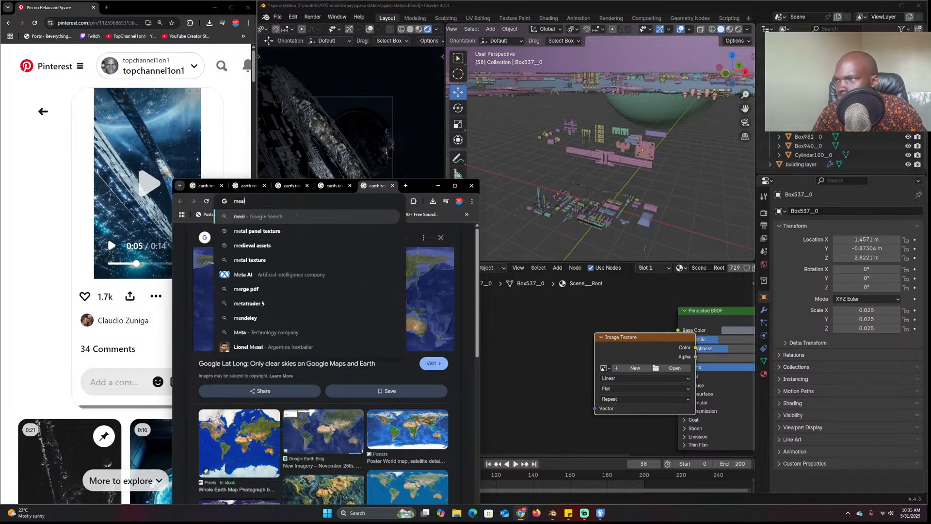
key(BackSpace)
key(BackSpace)
key(BackSpace)
key(BackSpace)
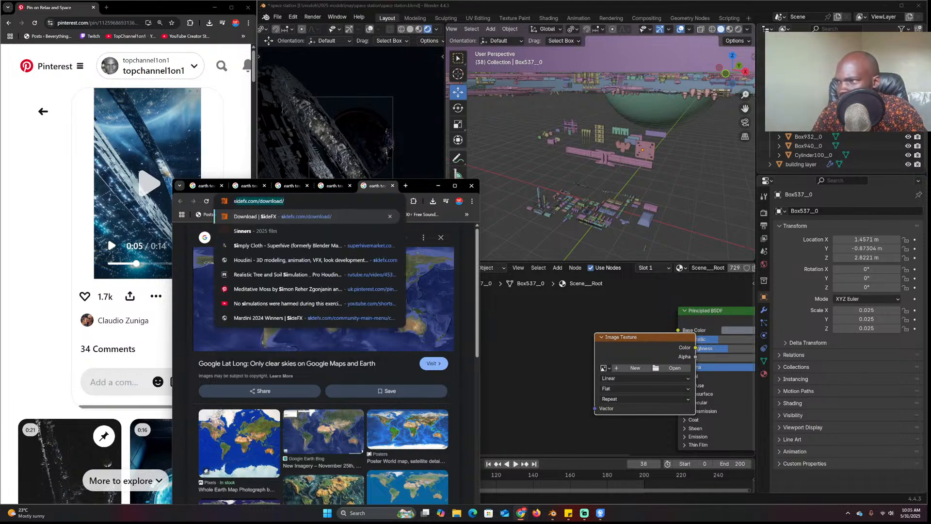
text(sifi)
key(BackSpace)
key(BackSpace)
key(BackSpace)
key(BackSpace)
key(BackSpace)
text(scifi metal panel texture)
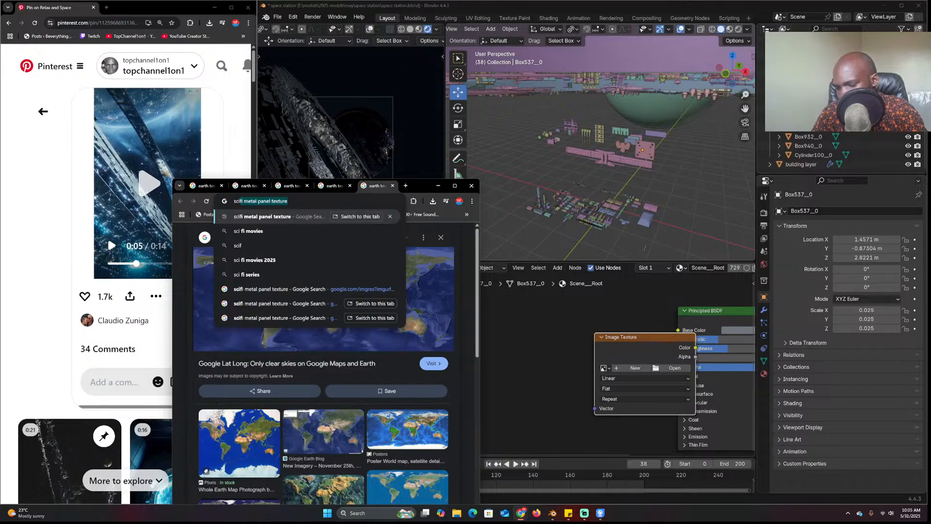
key(Return)
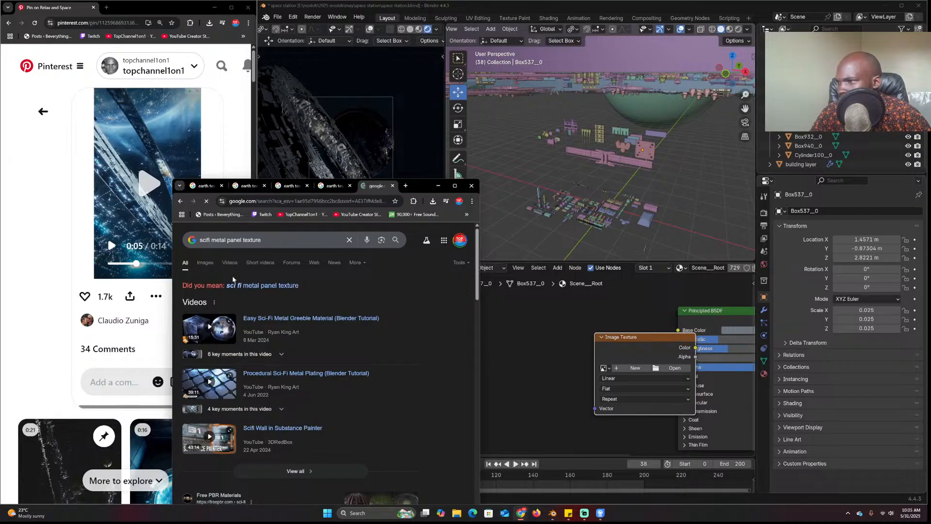
Open the green Sci-Fi panel textures result from the image results in a new tab and save the image to Downloads
scroll(325, 363, down, 3)
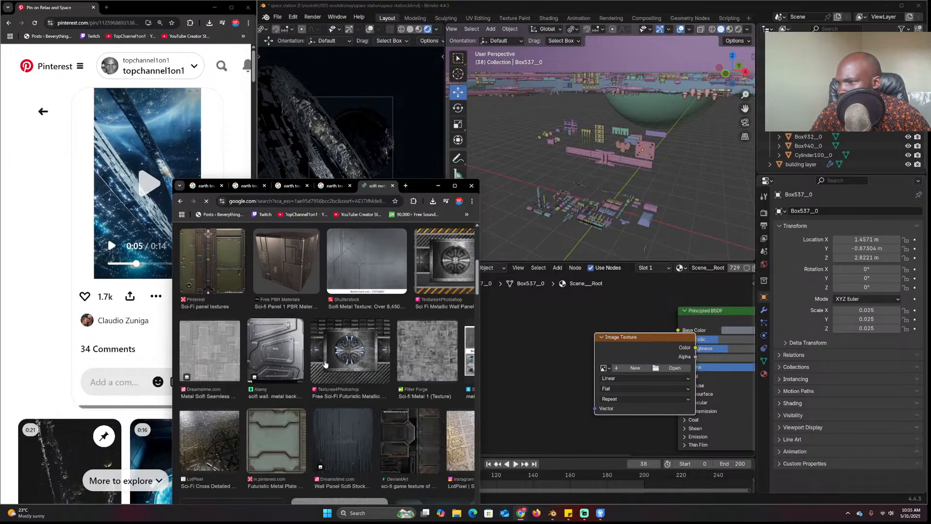
scroll(325, 364, up, 2)
right_click(227, 329)
click(243, 331)
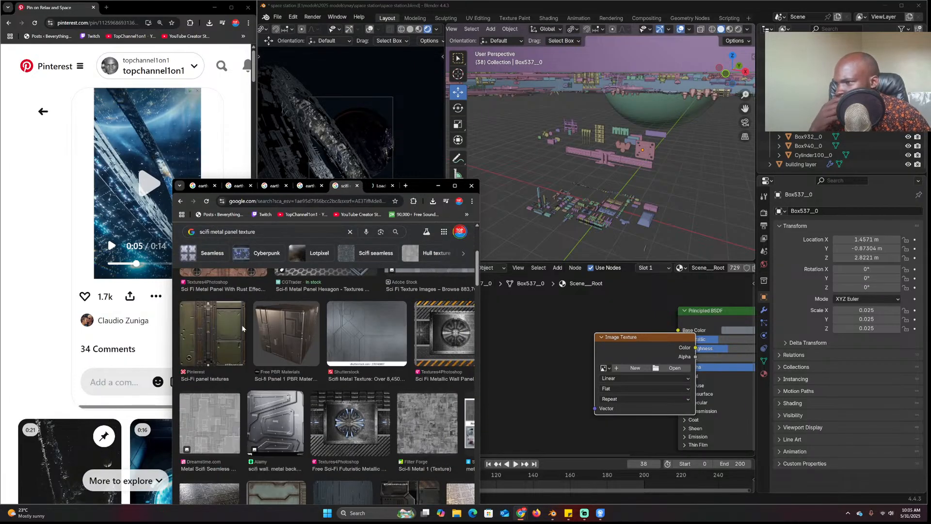
click(376, 187)
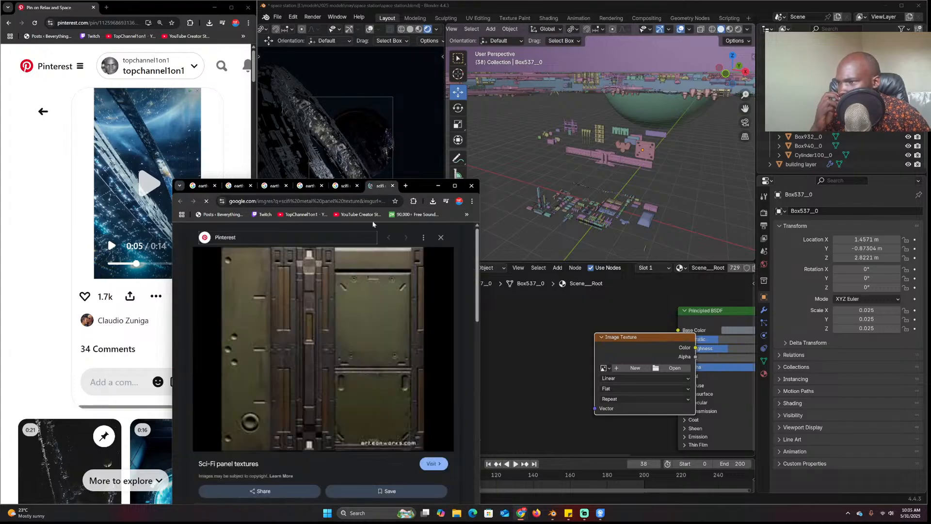
right_click(381, 334)
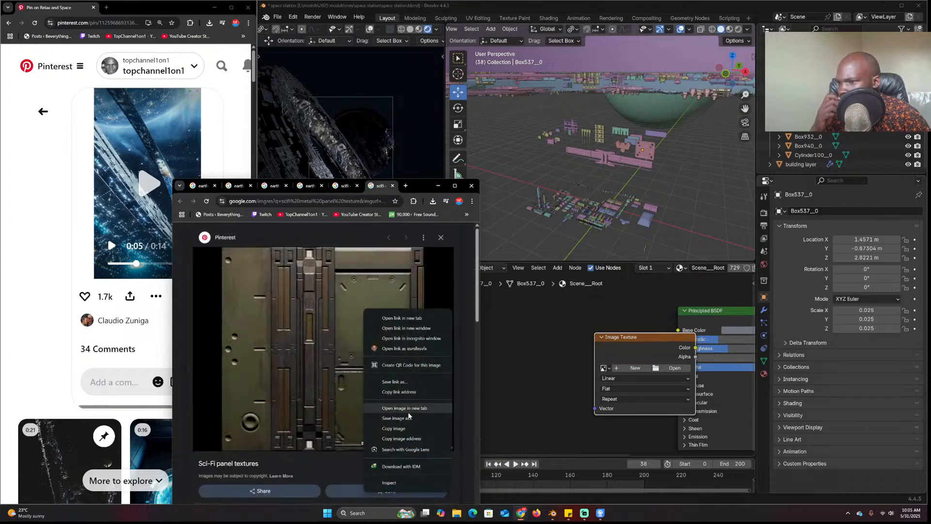
click(388, 417)
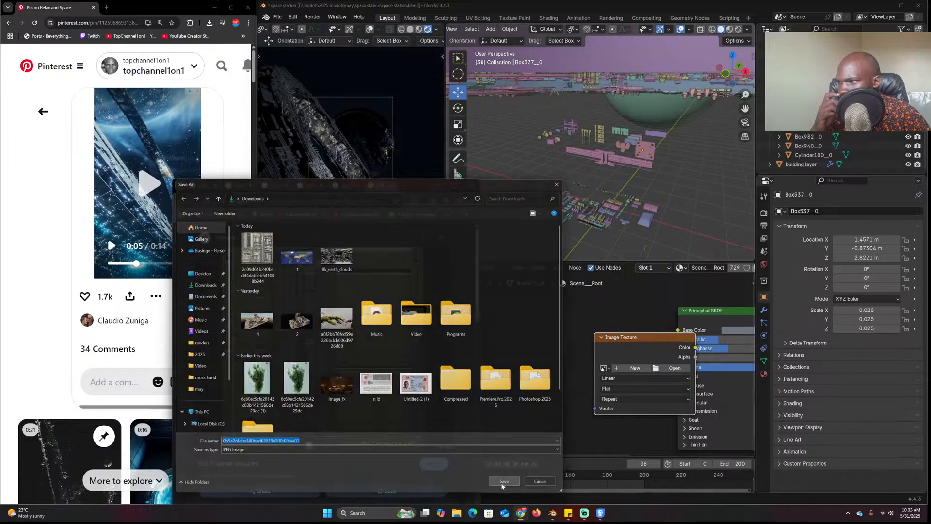
click(503, 482)
Bring the downloaded panel image into the Scene__Root material as an image node and link its Color to Base Color
drag(534, 349, 536, 345)
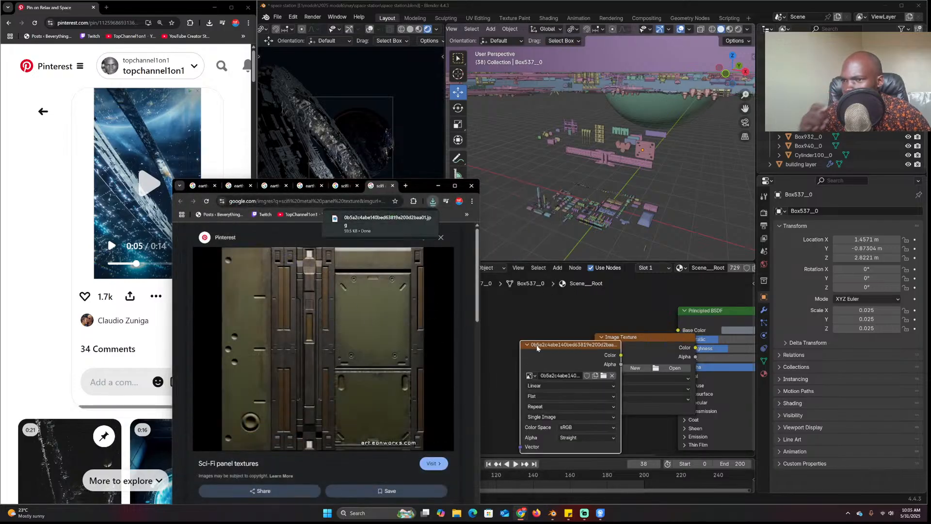
click(540, 342)
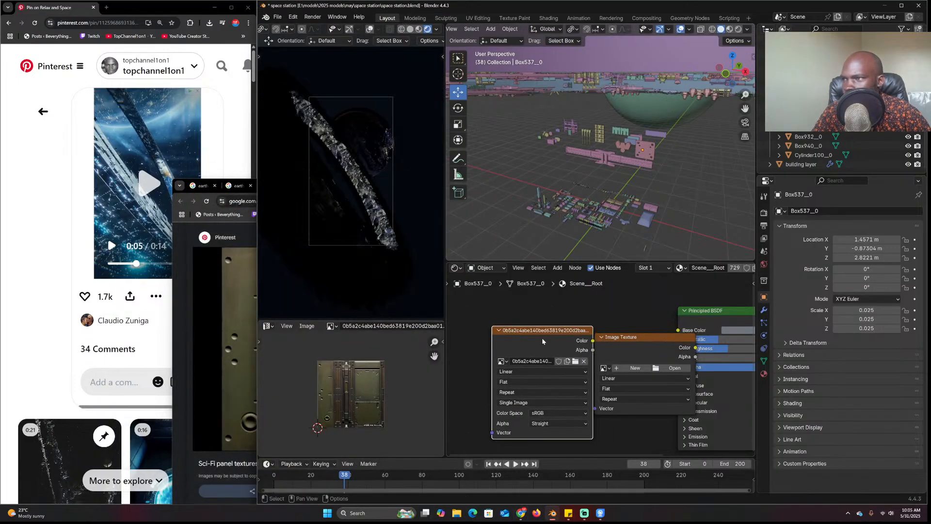
drag(542, 341, 509, 314)
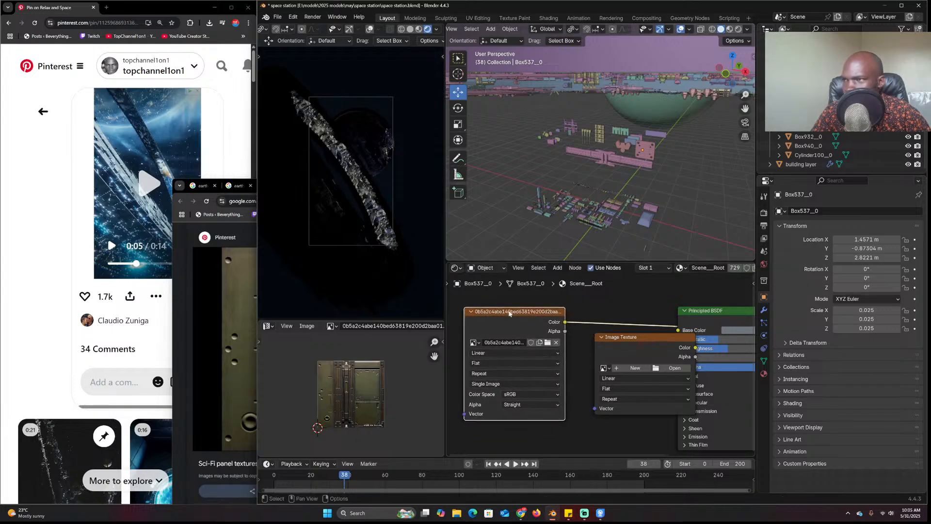
Add Texture Coordinate and Mapping nodes in front of the panel image node, using Object coordinates
middle_drag(509, 313, 574, 320)
middle_drag(445, 326, 527, 325)
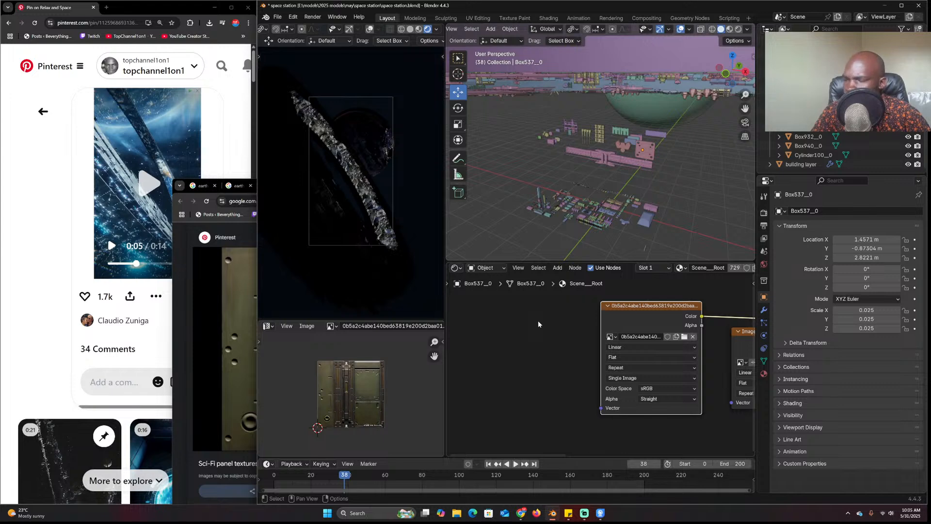
key(ctrl+t)
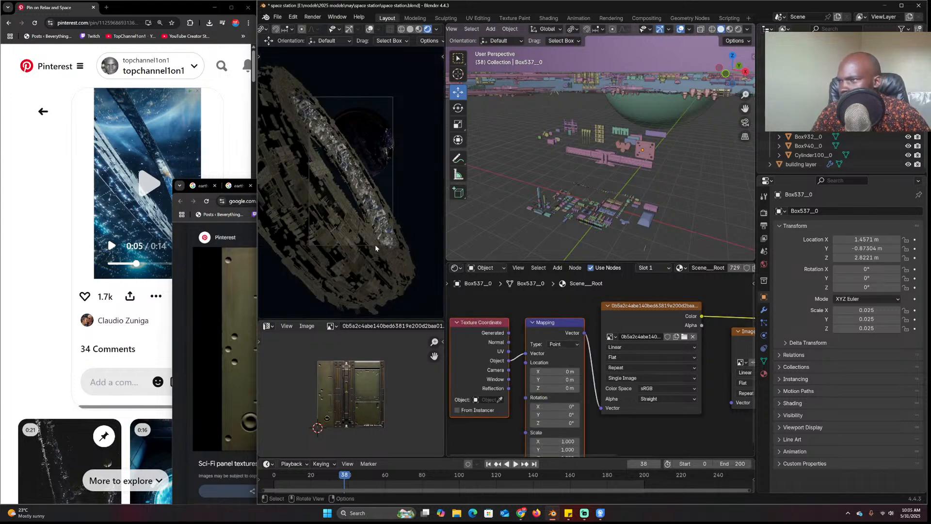
Change the panel image texture's projection from Flat to Box
ctrl+middle_drag(374, 244, 446, 178)
scroll(614, 372, up, 2)
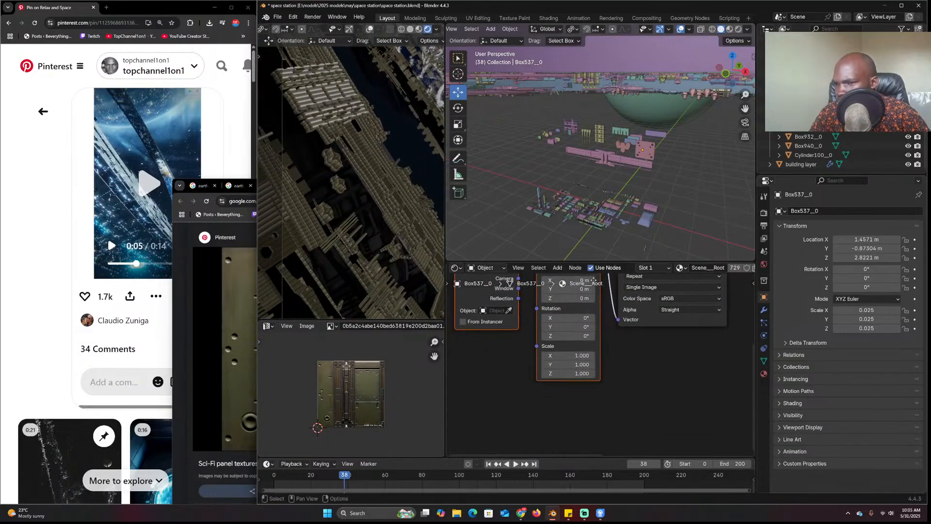
click(647, 320)
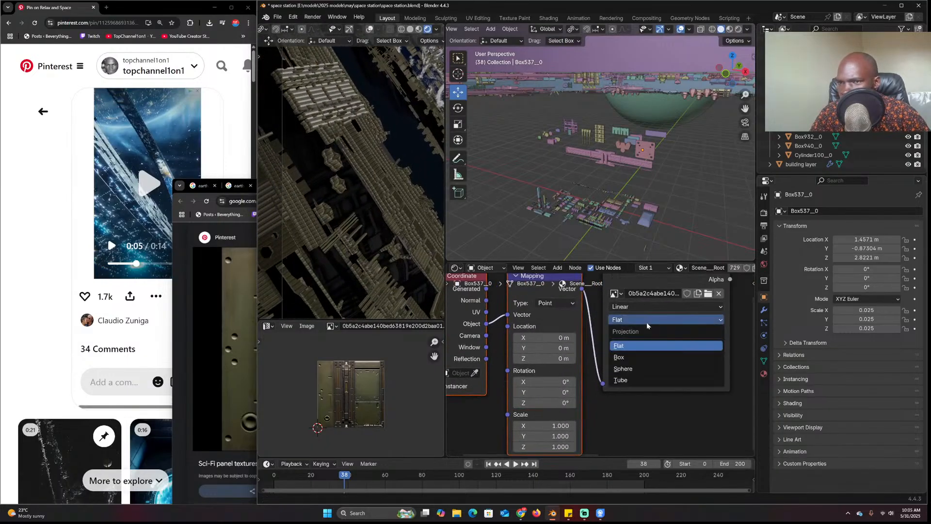
click(632, 354)
Set the Mapping node's X, Y and Z scale to 0.080
middle_drag(588, 406, 589, 355)
drag(558, 371, 497, 392)
scroll(600, 359, down, 2)
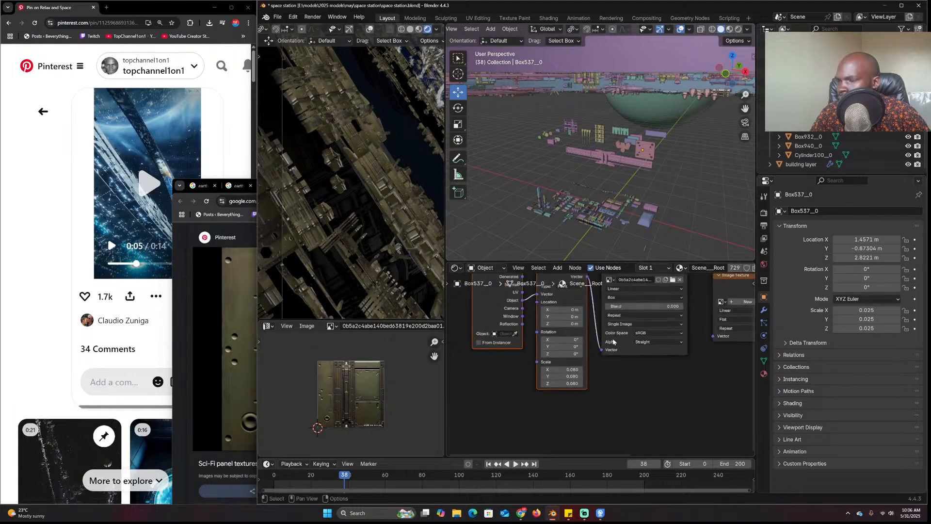
Remove the empty Image Texture node and move the Principled BSDF node farther away from the panel image node
key(shift+a)
click(629, 333)
key(ctrl+z)
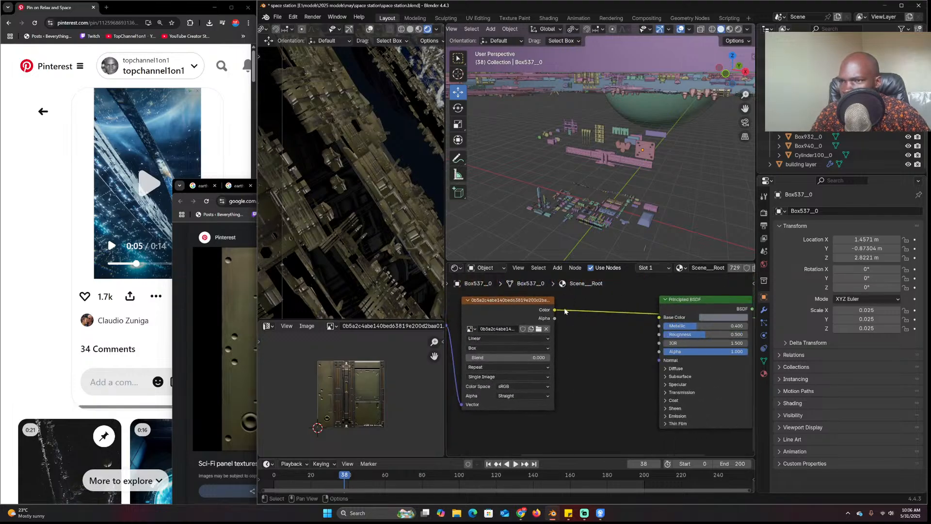
drag(657, 324, 659, 319)
mouse_move(689, 303)
middle_down()
mouse_move(595, 297)
mouse_move(694, 304)
middle_up()
scroll(693, 303, down, 1)
mouse_move(546, 347)
middle_down()
mouse_move(611, 351)
mouse_move(560, 339)
middle_up()
Link the panel image's Color output to the Principled BSDF Roughness input
middle_drag(598, 171, 584, 184)
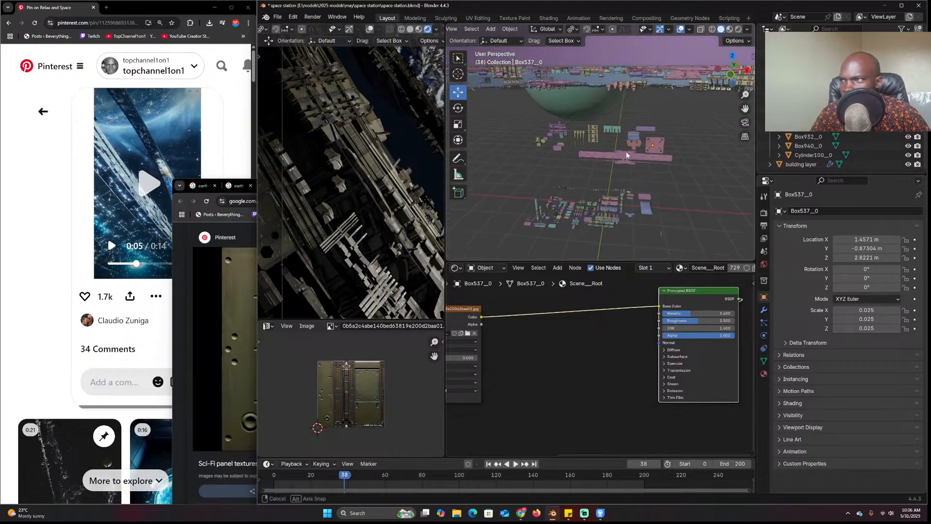
scroll(589, 325, up, 1)
key(shift+a)
drag(471, 313, 664, 317)
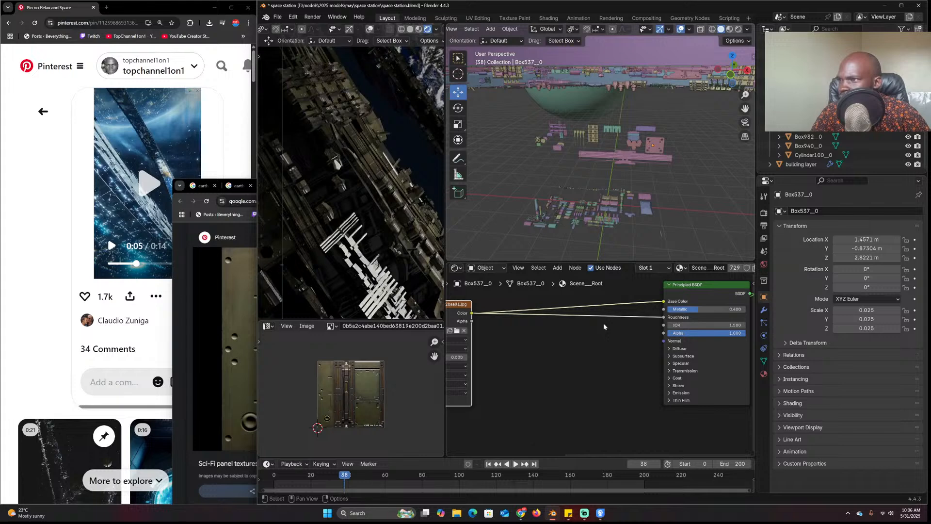
Insert a Math node set to Add into the Roughness link and set its value to 0.410
key(shift+a)
text(math)
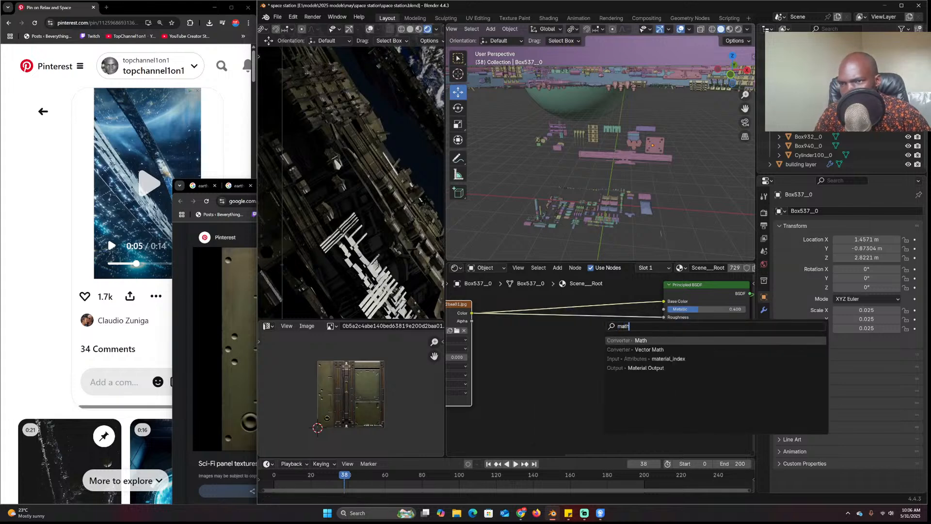
key(Return)
click(621, 338)
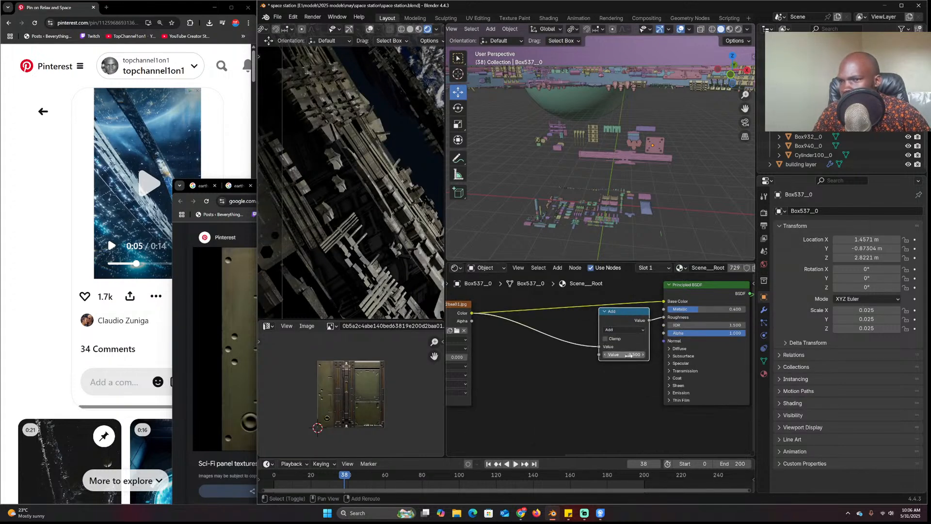
drag(628, 355, 614, 355)
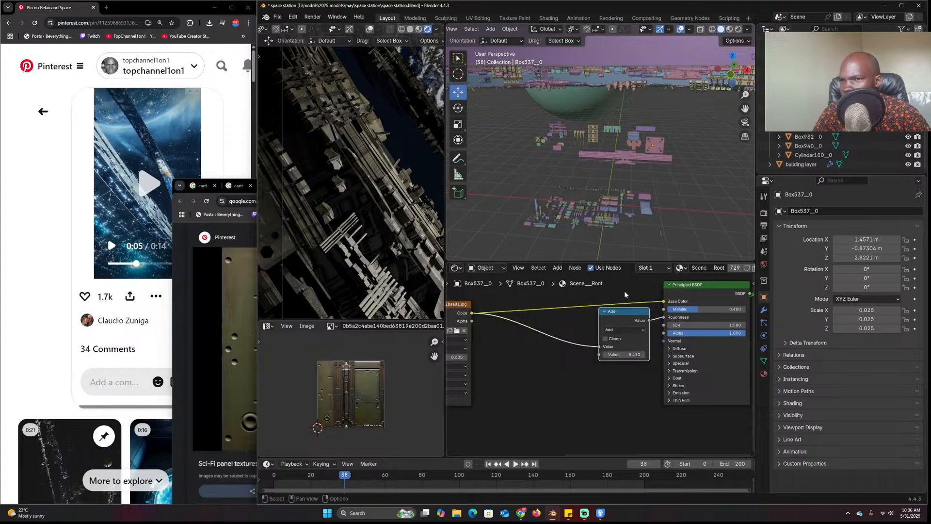
Select all building parts in the raised cluster inside the ring and apply their scale
drag(528, 115, 668, 164)
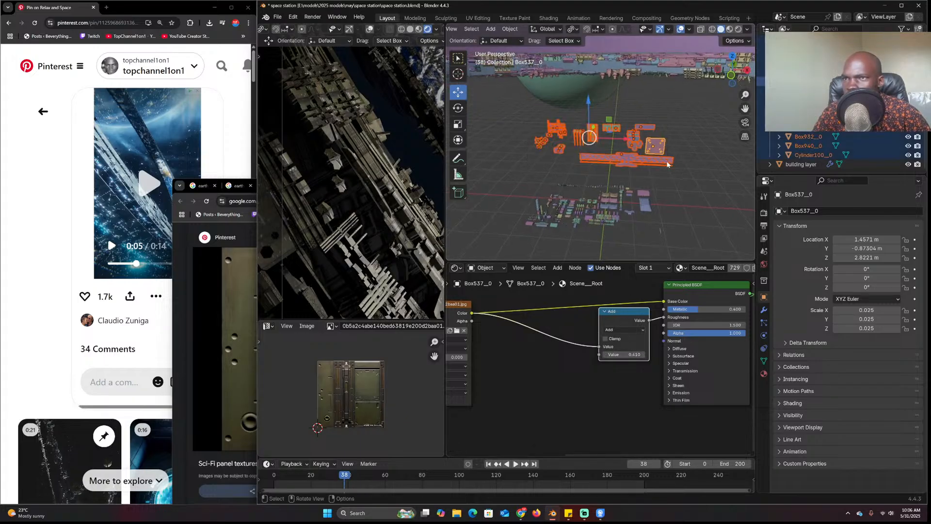
key(ctrl+a)
click(659, 170)
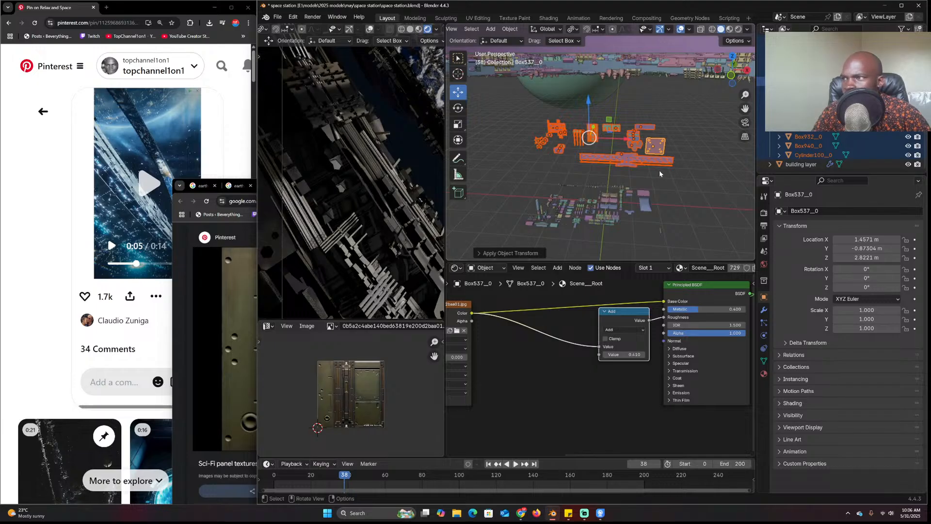
Set the Mapping node's X, Y and Z scale to about 2.4 and clear the object selection
middle_drag(471, 389, 663, 353)
drag(538, 384, 597, 397)
text(1)
key(Return)
scroll(369, 236, down, 8)
key(alt+a)
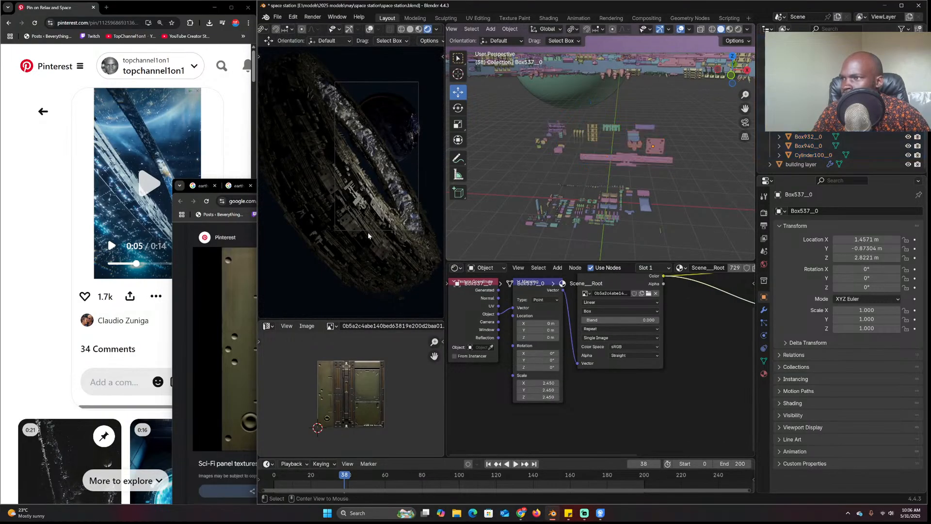
Switch the solid viewport to the camera view and select the ring object
scroll(627, 187, up, 6)
scroll(627, 187, down, 2)
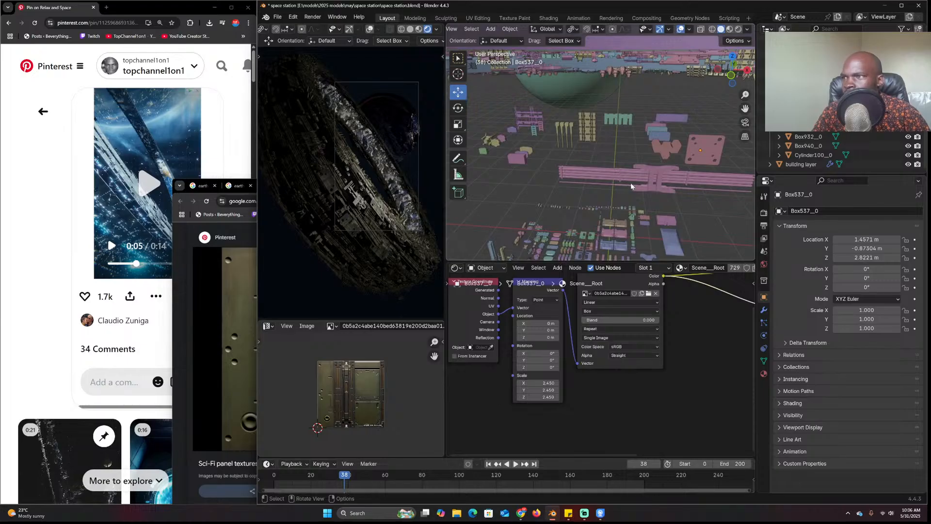
key(KP_0)
scroll(630, 186, up, 4)
click(557, 130)
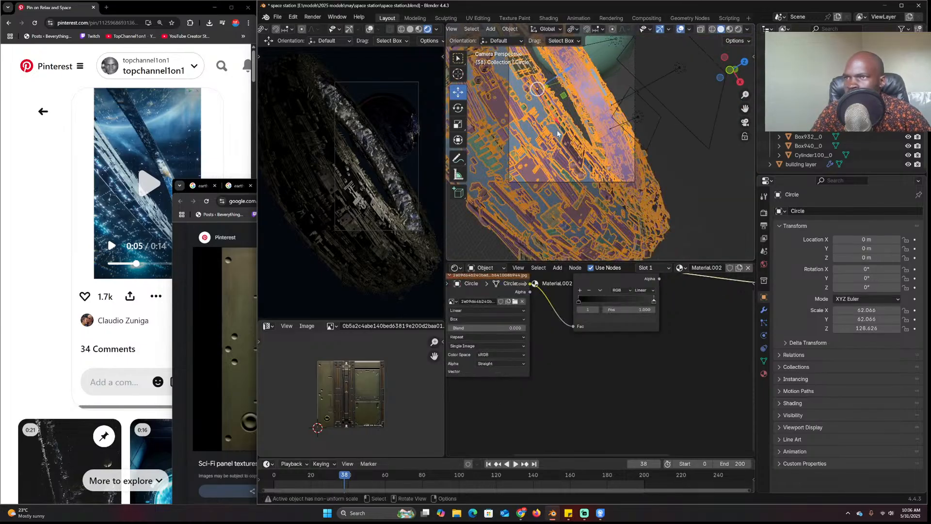
In Edit Mode, select the face loop on the ring's outer wall and Shrink/Fatten it by about 0.074 m
key(Tab)
alt+click(549, 165)
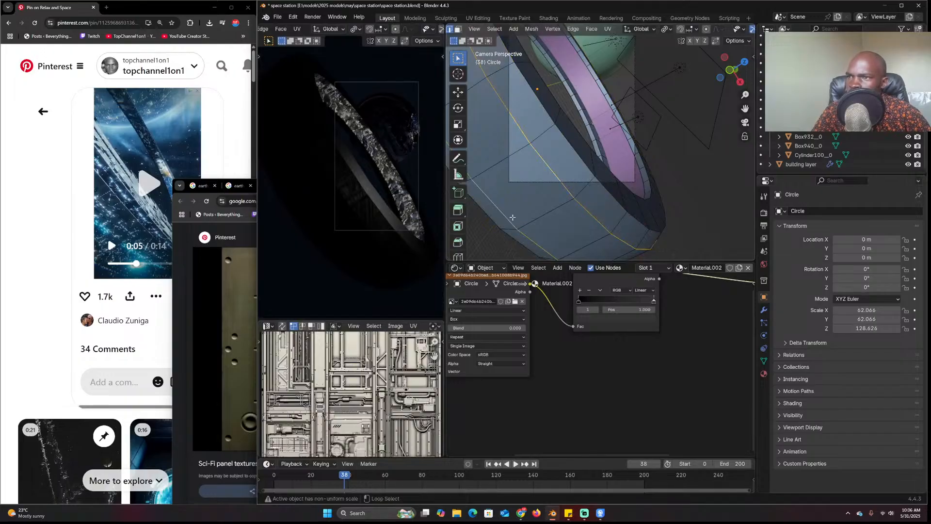
key(Tab)
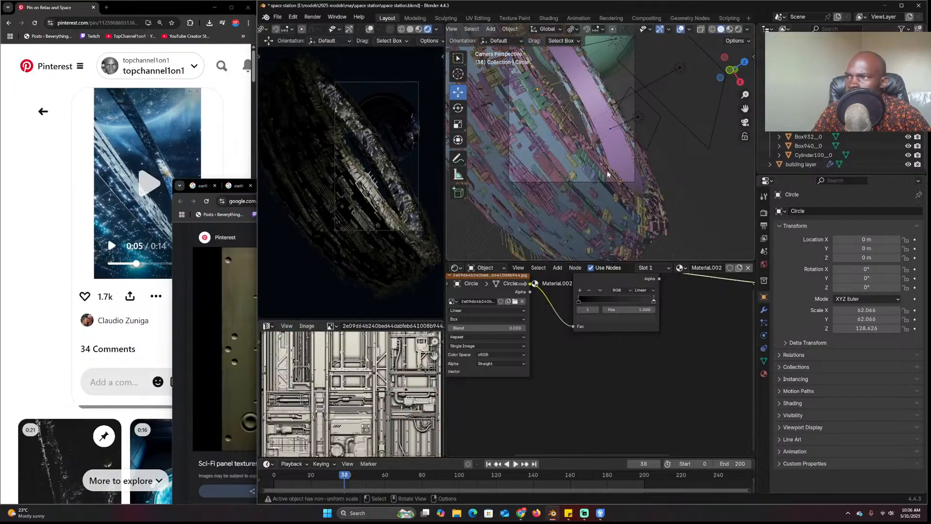
key(a)
key(Tab)
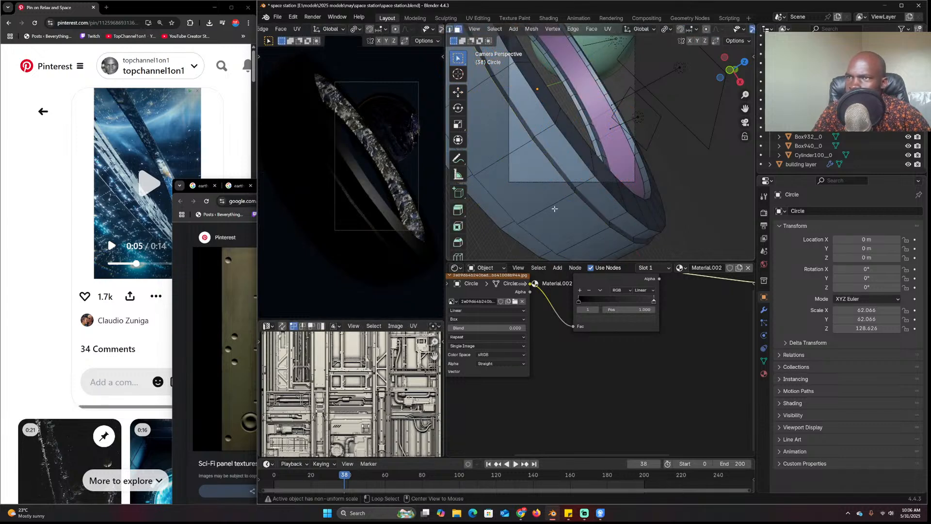
alt+click(619, 212)
key(alt+s)
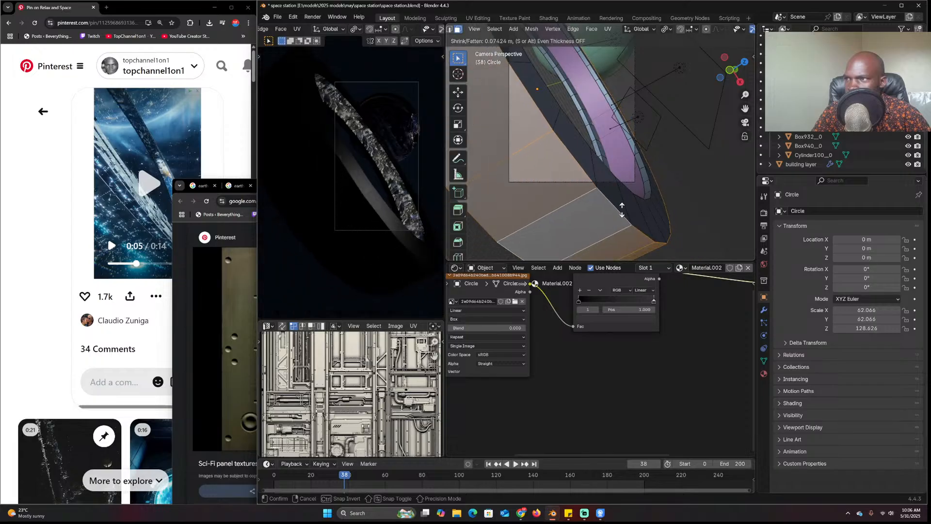
click(622, 209)
key(Tab)
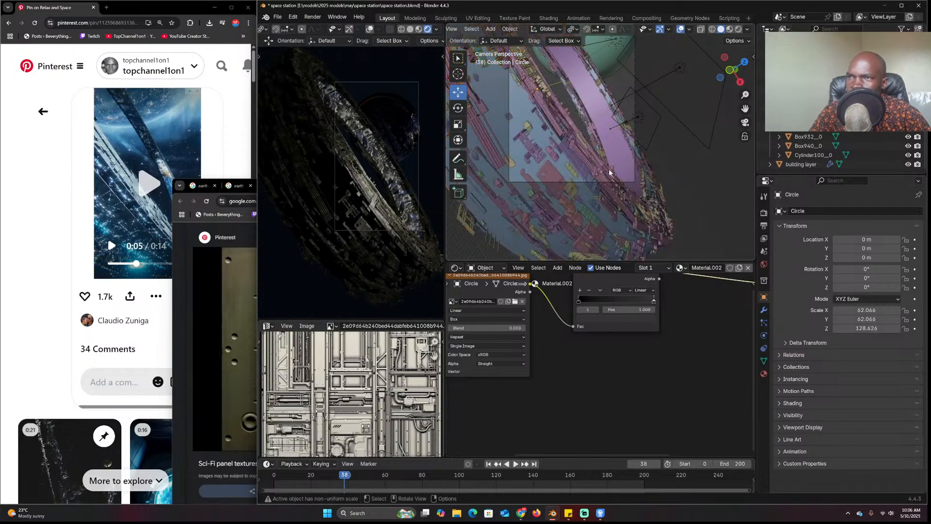
Move the camera back along its local Z axis to about X 18.2, Y -196.8, Z 63.4 m
click(634, 150)
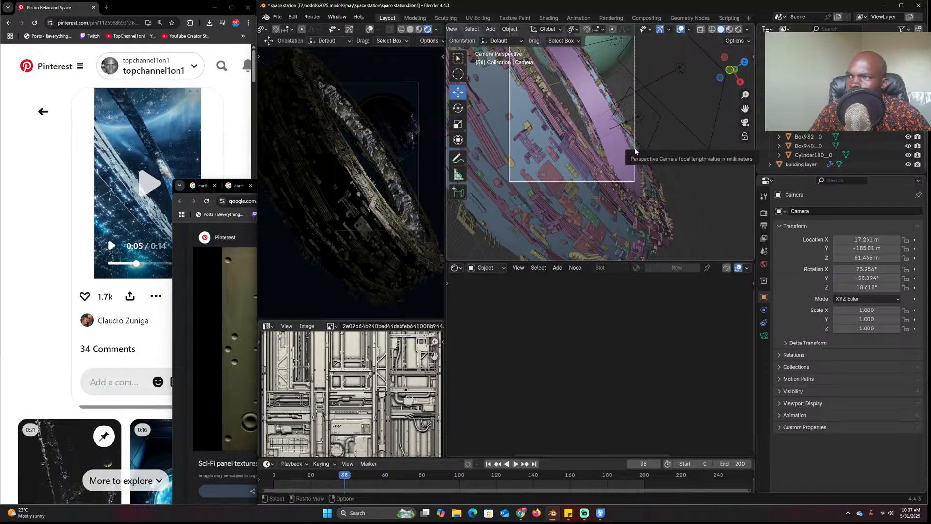
key(g)
key(z)
key(z)
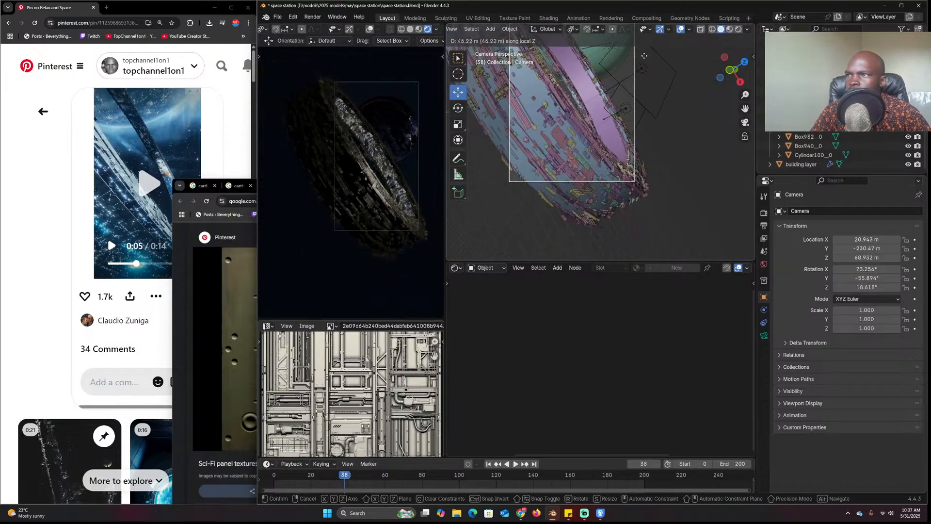
click(645, 227)
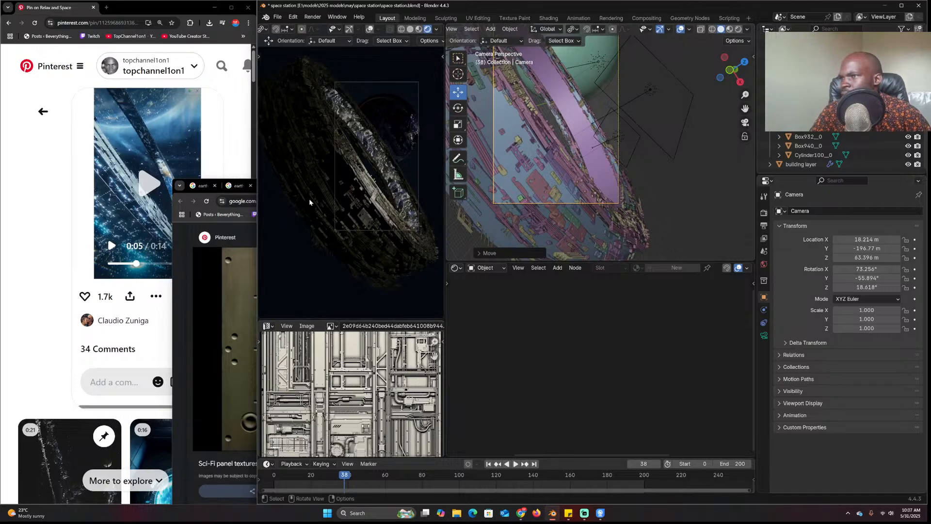
Select the Sun light beside the planet and rotate it in the camera view by about -90°
click(114, 187)
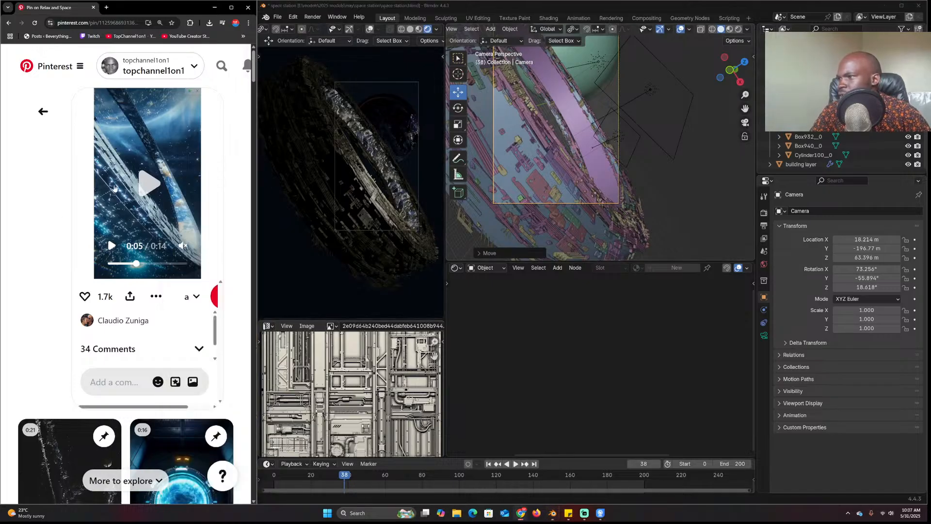
scroll(582, 161, down, 4)
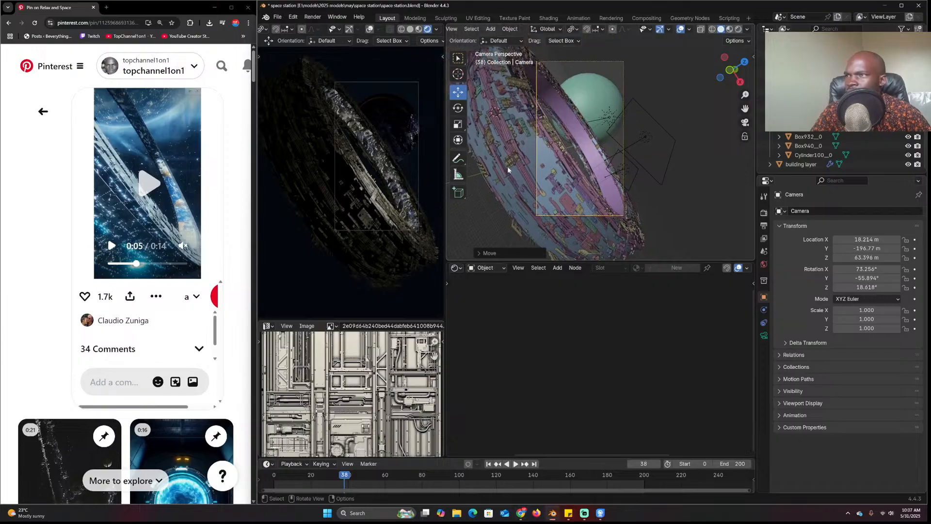
click(646, 148)
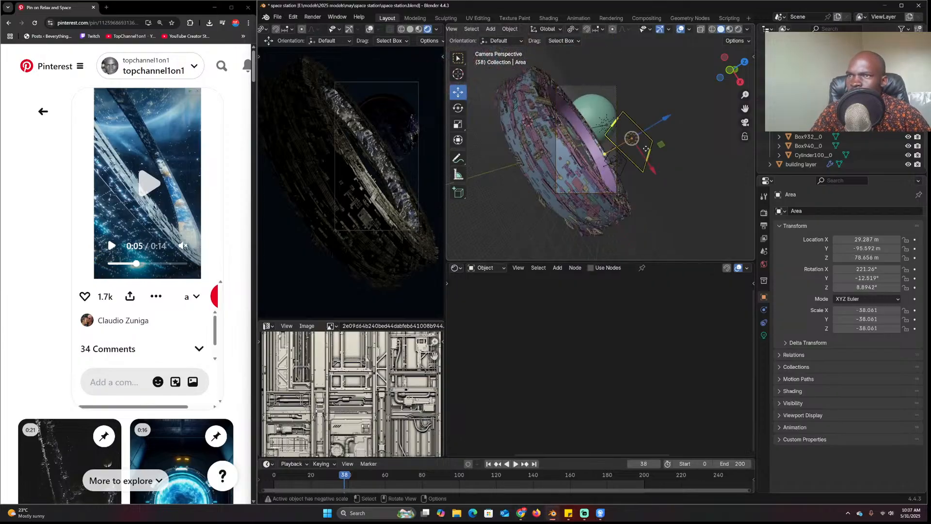
click(609, 128)
key(r)
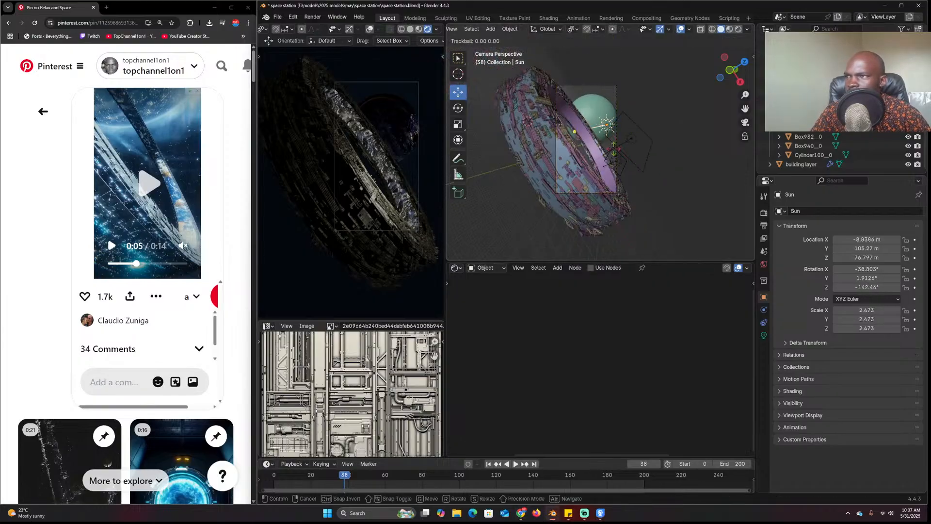
right_click(629, 167)
key(r)
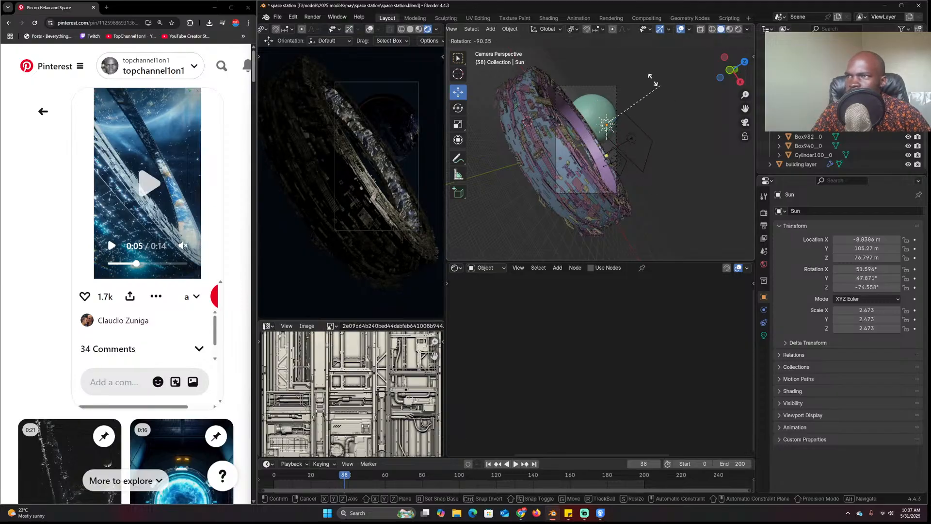
click(659, 109)
Move the Sun light to about X -150.8, Y 89.0, Z 47.9 m and rotate it freely to a new angle
key(g)
click(622, 83)
key(r)
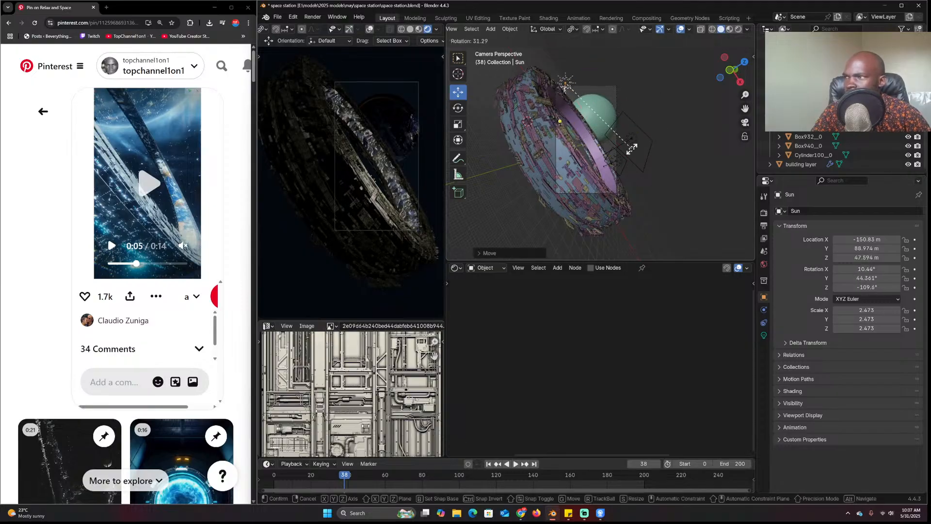
key(r)
click(572, 184)
Select the outer ring object and set its particle system's emission number to 1000, adjusting it up to 1144
scroll(547, 204, up, 6)
click(547, 204)
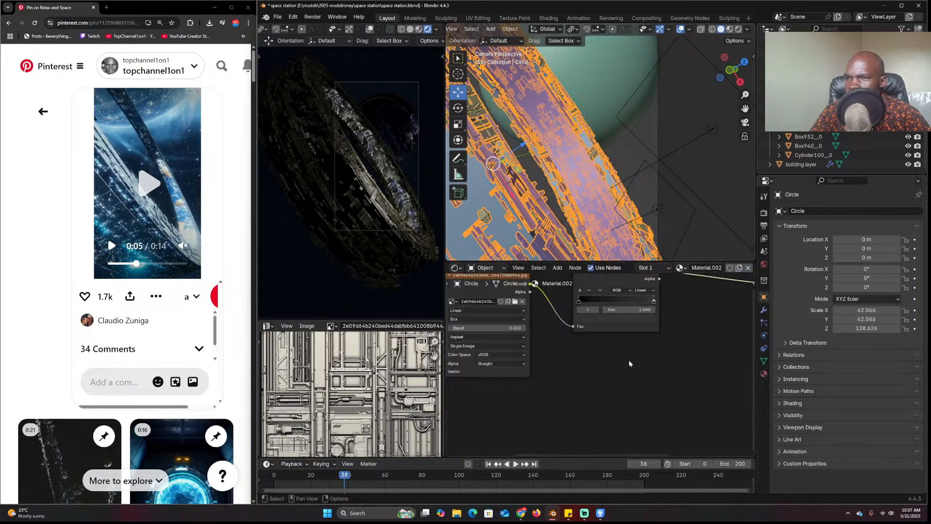
scroll(630, 363, down, 4)
middle_drag(629, 363, 586, 426)
click(764, 322)
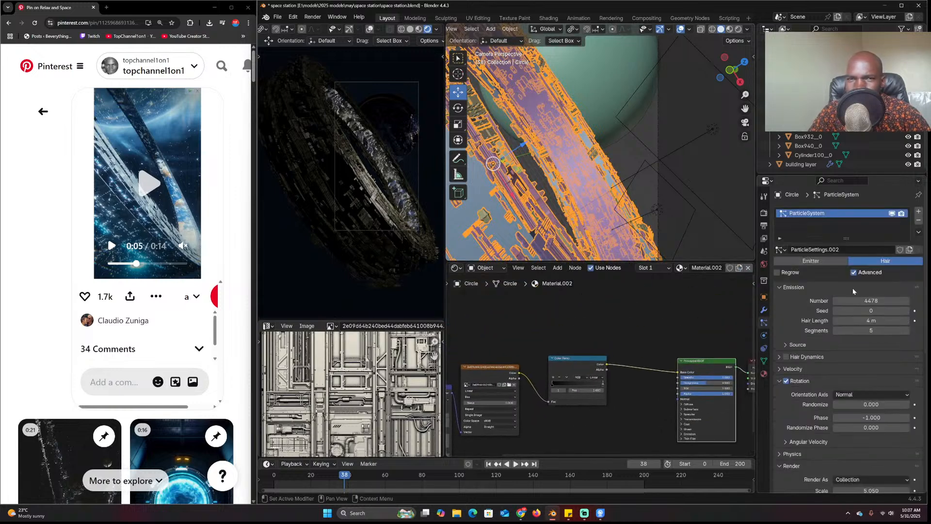
double_click(875, 300)
text(10)
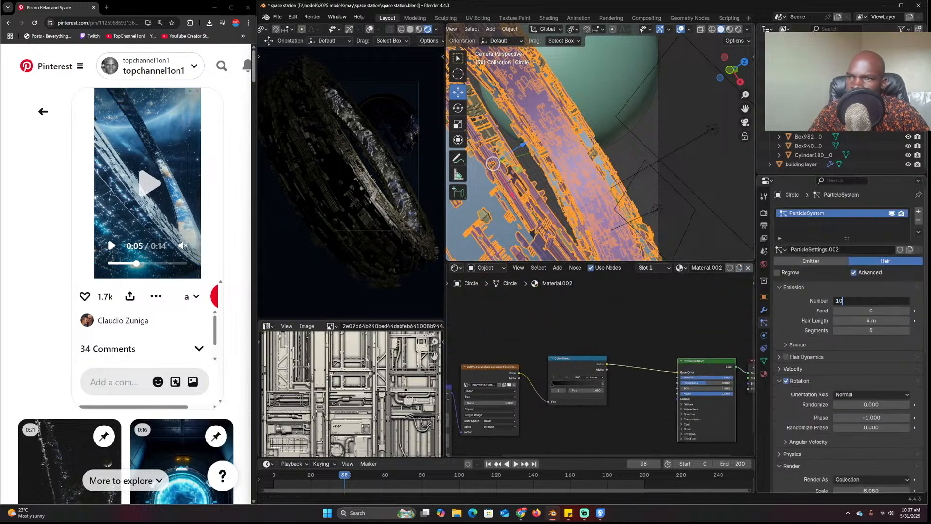
text(00)
key(Return)
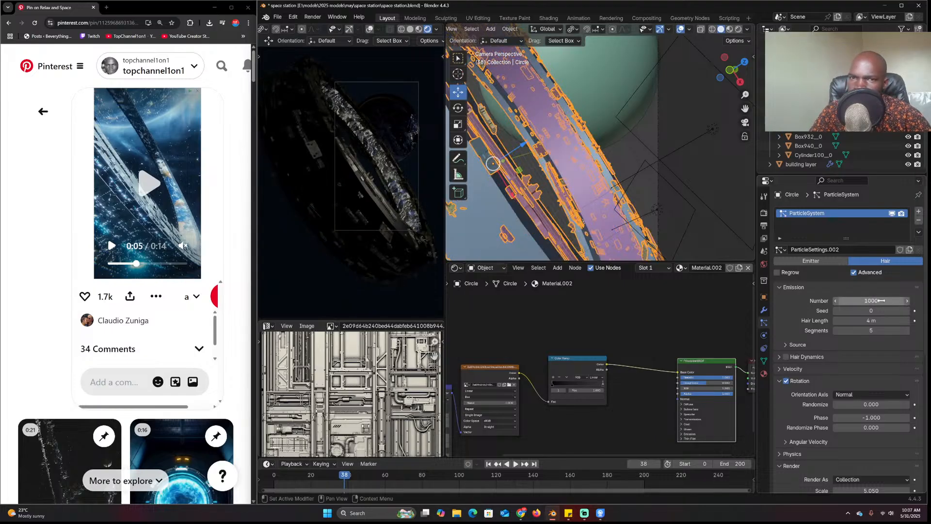
drag(882, 301, 926, 301)
Set the render scale of the ring's particle instances to 6.3
scroll(847, 390, down, 5)
scroll(847, 390, down, 4)
drag(871, 325, 900, 326)
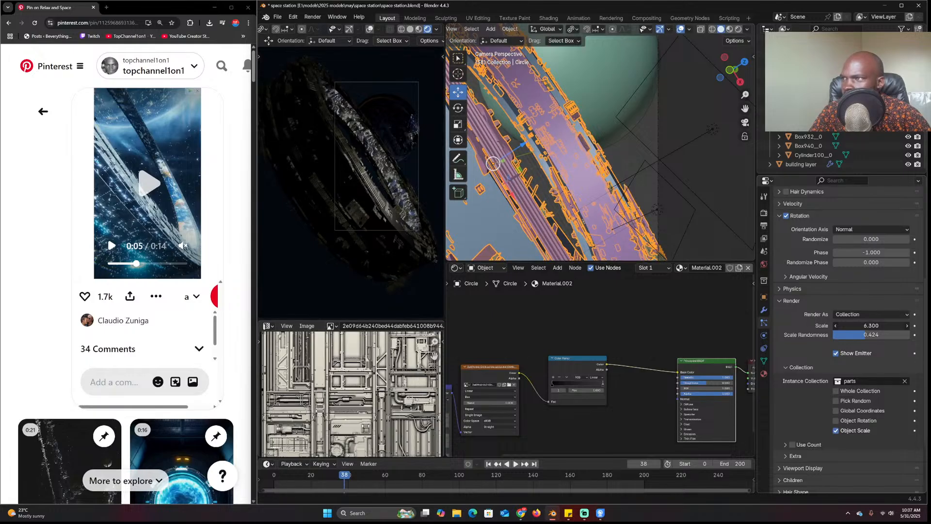
scroll(601, 134, down, 5)
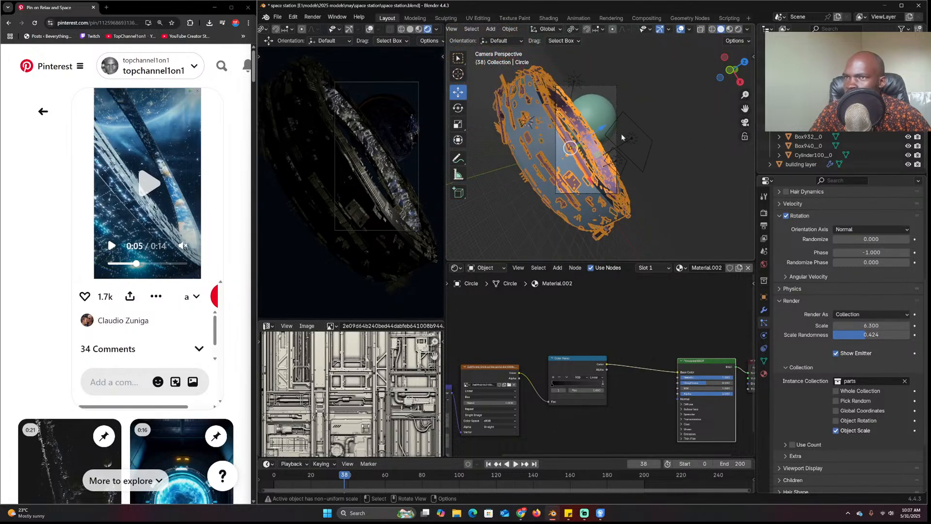
click(584, 156)
key(Tab)
key(a)
key(s)
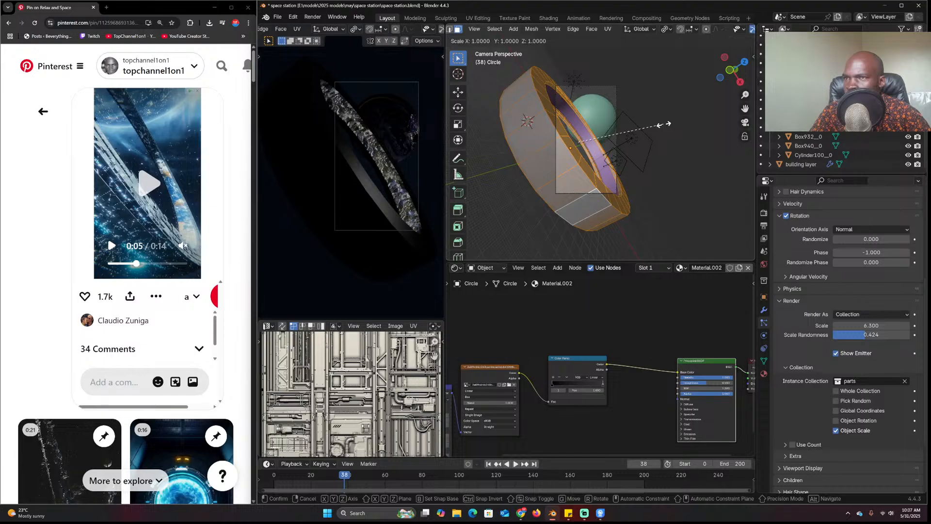
key(Escape)
key(Tab)
key(shift+z)
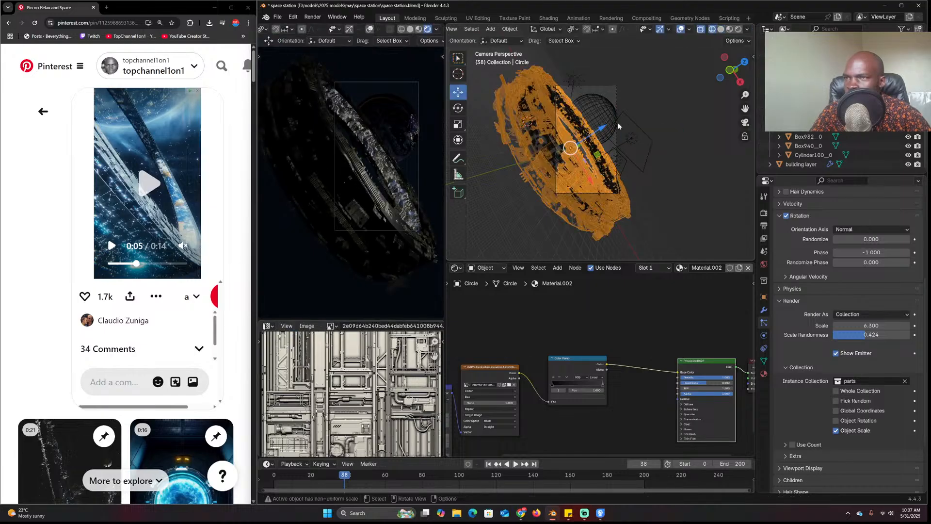
key(shift+z)
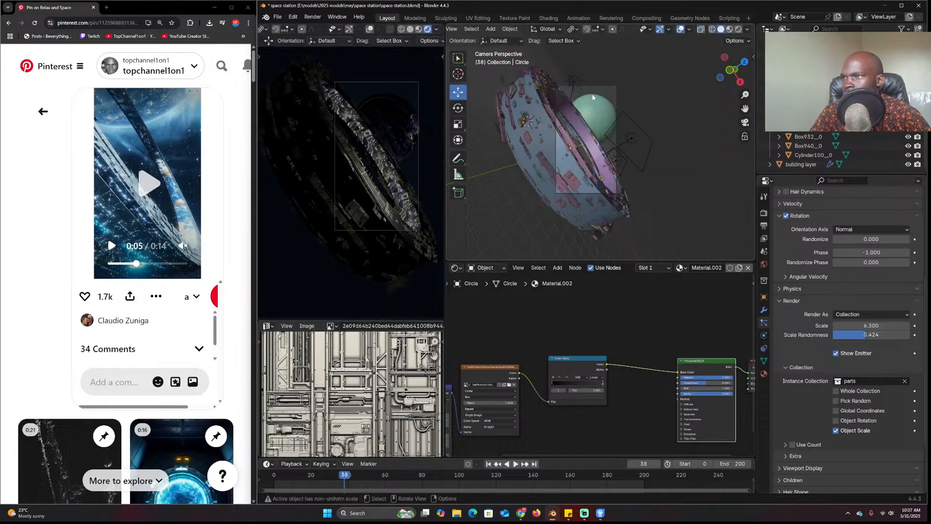
key(alt+z)
key(alt+z)
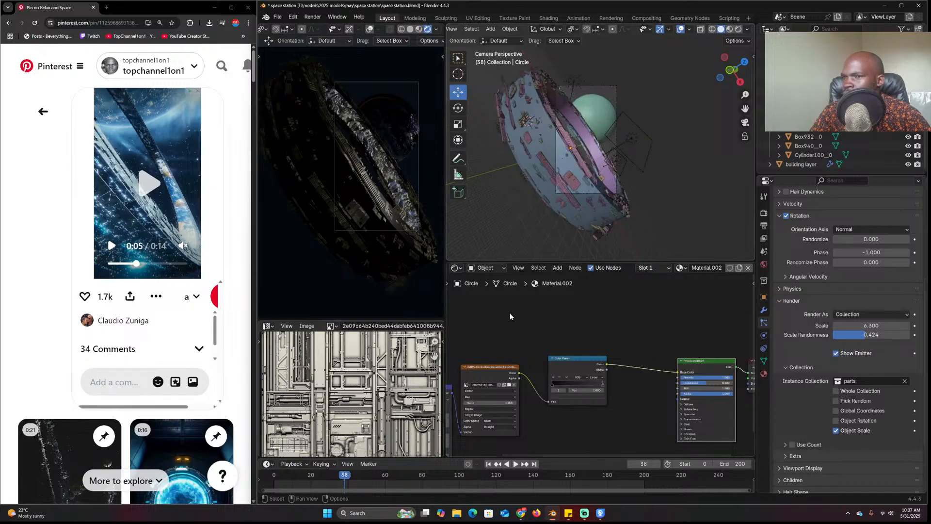
Change the Shader Editor area to the Compositor and enable Use Nodes for the scene
click(456, 268)
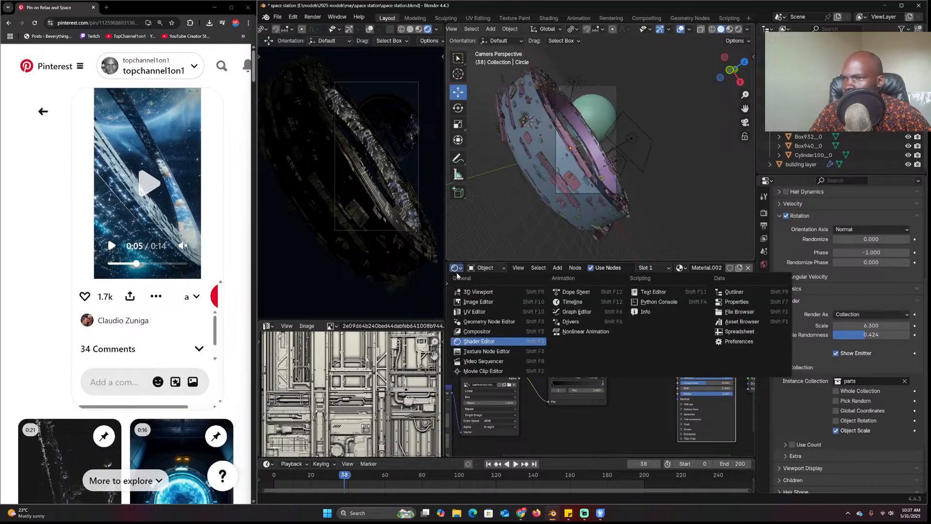
click(486, 322)
scroll(388, 146, up, 5)
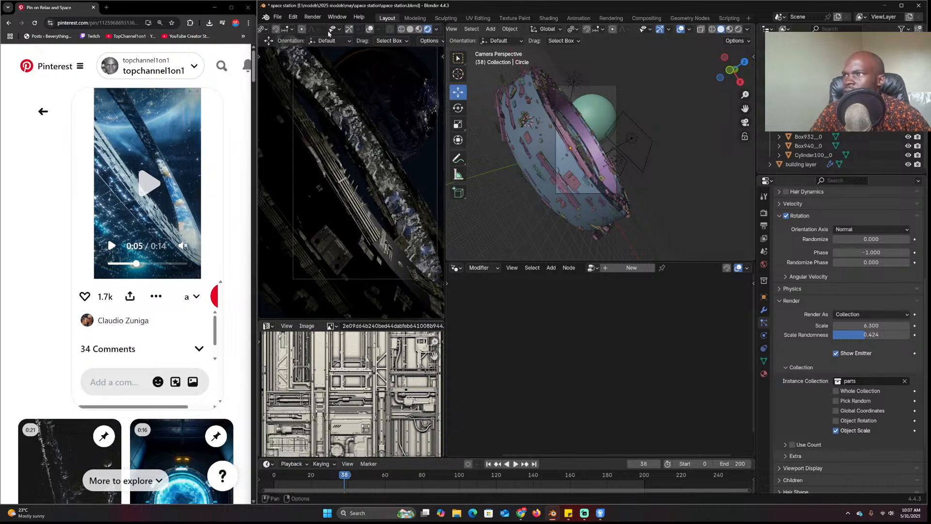
click(437, 29)
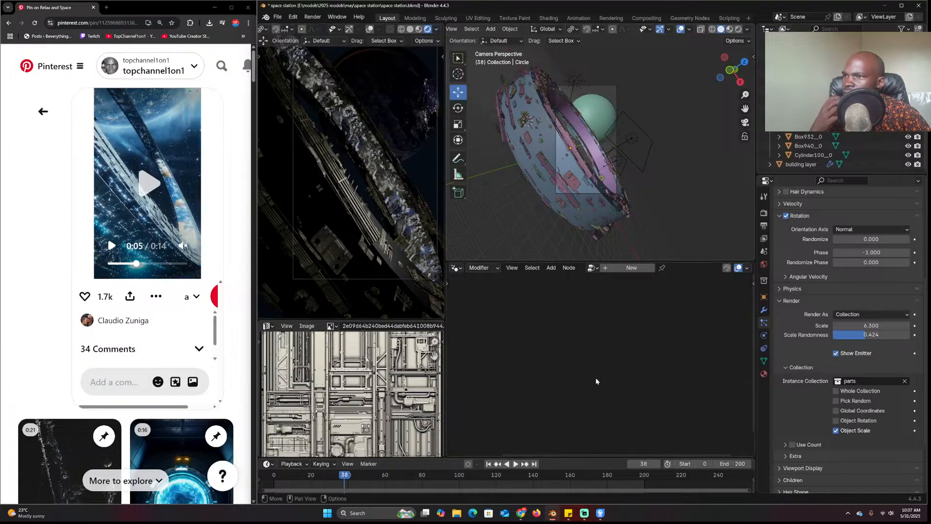
click(455, 267)
click(498, 327)
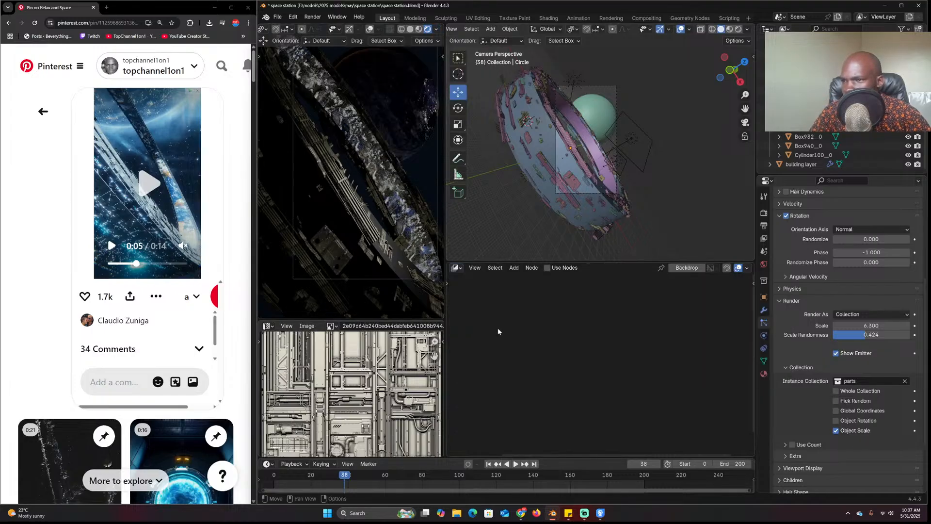
click(548, 267)
drag(652, 380, 490, 365)
scroll(578, 351, up, 3)
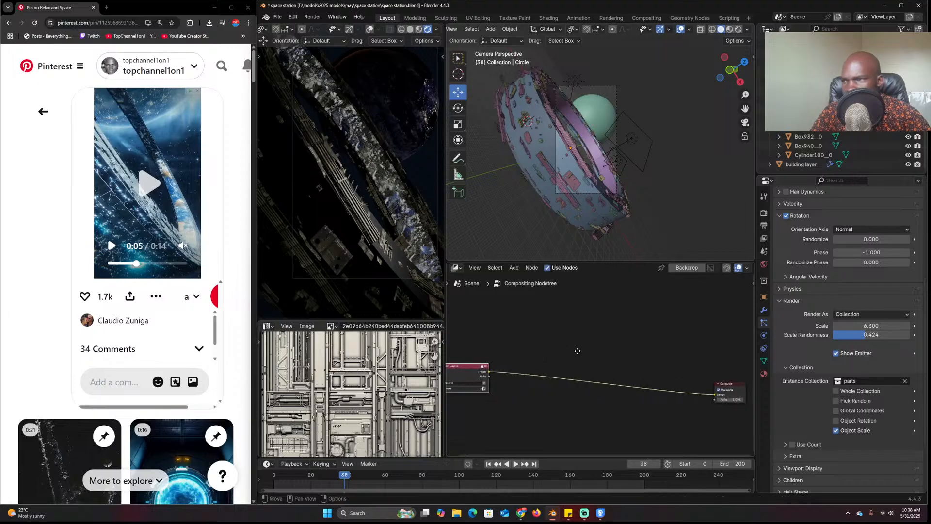
Add a Glare node between the render layer and the Composite output and set its glare type to Bloom
middle_drag(578, 349, 593, 326)
key(shift+a)
click(593, 326)
text(gla)
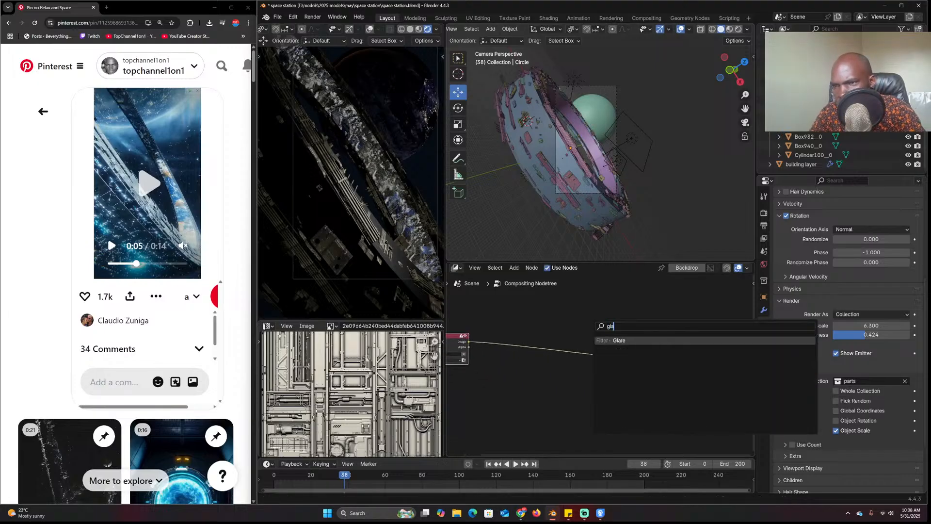
key(Return)
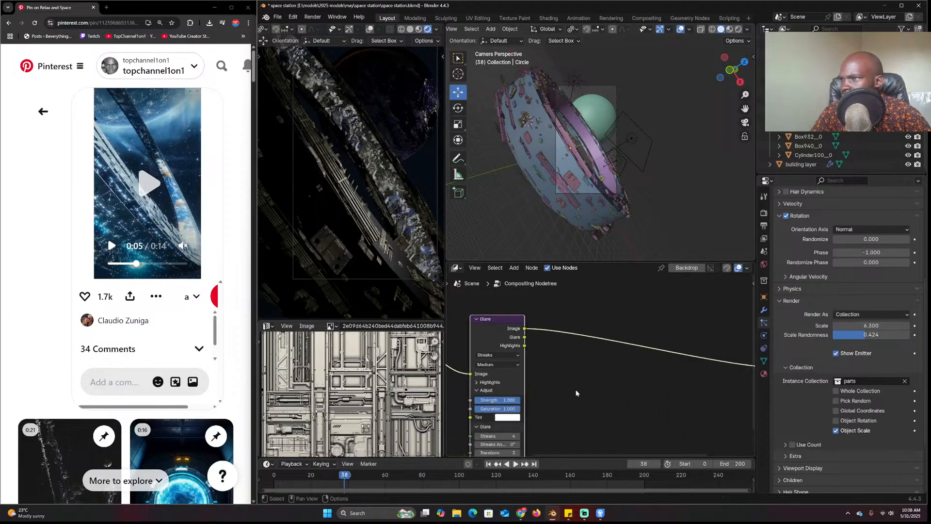
click(526, 319)
click(525, 316)
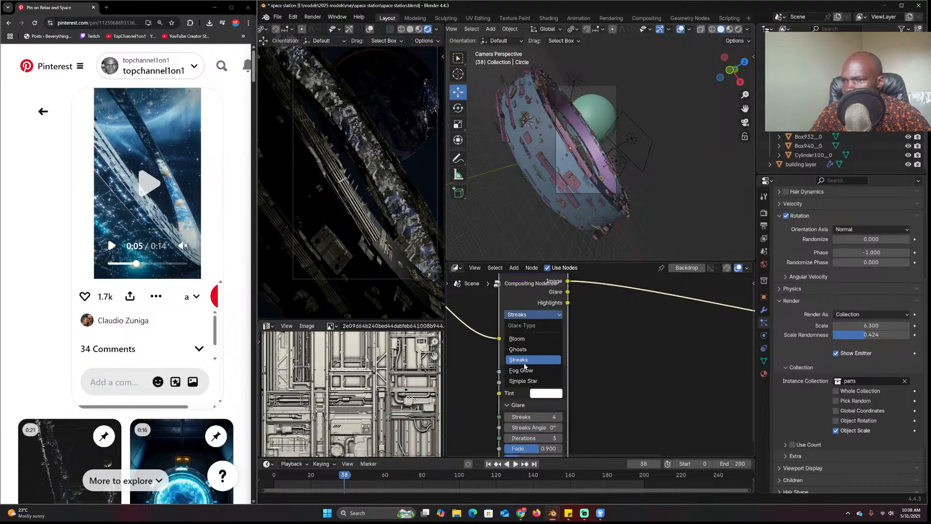
click(527, 339)
Select the source part Box098__0 near the world origin and move it clear of the stacked building parts
scroll(639, 171, up, 6)
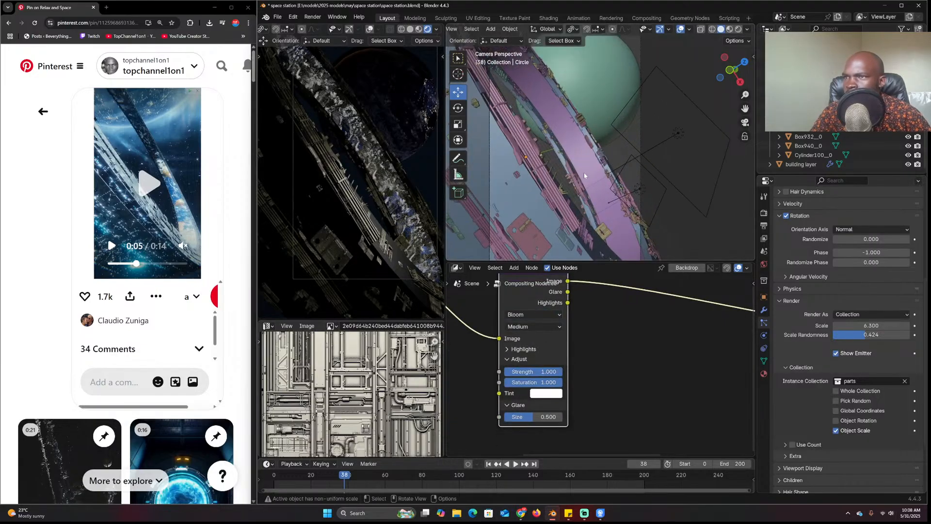
shift+middle_drag(610, 173, 610, 168)
scroll(616, 167, down, 1)
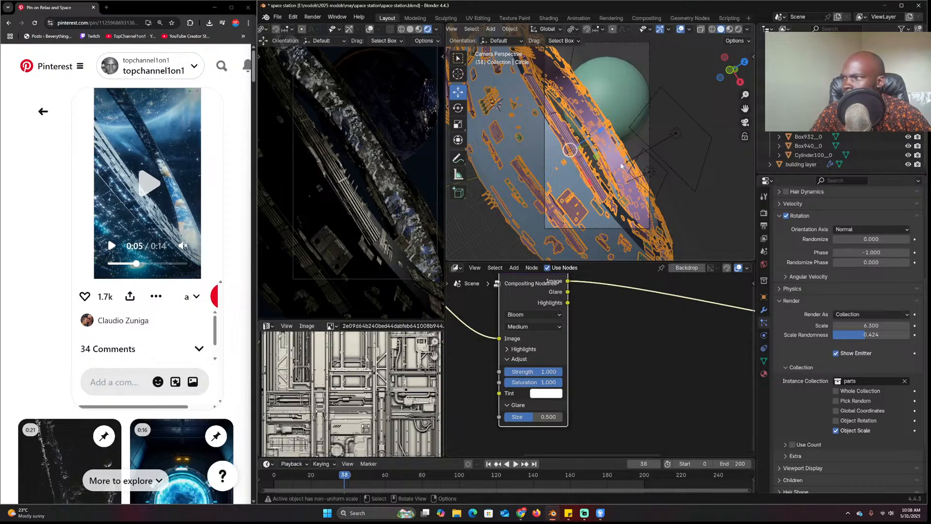
key(alt+a)
click(621, 166)
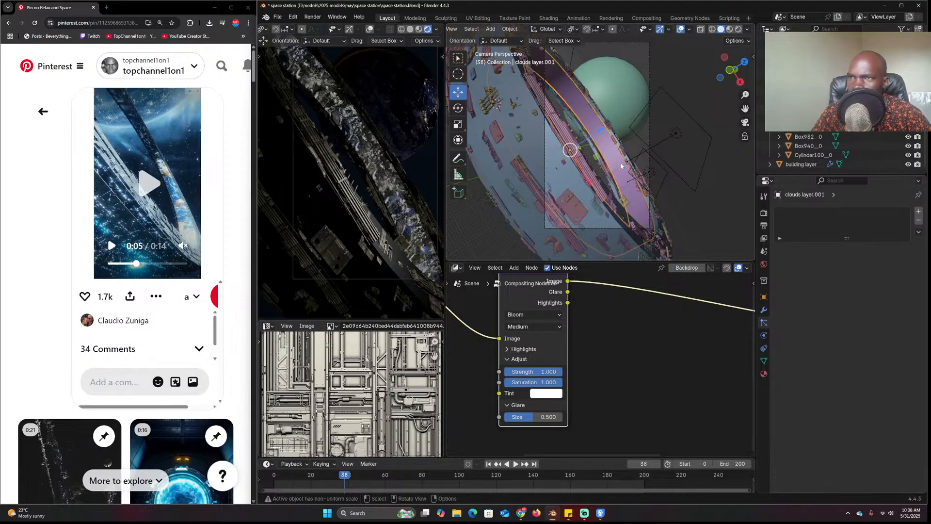
middle_drag(620, 166, 604, 194)
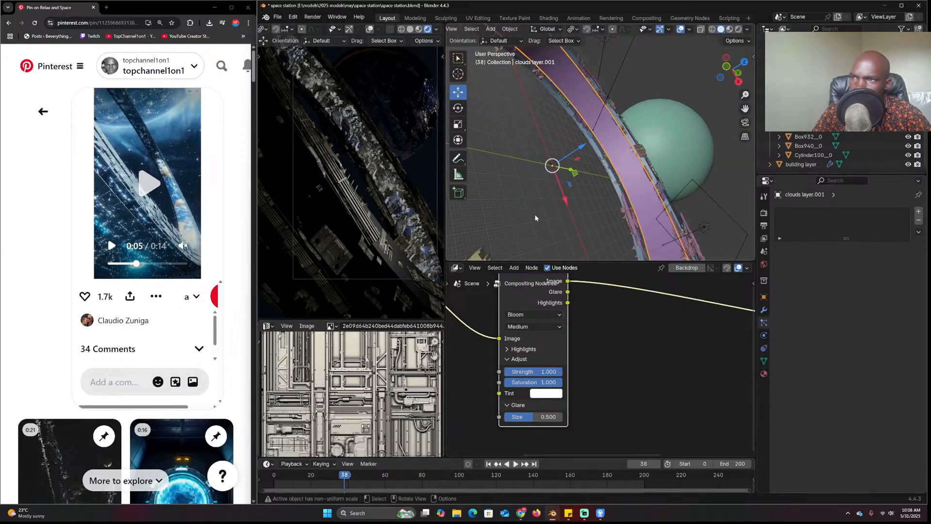
click(548, 203)
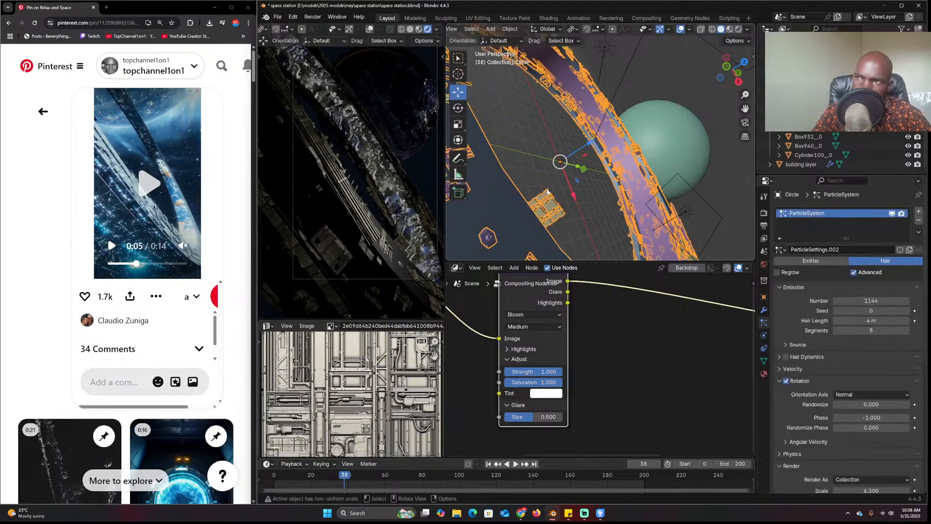
click(562, 164)
key(KP_Decimal)
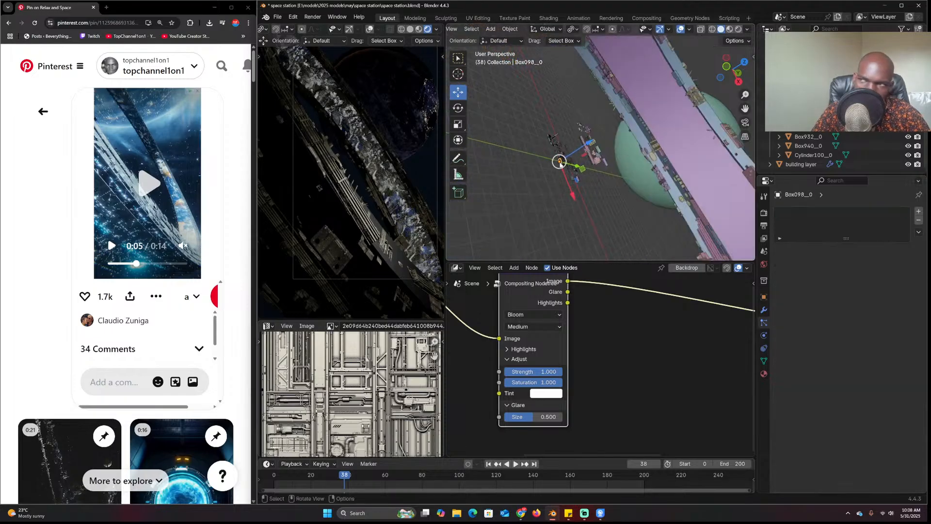
key(KP_7)
middle_drag(560, 163, 622, 105)
scroll(594, 204, down, 5)
key(g)
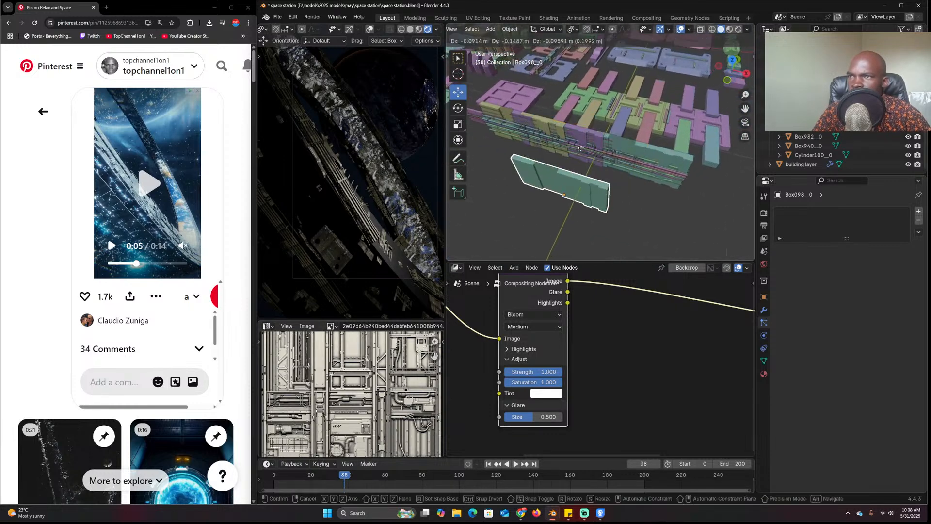
click(569, 154)
middle_drag(570, 165, 615, 146)
Select the two central front faces of the panel Box098__0 and give the part a new material in a second slot
key(Tab)
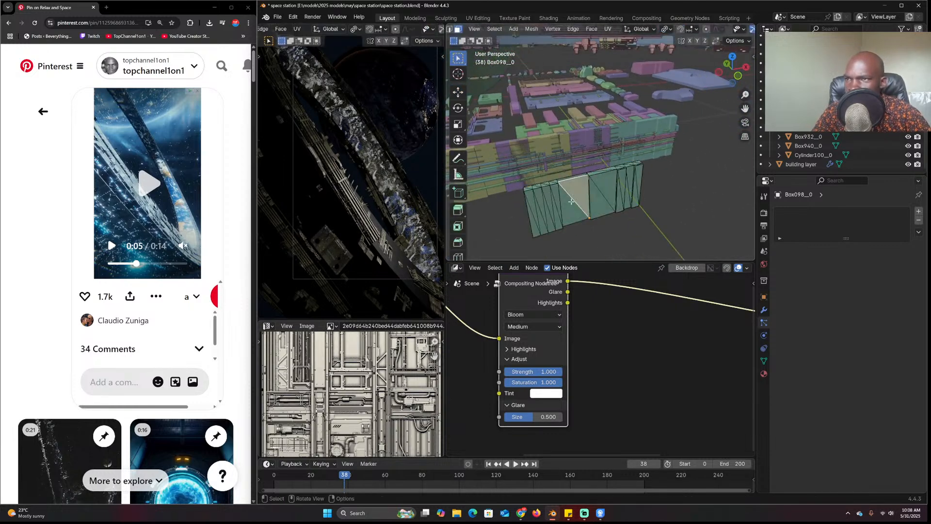
key(Tab)
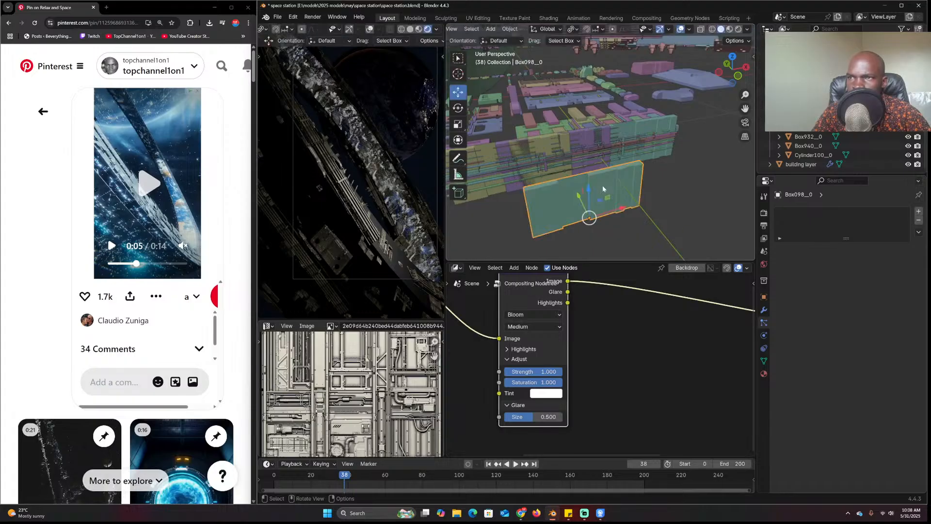
click(764, 373)
click(919, 211)
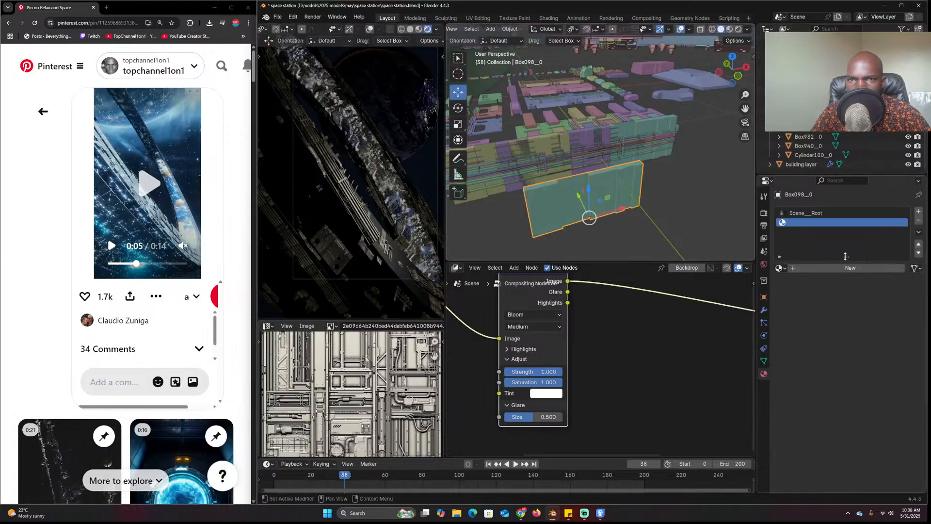
click(851, 267)
key(Tab)
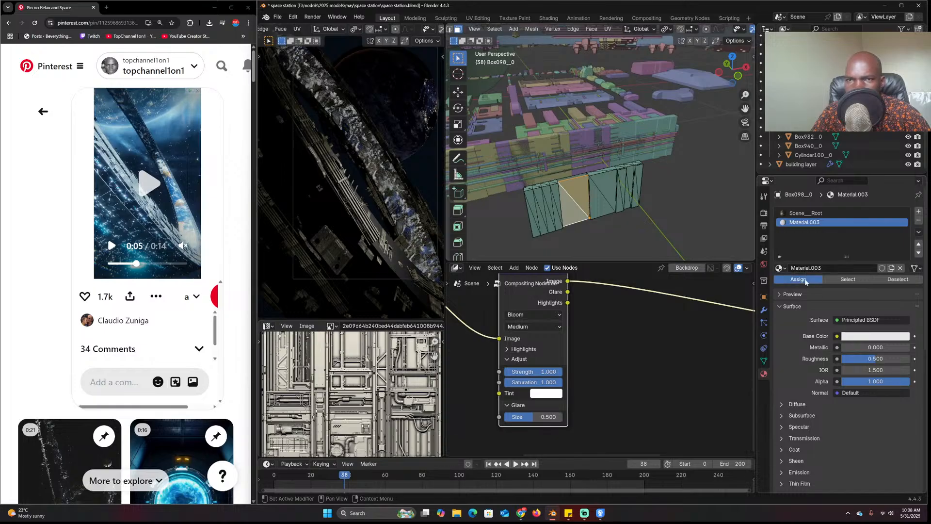
key(Tab)
Make Material.003 a light blue (#93E1FF) Emission surface with strength 100 and assign it to the panel's selected faces
click(868, 309)
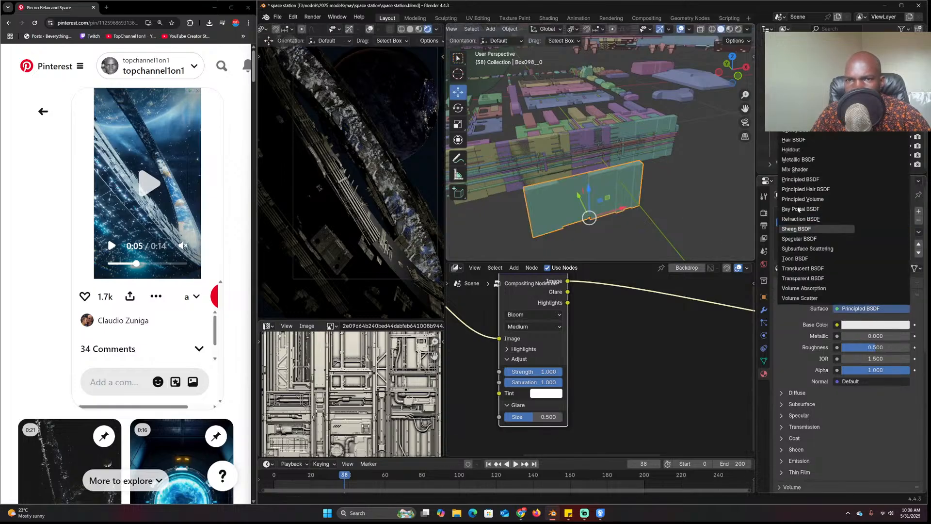
click(798, 109)
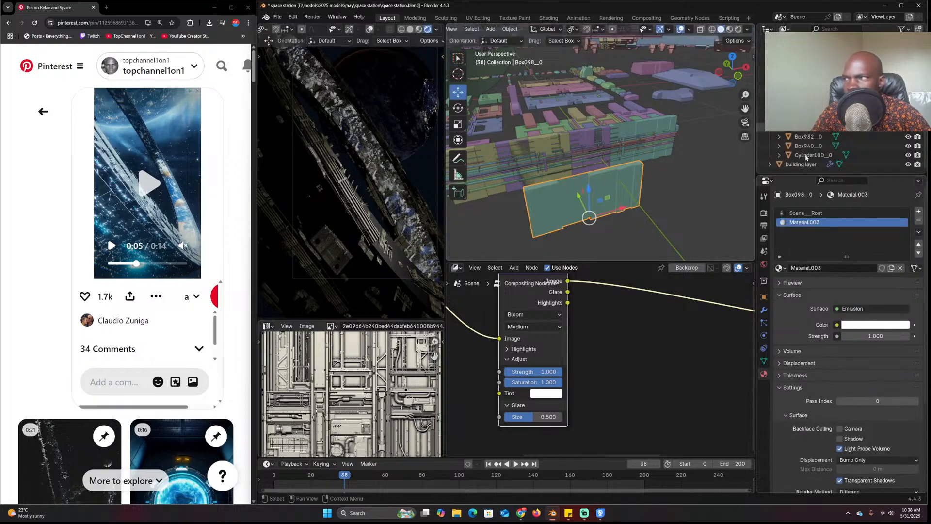
click(866, 325)
drag(865, 219, 863, 197)
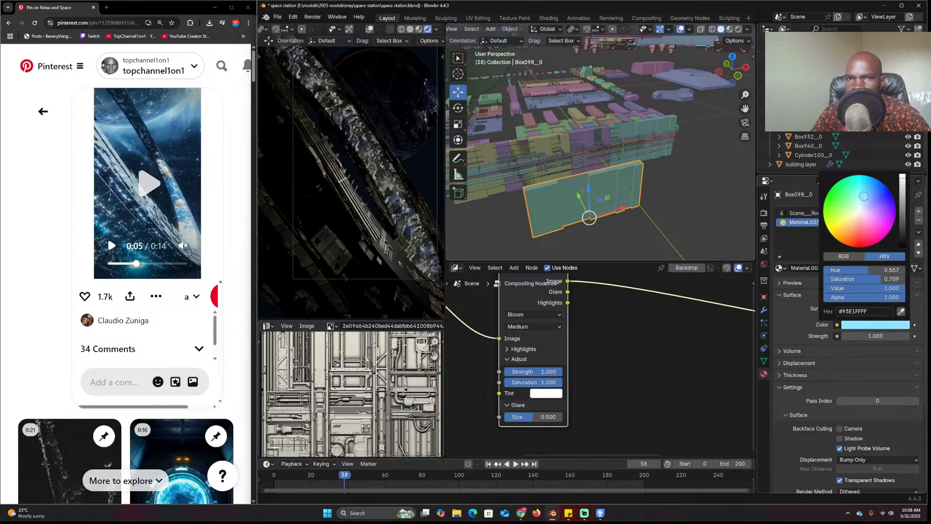
click(847, 336)
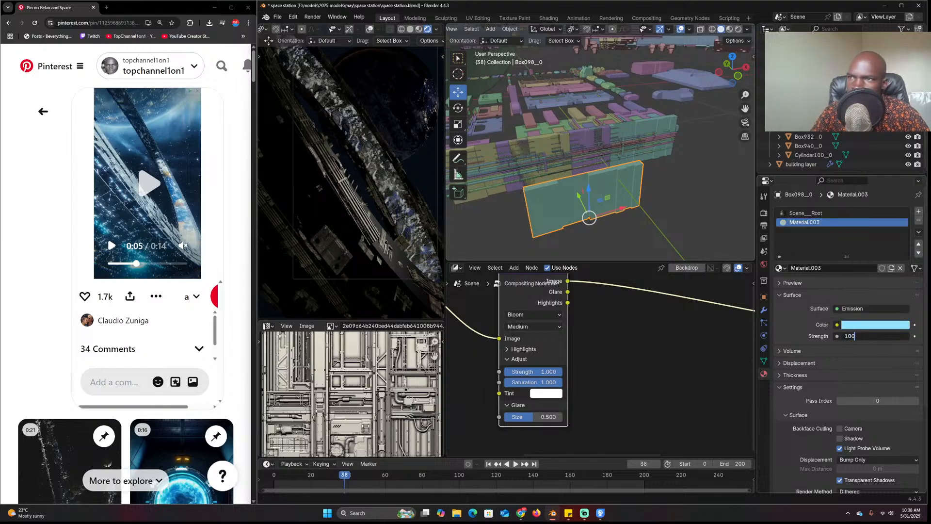
key(Return)
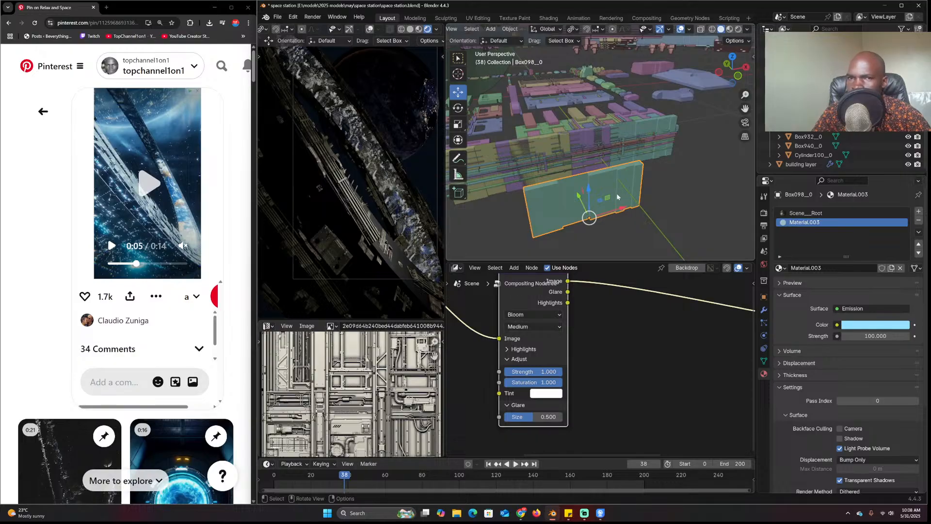
key(Tab)
click(792, 281)
key(Tab)
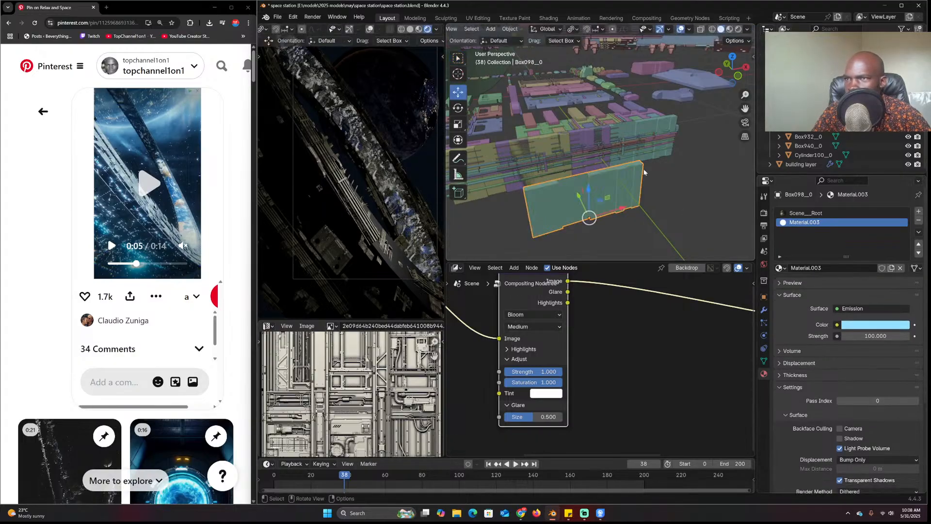
Select the two large central triangular faces on the front of the bolted square plate Box537__0
middle_drag(645, 172, 624, 145)
scroll(585, 168, up, 4)
scroll(650, 155, up, 2)
click(668, 162)
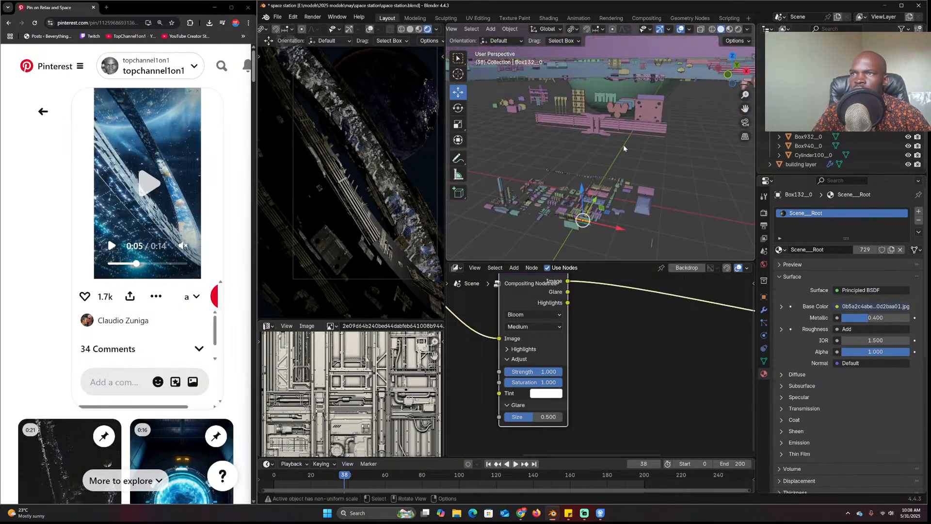
scroll(577, 156, up, 5)
click(577, 156)
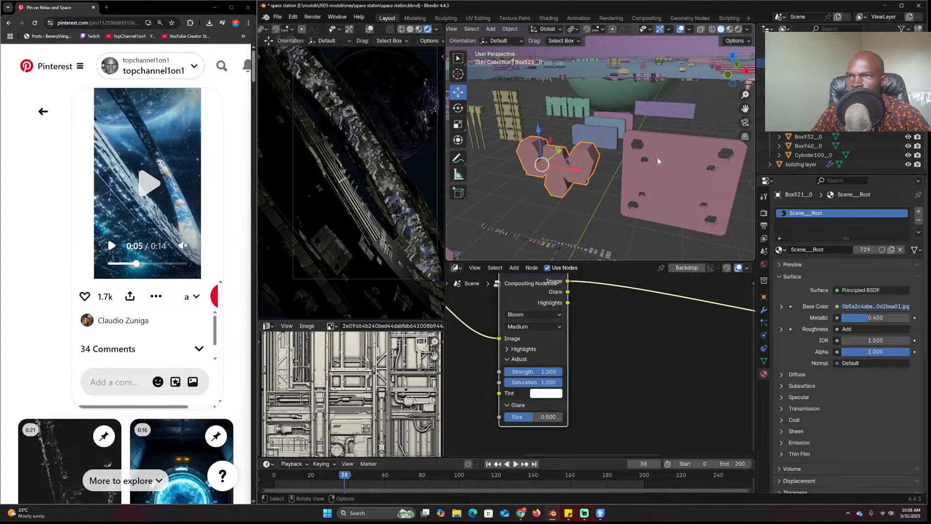
scroll(679, 158, up, 2)
click(683, 158)
shift+middle_drag(684, 165, 606, 155)
key(Tab)
click(536, 151)
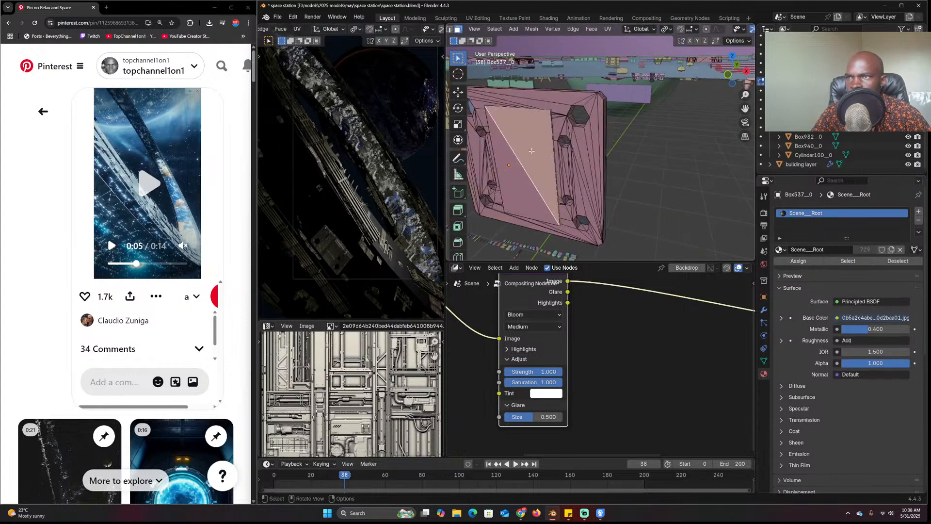
shift+click(530, 196)
Add a second material slot to the bolted plate and assign Material.003 to its selected central faces
click(919, 211)
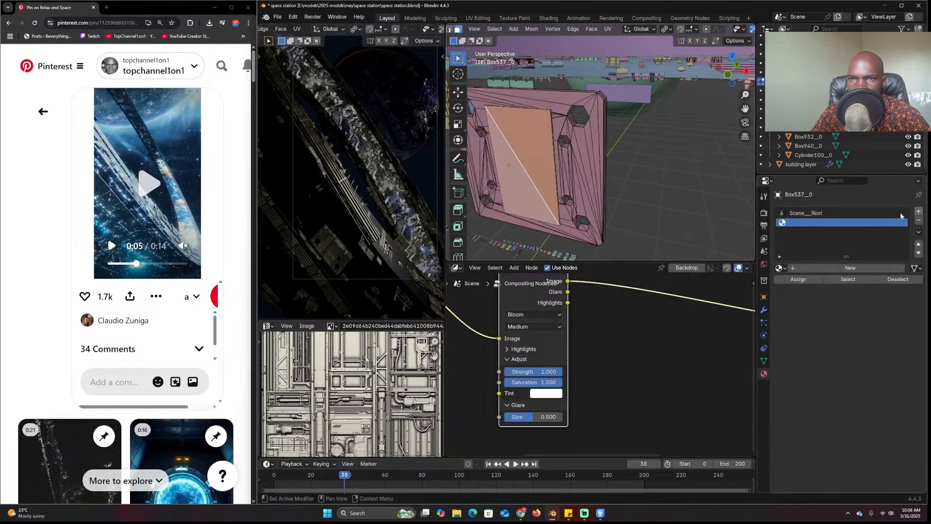
click(779, 268)
click(762, 326)
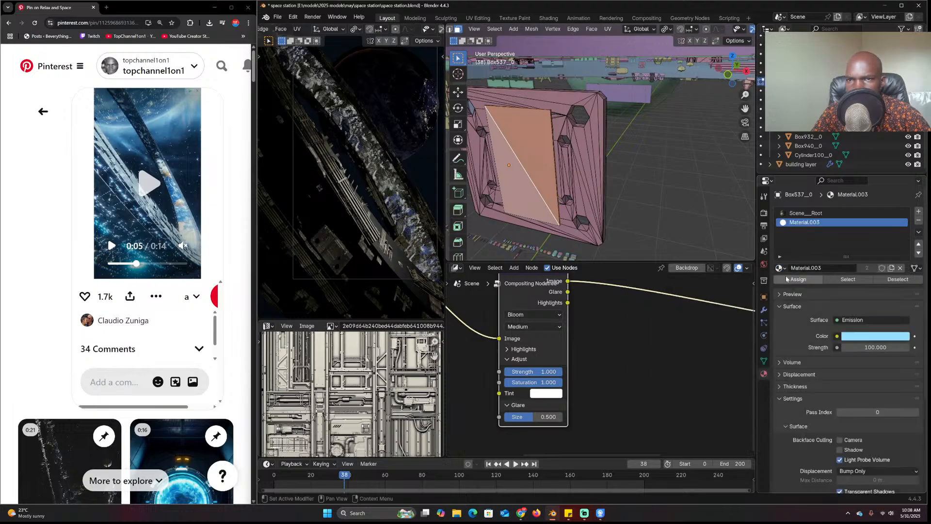
key(Tab)
Select the faces of the small recessed hexagon at the centre of Cylinder100__0
scroll(558, 133, down, 7)
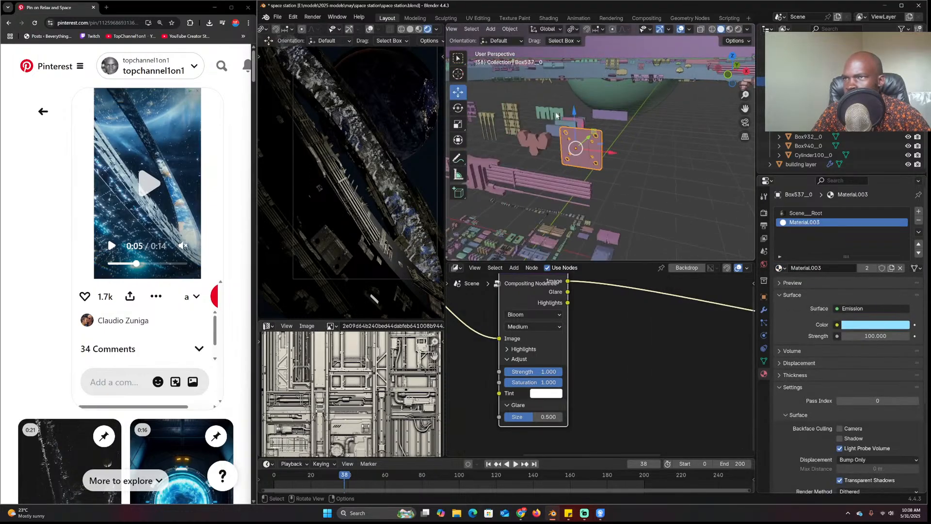
shift+middle_drag(529, 127, 653, 142)
shift+middle_drag(688, 128, 595, 153)
click(544, 159)
key(KP_Decimal)
key(Tab)
click(597, 147)
shift+click(606, 145)
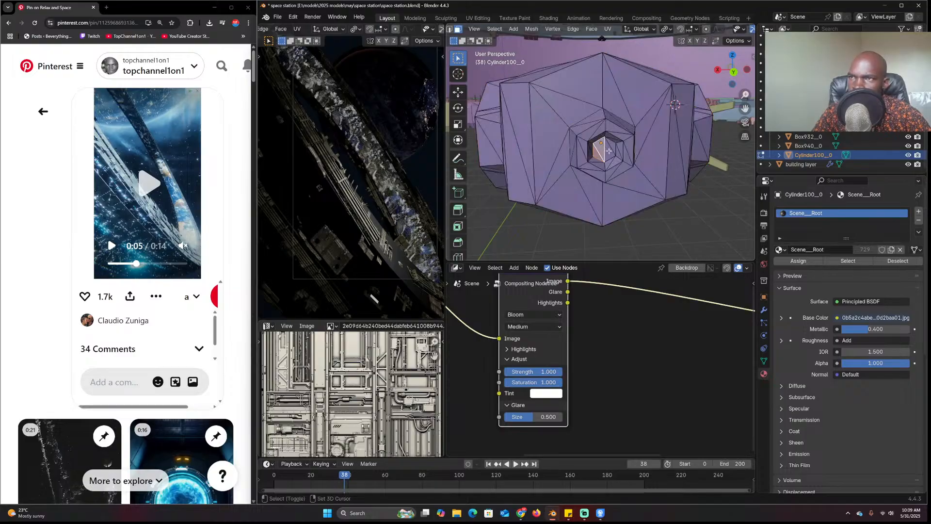
shift+click(610, 150)
Add a second material slot to Cylinder100__0 and assign Material.003 to the selected hexagon faces
click(919, 211)
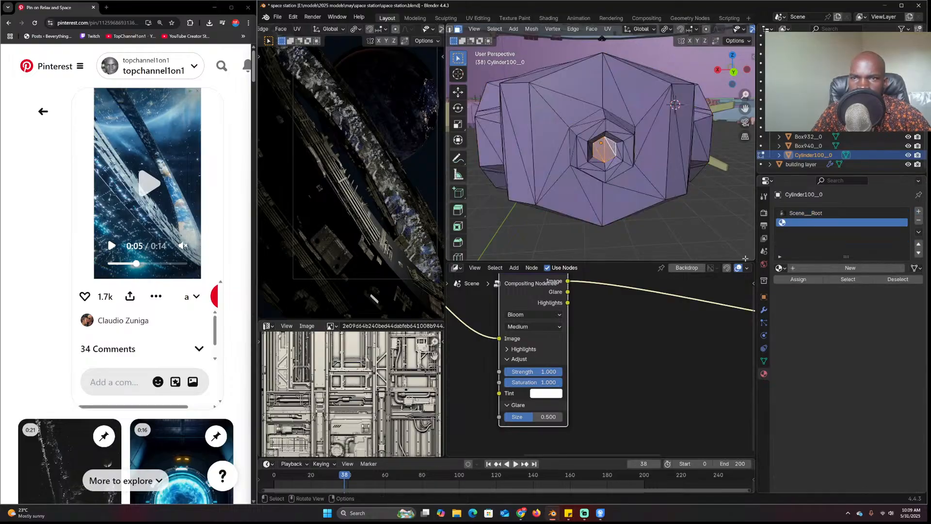
click(780, 268)
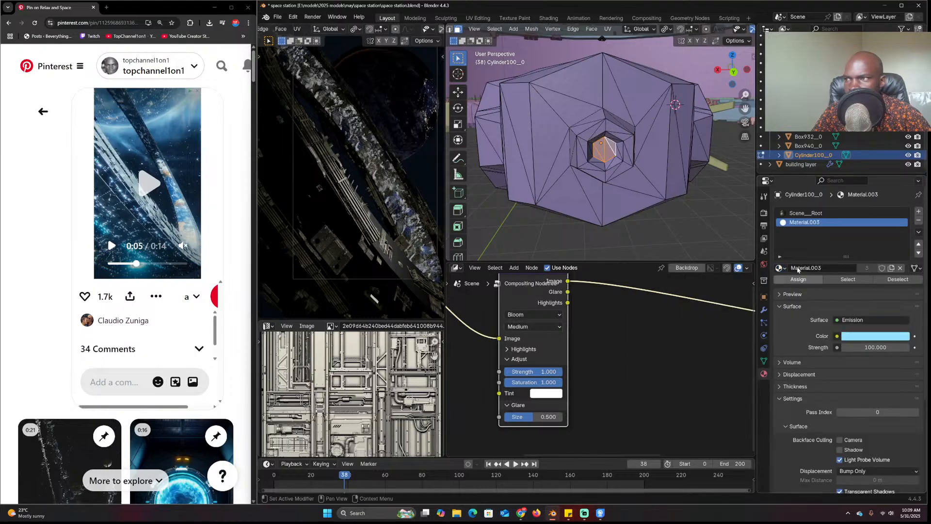
click(660, 325)
click(799, 280)
key(Tab)
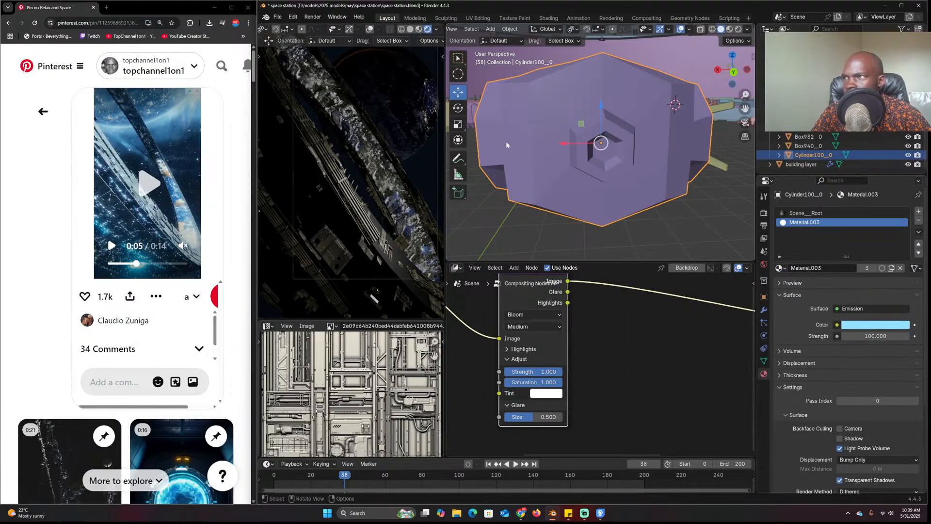
Select the lower recessed panel faces and the upper central faces on the front of Box932__0
scroll(342, 146, down, 6)
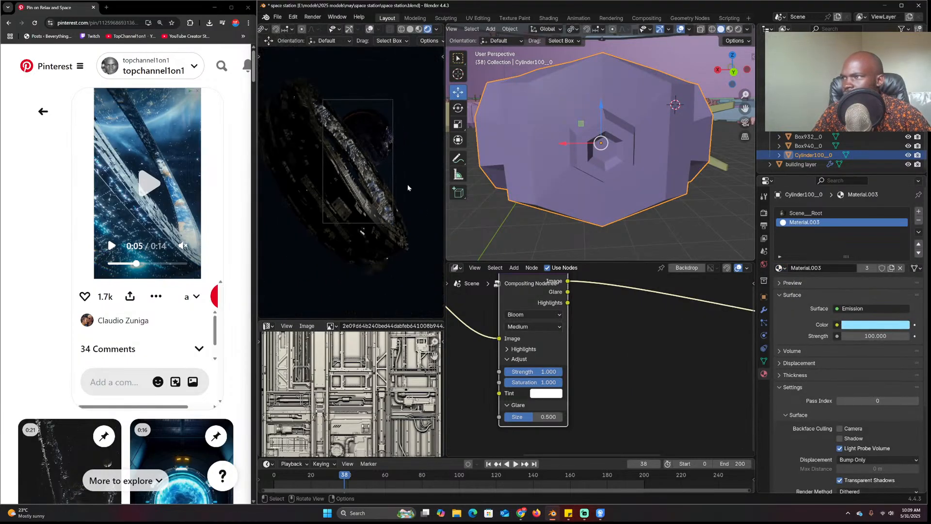
middle_drag(635, 170, 599, 192)
scroll(630, 165, up, 3)
click(655, 171)
click(602, 196)
click(623, 164)
key(Tab)
scroll(623, 164, up, 3)
click(628, 217)
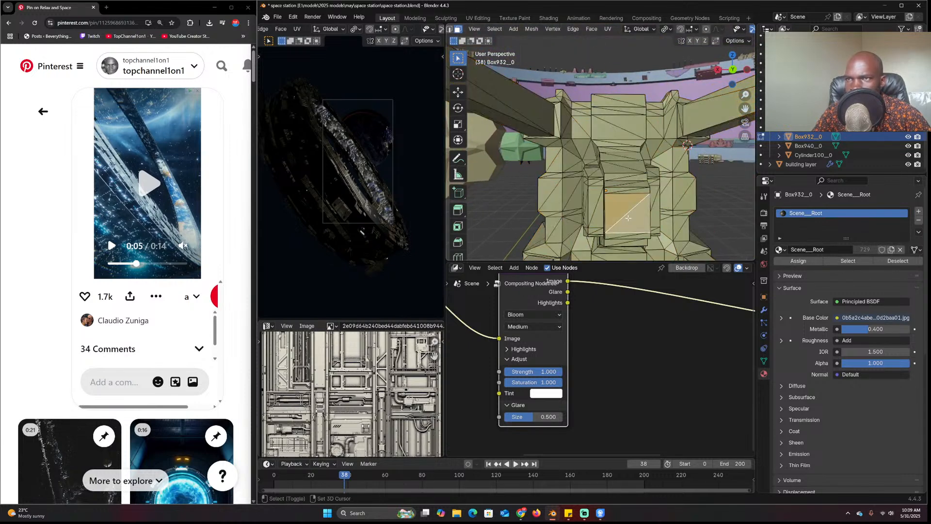
click(643, 119)
Add a second material slot to Box932__0 and assign Material.003 to its selected upper and lower faces
click(918, 211)
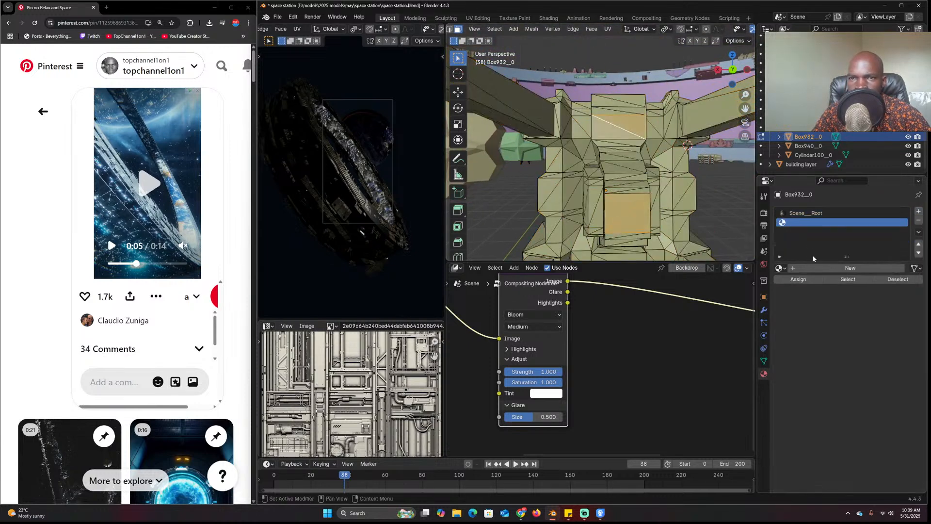
click(779, 268)
click(764, 325)
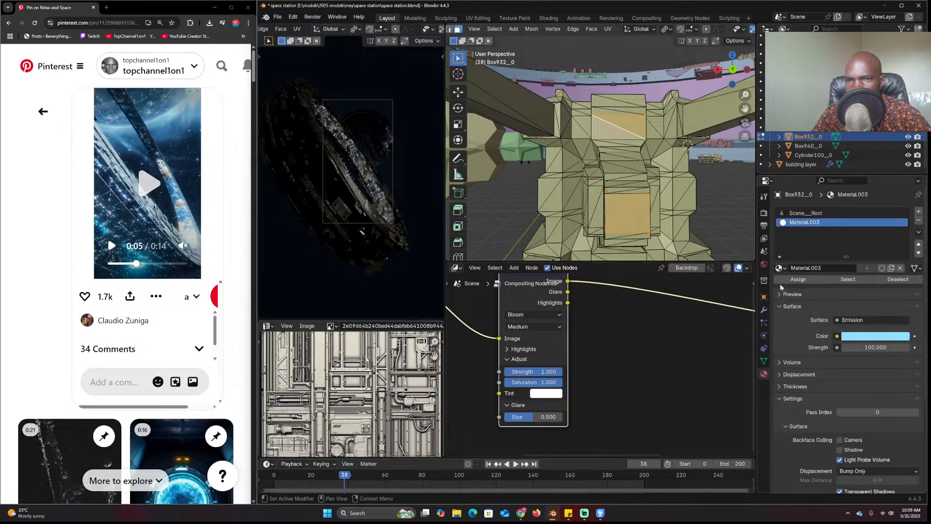
click(797, 281)
key(Tab)
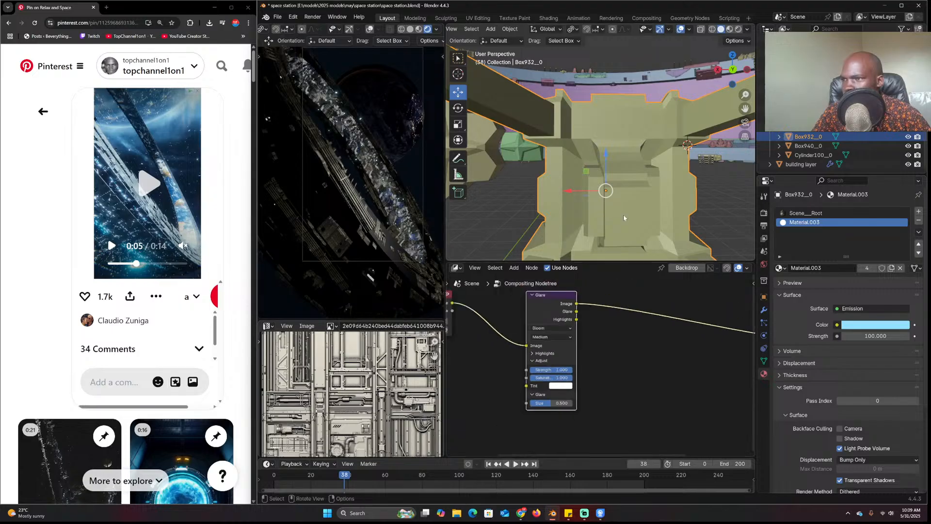
Select the small window-like faces along the long side of the block Box308__0
middle_drag(624, 215, 713, 193)
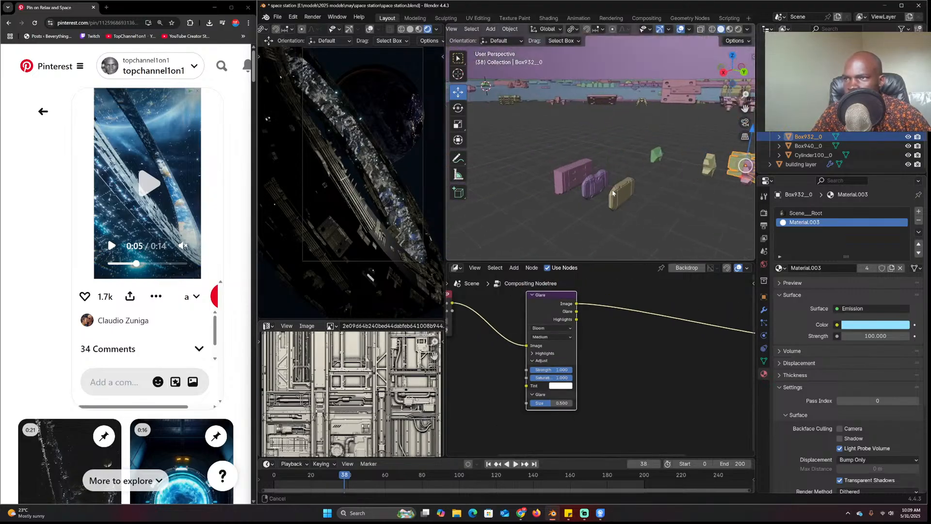
scroll(580, 196, up, 2)
click(565, 194)
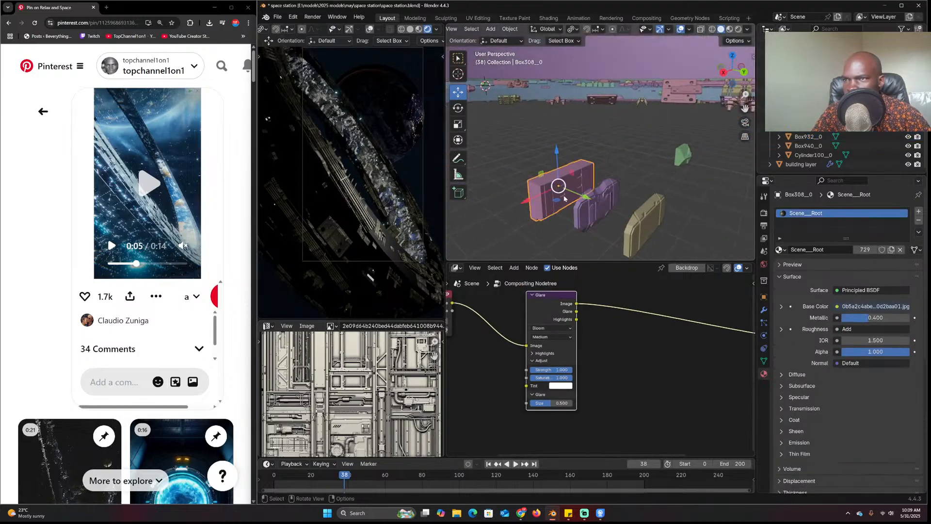
key(Tab)
scroll(564, 195, up, 2)
scroll(577, 185, up, 2)
click(548, 205)
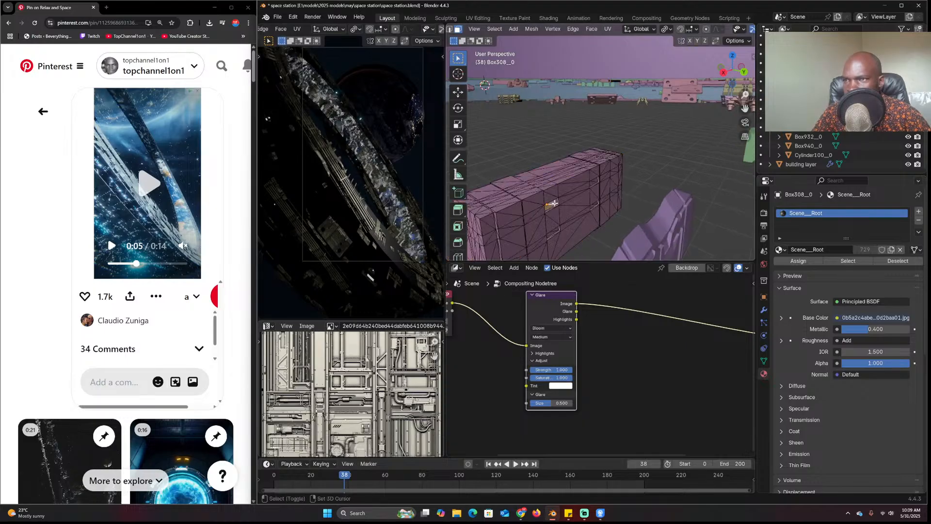
shift+click(554, 232)
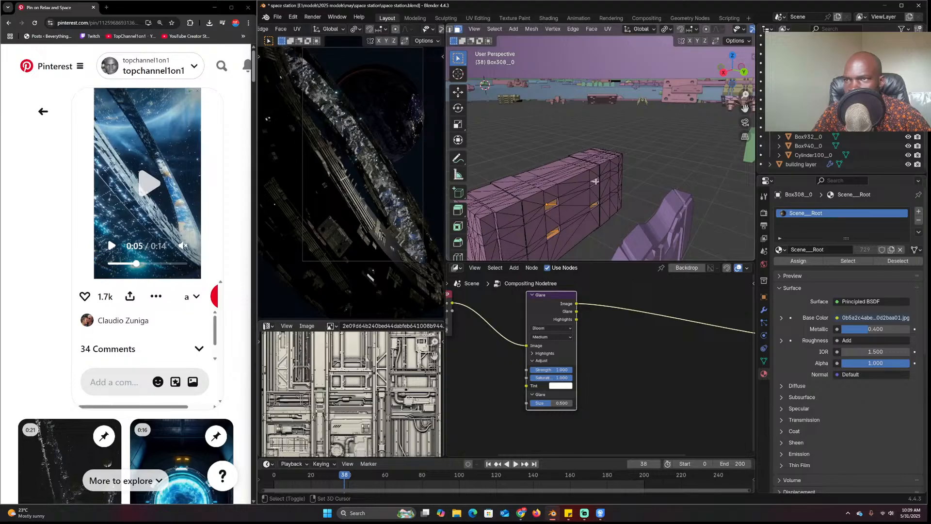
Add a second material slot to Box308__0 and assign Material.003 to the selected window-like faces
click(919, 211)
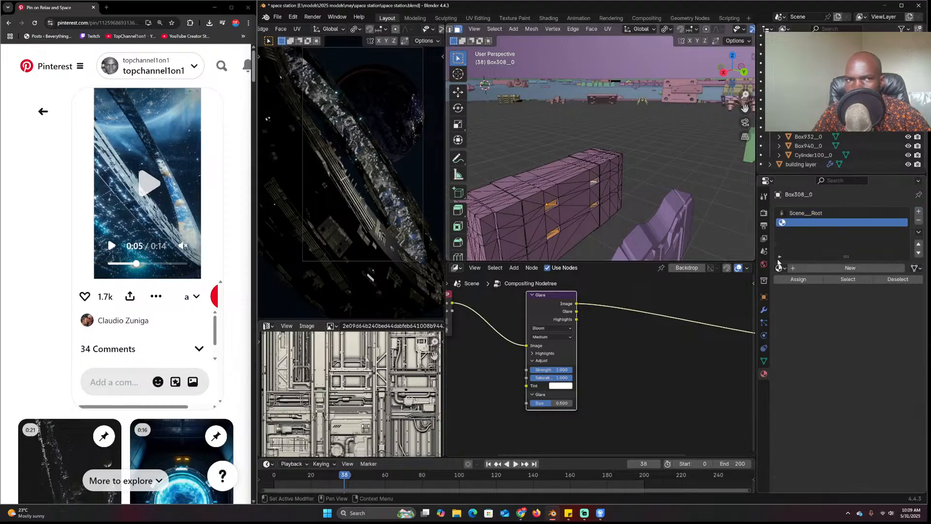
click(780, 268)
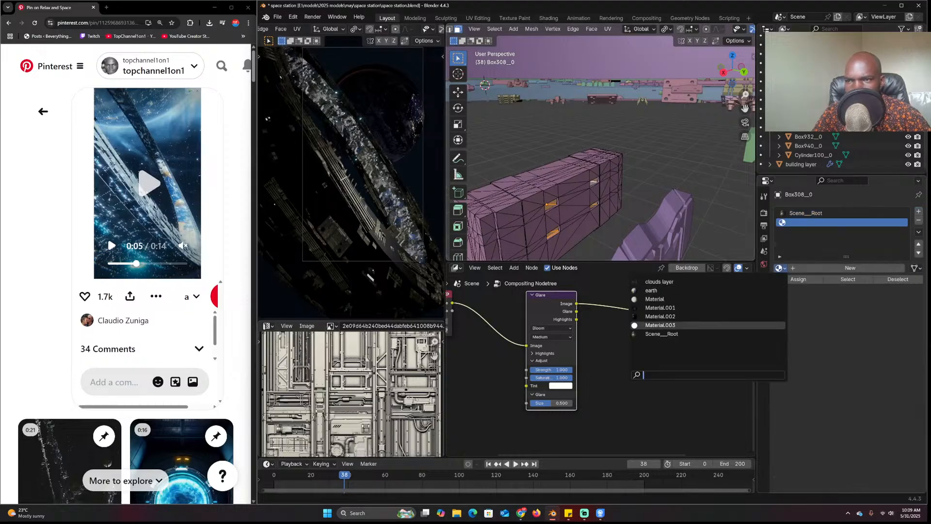
click(661, 325)
key(Tab)
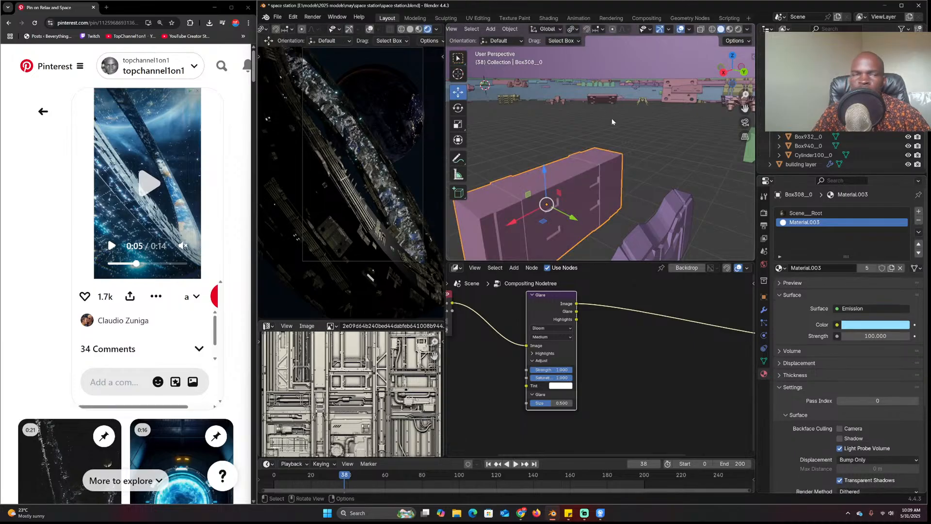
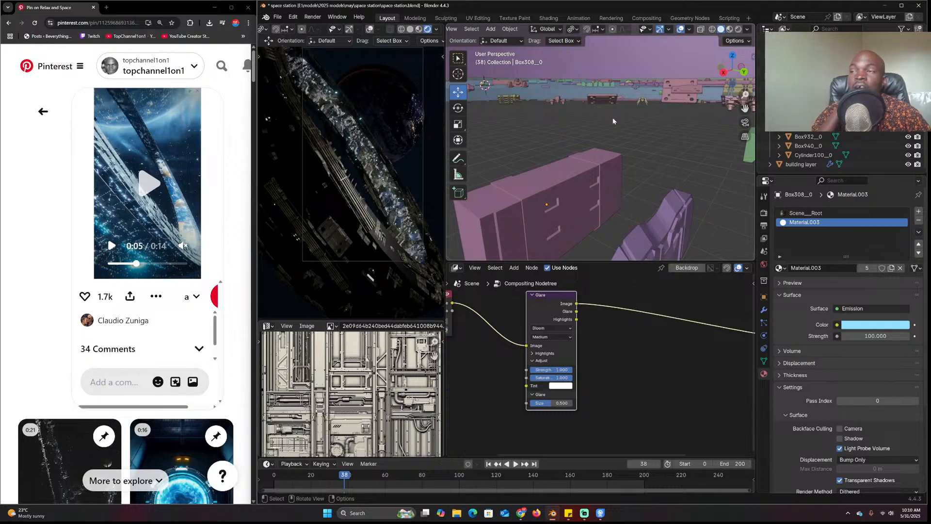
Open a new Chrome window with an empty tab and place it over the Blender workspace
click(608, 158)
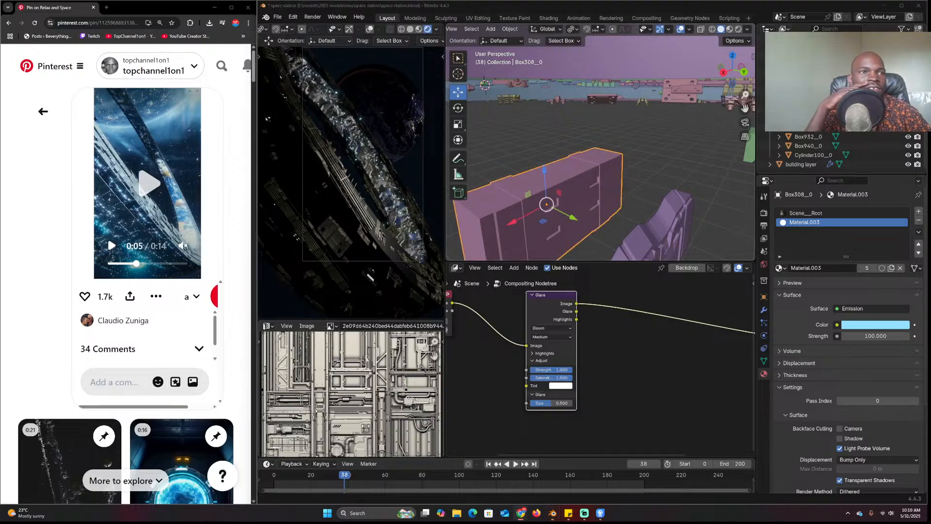
drag(140, 8, 539, 106)
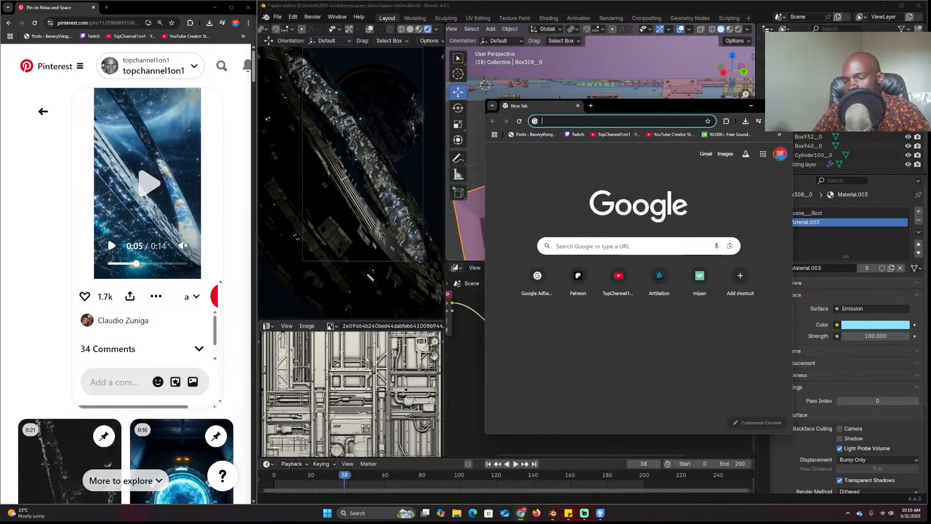
Search Google Images for "blender 2.47a" and enlarge the browser window to see more of the results
text(blender )
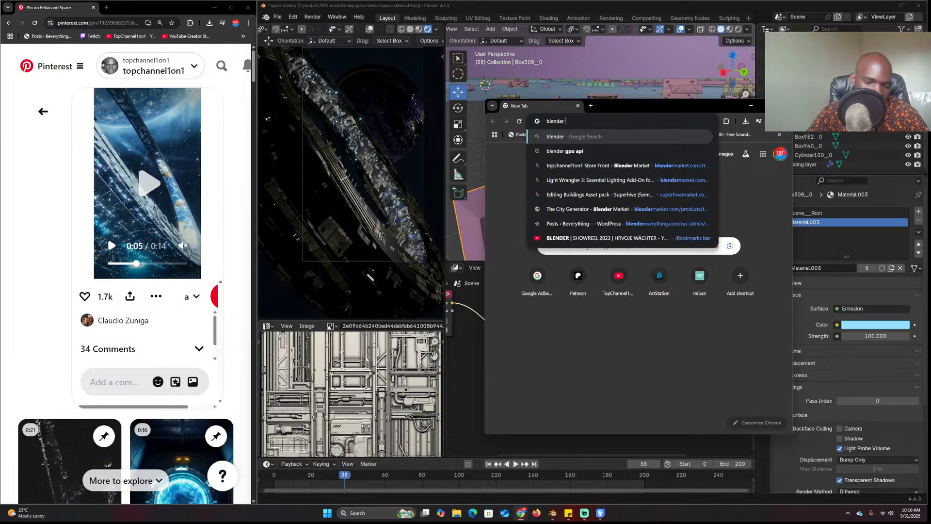
text(2.4)
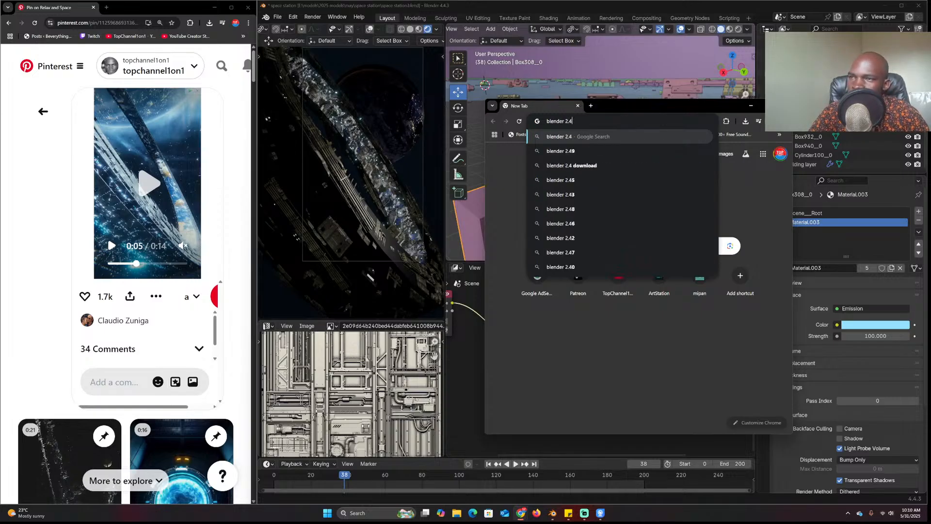
text(7a)
key(Return)
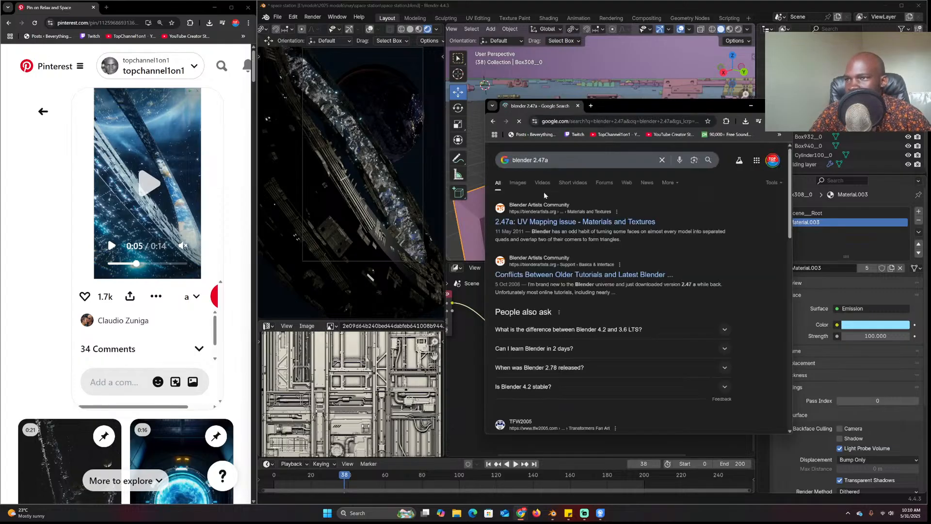
click(517, 183)
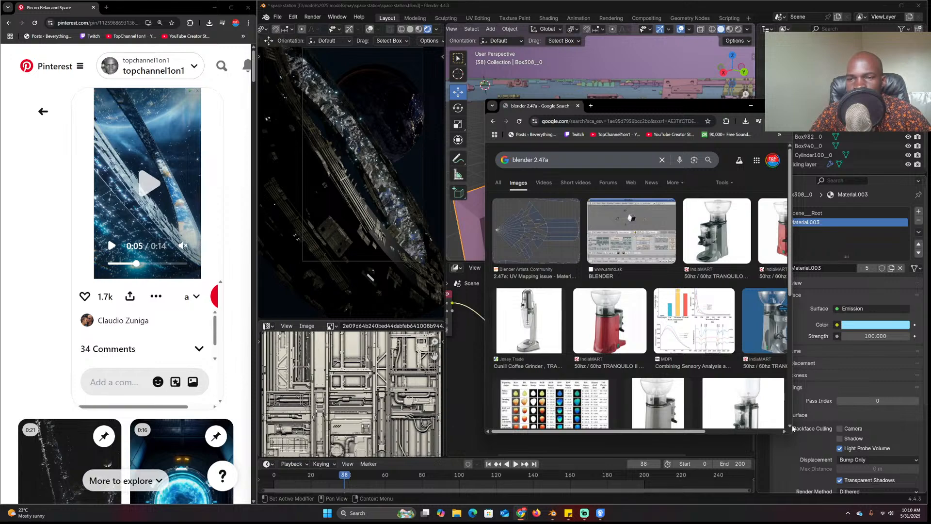
scroll(792, 434, down, 10)
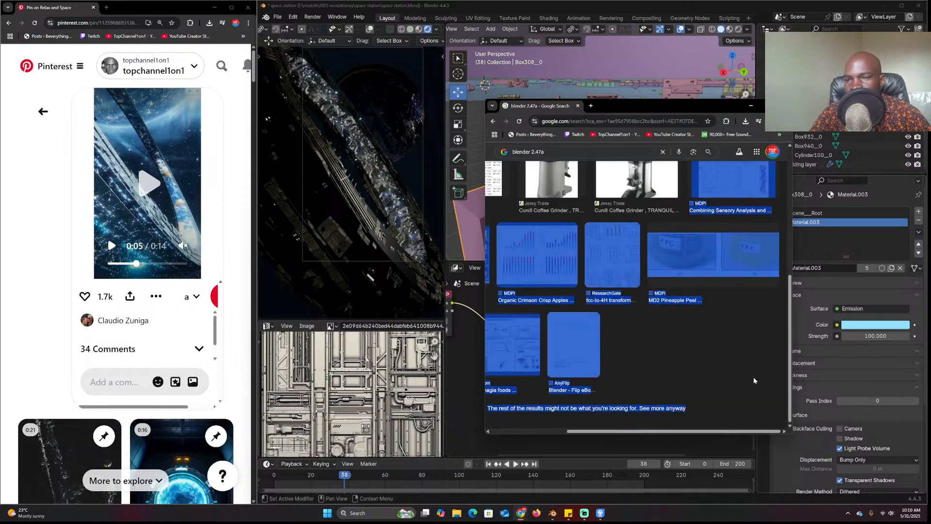
drag(789, 431, 862, 506)
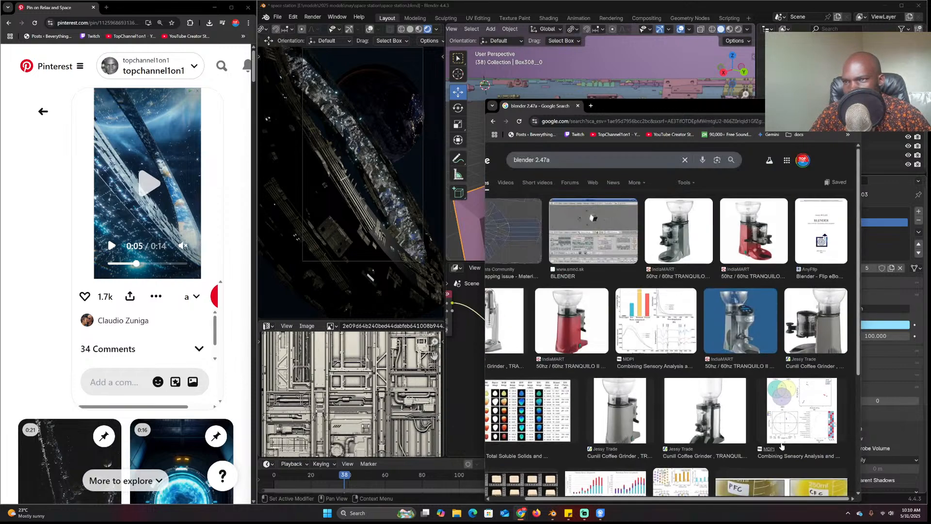
Preview the old Blender interface screenshots in the image results, cancel the Blender.pdf download, and return to the Blender window
click(588, 216)
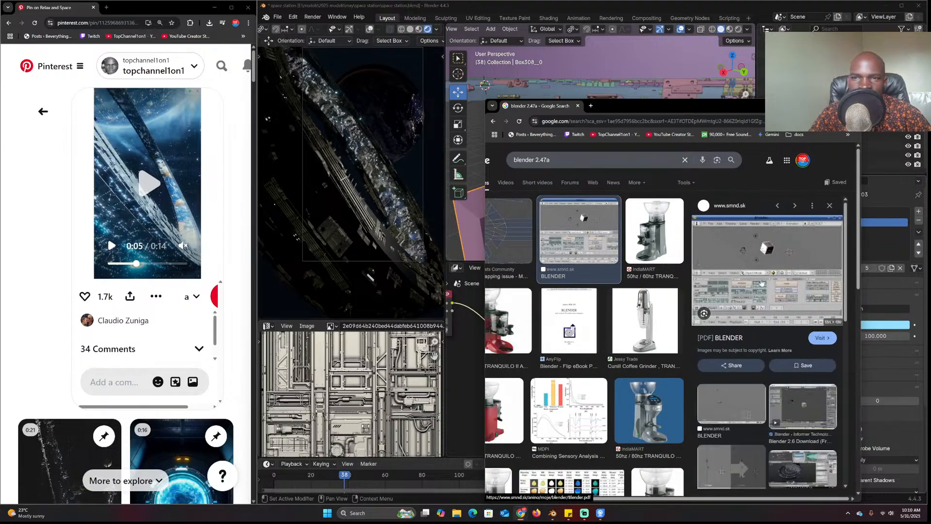
click(732, 274)
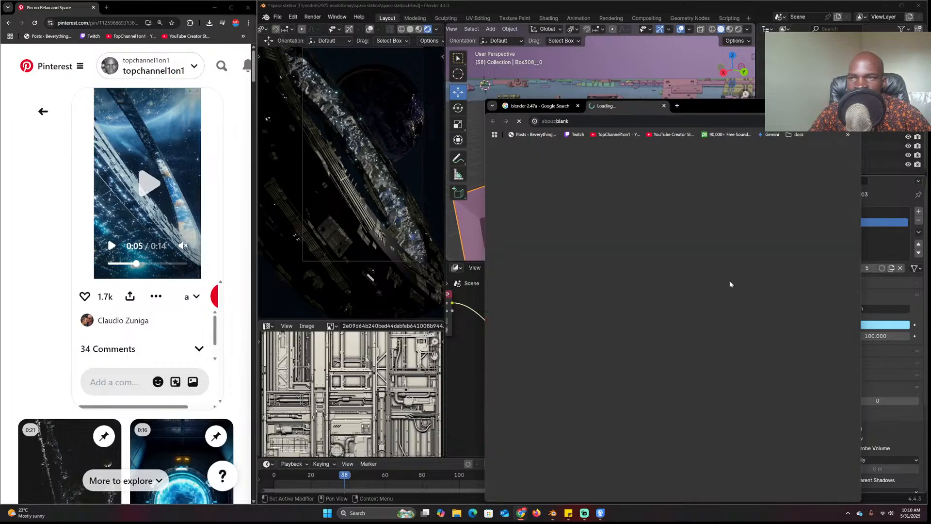
click(539, 106)
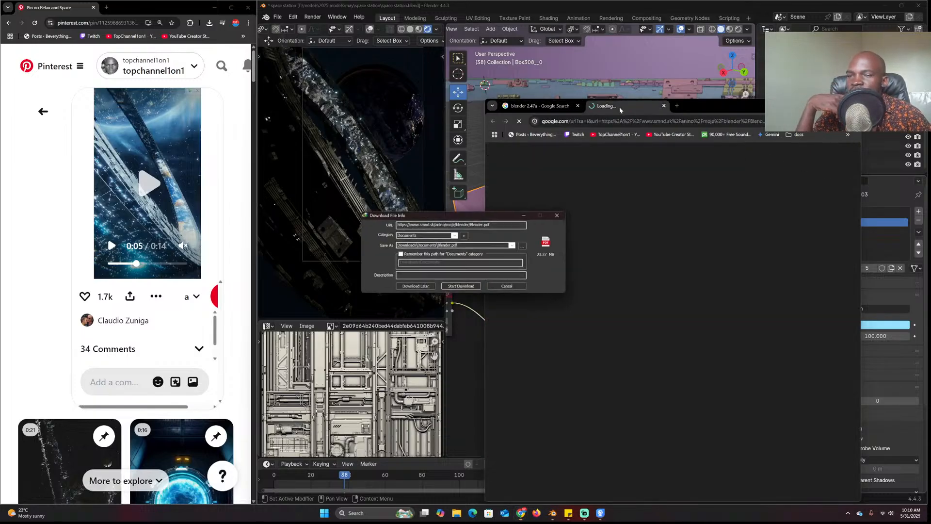
click(507, 286)
click(803, 406)
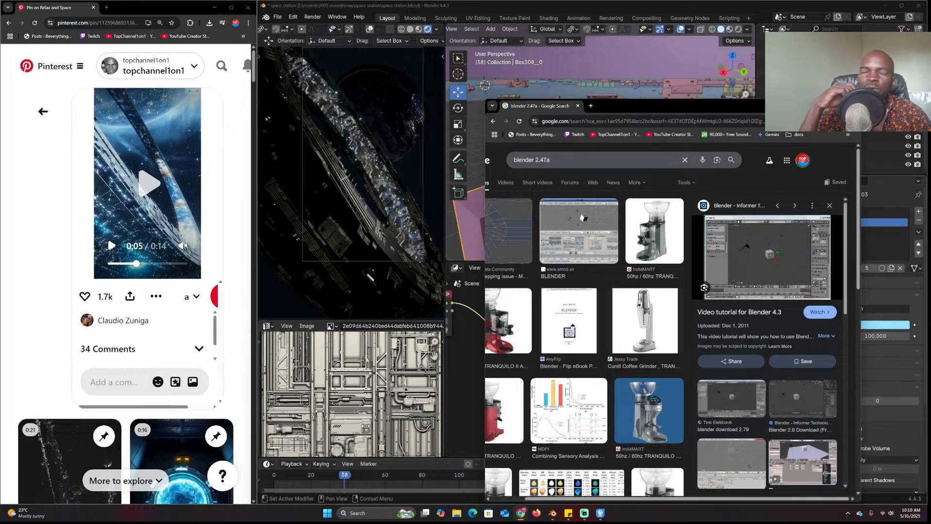
click(819, 106)
Save the space station file
click(673, 228)
scroll(672, 206, down, 5)
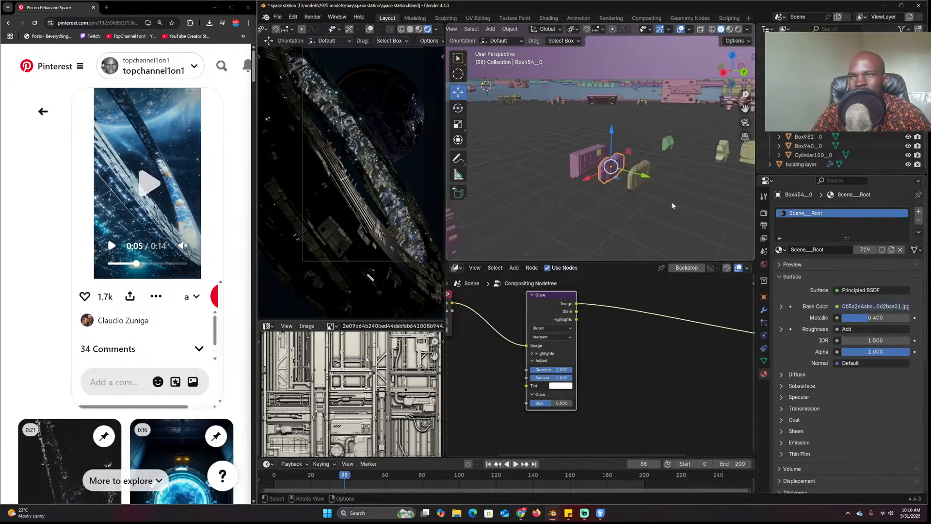
scroll(673, 206, down, 3)
middle_drag(673, 206, 656, 192)
scroll(627, 196, up, 3)
scroll(627, 196, down, 5)
key(ctrl+s)
Look over the ring and the loose building parts around it for another part suitable for glowing faces
click(571, 195)
middle_drag(571, 196, 625, 199)
scroll(627, 200, up, 3)
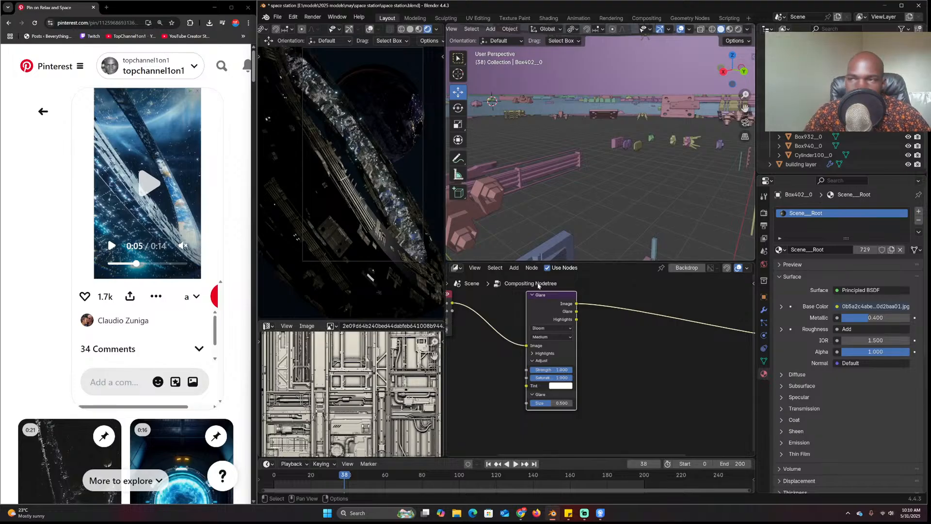
scroll(534, 152, down, 14)
click(546, 154)
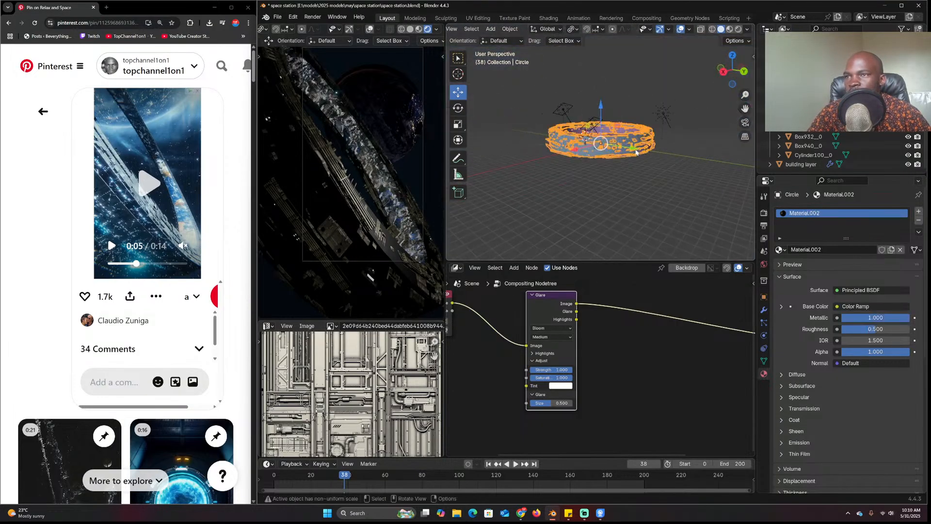
scroll(548, 180, up, 7)
scroll(609, 181, up, 5)
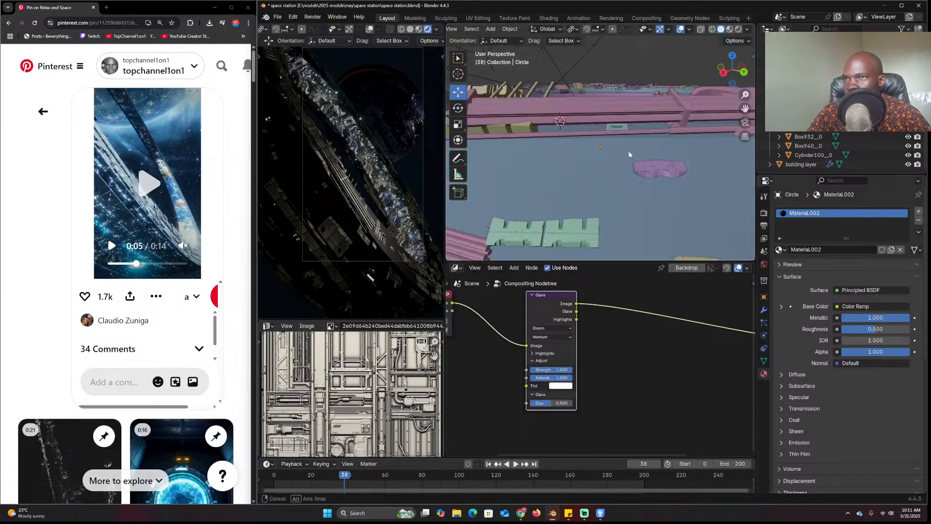
click(603, 151)
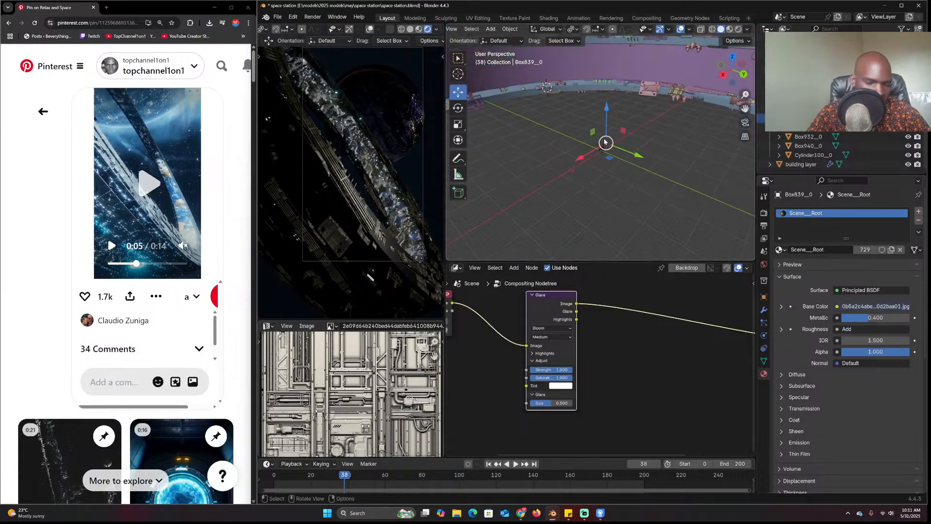
key(KP_Decimal)
middle_drag(603, 149, 581, 147)
click(543, 166)
Select the two small faces in the gaps along the upper edge of the fence-like part Box282__0 in Edit Mode
click(662, 144)
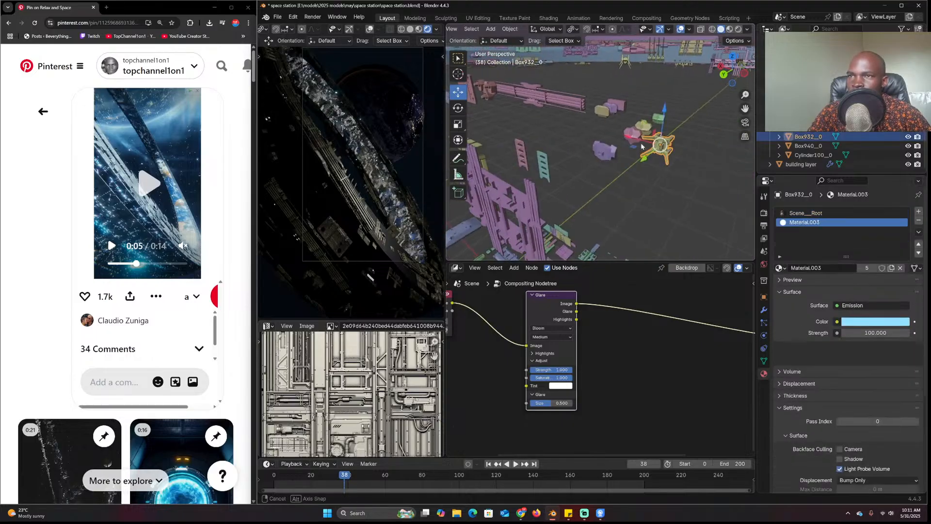
middle_drag(662, 144, 618, 157)
click(618, 156)
scroll(621, 159, up, 4)
key(Tab)
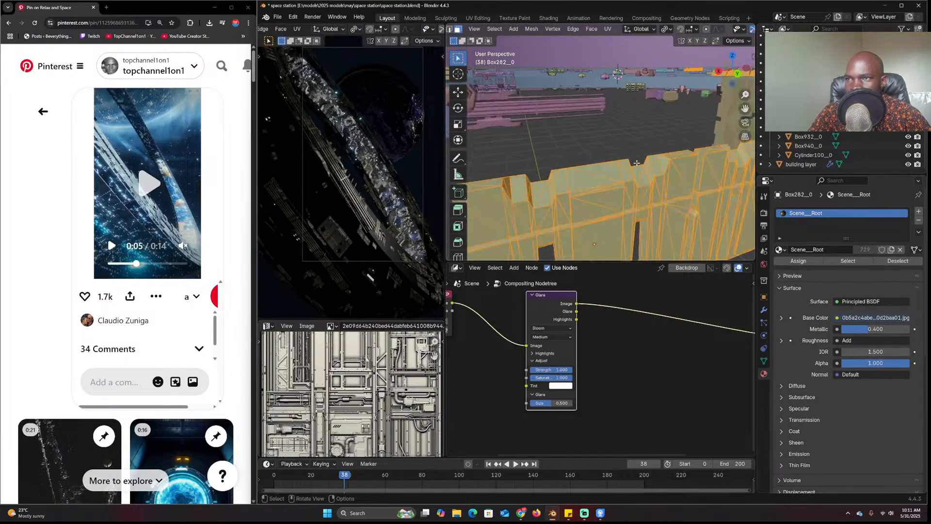
click(537, 193)
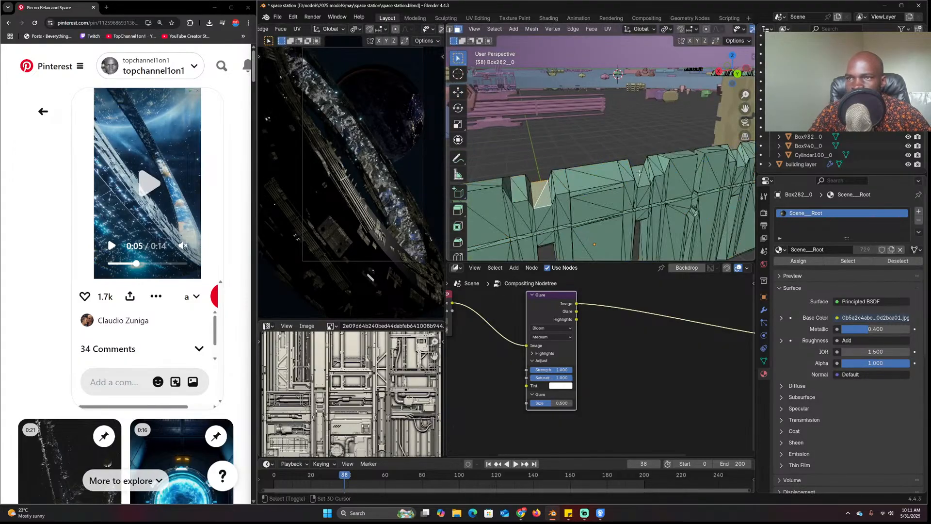
middle_drag(639, 173, 577, 183)
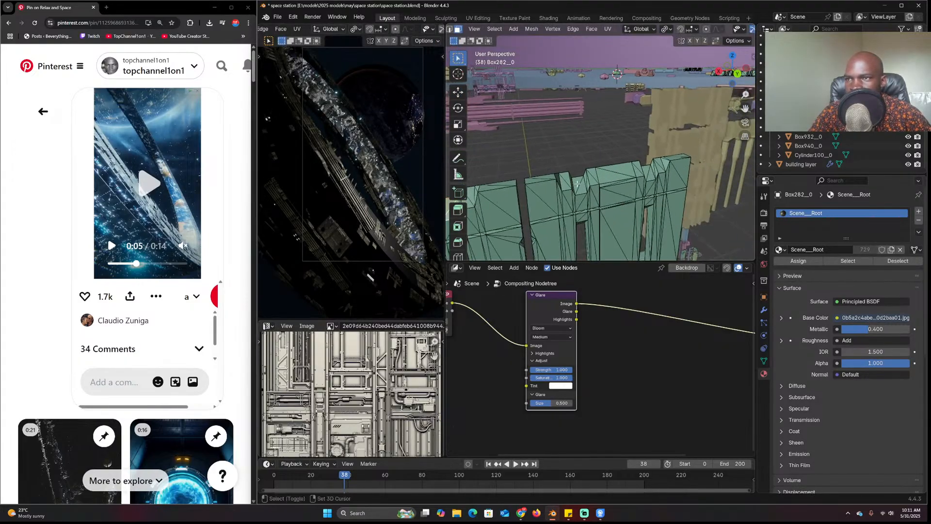
click(577, 183)
shift+click(648, 171)
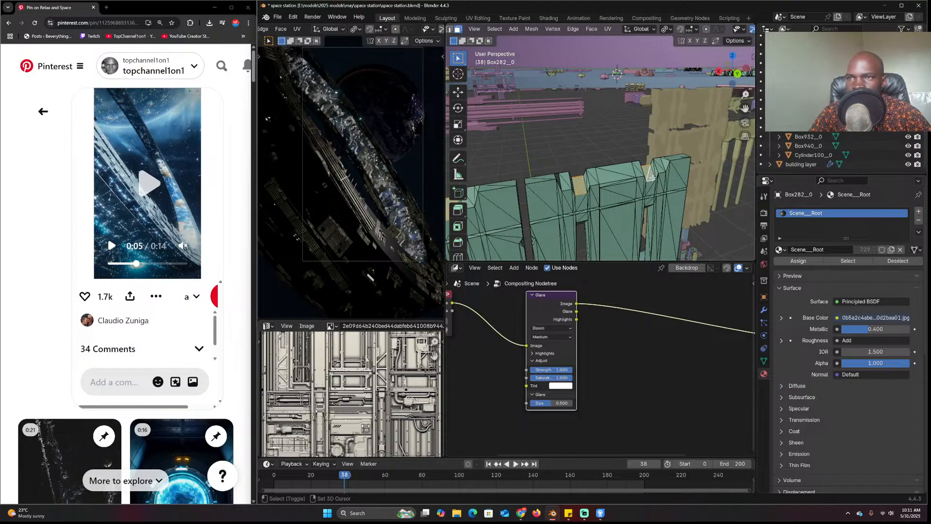
Add a second material slot to Box282__0 and assign Material.003 to the selected small faces
click(919, 211)
click(786, 268)
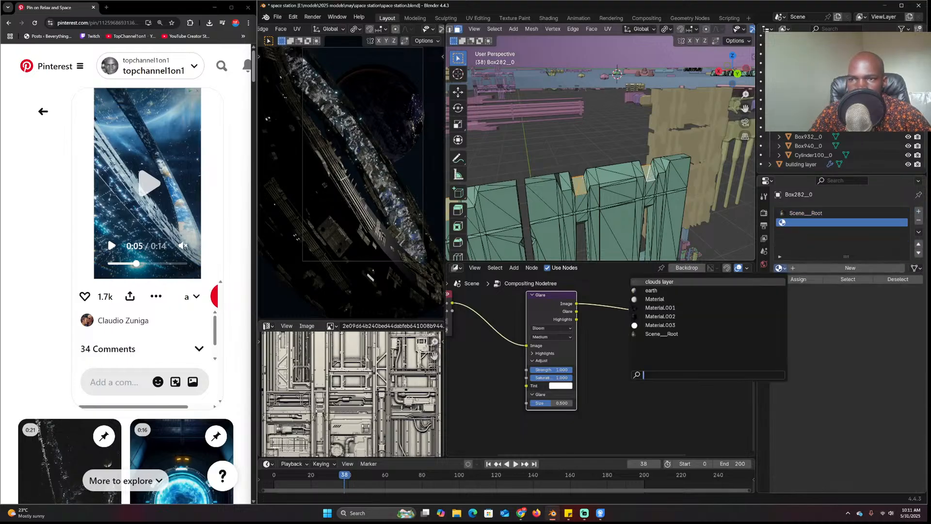
click(771, 325)
click(797, 280)
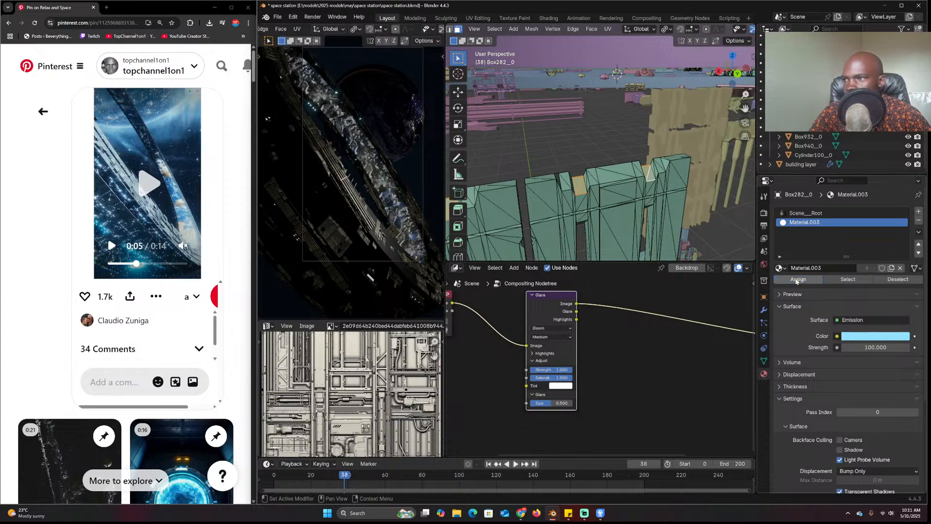
key(Tab)
Select the long beam-shaped part Box523__0 among the loose building parts
scroll(574, 191, down, 8)
scroll(665, 193, up, 8)
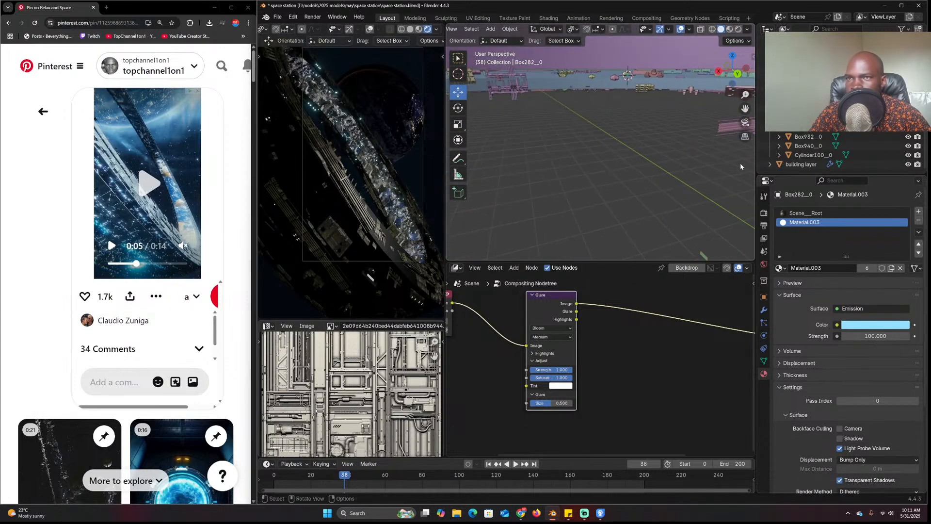
click(621, 124)
click(621, 125)
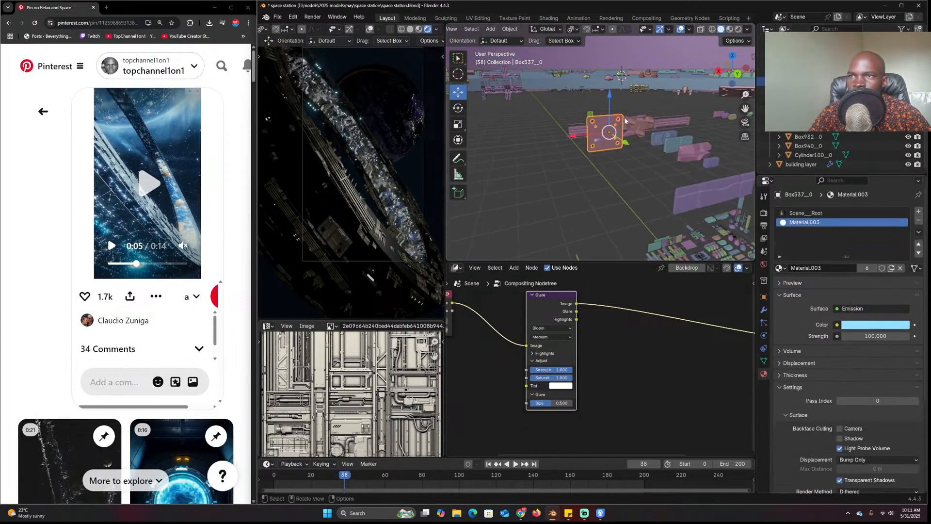
click(629, 118)
scroll(629, 119, up, 2)
middle_drag(629, 118, 734, 140)
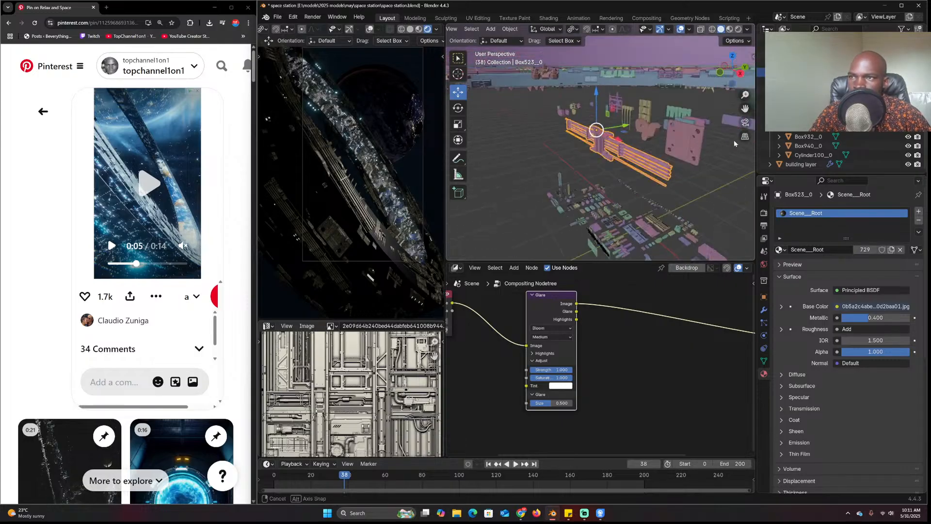
scroll(640, 140, up, 5)
middle_drag(597, 151, 648, 142)
Inset the tall front face of one central upright on Box523__0 to form a narrow strip
key(Tab)
scroll(645, 145, up, 3)
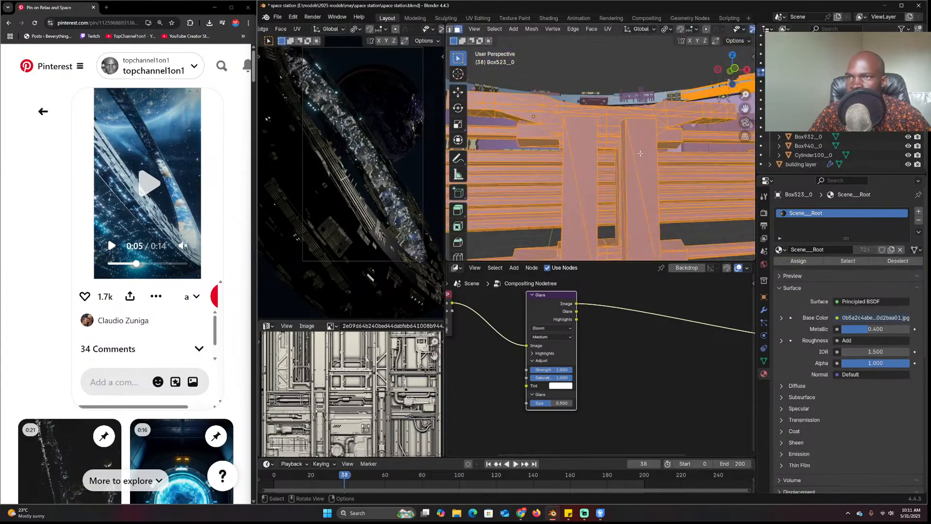
click(635, 165)
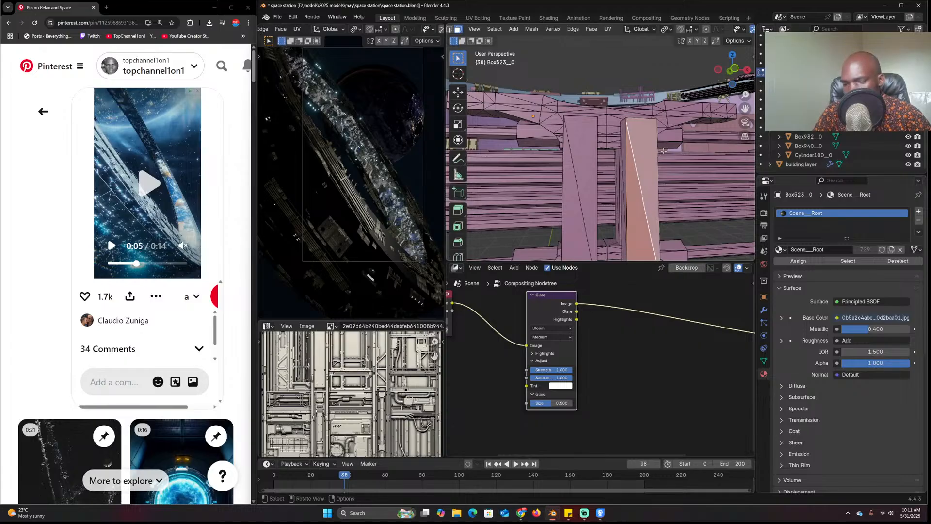
key(i)
click(662, 154)
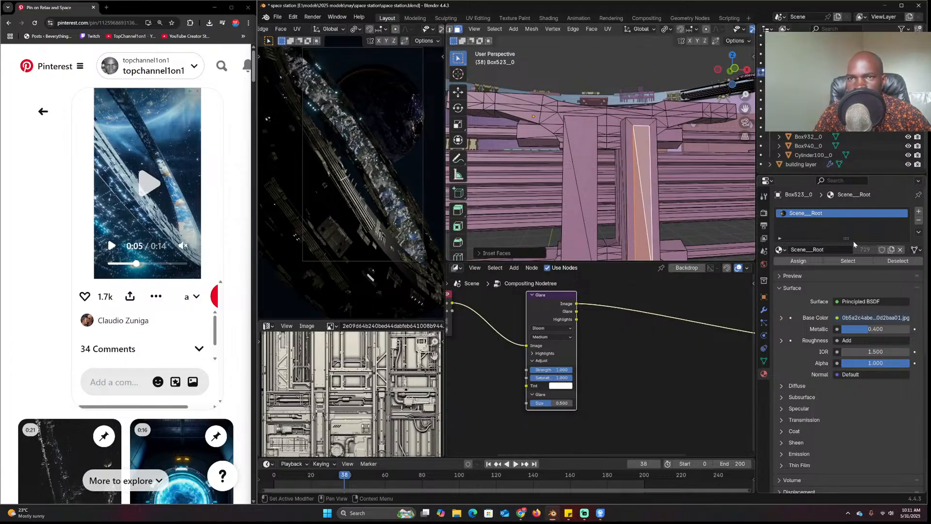
Add a second material slot to Box523__0 and assign Material.003 to the inset strip
click(919, 211)
click(779, 268)
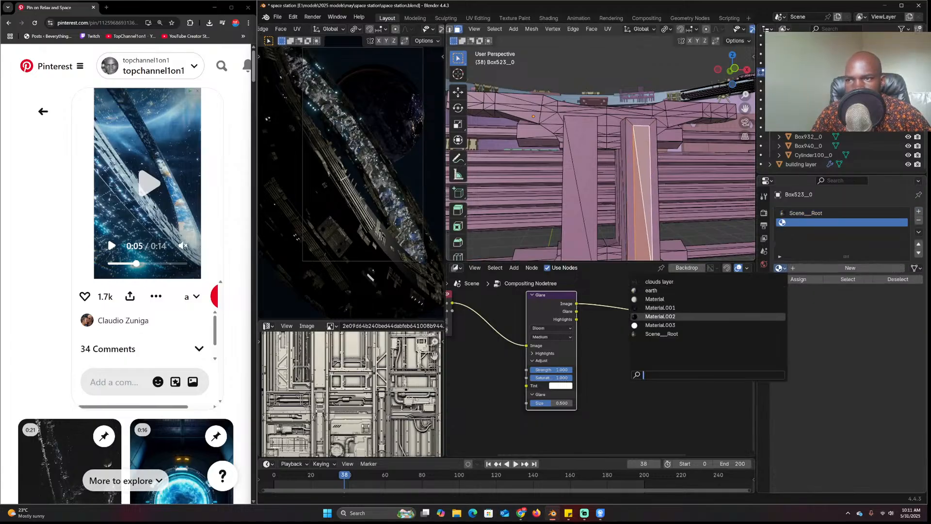
click(660, 325)
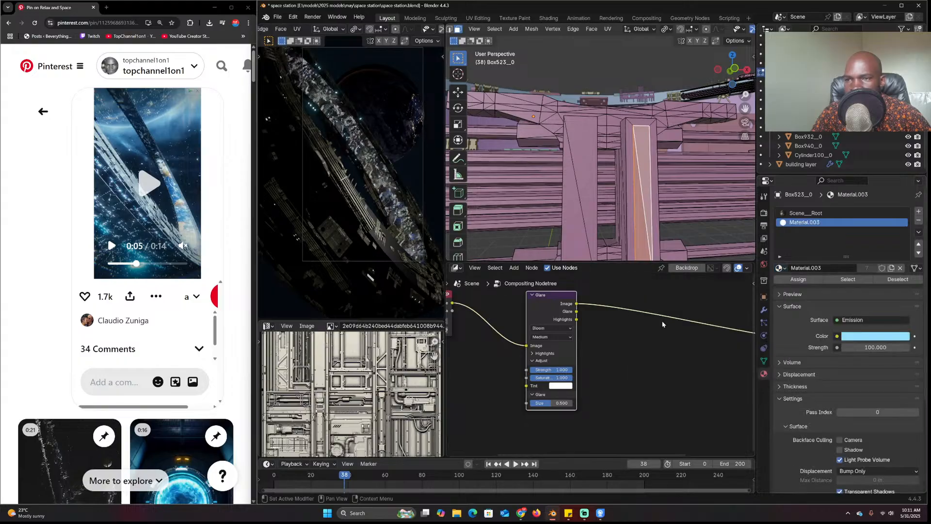
click(798, 279)
key(Tab)
Set the ring's hair particle number to 2000 after trying 200
middle_drag(567, 171, 577, 169)
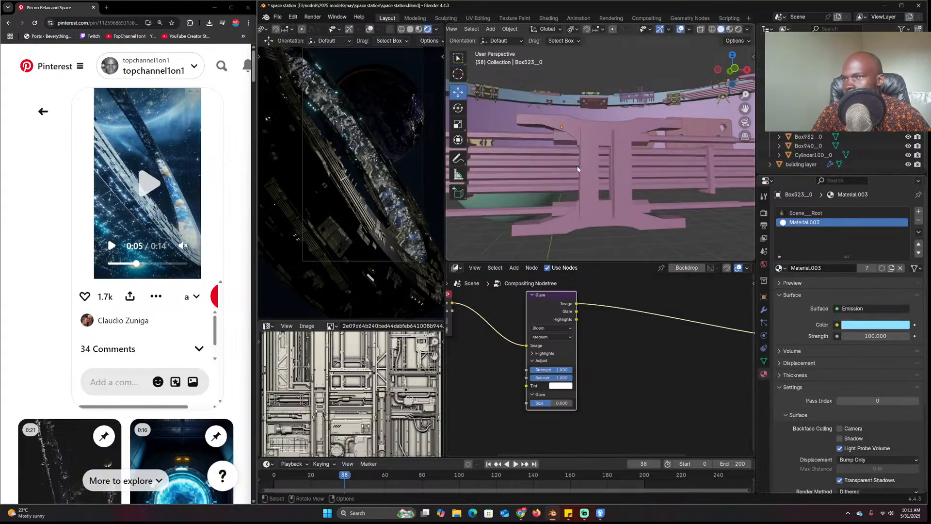
scroll(585, 187, down, 6)
key(KP_0)
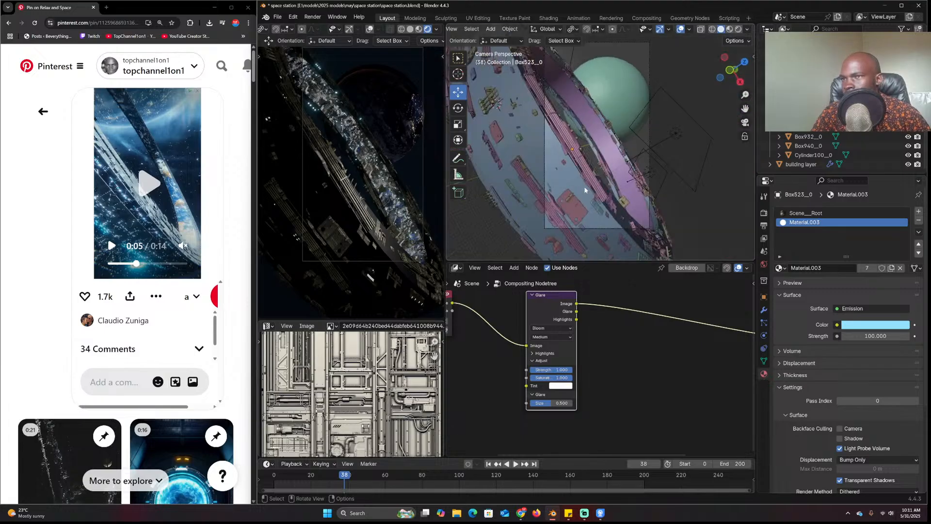
click(765, 322)
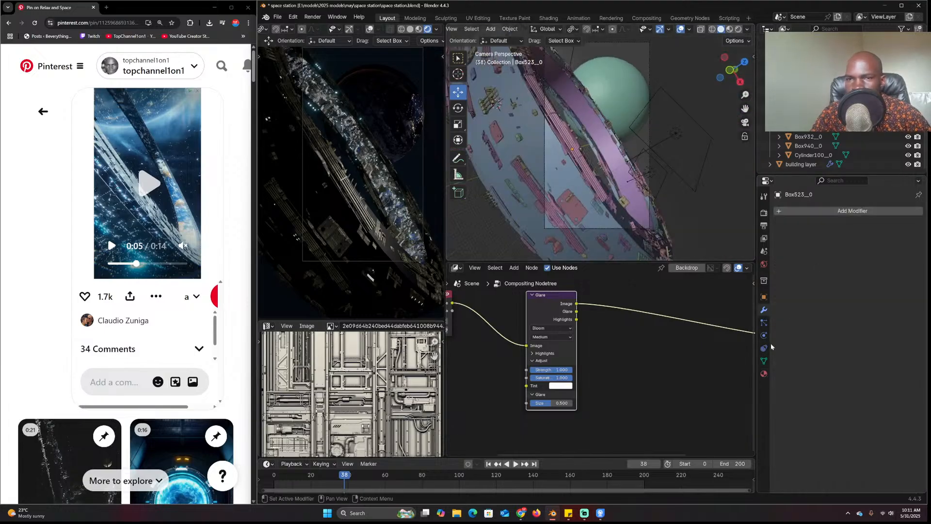
click(586, 216)
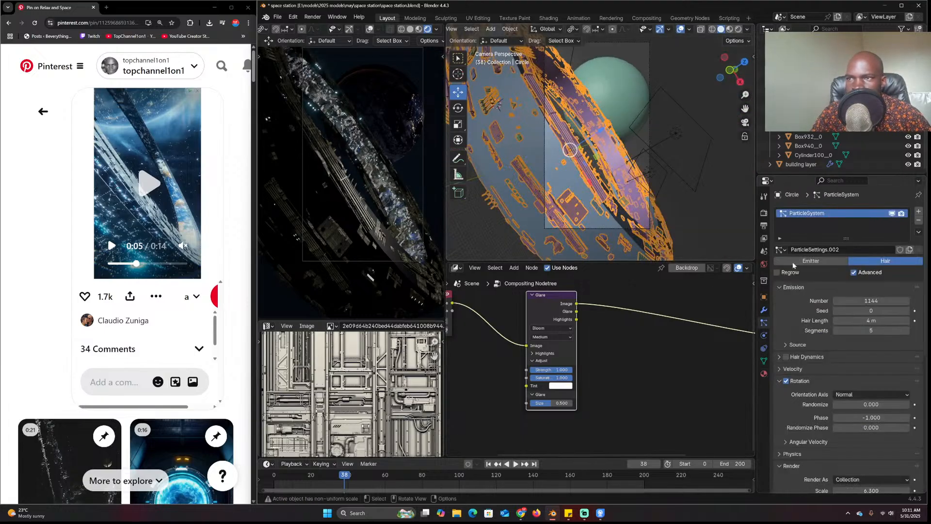
click(881, 300)
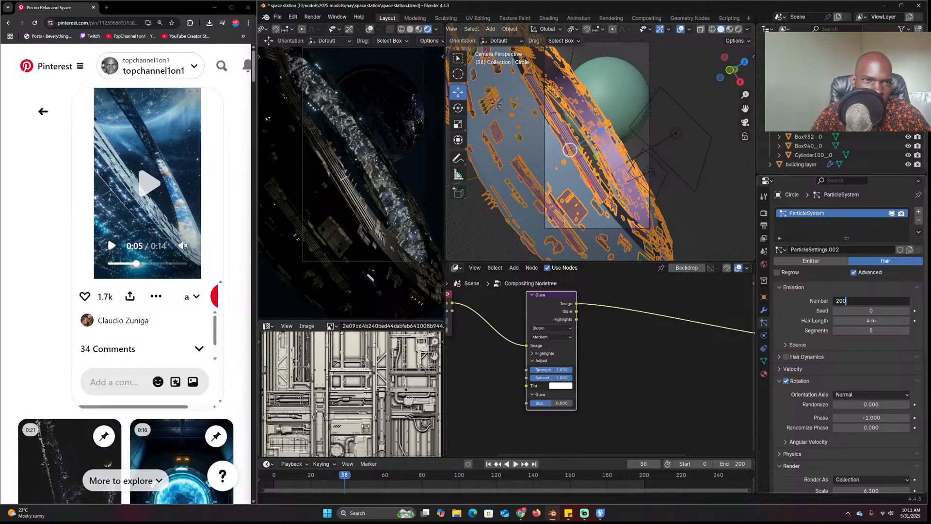
key(Return)
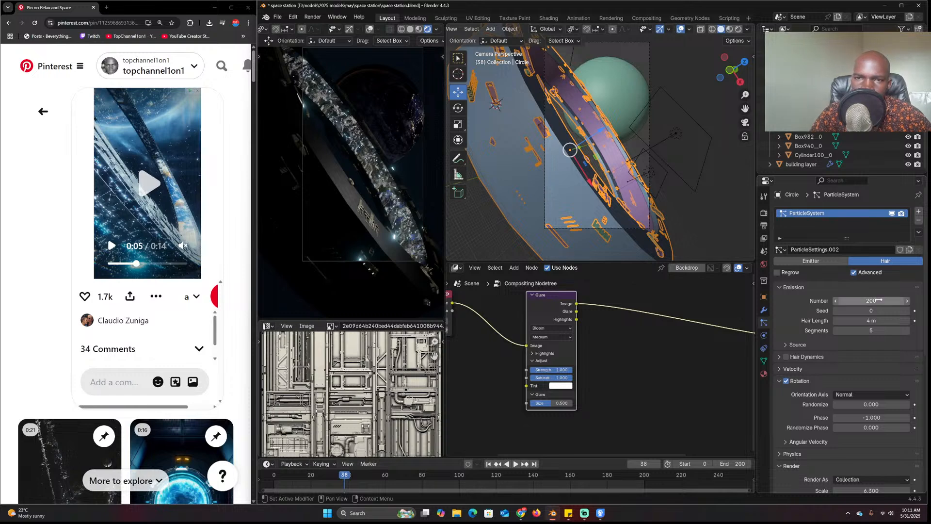
click(879, 300)
key(Return)
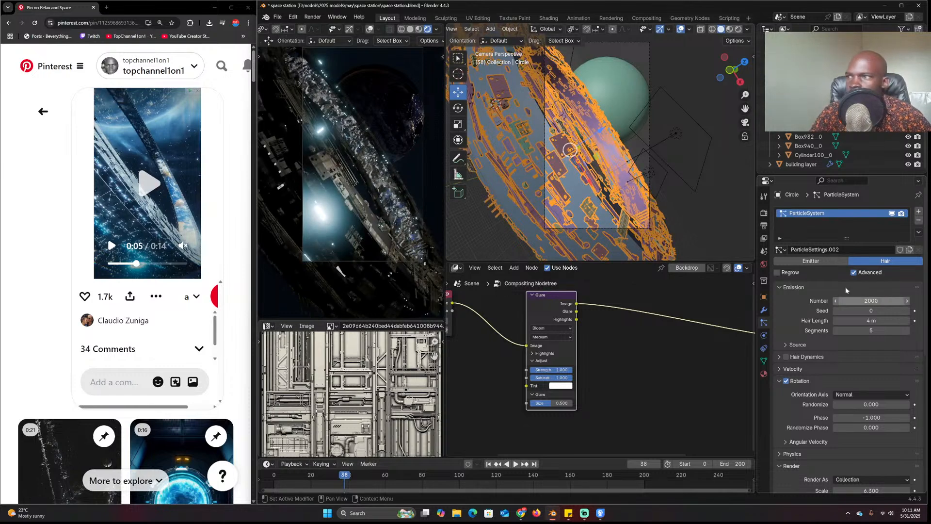
click(699, 223)
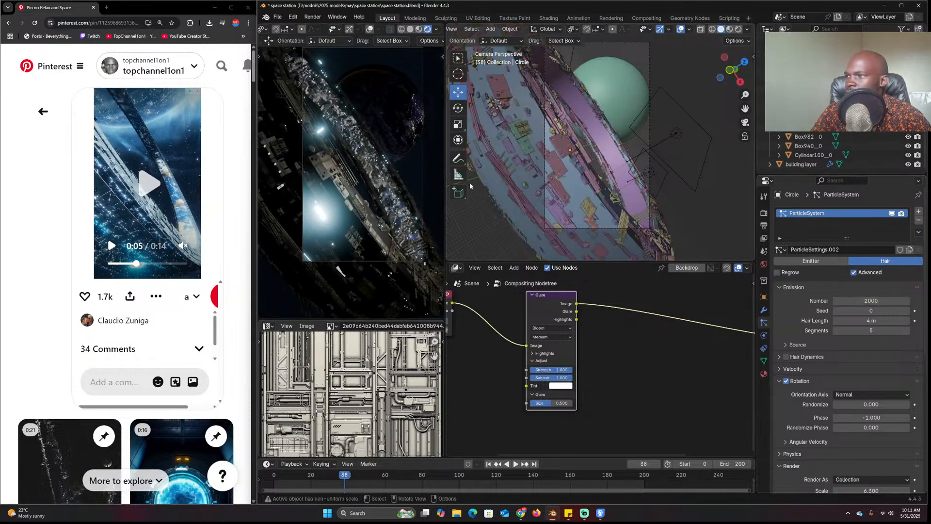
middle_drag(365, 180, 324, 195)
key(KP_0)
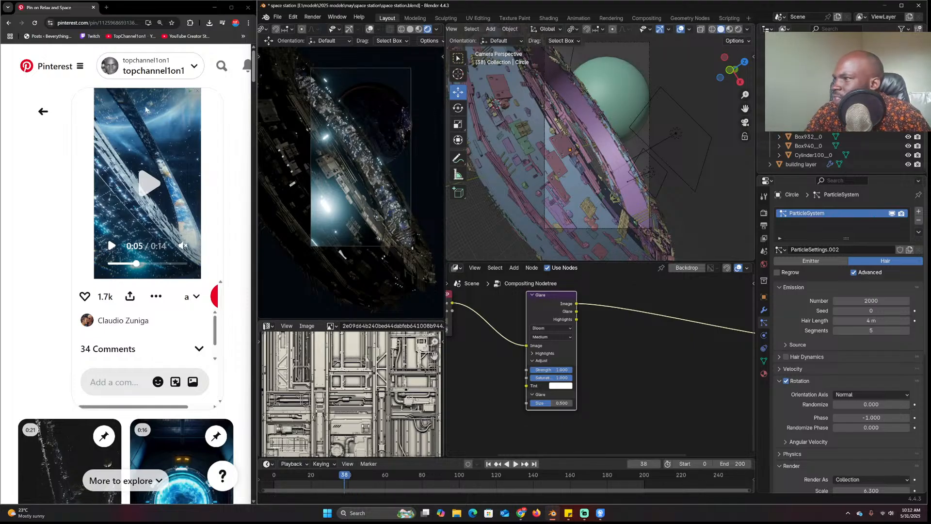
Select the planet sphere and display its material nodes in the Shader Editor
click(383, 123)
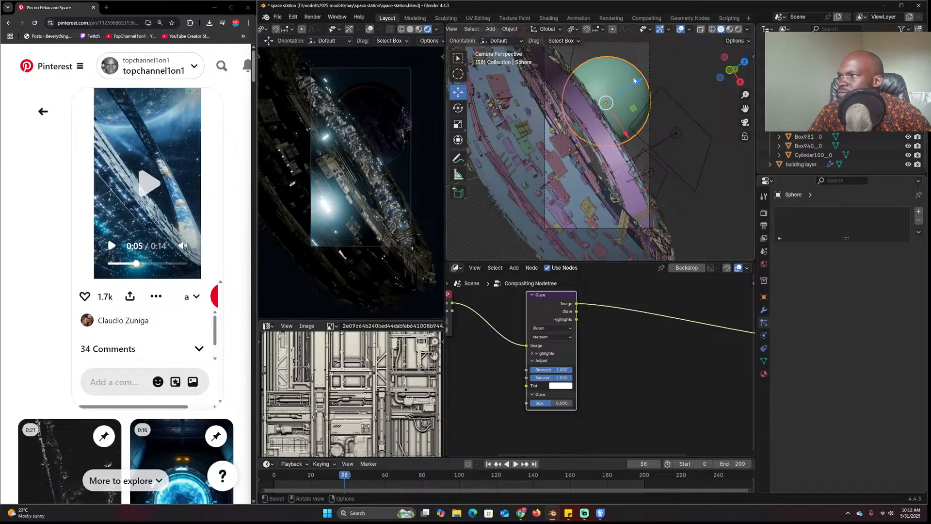
scroll(620, 91, up, 3)
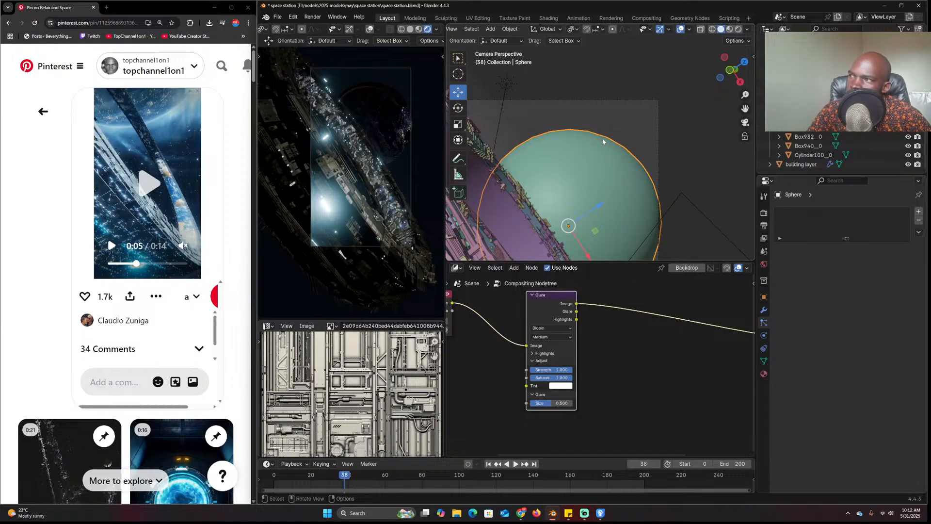
scroll(534, 330, down, 3)
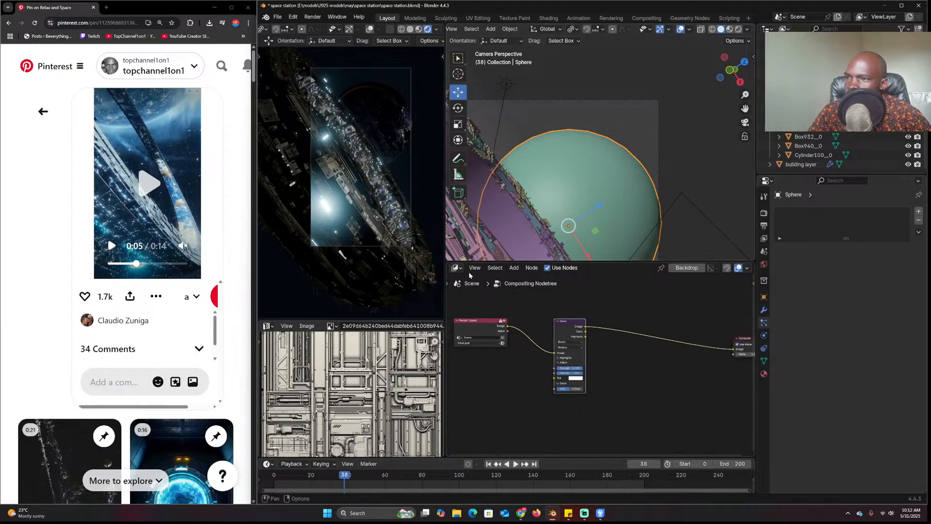
click(456, 267)
click(473, 352)
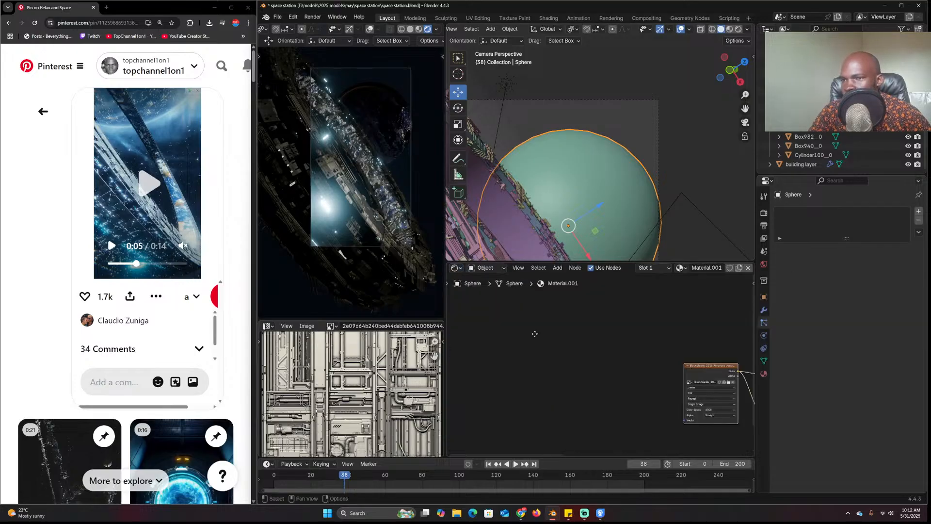
middle_drag(584, 339, 485, 316)
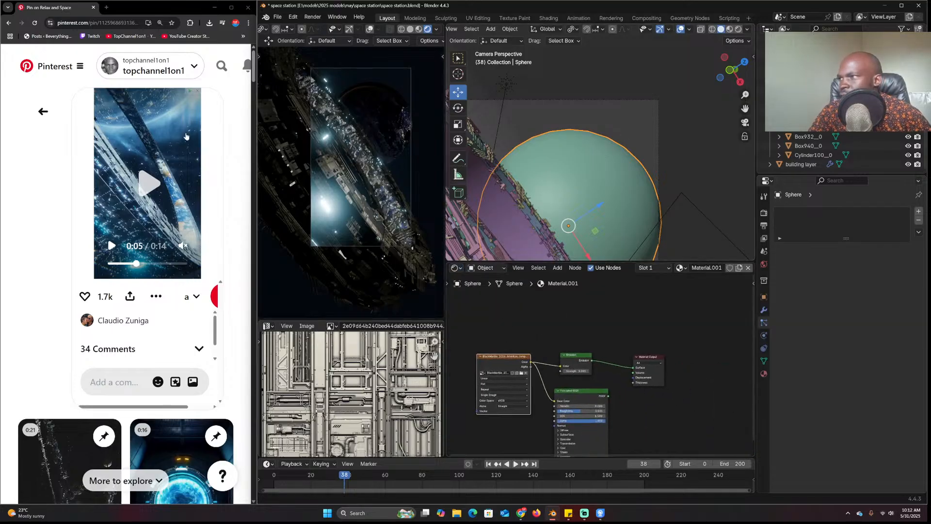
Add a level 2 subdivision to the planet sphere to smooth its outline
shift+middle_drag(555, 157, 556, 157)
scroll(618, 160, up, 2)
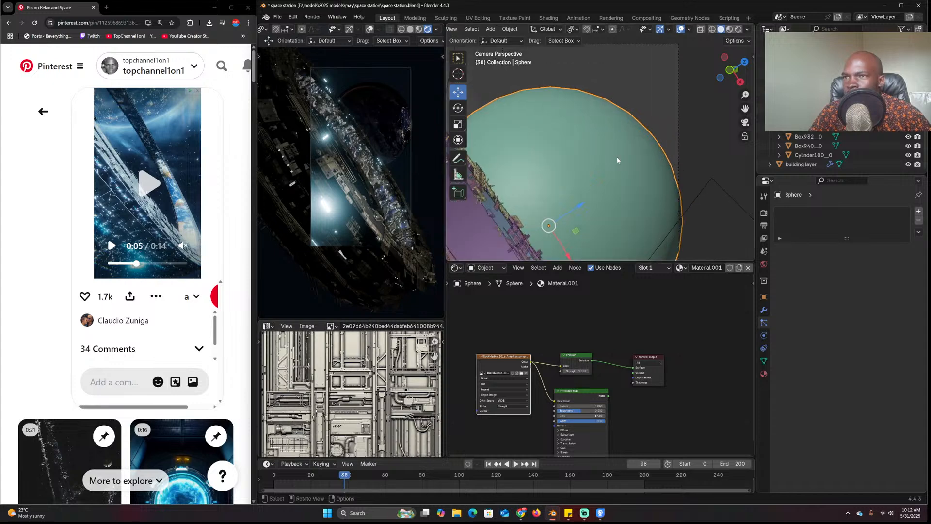
scroll(618, 160, down, 2)
key(ctrl+2)
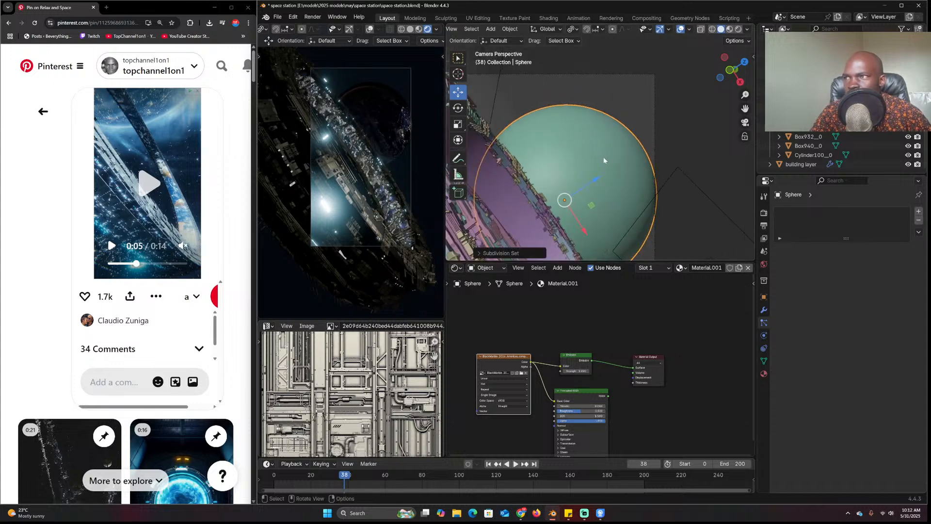
Enlarge the planet sphere, shift it up behind the ring in the camera frame, and save the file
key(s)
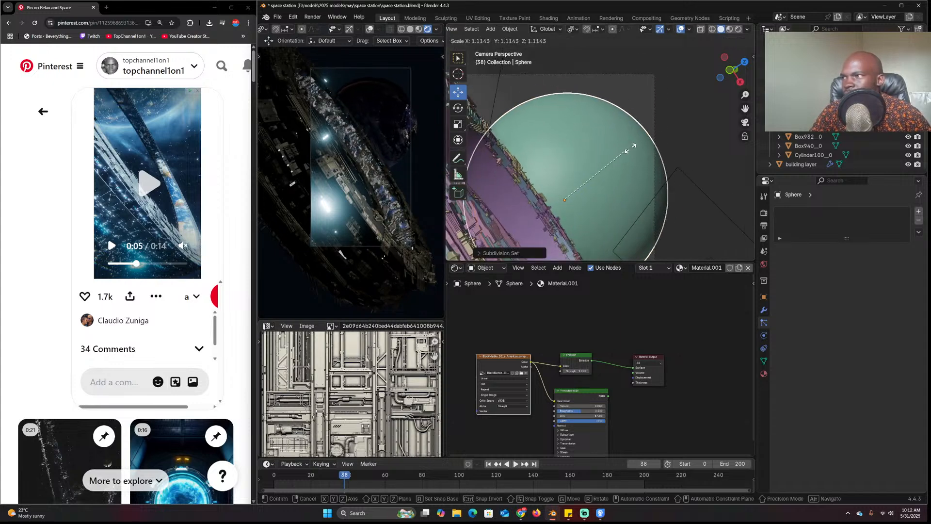
click(646, 136)
key(g)
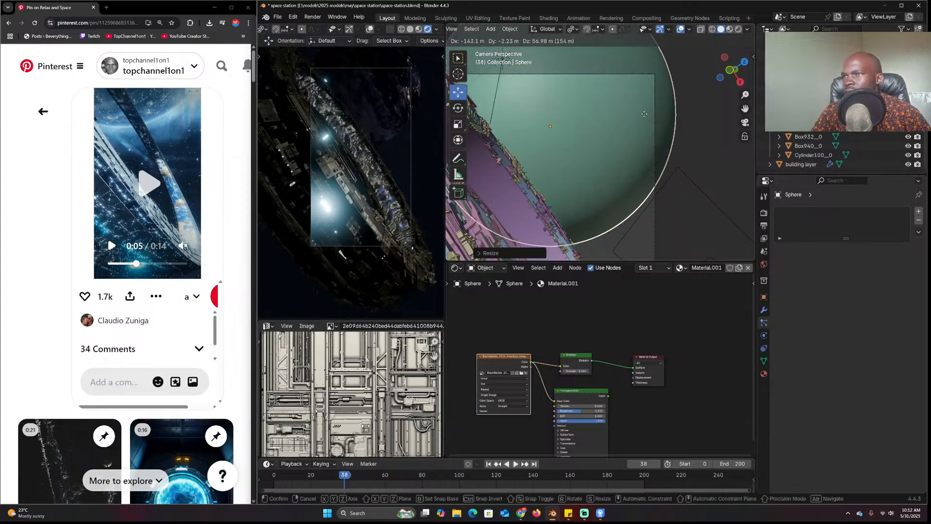
click(638, 137)
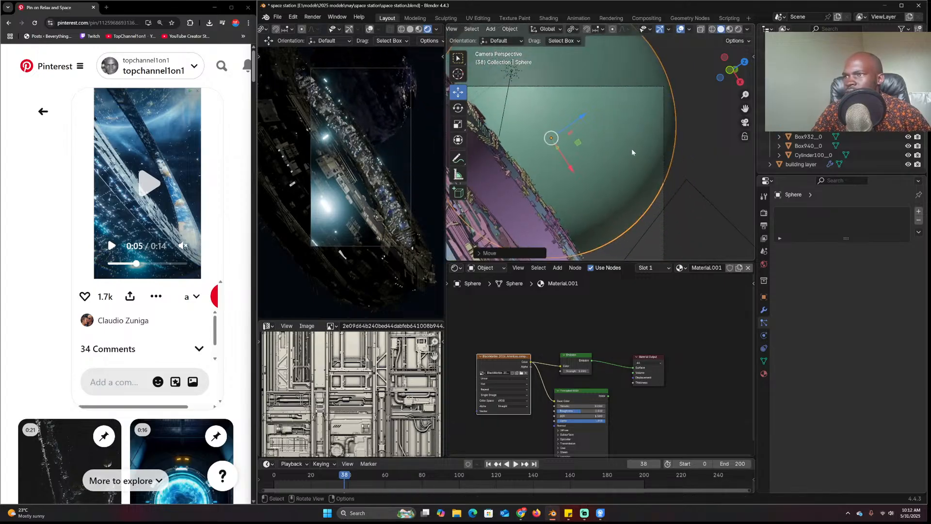
key(ctrl+s)
Set the camera's sensor size to 43 mm and reposition the planet sphere in the camera frame
click(647, 204)
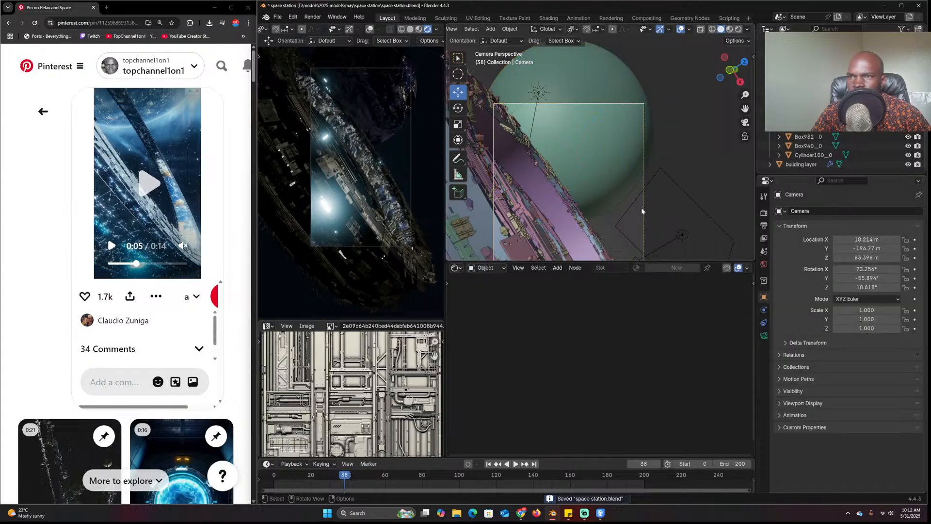
click(764, 336)
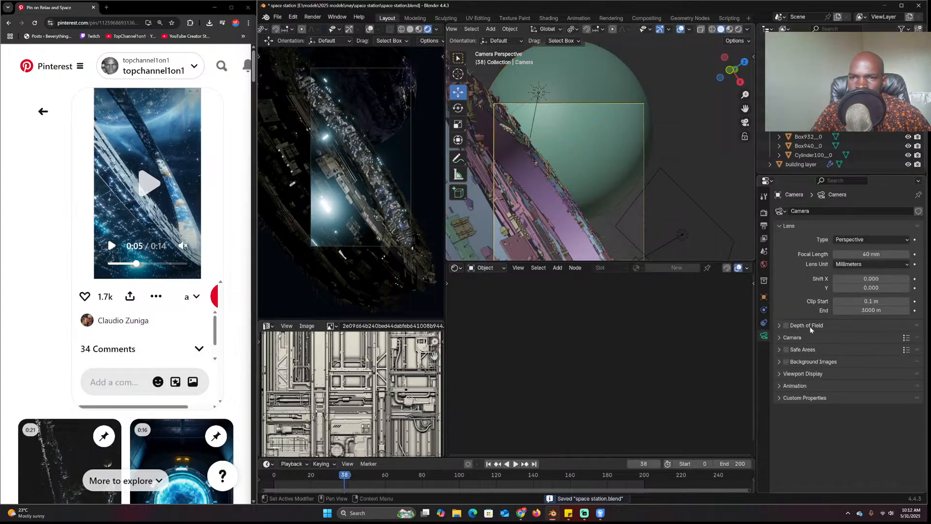
middle_drag(602, 184, 570, 209)
scroll(571, 210, down, 5)
scroll(570, 209, up, 3)
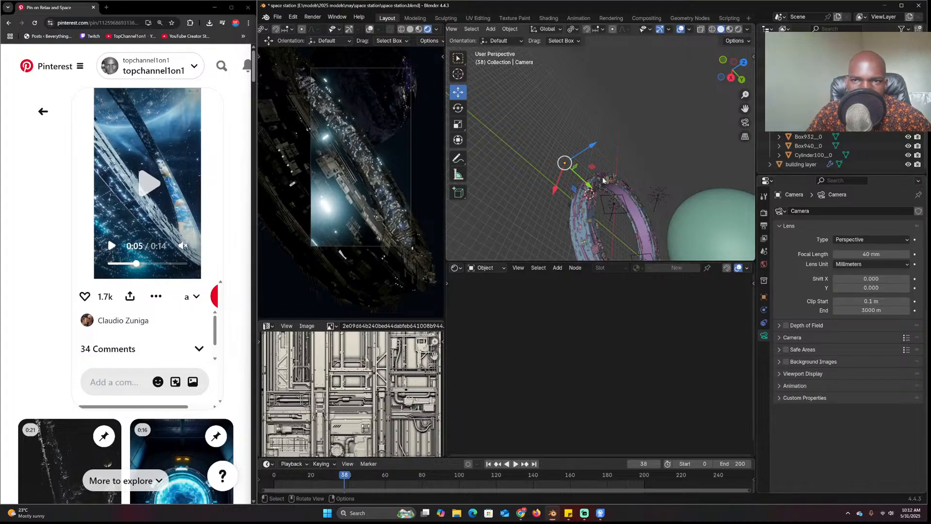
key(KP_0)
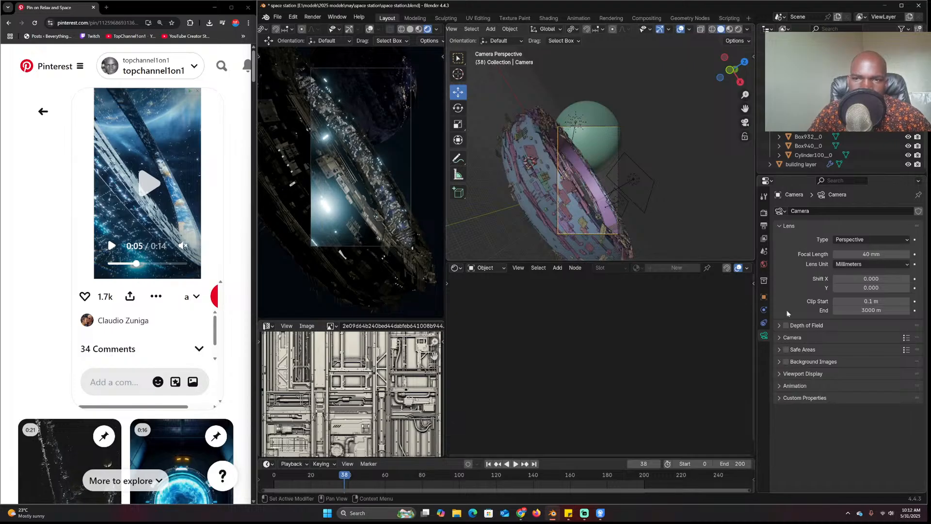
click(825, 338)
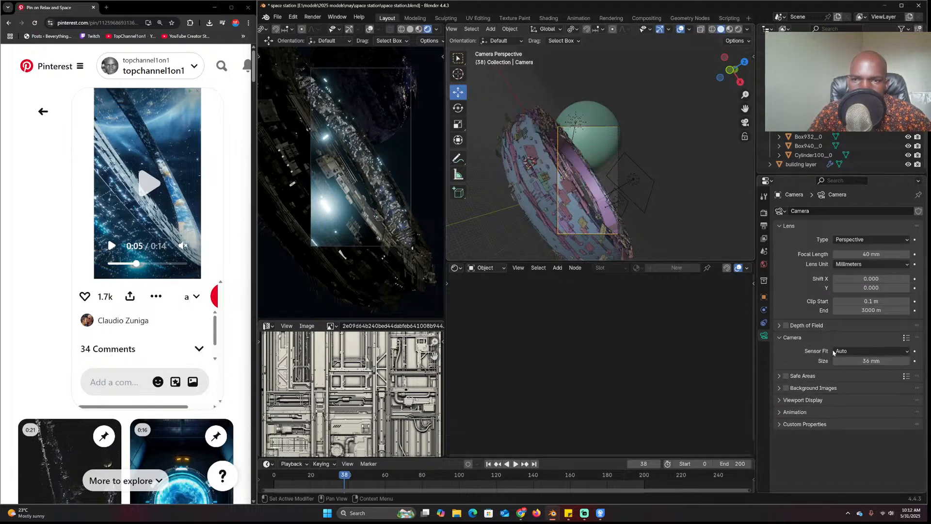
mouse_move(854, 360)
mouse_down()
mouse_move(900, 360)
mouse_move(866, 359)
mouse_up()
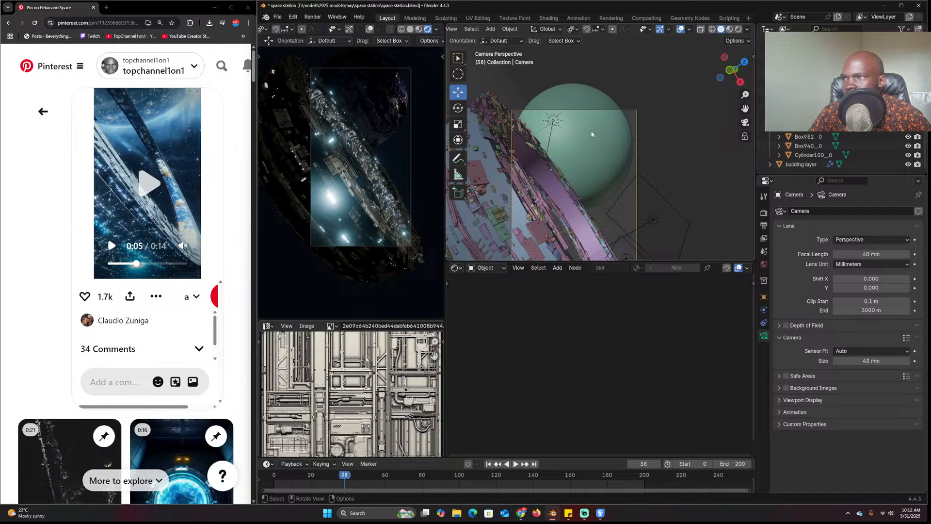
drag(591, 134, 608, 146)
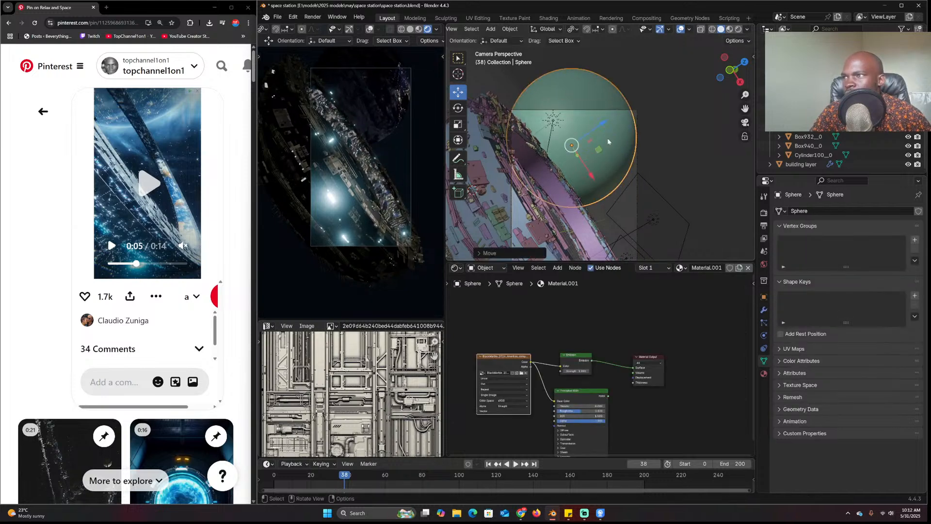
Duplicate the ring with its particle system in place and isolate the copy in local view
click(537, 181)
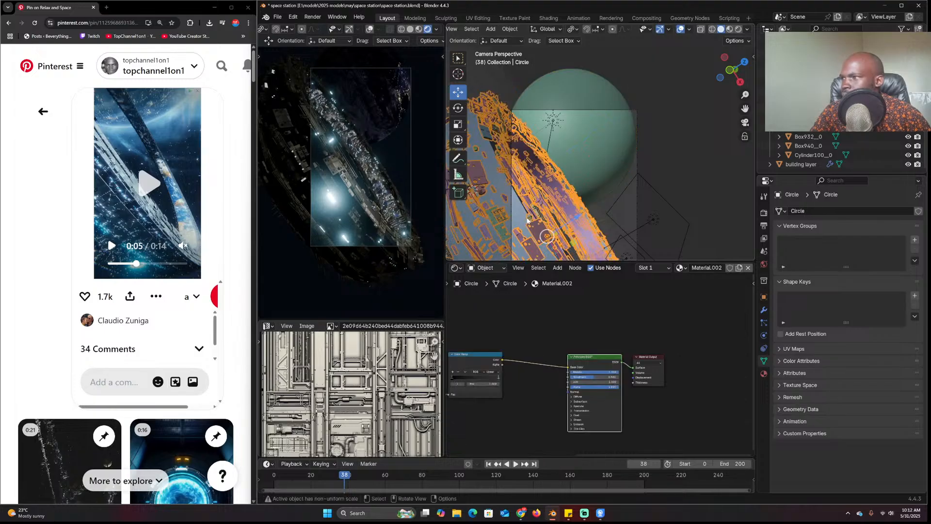
click(764, 310)
shift+middle_drag(577, 160, 655, 156)
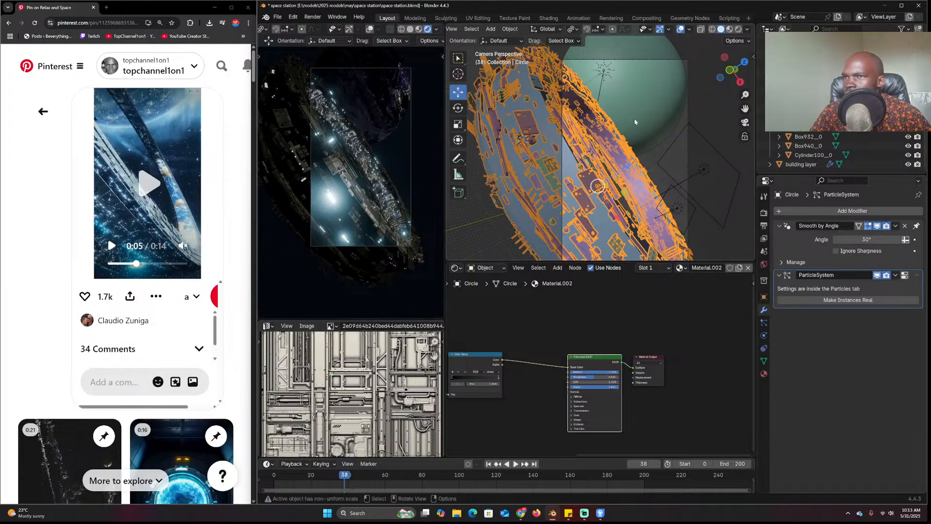
middle_drag(635, 122, 586, 128)
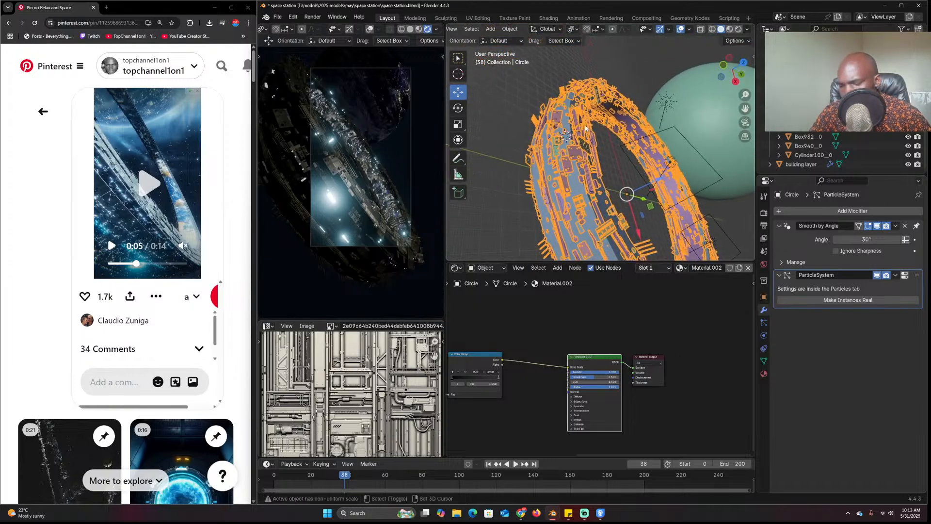
key(shift+d)
right_click(602, 112)
key(slash)
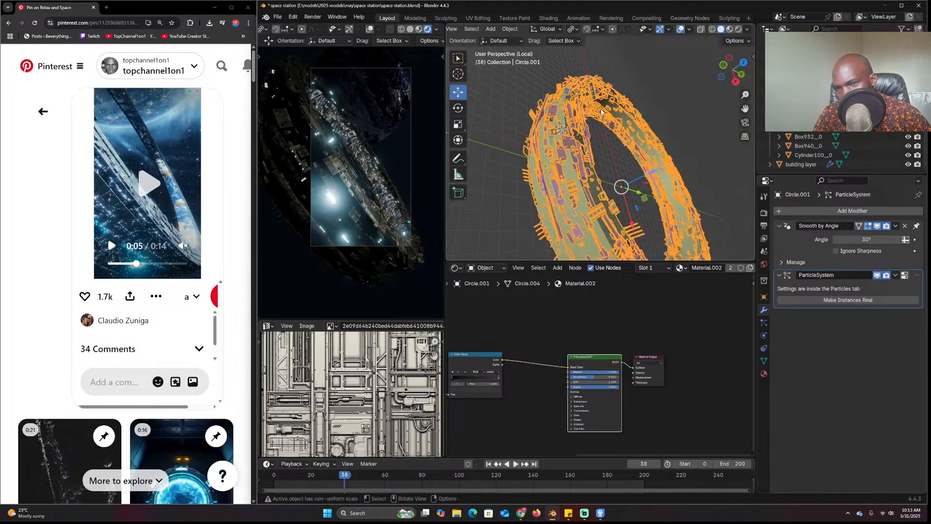
Delete the duplicate ring's inner face loops by growing a loop selection, leaving a single thin band
key(Tab)
scroll(532, 149, up, 5)
shift+middle_drag(568, 106, 584, 134)
alt+click(600, 86)
key(ctrl+KP_Add)
key(ctrl+KP_Add)
key(ctrl+KP_Add)
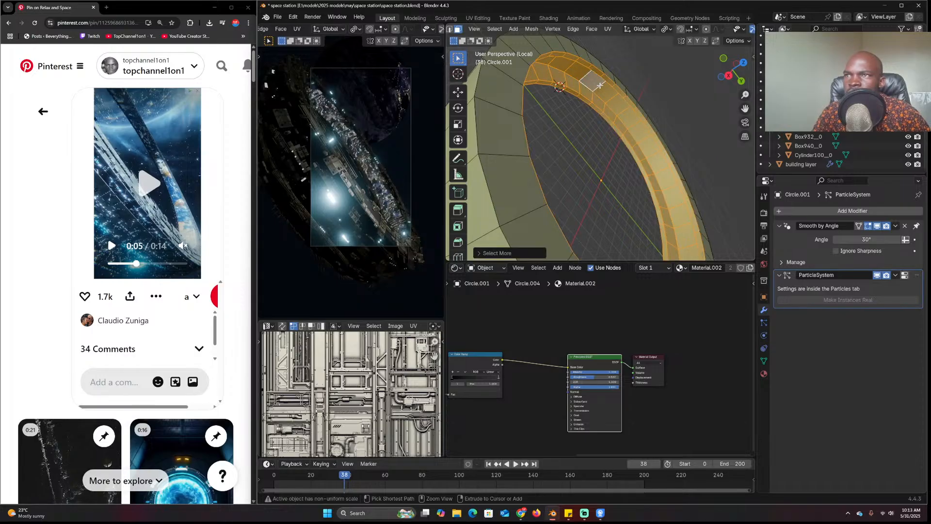
key(x)
click(603, 107)
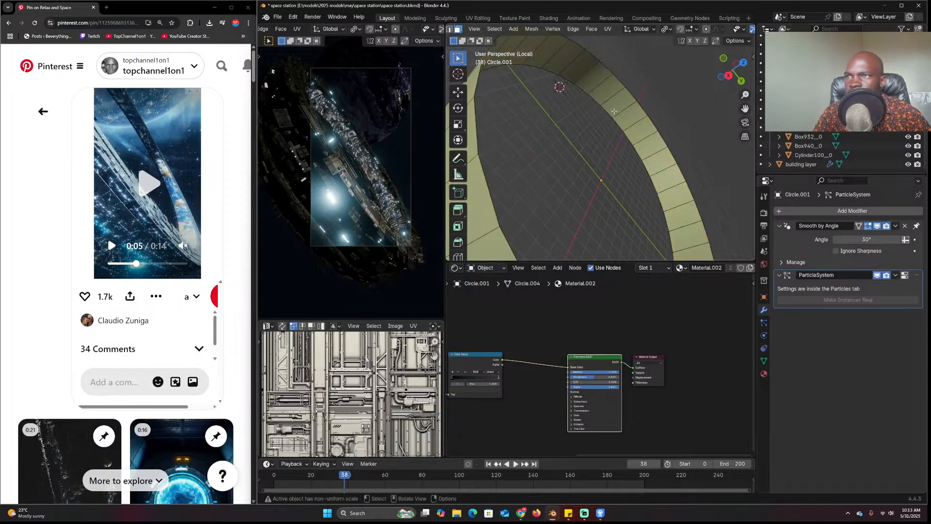
Scale the remaining band up about 1.1 times in X and Y only and return to Object Mode
scroll(684, 121, down, 3)
key(s)
key(shift+z)
click(687, 121)
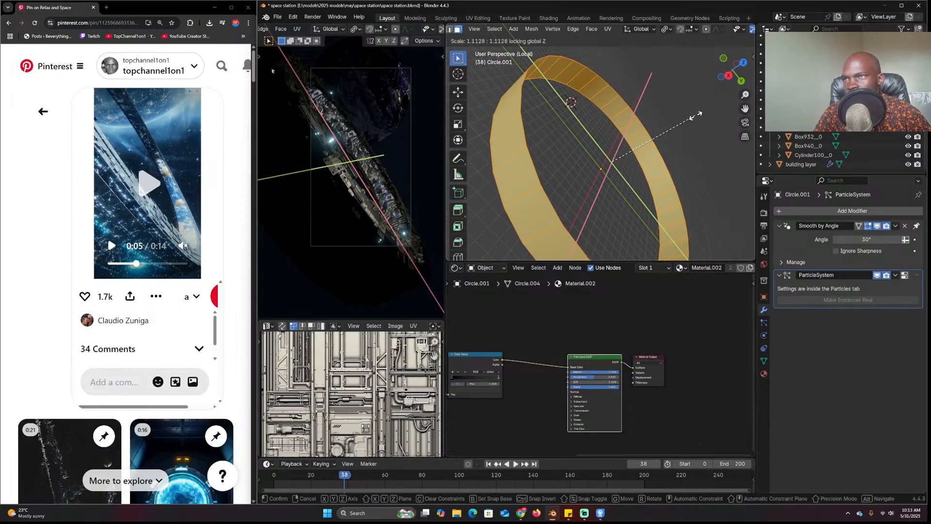
key(Tab)
key(period)
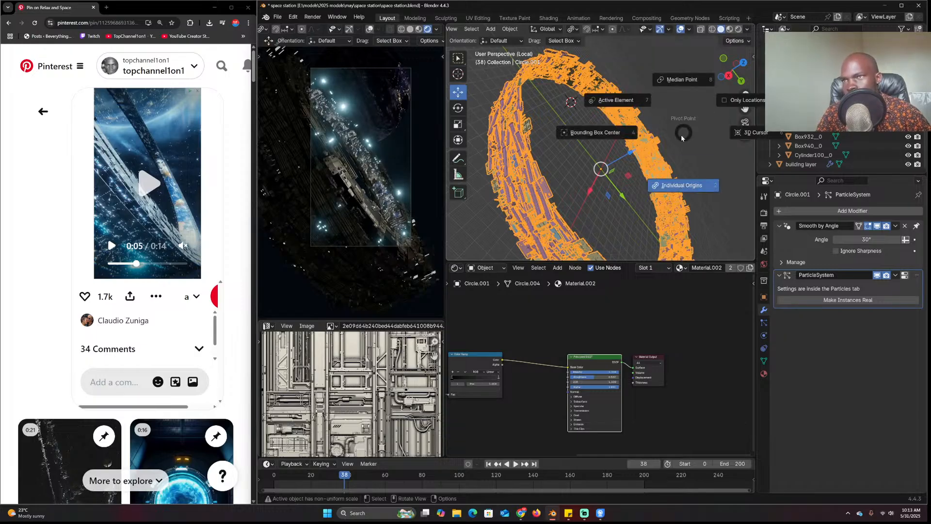
click(682, 159)
click(669, 127)
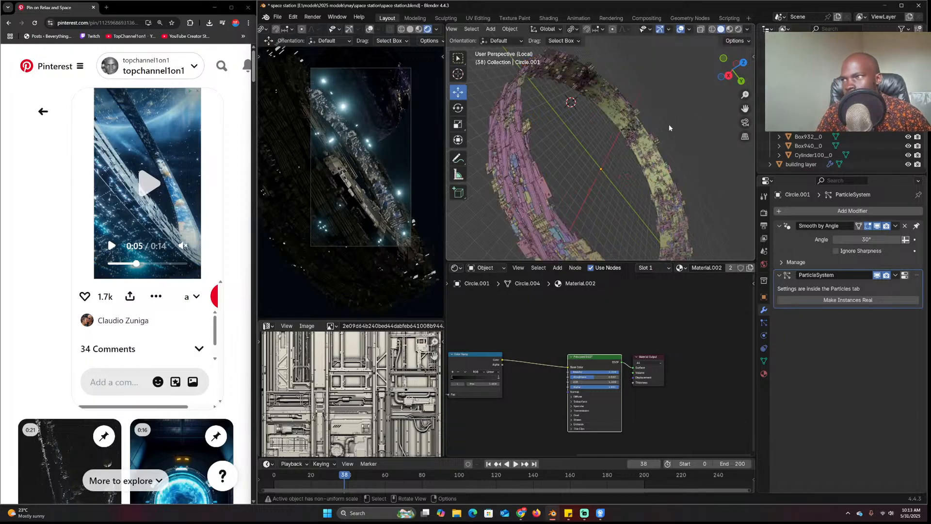
Select the duplicated ring, exit local view and check it against the original ring from above
click(662, 145)
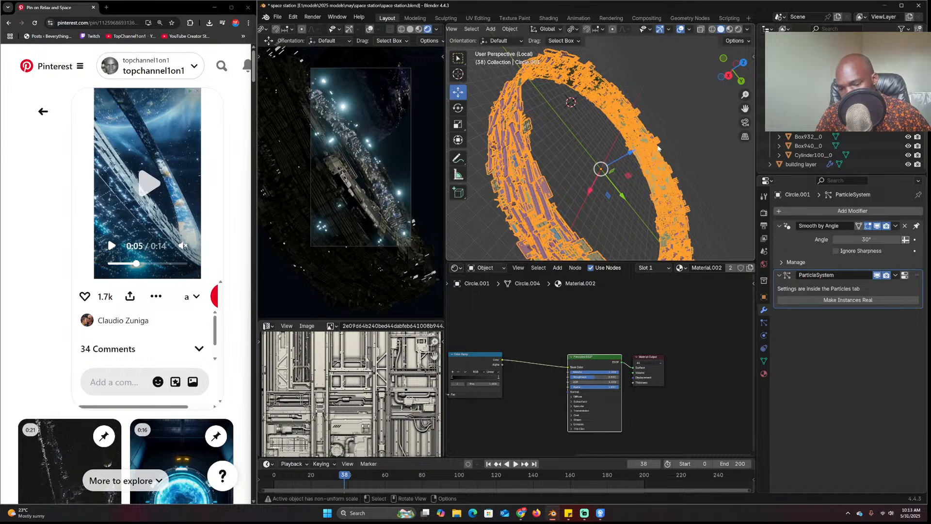
key(KP_Divide)
middle_drag(614, 167, 627, 140)
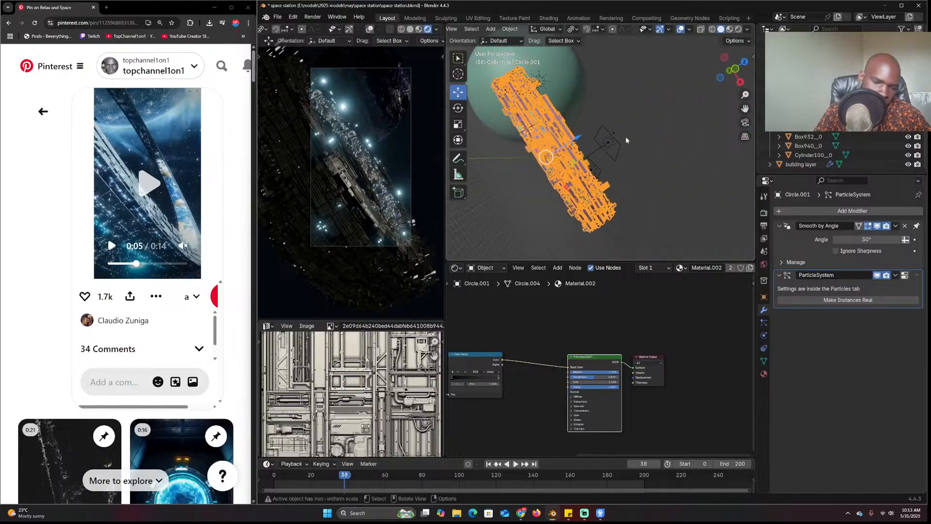
key(KP_7)
scroll(626, 235, up, 3)
key(Tab)
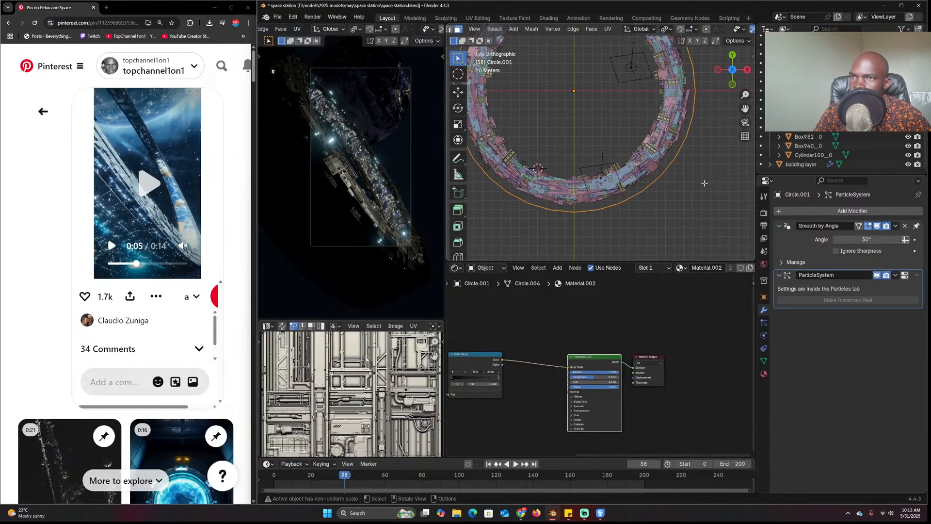
key(Tab)
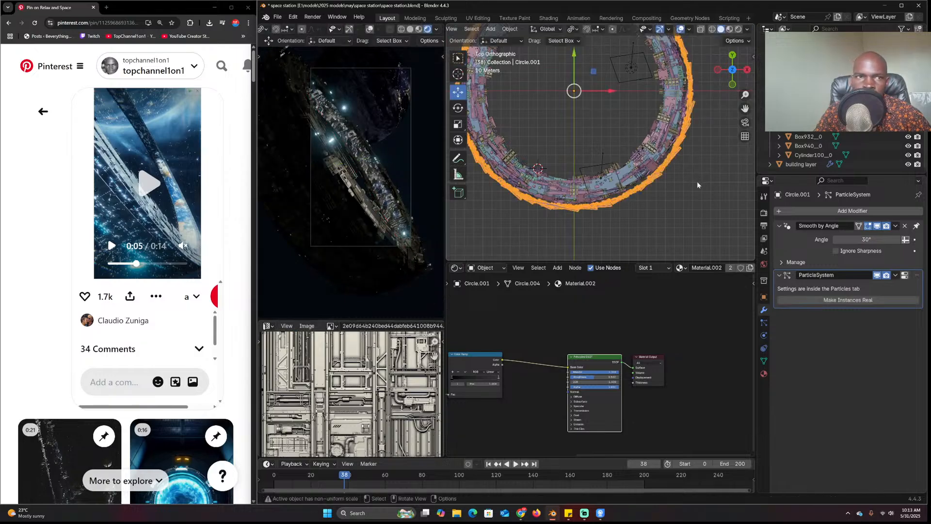
Scale the duplicate band's mesh along the Z axis only and return to Object Mode
middle_drag(697, 181, 656, 108)
scroll(657, 145, up, 2)
shift+middle_drag(660, 160, 654, 152)
key(Tab)
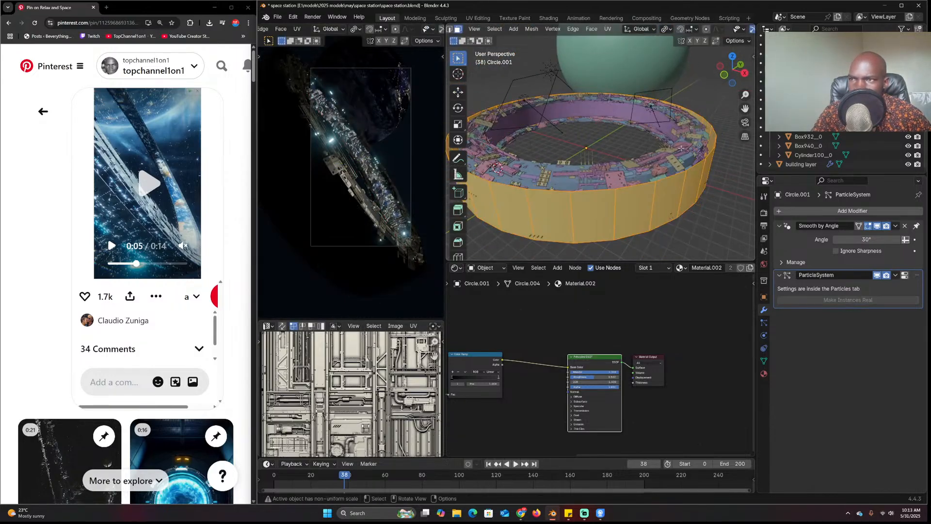
key(s)
key(z)
click(652, 152)
key(Tab)
middle_drag(688, 178, 627, 156)
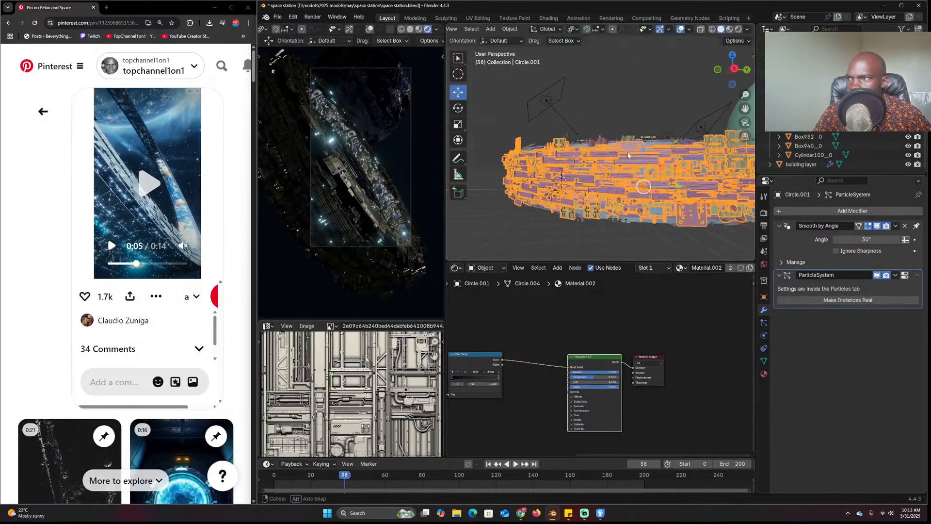
Make the duplicate band's particle settings single-user and set the emission number to 500
click(905, 275)
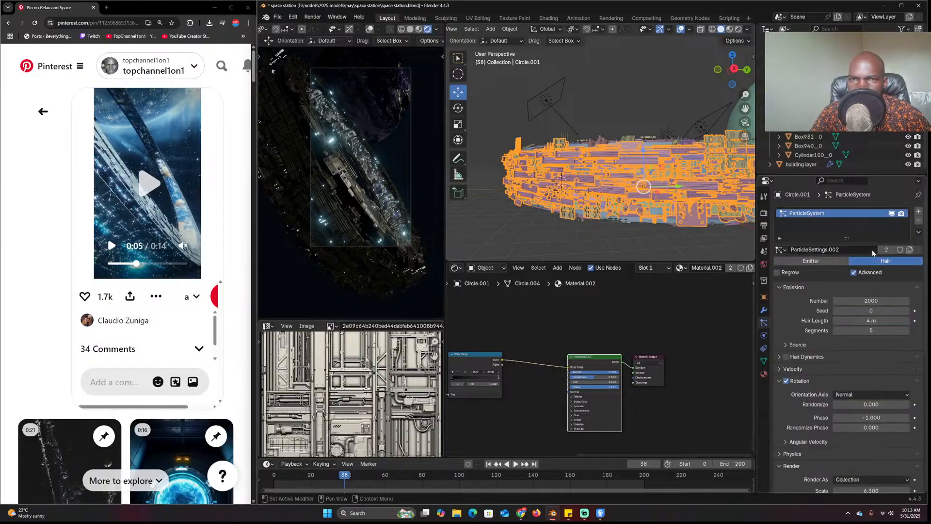
click(887, 250)
click(871, 301)
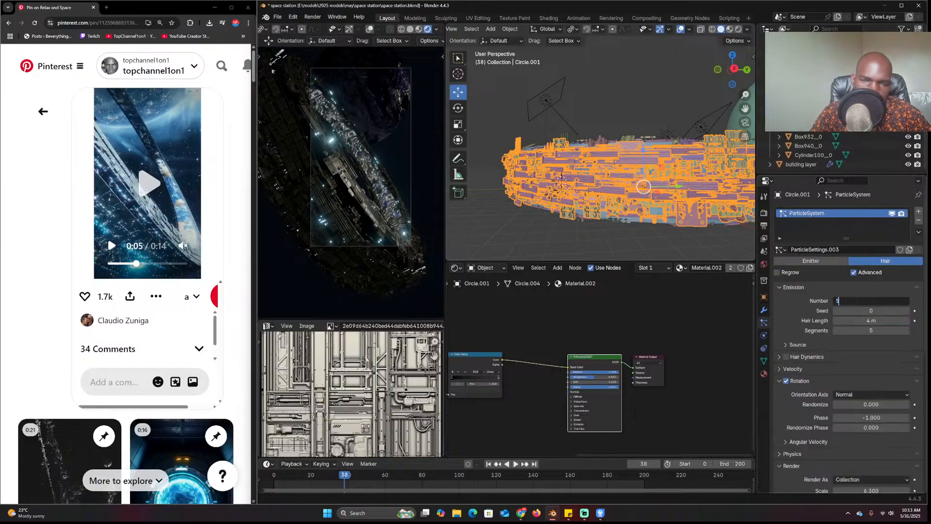
text(500)
key(Return)
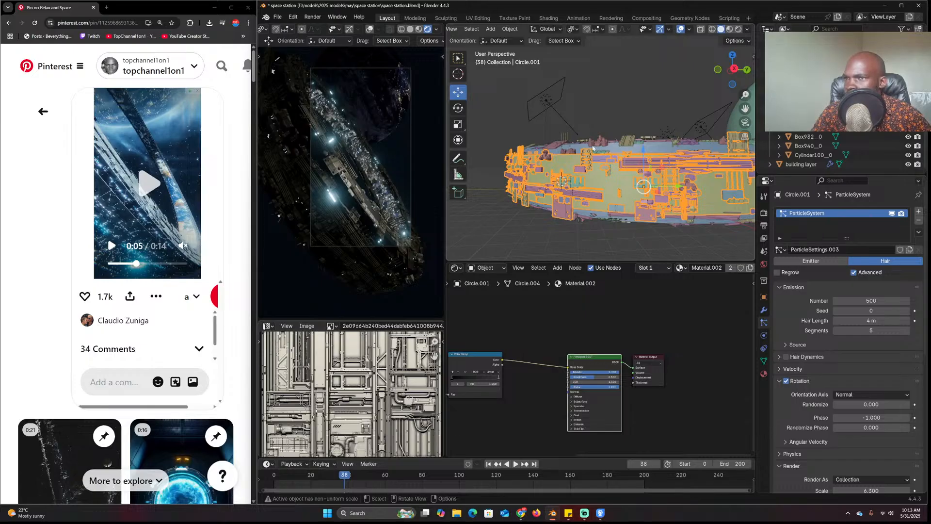
Turn off the duplicate band's instancer visibility for both viewport and render
middle_drag(670, 160, 670, 212)
click(764, 310)
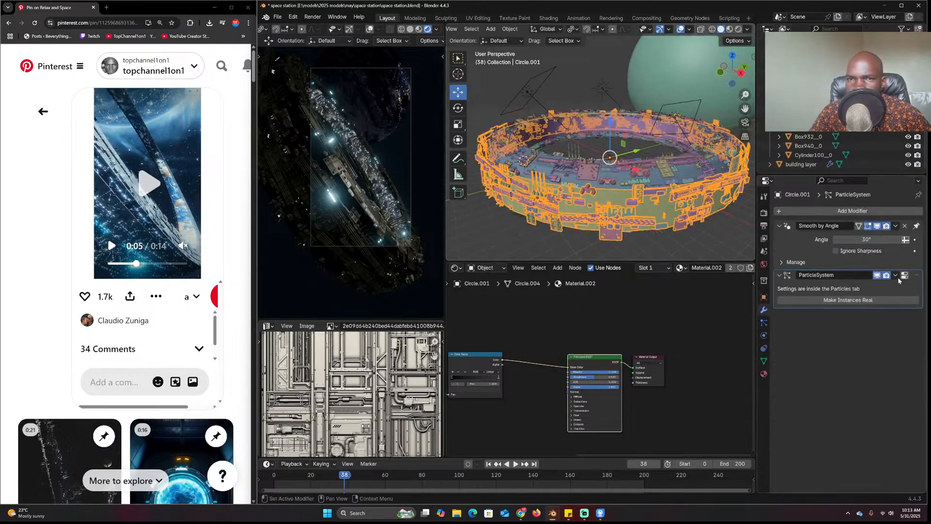
click(764, 297)
click(795, 379)
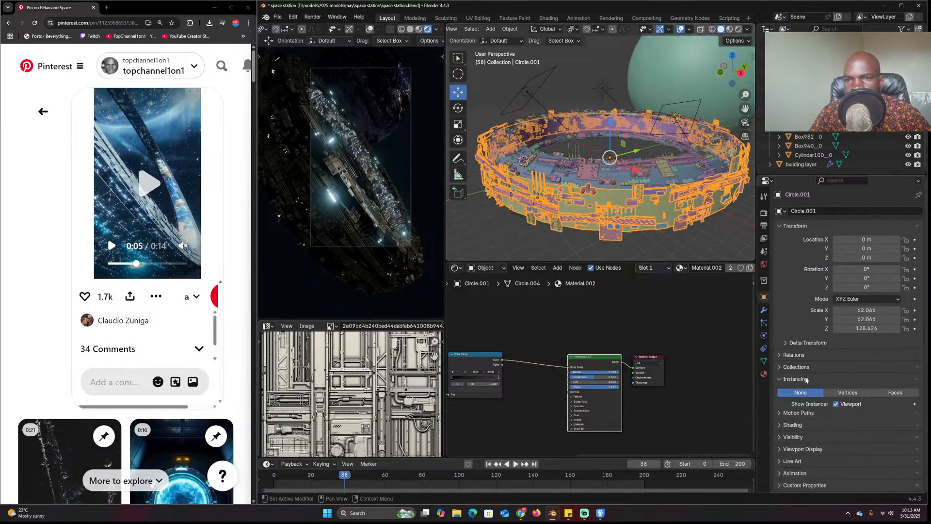
click(837, 413)
middle_drag(606, 160, 628, 167)
click(569, 188)
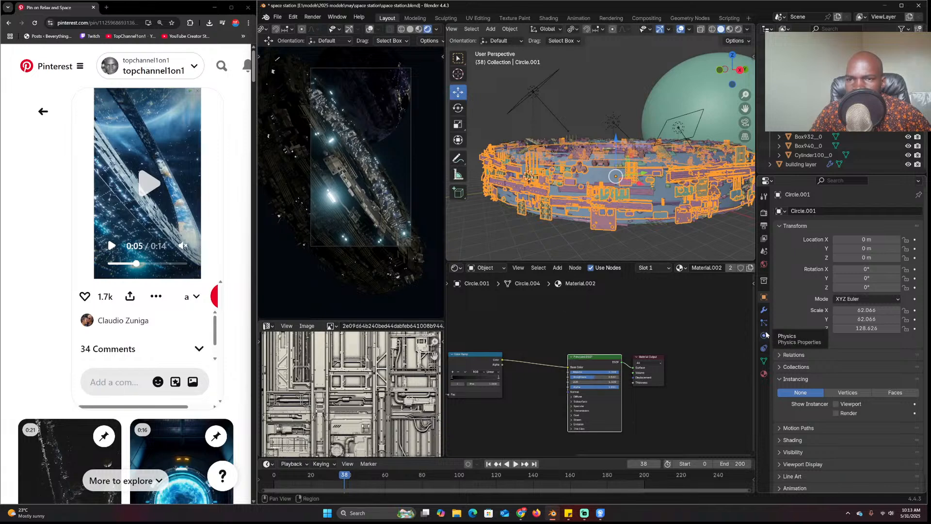
Set the hair segments of the duplicate band's particle system to 2
click(764, 323)
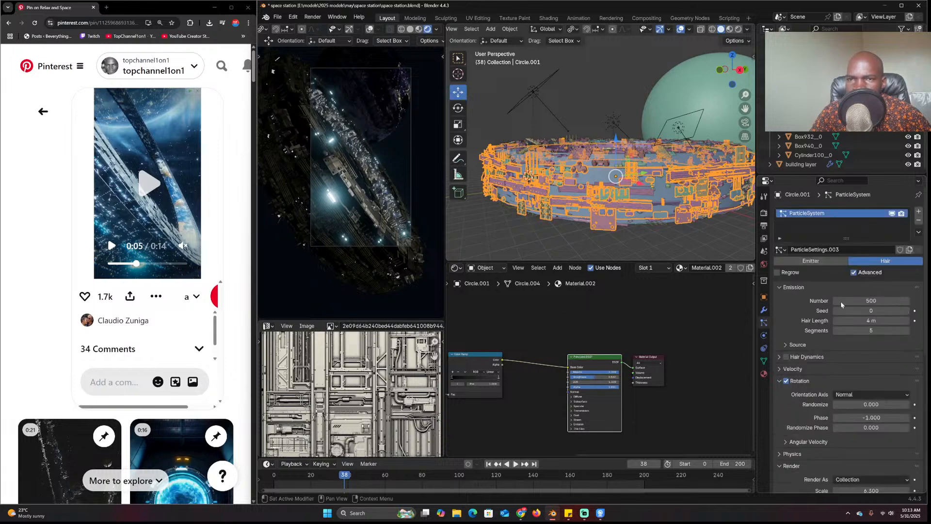
click(906, 331)
click(906, 332)
click(906, 332)
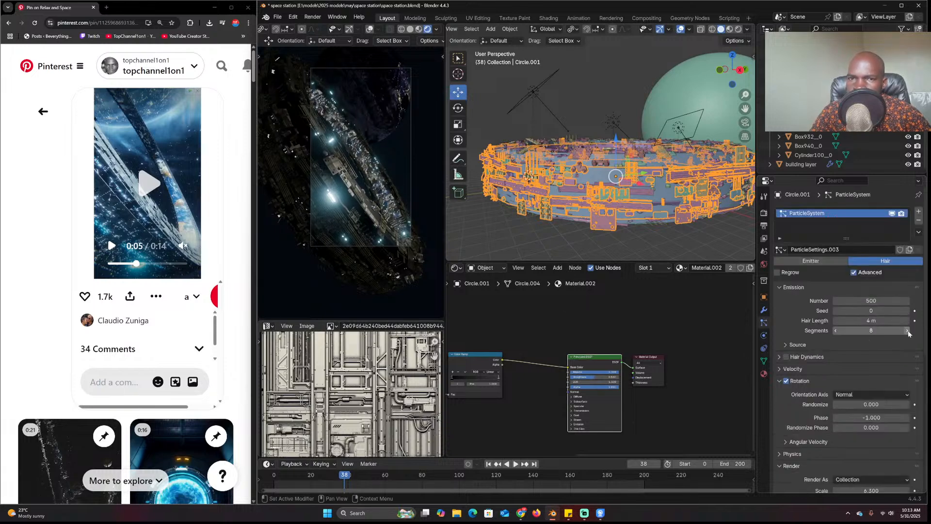
click(906, 332)
drag(839, 332, 810, 332)
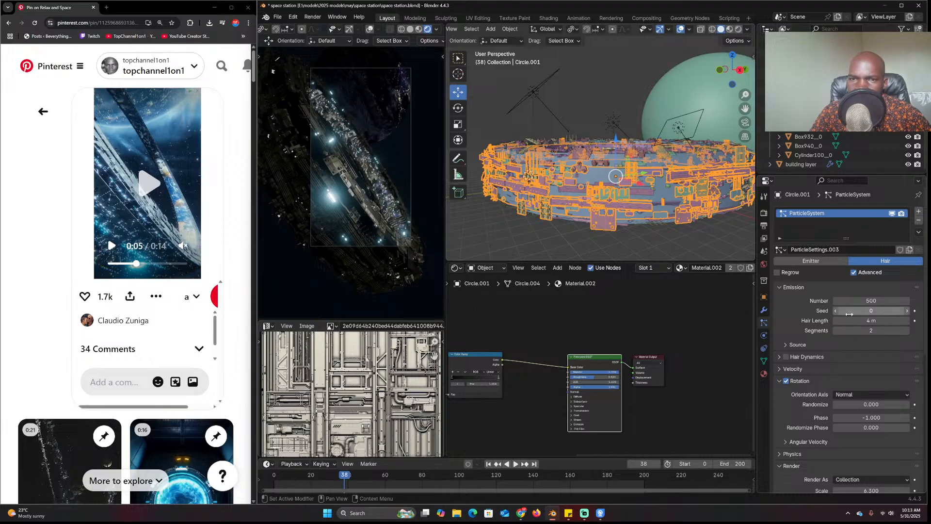
Set the emission seed of the band's particle system to 5
click(906, 312)
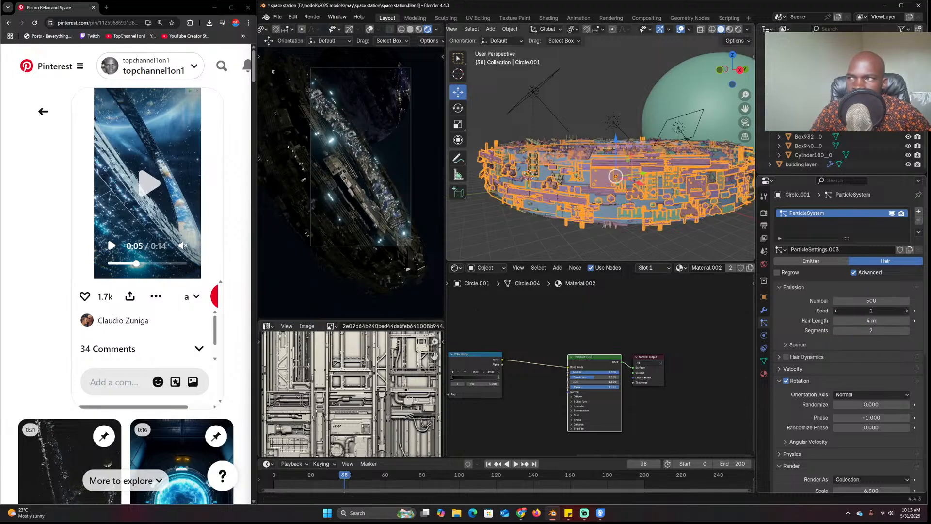
click(907, 312)
click(907, 313)
click(906, 313)
click(907, 313)
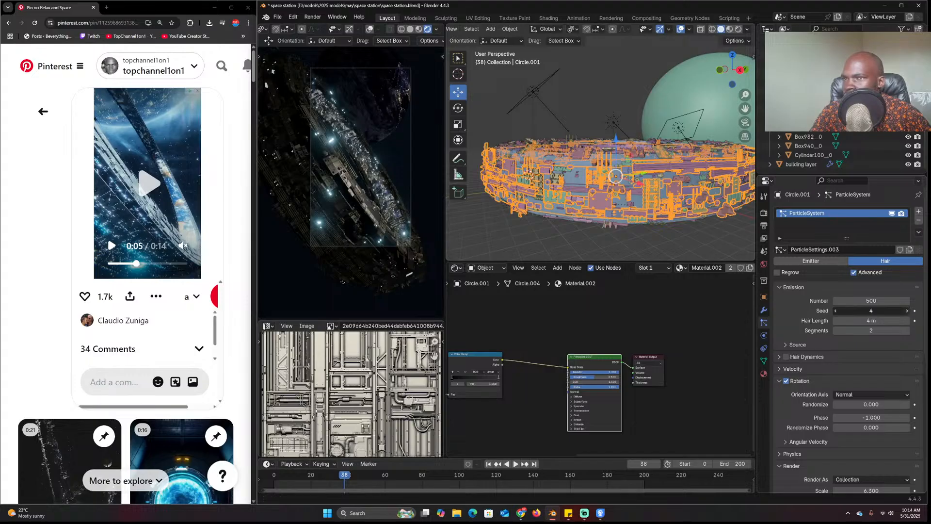
middle_drag(672, 184, 709, 210)
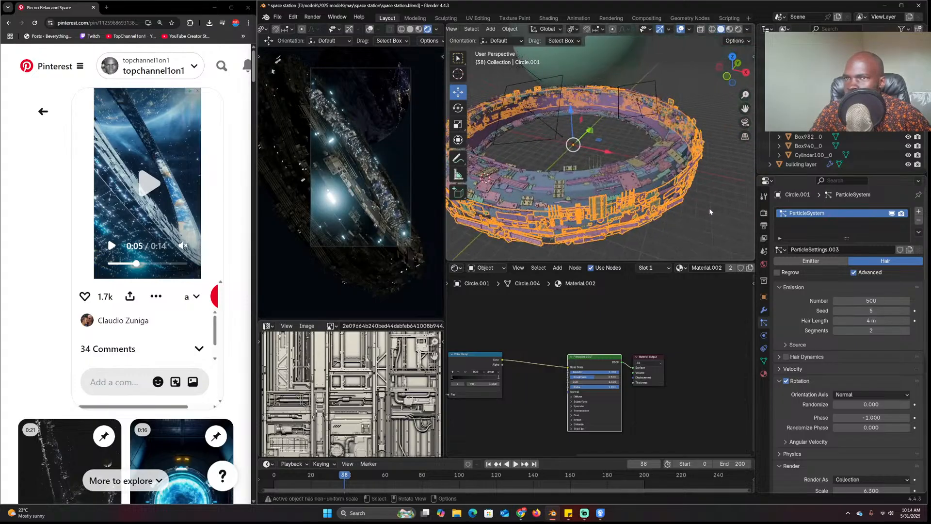
Duplicate the band's mesh in place, narrow the copy along Z and scale it slightly inward in X and Y only
key(Tab)
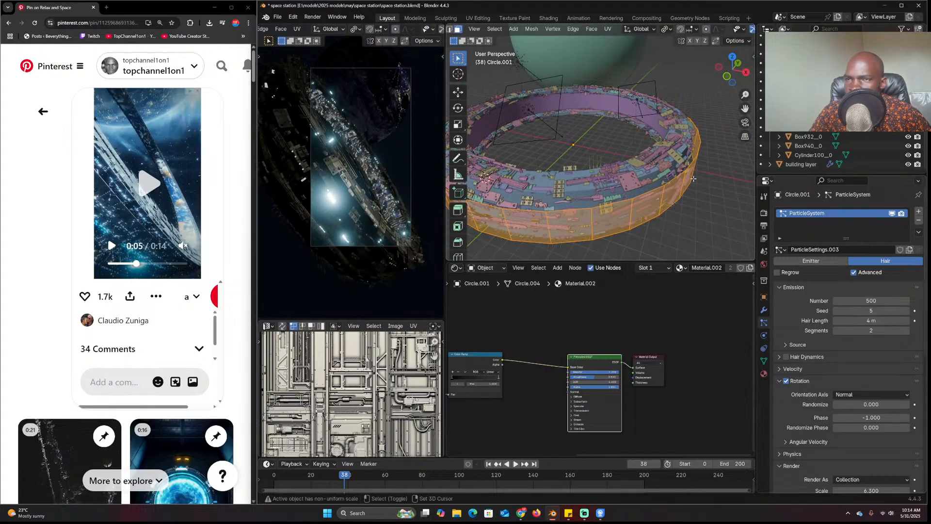
key(shift+d)
right_click(694, 179)
key(s)
key(z)
click(638, 156)
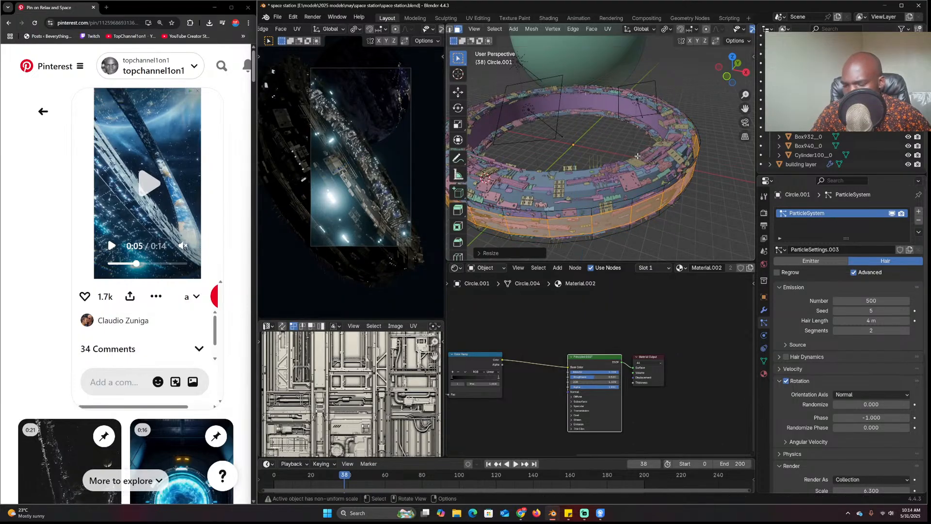
key(s)
key(shift+z)
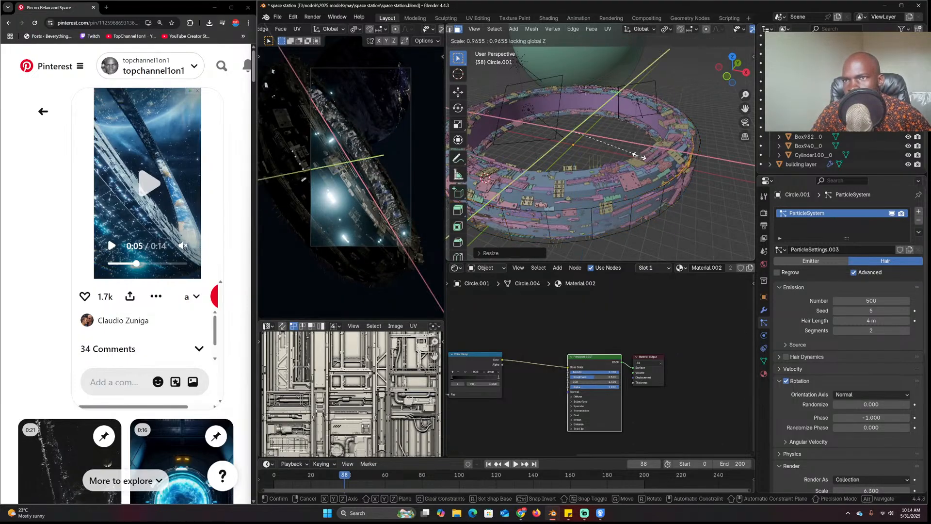
click(630, 155)
key(Tab)
Scale the narrow band outward in X and Y, duplicate it in place and return to Object Mode
middle_drag(652, 170, 597, 144)
key(Tab)
middle_drag(664, 156, 735, 185)
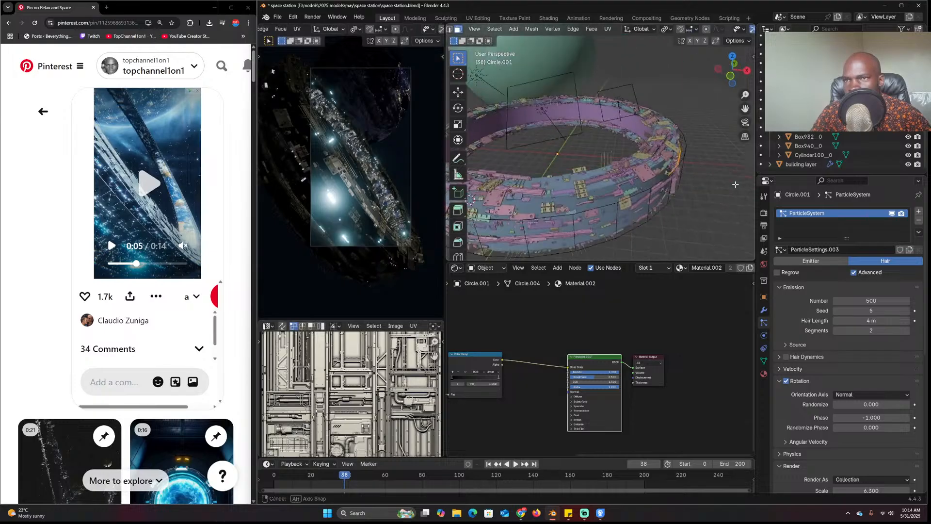
key(s)
key(shift+z)
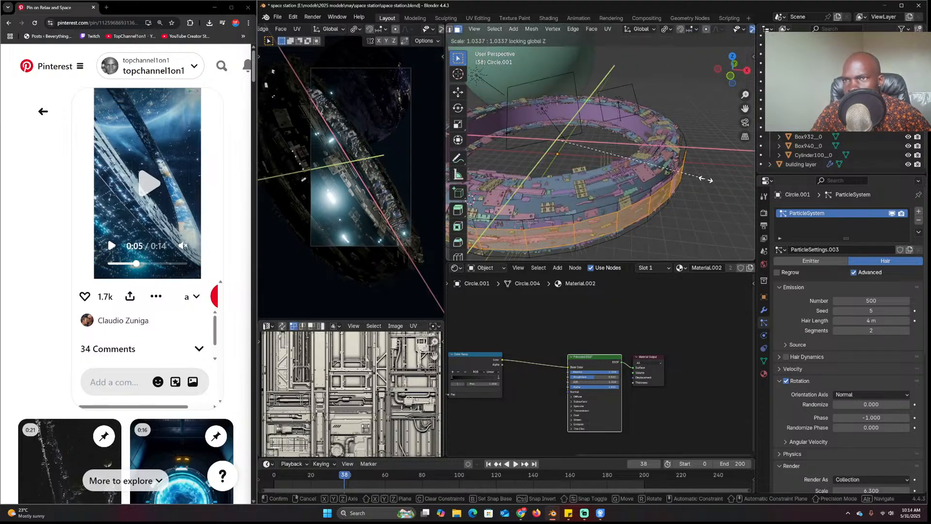
key(Escape)
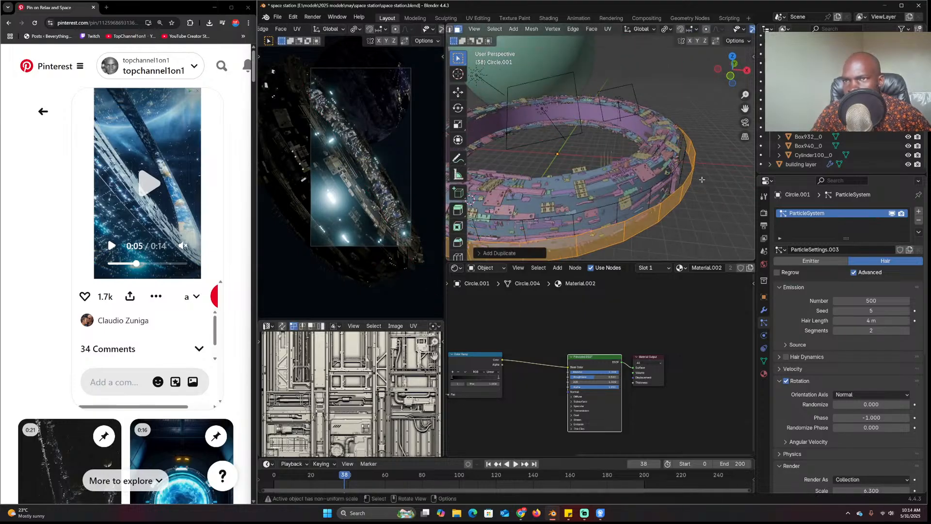
key(s)
key(Escape)
key(Tab)
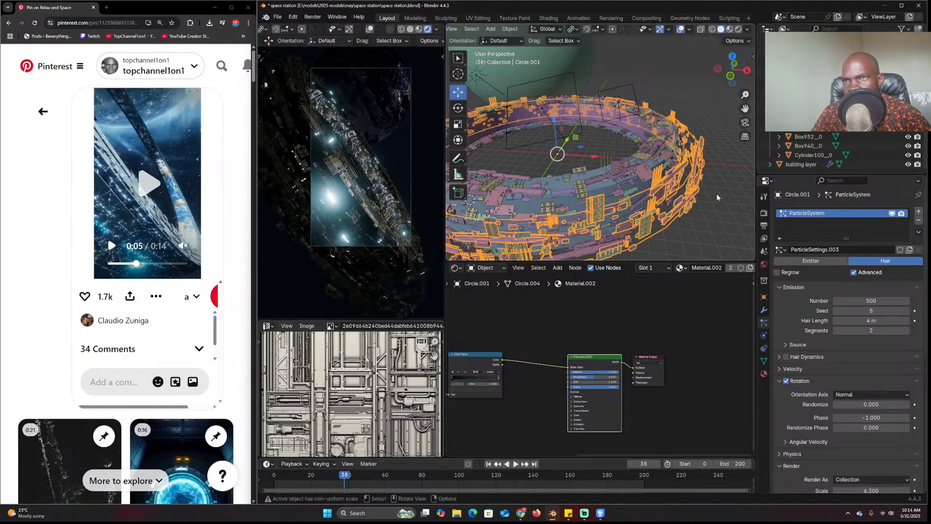
middle_drag(667, 184, 630, 182)
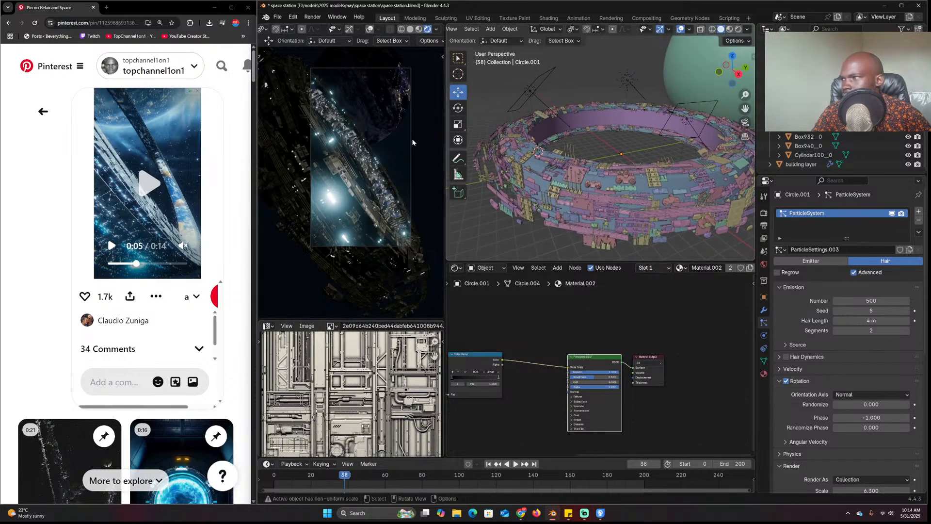
Set the camera's focal length to 15 mm and move the camera closer to the ring
scroll(601, 97, down, 4)
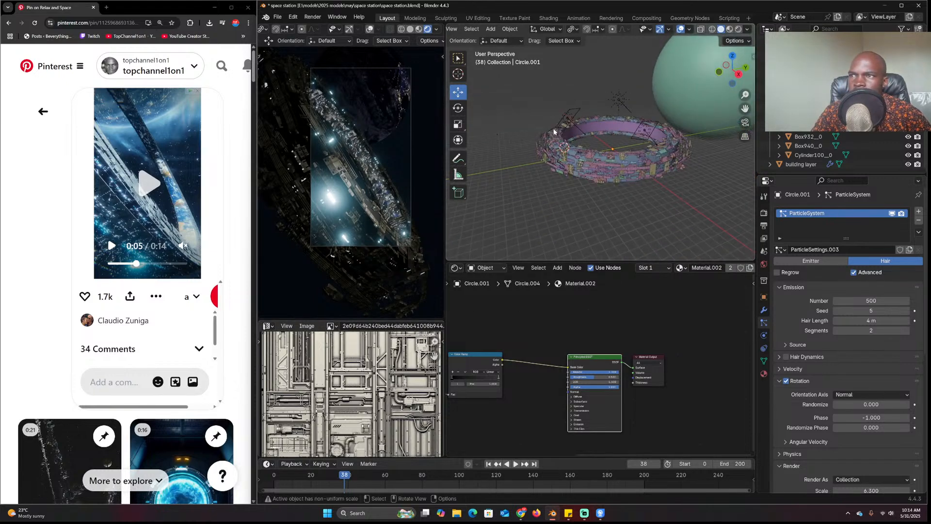
scroll(577, 129, up, 2)
click(533, 133)
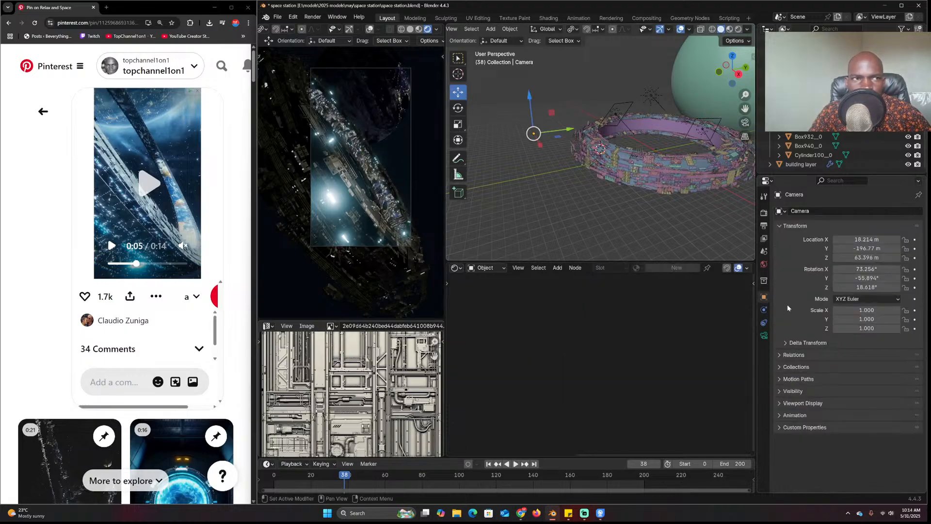
click(764, 335)
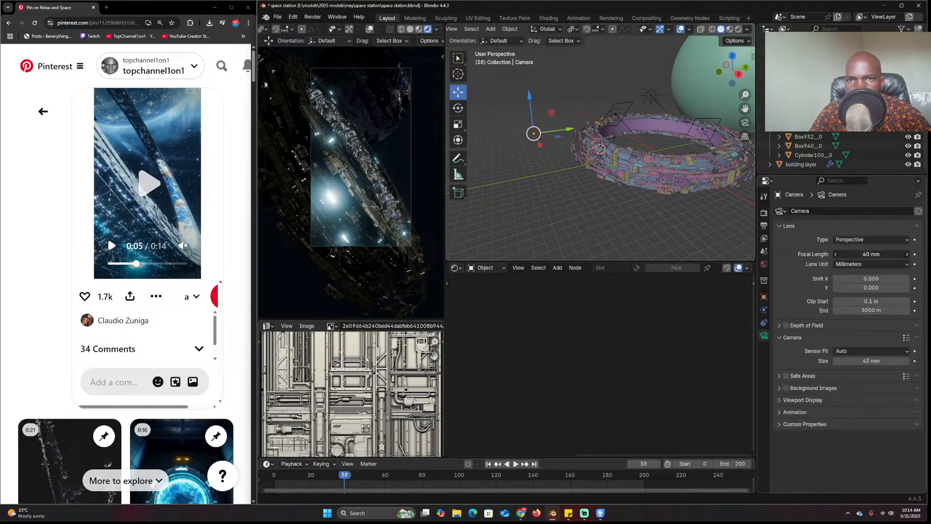
text(15)
key(Return)
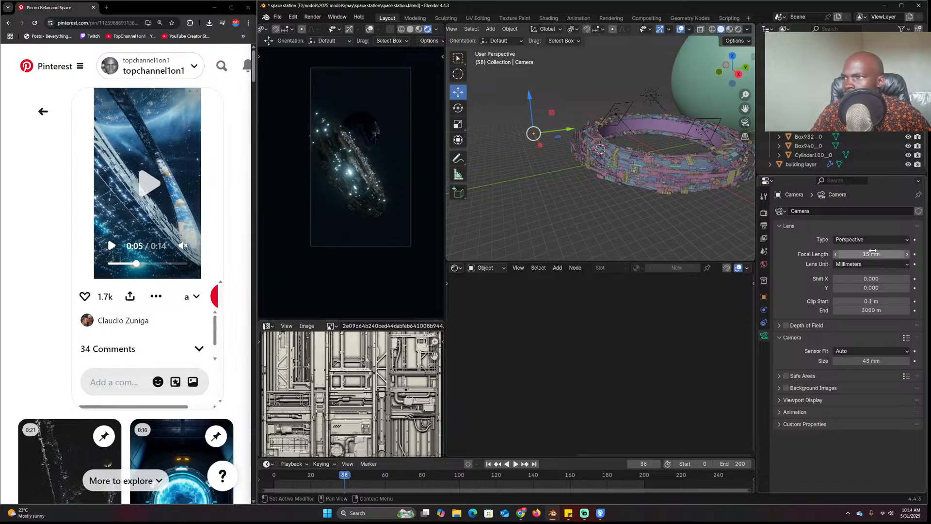
drag(565, 131, 539, 128)
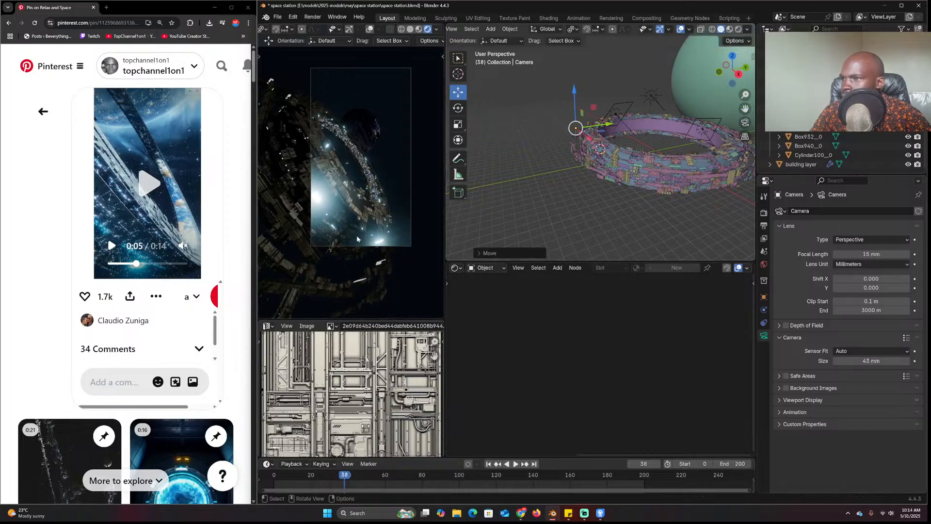
scroll(357, 239, up, 3)
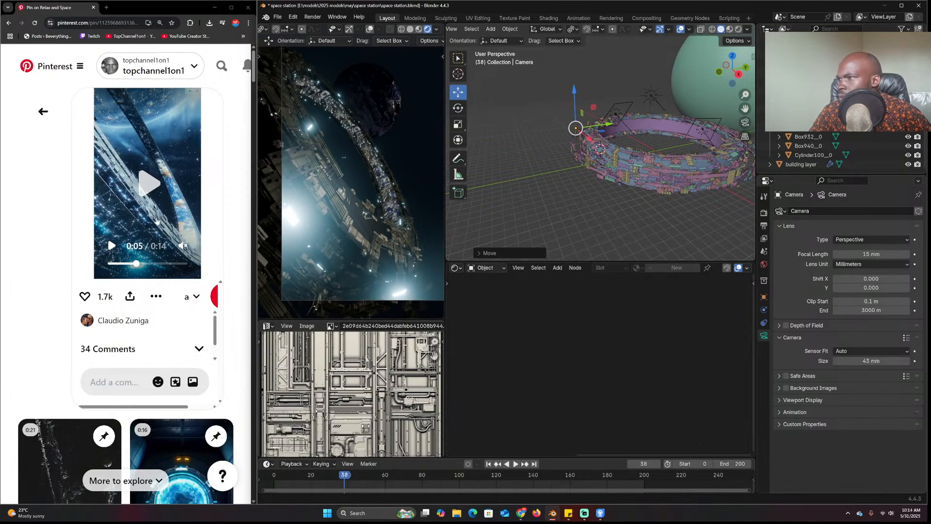
Rewind the Pinterest reference video to 0:00 to study its opening frame
click(146, 184)
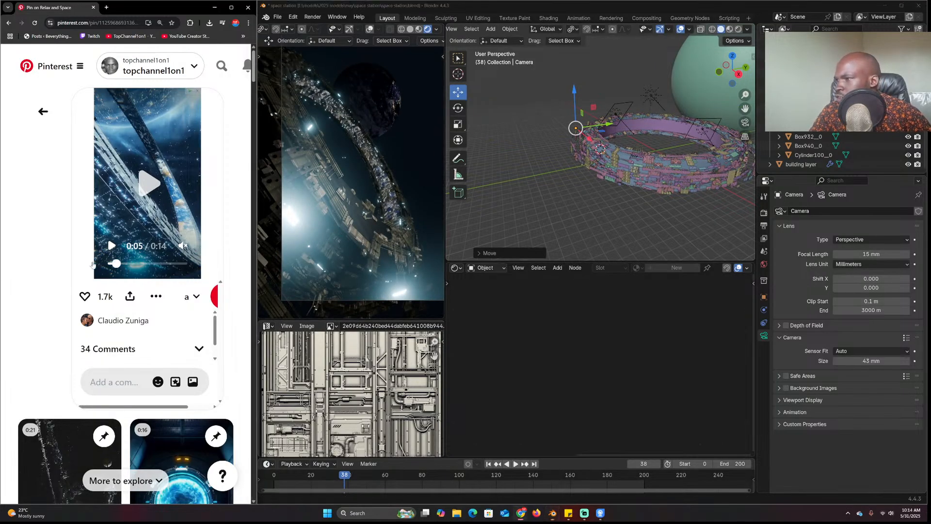
click(146, 184)
Duplicate the area light near the ring's front edge, place the copy outside the ring, clear its rotation and rotate it 90° about X
click(640, 145)
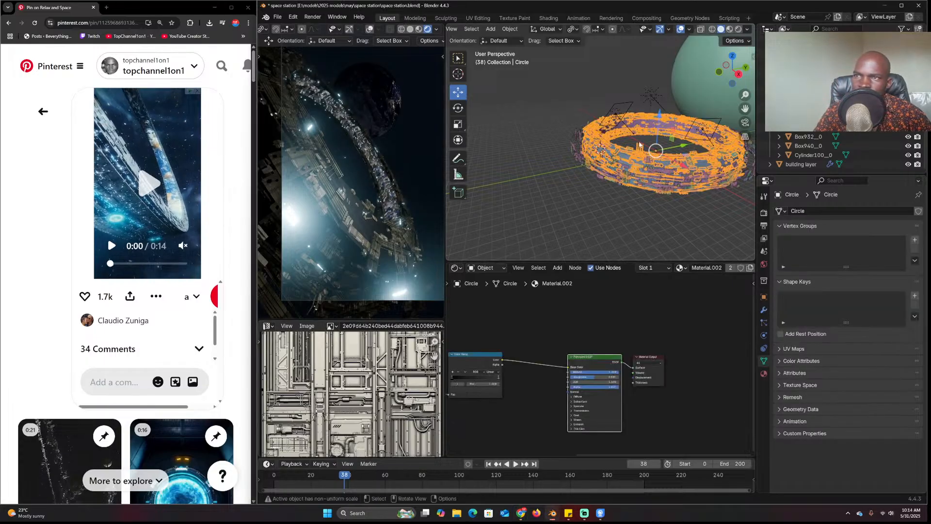
key(KP_7)
scroll(638, 140, down, 5)
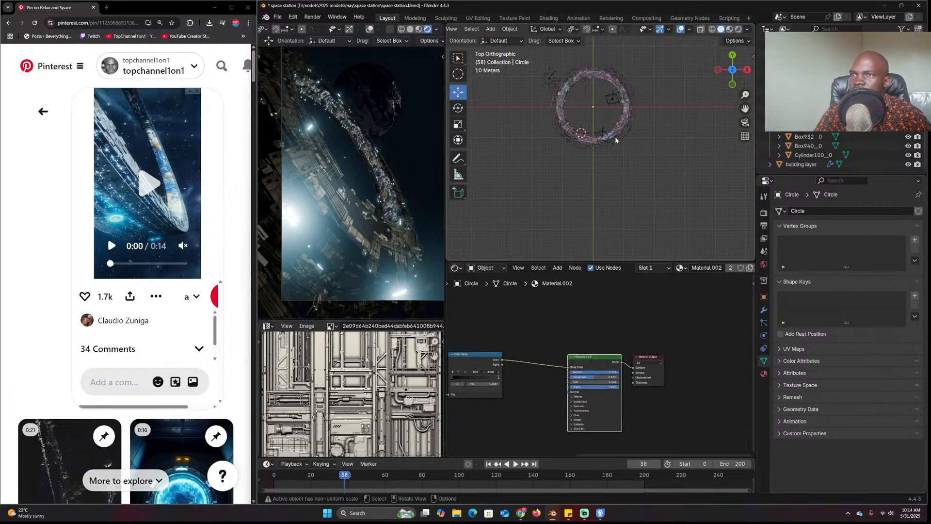
click(602, 136)
key(shift+d)
click(610, 178)
key(alt+r)
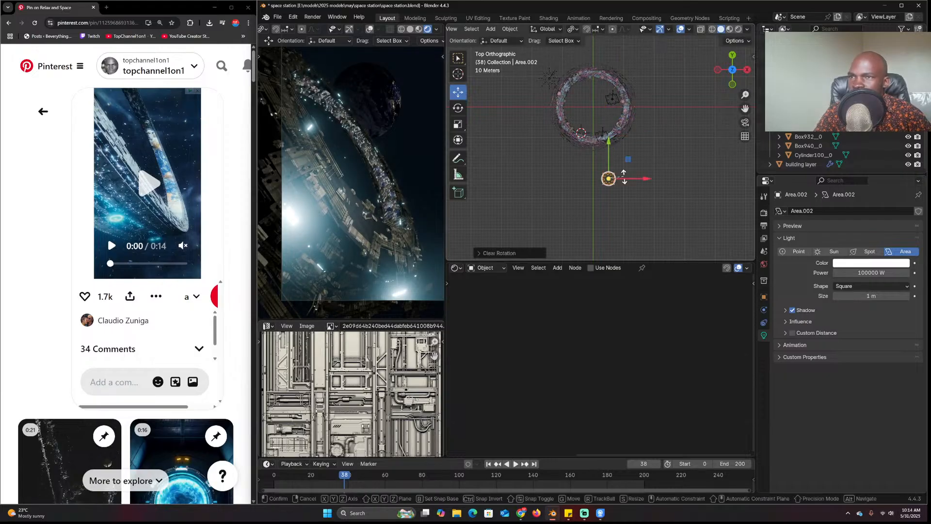
text(rx90)
key(Return)
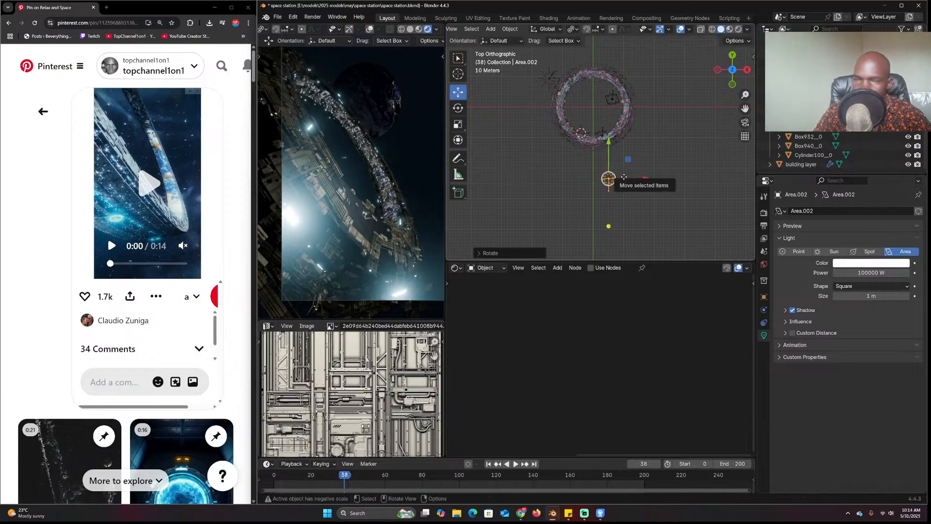
In side view, move the duplicated area light close to the ring's outer edge, aim it at the ring and scale it up
key(KP_3)
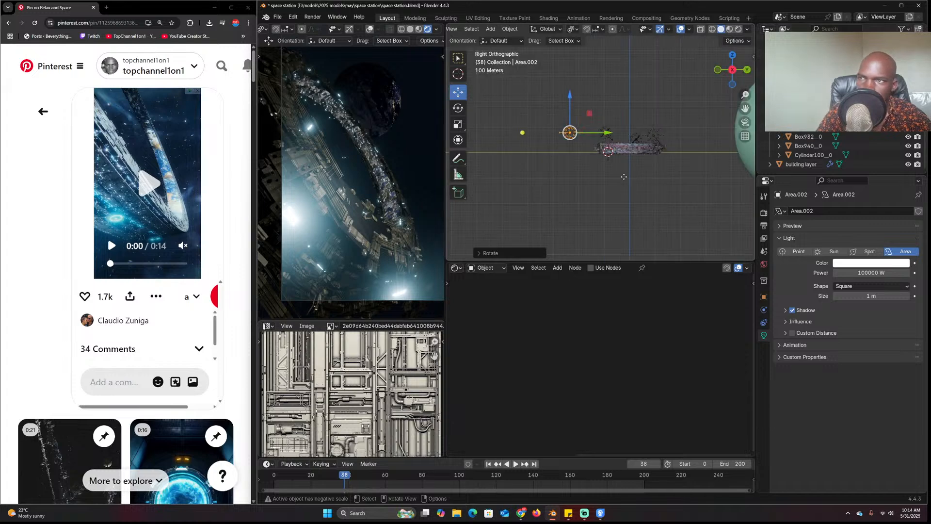
scroll(624, 177, up, 5)
key(r)
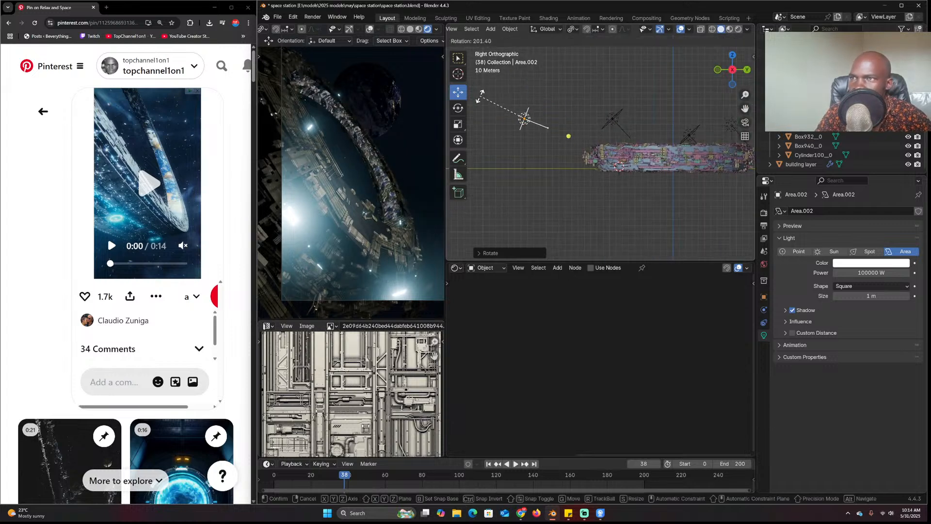
click(480, 96)
key(g)
click(609, 168)
key(r)
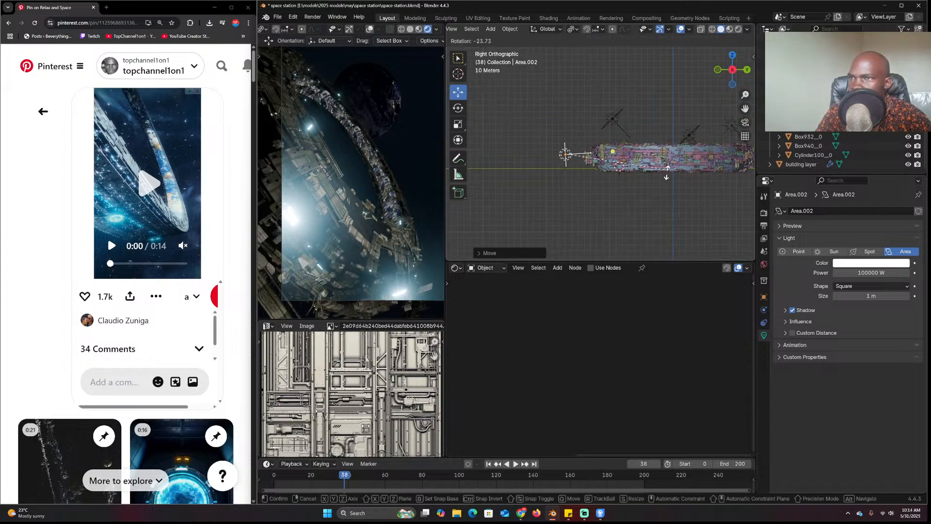
click(668, 172)
key(s)
click(698, 162)
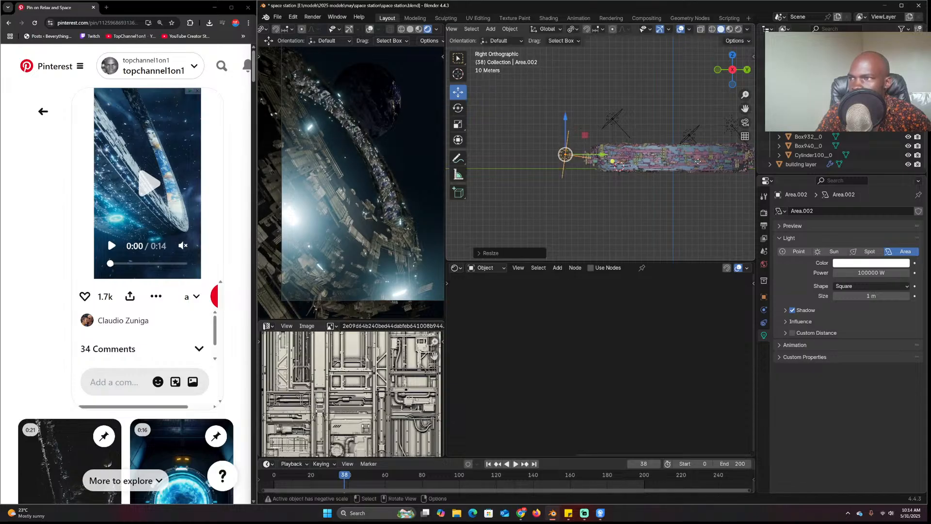
Set the ring's hair particle number to 5000
middle_drag(671, 126, 617, 152)
click(591, 166)
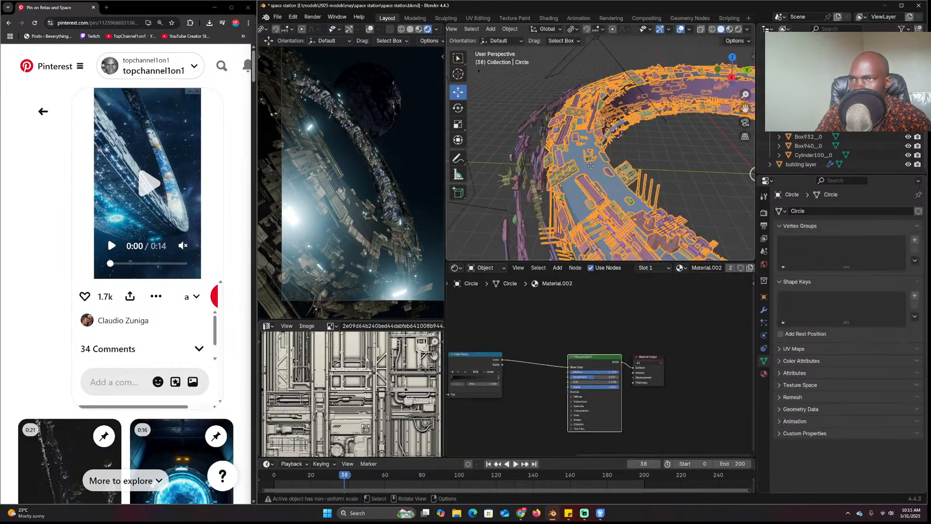
click(764, 323)
click(868, 301)
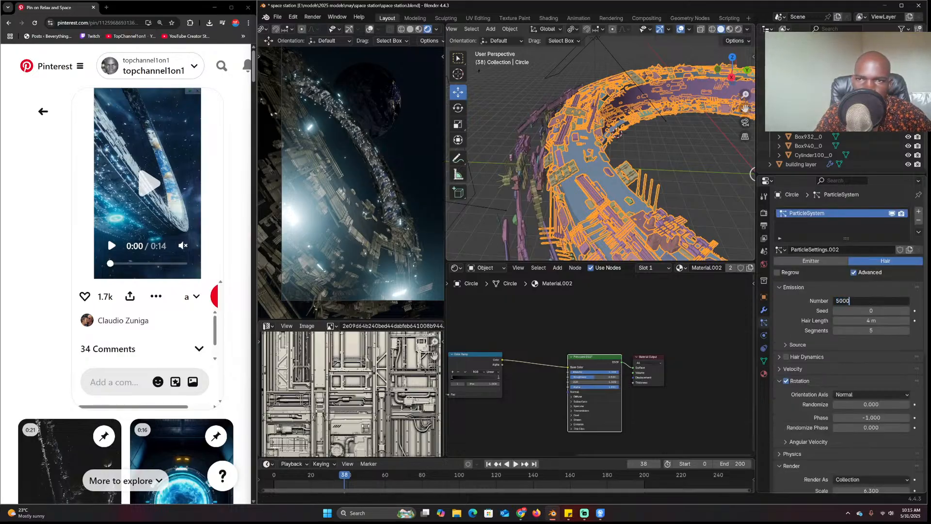
text(5000)
key(Return)
Set the ring's particle render scale to 4.72 and deselect the ring
scroll(875, 347, down, 4)
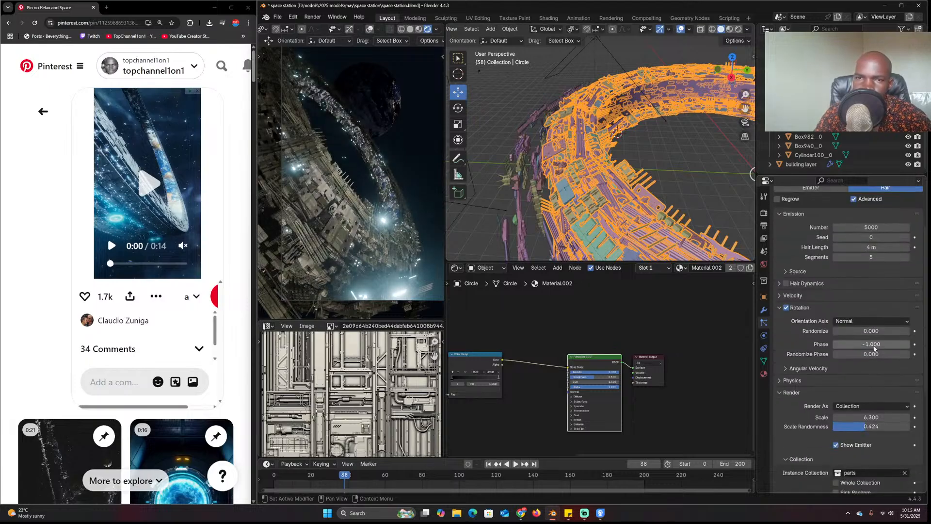
click(853, 417)
text(1)
key(Return)
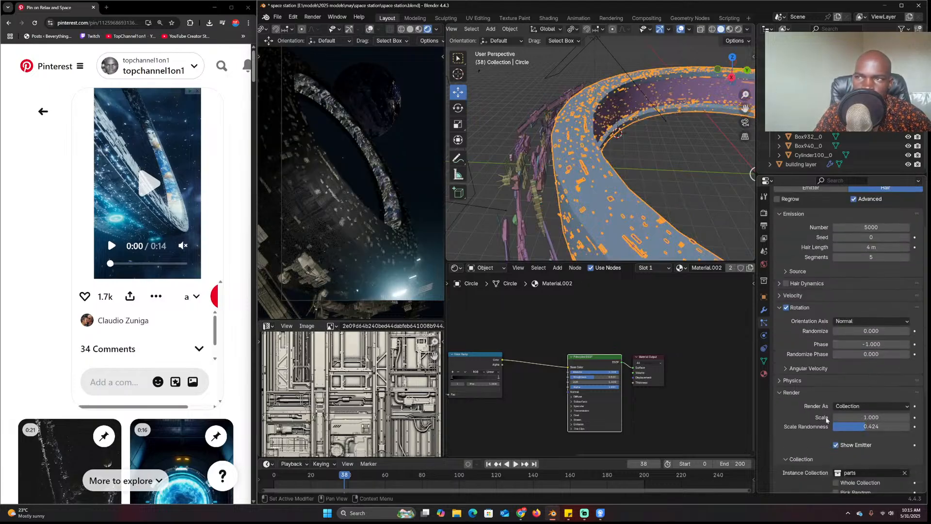
drag(868, 417, 930, 417)
click(634, 152)
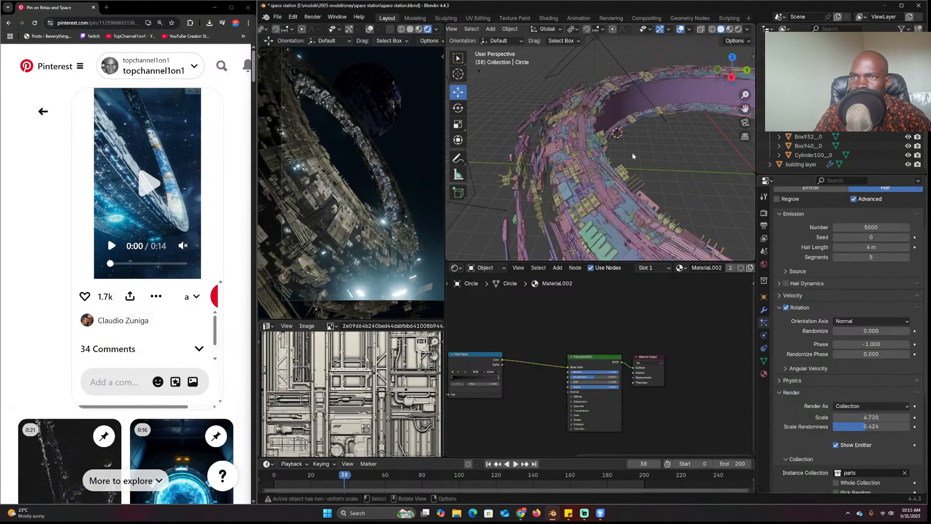
Select the small part Box523__0 at the ring's centre and show its Scene___Root material
scroll(635, 153, down, 5)
shift+middle_drag(635, 153, 541, 148)
scroll(606, 162, up, 4)
middle_drag(607, 162, 563, 174)
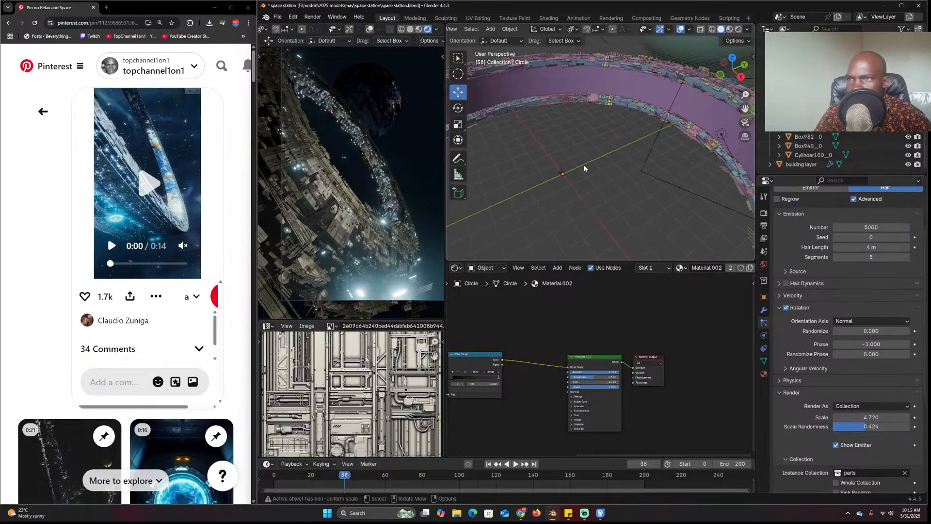
click(560, 174)
scroll(584, 293, up, 1)
middle_drag(579, 214, 569, 181)
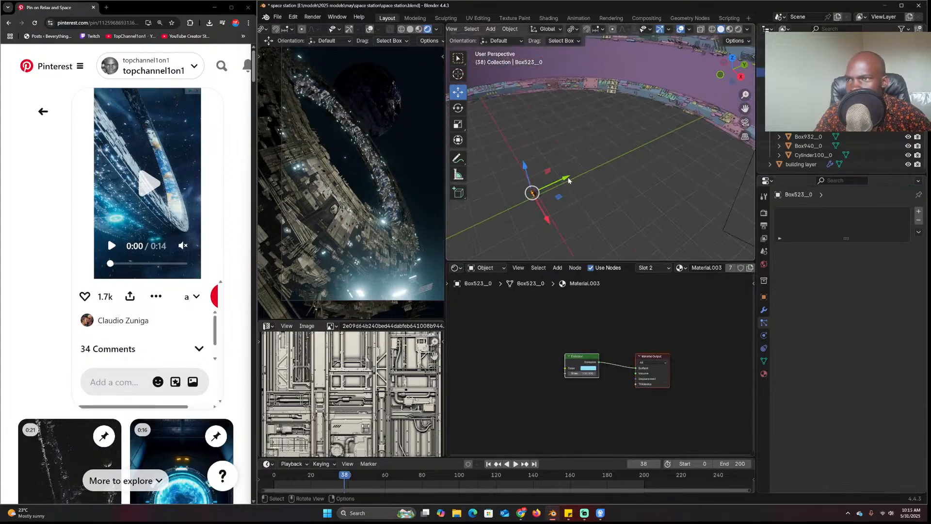
click(763, 373)
click(806, 213)
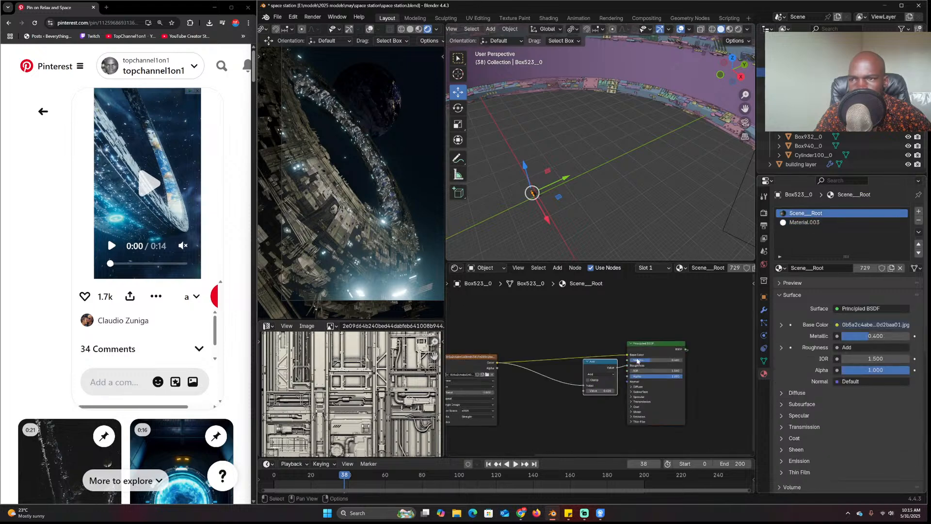
Insert a Hue/Saturation/Value node between the image texture's colour output and the Principled BSDF base color
drag(574, 356, 653, 352)
text(hue)
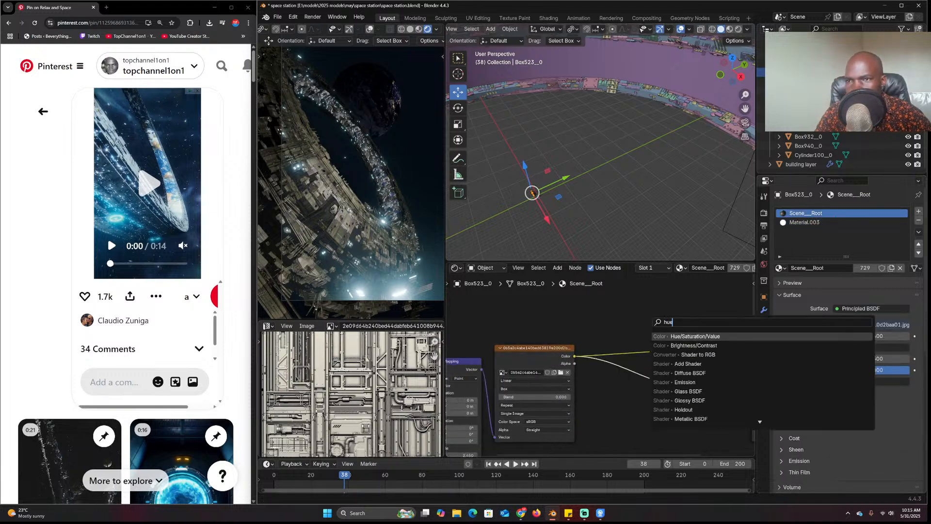
key(Return)
click(633, 310)
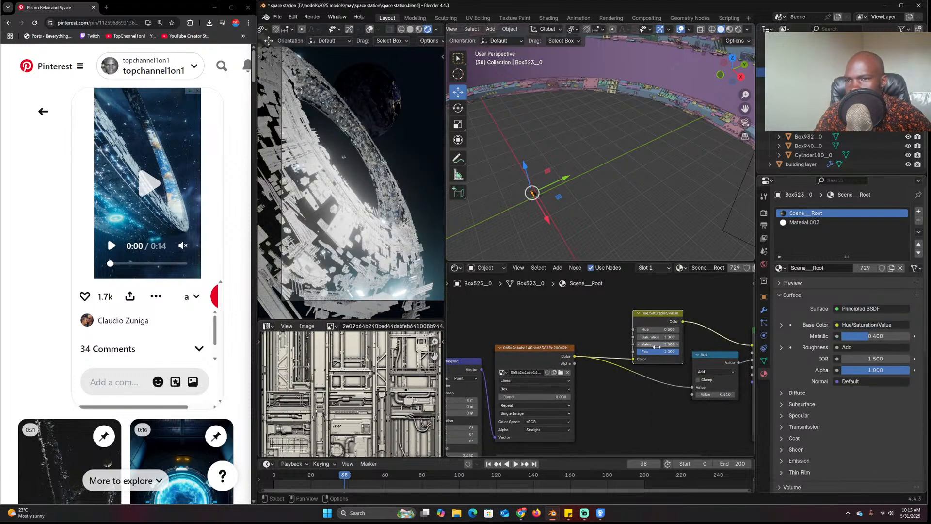
Set the Hue/Saturation/Value node's hue to 0.890 and save the file
scroll(633, 310, up, 3)
drag(634, 309, 674, 308)
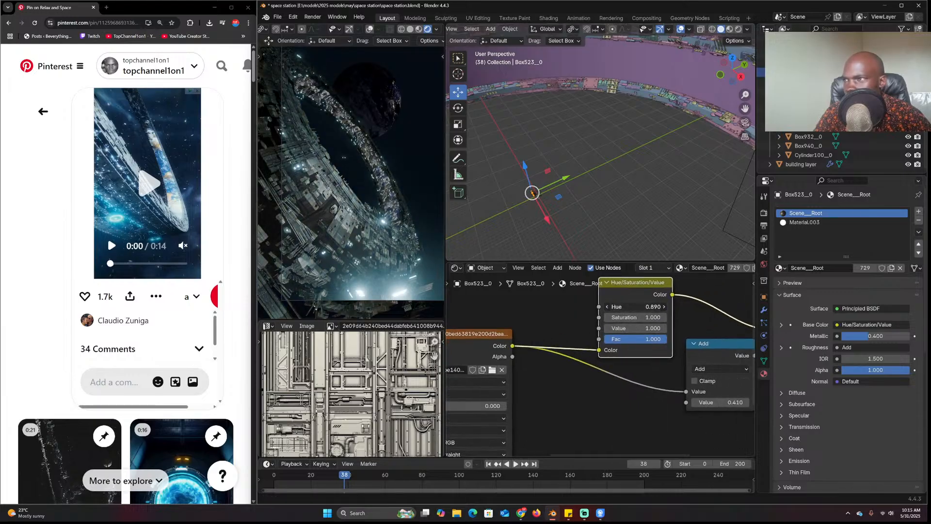
middle_drag(615, 208, 616, 211)
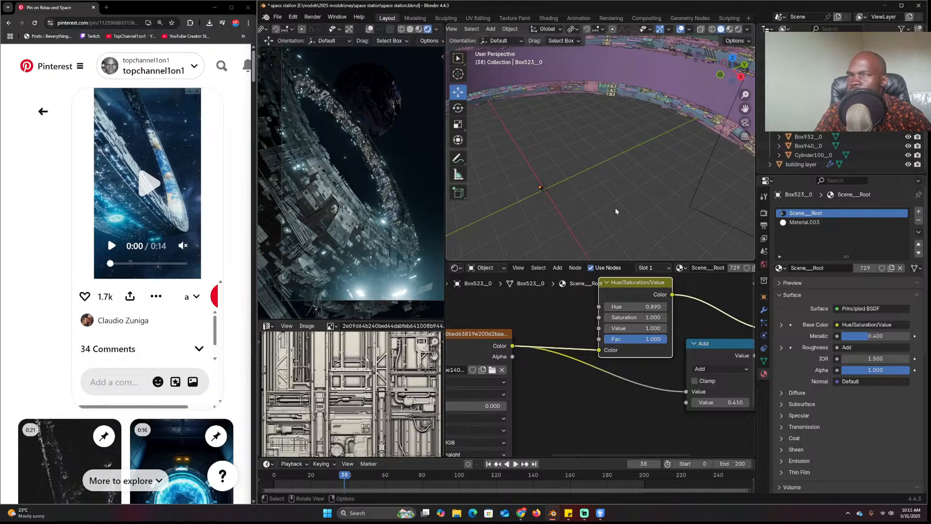
key(ctrl+s)
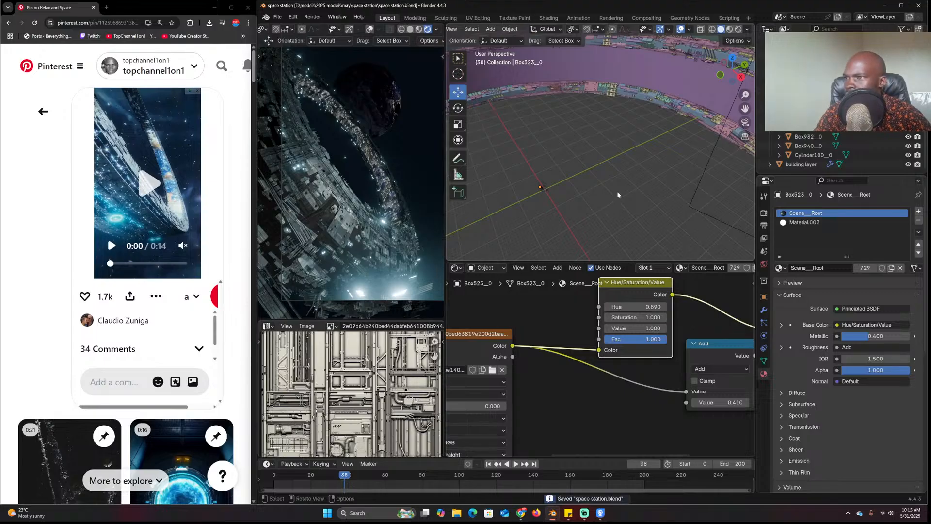
Hide the clouds layer inside the ring to compare the look without it, and reveal it again
click(708, 94)
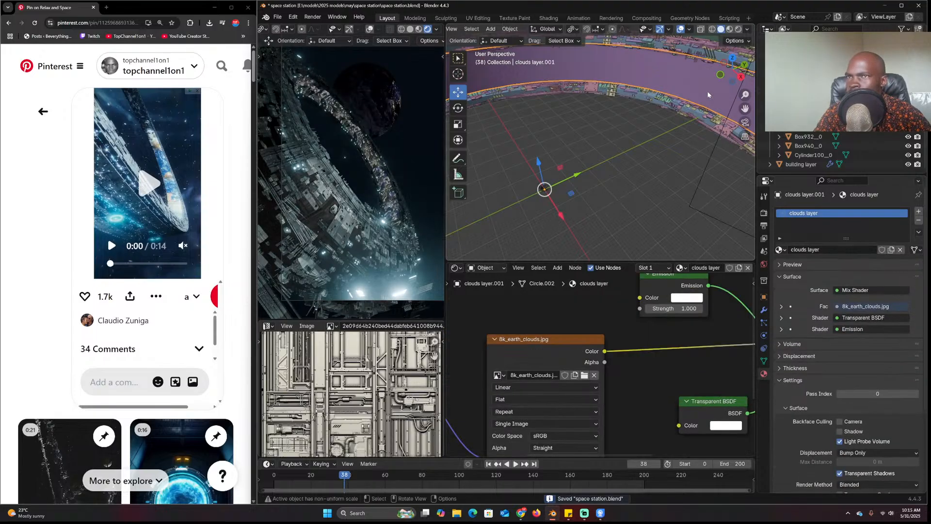
key(h)
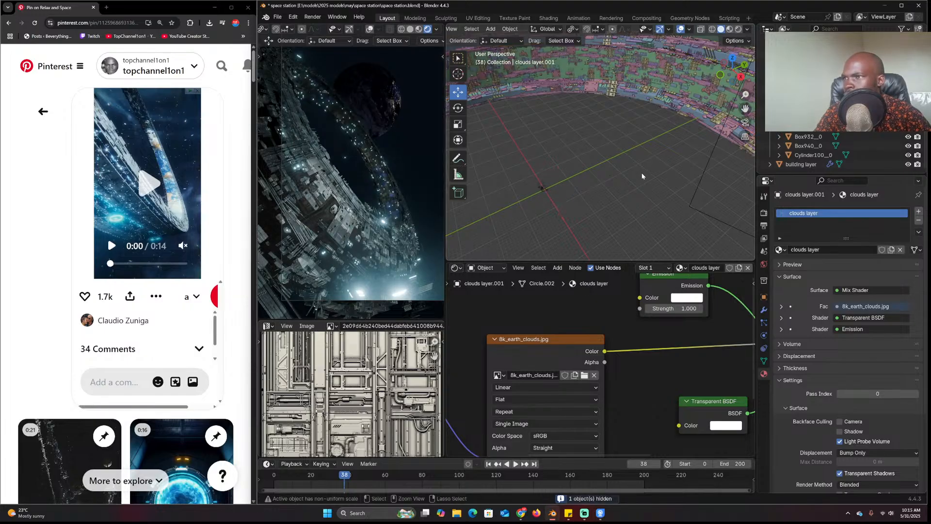
key(alt+h)
Preview the animation briefly, return to frame 38 and save the file
key(space)
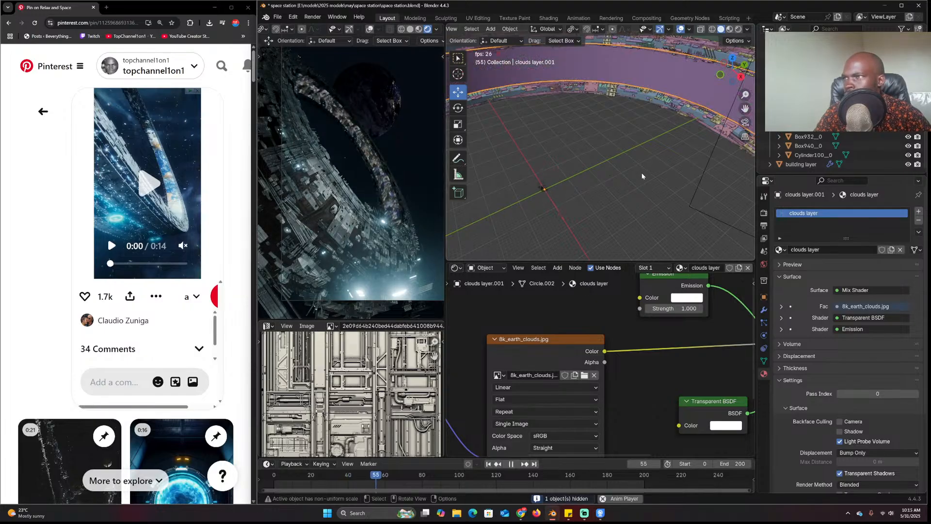
key(Escape)
key(ctrl+s)
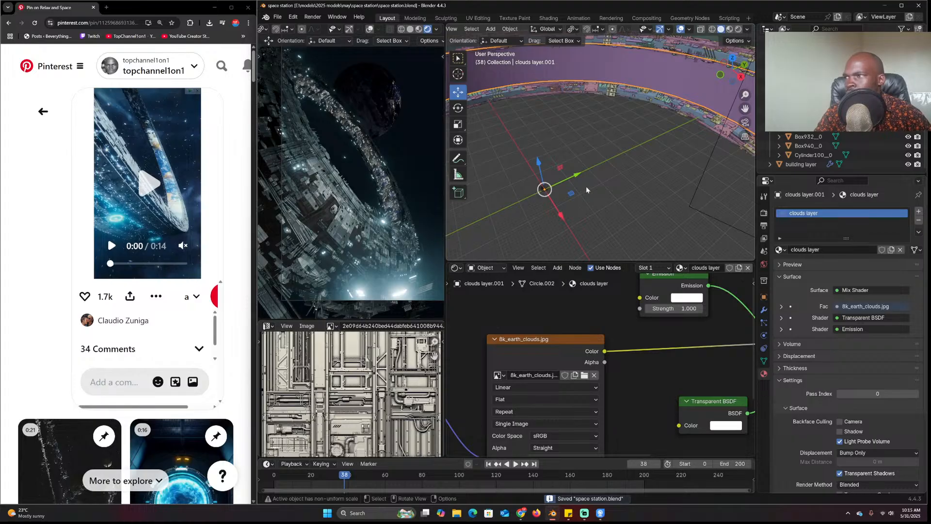
Compare the scene's camera view with the Pinterest reference video, replaying the clip and pausing it at 0:00
key(KP_0)
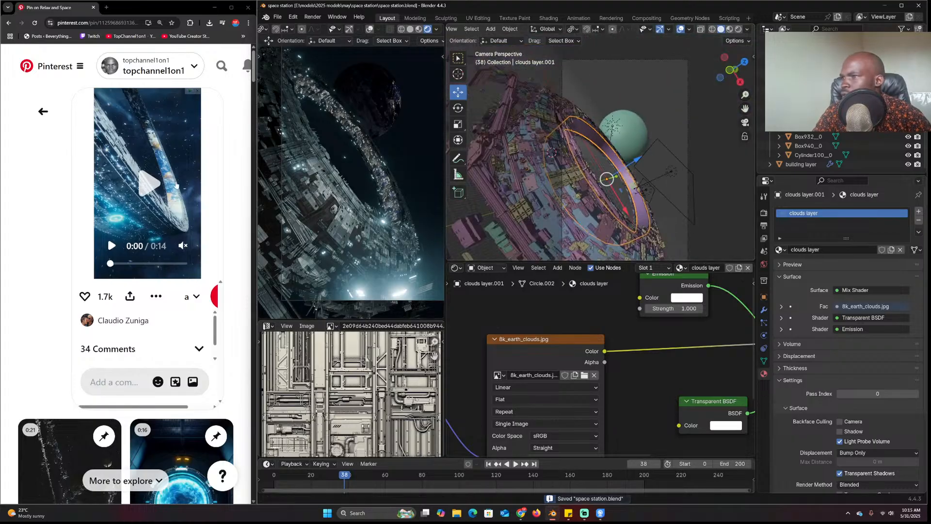
scroll(360, 158, down, 3)
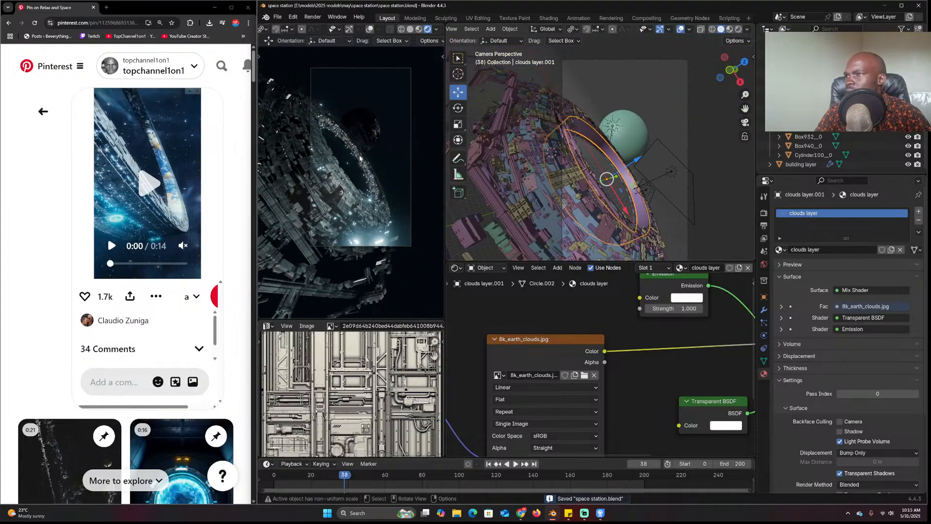
click(160, 193)
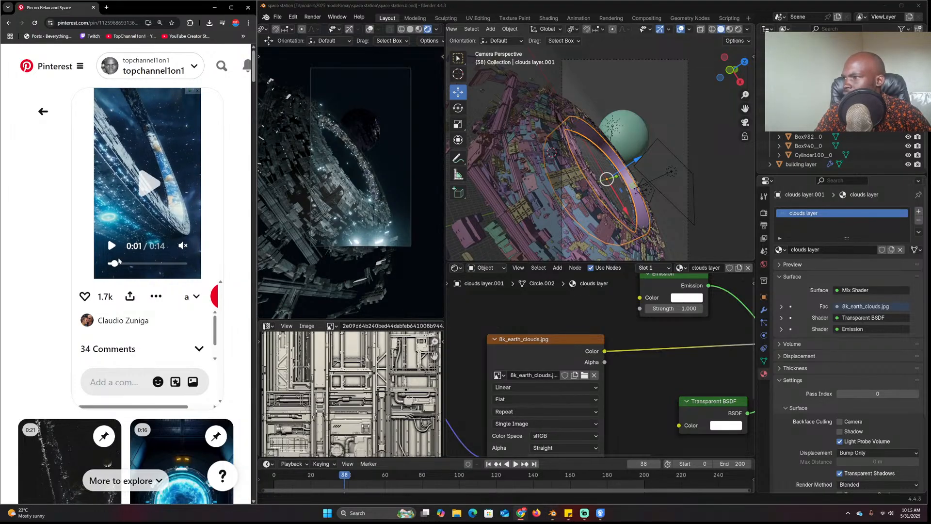
mouse_move(115, 264)
mouse_down()
mouse_move(87, 258)
mouse_move(150, 239)
mouse_move(102, 264)
mouse_up()
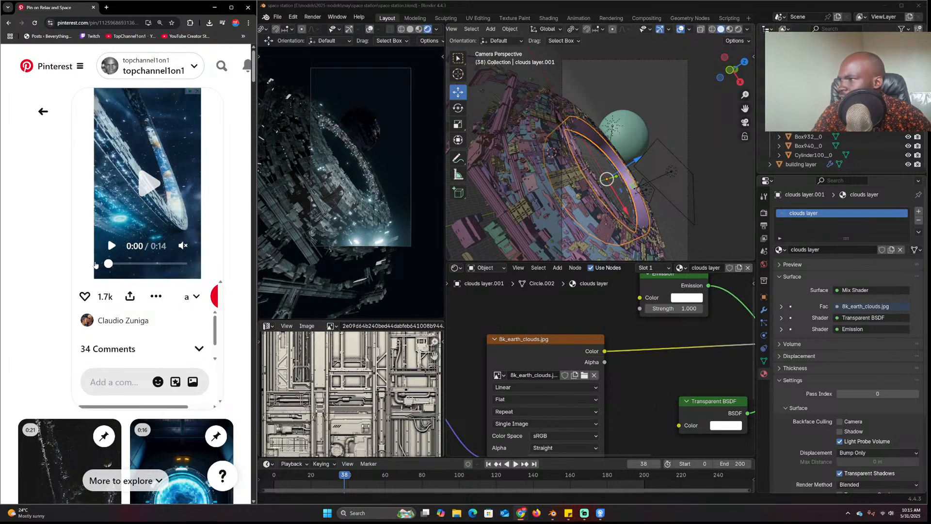
click(149, 184)
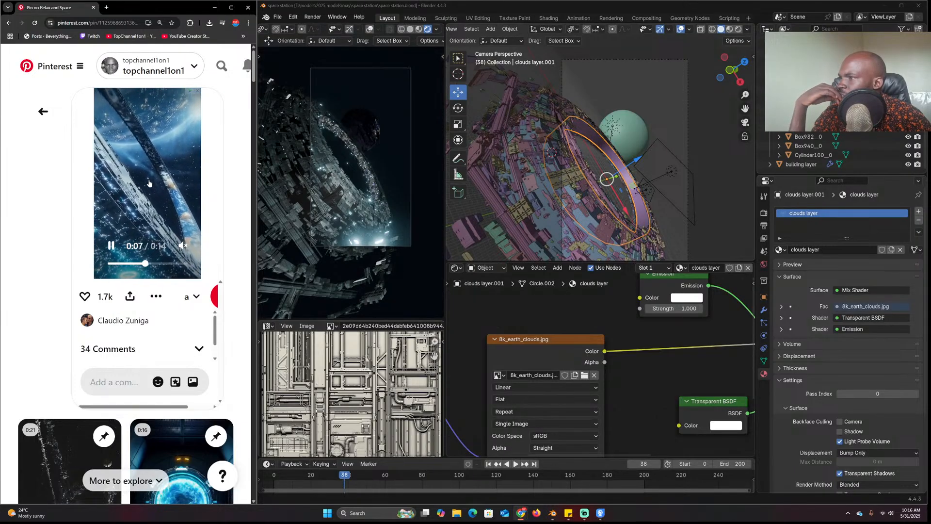
click(109, 264)
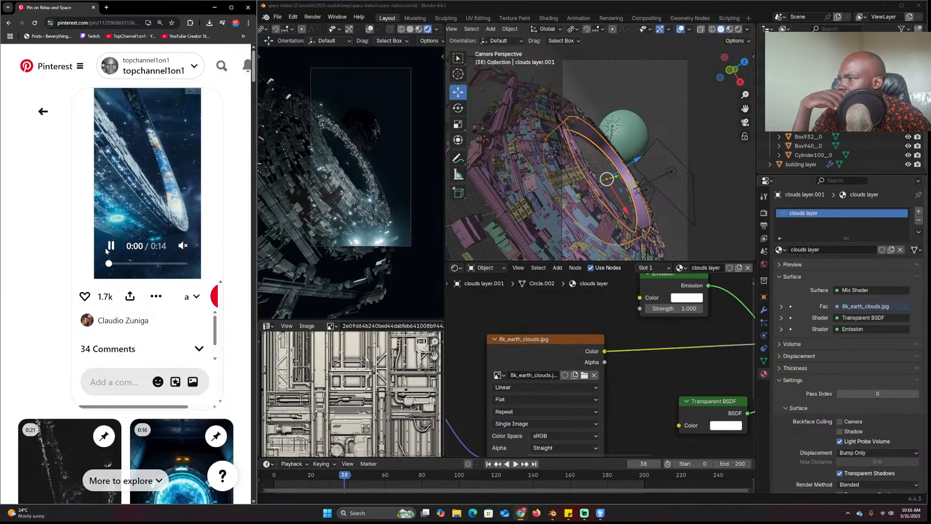
click(108, 247)
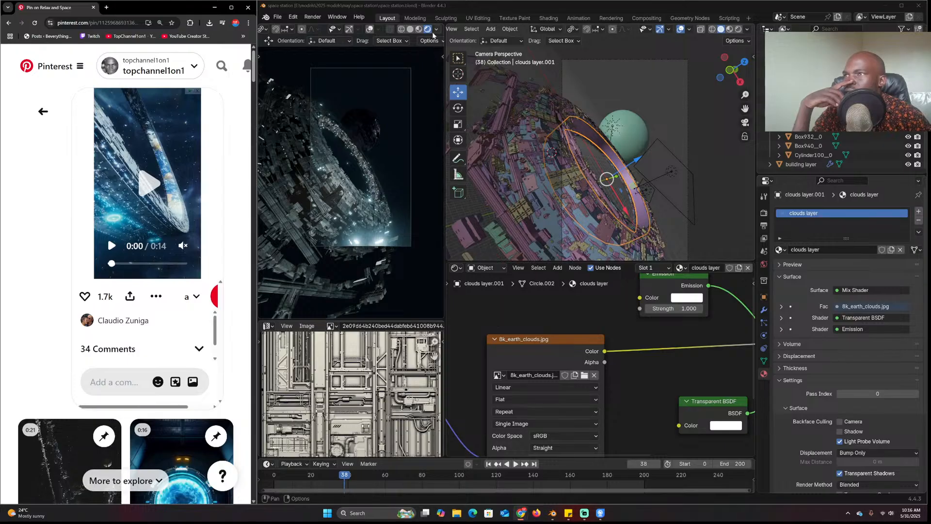
Switch the render engine to Cycles
click(763, 212)
click(879, 234)
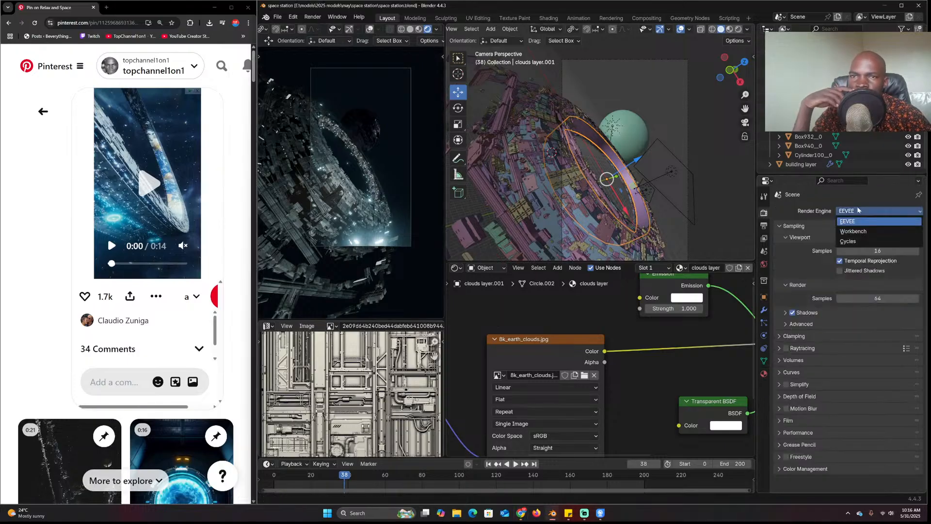
click(855, 244)
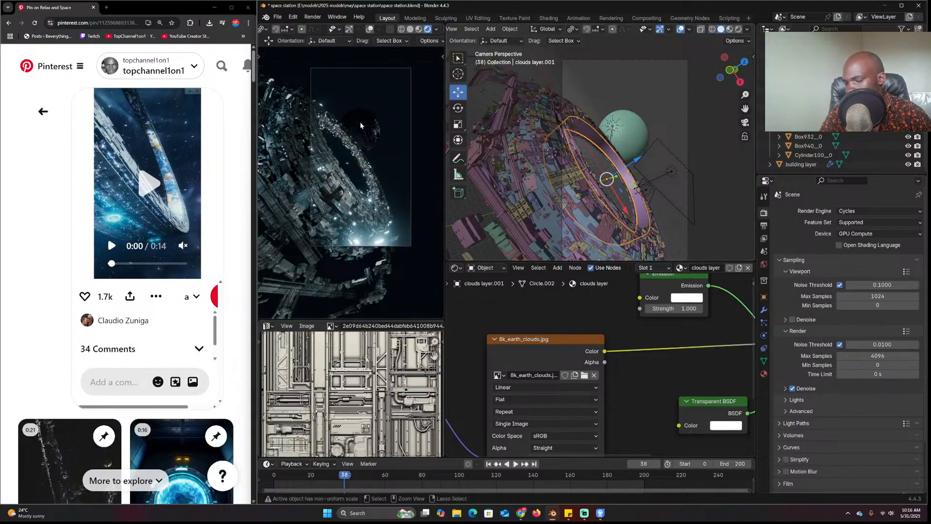
Define a render region covering the camera frame in the rendered viewport
key(ctrl+v)
key(b)
drag(302, 61, 434, 274)
scroll(426, 265, up, 2)
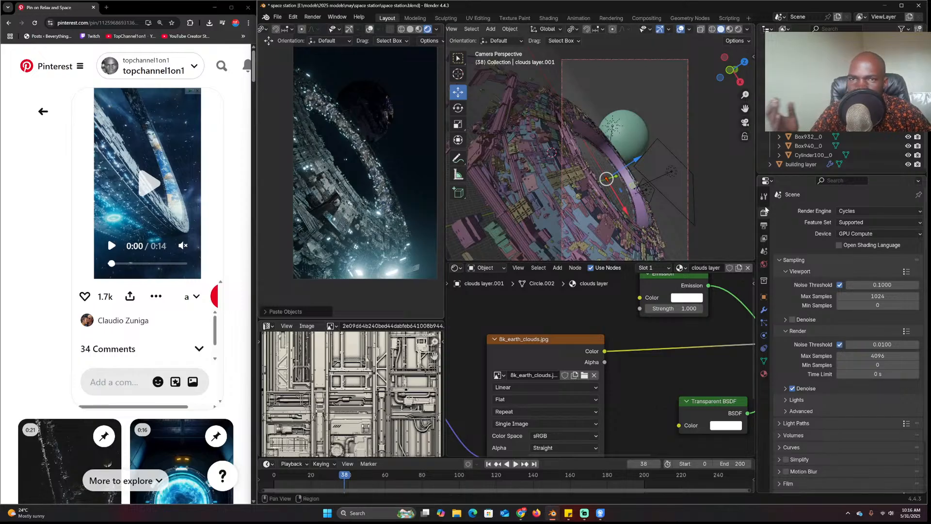
Enable denoising for the viewport render
click(793, 319)
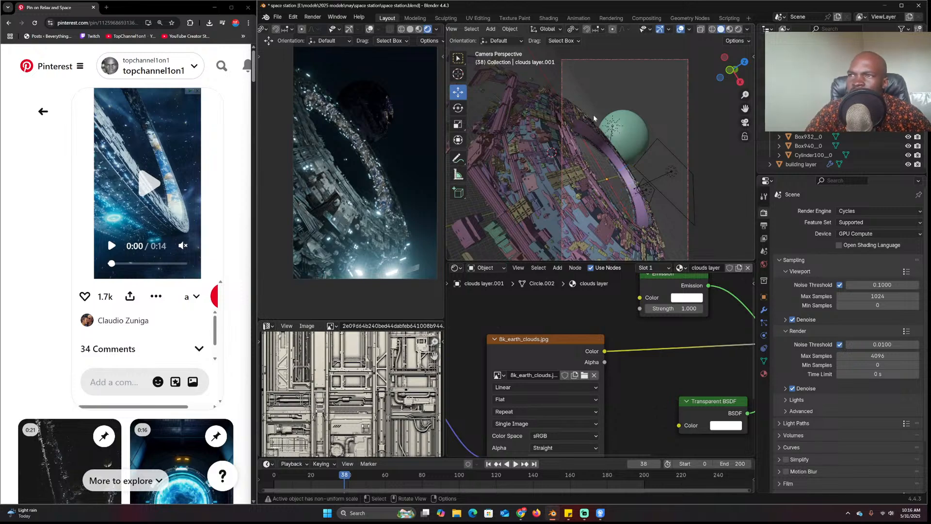
Set the particle number on the ring's outer detail layer to 113 and scale that layer down slightly
middle_drag(593, 114, 663, 143)
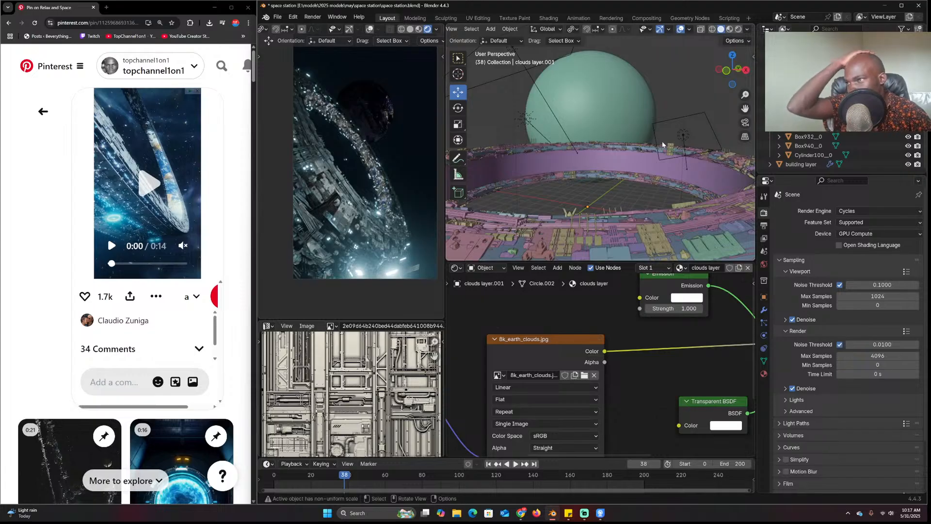
scroll(664, 155, down, 4)
click(673, 203)
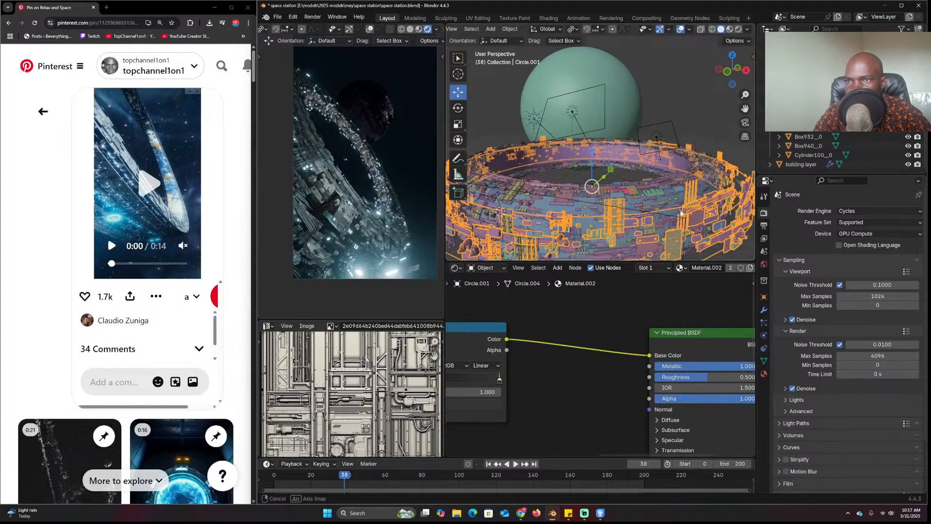
click(763, 311)
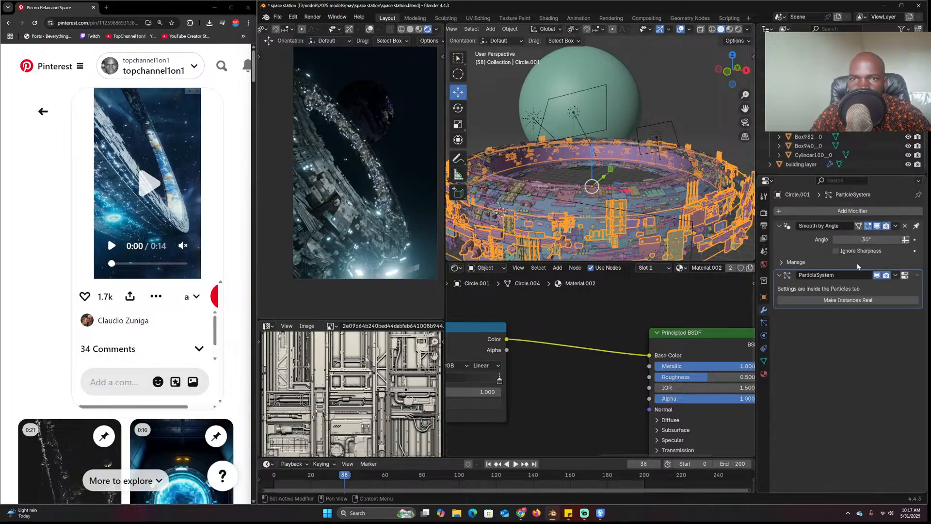
click(764, 323)
click(866, 300)
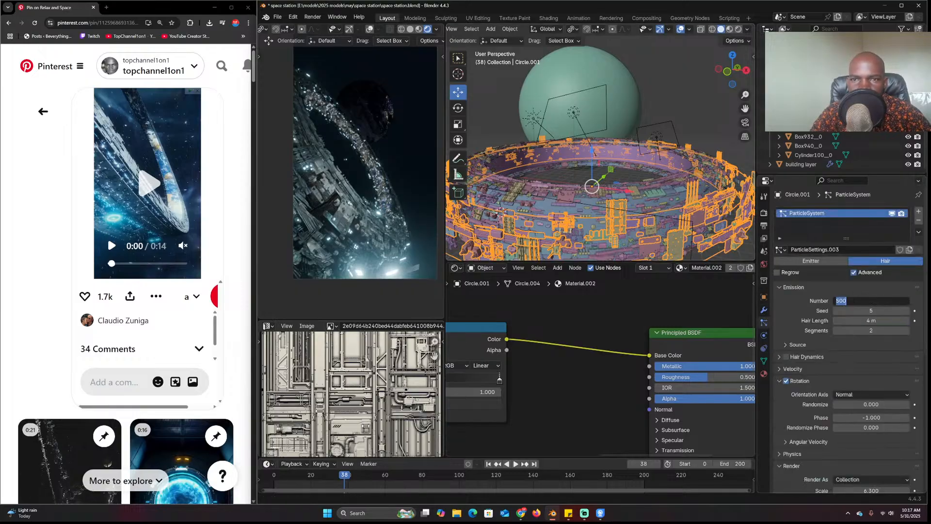
key(Return)
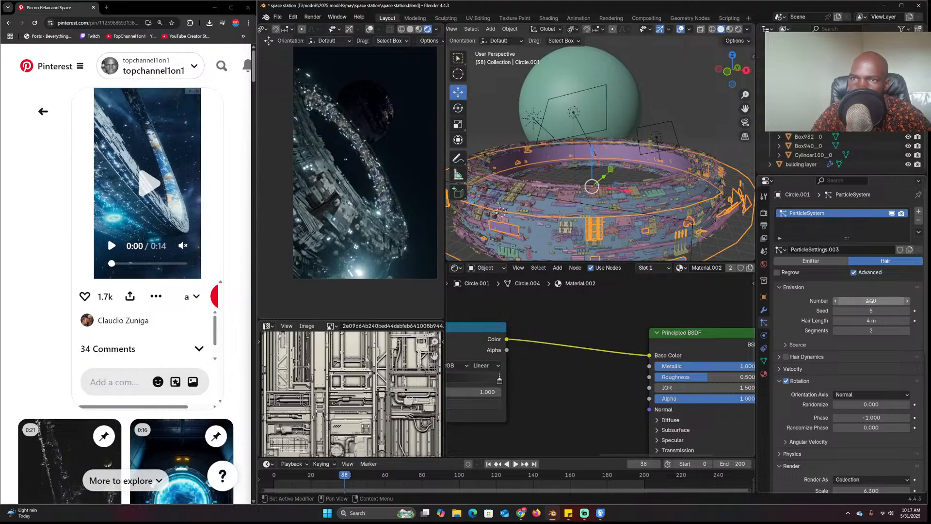
drag(870, 300, 877, 301)
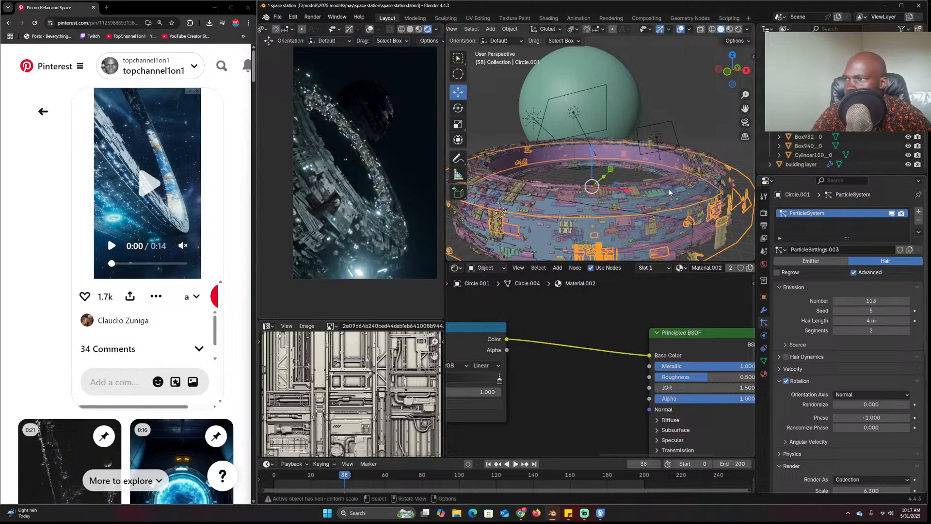
key(s)
click(692, 210)
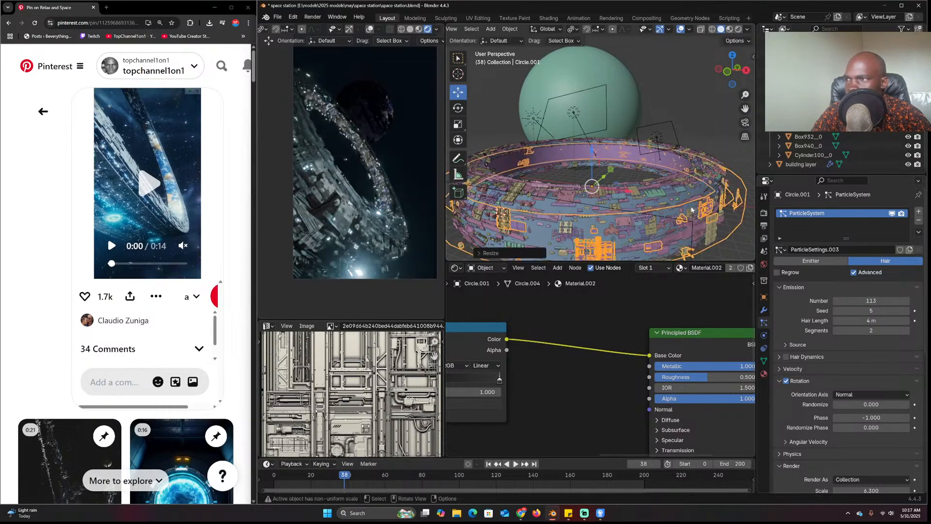
key(alt+a)
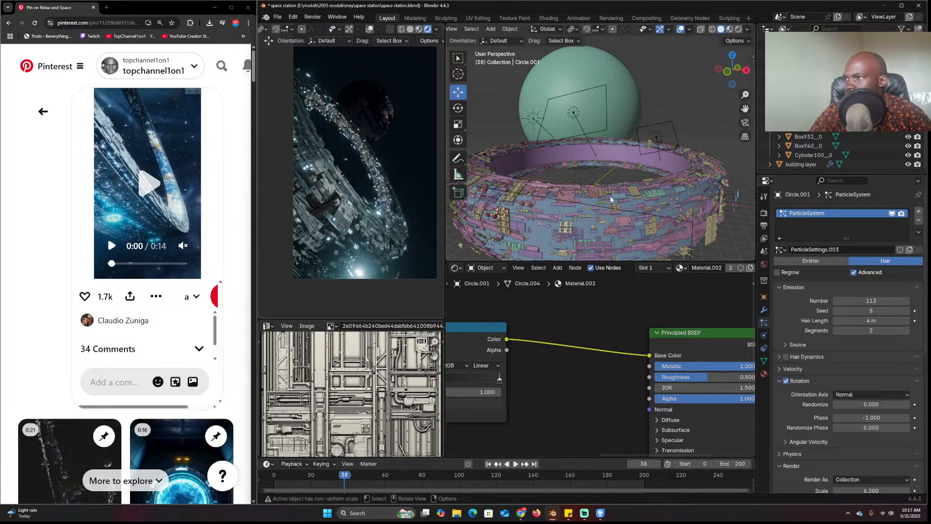
Hide the clouds and building layers inside the ring and examine the earth layer's material nodes
click(621, 170)
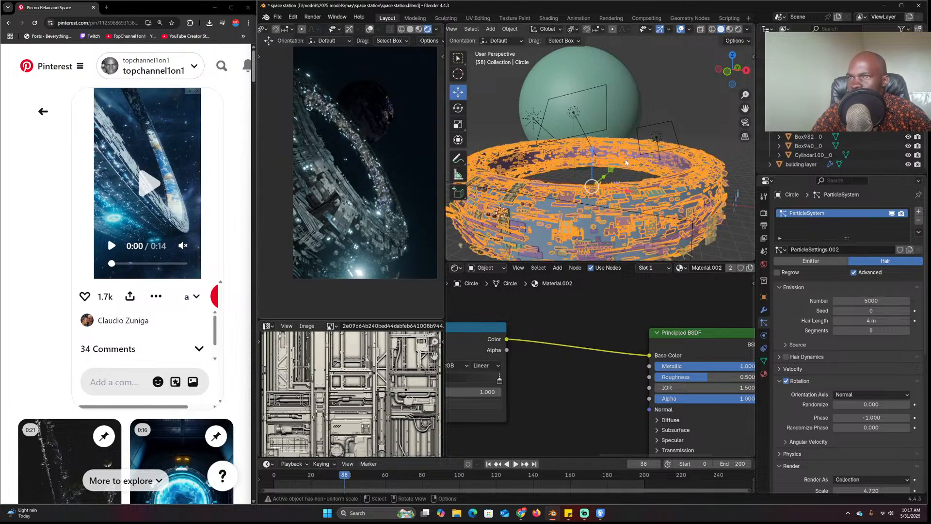
key(h)
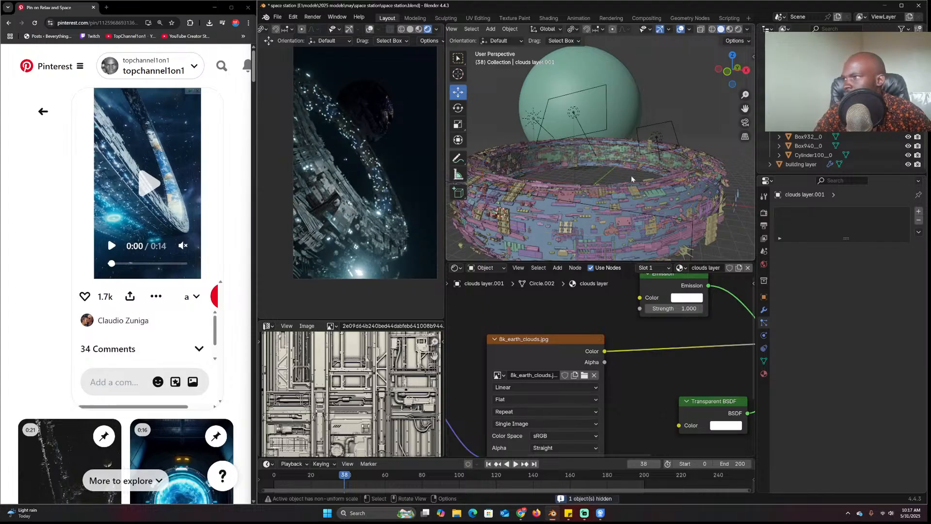
click(626, 154)
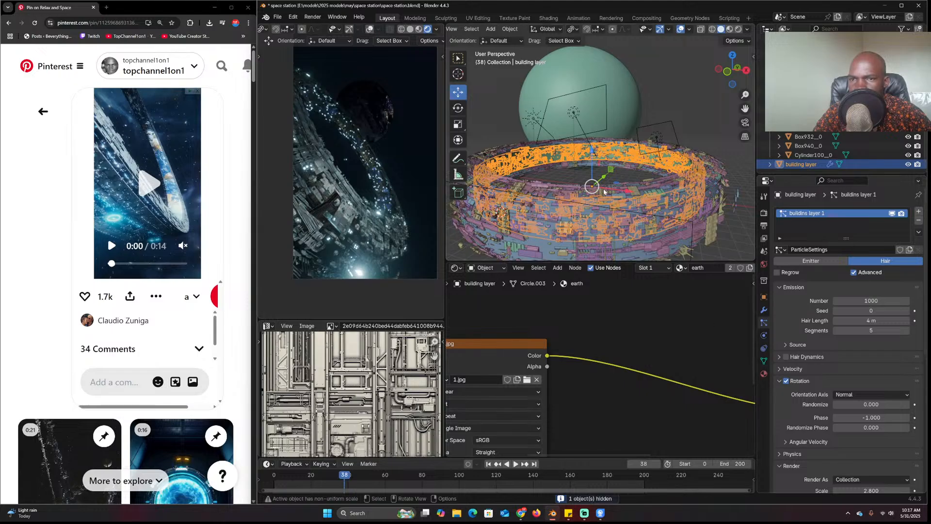
key(h)
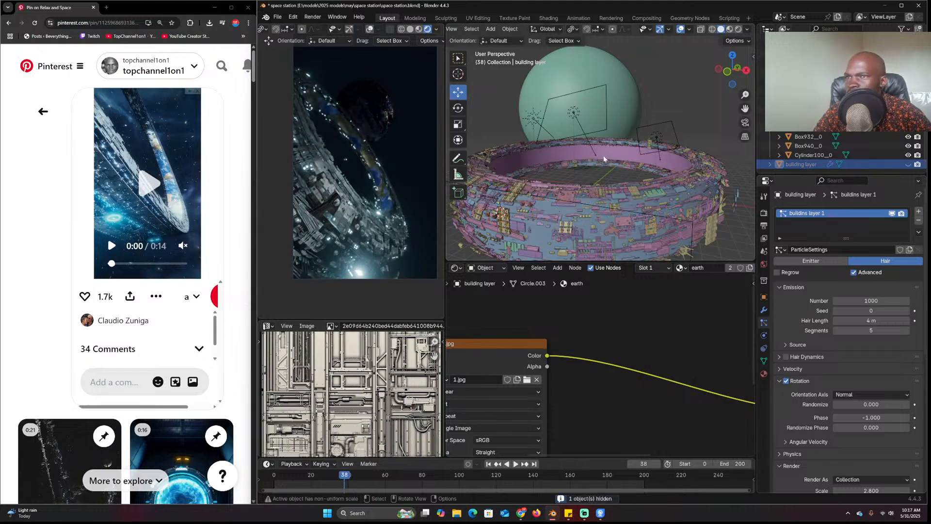
click(616, 152)
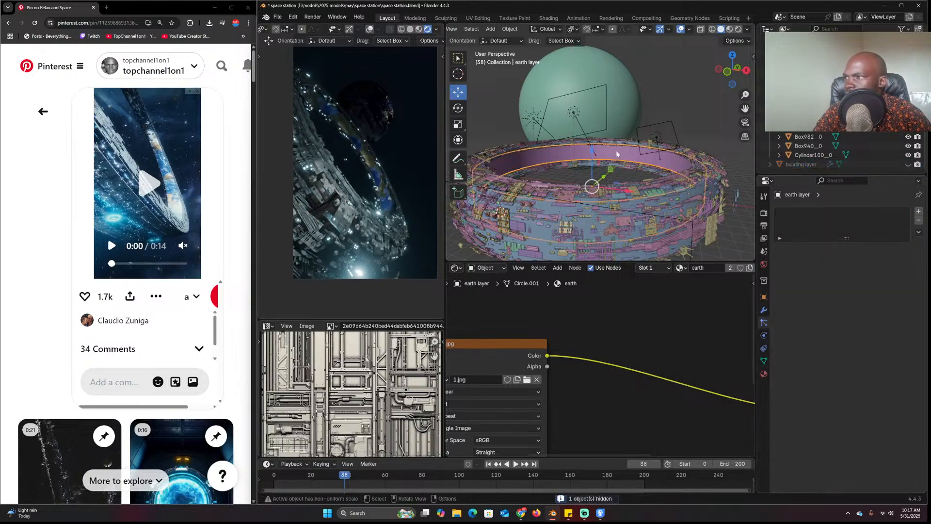
scroll(596, 347, down, 6)
middle_drag(688, 386, 569, 346)
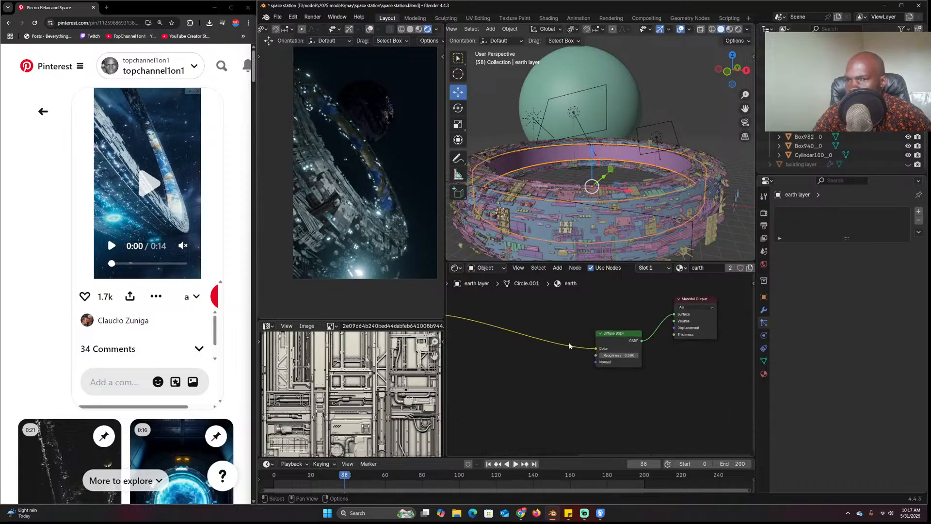
middle_drag(550, 311, 551, 332)
key(shift+a)
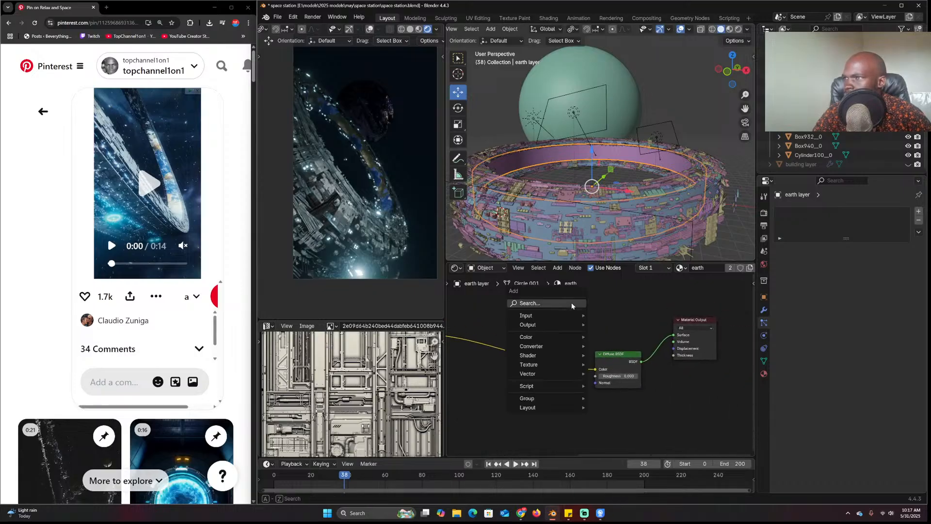
Turn off Shadow in the ray visibility settings of the clouds layer on the ring's inner face
click(650, 149)
scroll(631, 155, up, 3)
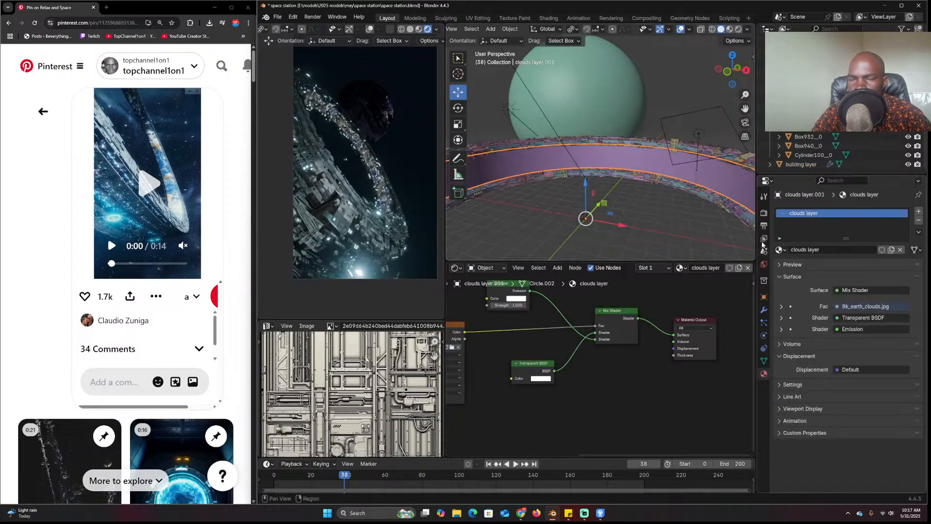
click(764, 297)
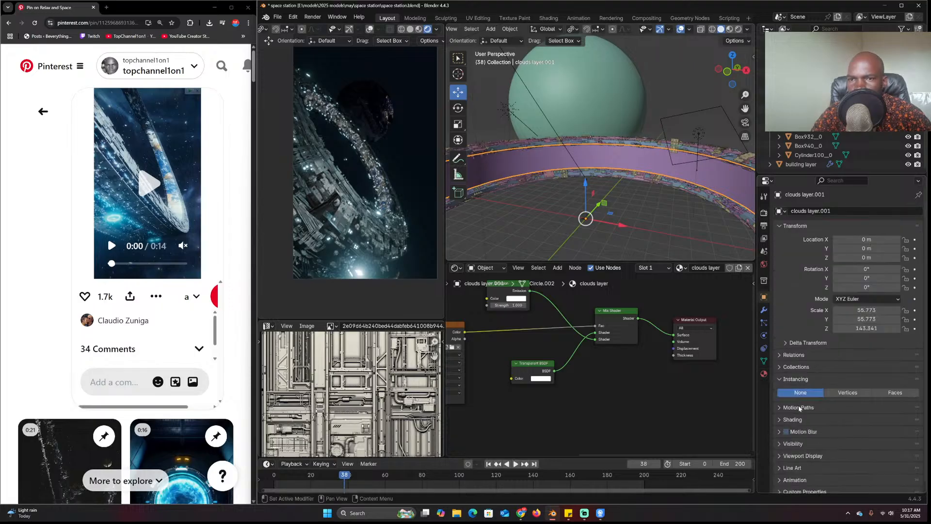
click(793, 439)
scroll(807, 427, down, 6)
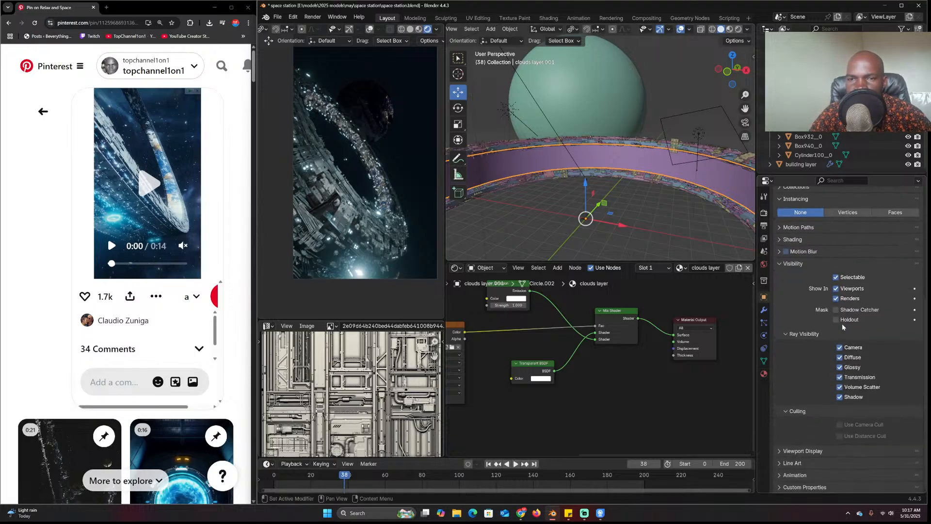
click(840, 397)
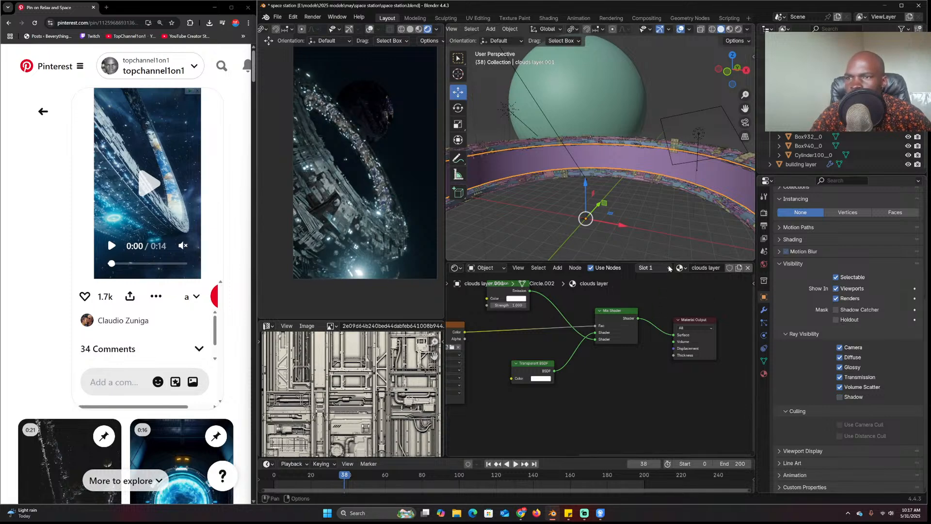
Try an emission strength of 0.1 in the clouds layer's material
key(Home)
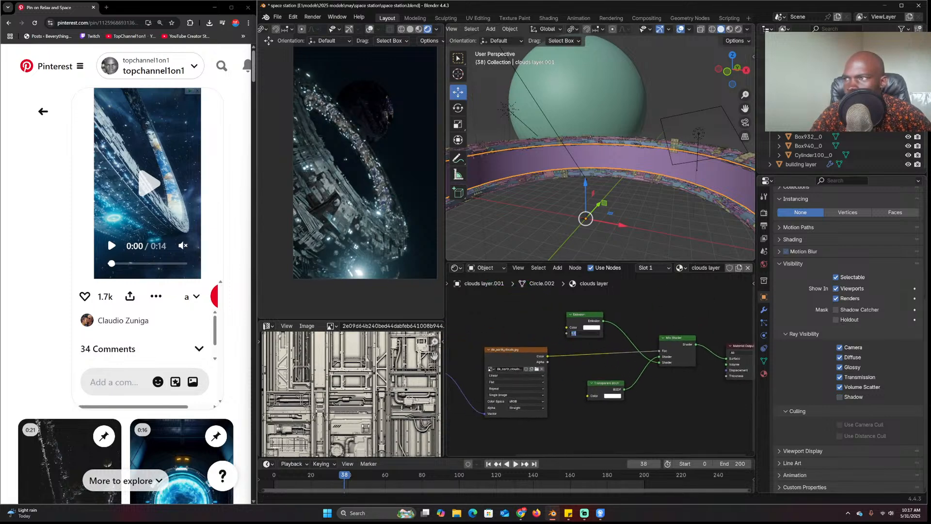
click(586, 331)
click(586, 331)
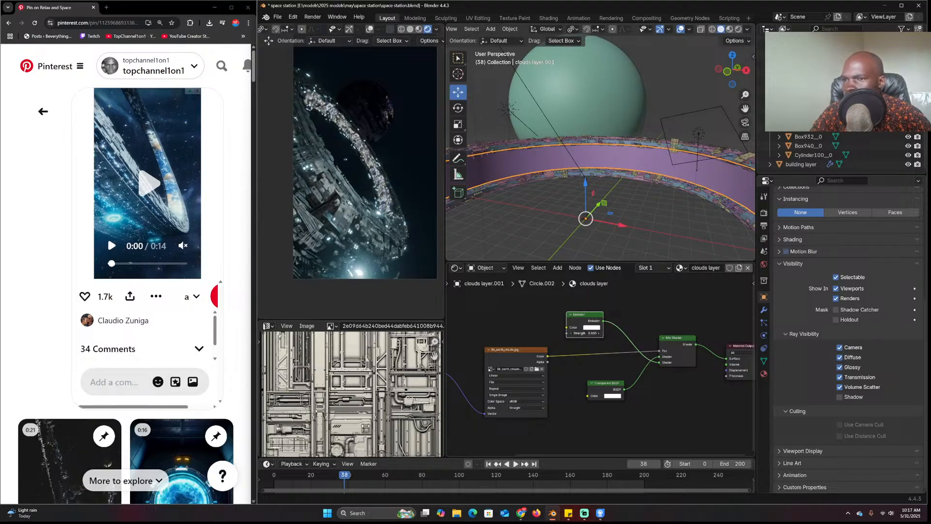
text(1)
key(Return)
click(586, 332)
text(0.1)
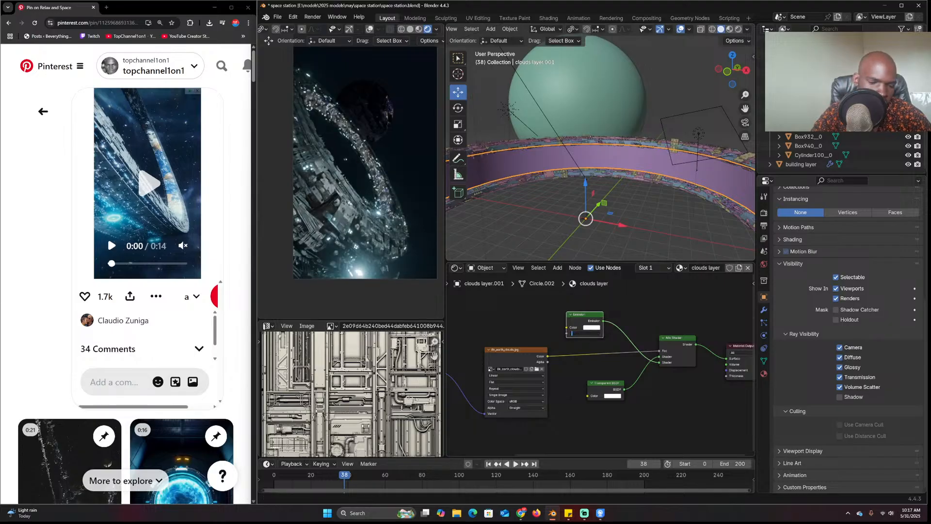
key(Return)
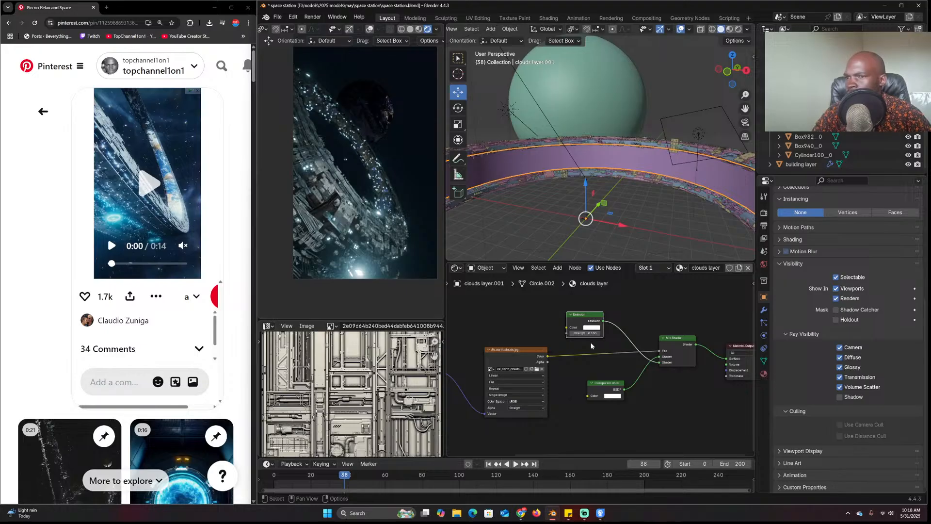
Set the clouds material's emission strength to 0.25, save the file and deselect the clouds layer
click(586, 333)
text(0.25)
key(Return)
click(641, 328)
key(ctrl+s)
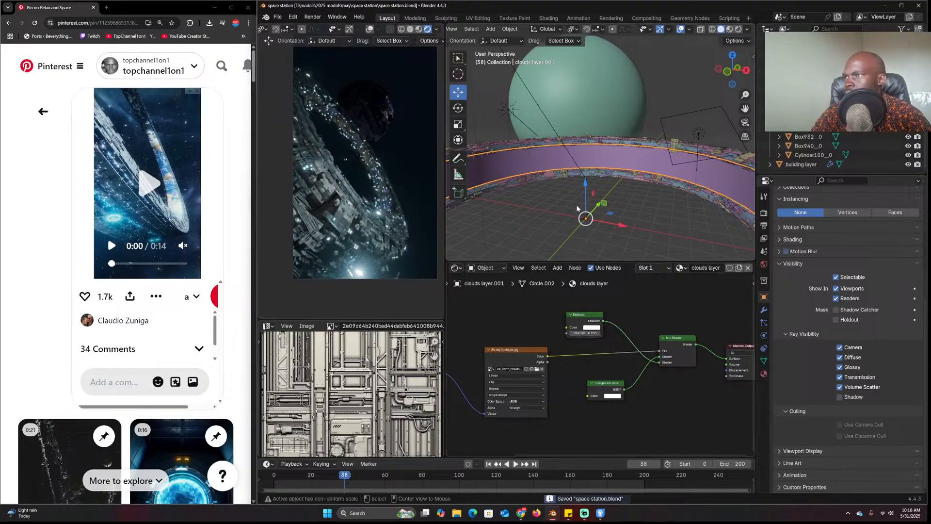
click(578, 208)
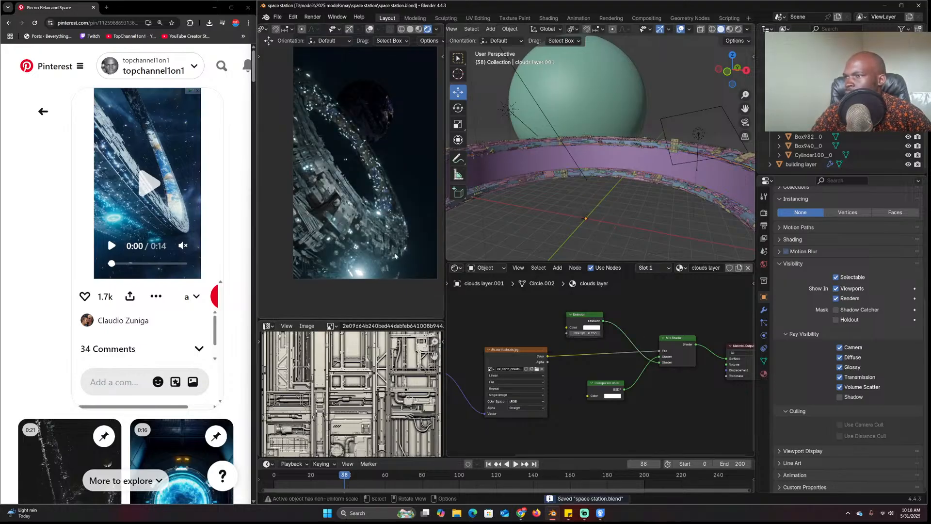
shift+middle_drag(394, 253, 388, 256)
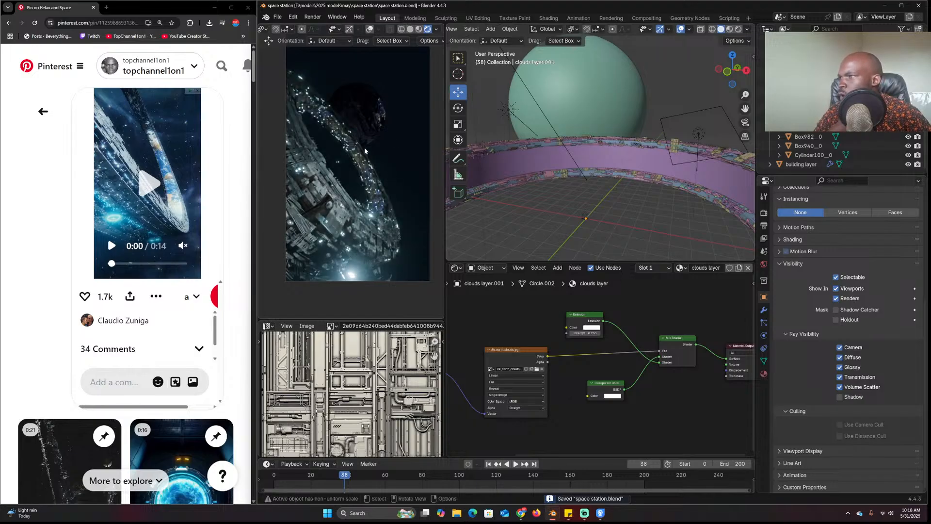
Scale the planet sphere behind the ring up about 1.5 times while looking through the camera
click(604, 85)
key(KP_Decimal)
key(KP_0)
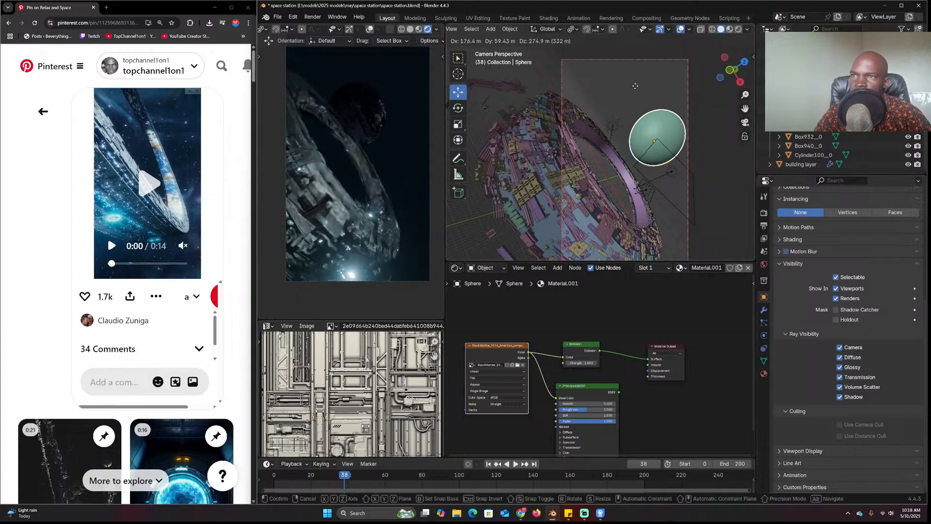
key(s)
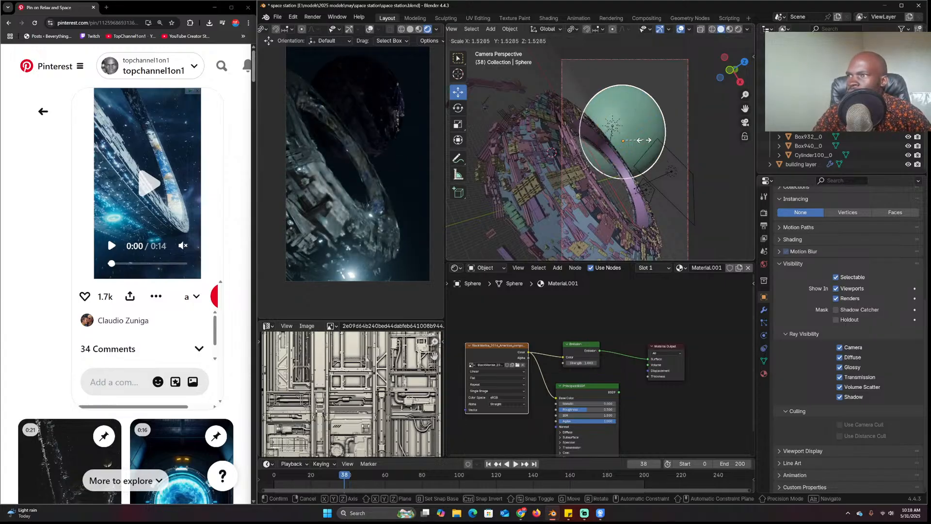
click(668, 120)
Compare the planet in the camera view with the Pinterest reference video, playing it and pausing at 0:06
shift+middle_drag(660, 130, 639, 146)
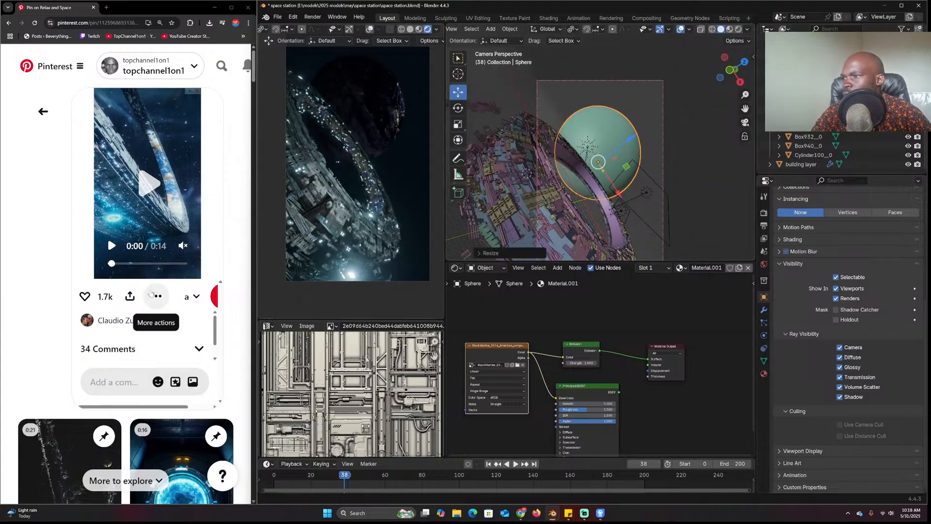
click(112, 246)
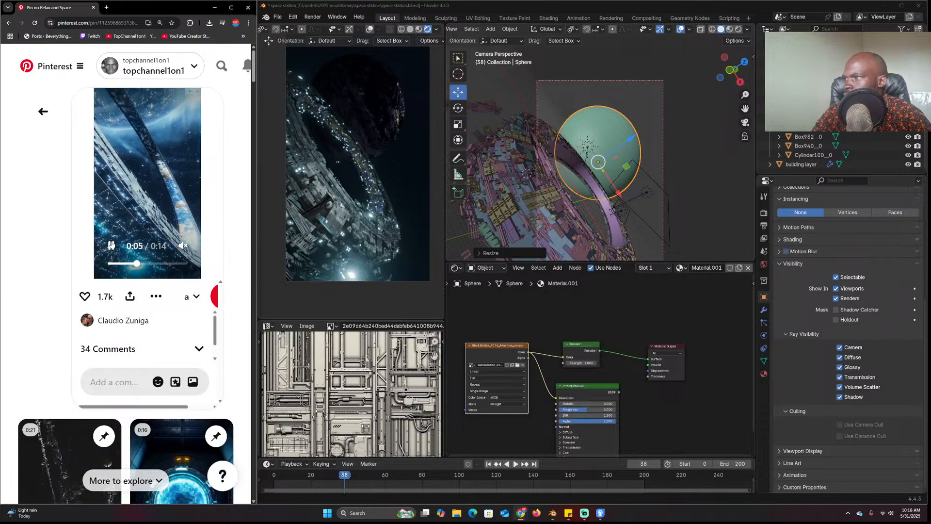
click(166, 116)
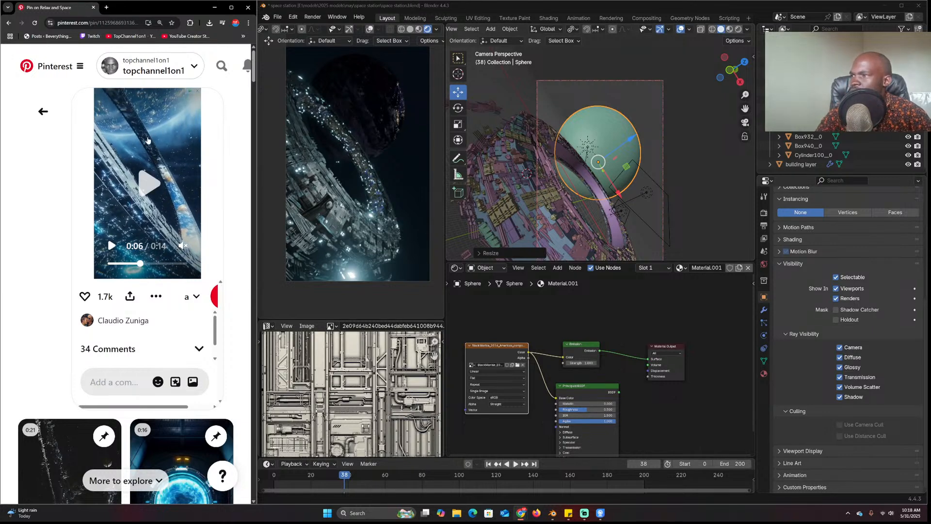
Duplicate the planet sphere in place and scale the copy up slightly, about 1.01 times
click(611, 143)
scroll(611, 143, up, 5)
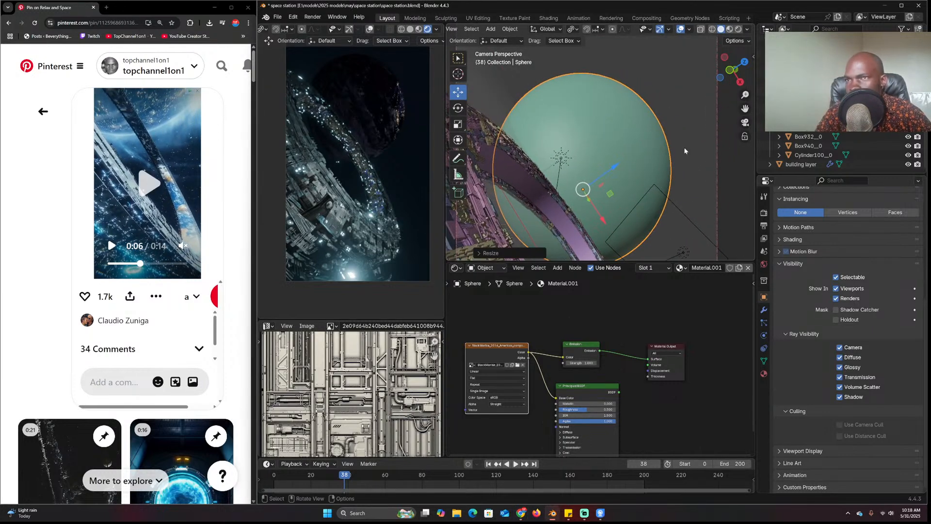
scroll(604, 362, down, 1)
middle_drag(604, 362, 655, 362)
scroll(572, 316, up, 4)
middle_drag(557, 314, 468, 304)
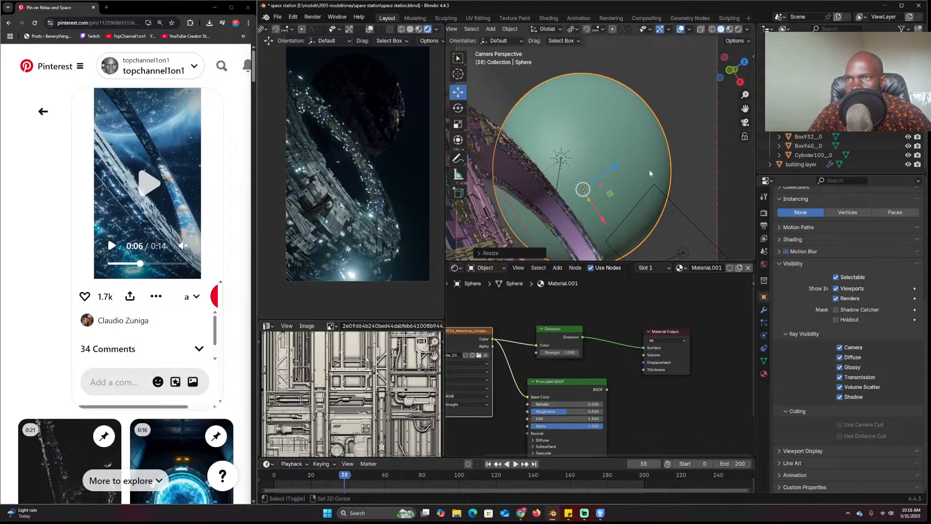
key(shift+d)
key(s)
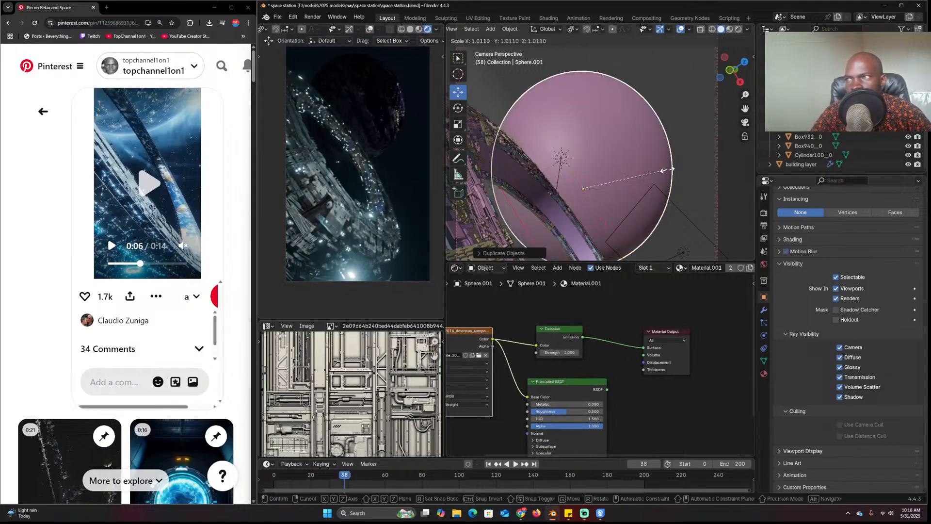
click(669, 170)
scroll(702, 270, down, 3)
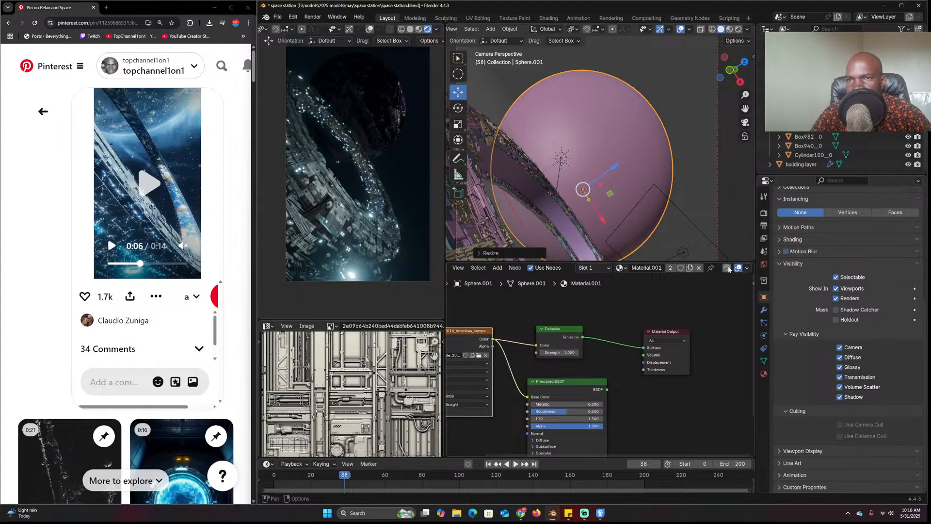
Replace the copied sphere's shared material with a new one named atmosphere
click(701, 269)
click(689, 268)
double_click(703, 269)
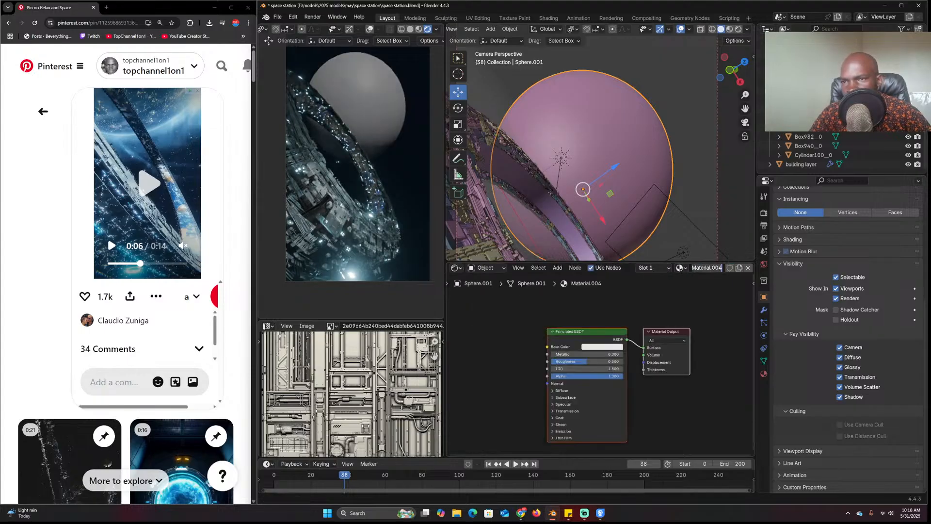
text(atmos)
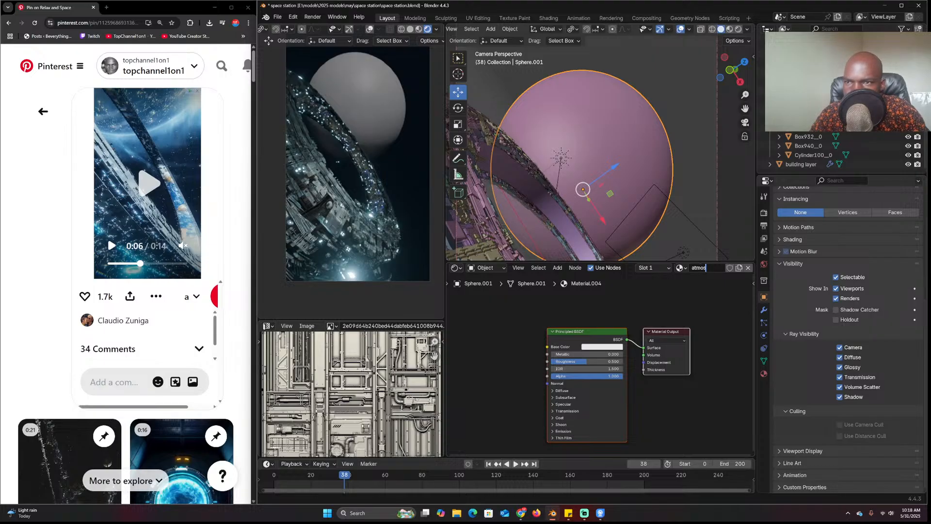
text(phere)
key(Return)
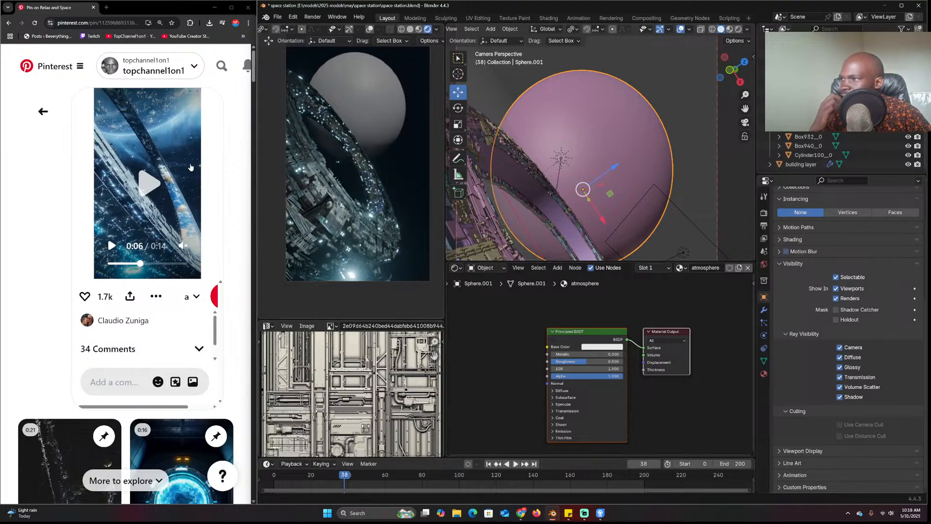
Add a Layer Weight node to the atmosphere material and remove the default Principled BSDF
middle_drag(505, 342, 567, 327)
scroll(589, 325, up, 3)
scroll(532, 342, up, 3)
key(shift+a)
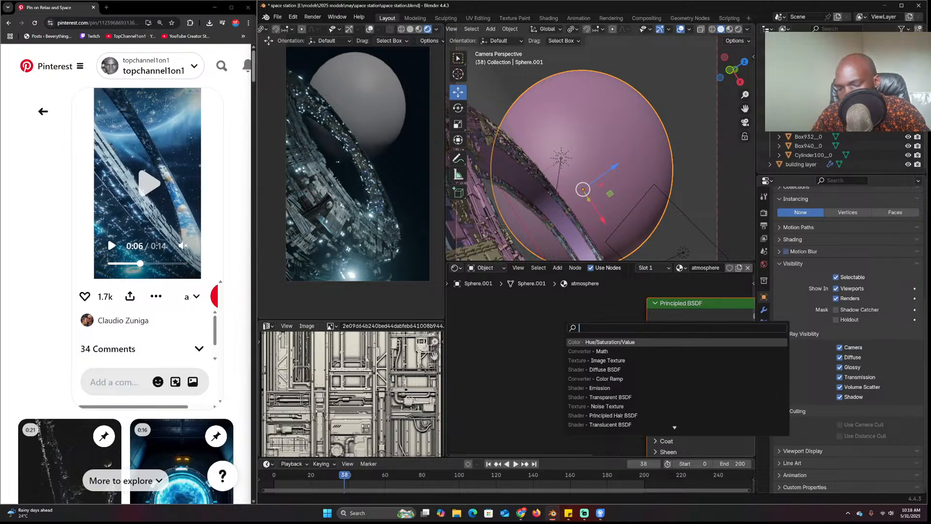
text(layer)
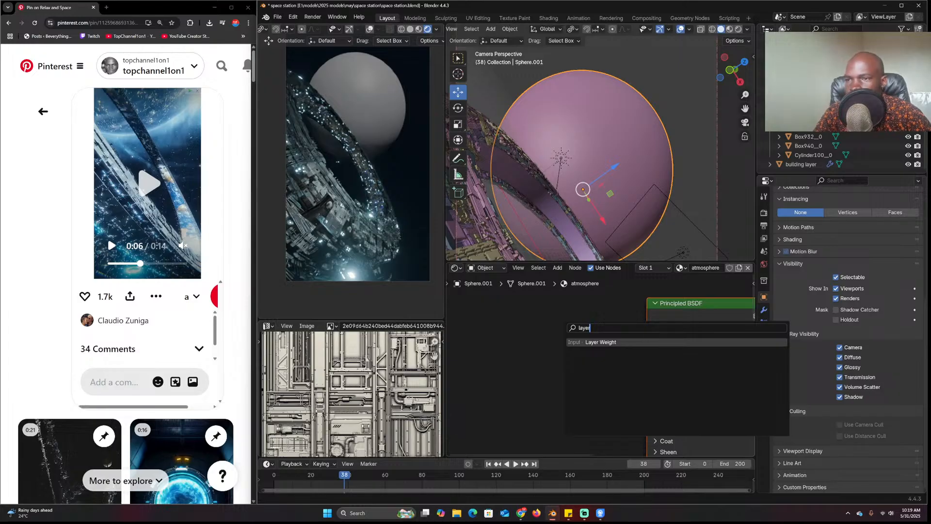
key(Return)
click(582, 344)
Add a Transparent BSDF and an Emission node to the atmosphere material, with Emission above Transparent
key(shift+a)
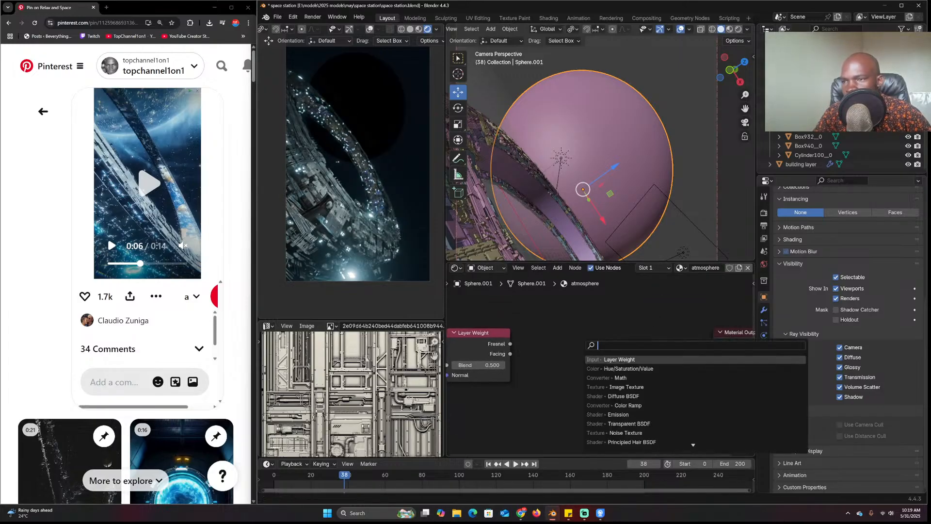
text(trans)
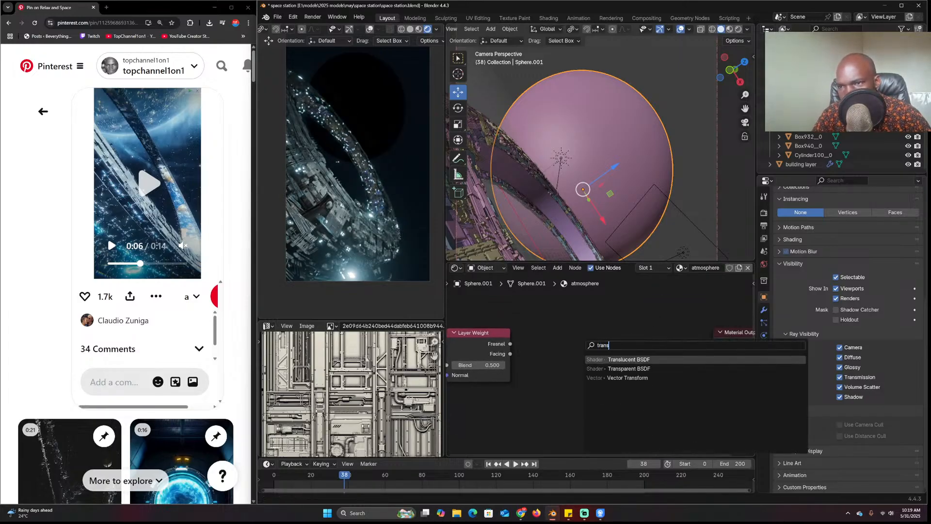
key(Down)
key(Return)
click(606, 353)
key(shift+a)
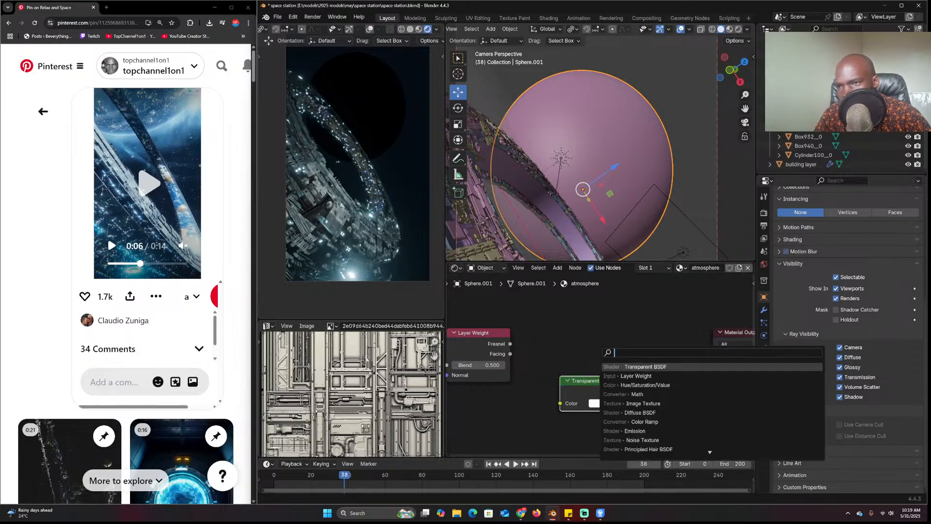
text(emi)
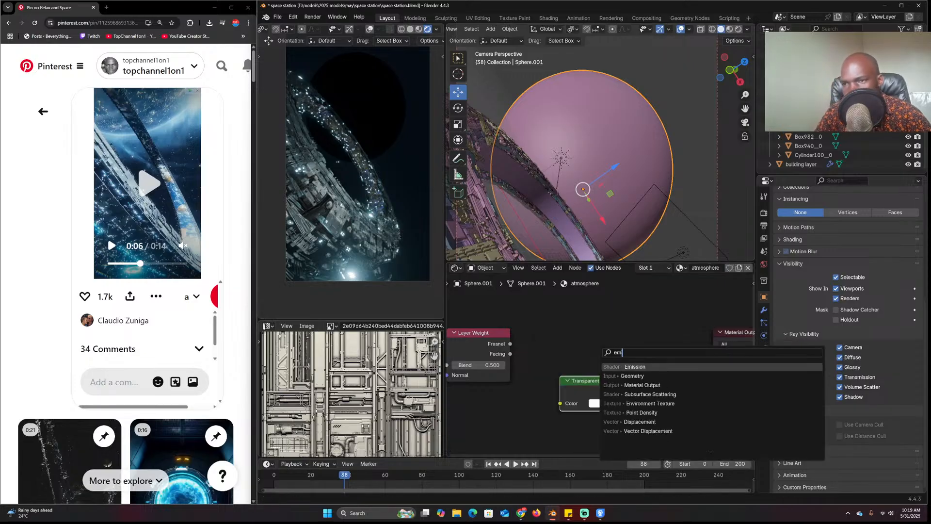
key(Return)
click(574, 338)
Combine the Emission and Transparent shaders in a Mix Shader and connect it to the material output
ctrl+shift+right_drag(586, 382, 581, 325)
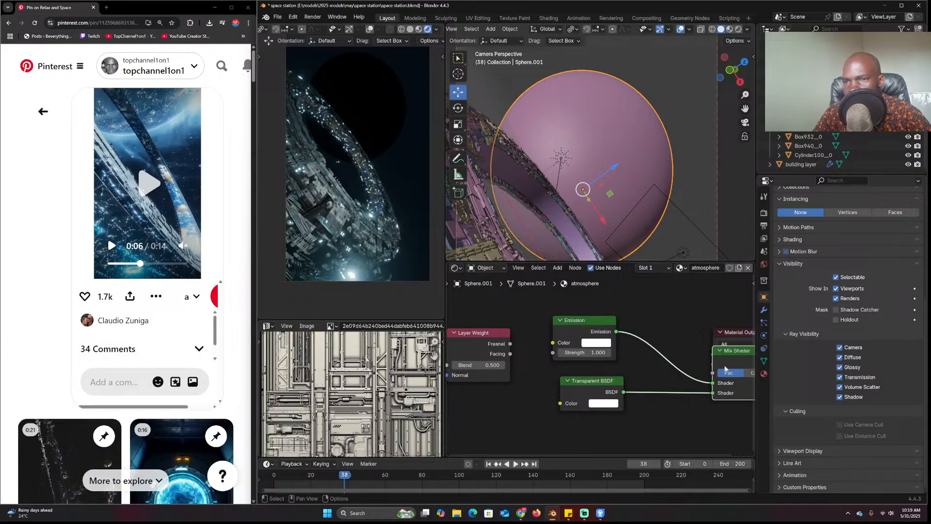
drag(723, 360, 627, 316)
ctrl+shift+click(657, 324)
Drive the Mix Shader's factor with Layer Weight's Fresnel output and swap the shader inputs so Transparent comes first
middle_drag(538, 358, 611, 369)
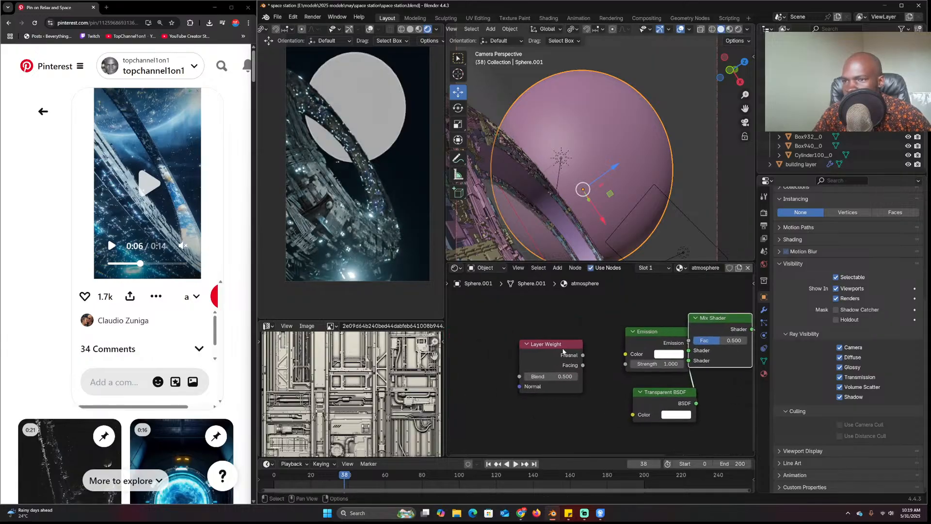
drag(564, 352, 598, 335)
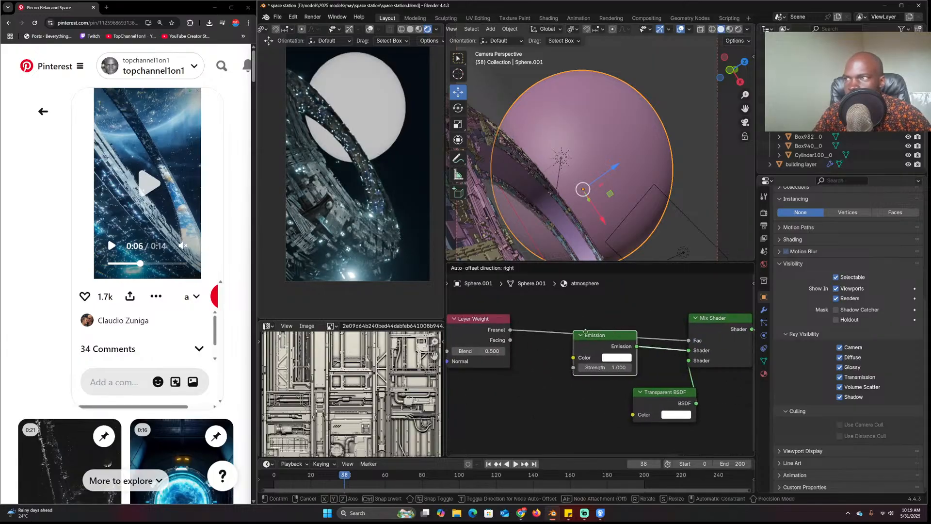
drag(650, 399, 560, 416)
drag(601, 335, 553, 358)
drag(689, 360, 688, 350)
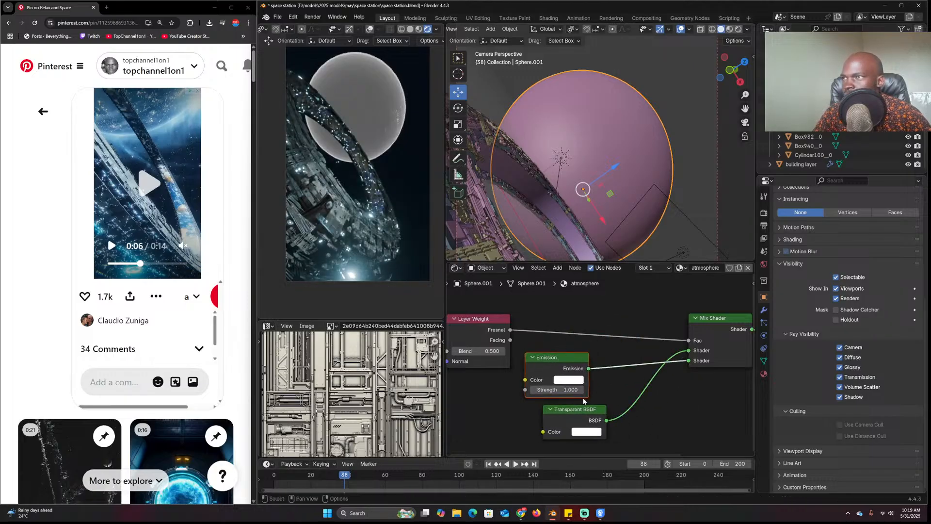
Insert a Color Ramp between Layer Weight and the Mix Shader's factor, moving both stops inward with white at 0.876
drag(576, 418, 575, 444)
drag(567, 363, 565, 384)
key(shift+a)
text(ra)
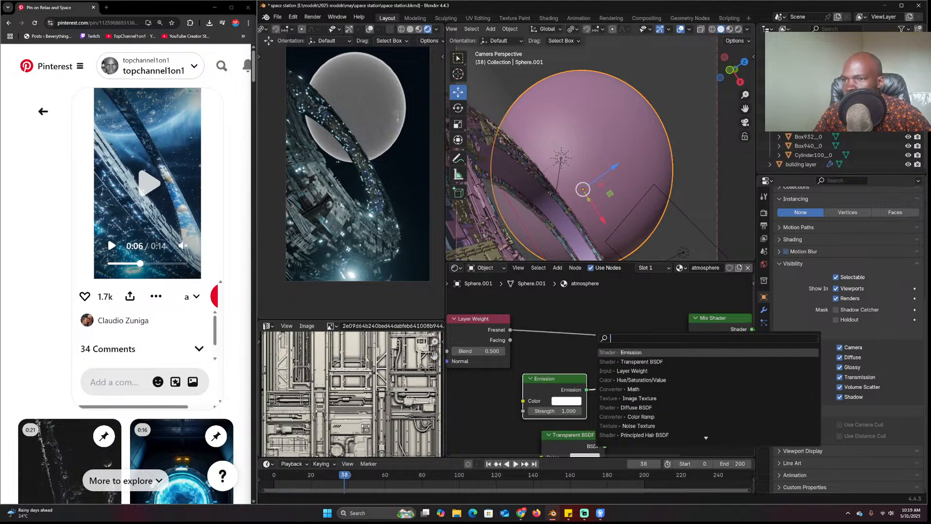
text(mp)
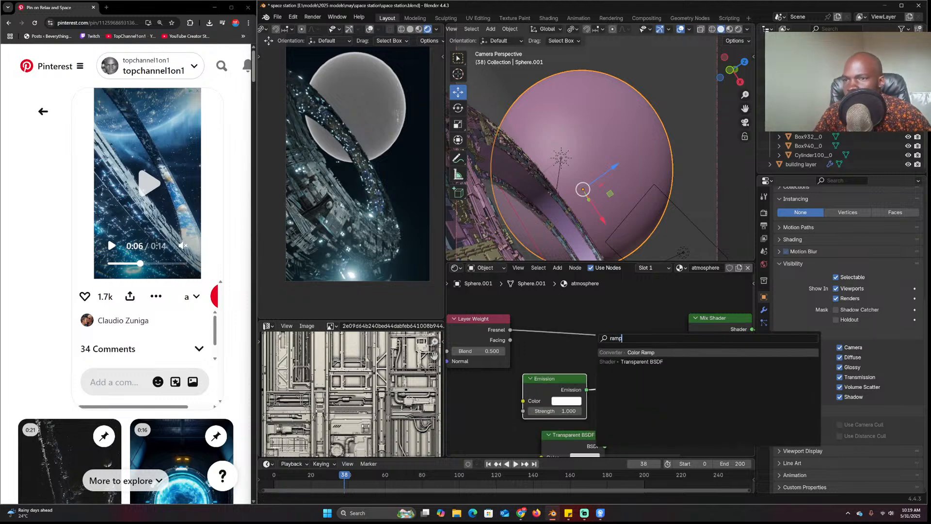
click(651, 352)
click(585, 320)
drag(586, 320, 545, 296)
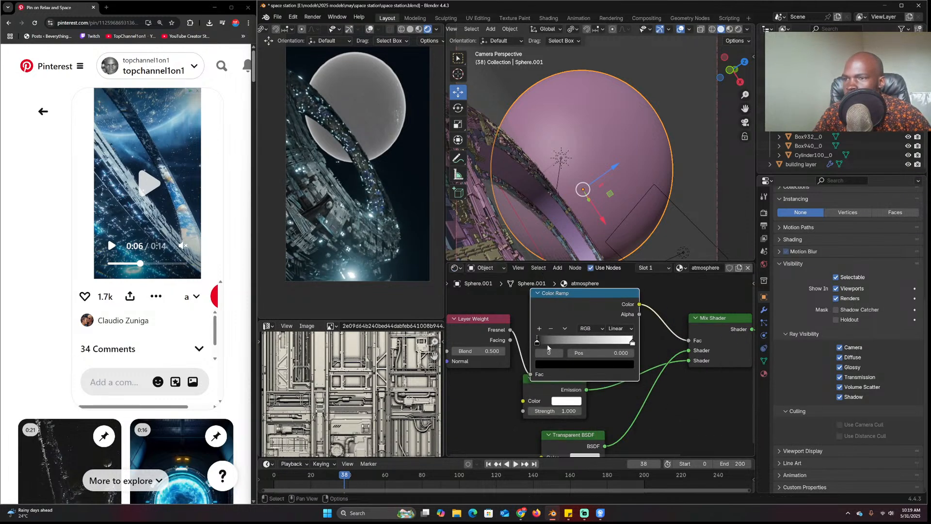
drag(546, 344, 601, 344)
middle_drag(601, 343, 645, 364)
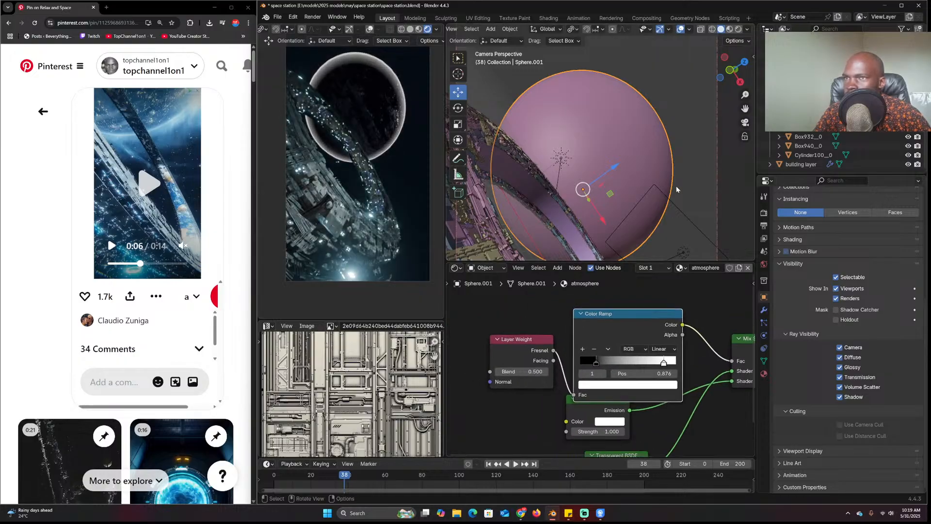
Scale the atmosphere sphere down slightly, about 0.99 times, and move the Color Ramp's black stop to 0.093
key(s)
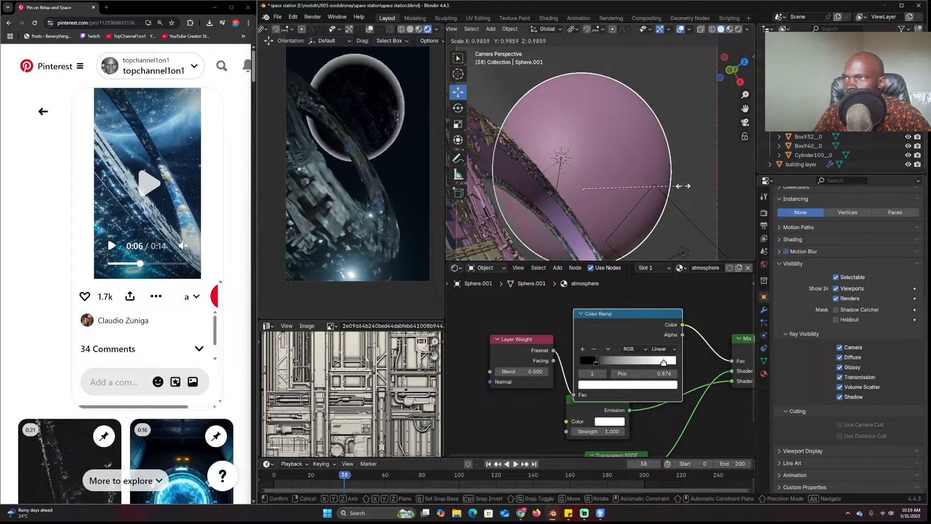
click(686, 185)
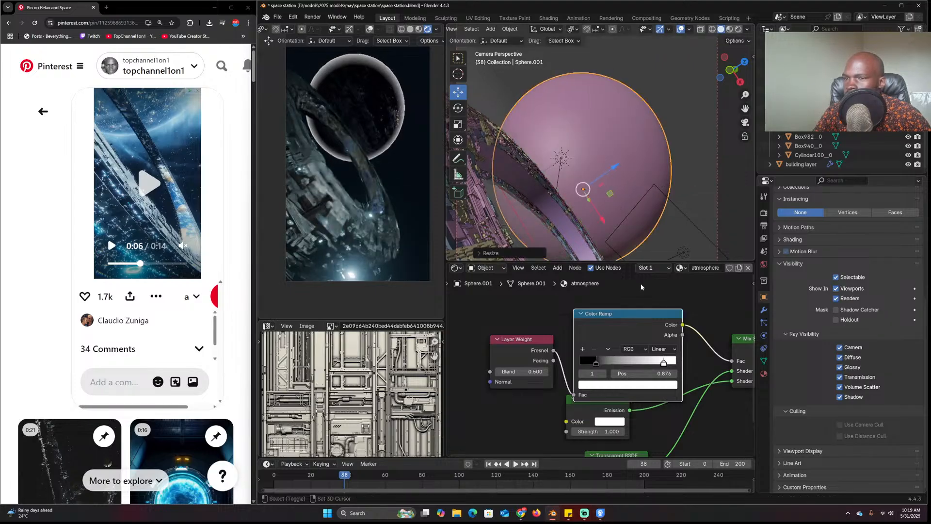
mouse_move(596, 363)
mouse_down()
mouse_move(588, 363)
mouse_move(595, 357)
mouse_up()
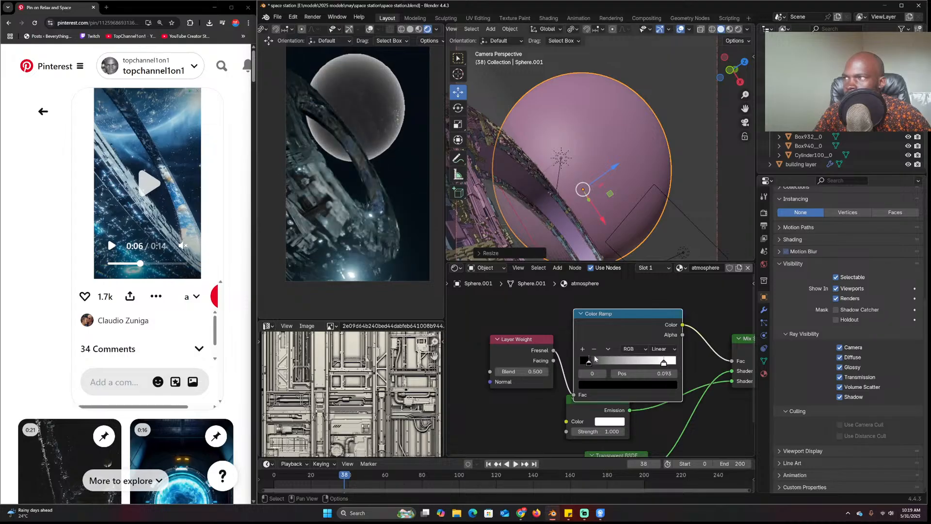
Try a very pale blue as the Emission color in the atmosphere material
middle_drag(669, 391, 573, 359)
drag(516, 380, 527, 387)
click(527, 397)
mouse_move(558, 283)
mouse_down()
mouse_move(555, 268)
mouse_move(551, 283)
mouse_up()
scroll(625, 325, down, 1)
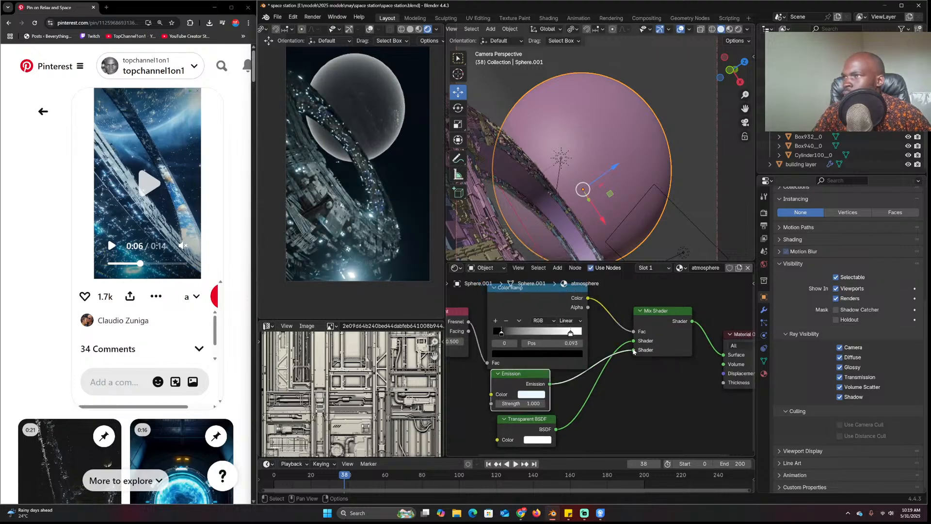
Set the atmosphere's Emission color to a medium sky blue
scroll(631, 349, down, 2)
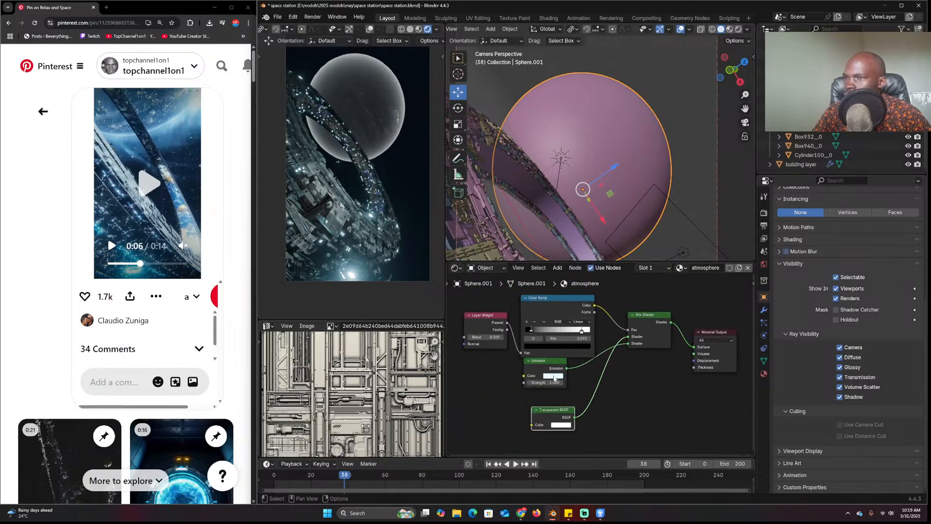
click(556, 374)
click(554, 376)
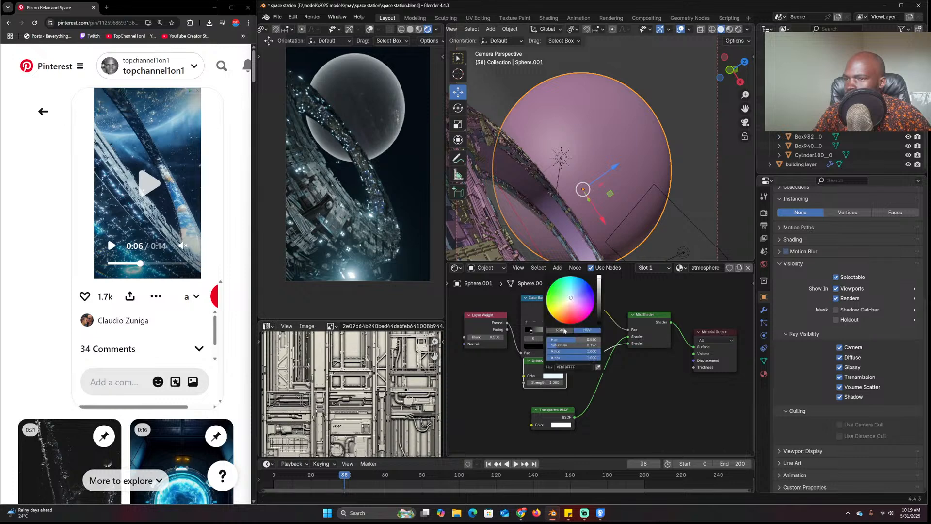
drag(571, 298, 577, 289)
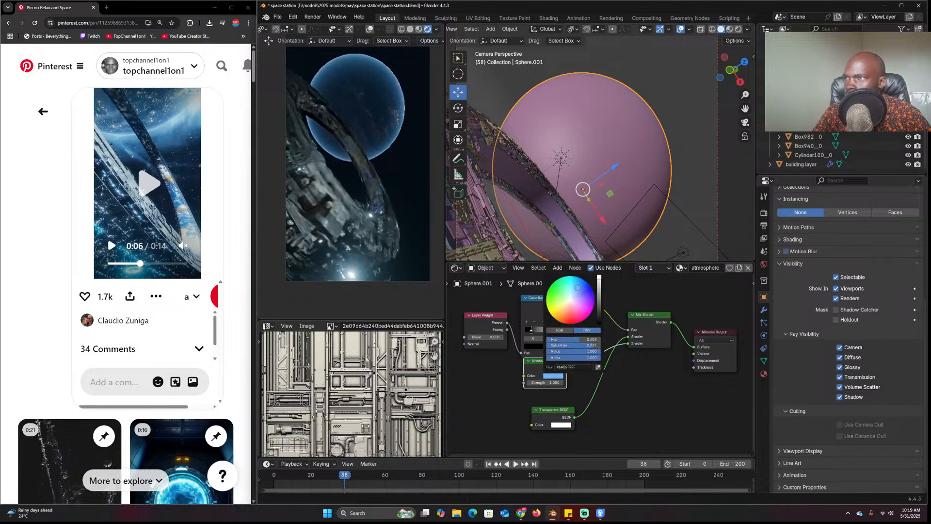
click(554, 382)
Lower the atmosphere's emission strength to about 0.15 and save the file
click(572, 382)
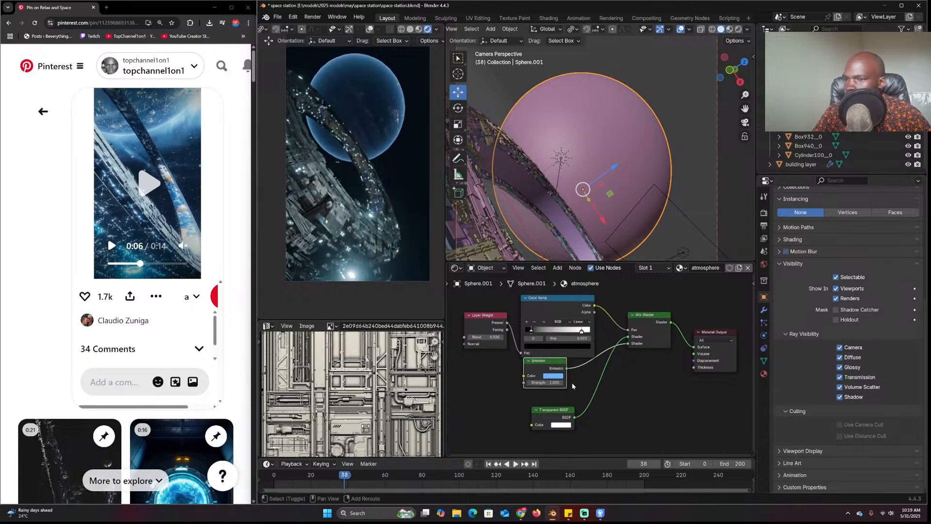
drag(556, 383, 534, 383)
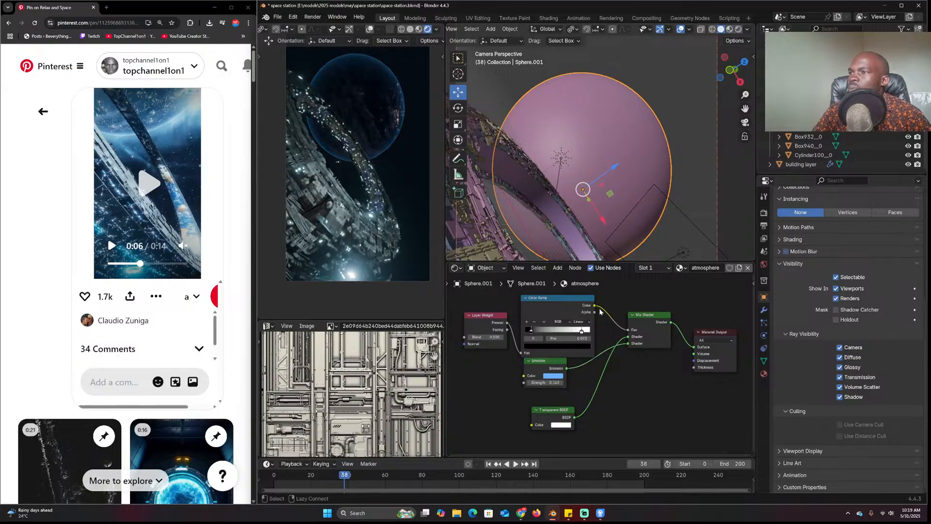
key(ctrl+s)
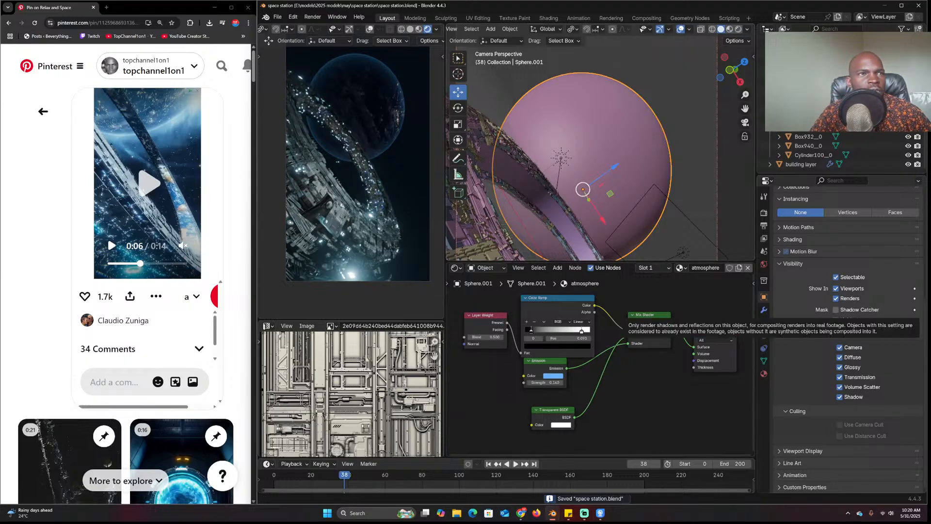
Search Google for "hdri ai generator" in a new browser window, open the Skybox AI site and widen the window
key(alt+Tab)
key(ctrl+n)
drag(721, 208, 584, 138)
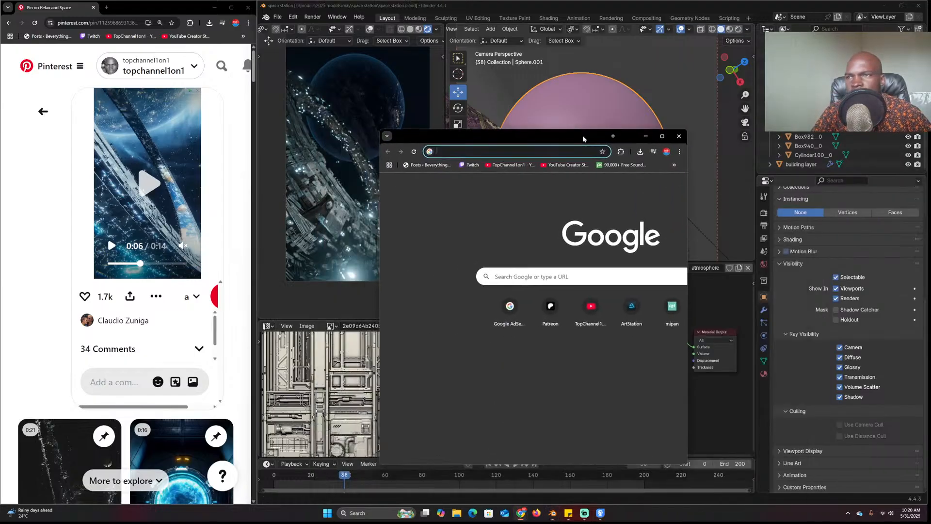
text(hdri)
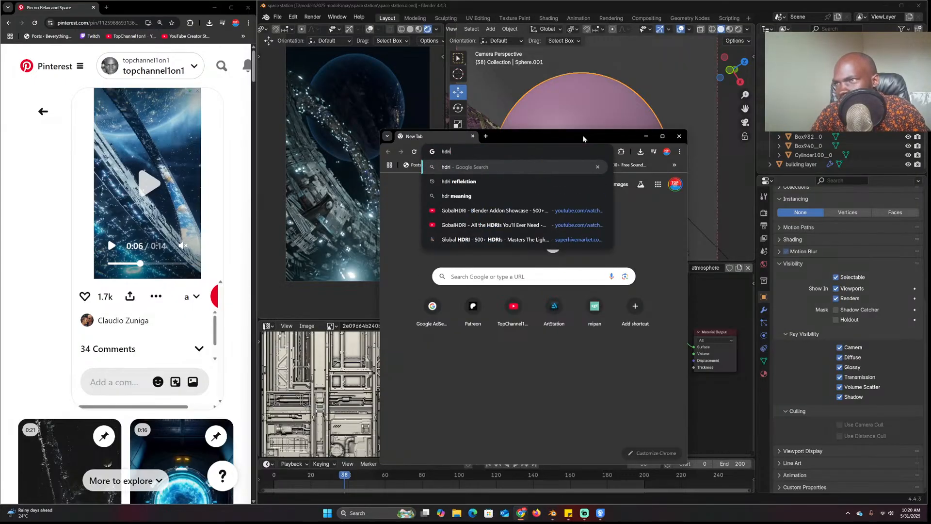
text( ai generator)
key(Return)
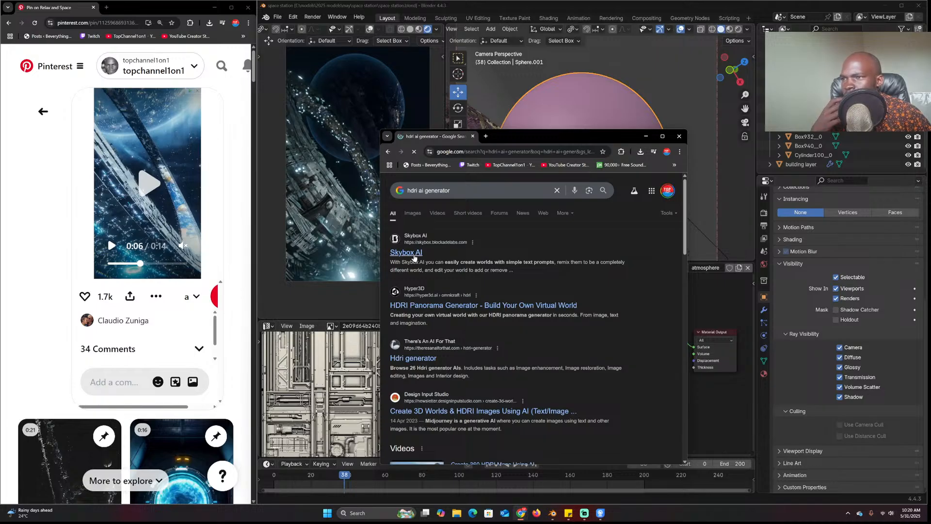
click(414, 252)
drag(686, 259, 882, 255)
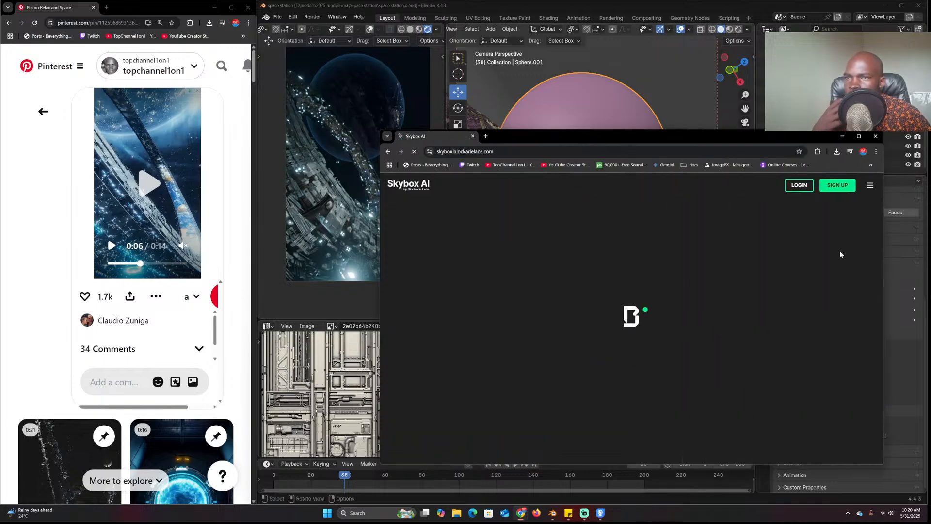
Reposition the browser window over the Blender viewport and log in to the existing Skybox AI account
drag(681, 139, 669, 95)
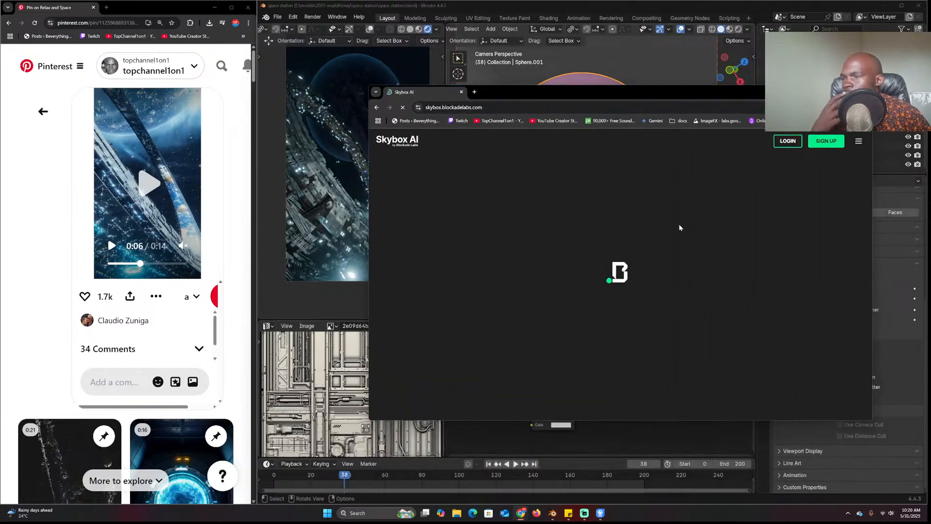
scroll(726, 240, down, 2)
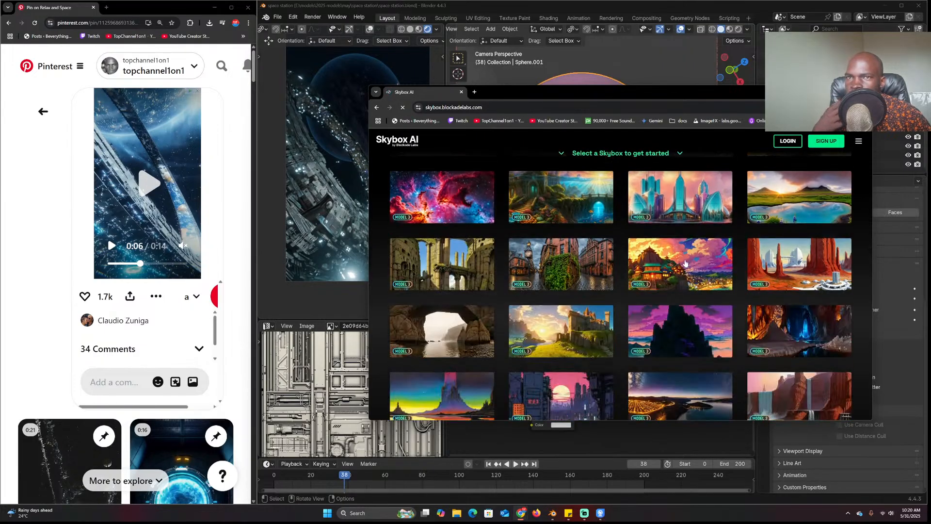
scroll(726, 240, up, 2)
click(788, 141)
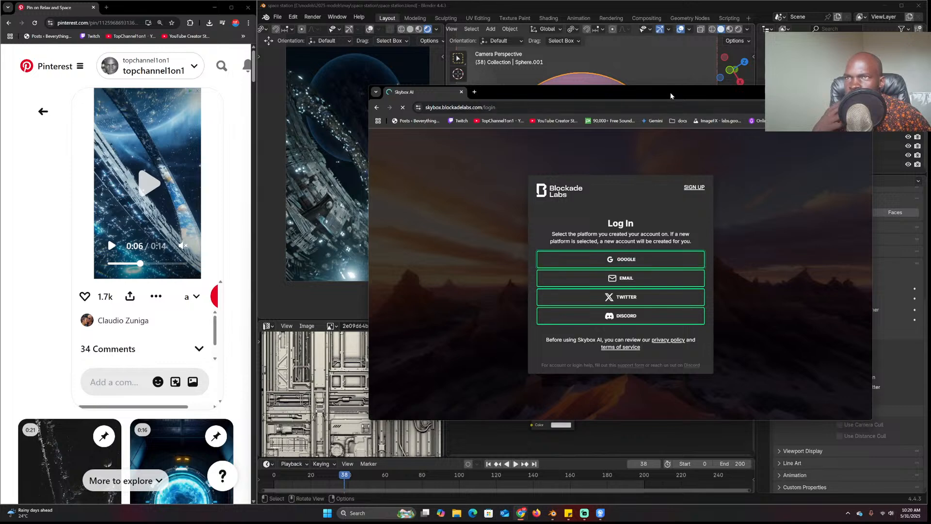
click(820, 91)
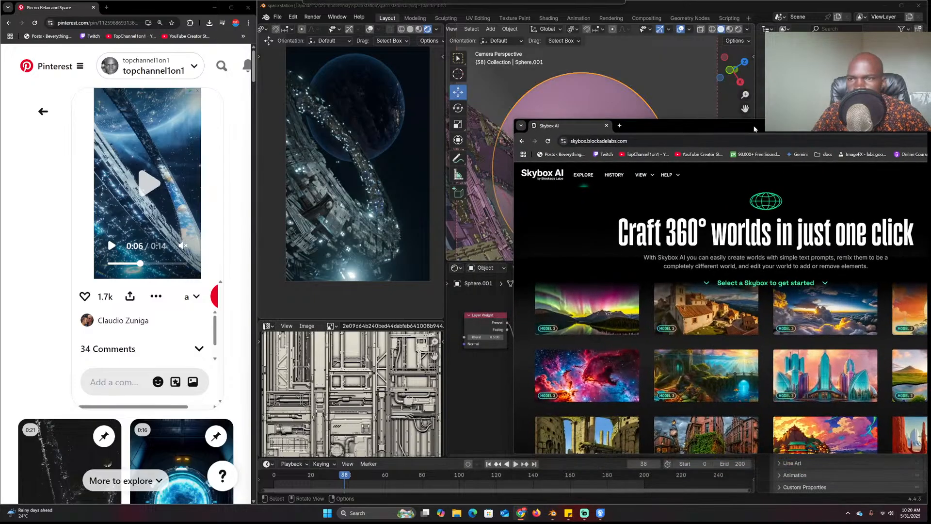
Bring the browser window fully into view and look through the Skybox AI example gallery for a suitable starting skybox
drag(748, 131, 593, 103)
scroll(632, 335, down, 5)
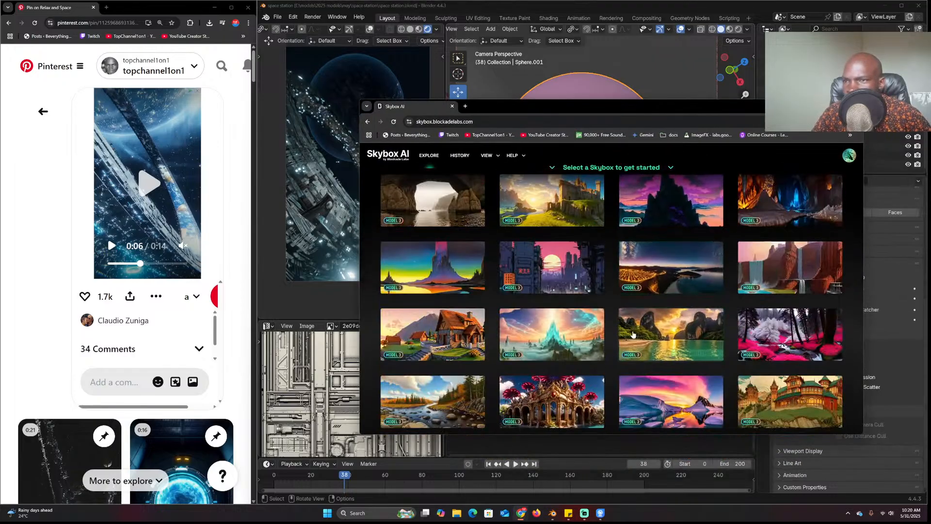
scroll(633, 334, up, 6)
scroll(633, 334, down, 5)
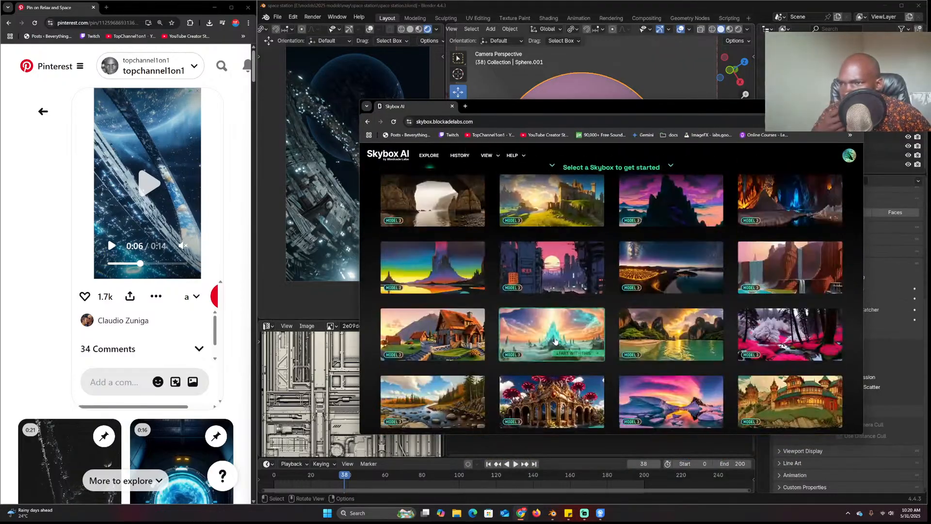
scroll(633, 335, up, 6)
scroll(537, 334, down, 10)
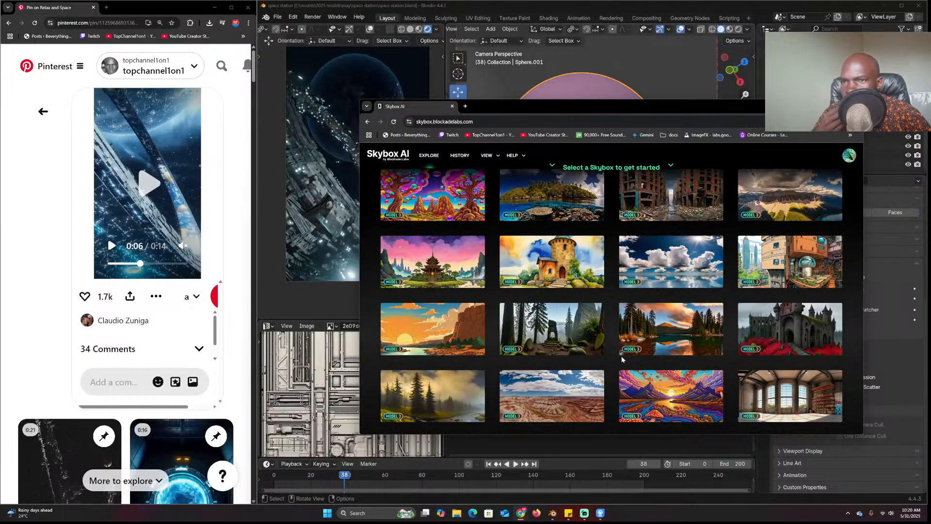
scroll(622, 359, up, 10)
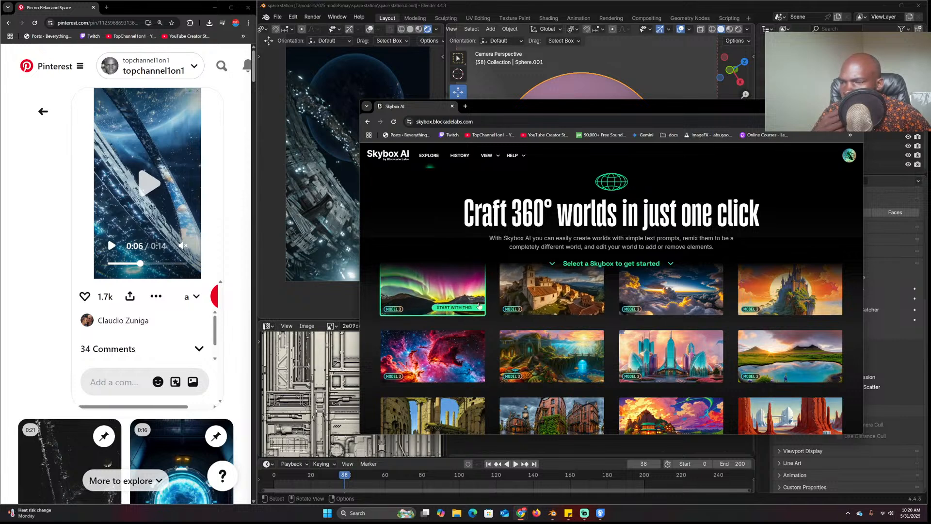
Start from the aurora lake skybox in Skybox AI, accept the terms and check the available Model 3 Realistic styles
click(453, 296)
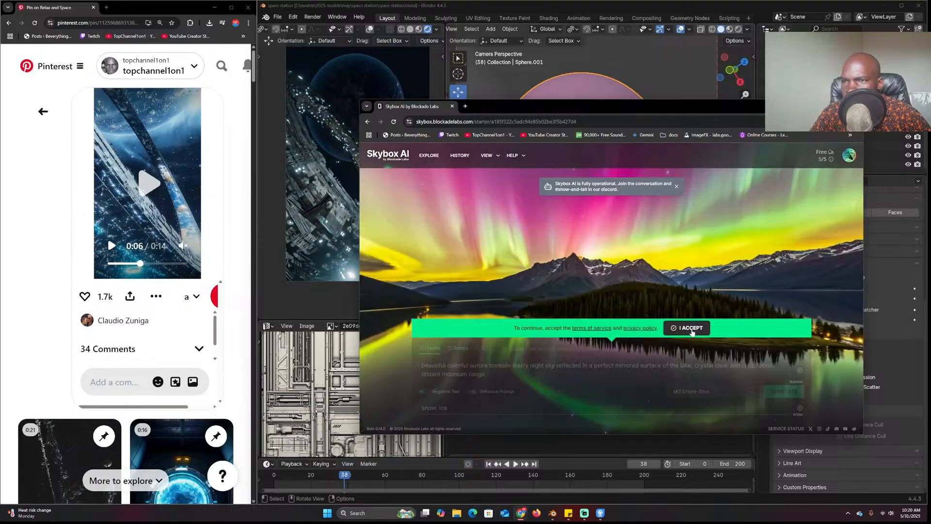
click(706, 394)
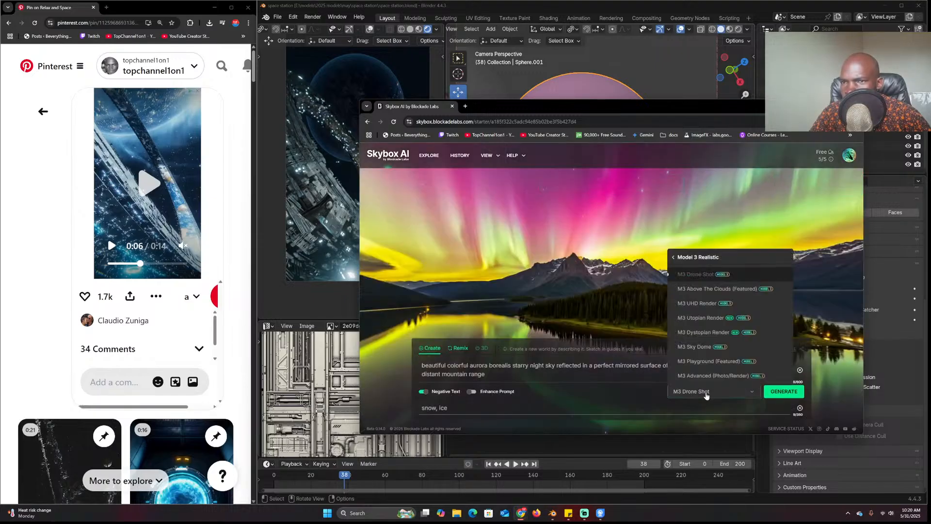
click(706, 393)
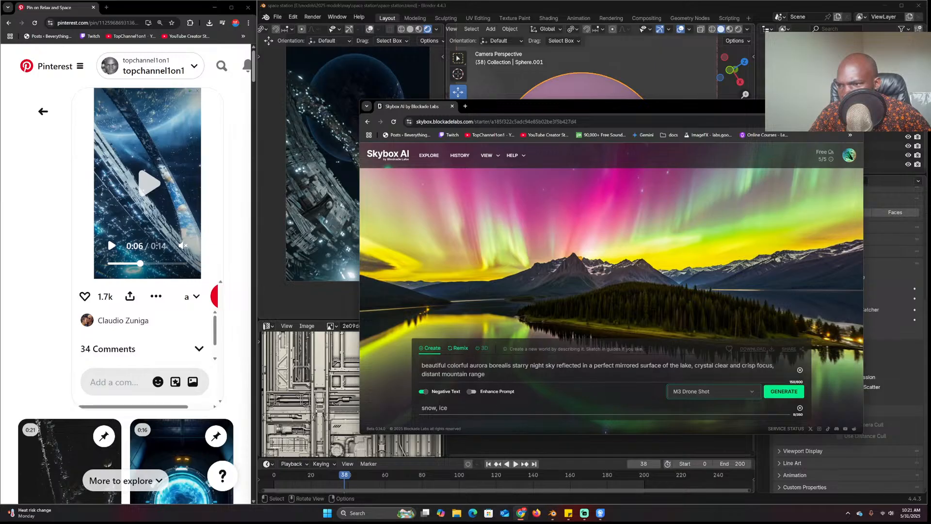
Replace the negative text with "outer space with stars nebular and planets" and generate the skybox
click(593, 408)
key(ctrl+a)
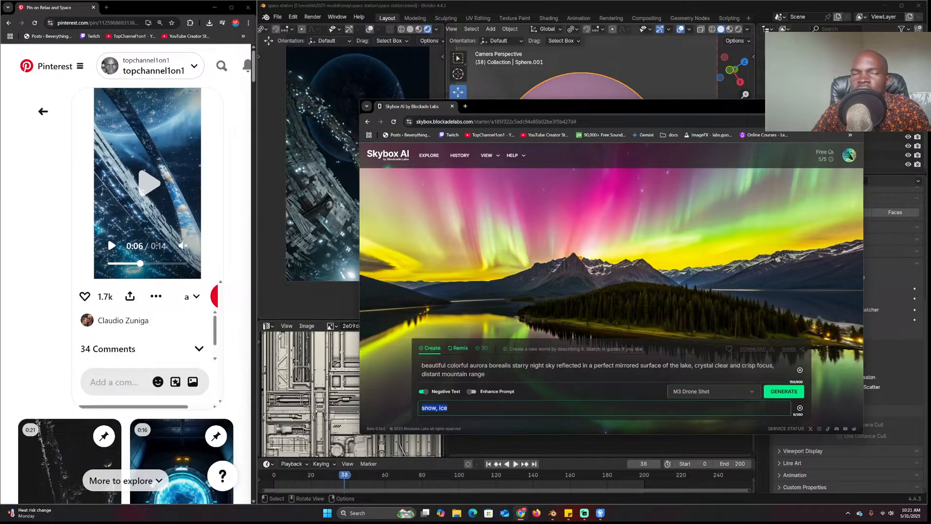
text(o)
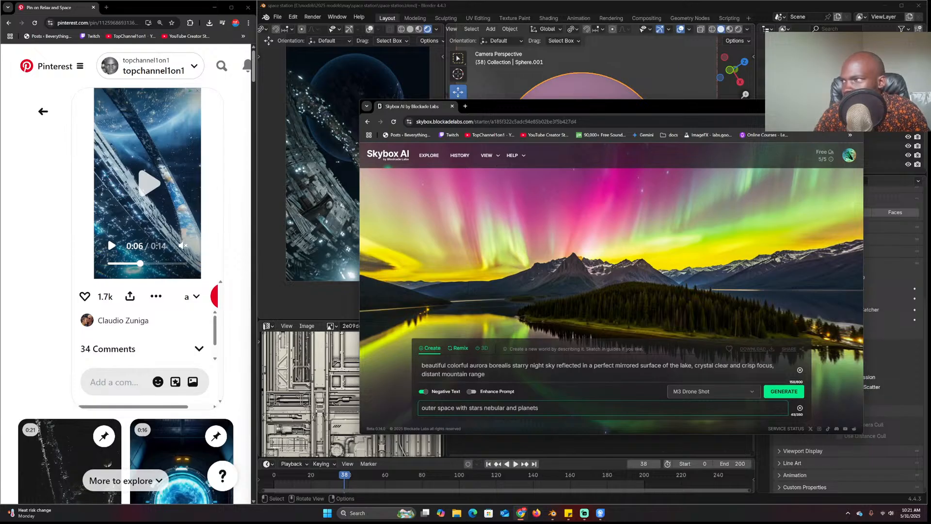
key(Return)
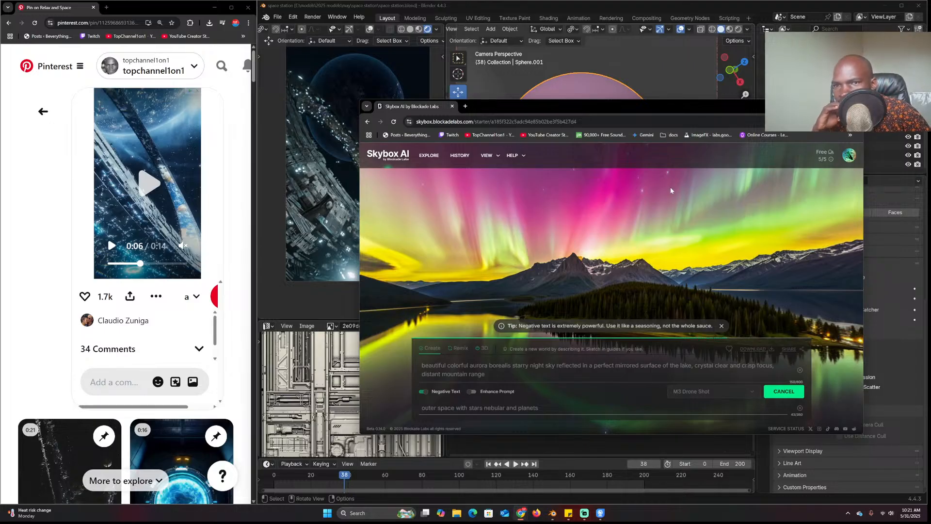
Switch to Blender, select the ring structure and open its particle system settings
drag(679, 106, 930, 155)
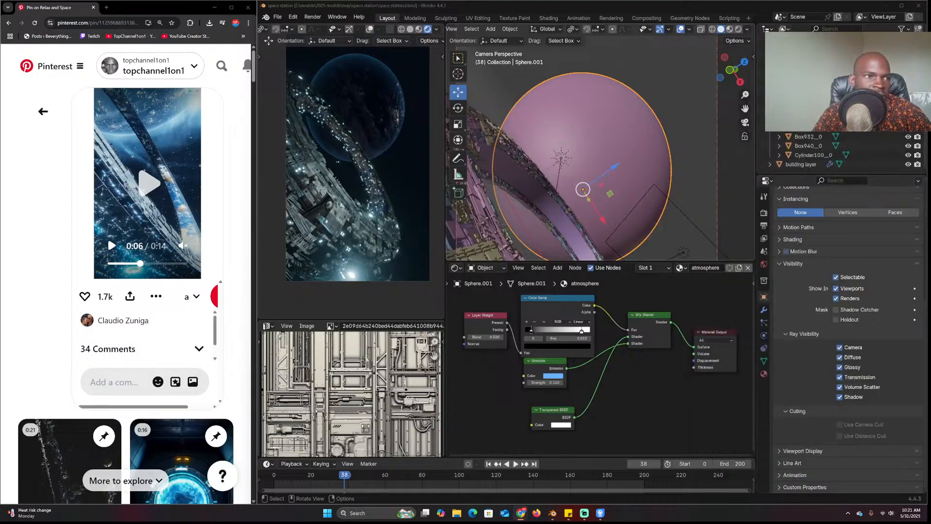
click(662, 93)
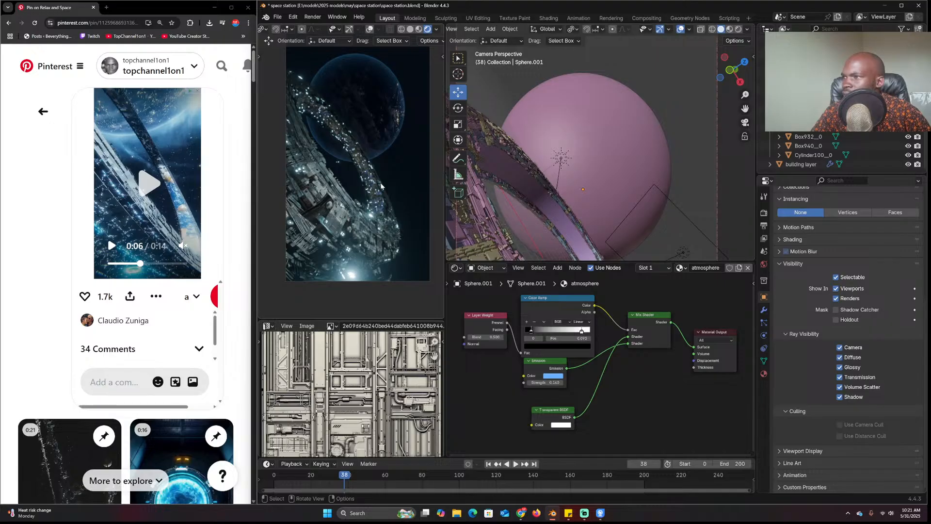
click(527, 182)
middle_drag(527, 183, 537, 202)
click(542, 203)
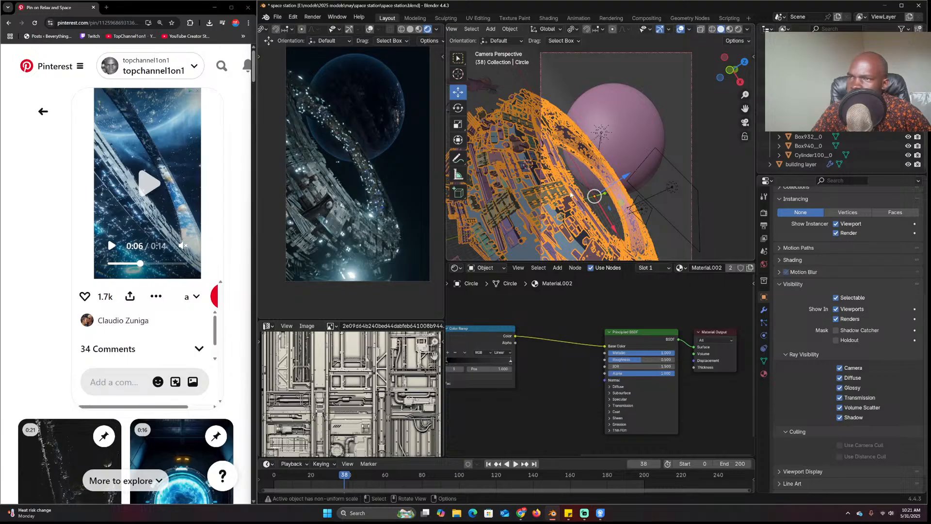
key(KP_0)
key(KP_Decimal)
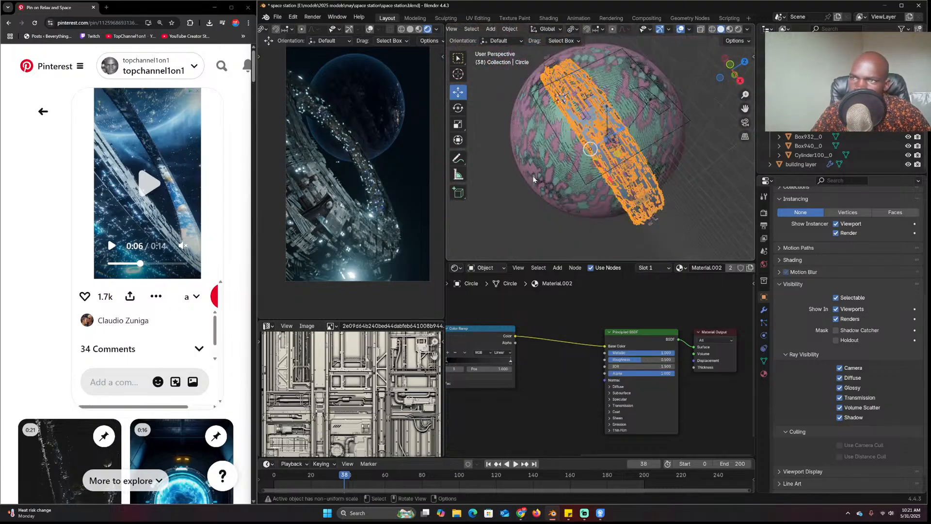
key(KP_7)
scroll(566, 199, up, 3)
middle_drag(566, 199, 577, 112)
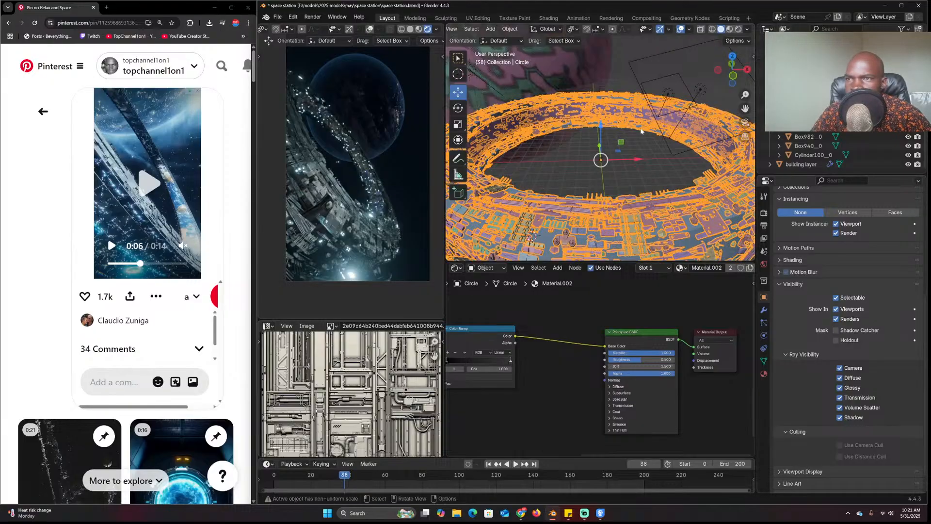
click(764, 310)
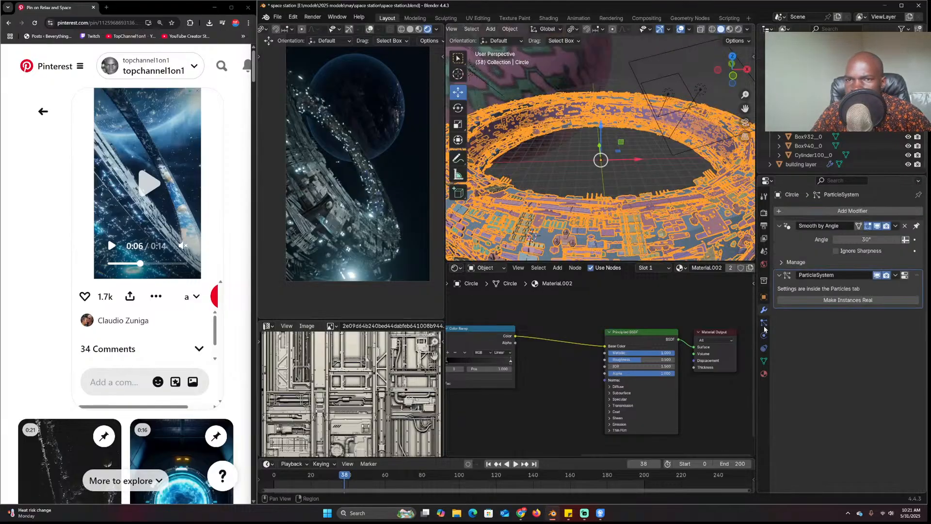
click(906, 276)
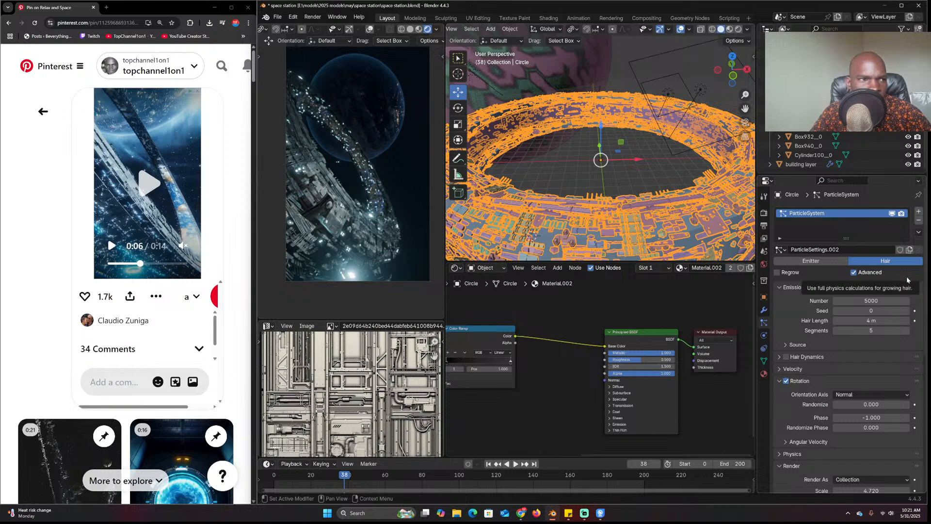
Set the particle number of the ring's hair system to 1000
click(871, 301)
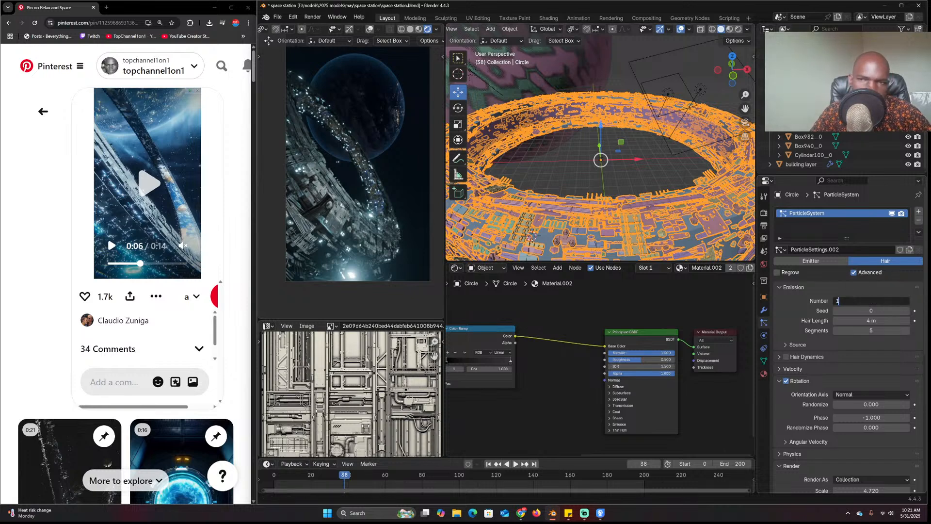
text(1000)
key(Return)
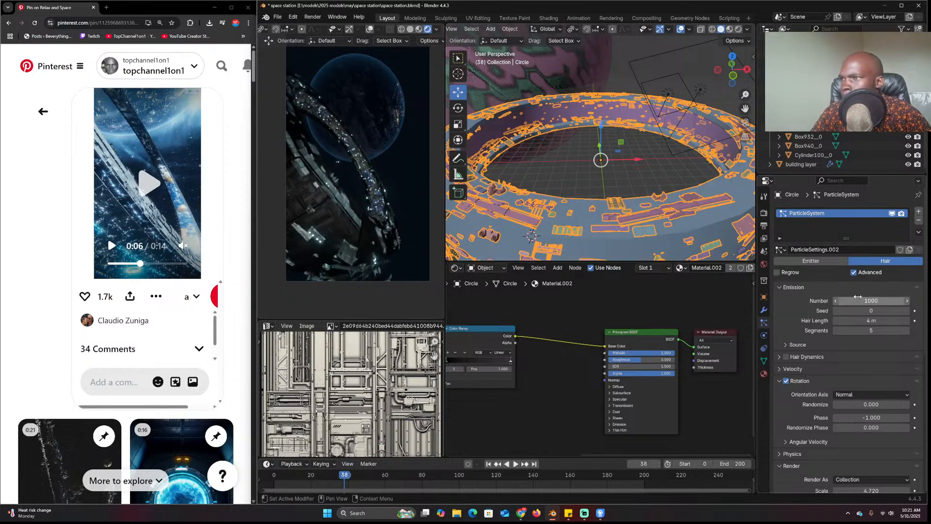
Set the particle number of the ring's hair system to 3000
drag(857, 297, 912, 297)
middle_drag(606, 228, 611, 186)
click(876, 299)
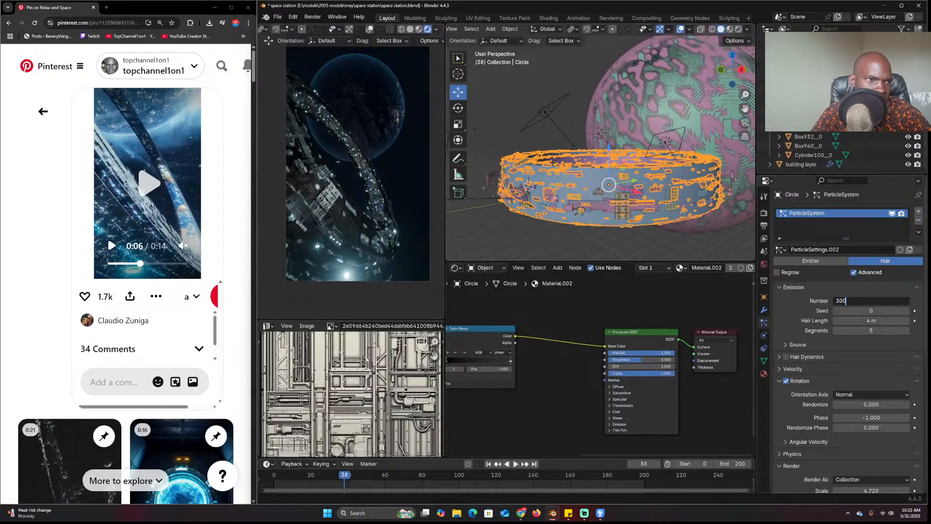
key(Return)
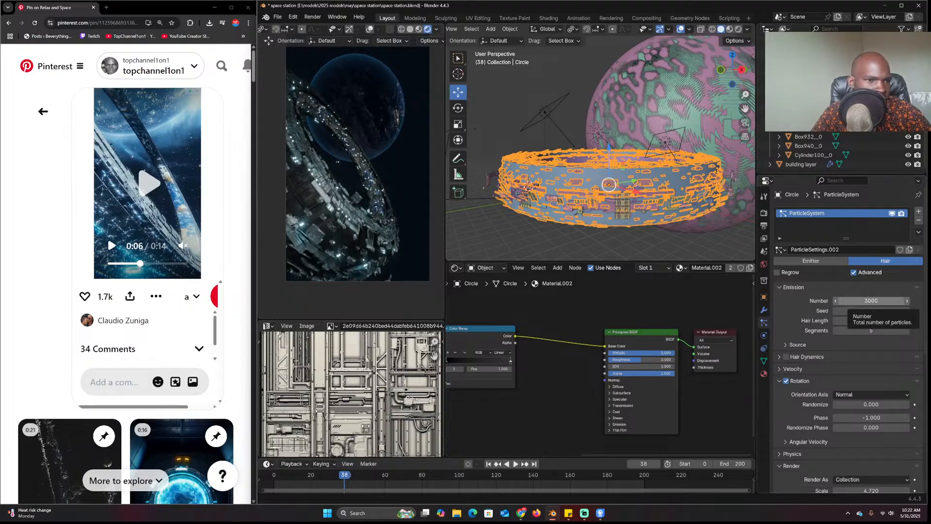
Switch to the Skybox AI browser window, look around the generated skybox and return to the starter page
drag(930, 75, 590, 102)
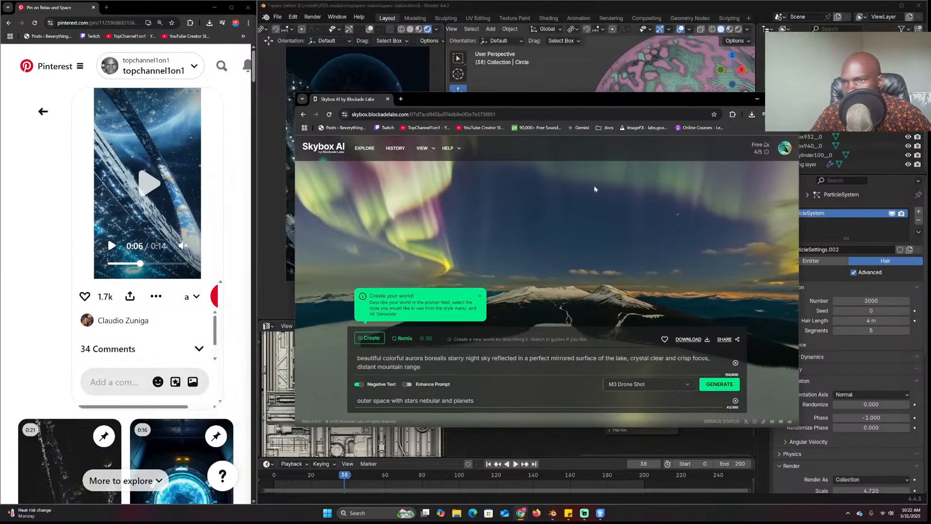
drag(579, 197, 441, 229)
click(303, 114)
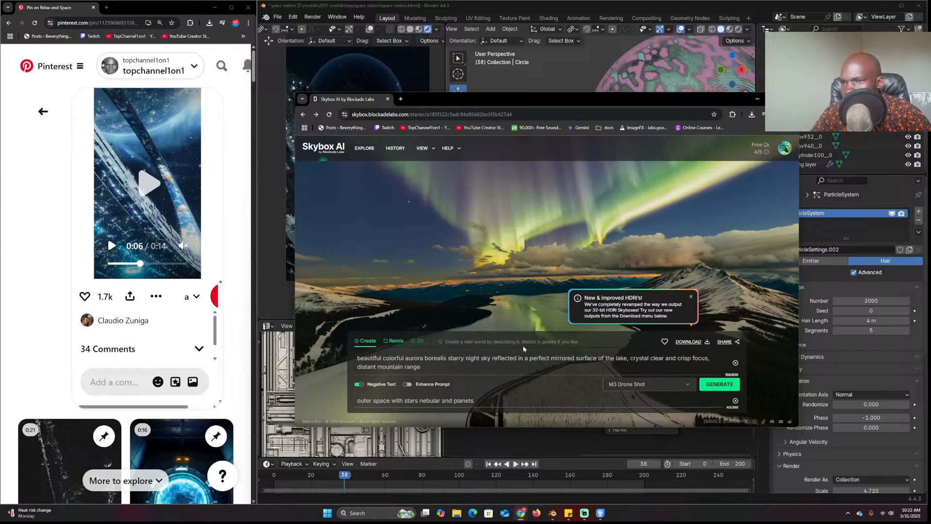
Choose the M3 Sky Dome style from the Model 3 Realistic group for the skybox
click(666, 388)
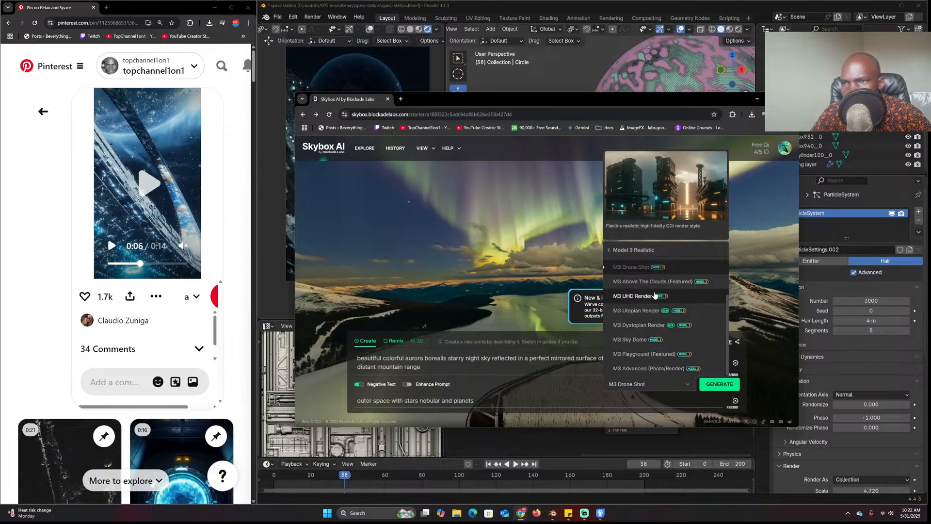
click(611, 250)
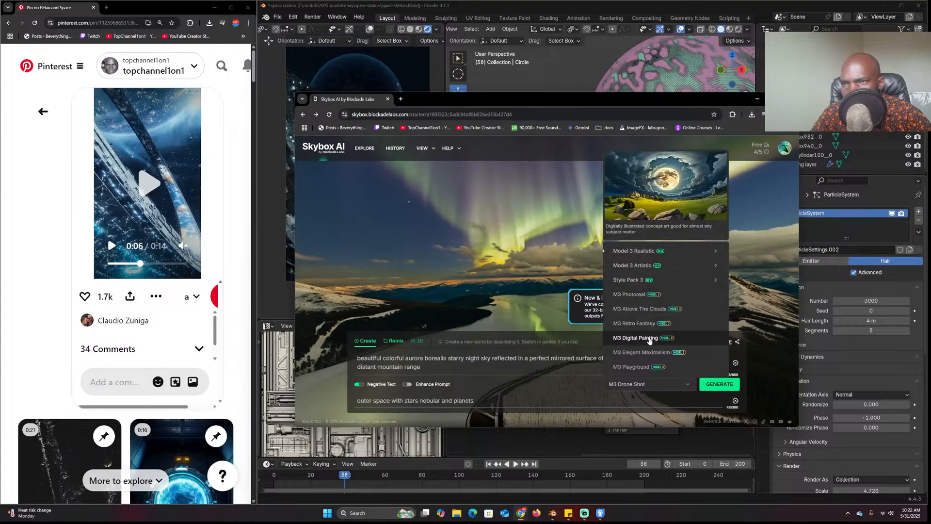
click(673, 251)
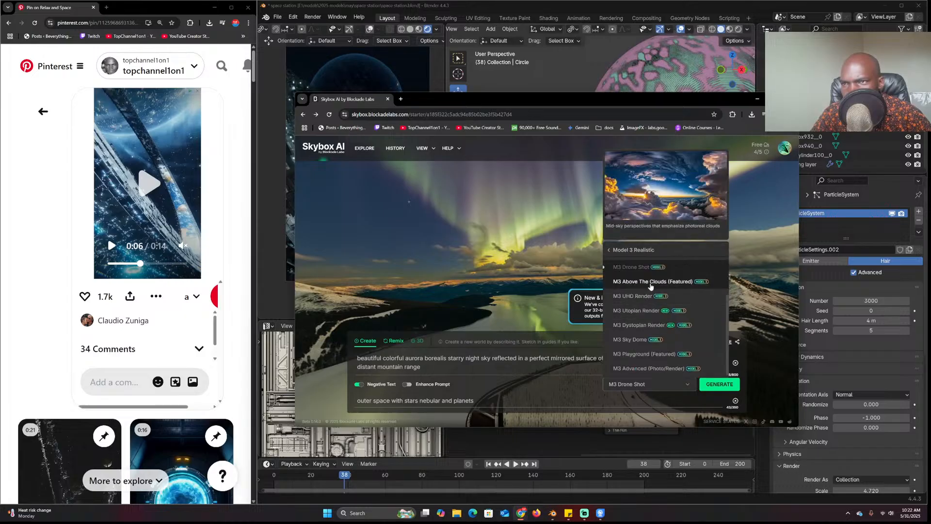
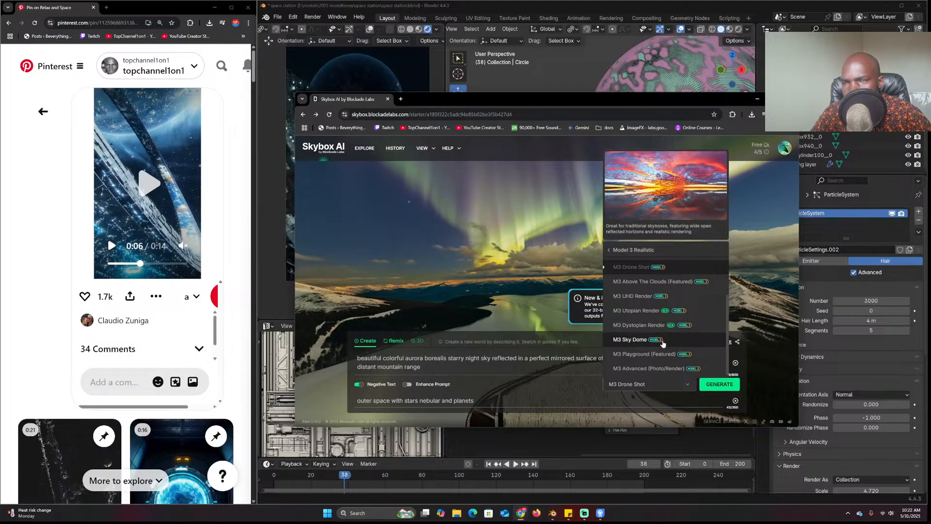
click(631, 340)
Search Google Images for "outer space hidri" in a new browser tab and look through the results
click(400, 100)
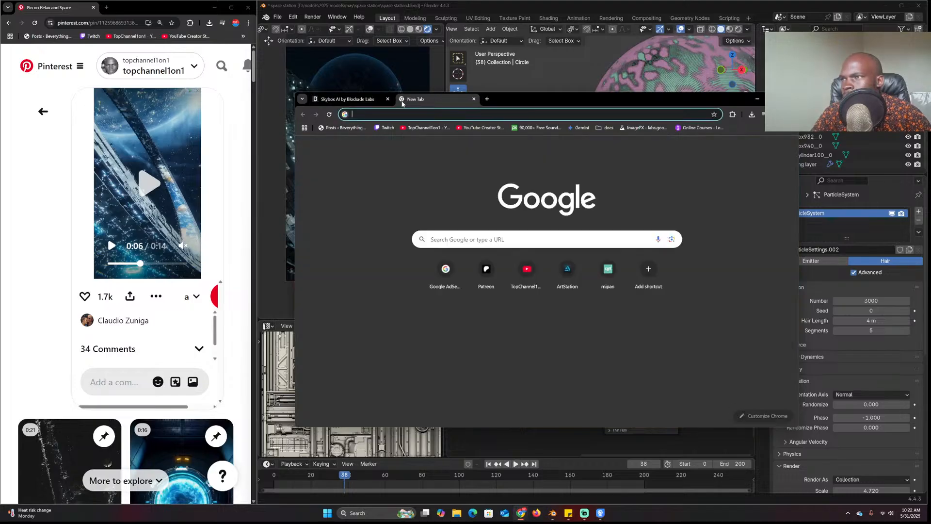
text(ou)
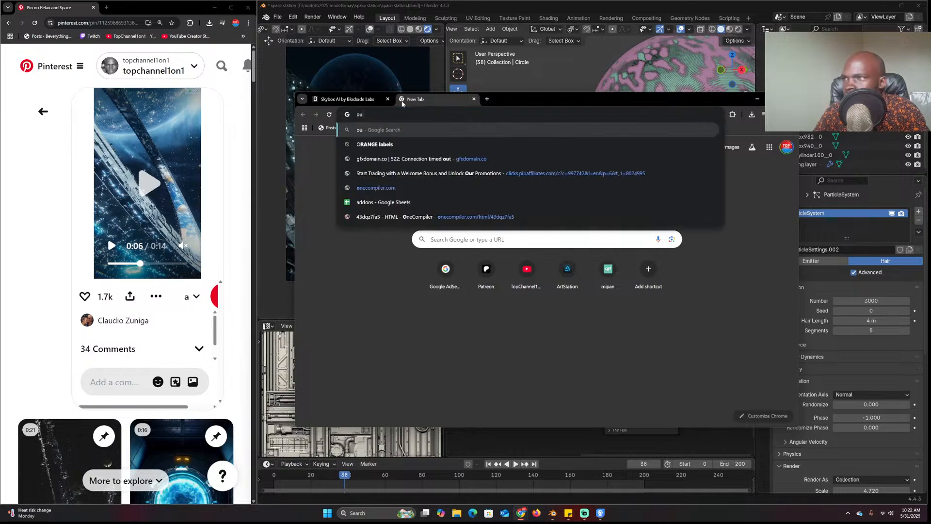
text(ter )
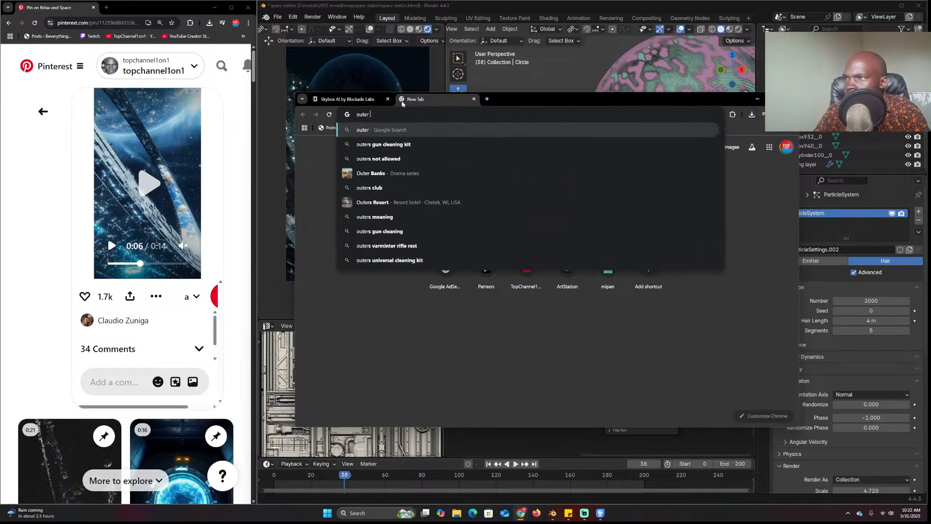
text(space hidri)
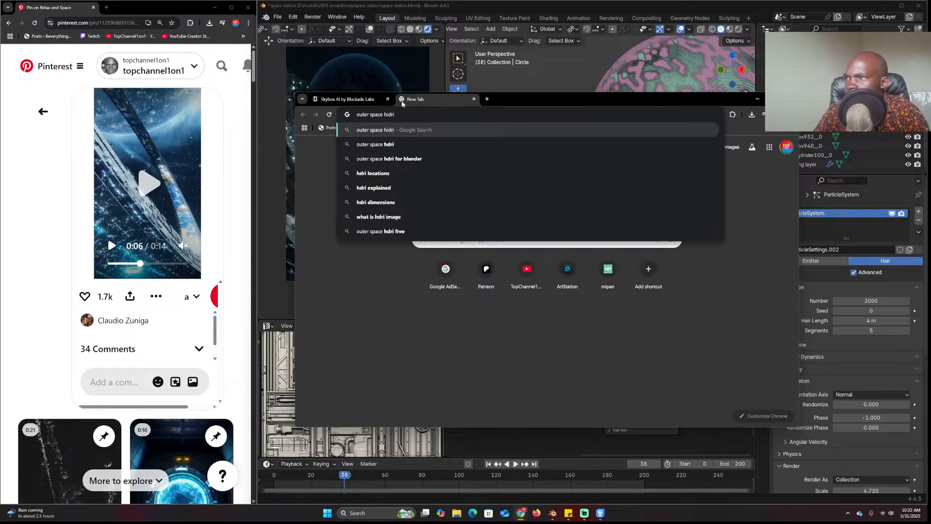
key(Return)
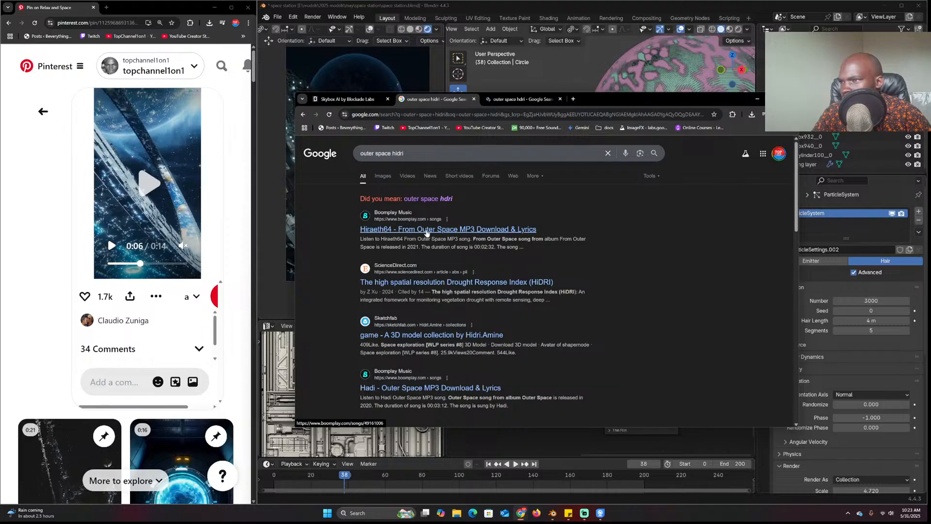
click(383, 176)
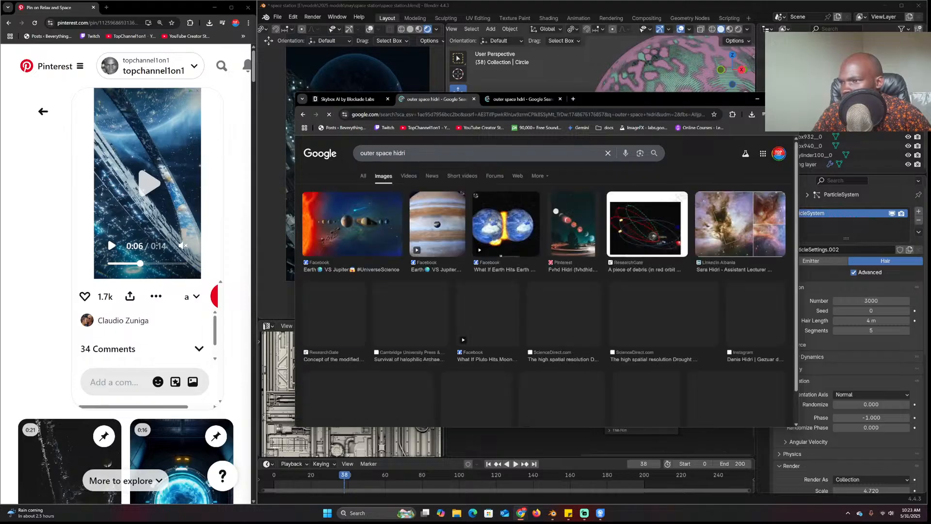
scroll(414, 259, down, 3)
scroll(414, 259, down, 1)
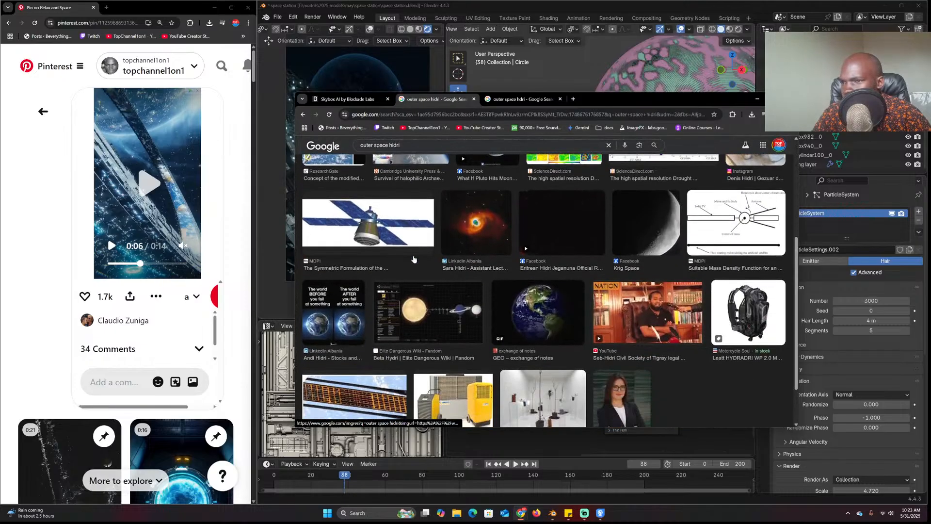
scroll(414, 259, down, 2)
scroll(412, 242, up, 6)
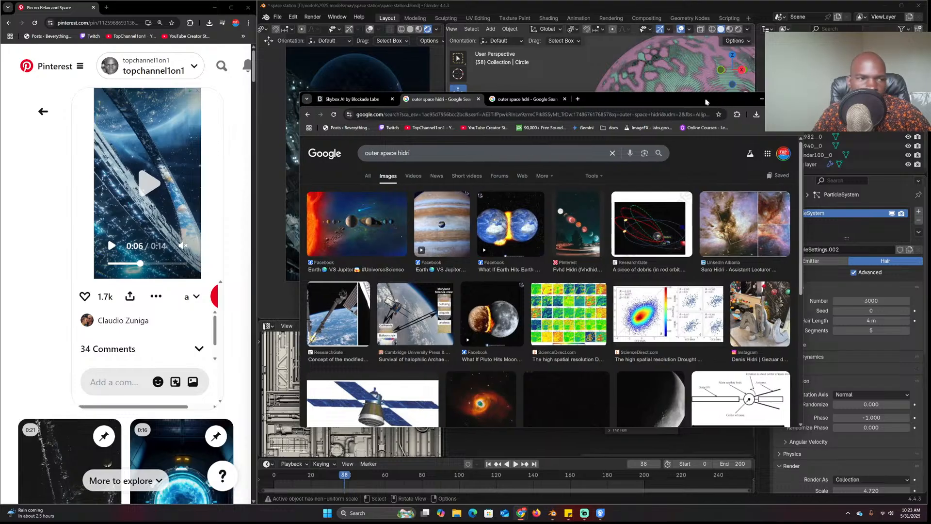
Put the search window away and play the Pinterest space station reference video, pausing at 0:09
click(757, 99)
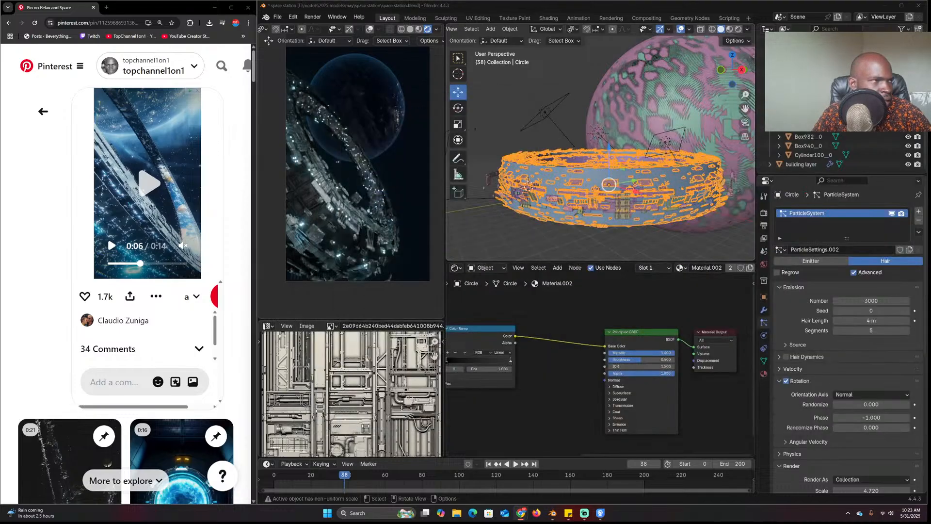
key(alt+Tab)
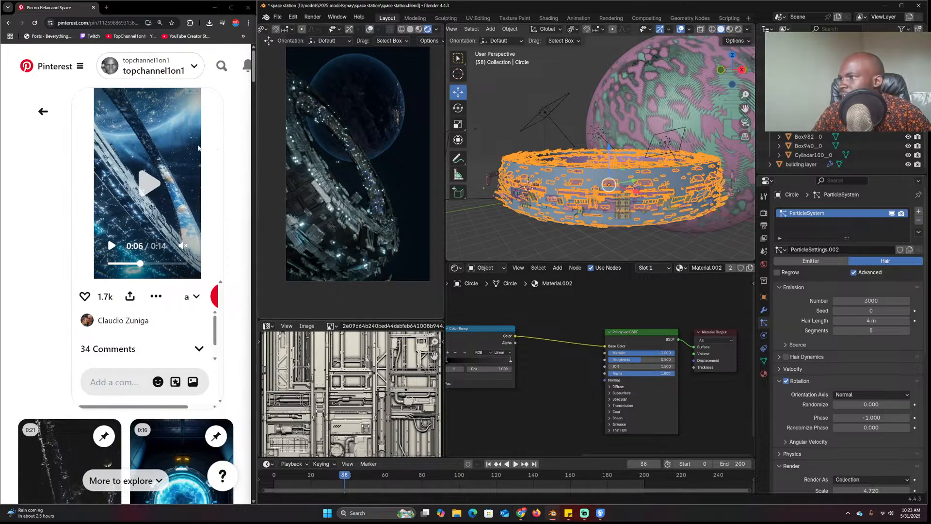
click(174, 136)
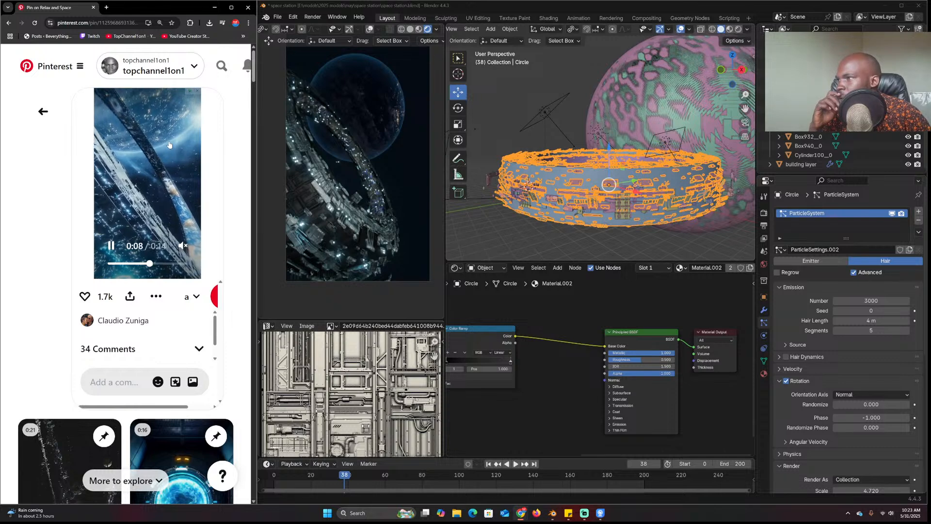
click(172, 162)
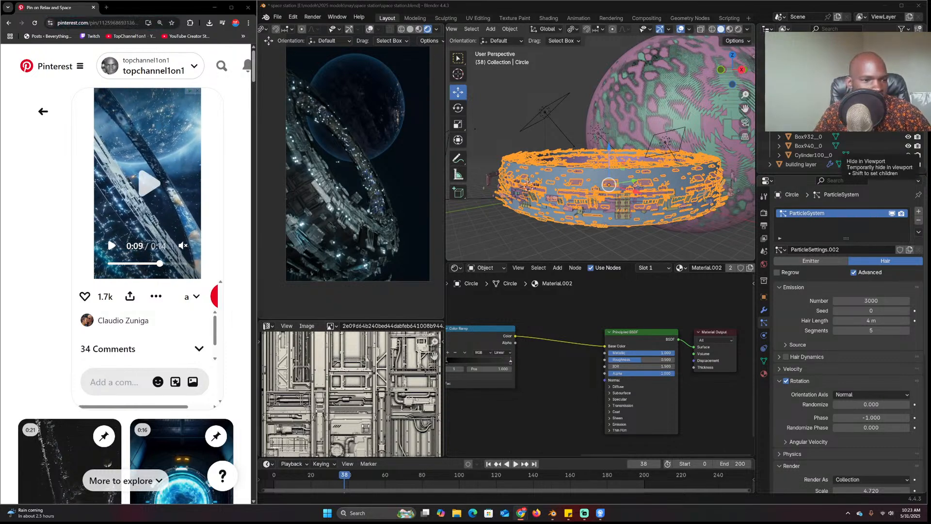
Replay the space station reference video from an early point and pause it at 0:08
click(146, 173)
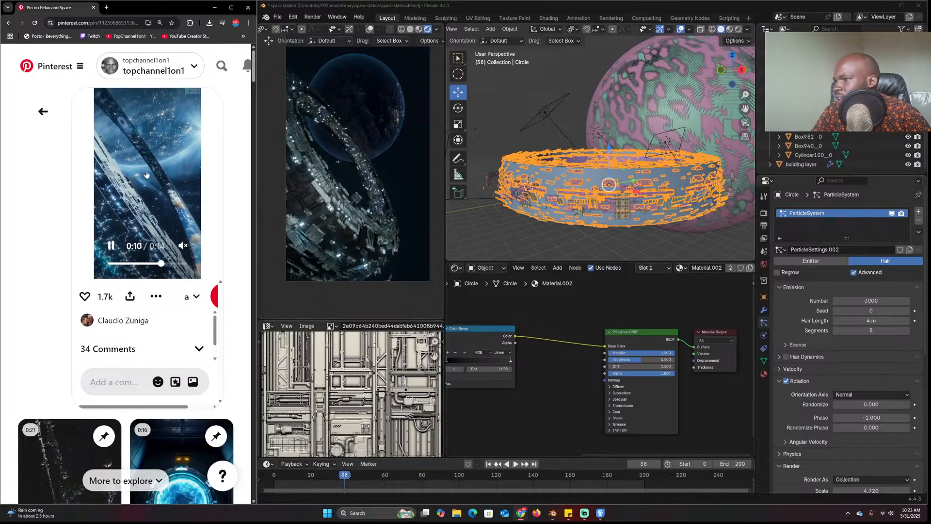
click(116, 263)
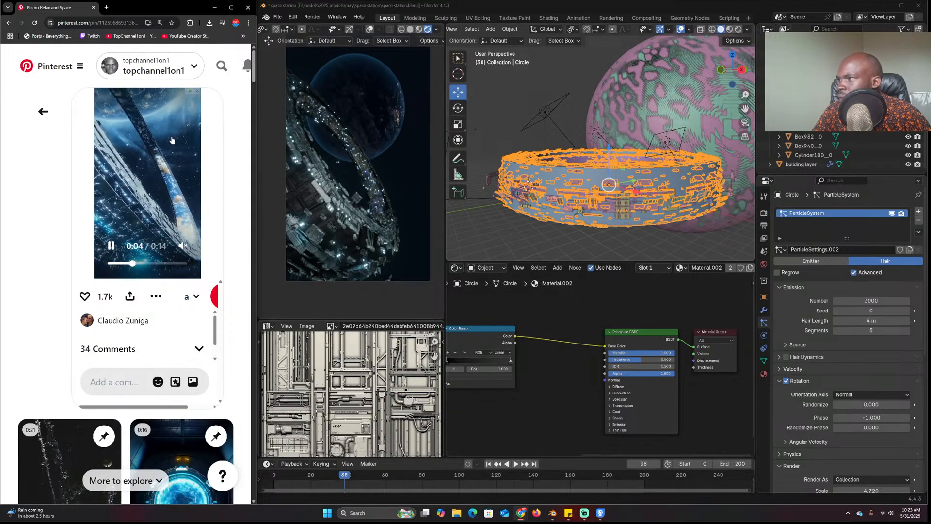
click(172, 140)
click(172, 140)
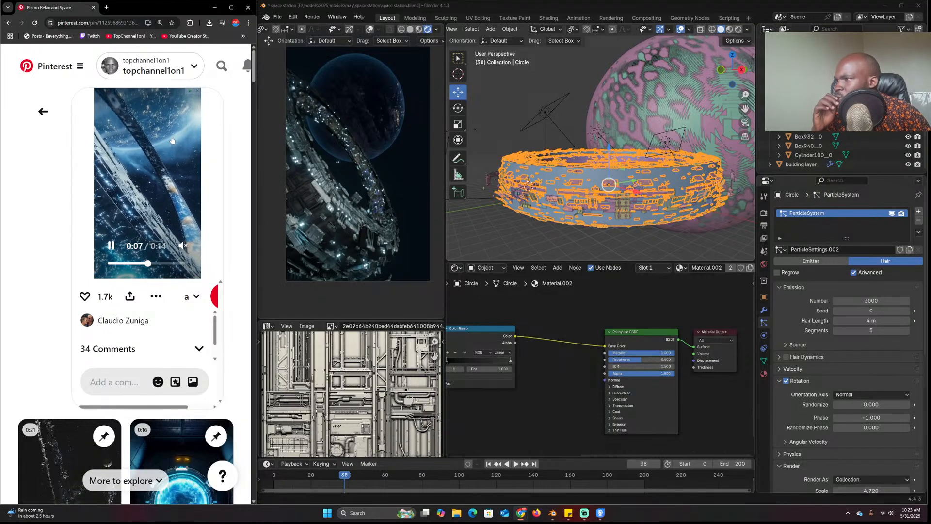
click(172, 140)
Duplicate the planet's atmosphere sphere in place and scale the copy up about 1.8 times
click(627, 106)
scroll(639, 105, down, 4)
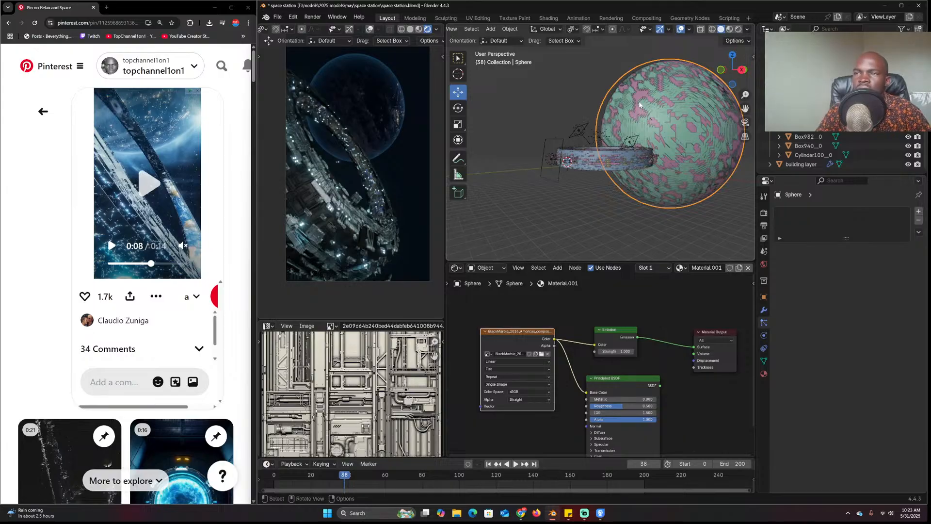
key(KP_0)
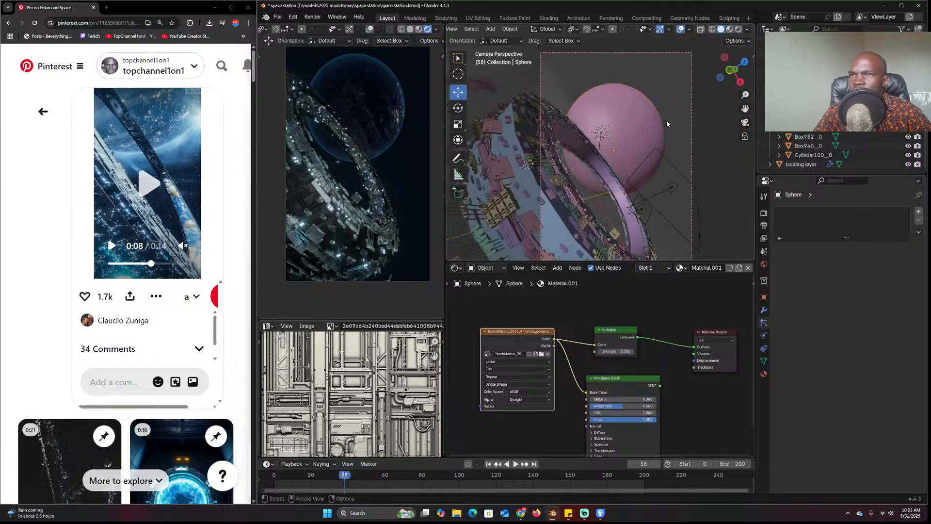
click(648, 127)
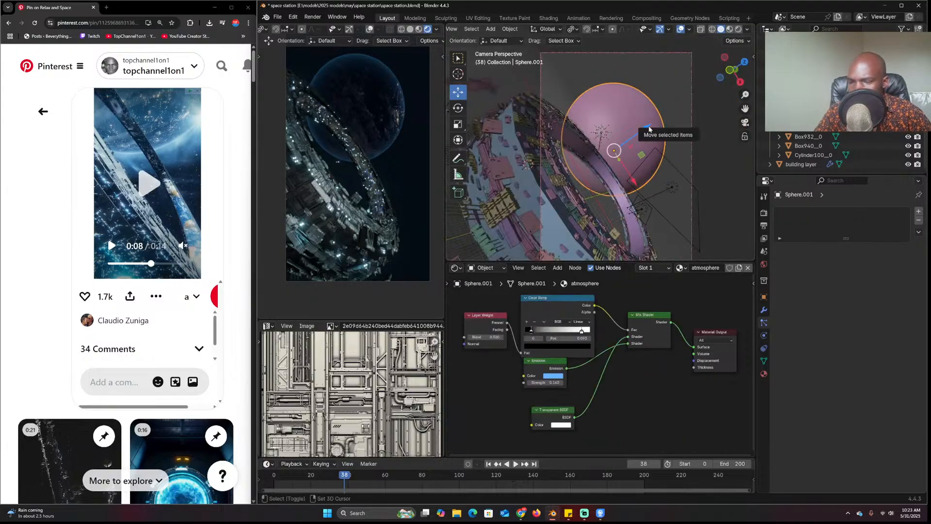
key(shift+d)
key(Escape)
key(s)
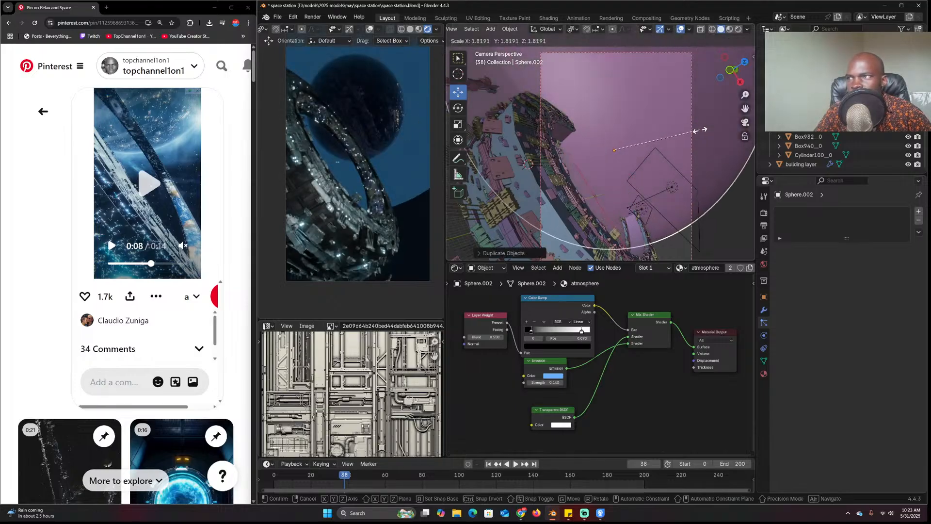
click(699, 132)
scroll(702, 134, down, 3)
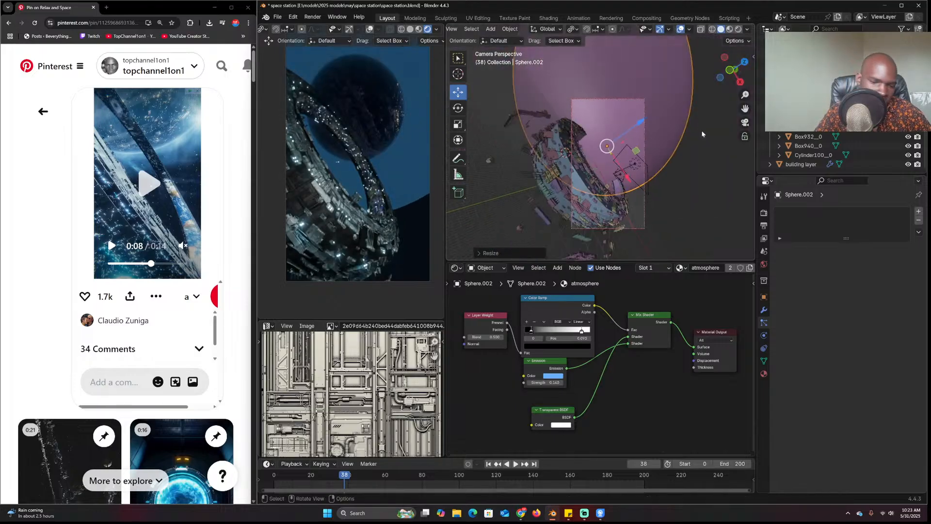
Move the enlarged atmosphere sphere towards the space station in the top view
key(KP_7)
scroll(631, 122, down, 4)
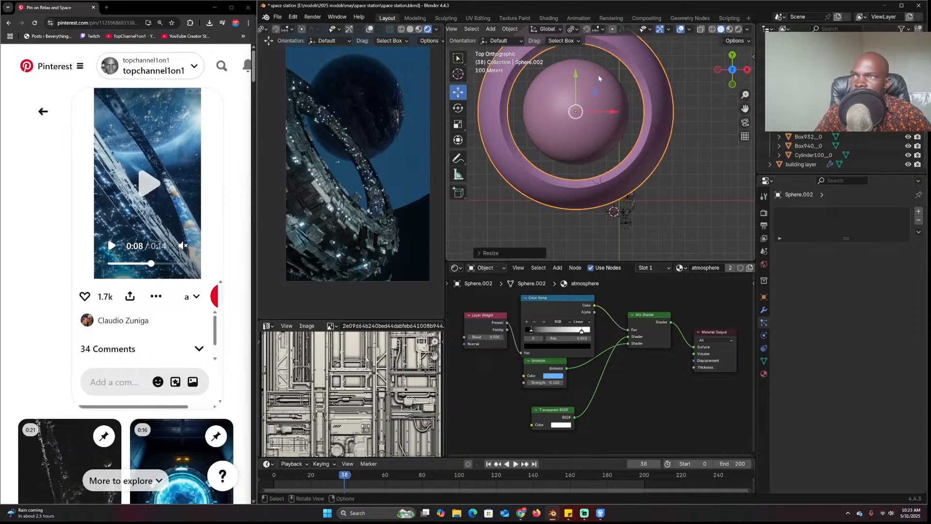
key(g)
click(602, 104)
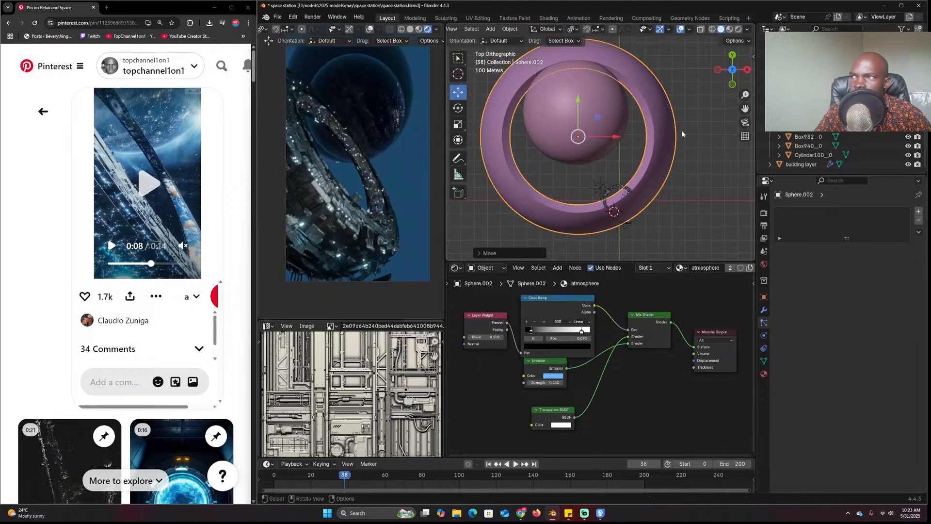
Set the 3D viewport's clip end distance to 3000 m
middle_drag(681, 133, 636, 97)
scroll(637, 97, up, 10)
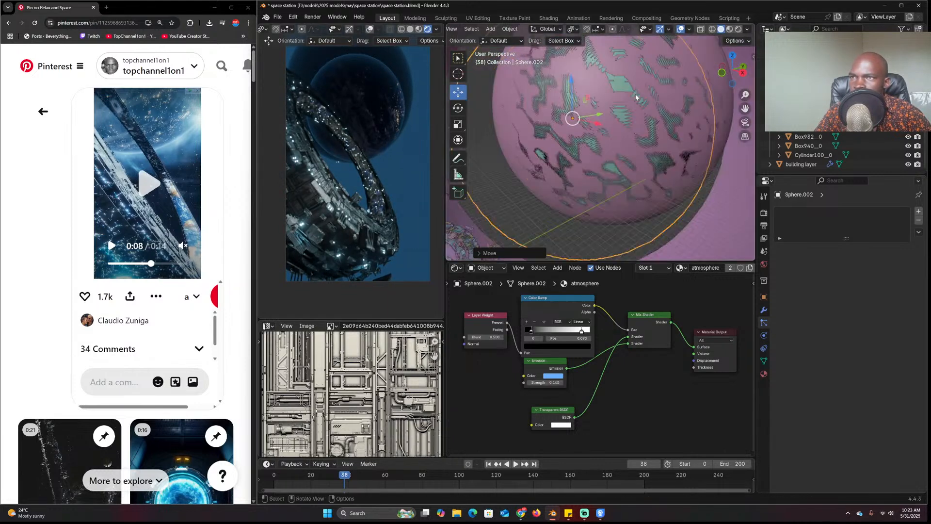
key(n)
click(751, 97)
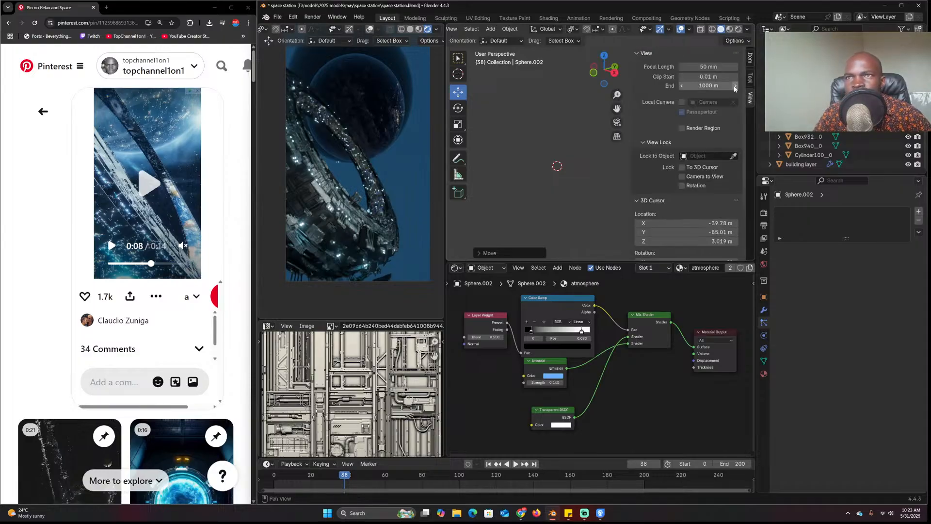
text(300)
key(Return)
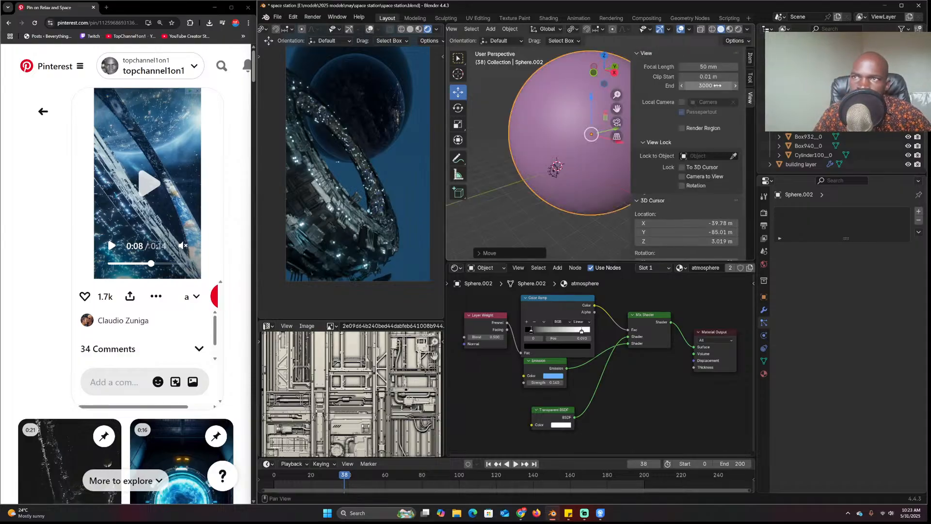
scroll(609, 127, up, 3)
key(n)
Scale down the duplicated atmosphere sphere through the camera view and shift it slightly
key(KP_0)
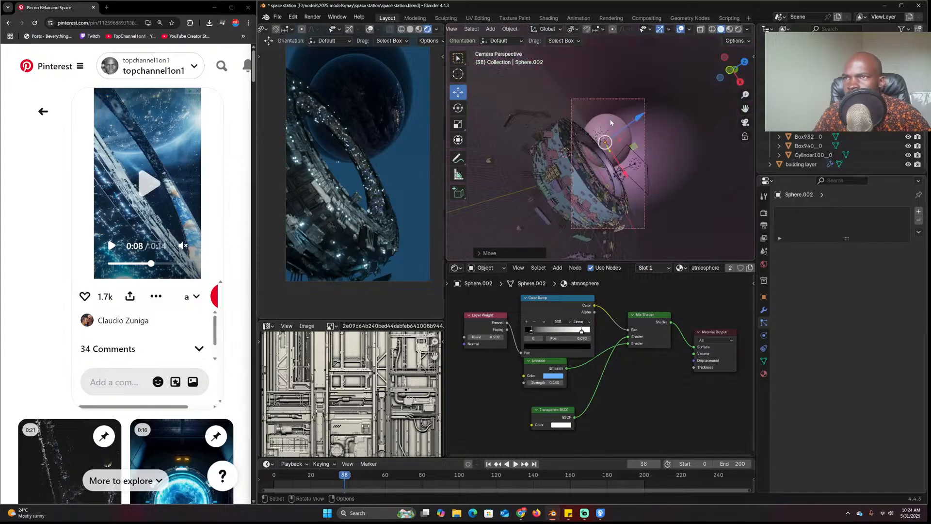
key(s)
click(662, 146)
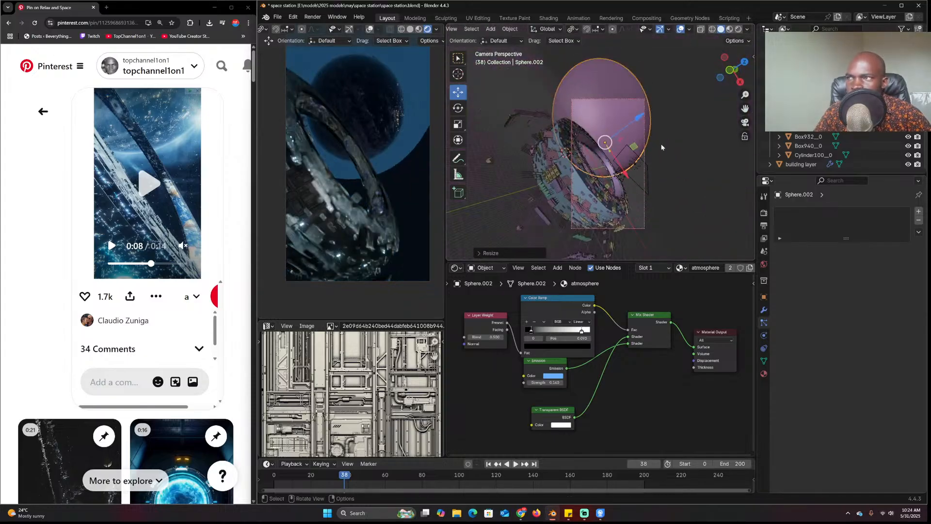
key(g)
click(659, 155)
Move the duplicated atmosphere sphere in the top wireframe view so it surrounds the planet, and check it through the camera
key(KP_7)
key(z)
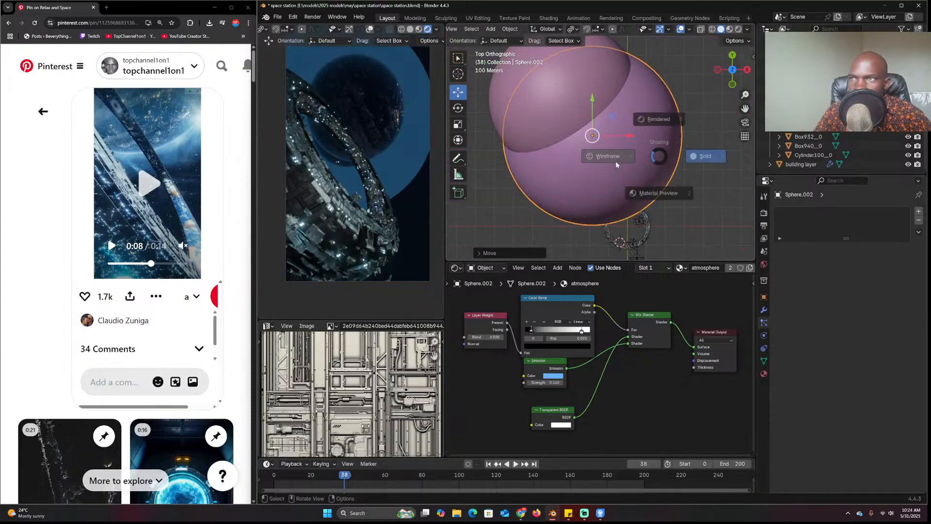
click(612, 160)
key(g)
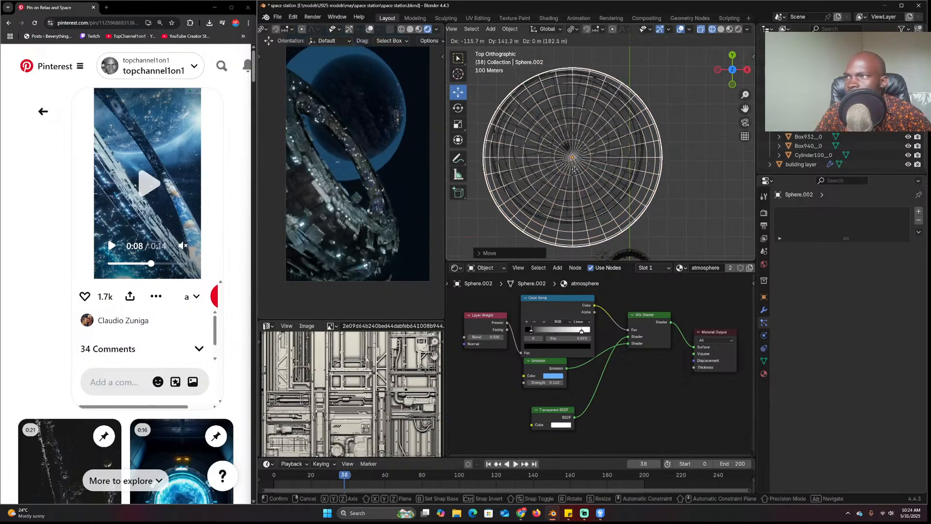
click(577, 170)
key(KP_0)
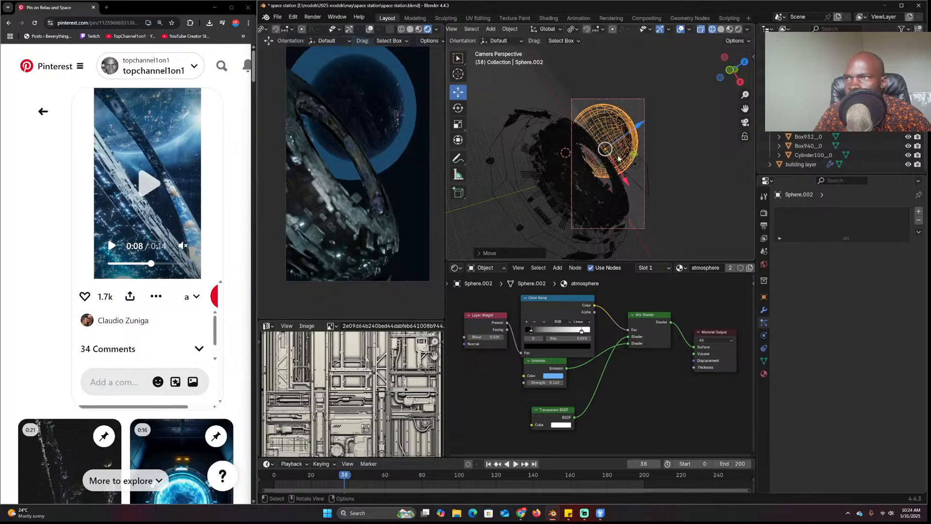
mouse_move(609, 163)
middle_down()
mouse_move(548, 150)
mouse_move(686, 173)
middle_up()
key(shift+z)
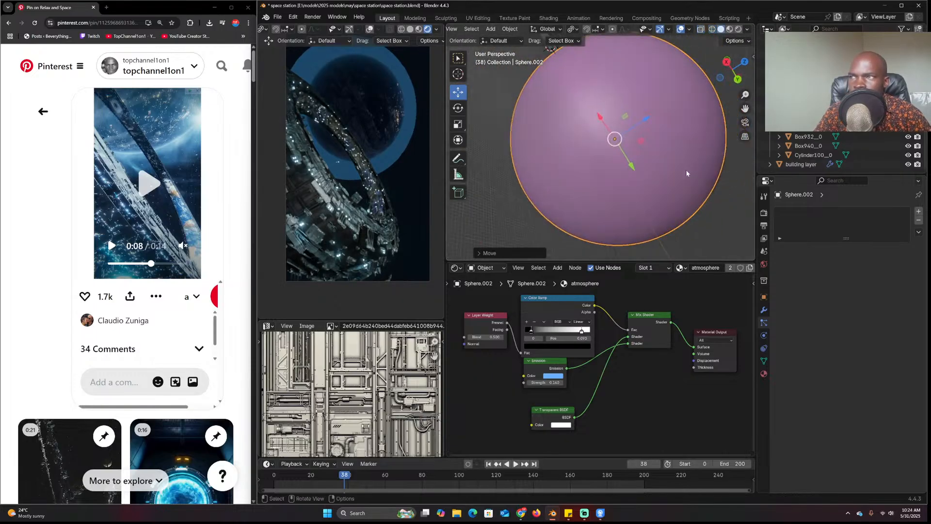
key(KP_0)
scroll(597, 159, up, 3)
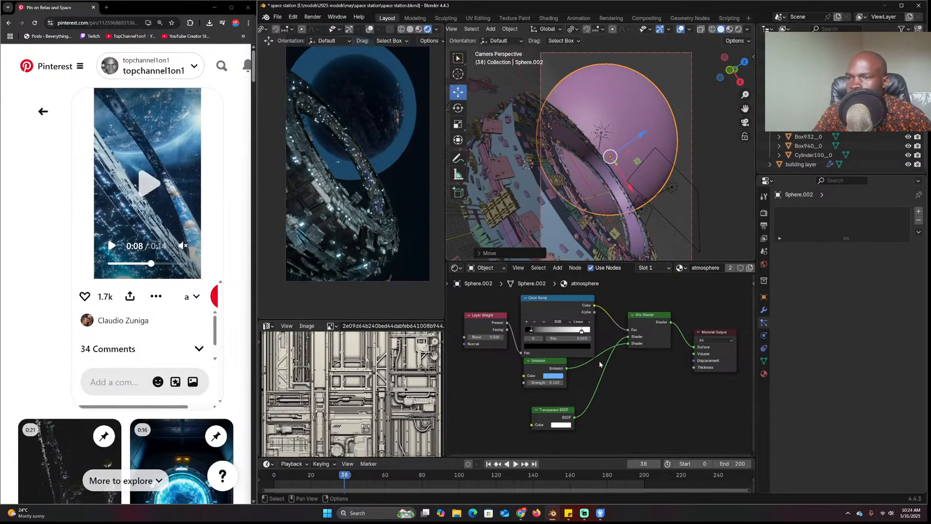
scroll(600, 363, up, 1)
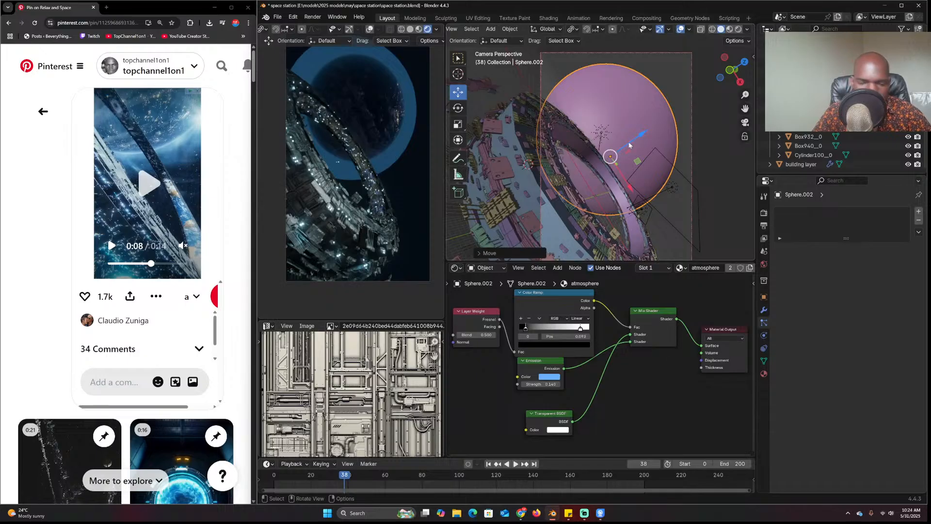
Delete the half of the duplicated atmosphere sphere that faces the station, with X-ray enabled in the top view
key(KP_7)
key(Tab)
scroll(620, 157, down, 1)
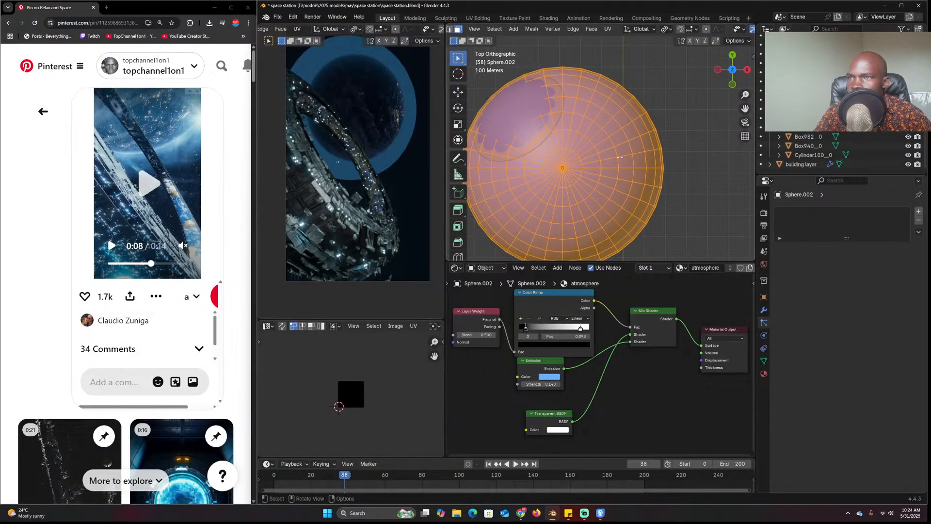
key(alt+z)
scroll(570, 164, down, 1)
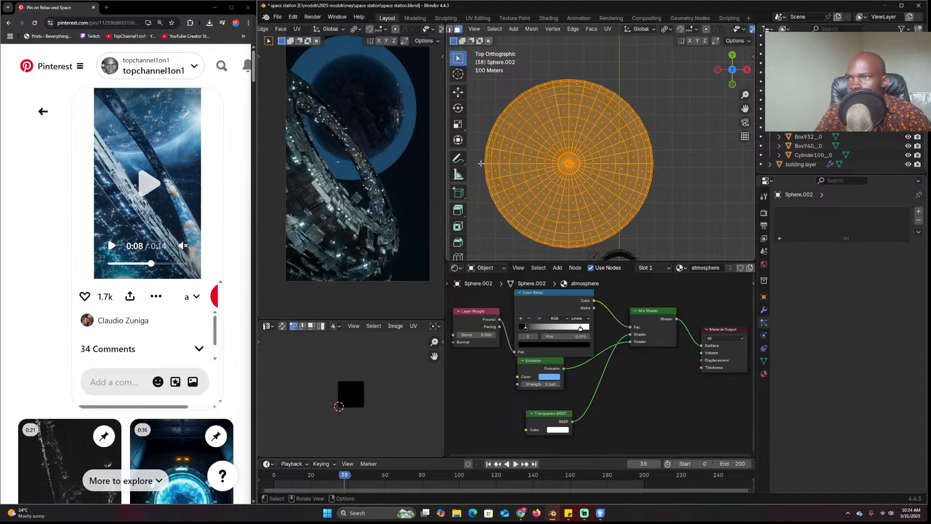
drag(480, 163, 714, 260)
key(x)
click(697, 221)
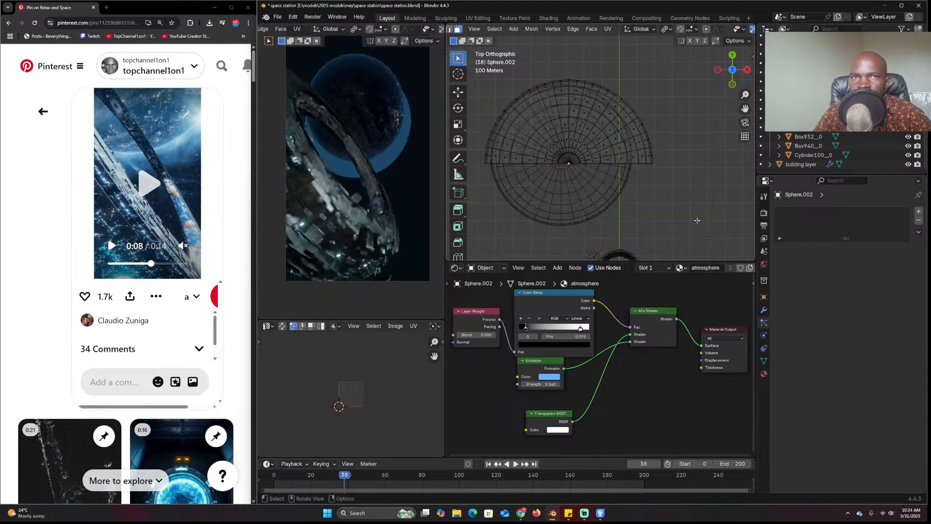
key(Tab)
Place the 3D cursor on the back surface of the half-sphere and set the object's origin to it
mouse_move(631, 127)
middle_down()
mouse_move(621, 159)
mouse_move(513, 111)
middle_up()
middle_drag(587, 142, 689, 132)
key(shift+z)
scroll(671, 97, up, 2)
key(Tab)
key(3)
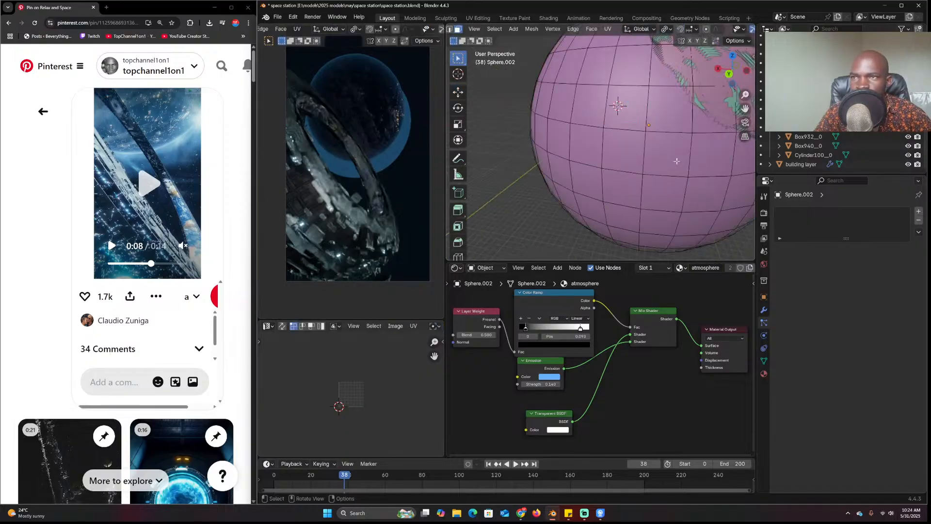
click(698, 159)
shift+click(680, 161)
key(Tab)
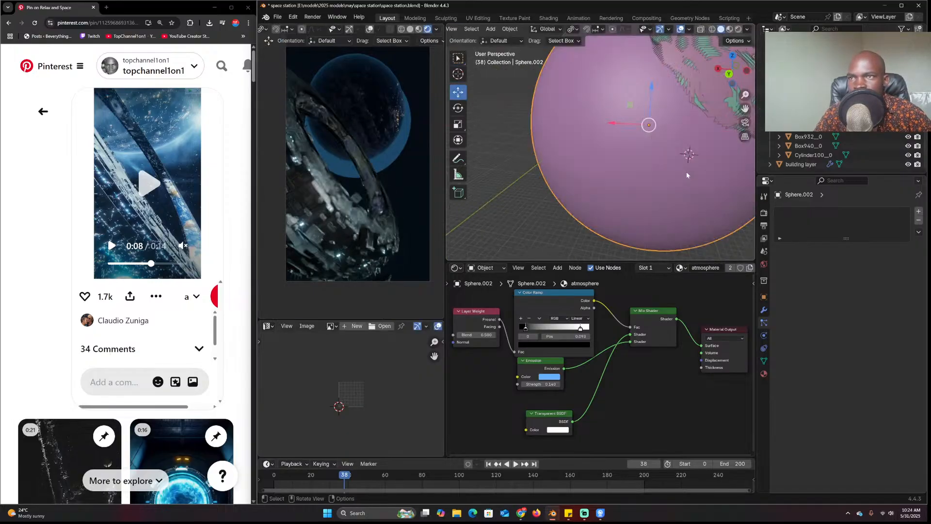
right_click(665, 213)
mouse_move(665, 212)
click(740, 230)
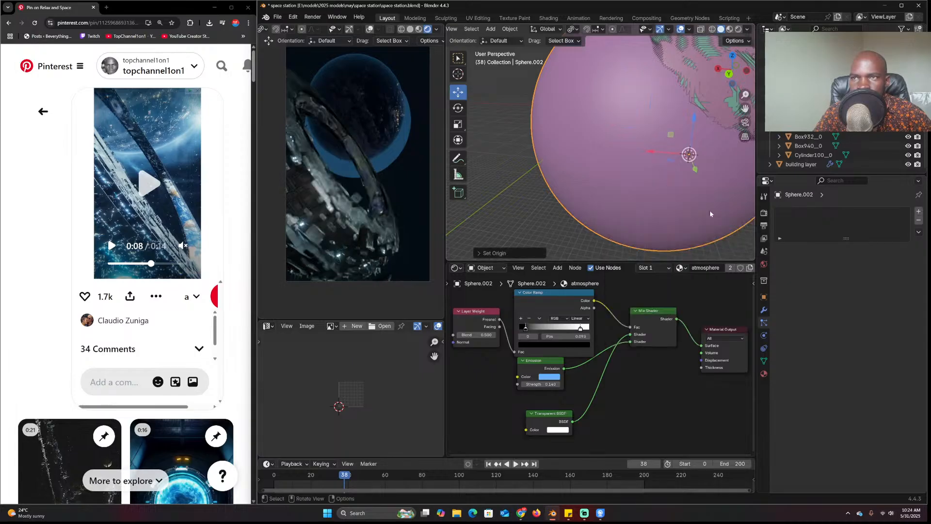
Rotate the half-sphere slightly in the top wireframe view and scale it up, and return to the solid camera view
key(KP_7)
key(z)
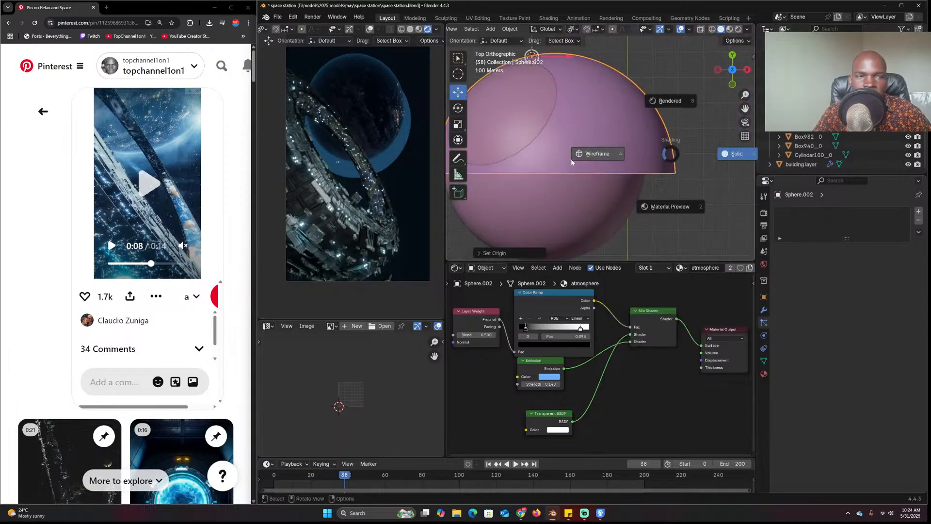
click(637, 161)
key(r)
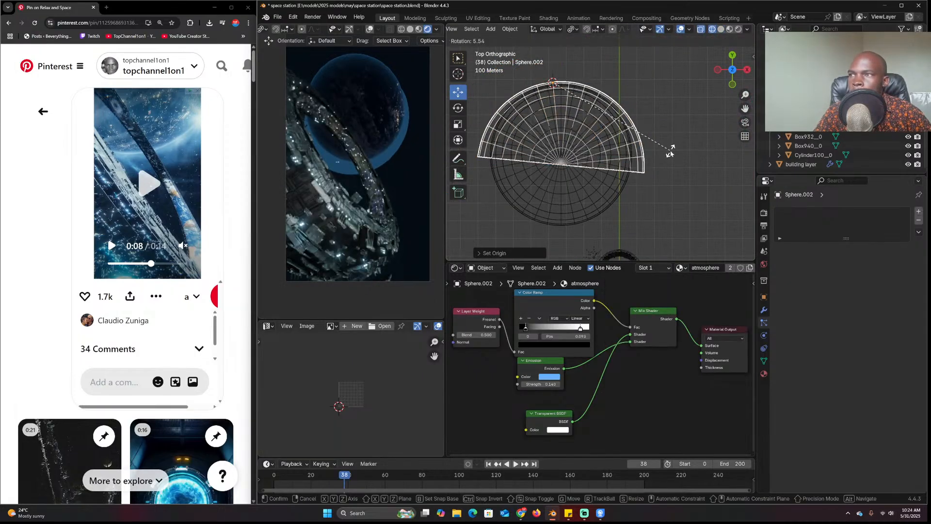
click(667, 145)
key(s)
click(688, 154)
key(KP_0)
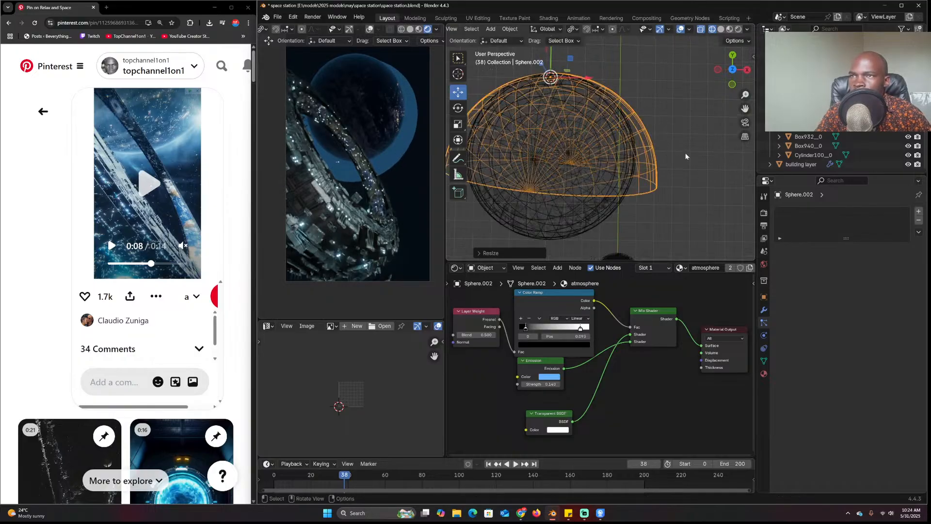
key(z)
click(735, 139)
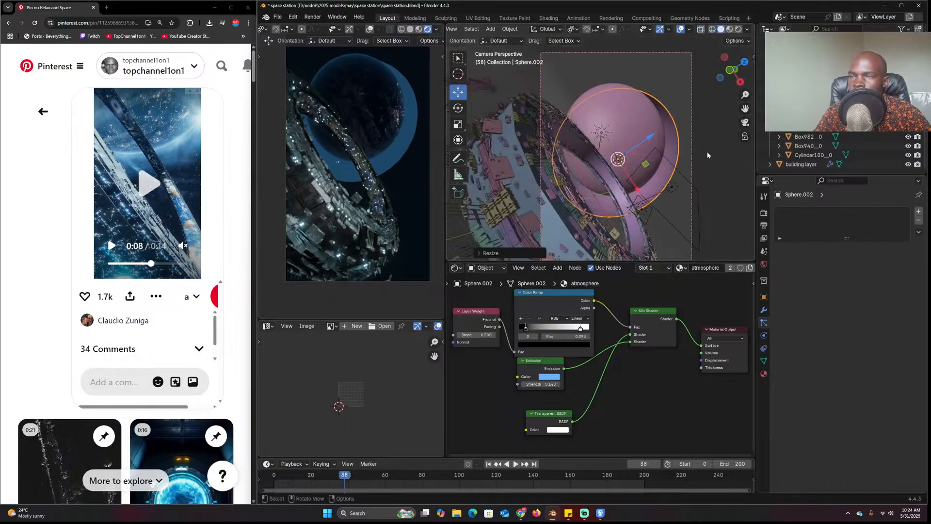
Rotate the half-sphere freely in the camera view and tilt it around the planet in the top view
key(r)
key(r)
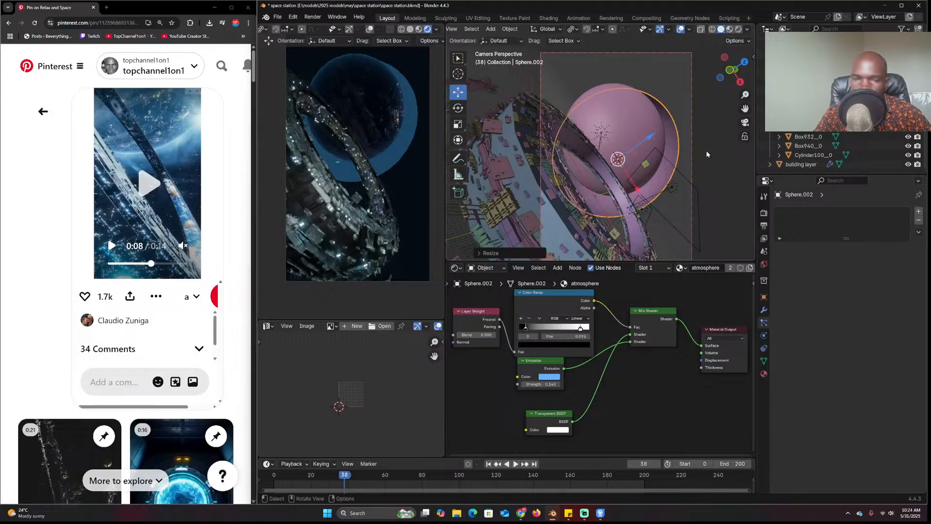
click(706, 150)
key(KP_7)
key(r)
click(714, 123)
Move the half-sphere slightly in the top view and scale it up around the planet
key(g)
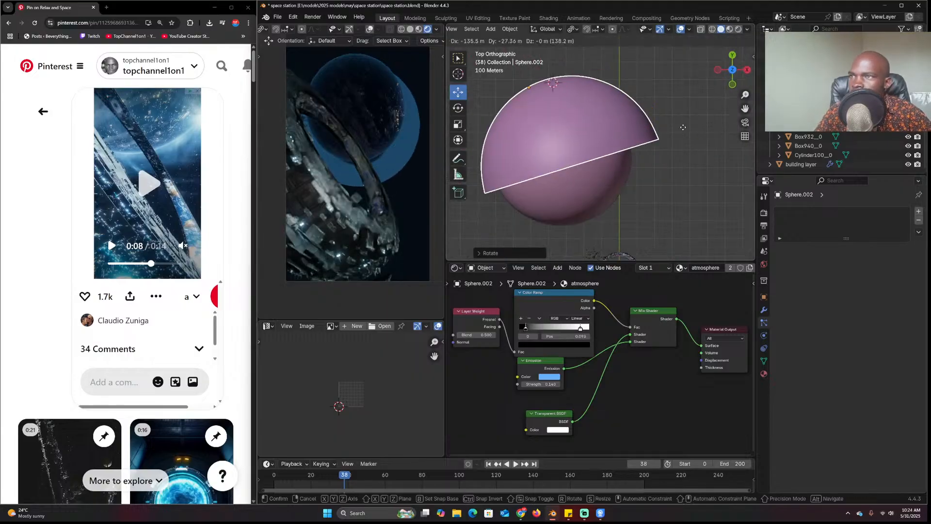
click(686, 133)
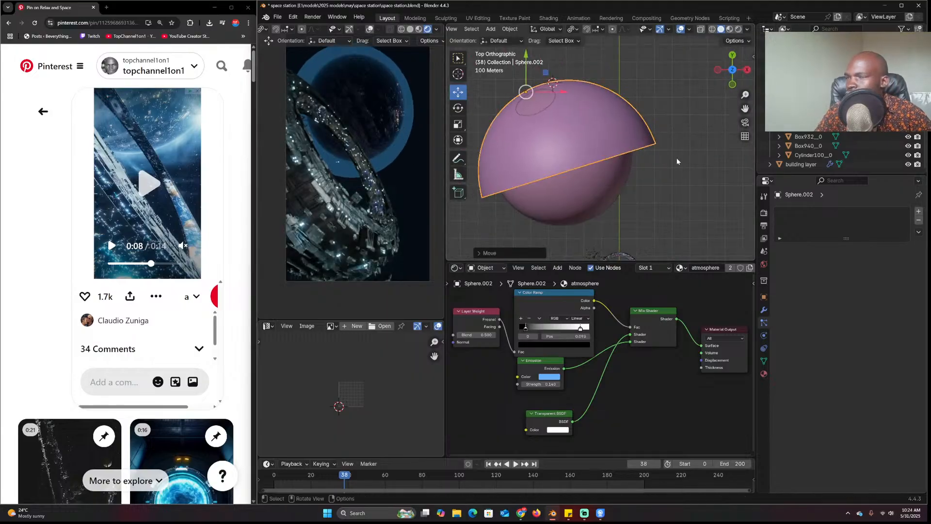
key(s)
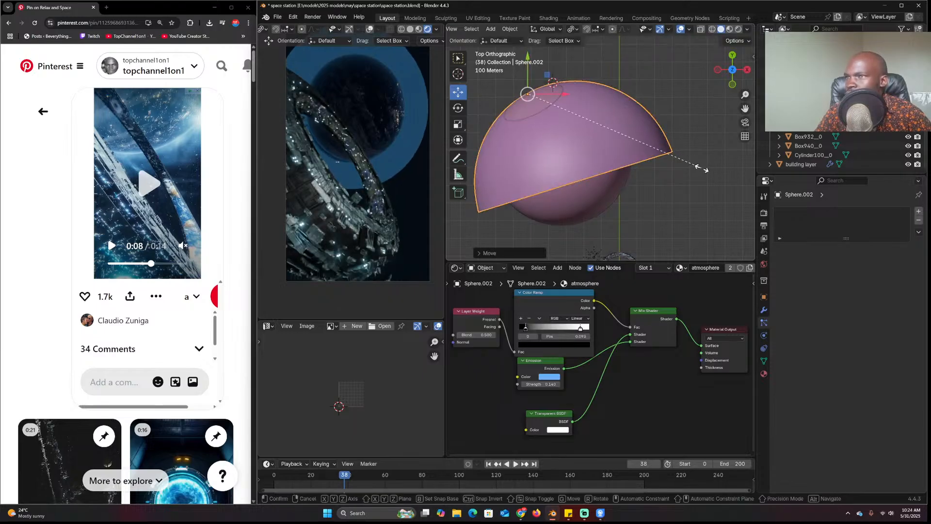
click(717, 166)
click(152, 189)
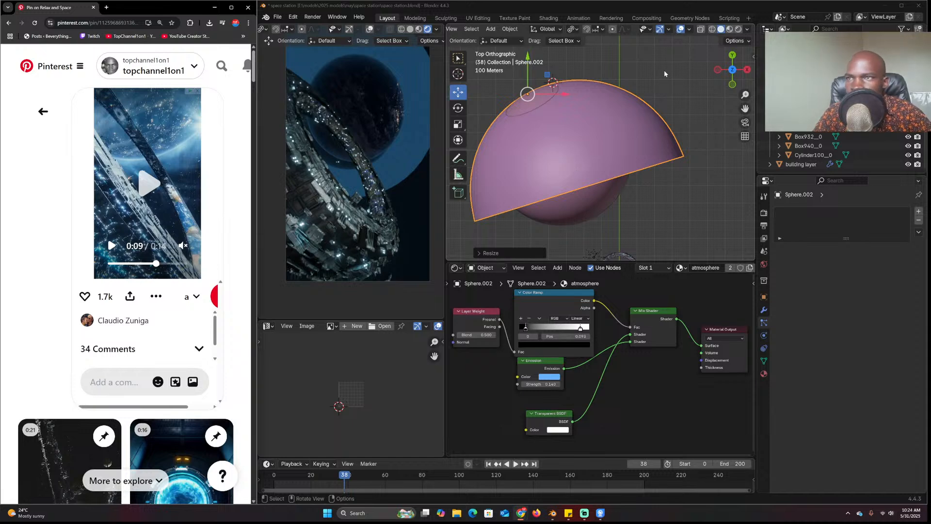
Replace the half-sphere's atmosphere material with a new material and delete its default shader node
middle_drag(665, 70, 643, 103)
scroll(636, 105, up, 5)
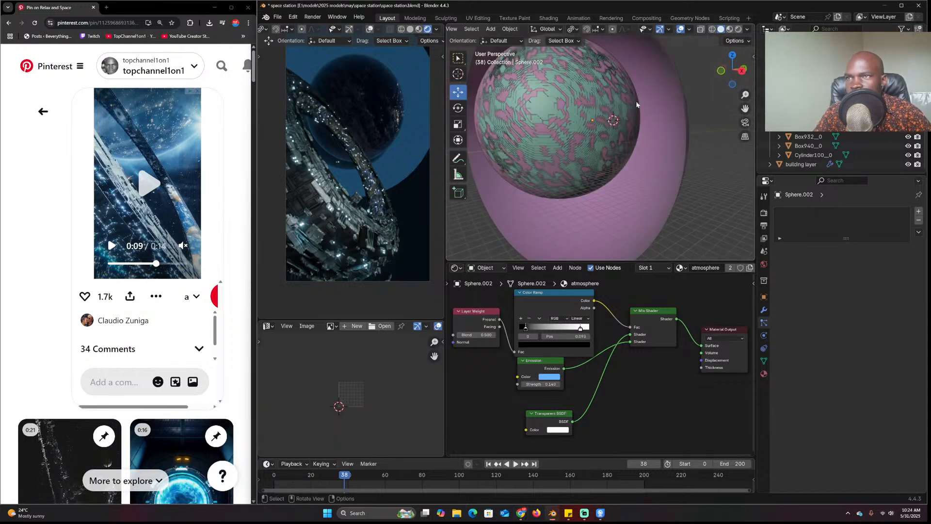
click(664, 129)
scroll(613, 312, down, 3)
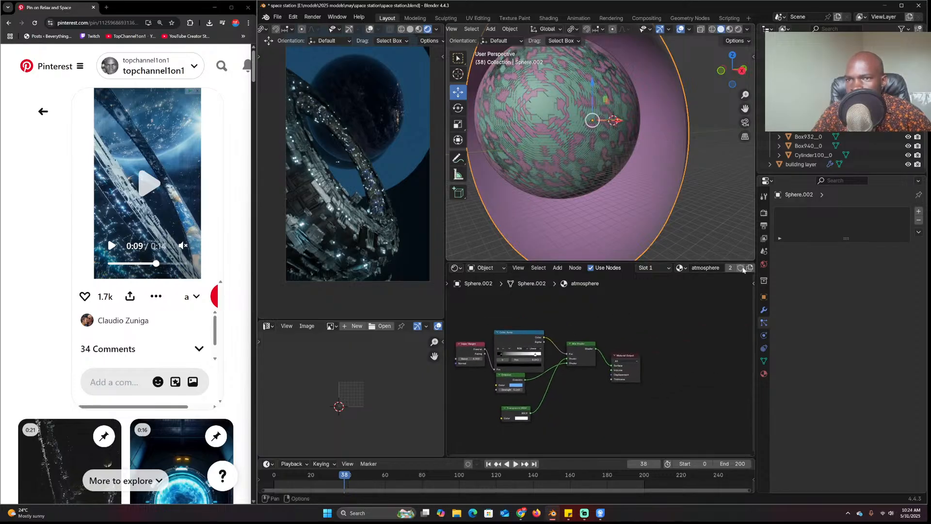
scroll(744, 270, down, 3)
click(699, 268)
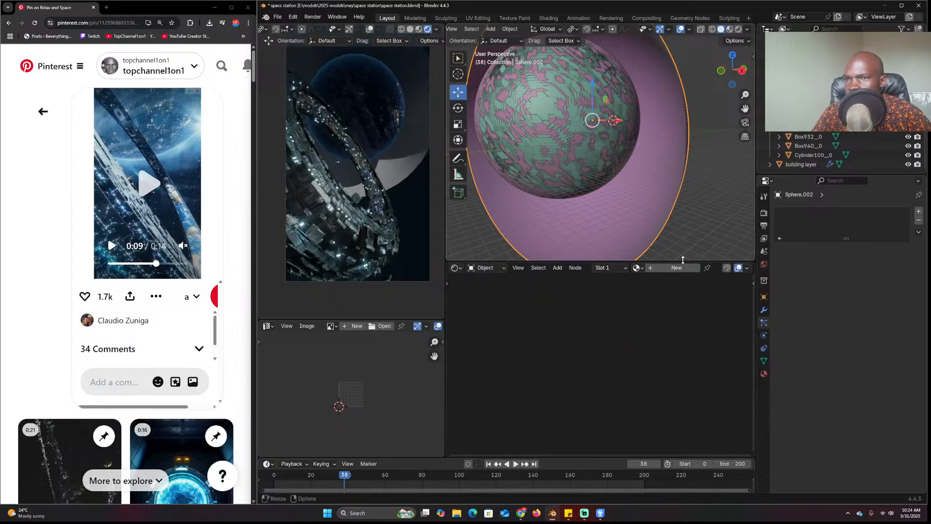
click(655, 268)
scroll(603, 365, up, 2)
click(623, 373)
key(x)
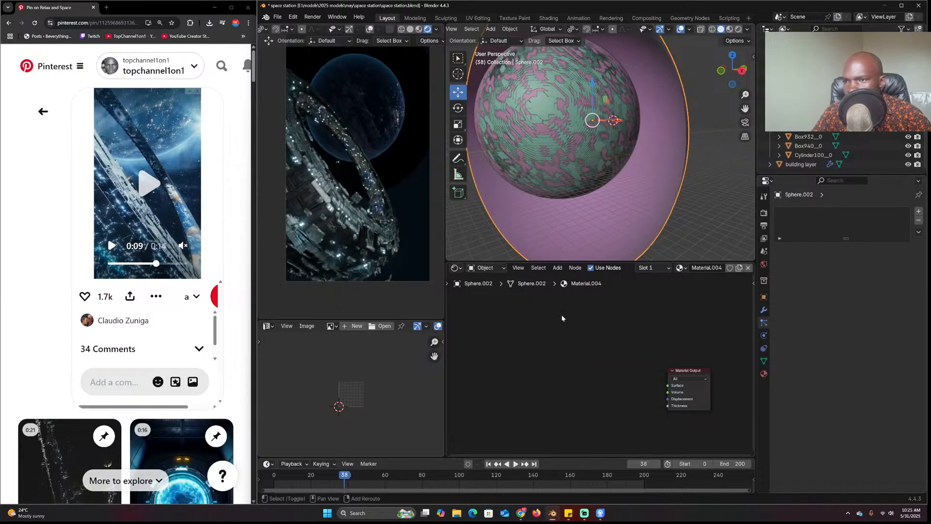
Add an Emission shader, connect it to the Material Output's Surface, and space the two nodes apart
key(shift+a)
click(562, 318)
text(em)
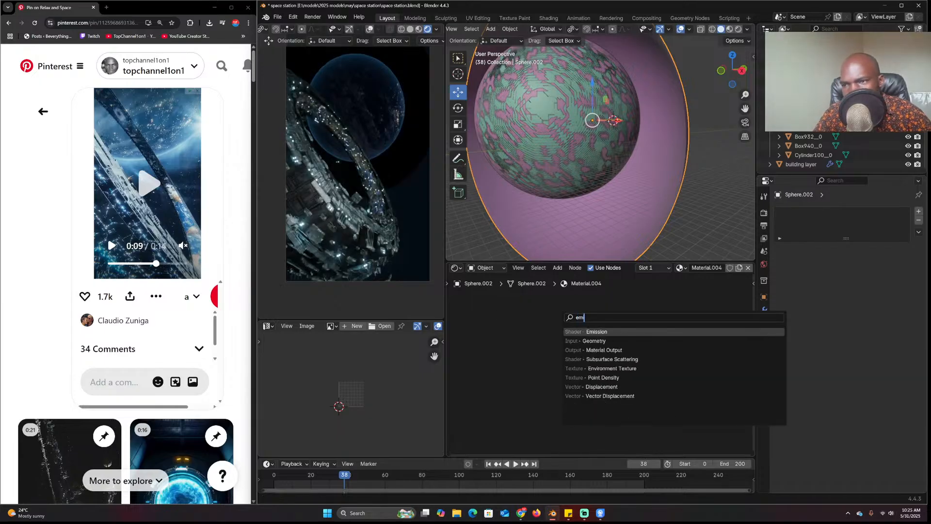
key(Return)
click(563, 347)
scroll(631, 364, up, 2)
drag(688, 377, 640, 340)
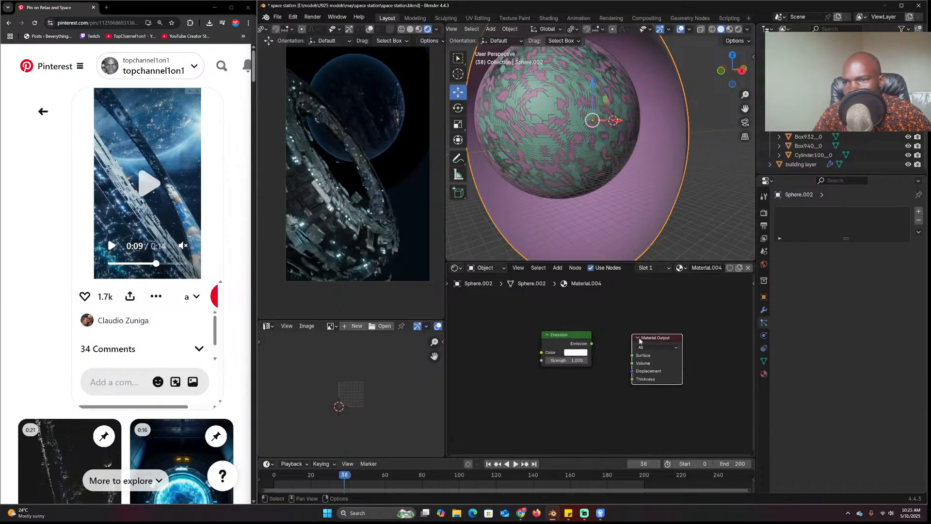
scroll(648, 341, up, 4)
drag(570, 336, 571, 343)
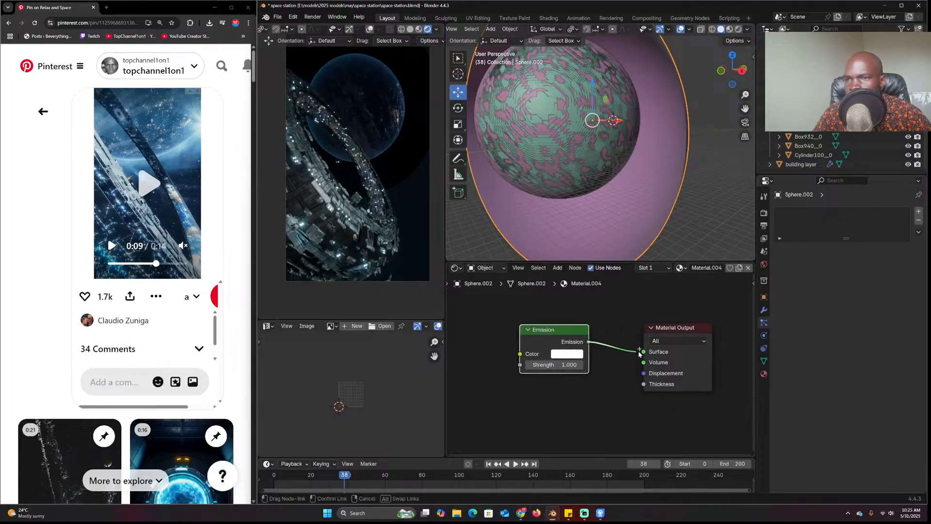
drag(639, 352, 641, 353)
drag(571, 339, 517, 316)
key(shift+a)
click(598, 333)
text(tran)
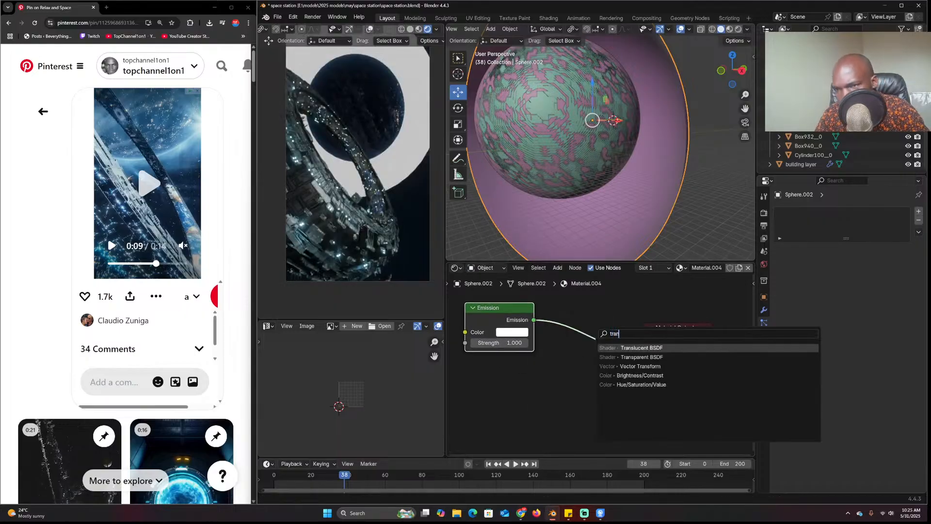
key(Return)
click(484, 363)
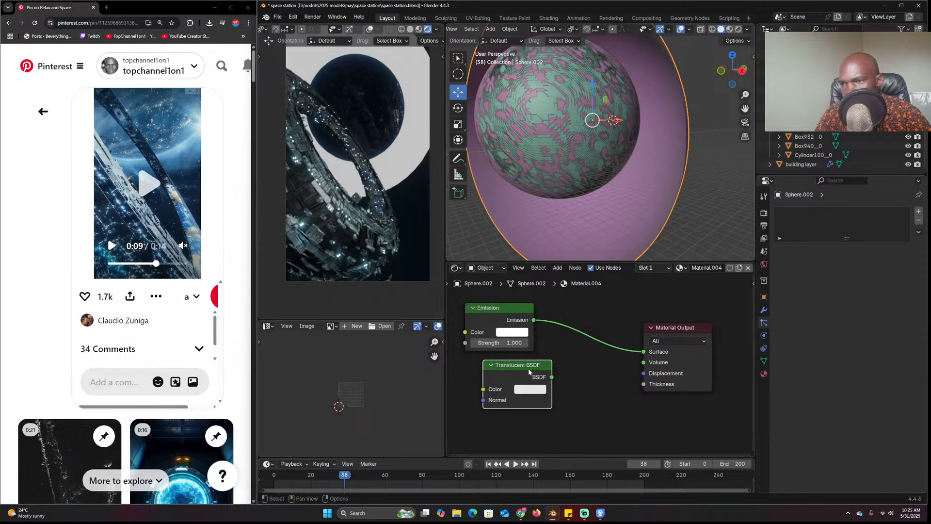
Add a Transparent BSDF and combine it with the Emission through a Mix Shader feeding the Material Output
key(shift+a)
click(530, 372)
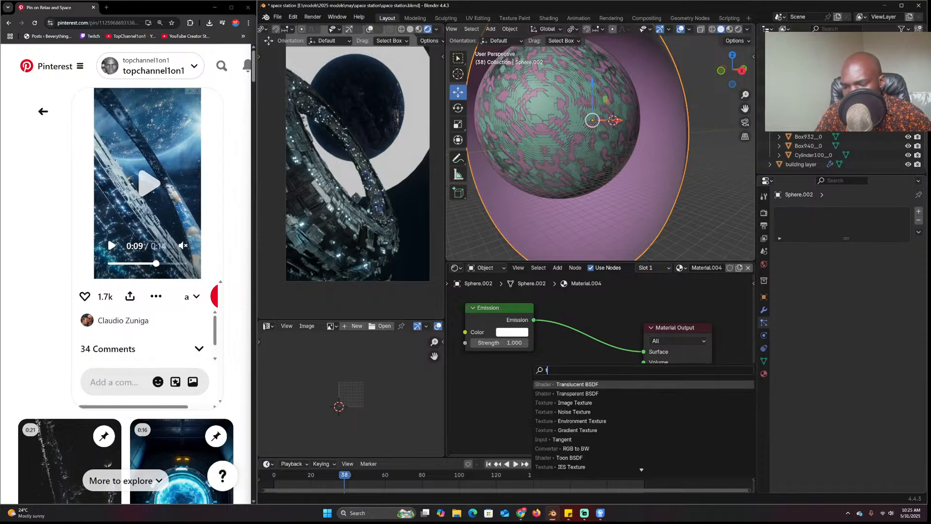
click(582, 394)
click(516, 389)
ctrl+shift+right_drag(516, 389, 510, 344)
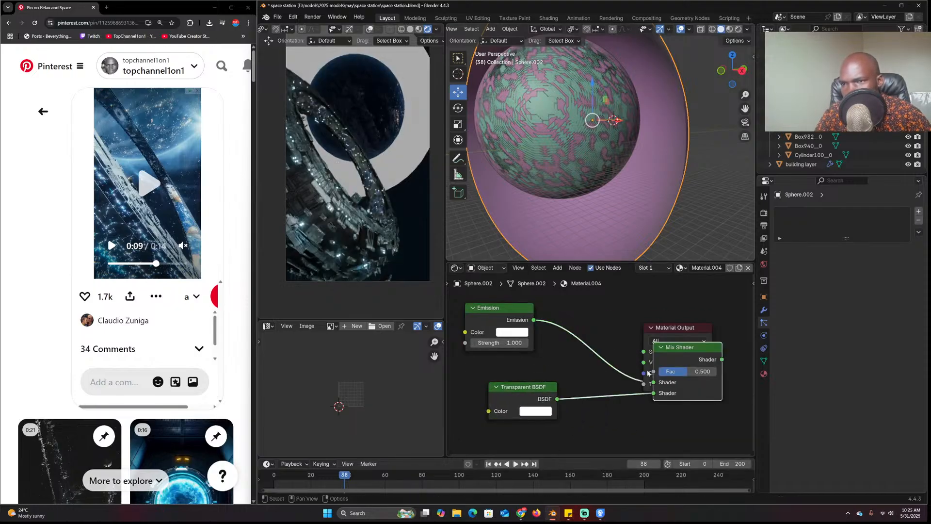
drag(674, 350, 569, 330)
middle_drag(578, 366, 678, 367)
drag(621, 392, 578, 383)
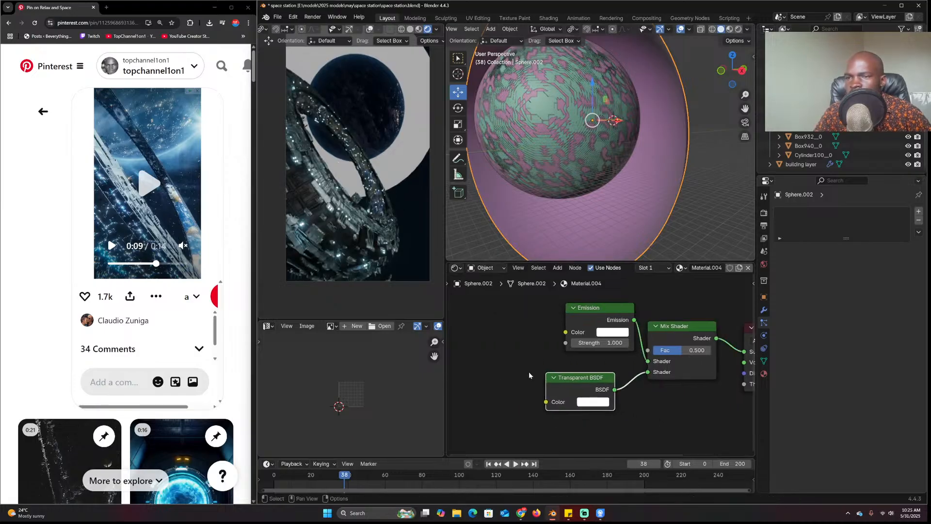
Add a Noise Texture and connect its Fac output to the Mix Shader's Fac
middle_drag(553, 346, 664, 345)
drag(697, 313, 639, 302)
mouse_move(616, 349)
middle_down()
mouse_move(547, 333)
mouse_move(602, 350)
middle_up()
key(shift+a)
click(581, 351)
text(noise)
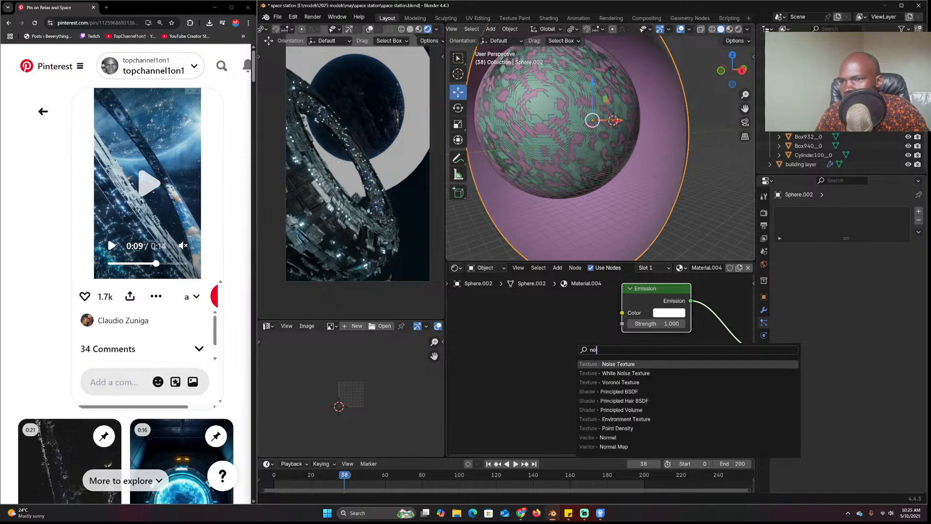
click(633, 364)
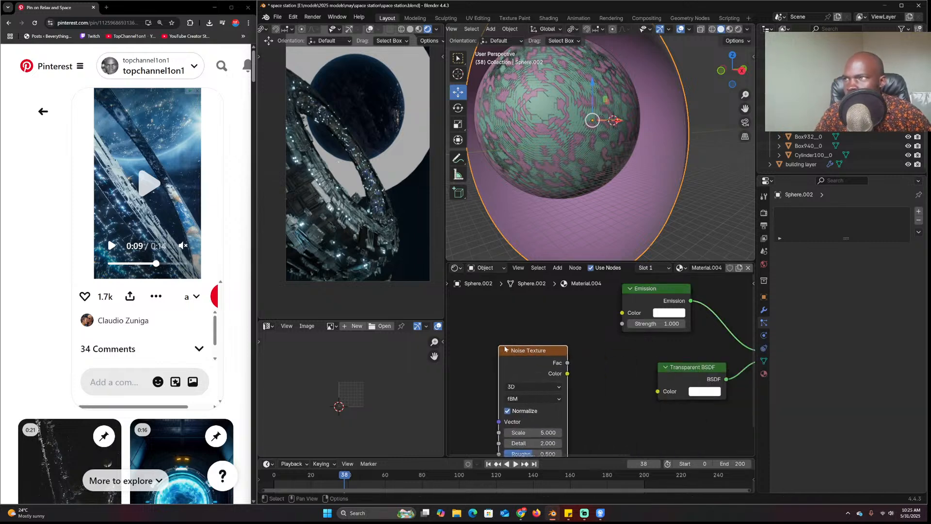
click(542, 361)
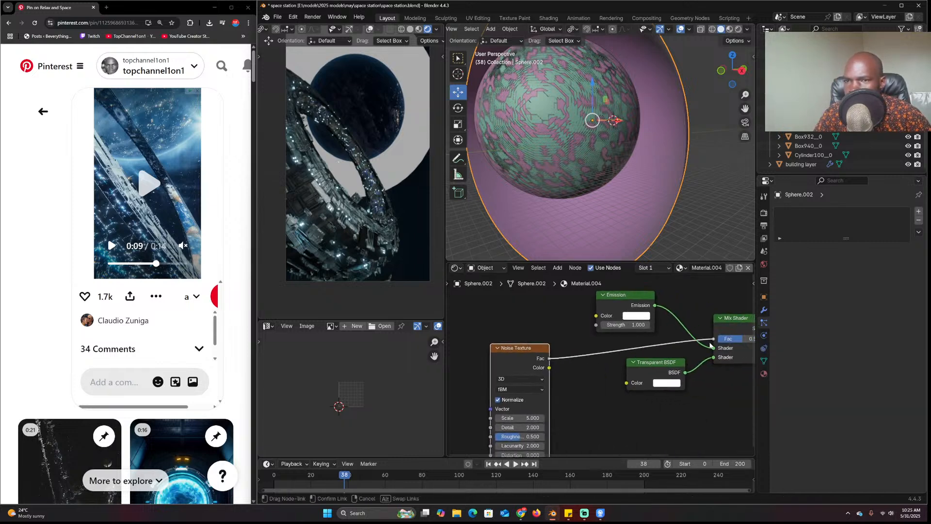
drag(710, 346, 711, 343)
Insert a Color Ramp between the Noise Texture and Mix Shader, moving its black stop to 0.148 and its white stop inward
middle_drag(553, 375, 626, 360)
drag(593, 334, 489, 335)
key(shift+a)
click(590, 345)
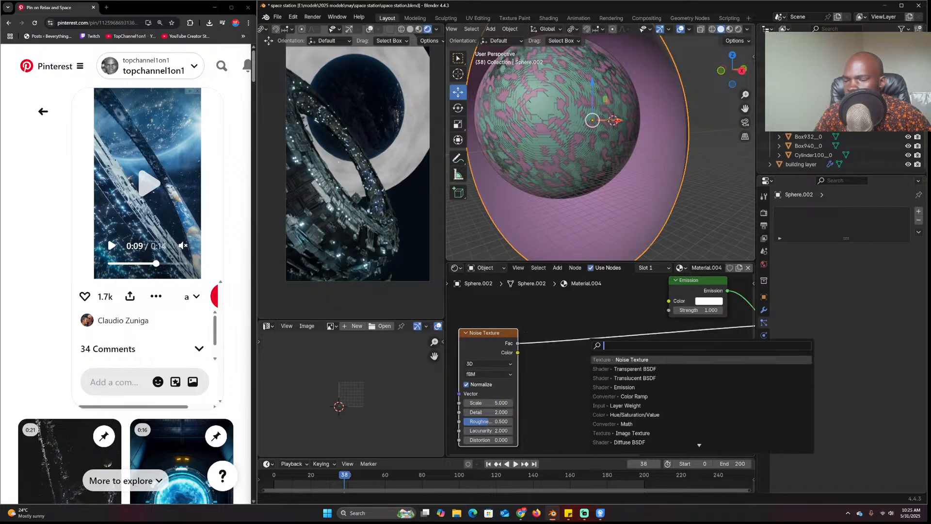
text(ramp)
key(Return)
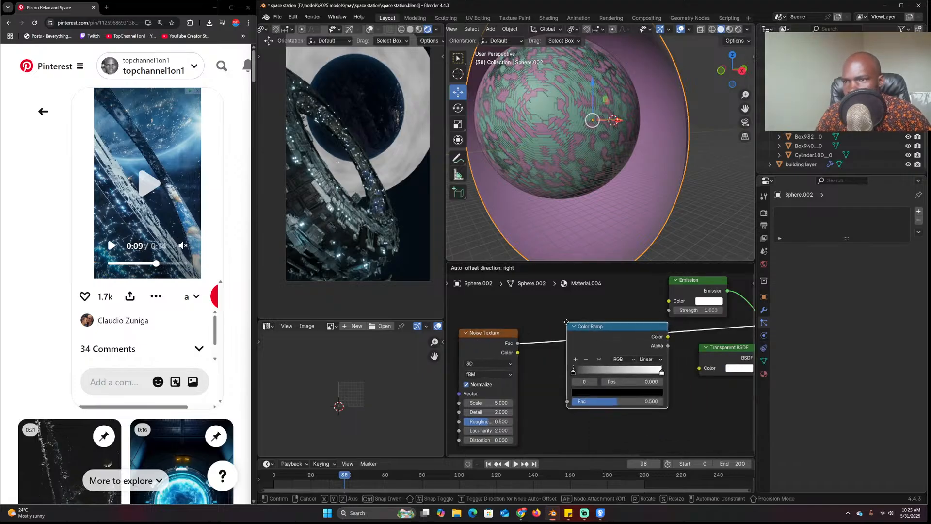
click(580, 364)
mouse_move(581, 368)
mouse_down()
mouse_move(614, 369)
mouse_move(568, 373)
mouse_up()
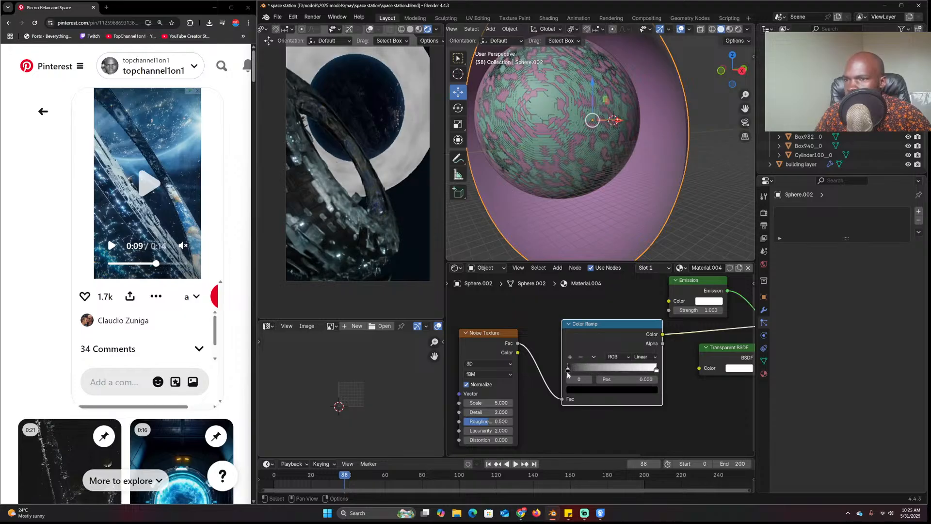
middle_drag(645, 373, 578, 381)
drag(587, 381, 529, 380)
middle_drag(517, 401, 648, 369)
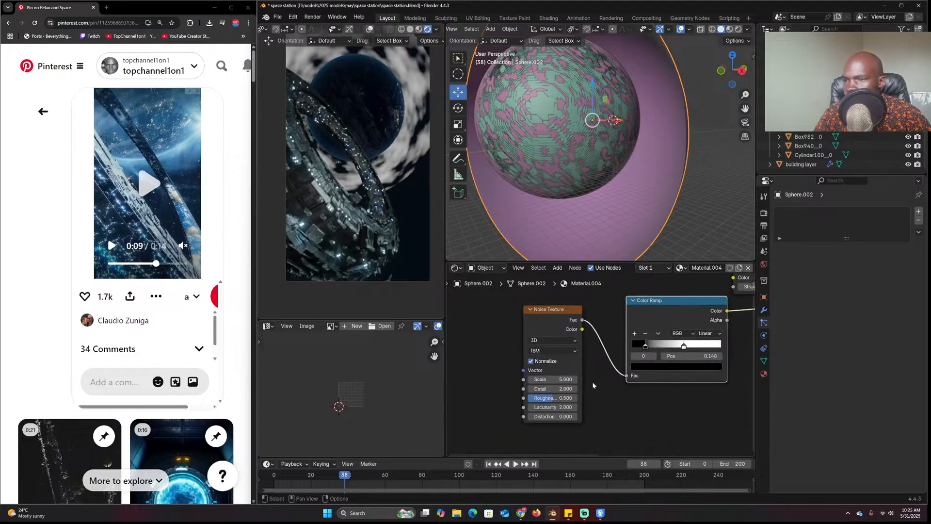
Set the Noise Texture's scale to 6 and its distortion to 1.38
drag(553, 379, 562, 379)
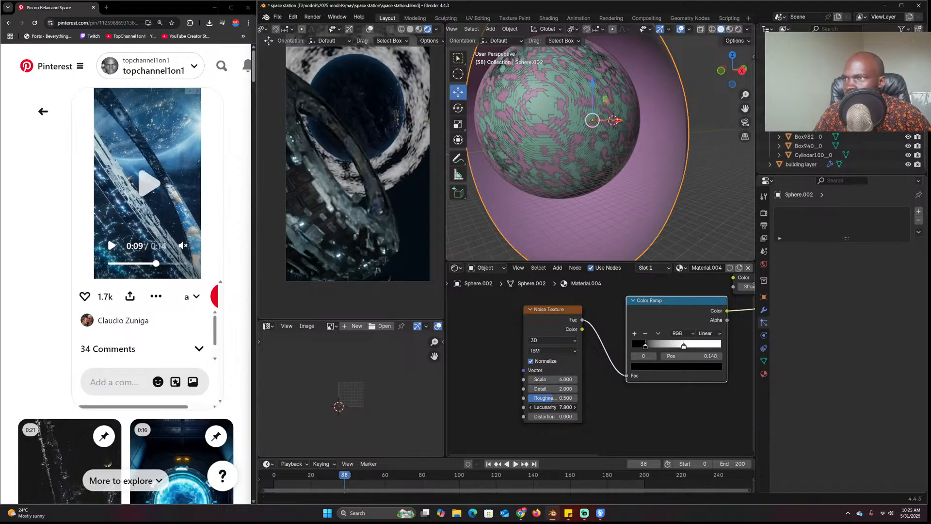
drag(562, 416, 582, 417)
drag(553, 416, 499, 416)
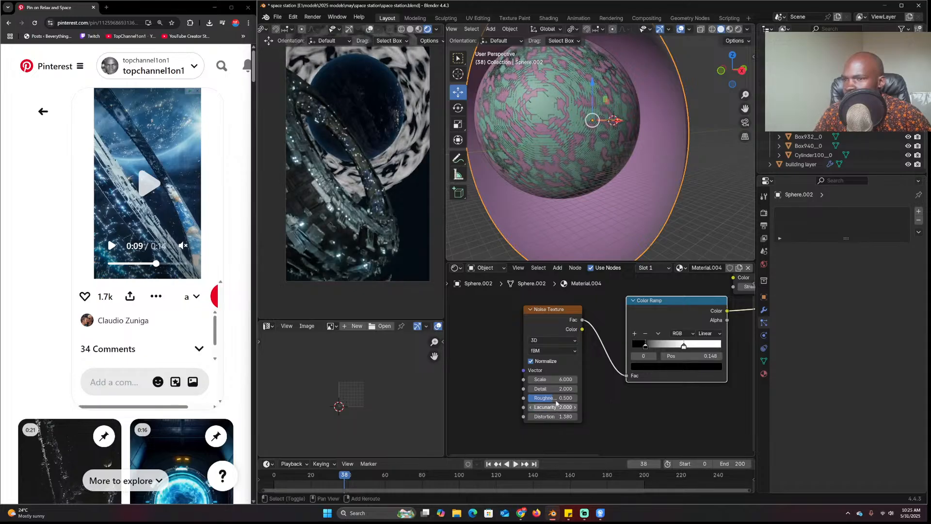
Soften the Color Ramp with the black stop at 0 and the white stop at about 0.531, and lower the noise scale to 3.12
drag(652, 346, 686, 345)
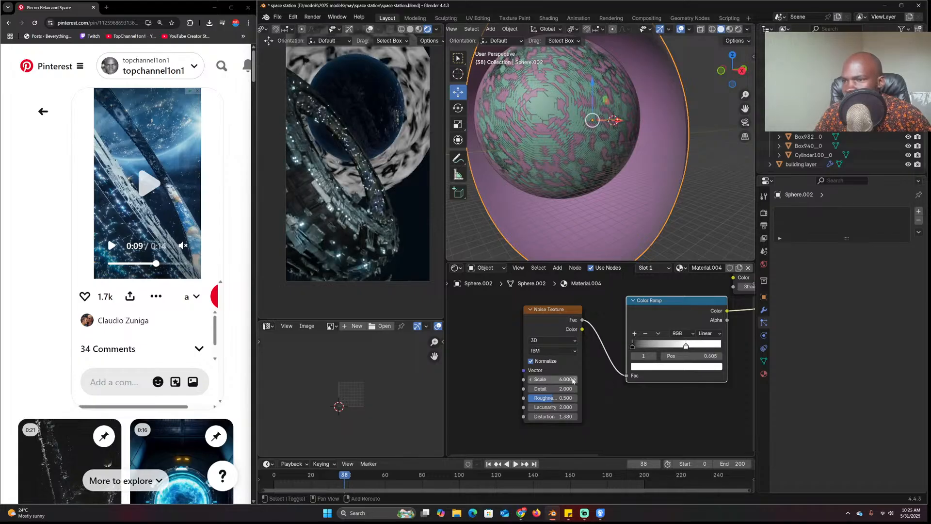
drag(573, 380, 532, 380)
drag(686, 345, 679, 346)
middle_drag(691, 389, 661, 356)
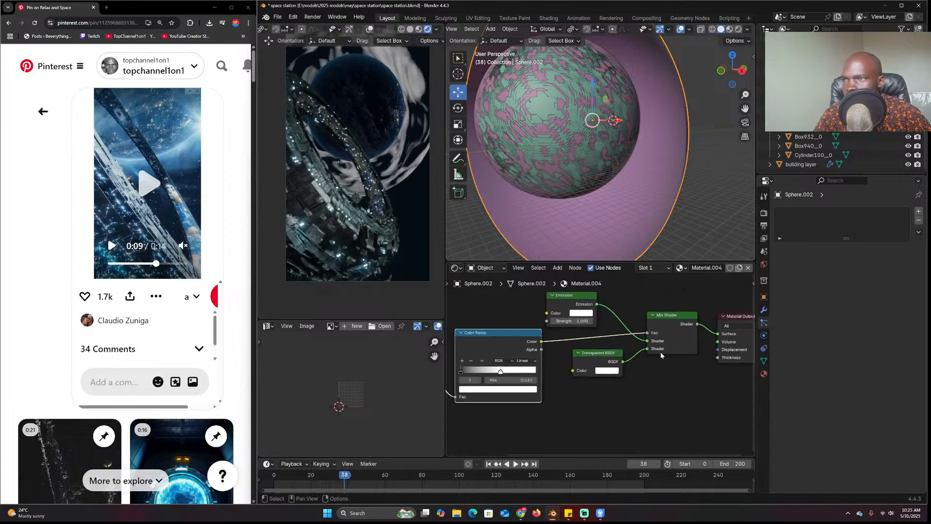
Show the half-sphere's material properties and save the file
click(764, 374)
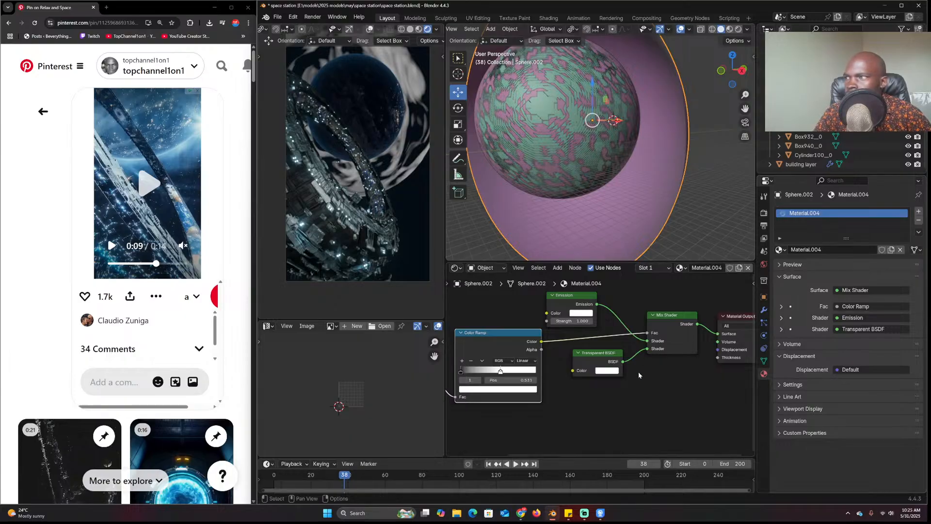
key(ctrl+s)
scroll(638, 371, up, 2)
scroll(596, 331, down, 2)
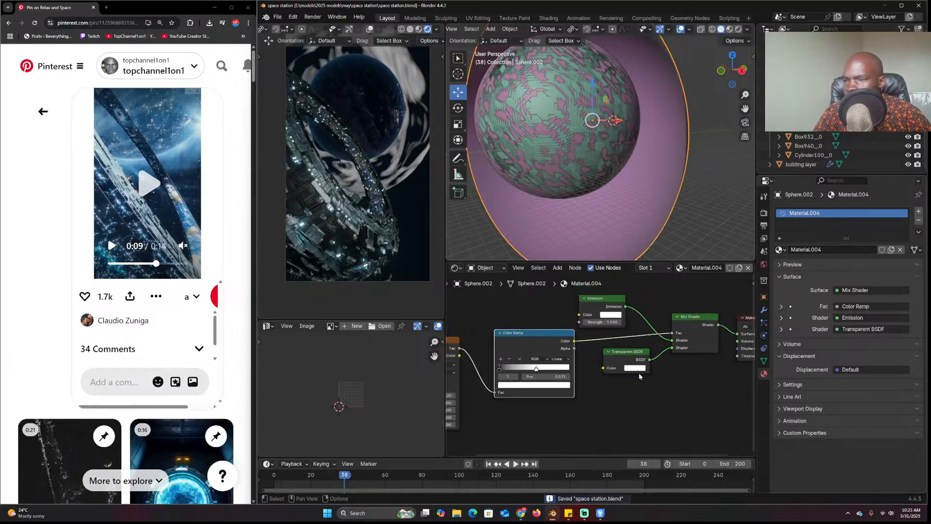
Spread the Color Ramp and Transparent BSDF nodes away from the Mix Shader and save the file again
ctrl+scroll(639, 373, left, 3)
drag(590, 329, 561, 357)
drag(672, 340, 701, 395)
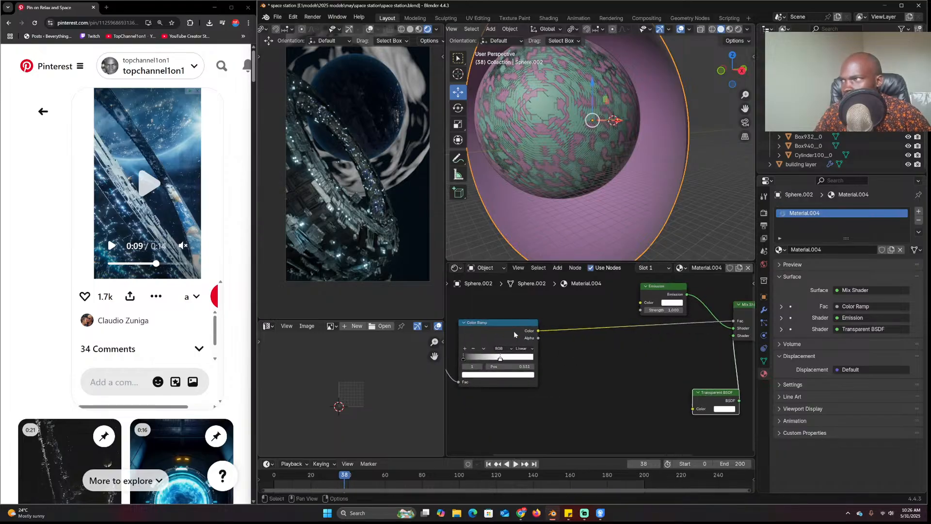
ctrl+scroll(514, 333, left, 4)
key(ctrl+s)
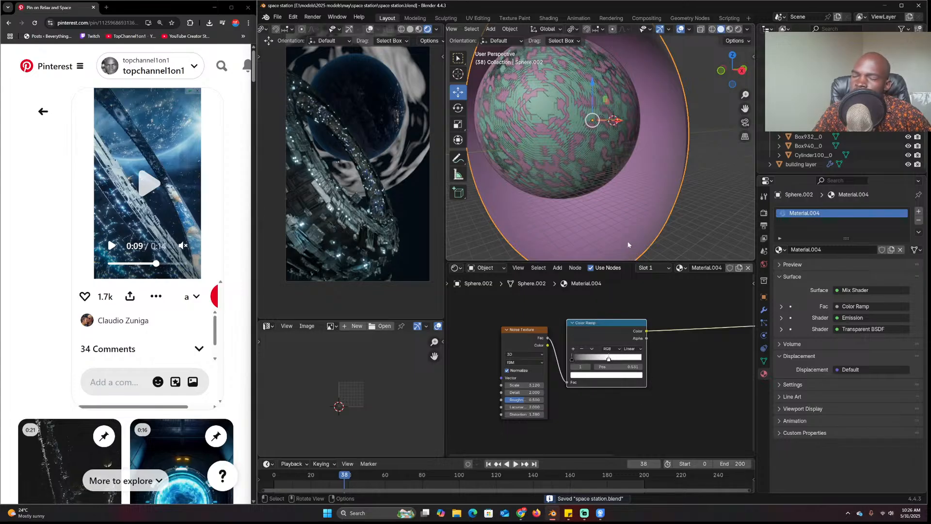
Add a Gradient Texture node ahead of the Noise Texture in the half-sphere's material
middle_drag(617, 214, 601, 242)
ctrl+scroll(570, 327, left, 4)
key(shift+a)
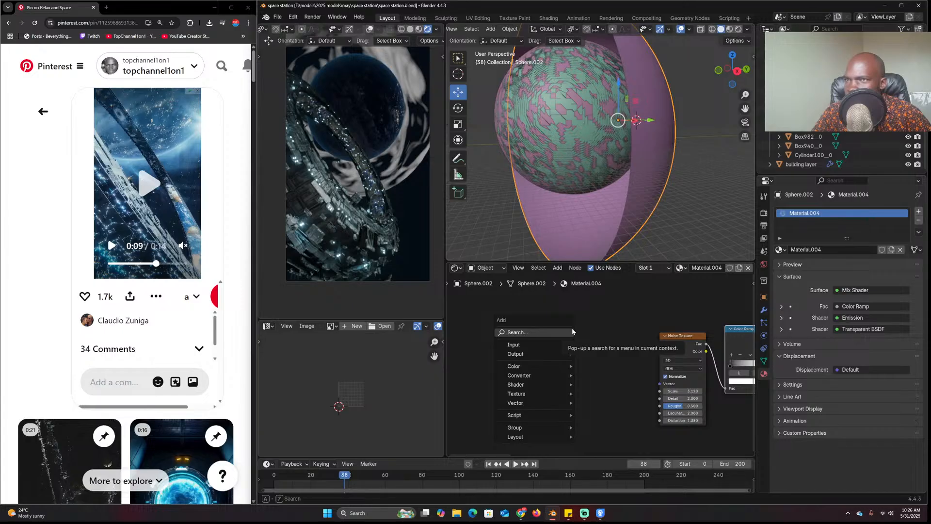
click(615, 309)
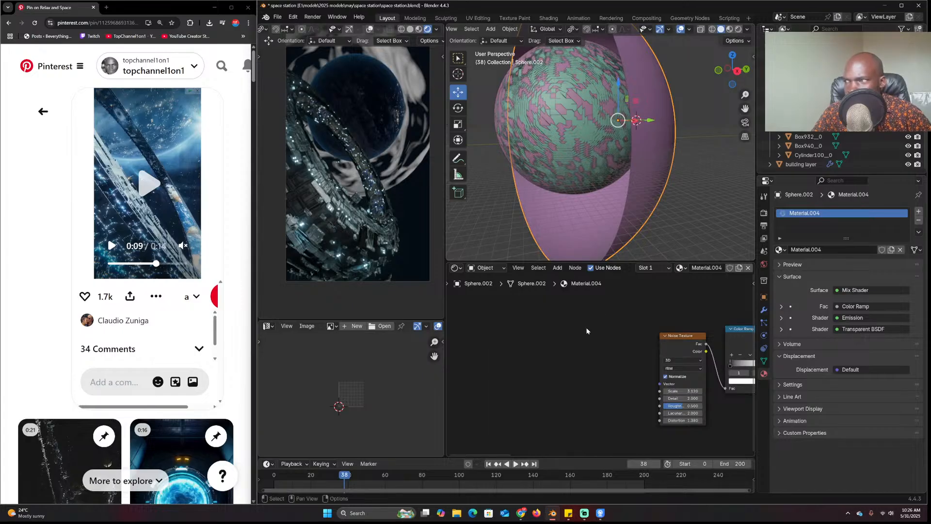
middle_drag(662, 357, 619, 326)
key(shift+a)
click(545, 321)
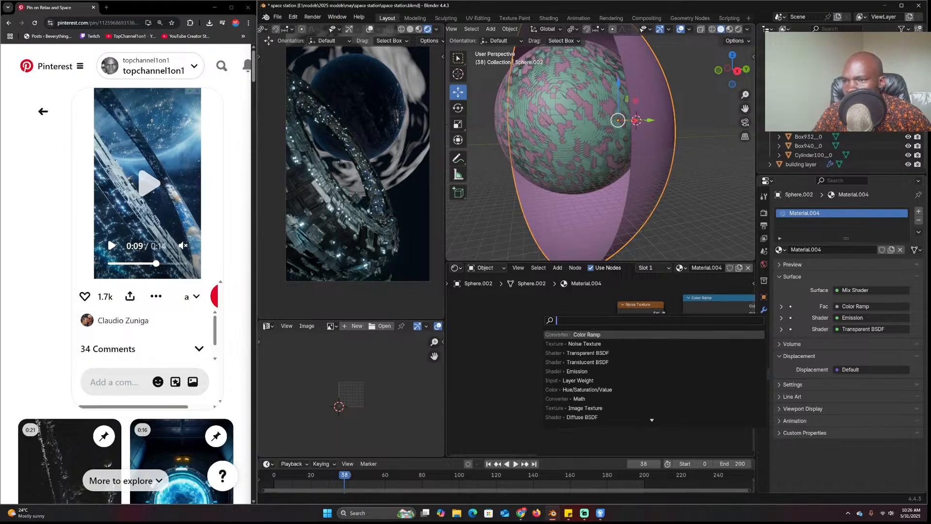
text(gra)
key(Return)
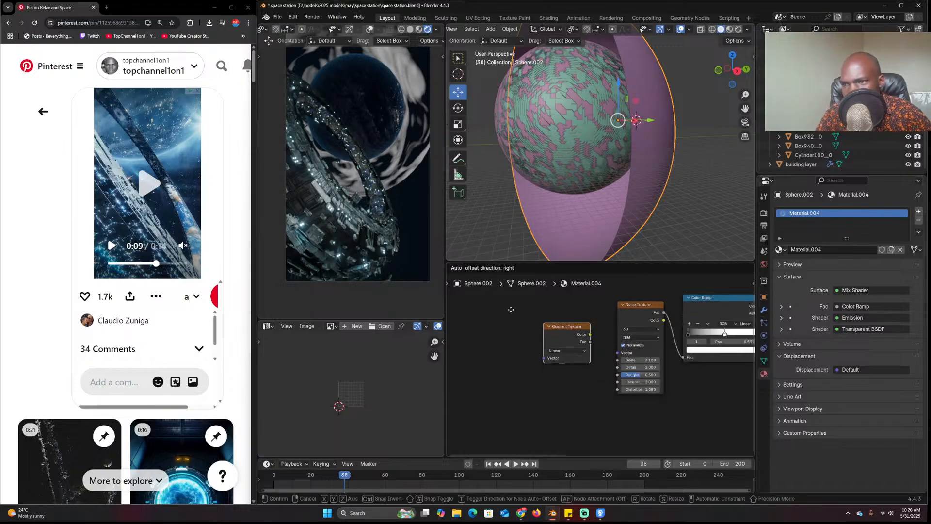
click(511, 328)
Preview the Gradient Texture on the half-sphere and set its type to Spherical
middle_drag(510, 328, 556, 345)
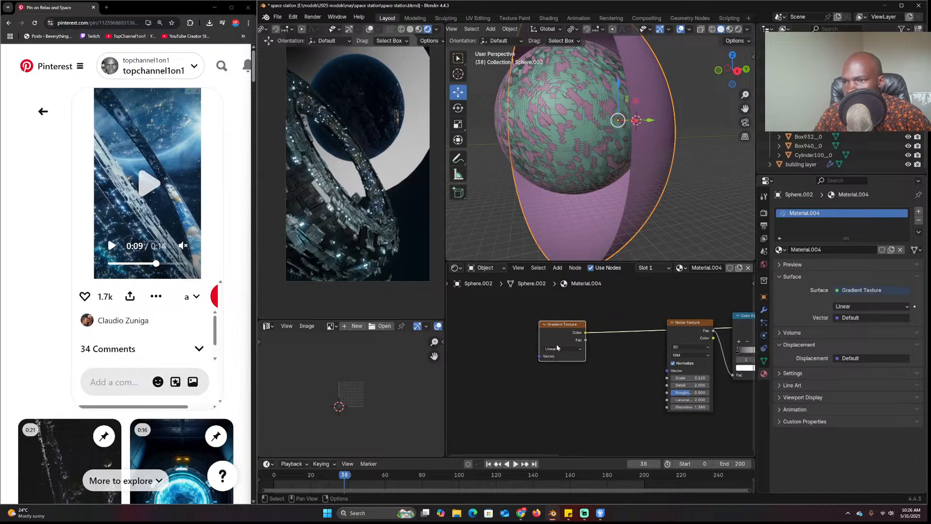
click(557, 347)
click(565, 394)
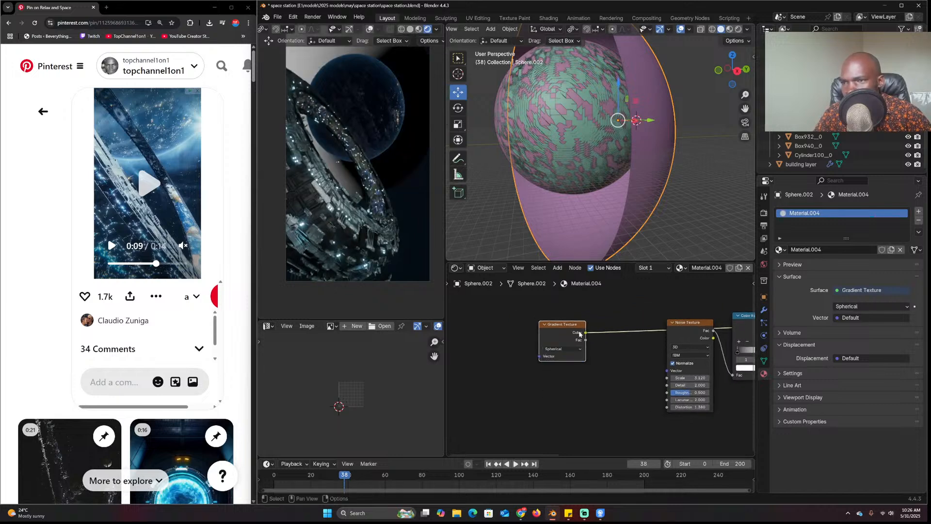
Add Mapping and Texture Coordinate nodes to the Gradient Texture and feed the Mapping from the Object coordinates
drag(556, 331, 499, 333)
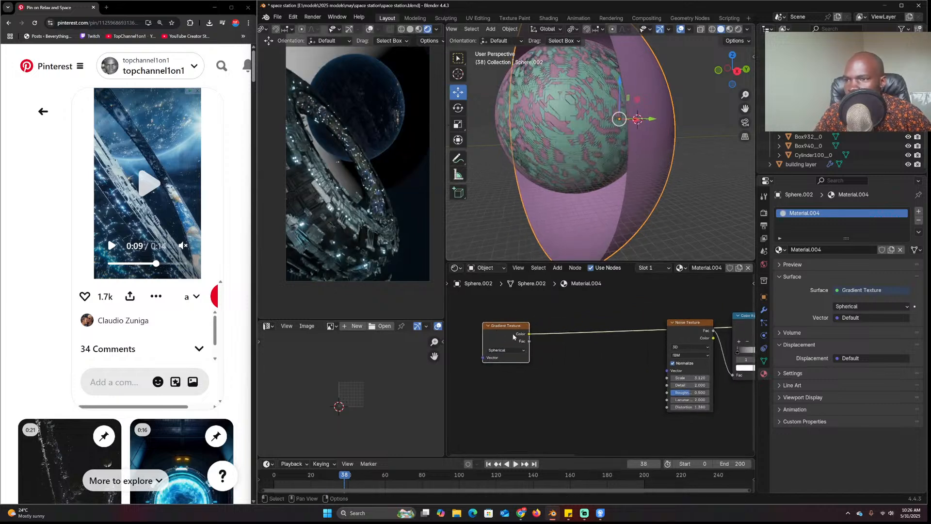
key(ctrl+t)
middle_drag(547, 360, 631, 341)
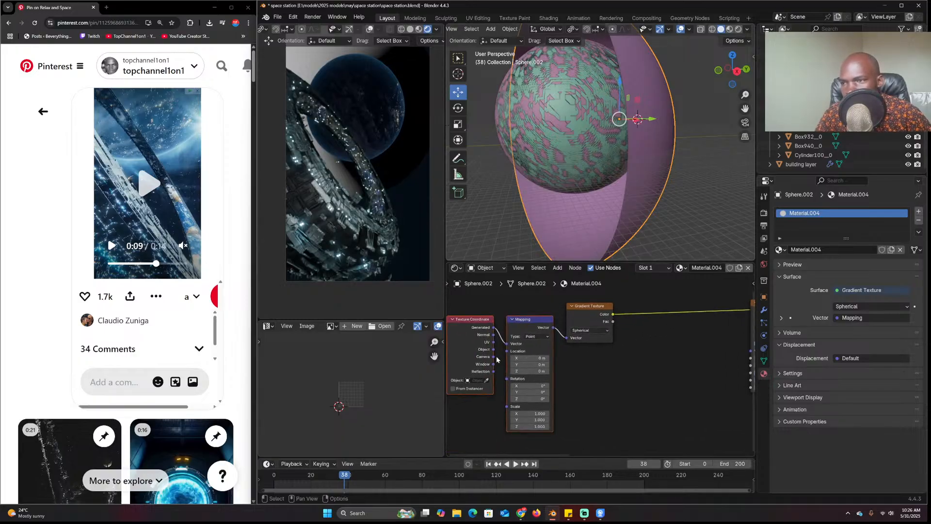
drag(509, 346, 507, 343)
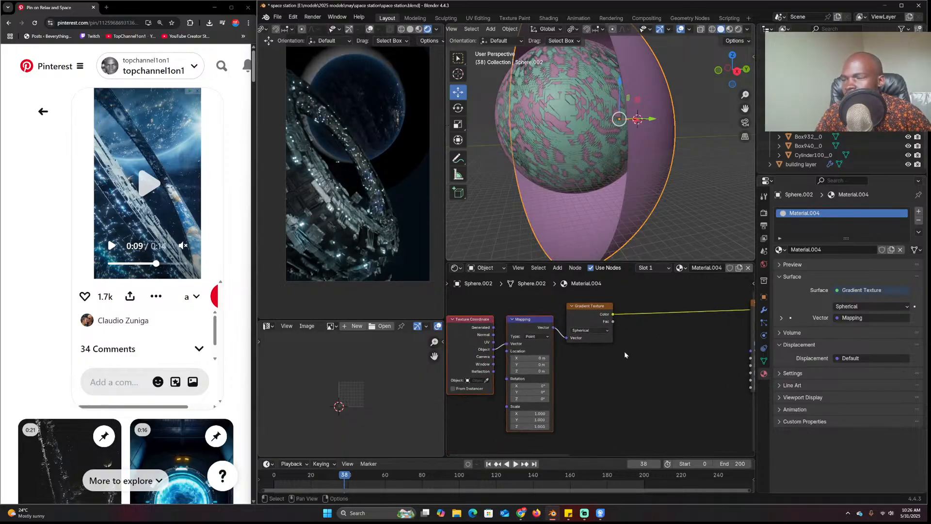
middle_drag(625, 351, 584, 334)
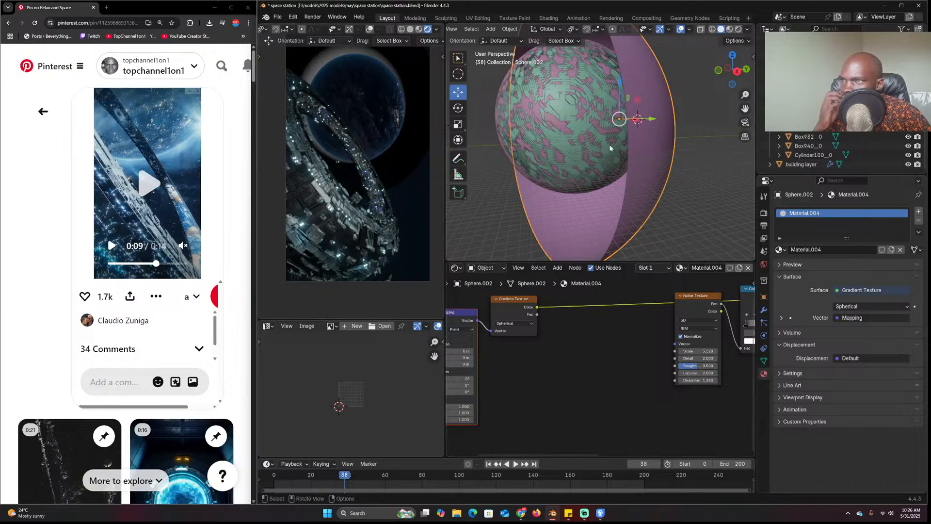
Connect the gradient's Color to the Noise Texture's Vector and preview the Noise Texture and Color Ramp
middle_drag(661, 137, 643, 130)
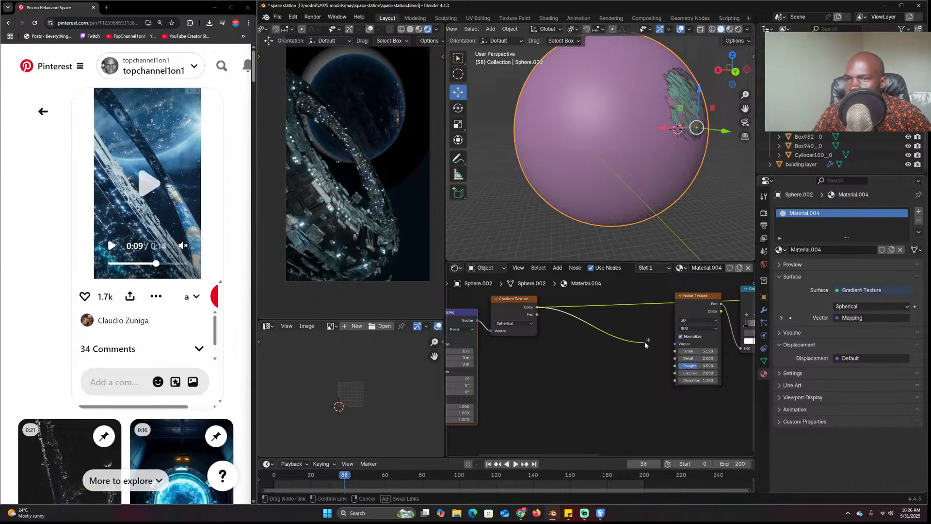
drag(672, 344, 674, 344)
middle_drag(679, 335, 534, 335)
ctrl+shift+click(548, 307)
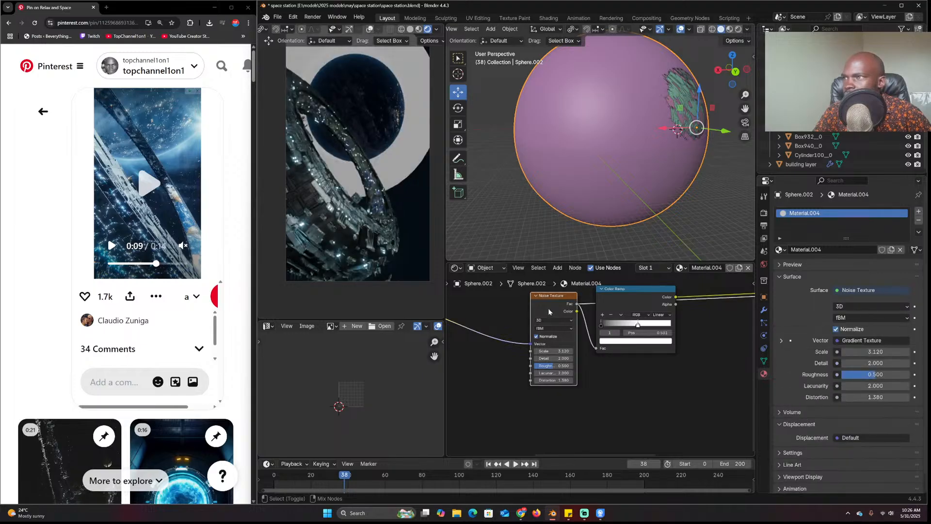
ctrl+shift+click(654, 290)
Move the gradient's node chain below and away from the Noise Texture, and try to duplicate its Texture Coordinate node
middle_drag(581, 357, 695, 342)
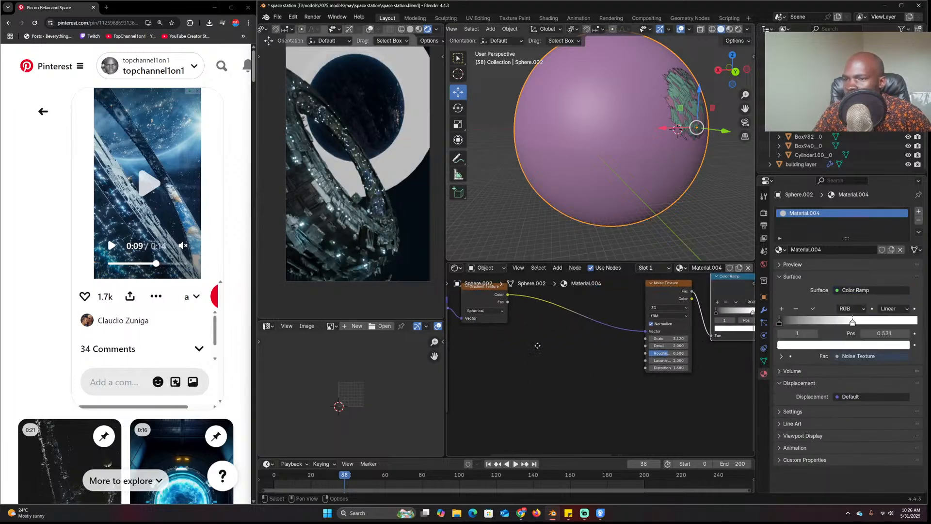
middle_drag(537, 344, 611, 370)
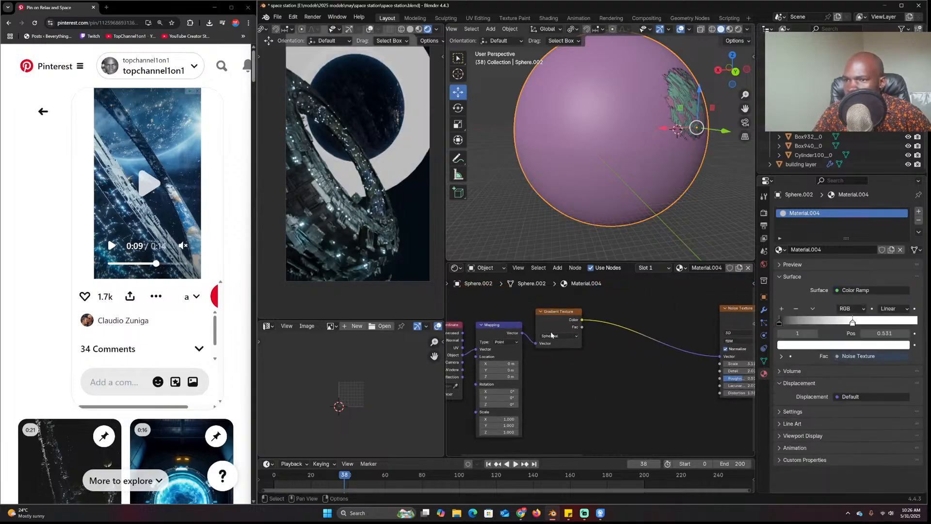
middle_drag(577, 337, 657, 389)
drag(677, 406, 528, 355)
key(g)
click(629, 377)
middle_drag(630, 376, 603, 319)
click(629, 338)
click(535, 397)
scroll(594, 357, down, 1)
drag(577, 353, 537, 399)
key(shift+d)
click(588, 340)
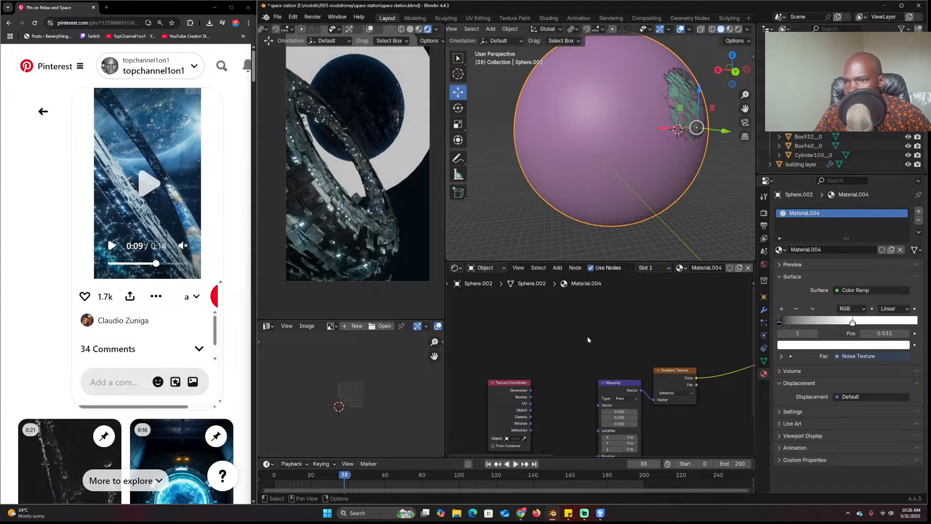
Reconnect the Texture Coordinate's Object output to the Mapping node's Vector and move the Mapping beside it
drag(595, 403, 598, 404)
drag(531, 403, 598, 406)
middle_drag(615, 362, 583, 345)
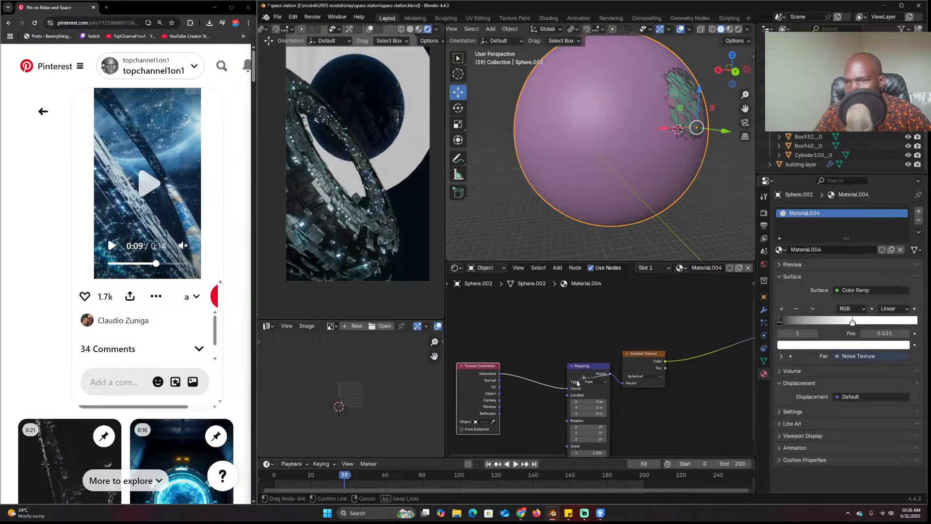
drag(577, 382, 543, 372)
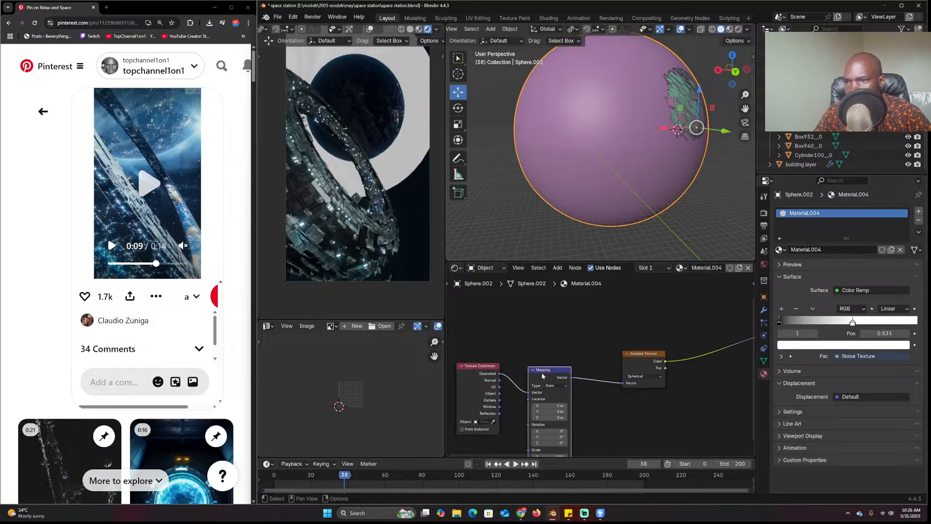
drag(499, 394, 529, 392)
scroll(571, 363, down, 3)
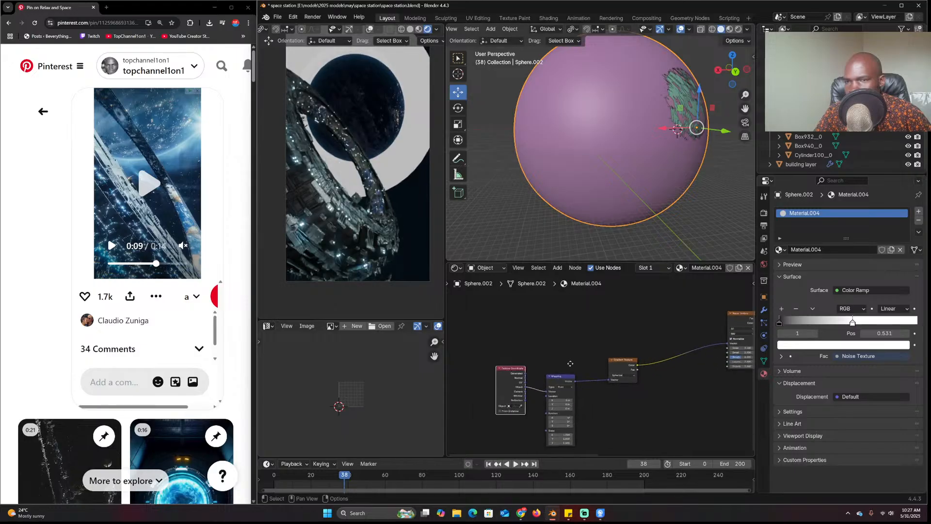
Cut the link between the Gradient Texture and the Noise Texture
middle_drag(571, 363, 510, 381)
middle_drag(538, 316, 597, 331)
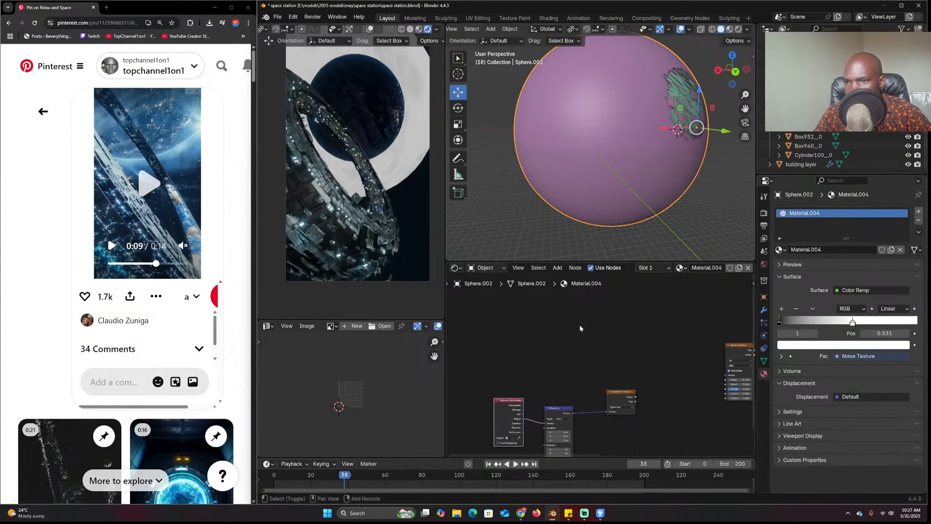
drag(573, 412, 589, 329)
key(Return)
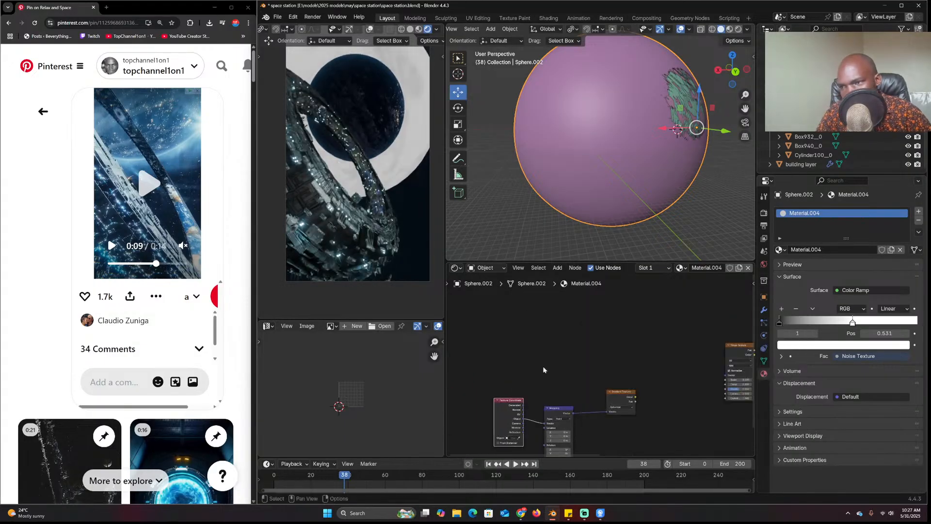
Duplicate the Texture Coordinate node above the gradient chain and connect its Object output to the Noise Texture's Vector
click(516, 410)
key(shift+d)
click(550, 339)
scroll(564, 348, up, 3)
middle_drag(564, 348, 516, 339)
drag(715, 376, 716, 375)
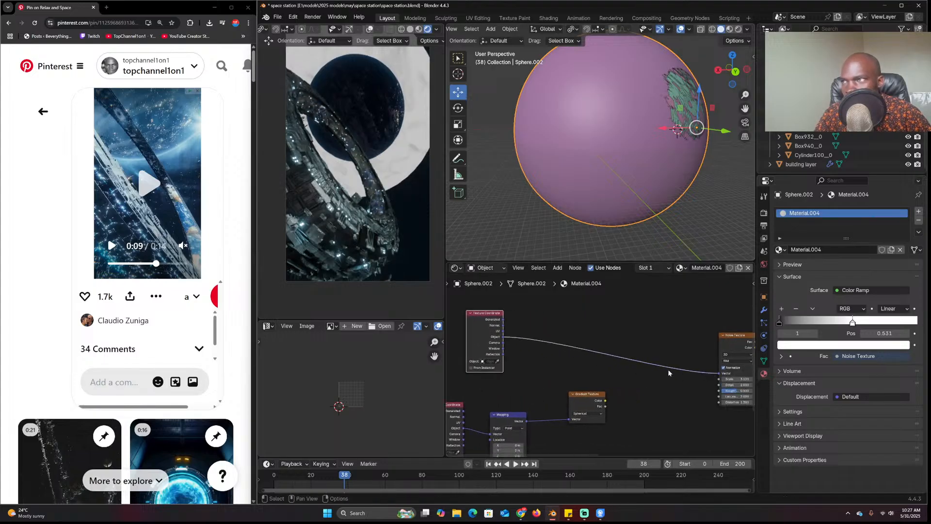
Preview the Color Ramp and set its black stop to 0.400 and its white stop close to the far end
middle_drag(638, 386, 619, 378)
scroll(431, 169, down, 1)
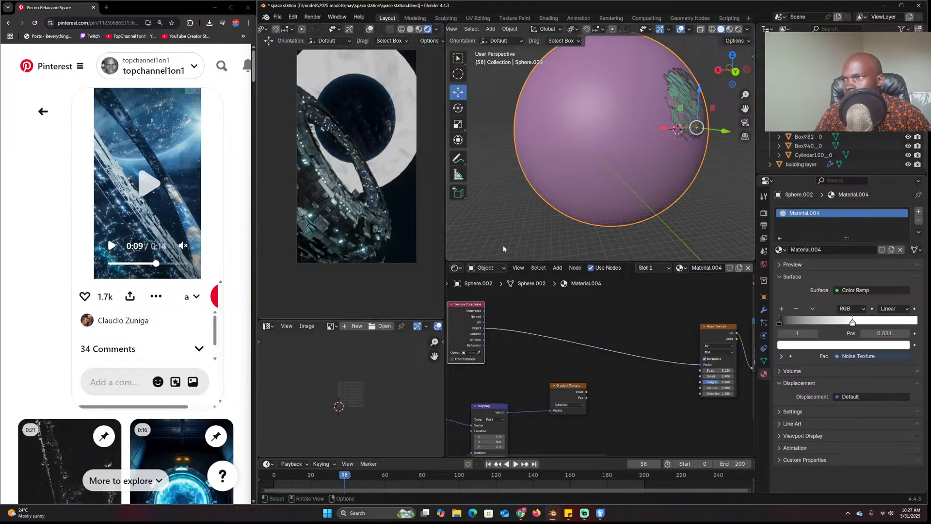
middle_drag(708, 349, 591, 366)
ctrl+shift+click(688, 348)
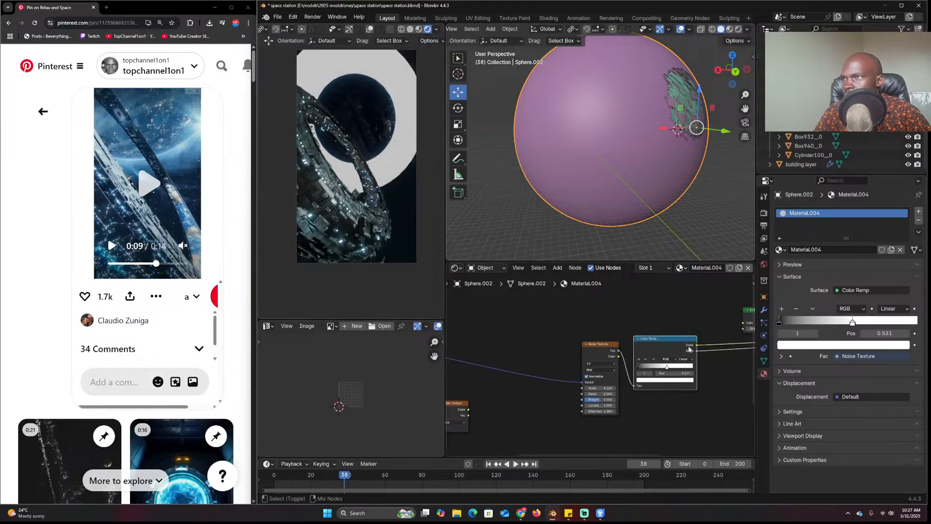
middle_drag(689, 348, 651, 375)
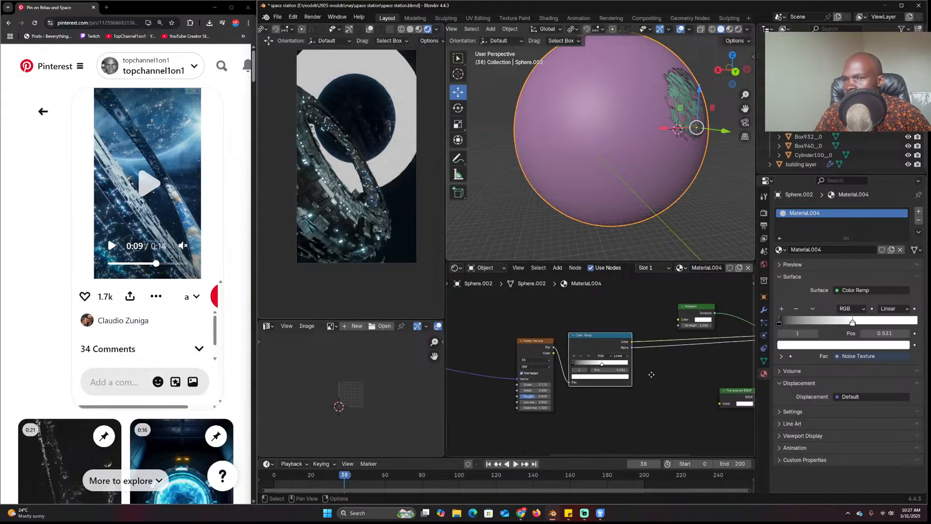
ctrl+shift+click(629, 344)
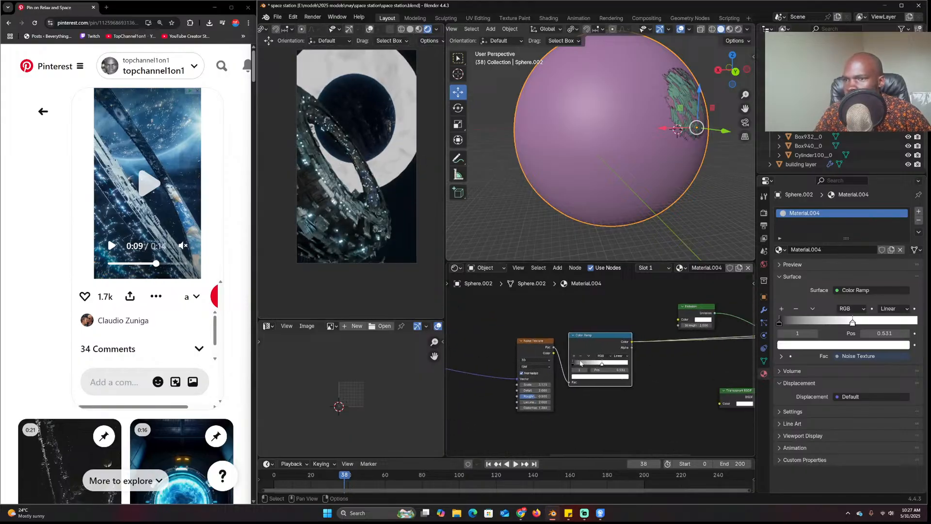
mouse_move(581, 362)
mouse_down()
mouse_move(629, 362)
mouse_move(597, 364)
mouse_up()
click(602, 363)
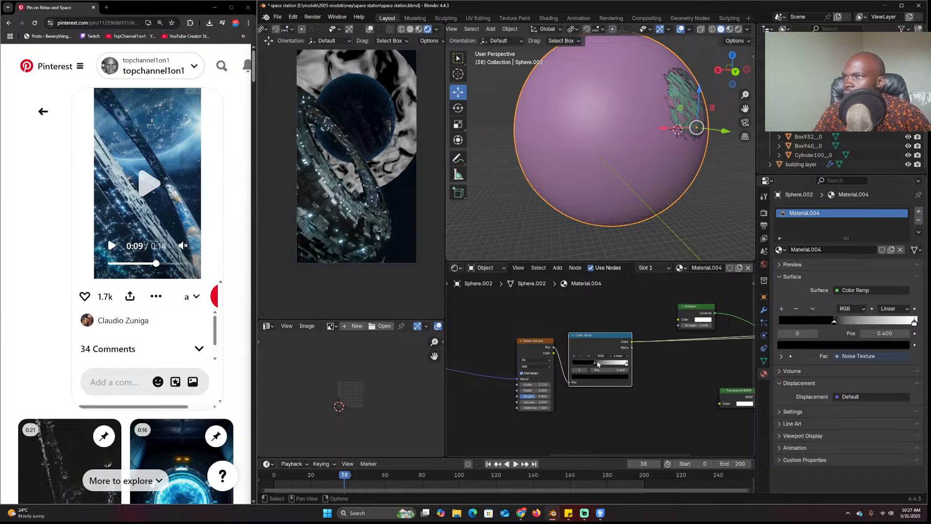
middle_drag(532, 322, 657, 305)
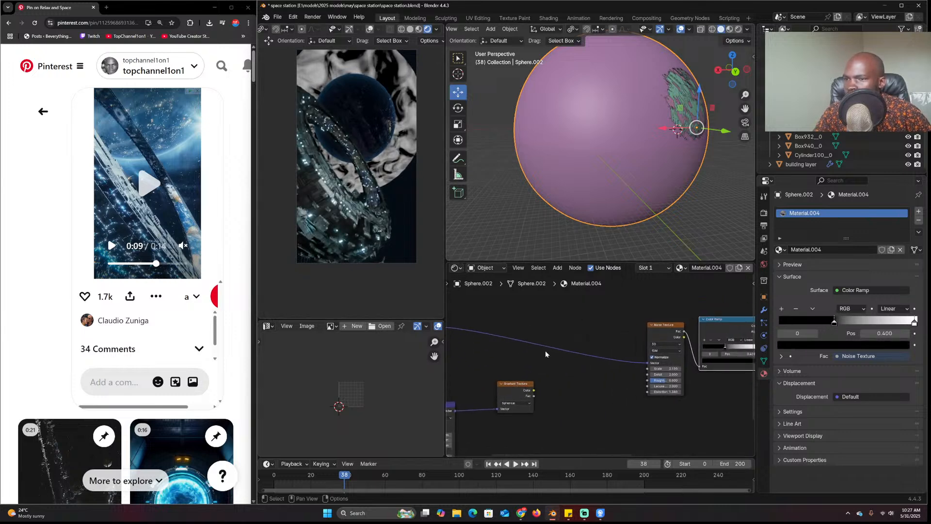
scroll(547, 353, up, 1)
key(shift+a)
click(551, 358)
text(vector rotate)
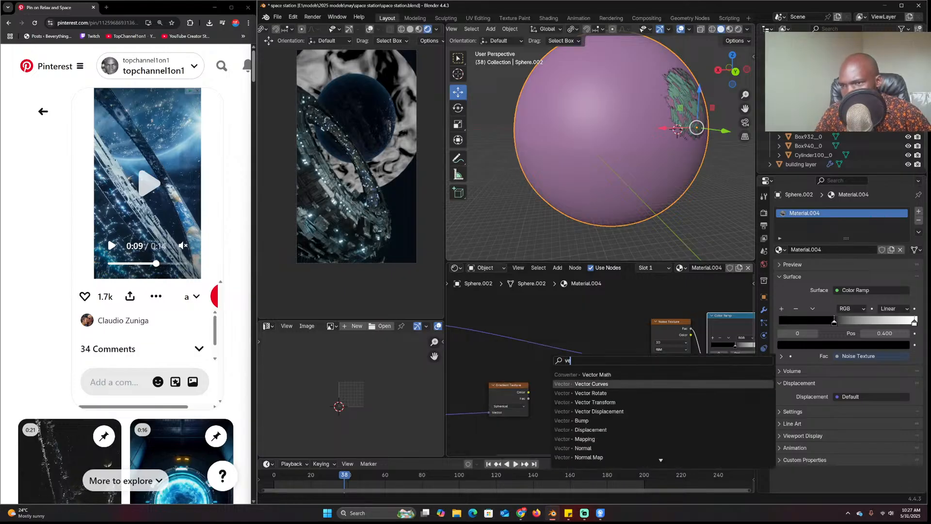
key(Return)
click(559, 342)
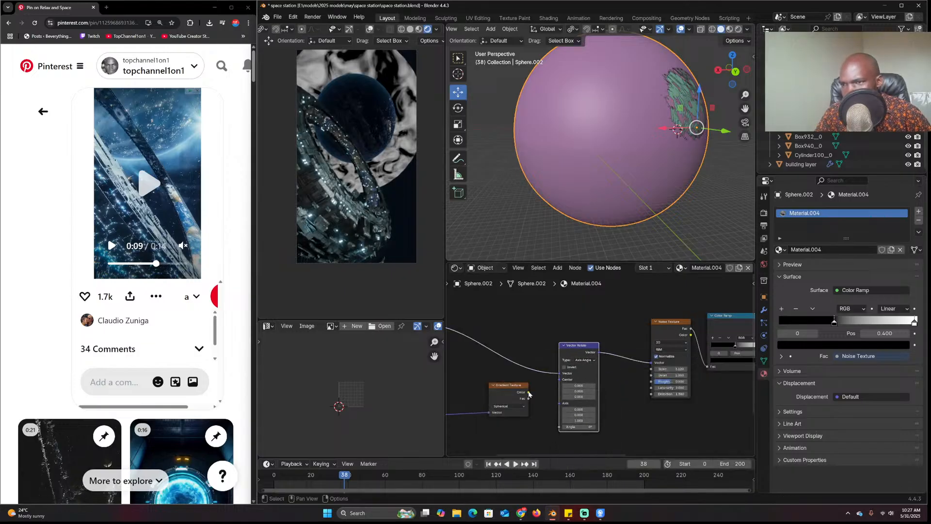
key(ctrl+x)
Insert a Vector Math Add node before the Noise Texture and connect the gradient's Color to its second Vector
key(shift+a)
text(ve)
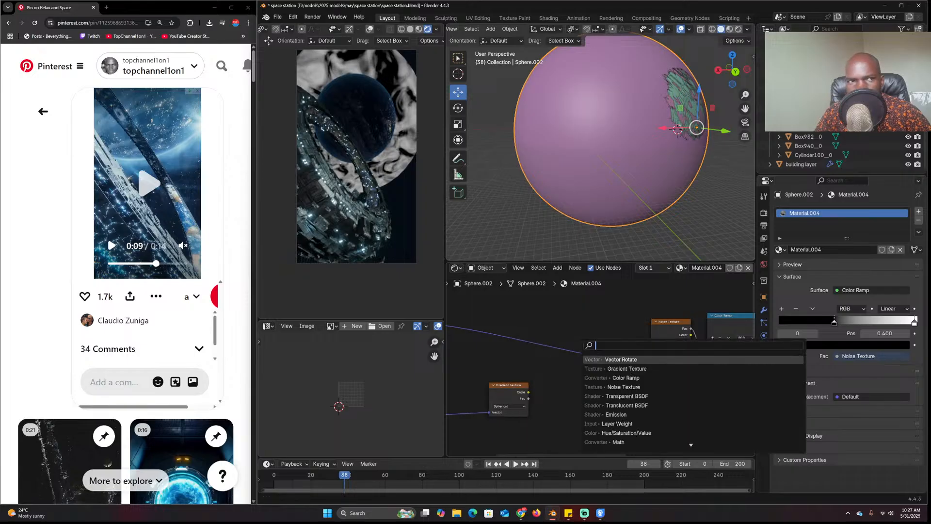
key(Return)
click(550, 379)
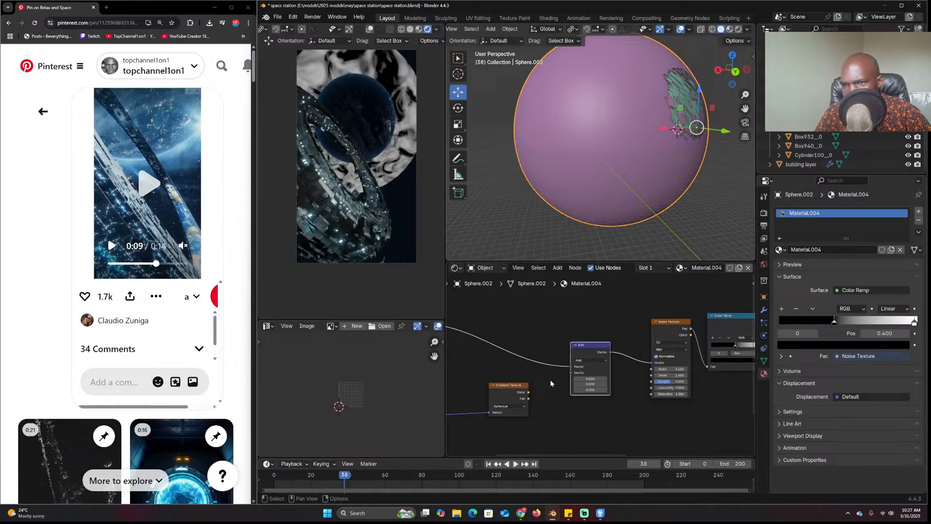
drag(571, 375, 572, 376)
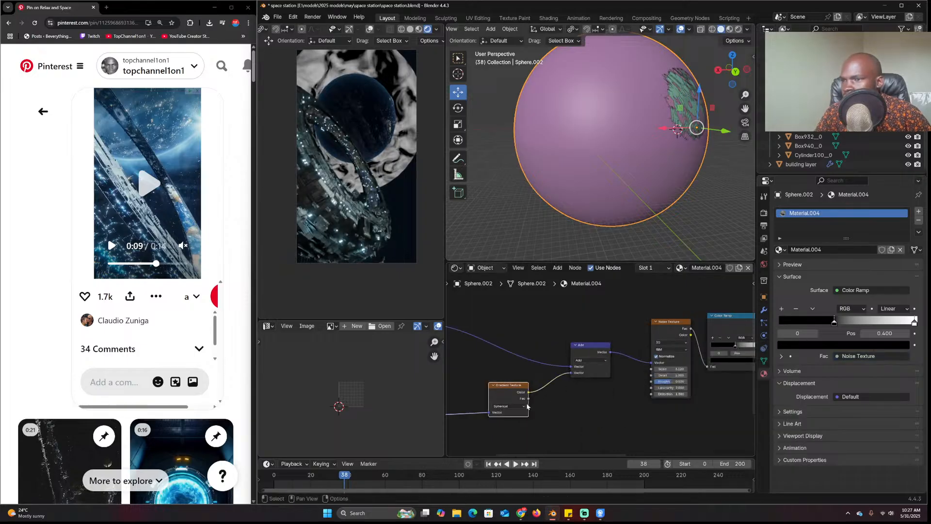
Adjust the gradient's Mapping to a scale of about 0.75 on all axes and a Z location of about -0.11 m
middle_drag(528, 406, 665, 323)
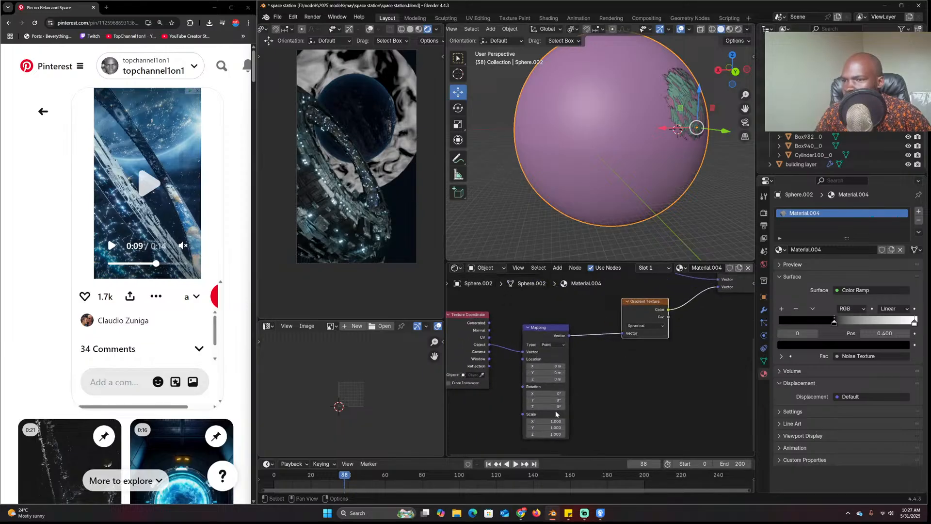
drag(545, 421, 556, 379)
key(ctrl+z)
key(ctrl+z)
scroll(617, 337, down, 2)
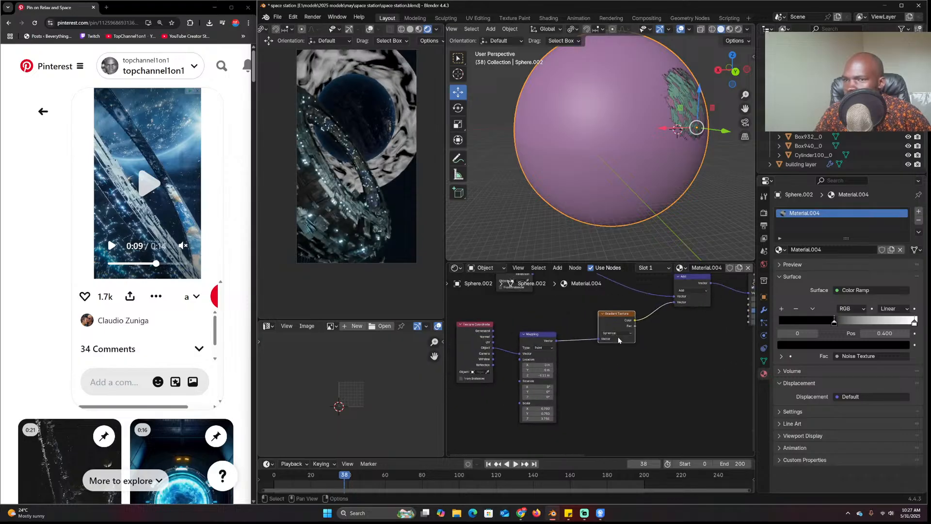
Insert a Math node set to Multiply between the Gradient Texture and the Vector Math Add node
key(shift+a)
click(562, 335)
text(math)
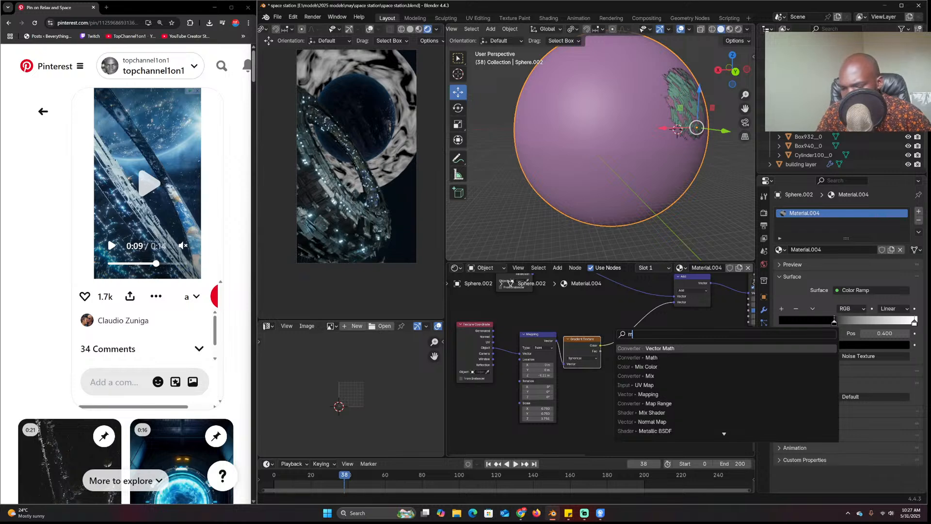
key(Return)
click(627, 337)
click(641, 349)
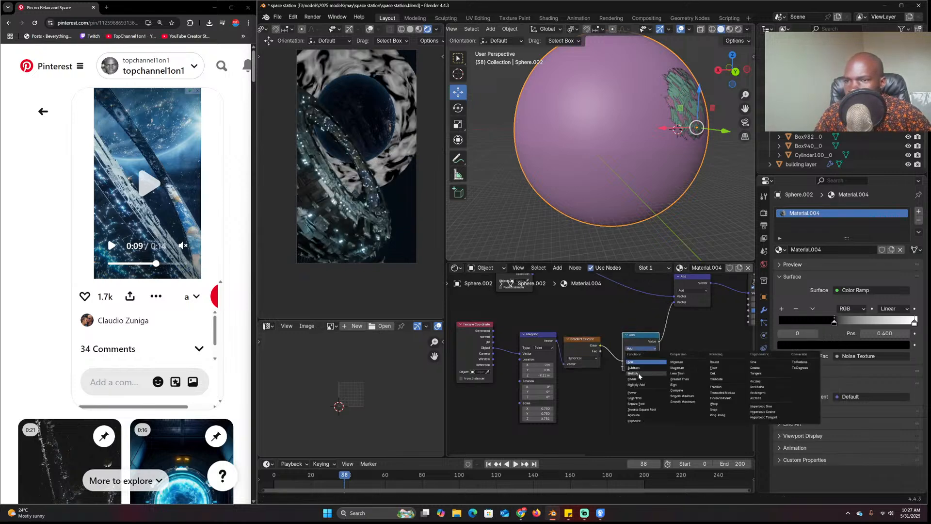
click(639, 373)
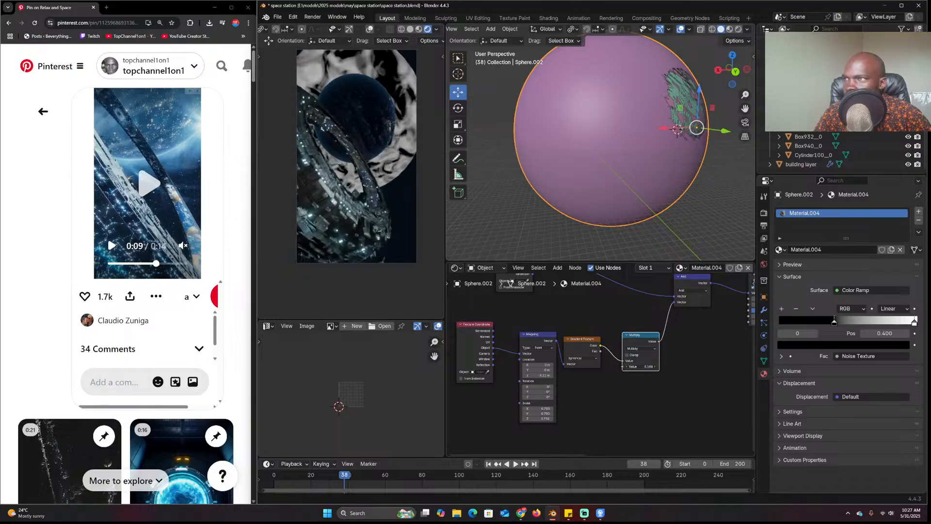
Duplicate the Gradient Texture below the Multiply node and preview the duplicate
scroll(656, 359, down, 2)
middle_drag(656, 359, 617, 356)
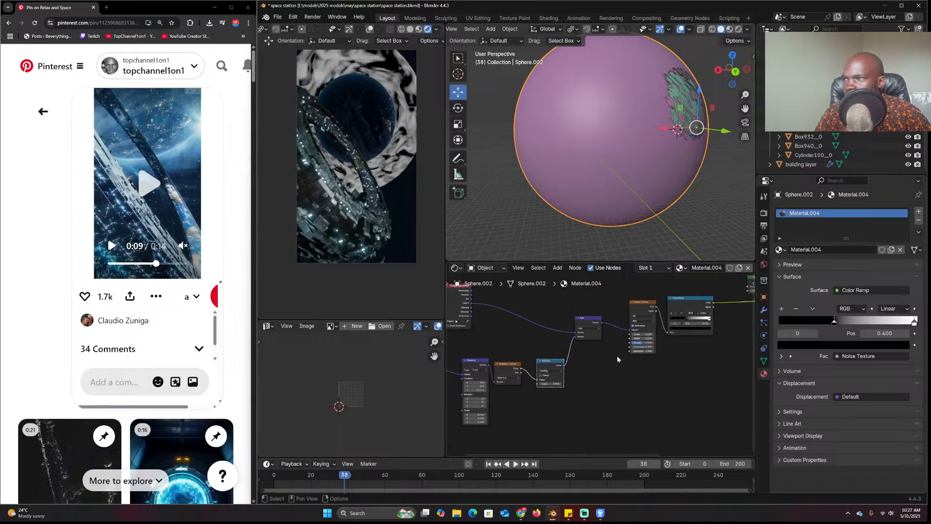
middle_drag(664, 426, 604, 444)
scroll(650, 382, up, 2)
scroll(630, 389, down, 4)
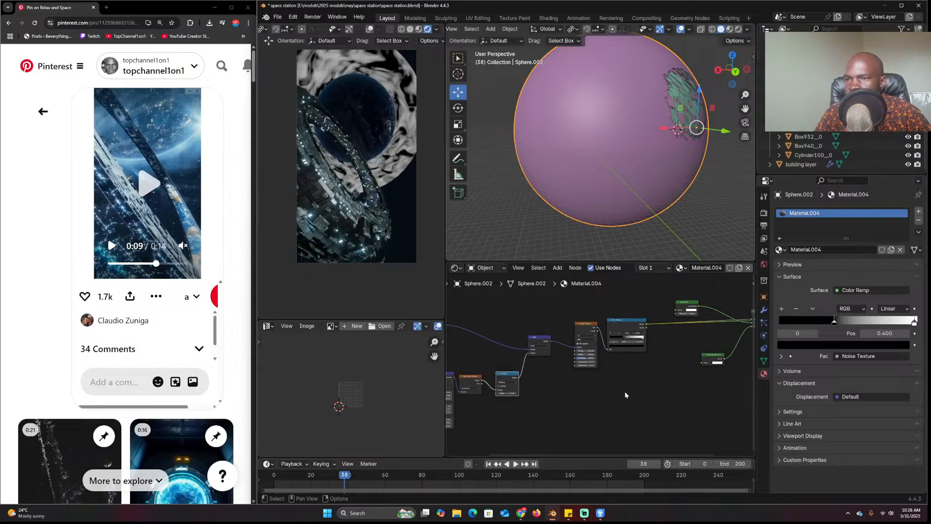
middle_drag(625, 392, 659, 388)
scroll(660, 389, up, 2)
middle_drag(561, 379, 625, 389)
click(524, 368)
key(shift+d)
click(613, 389)
ctrl+shift+click(613, 390)
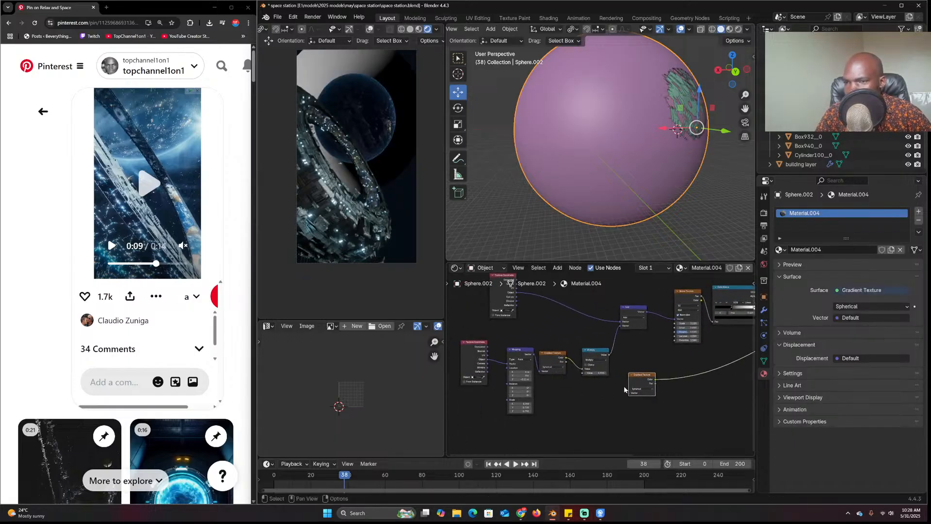
Connect the Texture Coordinate's Object output to the duplicated Gradient Texture's Vector
scroll(602, 376, up, 3)
drag(638, 402, 614, 398)
scroll(621, 399, up, 2)
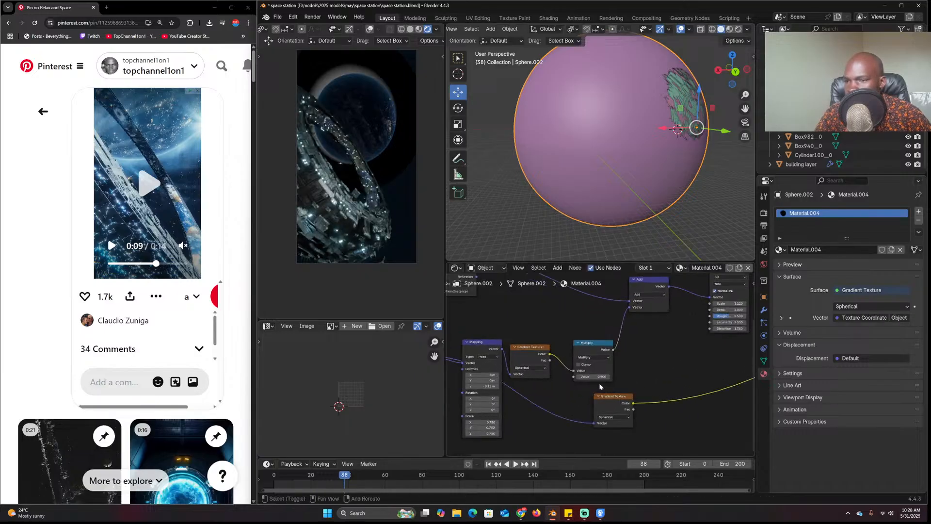
Insert a Vector Math node set to Scale before the duplicated Gradient Texture and lower its scale below 1
key(shift+a)
text(vec)
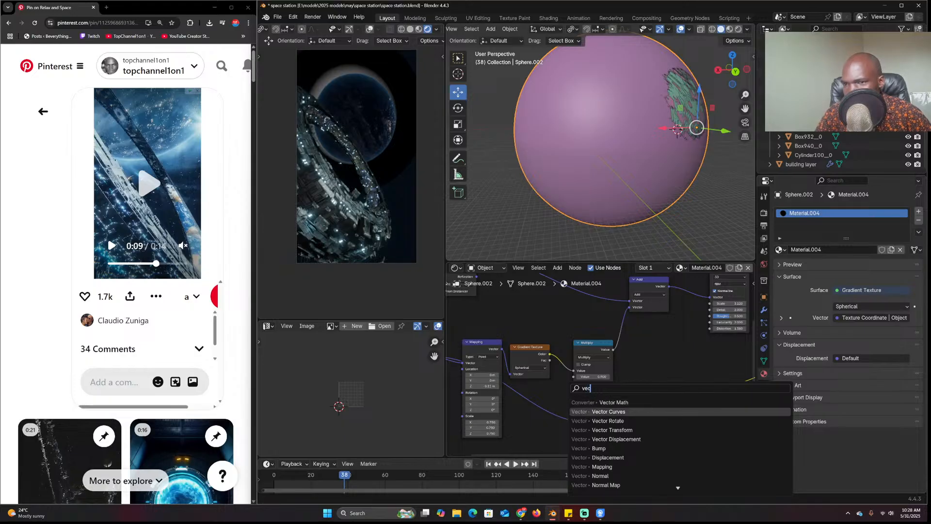
key(Return)
click(553, 415)
click(553, 413)
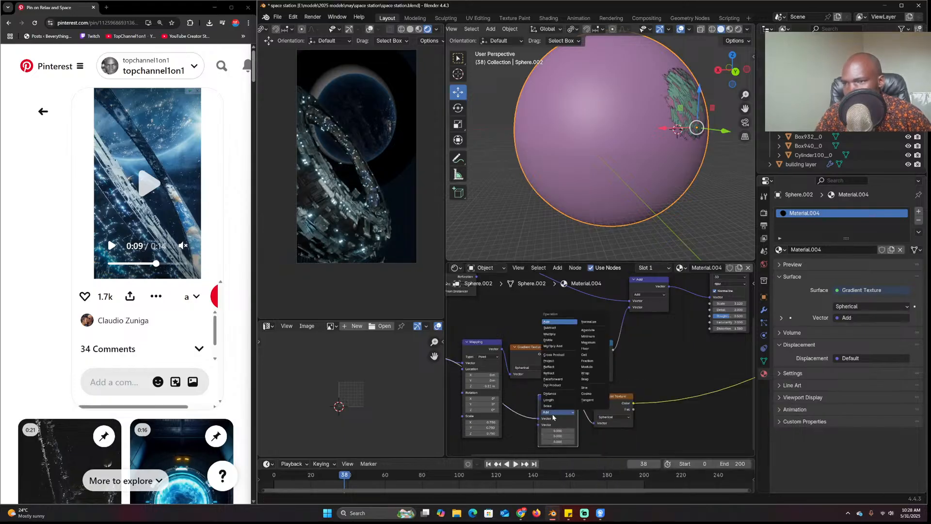
click(554, 407)
mouse_move(557, 425)
mouse_down()
mouse_move(570, 425)
mouse_move(548, 425)
mouse_up()
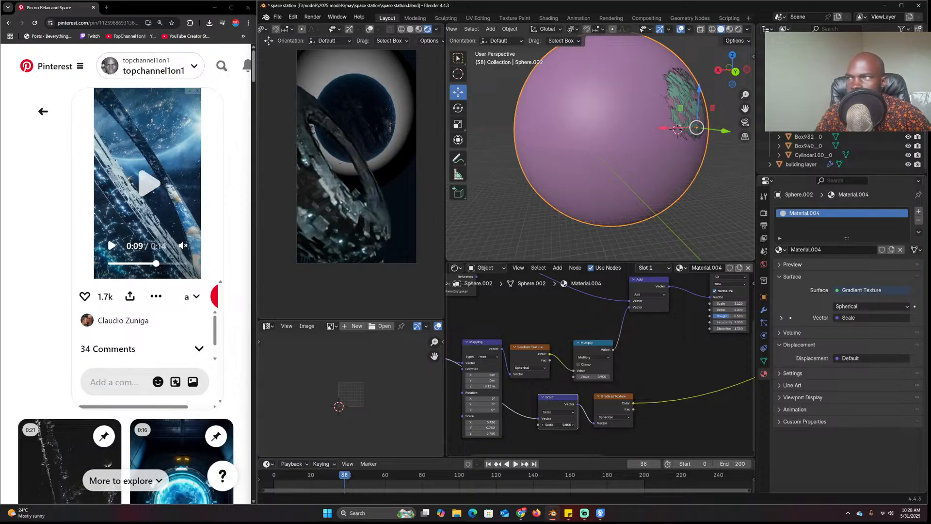
Move the Transparent BSDF and Mix Shader nodes to make room and preview the Mix Shader
scroll(632, 389, down, 3)
scroll(632, 390, up, 2)
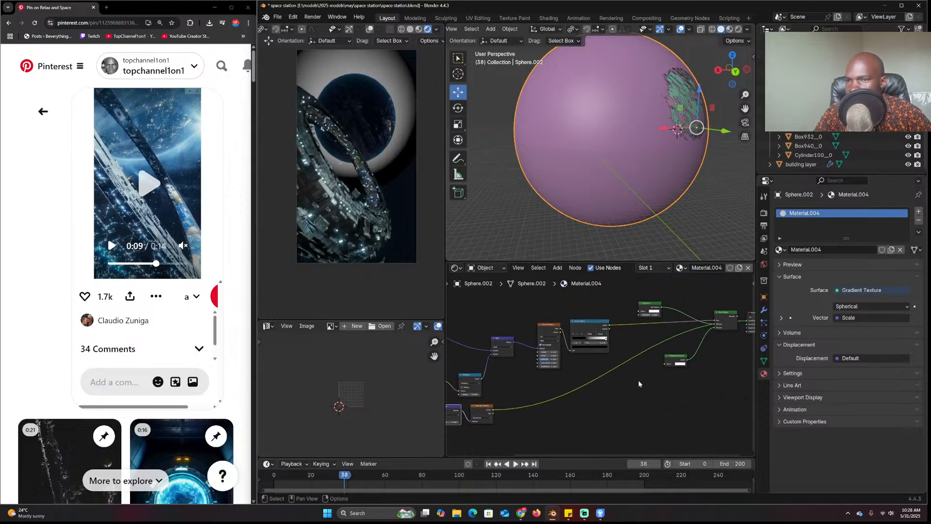
drag(680, 359, 634, 389)
drag(726, 313, 708, 354)
middle_drag(679, 370, 644, 356)
drag(595, 377, 610, 397)
middle_drag(609, 370, 654, 364)
scroll(654, 363, up, 1)
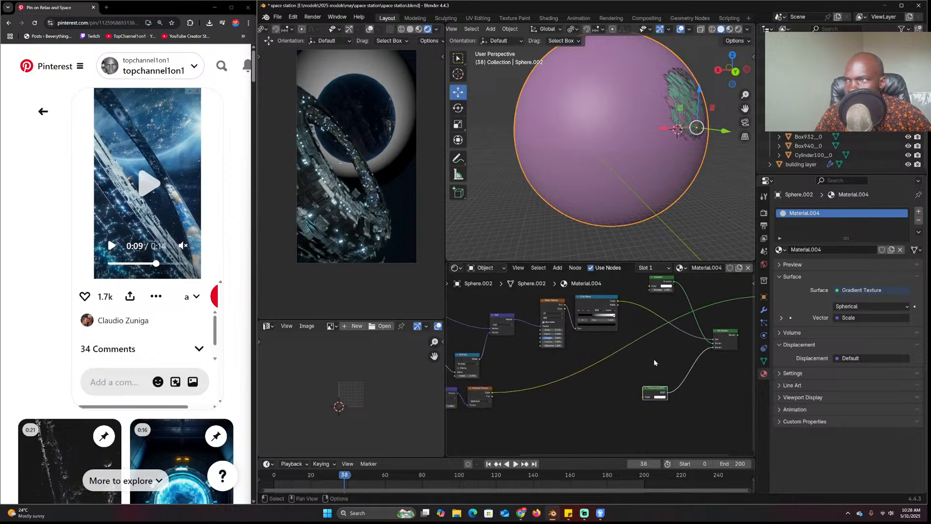
ctrl+shift+click(726, 342)
middle_drag(569, 364, 601, 363)
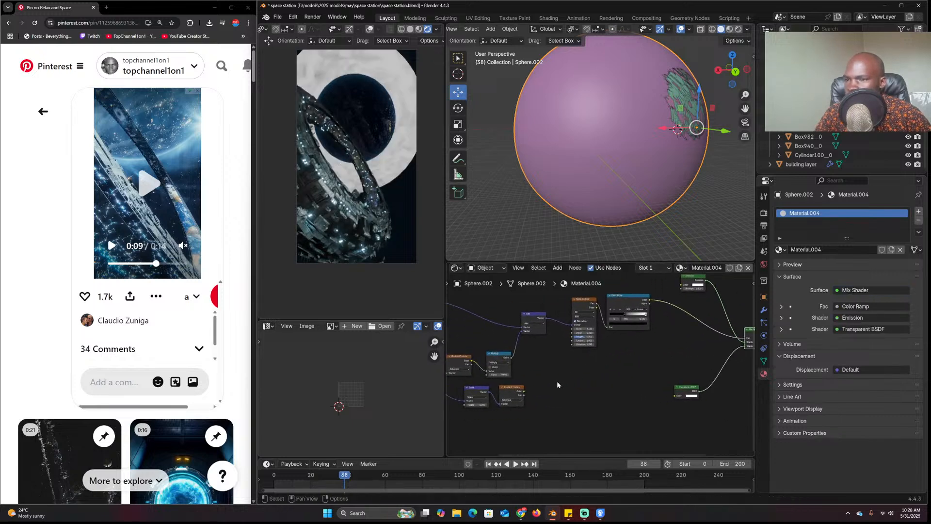
Insert a Mix Color node between the Color Ramp and the Mix Shader's Fac, with the duplicated gradient's Color feeding B
drag(523, 391, 594, 388)
middle_drag(614, 388, 506, 394)
key(shift+a)
click(590, 354)
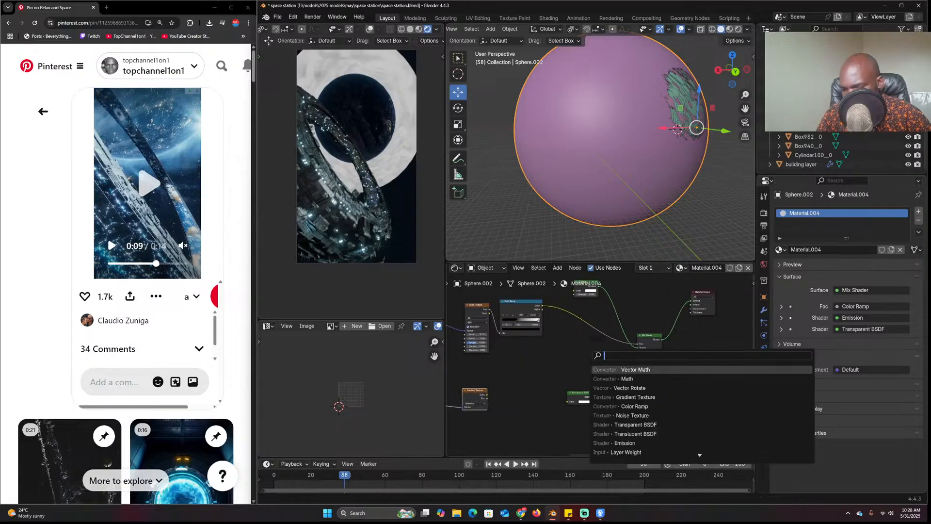
text(m)
click(630, 387)
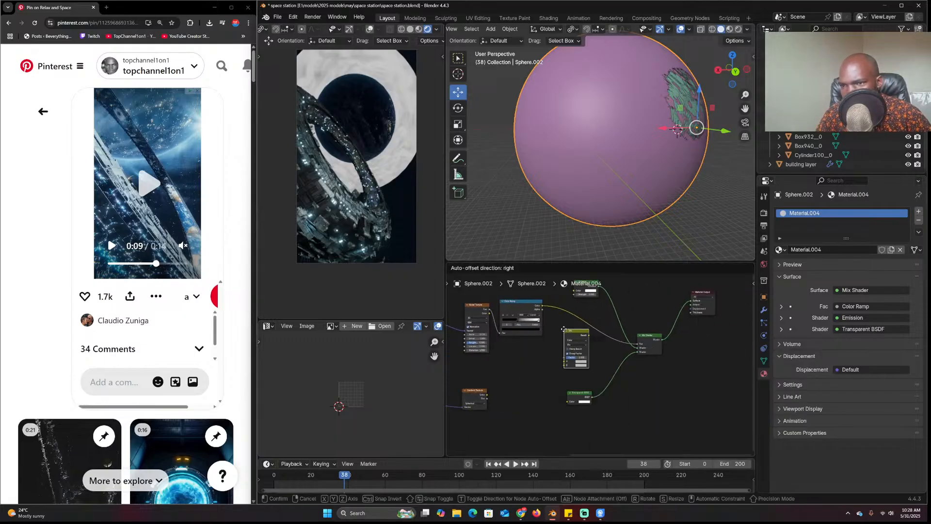
click(582, 322)
drag(487, 394, 578, 357)
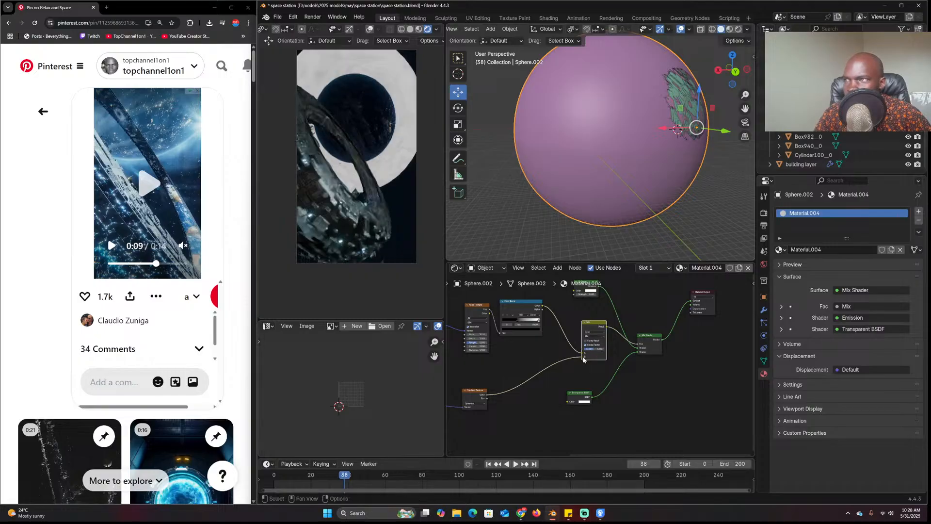
Set the Mix Color node to Multiply with a factor of 1.000 and preview it
scroll(580, 371, up, 2)
scroll(580, 371, up, 1)
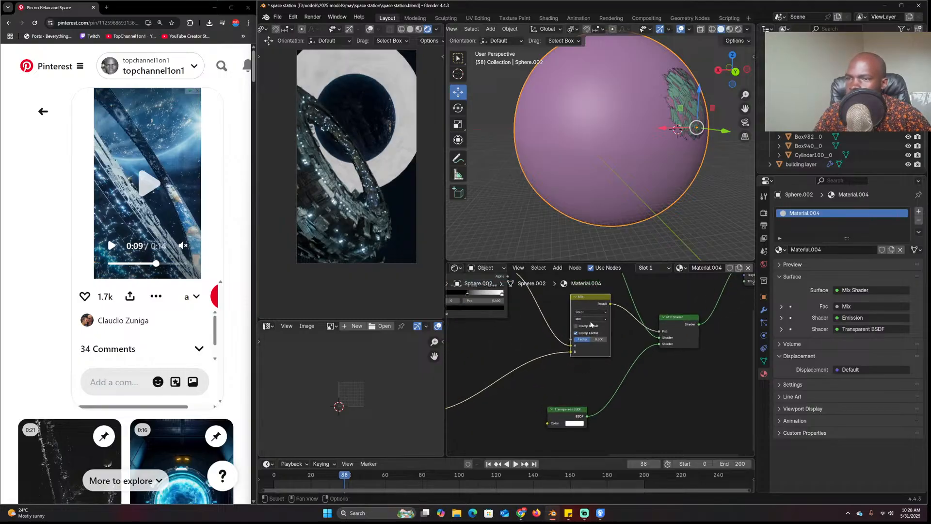
click(591, 320)
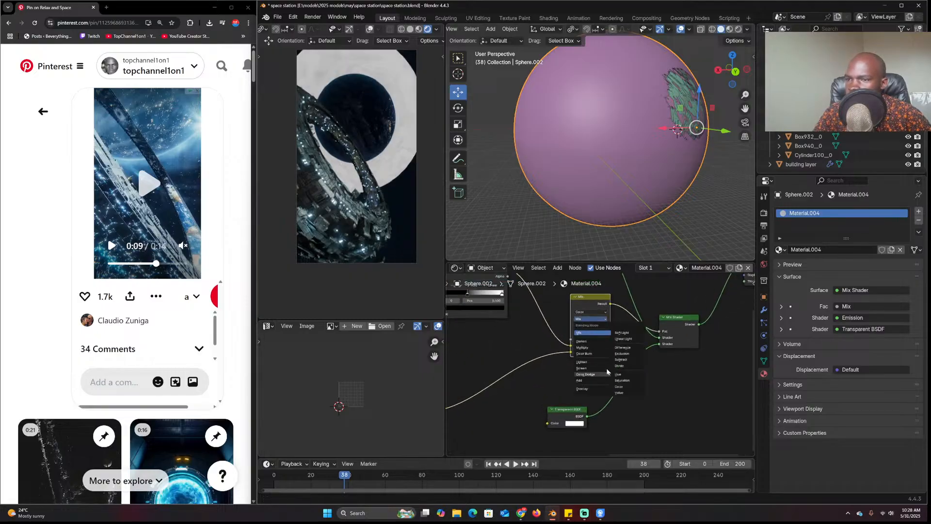
click(587, 348)
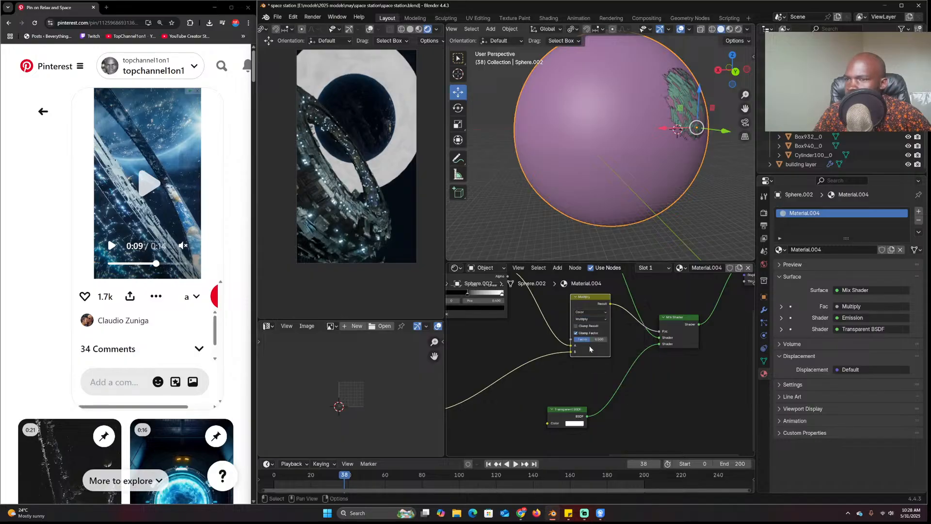
ctrl+shift+click(597, 313)
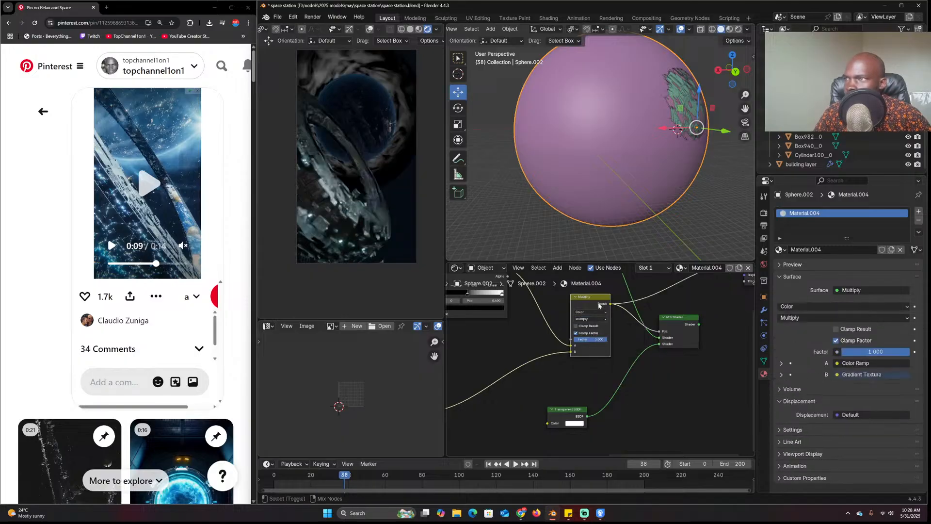
Preview the Mix Shader again, space it away from Multiply, and swap its Emission and Transparent BSDF inputs
middle_drag(648, 324, 653, 357)
ctrl+shift+click(641, 340)
drag(639, 340, 716, 343)
drag(551, 323, 544, 320)
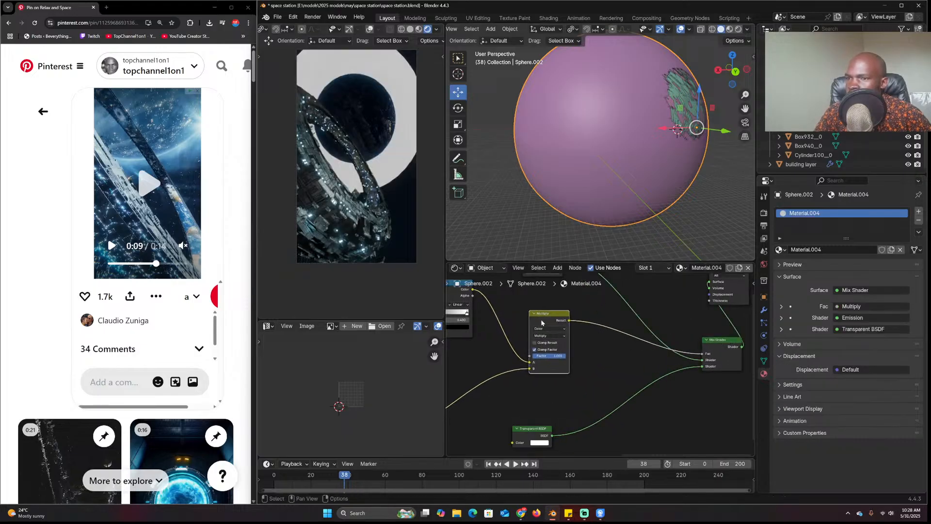
middle_drag(571, 349, 543, 341)
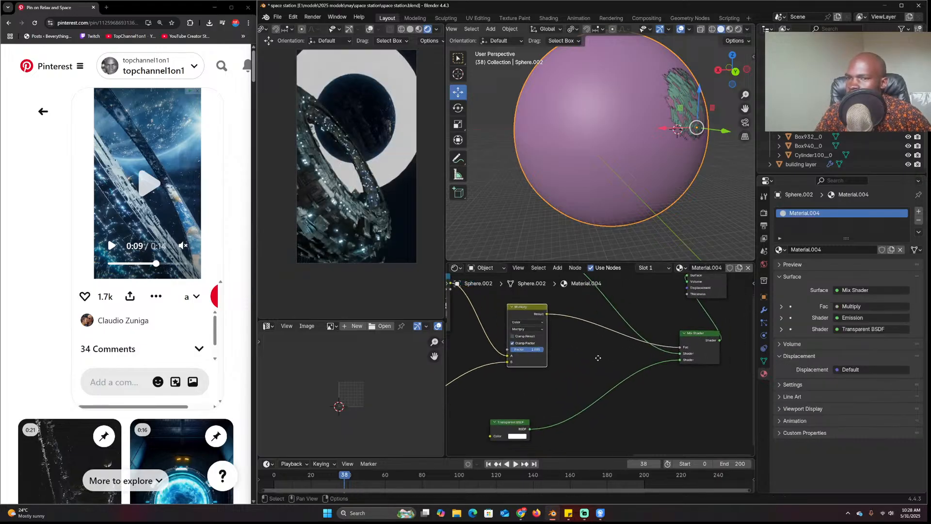
mouse_move(673, 358)
mouse_down()
mouse_move(658, 357)
mouse_move(672, 355)
mouse_up()
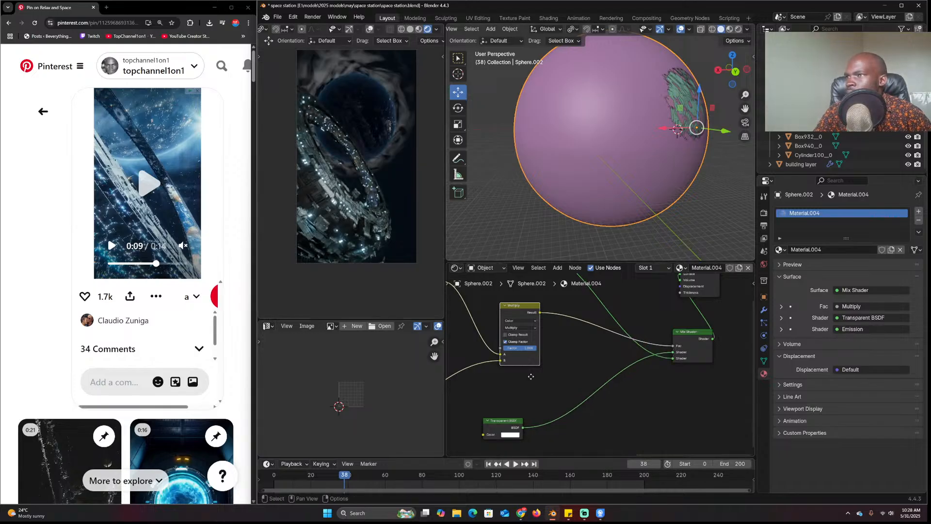
Move the Emission node clear of the others and set its color to bright cyan
scroll(531, 377, down, 3)
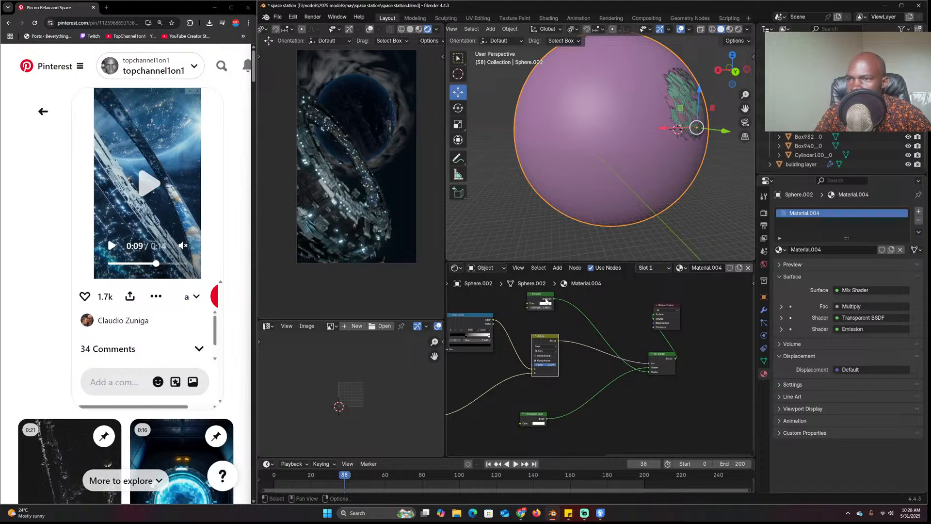
middle_drag(549, 314, 575, 368)
scroll(574, 369, up, 5)
drag(554, 347, 615, 336)
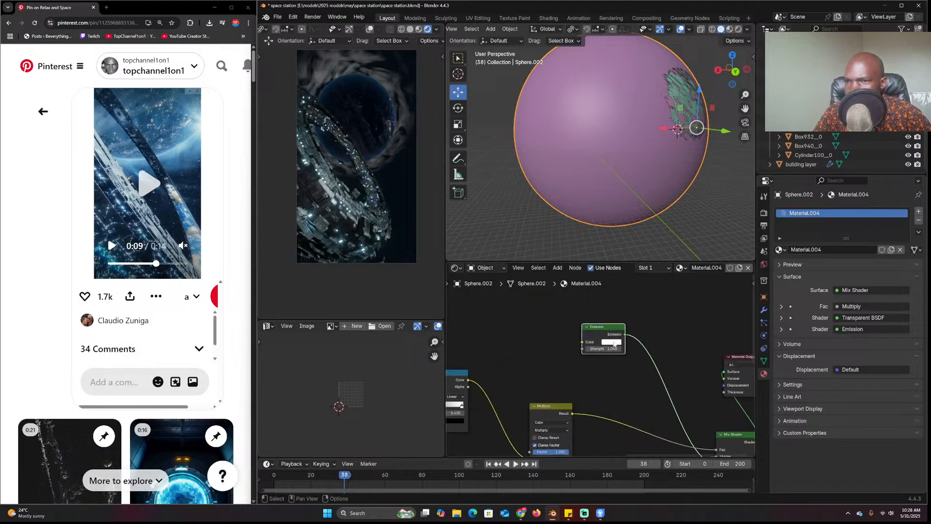
click(614, 342)
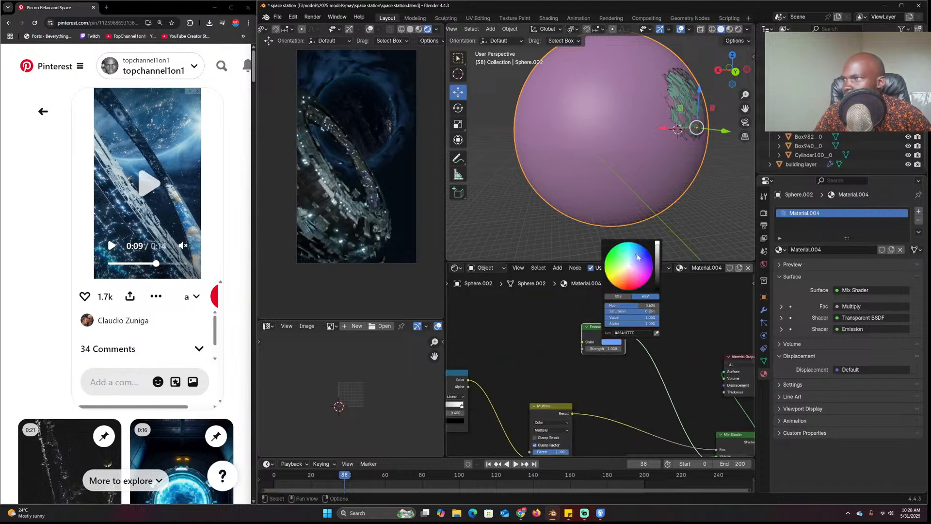
mouse_move(632, 261)
mouse_down()
mouse_move(641, 256)
mouse_move(632, 248)
mouse_up()
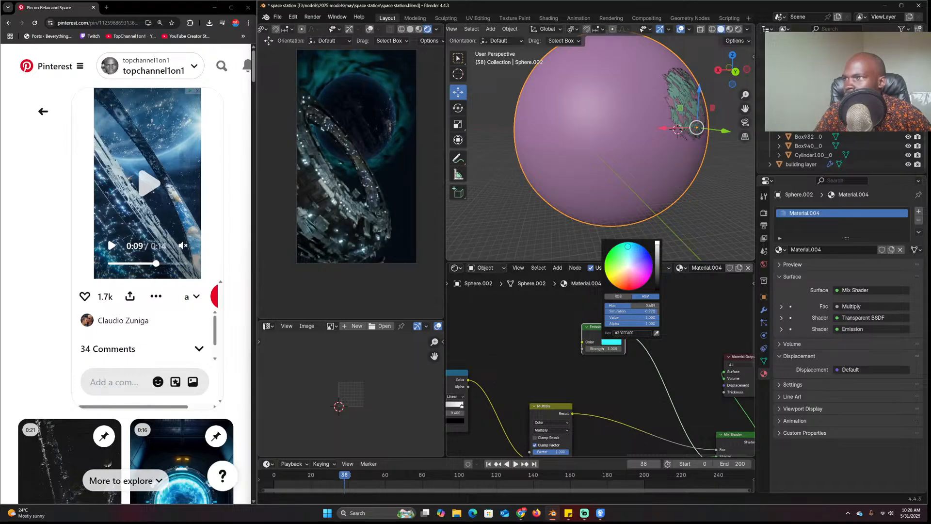
Set the Color Ramp's black stop position to about 0.211
middle_drag(530, 387, 624, 335)
scroll(590, 366, up, 2)
middle_drag(590, 367, 611, 366)
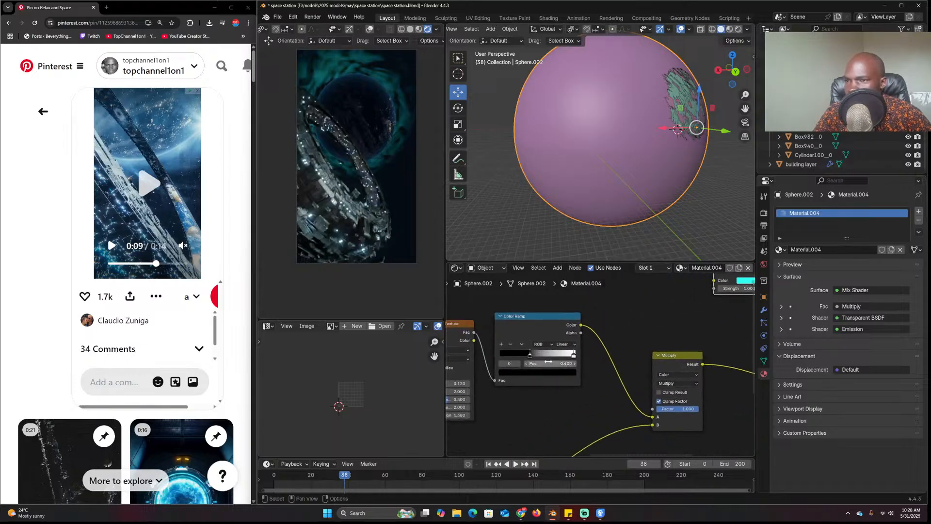
drag(530, 354, 520, 354)
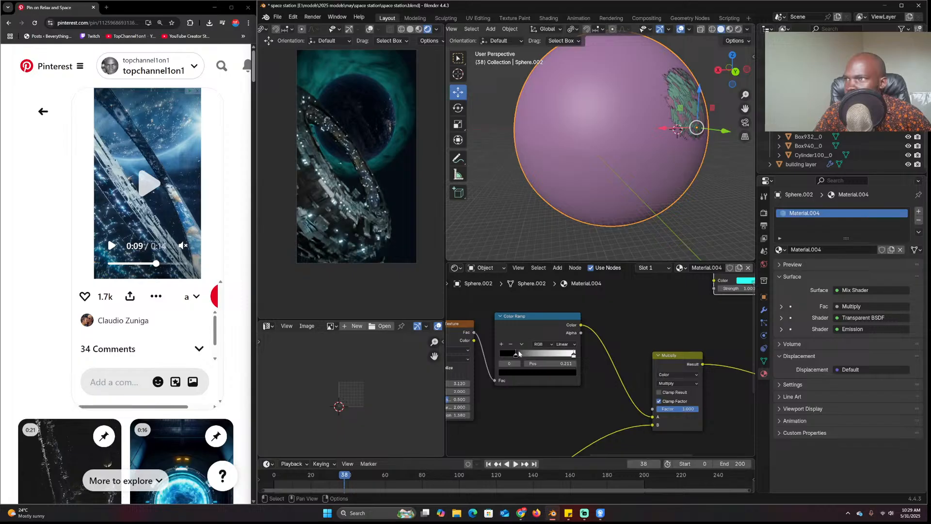
Duplicate the Scale node onto the link into the second Gradient Texture and set the copy to Add
scroll(518, 353, down, 2)
middle_drag(519, 353, 645, 375)
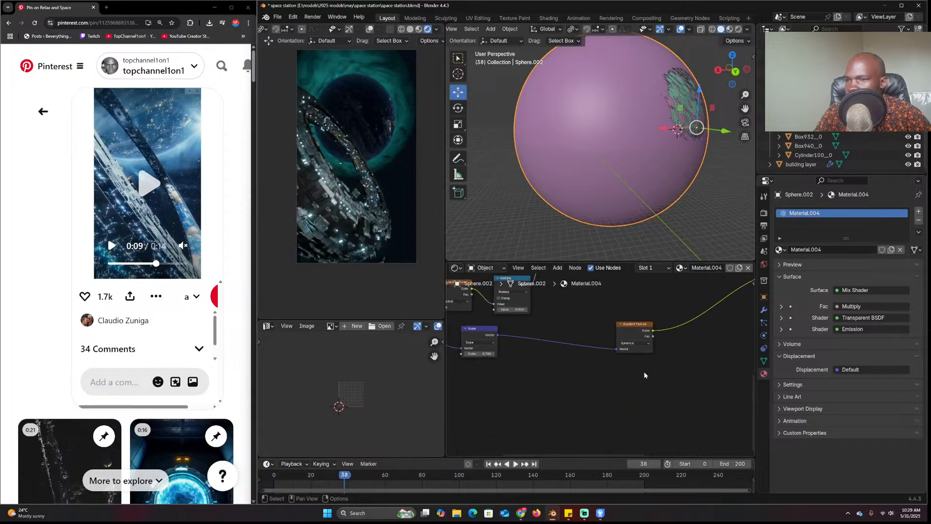
key(ctrl+z)
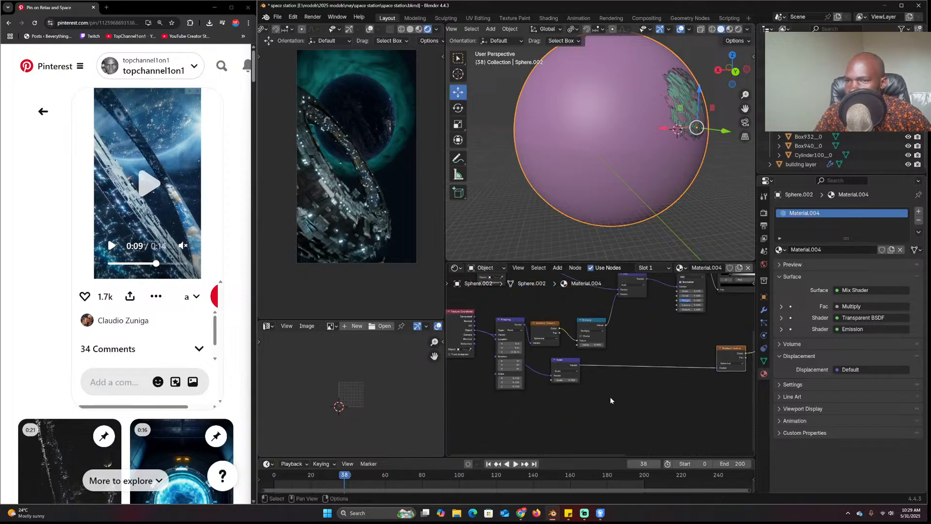
middle_drag(612, 394, 571, 383)
click(516, 347)
key(shift+d)
click(612, 353)
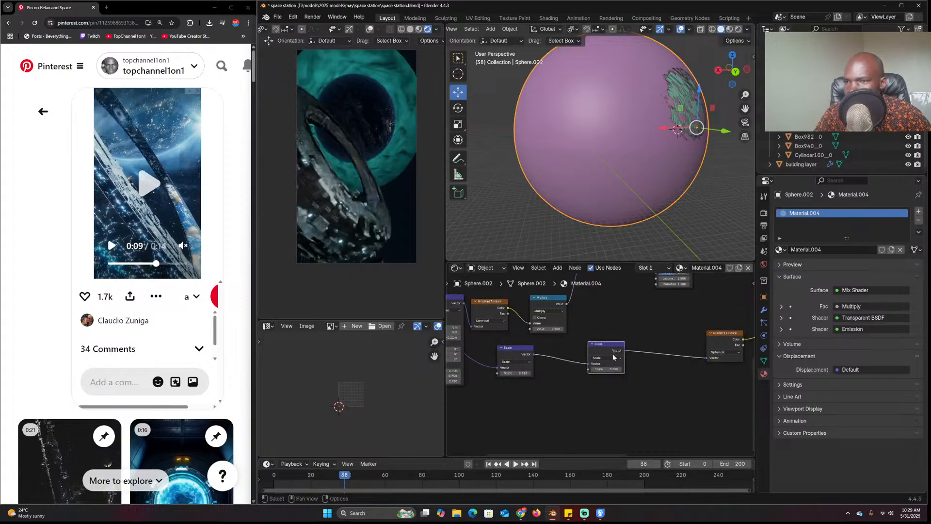
click(607, 358)
click(609, 371)
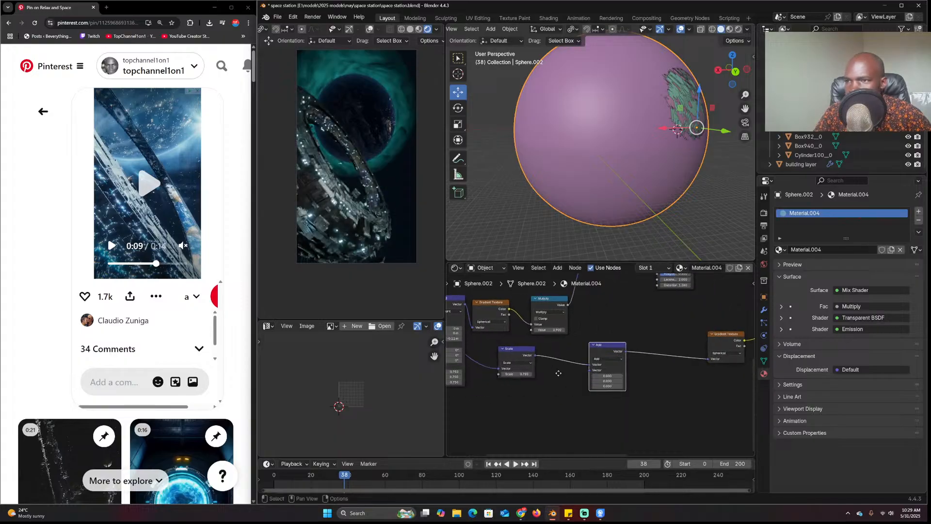
Place a duplicate Noise Texture below the Scale node and connect its Color to the new Add node's second Vector
middle_drag(556, 373, 629, 382)
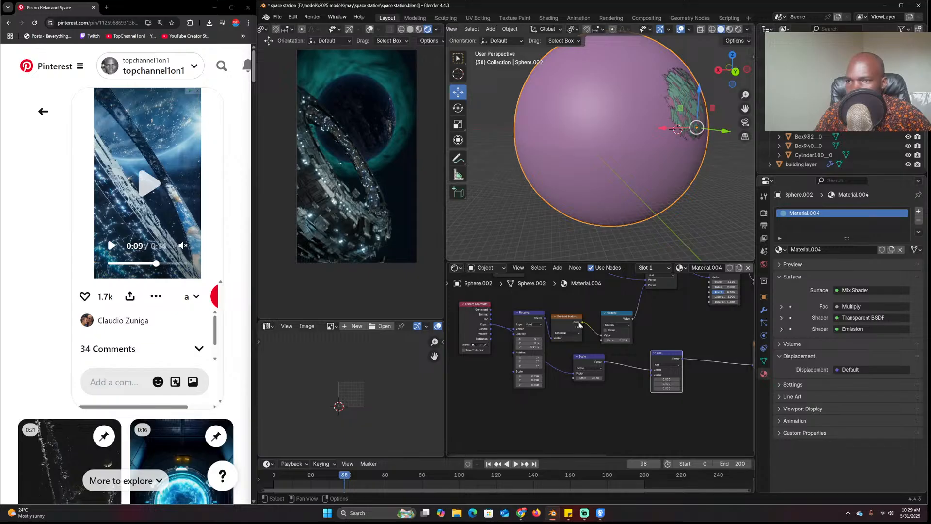
middle_drag(579, 325, 546, 359)
drag(683, 290, 575, 442)
middle_drag(575, 442, 571, 385)
drag(615, 356, 616, 353)
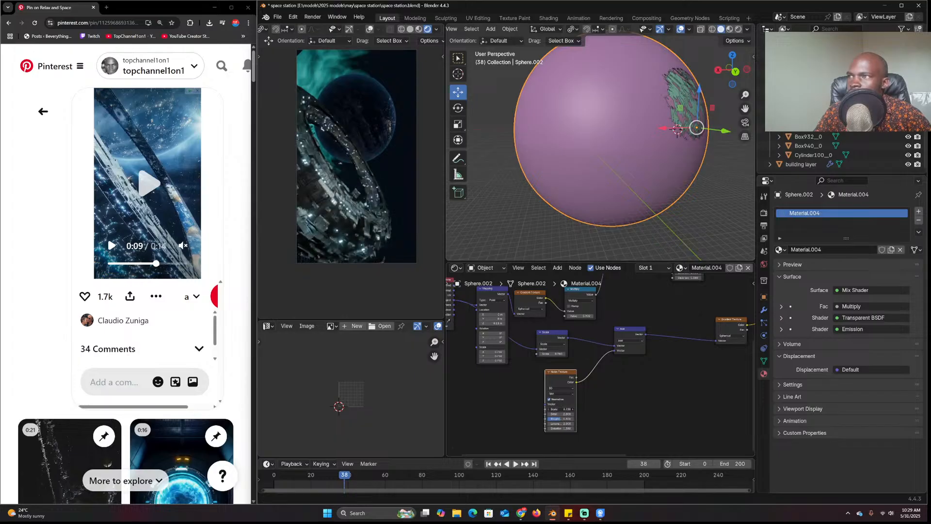
Move the lower Noise Texture aside and place a duplicated vector math node set to Subtract on its link into the Add node
drag(560, 386, 501, 395)
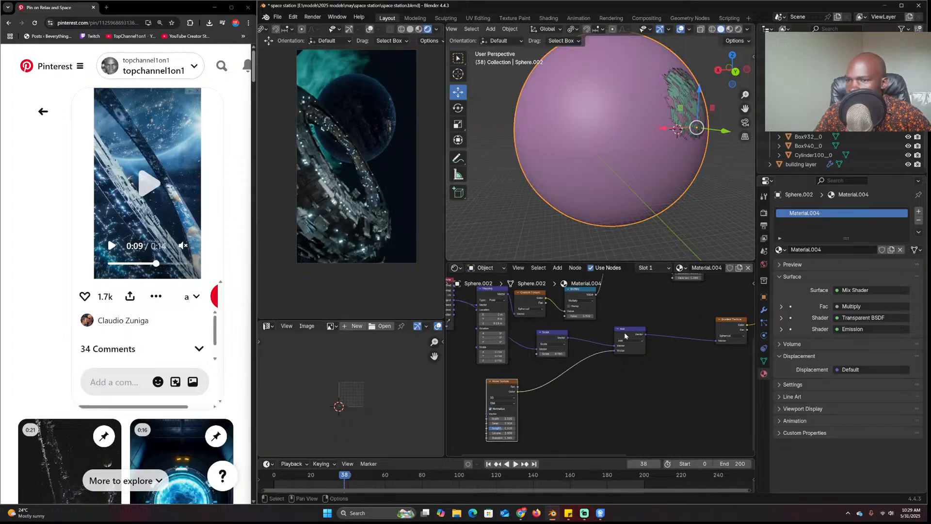
key(shift+d)
click(572, 363)
click(572, 372)
click(572, 389)
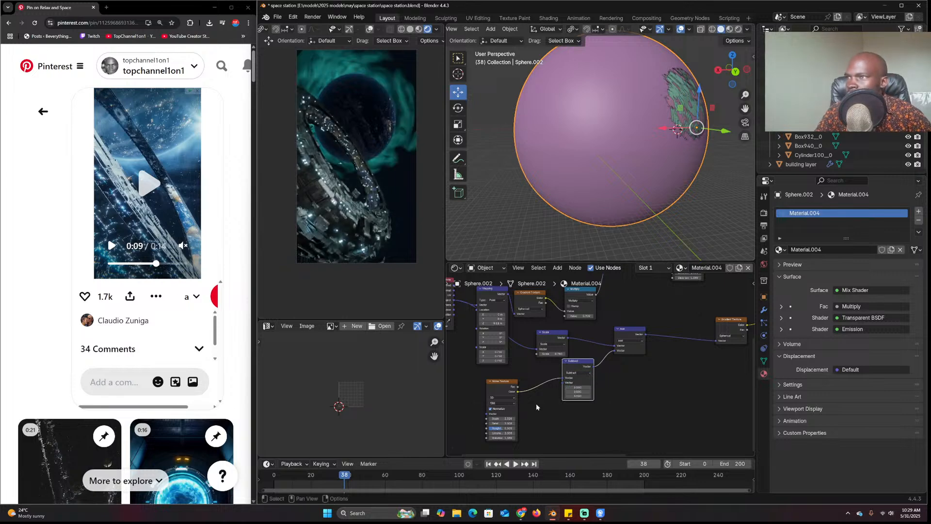
scroll(537, 406, up, 2)
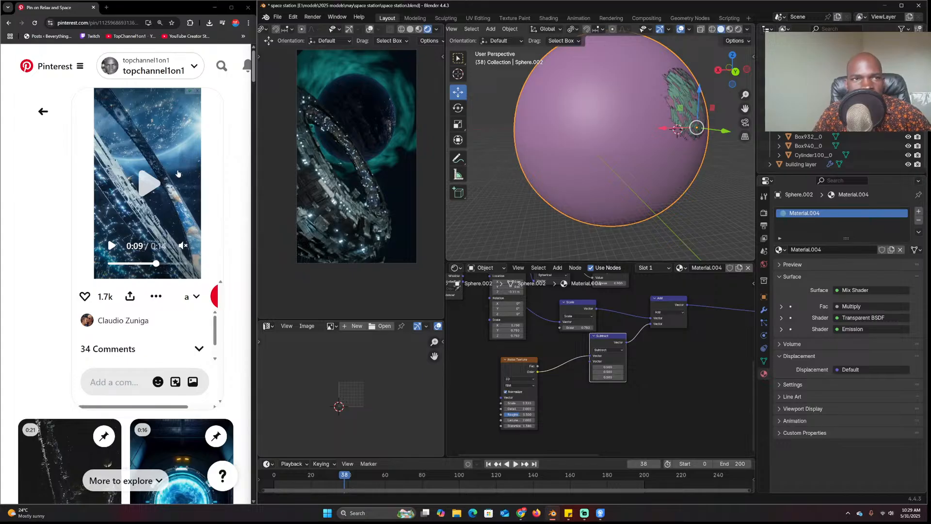
Change the Emission node's color to a saturated blue and raise its strength for a brighter glow
middle_drag(554, 353, 512, 356)
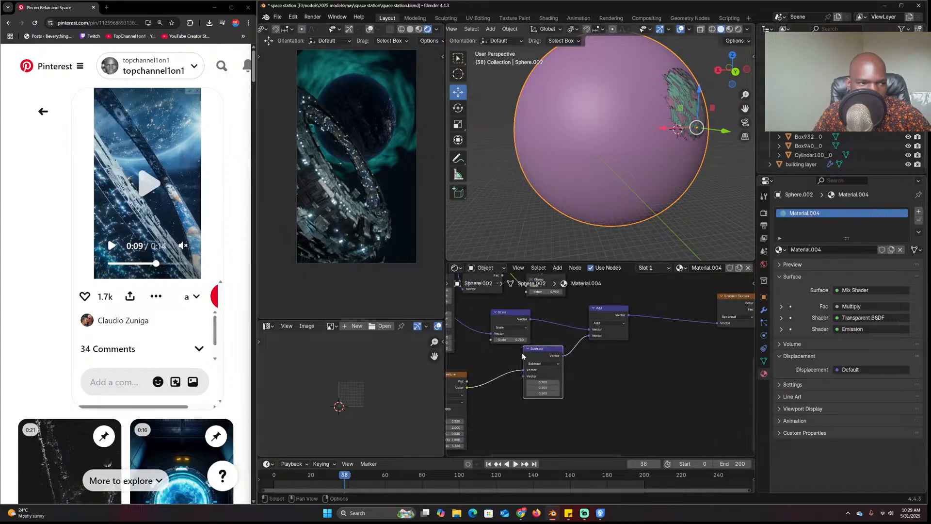
scroll(521, 353, up, 2)
middle_drag(624, 311, 615, 382)
scroll(615, 382, down, 1)
ctrl+scroll(606, 374, right, 4)
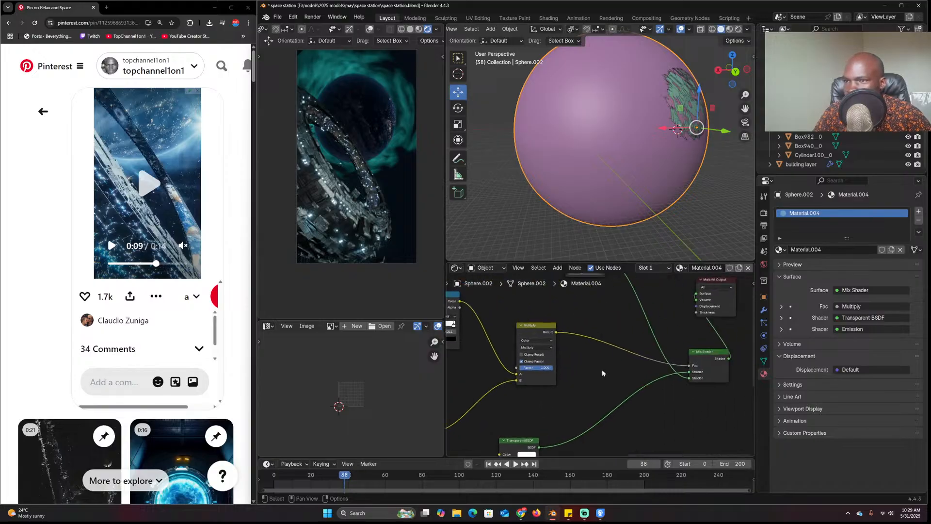
middle_drag(461, 339, 607, 359)
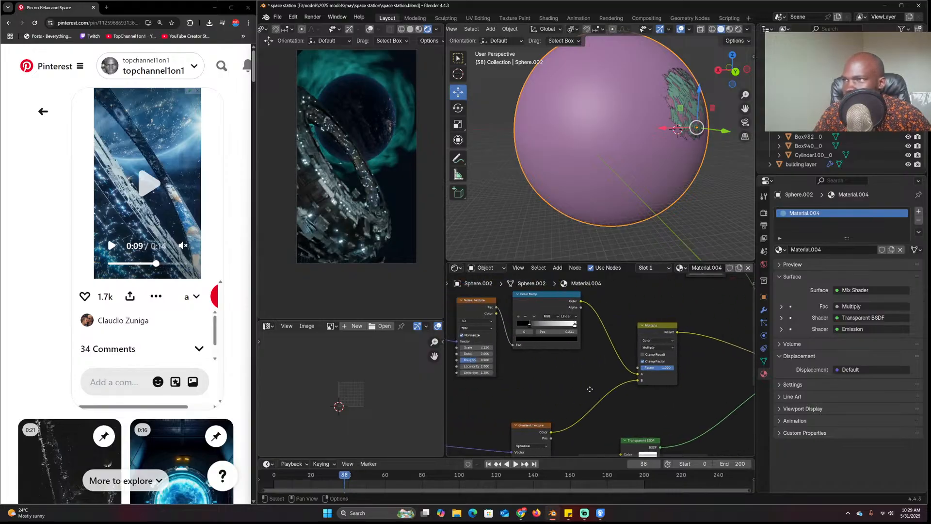
middle_drag(490, 359, 573, 350)
drag(572, 347, 582, 374)
scroll(615, 383, down, 3)
middle_drag(693, 384, 569, 382)
scroll(570, 383, up, 3)
middle_drag(678, 359, 618, 404)
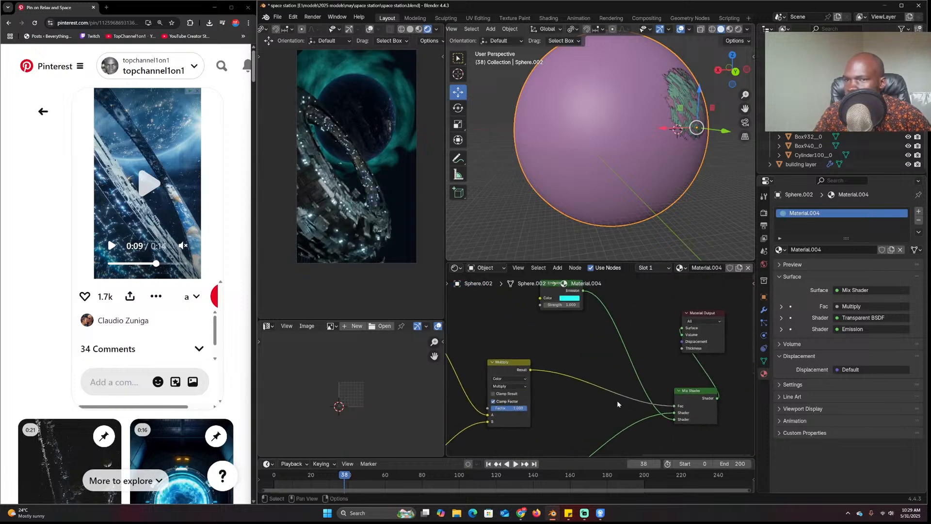
click(572, 299)
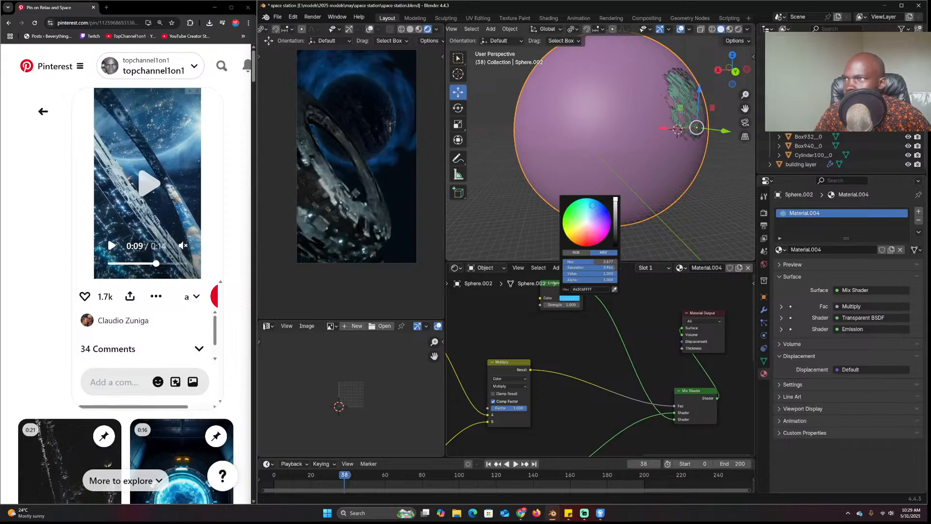
drag(600, 218, 601, 207)
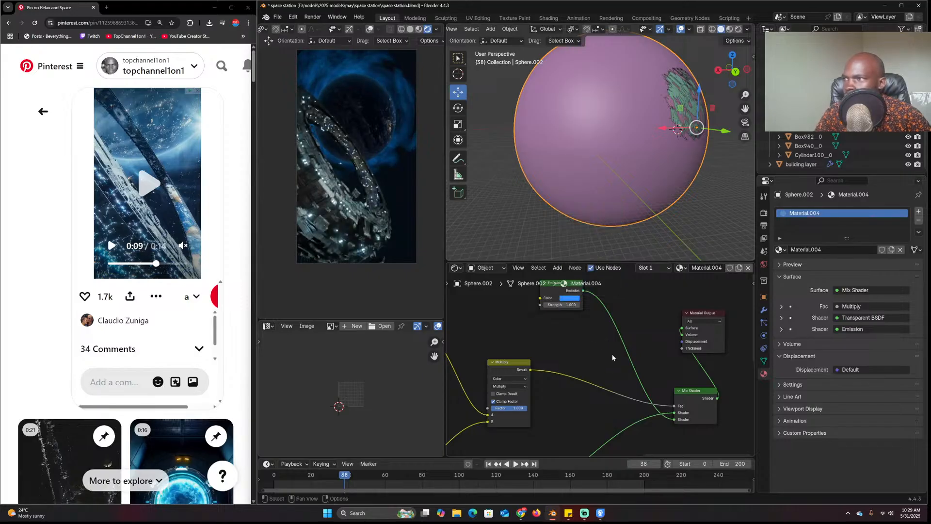
drag(571, 305, 621, 305)
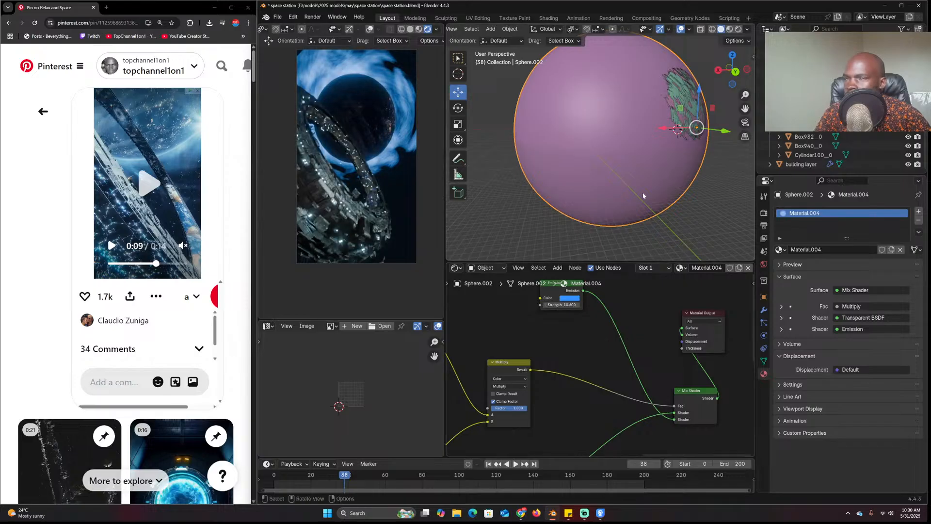
From the camera view, scale the half-sphere behind the planet up slightly
key(KP_0)
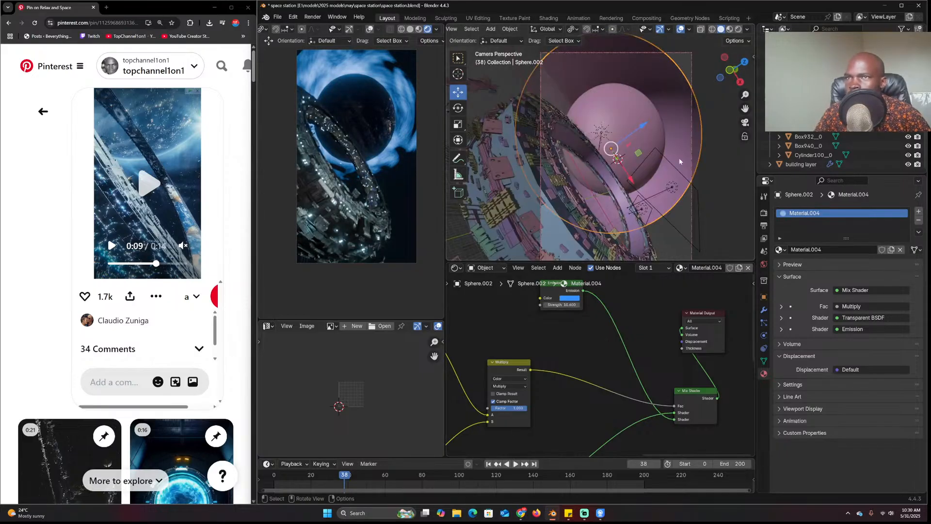
key(s)
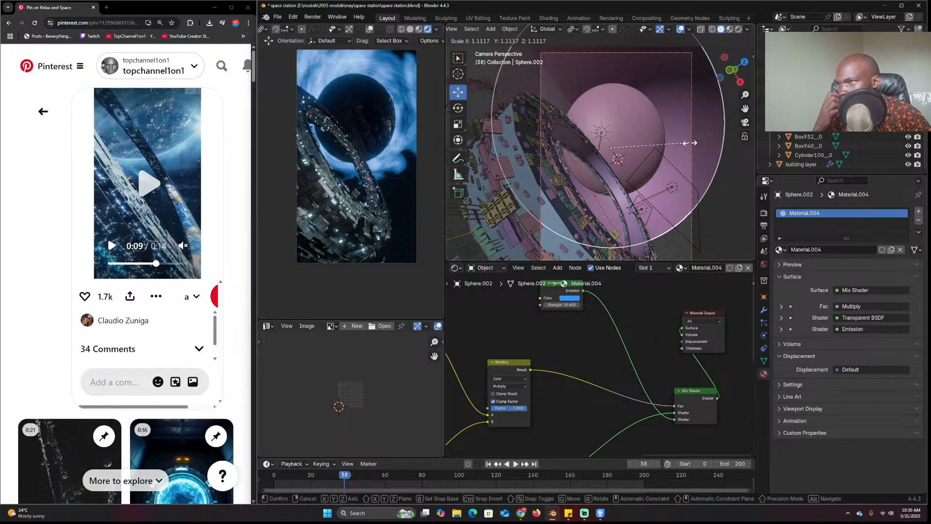
click(695, 146)
Tweak the lower Noise Texture's settings and disconnect the Subtract node from the Add node's second Vector
scroll(614, 377, down, 3)
middle_drag(614, 378, 706, 333)
middle_drag(556, 388, 741, 316)
scroll(627, 401, up, 5)
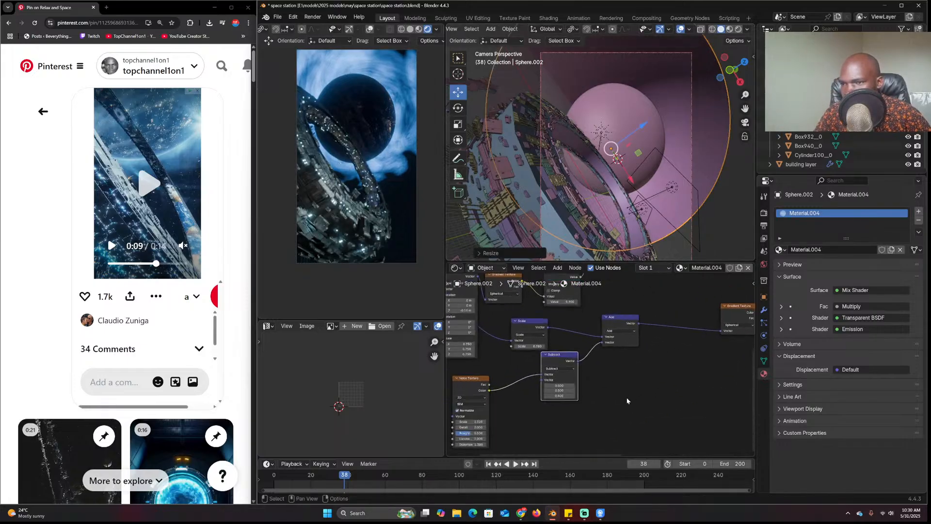
middle_drag(579, 407, 663, 378)
mouse_move(532, 397)
mouse_down()
mouse_move(551, 397)
mouse_move(543, 410)
mouse_up()
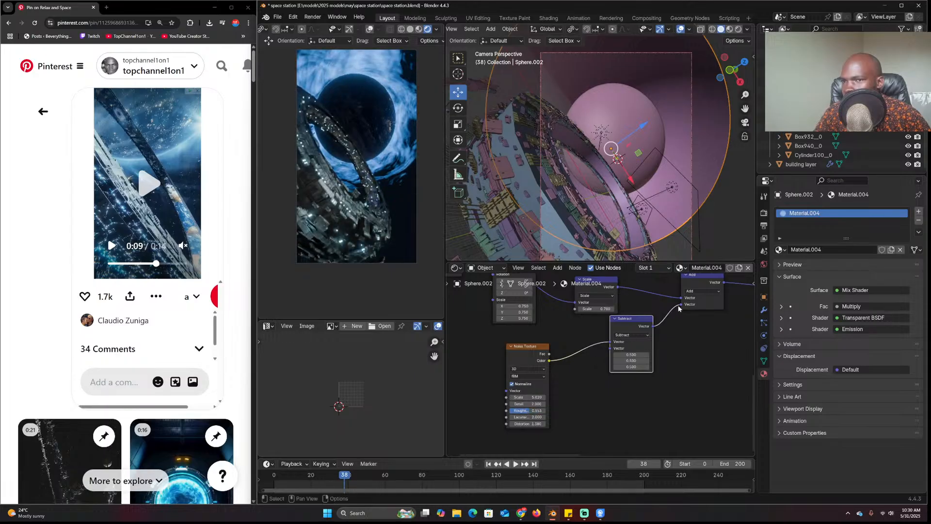
drag(679, 308, 671, 315)
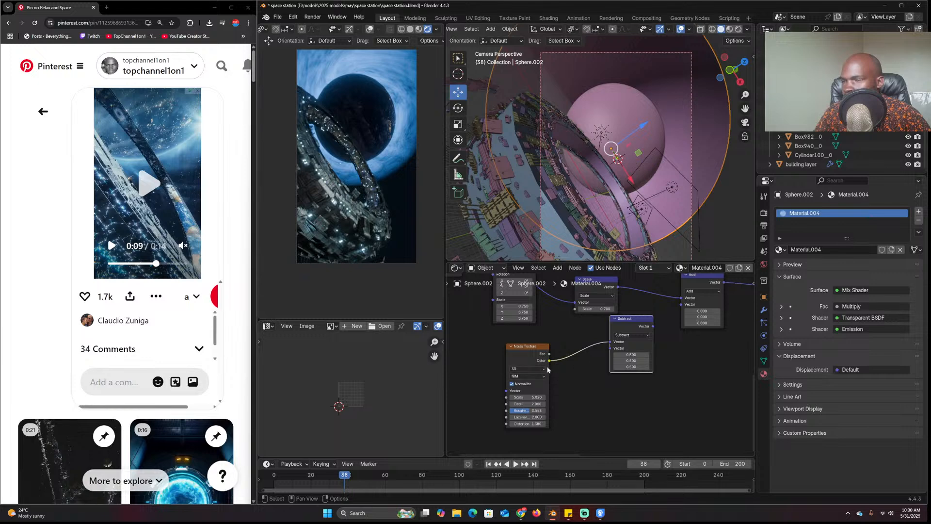
Move the second Gradient Texture closer to the Add node and insert a Color Ramp on its output link
middle_drag(604, 364, 548, 409)
middle_drag(702, 365, 581, 381)
scroll(616, 367, down, 2)
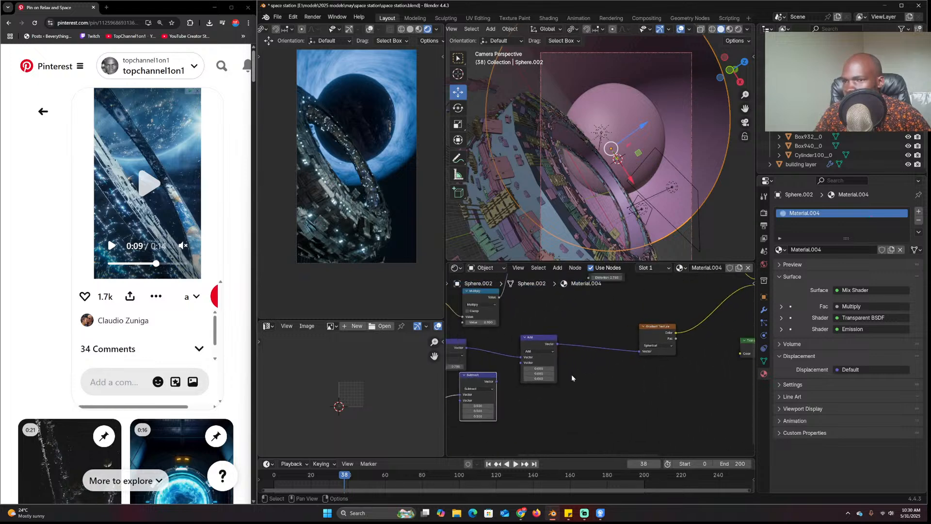
middle_drag(528, 371, 563, 370)
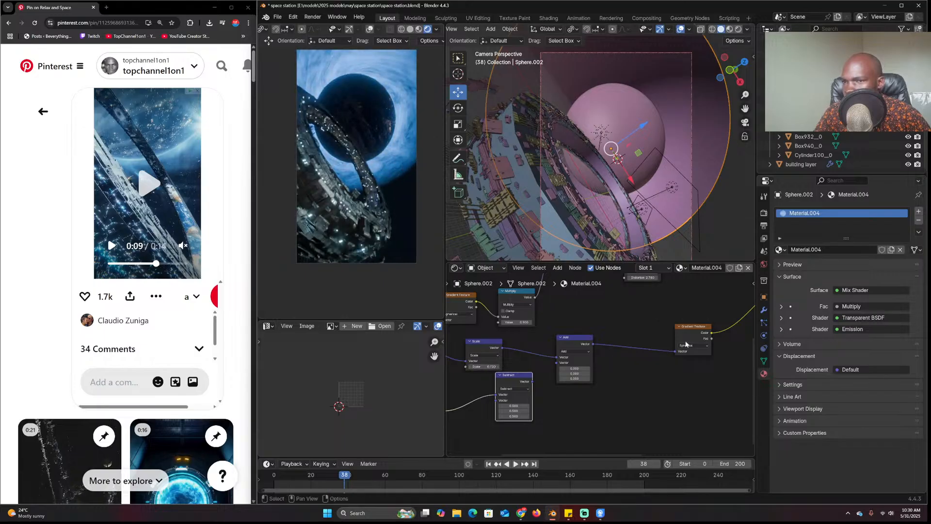
drag(686, 344, 598, 362)
key(shift+a)
text(ramp)
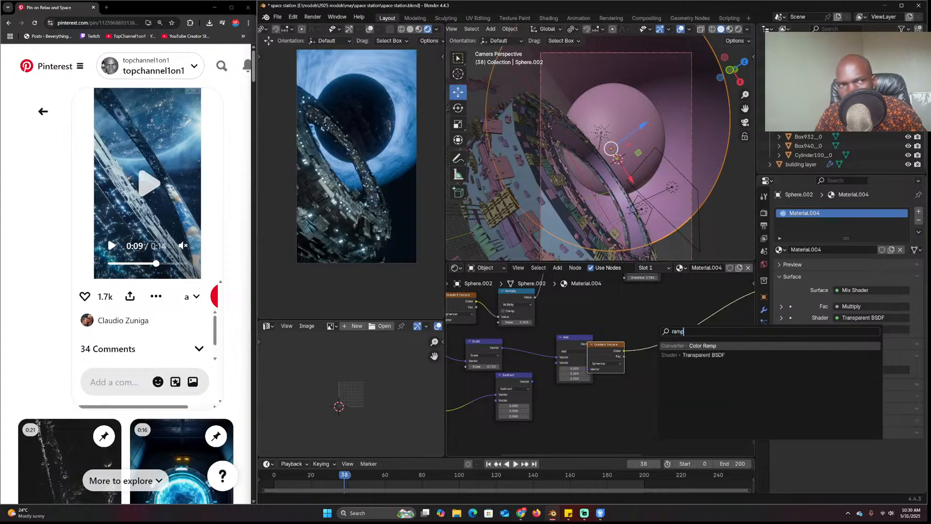
key(Return)
click(690, 360)
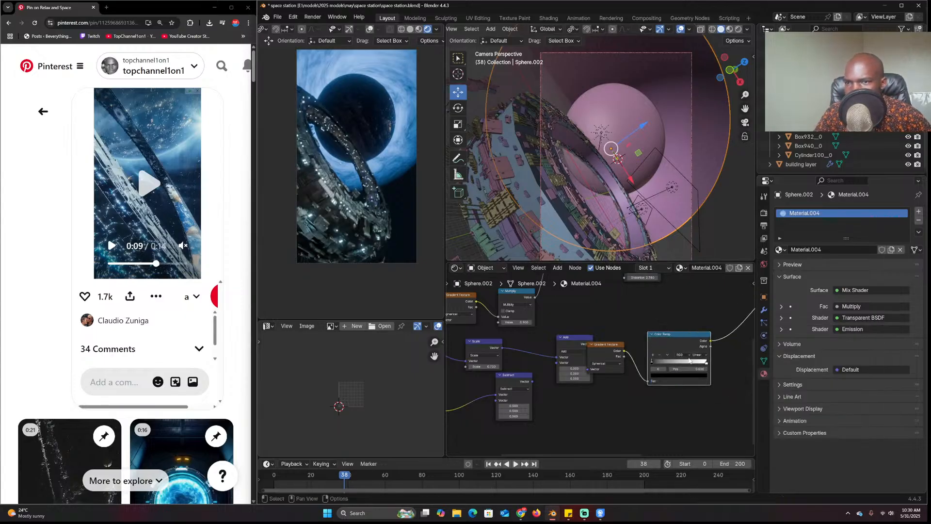
Set the new Color Ramp's interpolation to Ease and shift its black stop toward the white stop
click(701, 356)
click(702, 365)
middle_drag(702, 362, 685, 366)
click(684, 366)
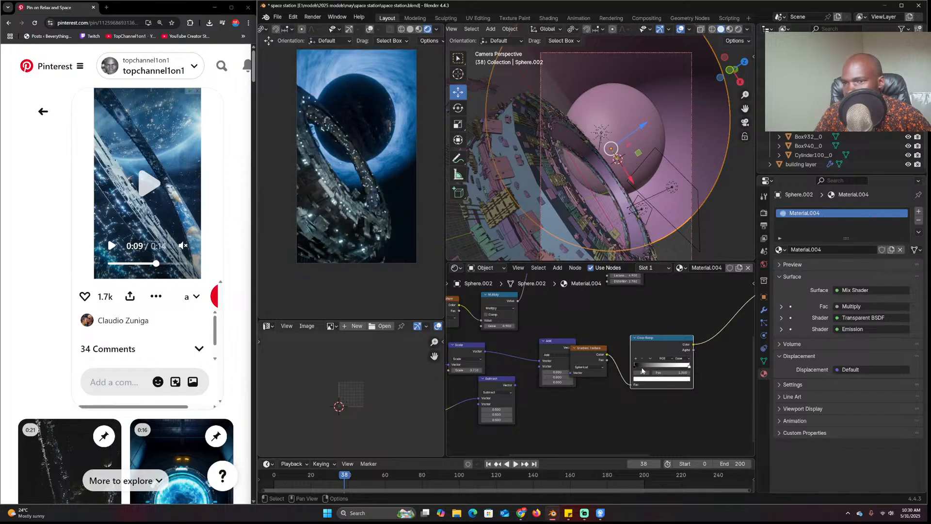
key(g)
click(652, 366)
drag(652, 366, 658, 365)
Remove the Add node before the second Gradient Texture while keeping the link, and move the Gradient Texture nearer the Scale node
mouse_move(577, 396)
middle_down()
mouse_move(609, 392)
mouse_move(554, 392)
mouse_move(581, 384)
middle_up()
scroll(602, 394, up, 1)
scroll(601, 395, up, 2)
click(578, 336)
key(ctrl+x)
drag(635, 340, 592, 340)
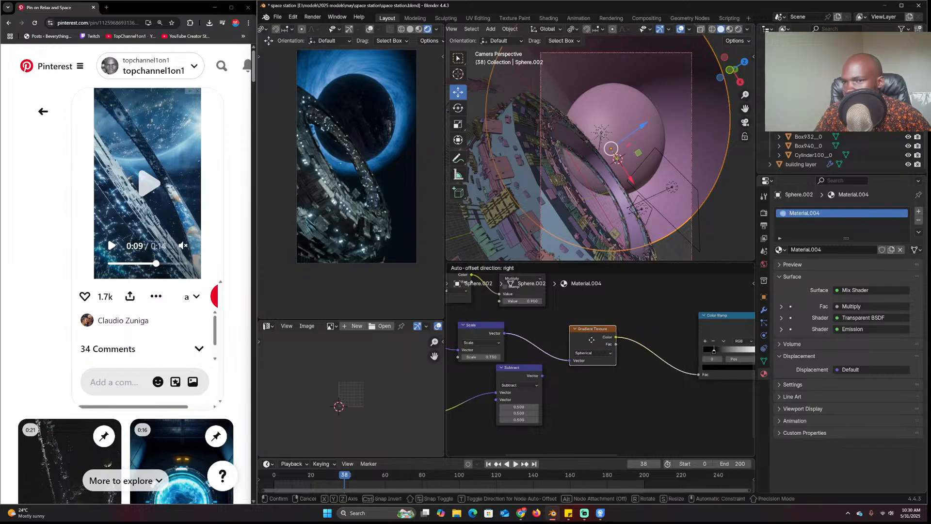
Delete the unused Subtract node and the lower Noise Texture beneath the Scale node
mouse_move(631, 387)
middle_down()
mouse_move(561, 402)
mouse_move(637, 377)
middle_up()
click(543, 352)
key(x)
middle_drag(523, 385, 561, 394)
key(x)
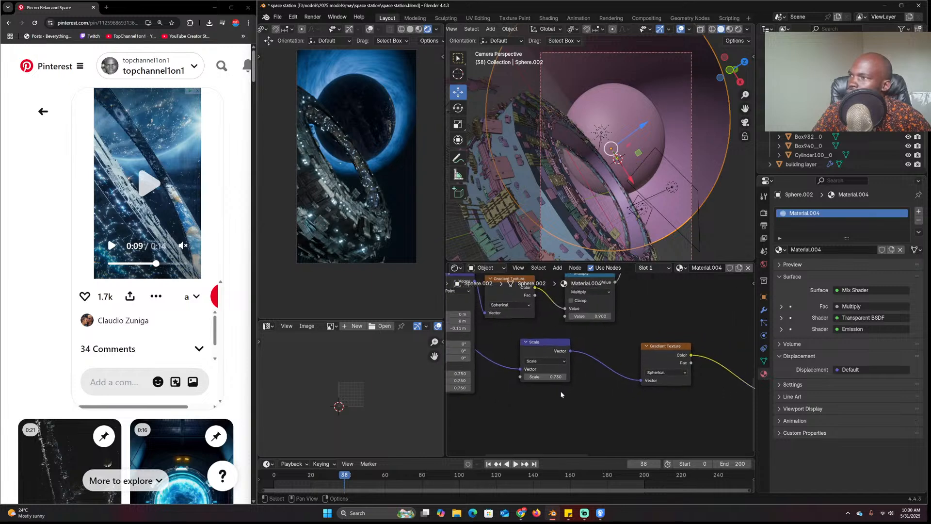
Select the planet's atmosphere sphere and raise the Emission strength in its atmosphere material
click(647, 127)
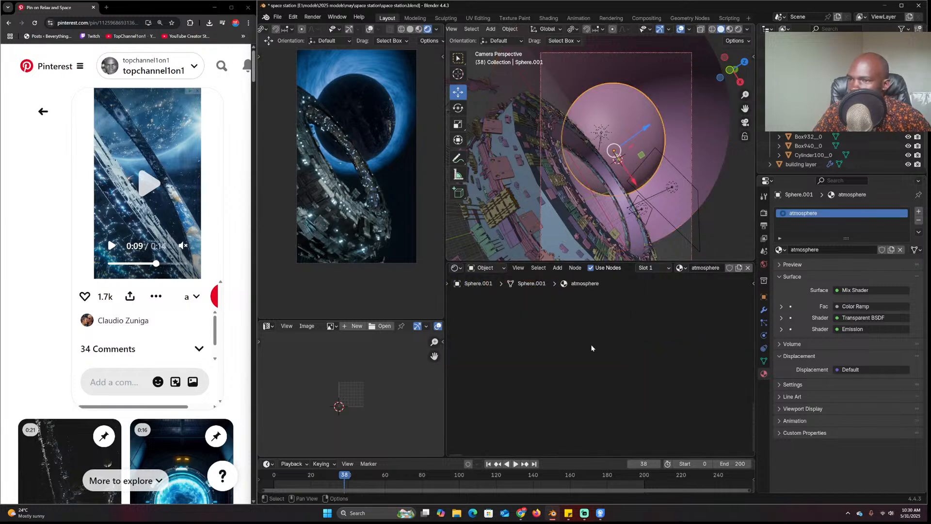
key(Home)
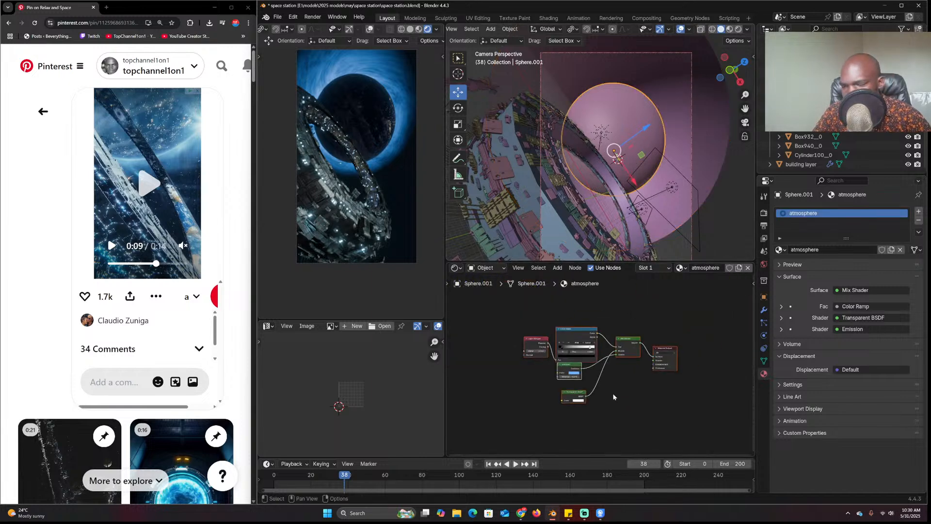
scroll(614, 397, up, 3)
drag(552, 386, 573, 386)
In the Compositor, set the Bloom Glare node's size to 0.969 and its highlights threshold to 6.050
click(459, 270)
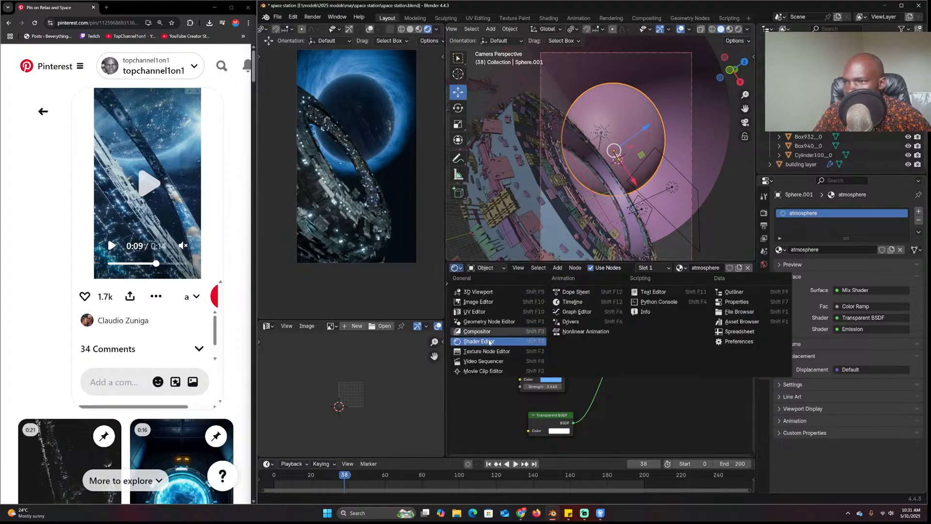
click(496, 332)
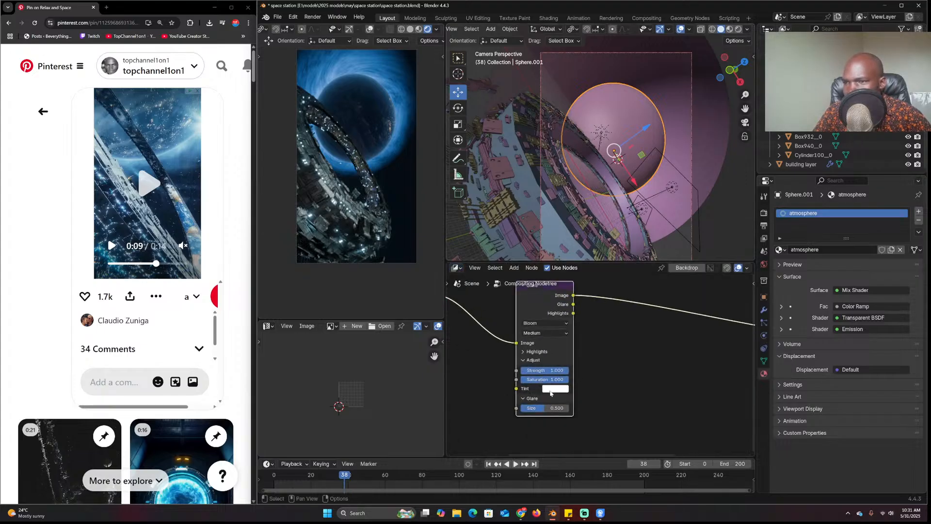
middle_drag(550, 378, 621, 379)
drag(606, 410, 619, 409)
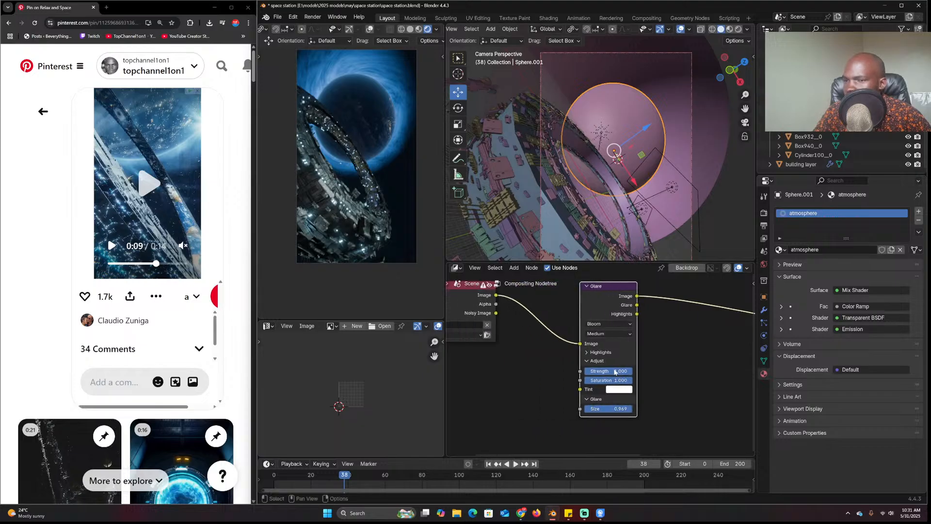
click(600, 353)
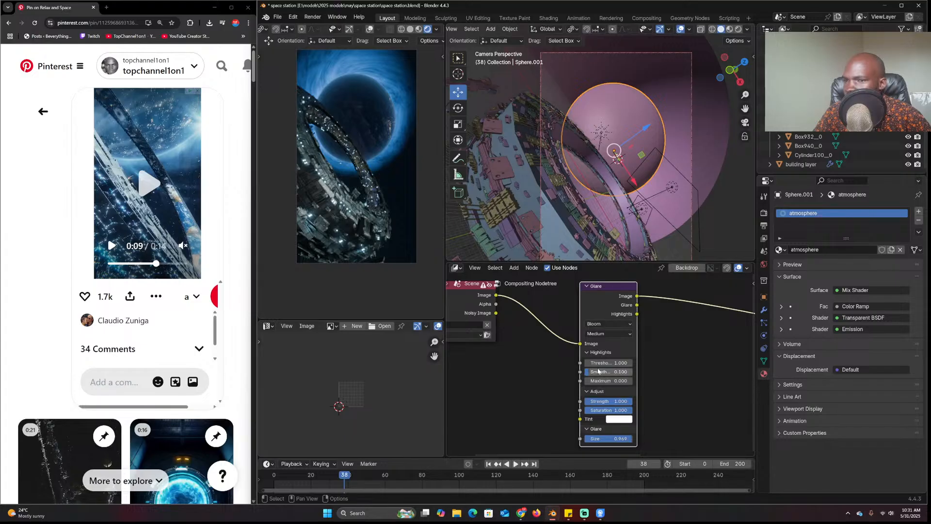
mouse_move(609, 363)
mouse_down()
mouse_move(593, 362)
mouse_move(625, 363)
mouse_up()
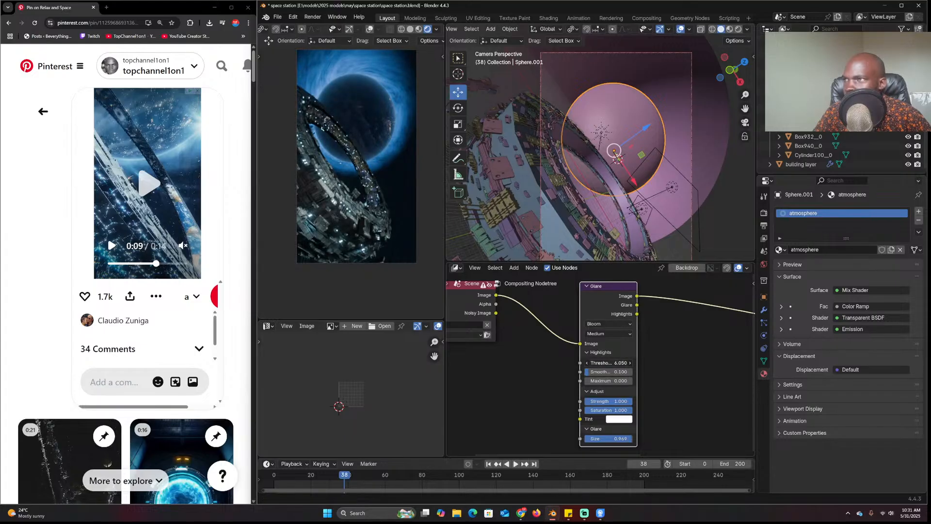
Return to the half-sphere's shader nodes and move the Add node feeding the Noise Texture up to make room
click(696, 173)
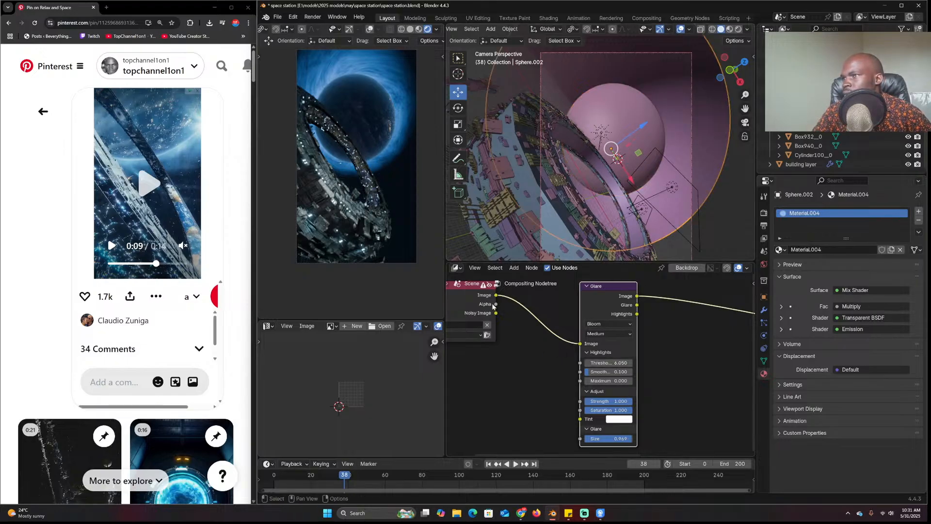
click(460, 268)
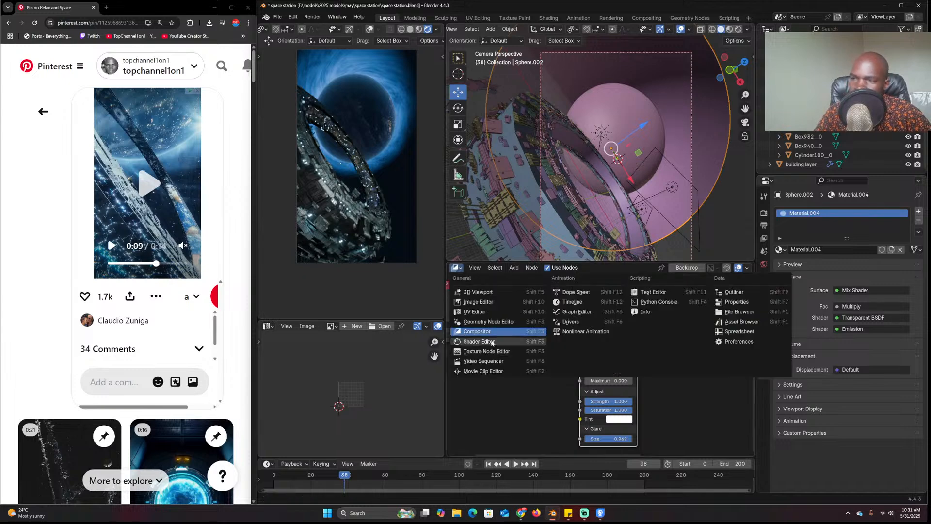
click(490, 350)
scroll(618, 371, down, 4)
middle_drag(561, 365, 576, 387)
middle_drag(480, 379, 569, 337)
scroll(553, 396, up, 3)
scroll(621, 341, down, 4)
middle_drag(730, 297, 631, 376)
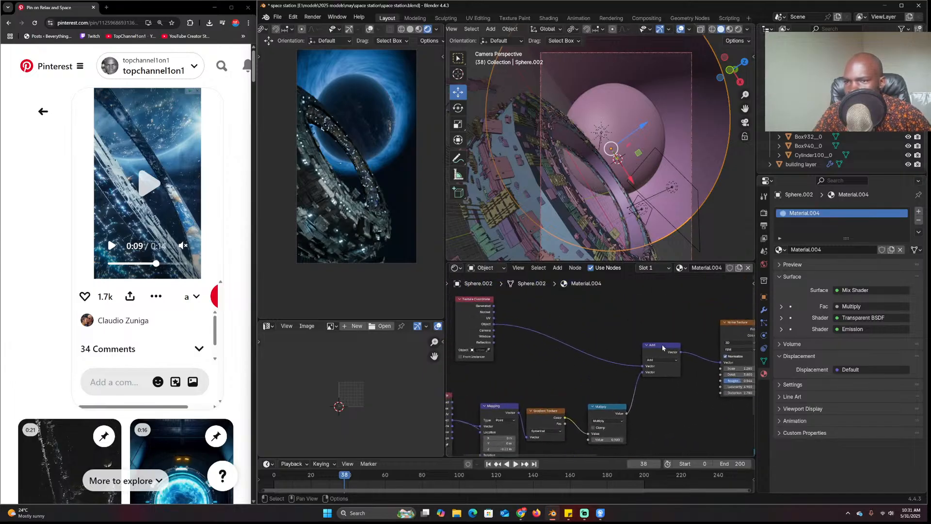
drag(662, 345, 646, 326)
Place a duplicate Mapping node between Texture Coordinate and the Add node, and reset its Location to 0 and Scale to 1
middle_drag(718, 366, 599, 349)
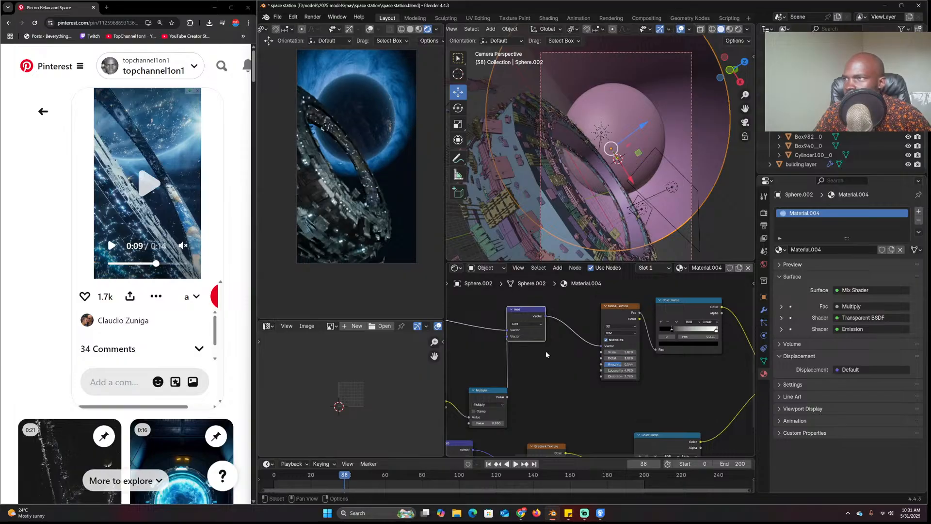
middle_drag(547, 354, 670, 353)
click(562, 334)
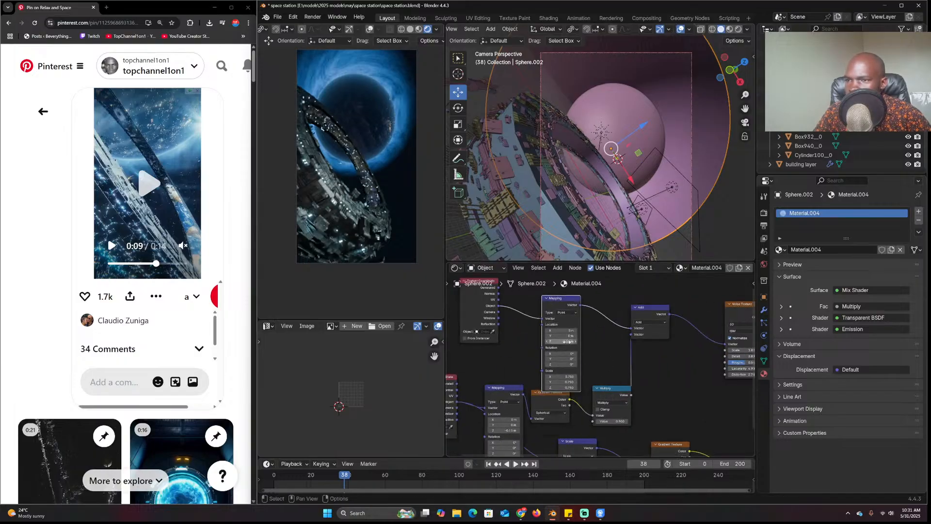
right_click(561, 377)
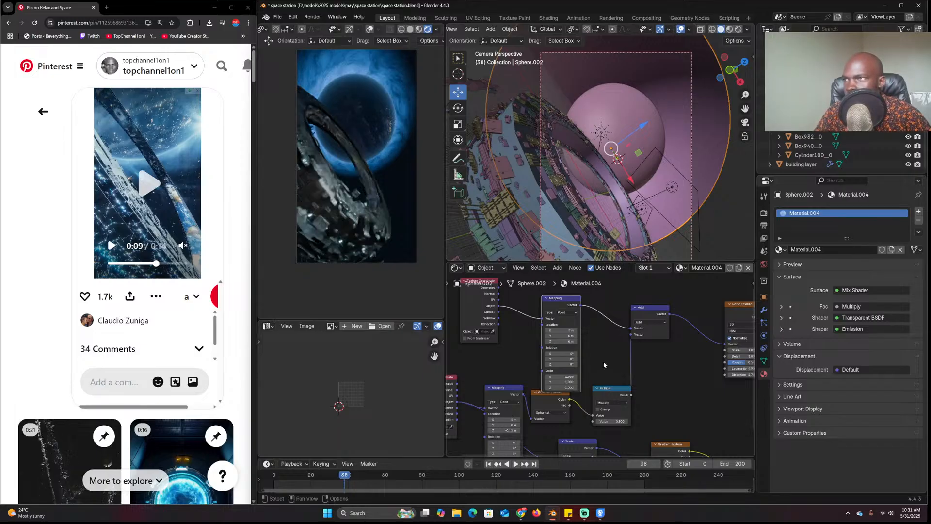
Drive the new Mapping node's Z rotation with the expression #frame/10 and play the animation briefly to check the noise movement
drag(568, 342, 553, 359)
right_click(568, 341)
right_click(568, 365)
click(569, 359)
key(Tab)
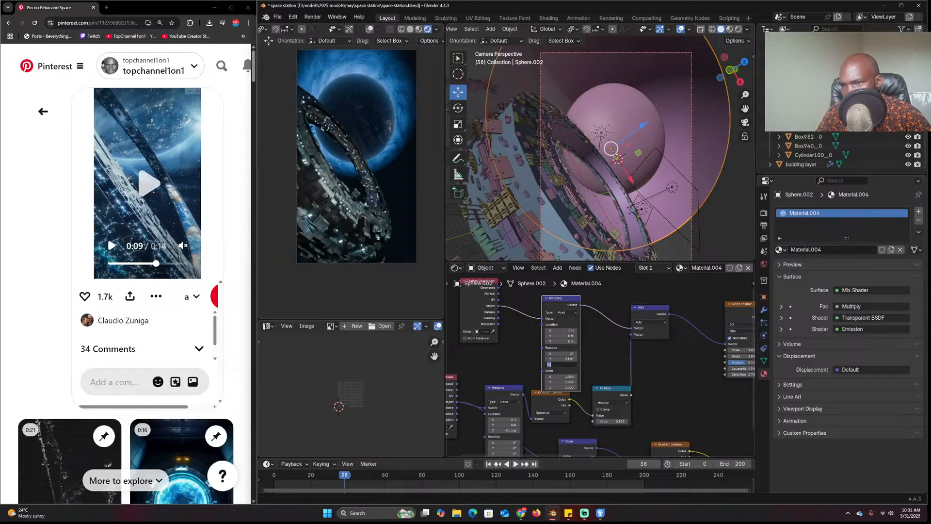
text(#frame/10)
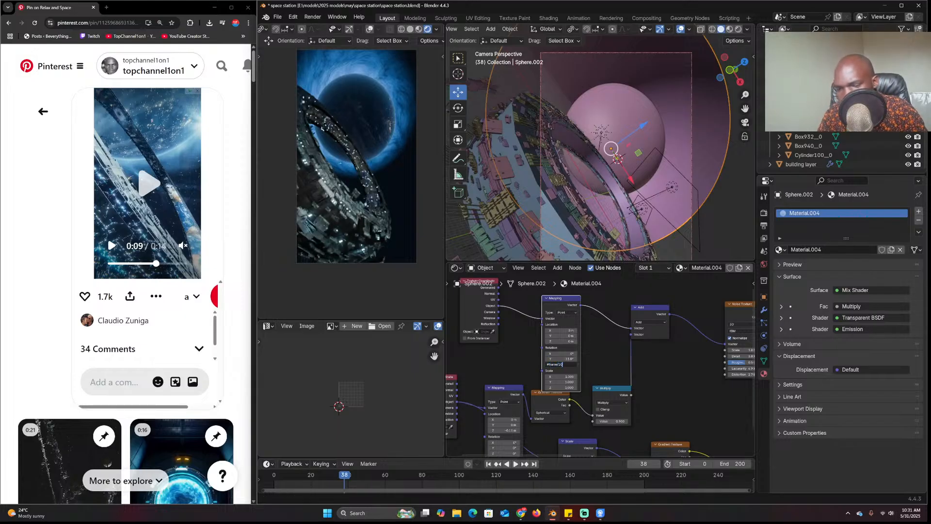
key(Return)
key(space)
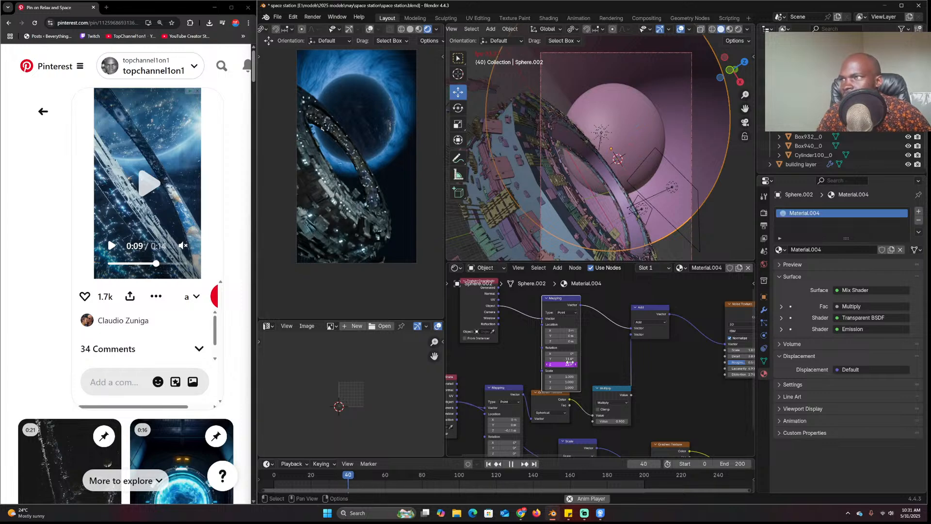
key(space)
Set the Color Ramp after the half-sphere's Gradient Texture to B-Spline interpolation and move its black stop to about 0.53
scroll(597, 363, down, 4)
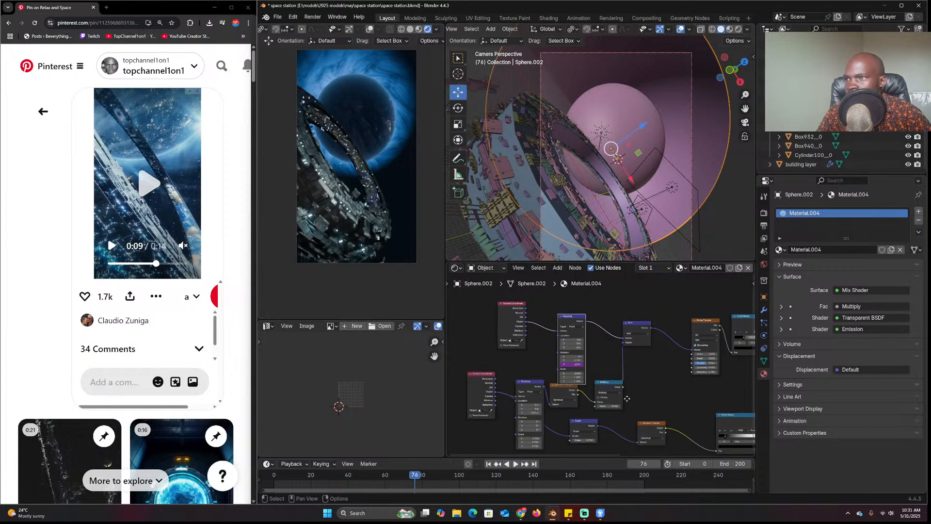
middle_drag(597, 363, 569, 334)
middle_drag(671, 369, 557, 341)
scroll(597, 380, up, 4)
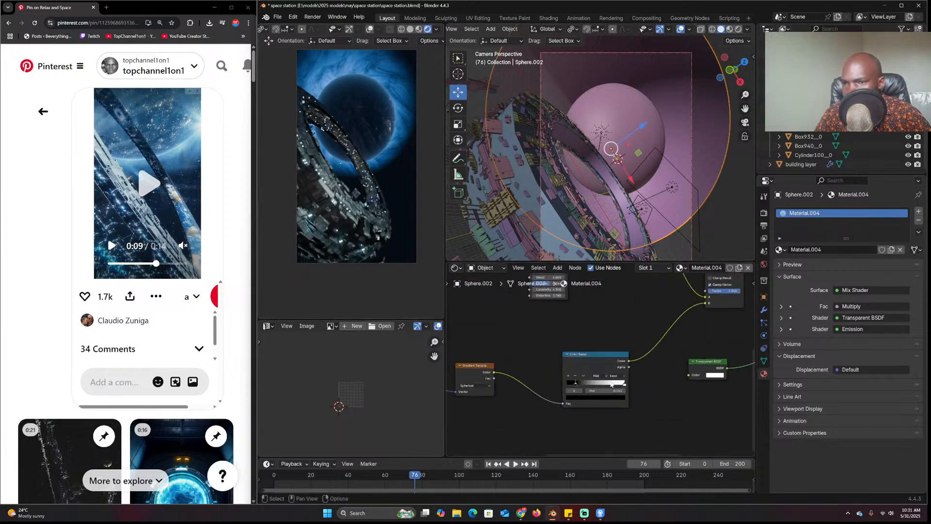
click(618, 376)
scroll(616, 404, up, 1)
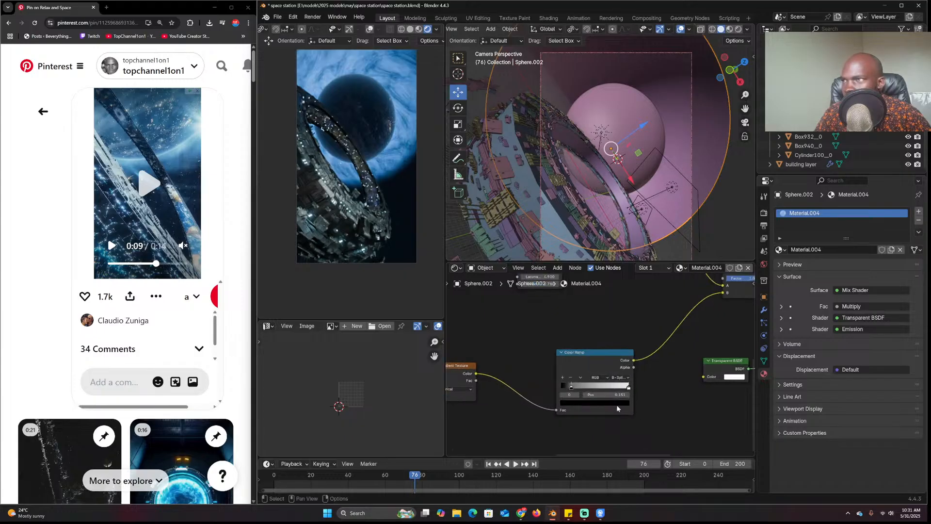
drag(570, 386, 596, 389)
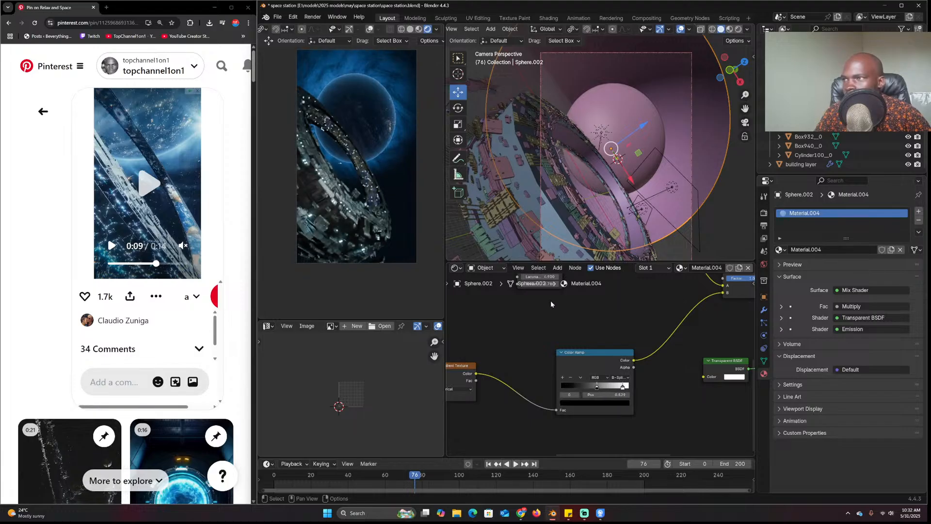
With the camera view in Material Preview shading, switch the render engine to EEVEE and enable Raytracing
key(alt+a)
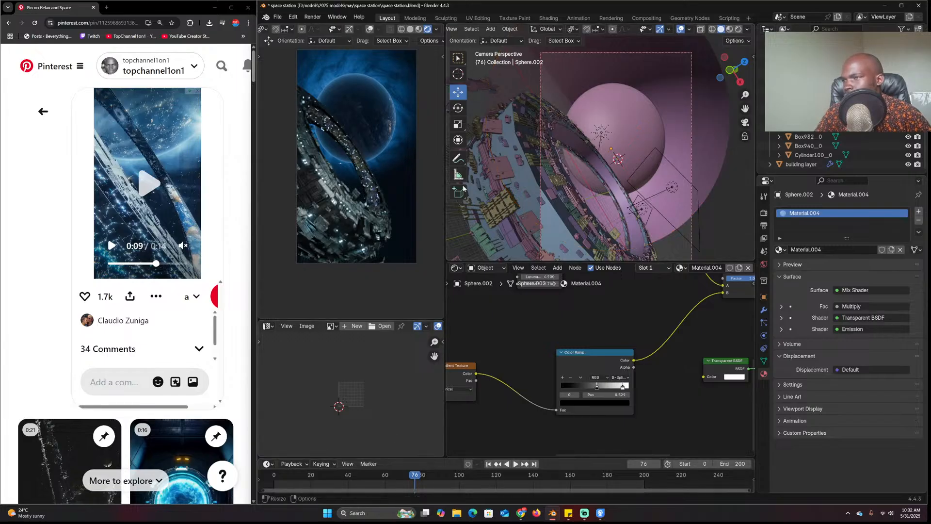
click(418, 29)
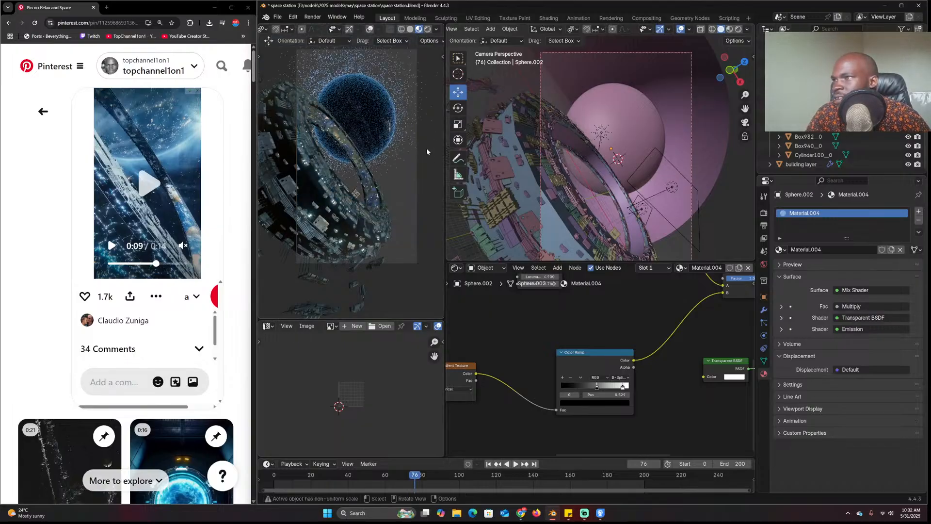
click(705, 144)
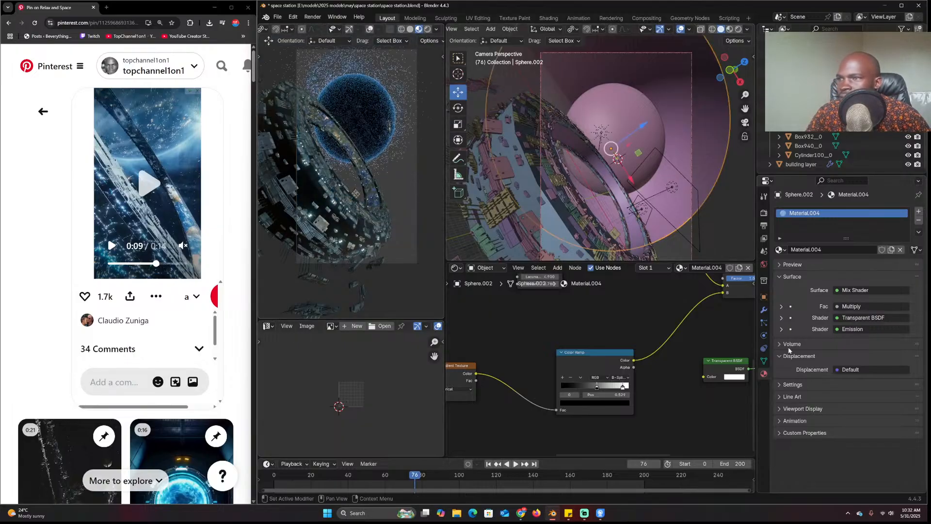
click(764, 213)
scroll(862, 268, down, 2)
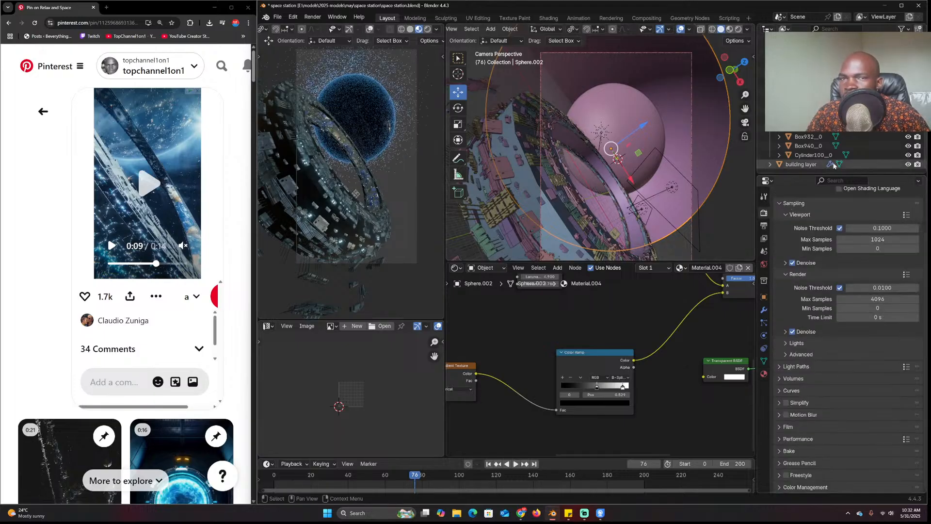
scroll(832, 248, up, 3)
click(874, 212)
click(868, 222)
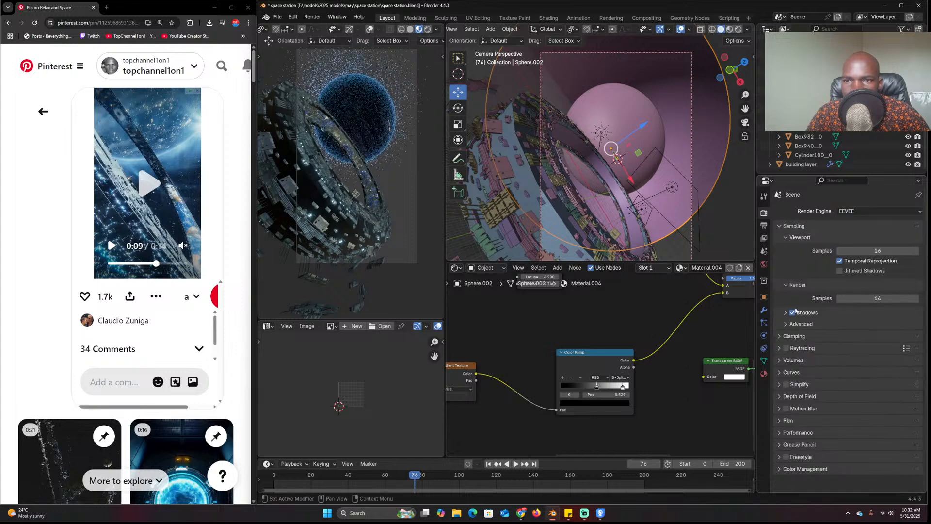
click(786, 348)
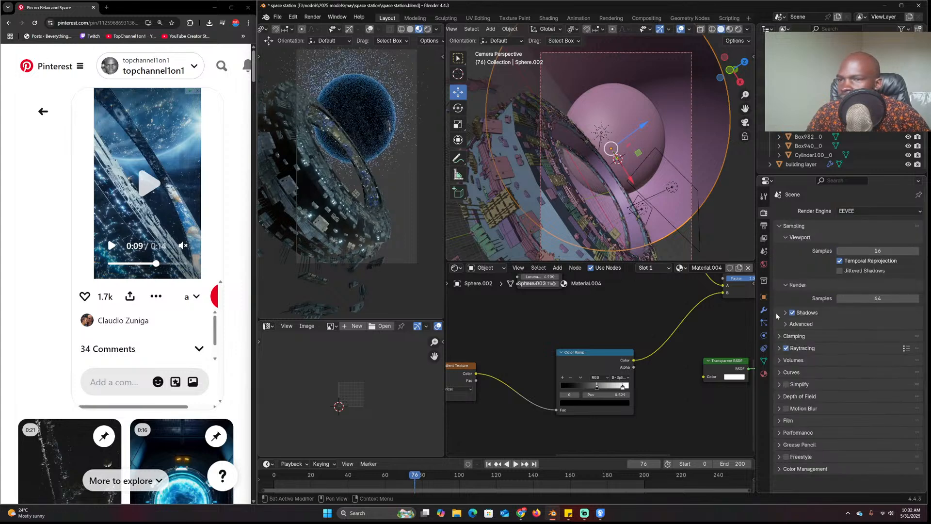
Set the render method of the half-sphere's material to Blended
click(764, 375)
scroll(839, 420, down, 5)
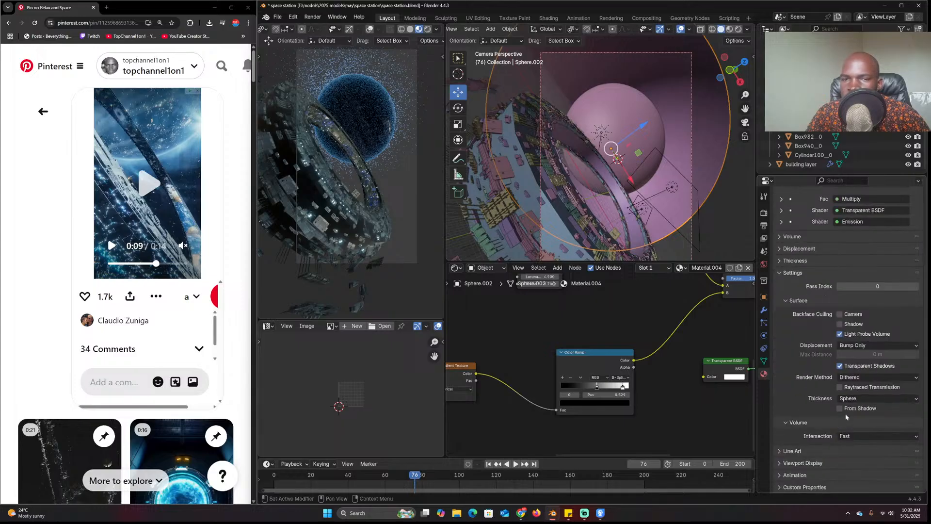
click(873, 378)
click(866, 376)
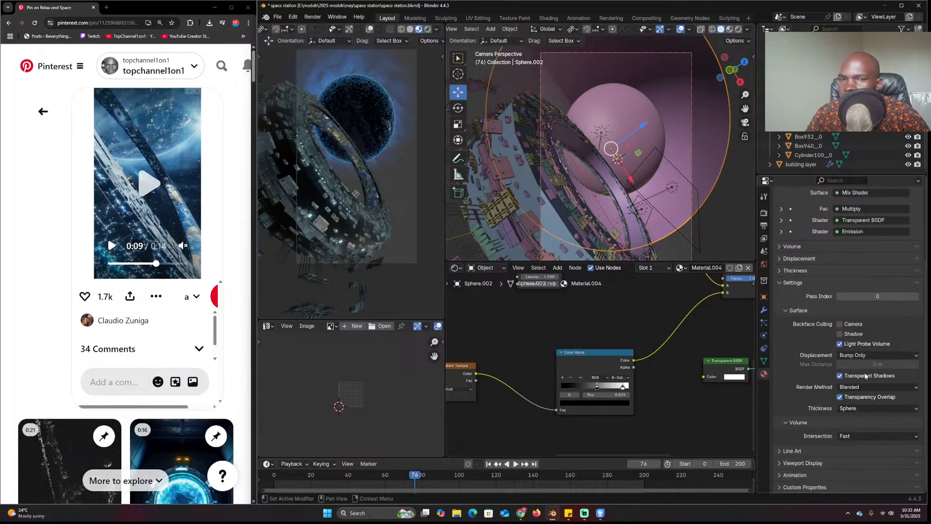
Return the camera view to Rendered shading, set the planet's atmosphere material to the Blended render method, and save the file
click(655, 125)
click(428, 29)
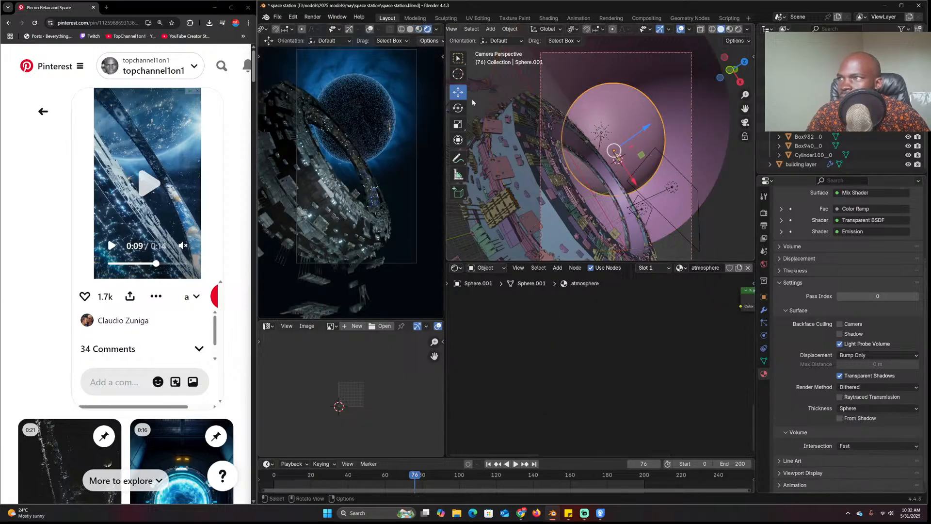
click(868, 387)
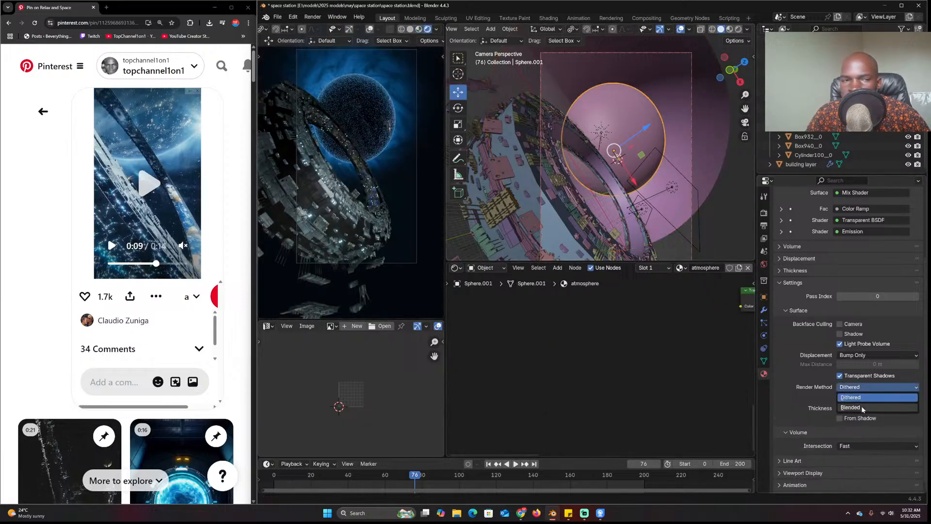
click(863, 406)
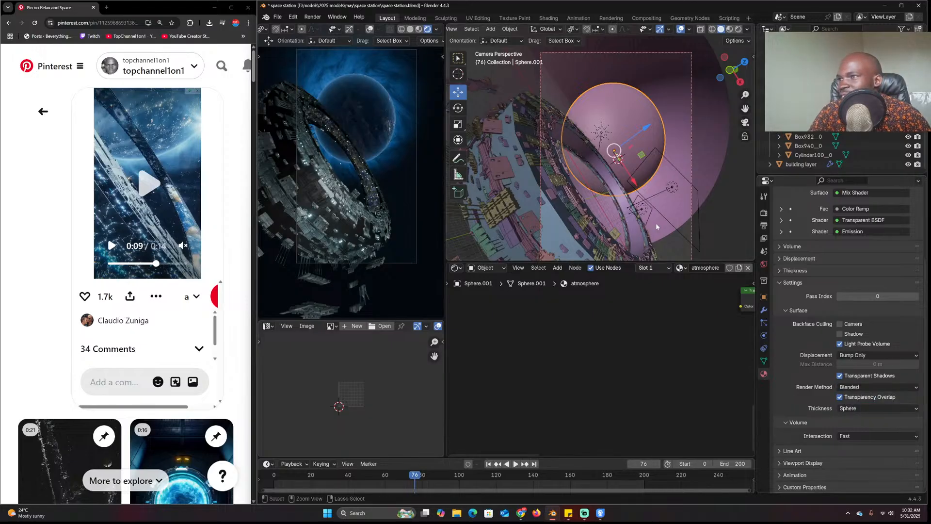
key(ctrl+s)
Play the animation briefly from near the start of the timeline to check the blended glow and atmosphere
click(639, 232)
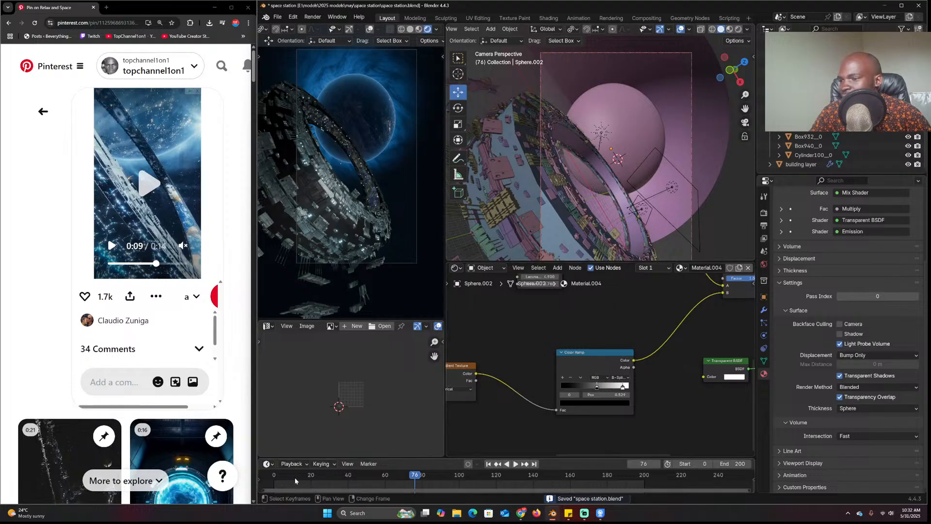
click(279, 480)
key(space)
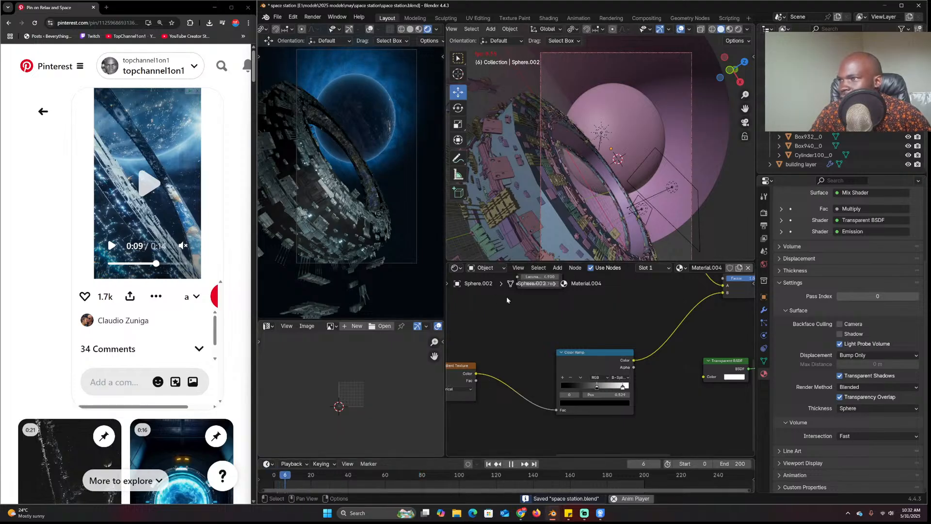
key(space)
Select the space station ring and give the end stop of its Base Color Color Ramp a dark blue tint
click(536, 201)
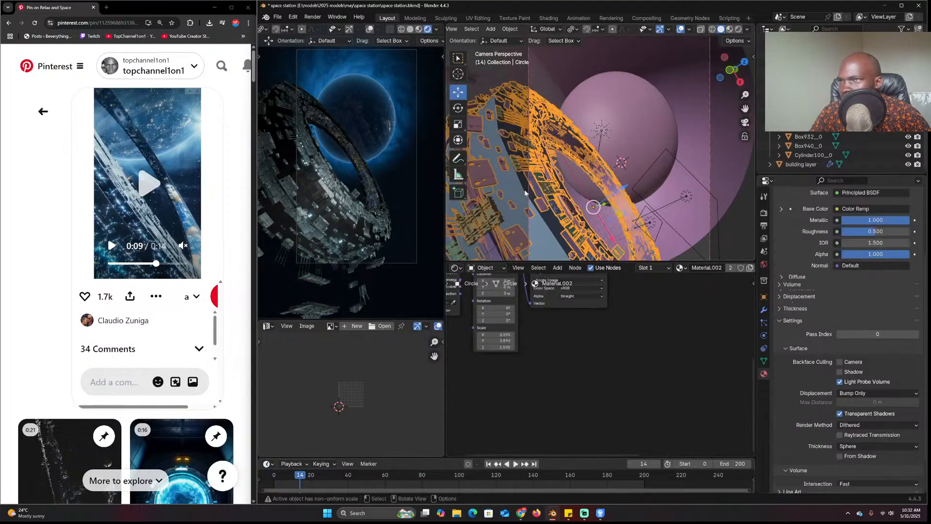
scroll(809, 342, up, 5)
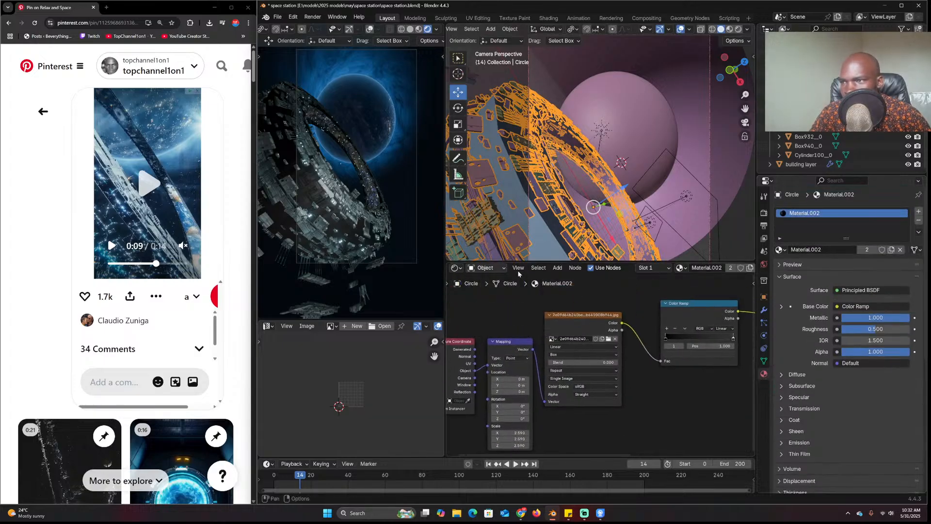
middle_drag(689, 345, 582, 355)
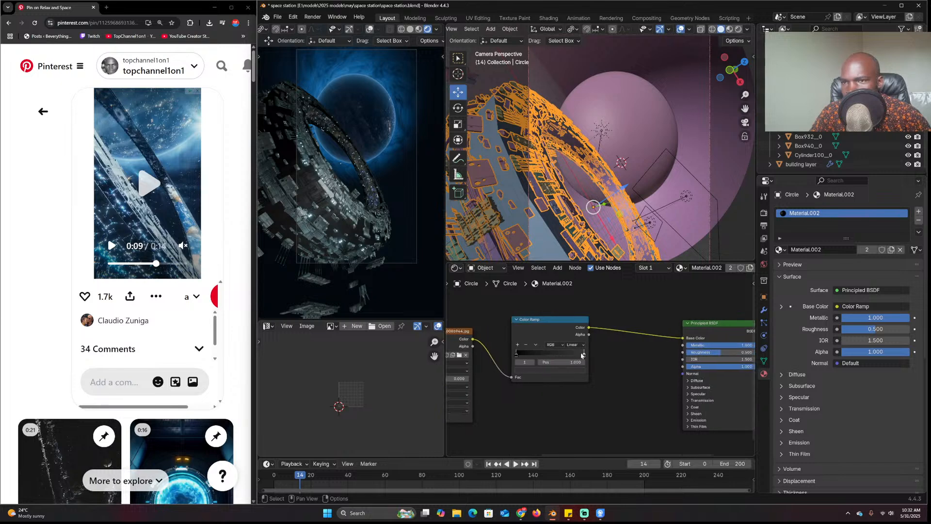
click(582, 356)
click(570, 372)
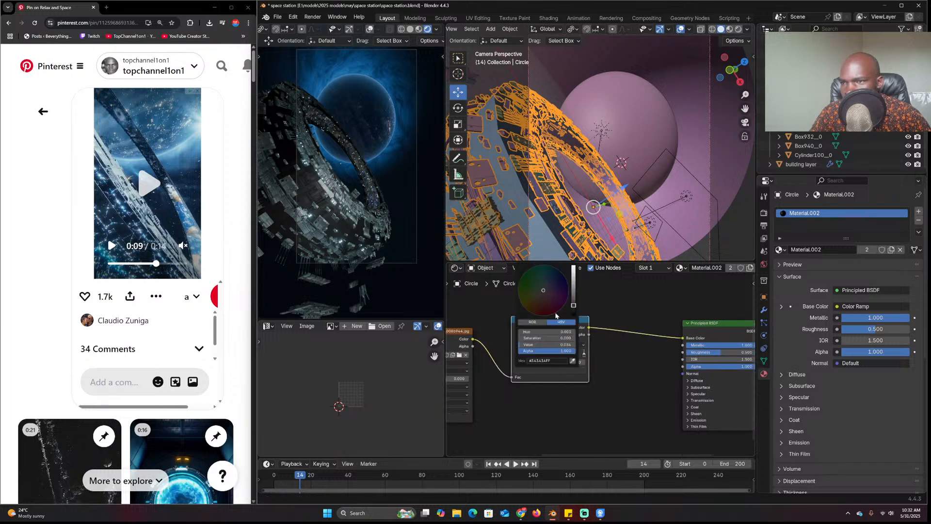
click(548, 281)
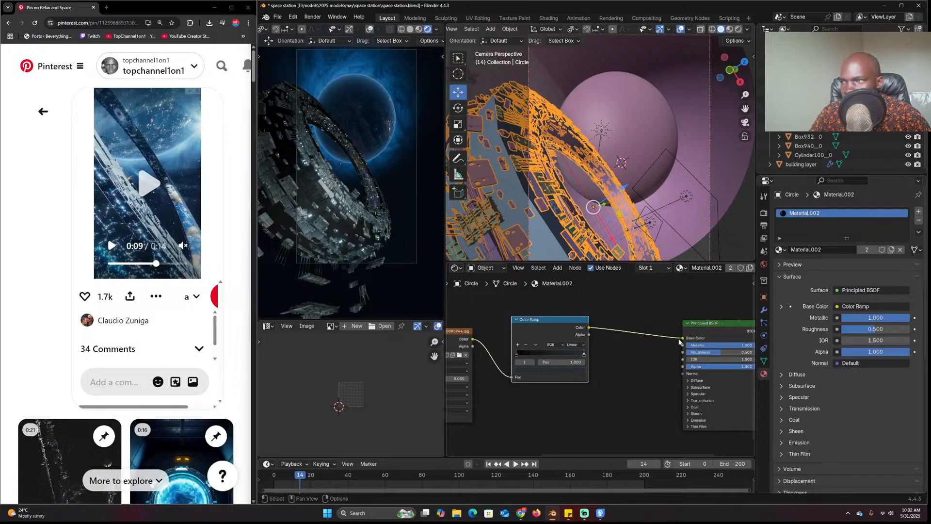
Compare the ring without its Color Ramp by detaching the link from Base Color and reconnecting it
click(655, 344)
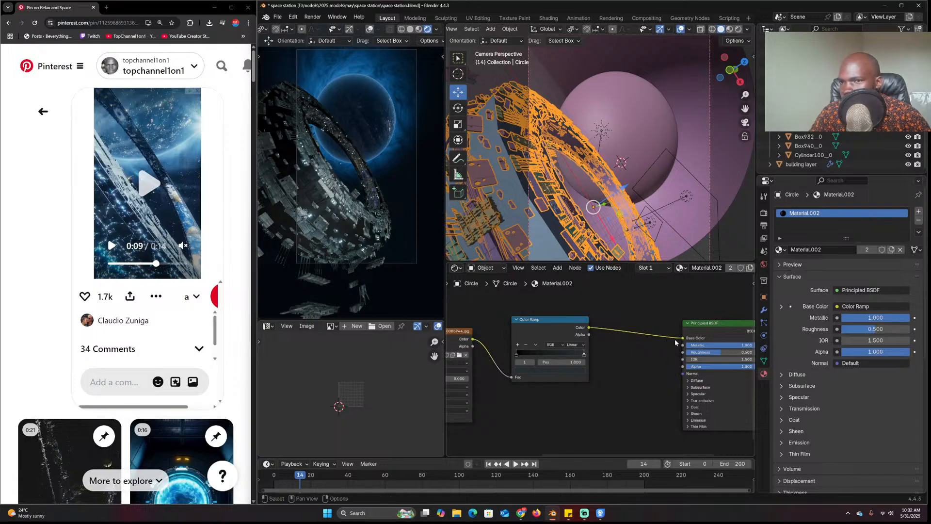
drag(680, 339, 668, 339)
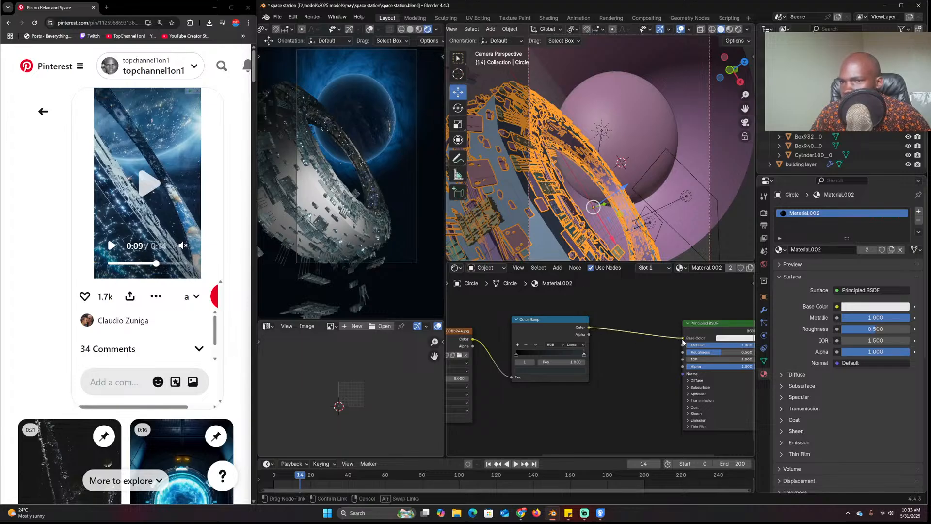
drag(682, 341, 682, 339)
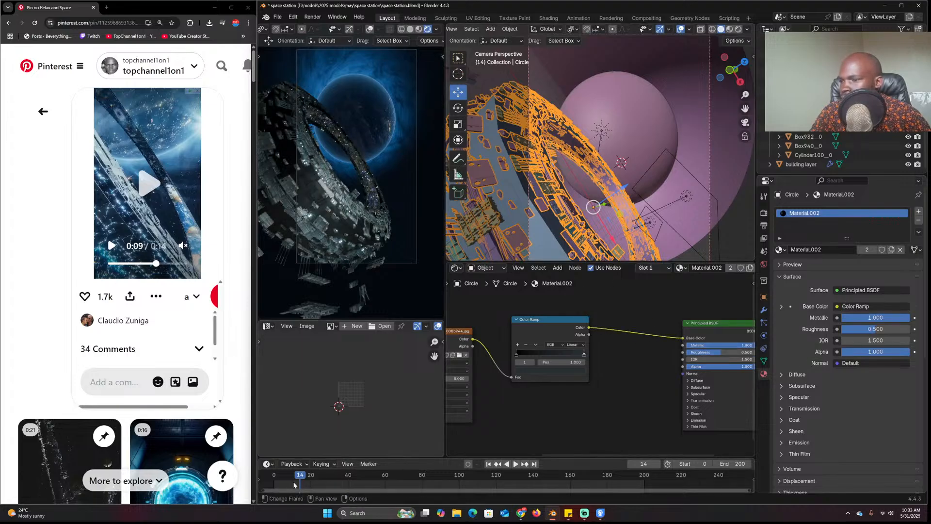
Play the animation from frame 0 with everything deselected to review the tinted ring, and cancel the playback
click(273, 484)
key(space)
key(space)
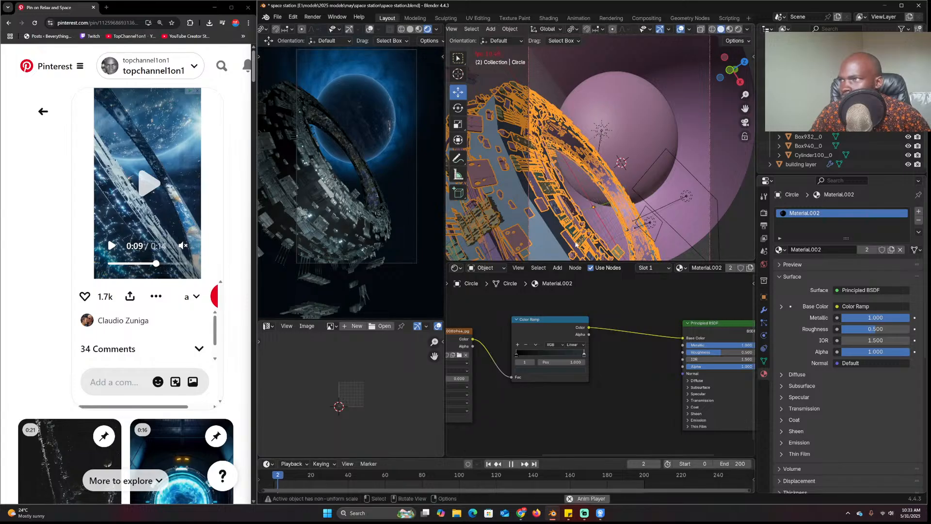
key(alt+a)
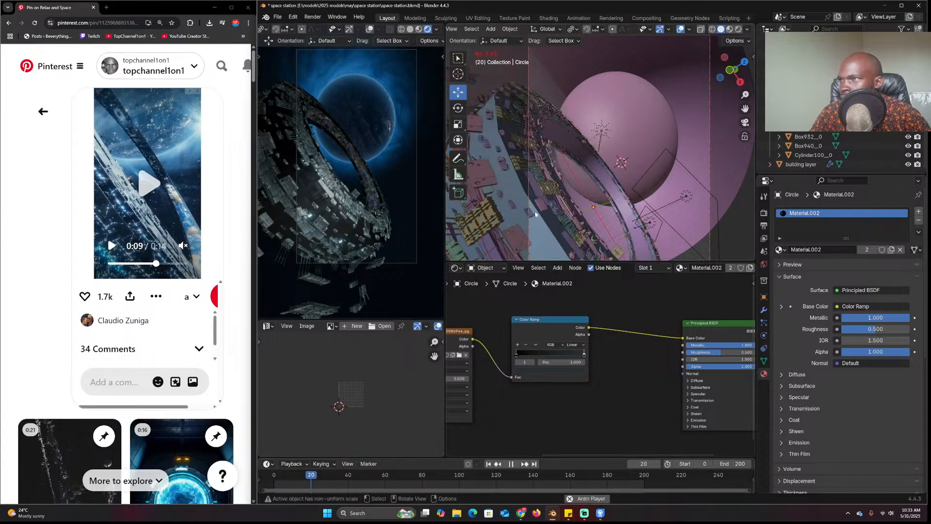
key(Escape)
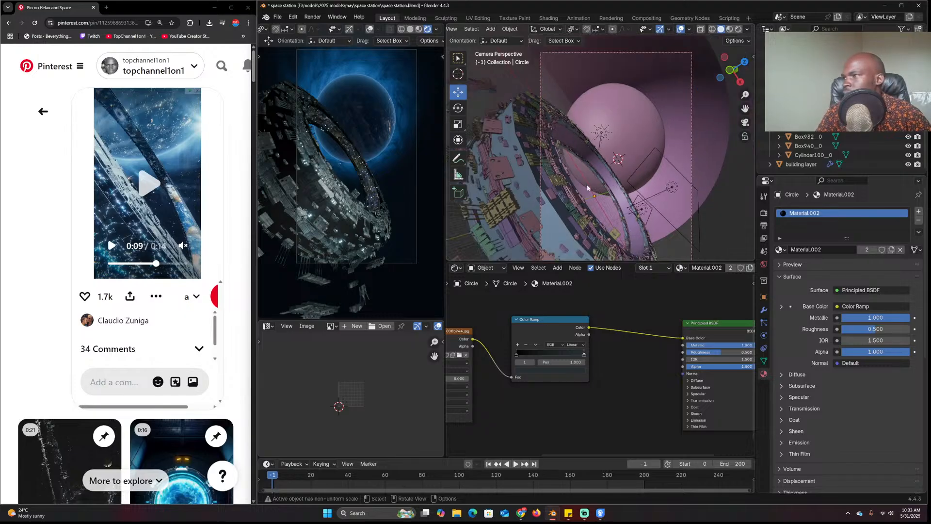
Enlarge the rendered camera view and scrub the Pinterest reference video from its start to 0:07 for comparison
scroll(360, 221, up, 3)
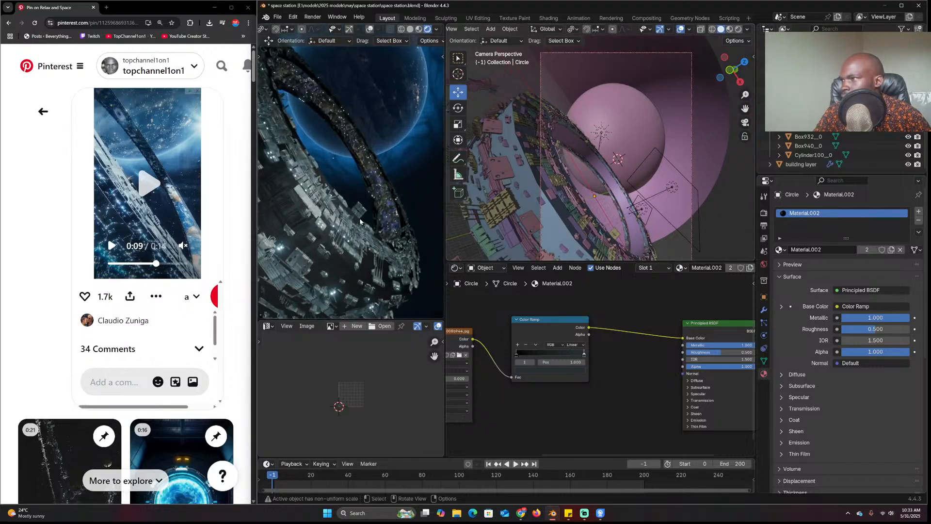
click(108, 265)
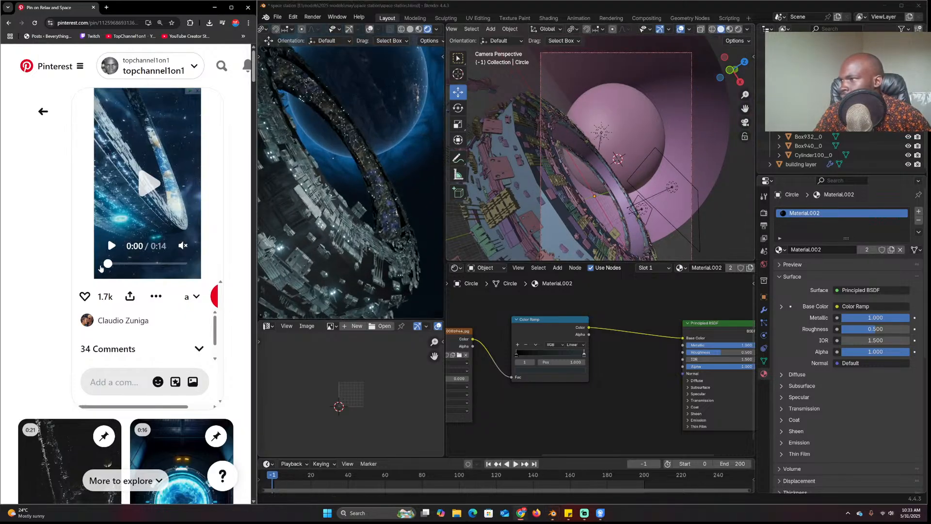
drag(103, 269, 148, 265)
View the scene from above in wireframe, closing in on the space station ring
scroll(554, 120, down, 1)
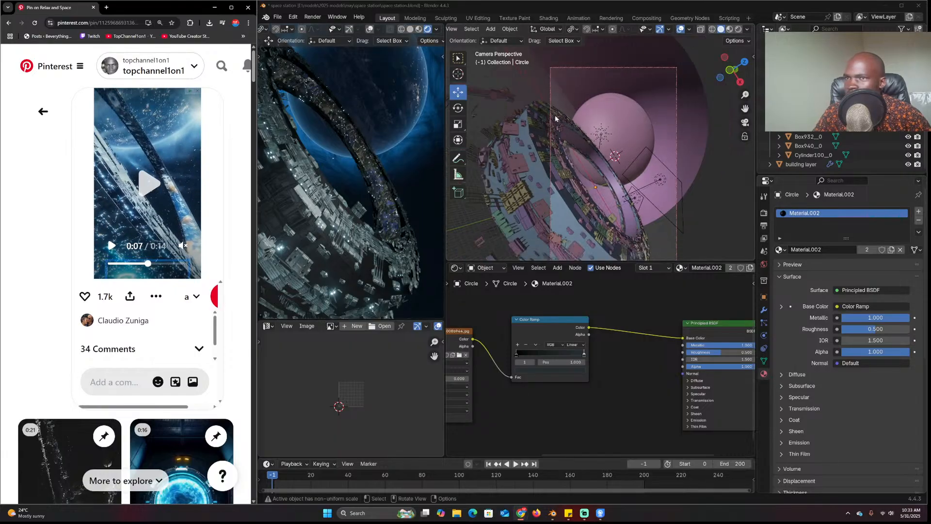
click(549, 140)
key(KP_7)
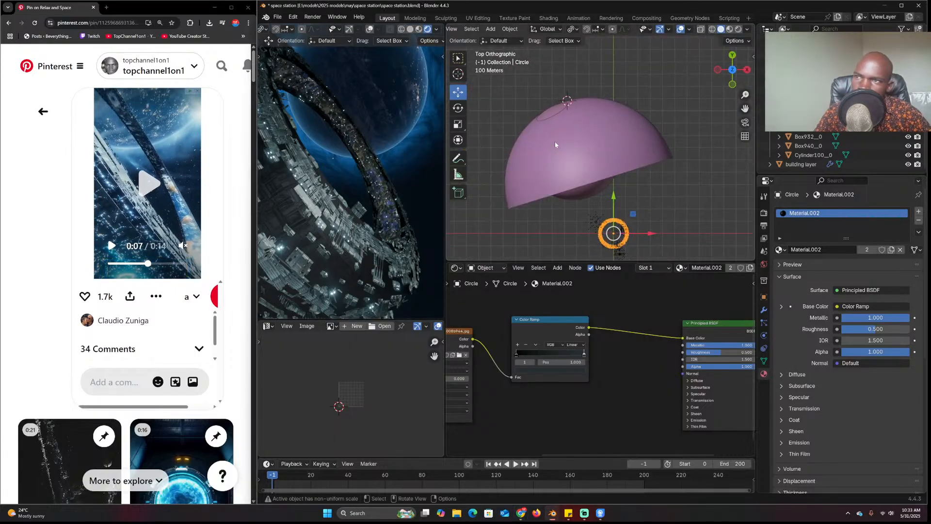
shift+middle_drag(632, 213, 623, 143)
scroll(623, 144, up, 3)
key(z)
click(563, 185)
scroll(599, 181, up, 5)
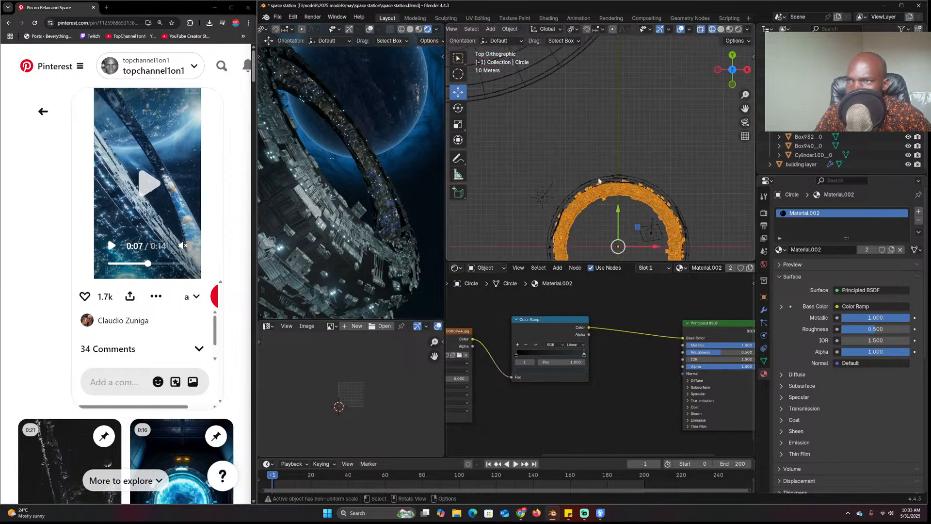
Enlarge the ring's whole mesh in Edit Mode with Z excluded from the scaling, and deselect it back in Object Mode
key(Tab)
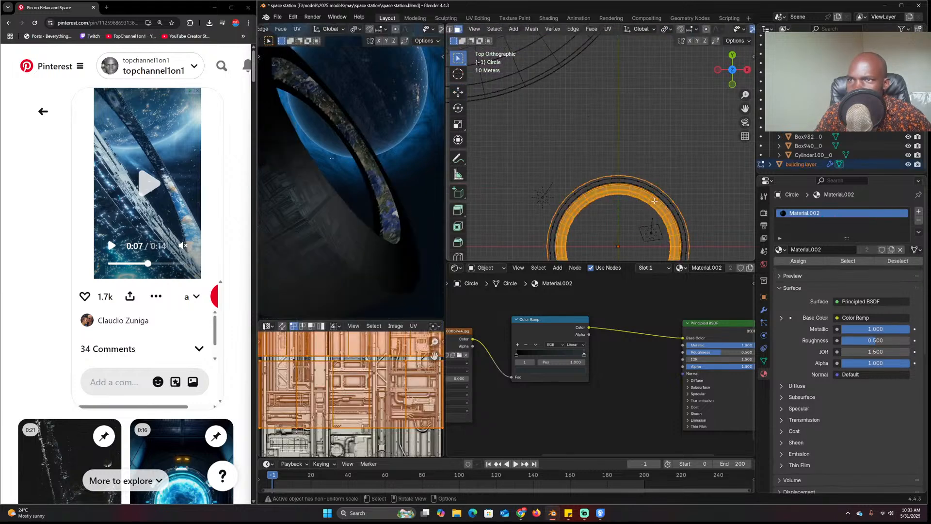
scroll(650, 209, down, 4)
key(s)
key(shift+z)
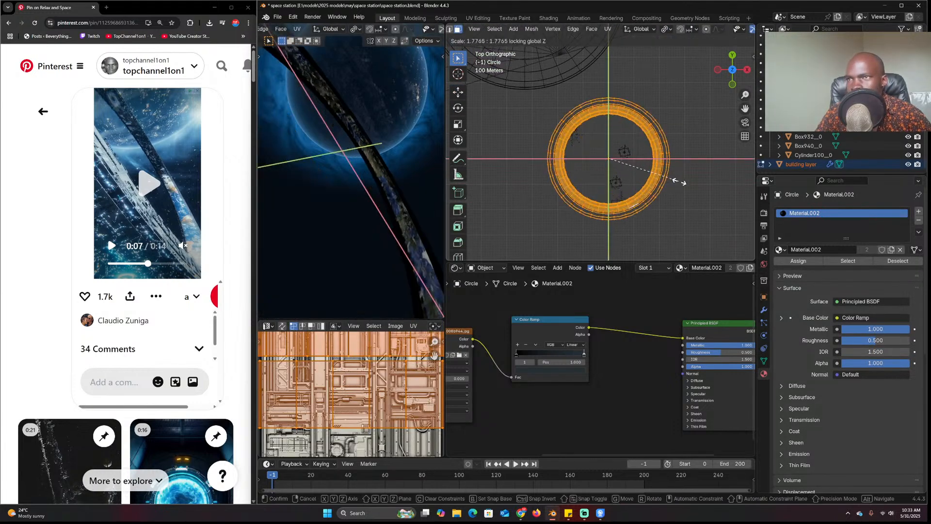
click(692, 183)
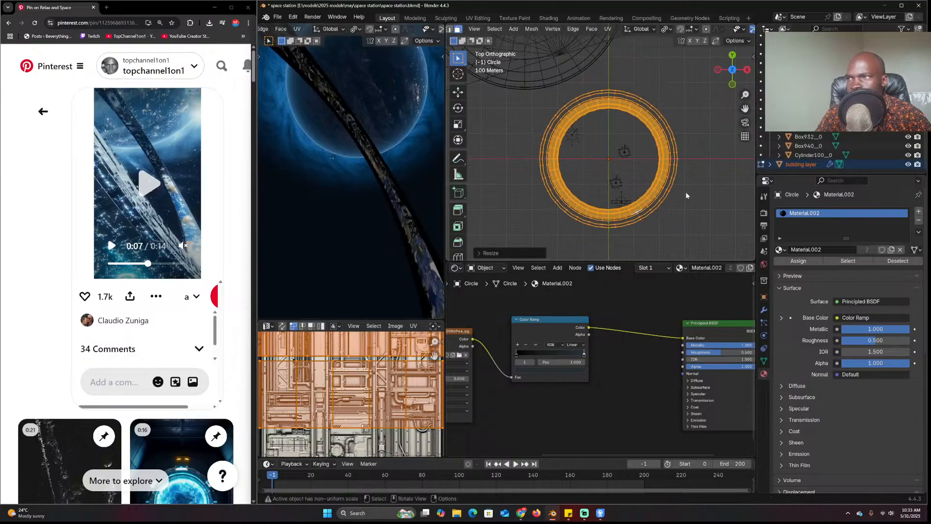
key(Tab)
scroll(383, 169, down, 2)
key(alt+a)
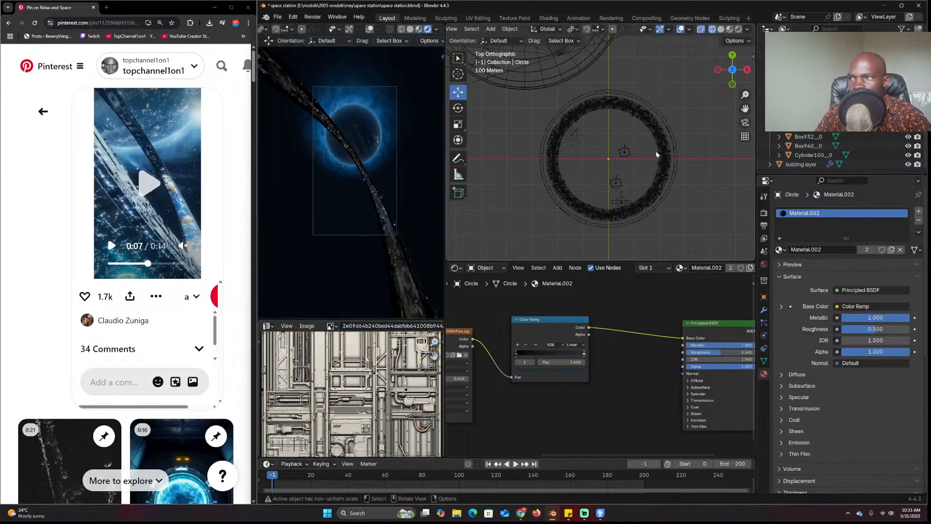
Move the area light at the front of the ring outward, clear of the enlarged ring's outer edge
scroll(657, 155, up, 2)
shift+middle_drag(636, 188, 622, 122)
click(621, 161)
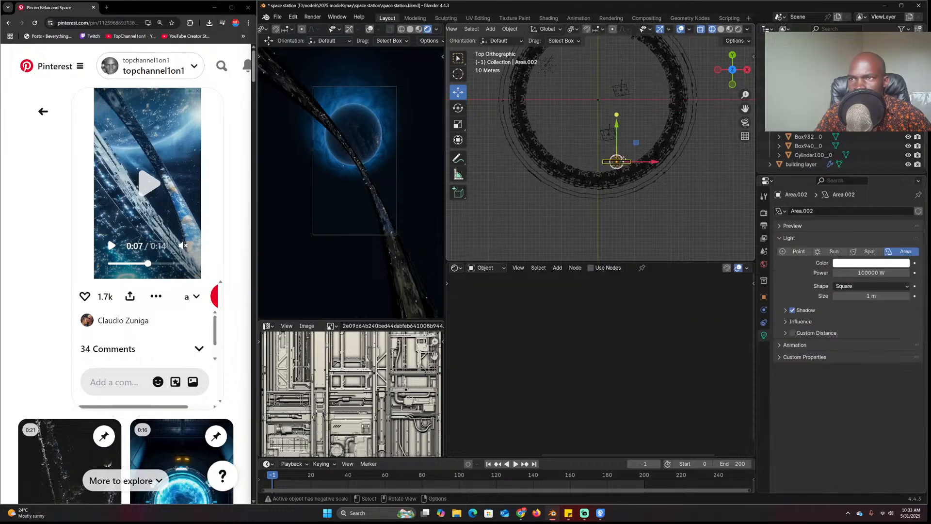
key(g)
click(625, 201)
scroll(616, 204, down, 3)
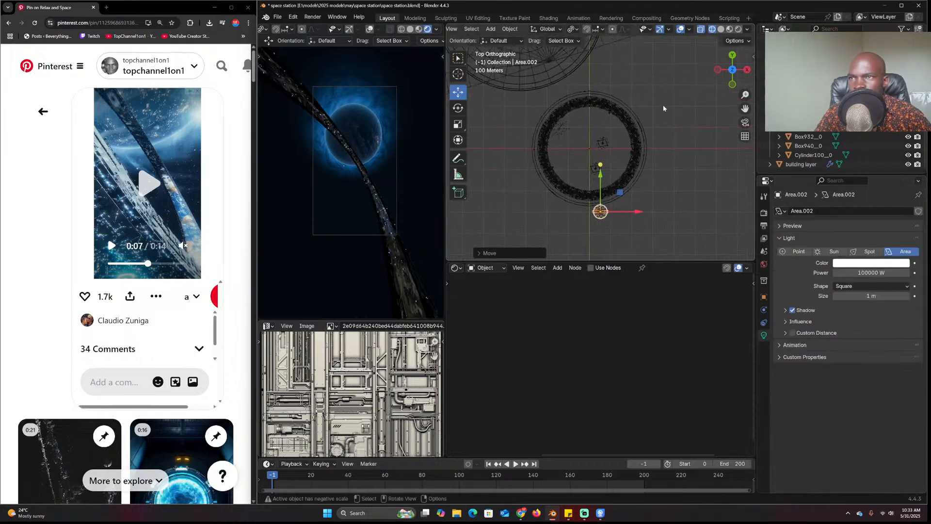
Scale the whole ring object down uniformly to less than half its size
click(617, 137)
key(s)
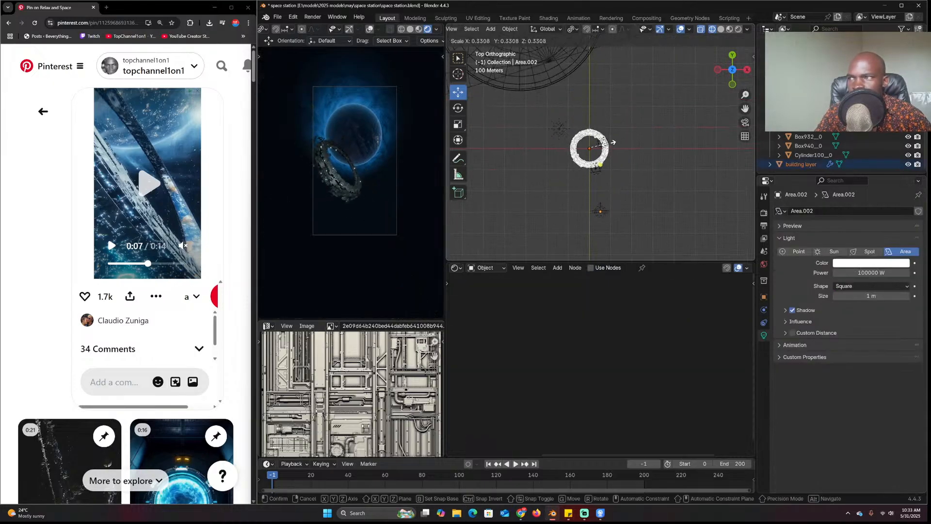
click(617, 143)
shift+middle_drag(578, 110, 592, 169)
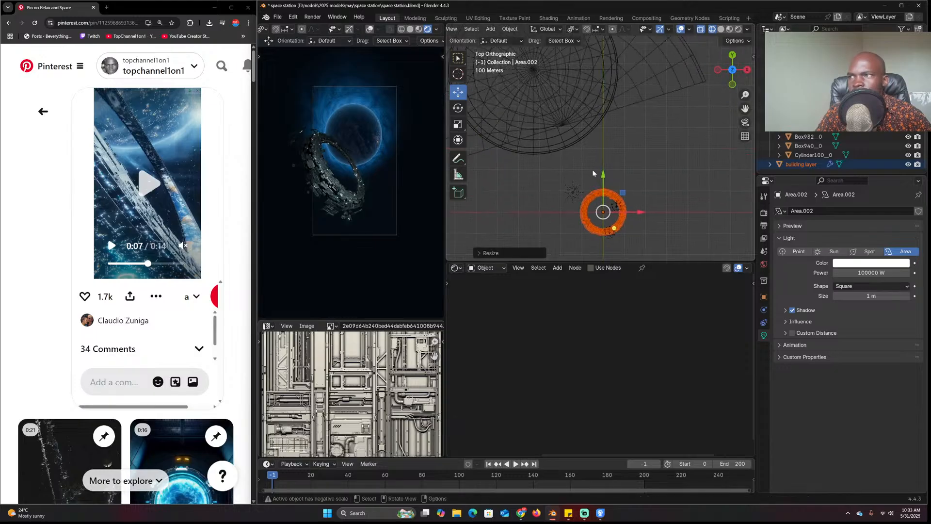
Scale the planet and its glow spheres down together and move them closer to the ring
click(585, 124)
click(636, 95)
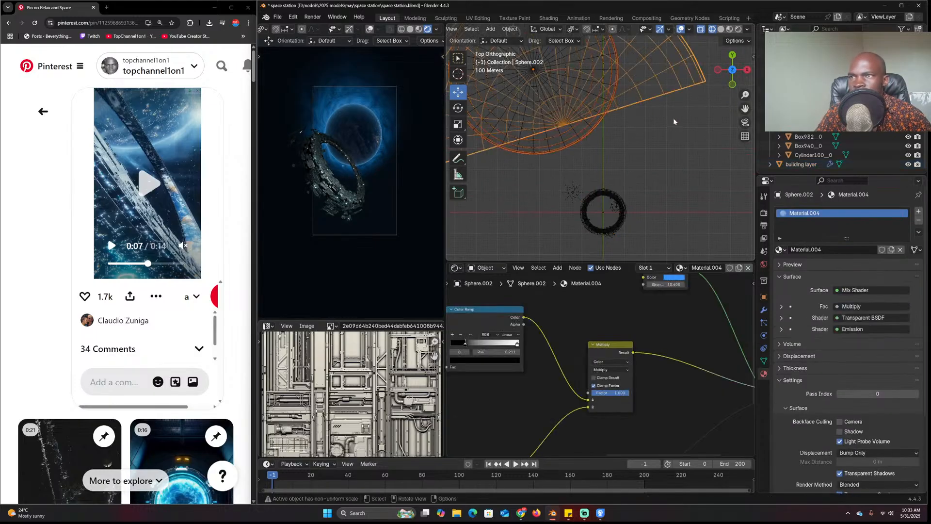
scroll(673, 122, down, 3)
key(s)
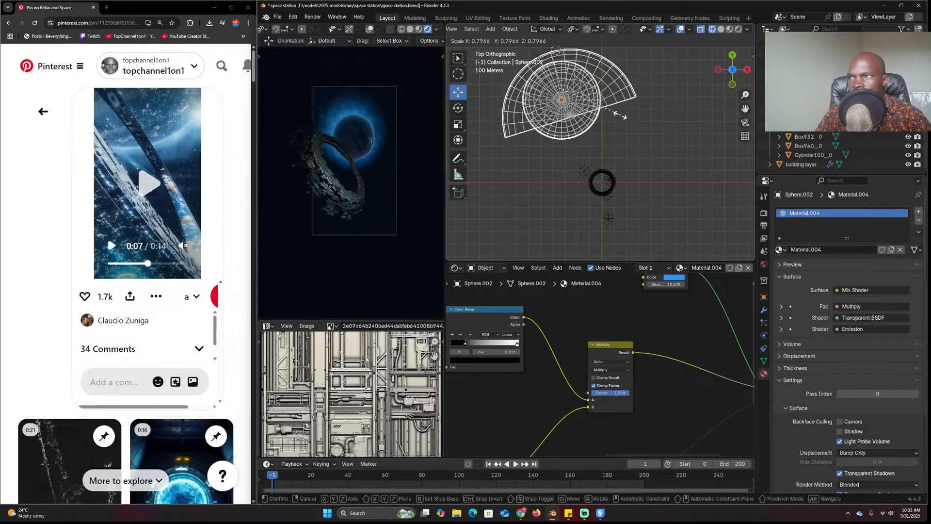
click(620, 116)
key(g)
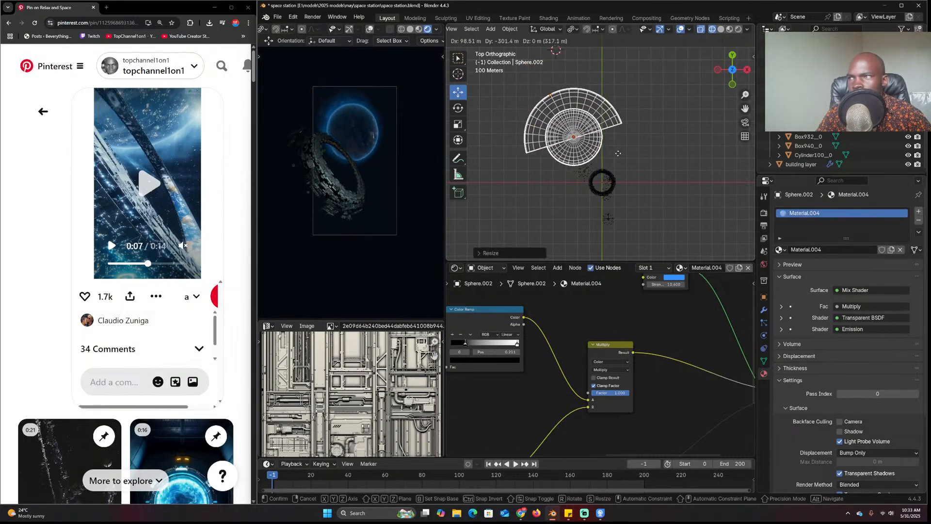
click(613, 148)
Move the front area light inward so it sits just outside the smaller ring
scroll(626, 146, up, 2)
shift+middle_drag(614, 221, 595, 185)
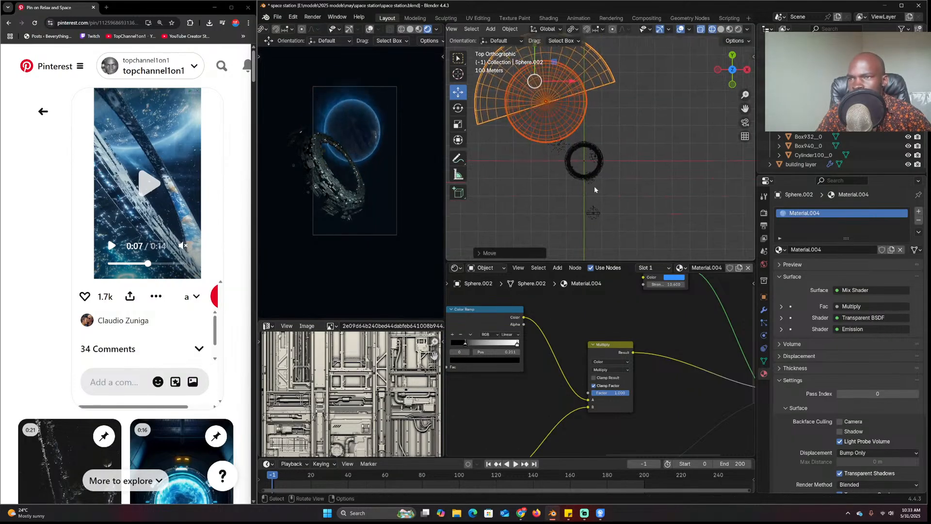
click(592, 212)
key(g)
click(578, 183)
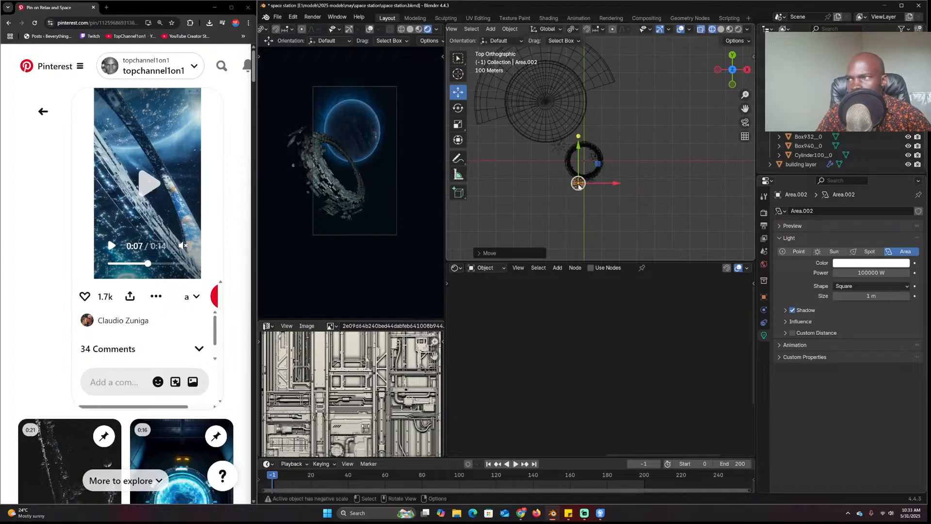
Recalculate the normals of the ring's base mesh in Edit Mode and merge its vertices by distance
scroll(625, 179, up, 6)
key(z)
mouse_move(657, 183)
middle_down()
mouse_move(630, 136)
mouse_move(668, 151)
middle_up()
scroll(655, 143, up, 10)
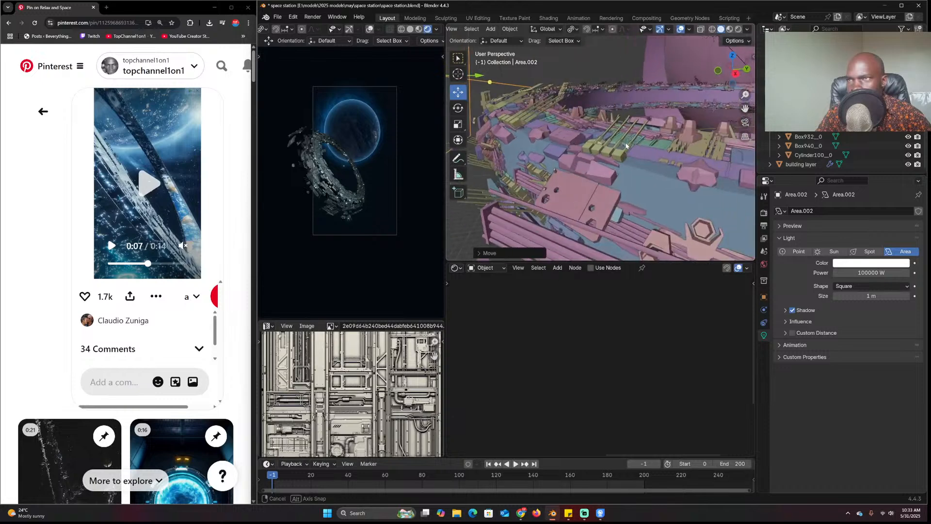
click(639, 178)
key(Tab)
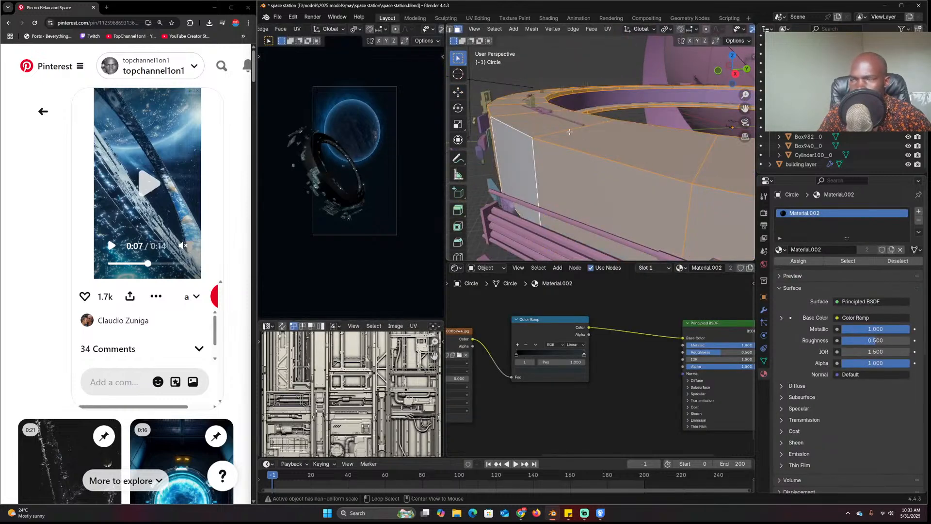
scroll(569, 132, down, 10)
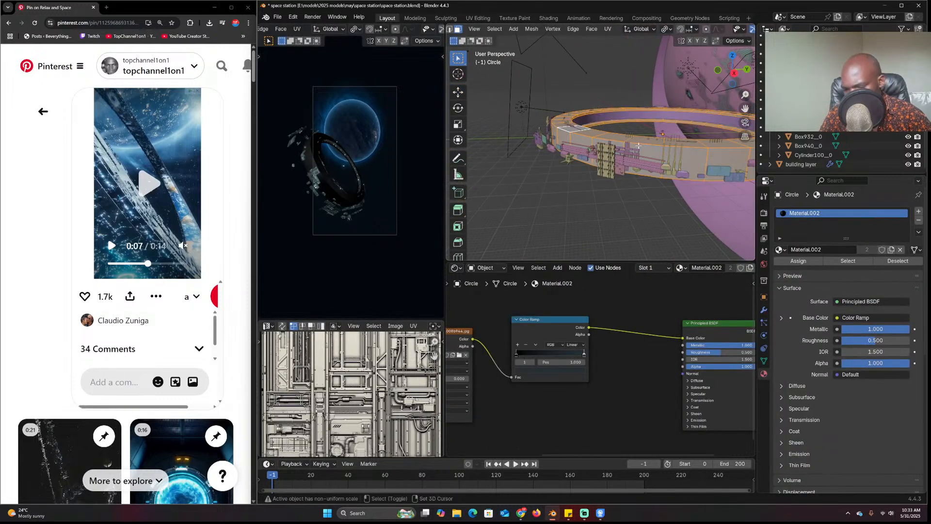
key(shift+n)
scroll(650, 152, up, 5)
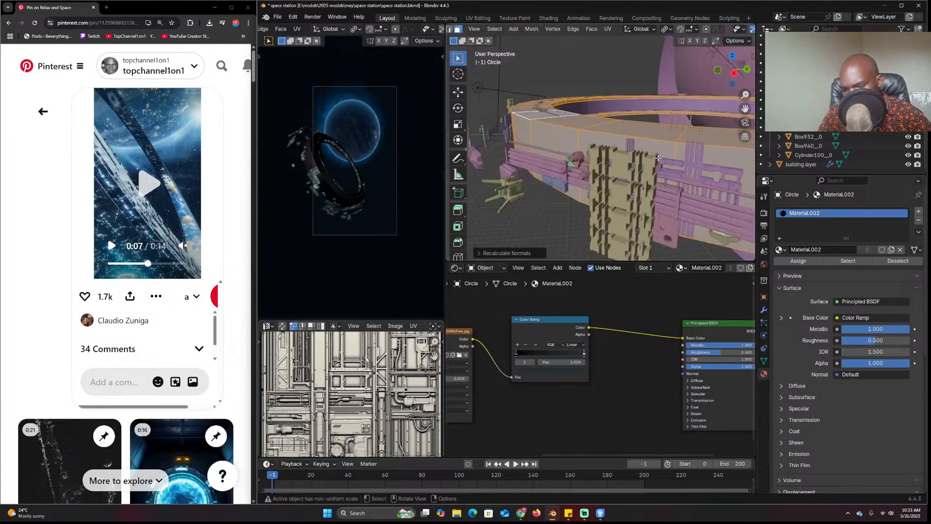
key(m)
click(650, 187)
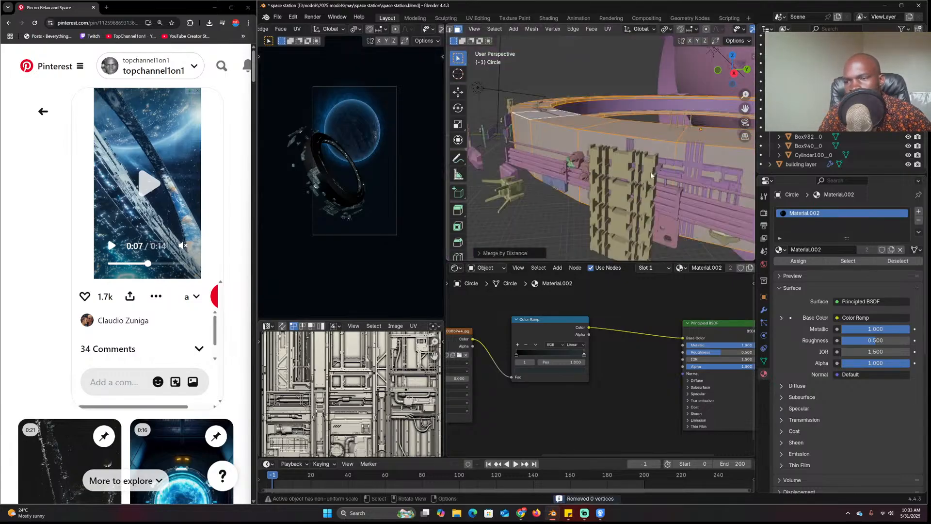
key(Tab)
Examine the ring's base mesh along its outer upper edge loop, and return to Object Mode with everything deselected
middle_drag(652, 174, 643, 155)
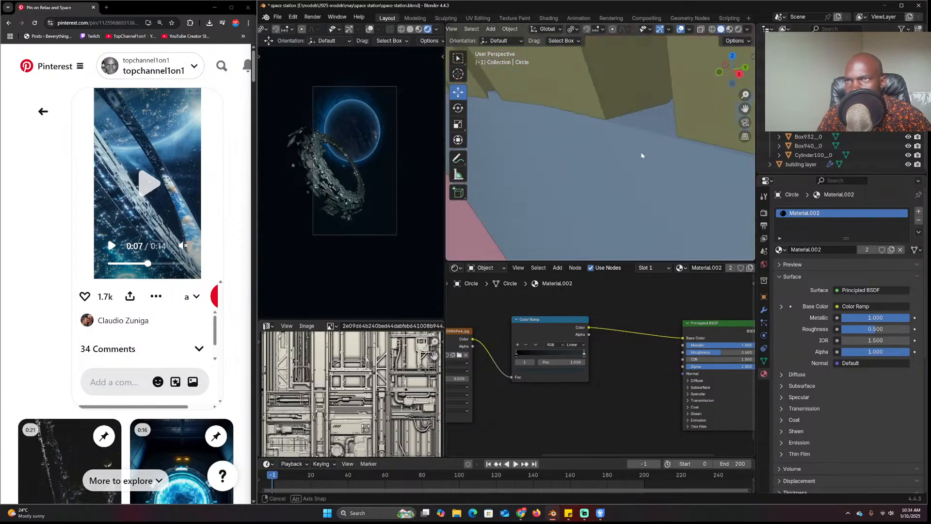
scroll(644, 156, down, 4)
key(Tab)
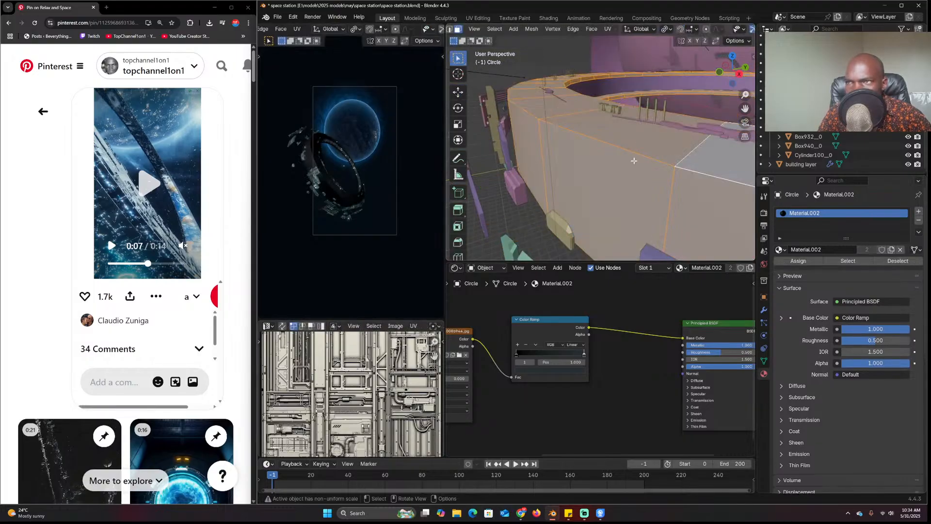
alt+click(635, 160)
alt+click(631, 161)
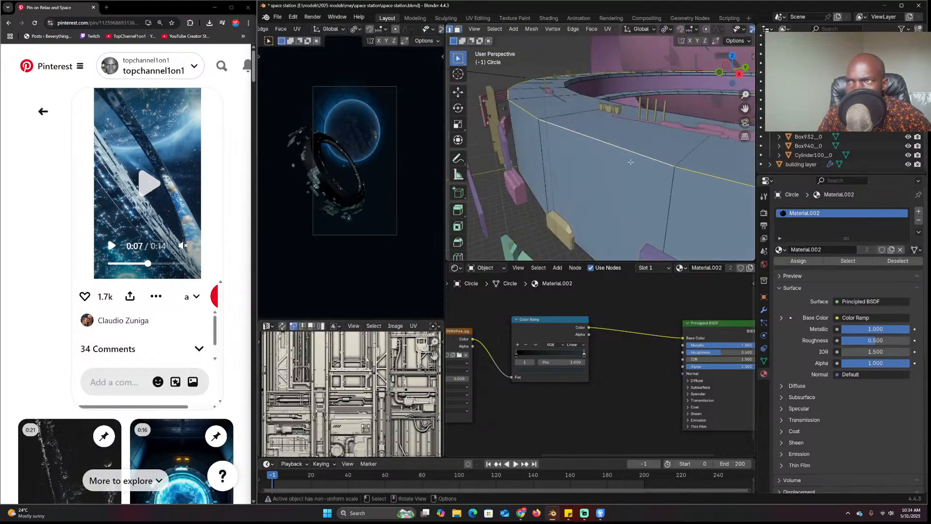
mouse_move(612, 165)
middle_down()
mouse_move(552, 148)
mouse_move(595, 174)
mouse_move(703, 157)
mouse_move(650, 150)
middle_up()
key(z)
click(507, 148)
key(Tab)
key(shift+z)
key(alt+a)
scroll(703, 156, up, 3)
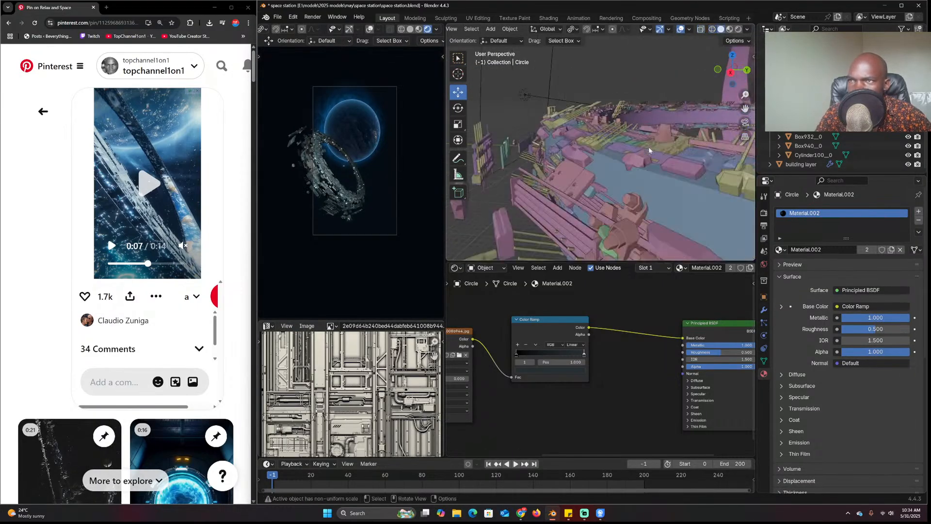
Set the Rotation Phase of the ring's particle system to 0
click(764, 310)
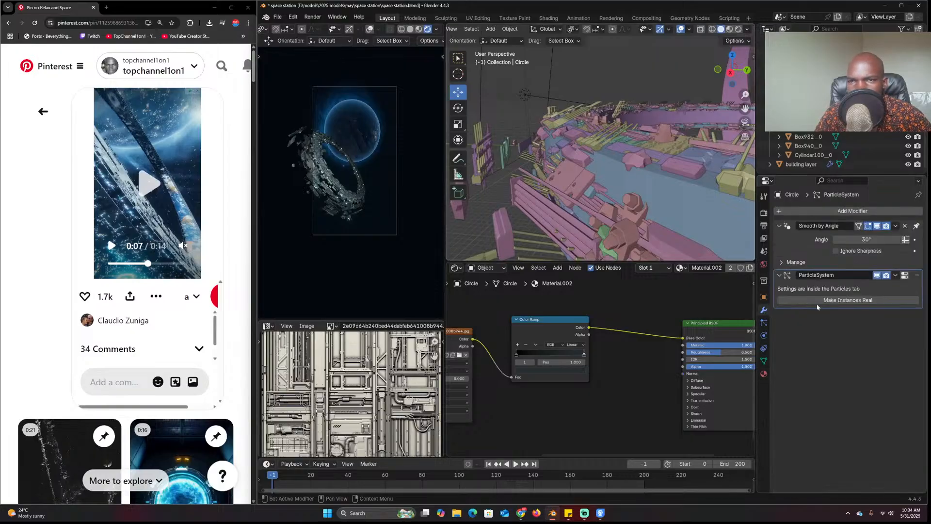
click(905, 275)
scroll(867, 374, down, 10)
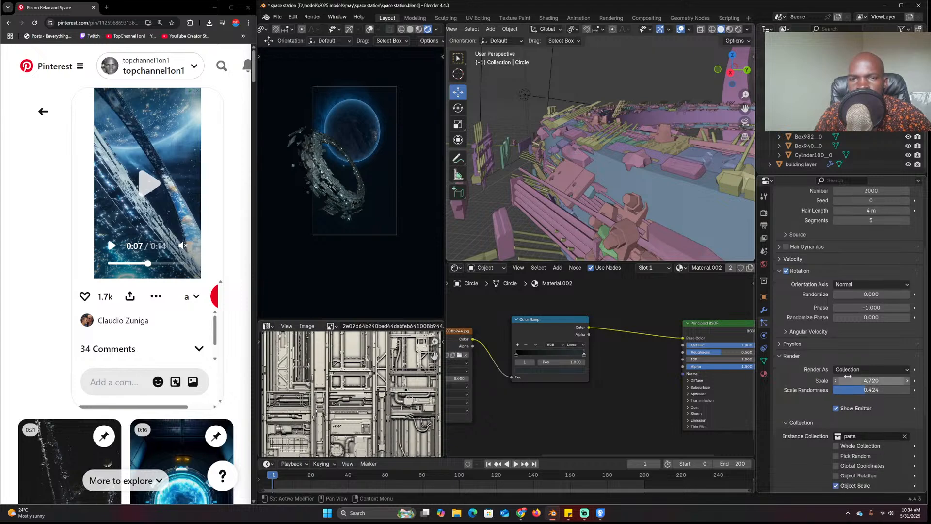
scroll(850, 307, up, 2)
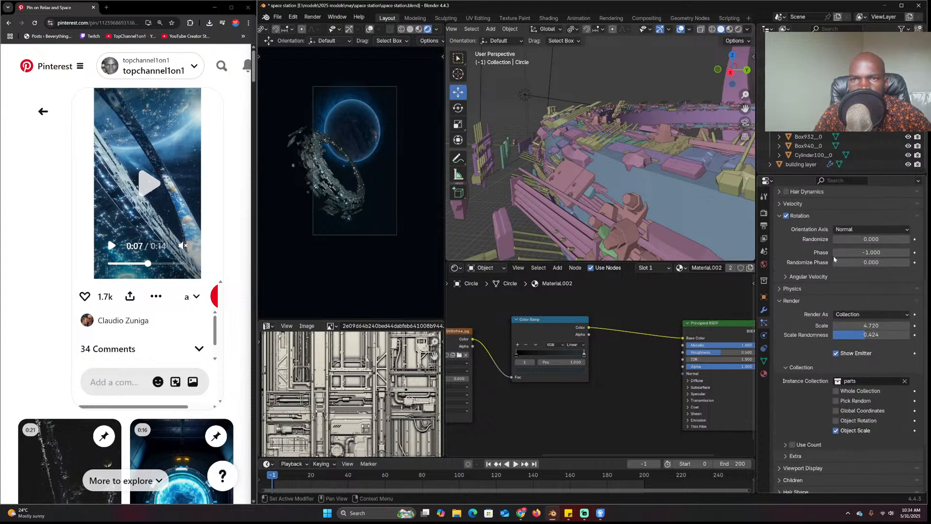
click(861, 257)
text(0)
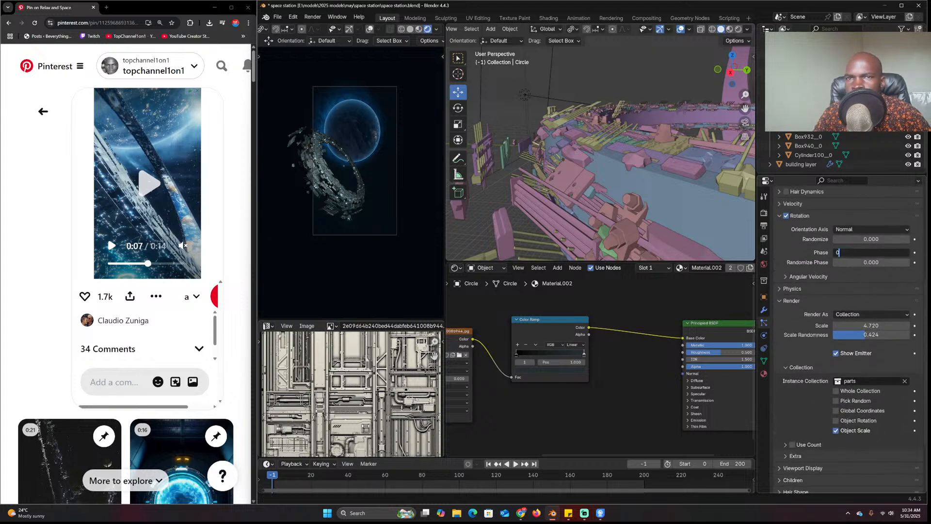
key(Return)
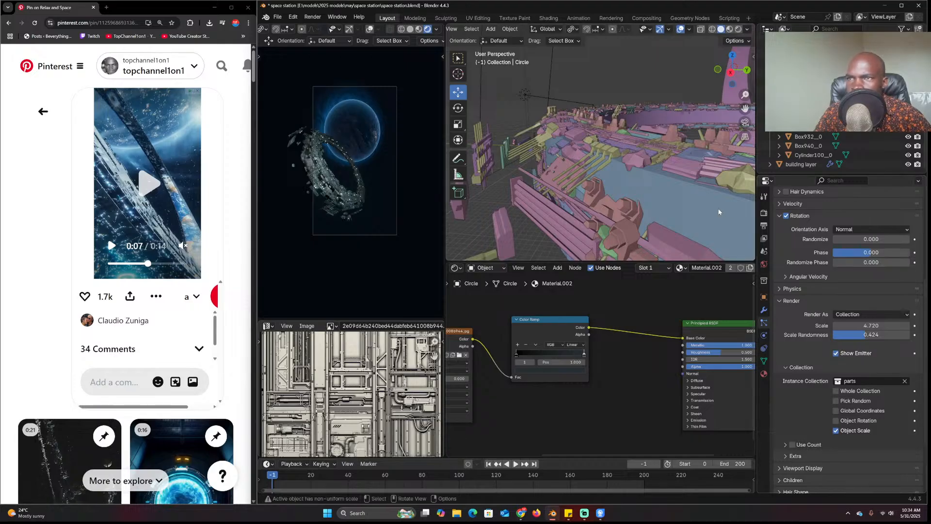
shift+middle_drag(720, 212, 675, 212)
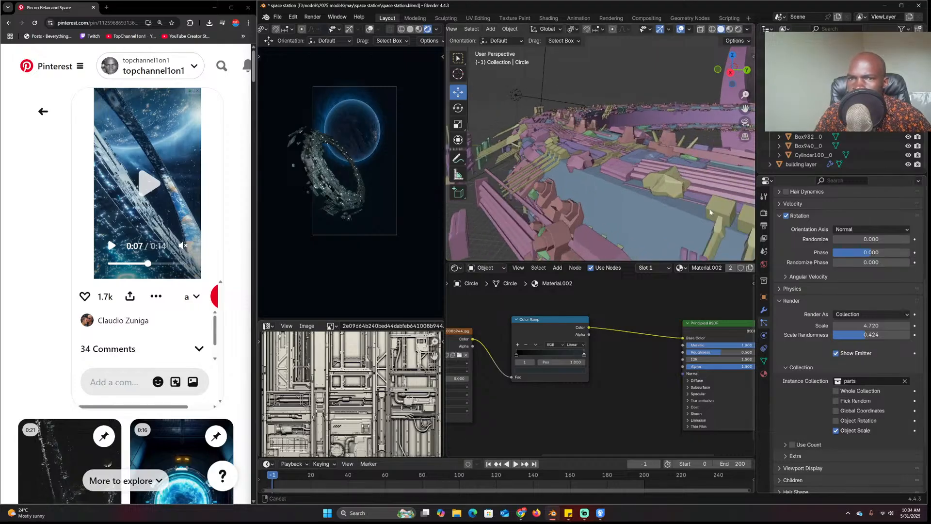
Try Normal-Tangent as the Orientation Axis of the ring's particles and set it back to Normal
click(864, 230)
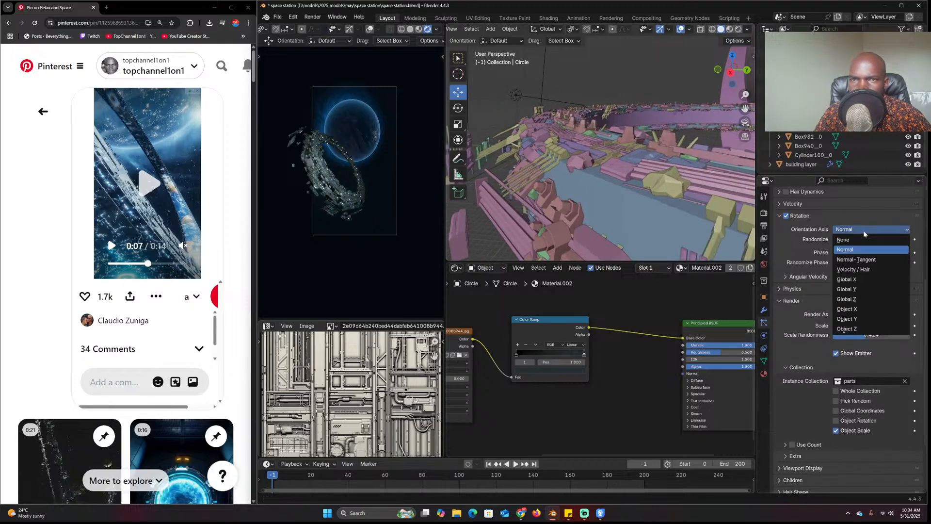
click(865, 260)
scroll(625, 196, down, 5)
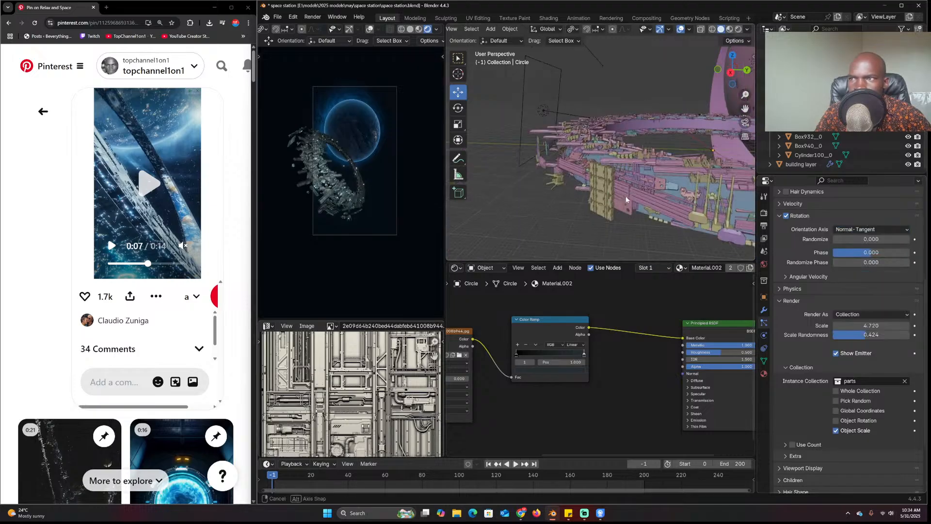
middle_drag(626, 196, 627, 223)
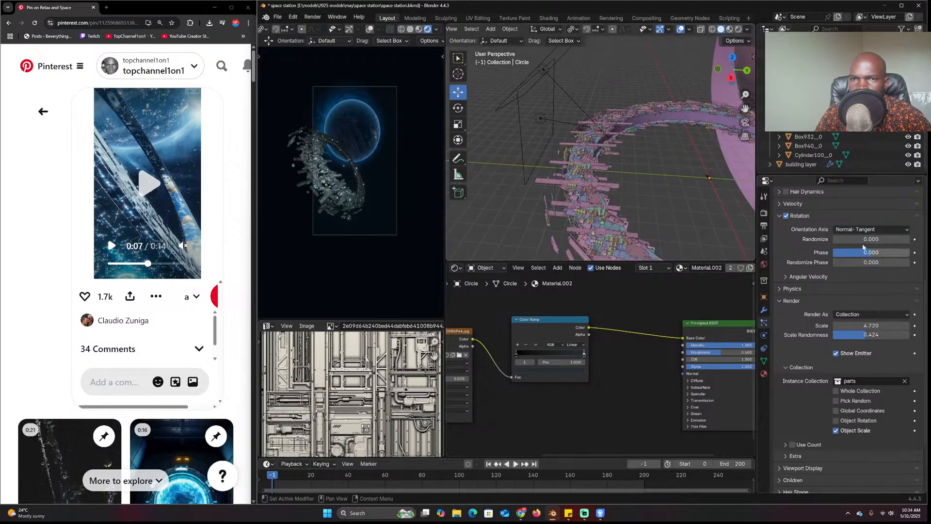
click(868, 229)
click(858, 245)
scroll(333, 205, up, 2)
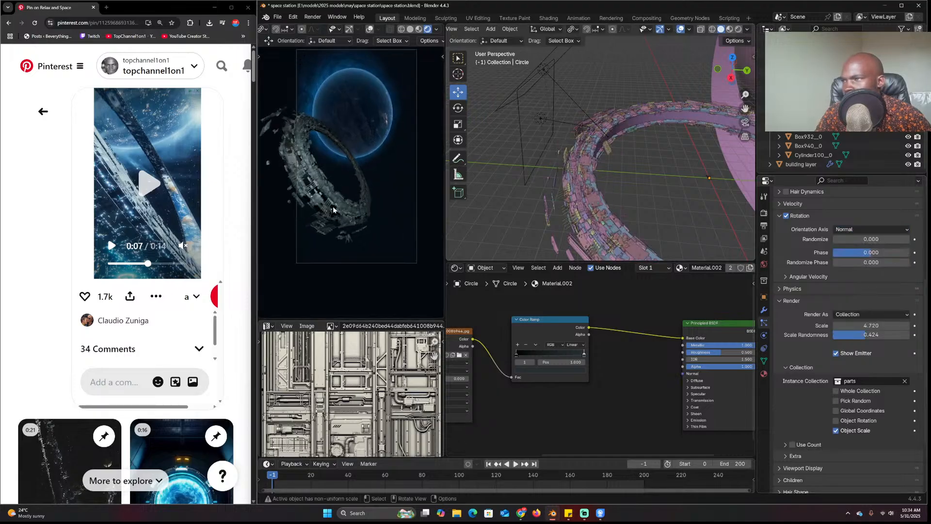
Select the camera in camera view and move it to about X 23.2 m, Y -147.5 m, Z 50.4 m
scroll(333, 205, up, 2)
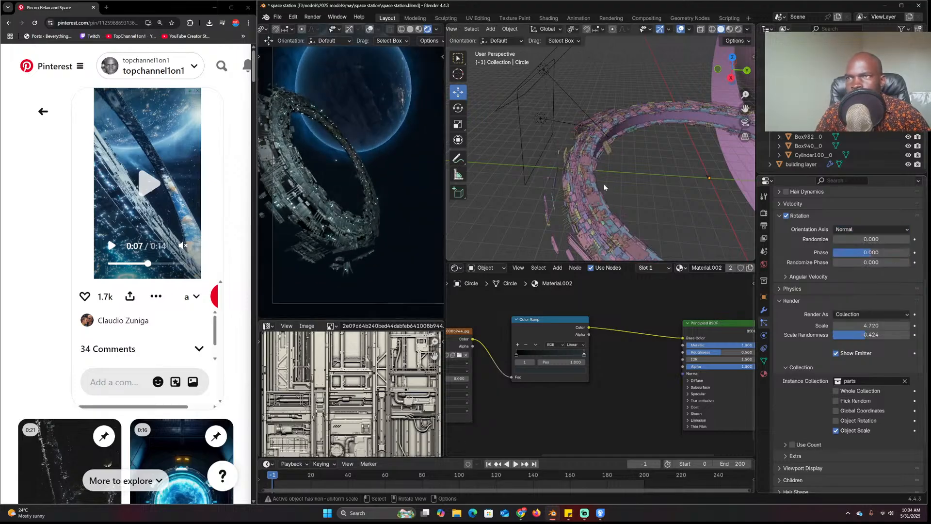
key(KP_0)
click(678, 106)
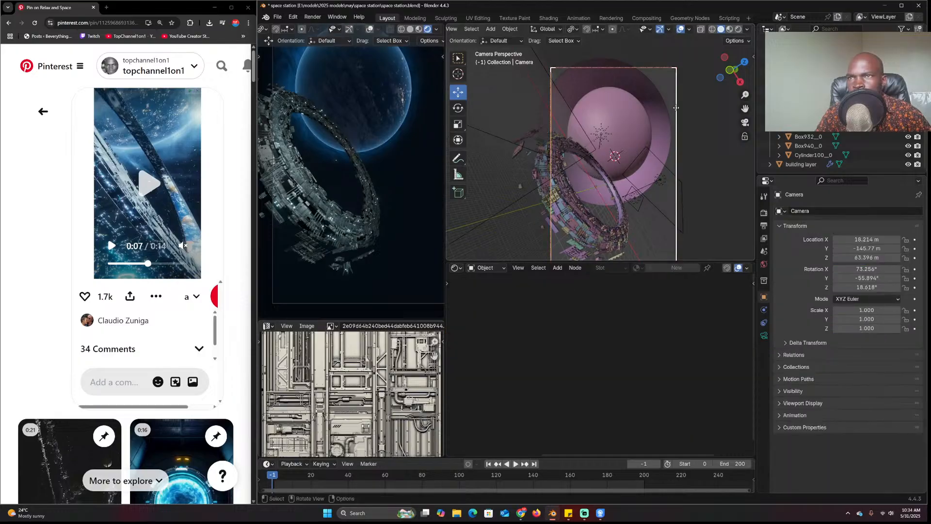
key(g)
click(660, 201)
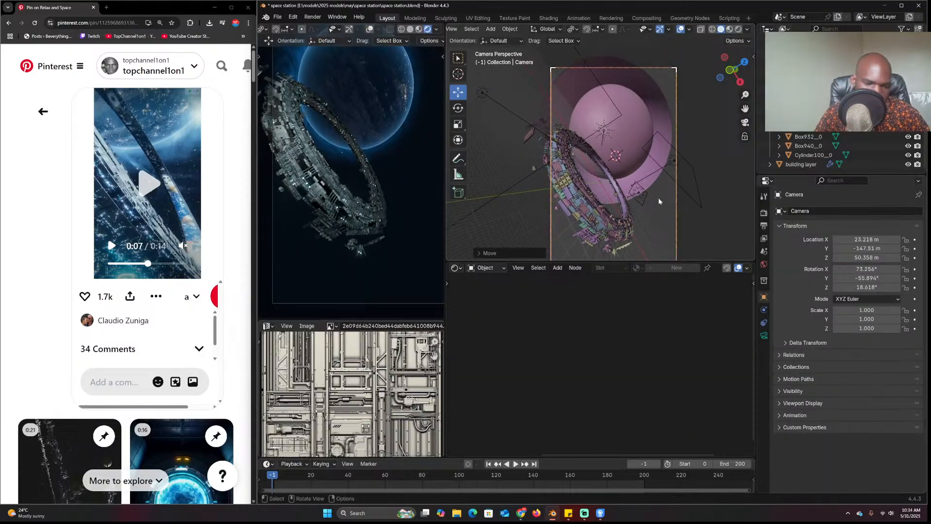
Lower the camera towards the ring's height in front view and bring it closer in top view, to about Y -116 m
key(KP_1)
scroll(674, 141, down, 2)
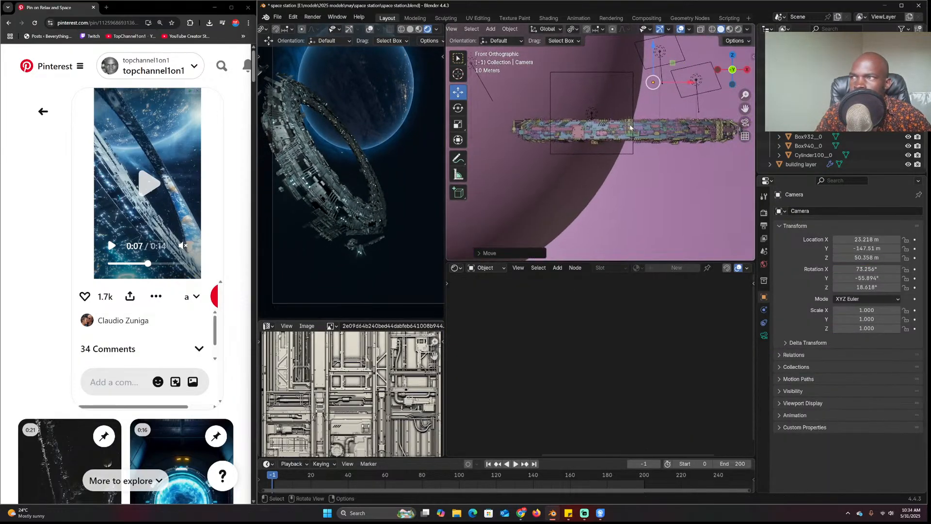
key(g)
click(632, 152)
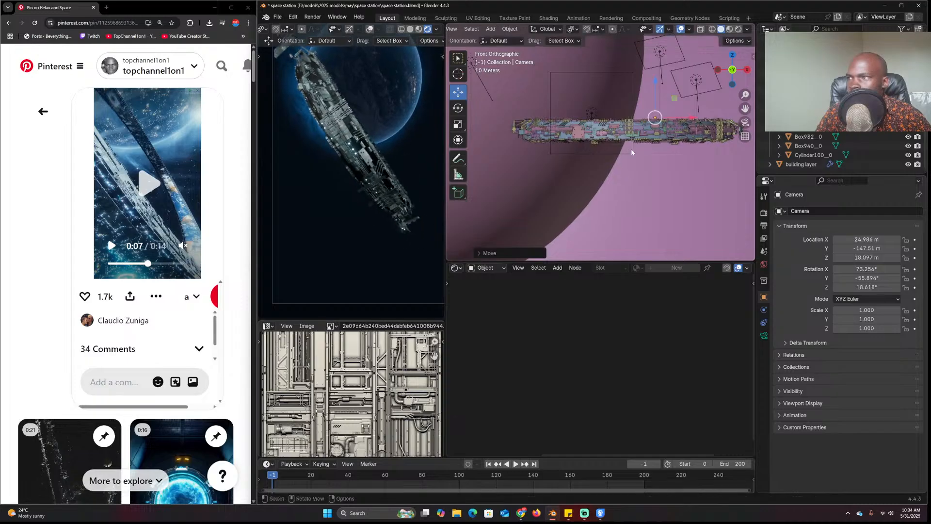
key(KP_7)
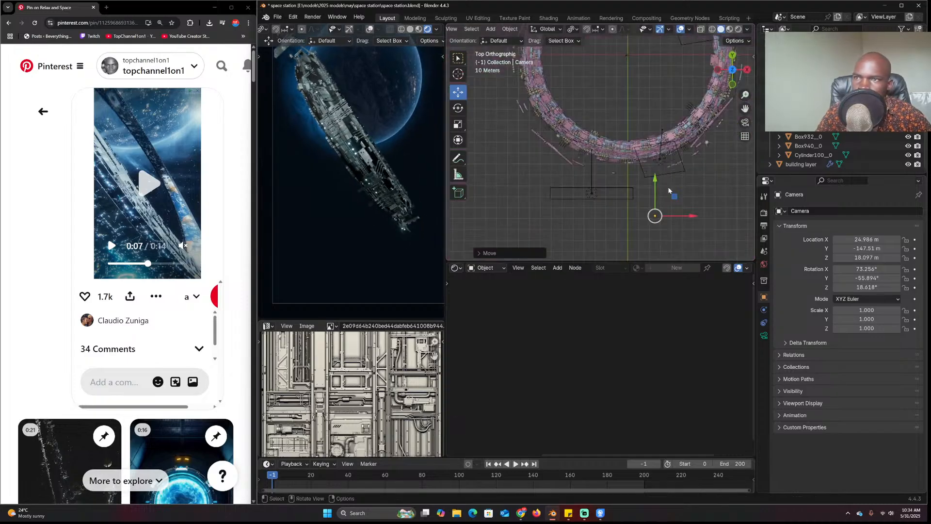
key(g)
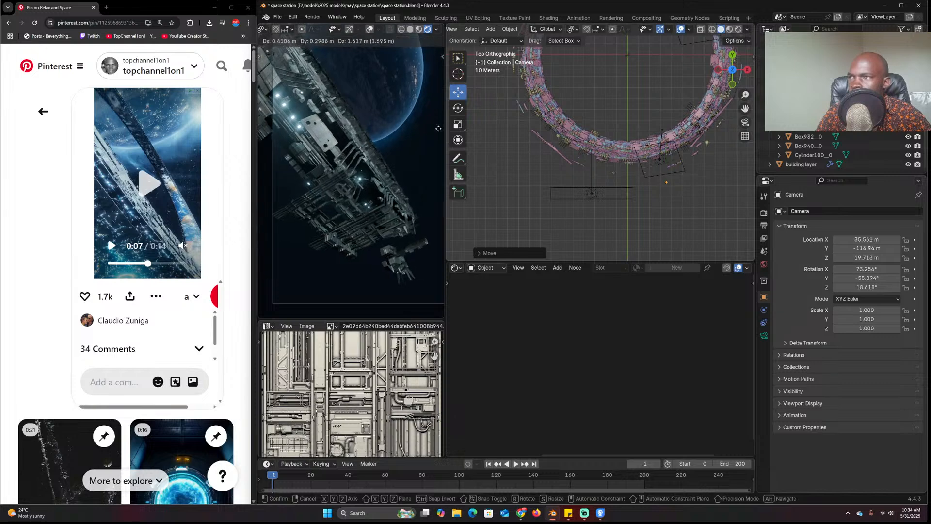
click(440, 126)
Scale down the sparse outer particle ring uniformly so that it fits inside the main ring
click(593, 170)
click(566, 162)
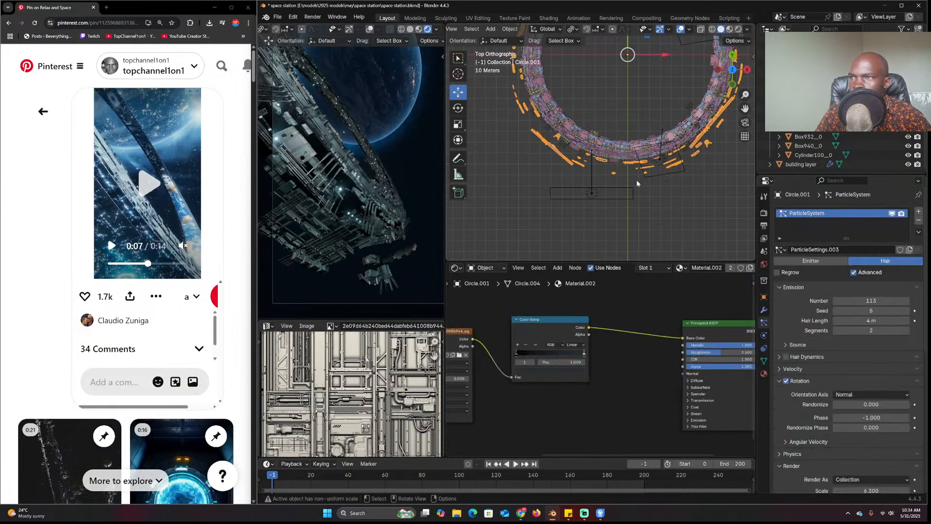
shift+middle_drag(637, 182, 617, 224)
key(s)
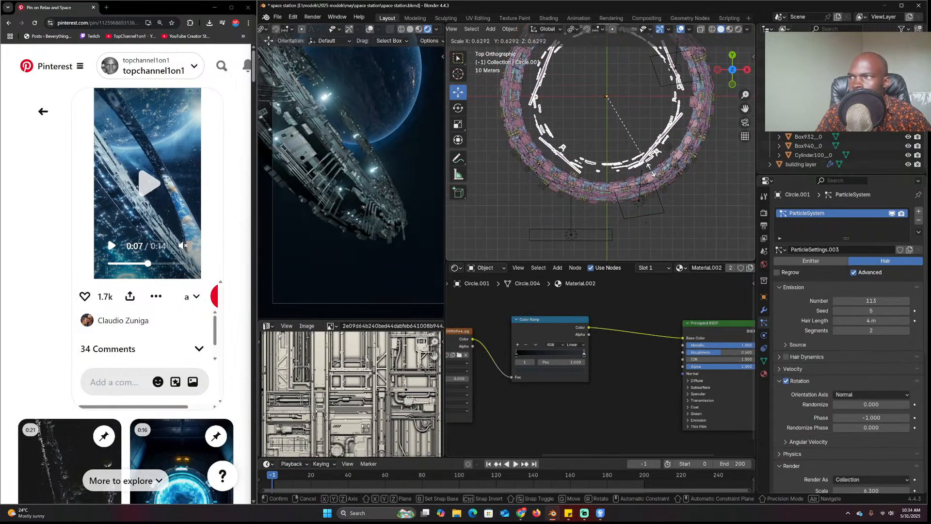
click(658, 176)
shift+middle_drag(647, 185, 636, 214)
Duplicate the inner ring's mesh in place in Edit Mode and shrink the copy to a small hub ring at the centre
key(Tab)
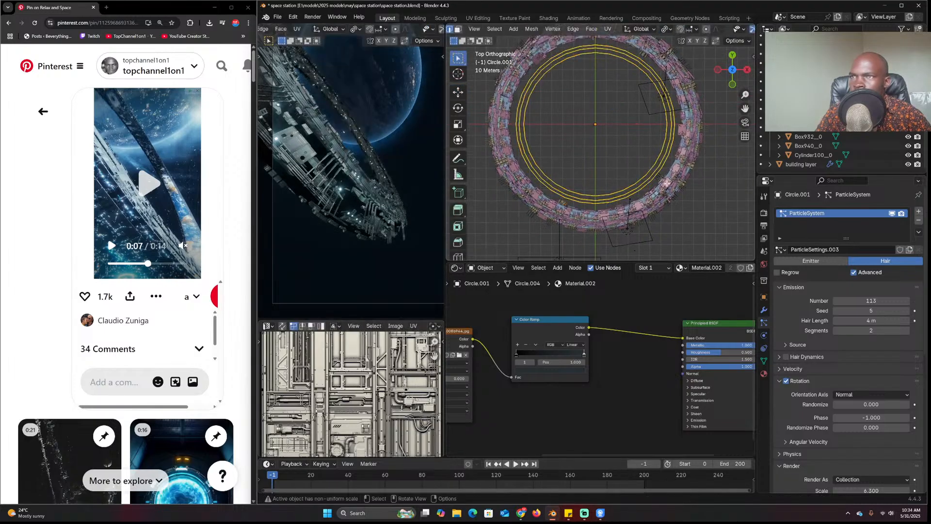
shift+middle_drag(667, 182, 653, 223)
key(shift+d)
key(Escape)
key(s)
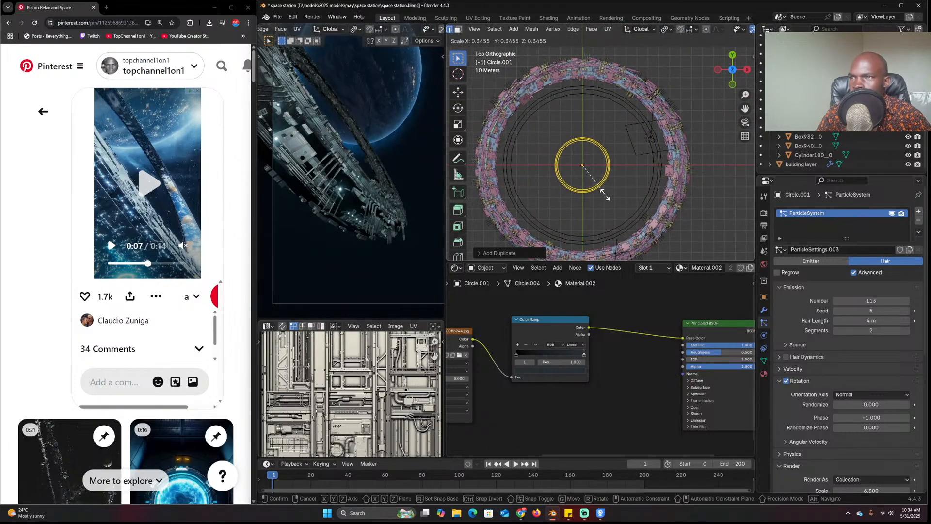
click(605, 194)
key(s)
click(608, 188)
Stretch the duplicated hub mesh along Z into a tall central column, then return to Object Mode with everything deselected
middle_drag(609, 190, 610, 119)
key(s)
key(z)
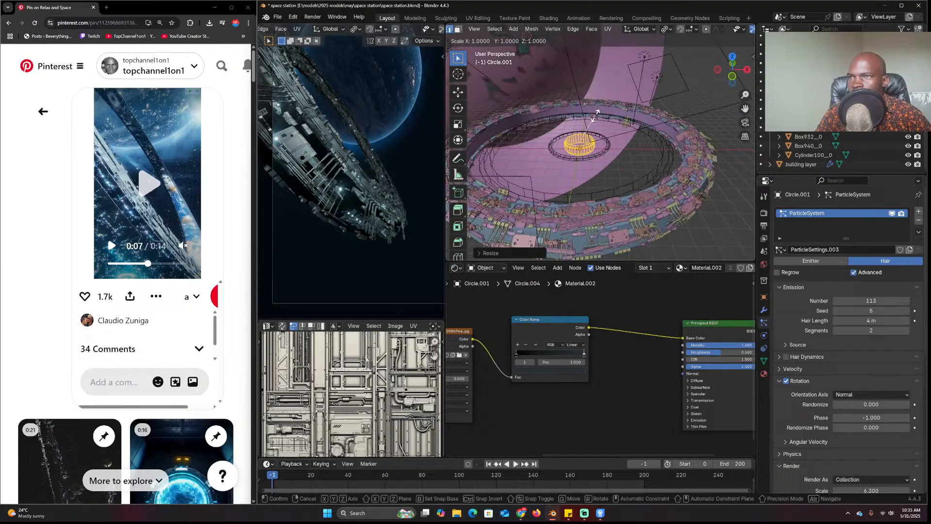
click(613, 93)
key(Tab)
middle_drag(608, 129, 572, 129)
key(alt+a)
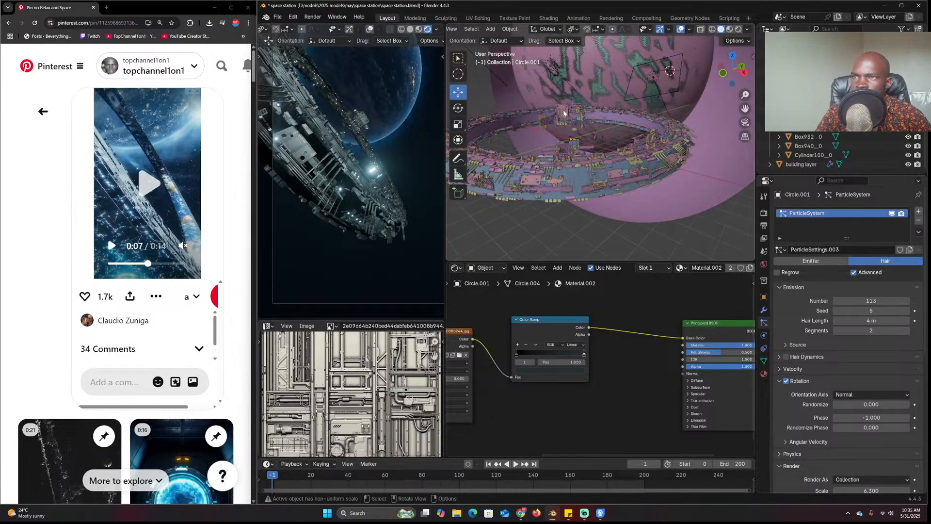
Add several evenly spaced loop cuts across the height of the central column's mesh in Edit Mode
click(564, 113)
key(Tab)
key(ctrl+r)
scroll(571, 84, up, 2)
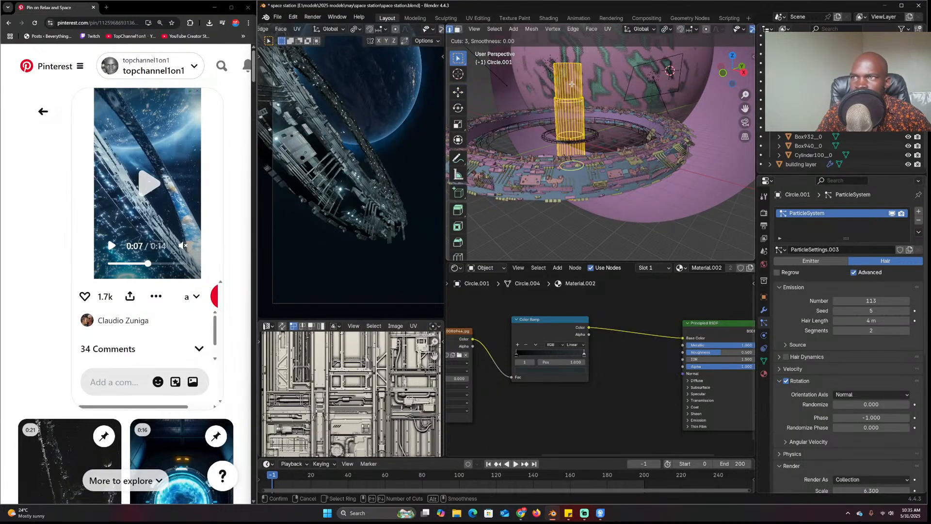
scroll(572, 84, up, 2)
click(572, 84)
click(571, 84)
key(Tab)
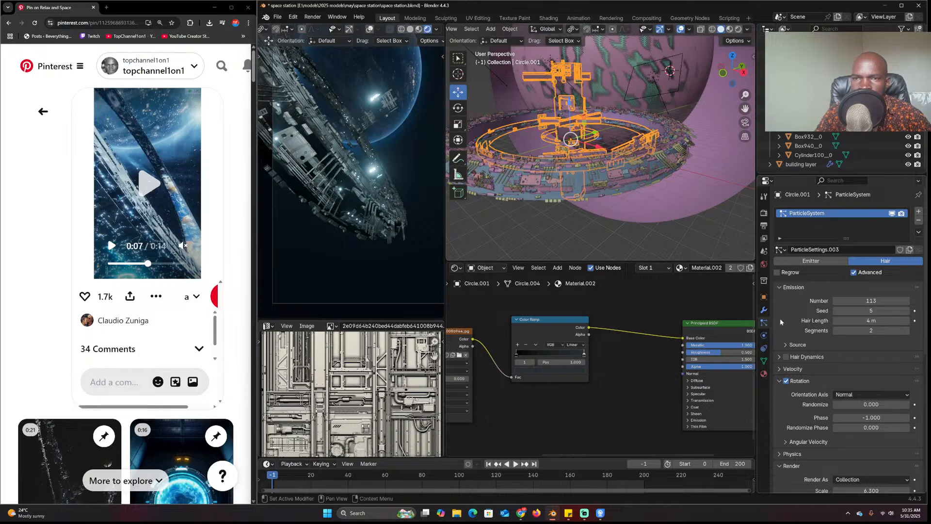
Set the particle Number of the inner ring and column to 1120
drag(862, 301, 909, 301)
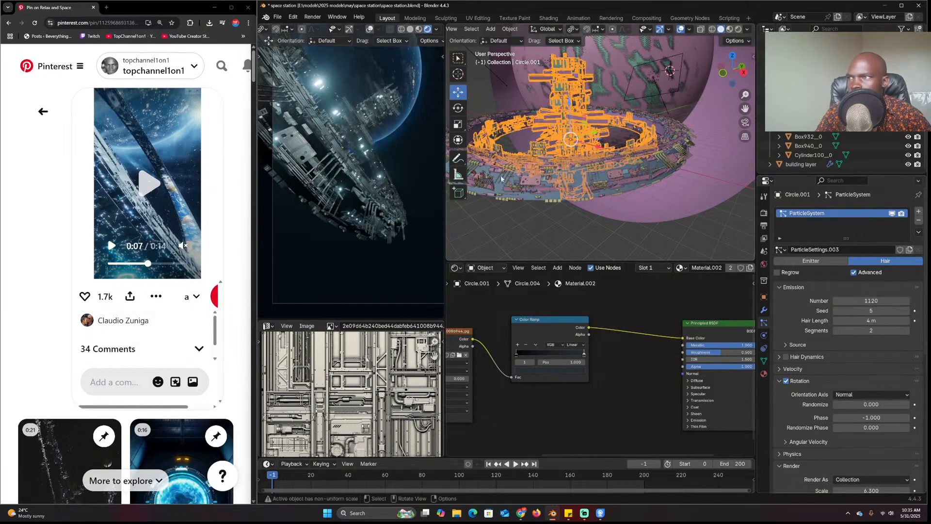
click(582, 123)
middle_drag(582, 122, 530, 151)
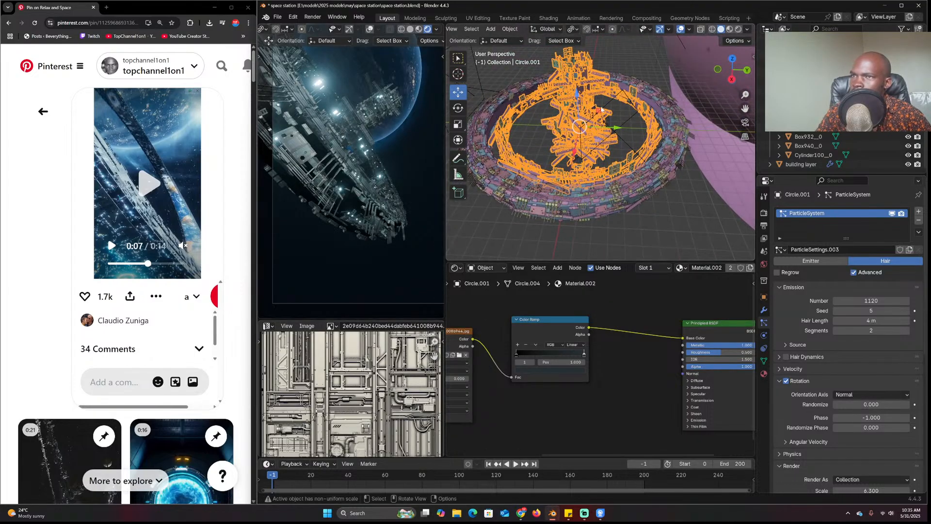
Select the linked geometry of the tall central column and narrow it horizontally while keeping its height
key(Tab)
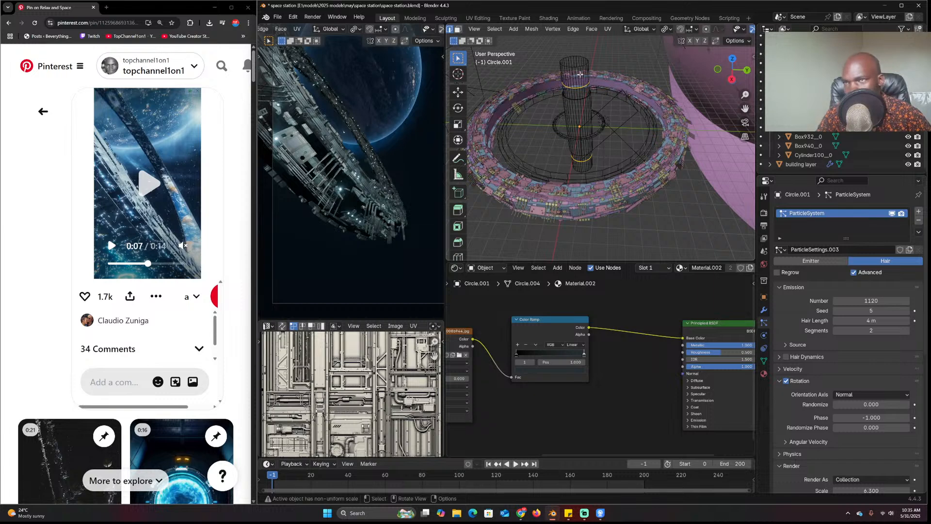
key(ctrl+l)
key(1)
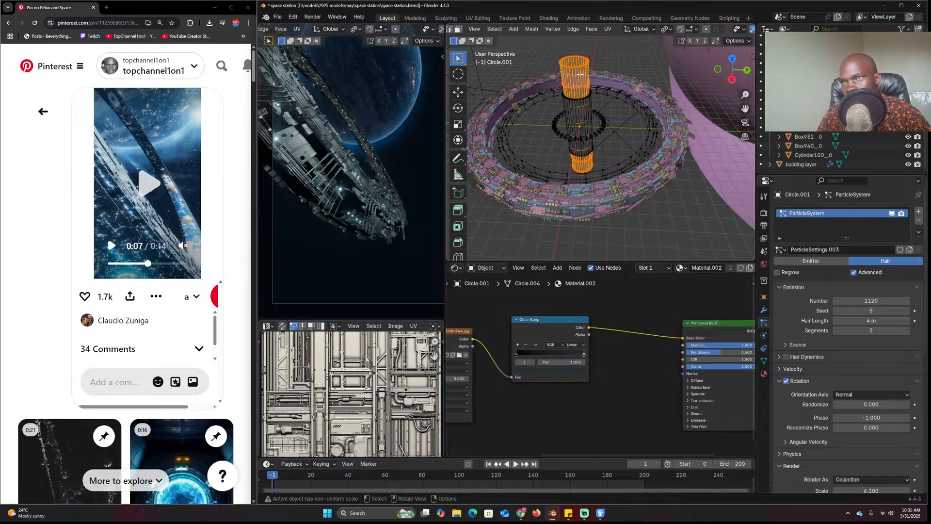
key(ctrl+l)
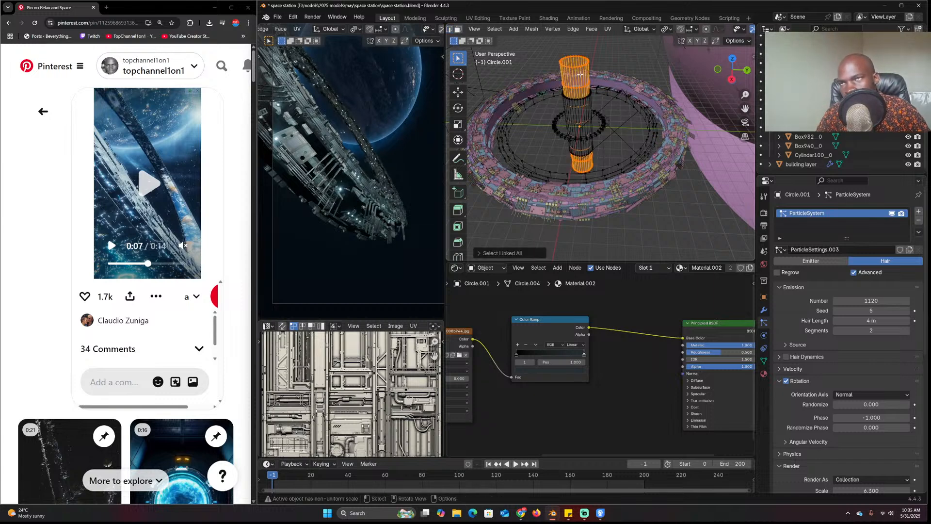
key(s)
key(shift+z)
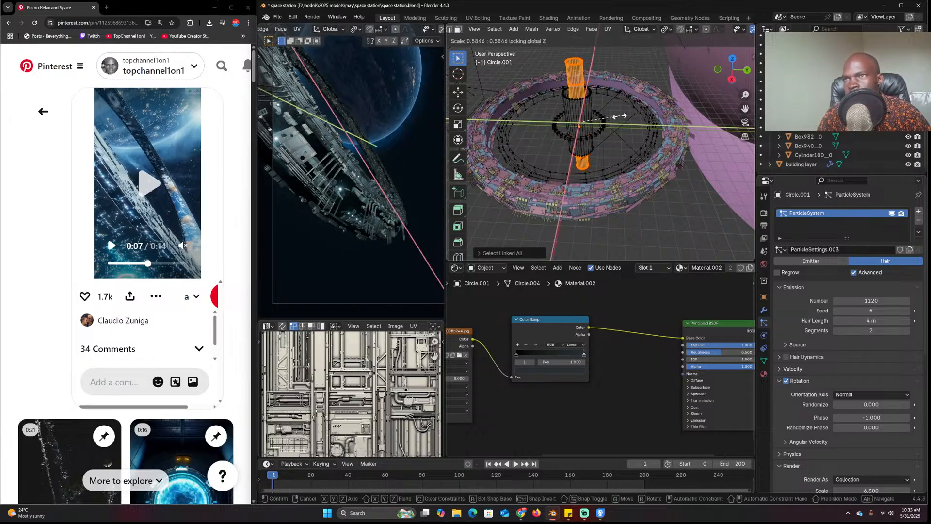
click(606, 117)
Narrow the shorter, wider cylinder of the hub horizontally while keeping its height, then leave Edit Mode and deselect everything
alt+click(589, 100)
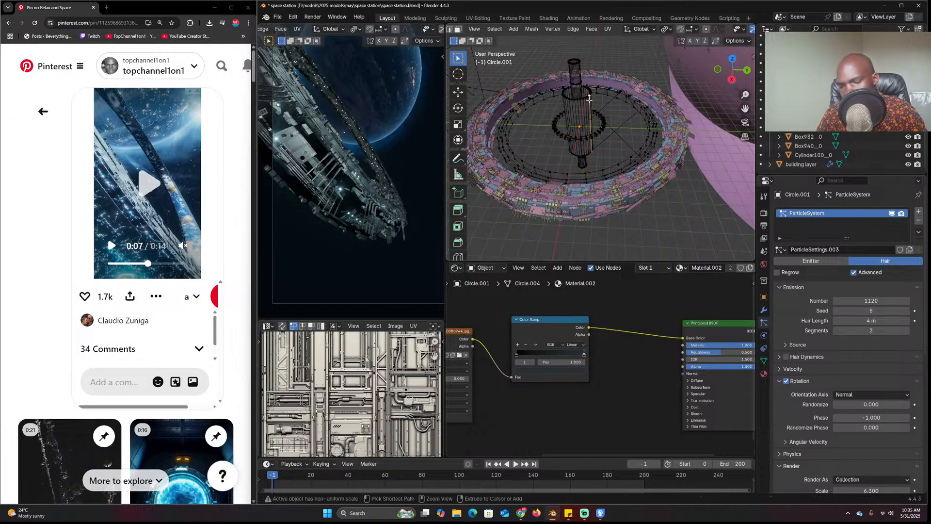
key(ctrl+l)
key(s)
key(shift+z)
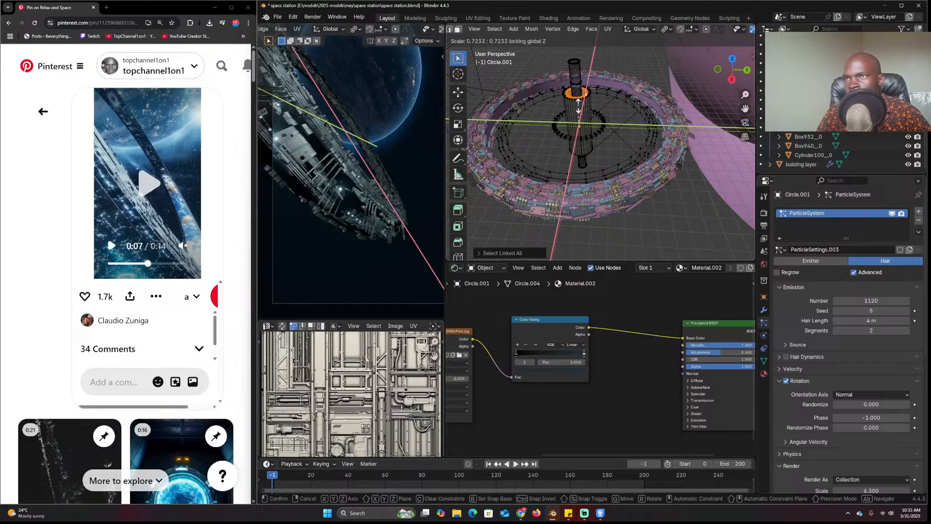
click(579, 113)
key(Tab)
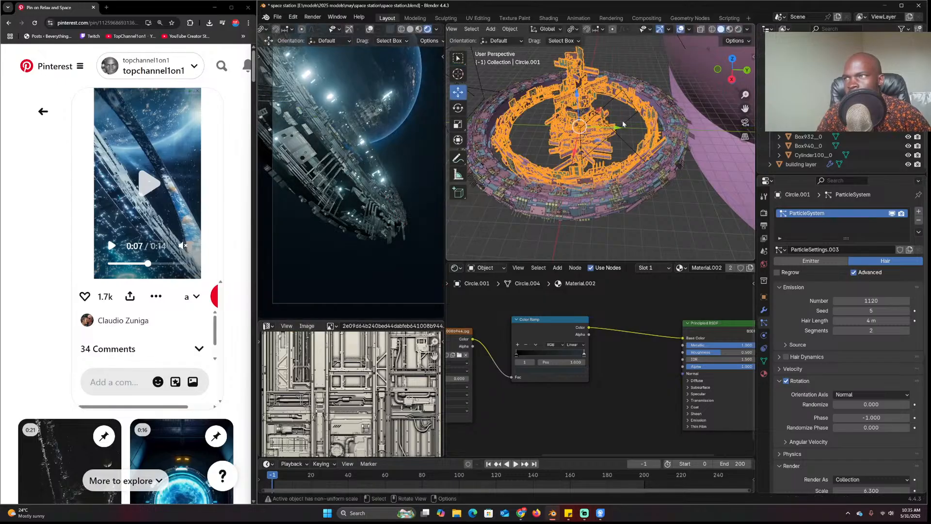
click(624, 125)
Reframe the camera and push it in along its local Z axis, to about X 25.6 m, Y -113.6 m, Z 25.4 m
scroll(390, 188, down, 2)
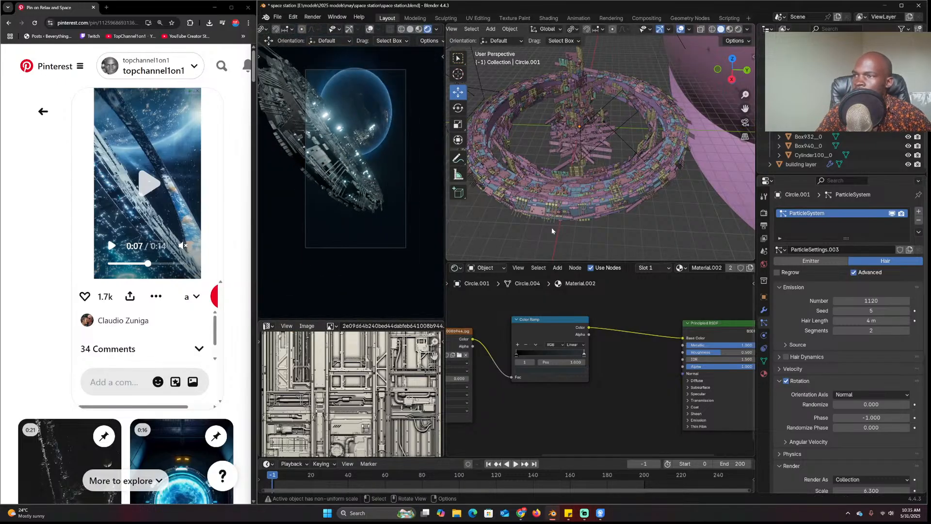
click(616, 212)
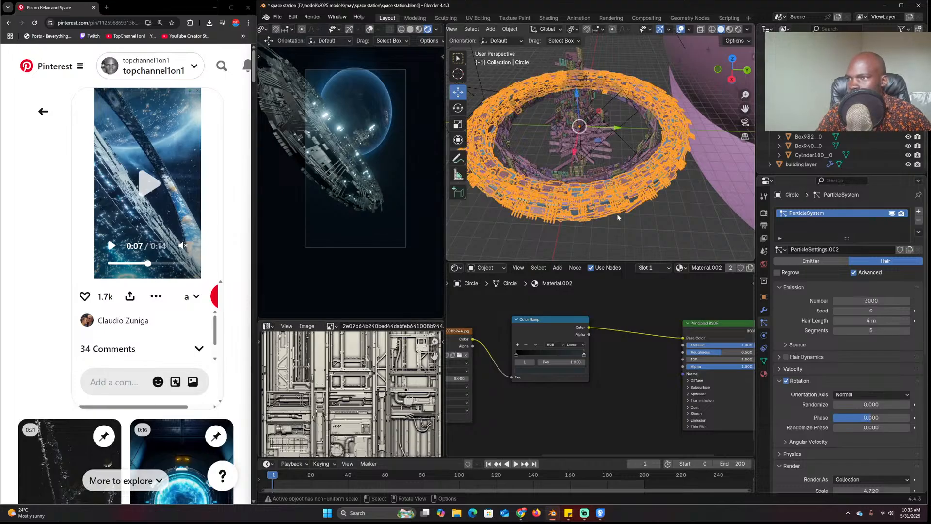
click(617, 238)
scroll(639, 202, up, 2)
key(KP_0)
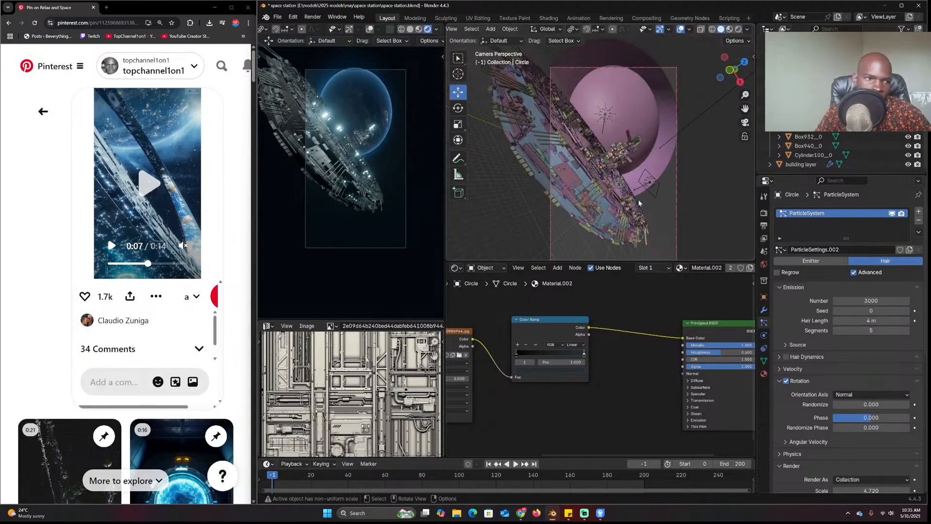
click(677, 194)
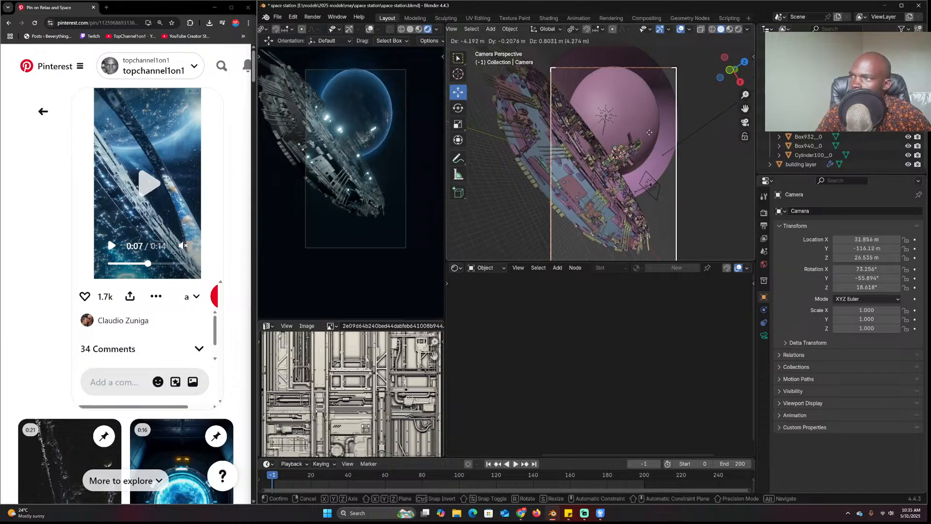
click(654, 152)
key(g)
key(z)
key(z)
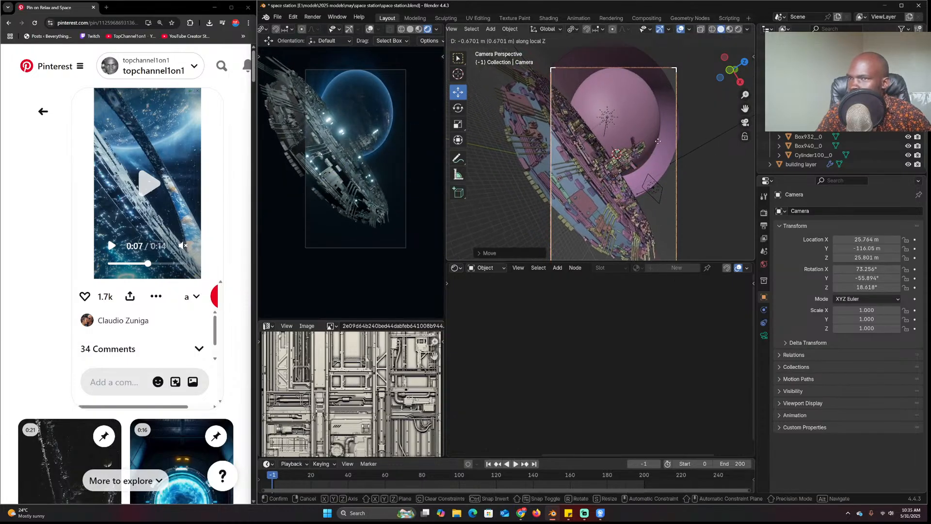
click(652, 178)
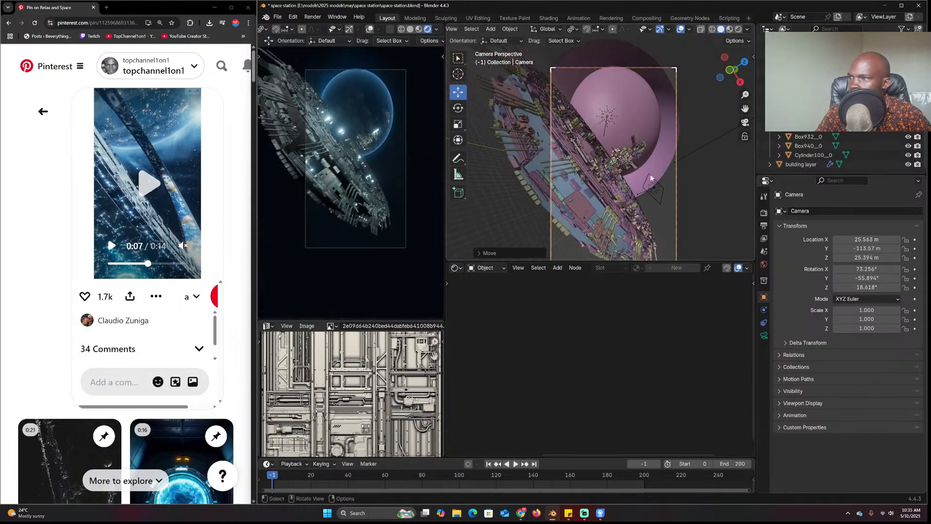
Set the camera's focal length to 90 mm
click(765, 335)
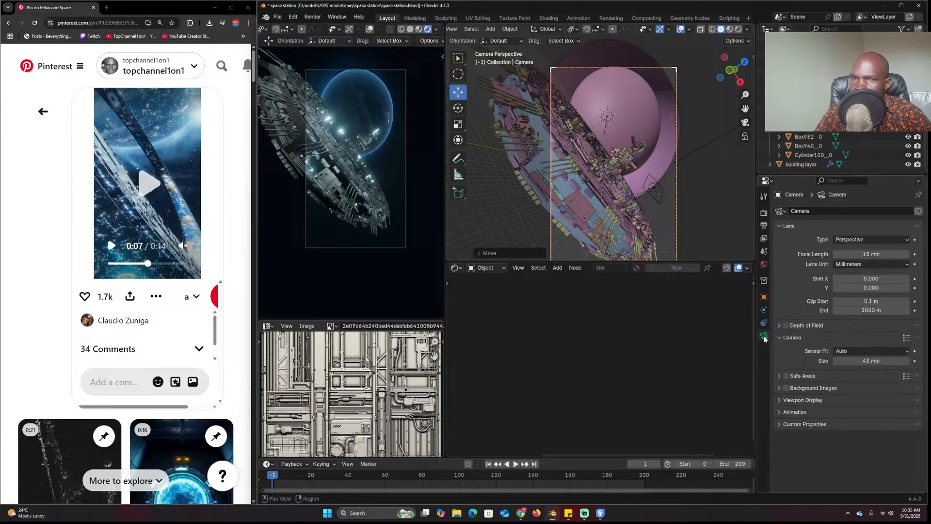
click(891, 254)
text(90)
key(Return)
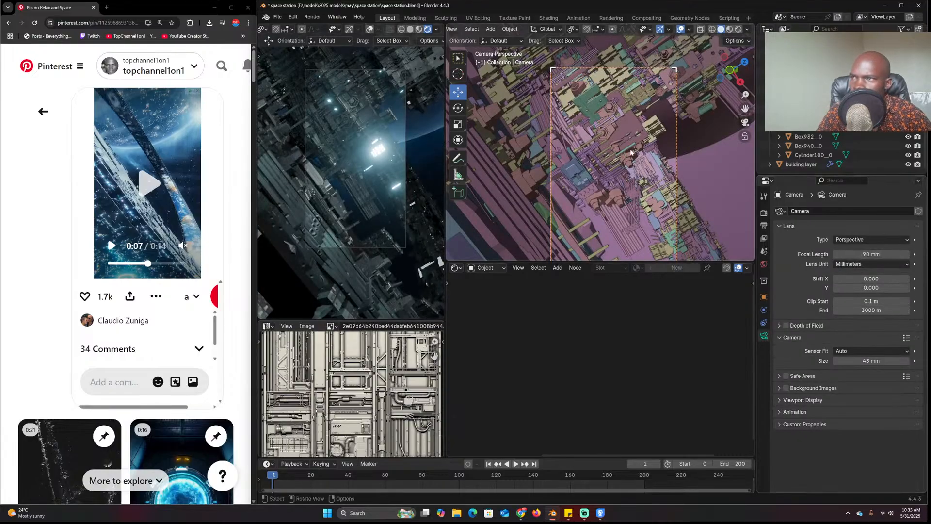
Move the camera back from the station in the top view and adjust its sideways position to show more of the ring
key(KP_7)
scroll(628, 145, down, 3)
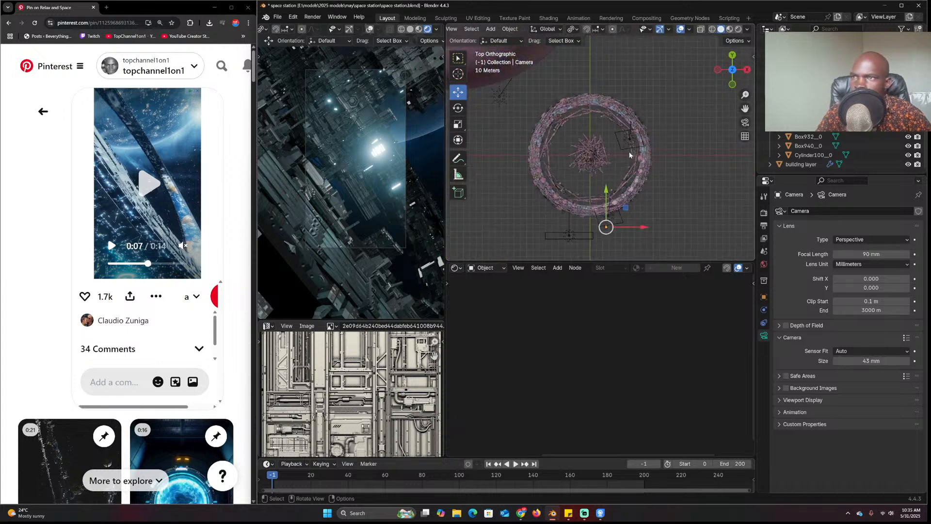
shift+middle_drag(636, 191, 636, 154)
key(g)
click(636, 154)
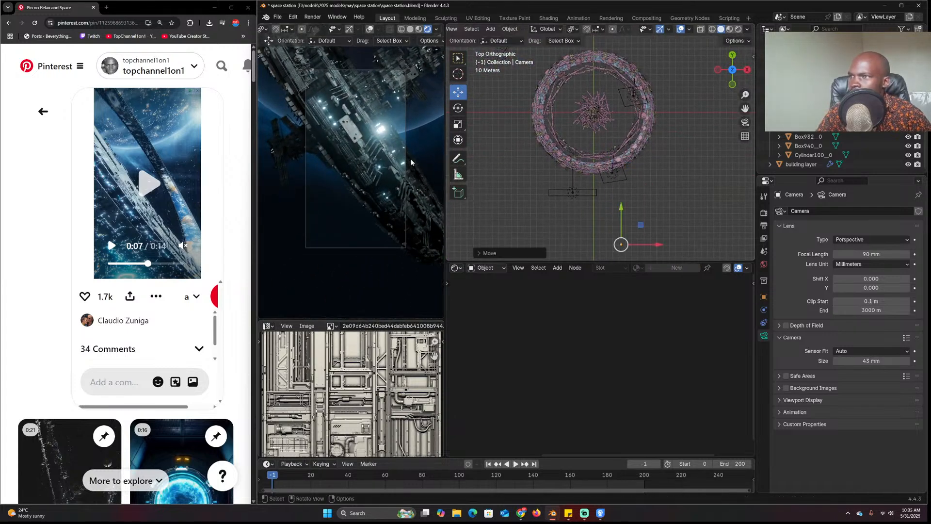
key(g)
click(442, 153)
scroll(630, 184, down, 3)
key(g)
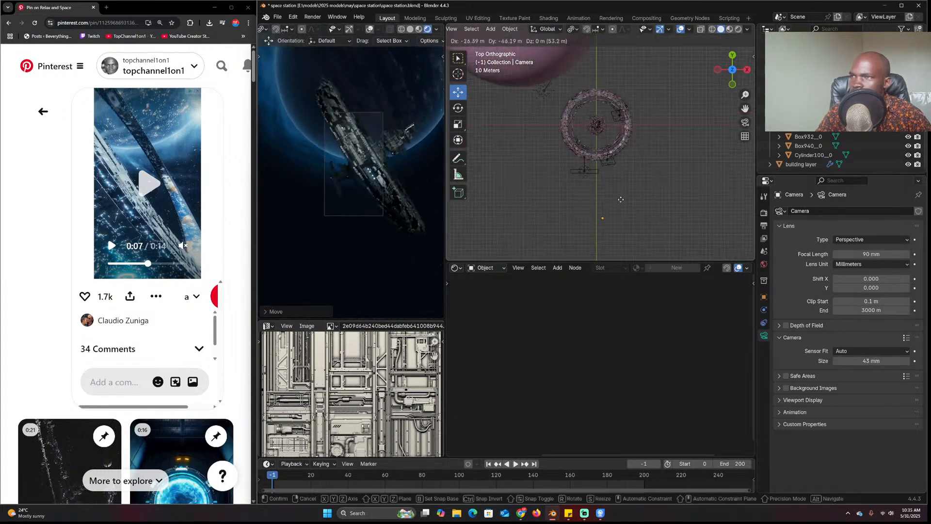
click(640, 196)
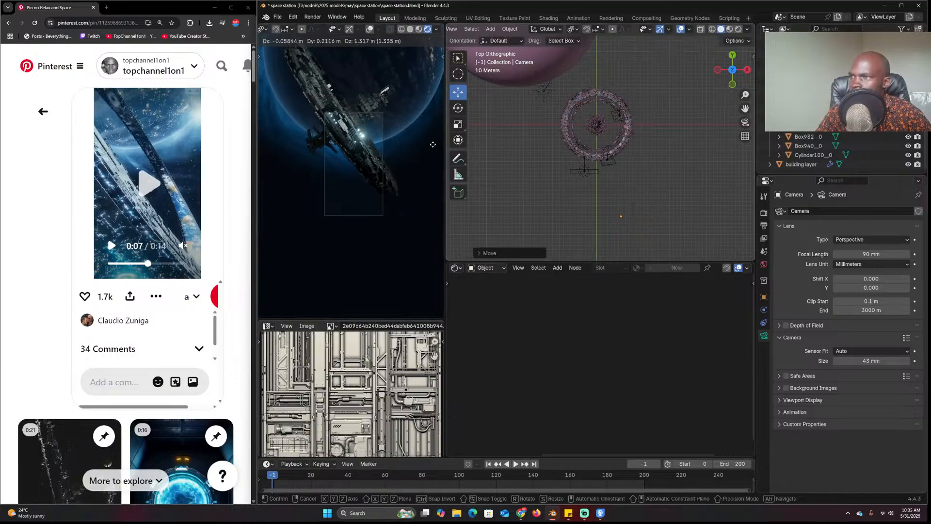
Reposition the camera in the front view to frame the hub and ring, and return to the camera view
key(KP_1)
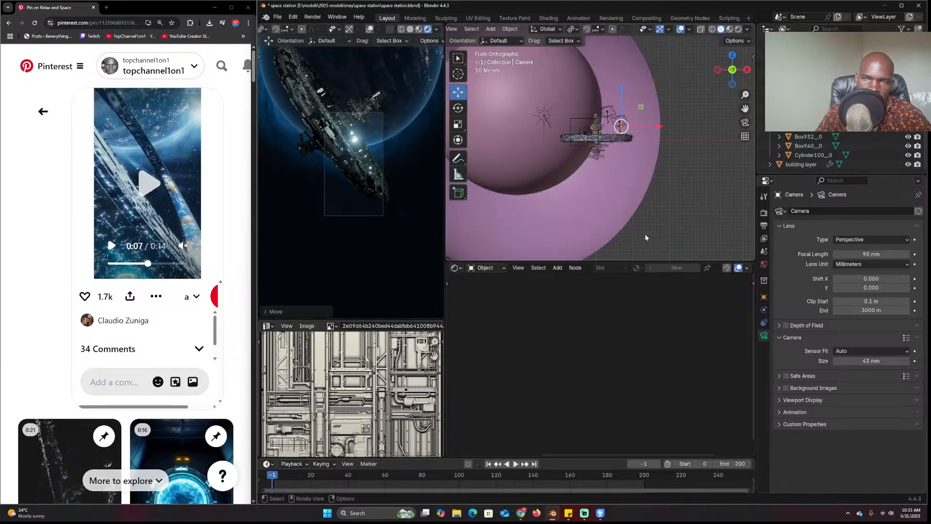
key(g)
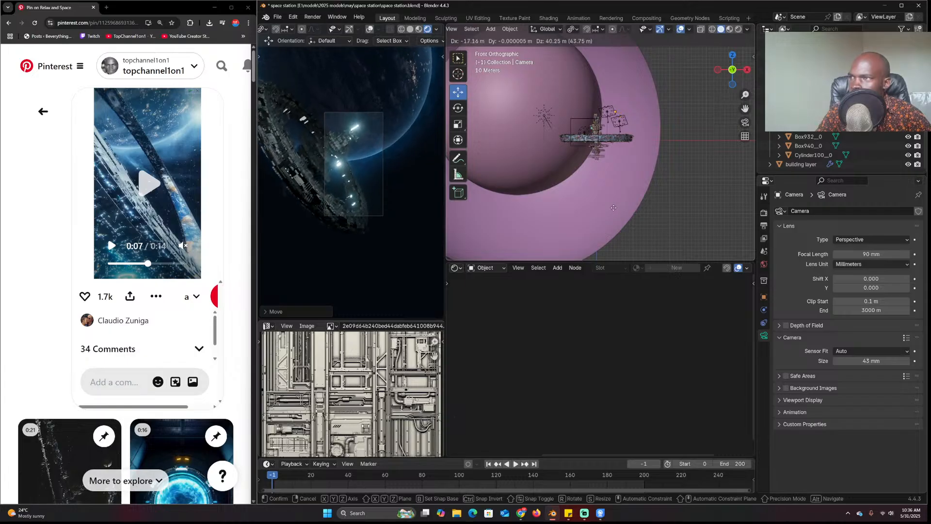
click(630, 173)
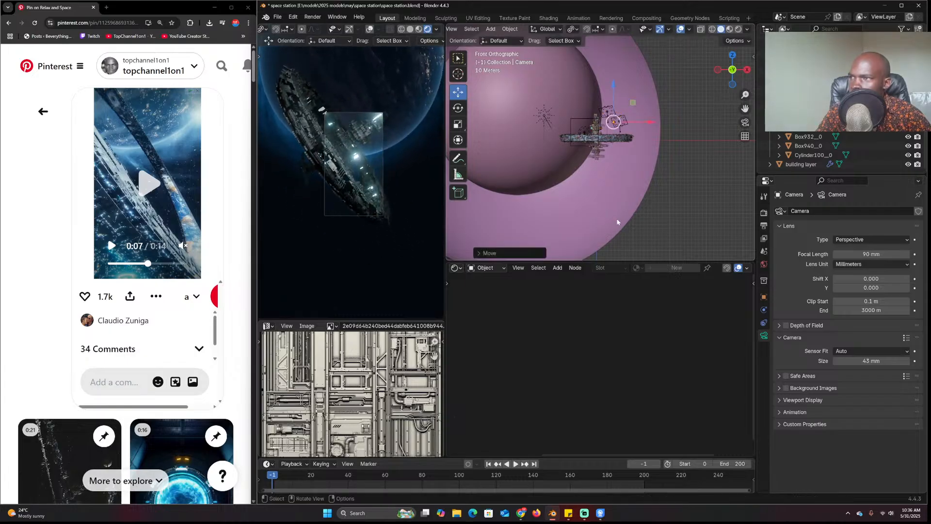
key(KP_0)
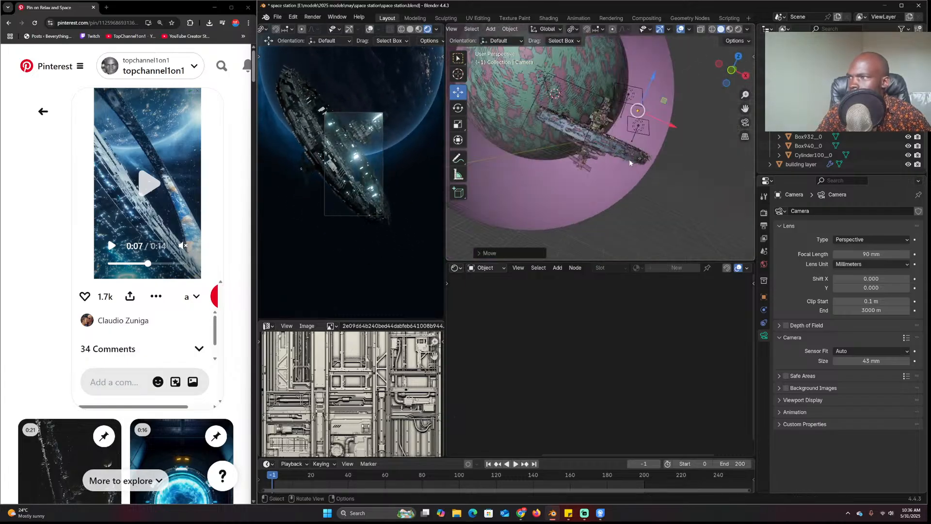
scroll(300, 150, up, 5)
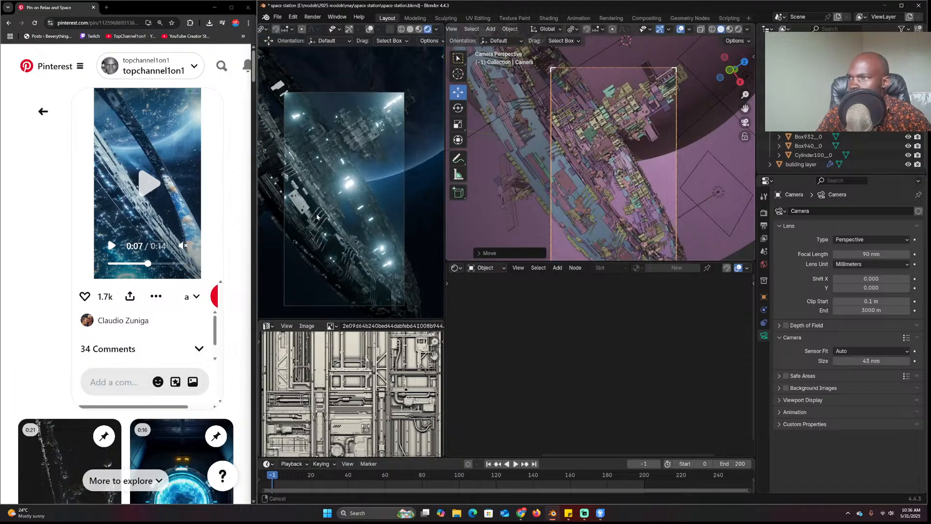
Select the large outer ring and set its particle system's render scale to 2
click(555, 214)
click(555, 213)
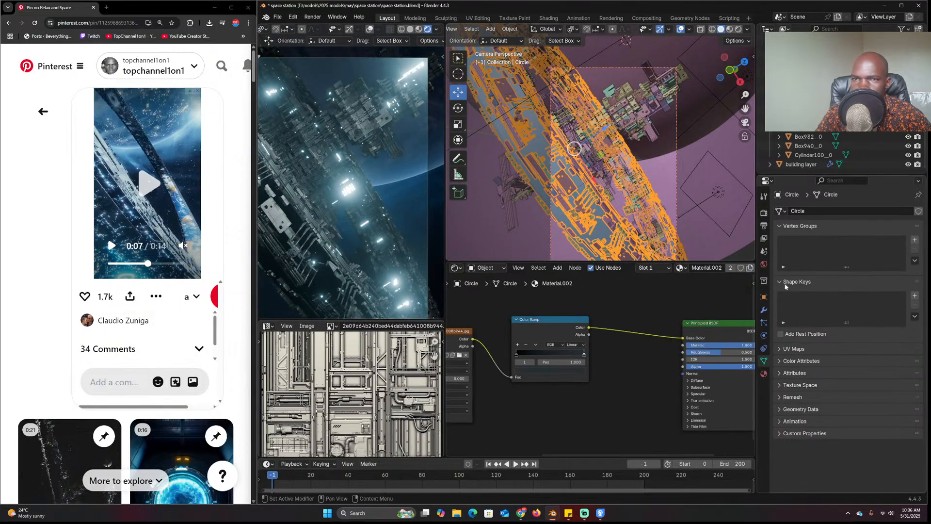
click(764, 323)
scroll(863, 347, down, 8)
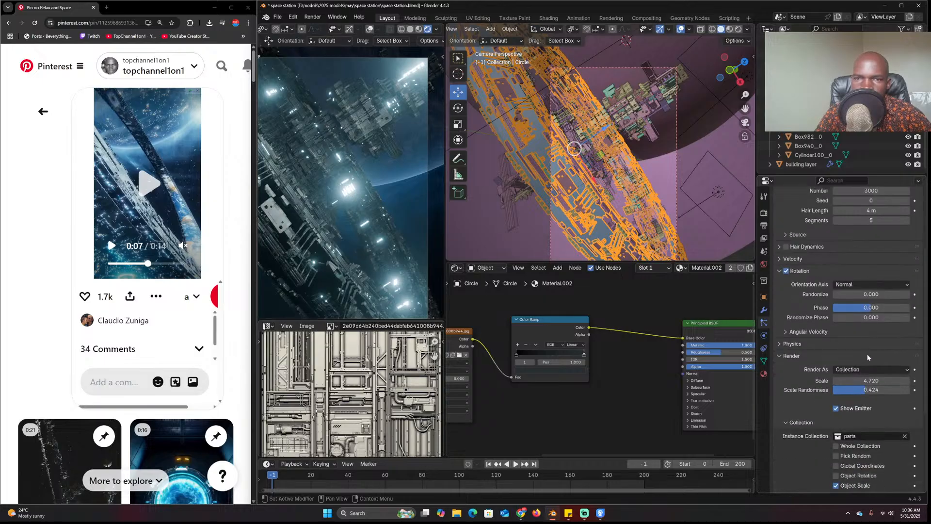
double_click(872, 307)
text(2)
key(Return)
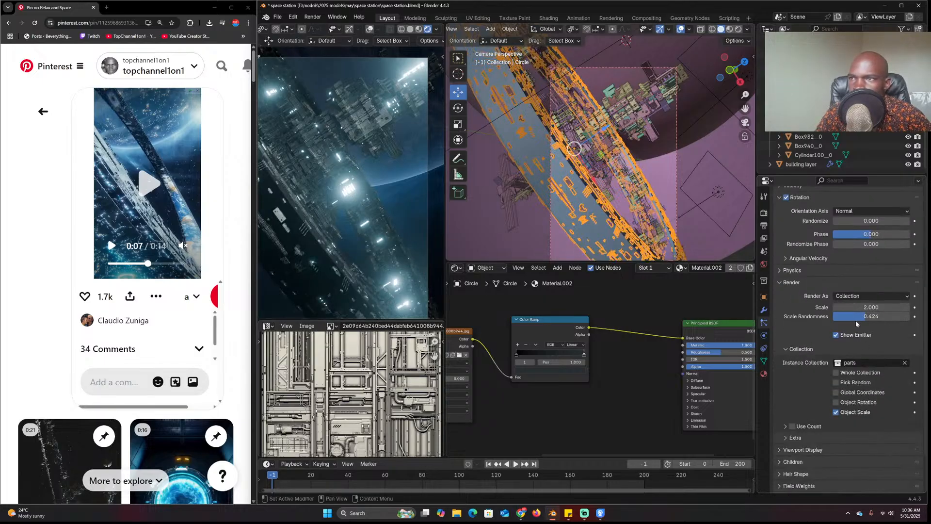
Raise the ring's particle emission number to 5000
scroll(859, 265, up, 5)
drag(872, 246, 911, 246)
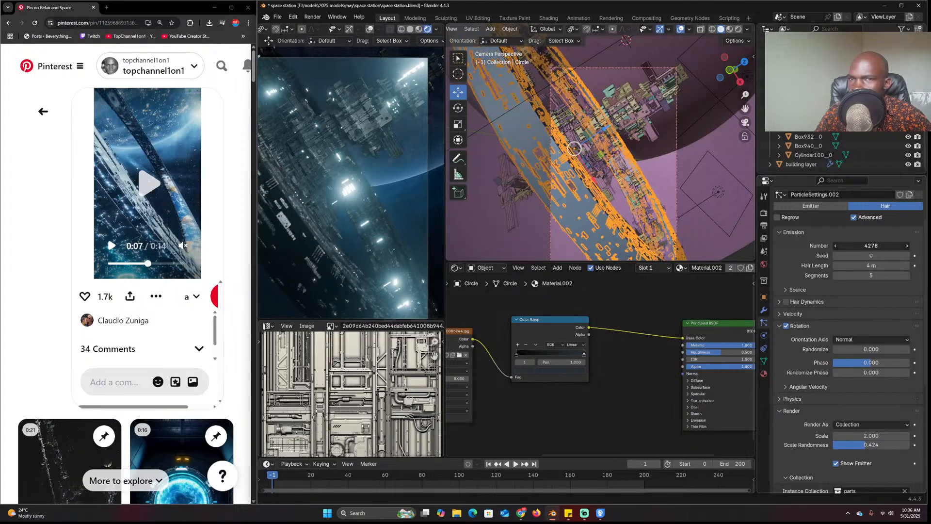
click(872, 246)
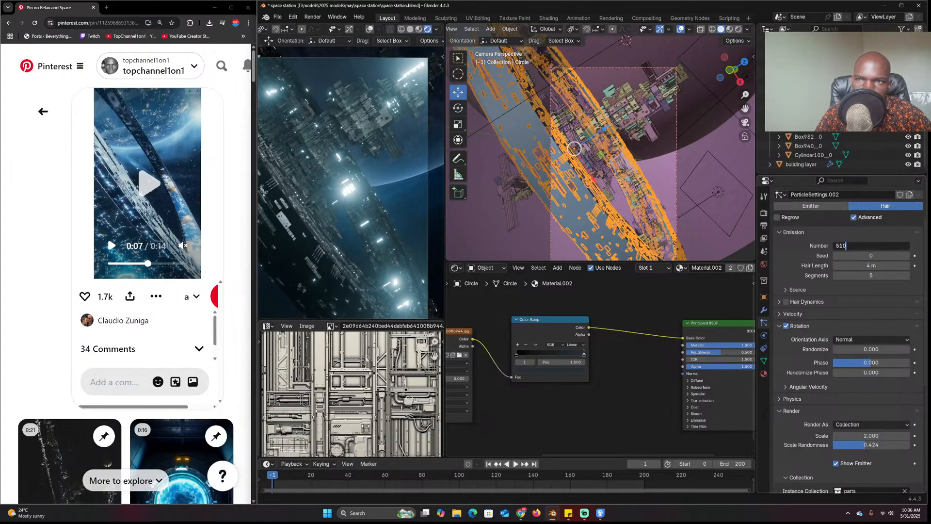
text(5000)
key(Return)
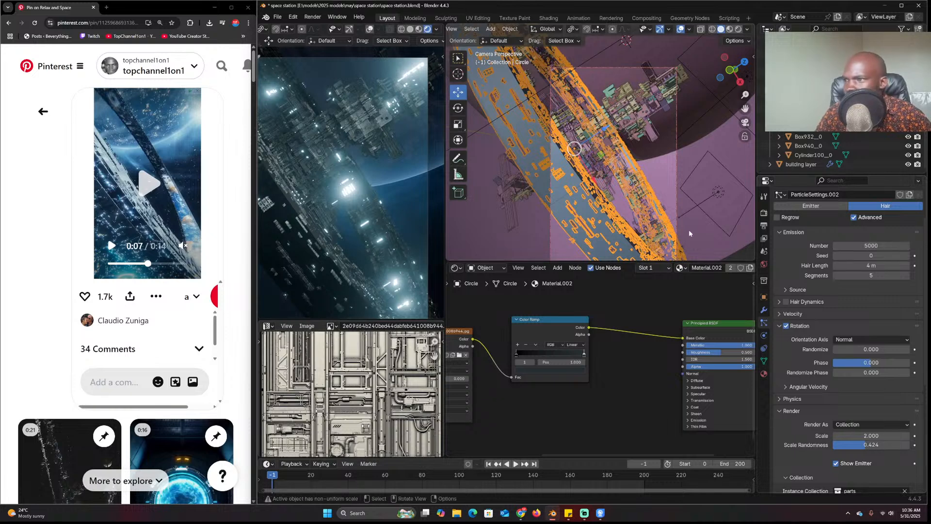
Set the ring's particle render scale to 3.850 and save the file
scroll(871, 406, down, 4)
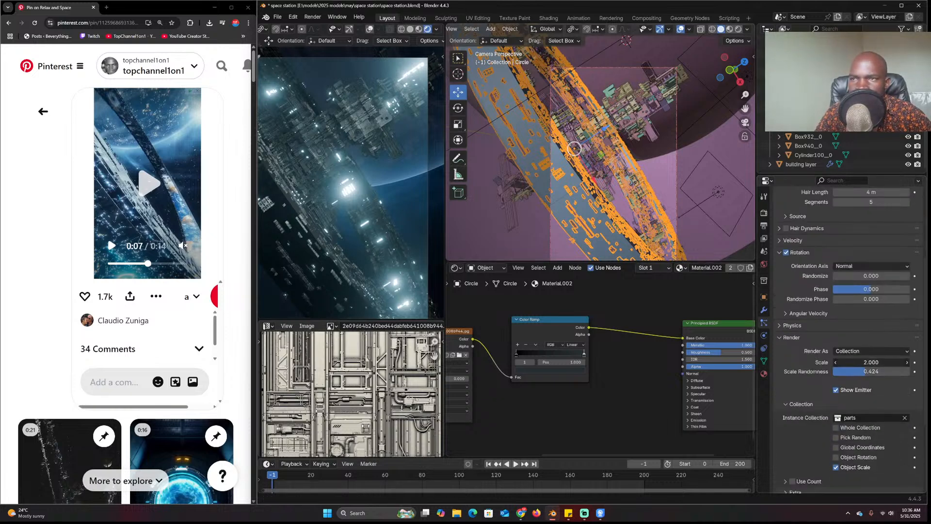
drag(871, 362, 906, 362)
click(676, 152)
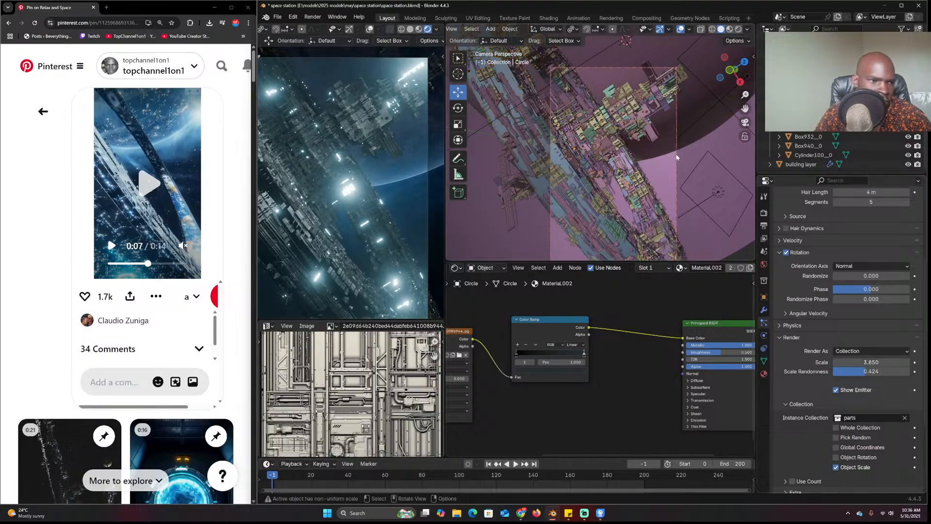
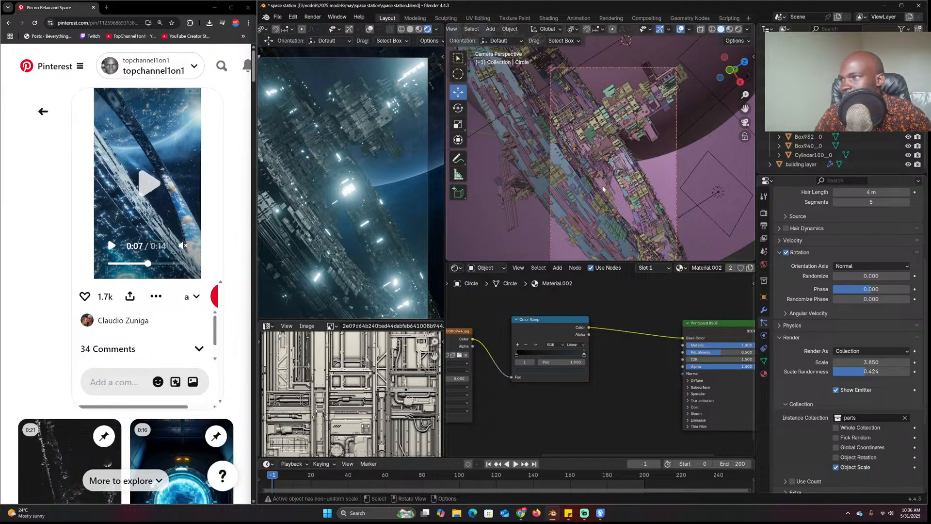
scroll(604, 189, down, 3)
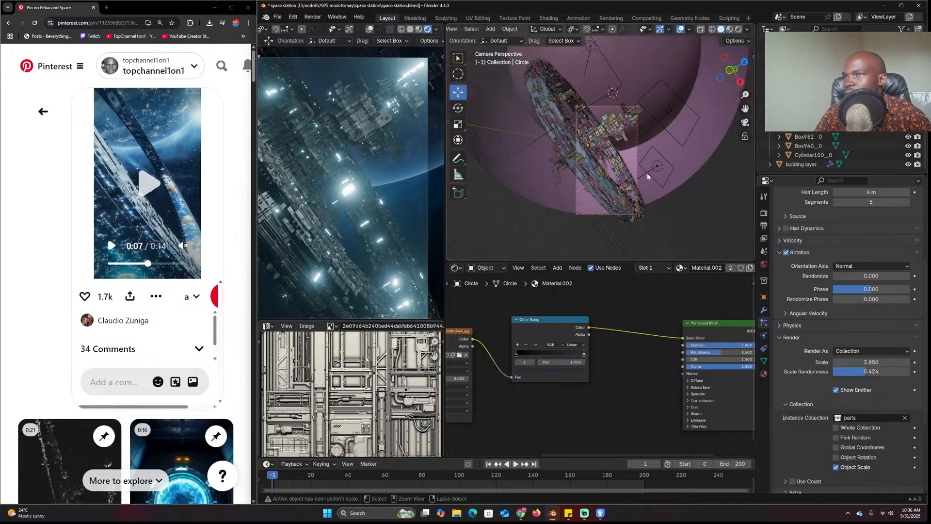
key(ctrl+s)
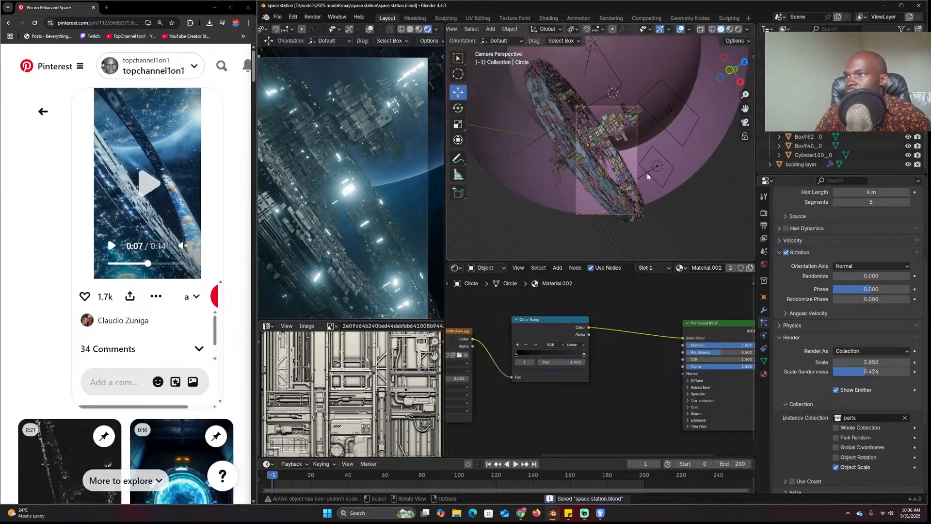
Select the planet's nested spheres, show the scene in wireframe, shrink the spheres together and move them behind the station's hub
click(670, 104)
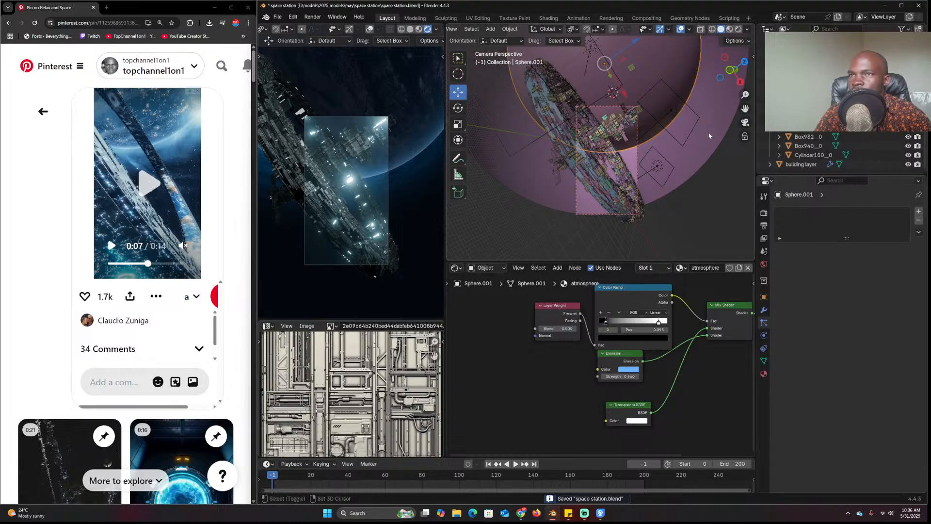
key(shift+z)
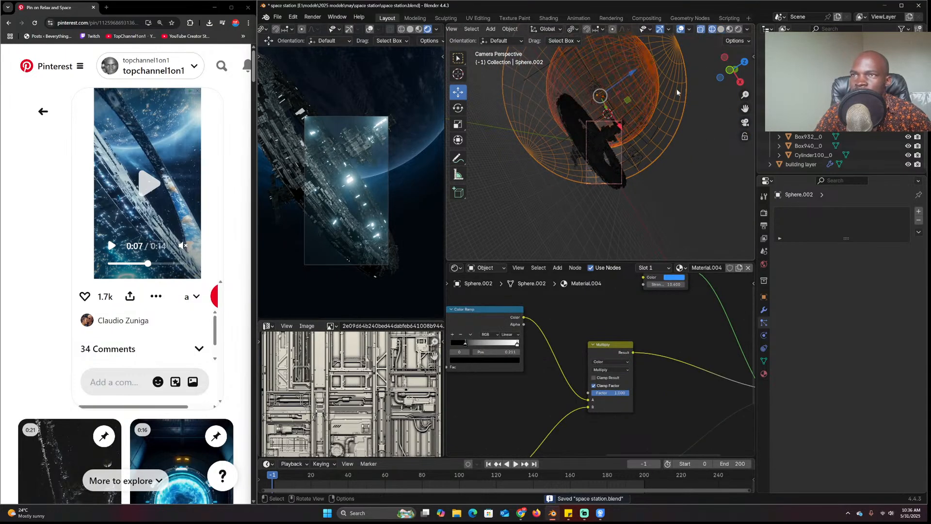
key(s)
click(650, 102)
key(g)
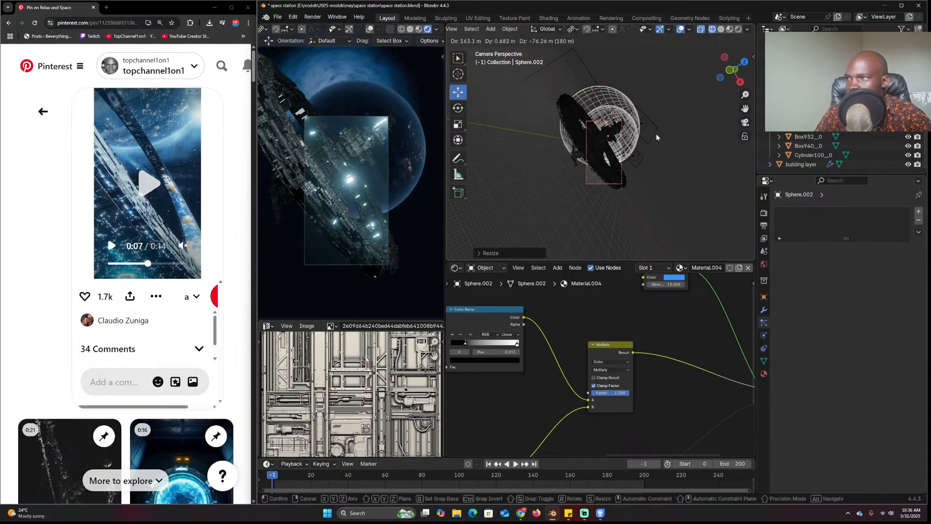
click(664, 125)
scroll(664, 126, up, 5)
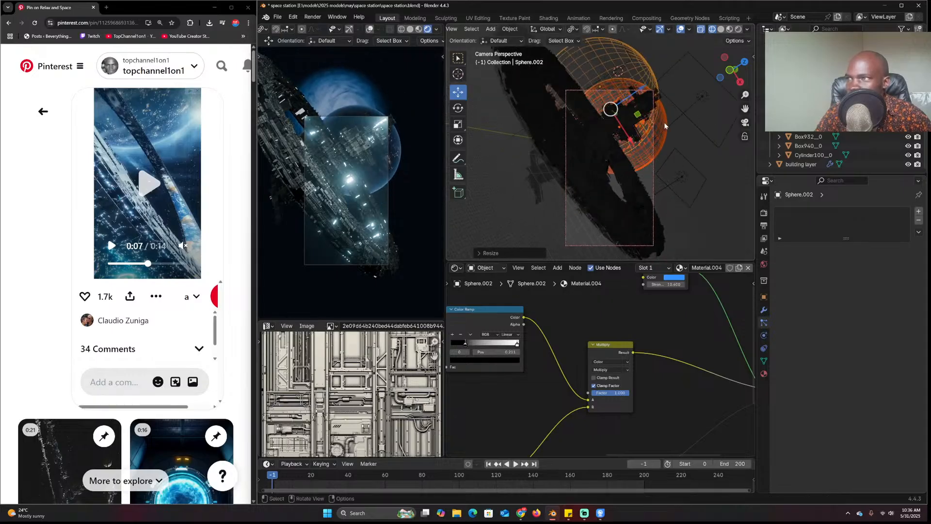
click(644, 42)
key(g)
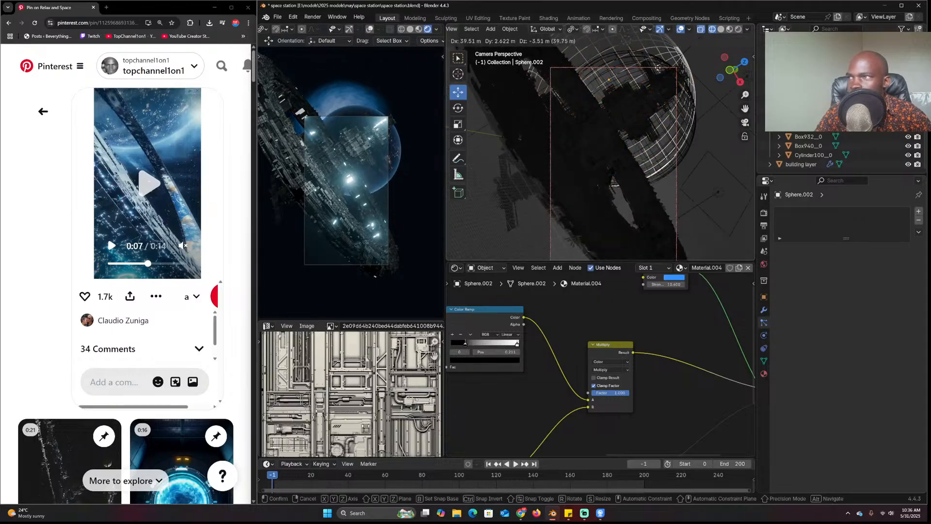
click(668, 86)
Enlarge the outermost glow sphere around the planet in two scaling passes
key(s)
click(694, 93)
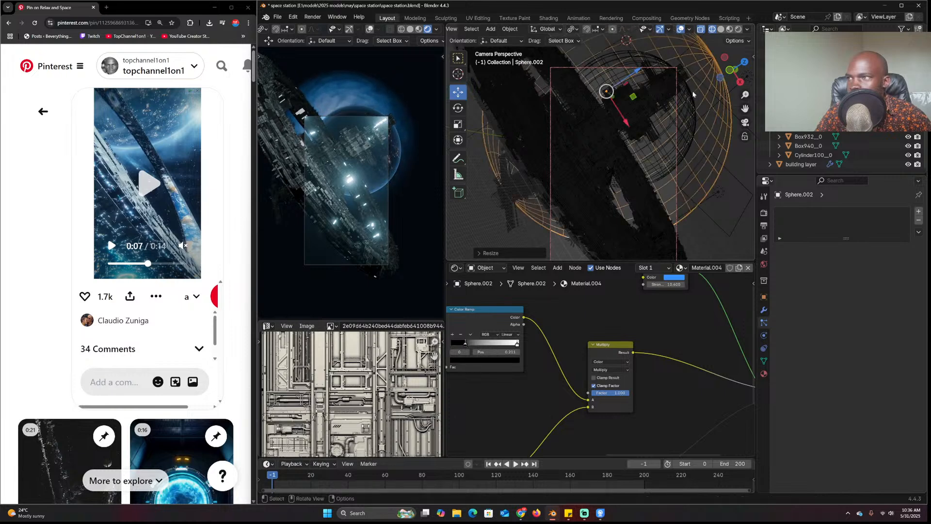
key(s)
click(697, 95)
Play the animation to check the new framing, stop it, and return the viewport to solid shading
key(space)
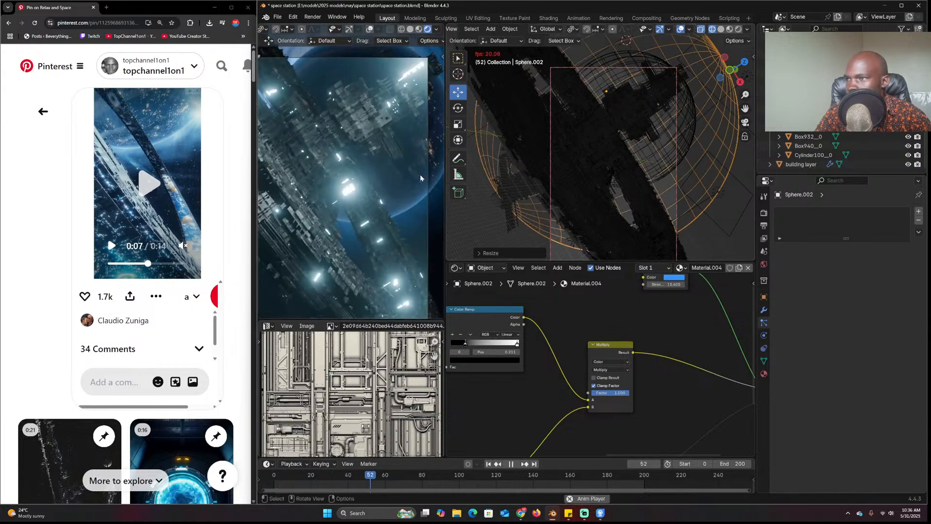
key(space)
key(z)
click(682, 183)
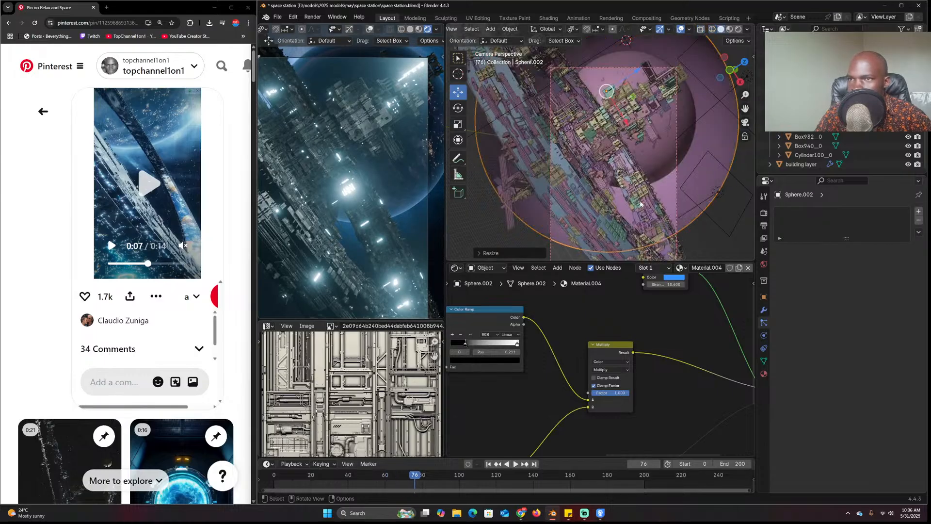
scroll(688, 181, up, 2)
scroll(825, 116, up, 5)
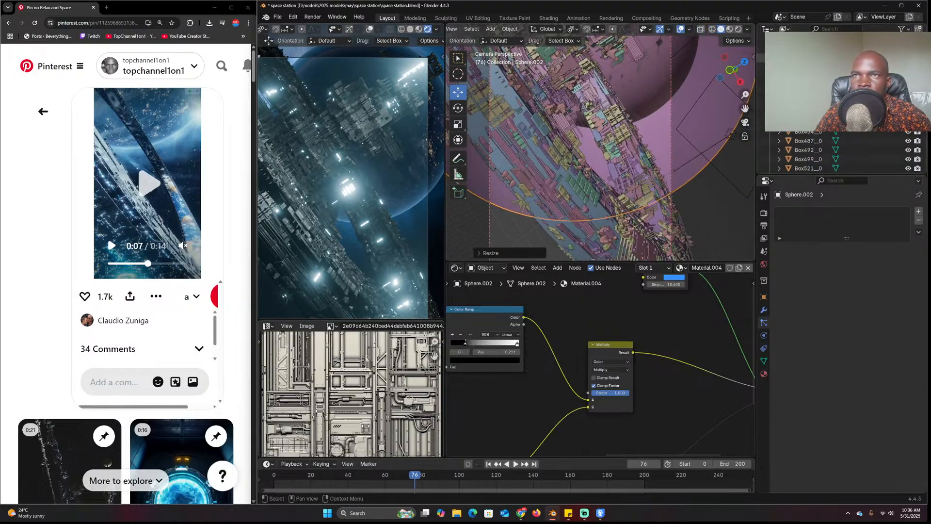
scroll(844, 151, up, 5)
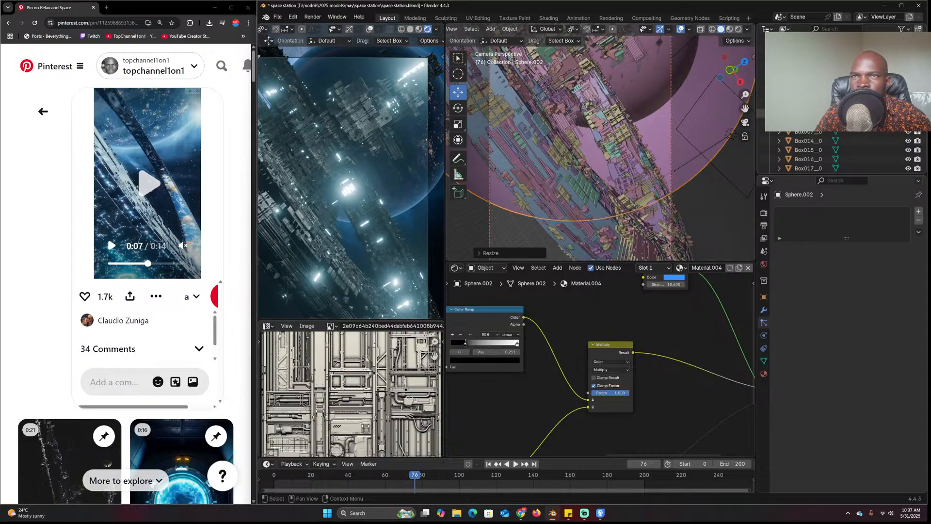
click(805, 104)
click(811, 95)
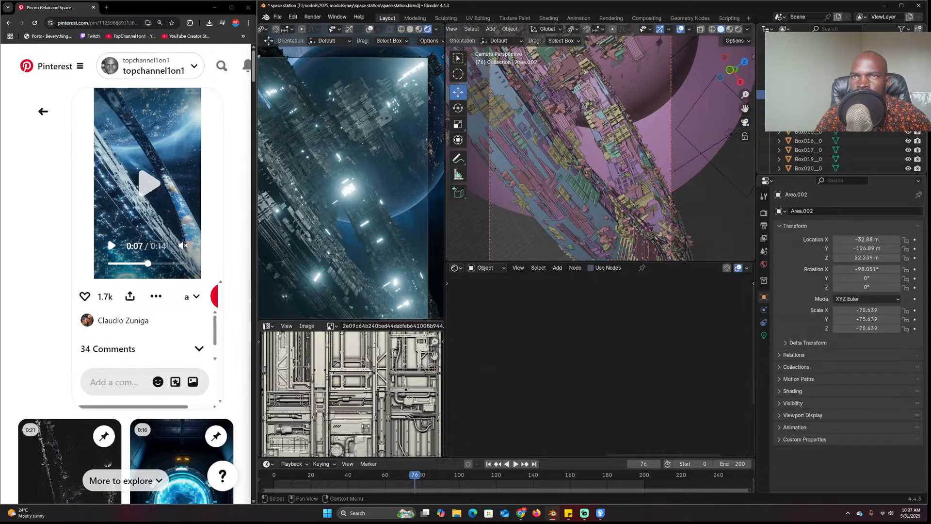
scroll(814, 132, down, 10)
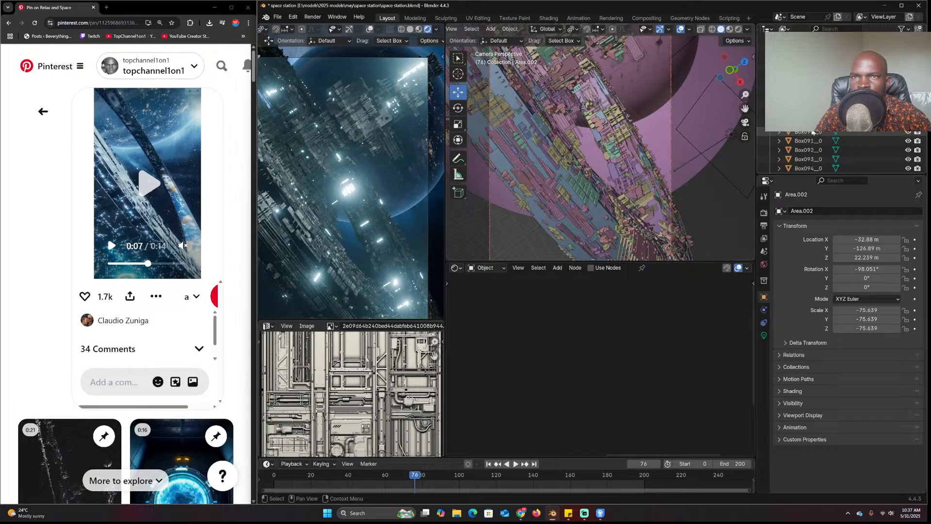
scroll(813, 132, down, 20)
scroll(815, 136, down, 4)
scroll(816, 136, down, 10)
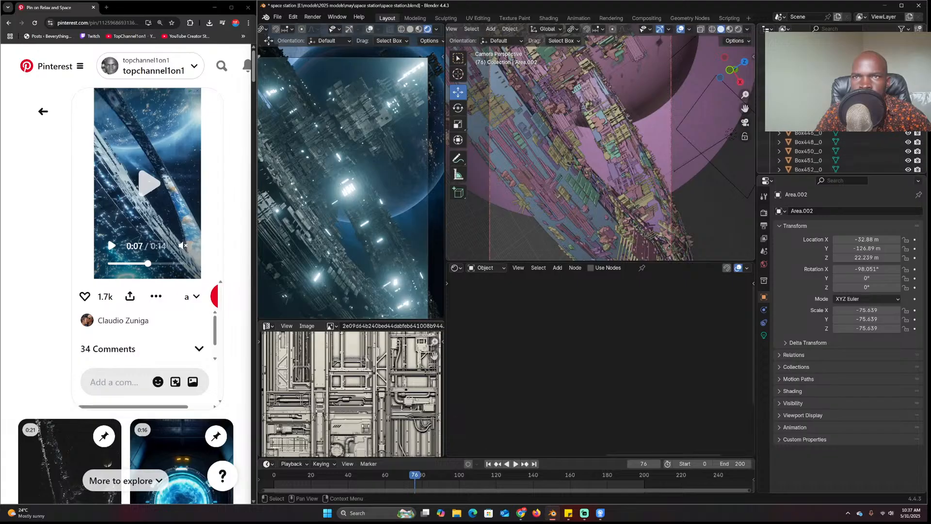
drag(923, 150, 925, 171)
shift+click(813, 139)
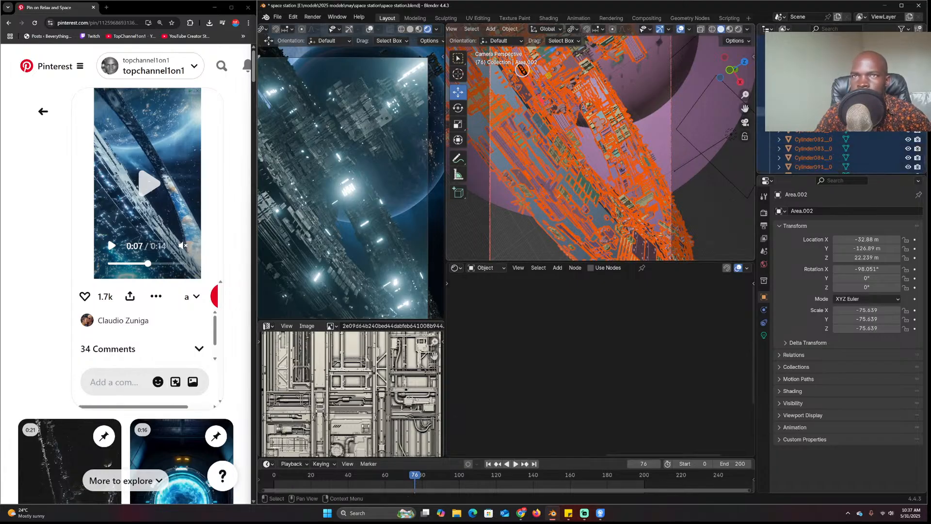
Make the large outer ring the active object and view the whole station in the rendered preview
click(613, 124)
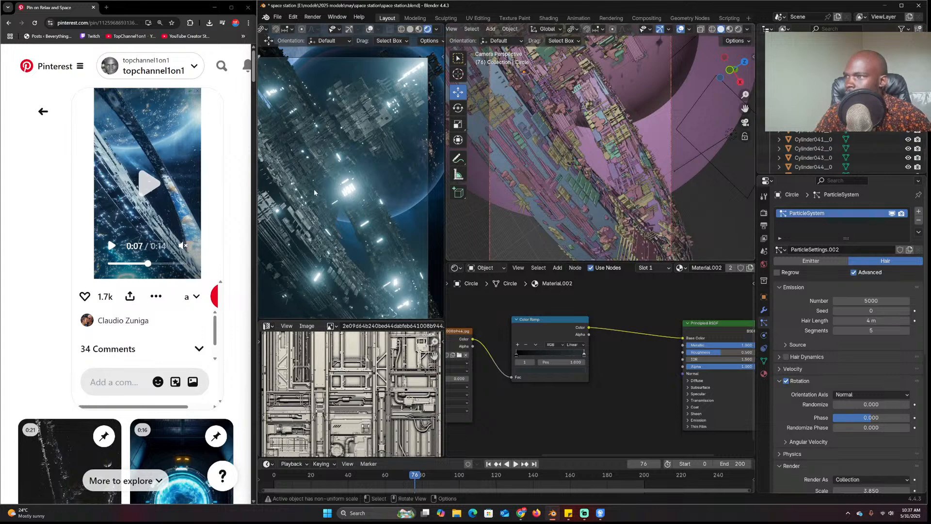
mouse_move(313, 188)
middle_down()
mouse_move(289, 183)
mouse_move(280, 200)
mouse_move(324, 177)
middle_up()
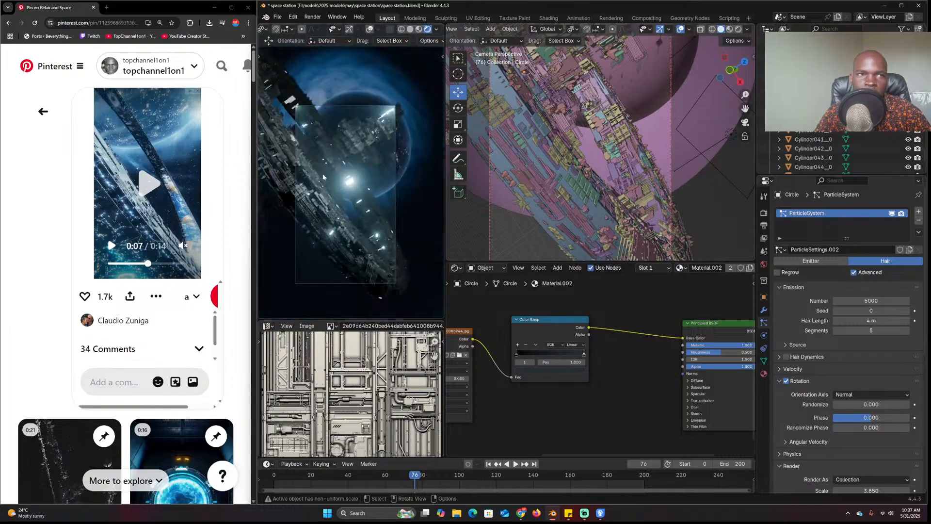
Increase the emission strength in the clouds layer material on the ring's clouds layer
click(368, 106)
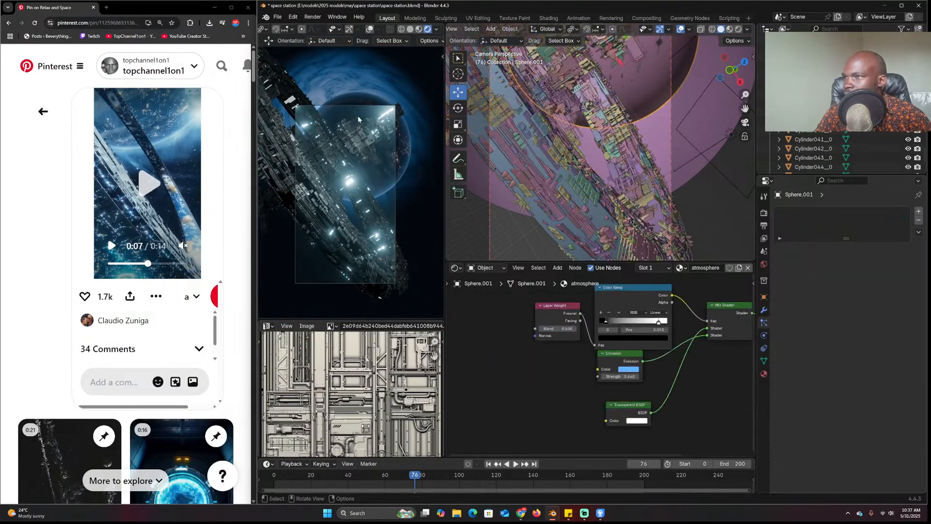
scroll(368, 207, up, 5)
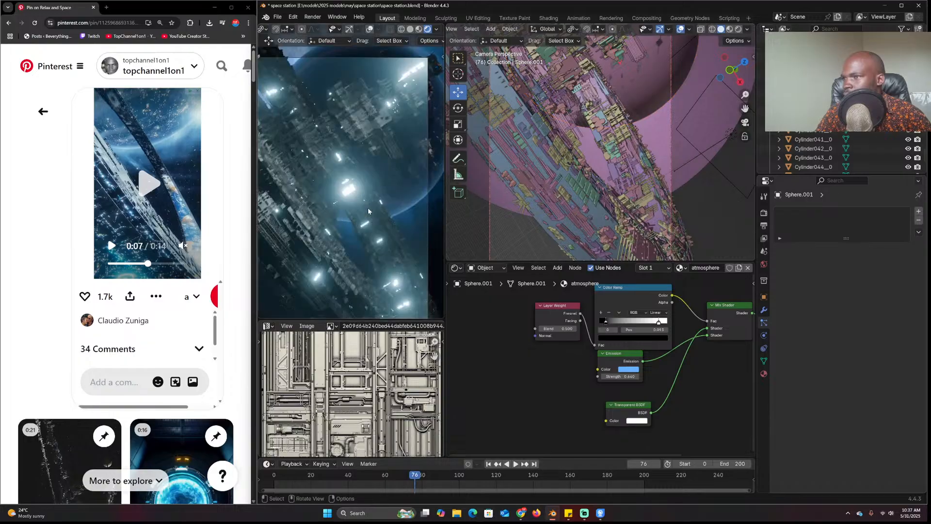
scroll(373, 223, down, 4)
scroll(530, 140, up, 4)
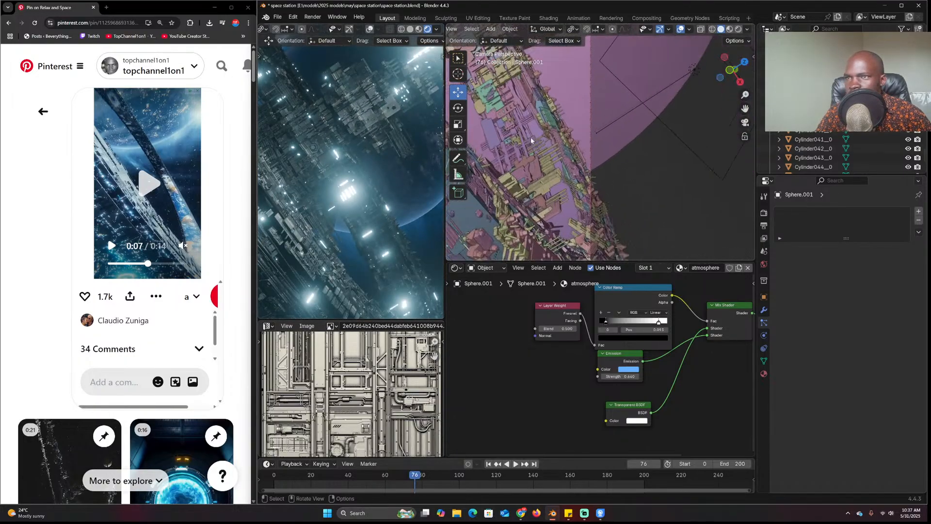
click(572, 202)
click(572, 202)
click(572, 202)
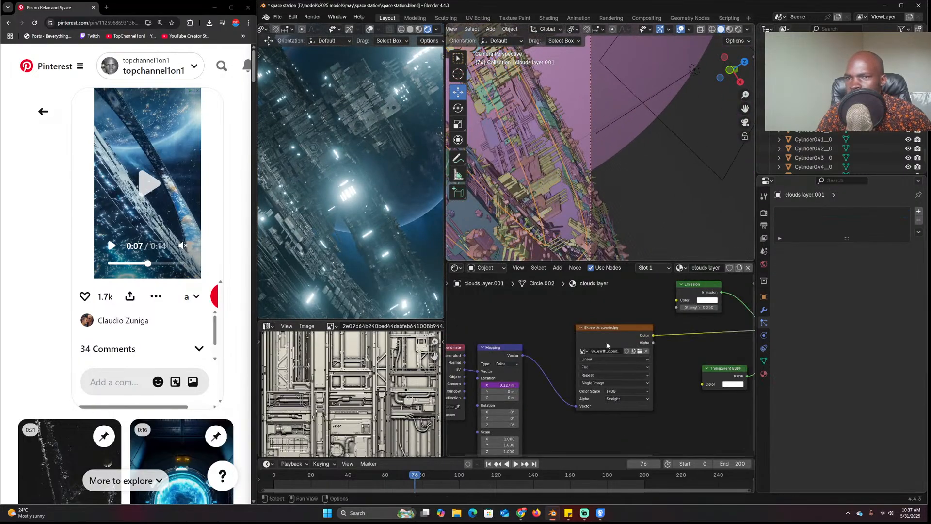
click(572, 202)
middle_drag(591, 366, 549, 364)
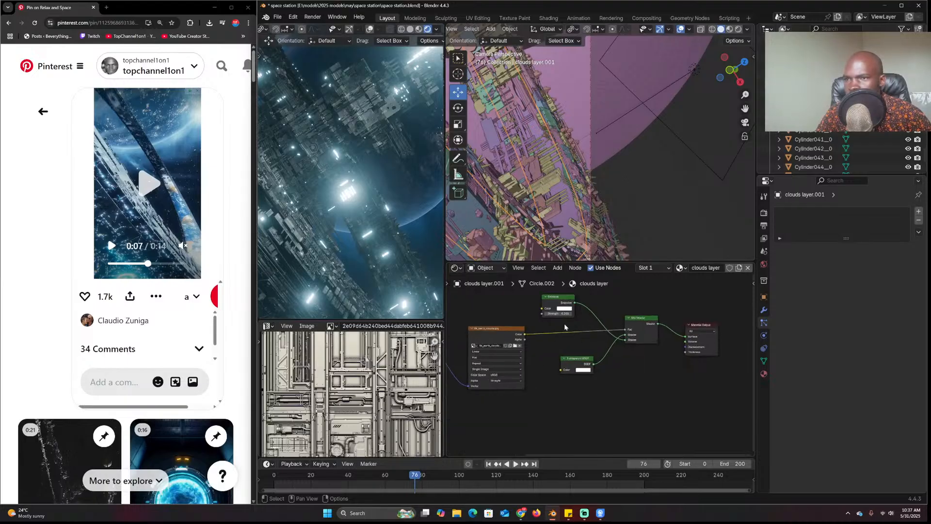
drag(559, 314, 574, 315)
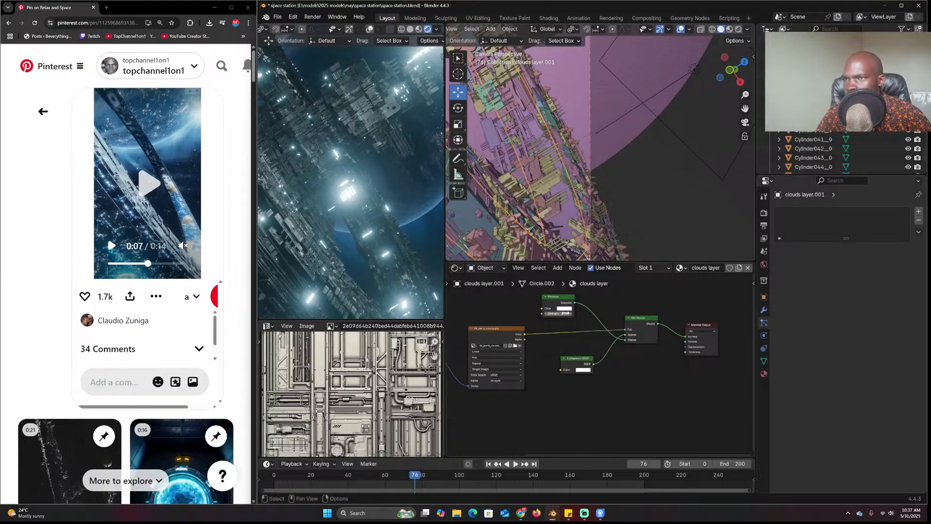
Scale the clouds layer down to about 0.81 with the Z axis locked, and preview the animation
key(s)
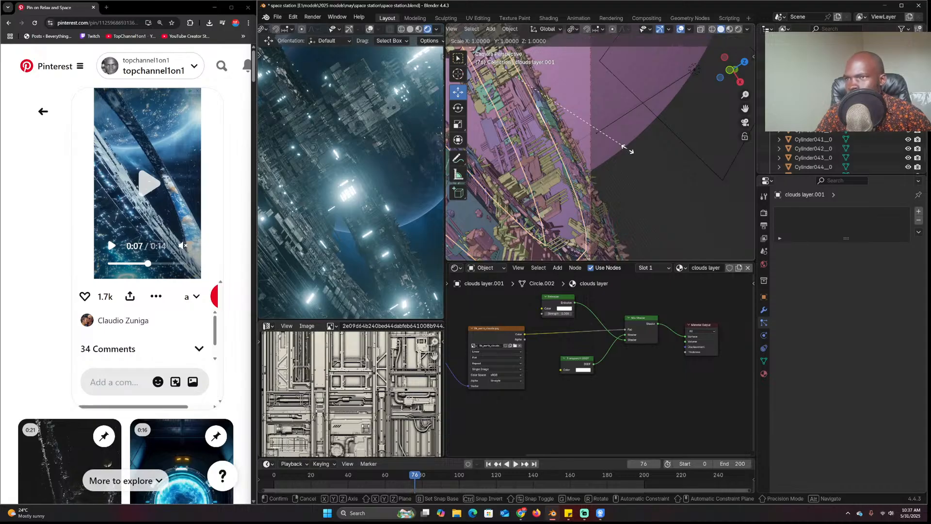
key(shift+z)
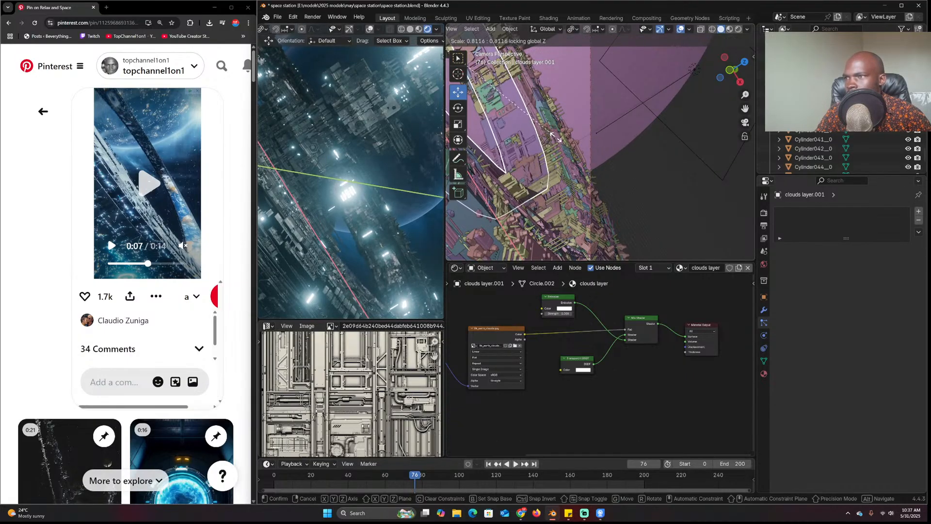
click(549, 131)
key(space)
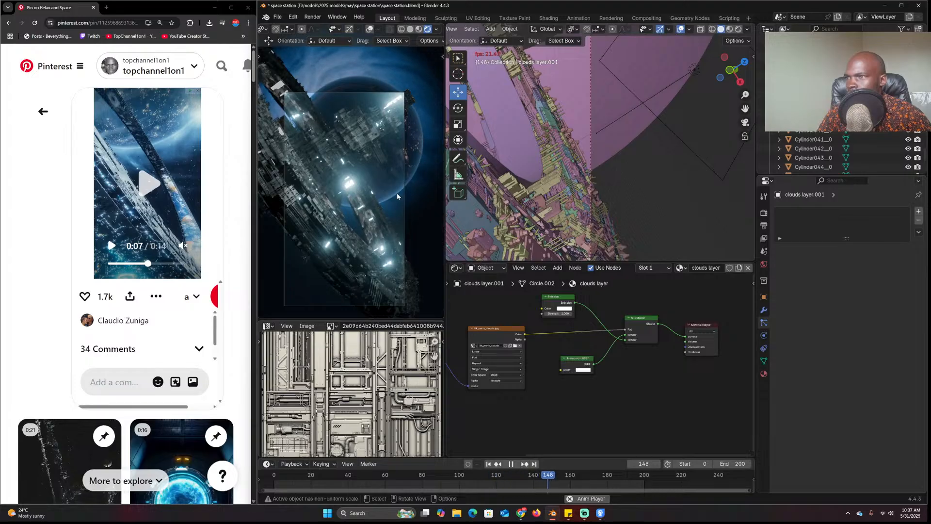
key(Escape)
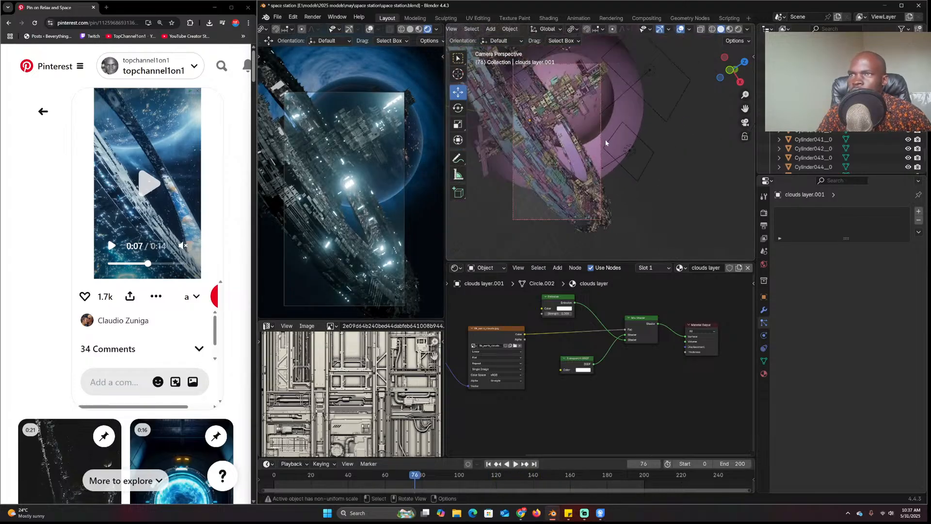
Hide the atmosphere sphere surrounding the planet
key(h)
click(606, 143)
scroll(607, 172, up, 5)
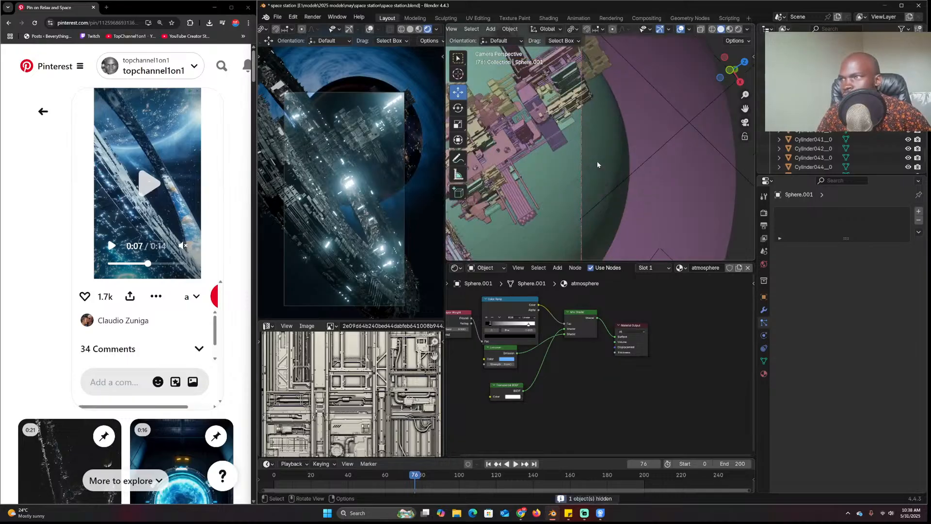
Add Texture Coordinate and Mapping nodes to the BlackMarble image texture in the planet sphere's material
click(616, 147)
scroll(602, 369, down, 2)
scroll(687, 293, up, 2)
middle_drag(500, 347, 588, 344)
click(689, 280)
key(ctrl+t)
scroll(569, 358, up, 5)
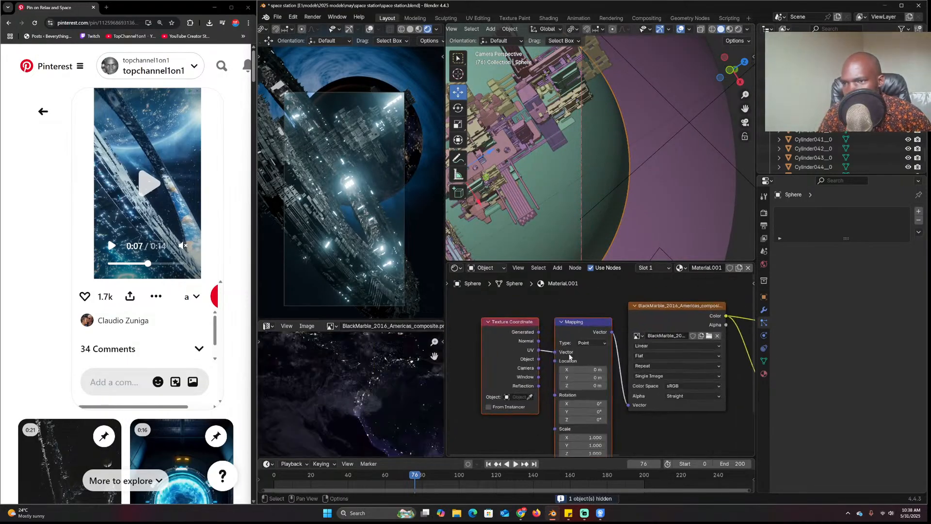
scroll(569, 357, up, 1)
middle_drag(590, 396, 570, 392)
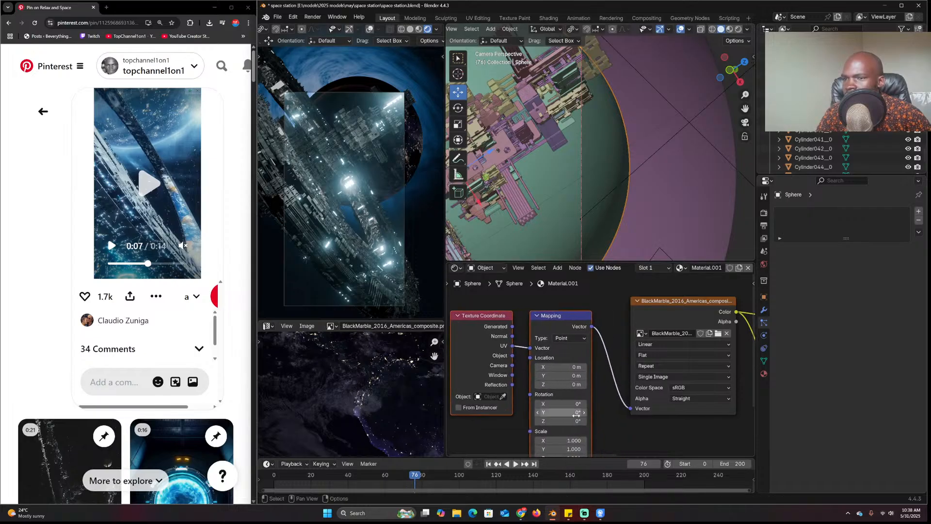
Drive the planet texture's Mapping Z rotation with the expression #frame/100 and preview the animation
mouse_move(558, 421)
mouse_down()
mouse_move(565, 420)
mouse_move(554, 421)
mouse_up()
click(558, 421)
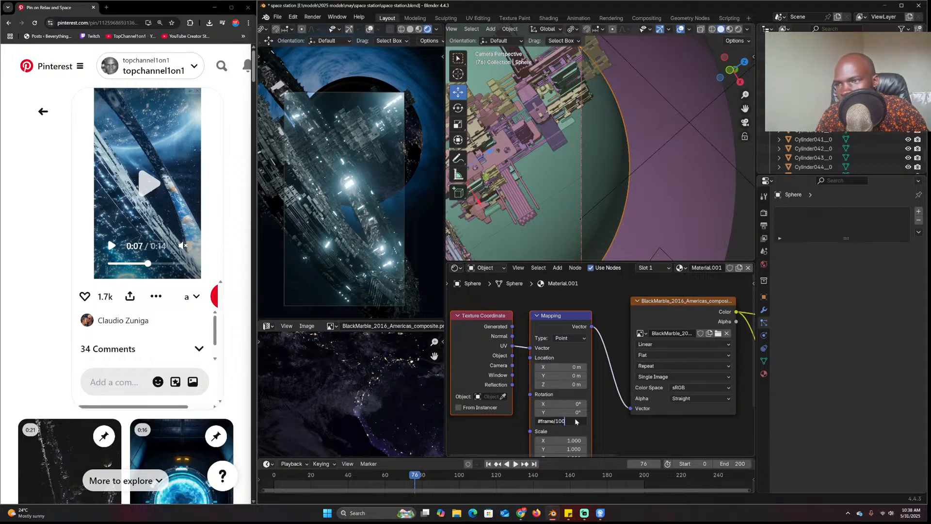
text(#frame/100)
key(Return)
key(space)
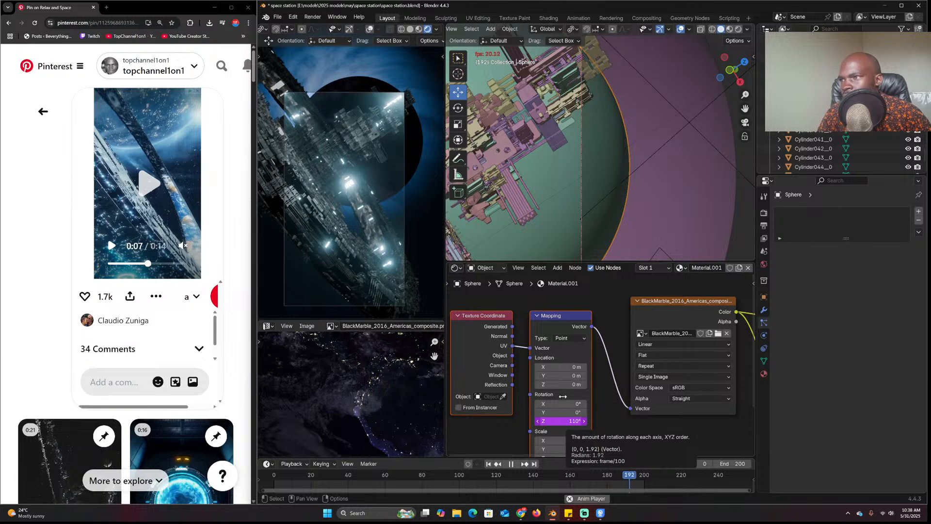
key(Escape)
Try rotating the building layer and the Circle ring about the global Z axis
click(576, 204)
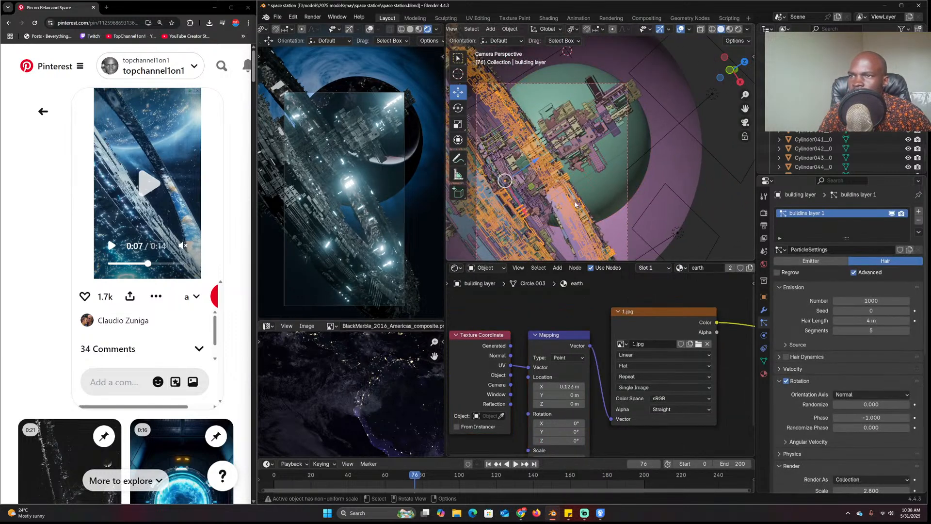
key(r)
key(z)
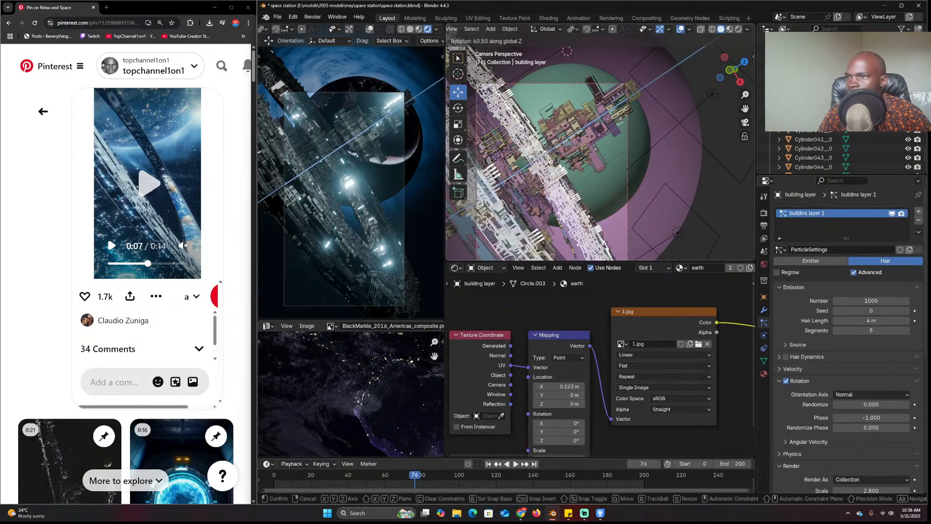
click(564, 201)
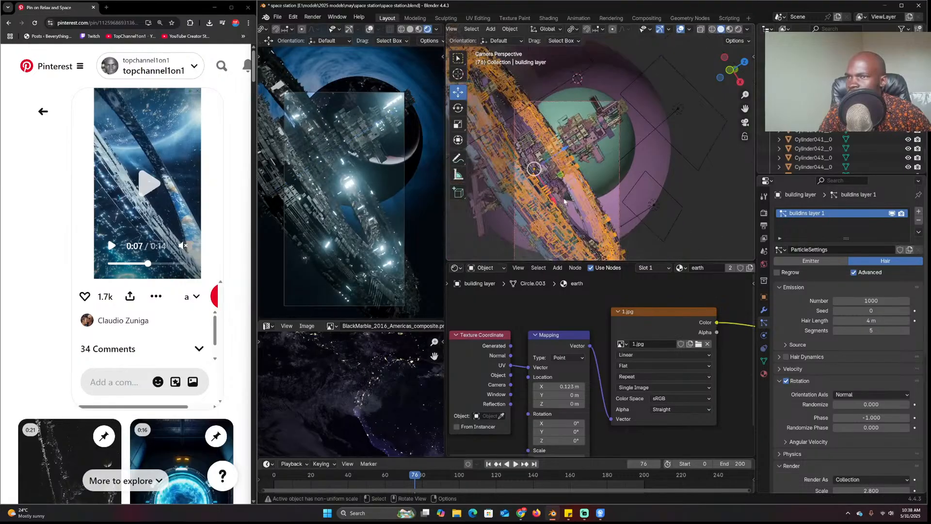
click(522, 232)
key(r)
key(z)
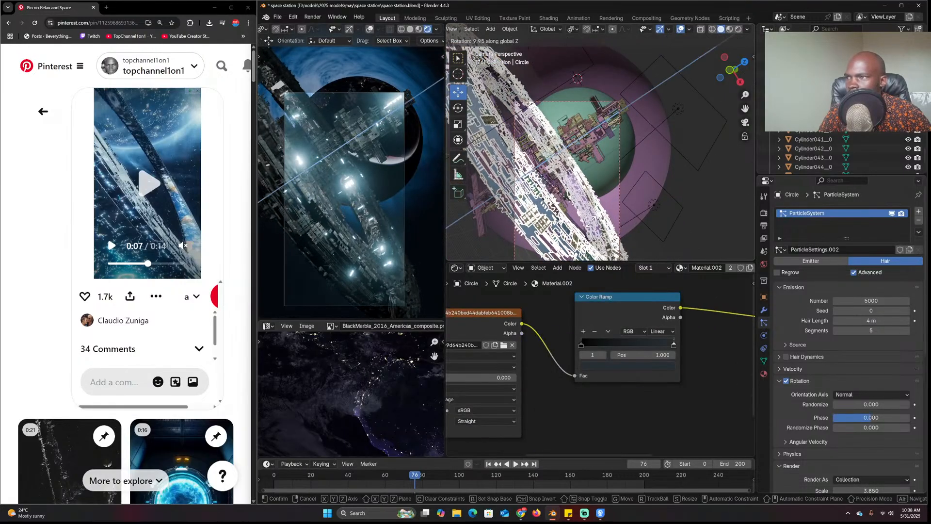
click(585, 227)
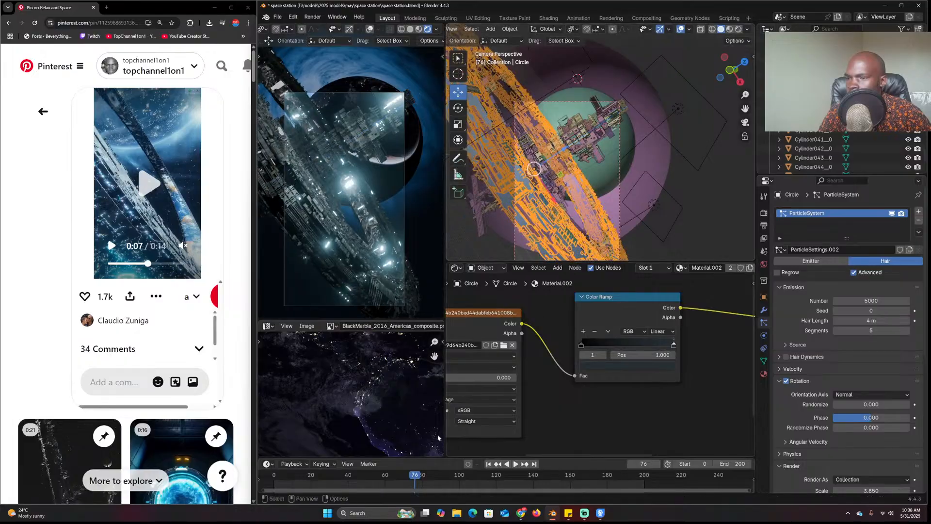
Go to frame -3, drive the Circle ring's Z rotation with the expression #frame/130, and preview the animation
click(272, 479)
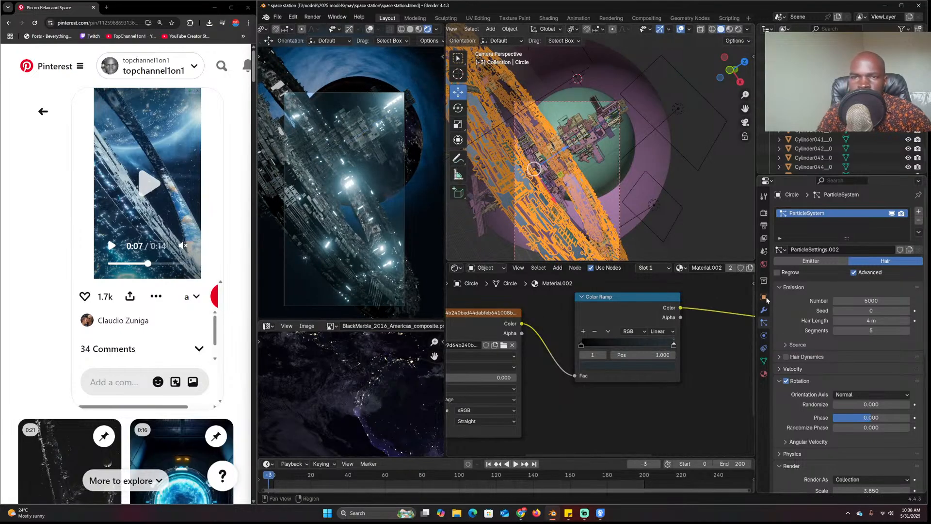
click(763, 297)
mouse_move(866, 287)
mouse_down()
mouse_move(887, 287)
mouse_move(875, 287)
mouse_up()
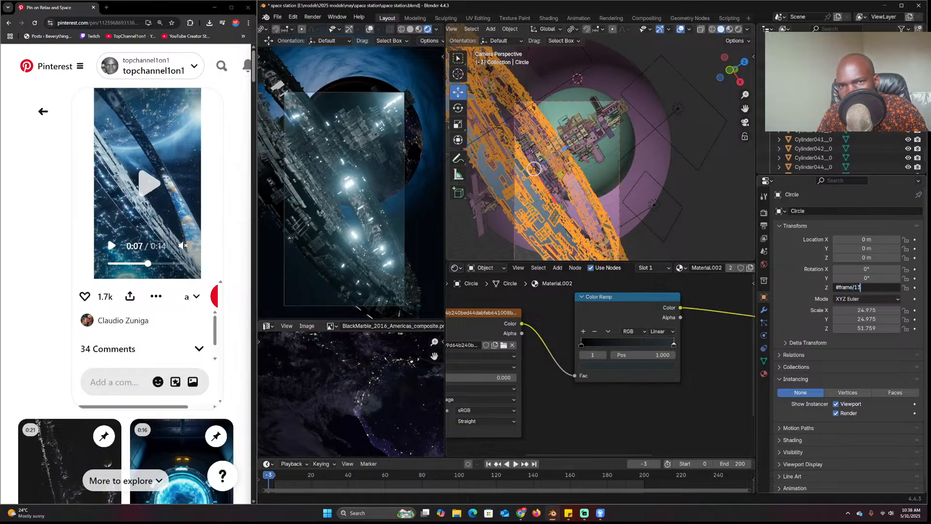
key(Return)
key(space)
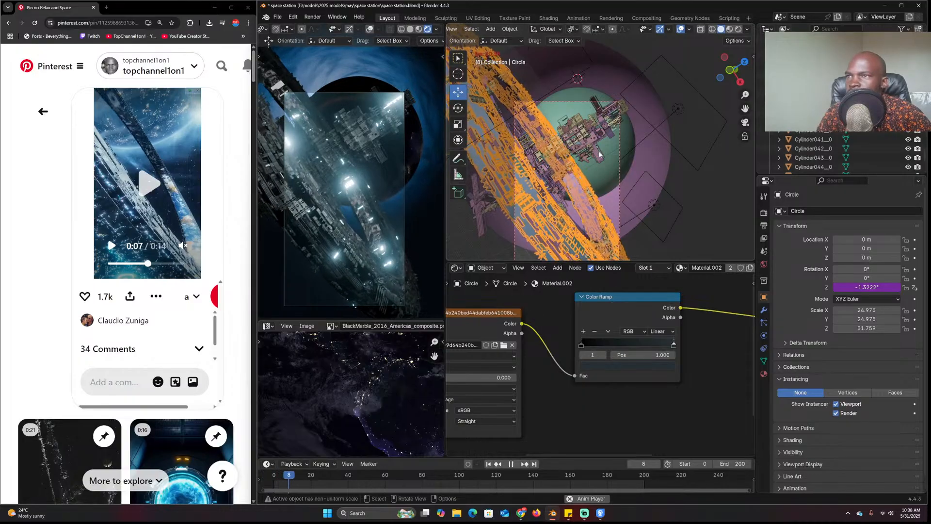
key(Escape)
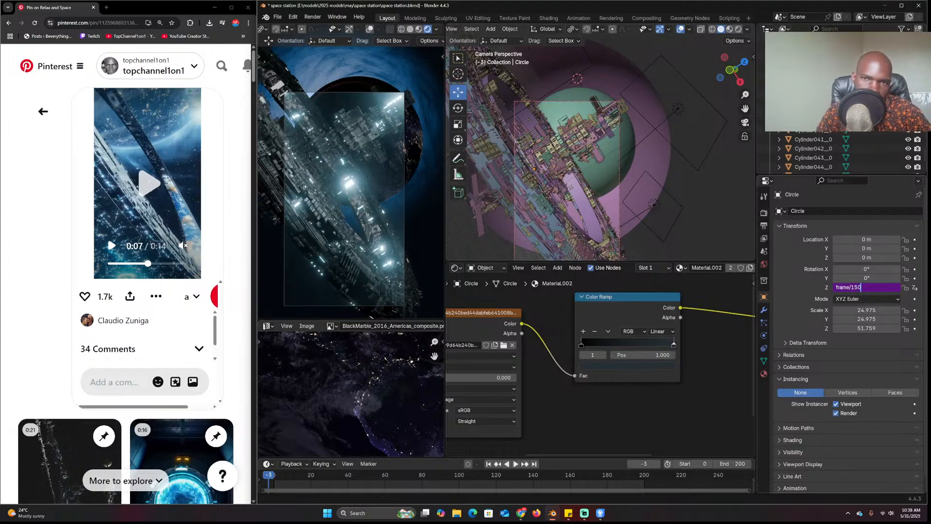
Change the Circle ring's Z rotation expression to frame/150 and save the file
key(Return)
key(ctrl+s)
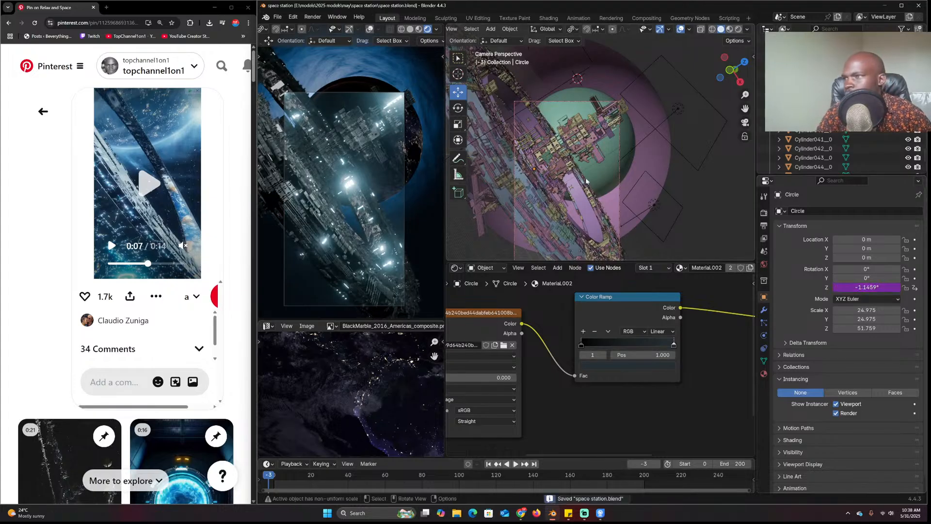
Turn on auto keying and key the camera's location at frame -3 by moving it slightly
click(564, 105)
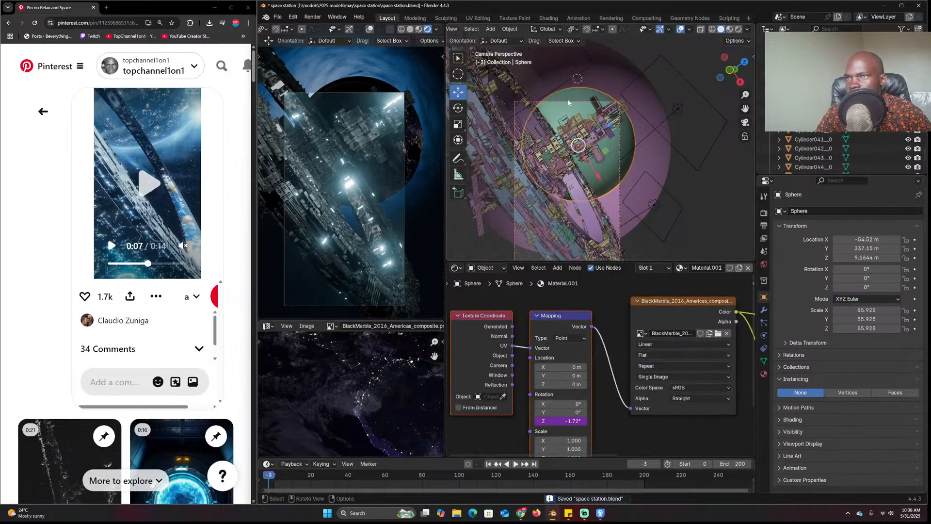
click(568, 103)
click(561, 226)
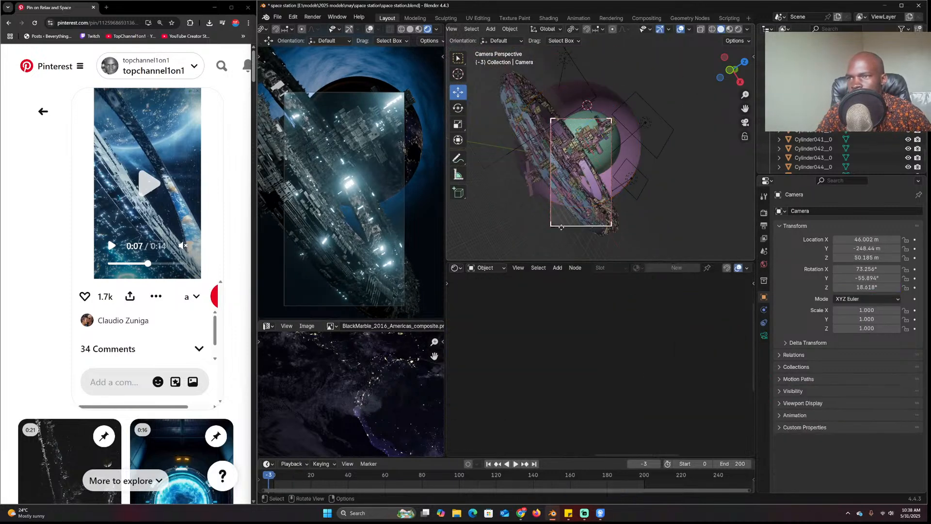
key(g)
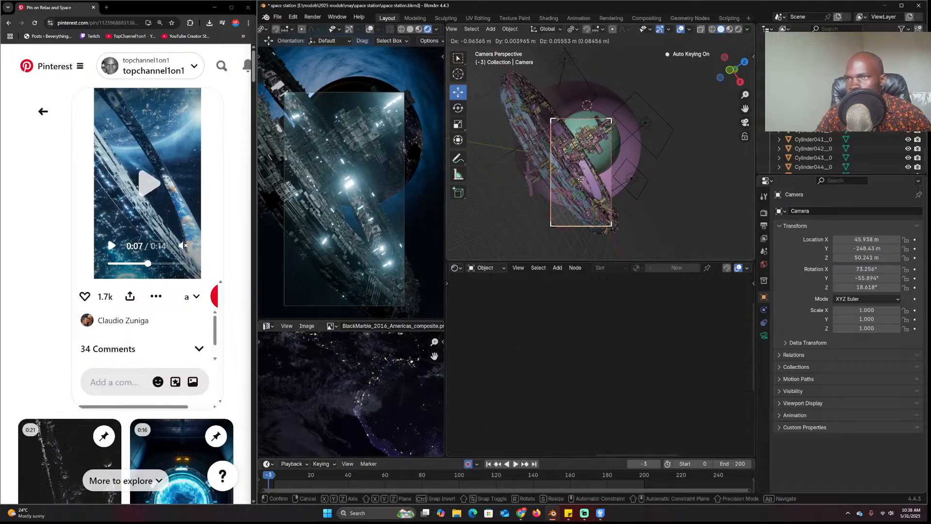
click(521, 382)
At frame 202, move the camera forward about 26 m along its local Z axis to key its location
click(649, 489)
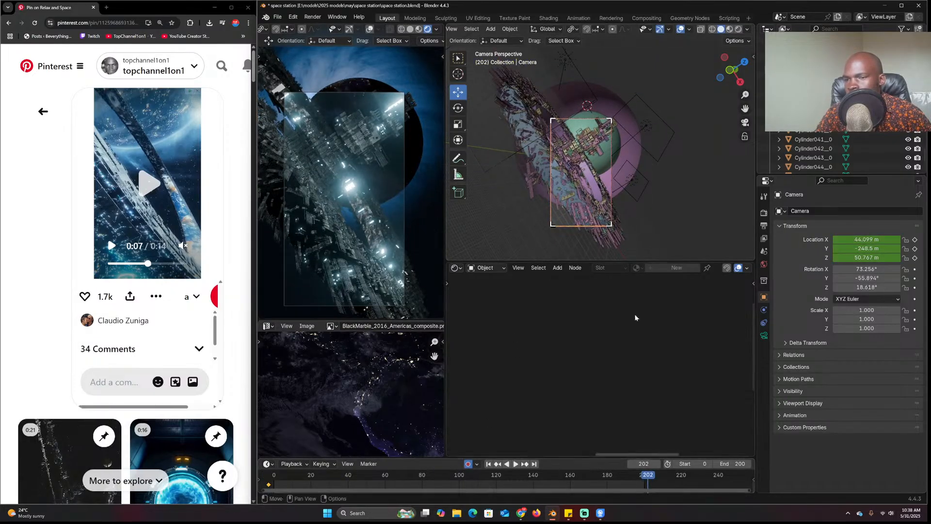
key(g)
key(z)
key(z)
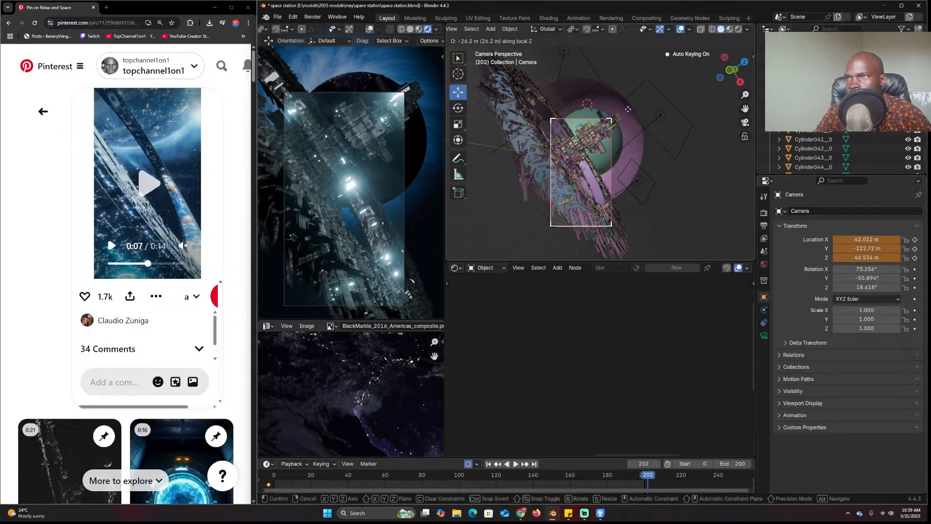
click(624, 184)
Play the animation and inspect the rotating Circle ring and camera move, orbiting to a view from above
key(space)
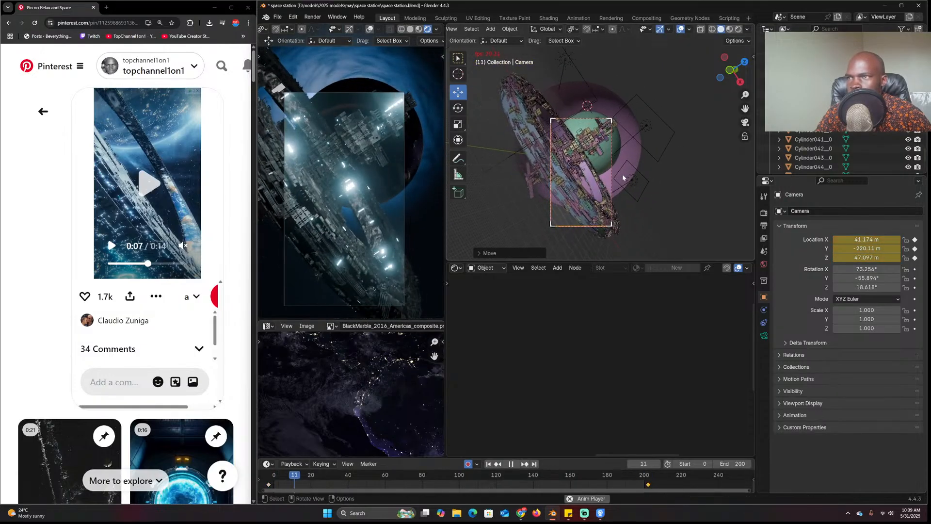
click(559, 183)
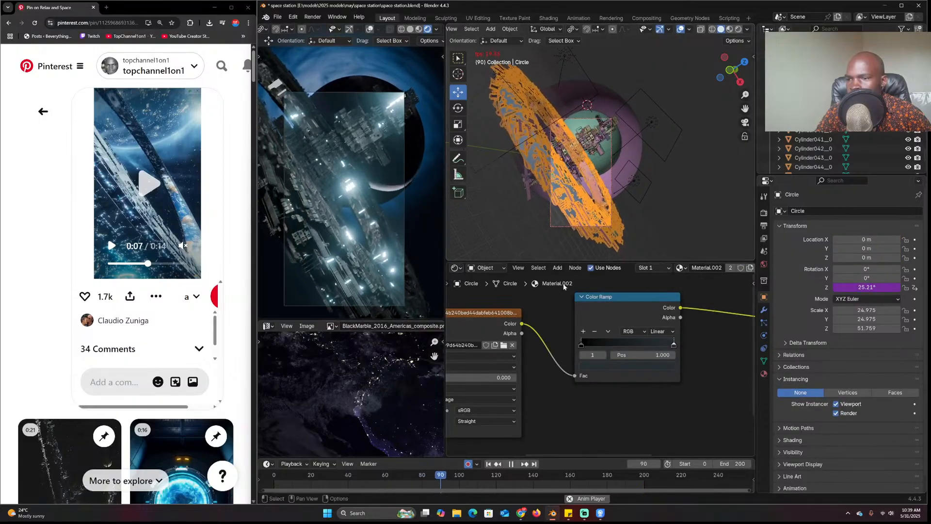
key(alt+a)
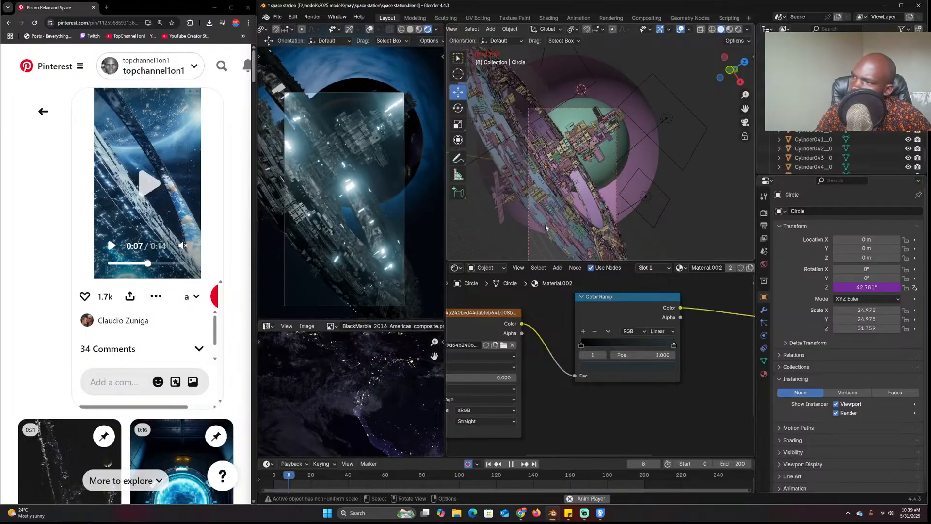
middle_drag(545, 226, 528, 204)
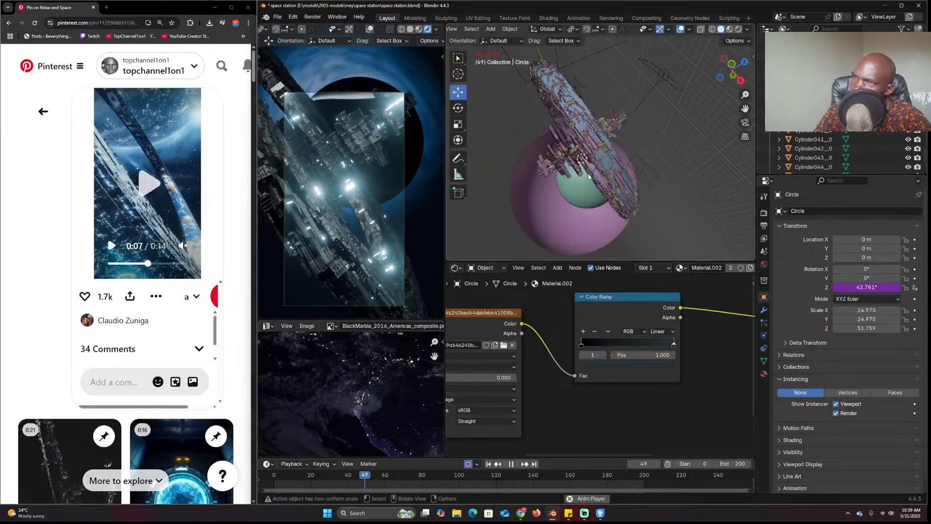
click(582, 156)
middle_drag(582, 155, 597, 173)
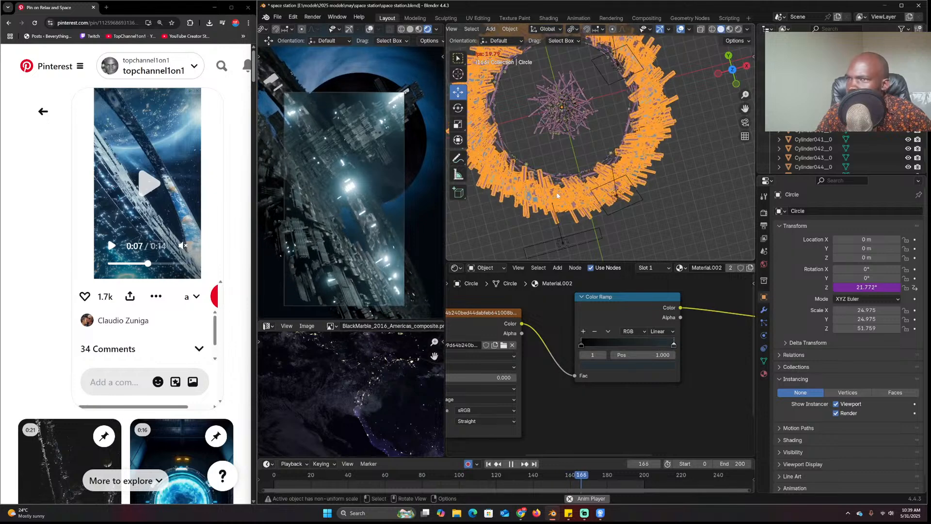
Set the angular velocity axis of the Circle ring's particle system to None and play the animation to check the particles
key(space)
click(764, 323)
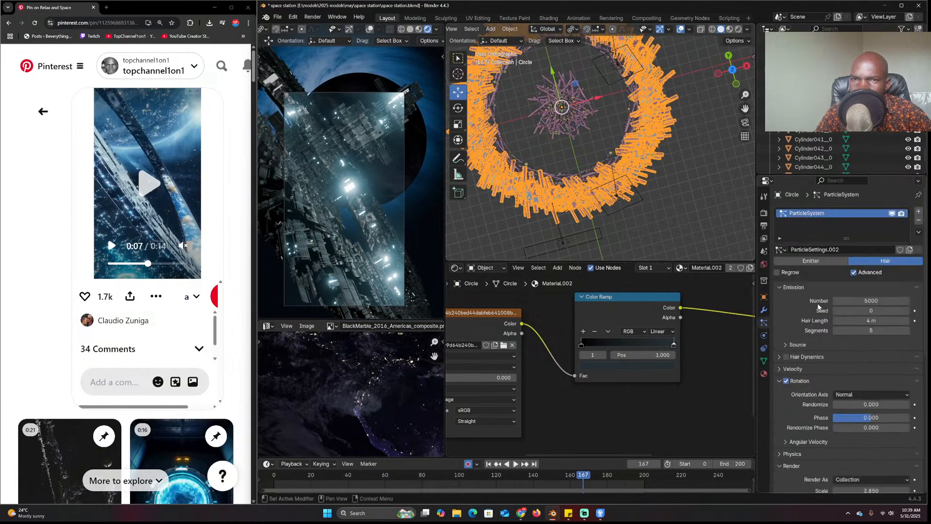
scroll(819, 339, down, 4)
scroll(818, 320, down, 2)
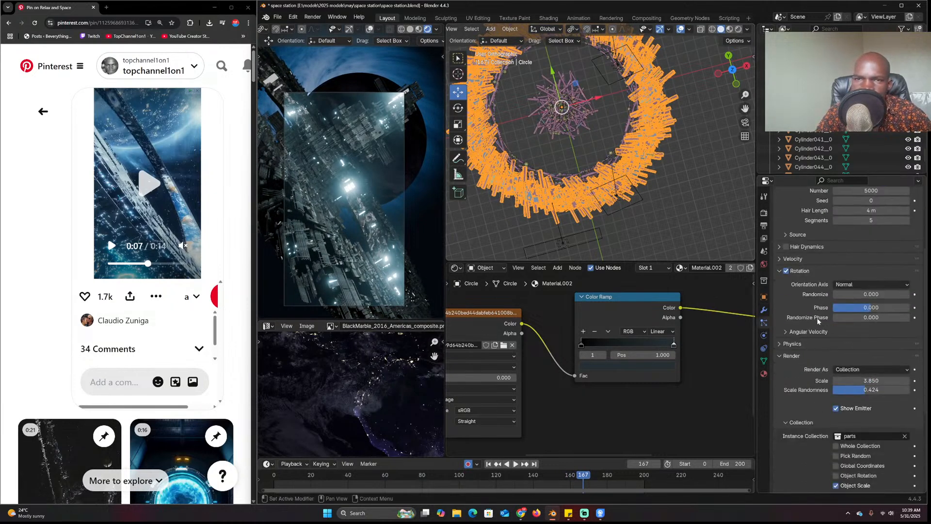
click(817, 332)
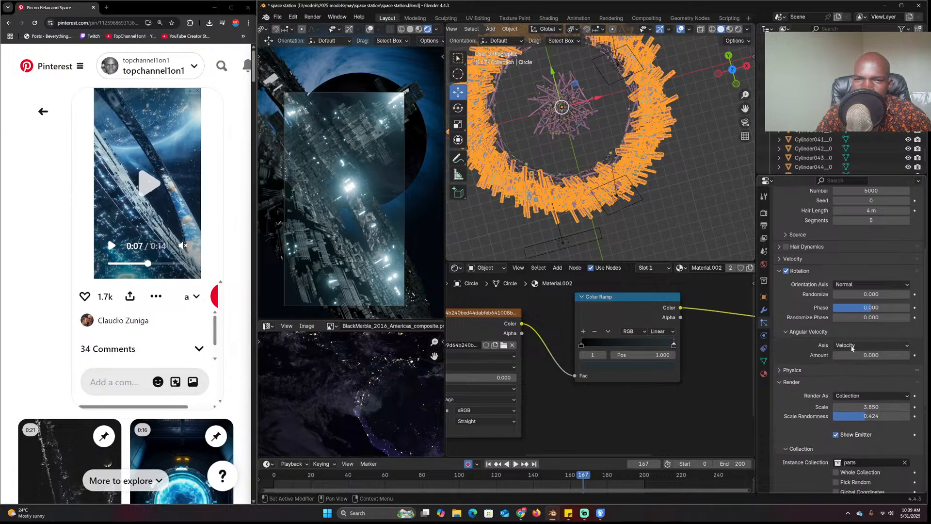
click(852, 346)
click(852, 353)
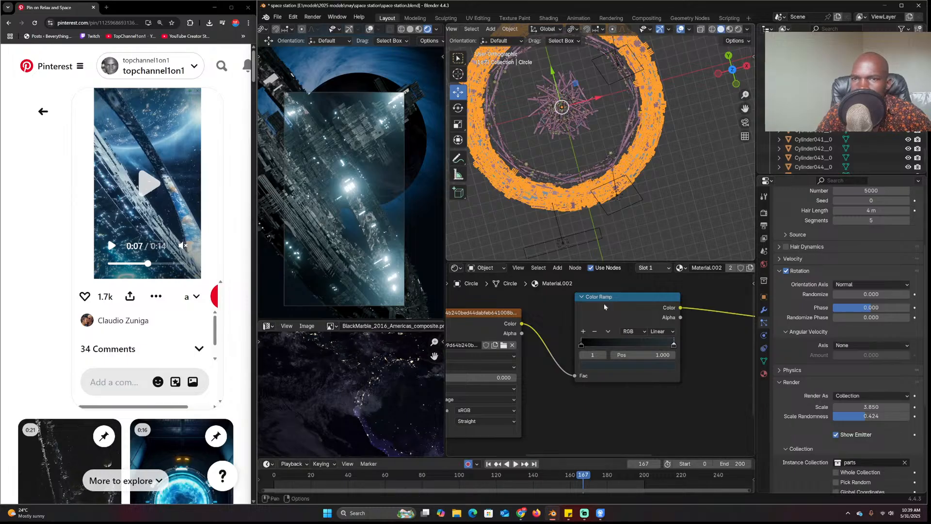
key(space)
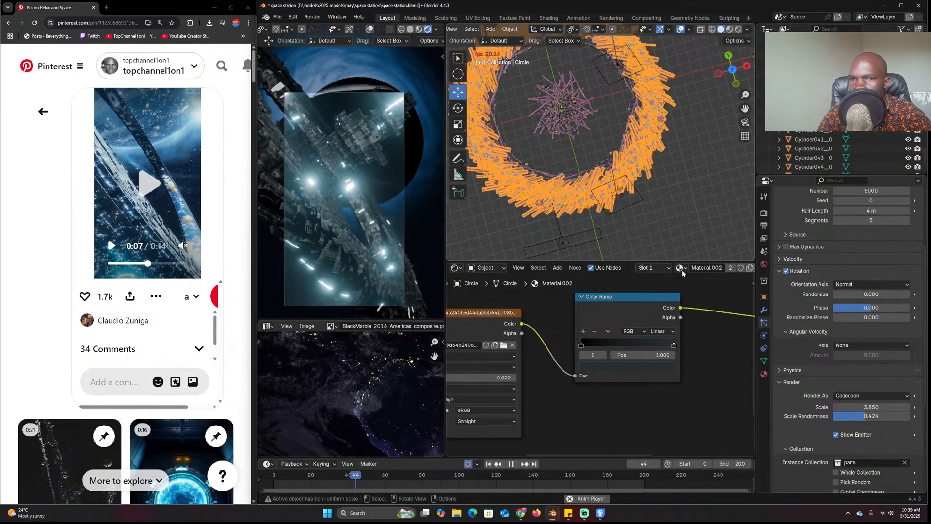
key(Escape)
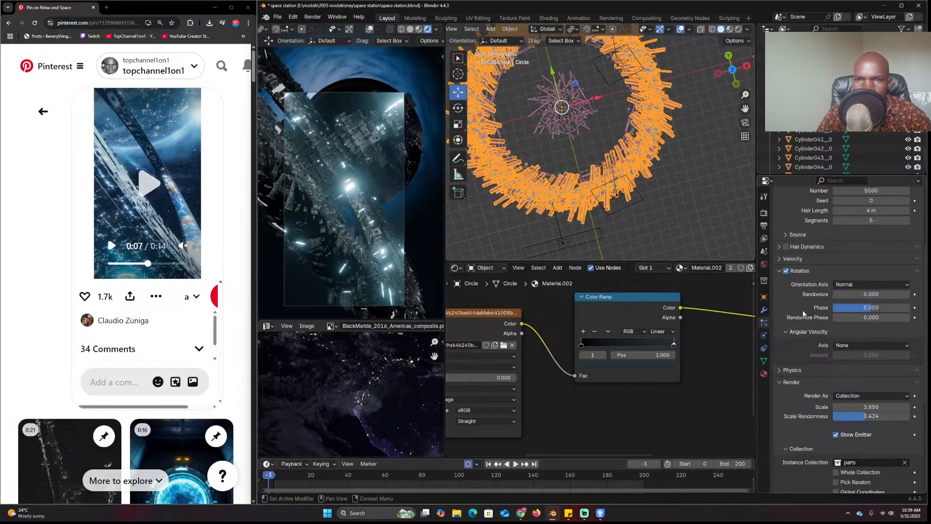
Try the animation with the Circle ring's particle rotation turned off, restore the rotation, and look at its orientation axis options
click(785, 270)
key(space)
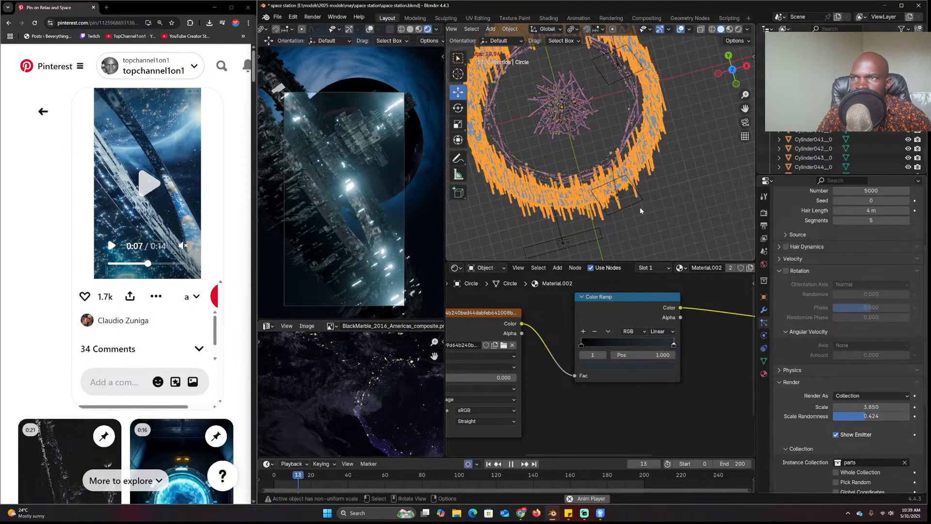
key(Escape)
click(789, 271)
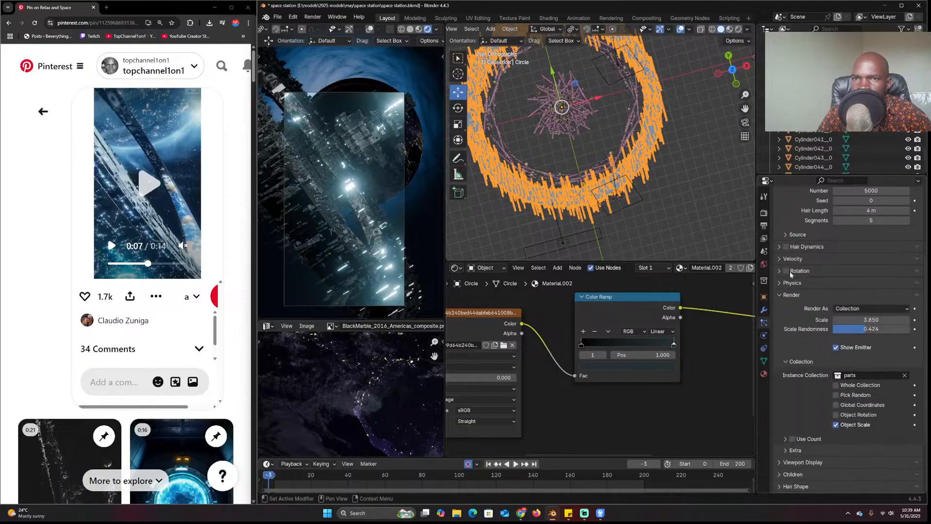
click(867, 285)
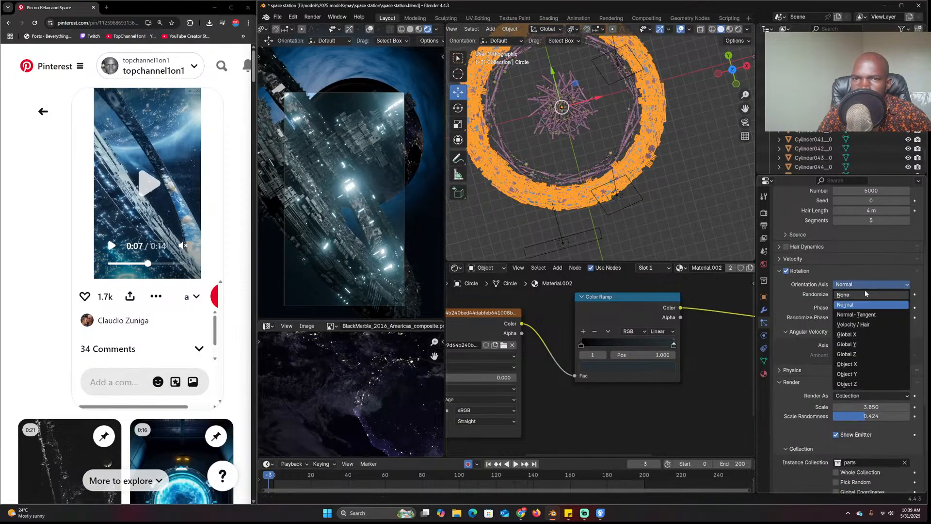
Preview the ring's particles in playback, reselect the Circle ring and save the file
key(space)
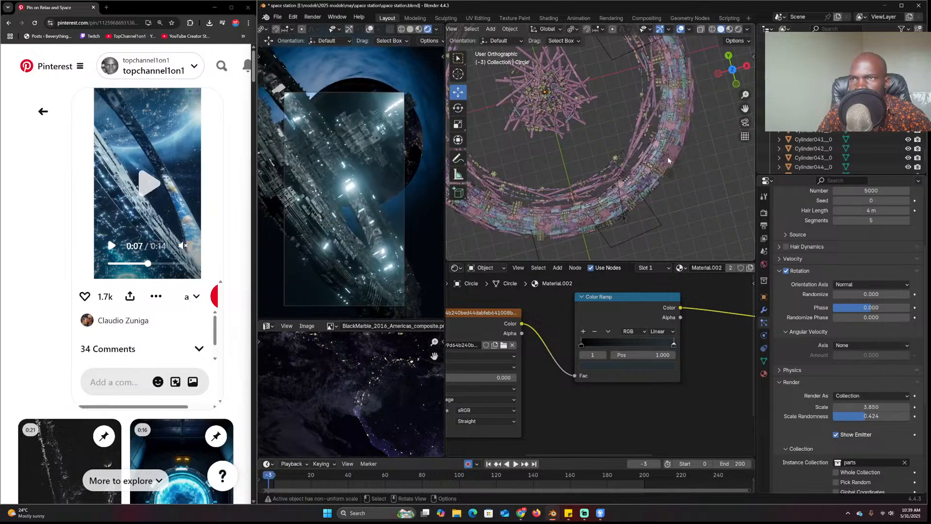
key(Escape)
click(668, 160)
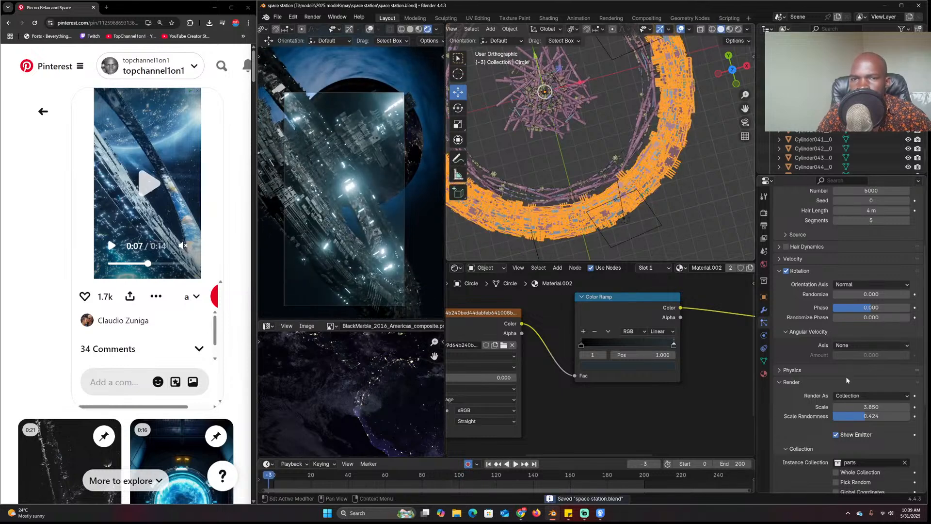
Try the Object Rotation option for the instanced parts collection during playback, and turn it back off
scroll(844, 400, down, 5)
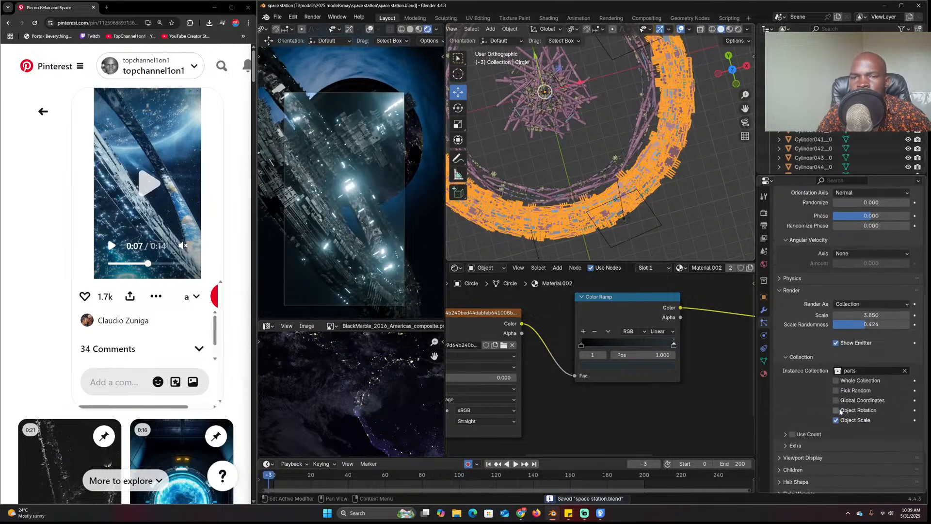
click(836, 411)
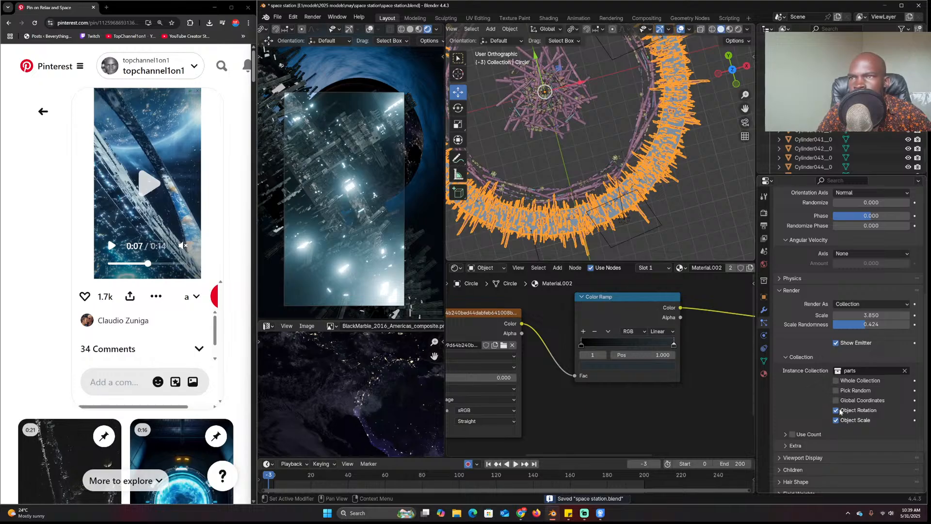
key(space)
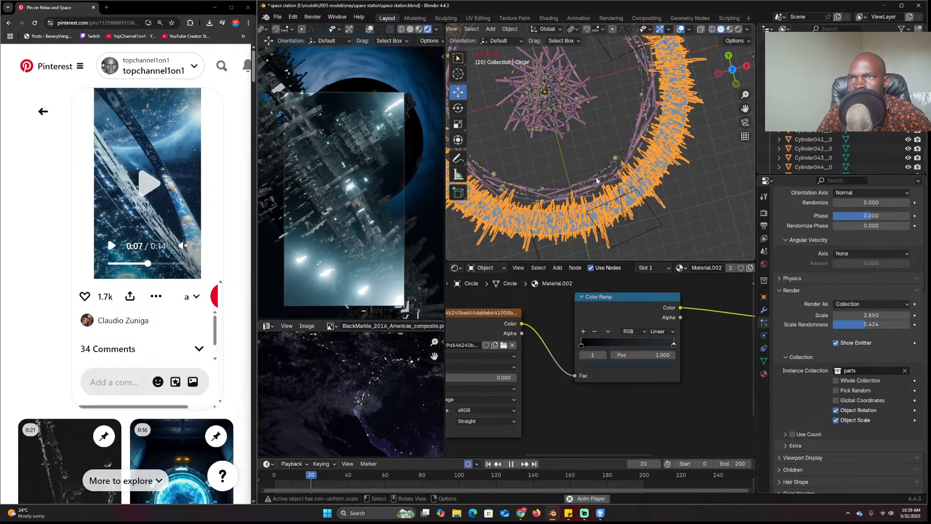
key(Escape)
click(836, 410)
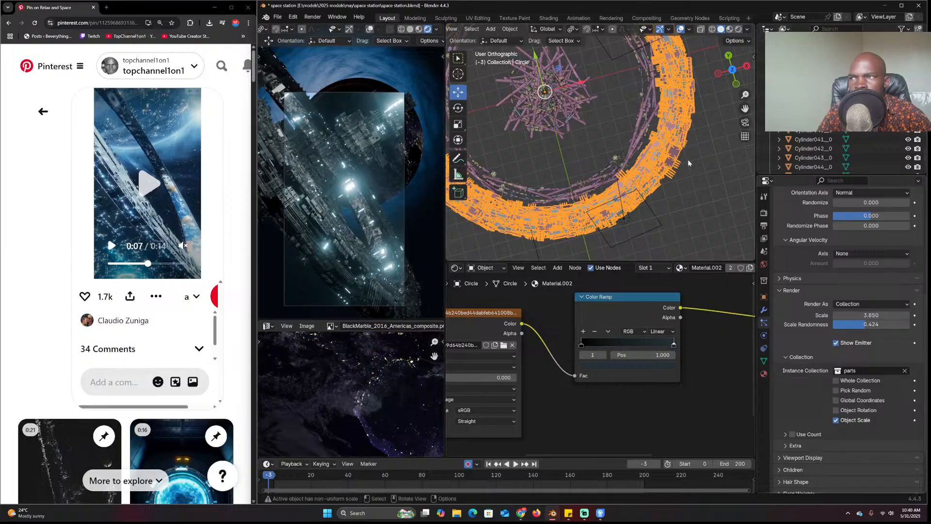
Play the animation and examine up close how the ring's particle parts turn, reviewing the particle rotation settings
key(space)
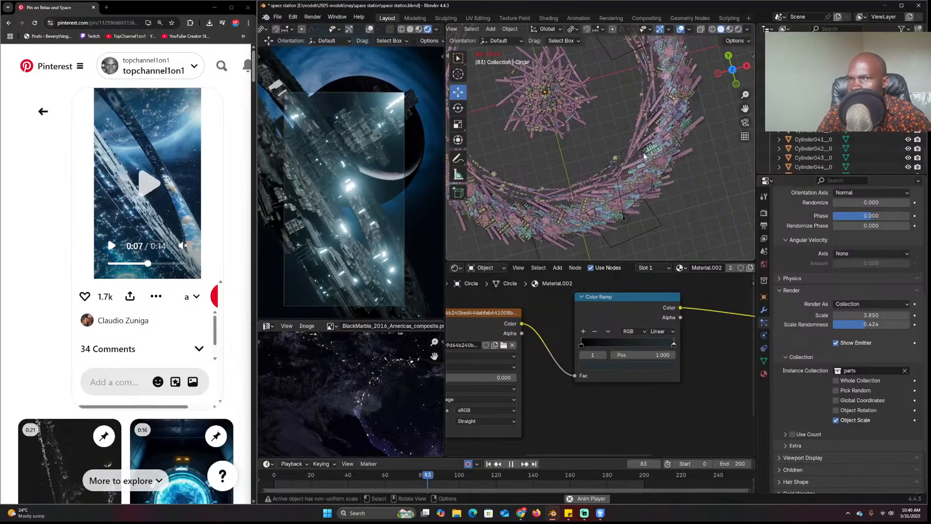
key(Escape)
scroll(829, 281, up, 5)
scroll(830, 285, down, 3)
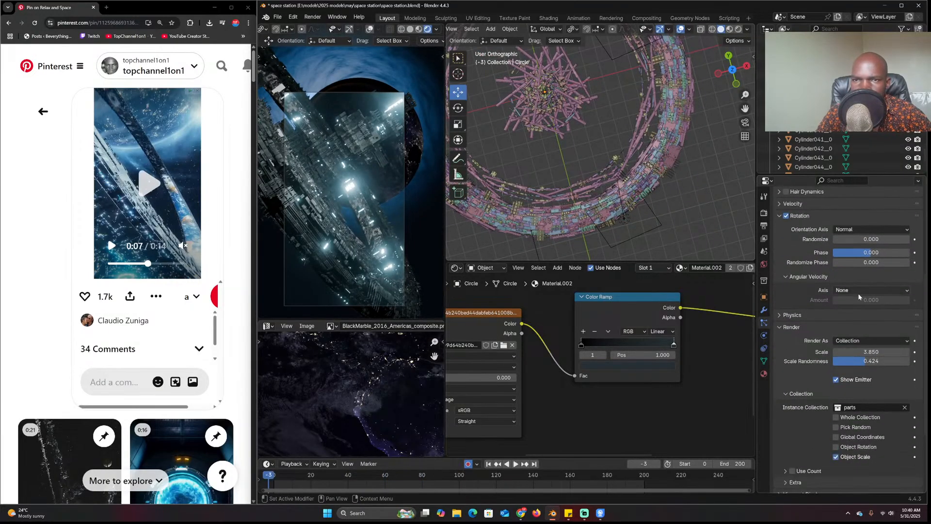
click(809, 278)
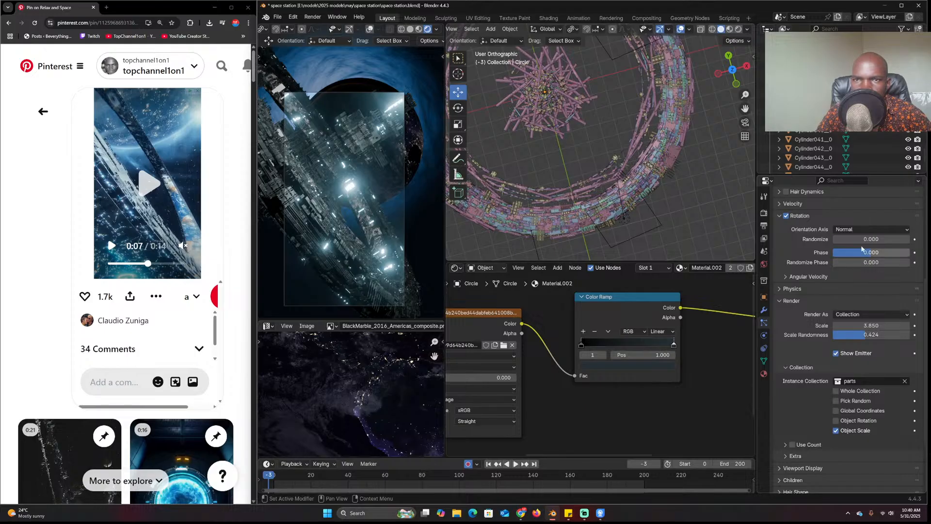
scroll(799, 216, up, 7)
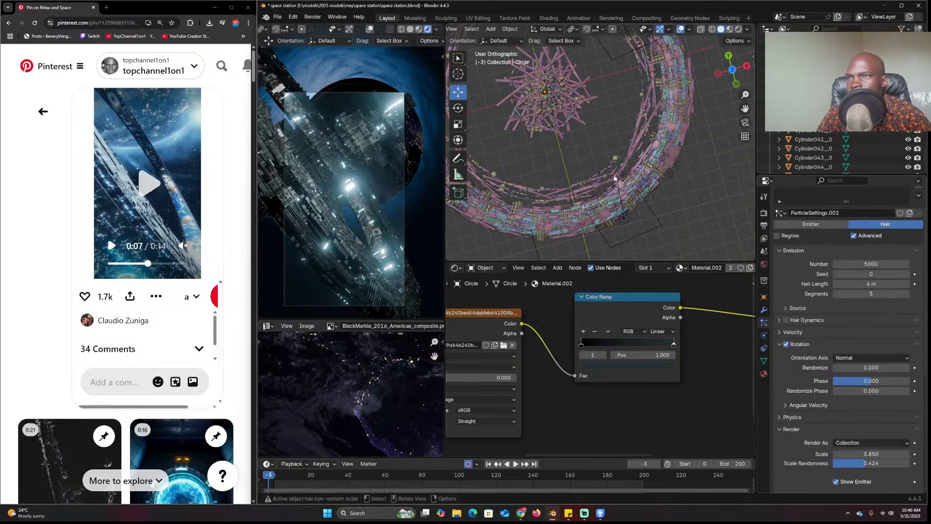
key(space)
scroll(712, 200, up, 4)
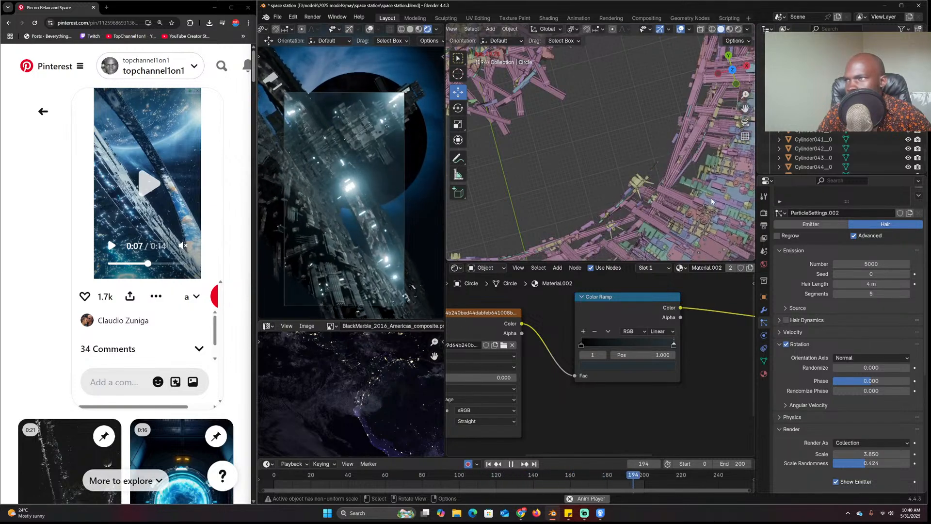
key(Escape)
scroll(712, 201, down, 10)
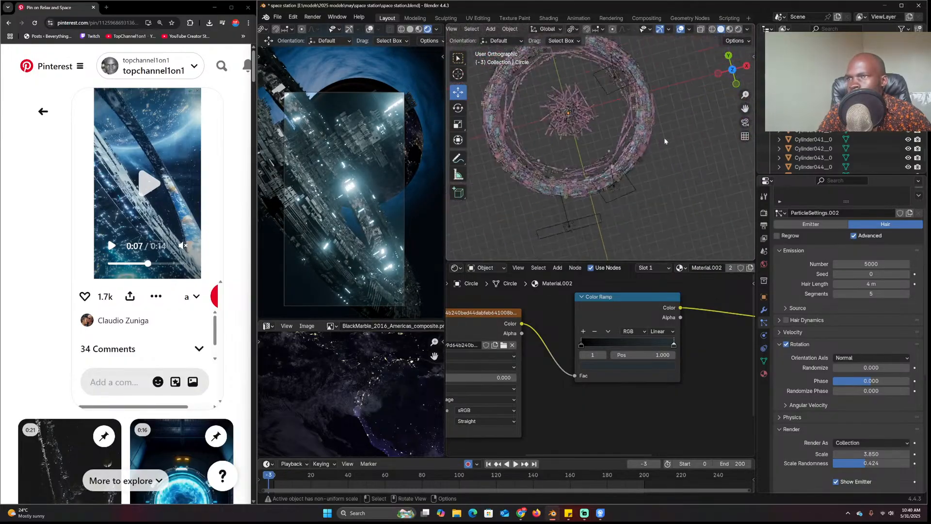
At frame 202, freely rotate the camera to about 82.9°, -56.4°, 14.6° and shift it to about X 40.4 m, Y -213.9 m
click(629, 224)
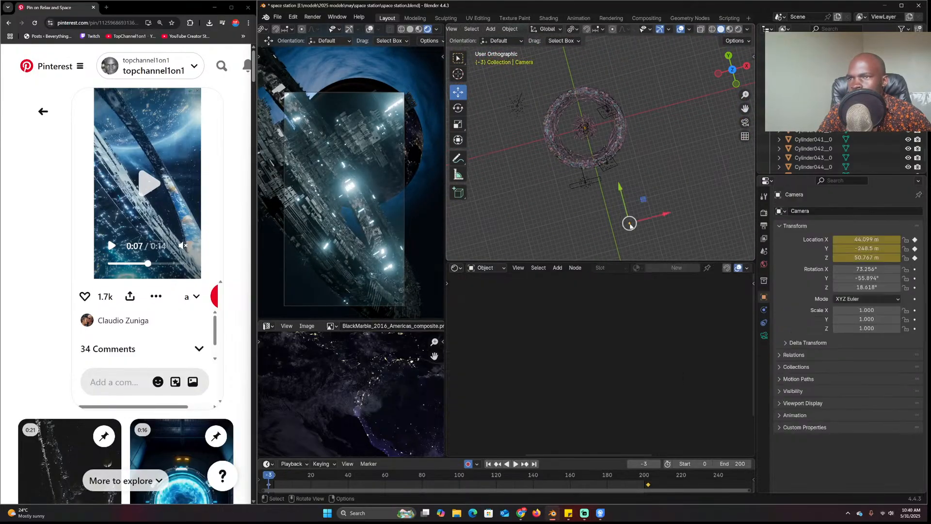
shift+right_click(648, 480)
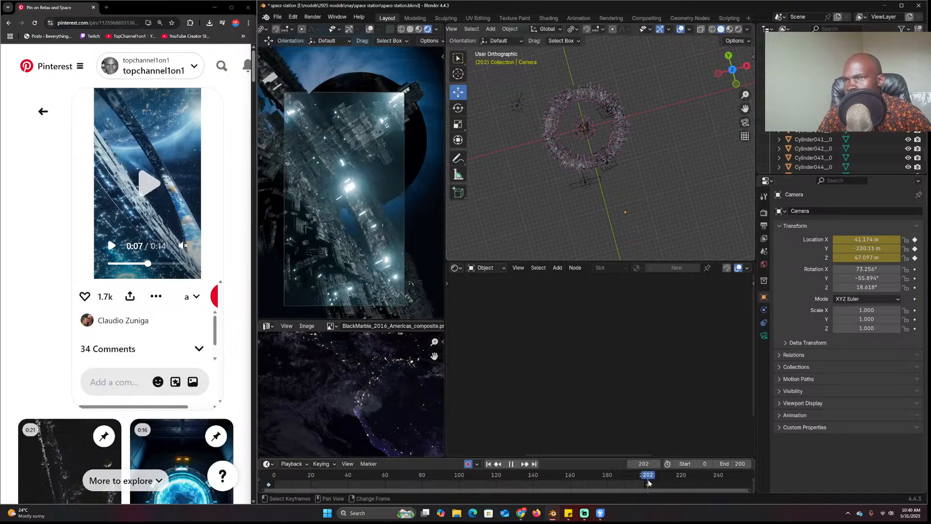
key(r)
key(r)
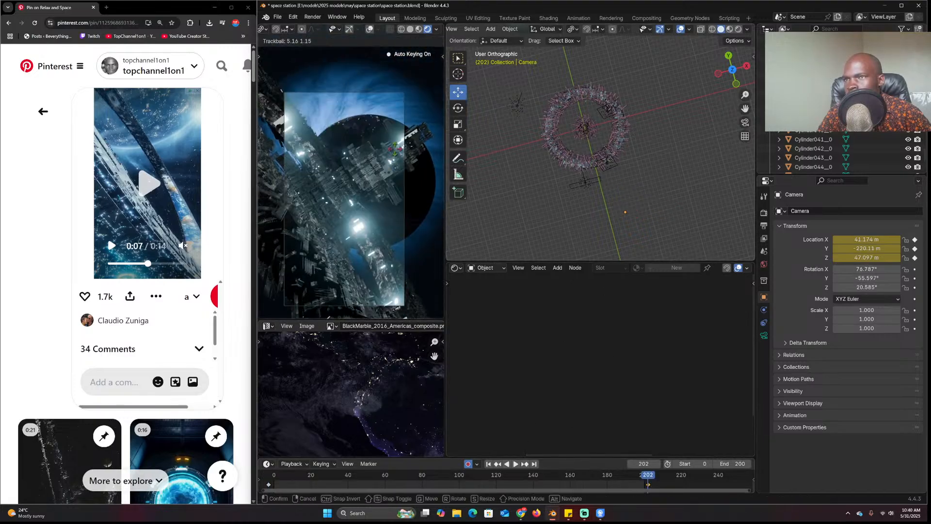
click(403, 150)
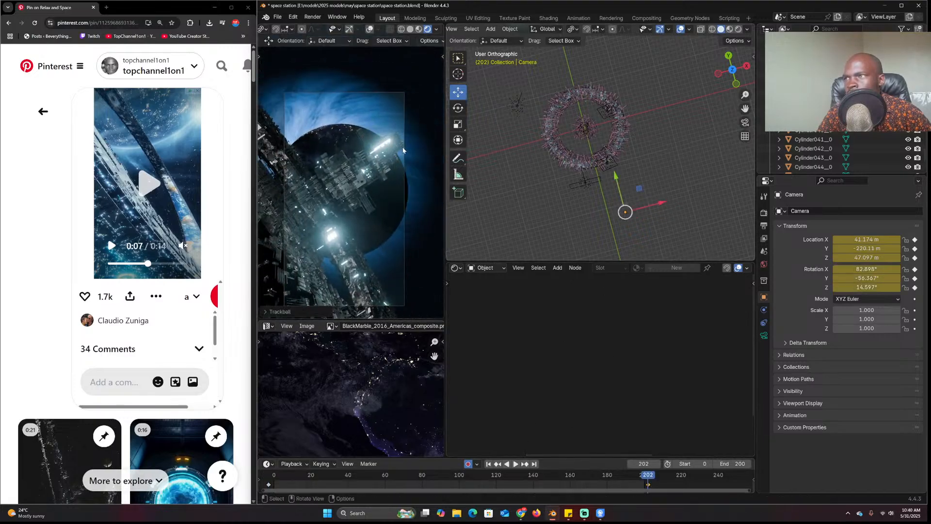
Reveal all hidden objects and play the animation to check the new camera framing
key(alt+h)
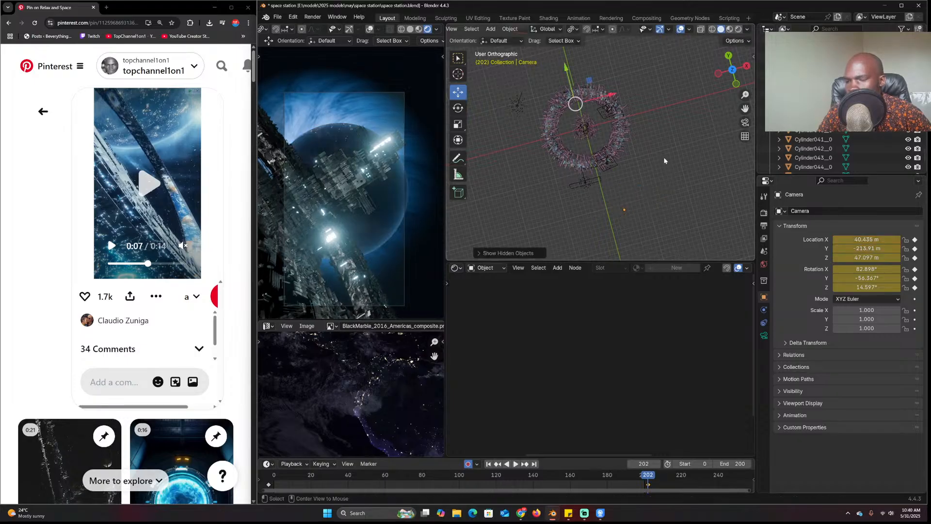
key(space)
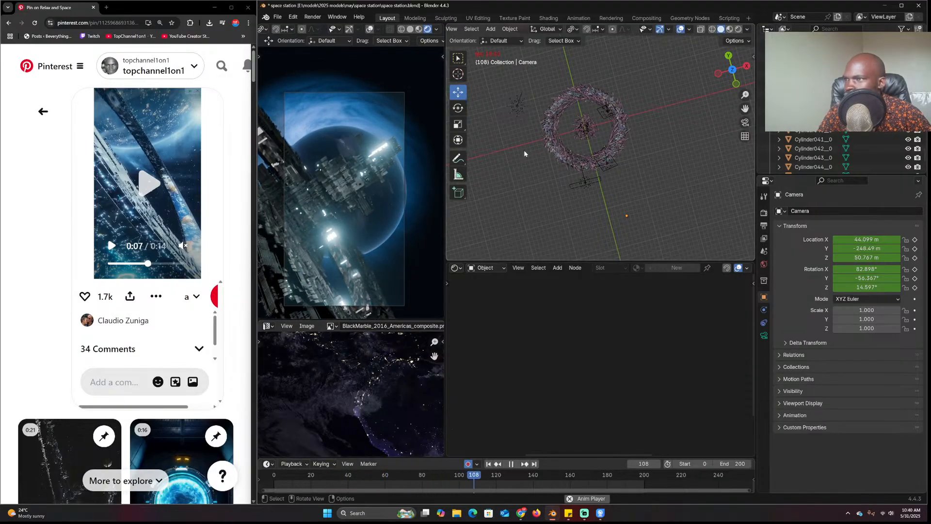
key(Escape)
Switch to the Pinterest reference video in the browser, replay its opening and pause it at 0:01
click(155, 201)
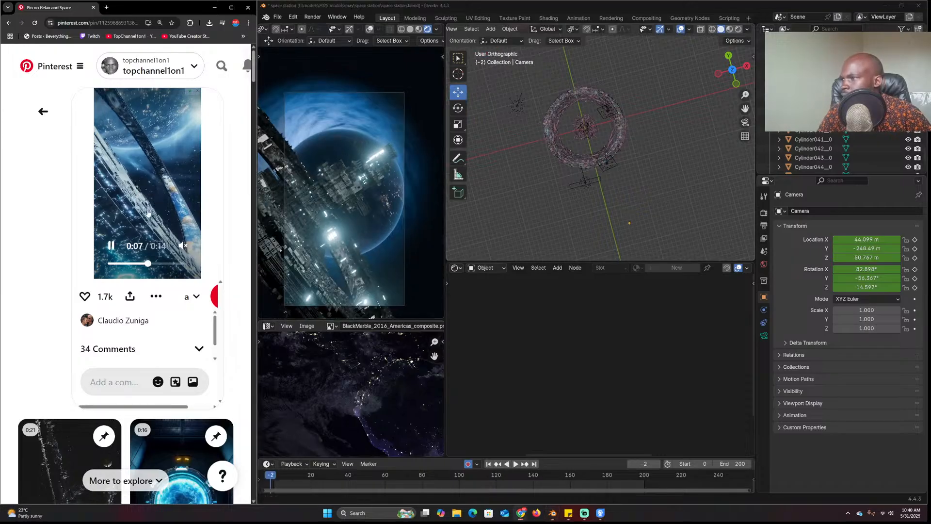
click(111, 265)
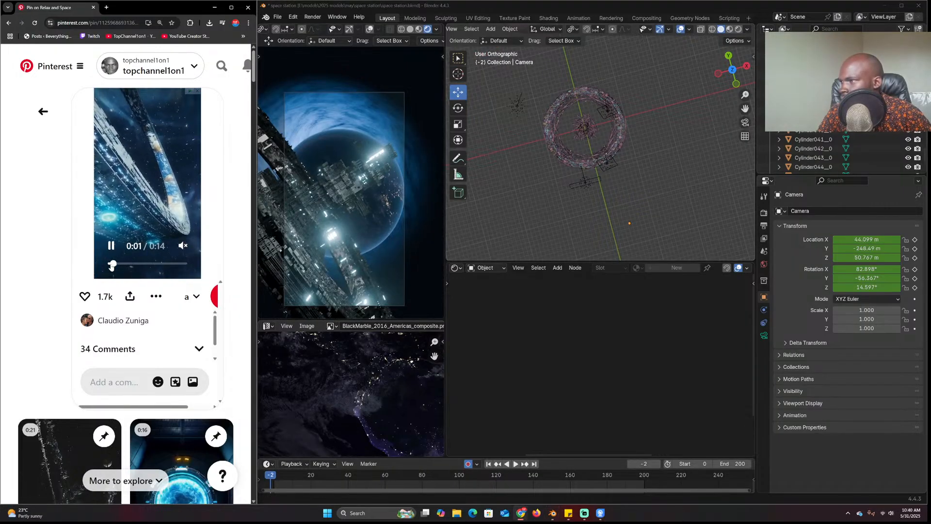
click(107, 264)
drag(108, 264, 107, 262)
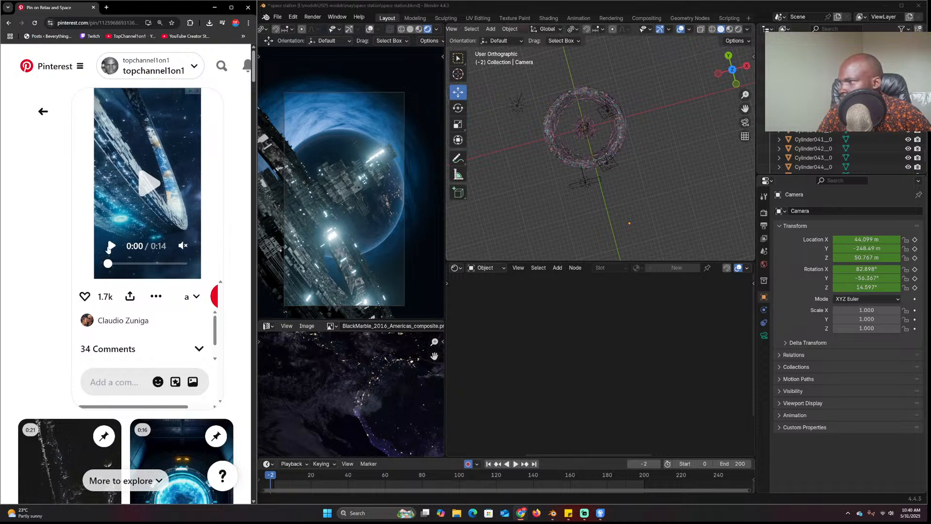
click(111, 246)
click(112, 247)
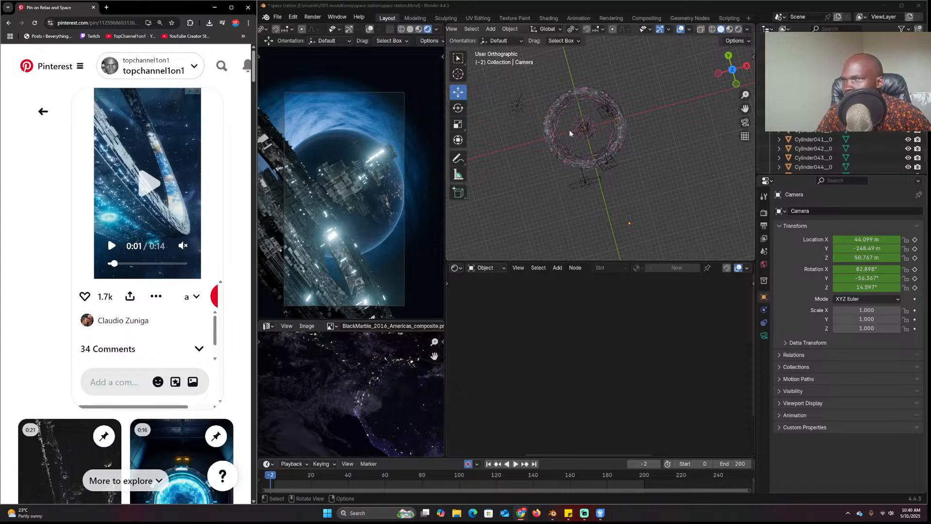
Back in Blender, edit the Circle ring's mesh and select the face loops along its top and bottom rims
scroll(596, 137, up, 6)
click(645, 121)
middle_drag(644, 120, 633, 143)
scroll(630, 106, up, 3)
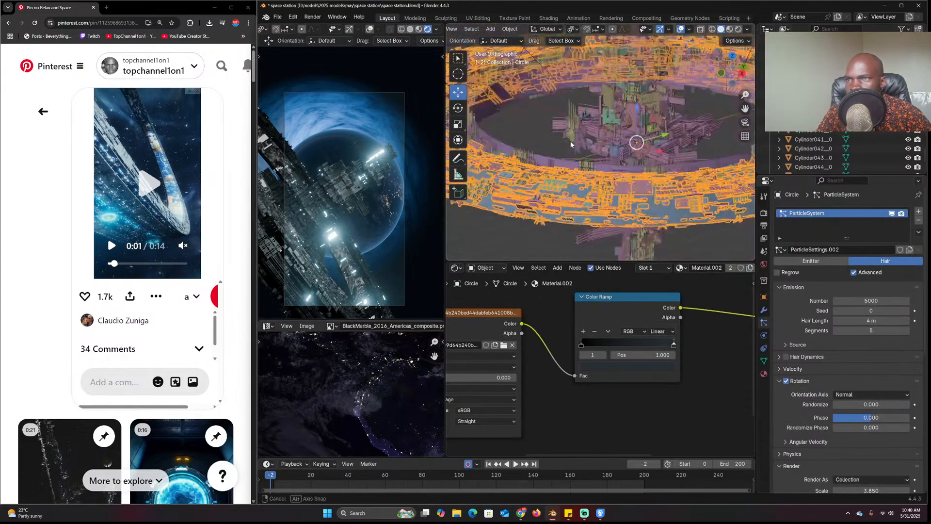
shift+middle_drag(565, 170, 599, 179)
key(Tab)
key(3)
click(589, 184)
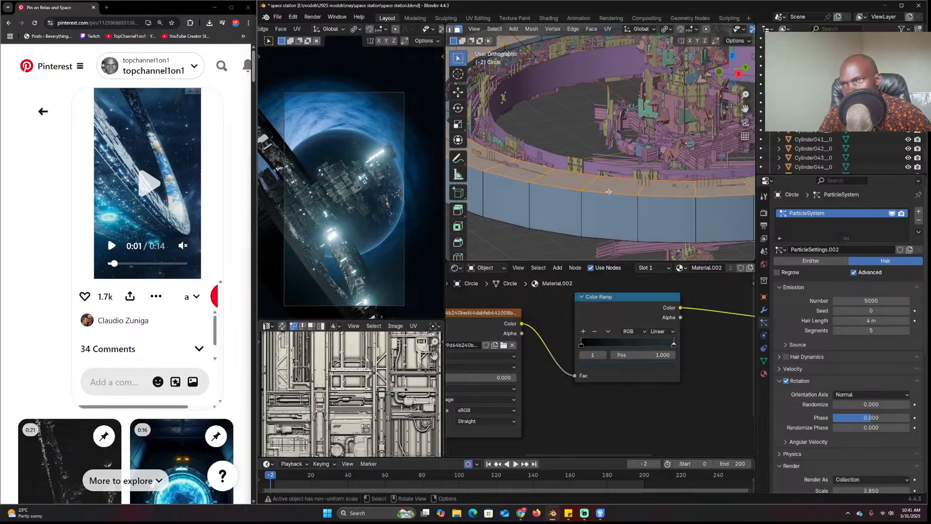
middle_drag(609, 192, 613, 125)
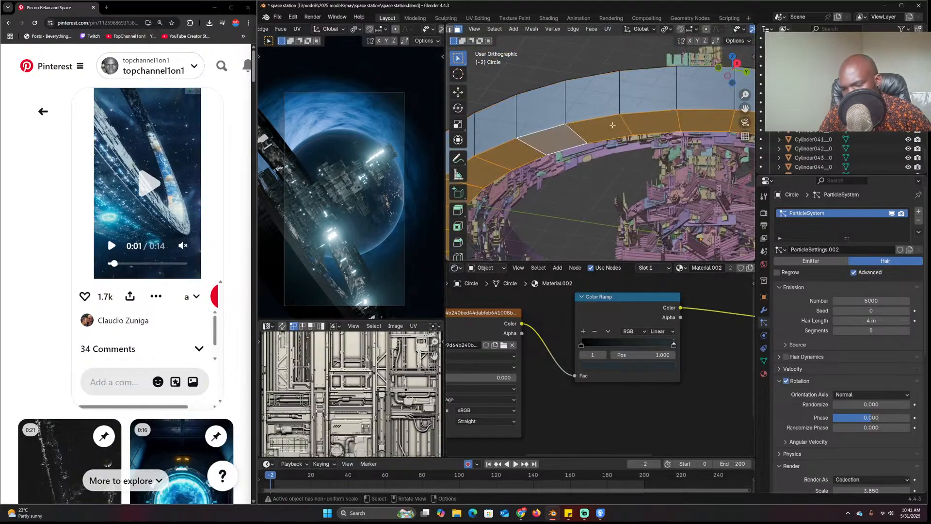
Move the selected rim faces of the ring along the Z axis
key(g)
key(z)
click(614, 125)
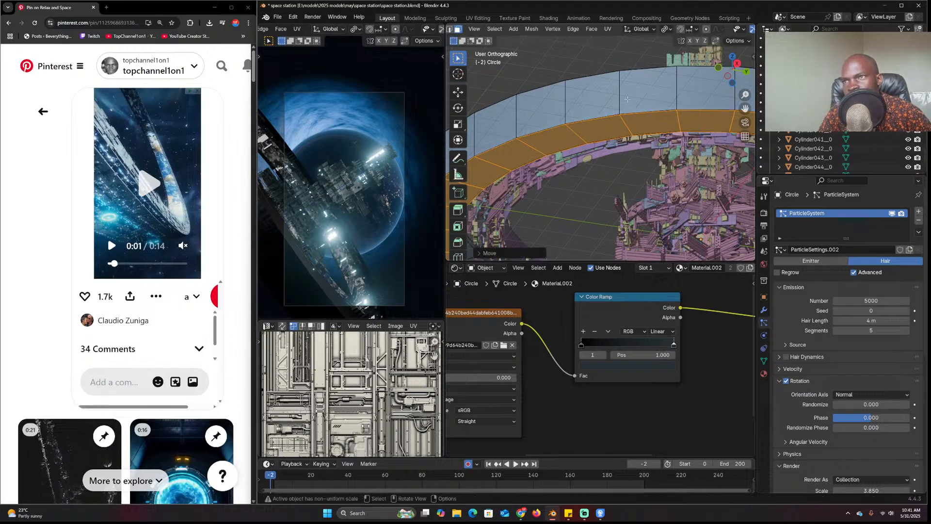
Select the full top rim face loop of the Circle ring and move it along the Z axis
middle_drag(613, 126, 549, 174)
alt+click(556, 161)
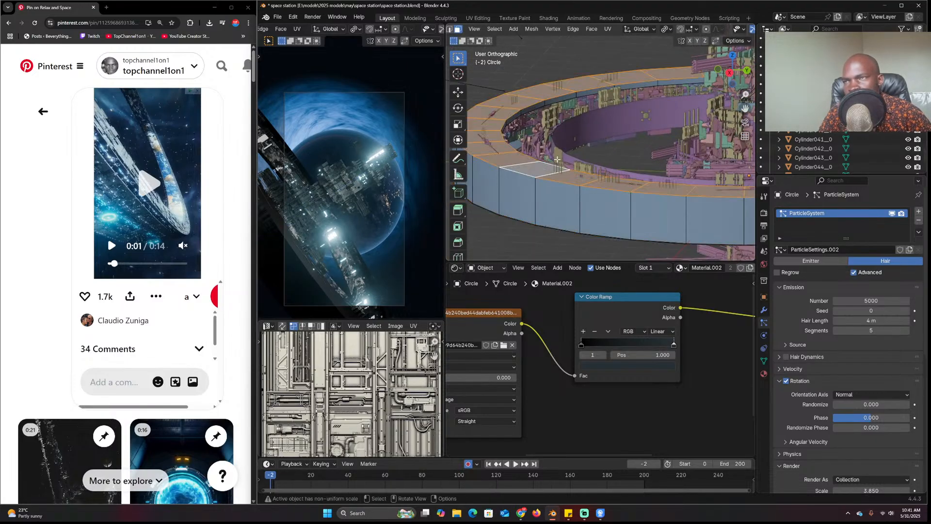
key(g)
key(z)
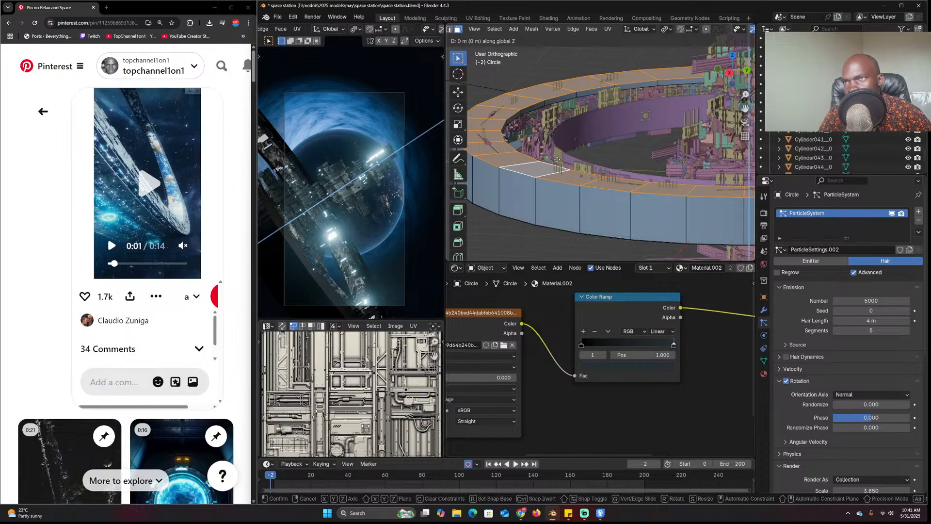
click(557, 158)
middle_drag(557, 158, 563, 95)
shift+click(541, 175)
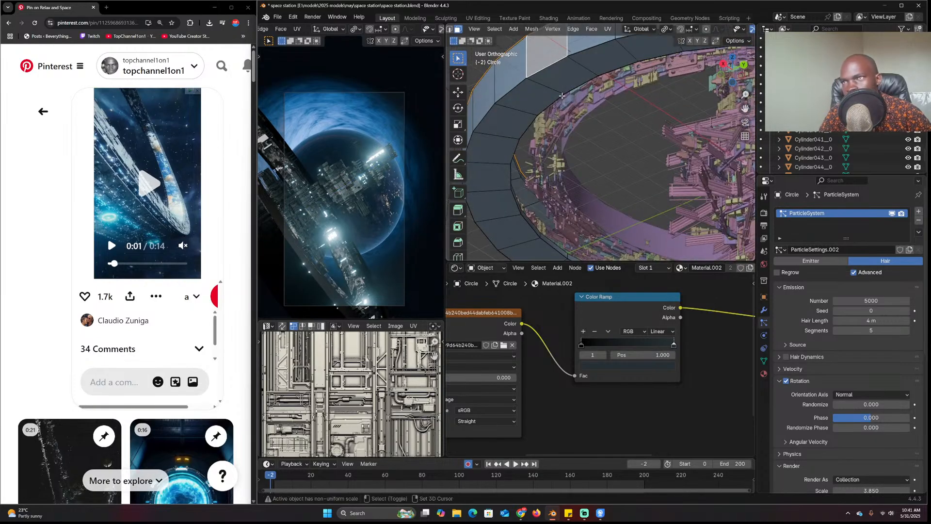
key(ctrl+l)
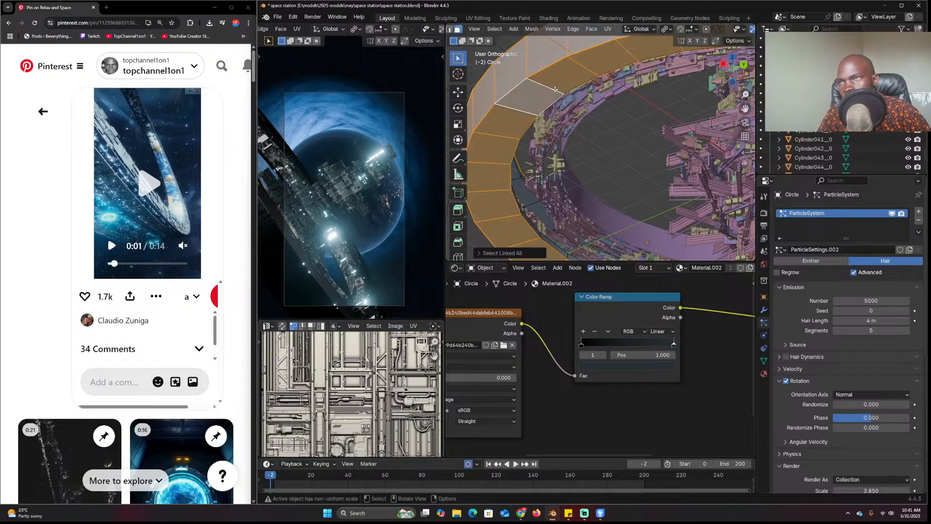
key(alt+a)
Select the ring's outer wall face loop, grow the selection onto the adjoining rims, delete those faces and leave mesh editing
middle_drag(563, 108, 556, 194)
alt+click(520, 213)
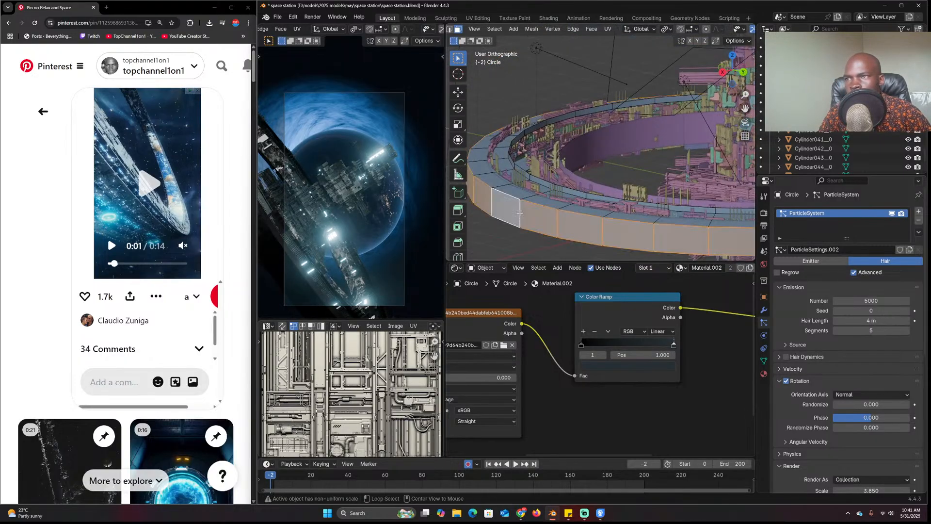
key(ctrl+KP_Add)
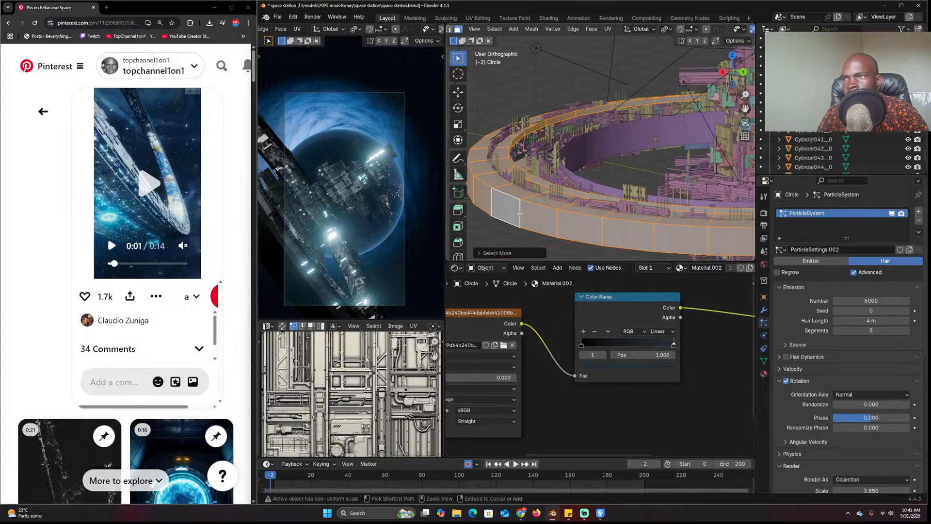
key(x)
click(521, 213)
key(Tab)
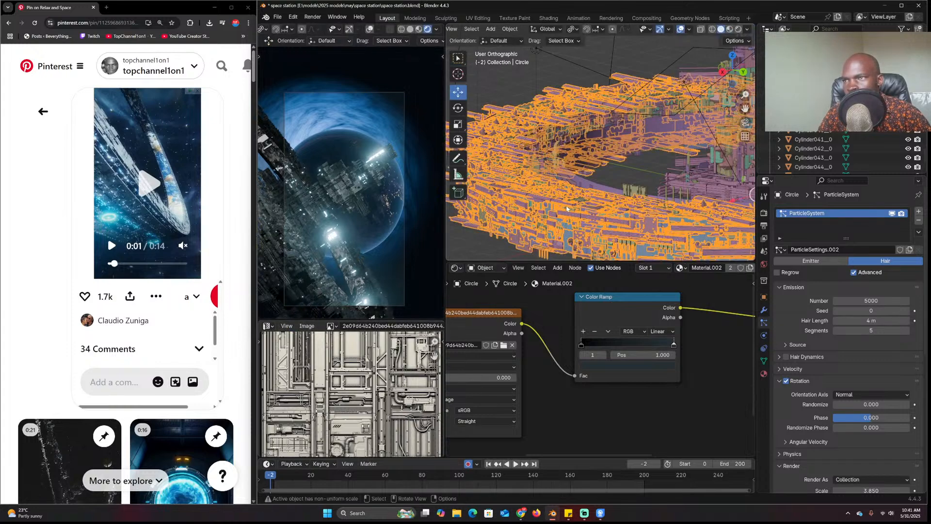
Edit the mesh of Circle.001, delete its stray geometry beside the large ring, and return to object mode
middle_drag(567, 209, 558, 177)
click(556, 177)
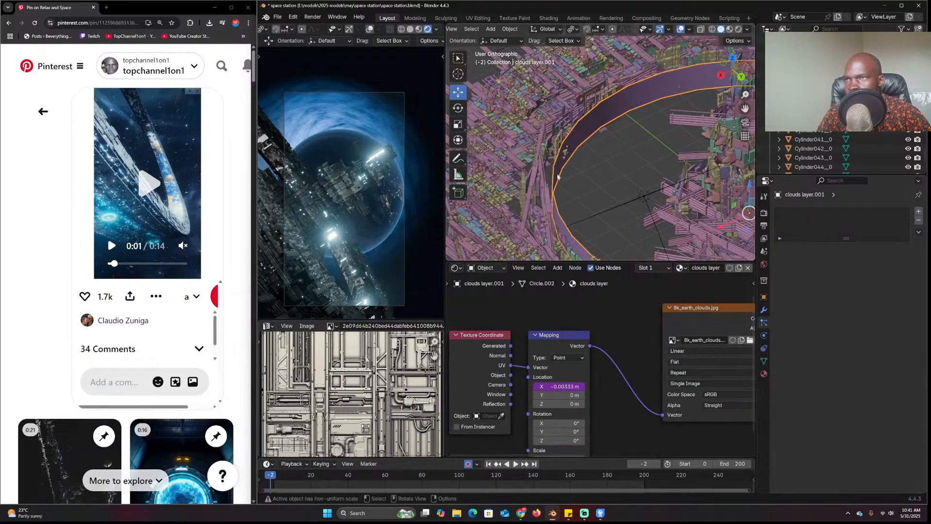
click(541, 174)
key(x)
key(Tab)
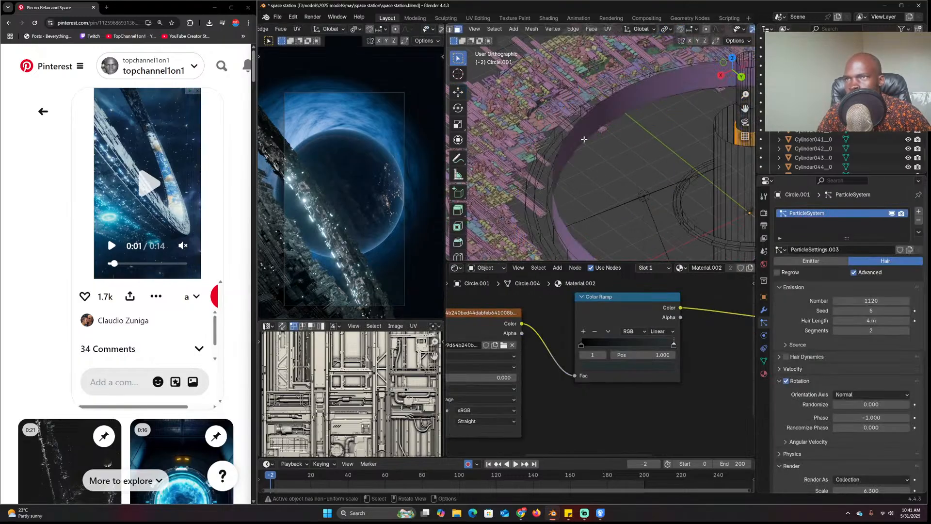
drag(546, 128, 591, 179)
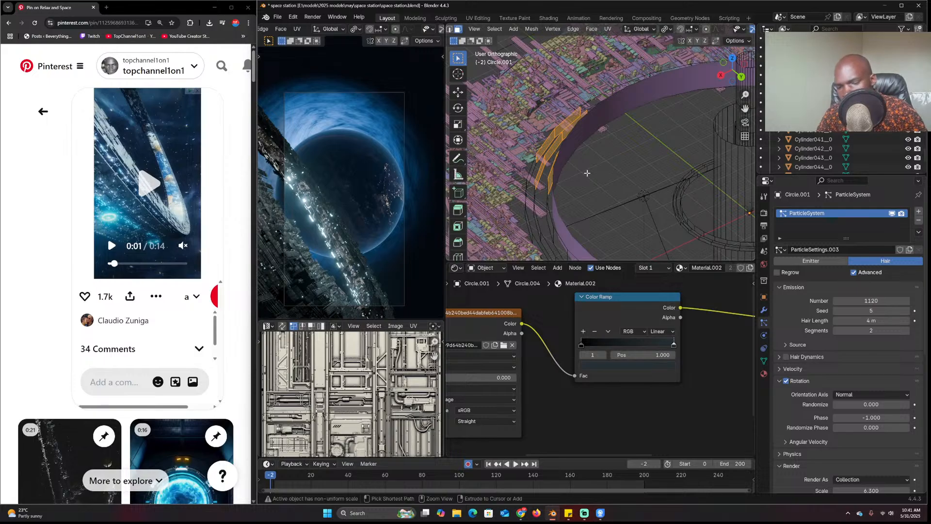
key(x)
click(587, 175)
key(Tab)
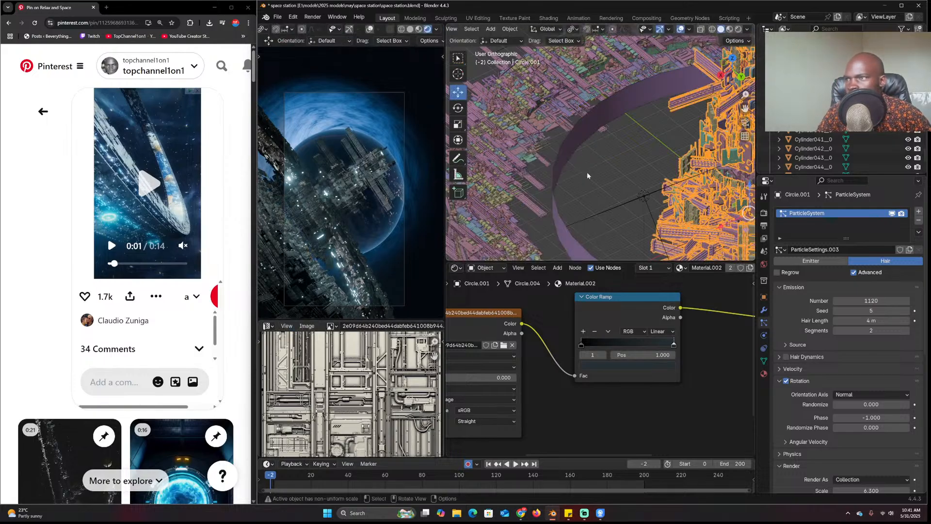
Save the scene file and select the particle-covered Circle ring
key(alt+a)
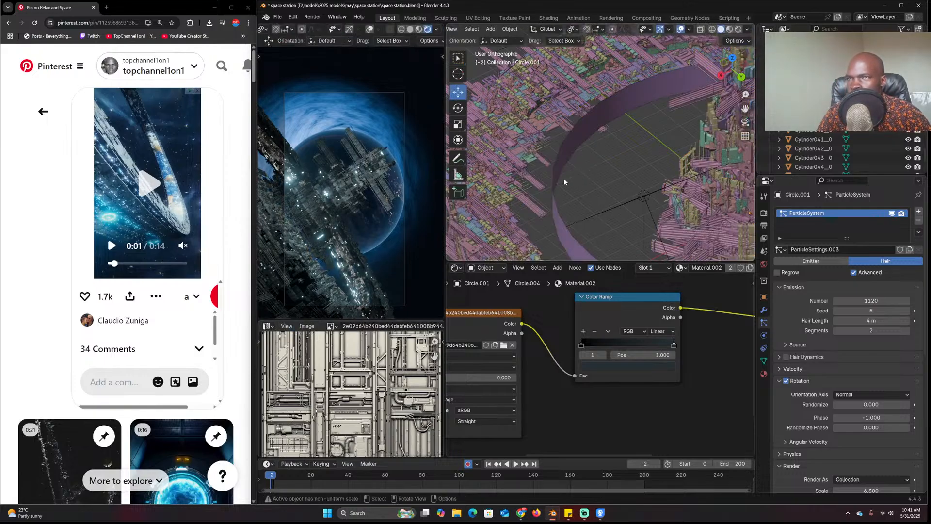
scroll(564, 183, down, 2)
middle_drag(565, 181, 627, 192)
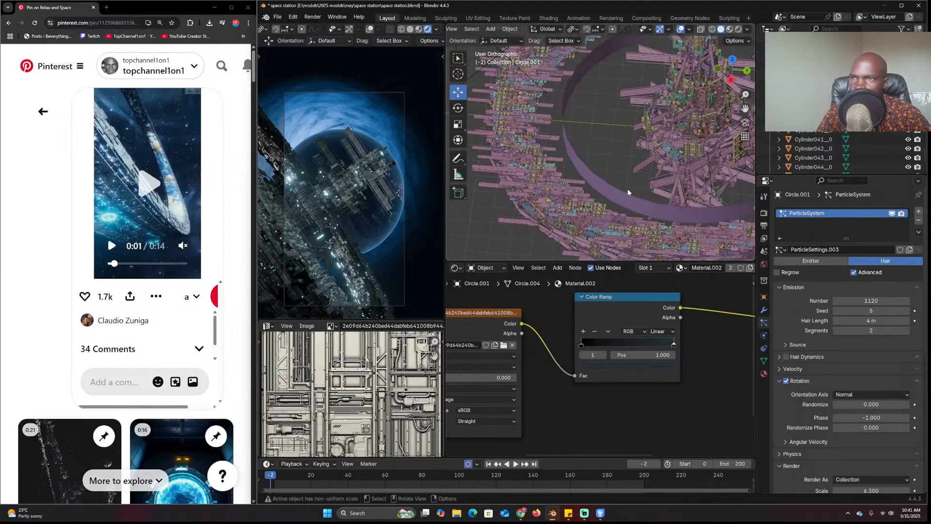
key(ctrl+s)
scroll(628, 193, down, 4)
scroll(627, 192, up, 5)
click(585, 197)
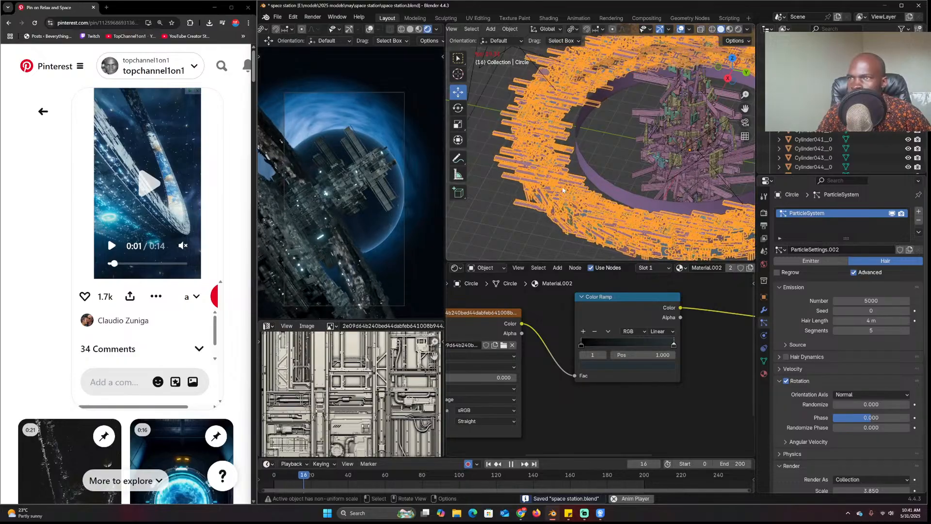
Try the Pick Random and Global Coordinates options for the ring's particle instances, switching each back off
scroll(832, 403, down, 10)
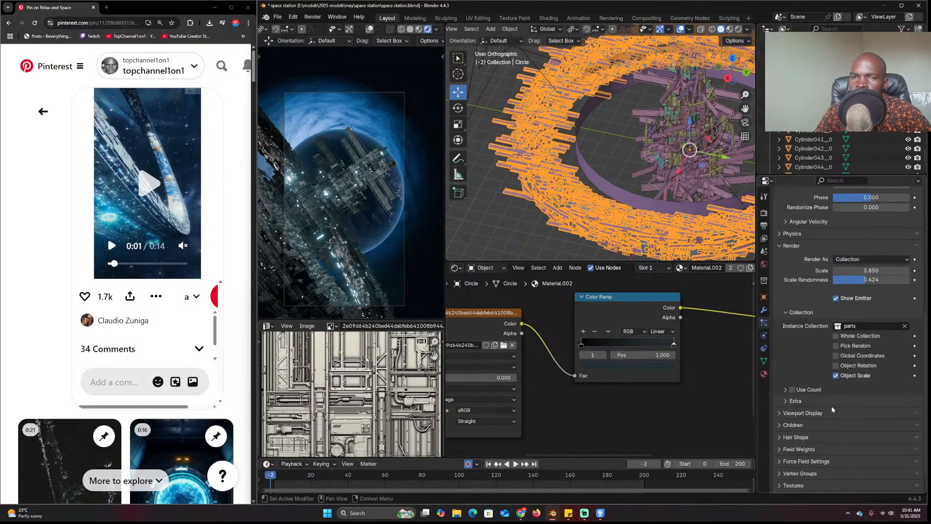
click(836, 346)
click(837, 345)
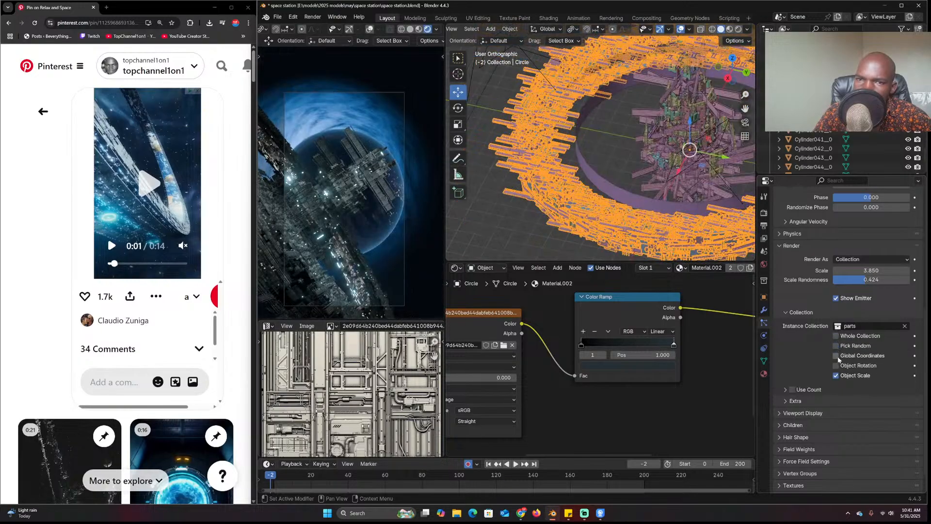
click(837, 357)
click(837, 356)
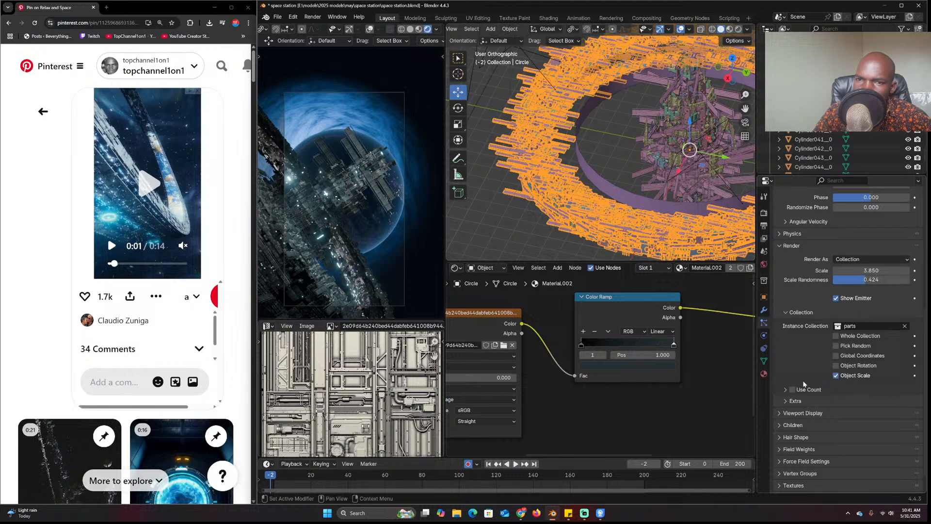
Try None as the orientation axis of the ring's particles in top view, and restore Normal
scroll(855, 267, up, 5)
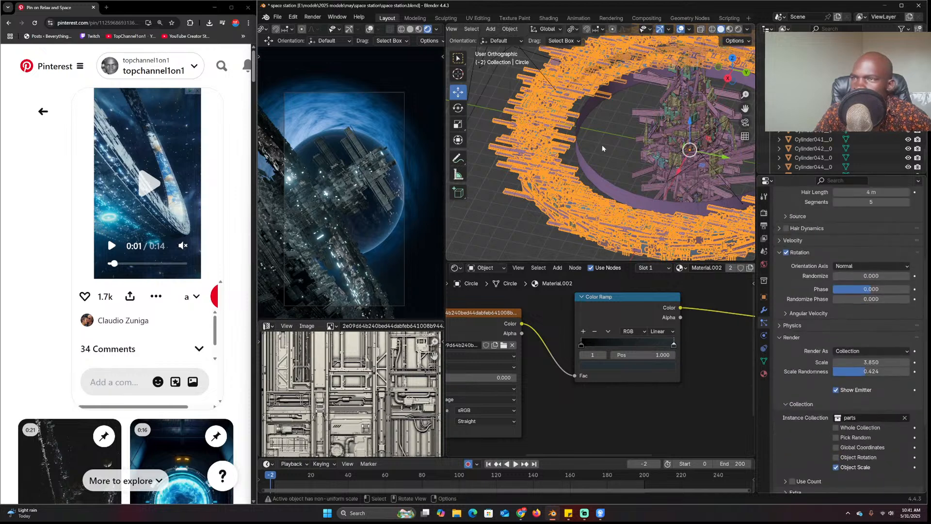
key(KP_7)
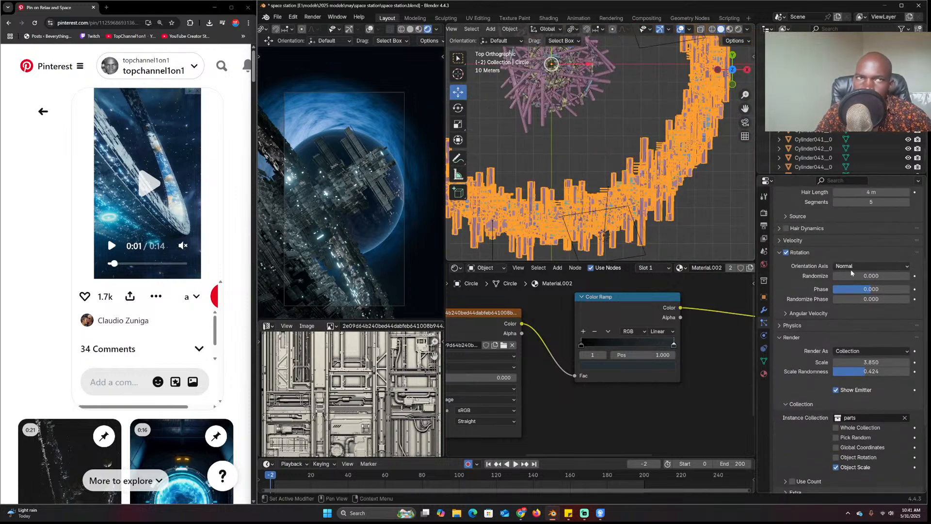
key(alt+Tab)
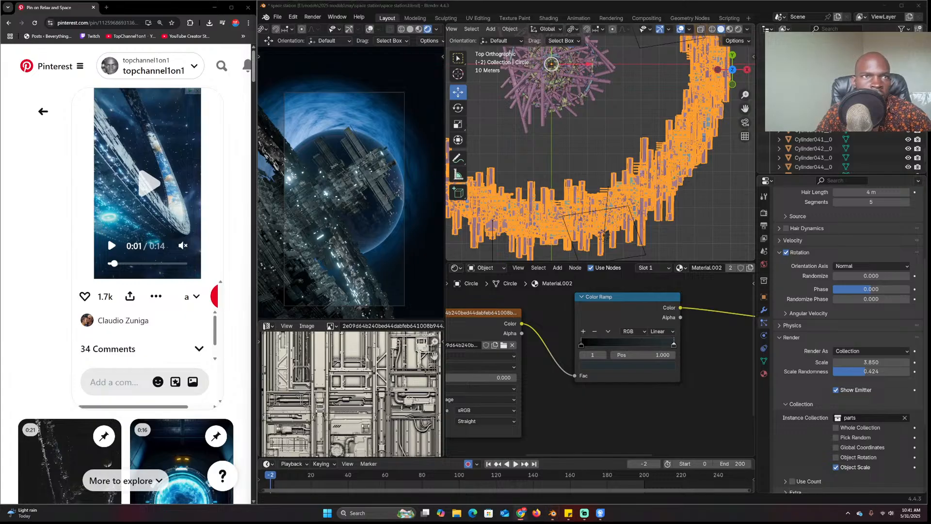
click(858, 265)
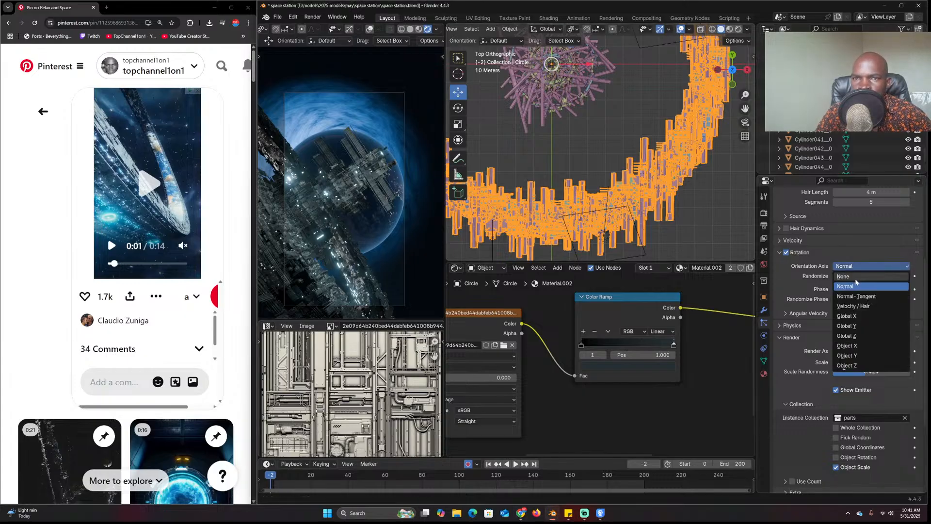
click(857, 281)
click(864, 266)
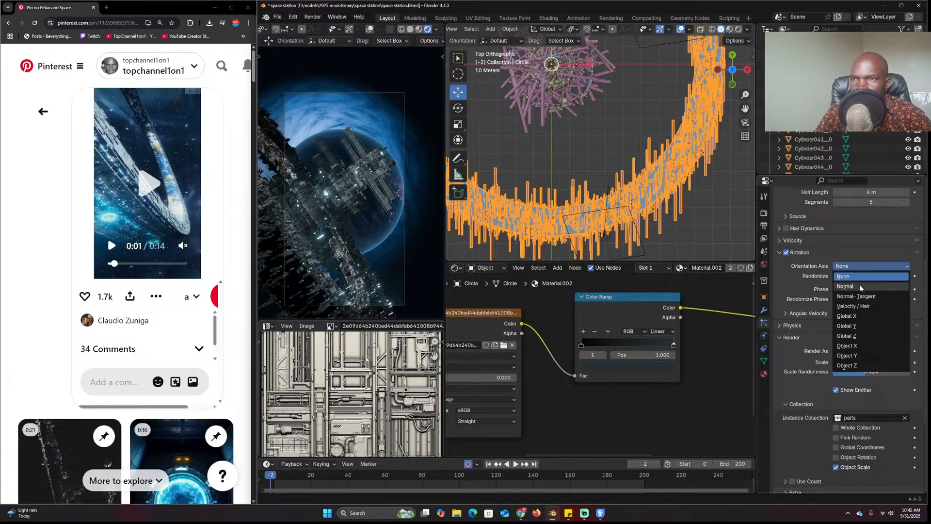
click(861, 287)
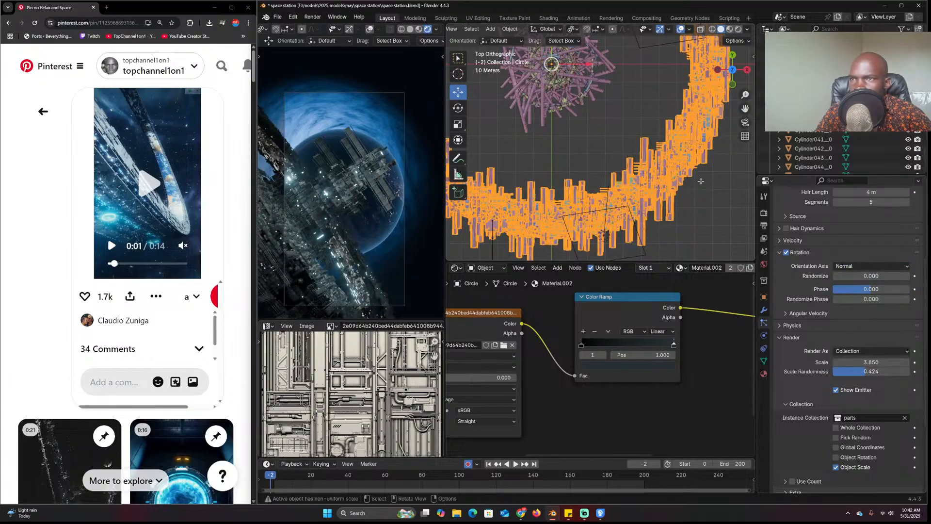
Reveal the hidden faces in the Circle ring's mesh and return to object mode
key(Tab)
key(alt+h)
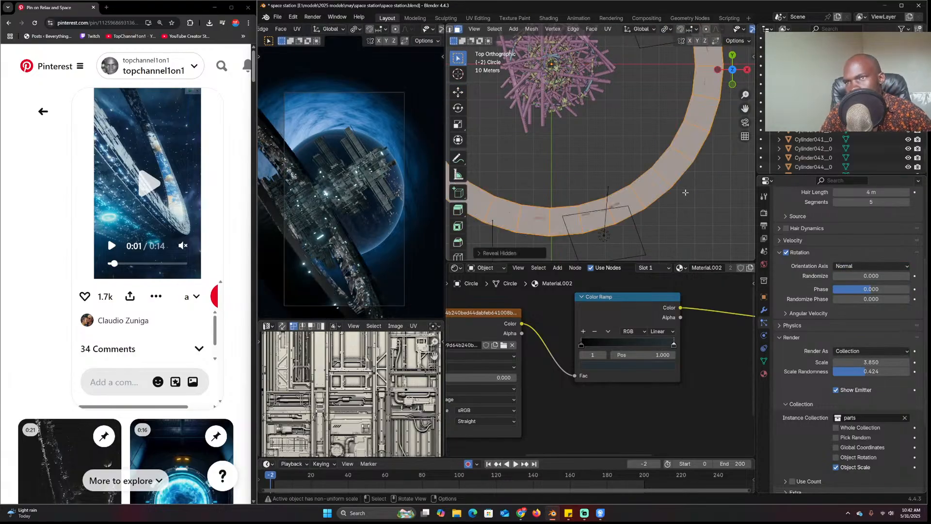
middle_drag(695, 174, 609, 157)
key(Tab)
click(637, 238)
middle_drag(638, 226, 663, 207)
Set the orientation axis of the ring's particle rotation to Normal-Tangent and view the ring from the top
click(884, 265)
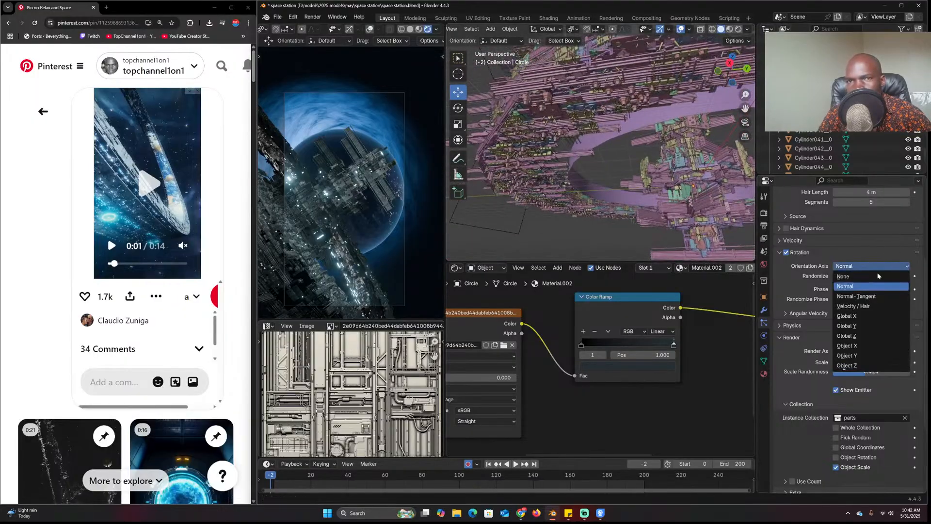
click(864, 299)
middle_drag(650, 160, 701, 252)
key(KP_7)
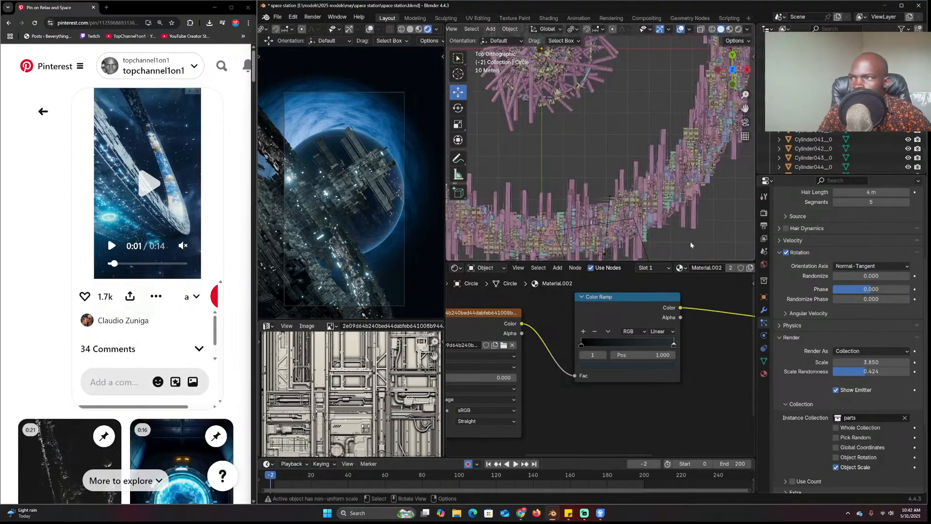
Play the animation to check the reoriented ring particles, and return to the starting frame
key(space)
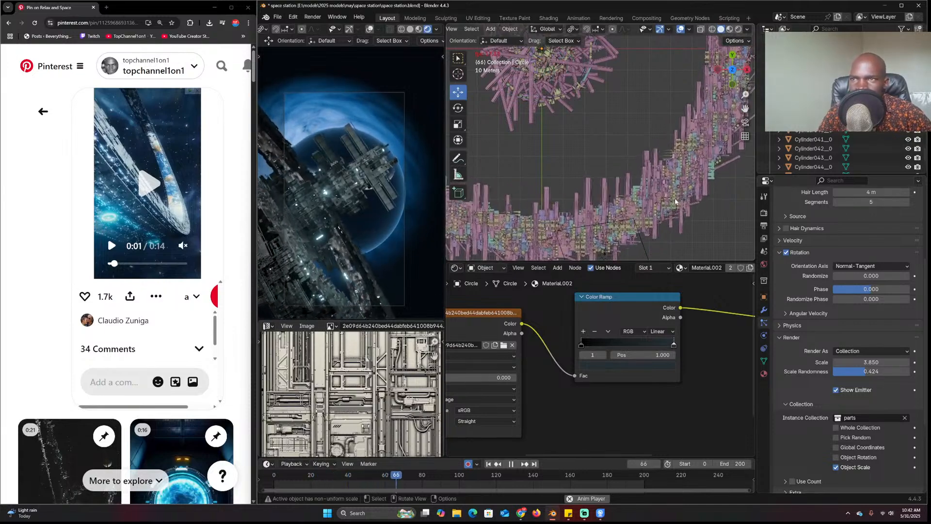
middle_drag(672, 198, 622, 139)
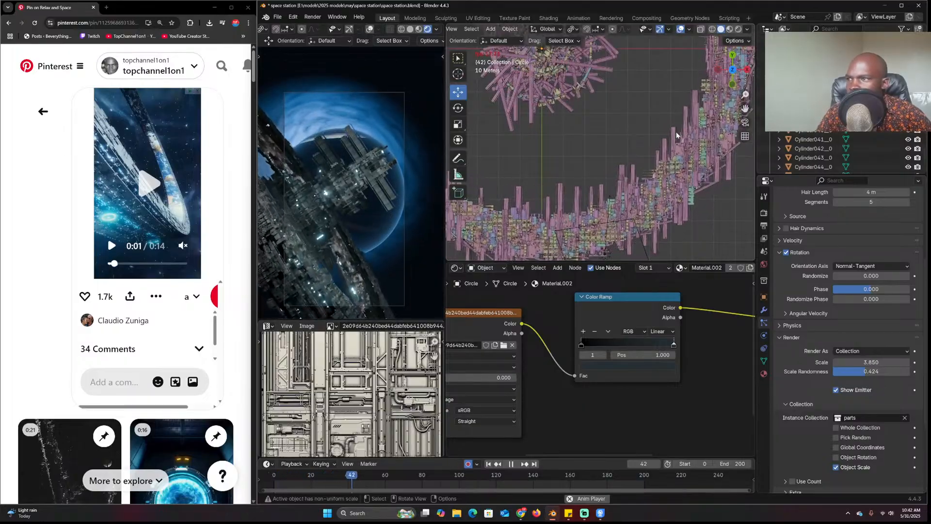
key(Escape)
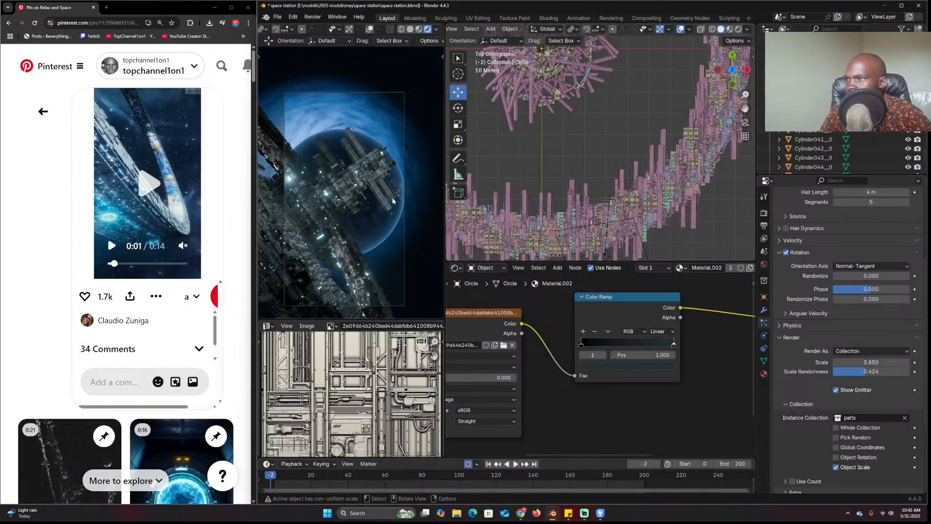
Examine the particles on the ring and the central tower from above and in perspective, and look through the scene's object list
key(a)
scroll(683, 190, down, 3)
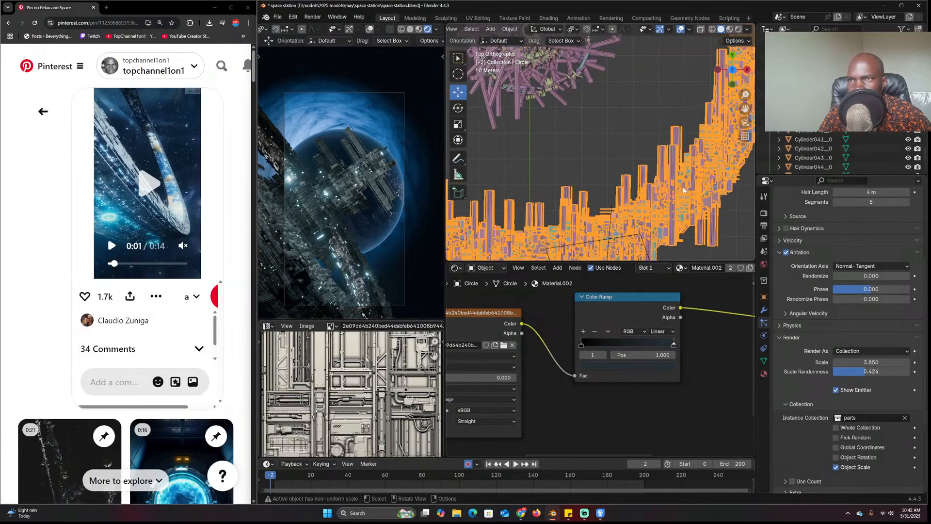
click(603, 89)
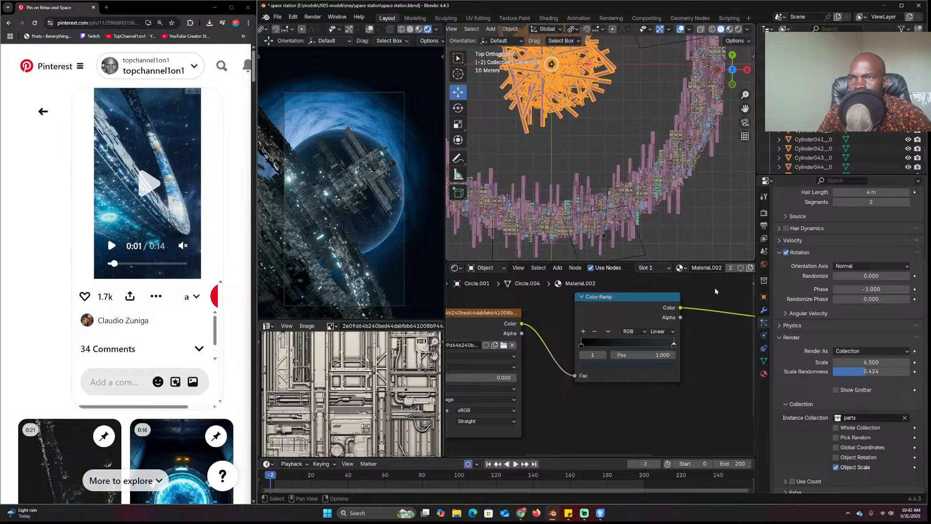
middle_drag(571, 88, 626, 115)
key(alt+a)
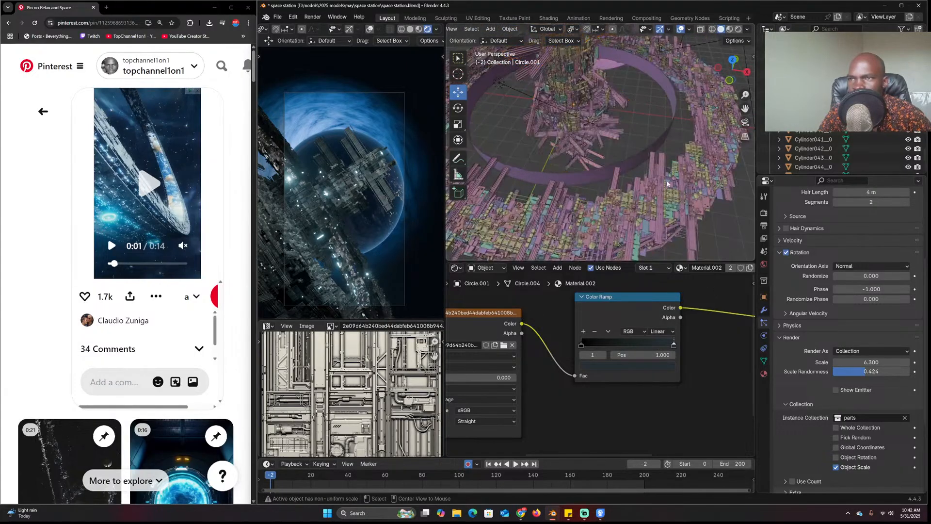
middle_drag(650, 189, 659, 155)
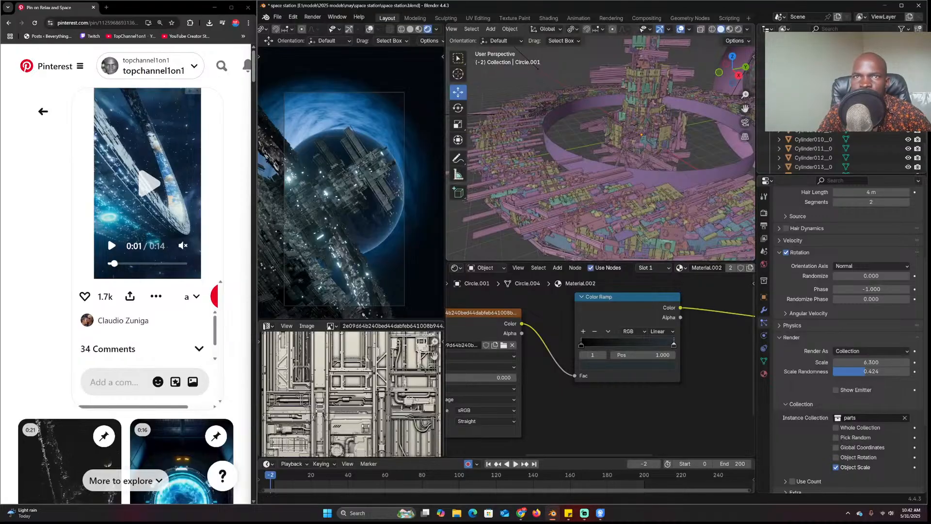
scroll(873, 97, up, 5)
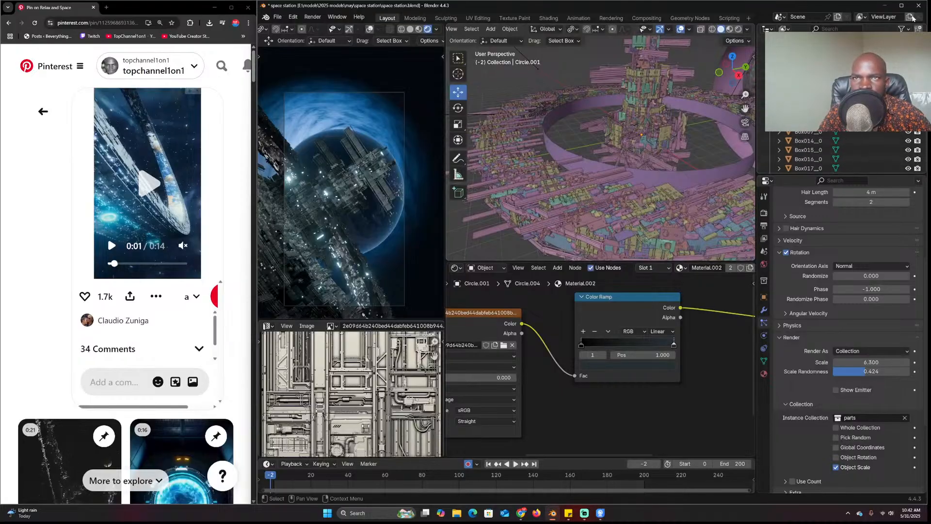
scroll(849, 150, down, 10)
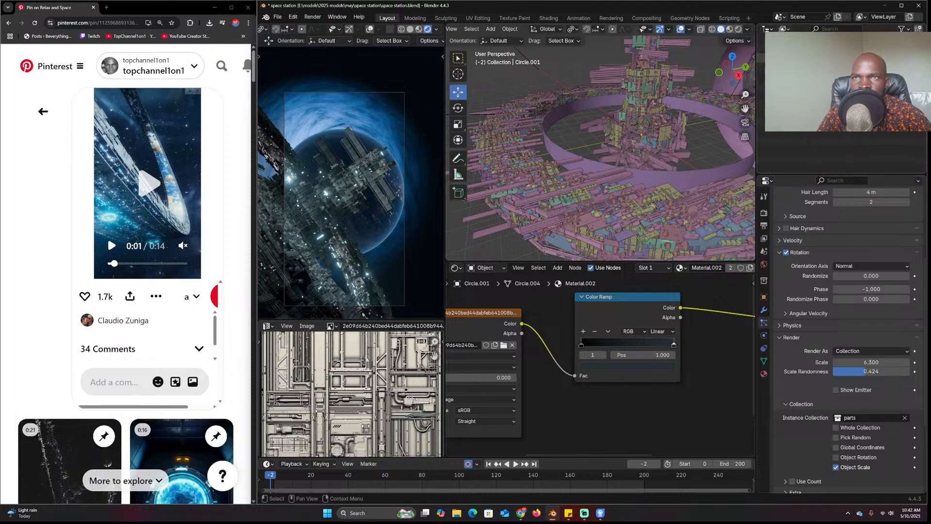
Select the part objects from Box180__0 through Cylinder100__0 in the object list and snap them to the 3D cursor with Offset kept
click(805, 68)
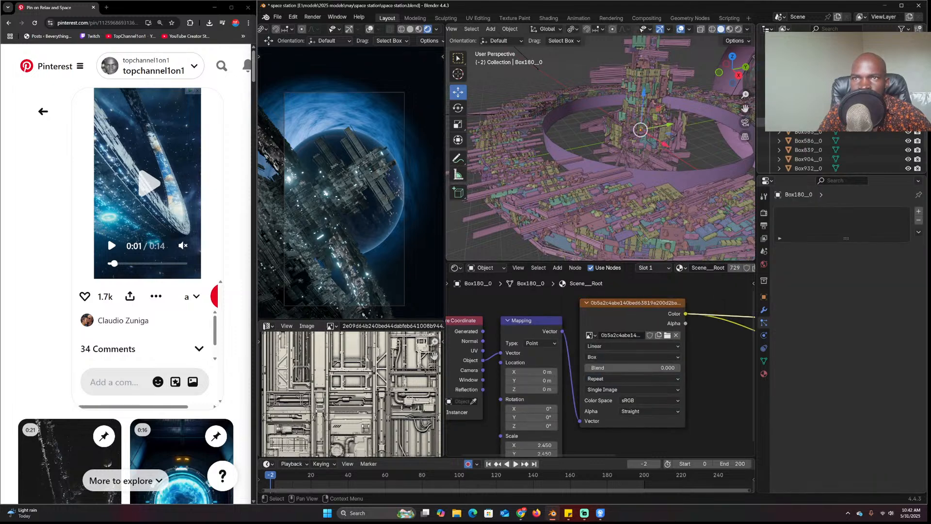
scroll(809, 155, down, 3)
shift+click(808, 154)
scroll(652, 143, down, 3)
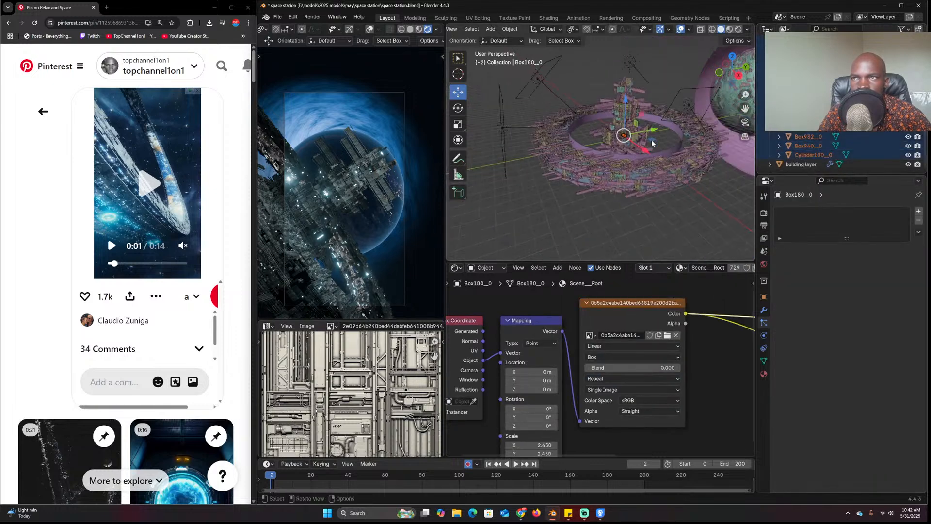
key(shift+s)
click(502, 97)
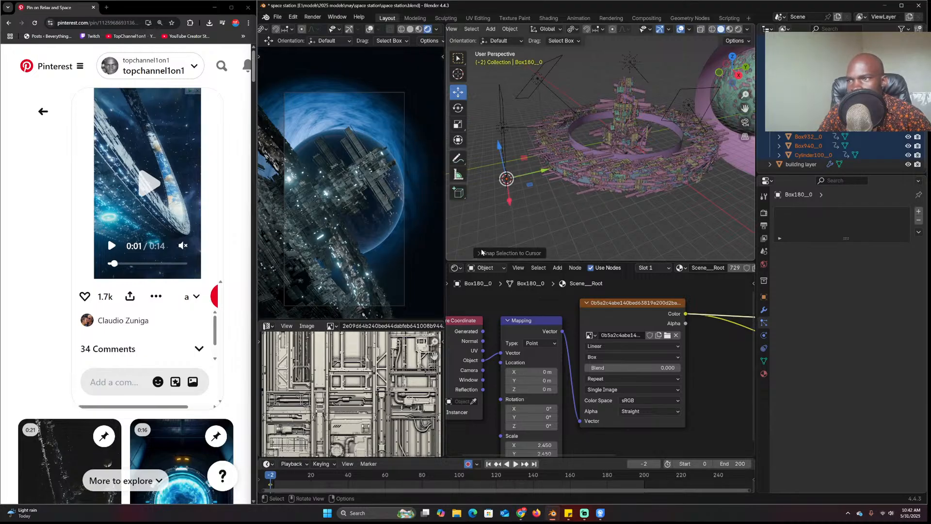
click(482, 253)
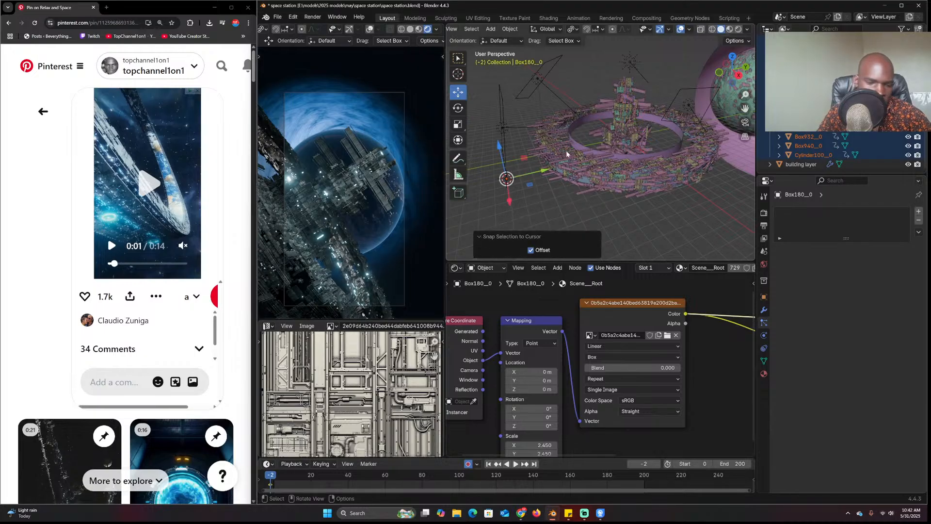
Shorten the long bars of part Box523__0 by scaling them to about 0.544 along X in edit mode
key(shift+h)
middle_drag(566, 151, 636, 177)
click(637, 177)
key(KP_Decimal)
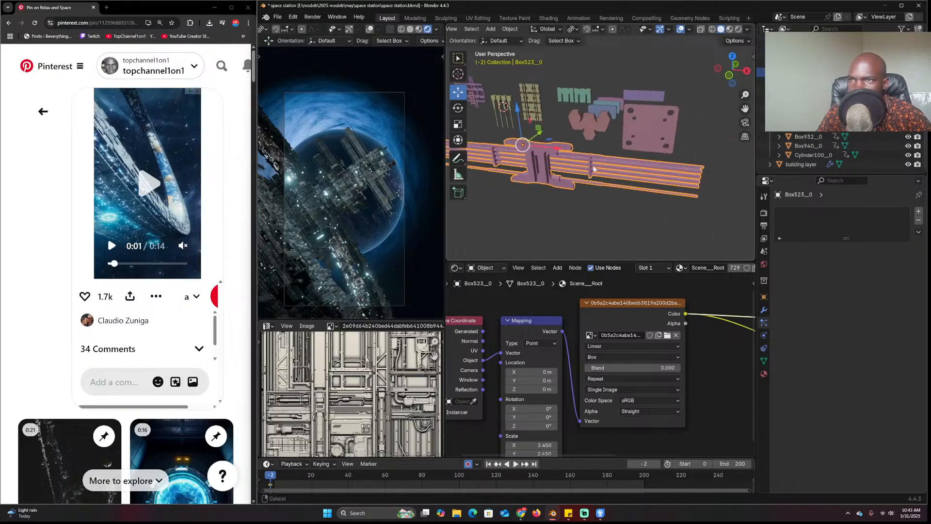
key(Tab)
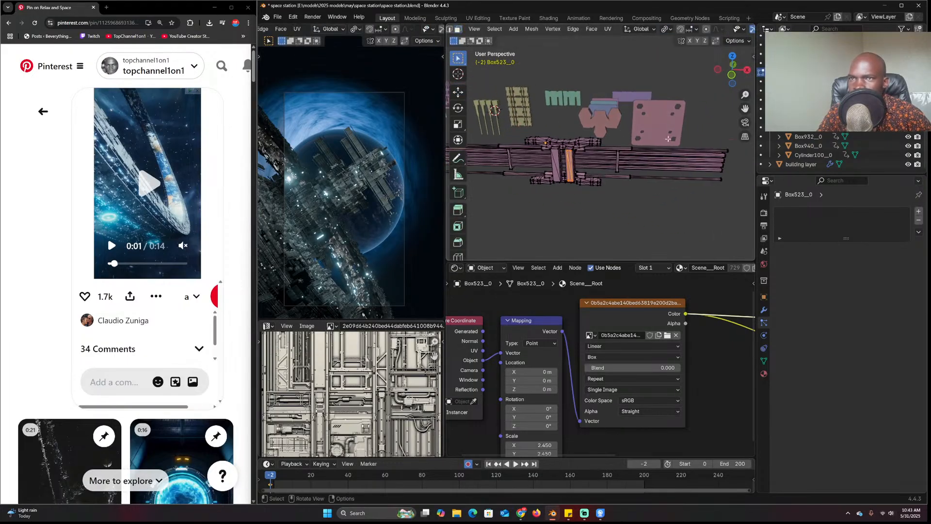
key(shift+z)
mouse_move(668, 140)
middle_down()
mouse_move(607, 123)
mouse_move(533, 127)
middle_up()
key(a)
key(shift+z)
drag(506, 128, 541, 190)
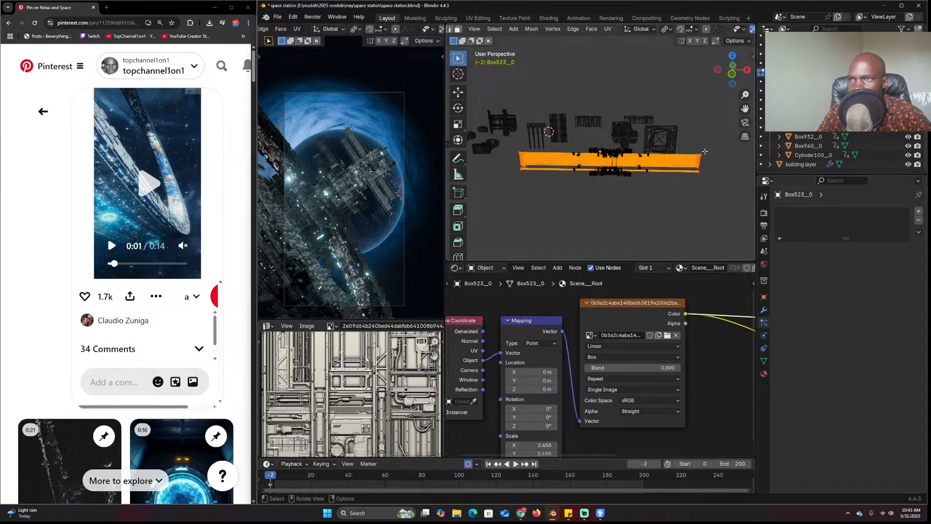
key(s)
key(x)
click(658, 151)
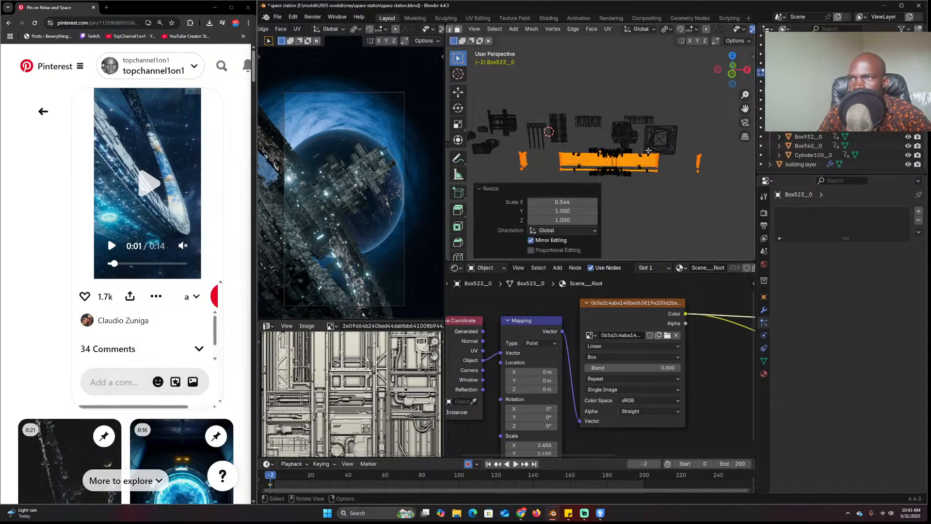
Move both end pieces of Box523__0 inward along X, the first by about 0.48 m, to meet the shortened bars and leave edit mode
drag(517, 131, 552, 197)
click(458, 92)
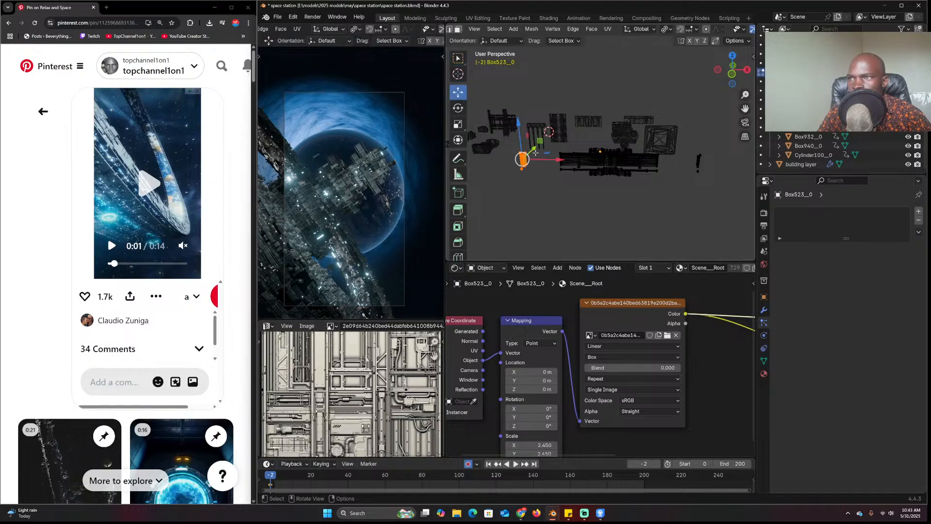
drag(557, 162, 588, 168)
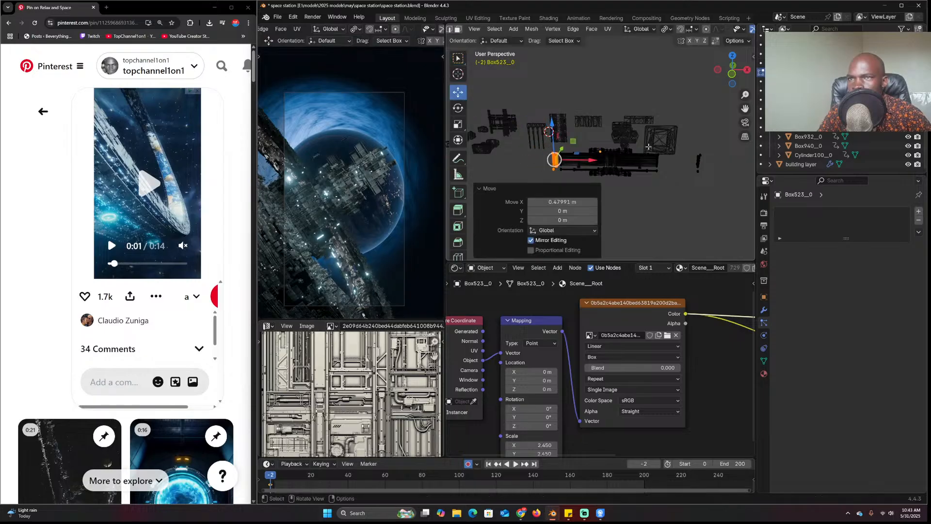
drag(664, 143, 754, 207)
drag(726, 162, 683, 162)
key(Tab)
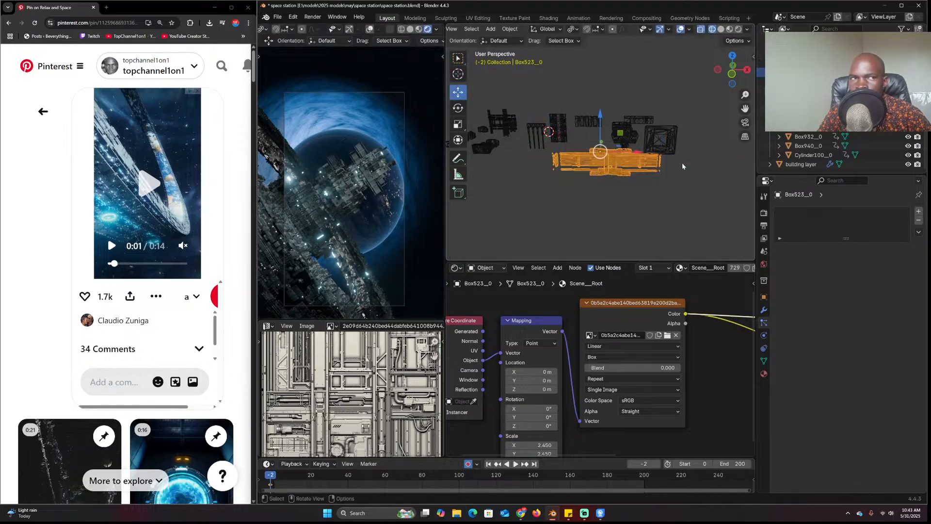
click(686, 159)
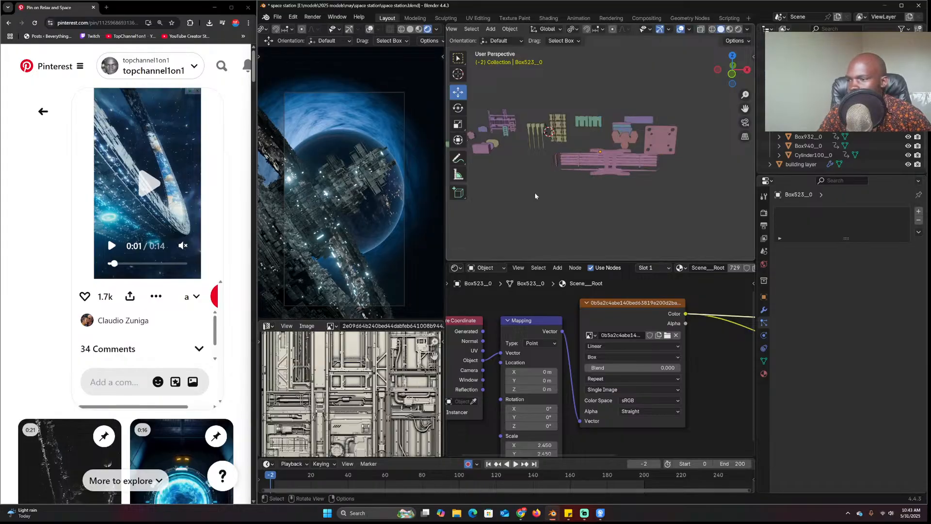
Play the animation to check the relocated and shortened parts on the station, also through the scene camera
key(space)
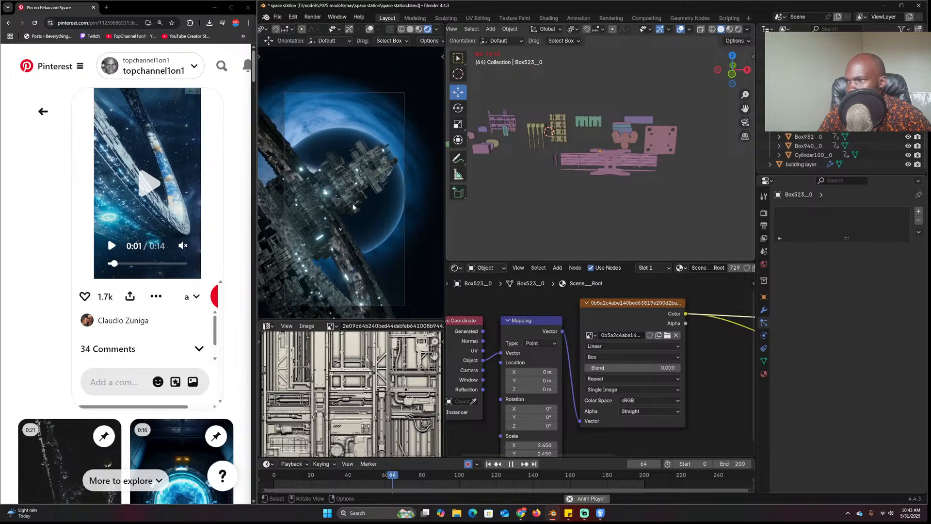
key(Escape)
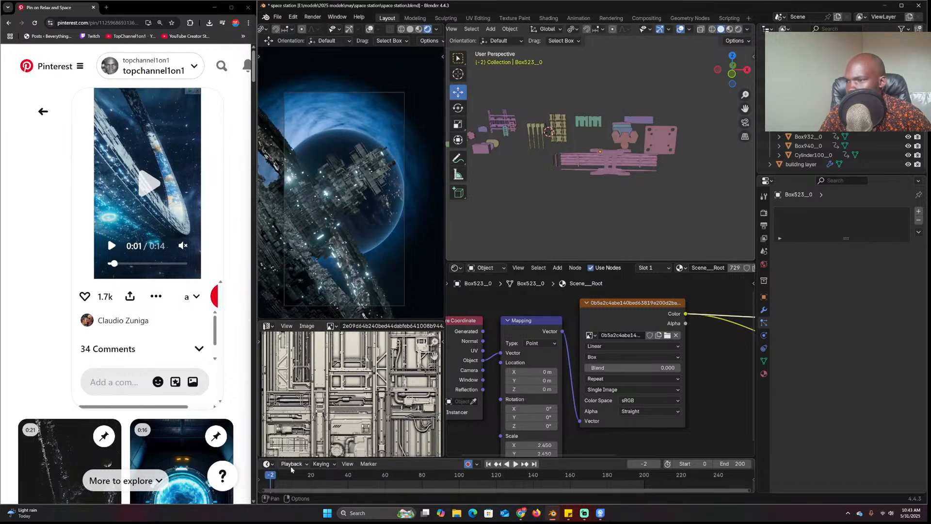
key(space)
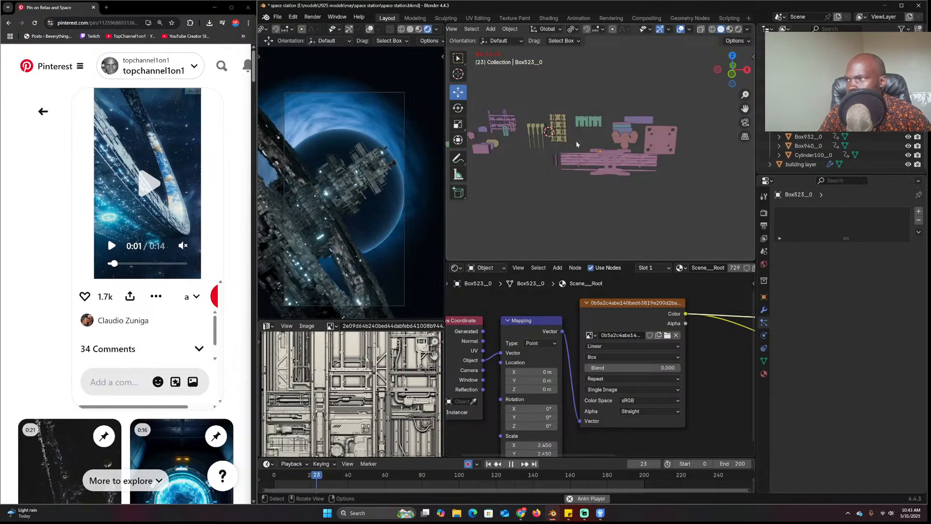
key(KP_0)
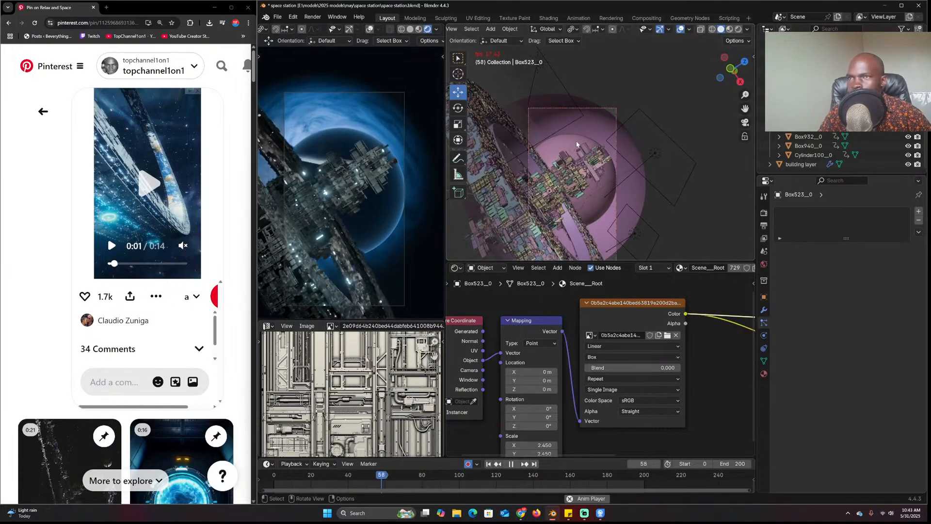
key(space)
Delete the particle-covered central tower object, Circle.001
click(580, 160)
key(x)
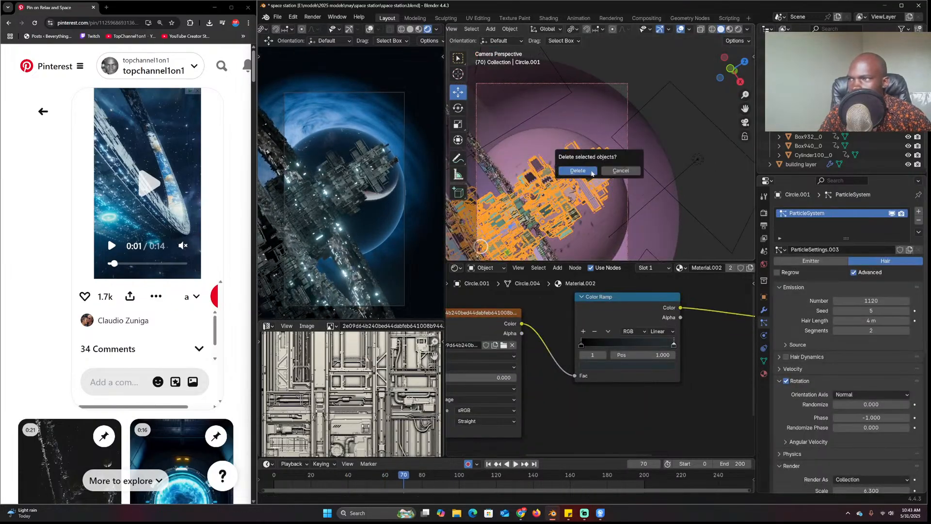
click(578, 171)
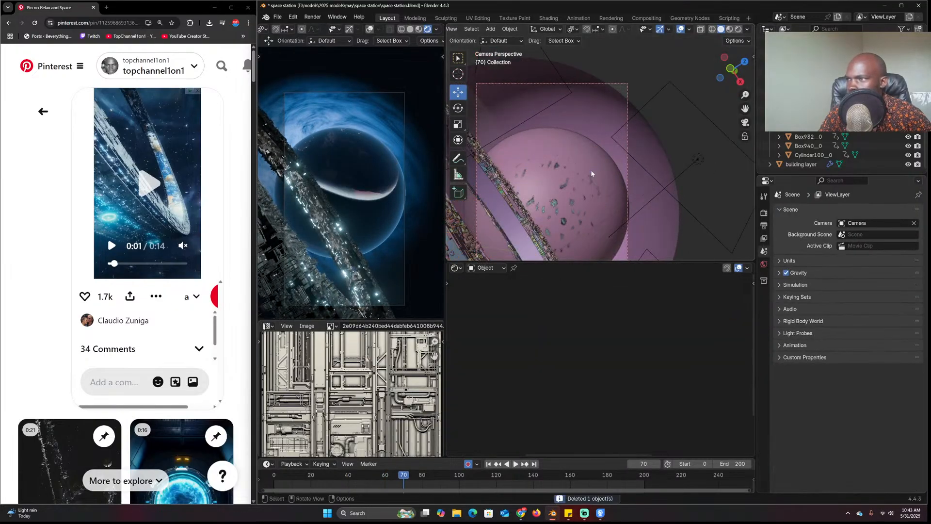
Play the animation from the start to check the scene without the tower
click(264, 480)
key(space)
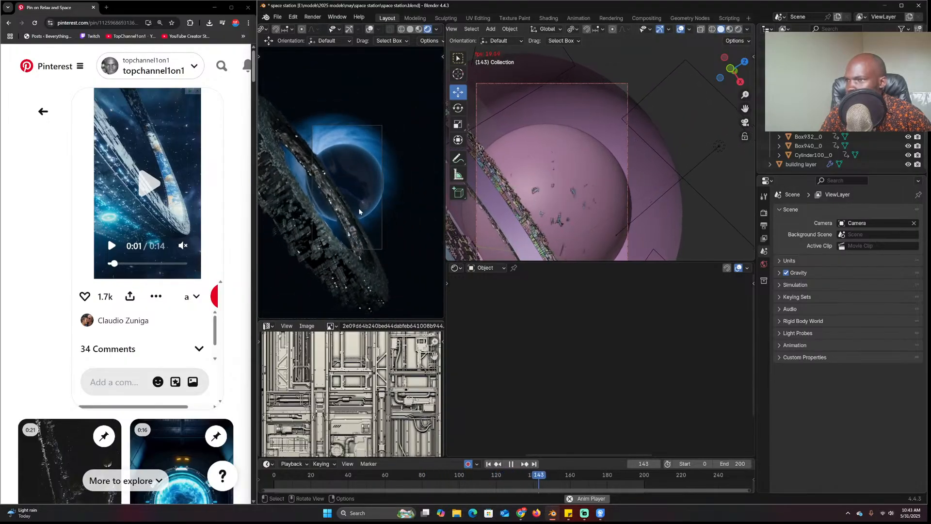
key(space)
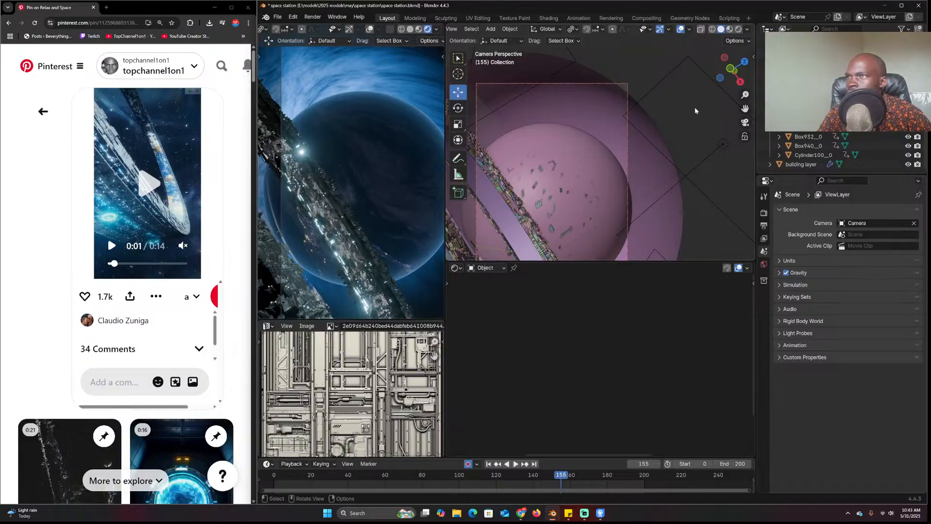
Switch the scene's render engine from EEVEE to Cycles
click(764, 212)
click(878, 210)
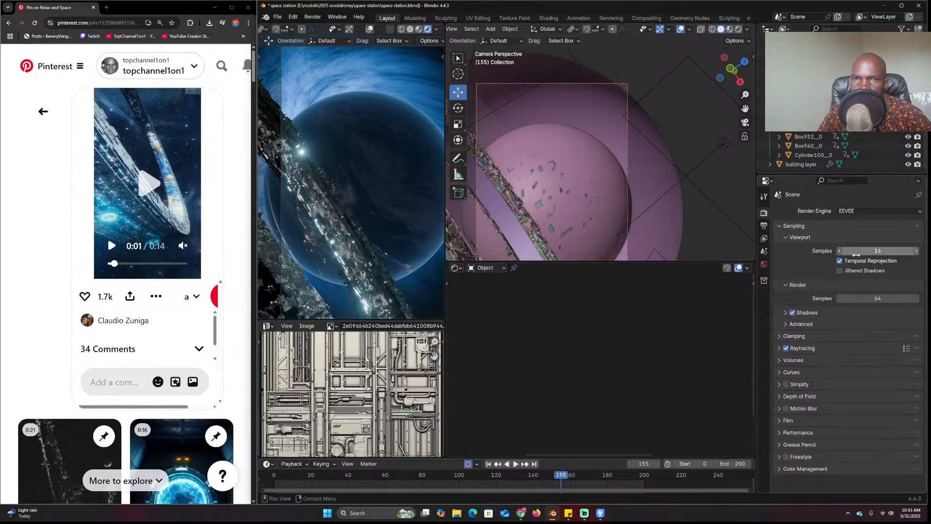
click(866, 211)
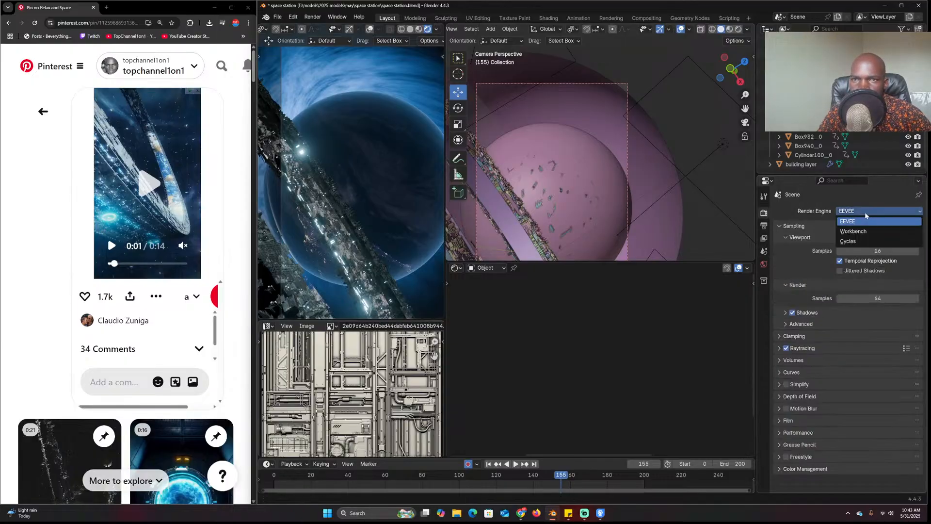
click(863, 241)
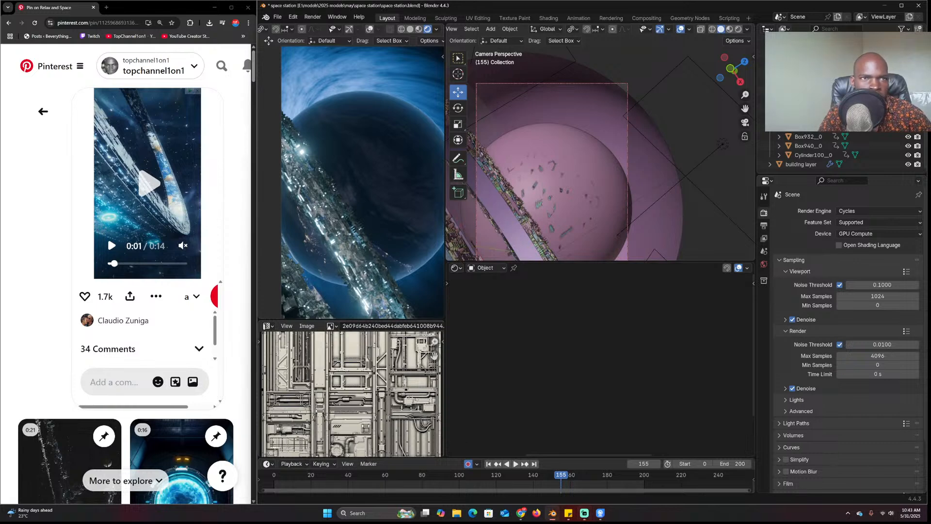
Play the Cycles-rendered animation from the start and compare it with the opening of the Pinterest reference video
key(alt+Tab)
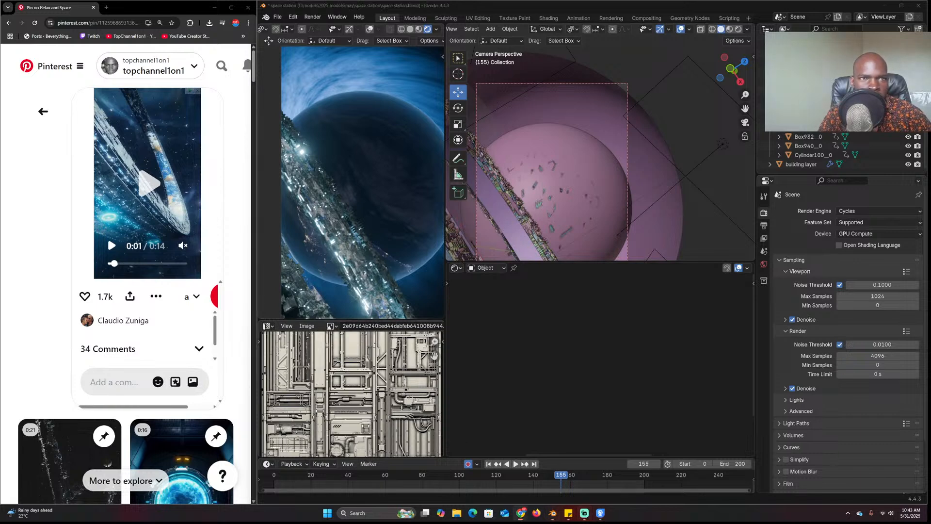
click(596, 118)
scroll(348, 202, down, 2)
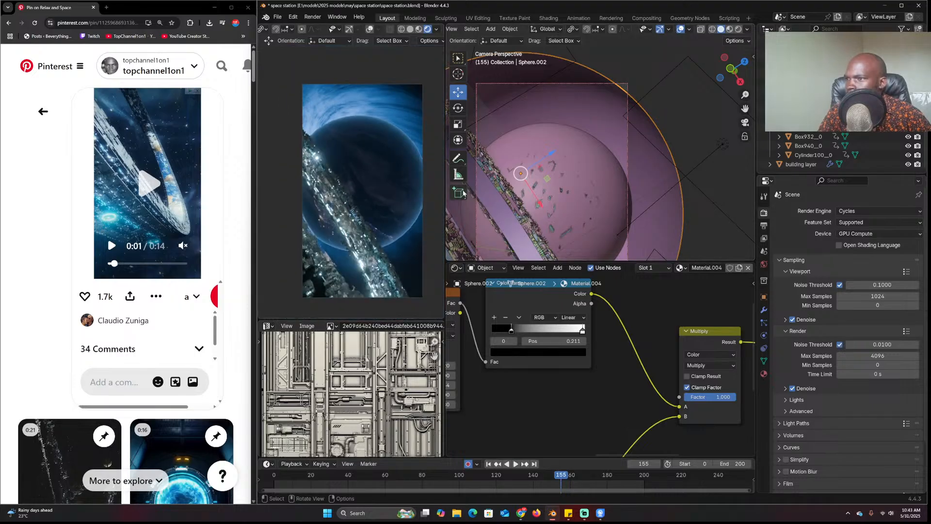
middle_drag(591, 153, 590, 182)
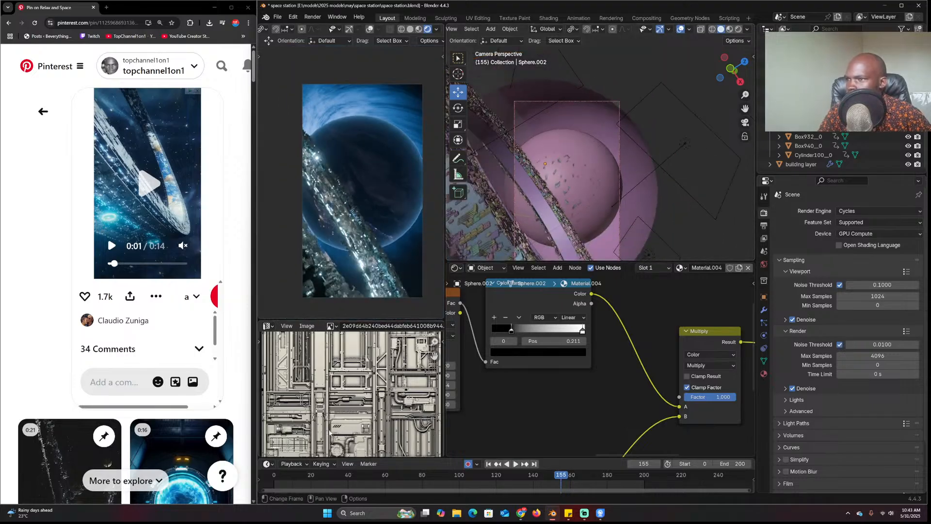
click(267, 475)
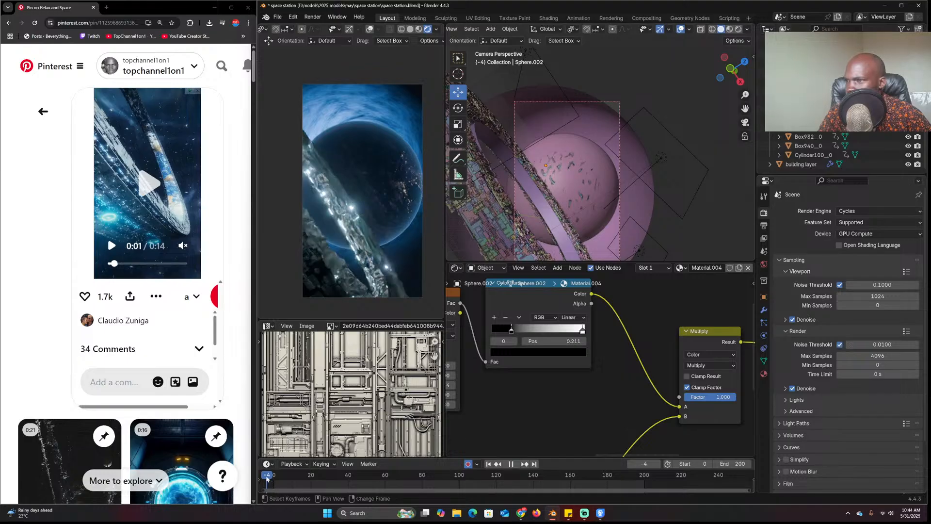
key(space)
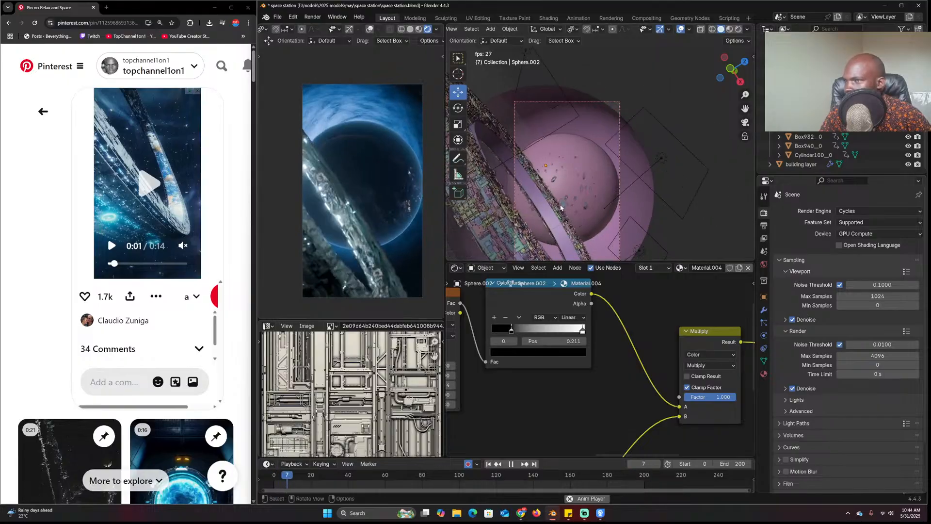
click(526, 205)
key(space)
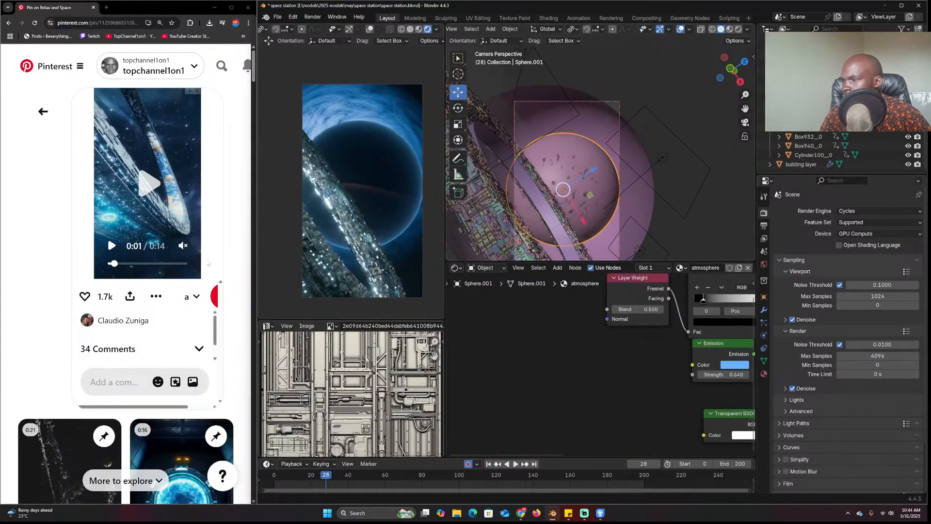
drag(120, 266, 102, 262)
click(111, 245)
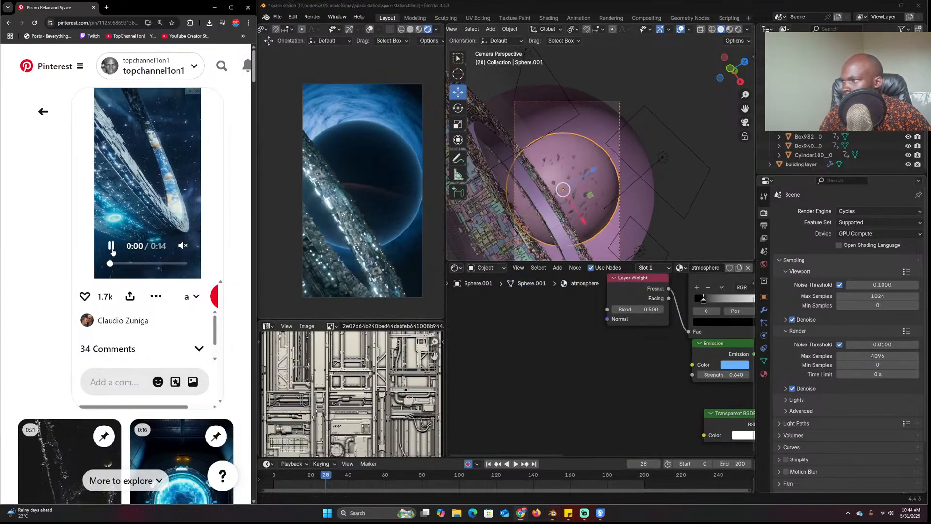
Select the camera at frame 28 and move it in top view by about -148 m in X and 98 m in Y
click(559, 102)
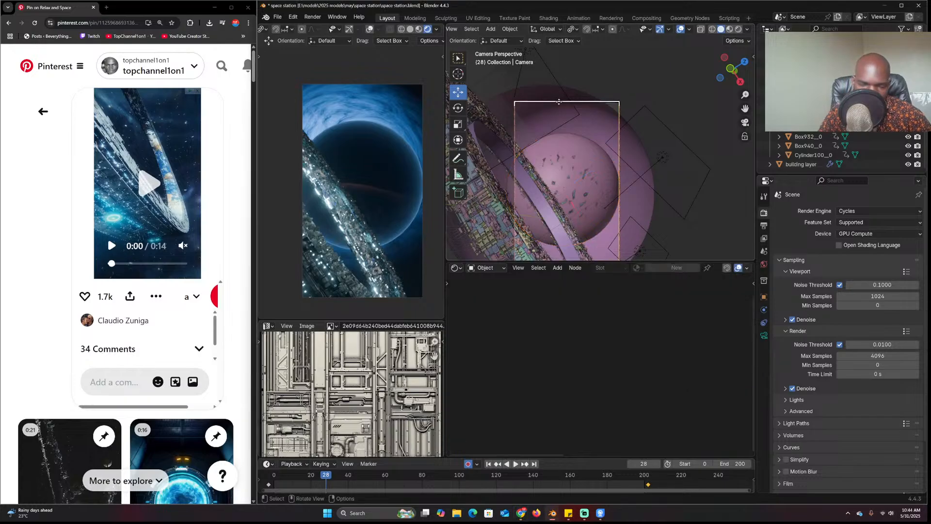
key(KP_7)
key(KP_Decimal)
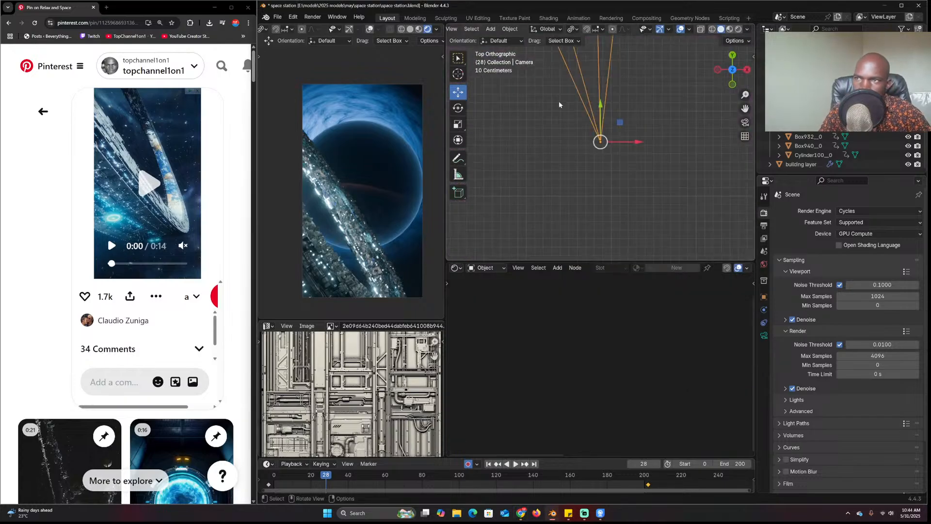
mouse_move(559, 104)
ctrl+middle_down()
mouse_move(644, 160)
mouse_move(648, 178)
mouse_move(650, 165)
ctrl+middle_up()
key(shift+z)
key(g)
click(581, 113)
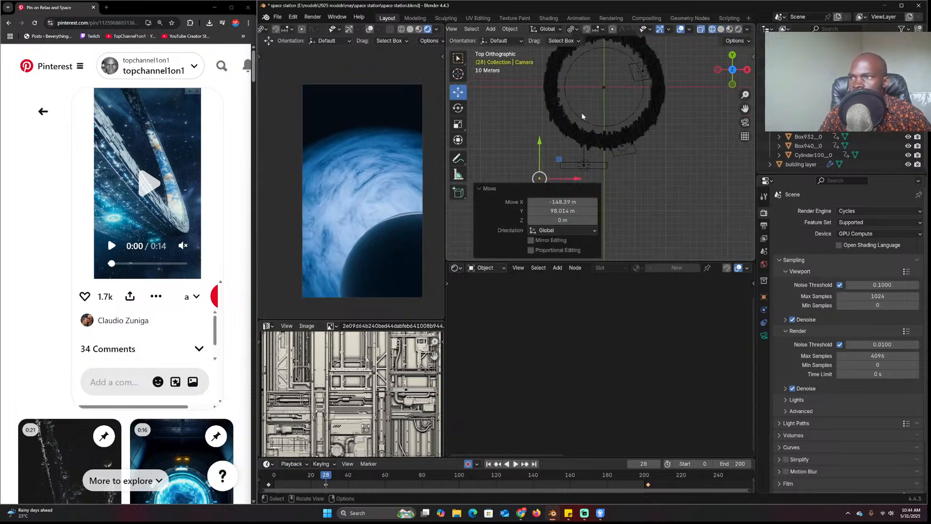
Rotate the camera about 45.2° around Z to face the ring and restore the solid perspective view
key(r)
click(650, 162)
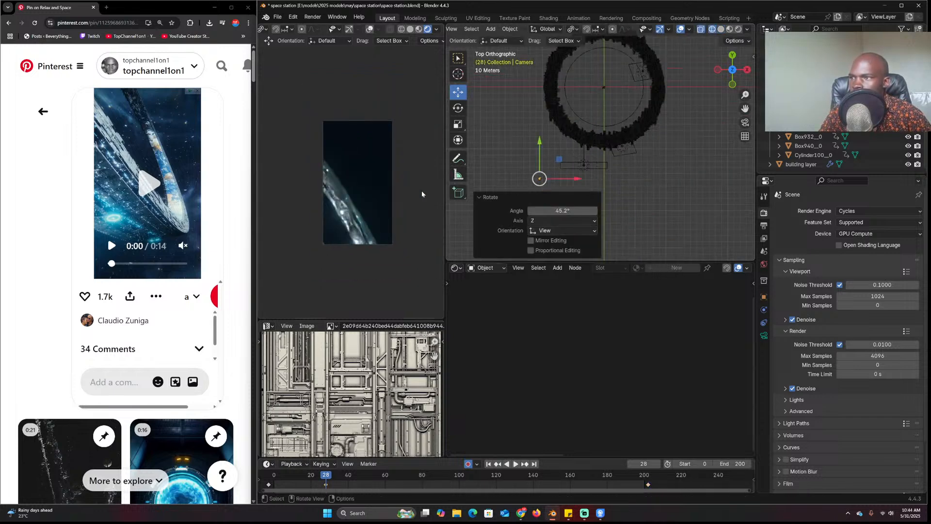
mouse_move(594, 103)
middle_down()
mouse_move(665, 82)
mouse_move(592, 95)
mouse_move(580, 133)
mouse_move(629, 129)
middle_up()
key(shift+z)
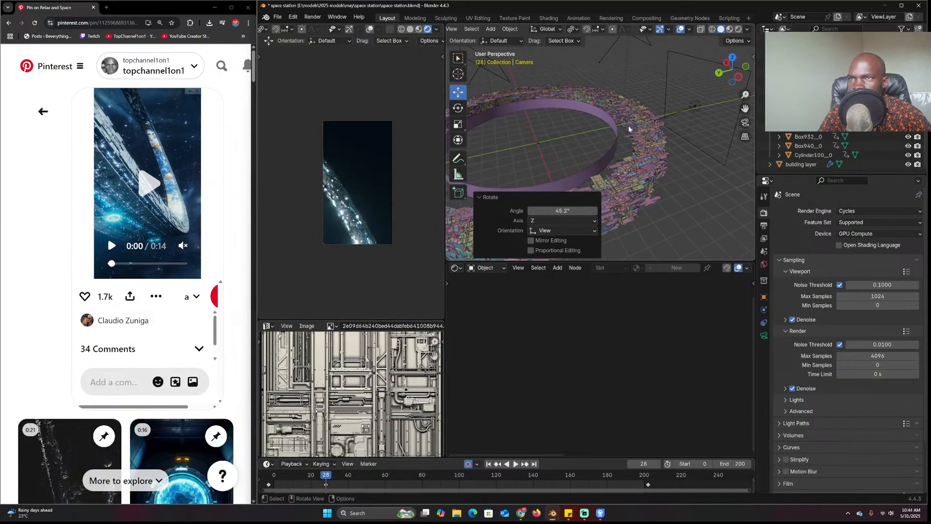
Add a cube empty at the 3D cursor near the ring's edge and scale it up well above its default size
key(shift+a)
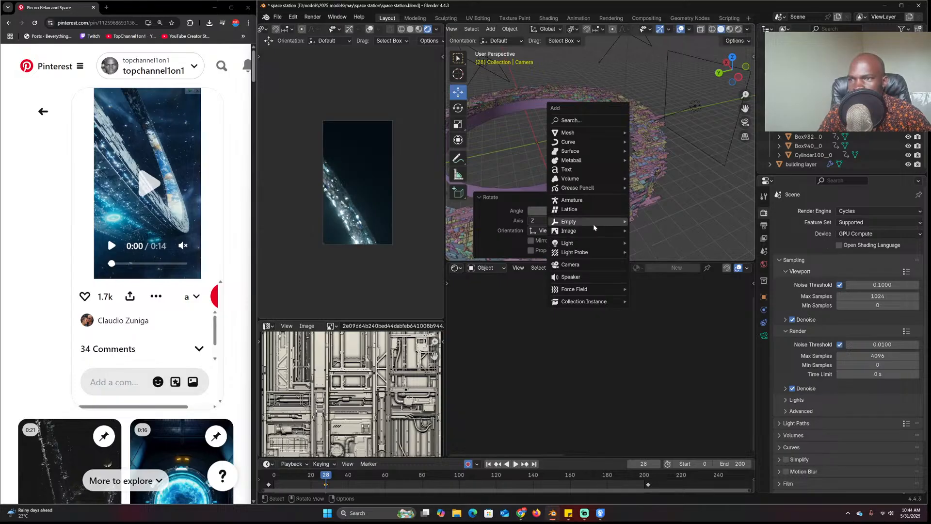
mouse_move(597, 222)
click(647, 260)
key(s)
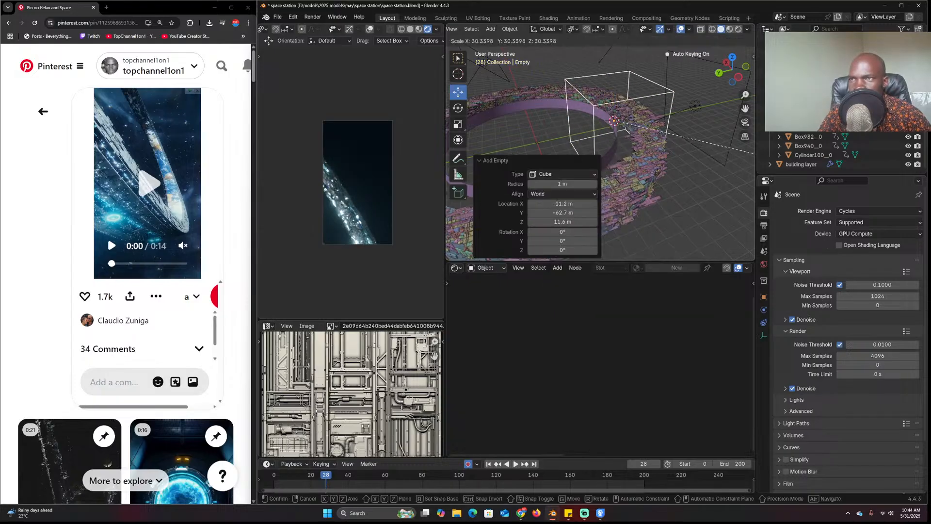
Delete the new empty's keyframes and turn off automatic keyframing
click(567, 484)
key(x)
click(332, 477)
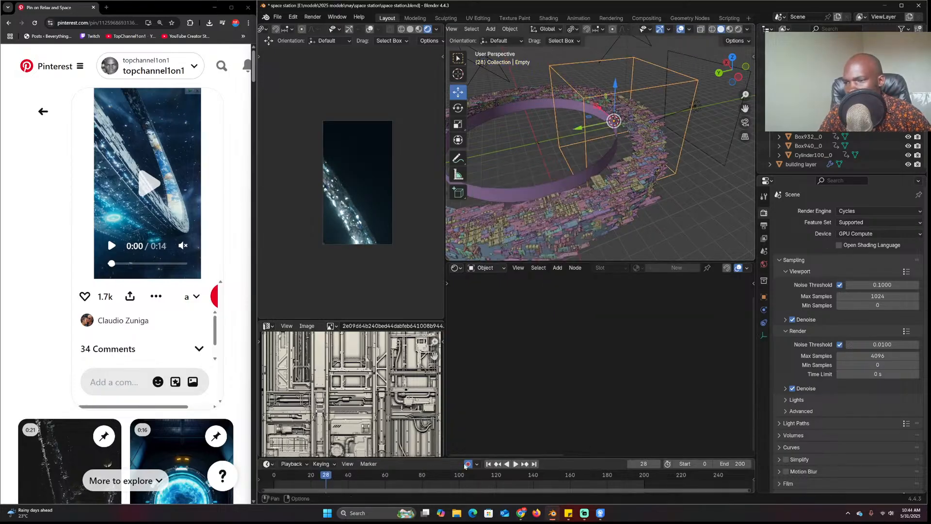
Select the camera and set its viewport display size to 19 m
scroll(587, 225, down, 6)
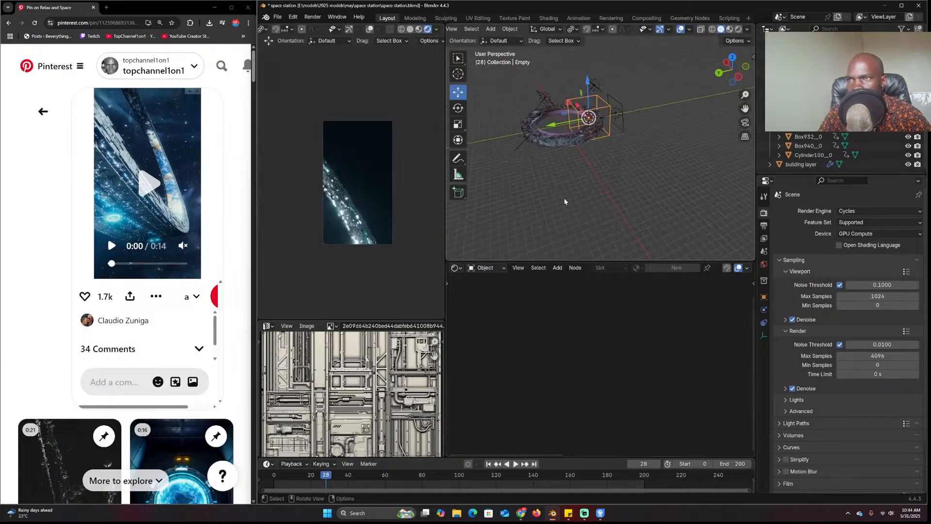
scroll(617, 171, up, 2)
click(674, 96)
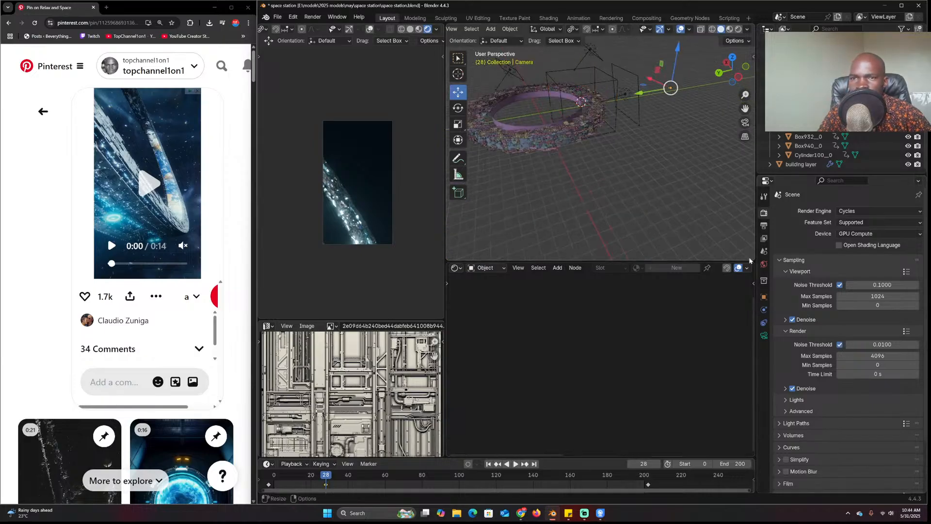
click(764, 335)
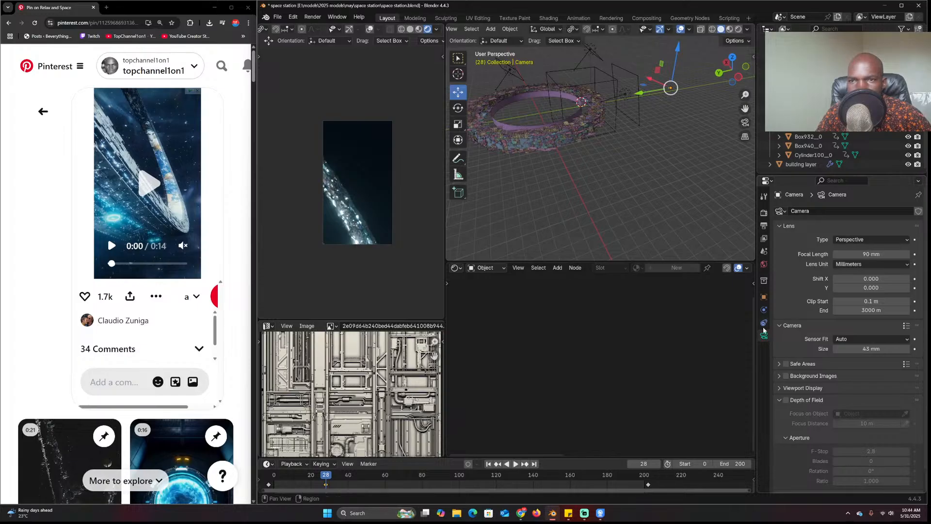
scroll(801, 335, down, 1)
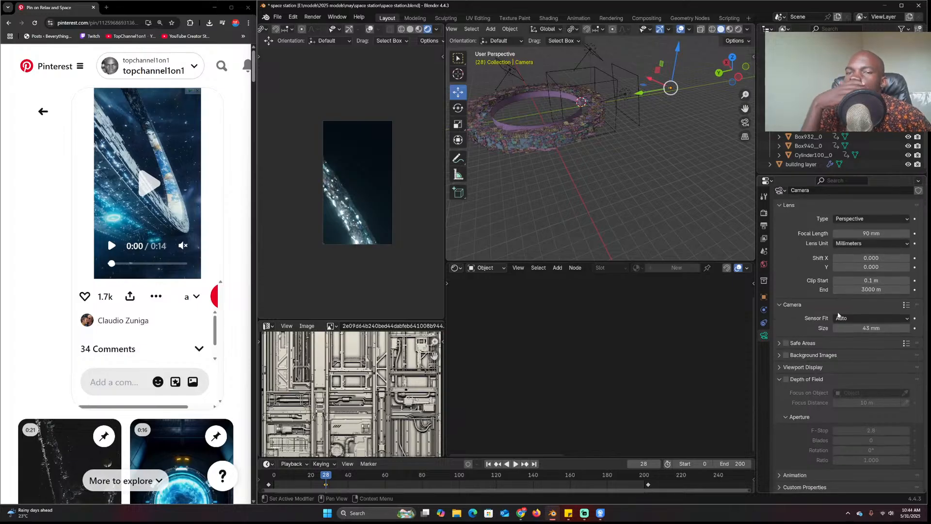
click(805, 380)
click(804, 388)
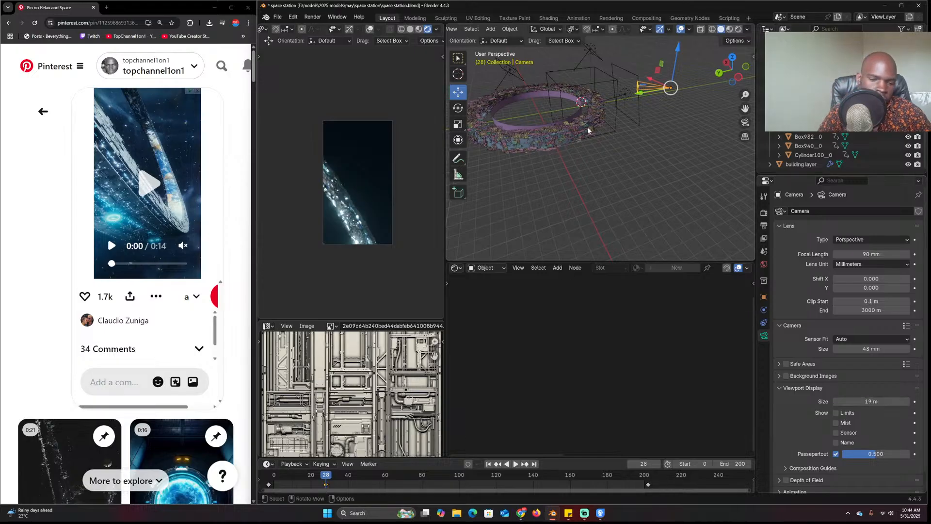
Snap the 3D cursor to the camera, add a cube empty there and scale it up to surround the camera
key(KP_7)
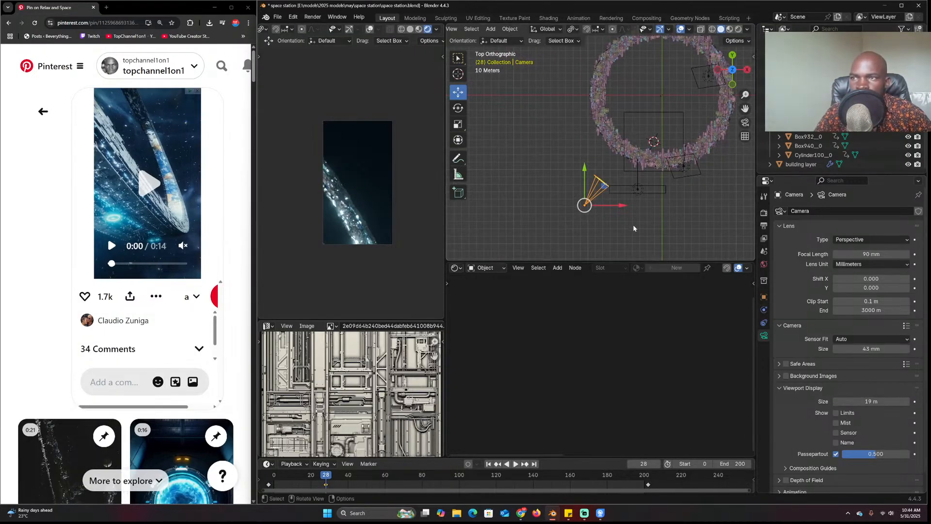
click(765, 322)
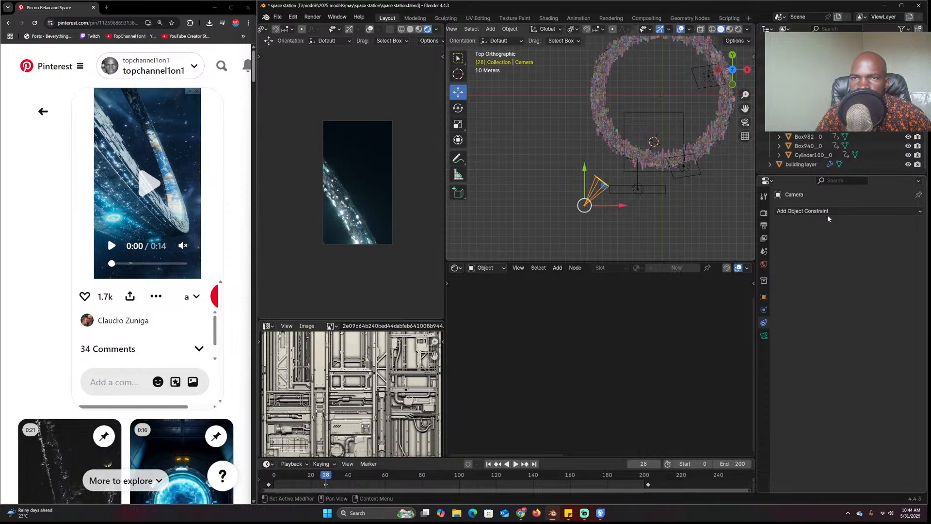
scroll(607, 240, up, 2)
key(shift+s)
key(shift+a)
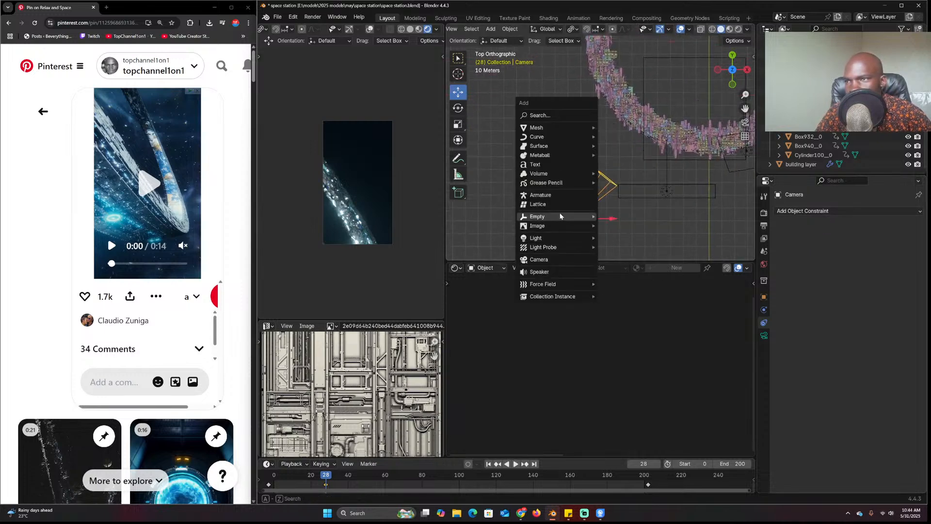
click(612, 250)
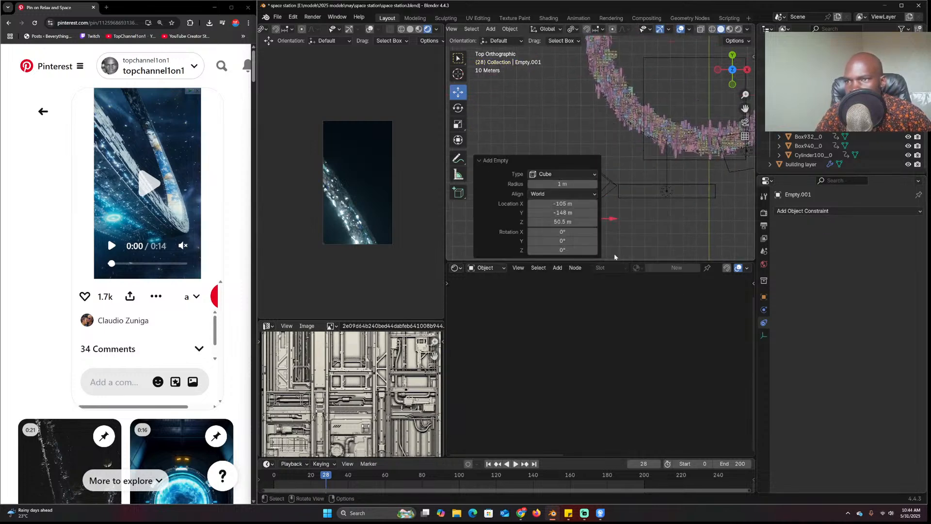
click(492, 162)
key(s)
click(609, 203)
Parent the camera to the cube empty around it using the Object option
click(612, 182)
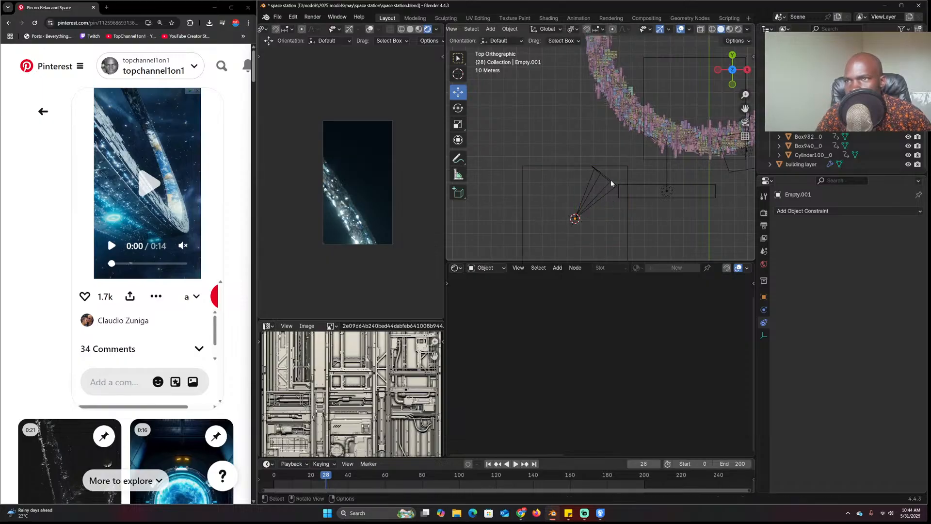
shift+click(612, 169)
key(ctrl+p)
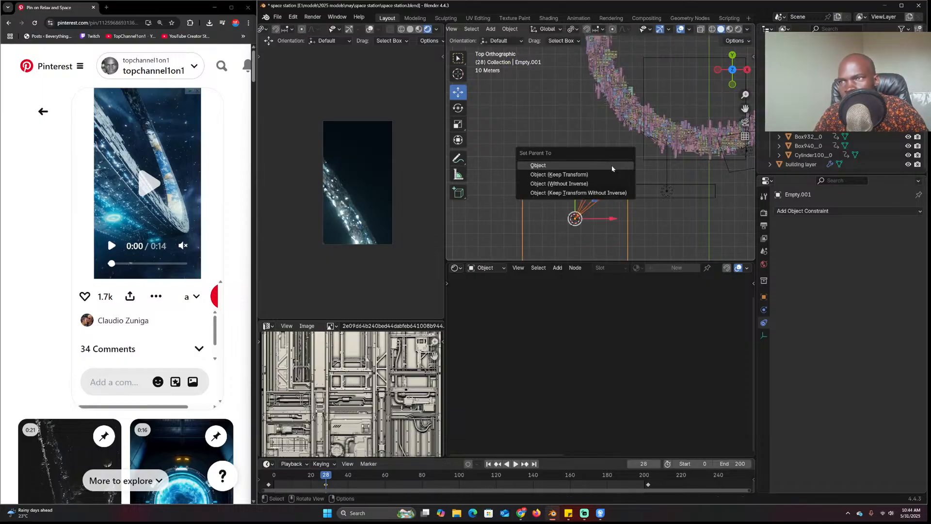
click(612, 166)
Add a Track To constraint to the camera's parent empty, targeting the cube empty near the ring
click(856, 212)
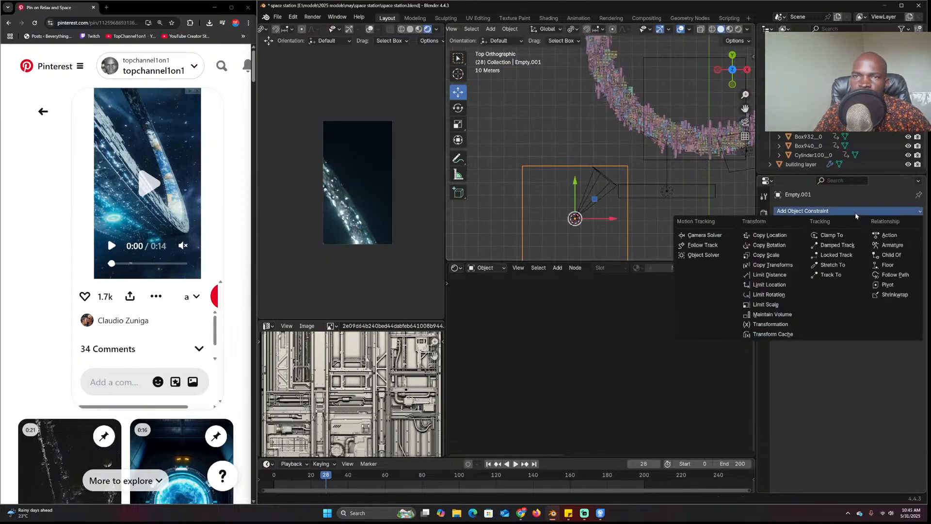
click(832, 275)
scroll(659, 175, down, 4)
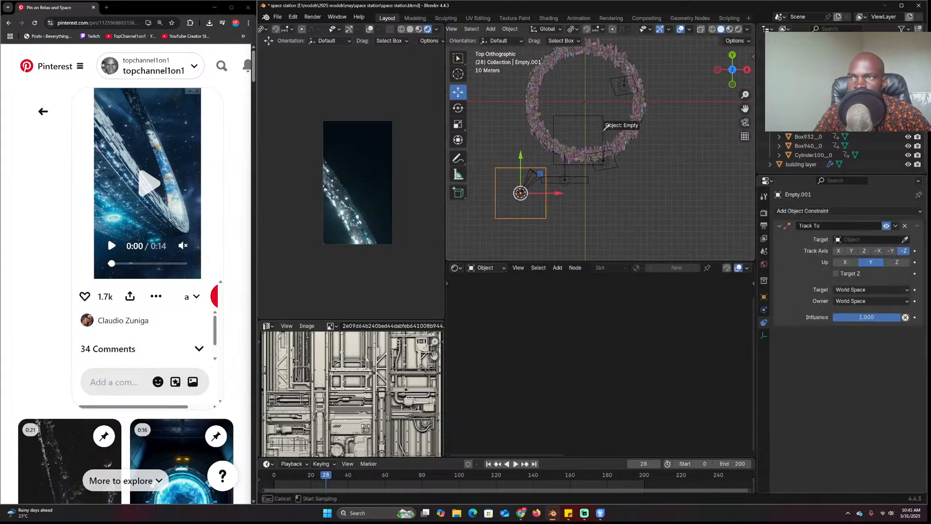
click(604, 125)
Clear the camera's rotation, look through it and roll it so the ring runs diagonally across the frame
click(542, 201)
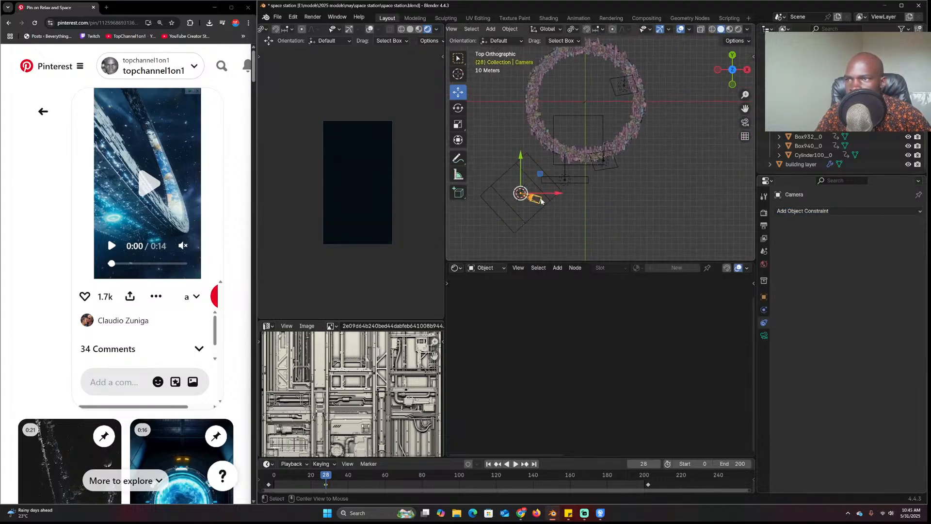
key(alt+r)
middle_drag(586, 130, 590, 87)
key(KP_0)
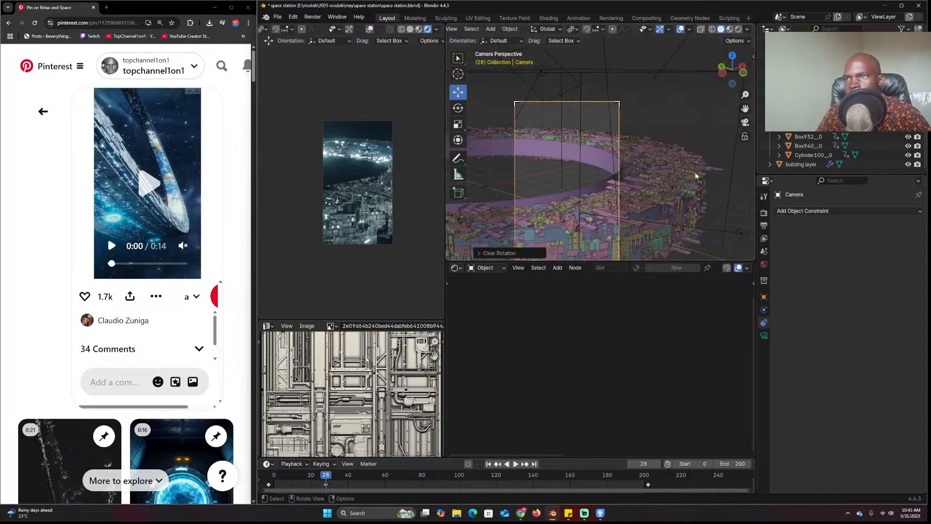
key(r)
click(572, 102)
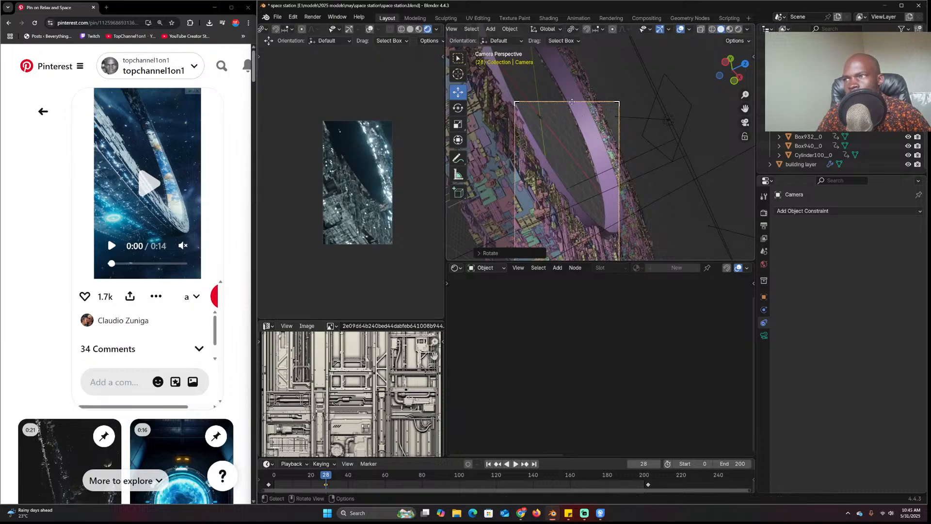
Set the camera's focal length to 30 mm
click(764, 335)
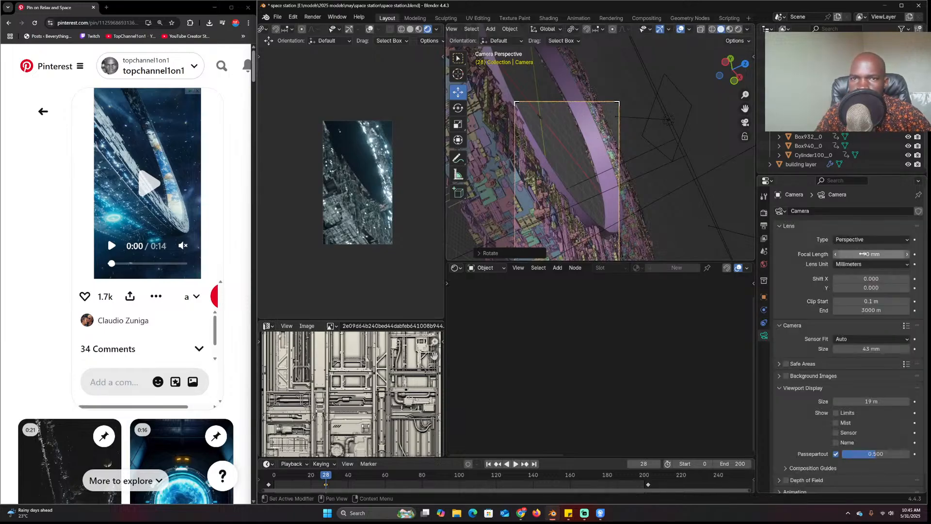
click(862, 254)
text(30)
key(Return)
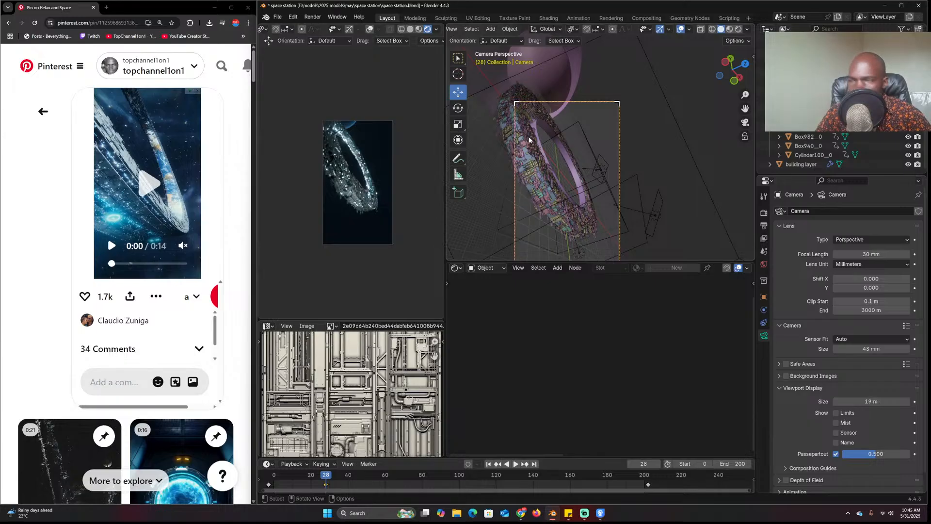
In top view, move the target empty along +X and the camera's parent empty along +Y beside the ring
key(KP_7)
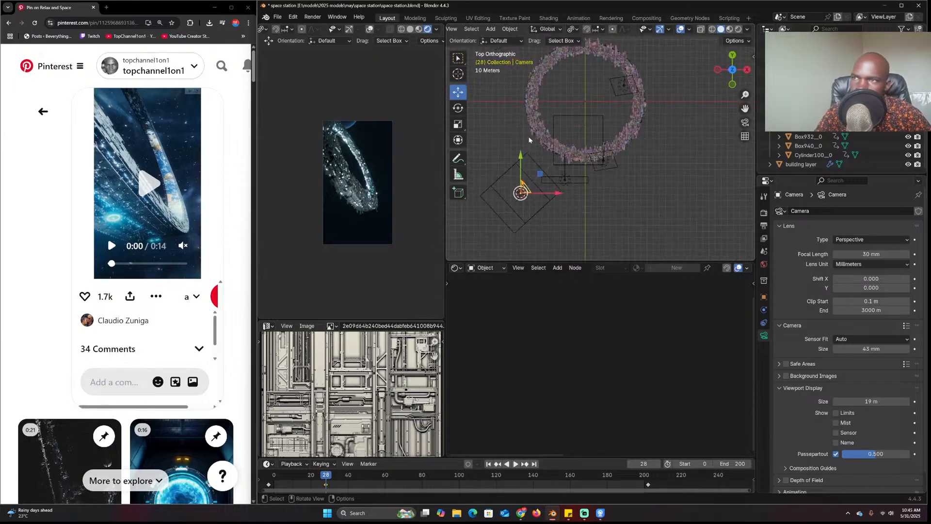
drag(603, 122, 636, 110)
drag(520, 227, 526, 165)
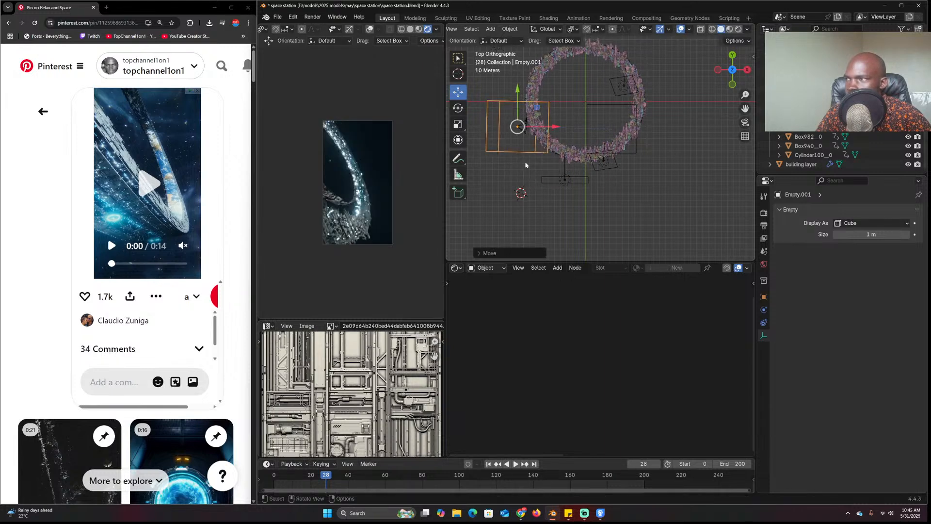
Lower the camera's parent empty in perspective view so the camera sees the ring from below
middle_drag(571, 163, 625, 83)
key(g)
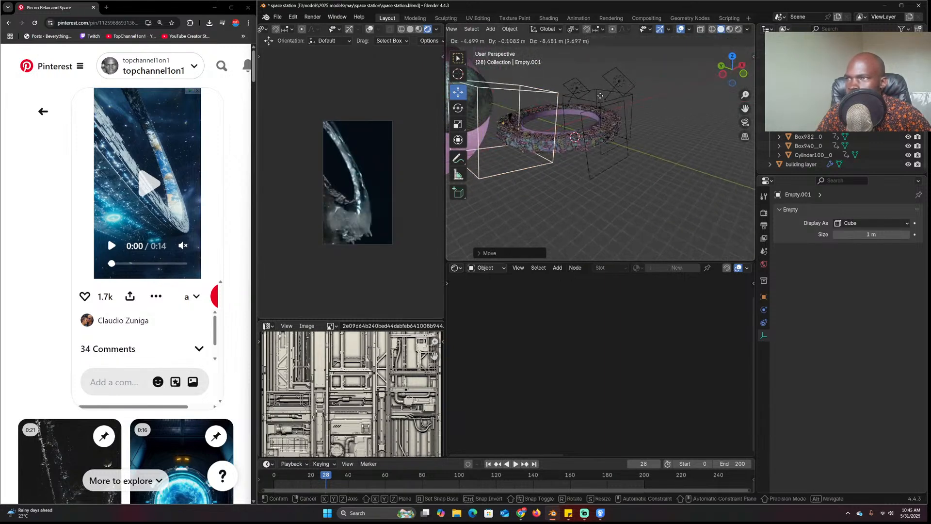
click(600, 109)
scroll(616, 119, up, 3)
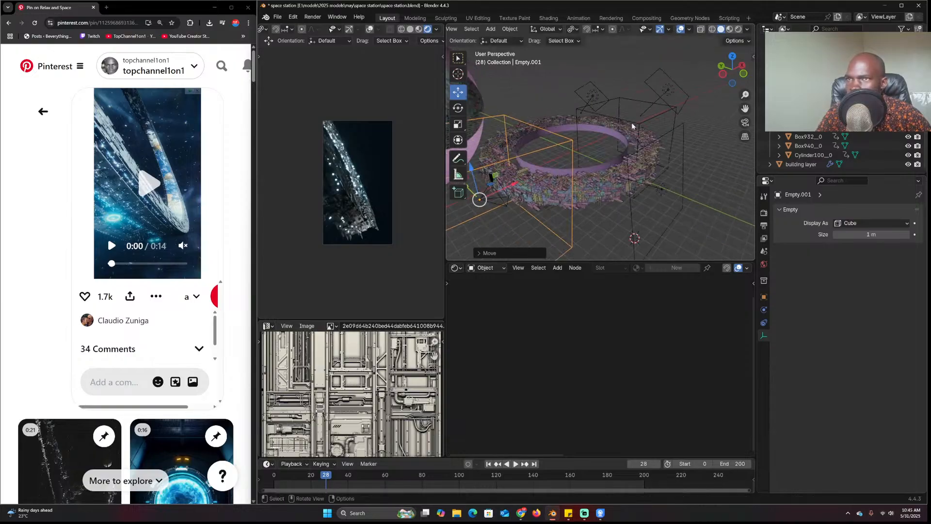
Move the target empty down about 14 m in Z and inspect the rendered camera view up close
click(647, 122)
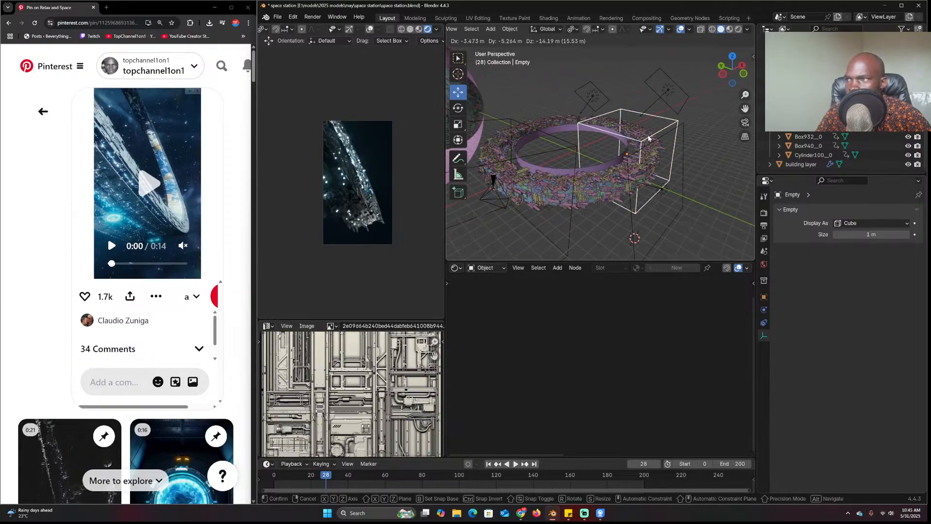
scroll(381, 222, up, 5)
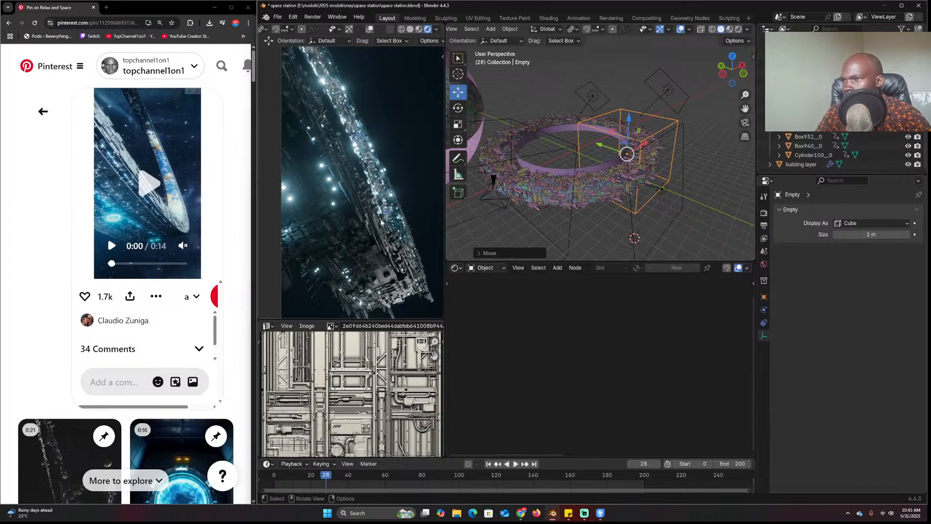
scroll(381, 223, down, 1)
Return the timeline to frame 0 and check the camera's position relative to its parent empty
drag(285, 482, 270, 475)
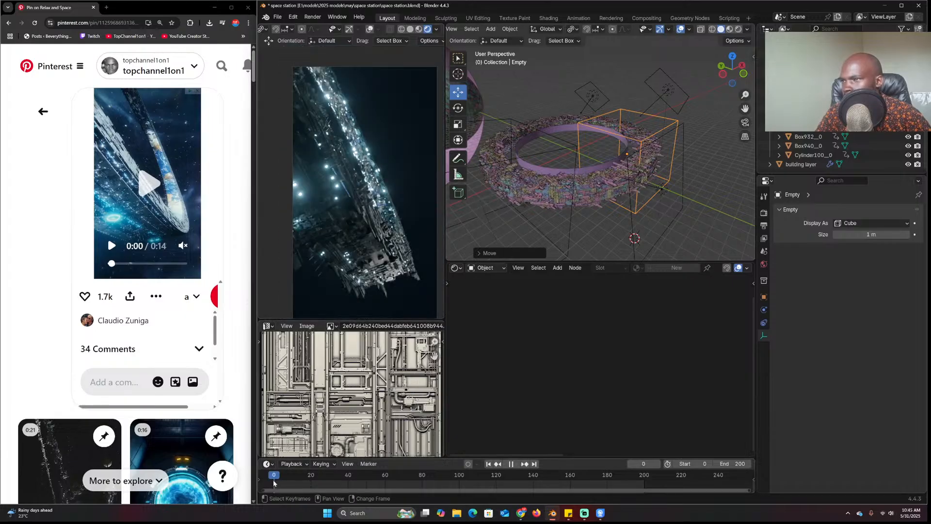
scroll(613, 194, down, 5)
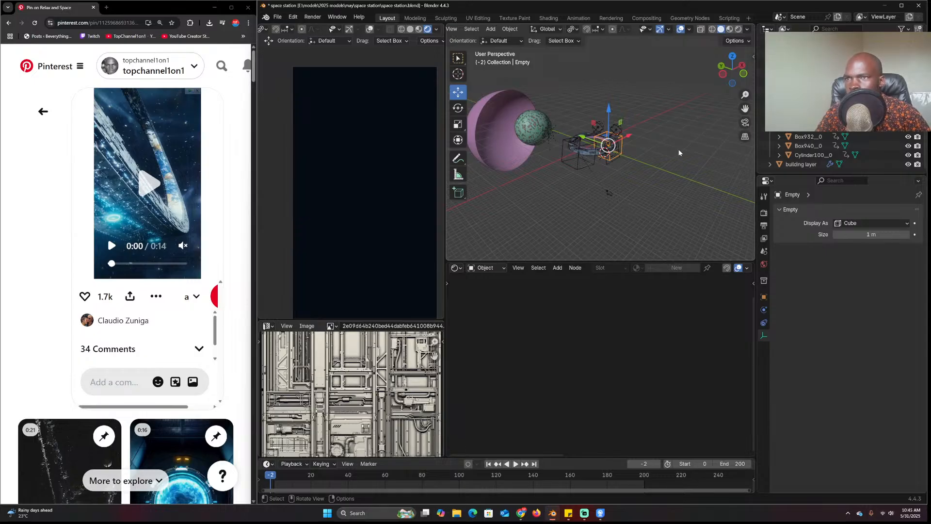
key(Right)
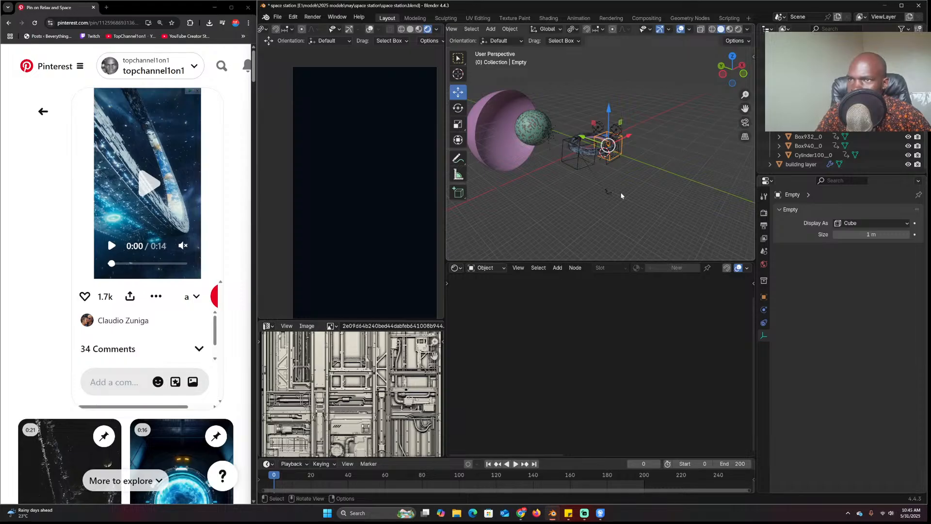
Select the camera, move the playhead to frame 48 and delete all of the camera's keyframes
click(606, 192)
drag(324, 473, 457, 406)
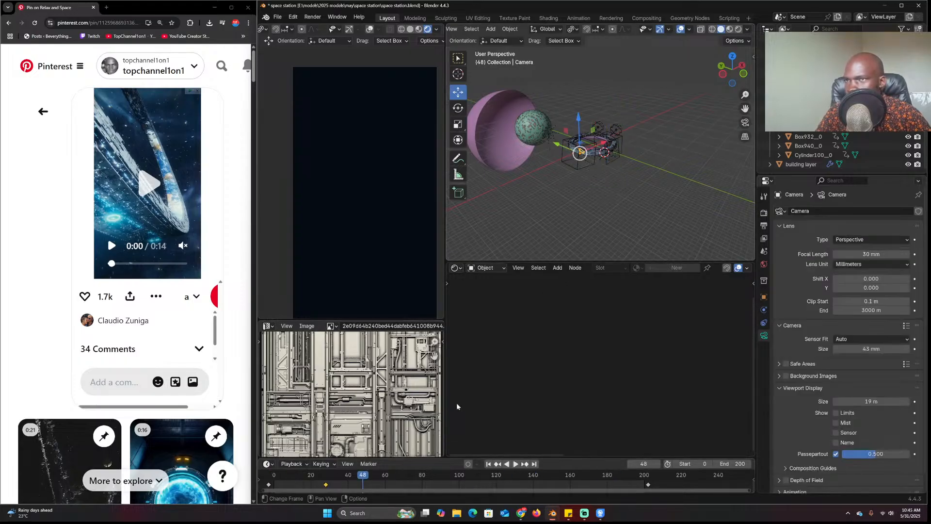
right_click(372, 474)
right_click(339, 474)
click(338, 477)
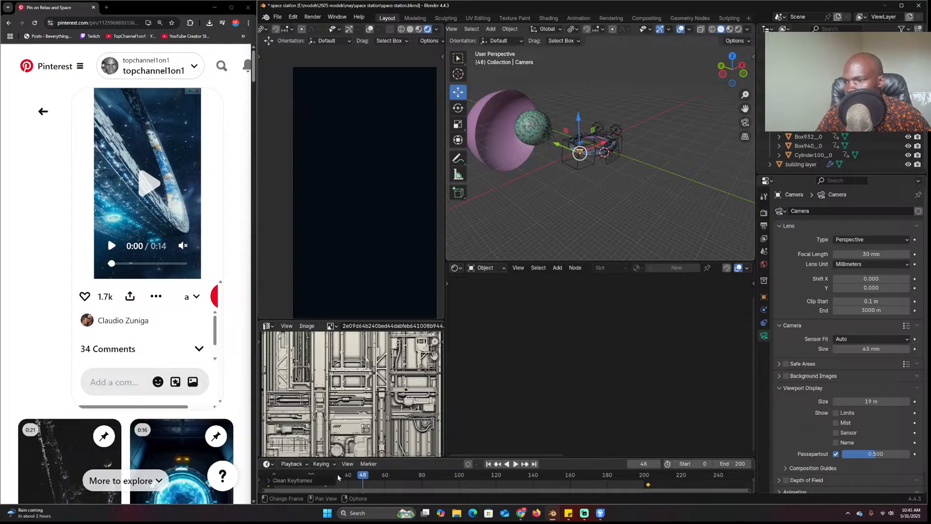
right_click(421, 484)
click(420, 463)
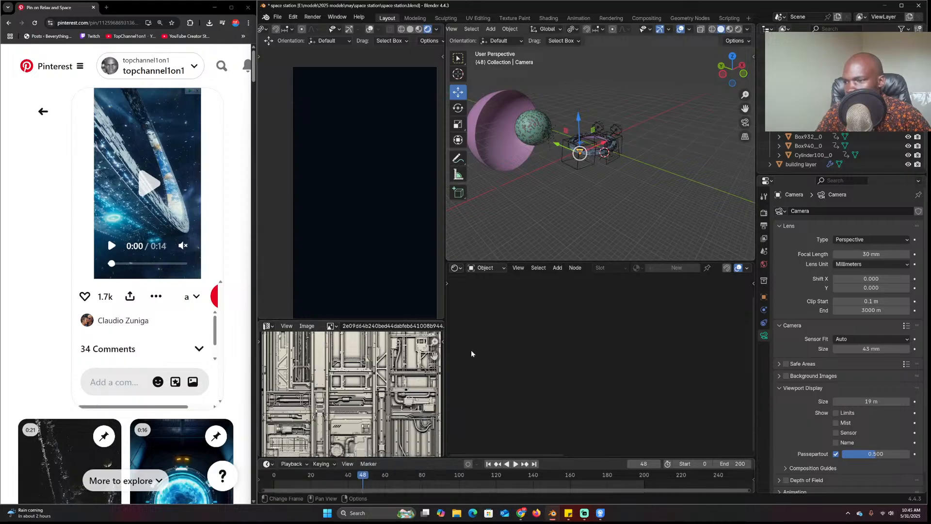
Snap the camera to its parent empty's position using the 3D cursor and clear the camera's rotation
click(575, 168)
scroll(570, 172, up, 5)
click(536, 173)
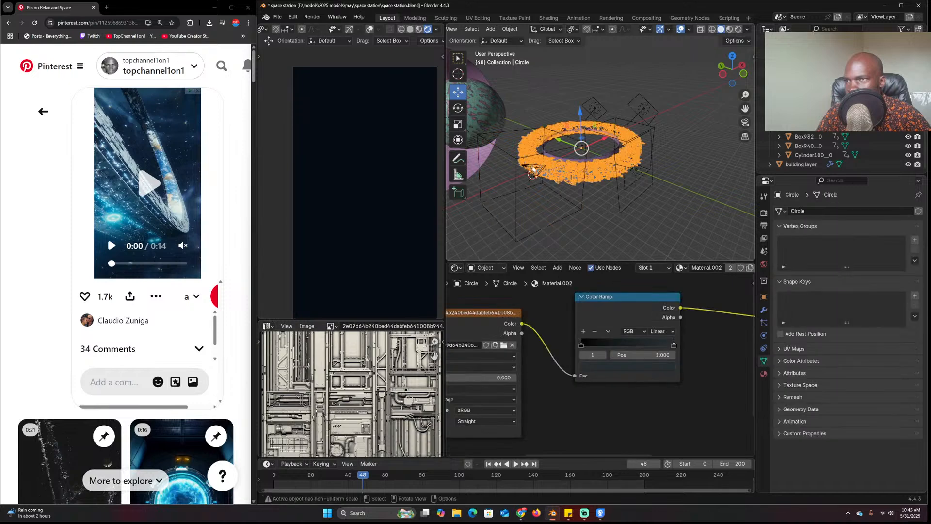
click(521, 136)
key(shift+s)
click(533, 99)
key(alt+r)
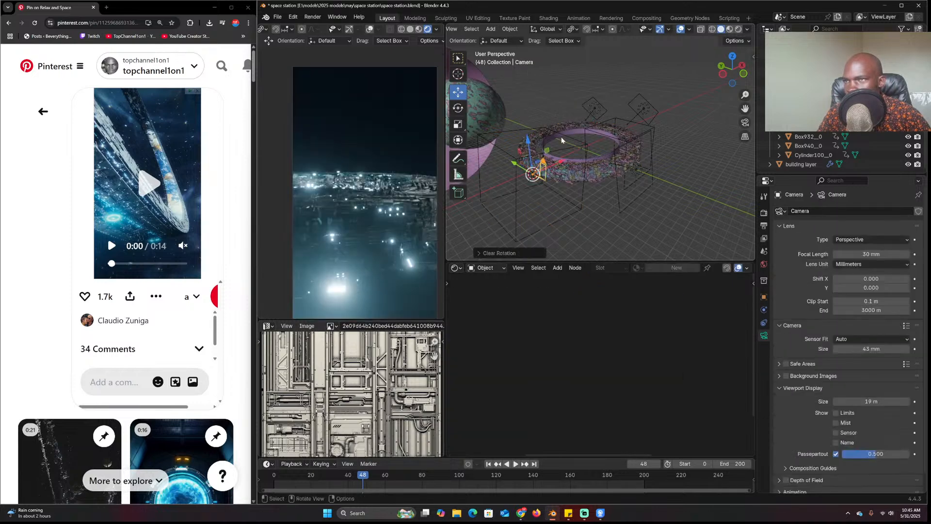
Return to frame 0 and rotate the camera about the global X axis until the station ring's end fills the view
click(274, 481)
key(r)
key(x)
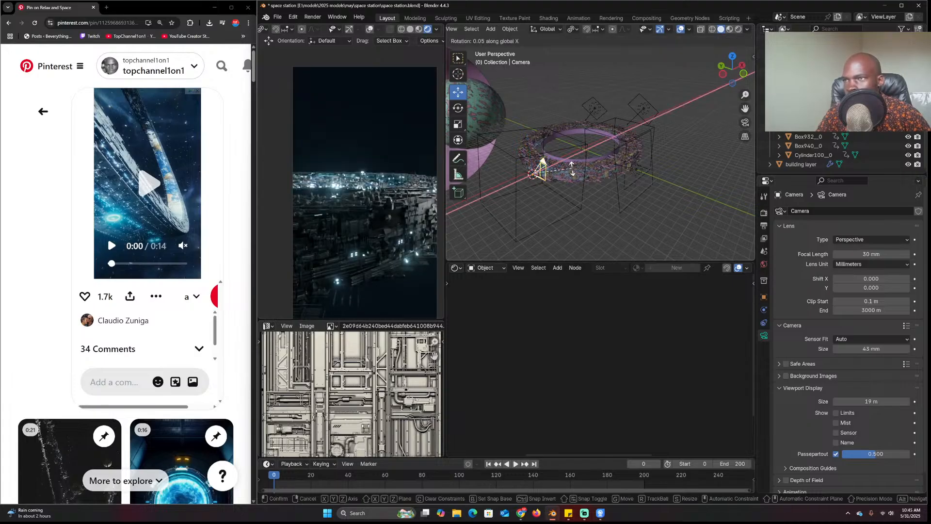
click(563, 139)
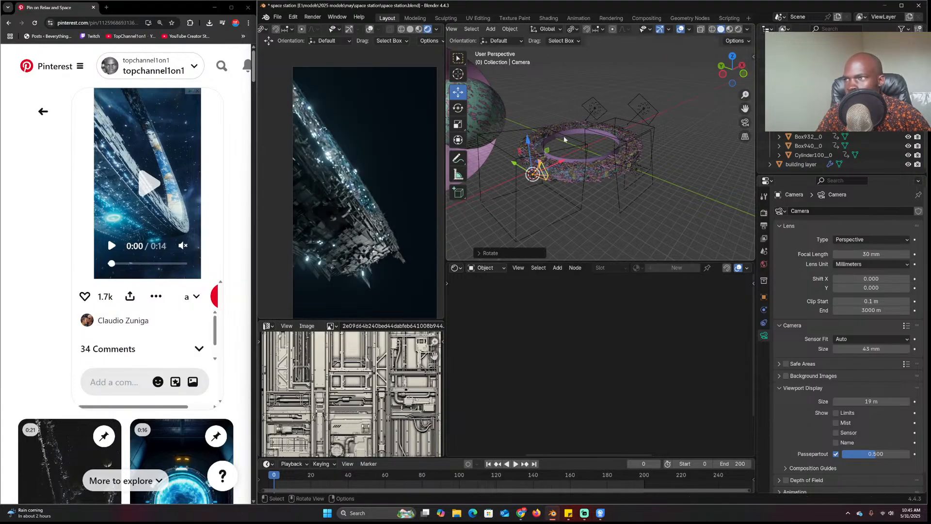
Turn on auto keying and keyframe the camera's parent empty at frame 0 in the top view
click(571, 146)
key(KP_7)
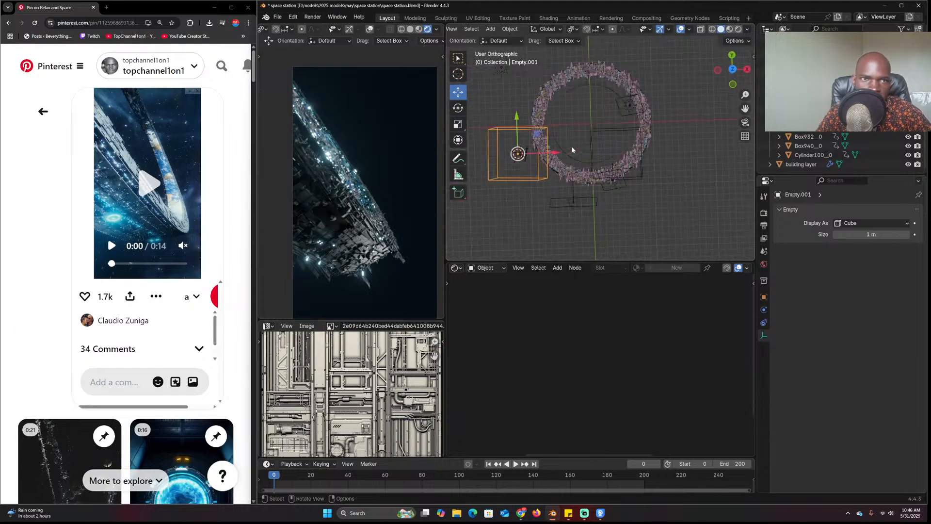
drag(498, 459, 473, 438)
key(i)
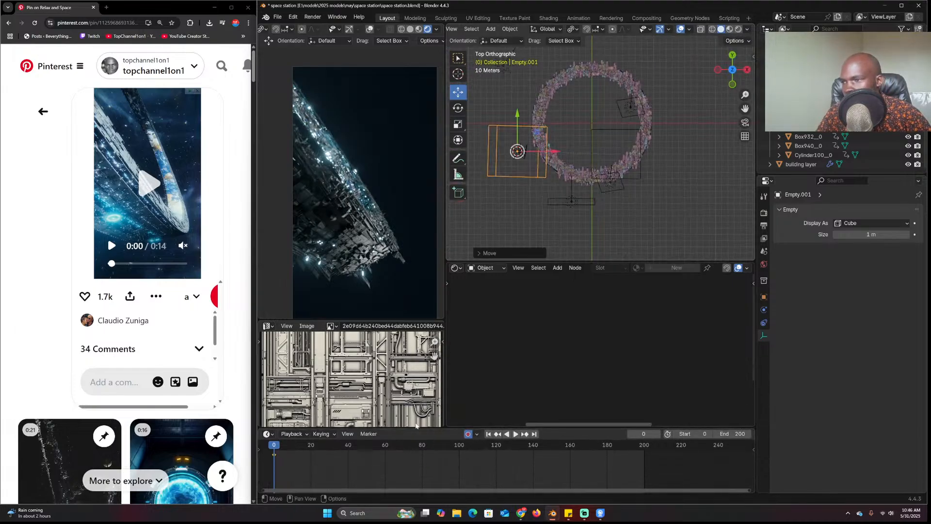
At frame 60, move the parent empty a little over 50 m in the positive X direction so it reaches the ring's inside
key(Up)
key(Up)
key(Up)
key(Up)
key(Up)
key(Up)
key(g)
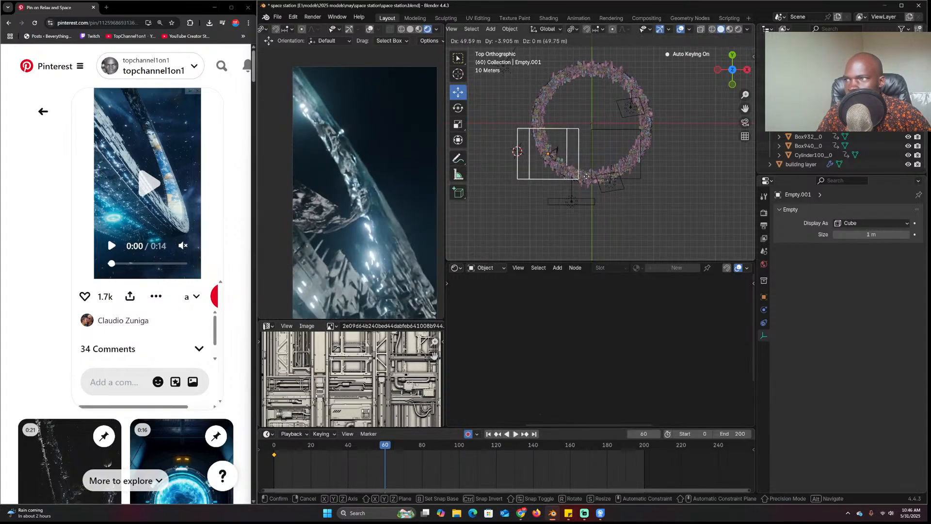
click(588, 180)
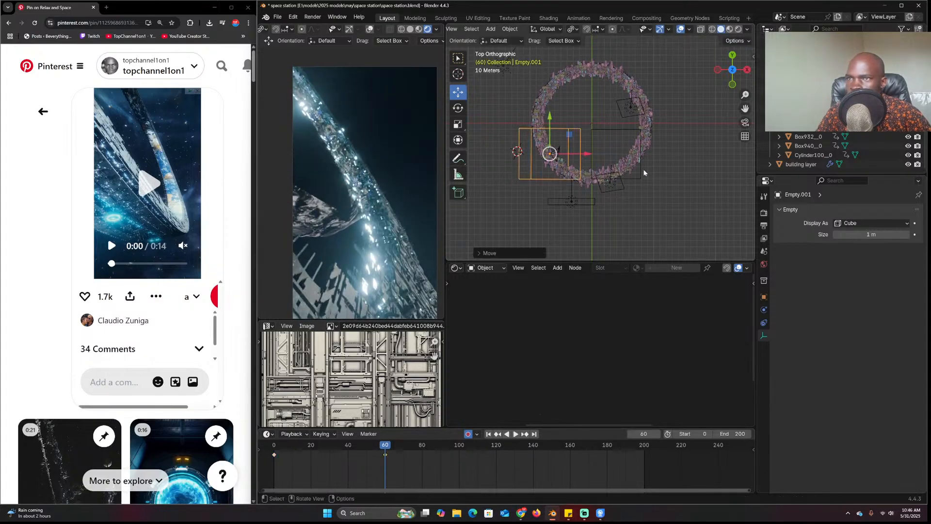
key(g)
click(603, 181)
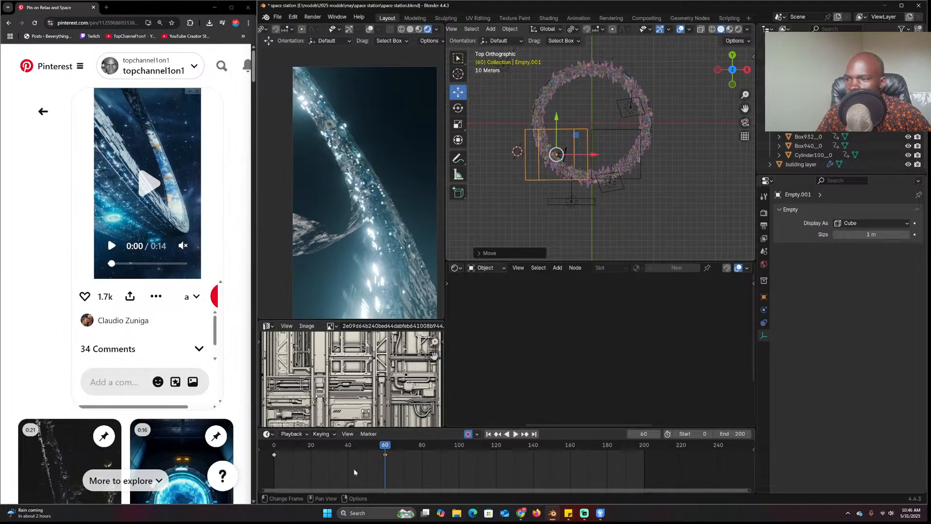
Show the camera view in Material Preview, set the parent empty's frame 0 keyframe to Vector handles and play the motion
click(278, 461)
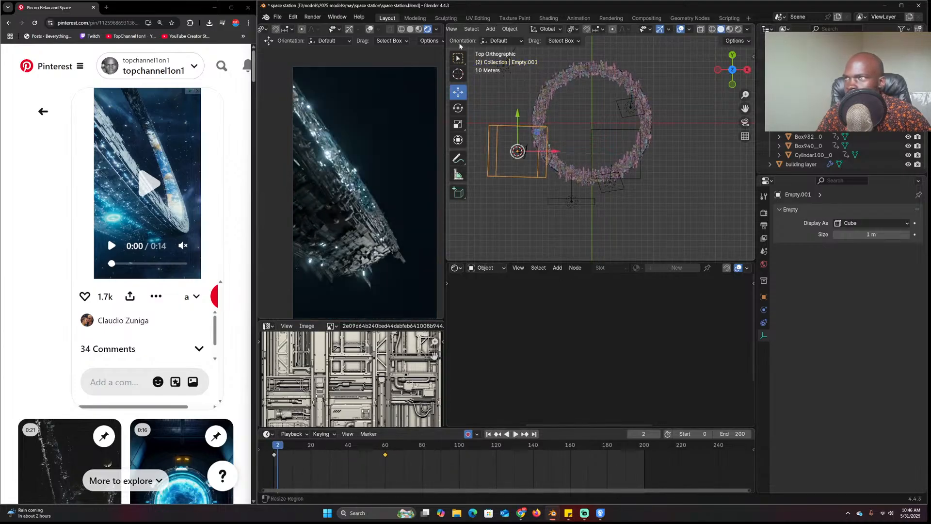
click(419, 30)
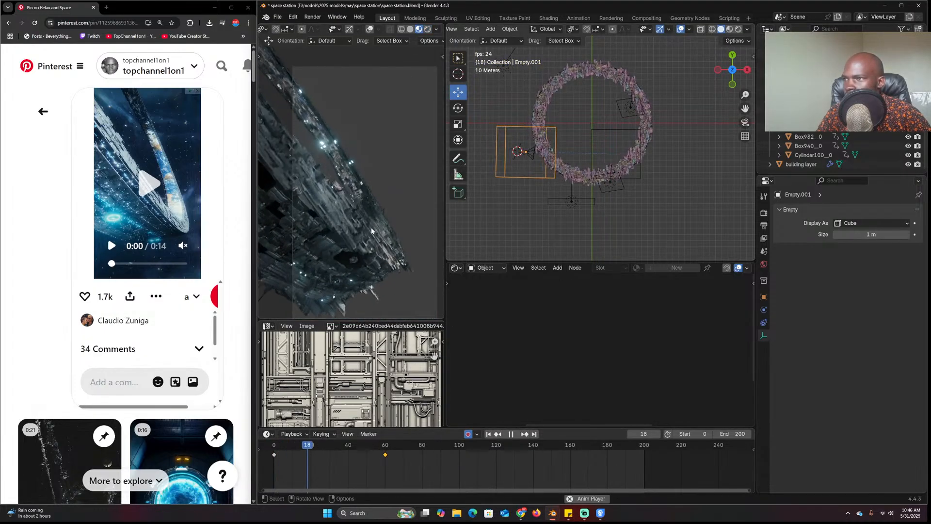
key(v)
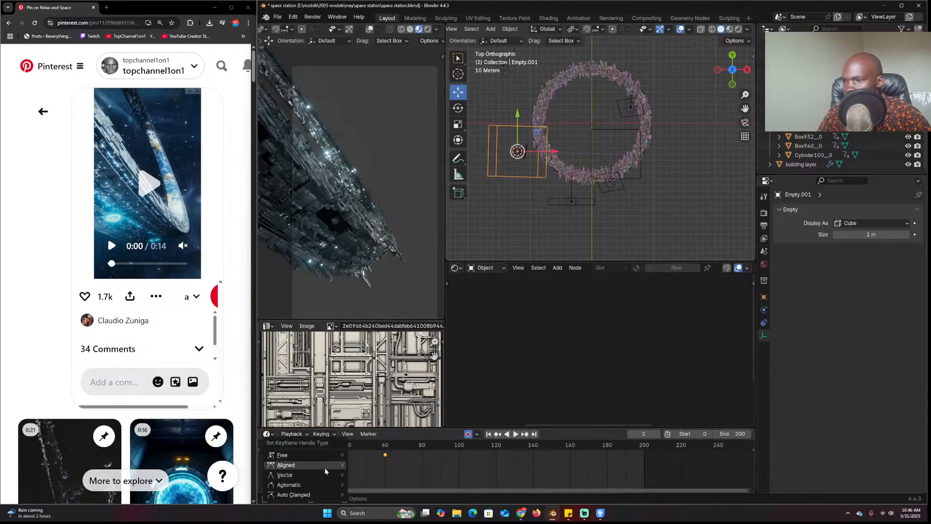
click(324, 469)
key(ctrl+z)
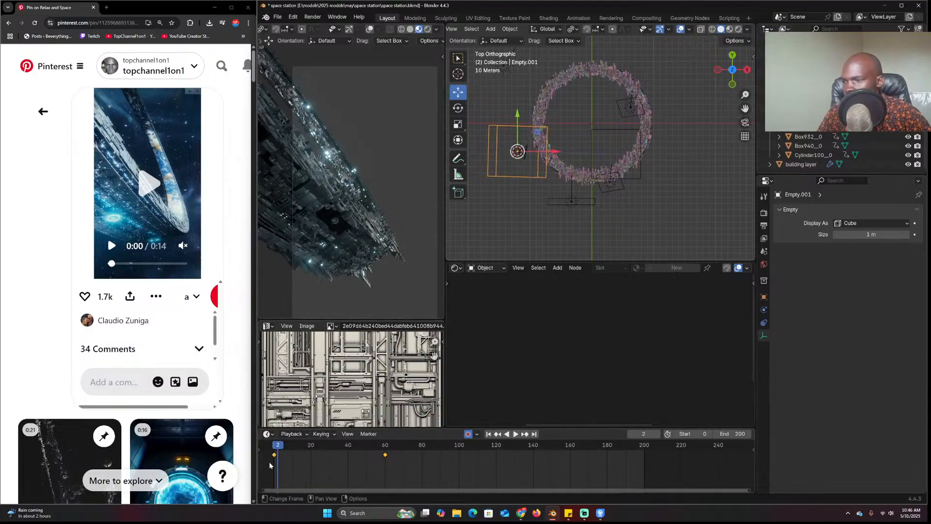
drag(269, 461, 284, 451)
key(x)
key(v)
click(294, 456)
key(space)
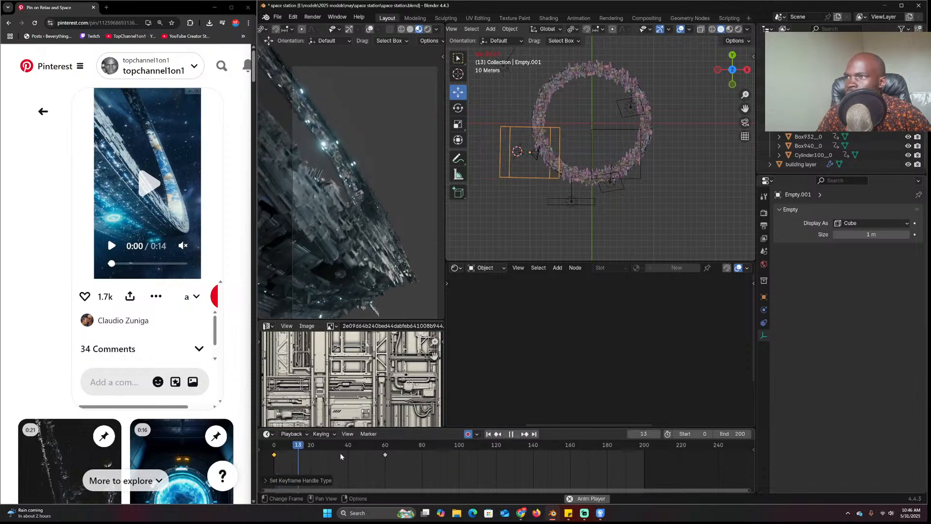
key(space)
Select the target empty and shift it slightly at the start of the timeline to key its location
click(650, 138)
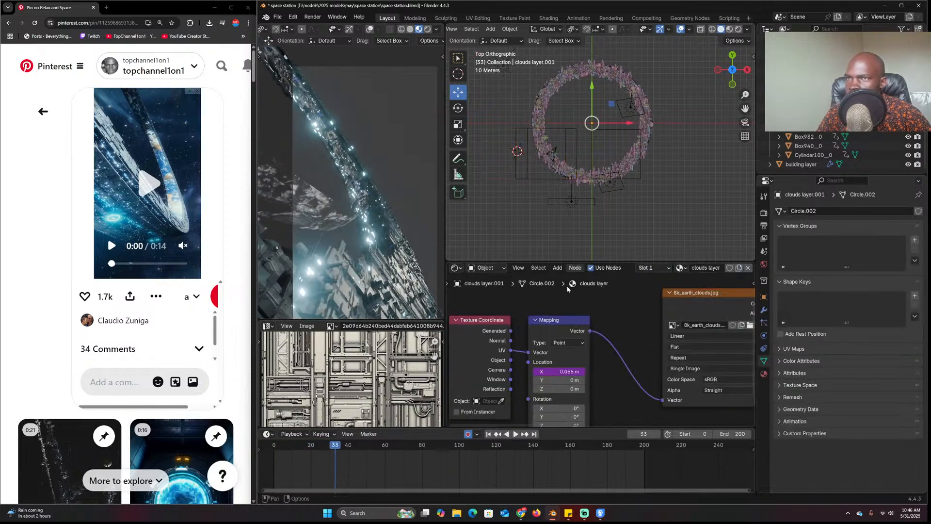
click(637, 177)
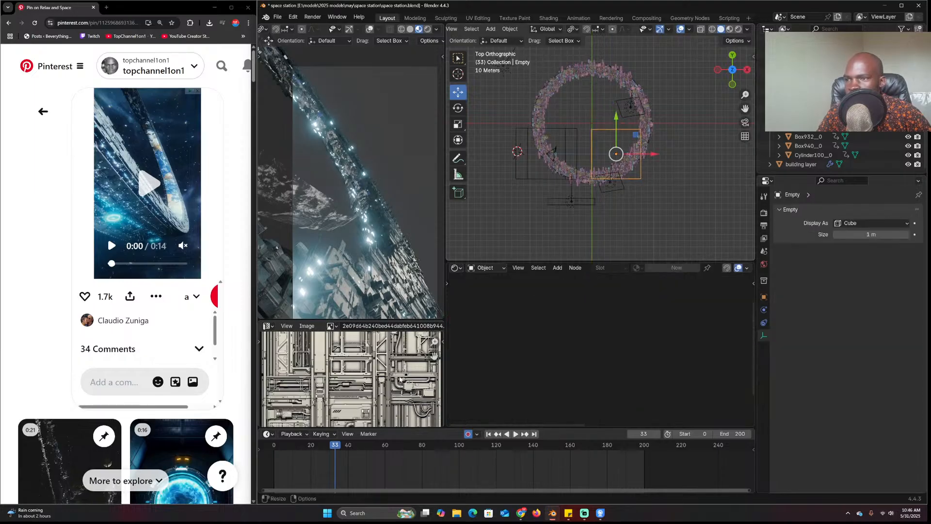
shift+right_click(277, 461)
drag(609, 153, 595, 166)
At frame 198, move the target empty across the ring to beyond its far Y side and play the animation
click(640, 465)
key(g)
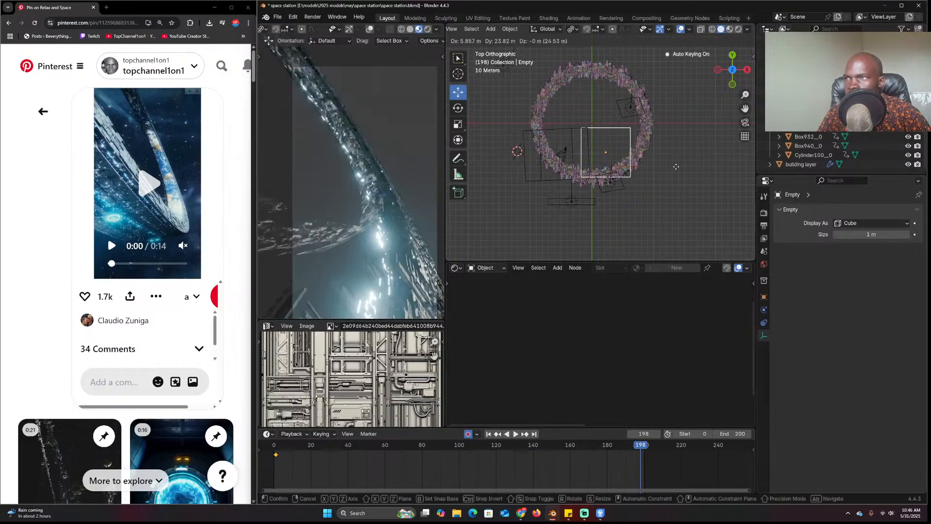
click(645, 66)
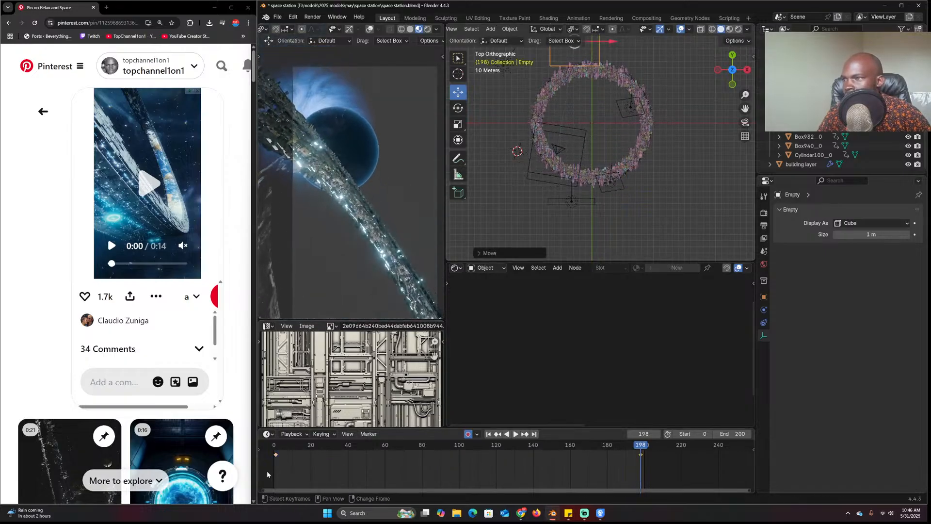
key(space)
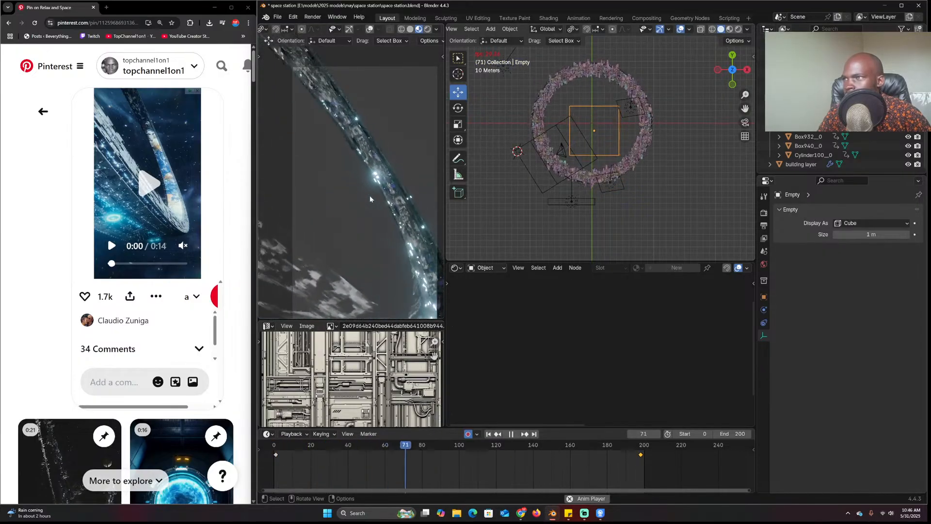
key(space)
At frame 203, move the parent empty across the ring's interior to near its positive X side
click(533, 180)
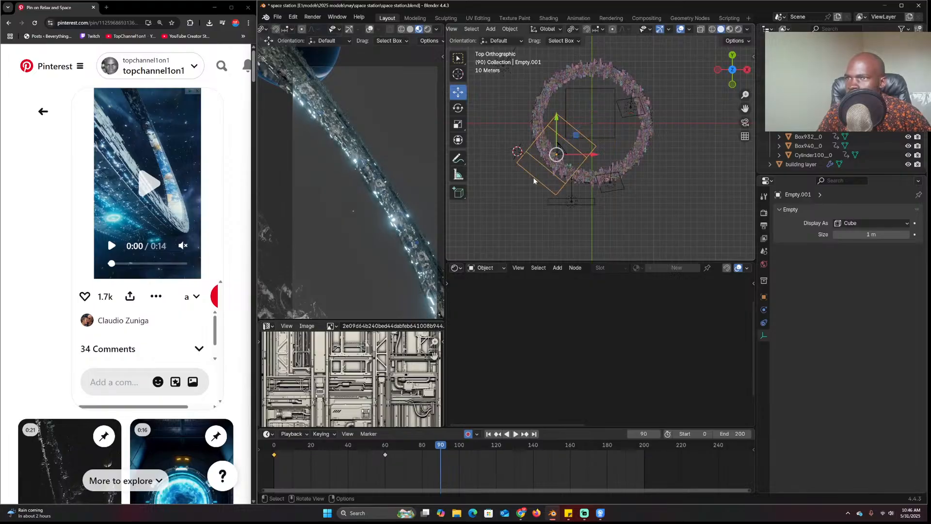
drag(603, 467, 650, 467)
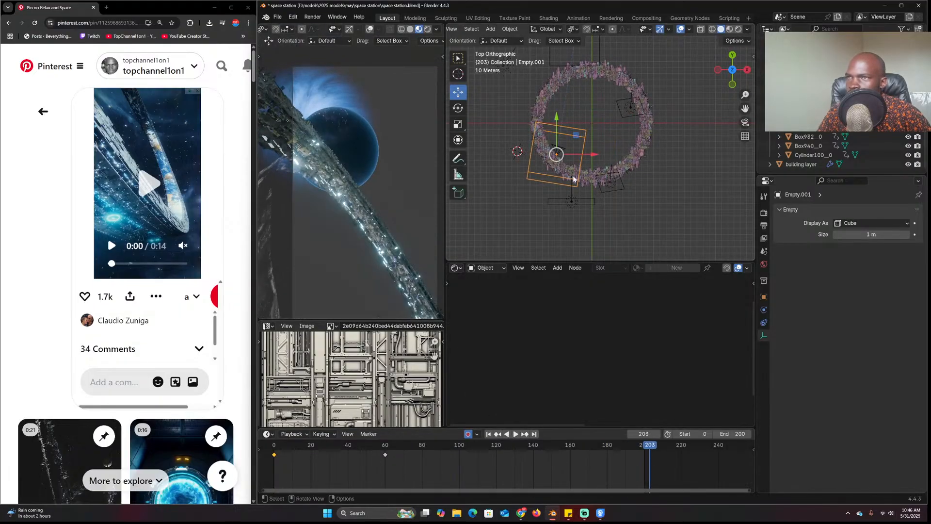
key(g)
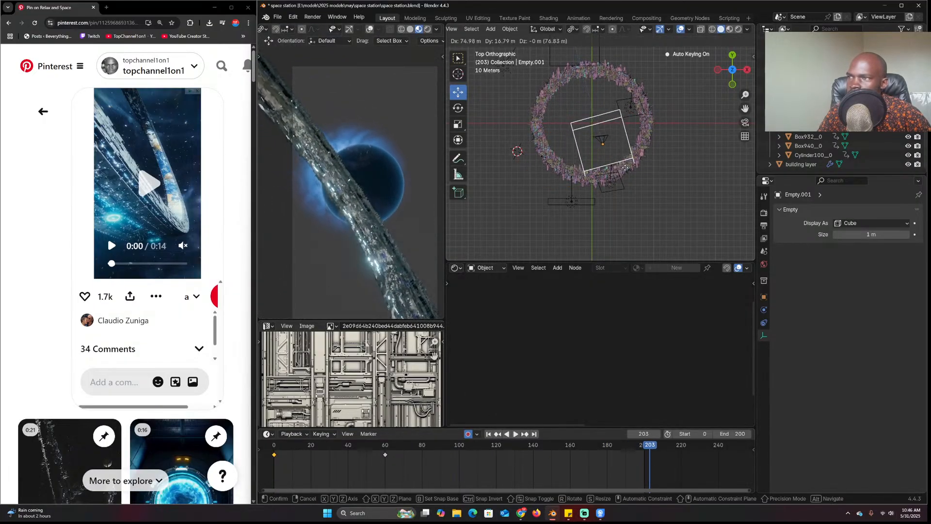
click(656, 167)
Scale the clouds layer ring up by about 1.2 until it meets the inner edge of the buildings
scroll(614, 167, up, 5)
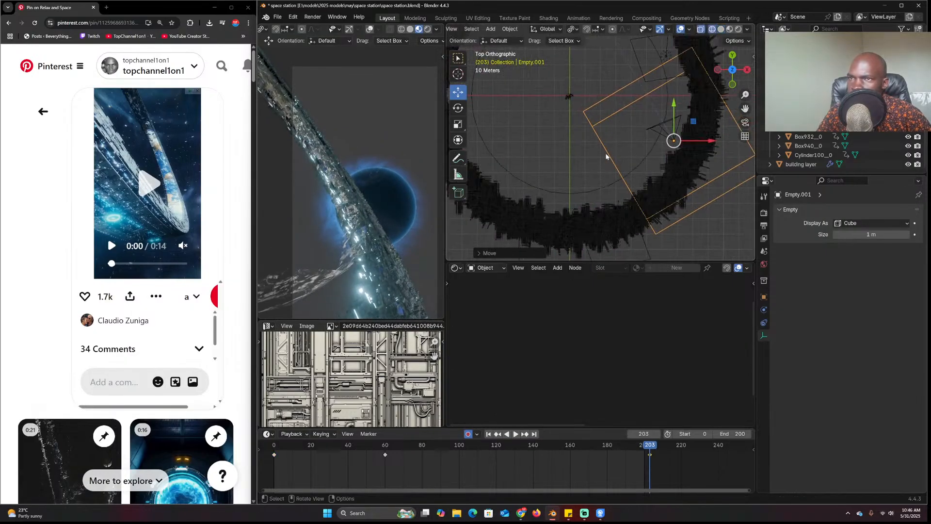
click(644, 160)
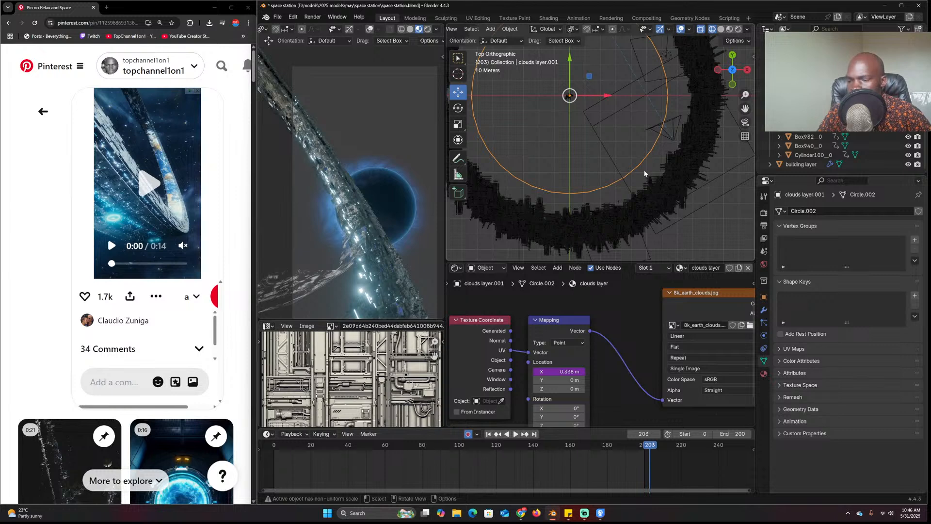
key(s)
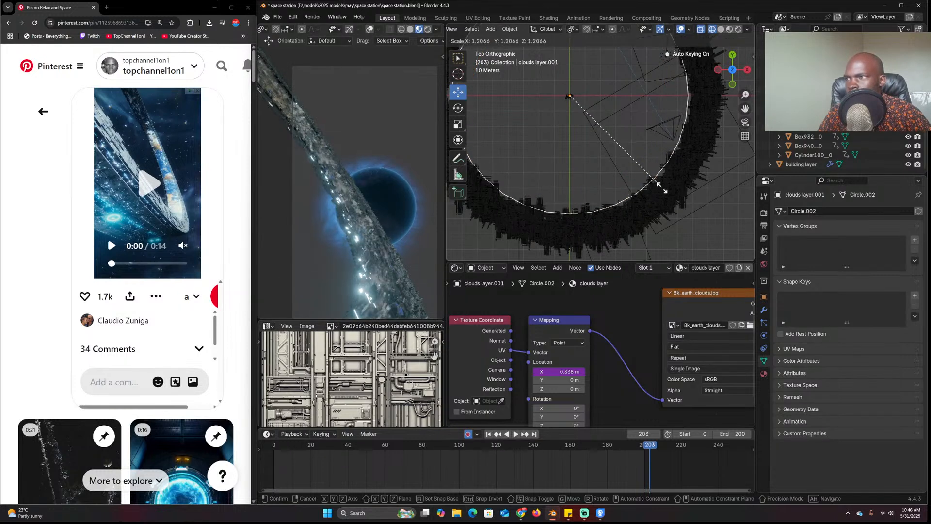
click(662, 188)
Return the viewport to Solid shading and inspect how the enlarged clouds ring sits against the buildings
middle_drag(644, 189, 605, 193)
scroll(592, 194, down, 3)
key(z)
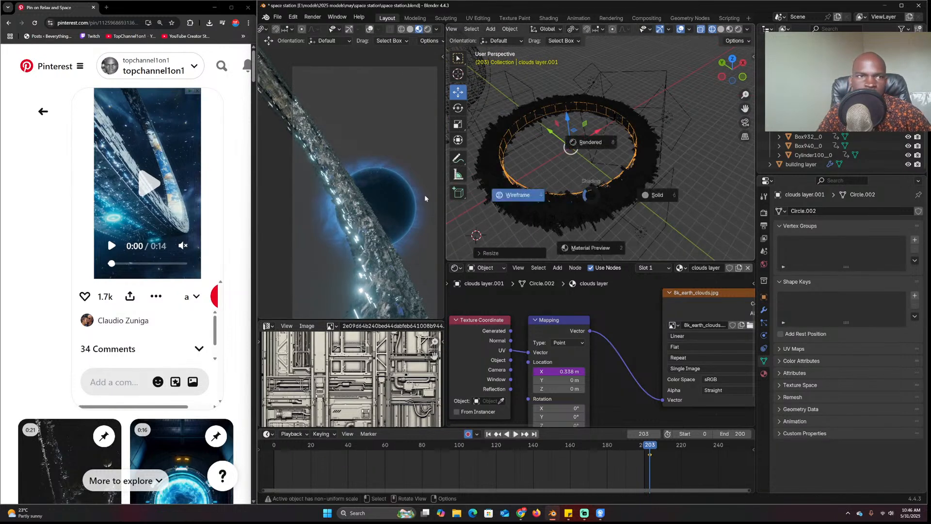
click(424, 194)
scroll(540, 178, up, 3)
scroll(540, 178, up, 3)
key(z)
click(653, 167)
scroll(652, 167, up, 1)
shift+middle_drag(652, 168, 601, 170)
scroll(590, 182, down, 2)
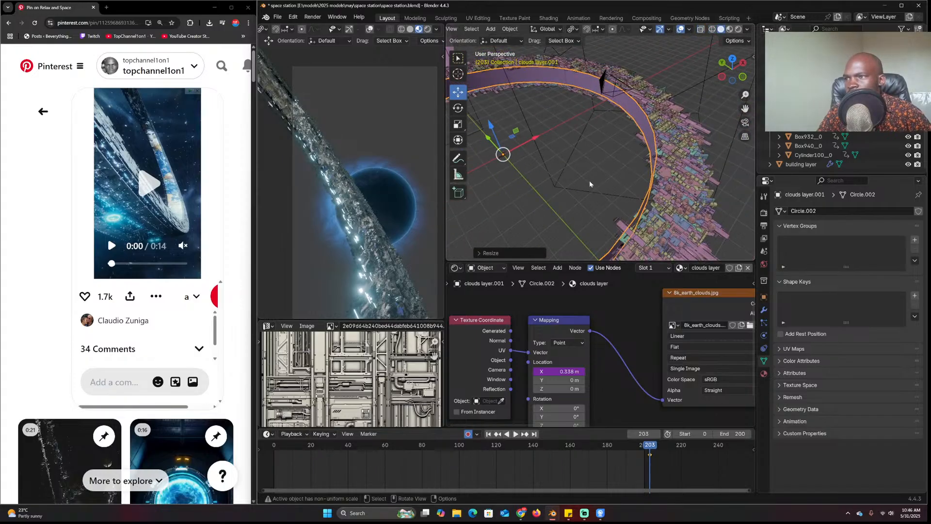
scroll(591, 183, up, 1)
Extrude the clouds ring's faces and scale them outward by about 1.12 in X and Y only
key(Tab)
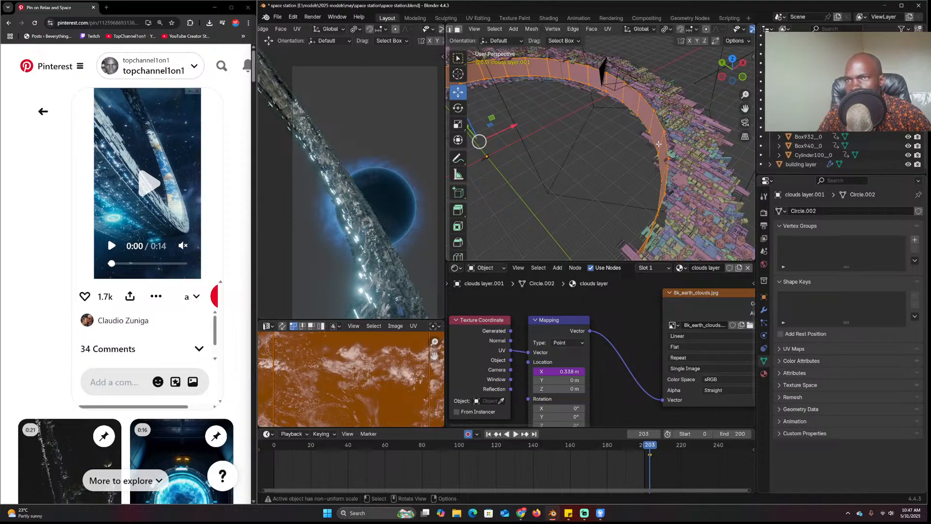
key(e)
key(Escape)
key(s)
key(shift+z)
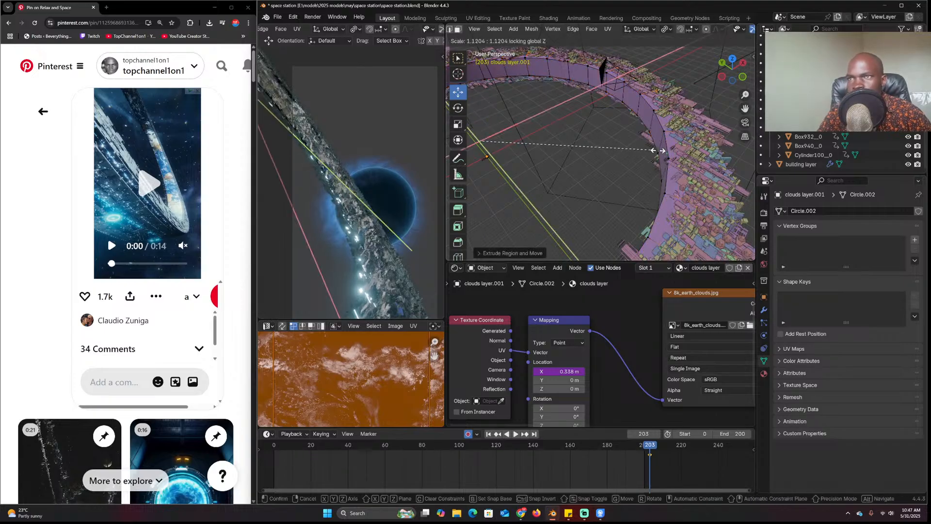
click(658, 150)
key(Tab)
Unlink the clouds layer material from the ring, assign a new material in its place and save the file
scroll(596, 298, down, 3)
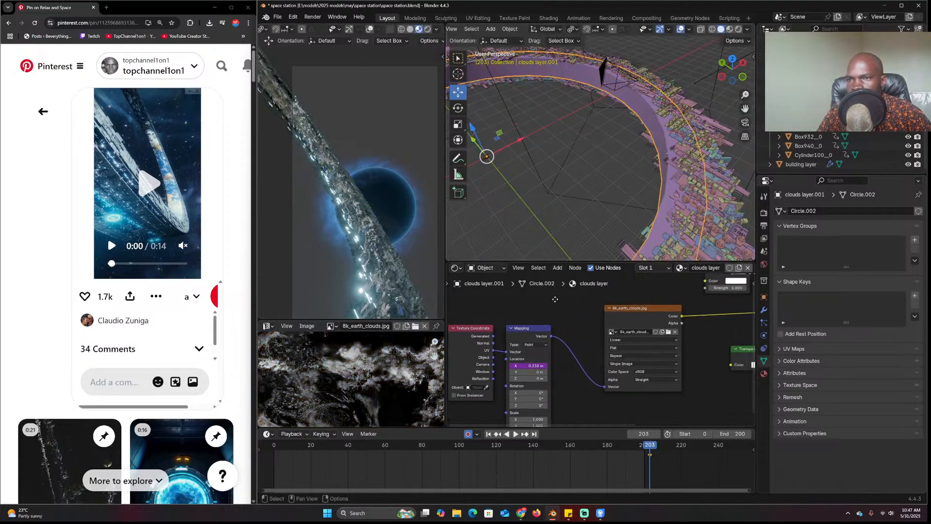
middle_drag(582, 301, 538, 304)
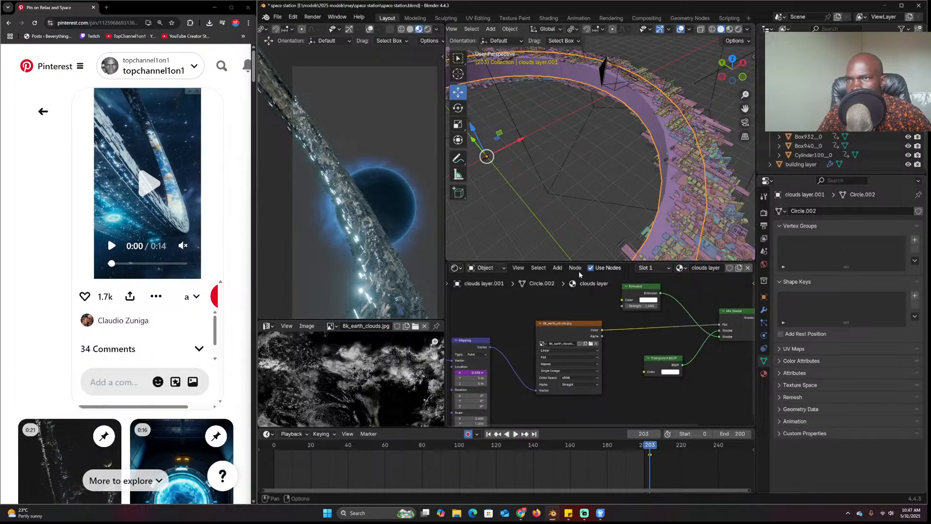
click(747, 268)
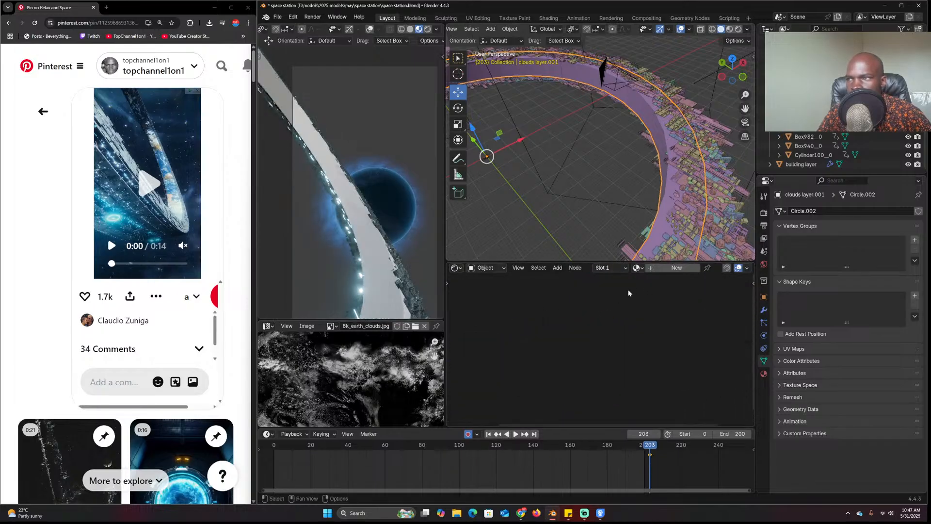
click(676, 267)
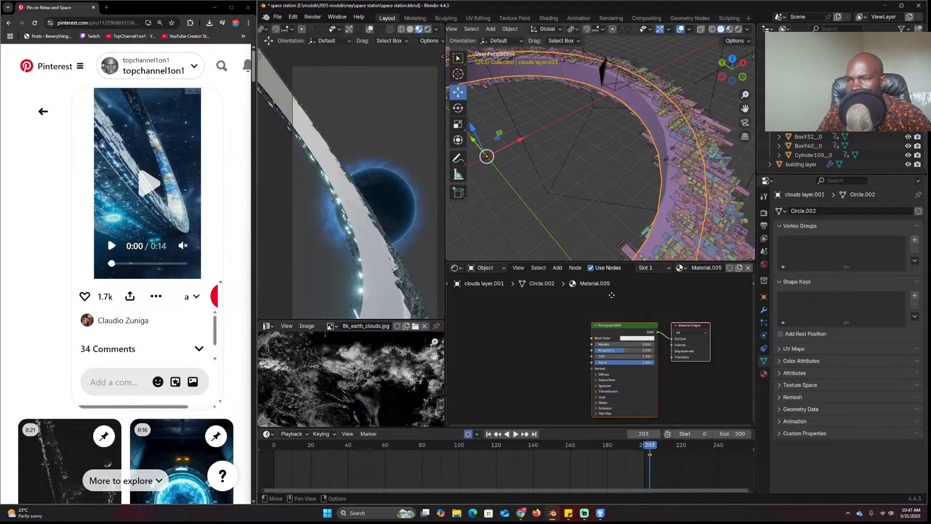
key(ctrl+s)
Add a Noise Texture node to the new material and place it well before the shader node
scroll(595, 297, up, 1)
middle_drag(579, 305, 606, 301)
middle_drag(550, 297, 587, 298)
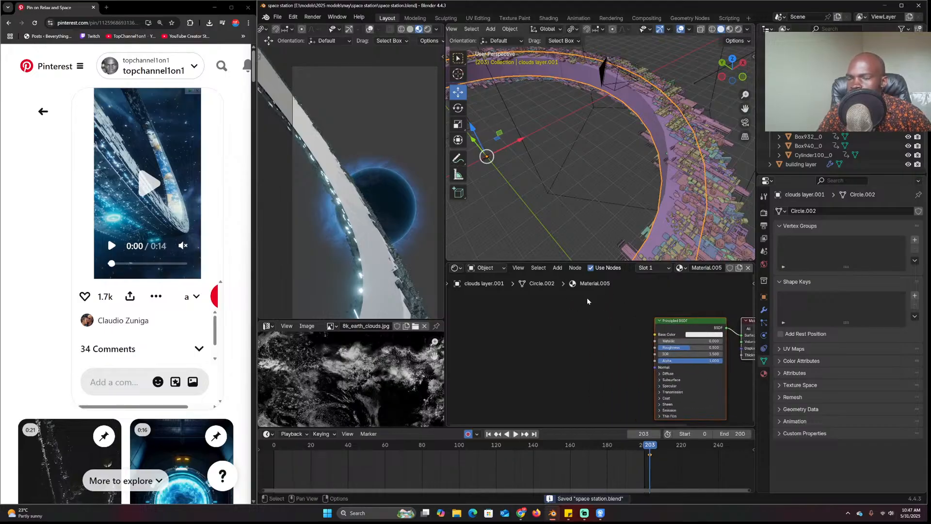
key(shift+a)
click(525, 324)
text(noise)
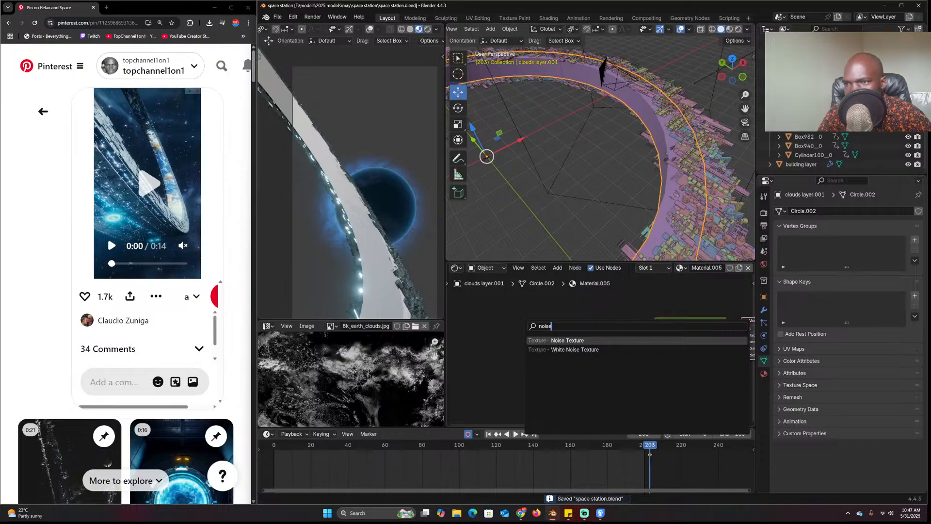
key(Return)
click(538, 327)
Delete the default shader node from the clouds ring's new material
click(663, 322)
key(x)
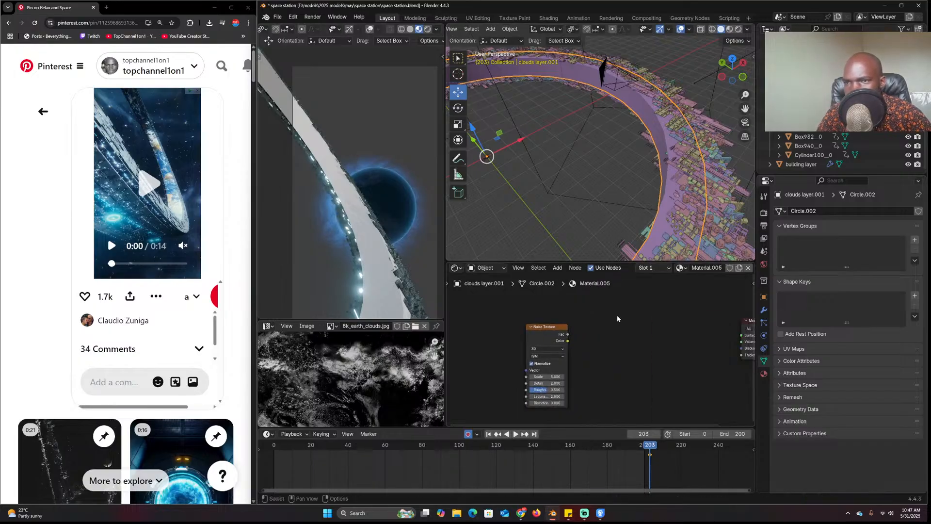
key(shift+a)
click(611, 315)
text(vol)
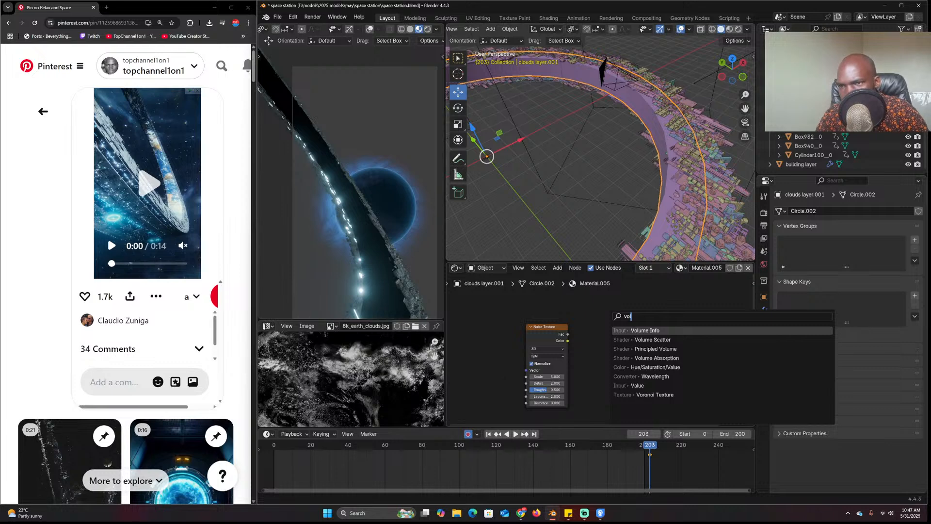
key(Down)
key(Down)
key(Down)
key(Up)
key(Down)
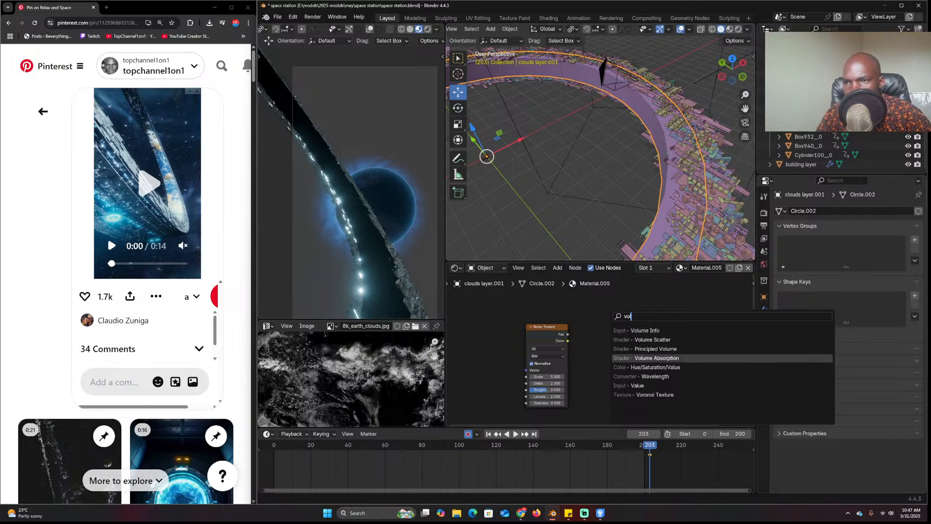
key(Return)
click(629, 334)
key(x)
Add a Volume Scatter node and connect its output to the Material Output's Volume input
key(shift+a)
text(vo)
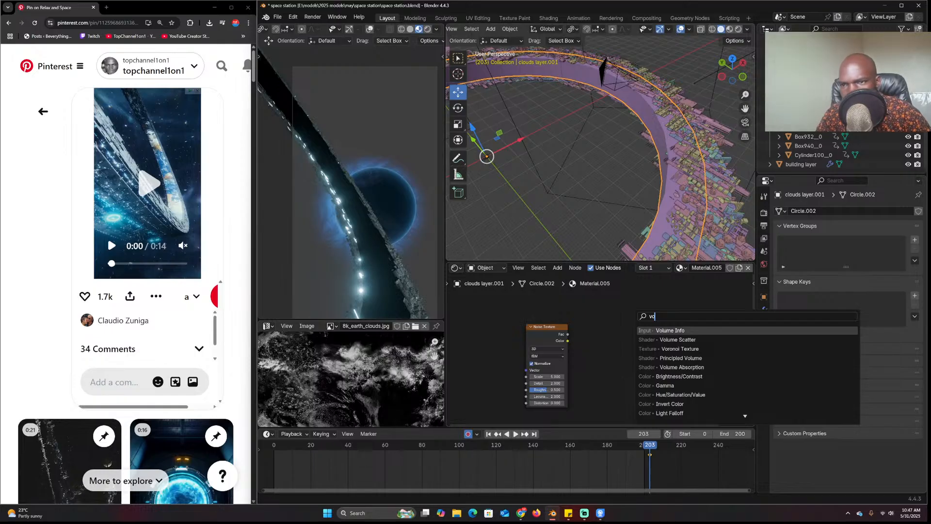
key(Down)
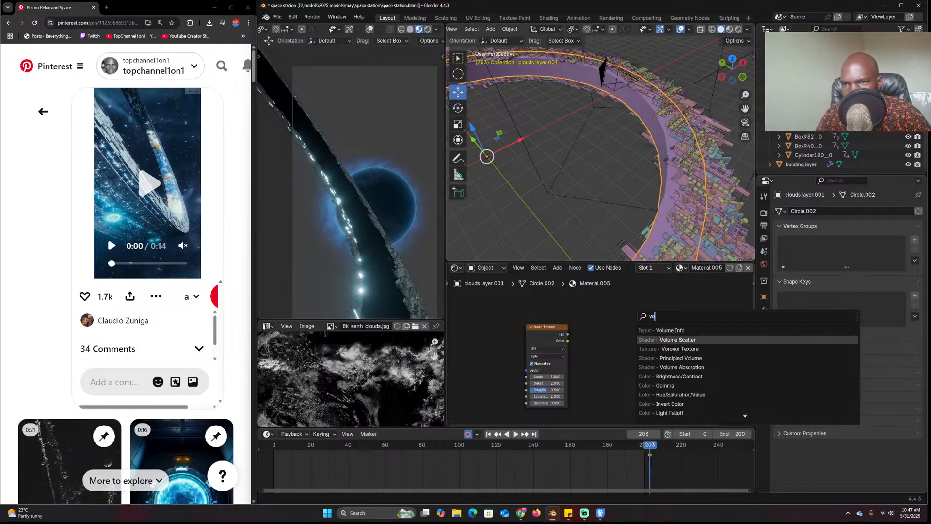
key(Return)
click(648, 311)
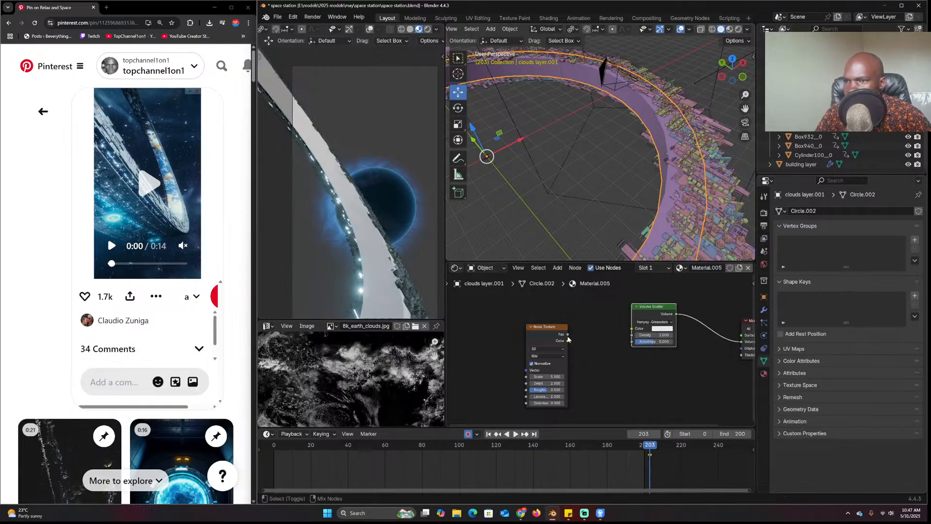
Connect the Noise Texture's Fac output to the Volume Scatter's Density, space the two nodes apart and raise the noise scale
scroll(597, 340, up, 1)
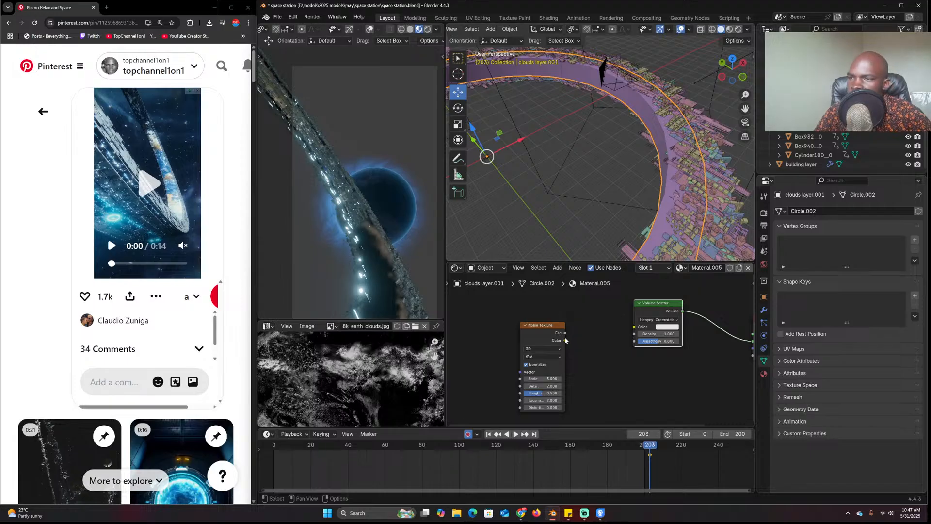
drag(565, 334, 637, 333)
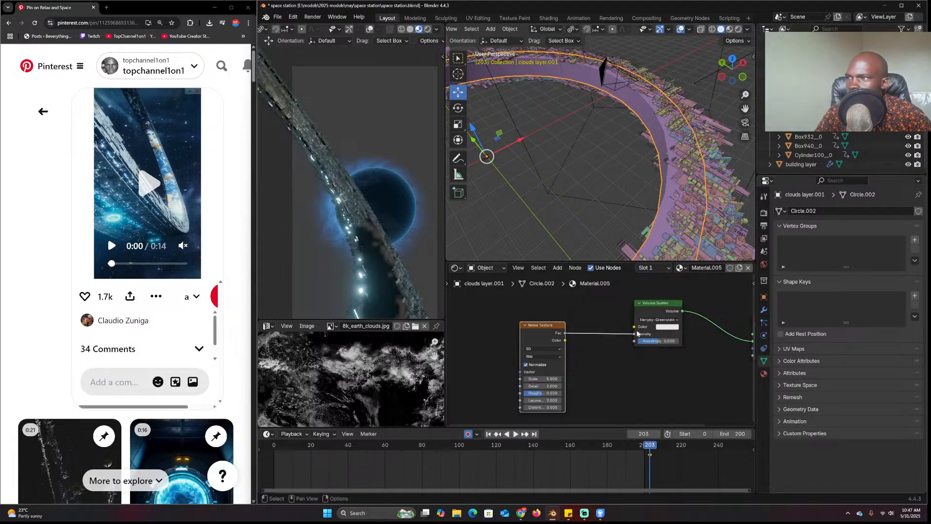
drag(558, 348, 497, 344)
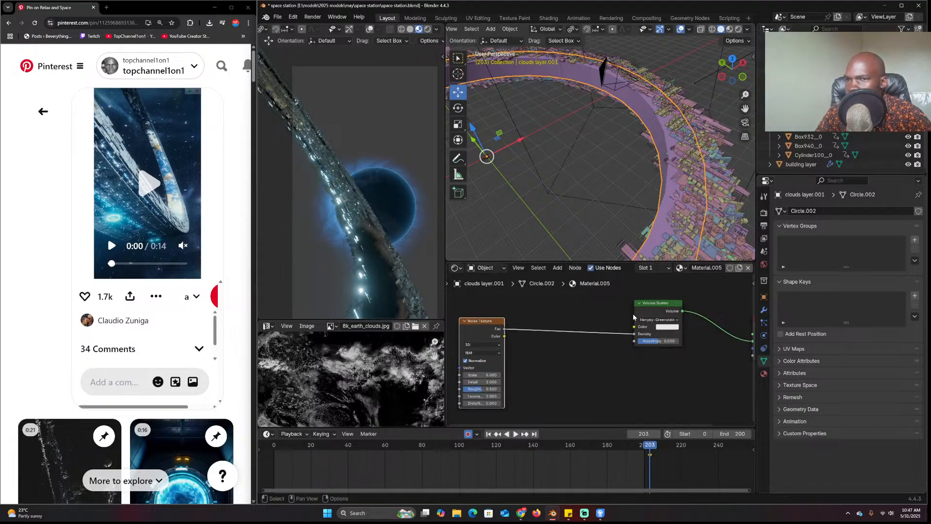
drag(633, 316, 619, 339)
mouse_move(475, 374)
mouse_down()
mouse_move(491, 374)
mouse_move(477, 374)
mouse_up()
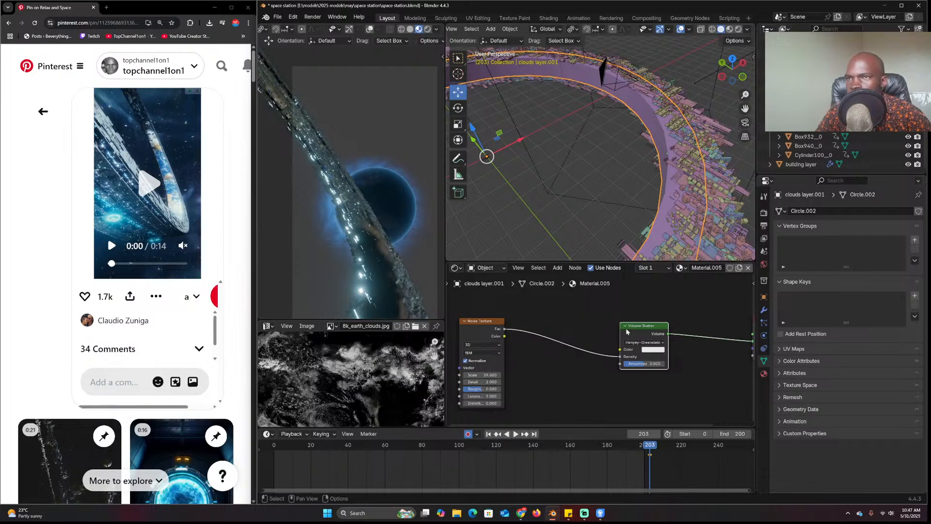
Save the file and delete the Noise Texture node from the clouds ring's material
key(ctrl+s)
scroll(627, 332, down, 2)
middle_drag(679, 343, 643, 343)
scroll(643, 343, up, 1)
key(Delete)
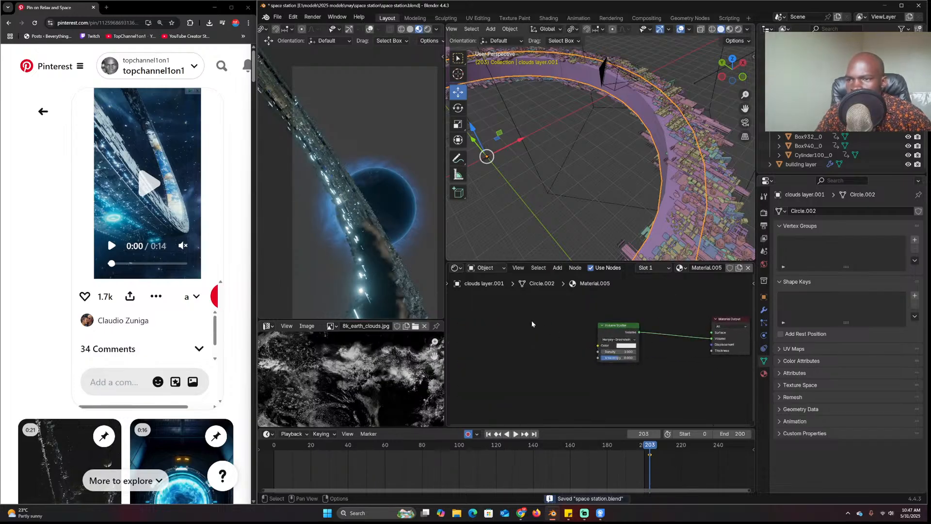
Feed the Volume Scatter's Density from the Color output of a new Attribute node named "density" and save the file
key(shift+a)
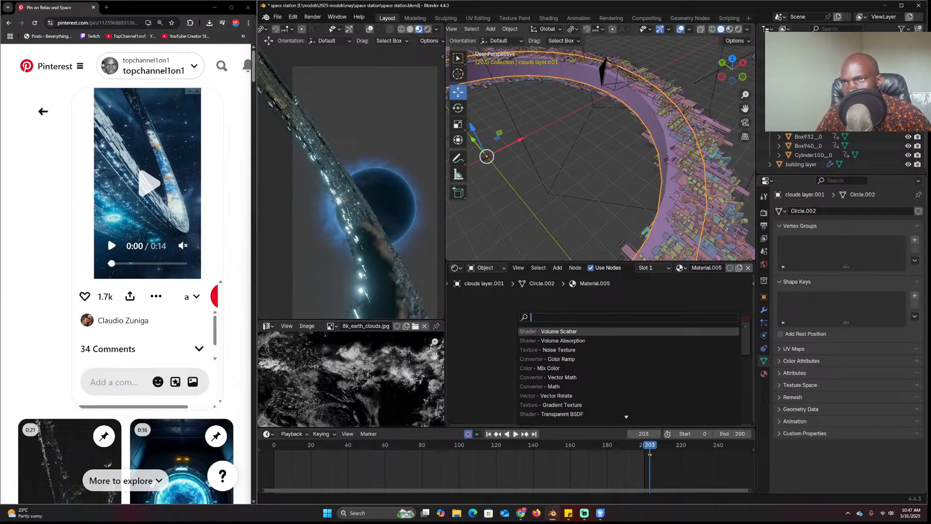
key(Escape)
key(shift+a)
text(att)
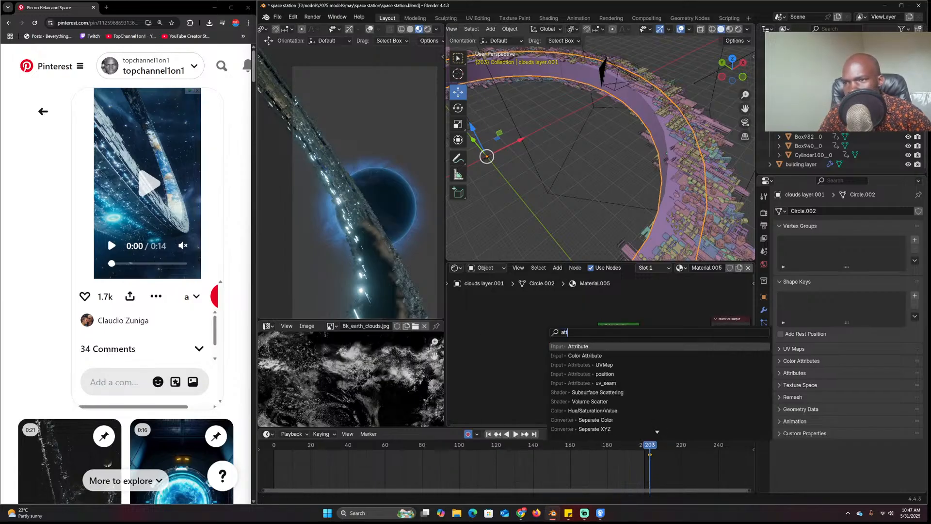
key(Return)
click(553, 364)
click(553, 371)
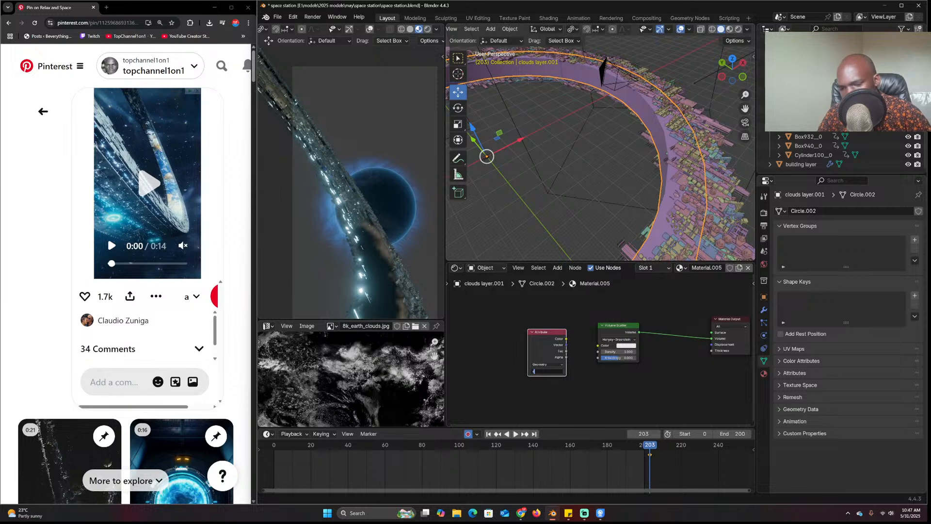
text(density)
key(Return)
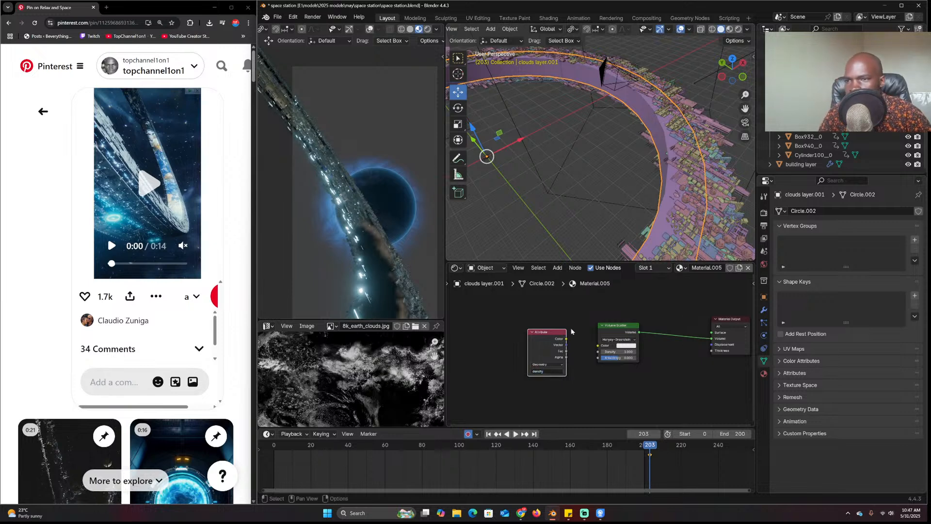
drag(599, 357, 598, 352)
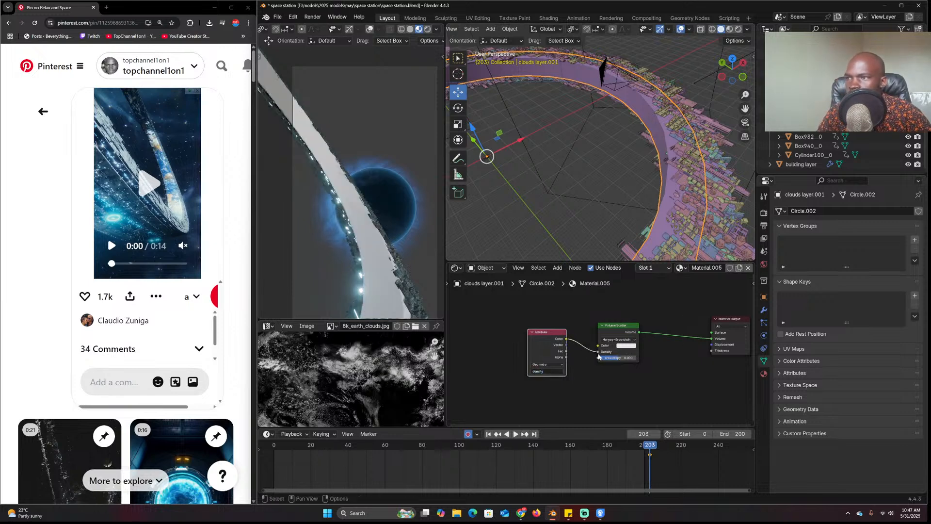
key(ctrl+s)
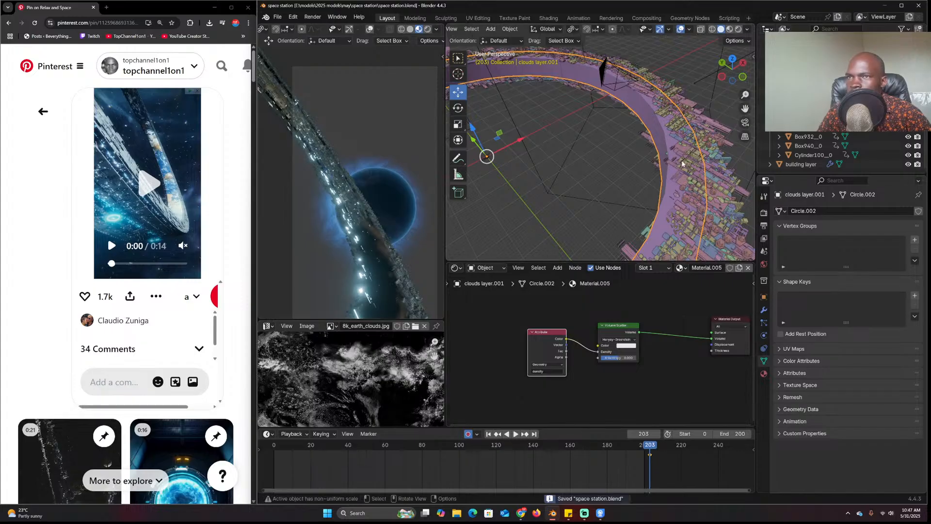
Switch to geometry node editing and replace the clouds ring's Smooth by Angle node group with a new Geometry Nodes group
click(456, 268)
click(485, 320)
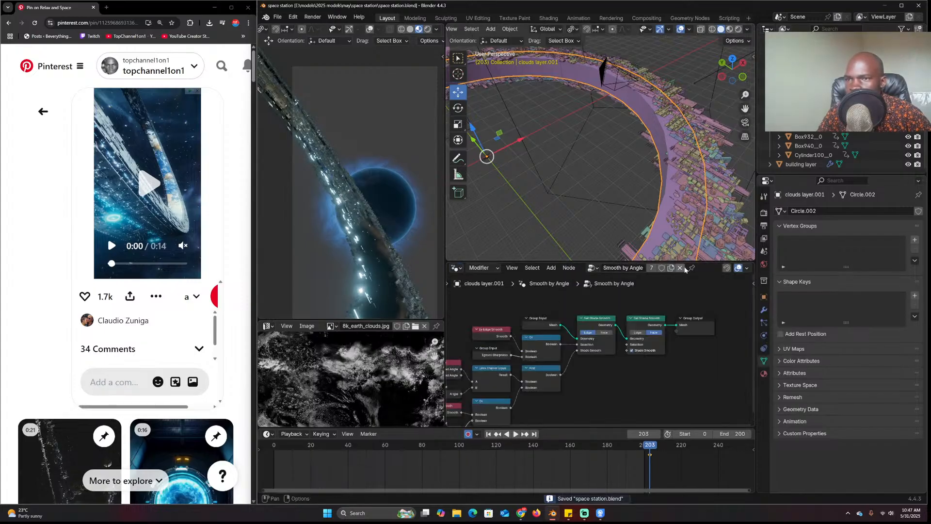
click(764, 374)
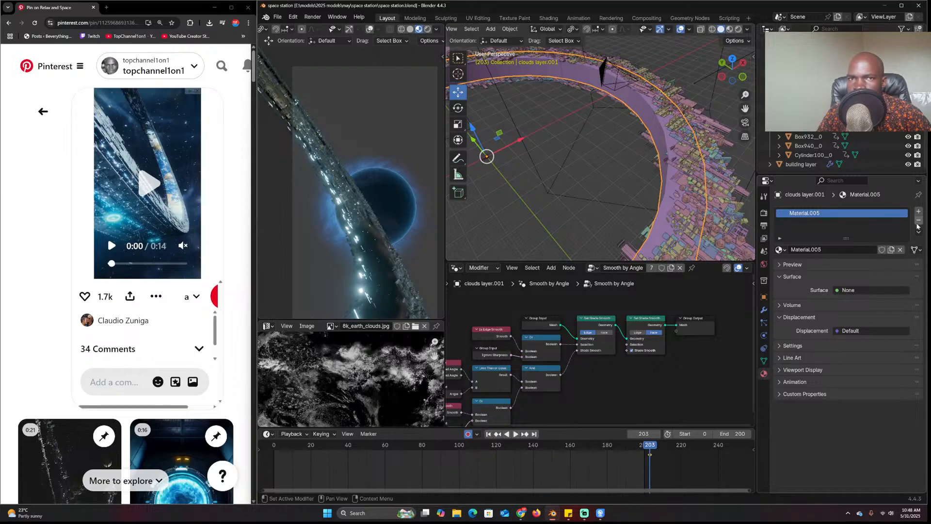
click(764, 310)
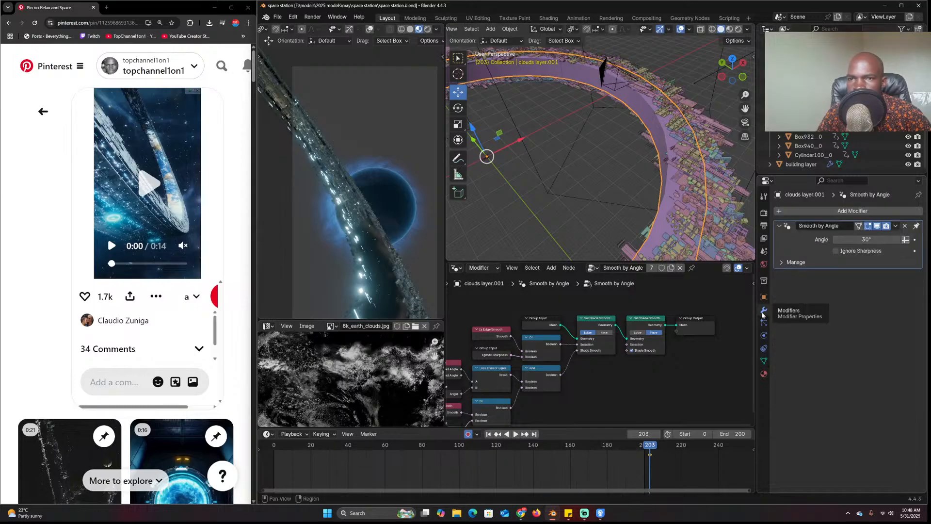
click(680, 269)
click(625, 268)
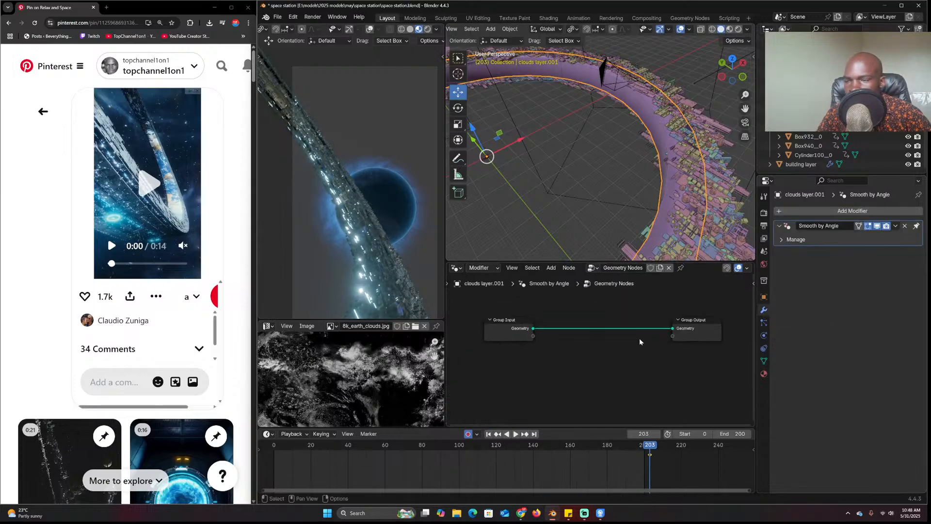
Insert a Mesh to Volume node between the Group Input and Group Output and set its Density to 77
key(Home)
key(shift+a)
text(to)
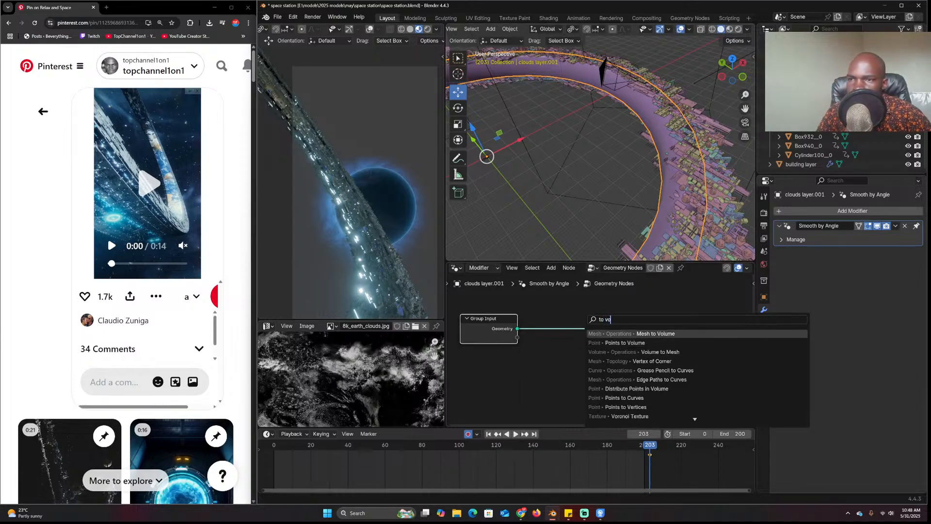
click(658, 361)
click(551, 311)
middle_drag(603, 145, 626, 174)
drag(589, 350, 706, 350)
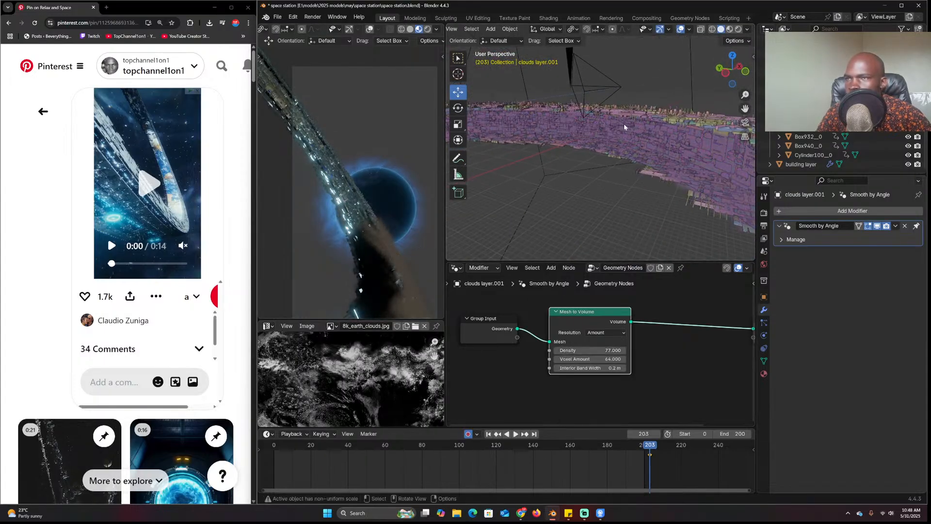
Play the camera animation, switching the camera view to Rendered shading, to examine the volumetric clouds ring
scroll(628, 170, down, 8)
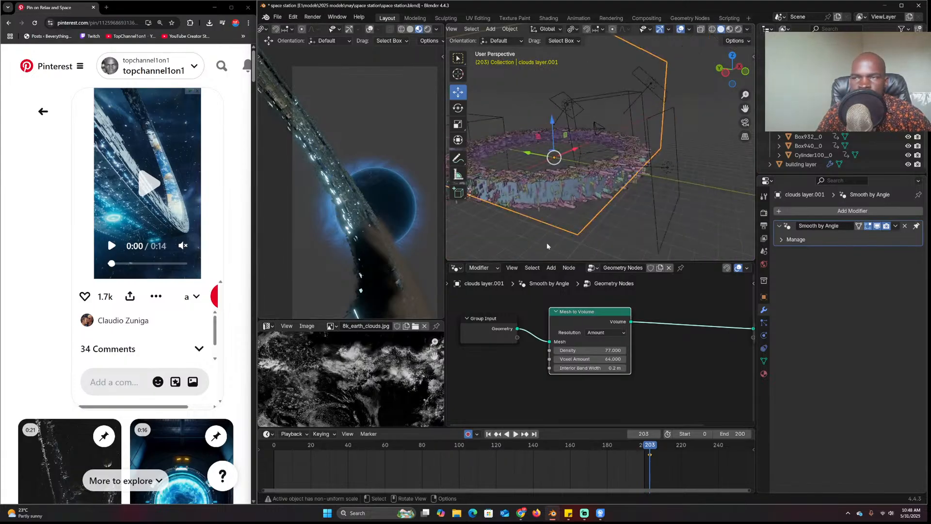
middle_drag(547, 246, 569, 202)
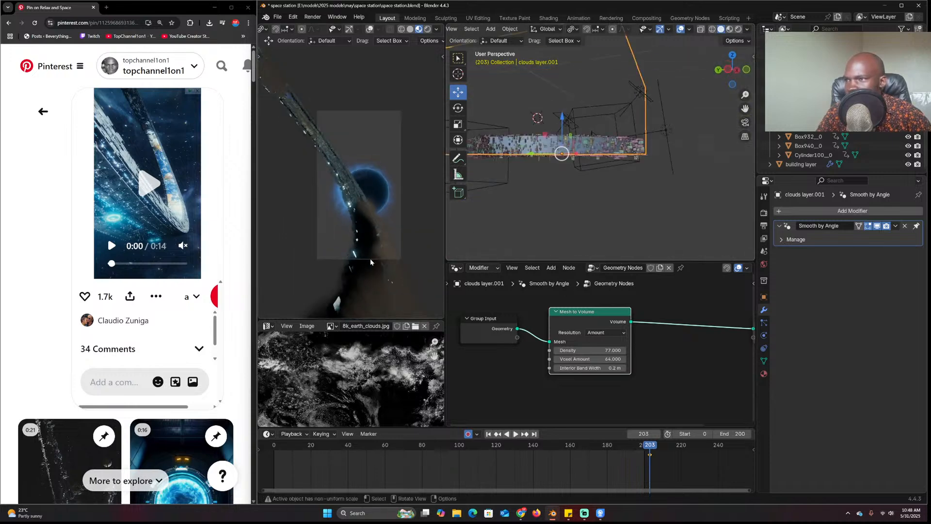
key(space)
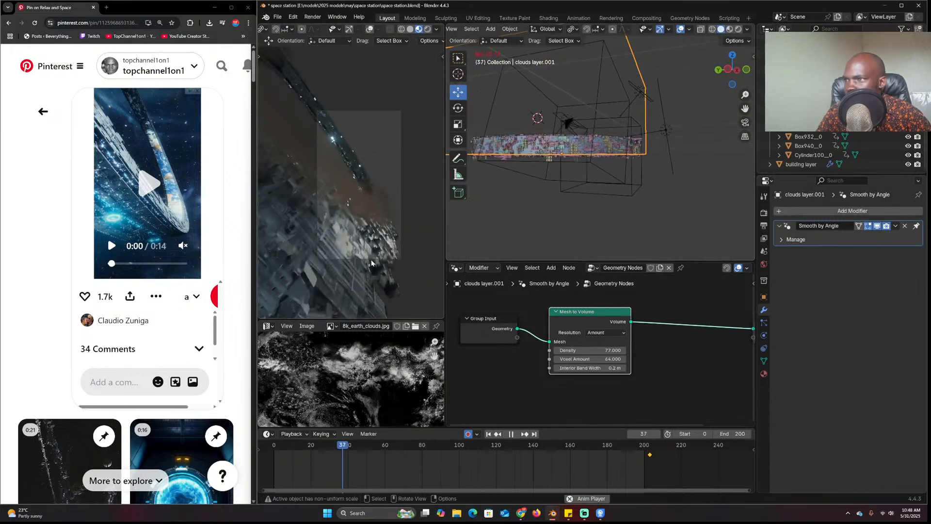
key(space)
click(427, 30)
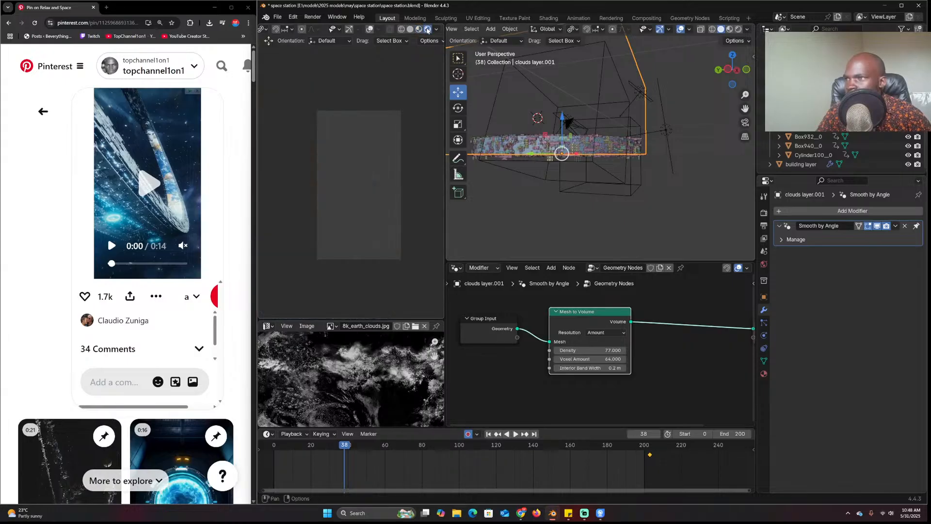
key(space)
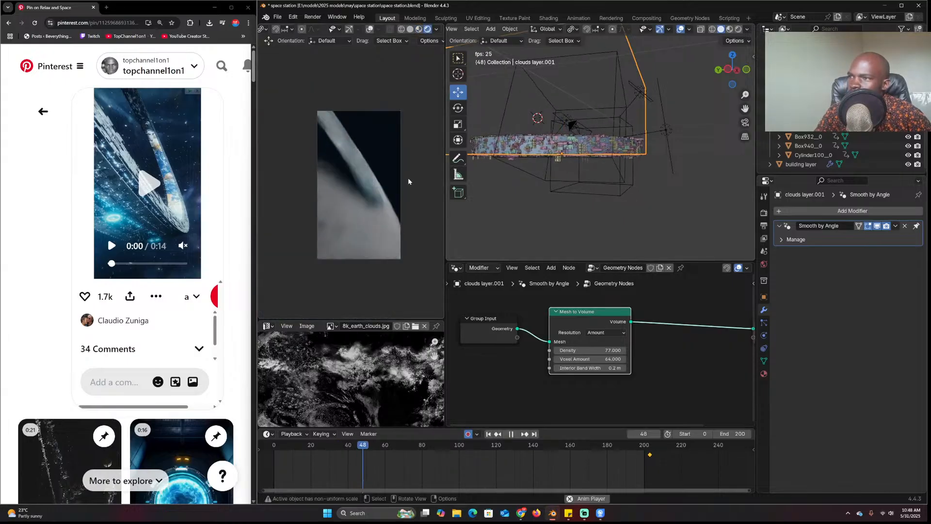
key(space)
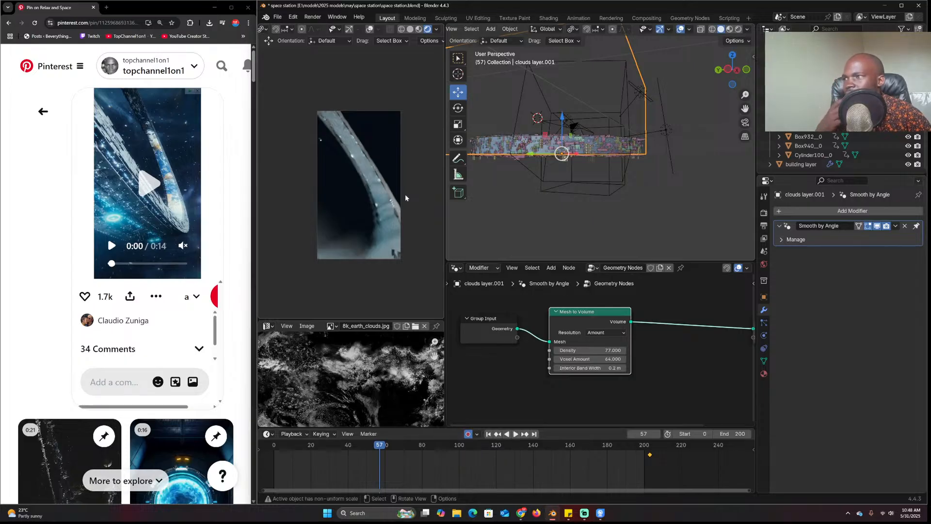
Unlink the geometry node group from the clouds ring and delete the ring object
scroll(616, 337, down, 2)
middle_drag(691, 290, 632, 310)
click(669, 268)
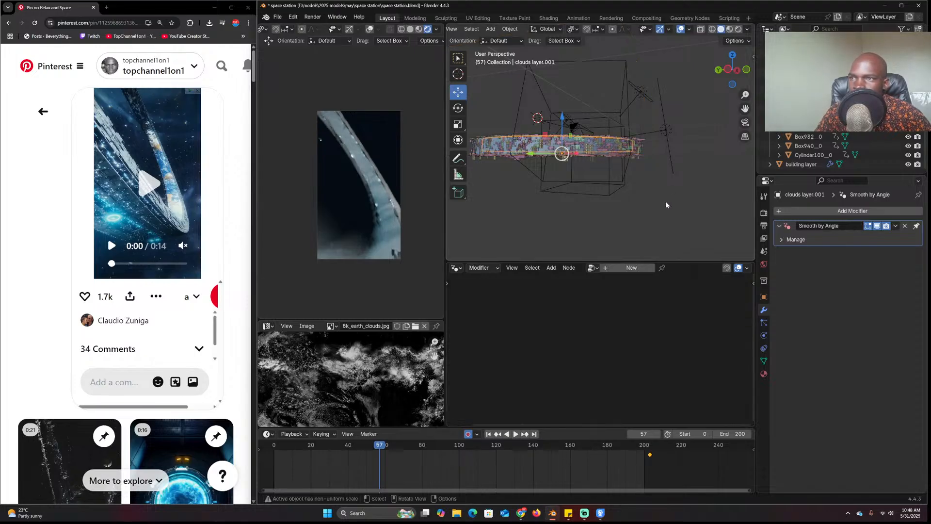
key(x)
click(665, 154)
Select the loose light, box and cylinder source objects in the scene list and move them to a new collection named xtras
middle_drag(667, 155, 707, 194)
scroll(706, 194, up, 8)
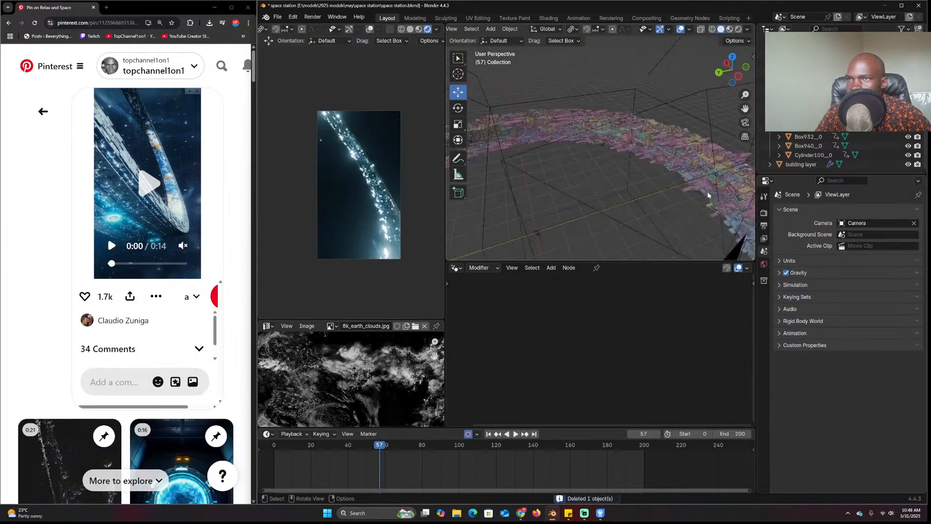
scroll(795, 121, up, 8)
click(644, 127)
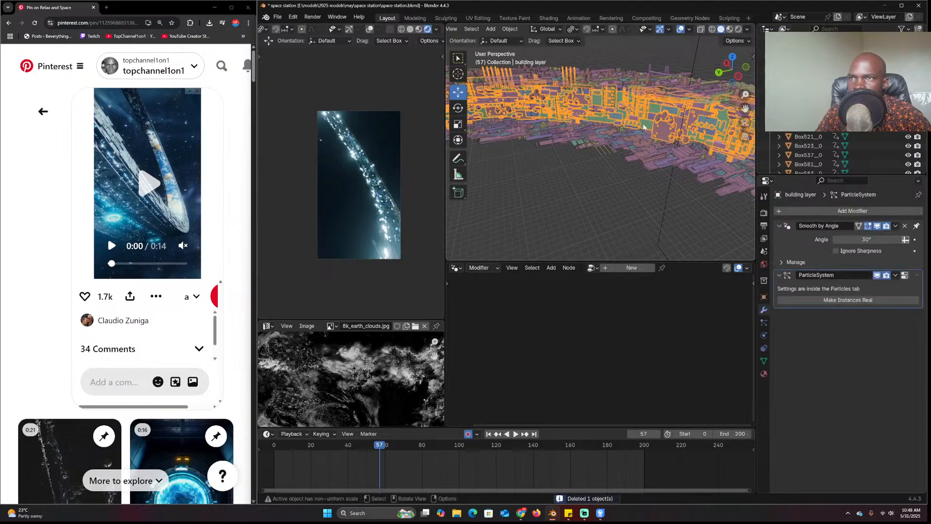
scroll(825, 150, up, 2)
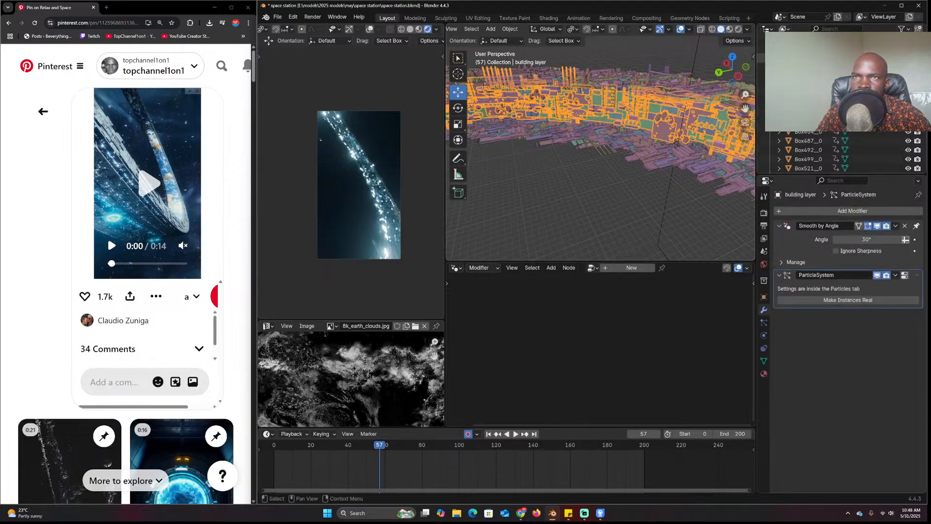
scroll(824, 150, up, 10)
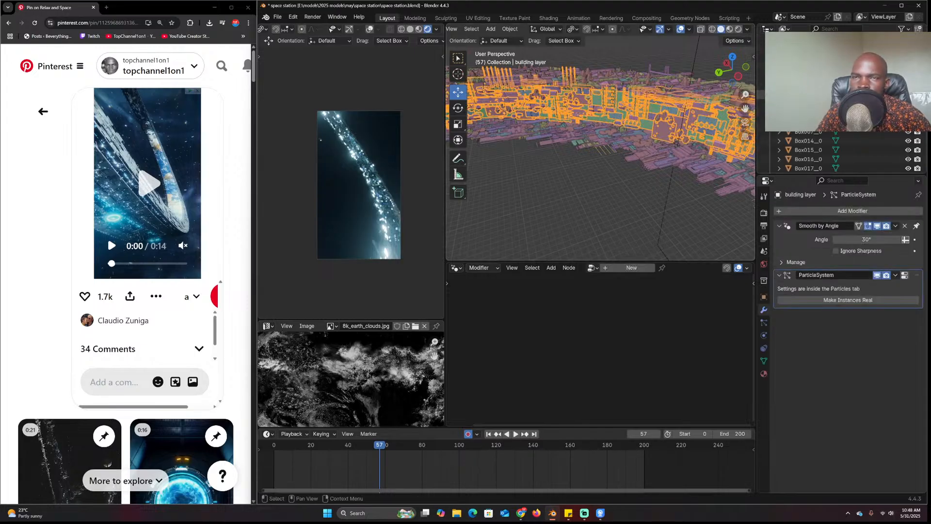
click(814, 122)
scroll(813, 133, down, 10)
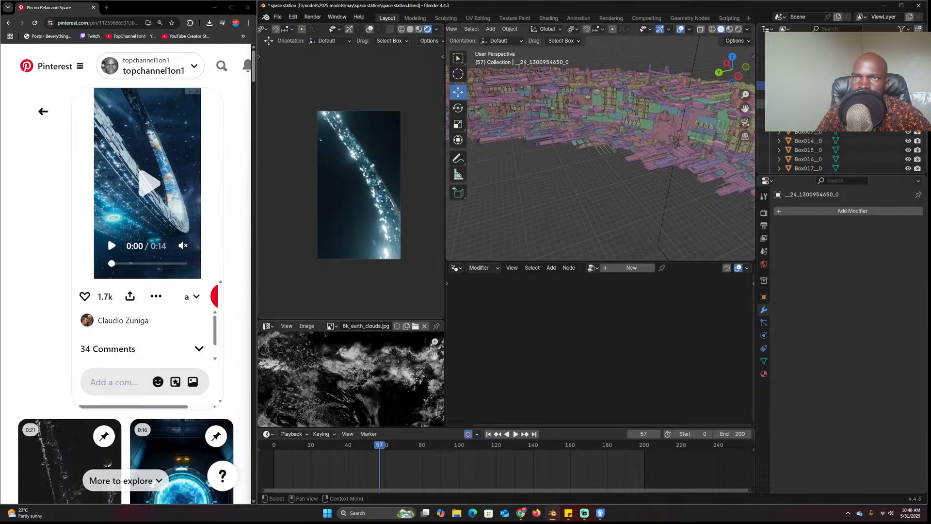
click(815, 103)
scroll(810, 150, down, 7)
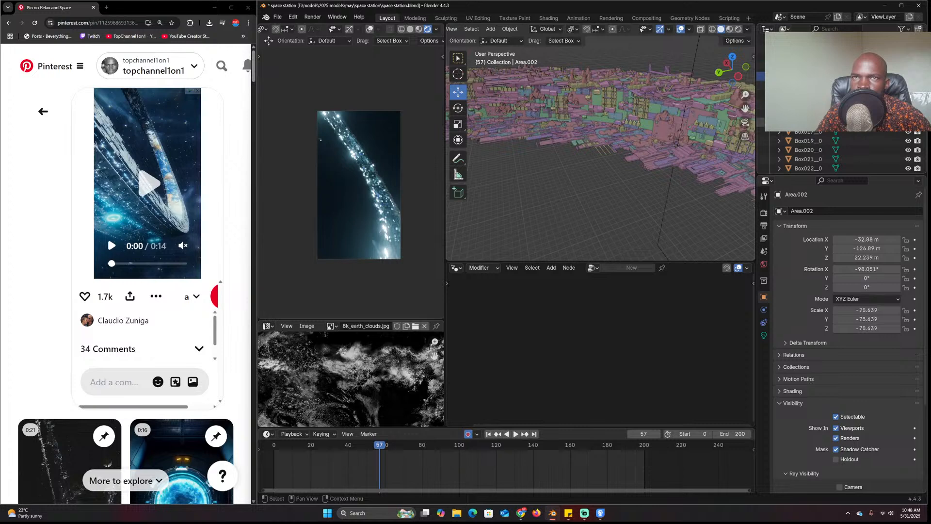
scroll(812, 136, down, 10)
drag(923, 56, 918, 154)
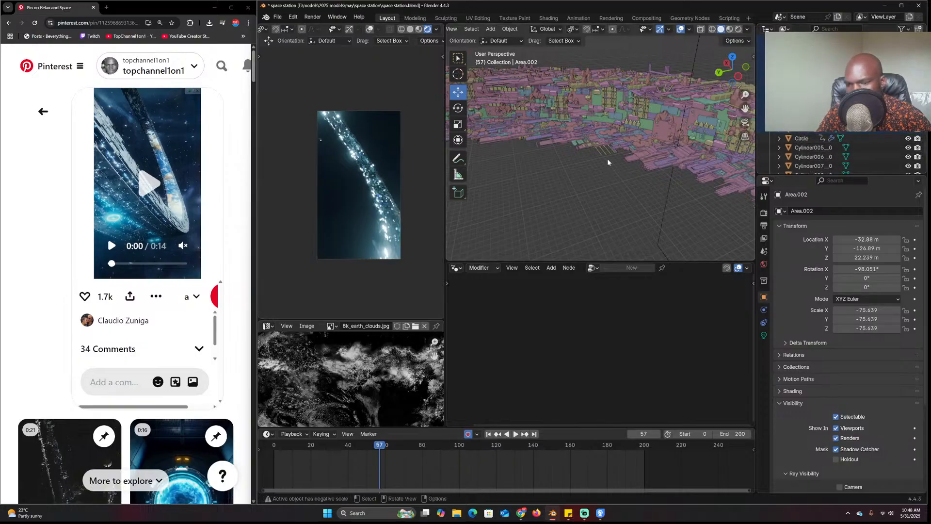
key(m)
click(602, 127)
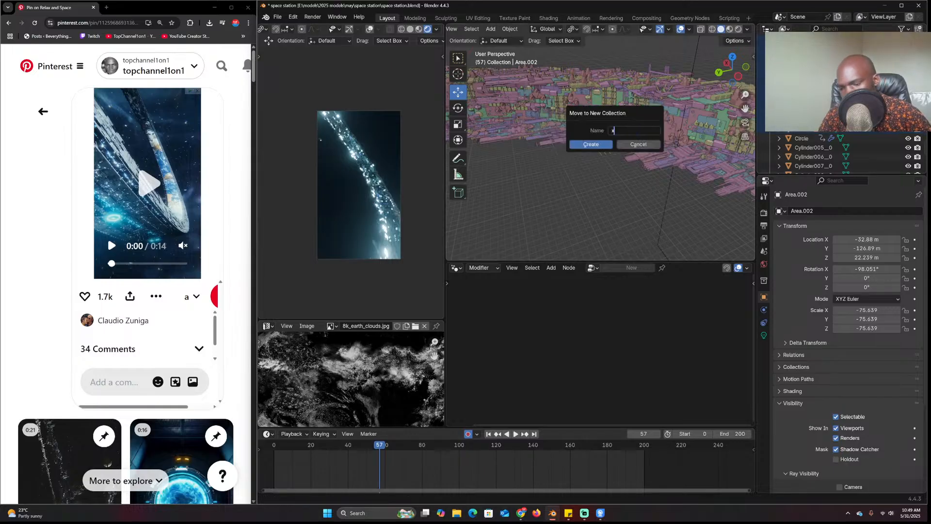
text(xtras)
key(Return)
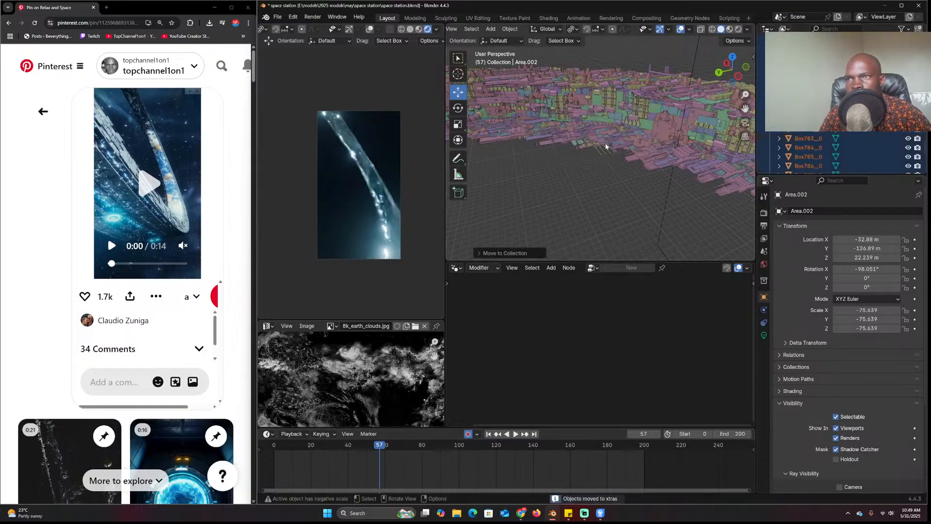
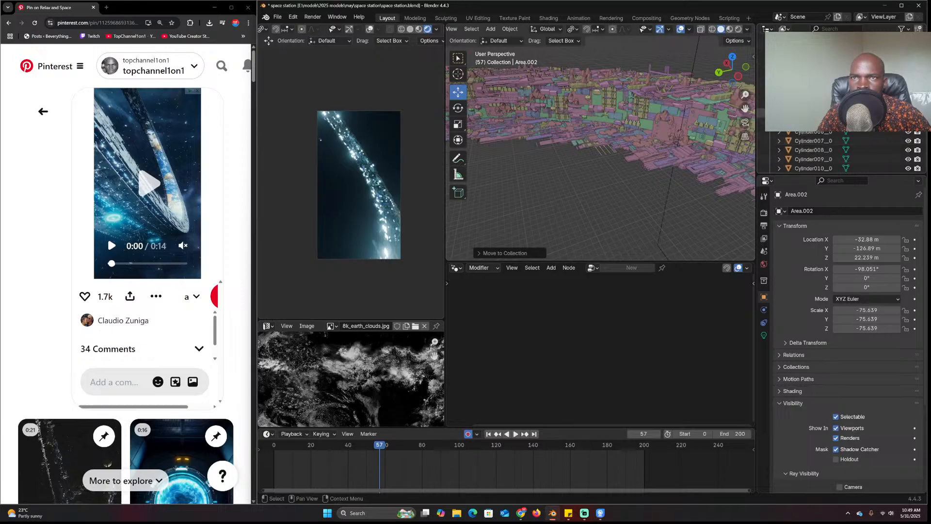
Play the camera animation from frame -3 to frame 118 to examine the building ring against the planet
key(KP_Decimal)
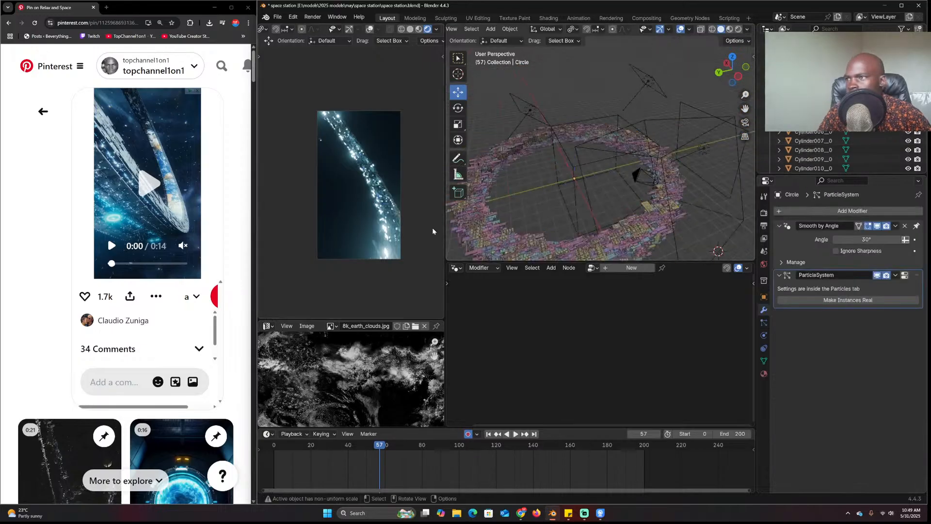
right_click(268, 458)
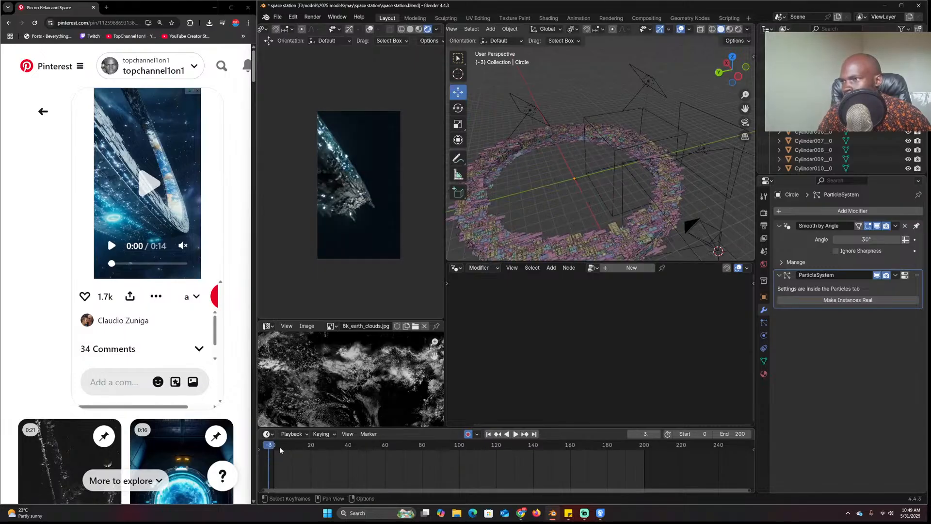
key(space)
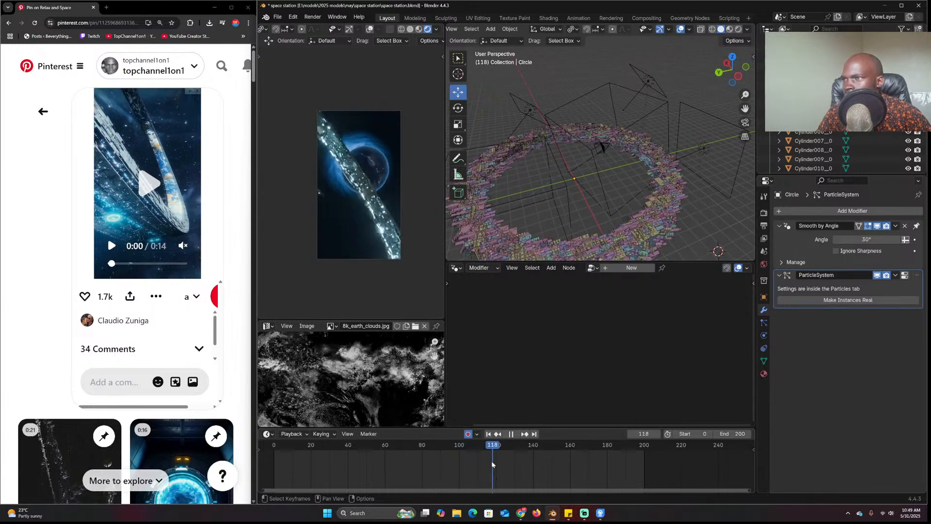
key(space)
Shift the large sphere around the planet slightly in the camera view and flatten it along global Y by a factor of about -0.61
key(KP_0)
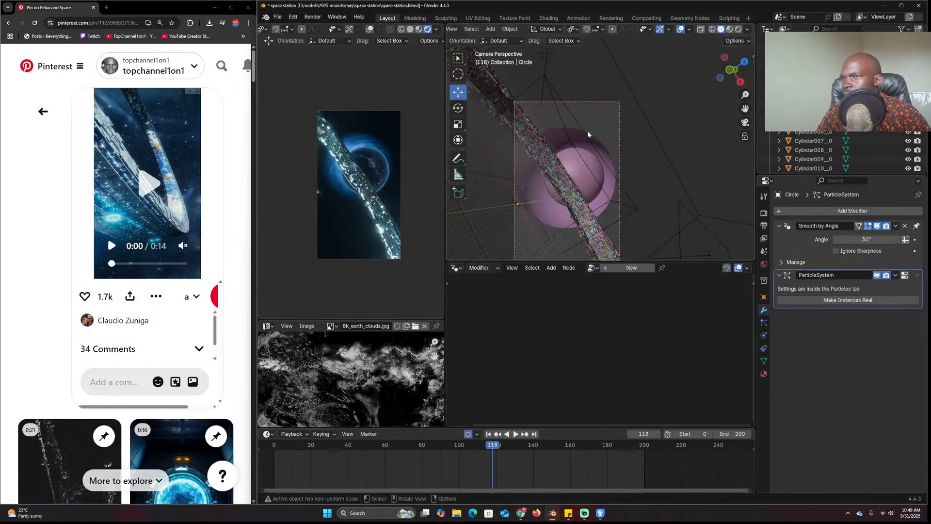
scroll(586, 130, up, 4)
click(610, 159)
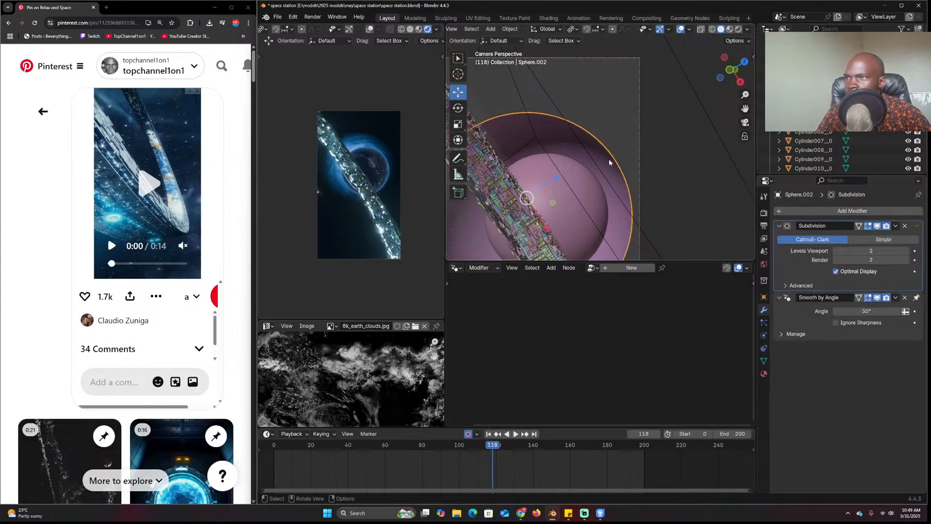
drag(609, 159, 622, 166)
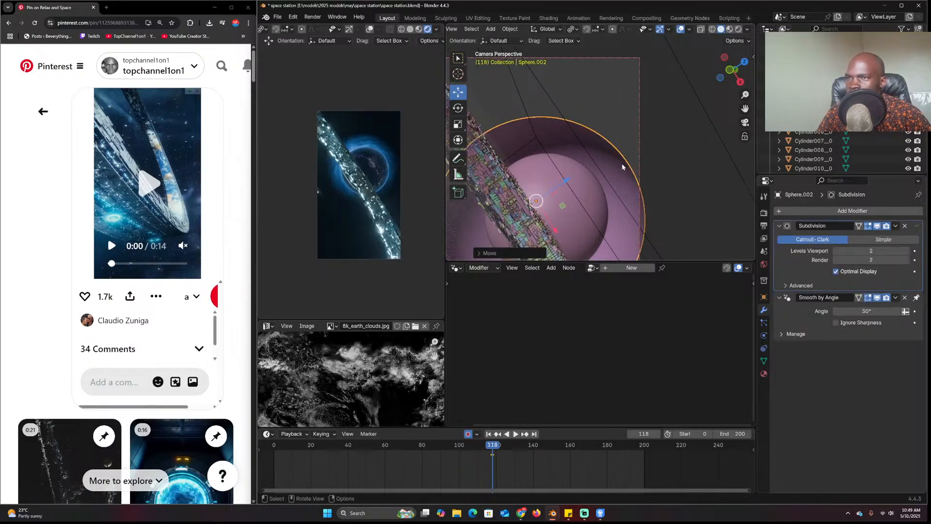
middle_drag(622, 167, 601, 140)
key(KP_Decimal)
key(s)
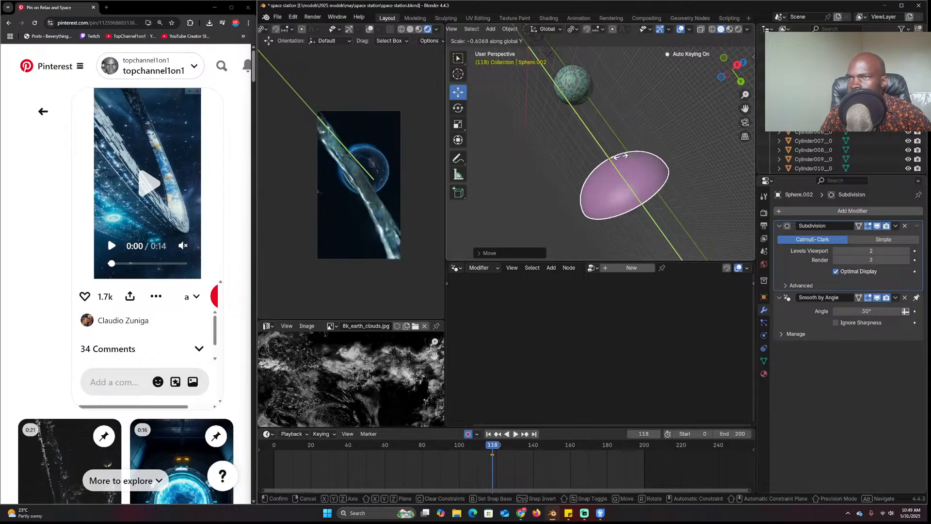
click(618, 154)
Enlarge the flattened sphere uniformly and move it along the global Y axis closer to the planet
key(s)
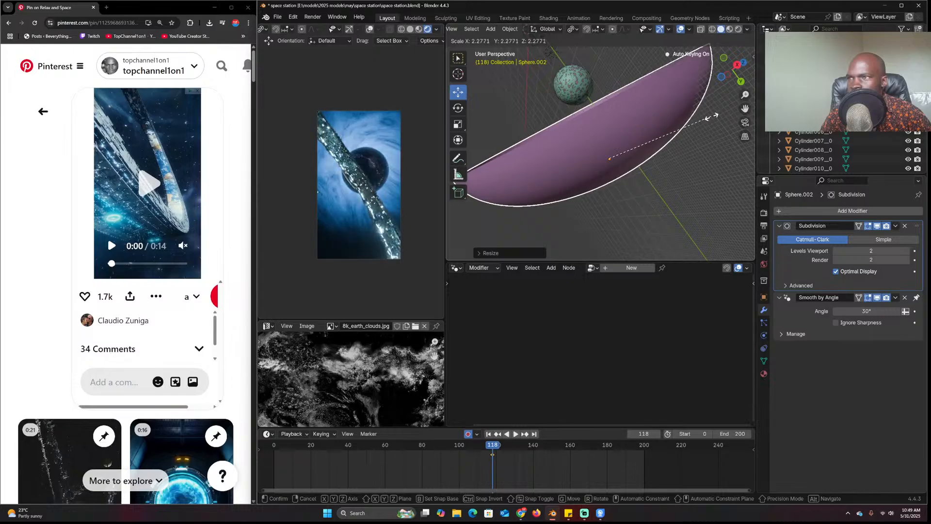
click(674, 121)
key(g)
right_click(656, 87)
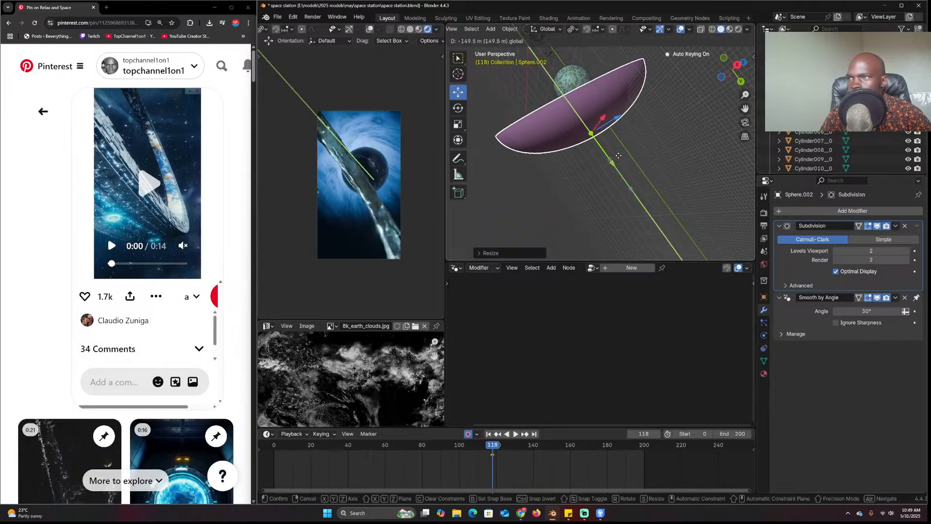
click(629, 149)
Shrink the flattened sphere by about 0.82 and slightly more, move it about 45 m closer to the planet, and save the file
key(s)
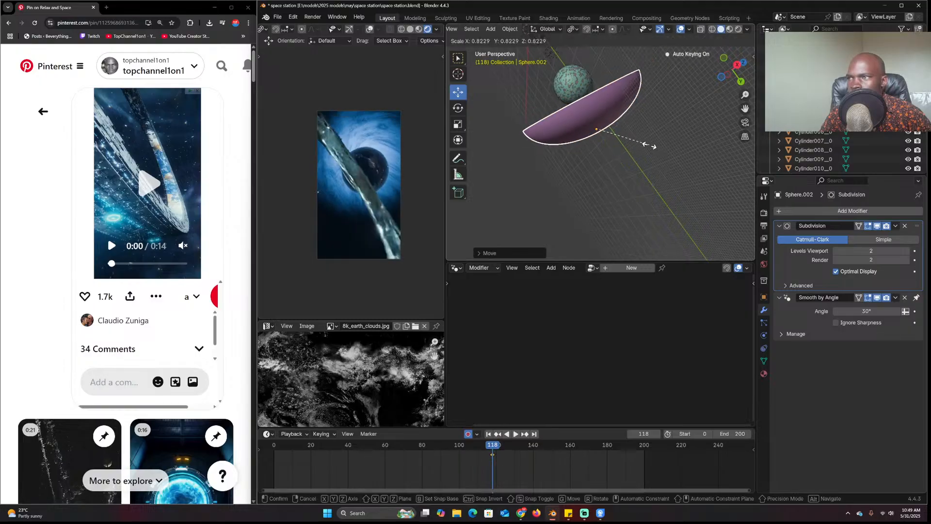
click(647, 146)
key(s)
click(637, 147)
key(g)
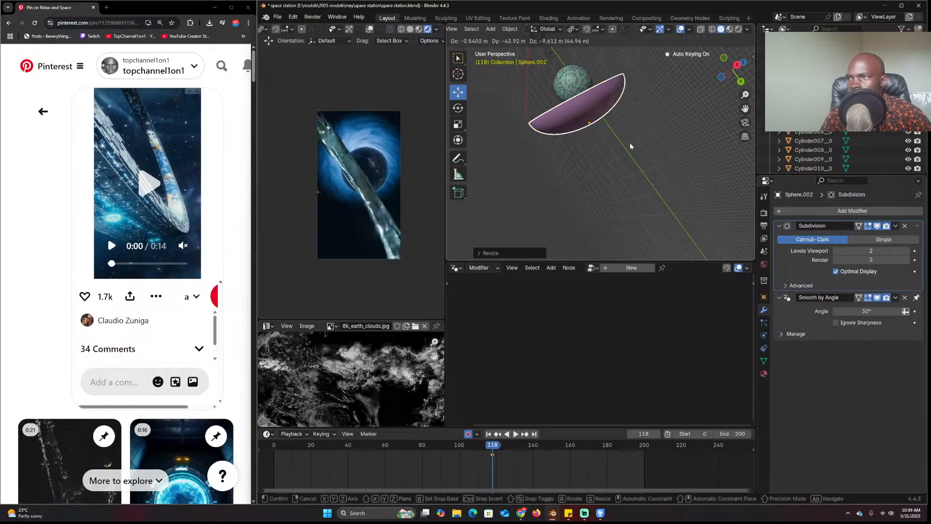
click(630, 143)
scroll(412, 200, up, 2)
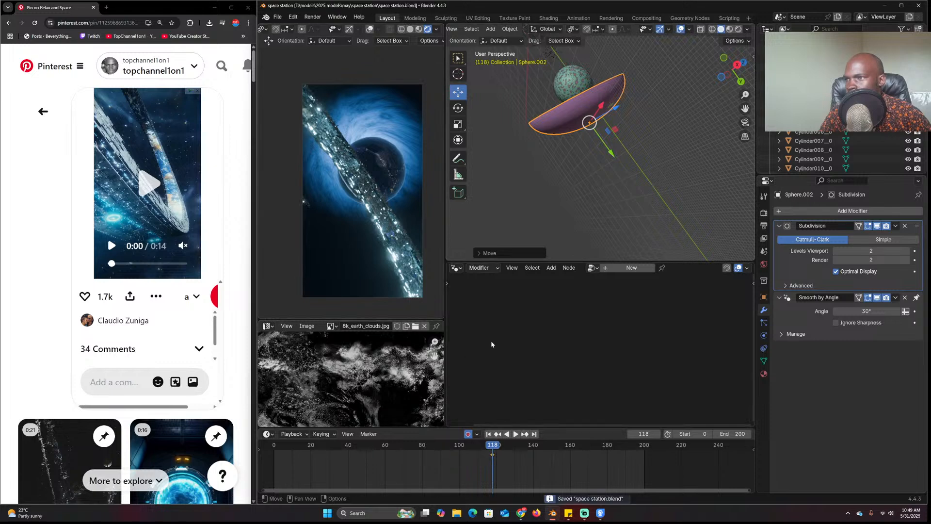
Switch the camera view to Material Preview shading with the scene world and play the animation from frame -8
click(522, 454)
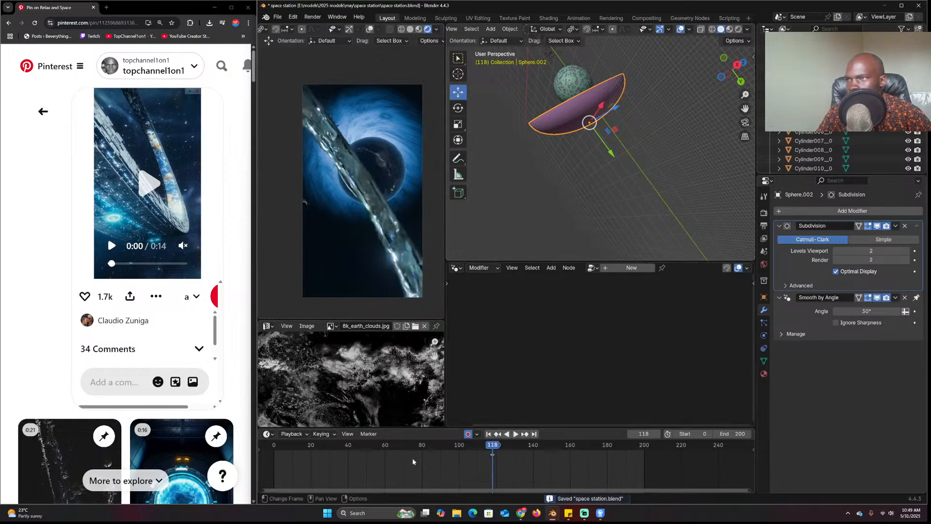
click(259, 470)
click(419, 29)
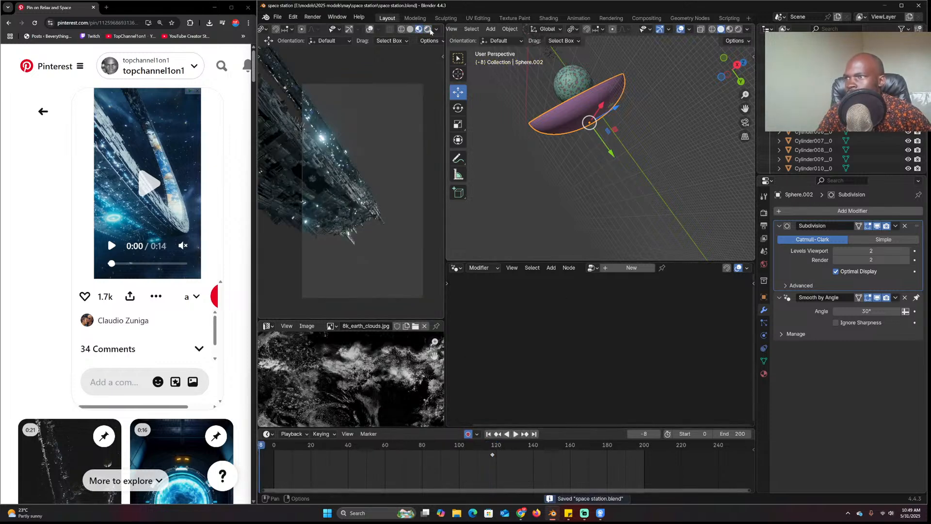
click(436, 29)
click(403, 83)
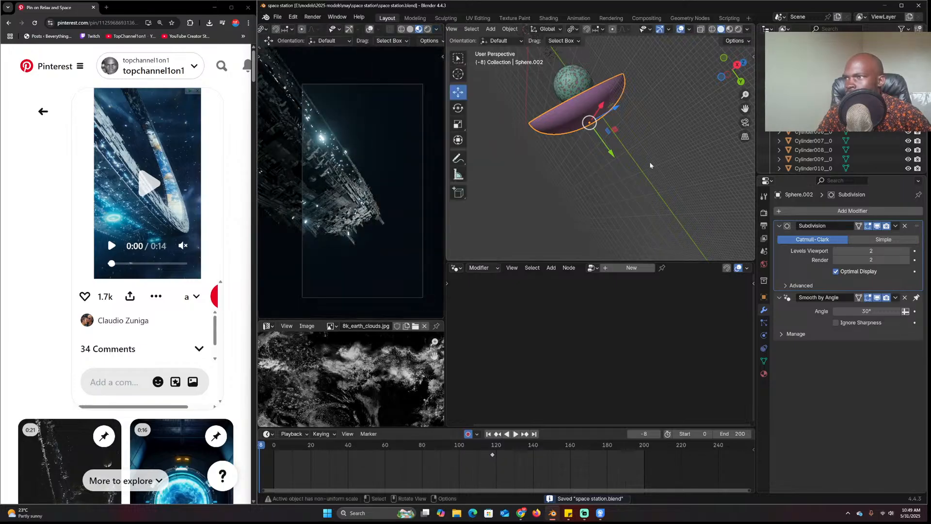
key(space)
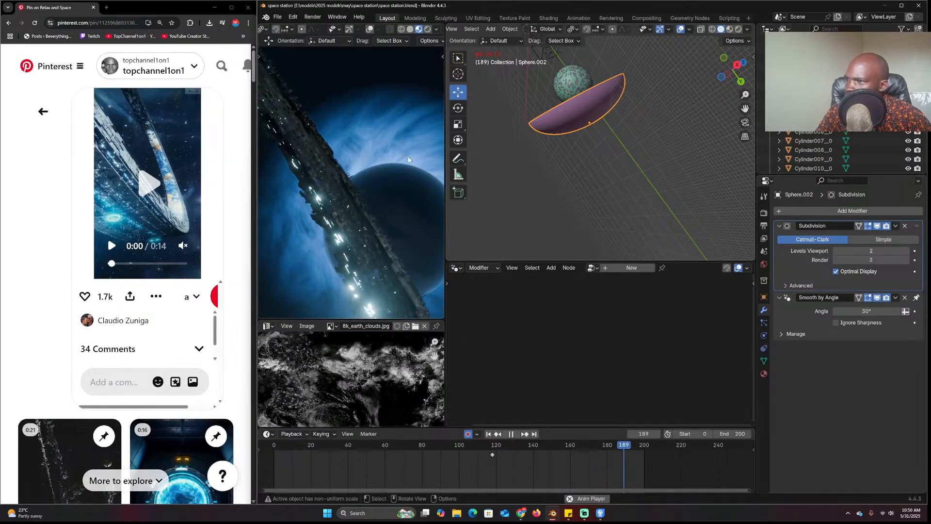
key(space)
Hide the building layer in the camera view at frame 199 to expose and select the earth layer ring
key(KP_0)
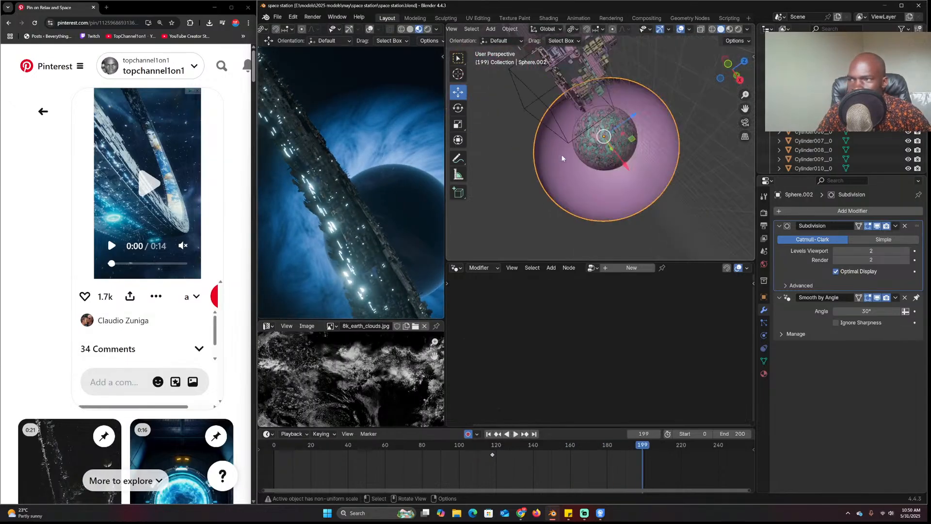
scroll(625, 92, up, 3)
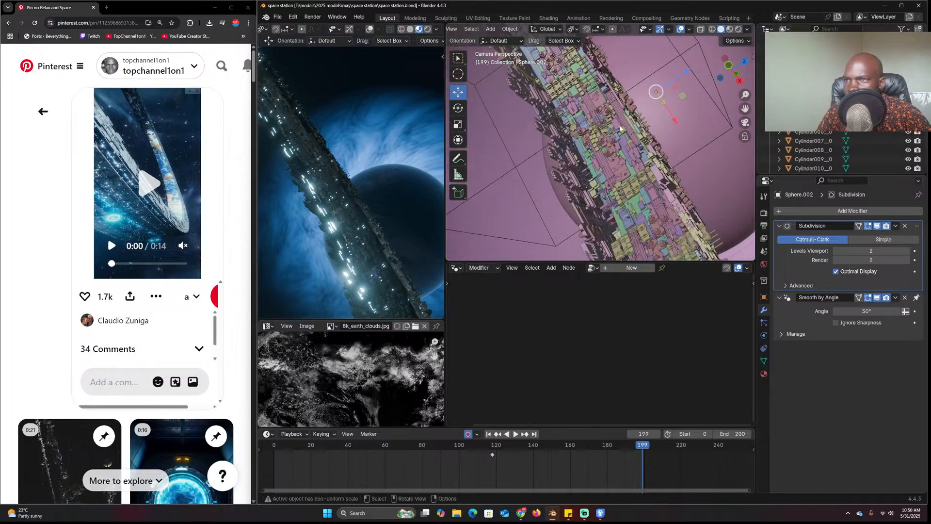
click(621, 129)
click(604, 142)
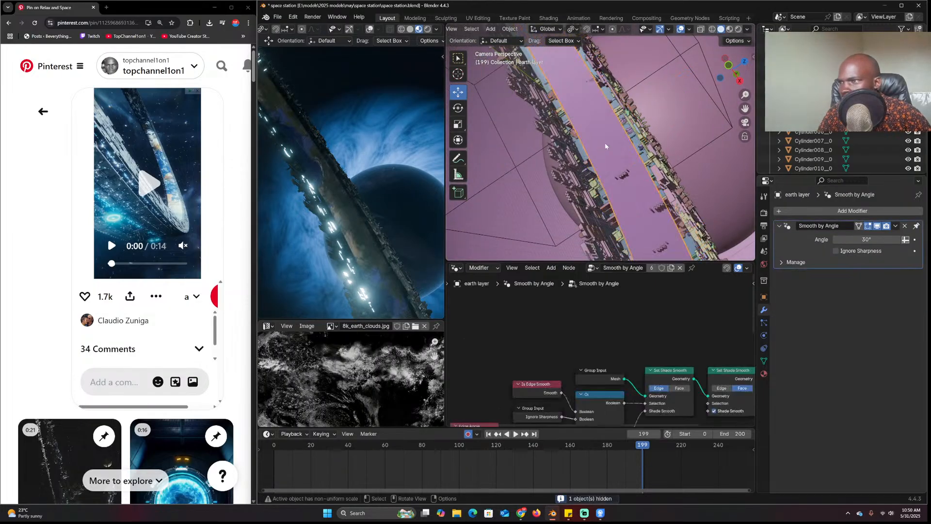
key(h)
Widen the earth layer's mesh along the Z axis in Edit Mode and unhide the building layer
key(Tab)
key(s)
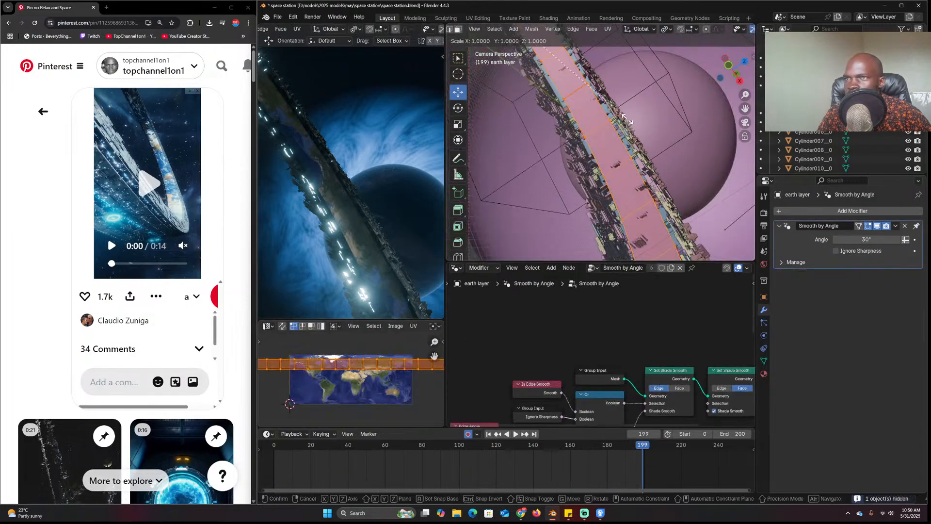
key(y)
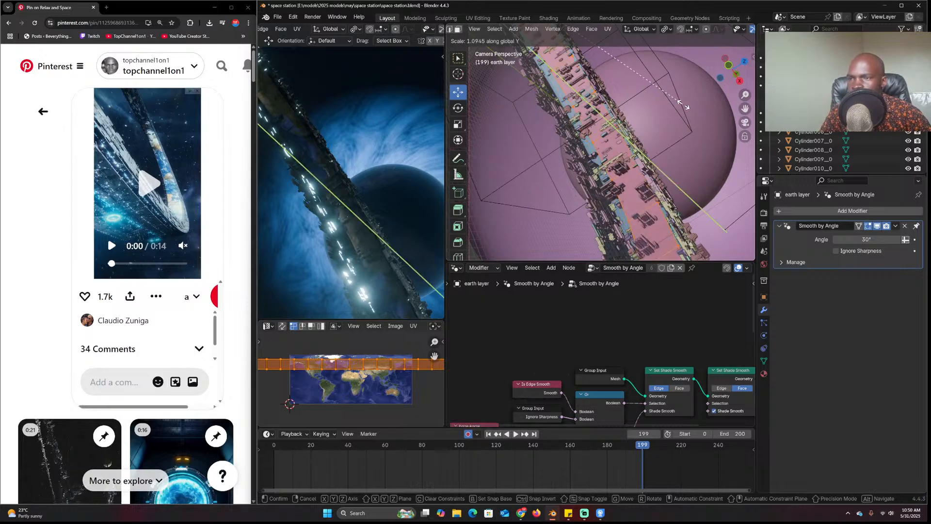
key(z)
key(Return)
key(Tab)
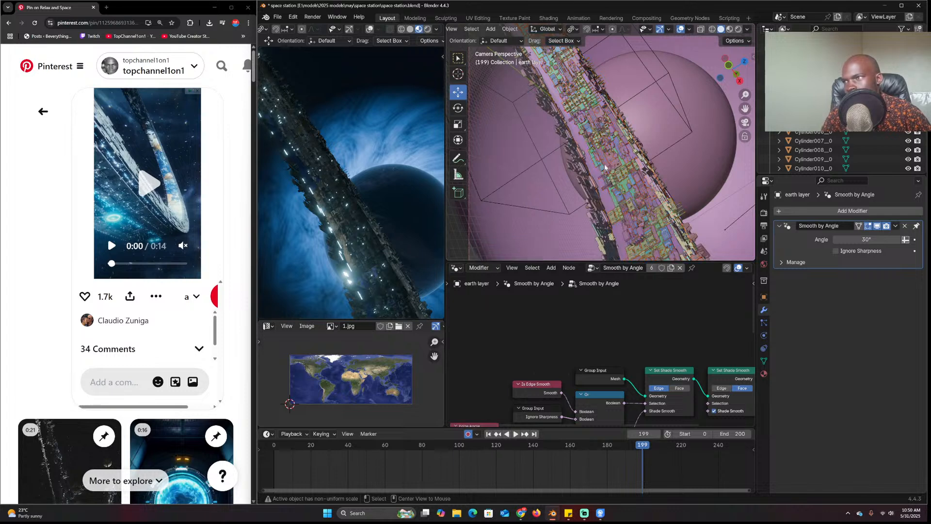
Change the node area to the Shader Editor and bring the earth material's Diffuse BSDF node into view
key(Home)
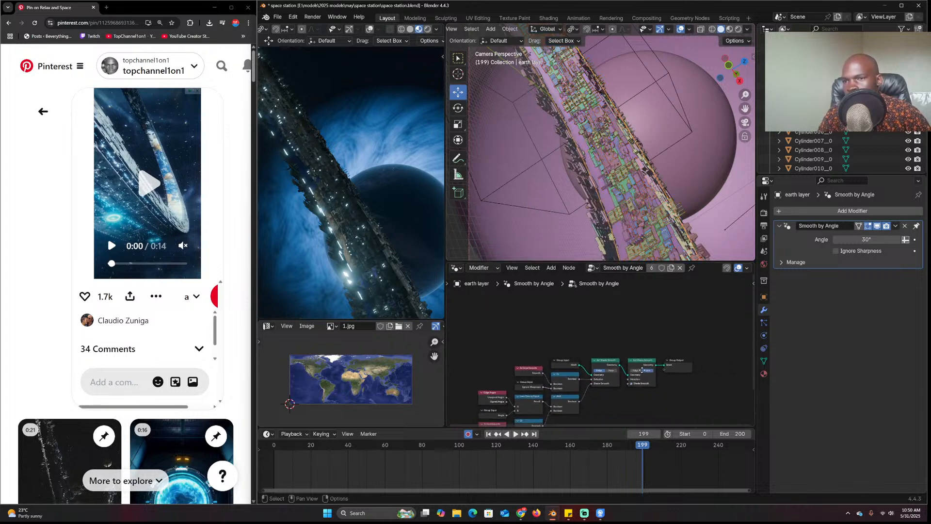
click(455, 268)
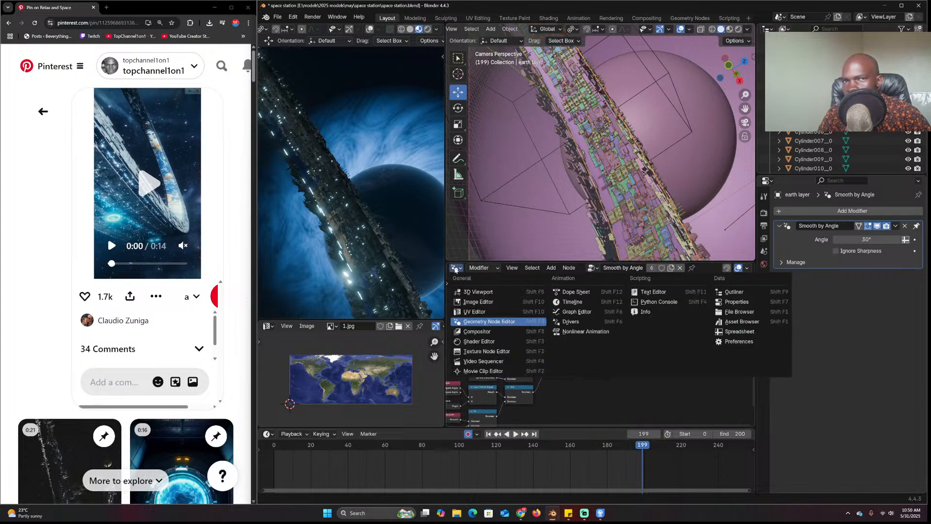
click(477, 342)
scroll(683, 343, up, 3)
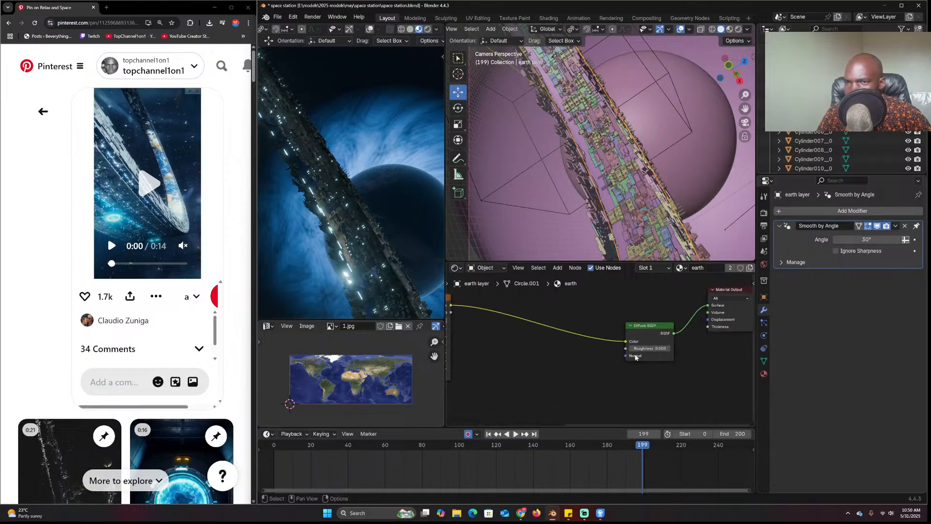
Try an Emission shader colored by the image texture in place of the earth material's Diffuse BSDF, then restore the Diffuse BSDF connection
key(shift+a)
click(574, 331)
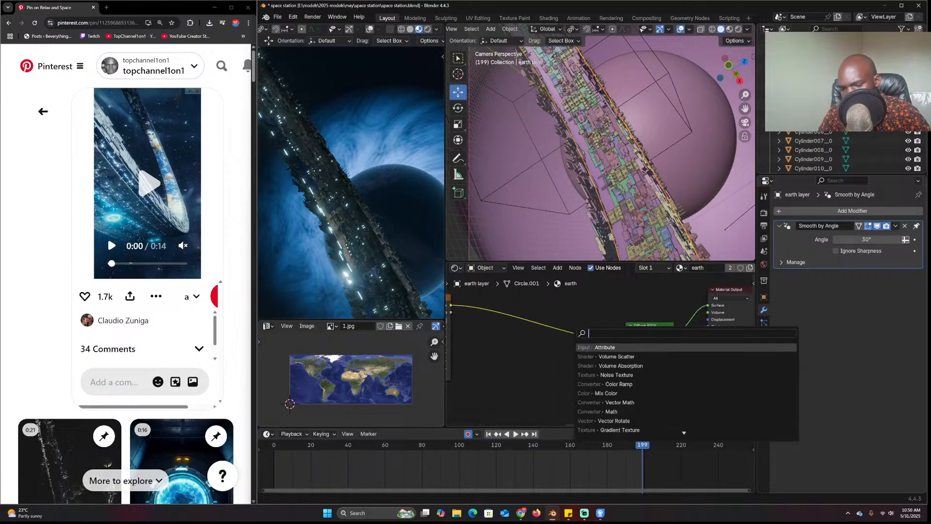
text(m)
key(Down)
key(Down)
key(Down)
key(Down)
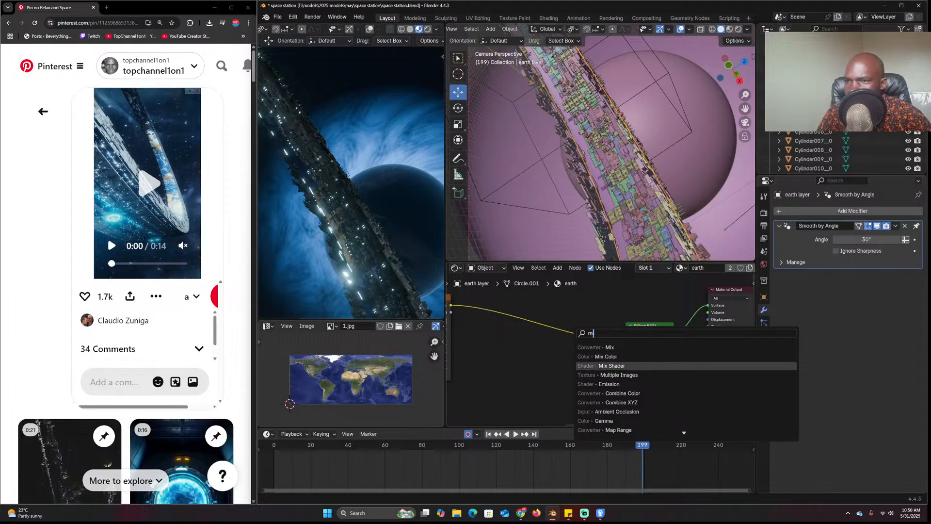
key(Return)
click(552, 354)
middle_drag(519, 333, 542, 332)
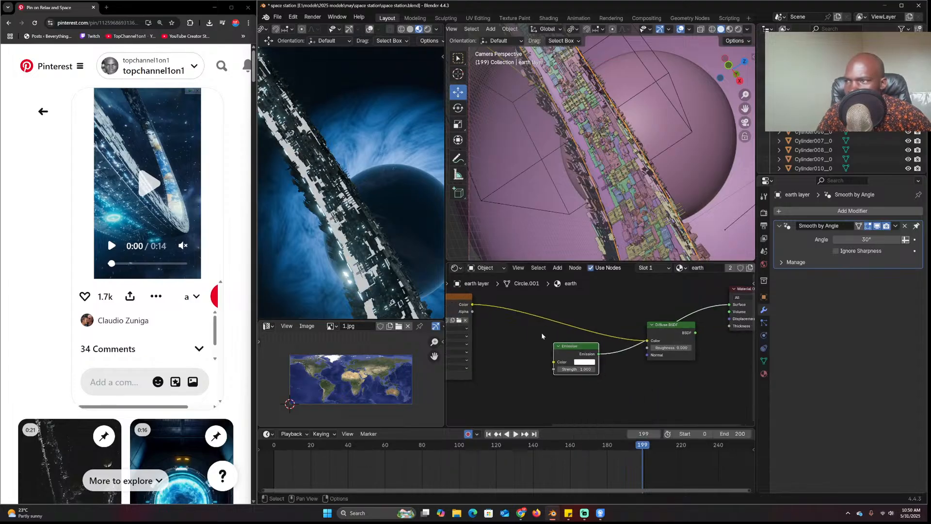
drag(551, 361, 552, 361)
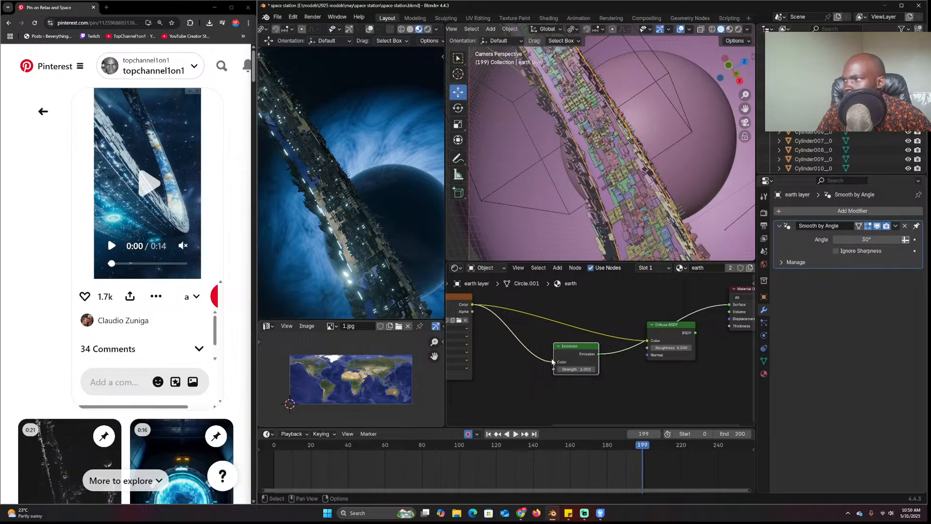
drag(688, 336, 696, 332)
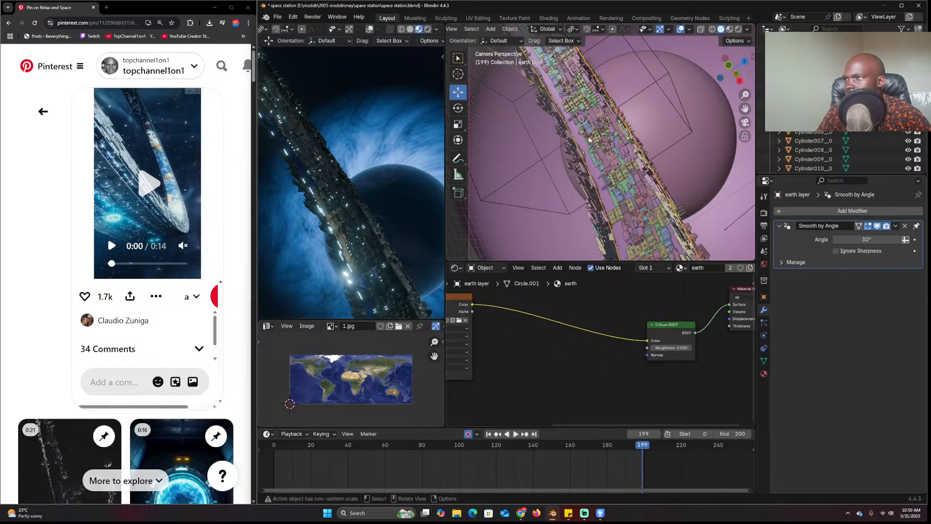
Play the animation from frame 0 to review the ring and planet in the camera view
scroll(587, 150, down, 5)
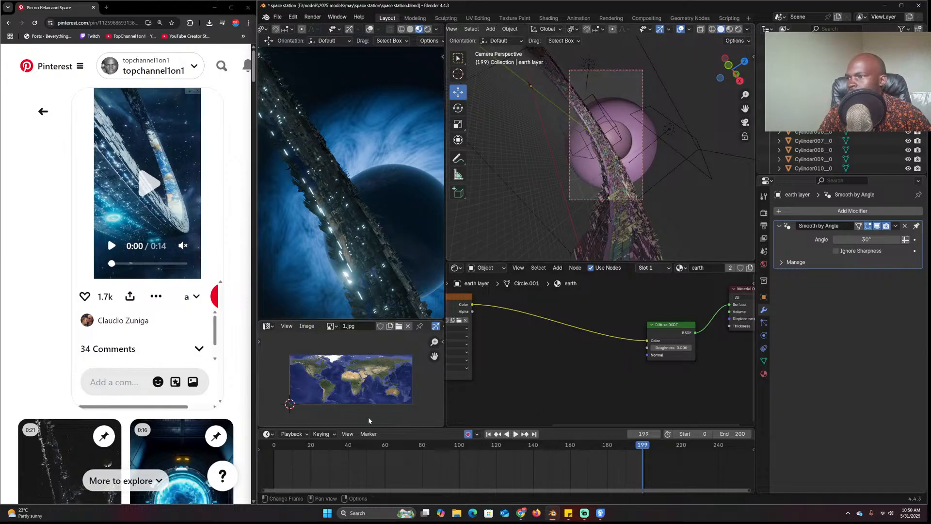
click(274, 445)
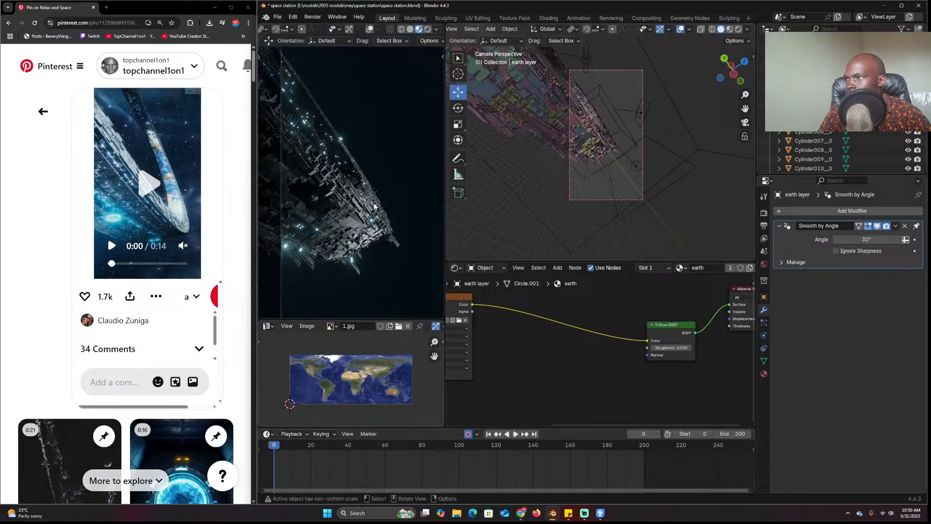
key(space)
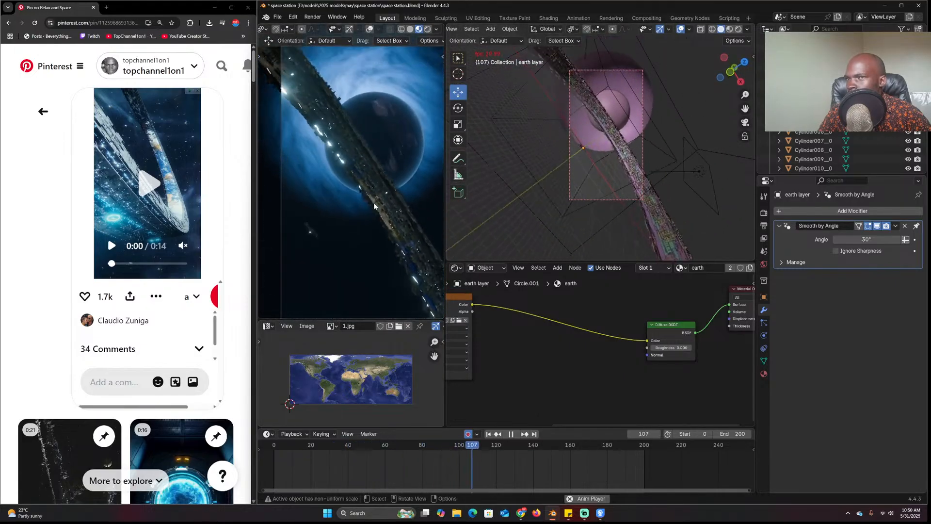
key(space)
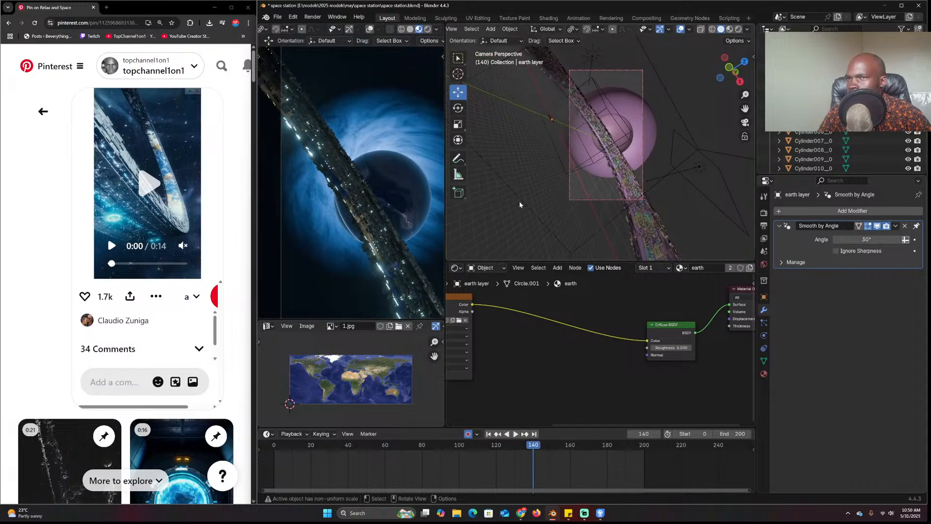
Try to stretch the building layer ring taller along the global Z axis
click(620, 179)
key(KP_7)
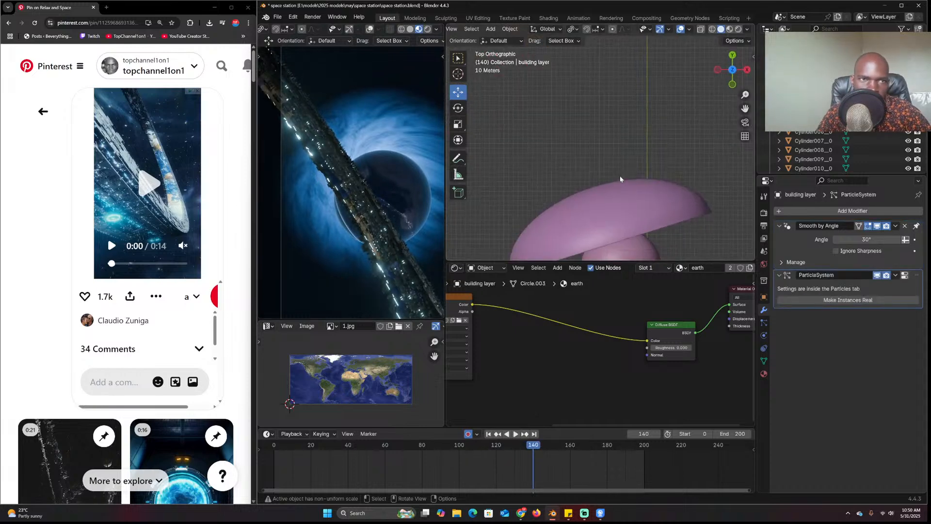
scroll(630, 182, down, 3)
scroll(648, 123, up, 5)
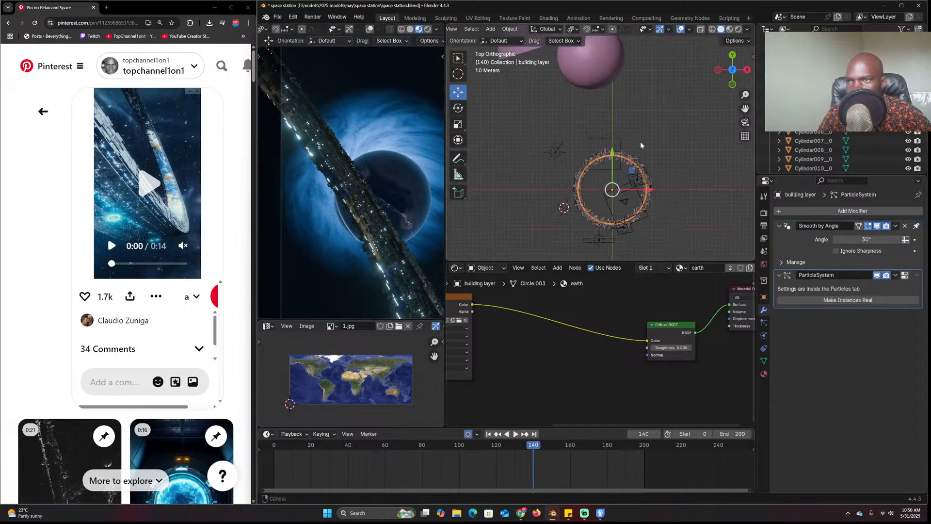
key(z)
click(519, 159)
drag(563, 228, 563, 228)
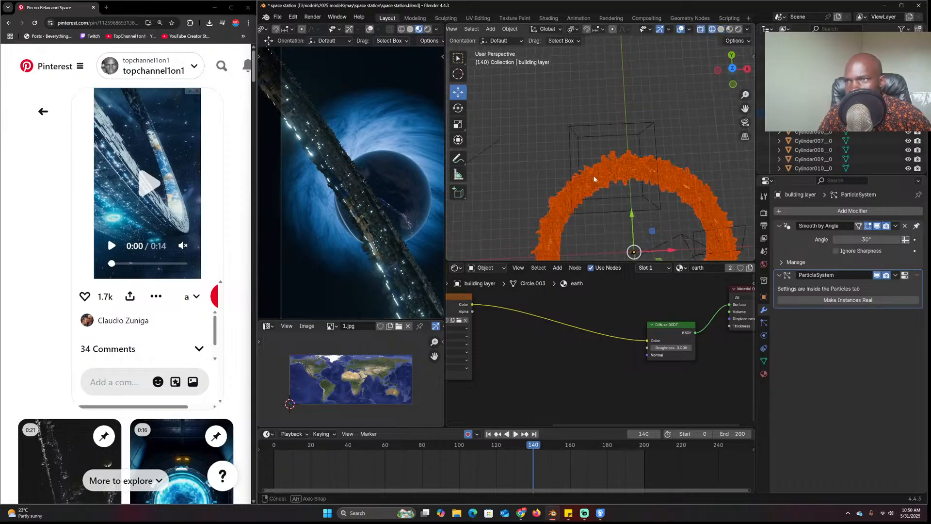
middle_drag(593, 176, 588, 129)
click(728, 134)
key(s)
key(z)
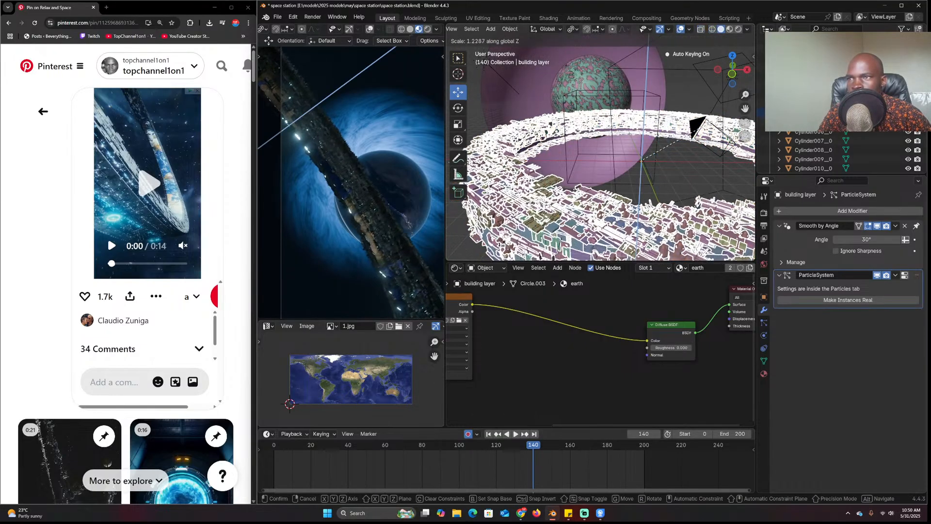
click(455, 388)
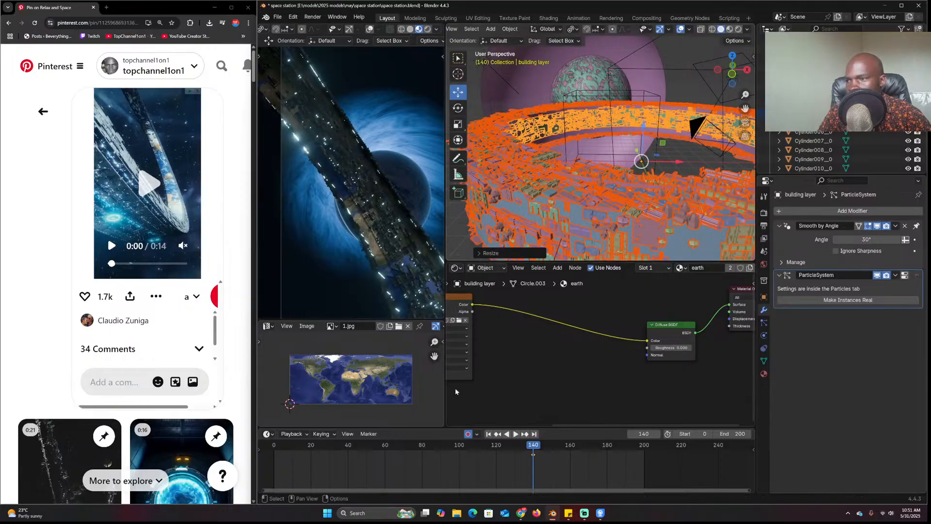
Play the animation from near the start to check the stretched building layer in the camera view
shift+right_click(270, 460)
key(space)
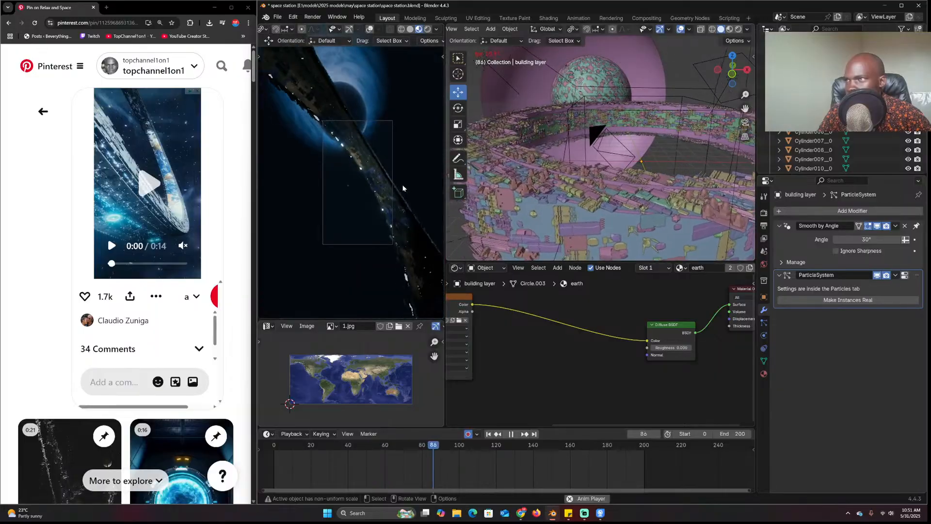
key(space)
Undo the building layer's Z-axis scaling
key(ctrl+z)
key(ctrl+z)
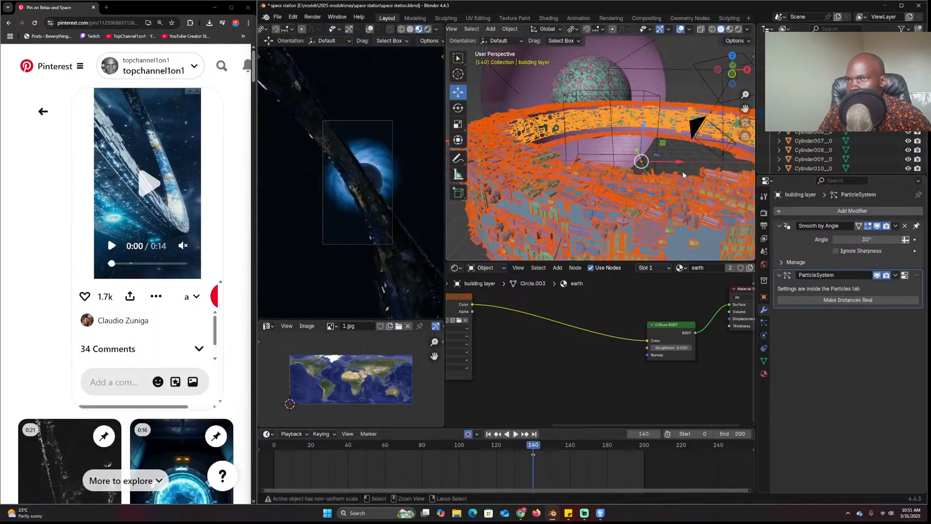
key(ctrl+z)
click(667, 176)
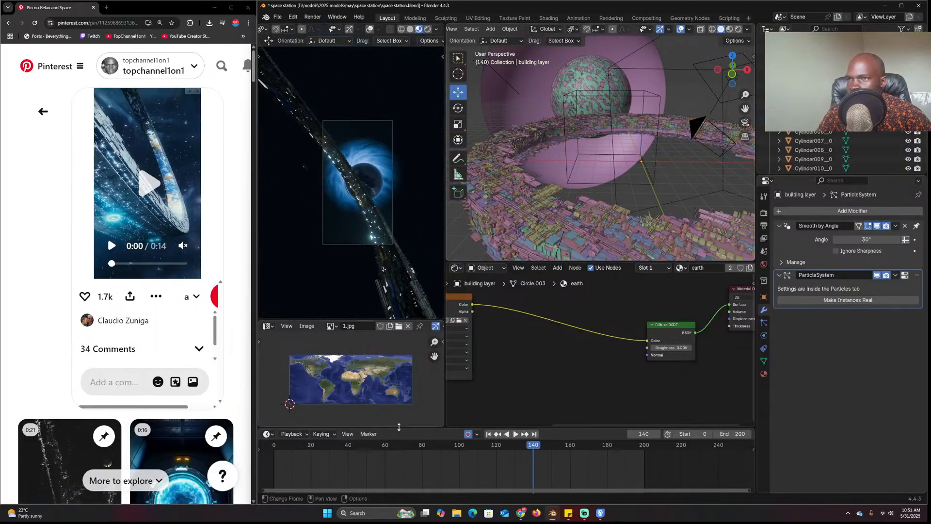
Play the animation from near the start, stop at frame 35, and view the camera shot in Rendered shading
click(285, 460)
key(space)
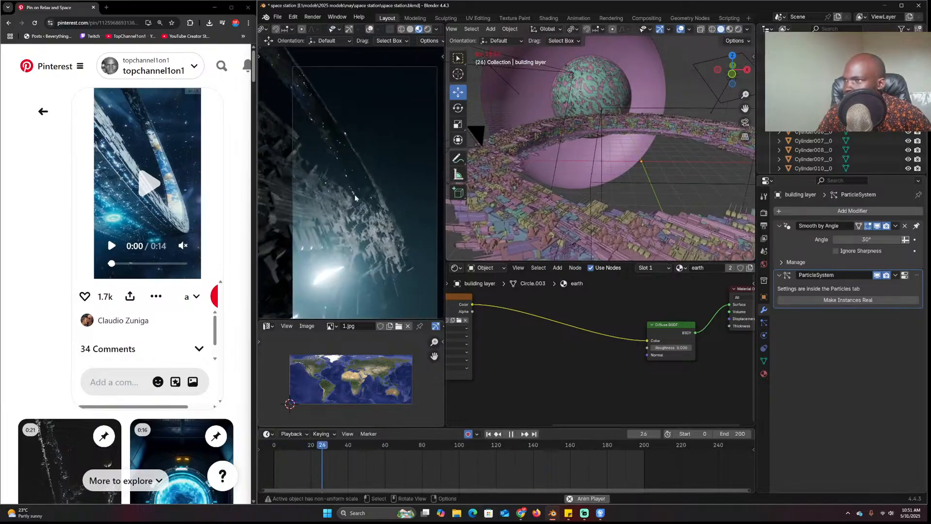
key(space)
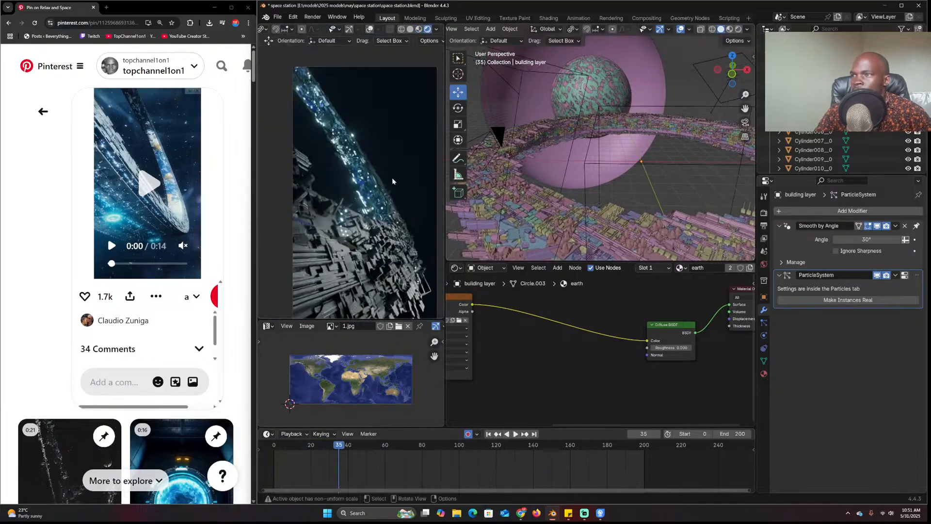
shift+middle_drag(391, 199, 374, 175)
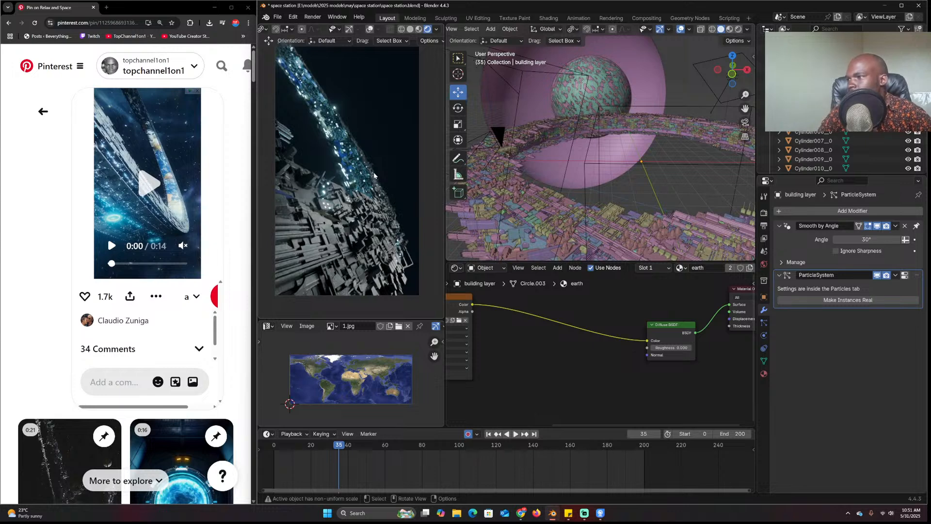
Bring the whole ring and backdrop sphere into the working view and save space station.blend
click(644, 161)
key(KP_Decimal)
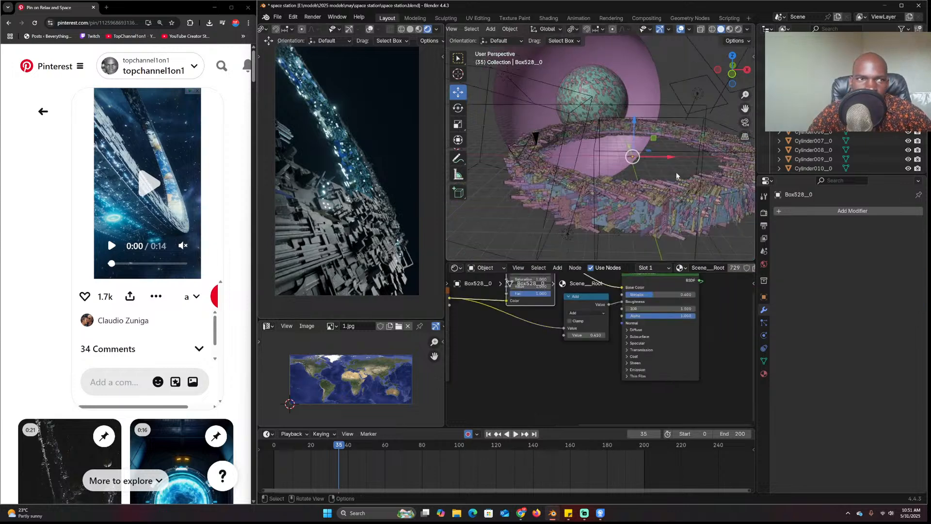
ctrl+middle_drag(674, 165, 665, 193)
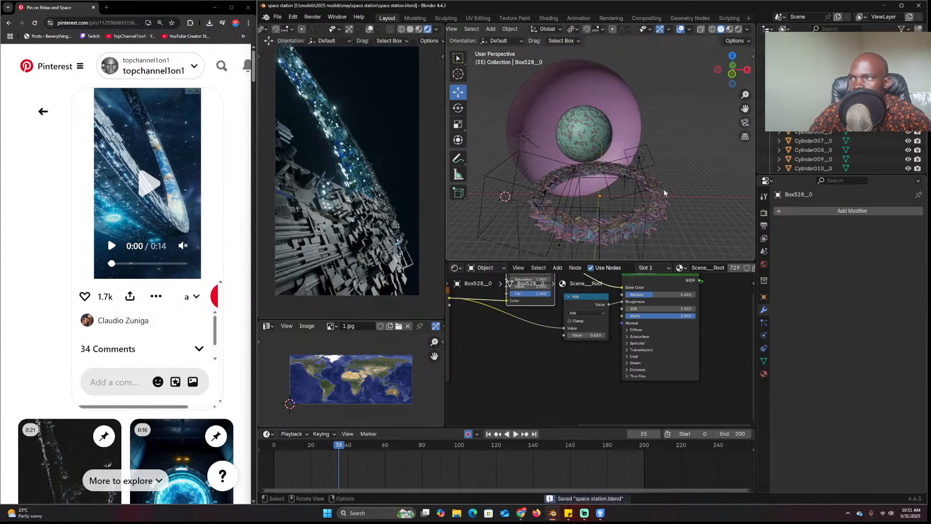
Play the animation in Rendered shading, pausing at frames 136 and 74 to inspect the ring
key(space)
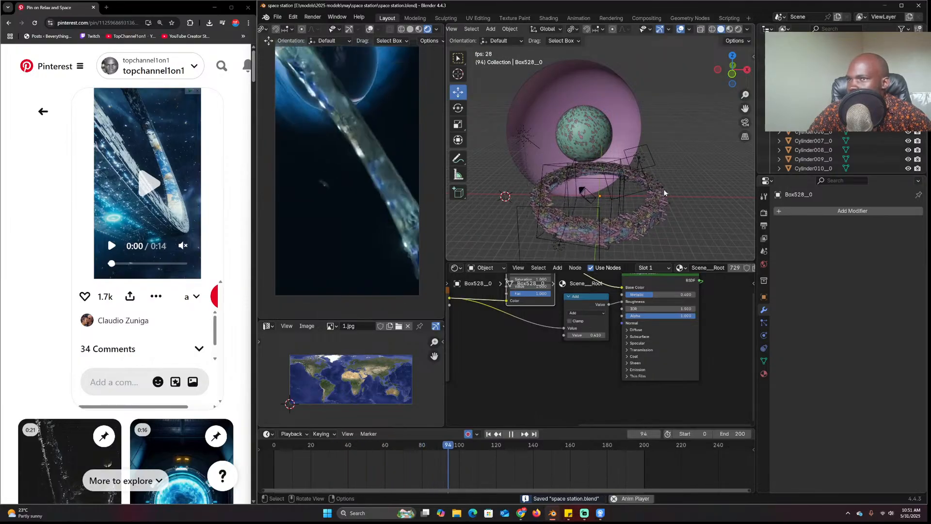
key(space)
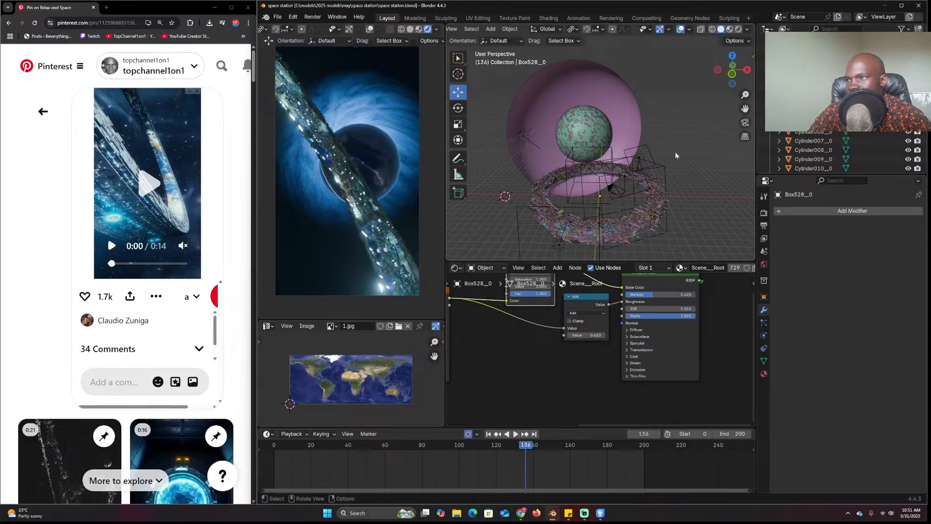
key(space)
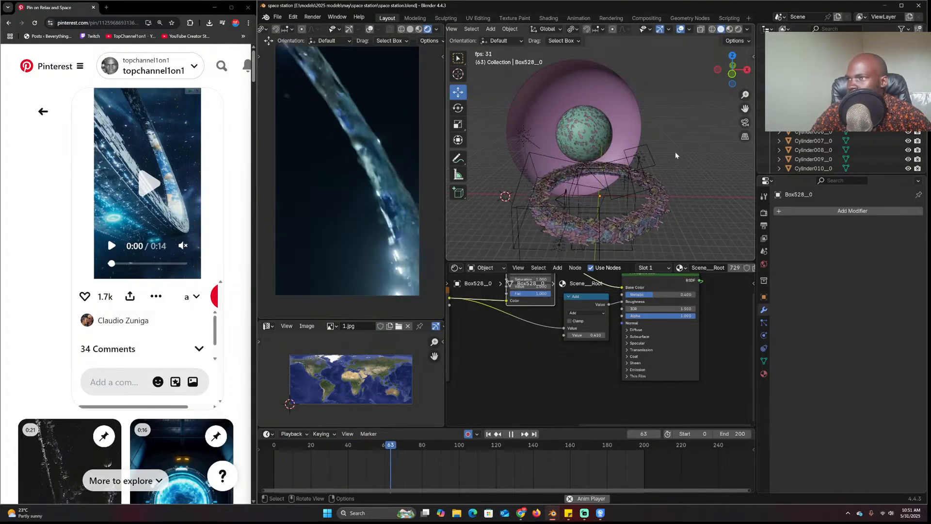
key(space)
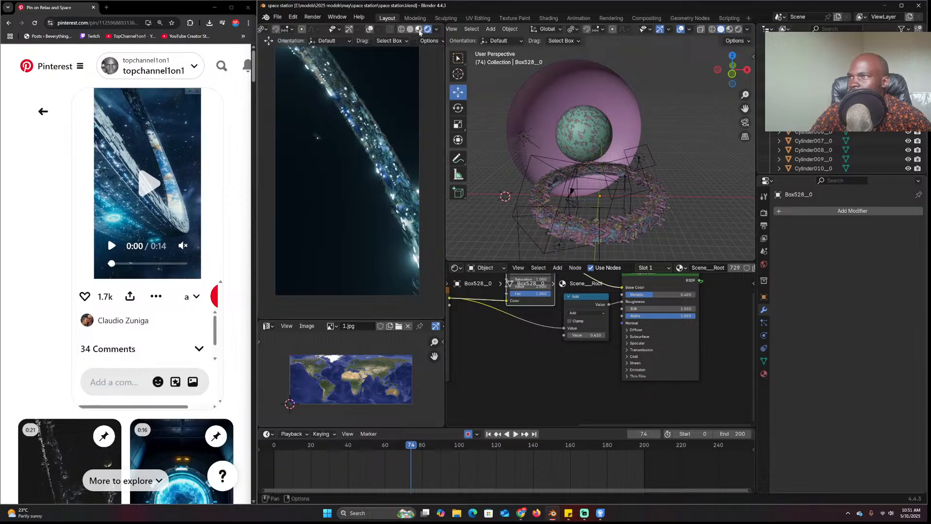
Switch the camera view to Material Preview shading and play the animation up to frame 192
click(420, 30)
key(space)
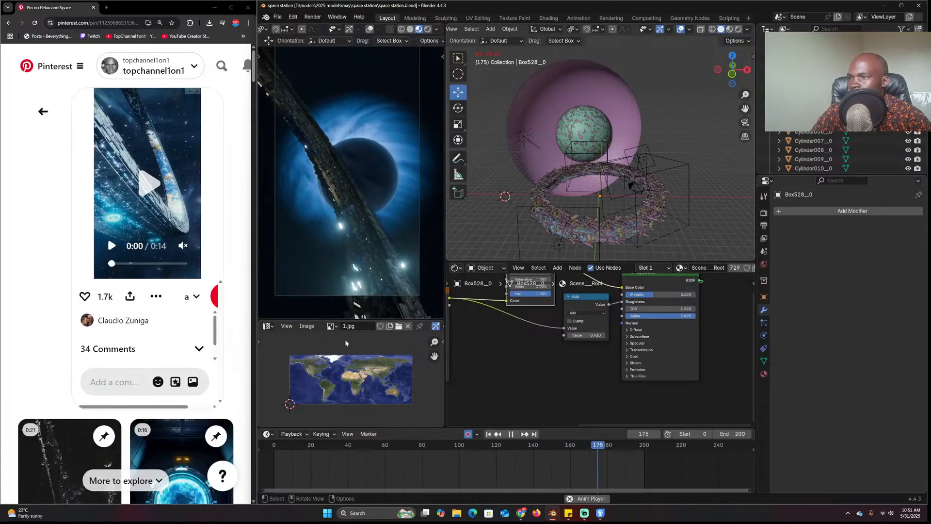
key(space)
Duplicate the planet's backdrop sphere and scale the copy up to about 2.9 times its size
click(591, 104)
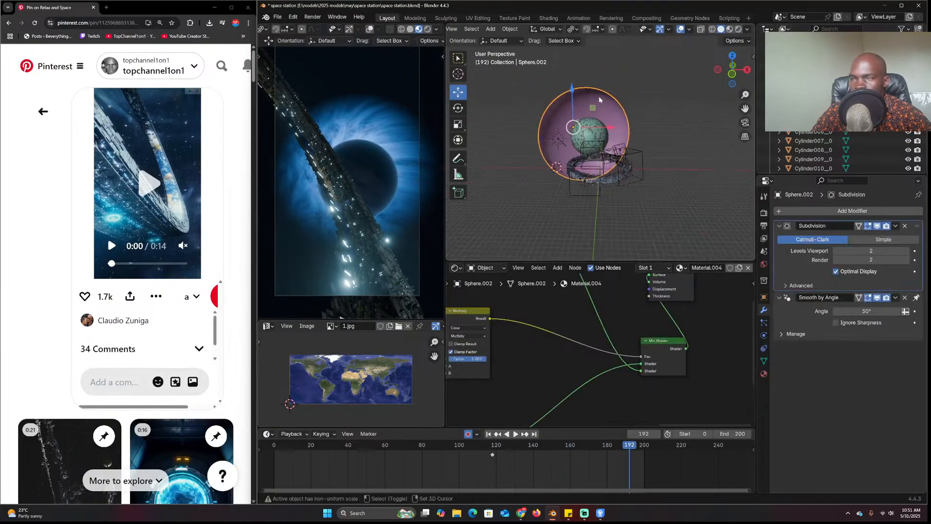
key(shift+d)
key(s)
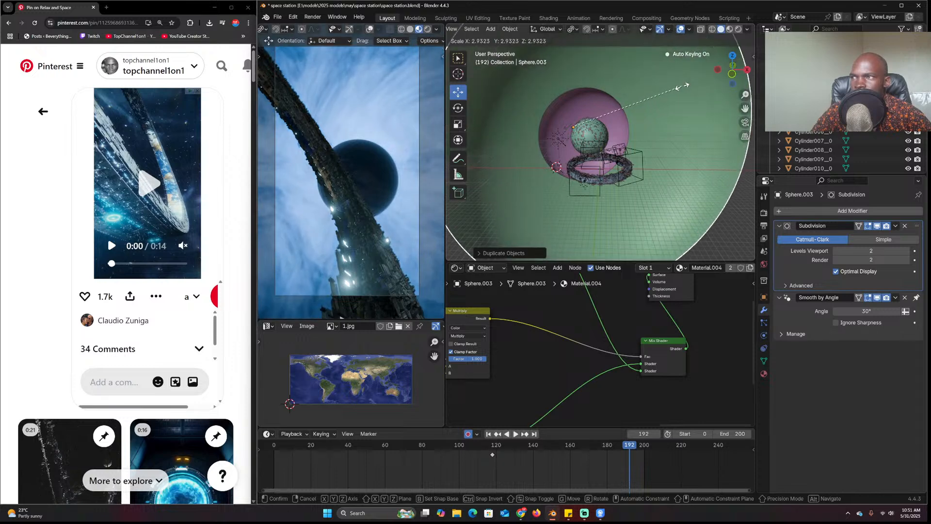
click(682, 86)
Move the enlarged backdrop copy farther behind the ring in top view and delete its keyframes
key(KP_7)
scroll(683, 90, down, 5)
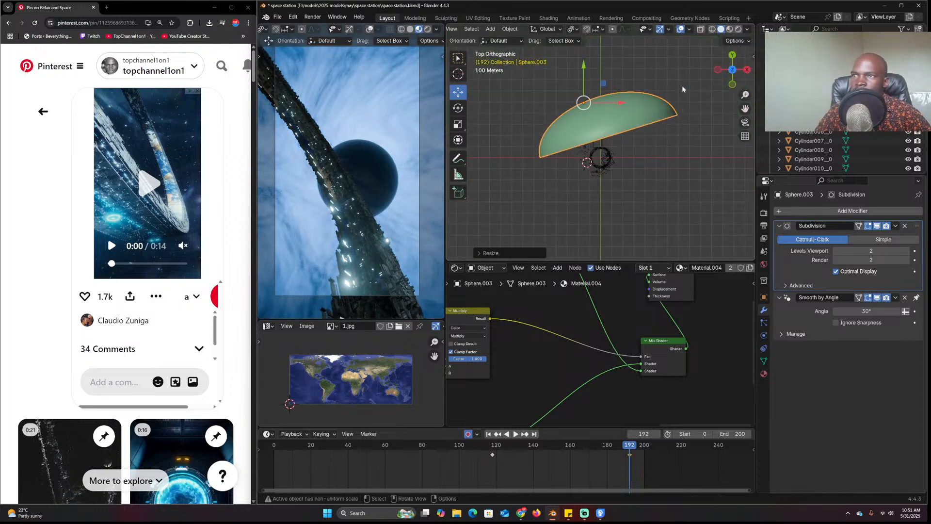
key(g)
click(677, 126)
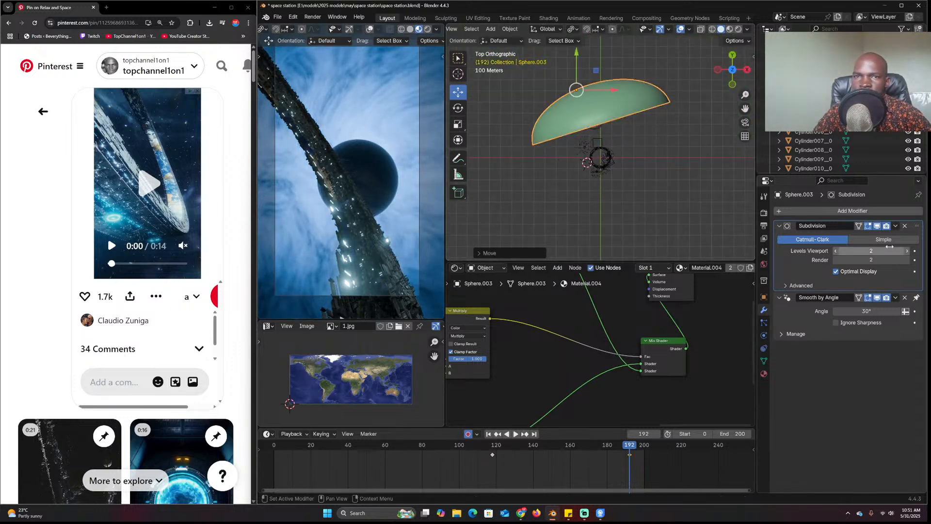
key(x)
click(543, 449)
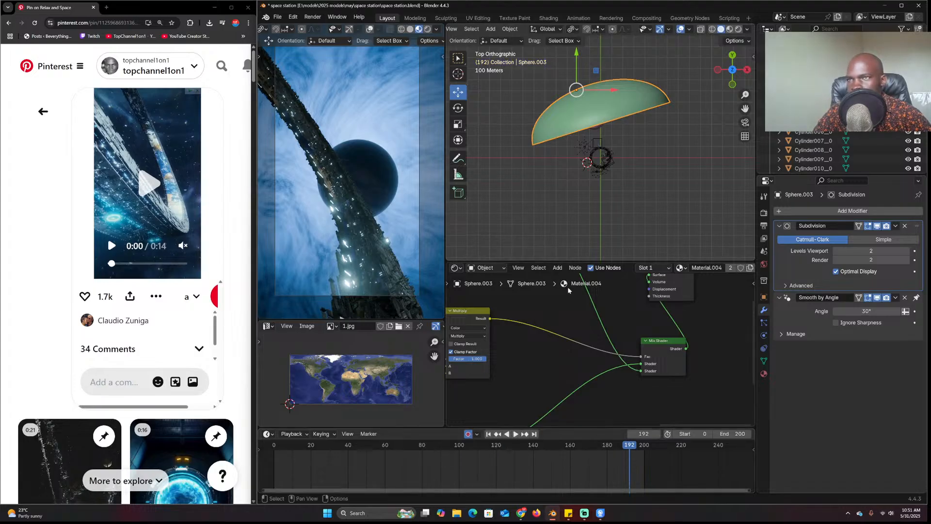
Give the enlarged backdrop its own copy of the material and shift a stop on the noise texture's Color Ramp
click(457, 268)
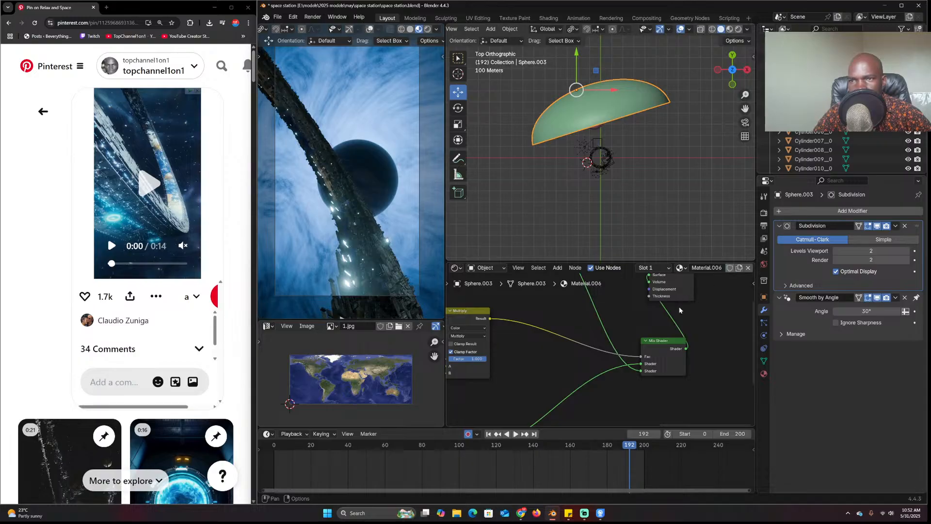
scroll(680, 311, down, 6)
middle_drag(677, 310, 701, 327)
scroll(562, 316, up, 2)
middle_drag(465, 339, 587, 343)
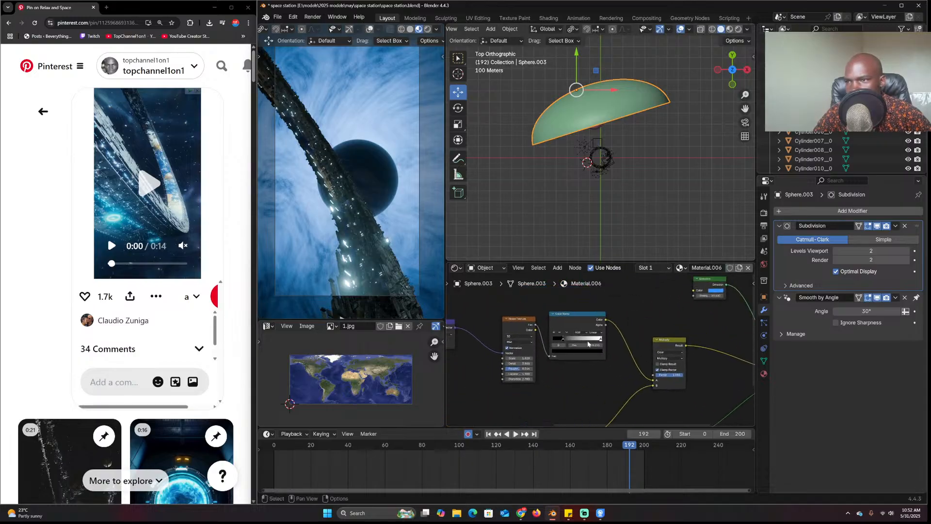
drag(568, 339, 604, 344)
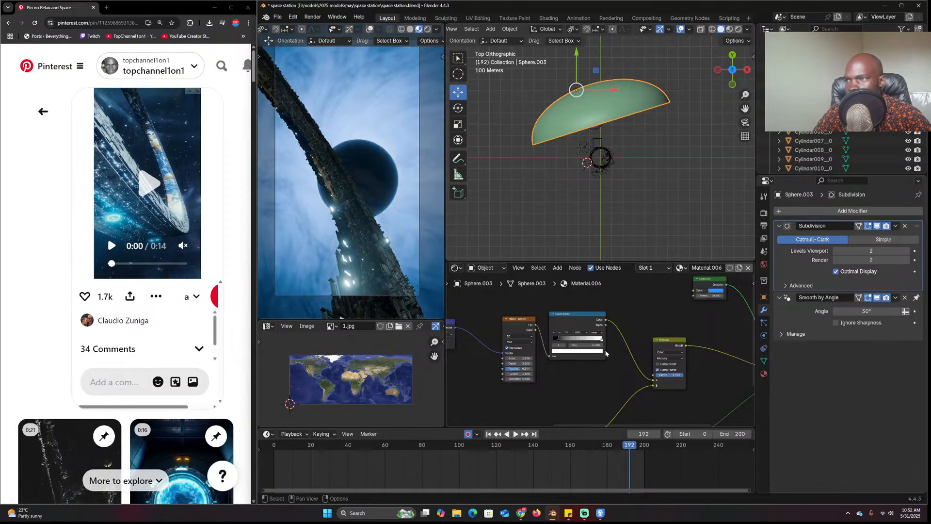
Lower the strength of the backdrop material's blue Emission node and briefly play the animation from the first frame
mouse_move(610, 366)
middle_down()
mouse_move(602, 351)
mouse_move(607, 372)
middle_up()
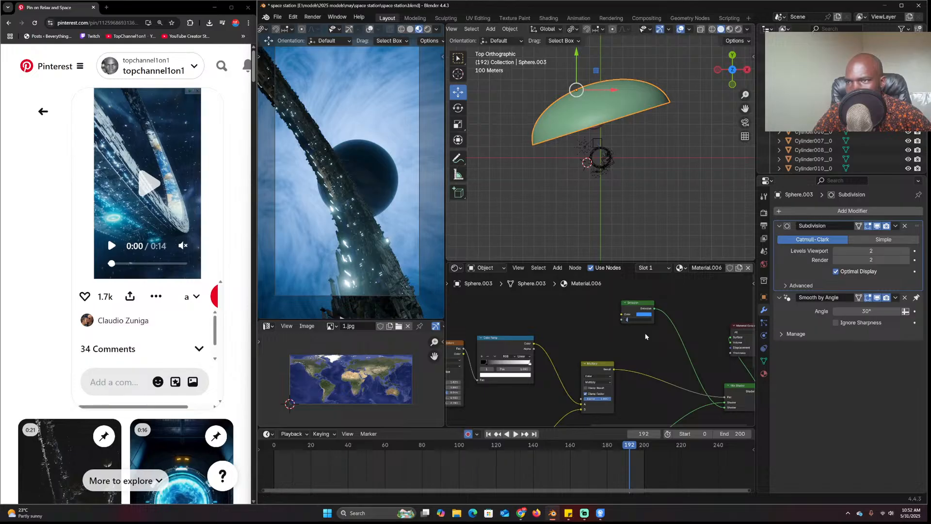
key(Return)
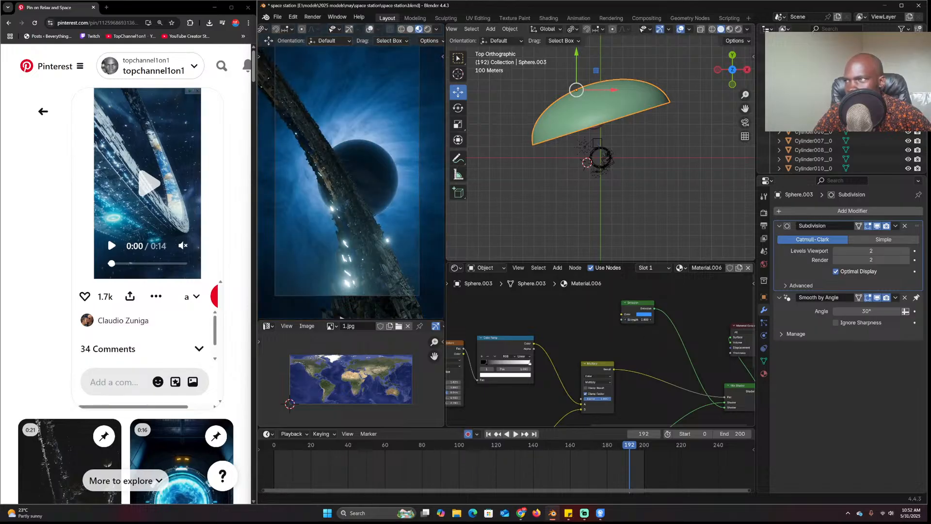
drag(638, 320, 639, 320)
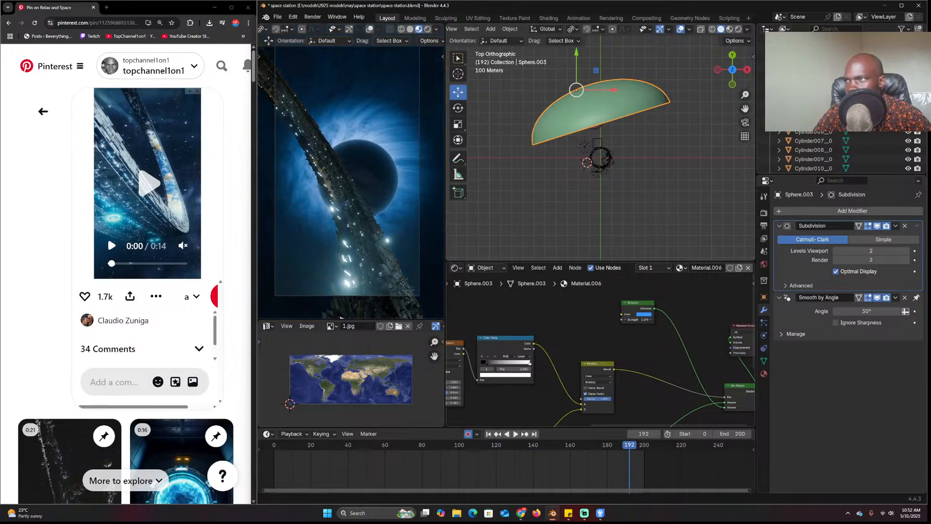
key(shift+Left)
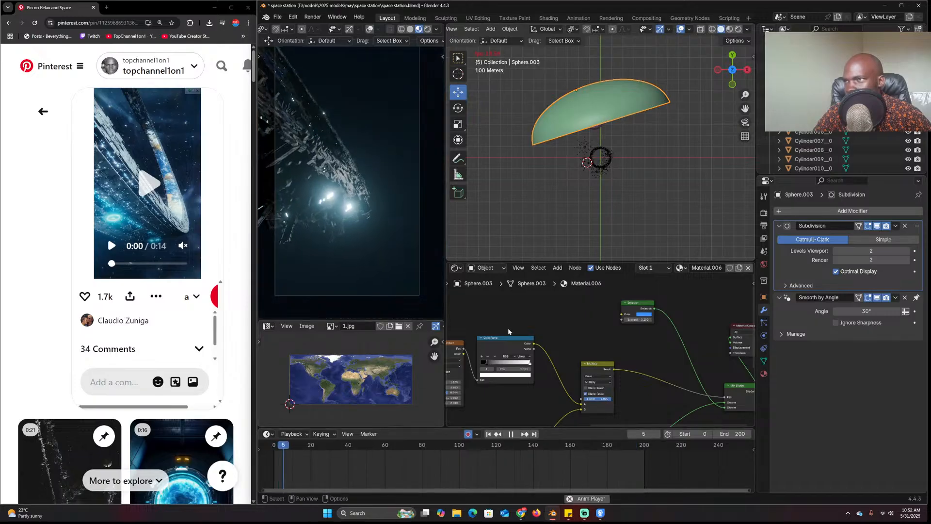
key(Escape)
Try a second copy of the large backdrop, rotated about 70° and placed beside the ring, with its keyframes deleted
key(shift+d)
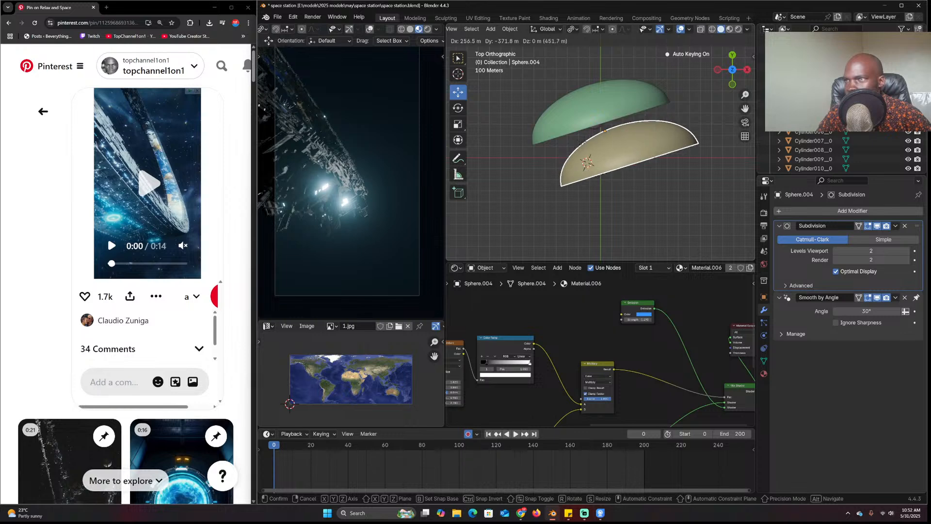
click(676, 193)
key(r)
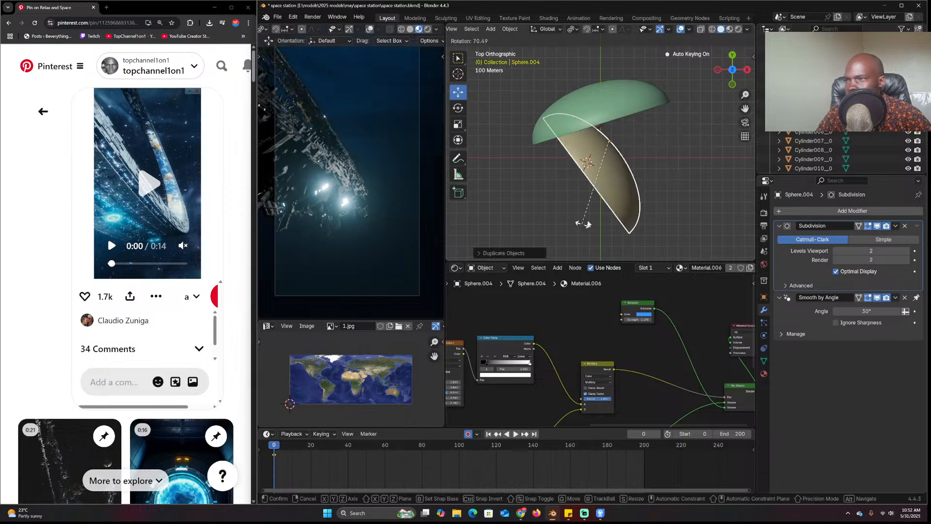
click(588, 223)
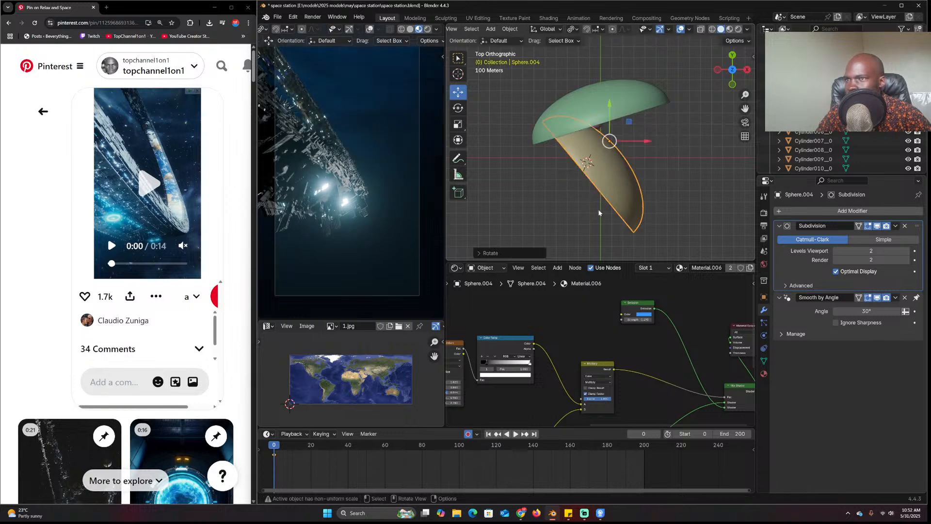
key(g)
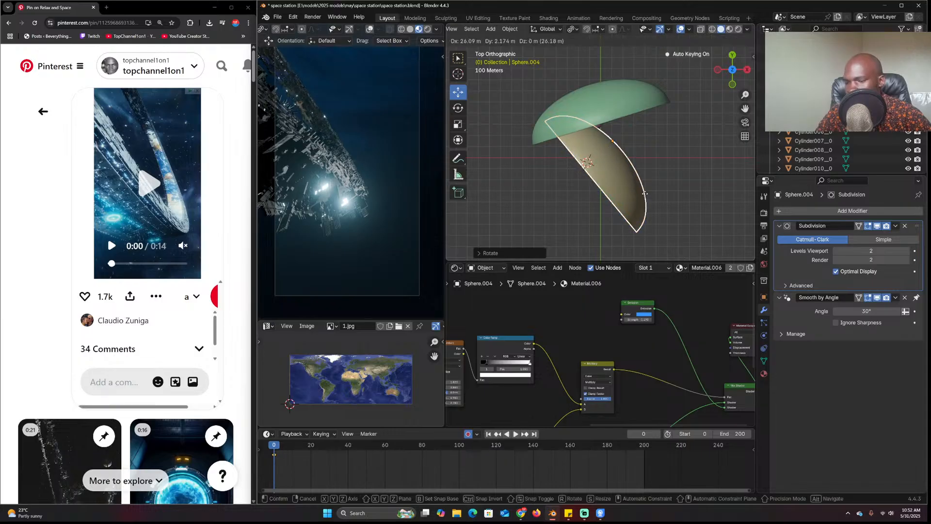
click(667, 190)
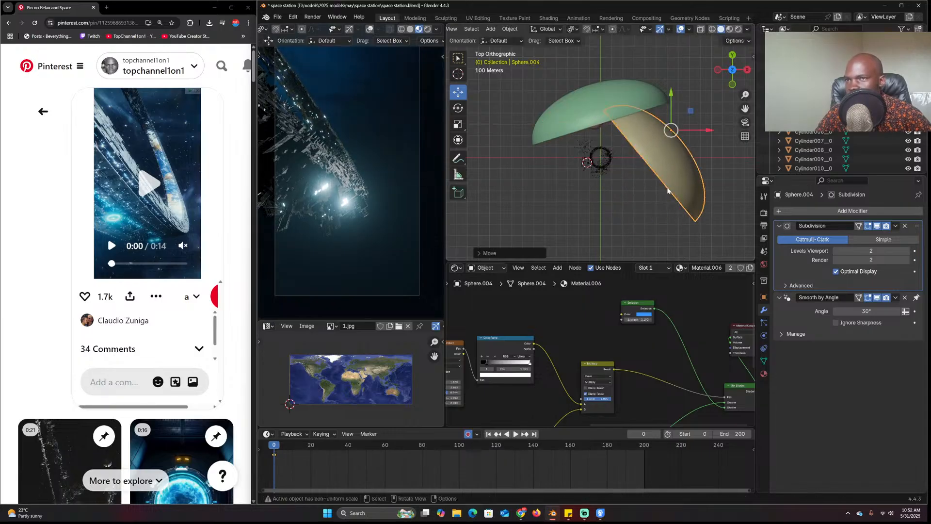
right_click(523, 459)
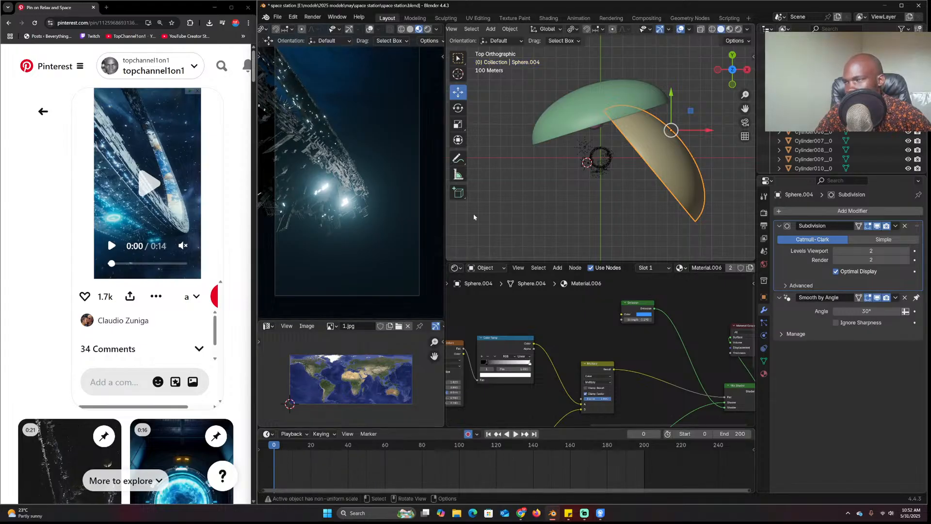
Play the animation up to frame 126 and delete the second backdrop copy
key(space)
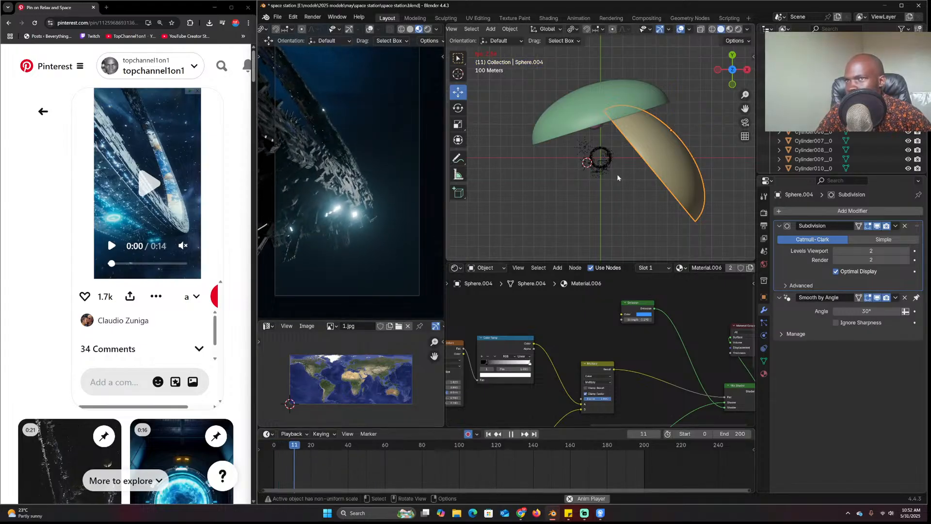
key(Delete)
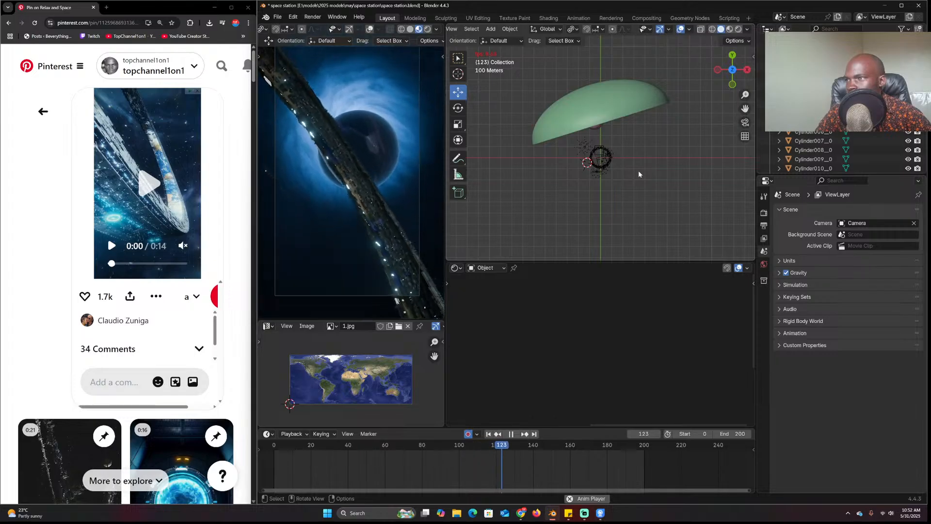
key(space)
Switch the scene's render engine to EEVEE
click(313, 16)
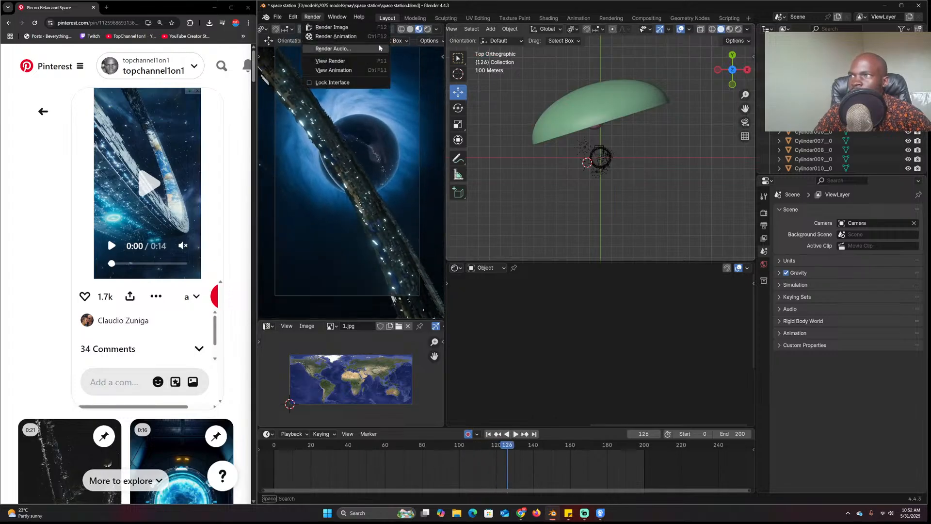
click(764, 212)
scroll(818, 398, down, 2)
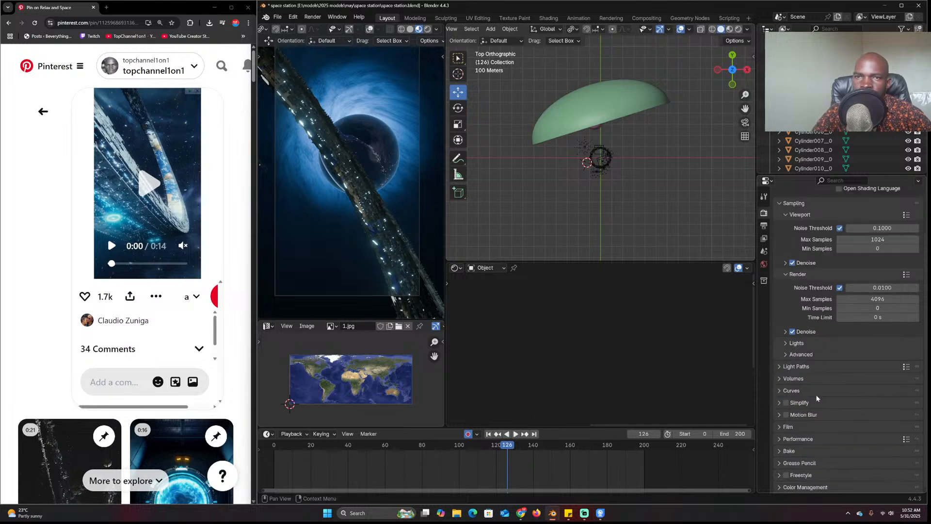
scroll(820, 315, up, 3)
click(879, 210)
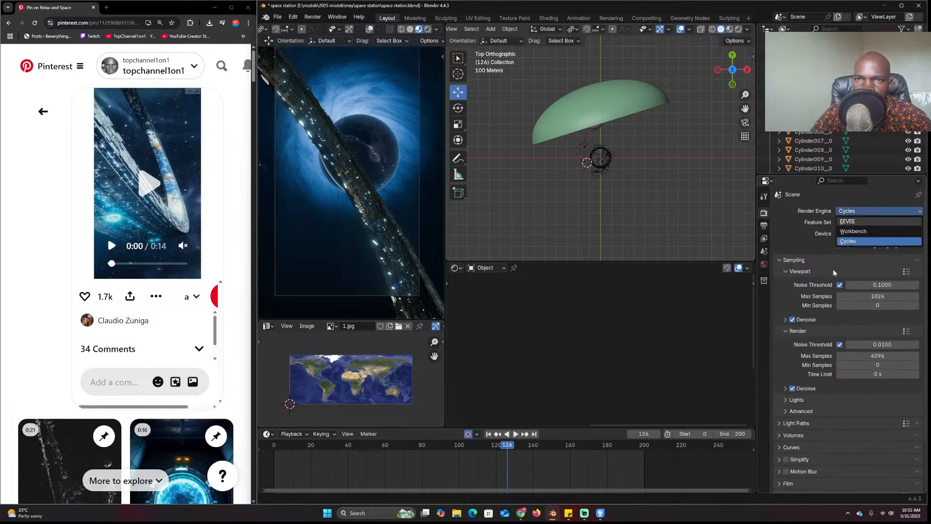
click(854, 221)
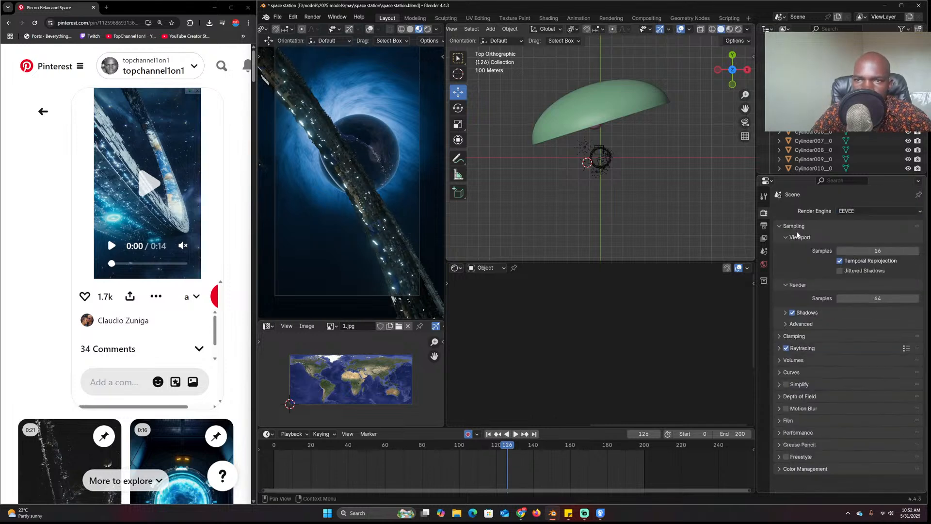
Set the output file format to FFmpeg Video with an MPEG-4 container
click(764, 226)
click(878, 425)
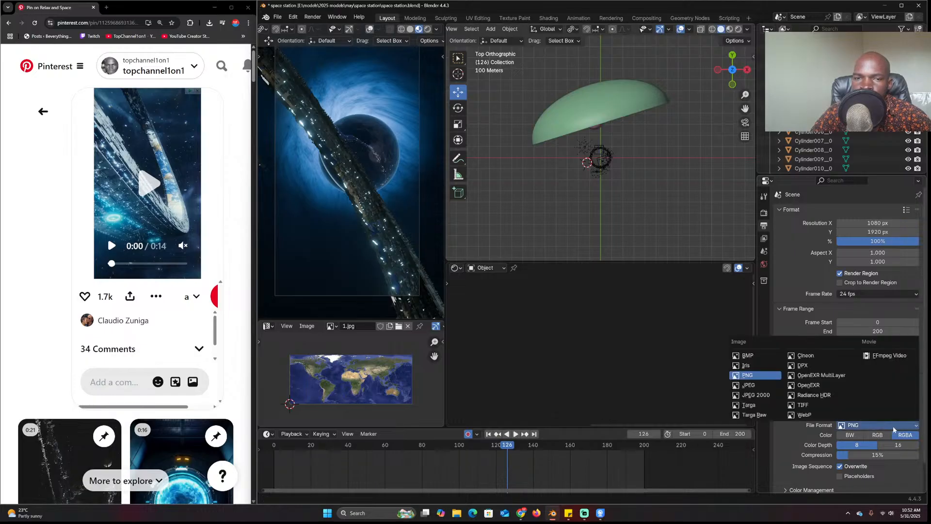
click(889, 355)
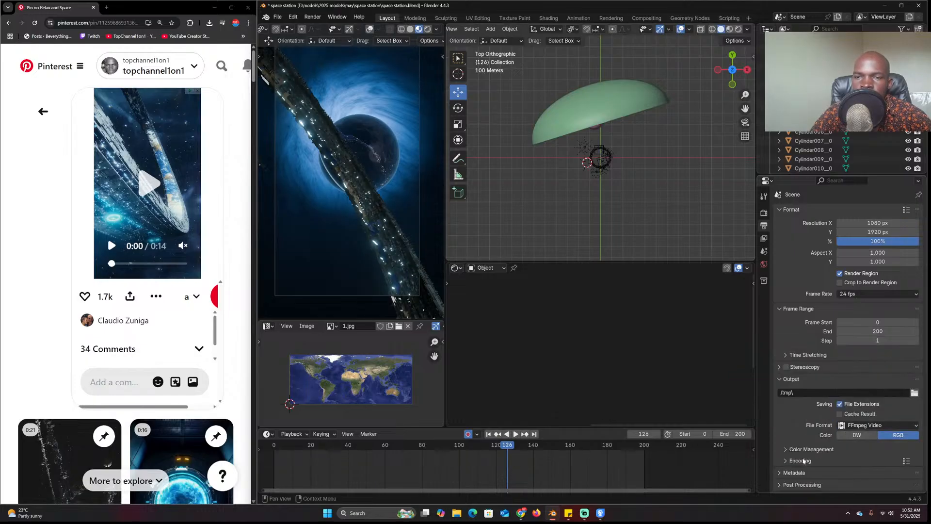
click(813, 459)
scroll(815, 458, down, 3)
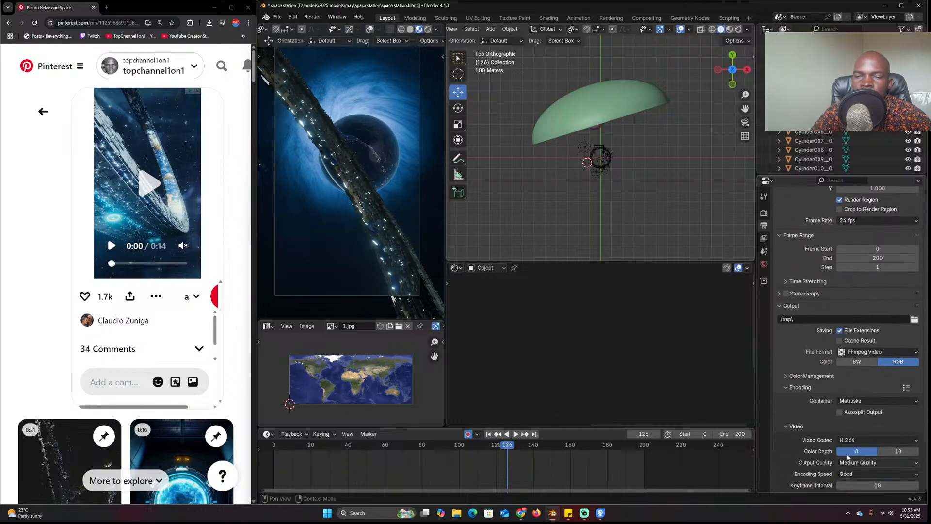
click(878, 401)
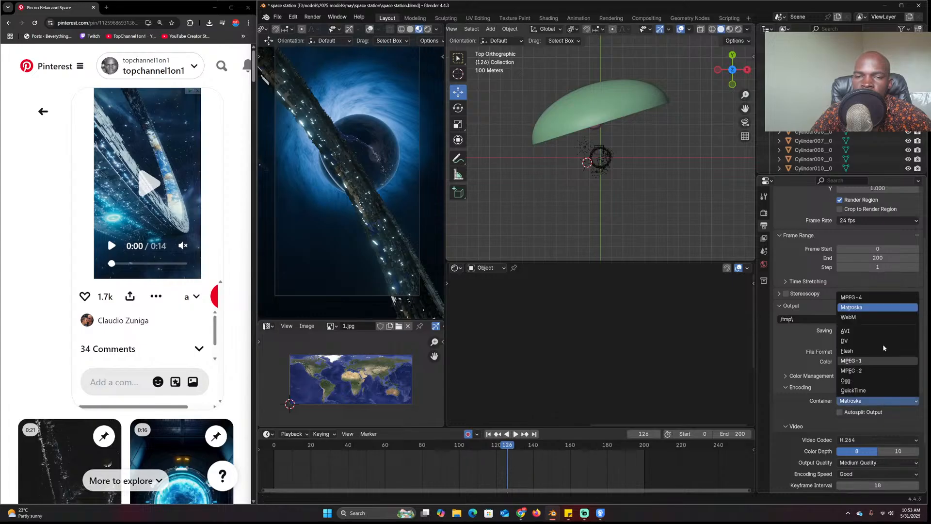
click(868, 297)
scroll(885, 409, down, 2)
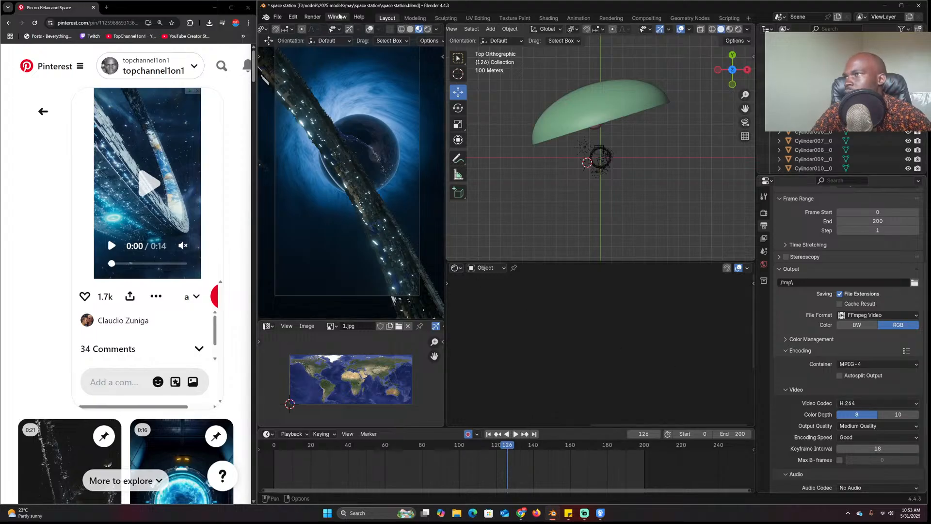
Save the space station file, try rendering the animation, and close the render window
key(ctrl+s)
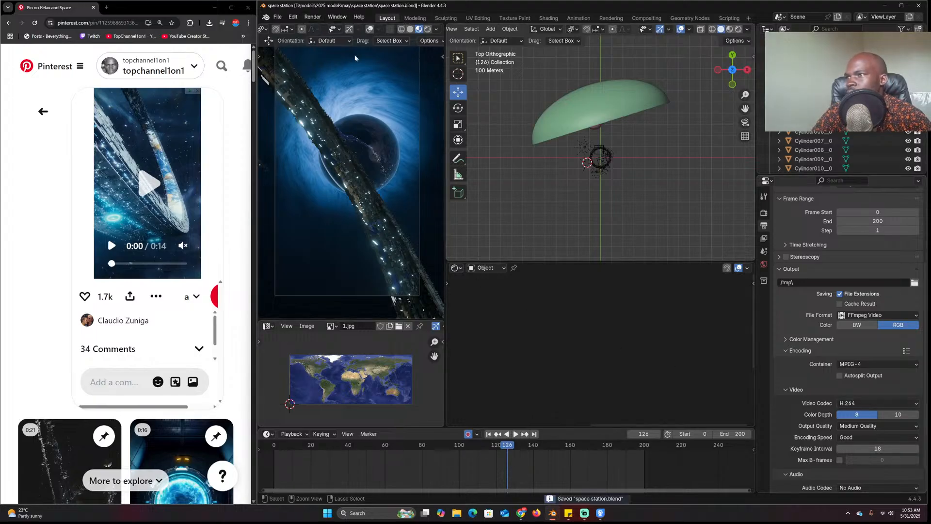
click(313, 17)
click(329, 38)
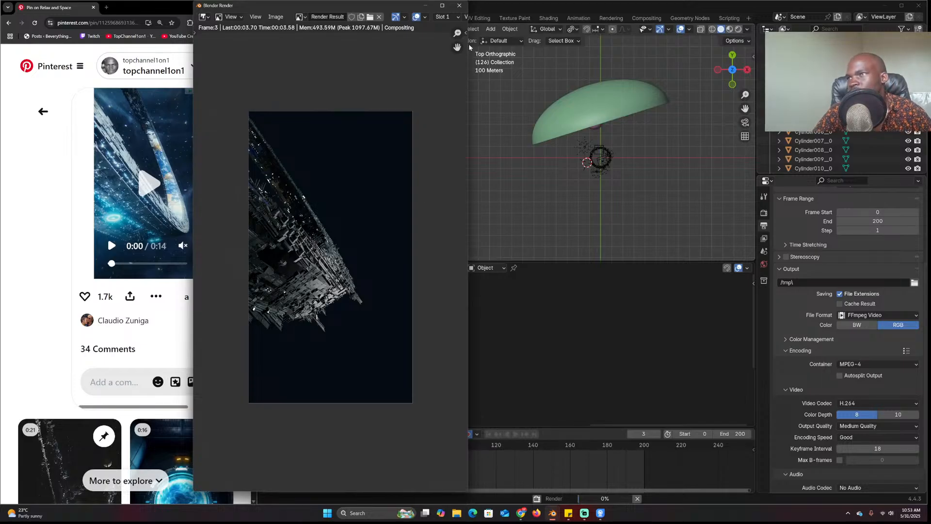
click(459, 5)
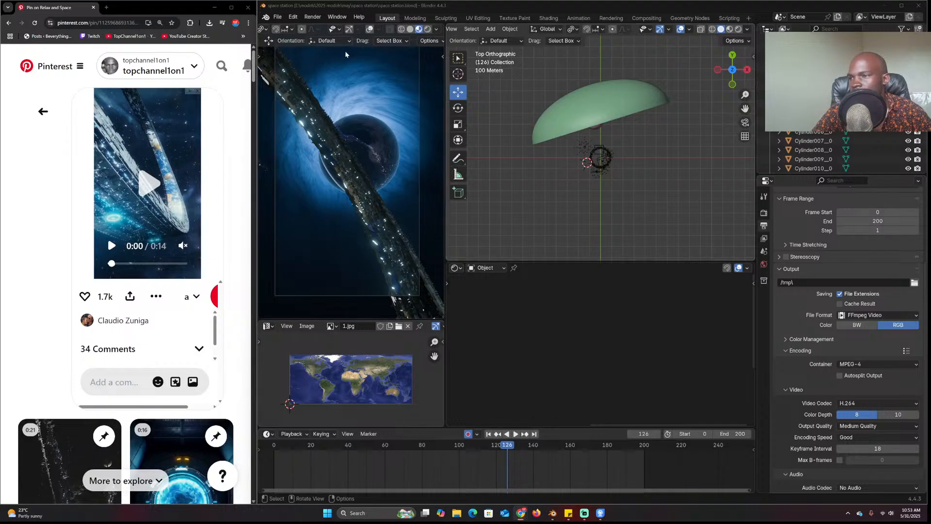
View the rendered animation in the animation player, and close both the Pinterest browser window and the player
click(313, 17)
click(341, 72)
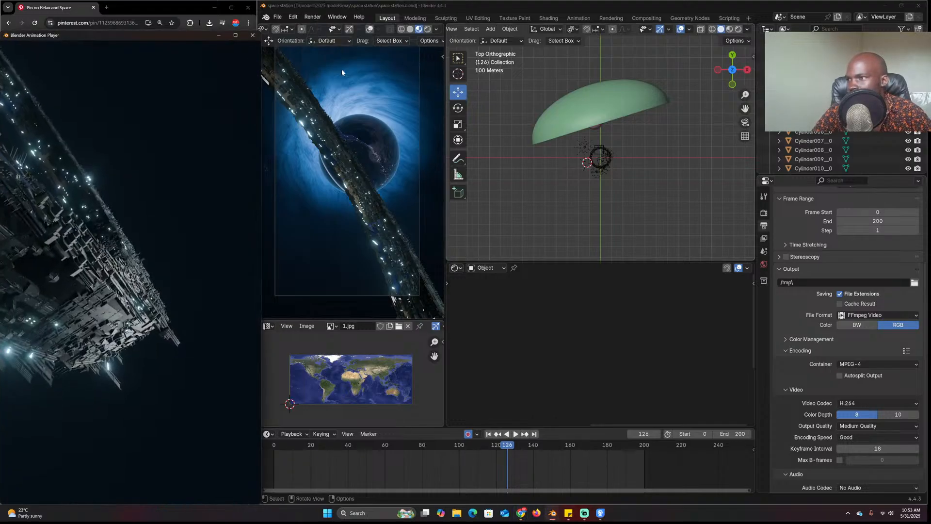
click(248, 8)
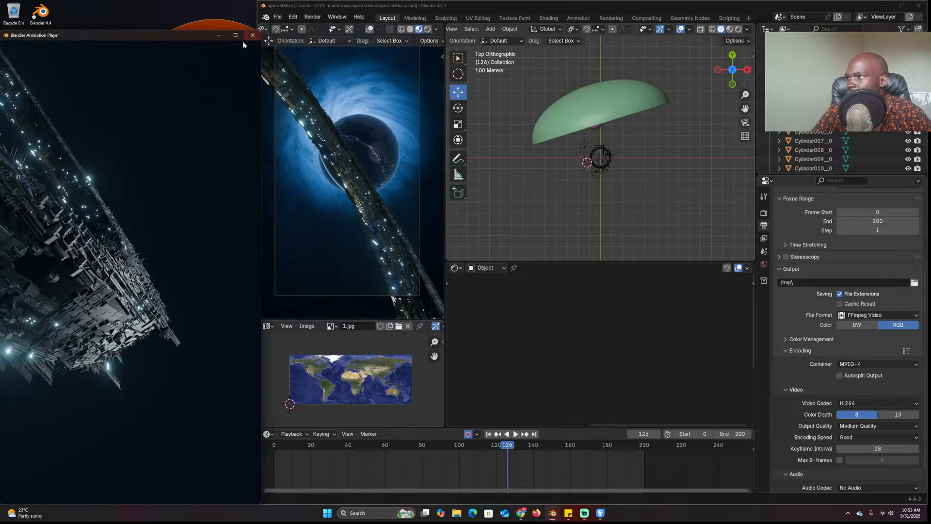
click(253, 35)
Render the full animation again and switch windows while it runs
click(313, 17)
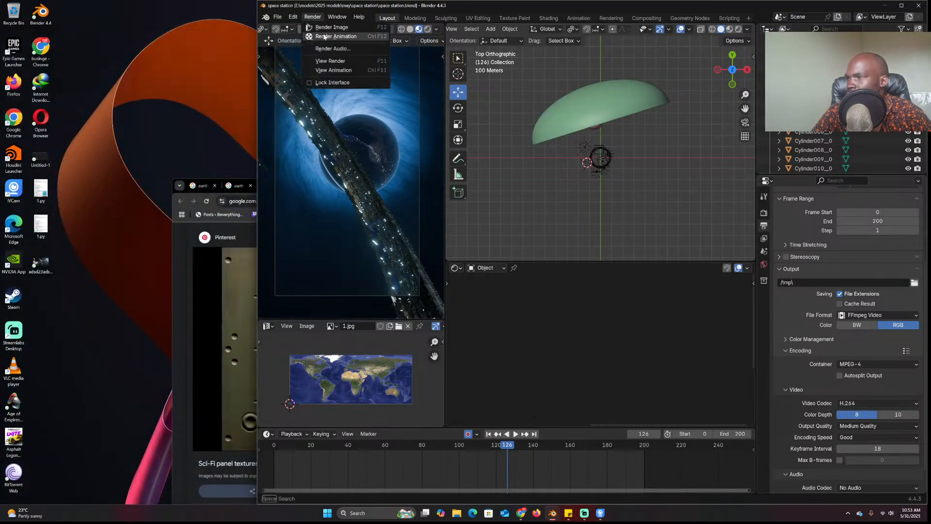
click(324, 37)
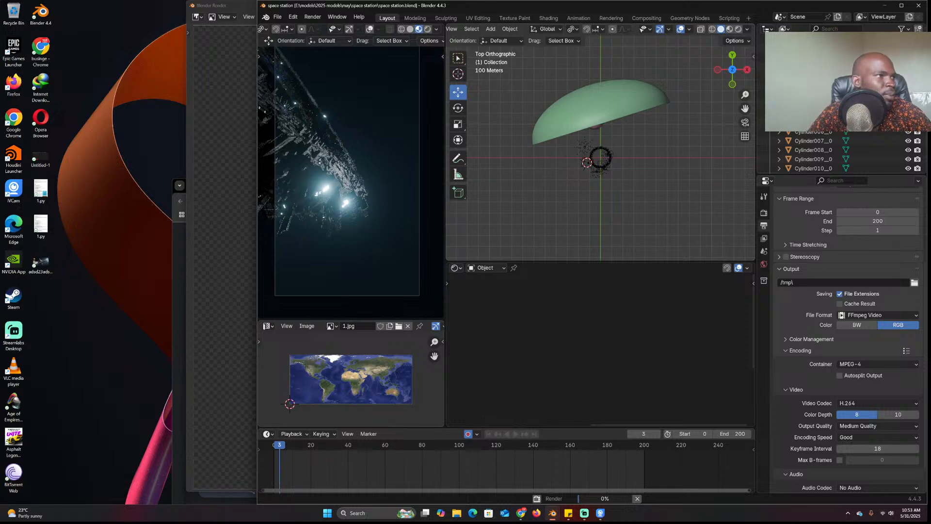
key(alt+Tab)
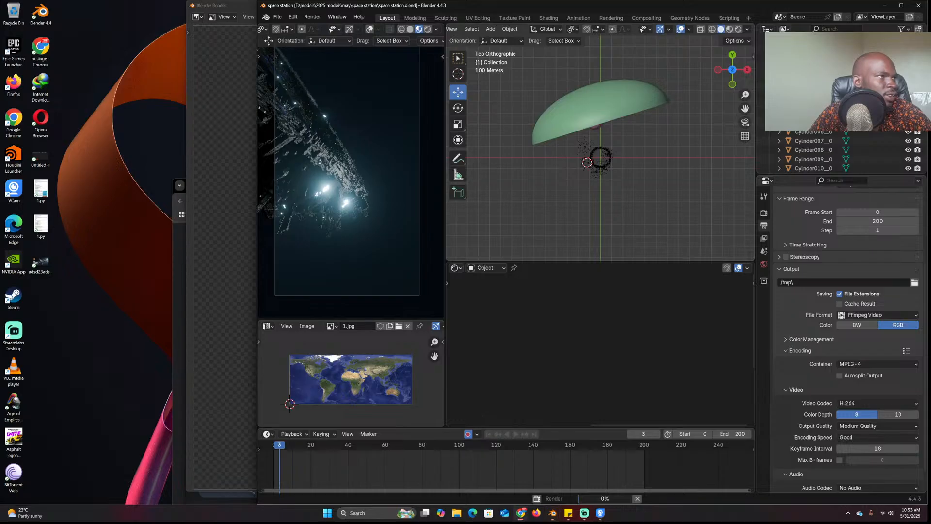